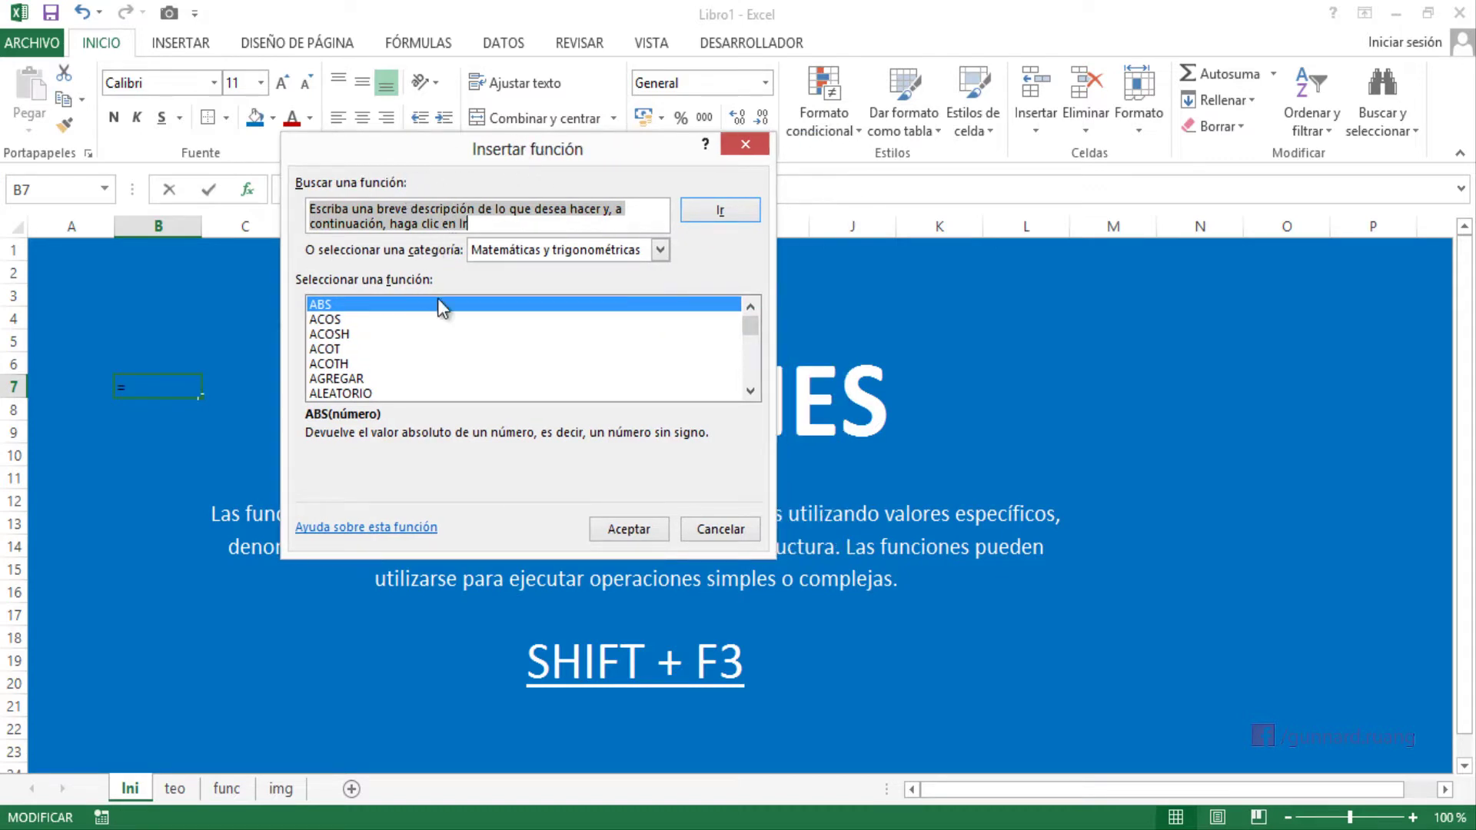
- Browse the available function categories, including Todo, and select the Matemáticas y trigonométricas category
{"action": "mouse_move", "coordinate": [749, 333]}
{"action": "left_mouse_down"}
{"action": "mouse_move", "coordinate": [749, 358]}
{"action": "mouse_move", "coordinate": [751, 314]}
{"action": "left_mouse_up"}
{"action": "left_click", "coordinate": [551, 255]}
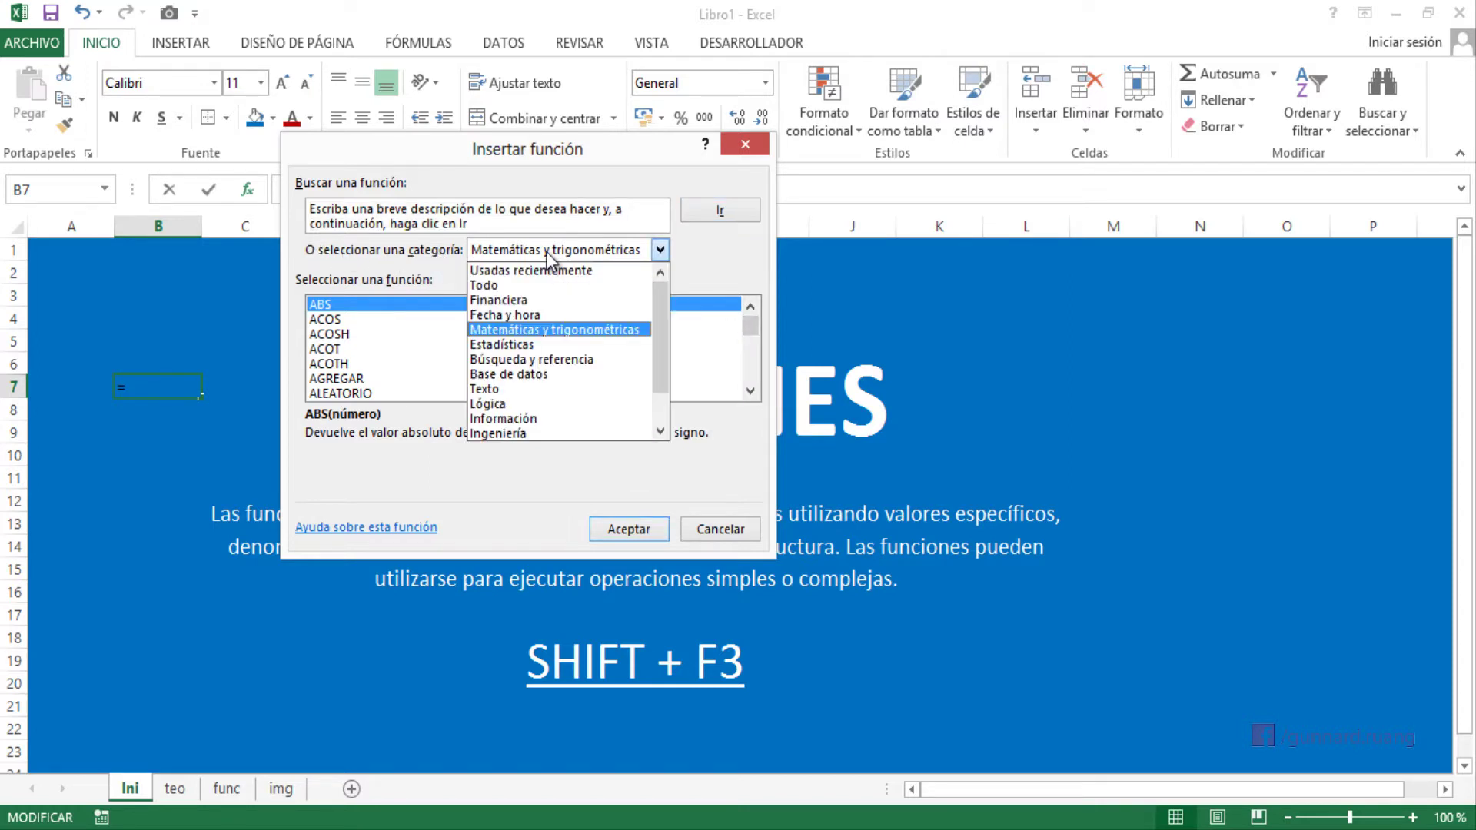
{"action": "left_click", "coordinate": [483, 286]}
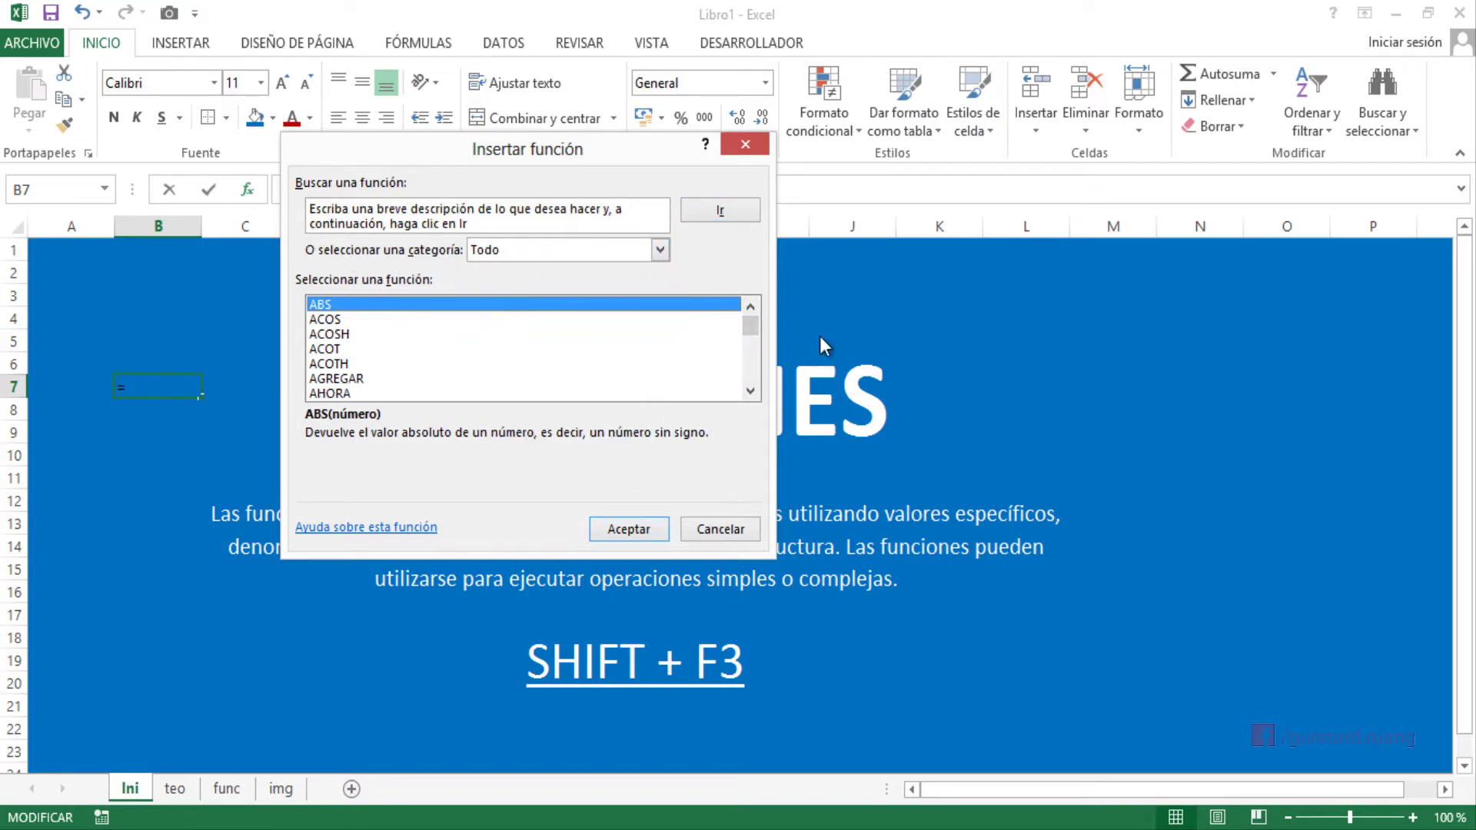
{"action": "mouse_move", "coordinate": [751, 325]}
{"action": "left_mouse_down"}
{"action": "mouse_move", "coordinate": [751, 371]}
{"action": "mouse_move", "coordinate": [750, 306]}
{"action": "left_mouse_up"}
{"action": "left_click", "coordinate": [661, 251]}
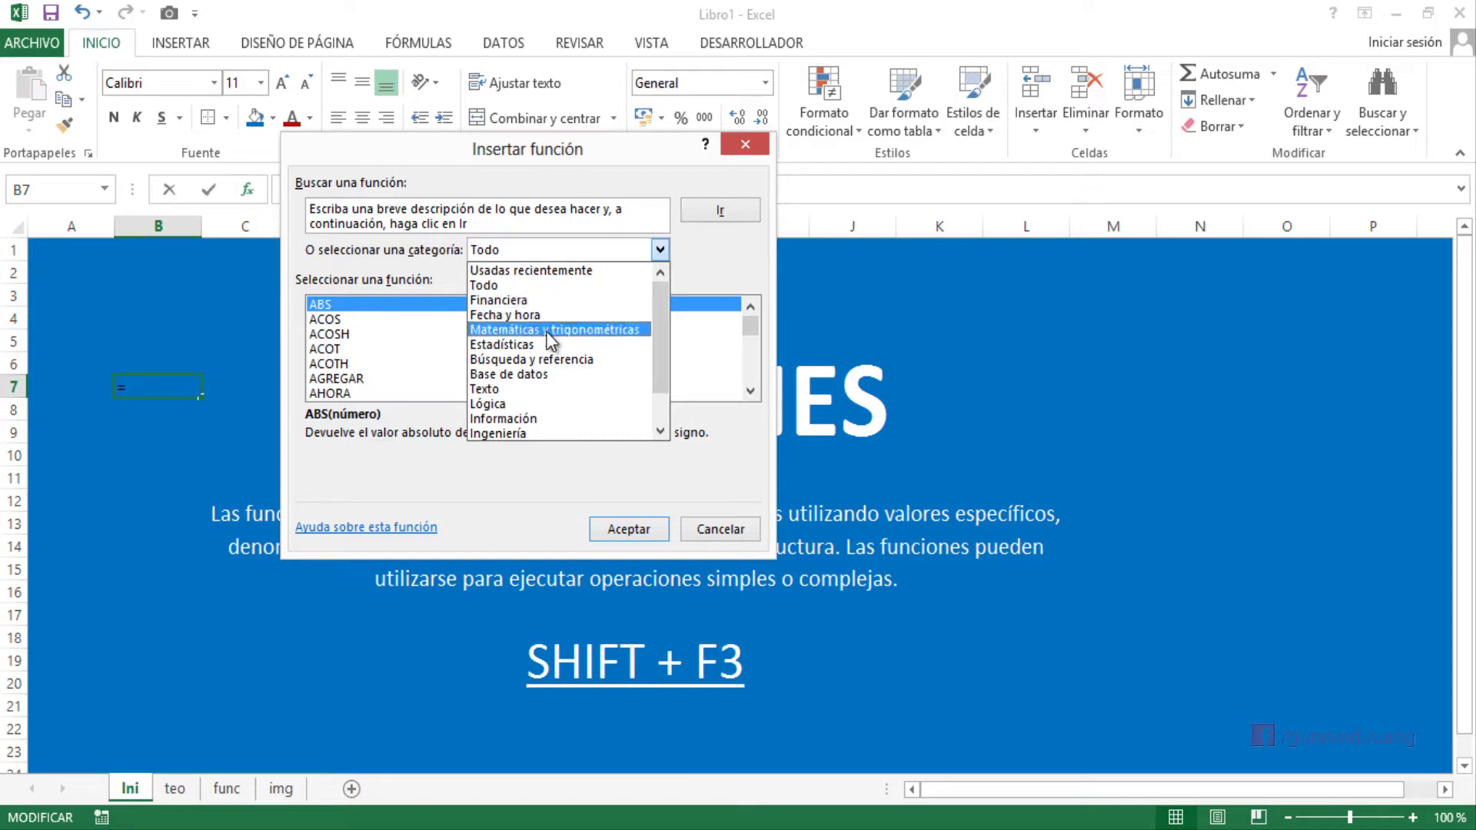
{"action": "mouse_move", "coordinate": [667, 329]}
{"action": "left_mouse_down"}
{"action": "mouse_move", "coordinate": [669, 385]}
{"action": "mouse_move", "coordinate": [666, 307]}
{"action": "left_mouse_up"}
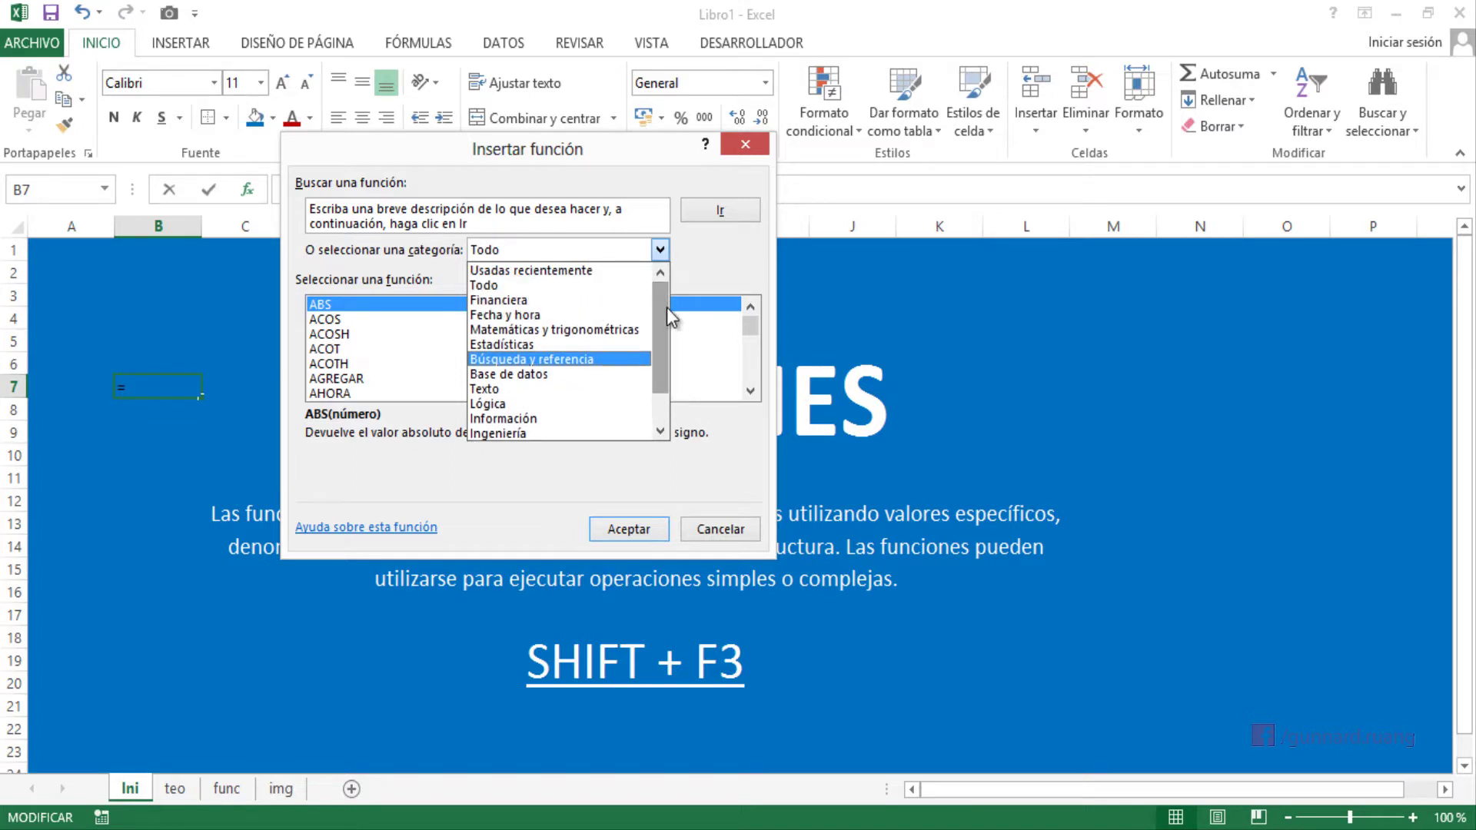
{"action": "left_click_drag", "start_coordinate": [658, 331], "coordinate": [575, 408]}
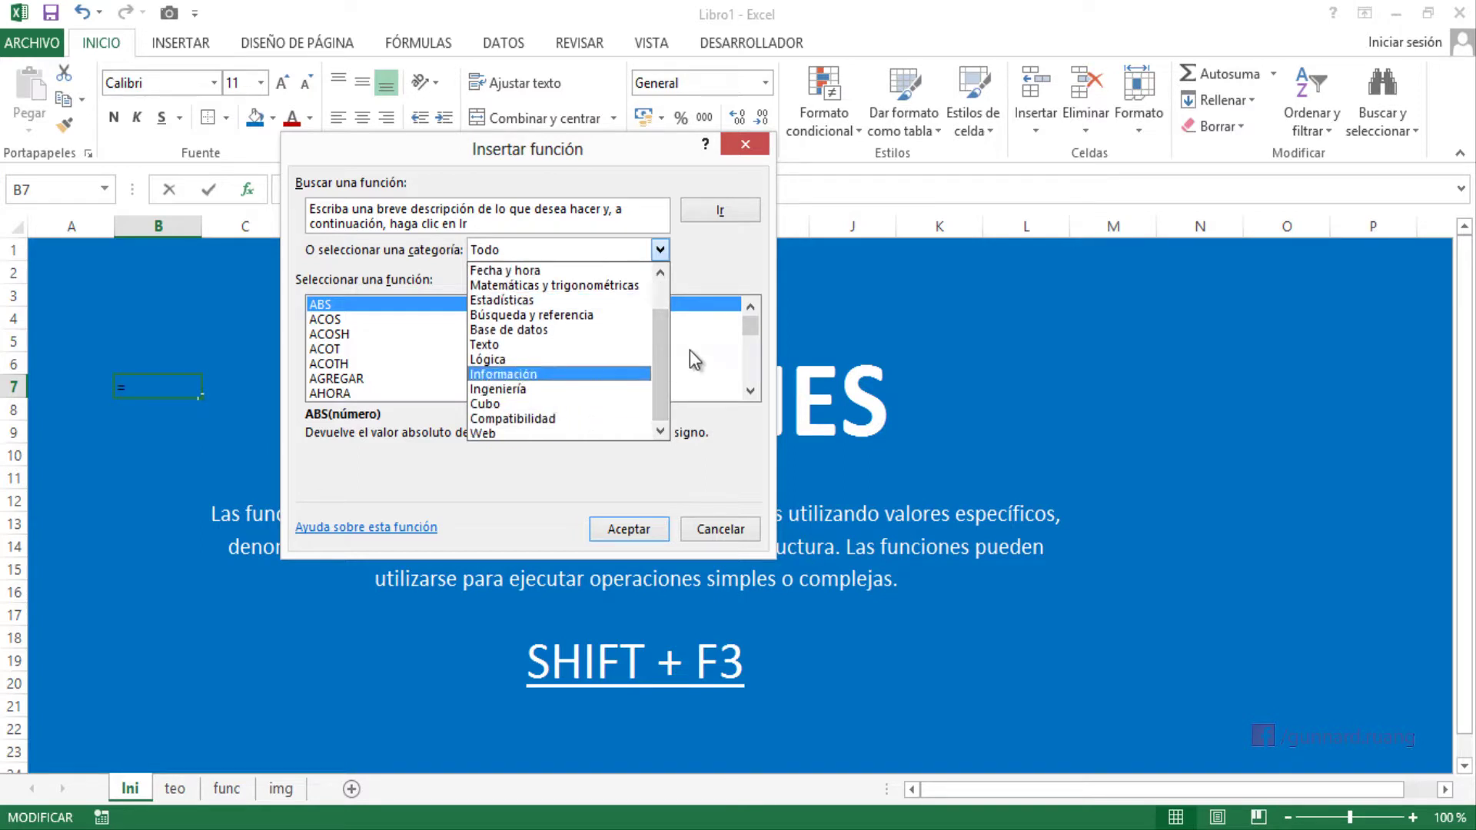
{"action": "left_click_drag", "start_coordinate": [665, 322], "coordinate": [658, 277]}
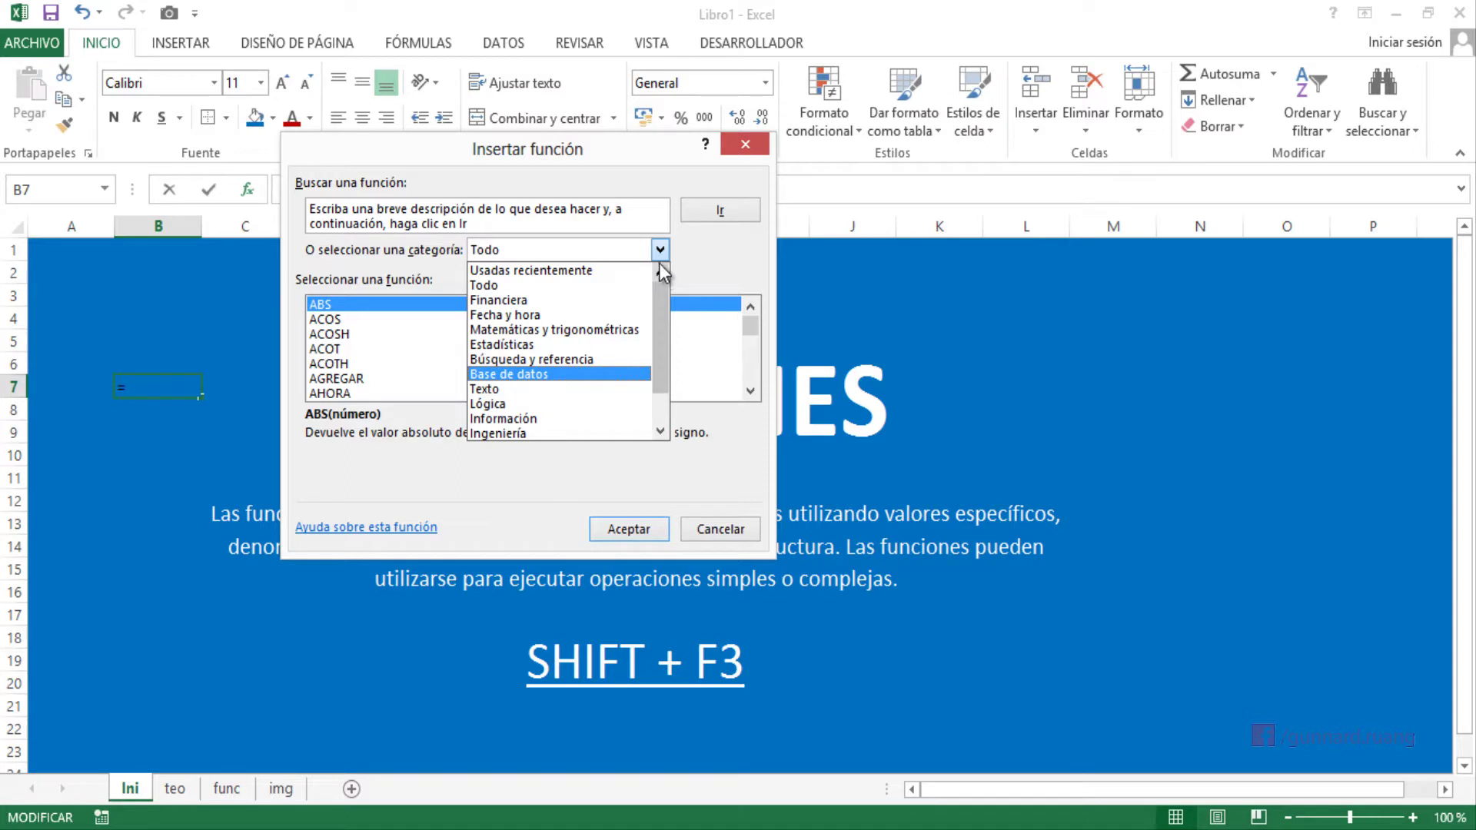
{"action": "left_click", "coordinate": [552, 328]}
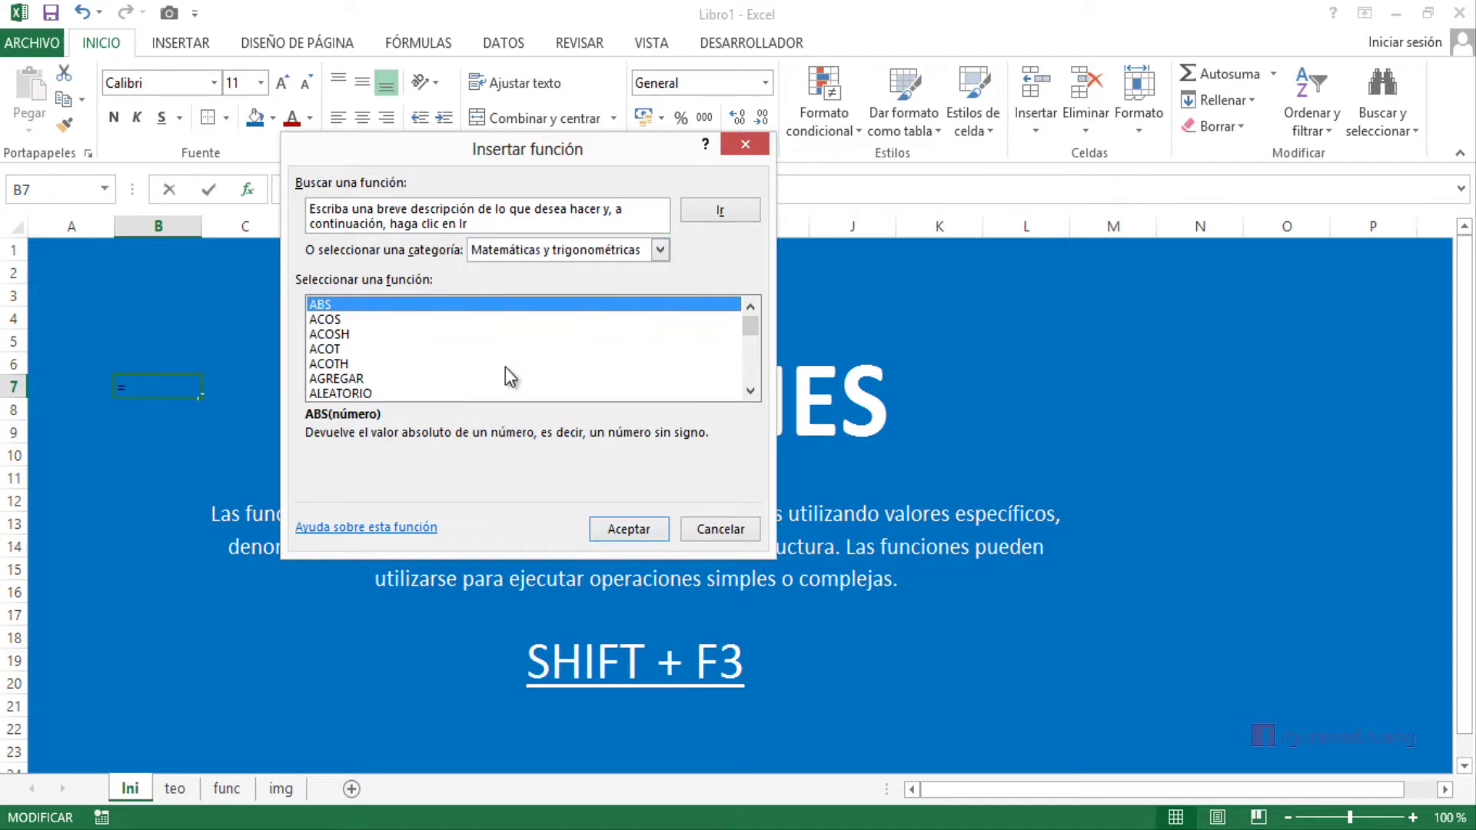
- Review the descriptions of ACOS, ACOSH, ACOT and ABS in the function list and cancel the function insertion in B7
{"action": "mouse_move", "coordinate": [755, 326]}
{"action": "left_mouse_down"}
{"action": "mouse_move", "coordinate": [755, 372]}
{"action": "mouse_move", "coordinate": [755, 323]}
{"action": "left_mouse_up"}
{"action": "left_click", "coordinate": [750, 390]}
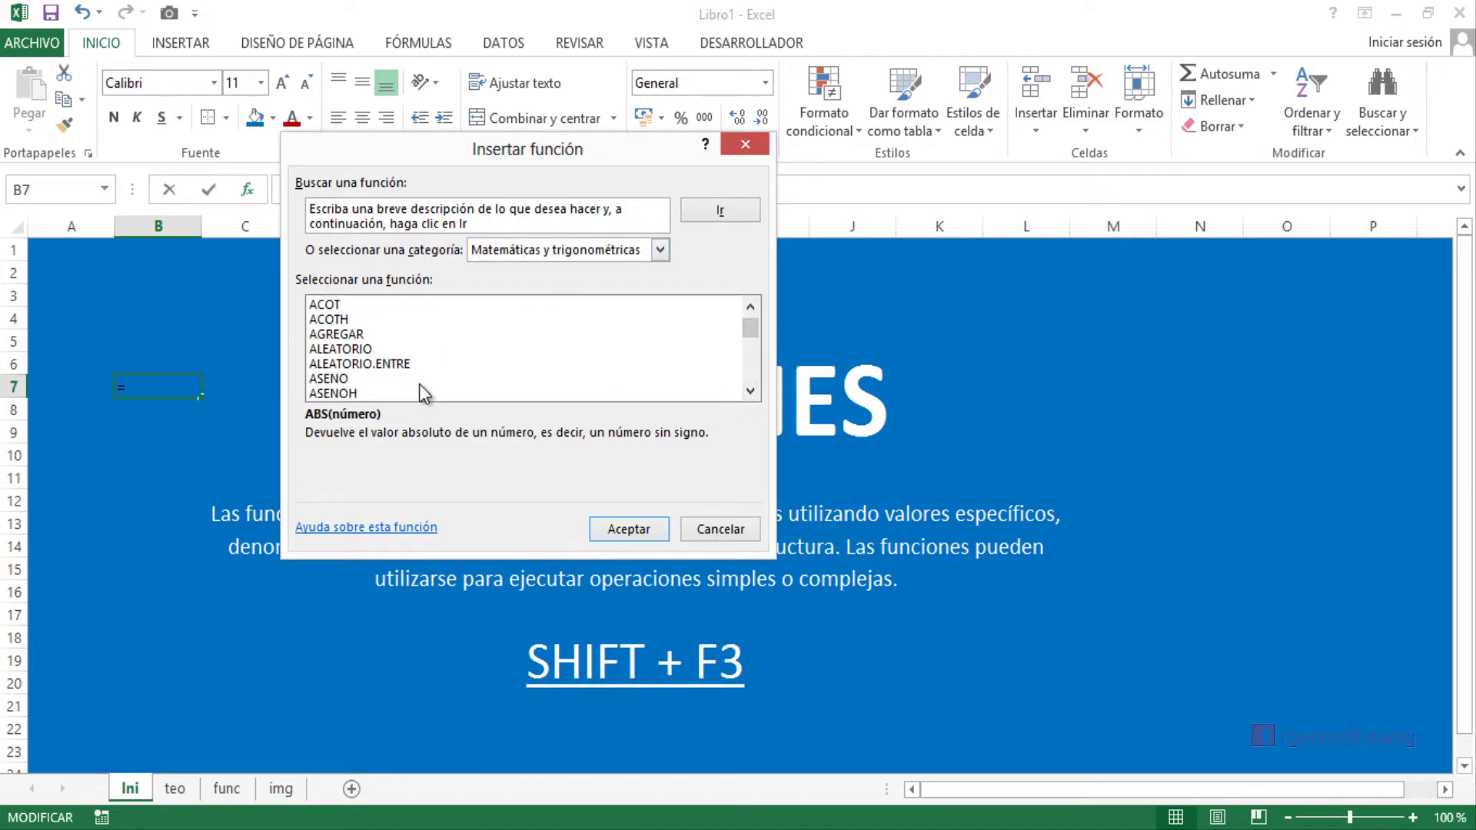
{"action": "left_click", "coordinate": [753, 305]}
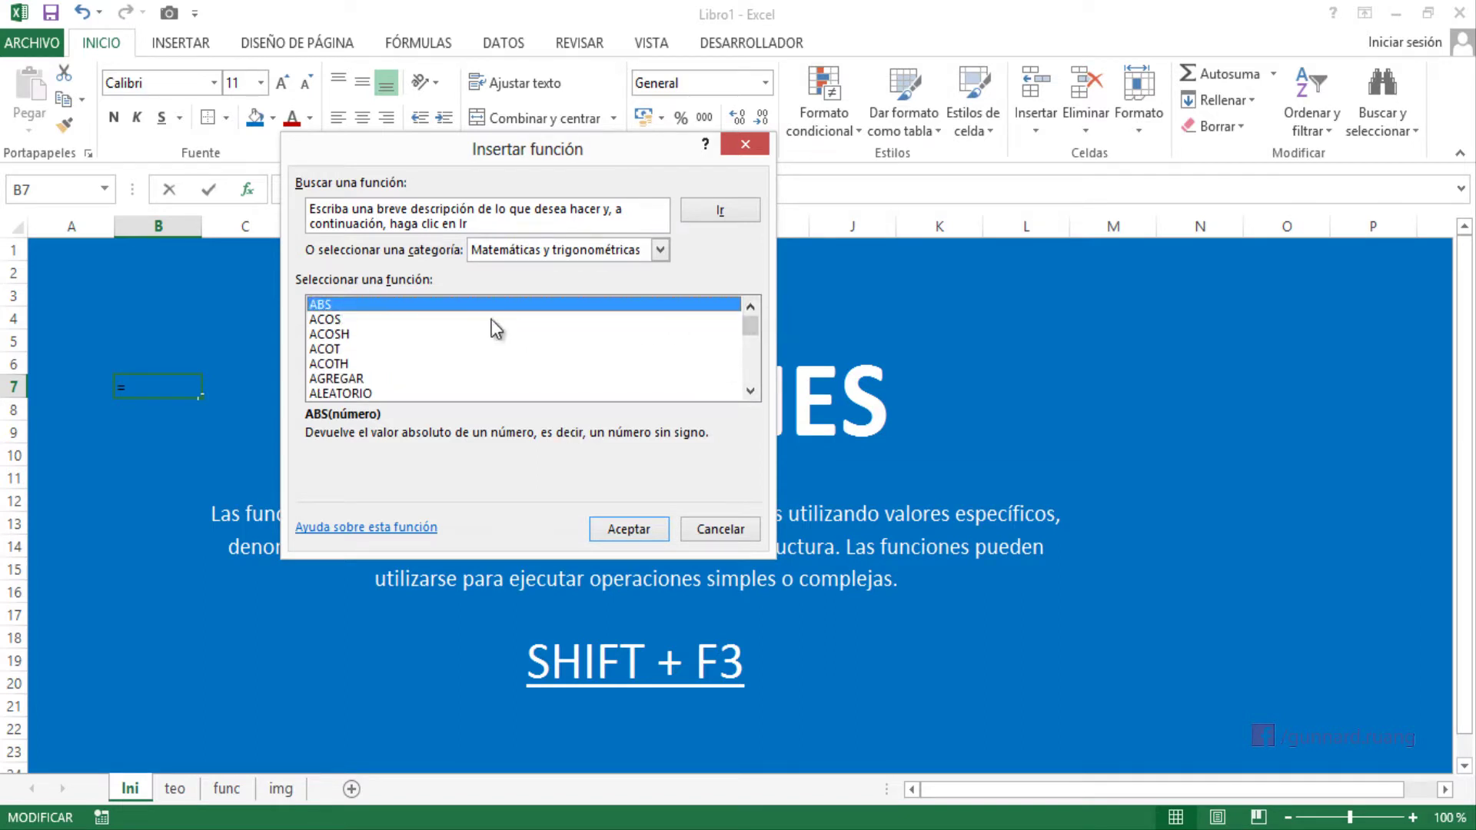
{"action": "left_click", "coordinate": [339, 322]}
{"action": "left_click", "coordinate": [339, 335]}
{"action": "left_click", "coordinate": [333, 321]}
{"action": "left_click", "coordinate": [331, 349]}
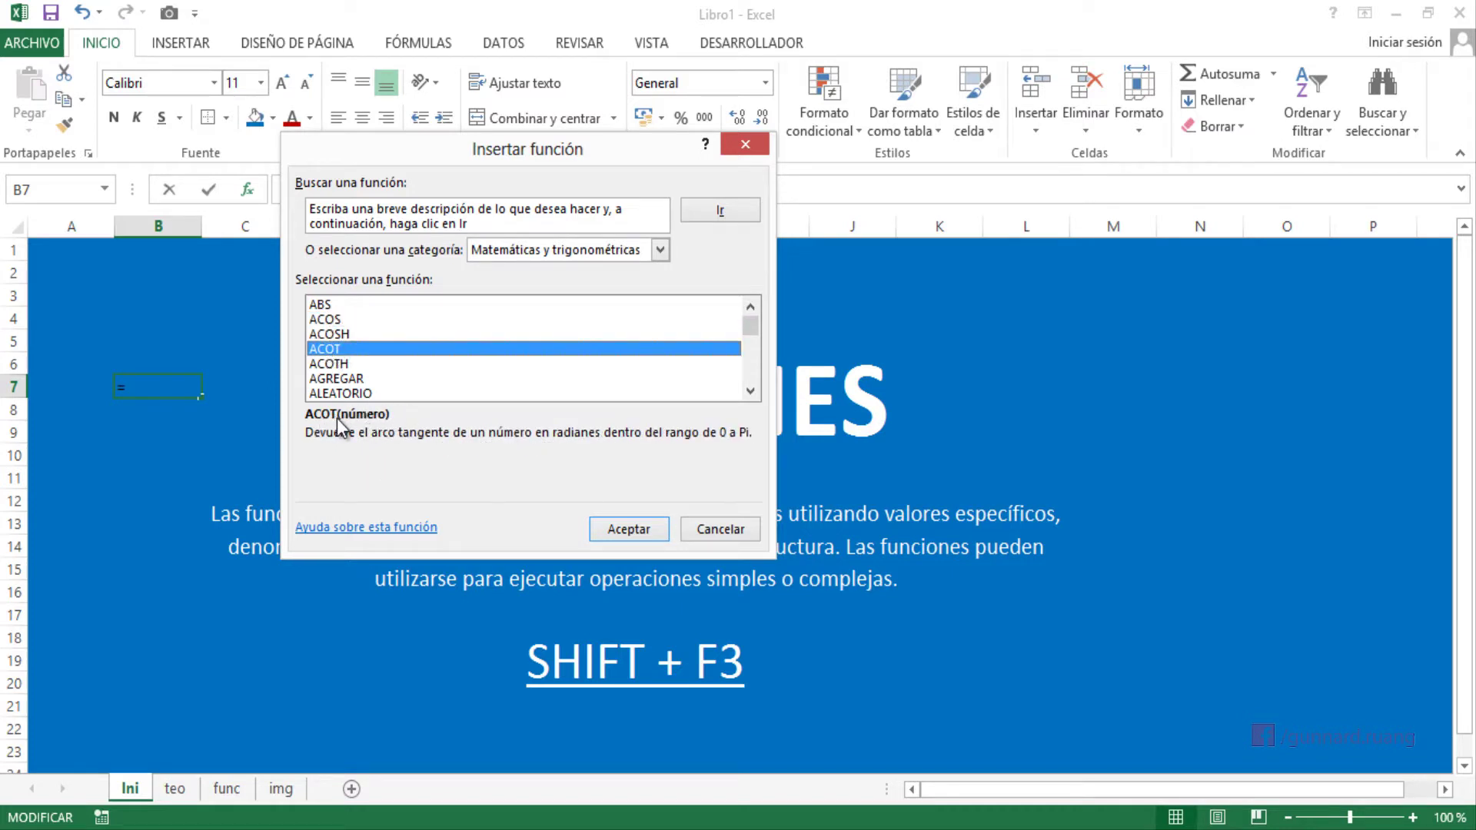
{"action": "left_click", "coordinate": [331, 310]}
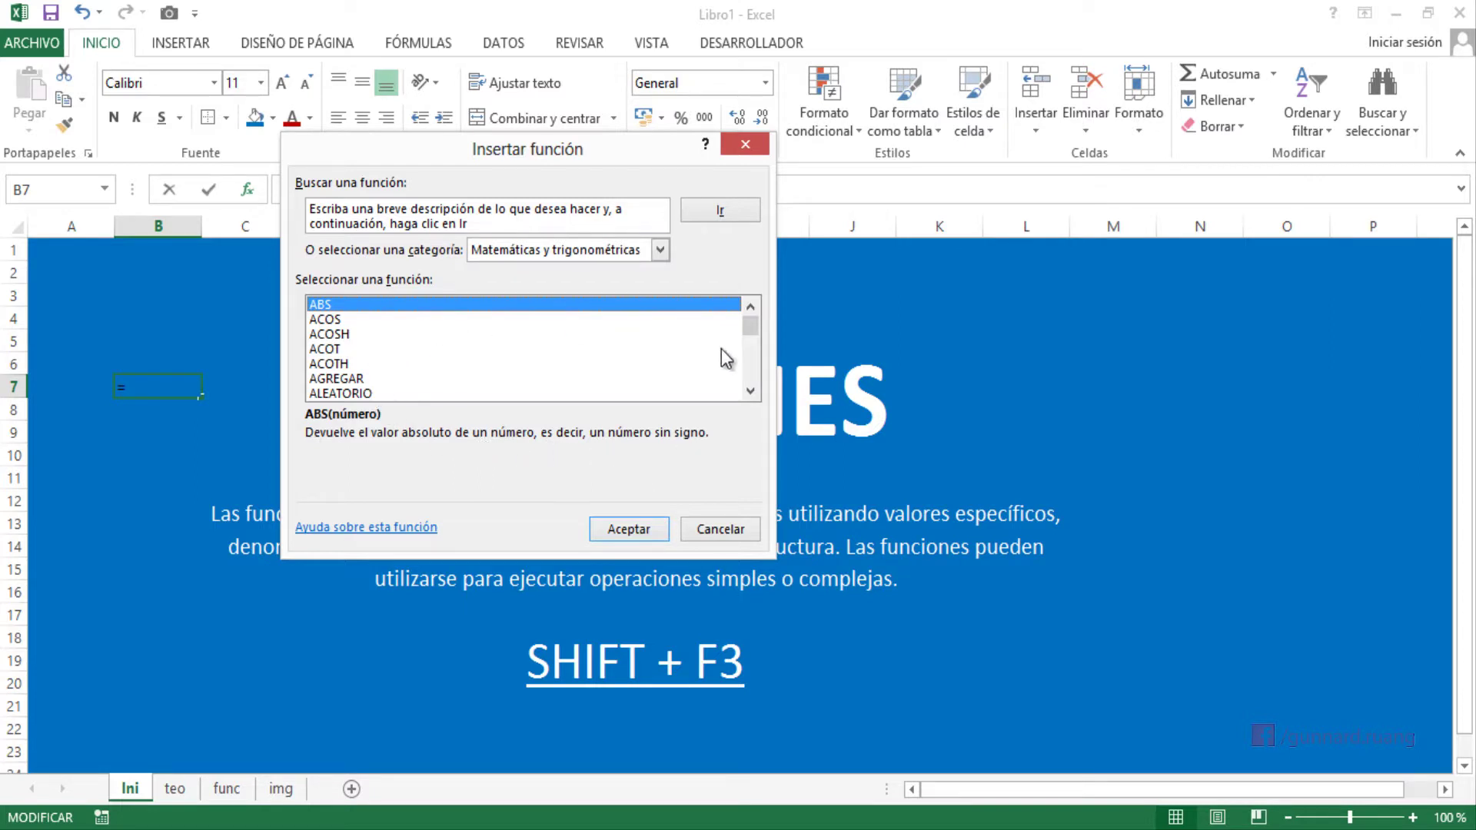
{"action": "left_click_drag", "start_coordinate": [748, 326], "coordinate": [520, 243]}
{"action": "key", "text": "Escape"}
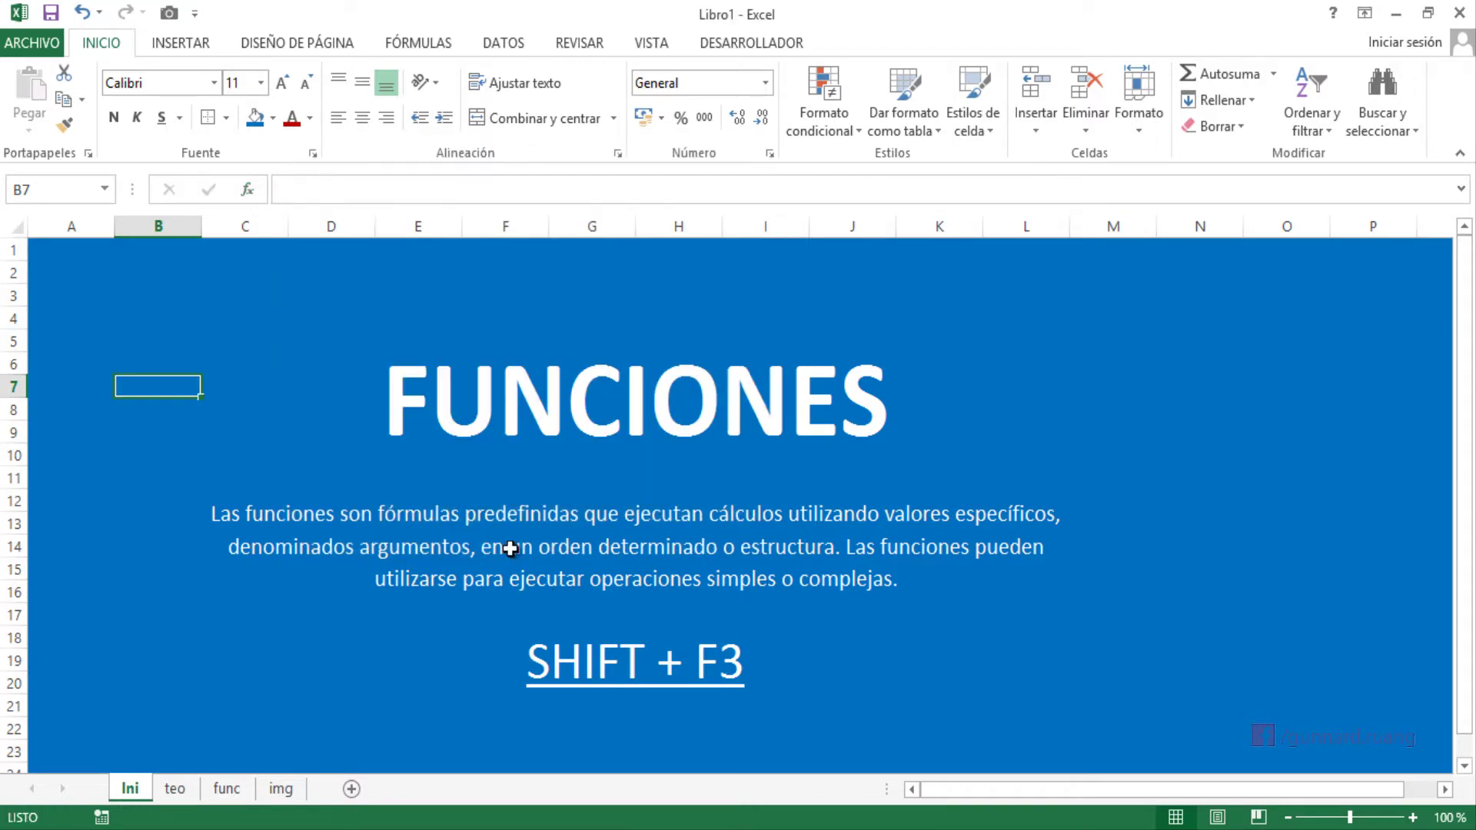
- Open the teo sheet and shift the keyboard picture with its arrow slightly down and to the right
{"action": "left_click", "coordinate": [188, 789]}
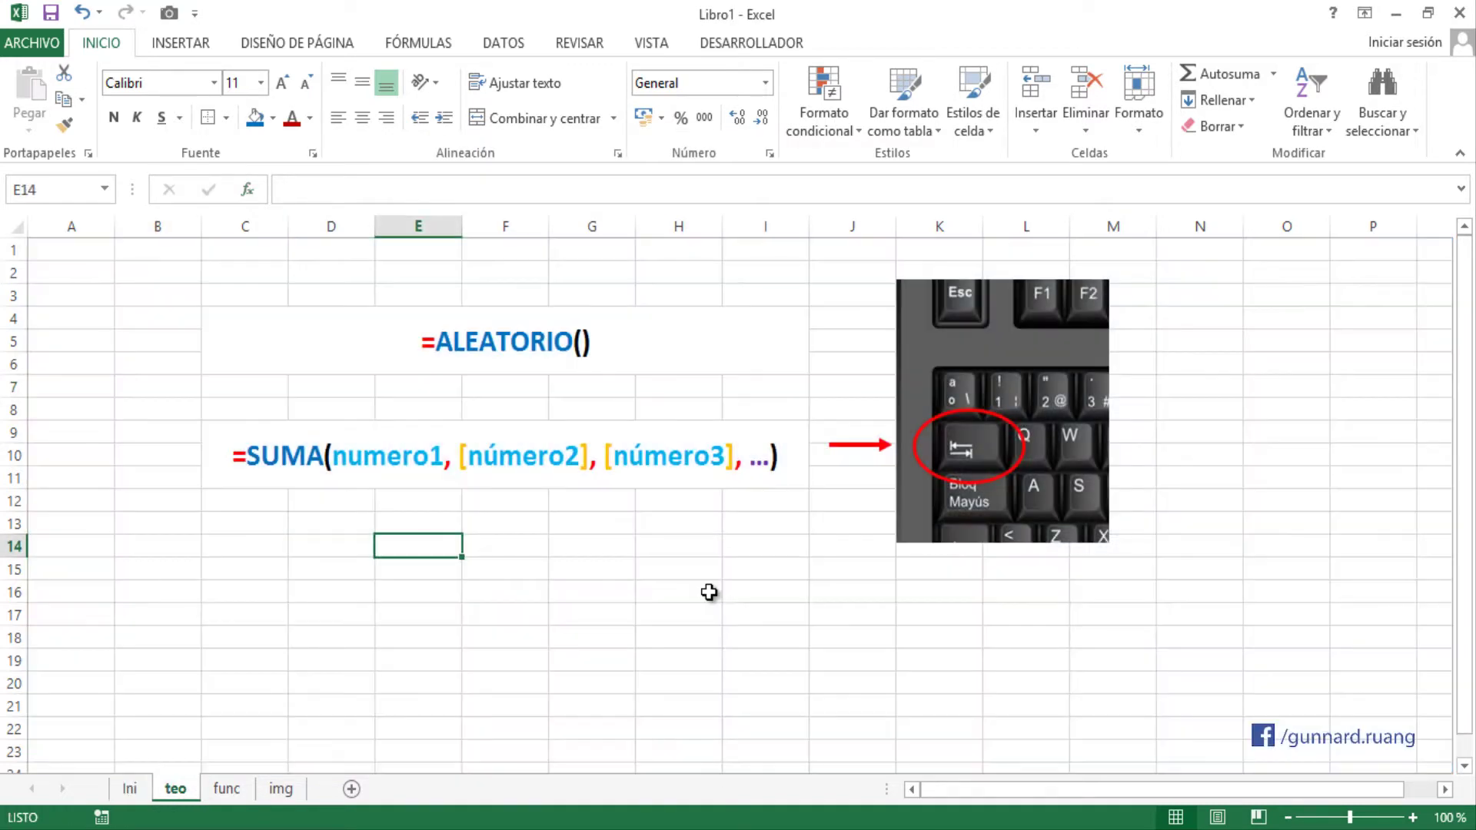
{"action": "left_click_drag", "start_coordinate": [976, 437], "coordinate": [993, 468]}
{"action": "left_click", "coordinate": [477, 542]}
{"action": "left_click", "coordinate": [223, 563]}
{"action": "left_click", "coordinate": [223, 528]}
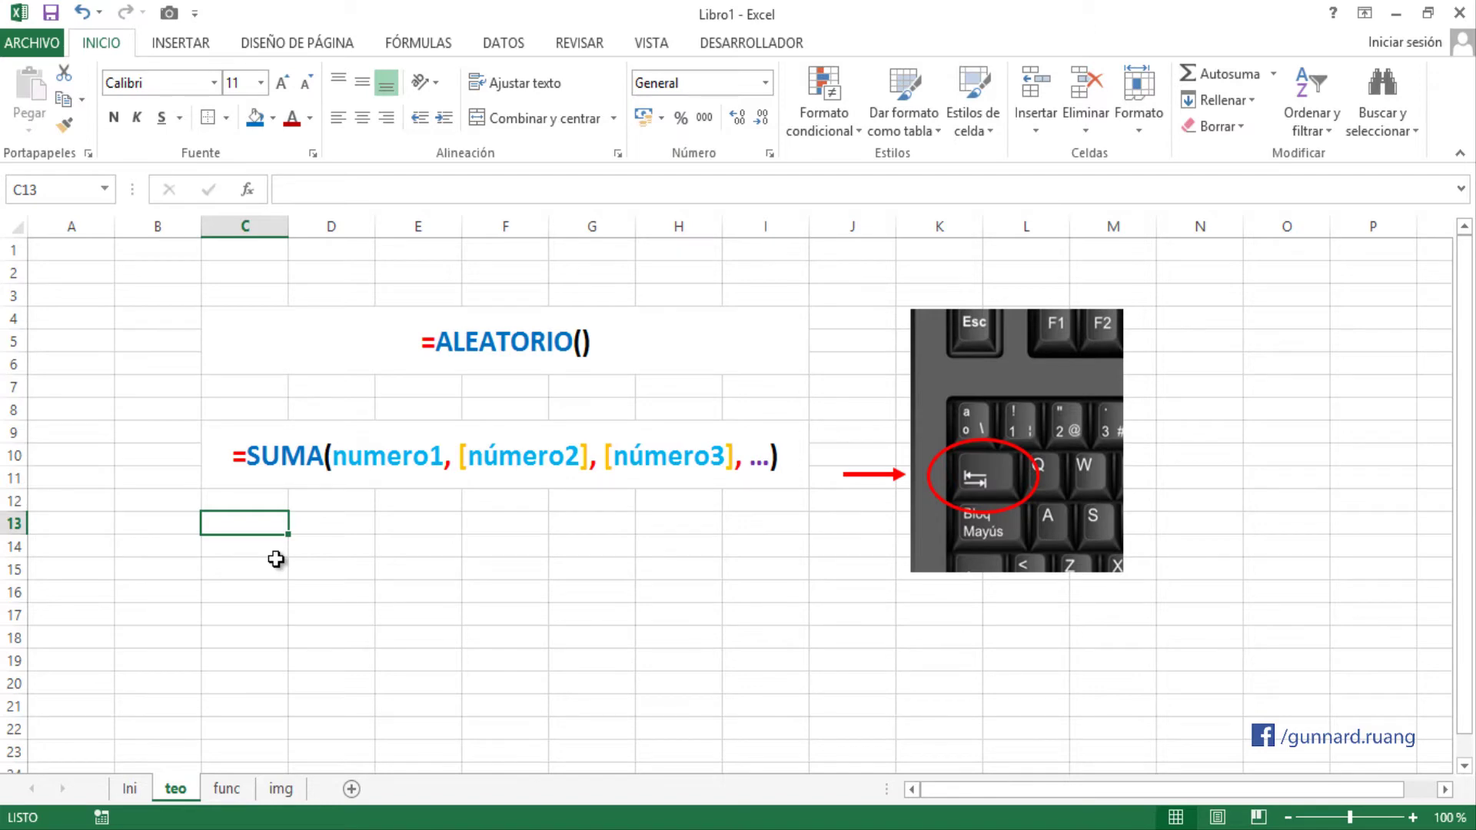
- Enter the formula =ALEATORIO() in cell C7, completing the function name from the suggested functions
{"action": "left_click", "coordinate": [260, 394]}
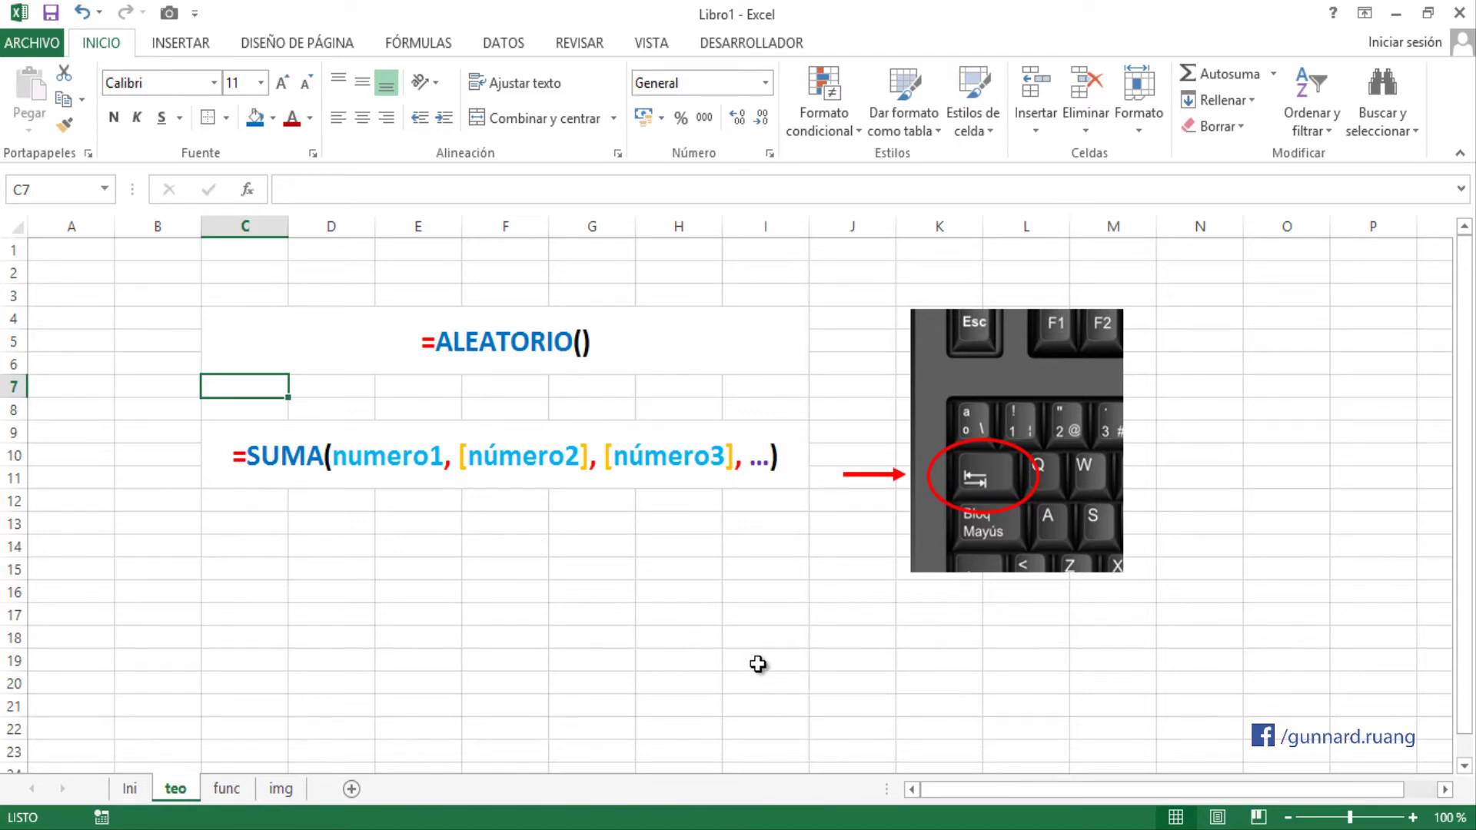
{"action": "type", "text": "="}
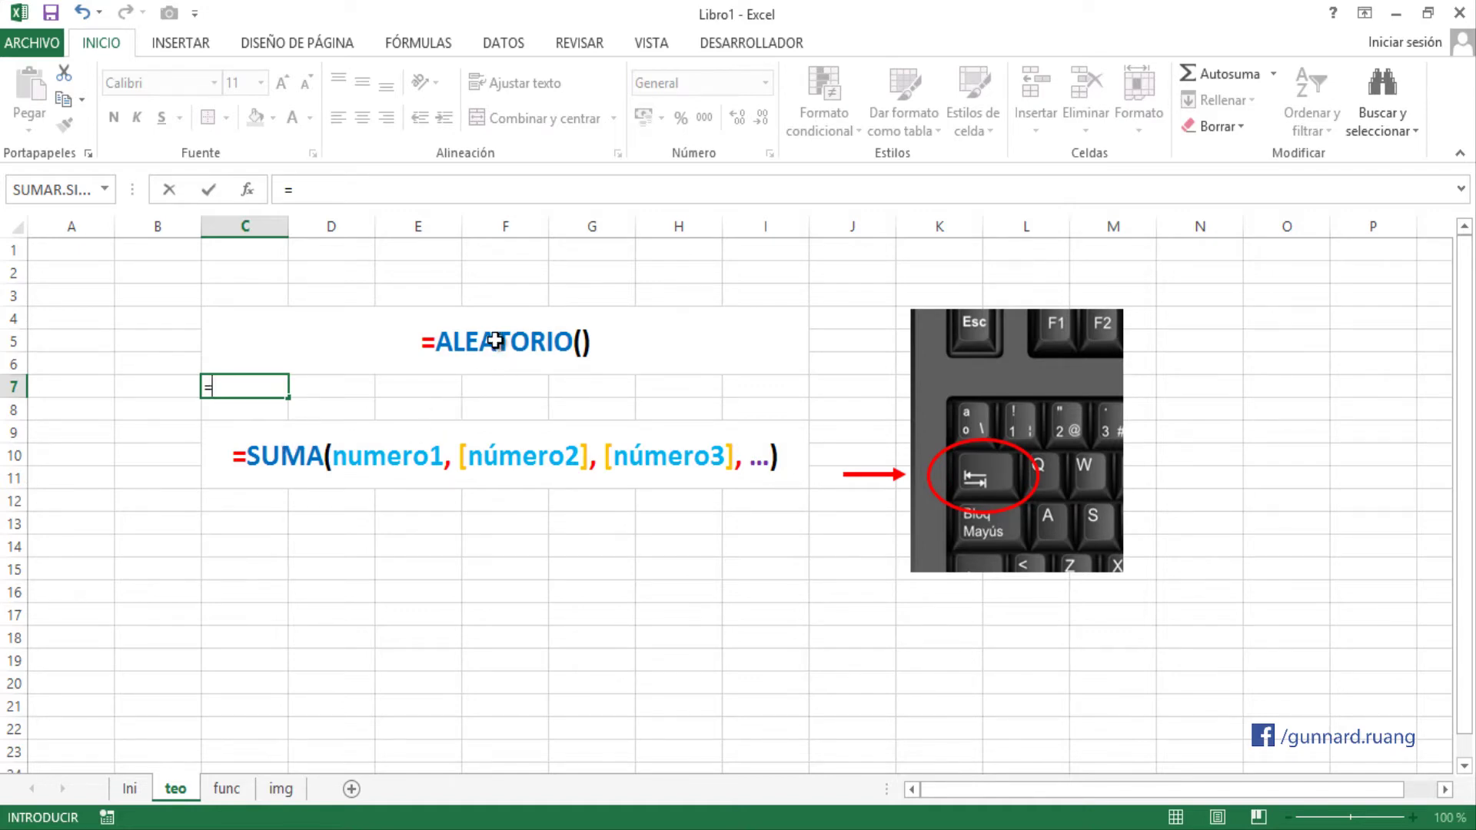
{"action": "type", "text": "AL"}
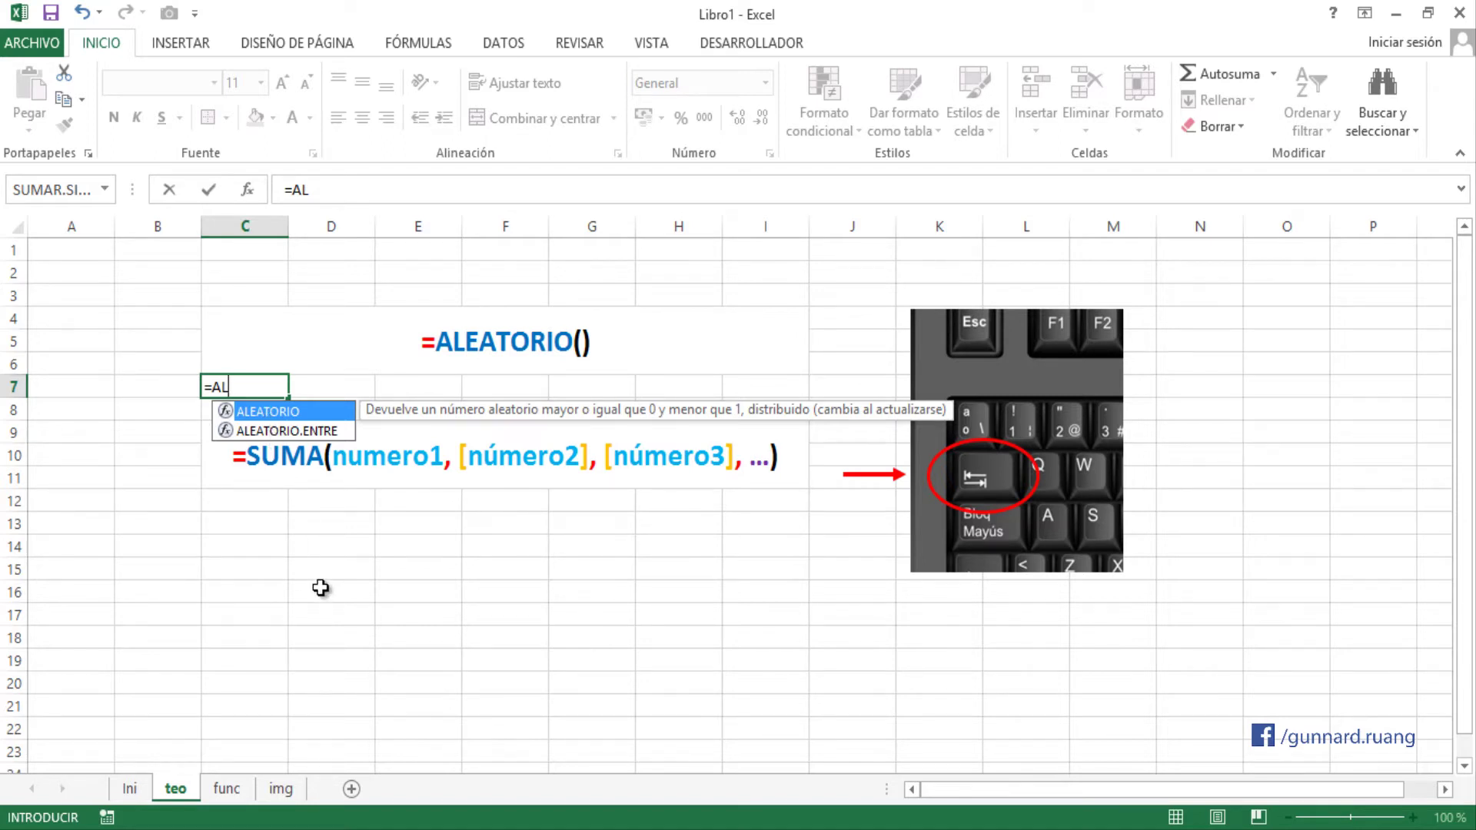
{"action": "key", "text": "Down"}
{"action": "key", "text": "Up"}
{"action": "key", "text": "Down"}
{"action": "key", "text": "Up"}
{"action": "key", "text": "Down"}
{"action": "key", "text": "Up"}
{"action": "type", "text": "EATORIO"}
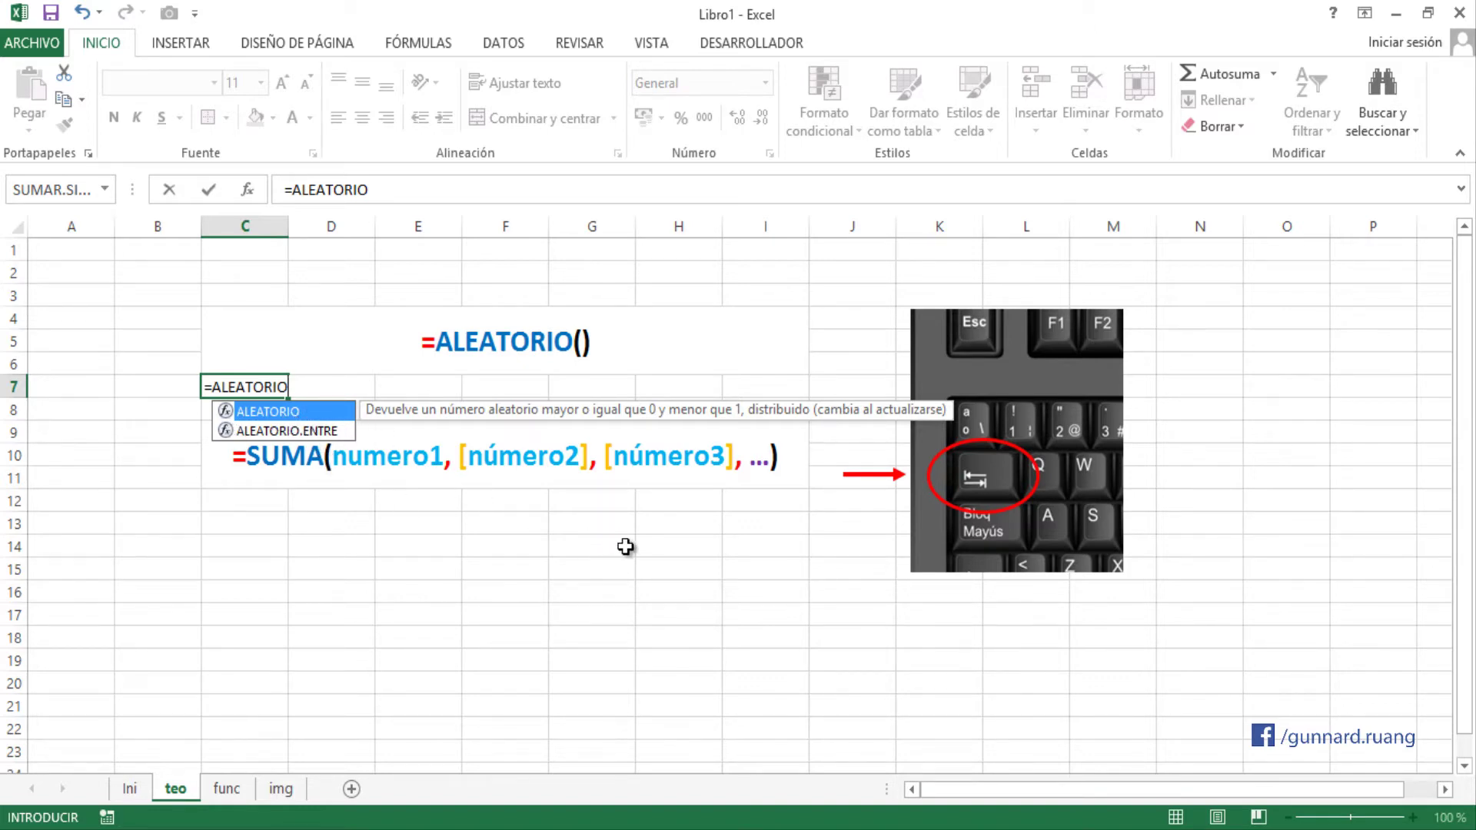
{"action": "key", "text": "Tab"}
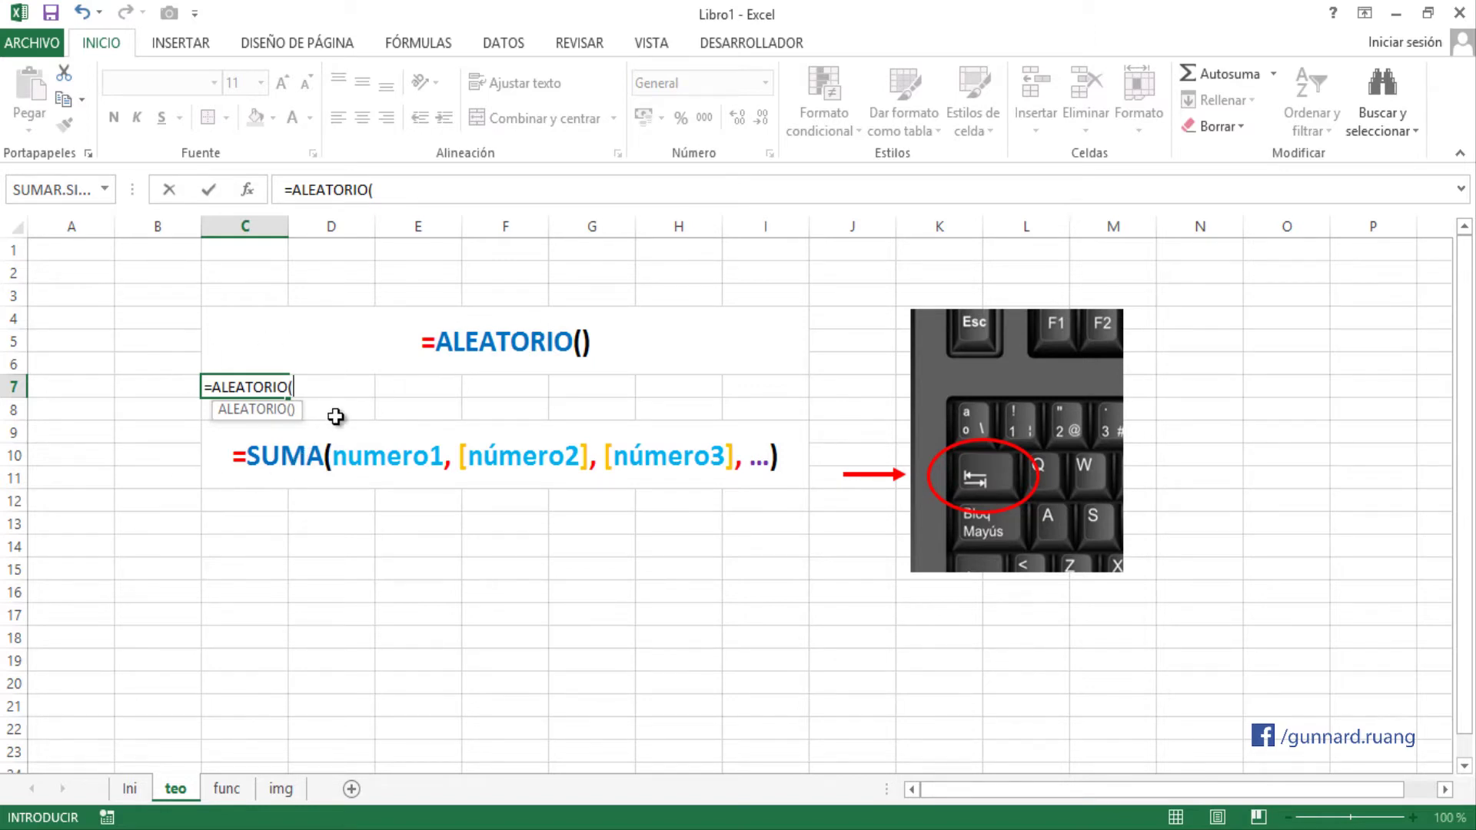
{"action": "type", "text": ")"}
{"action": "key", "text": "Return"}
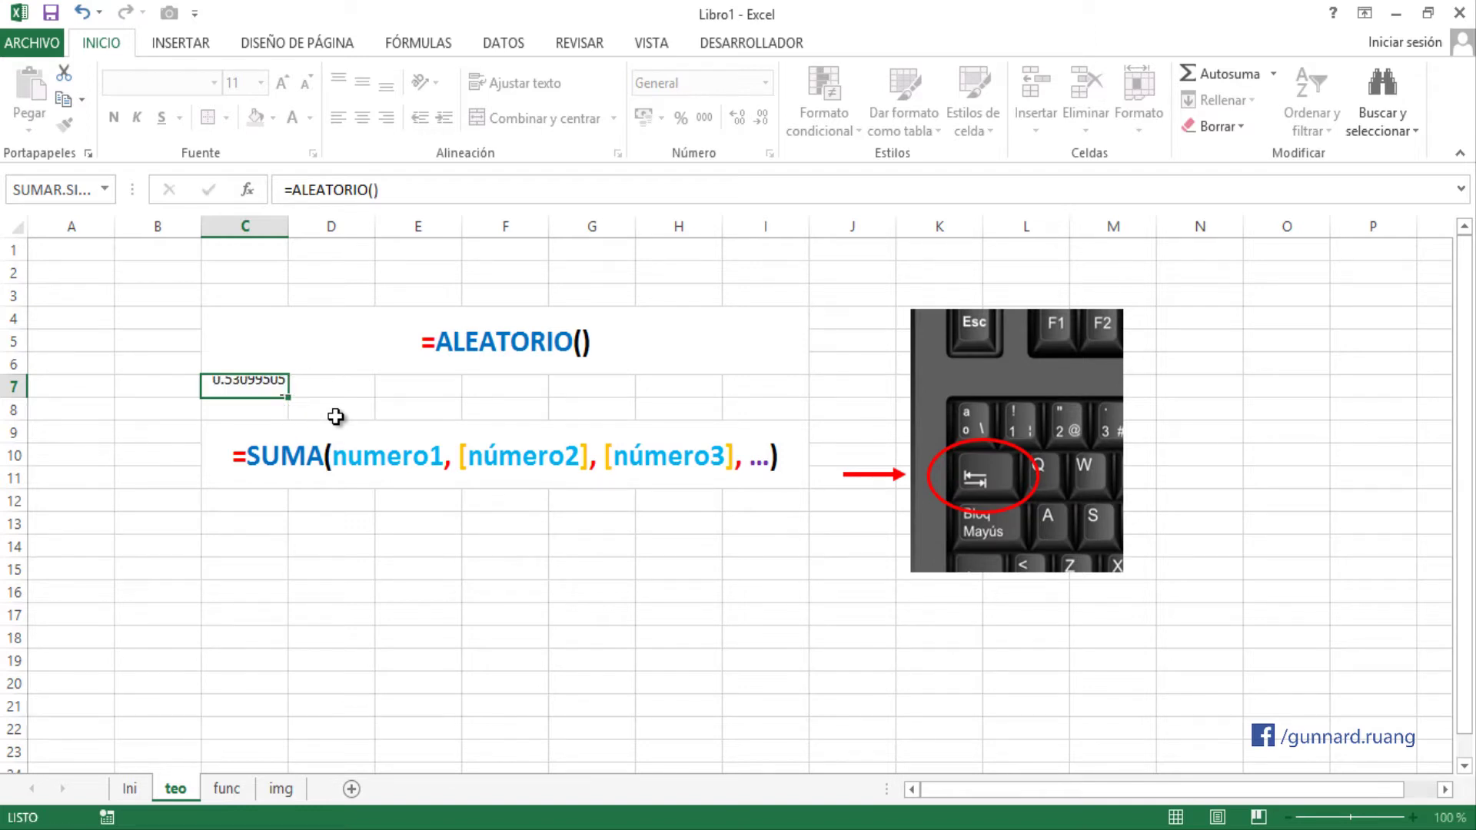
- Inspect the formula in C7 in edit mode and re-enter it unchanged to recalculate the random number
{"action": "left_click", "coordinate": [225, 386]}
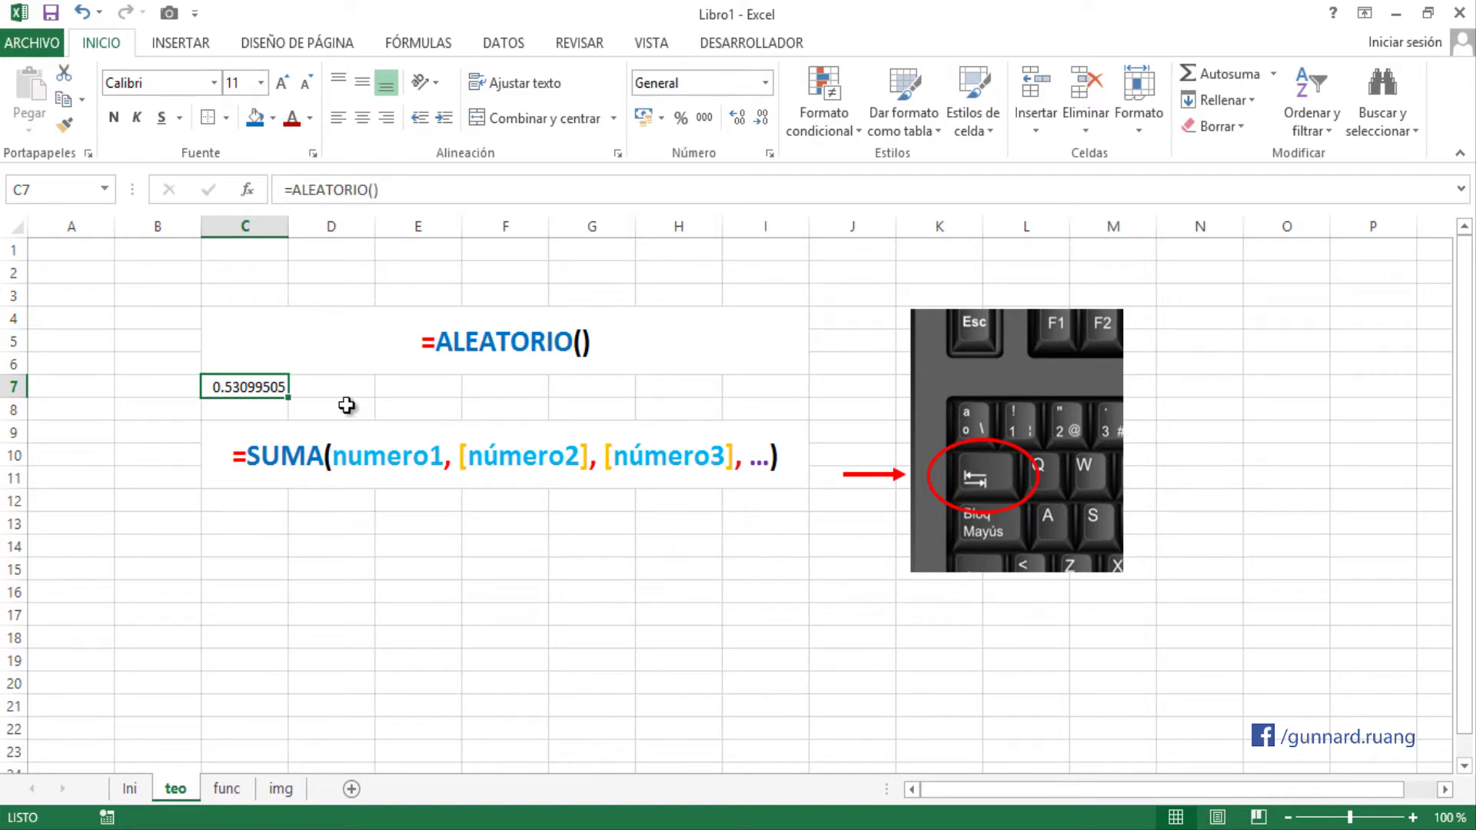
{"action": "left_click", "coordinate": [389, 390]}
{"action": "left_click", "coordinate": [229, 387]}
{"action": "double_click", "coordinate": [229, 387]}
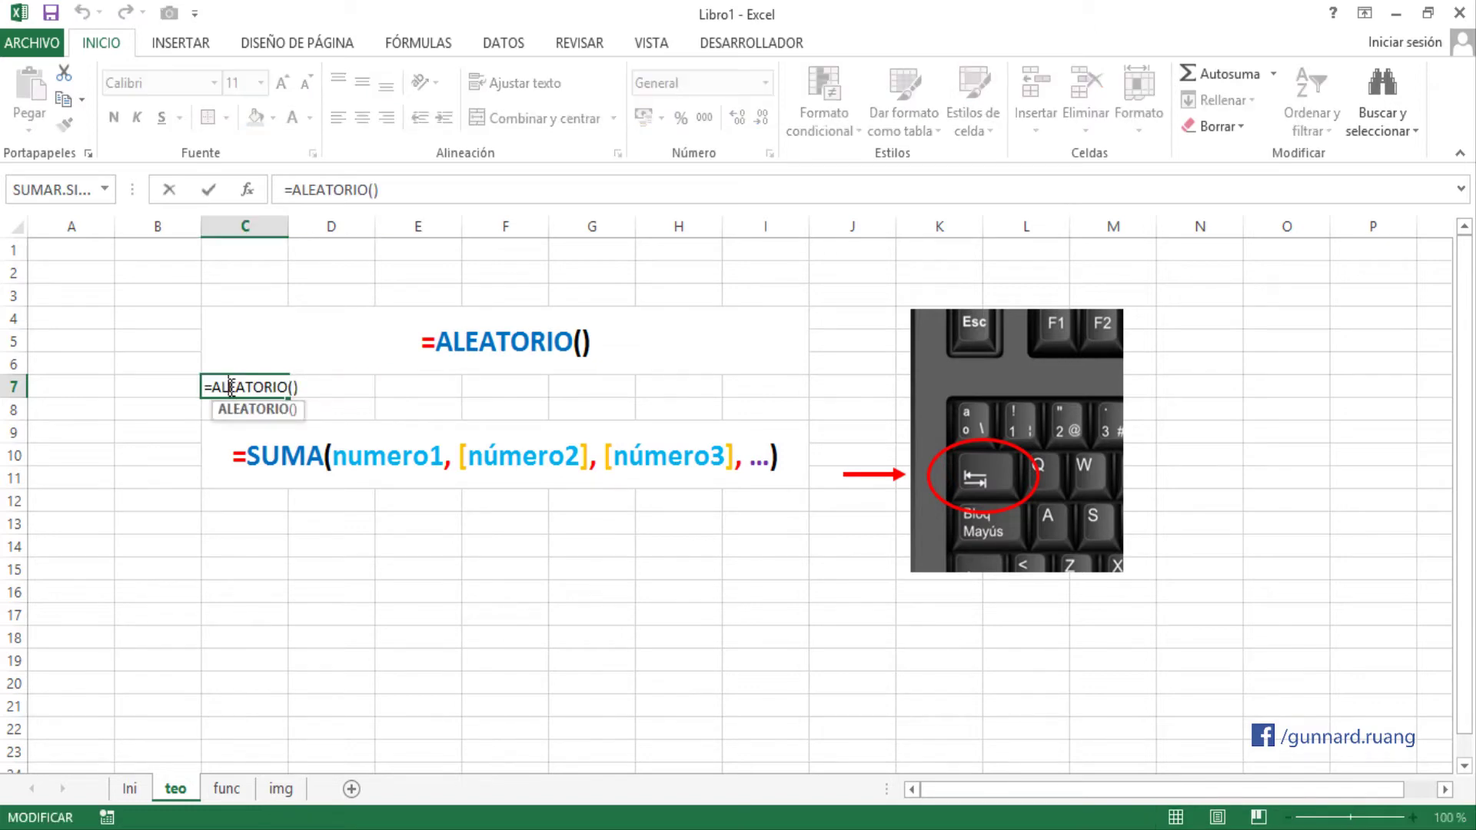
{"action": "left_click", "coordinate": [301, 387]}
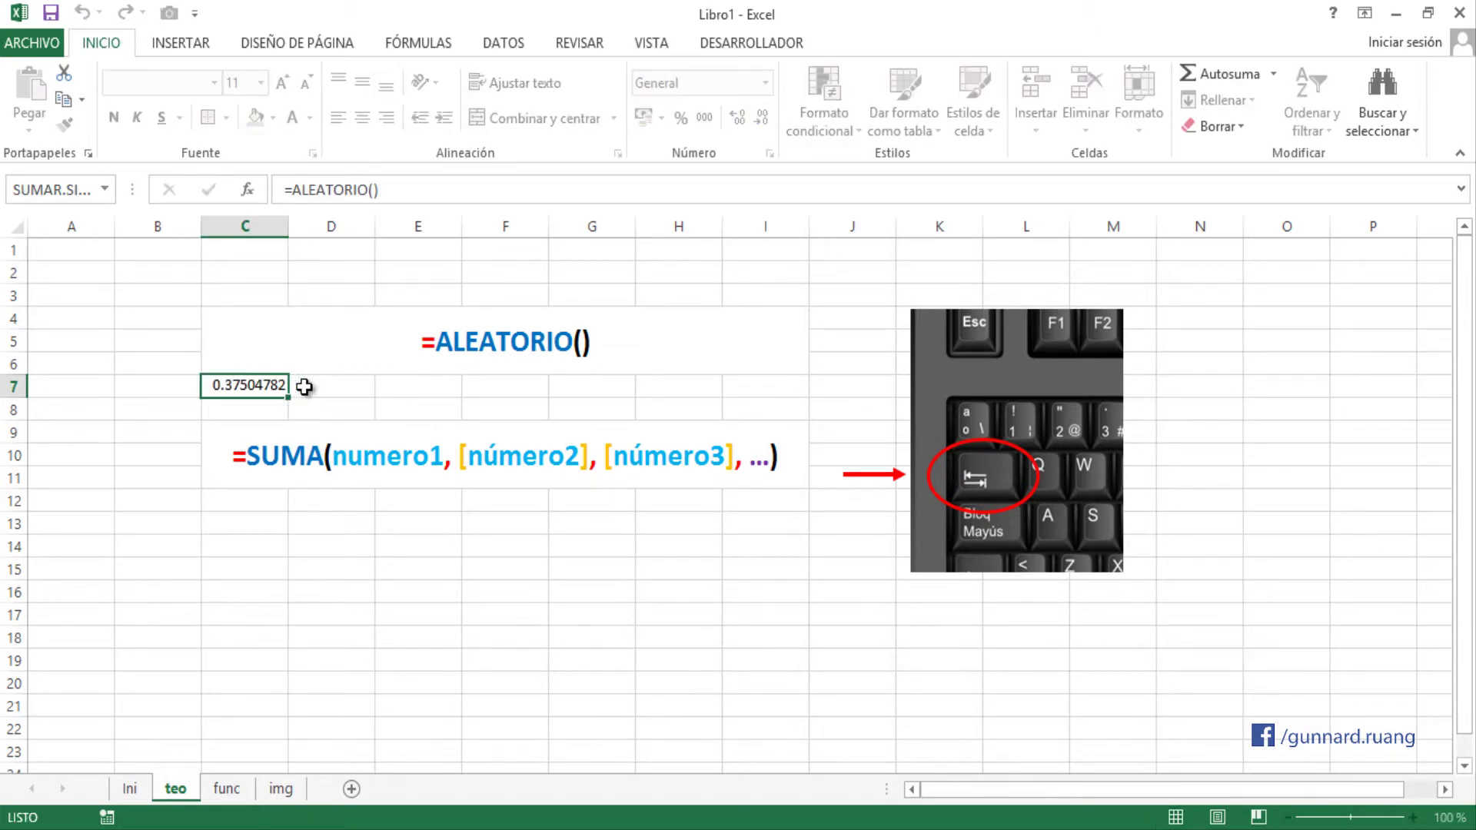
{"action": "left_click", "coordinate": [343, 398]}
- Enter a second =ALEATORIO() formula in cell E7, choosing ALEATORIO over ALEATORIO.ENTRE among the suggestions
{"action": "left_click", "coordinate": [389, 396]}
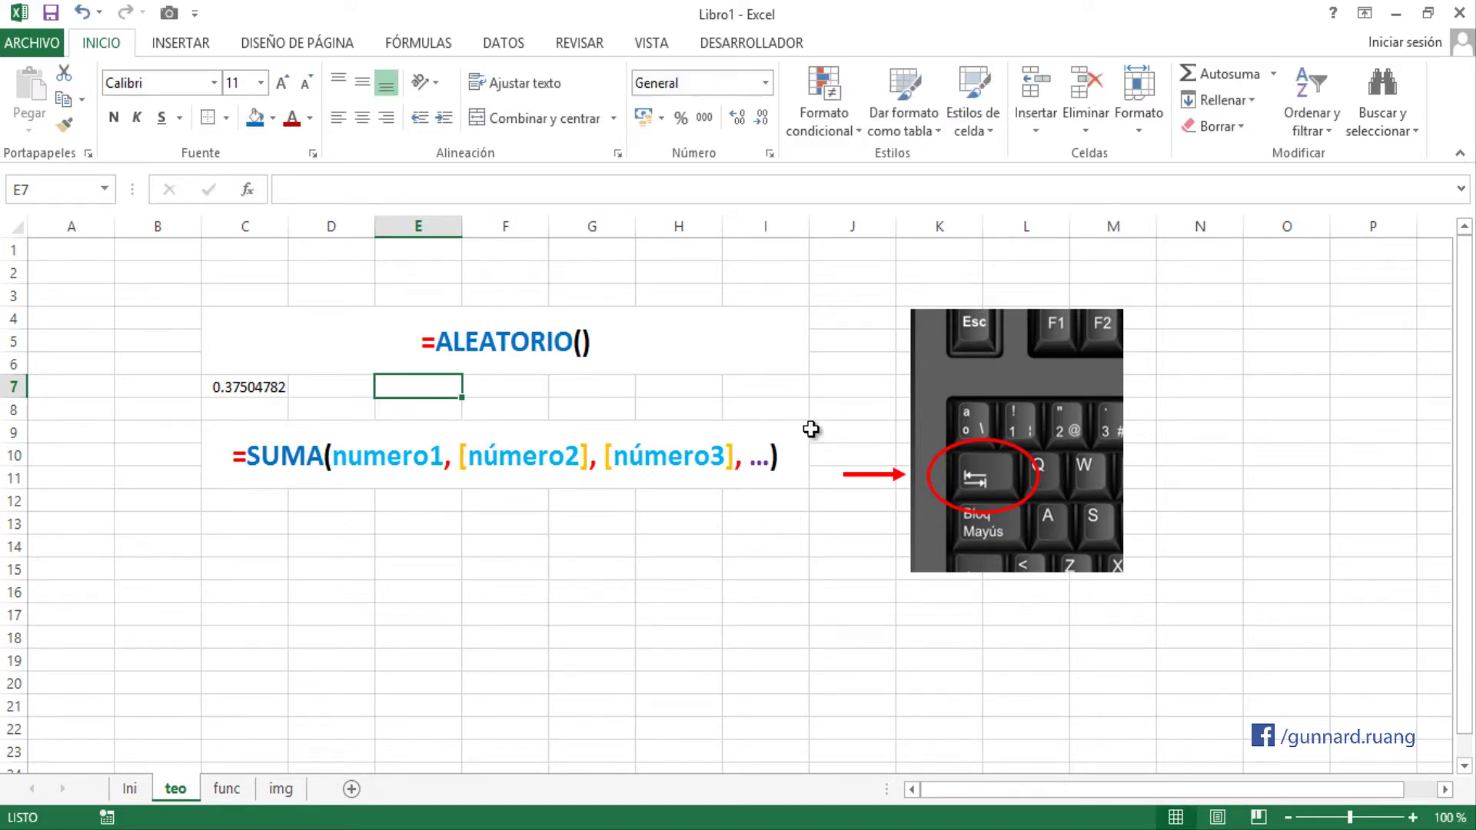
{"action": "type", "text": "="}
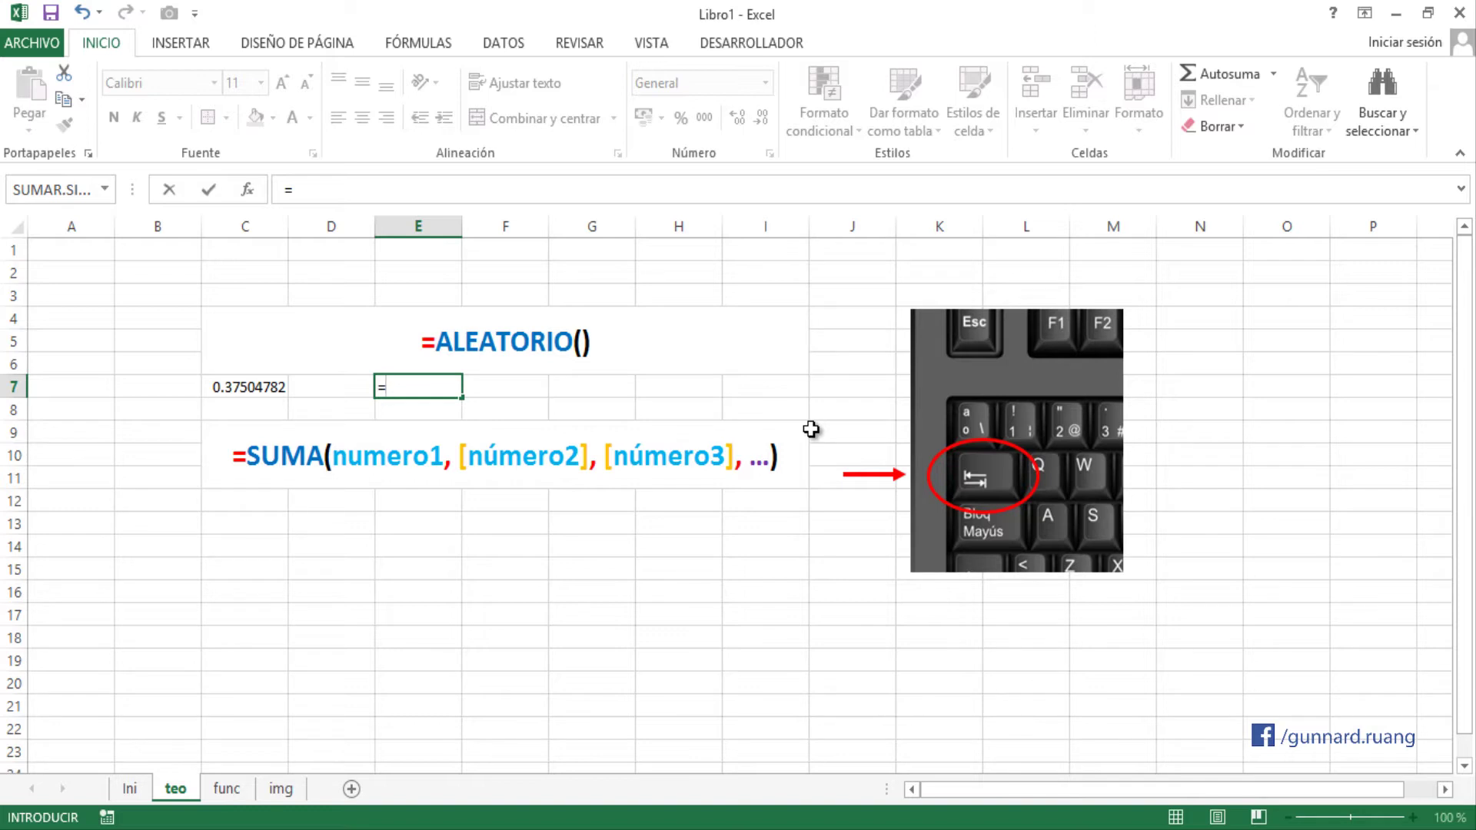
{"action": "type", "text": "AL"}
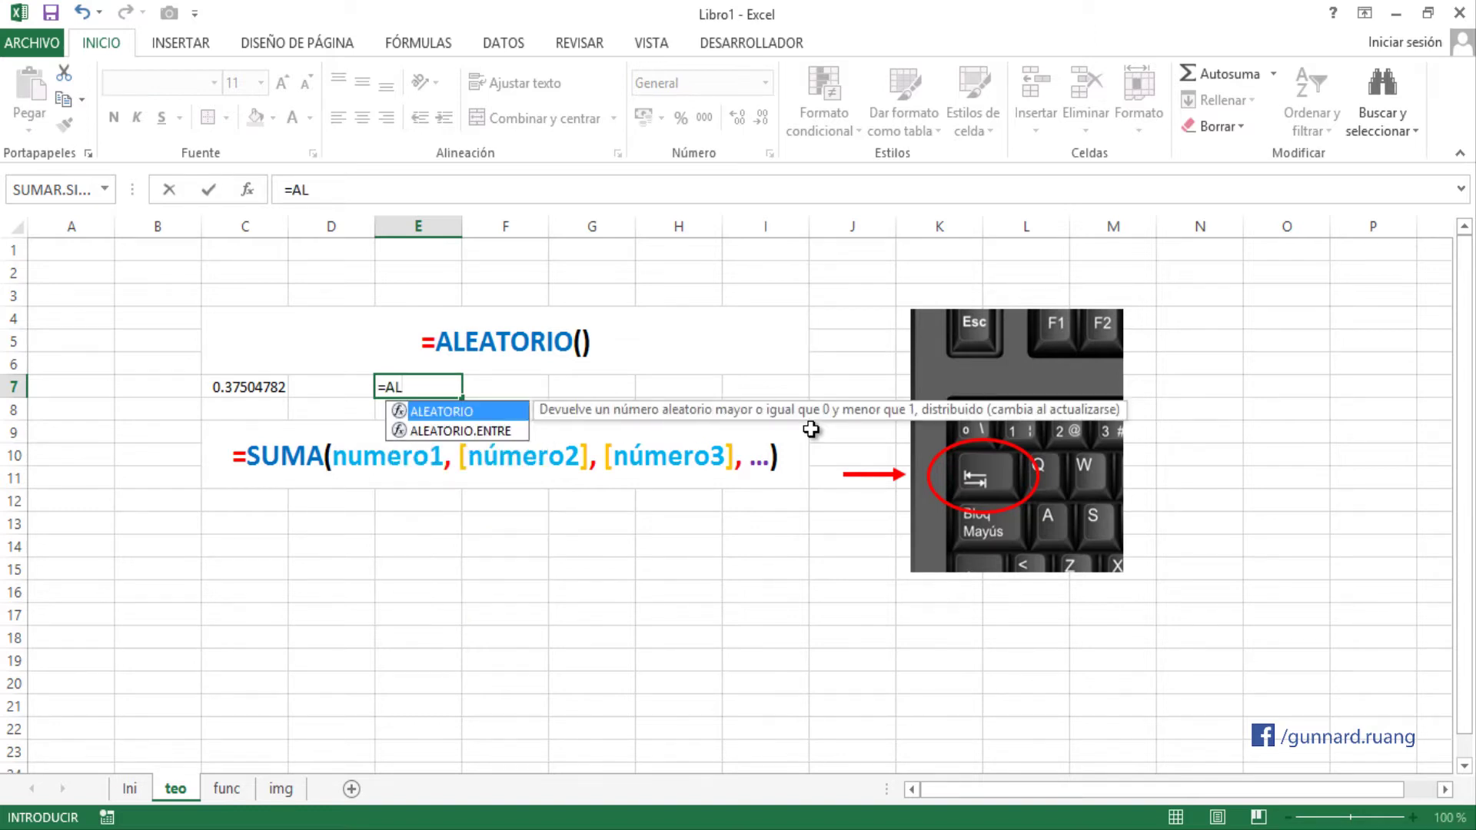
{"action": "key", "text": "Down"}
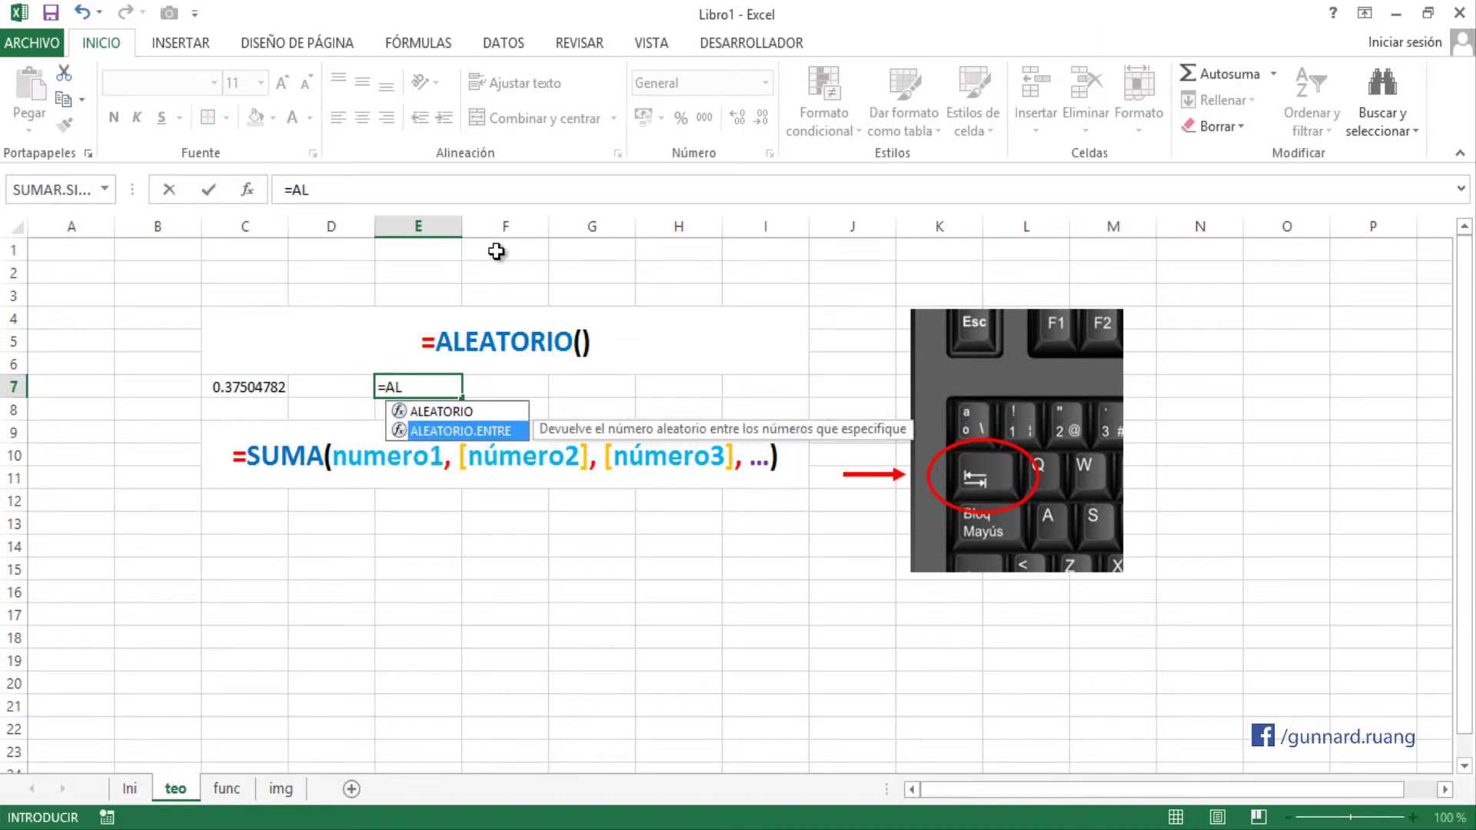
{"action": "key", "text": "Up"}
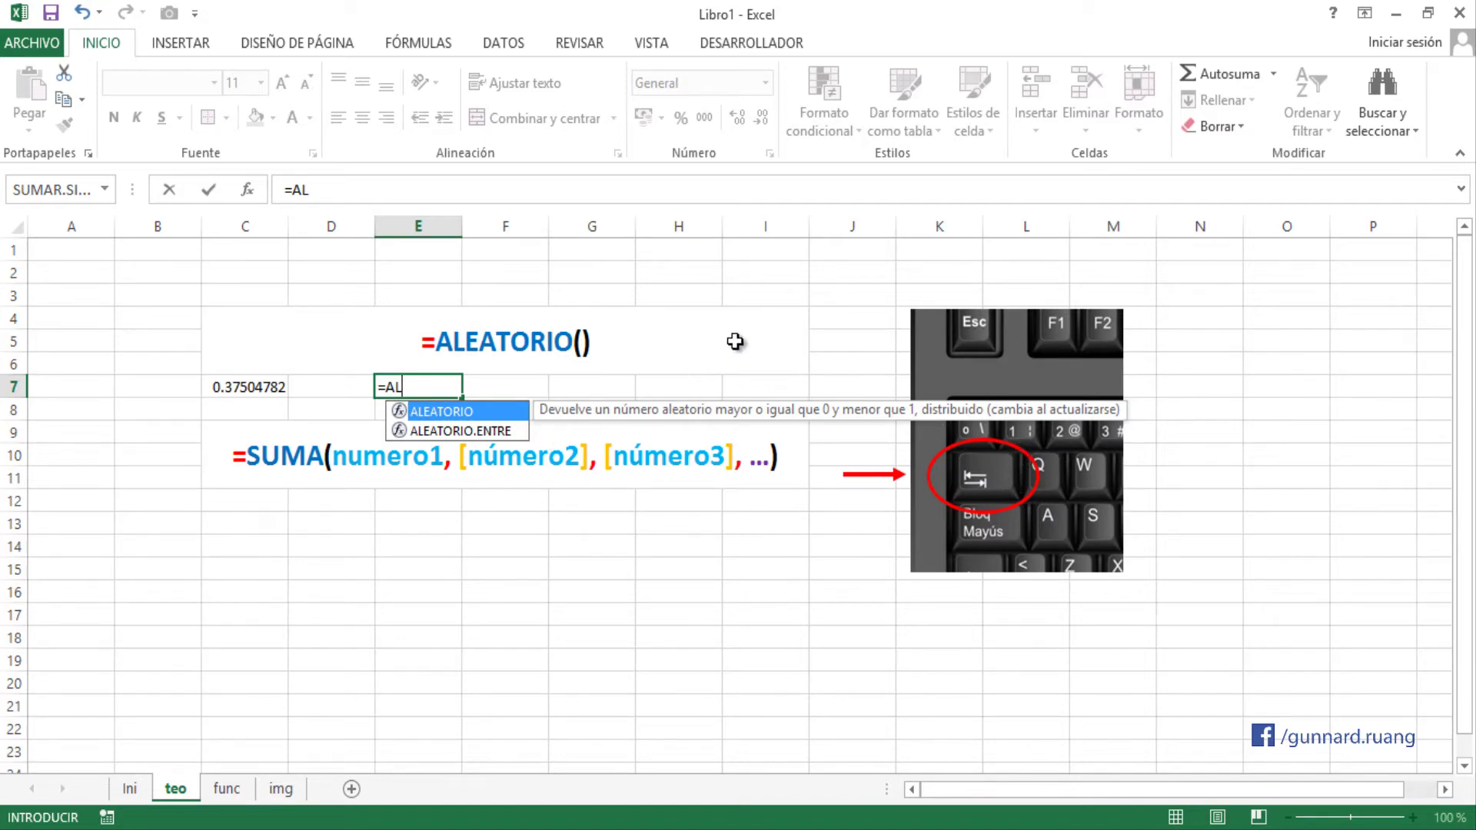
{"action": "key", "text": "Tab"}
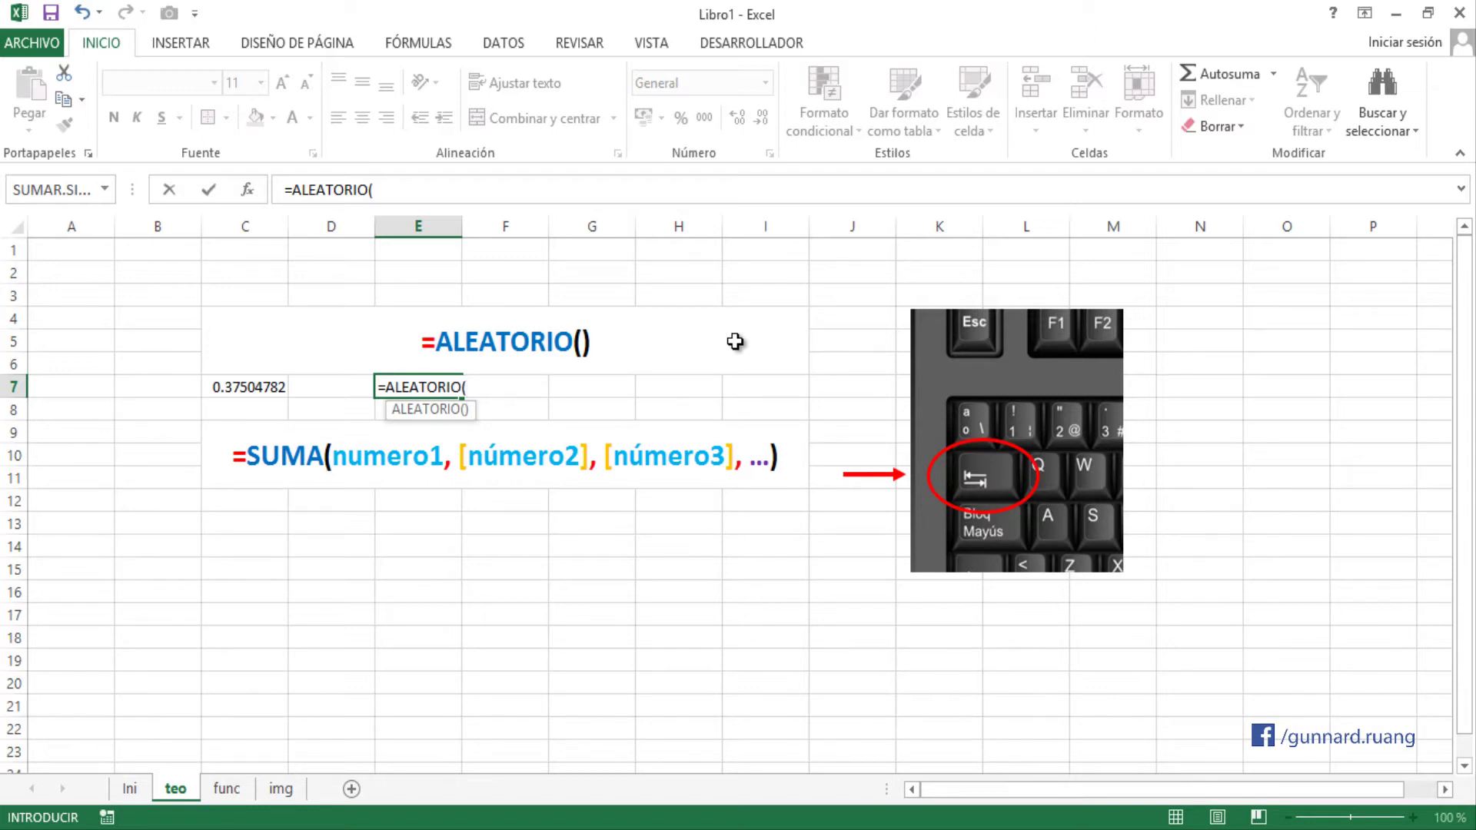
{"action": "type", "text": ")"}
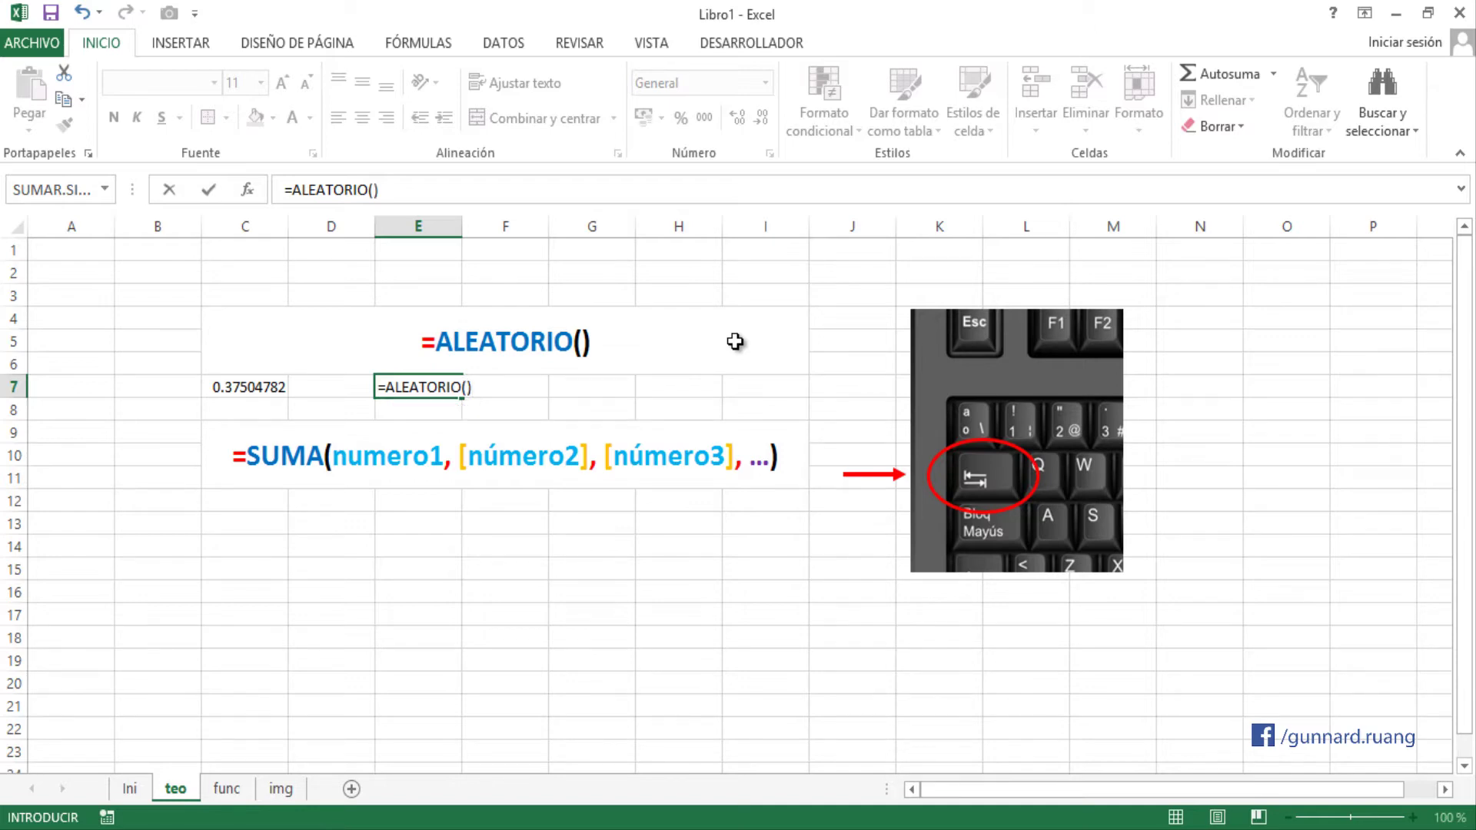
{"action": "key", "text": "Return"}
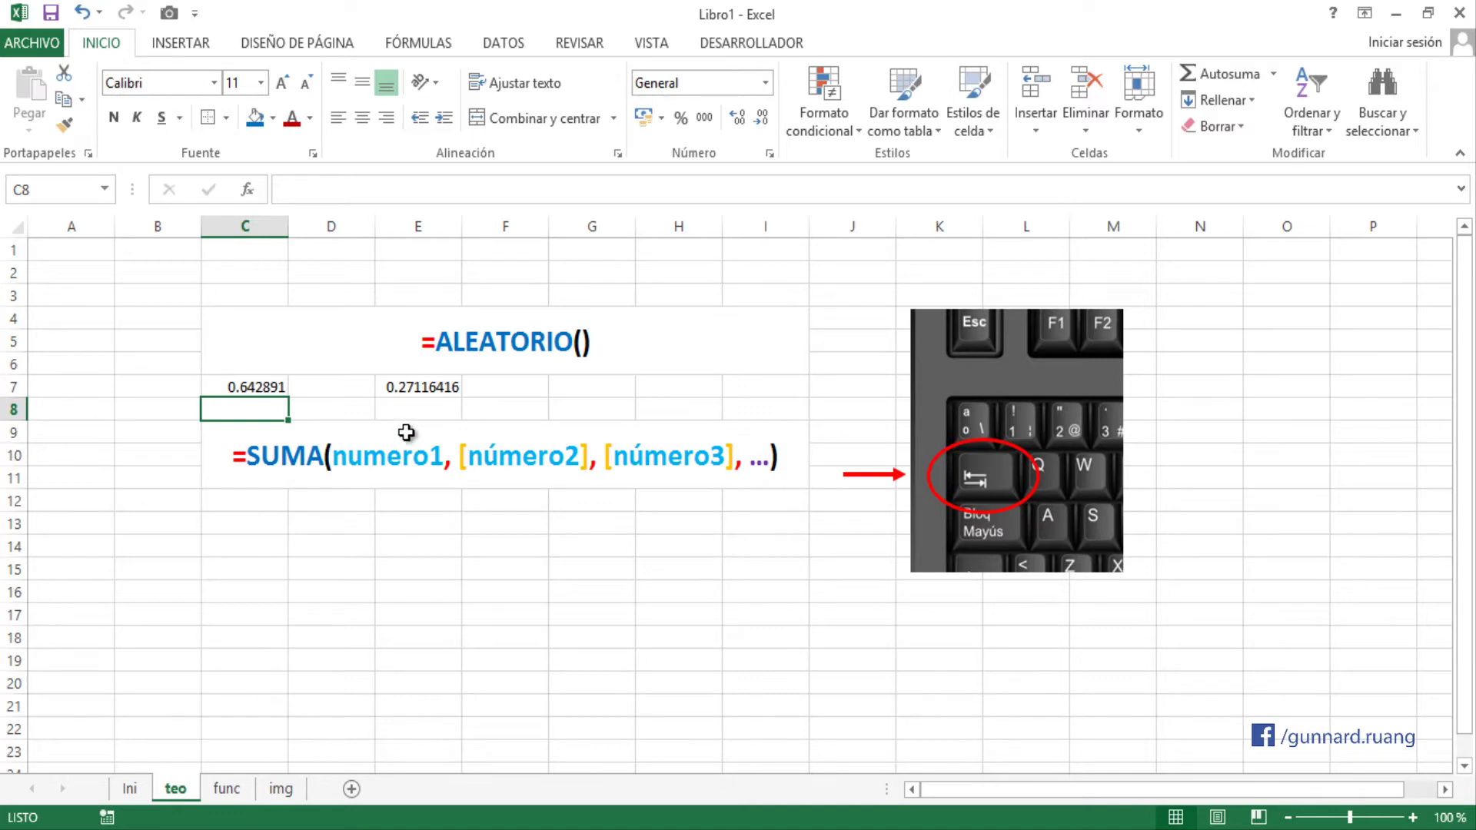
- Check the formulas in C7 and E7 and enter the fixed value 0.27116416 in cell G7
{"action": "left_click", "coordinate": [232, 388]}
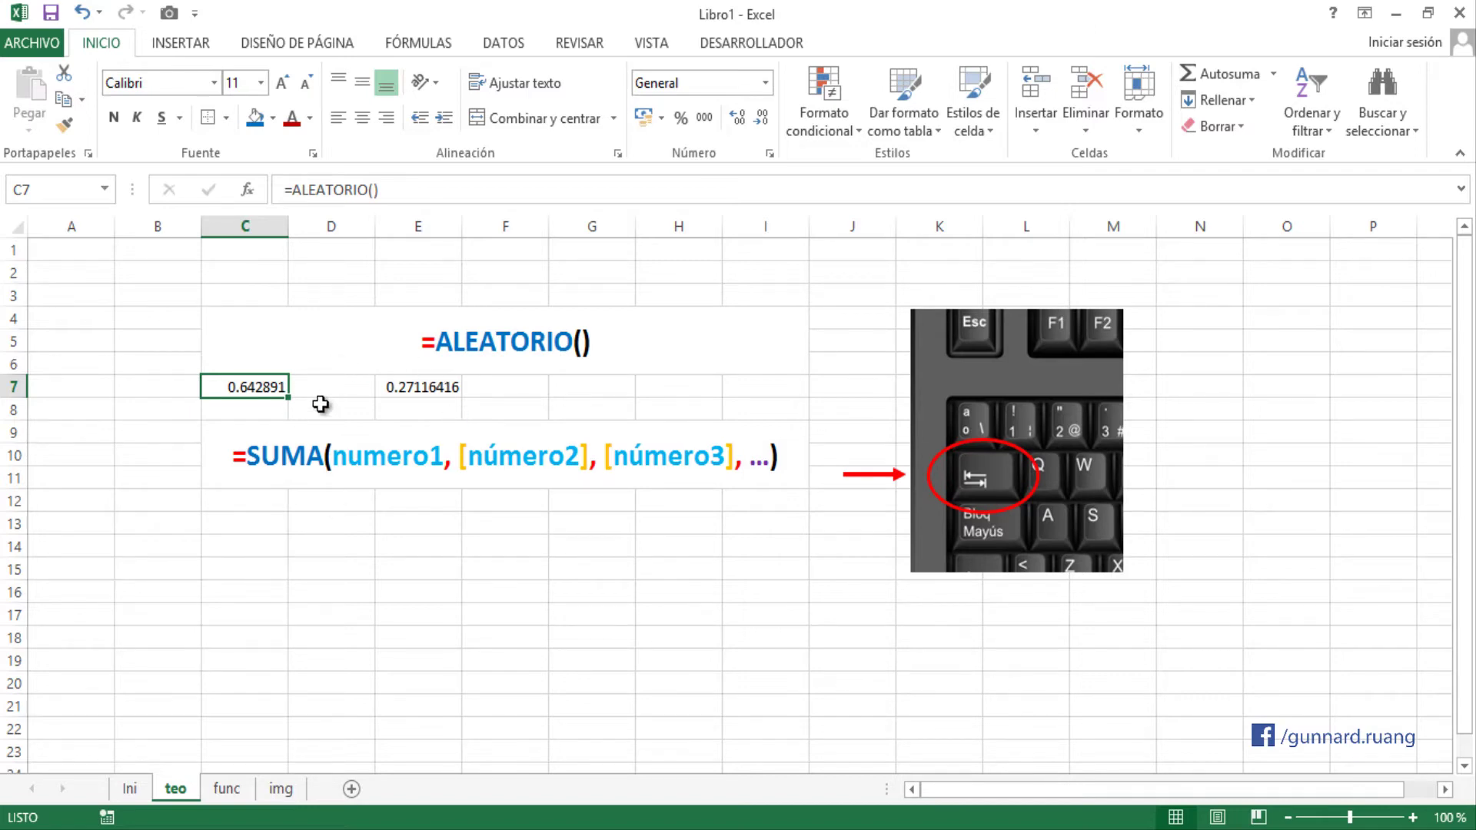
{"action": "left_click", "coordinate": [431, 391]}
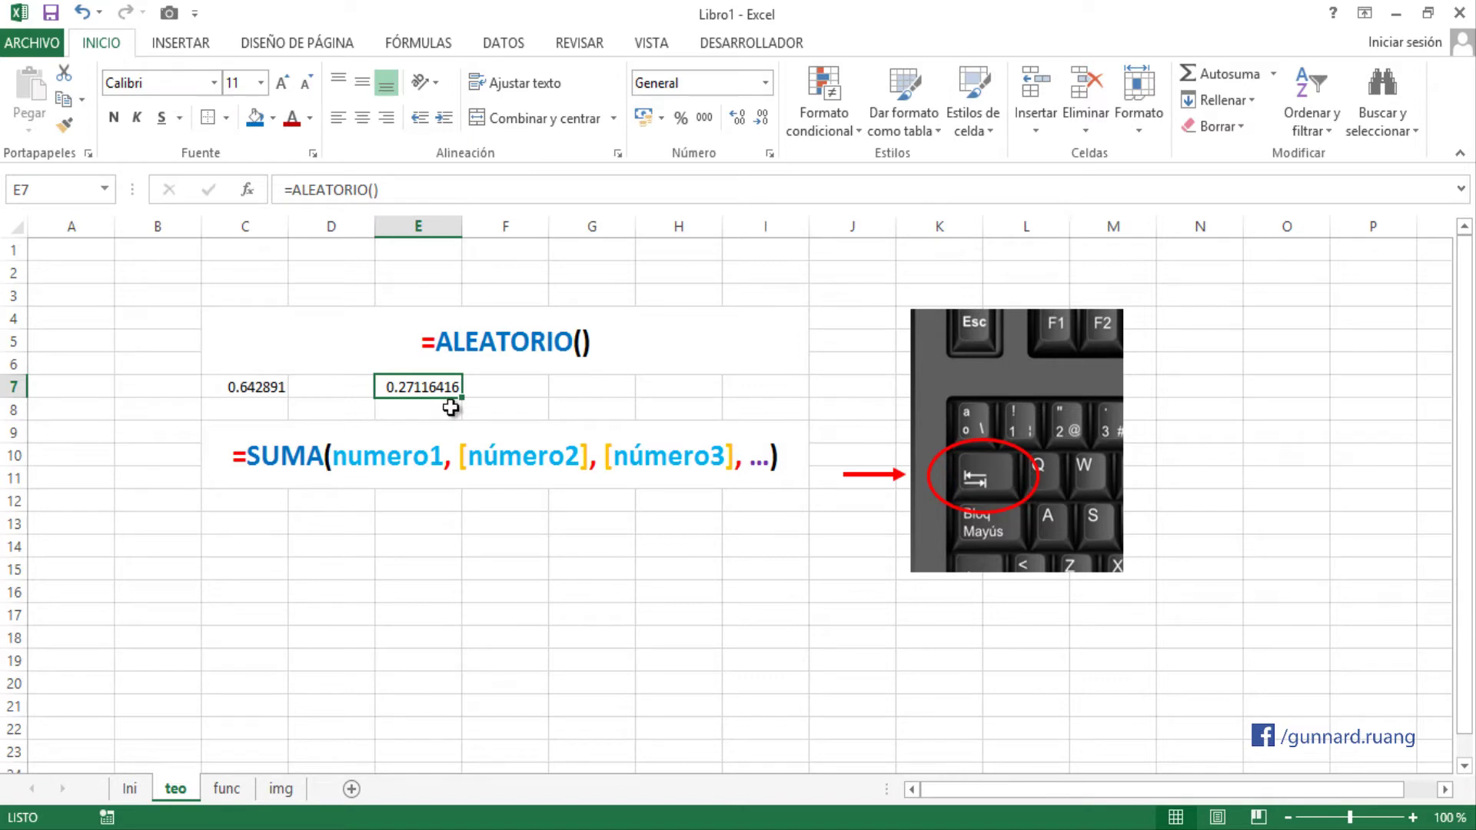
{"action": "left_click", "coordinate": [569, 388]}
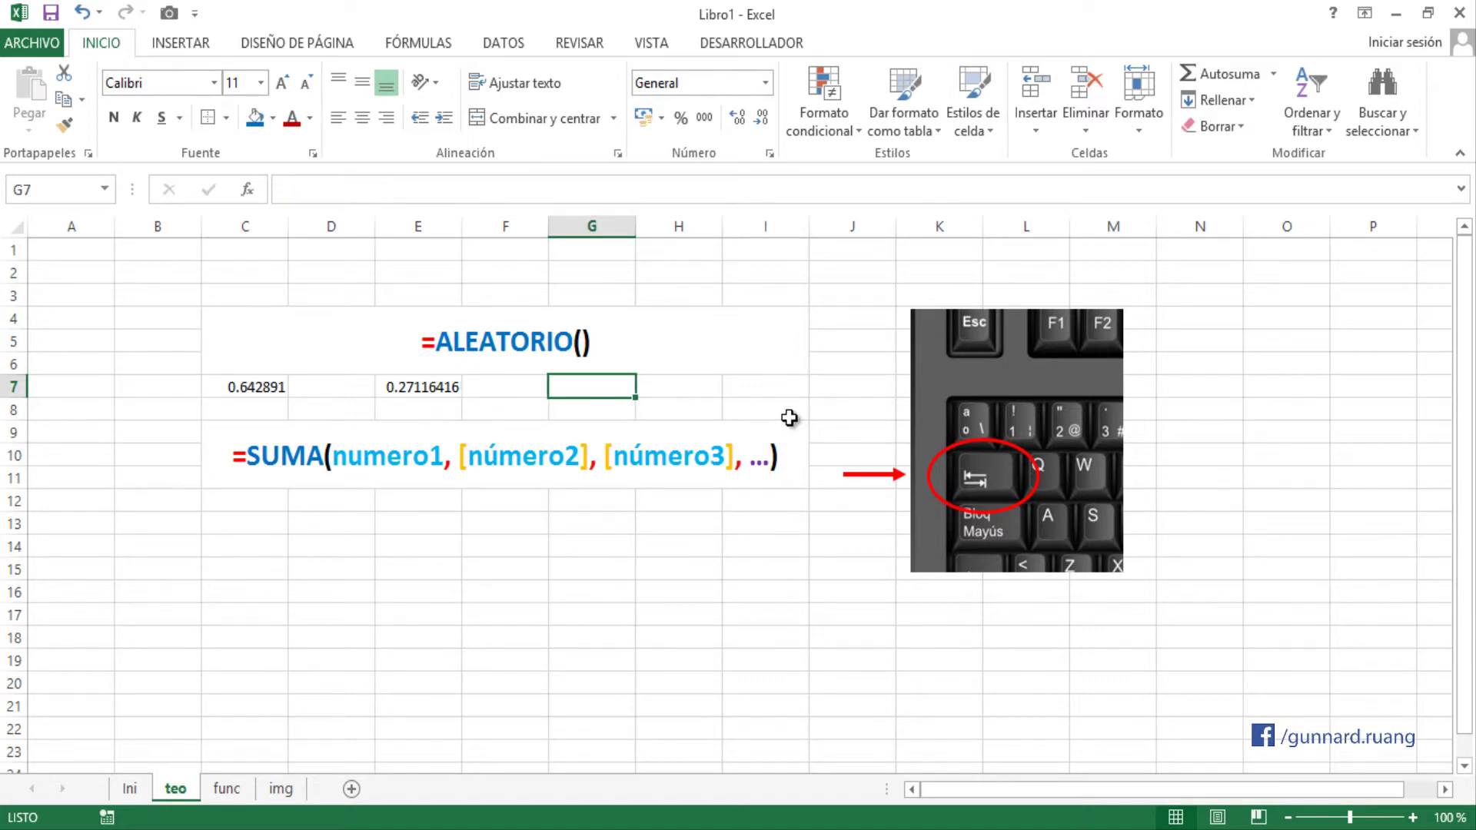
{"action": "type", "text": "0.27116416"}
{"action": "key", "text": "Return"}
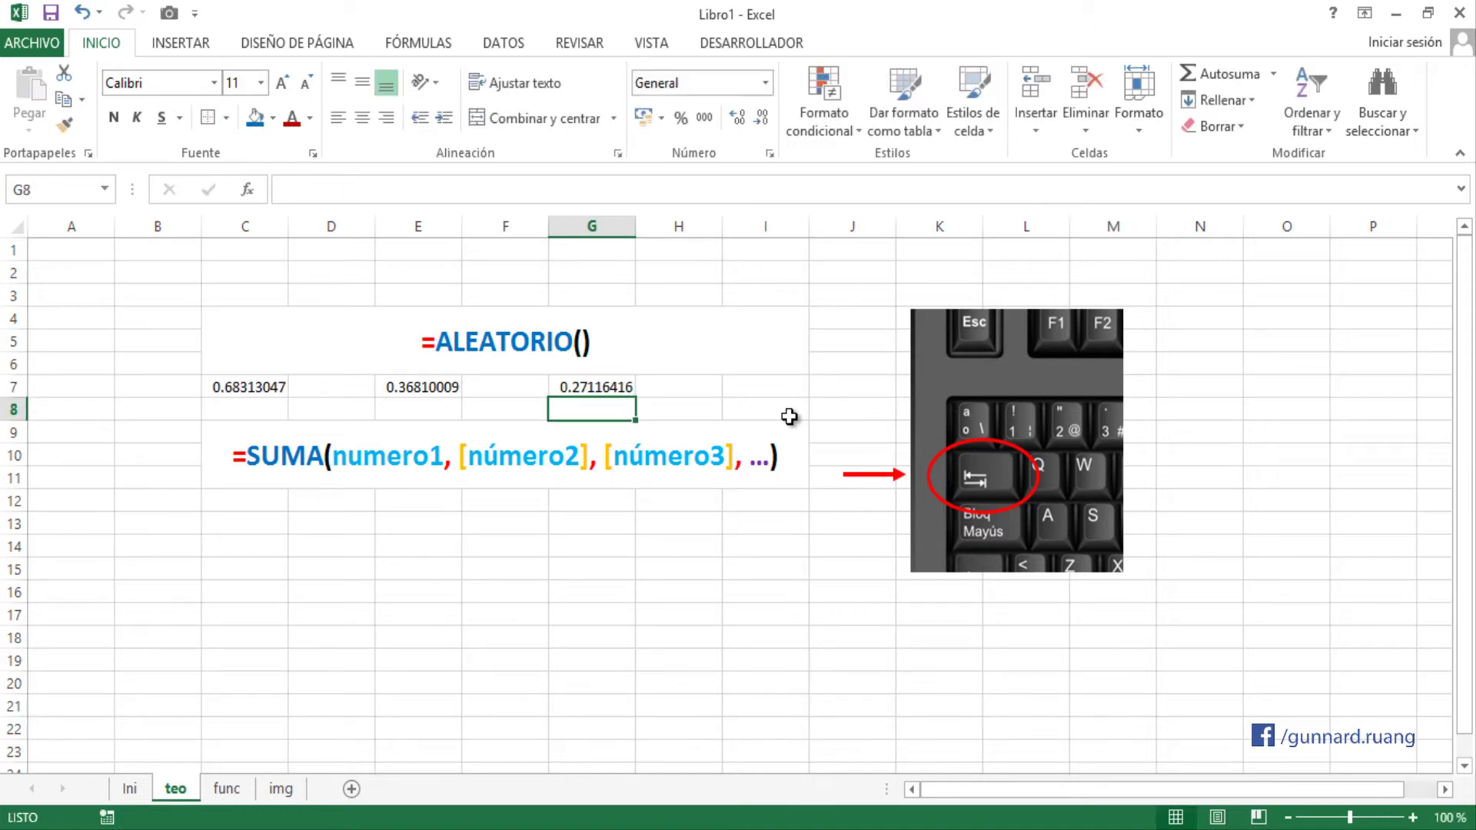
- Inspect the fixed number in G7 in edit mode, re-enter it unchanged, and compare it with the formula in E7
{"action": "left_click", "coordinate": [552, 387]}
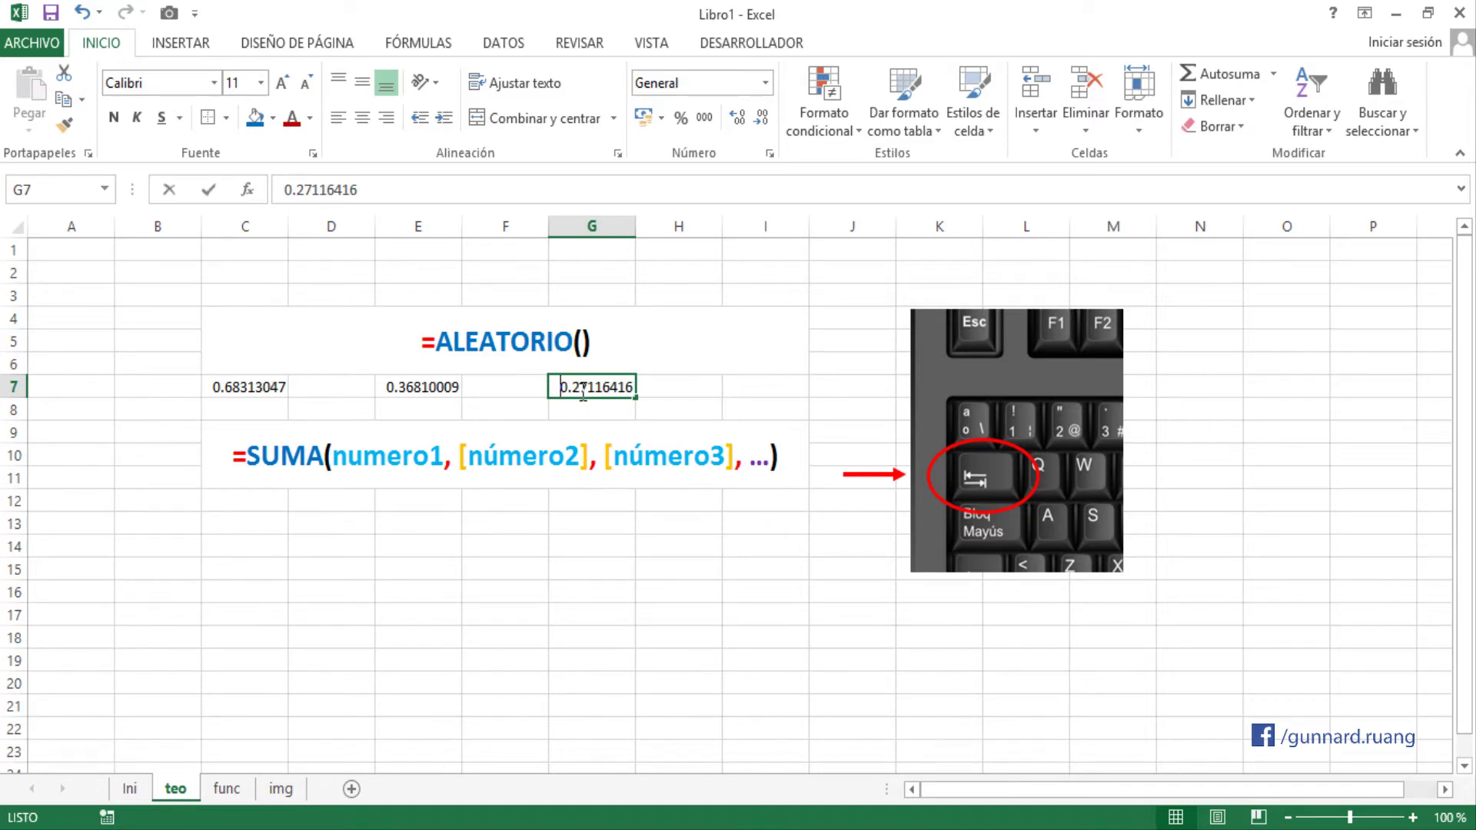
{"action": "double_click", "coordinate": [573, 389]}
{"action": "key", "text": "Return"}
{"action": "left_click", "coordinate": [419, 387]}
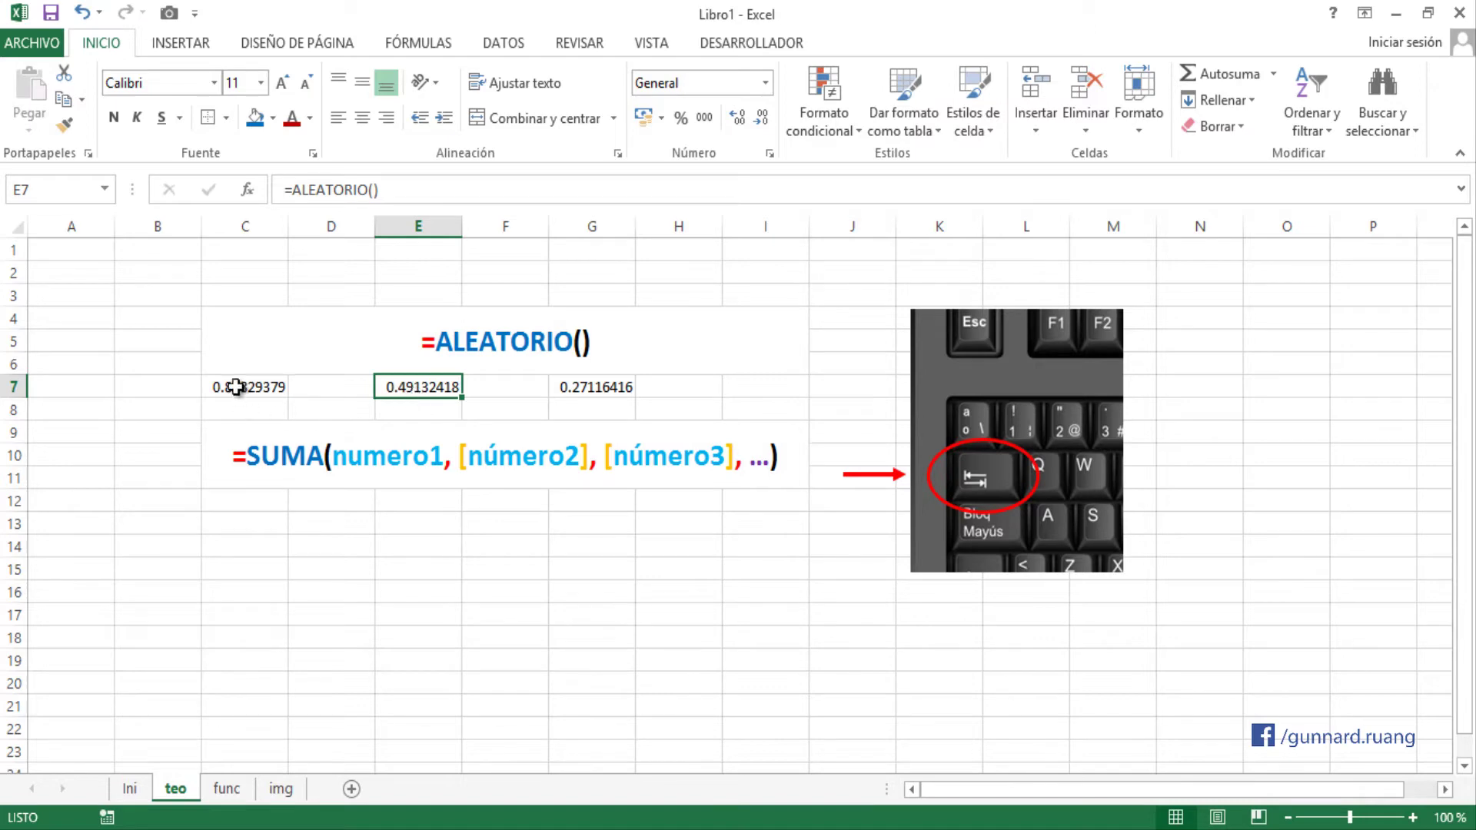
{"action": "left_click", "coordinate": [624, 391]}
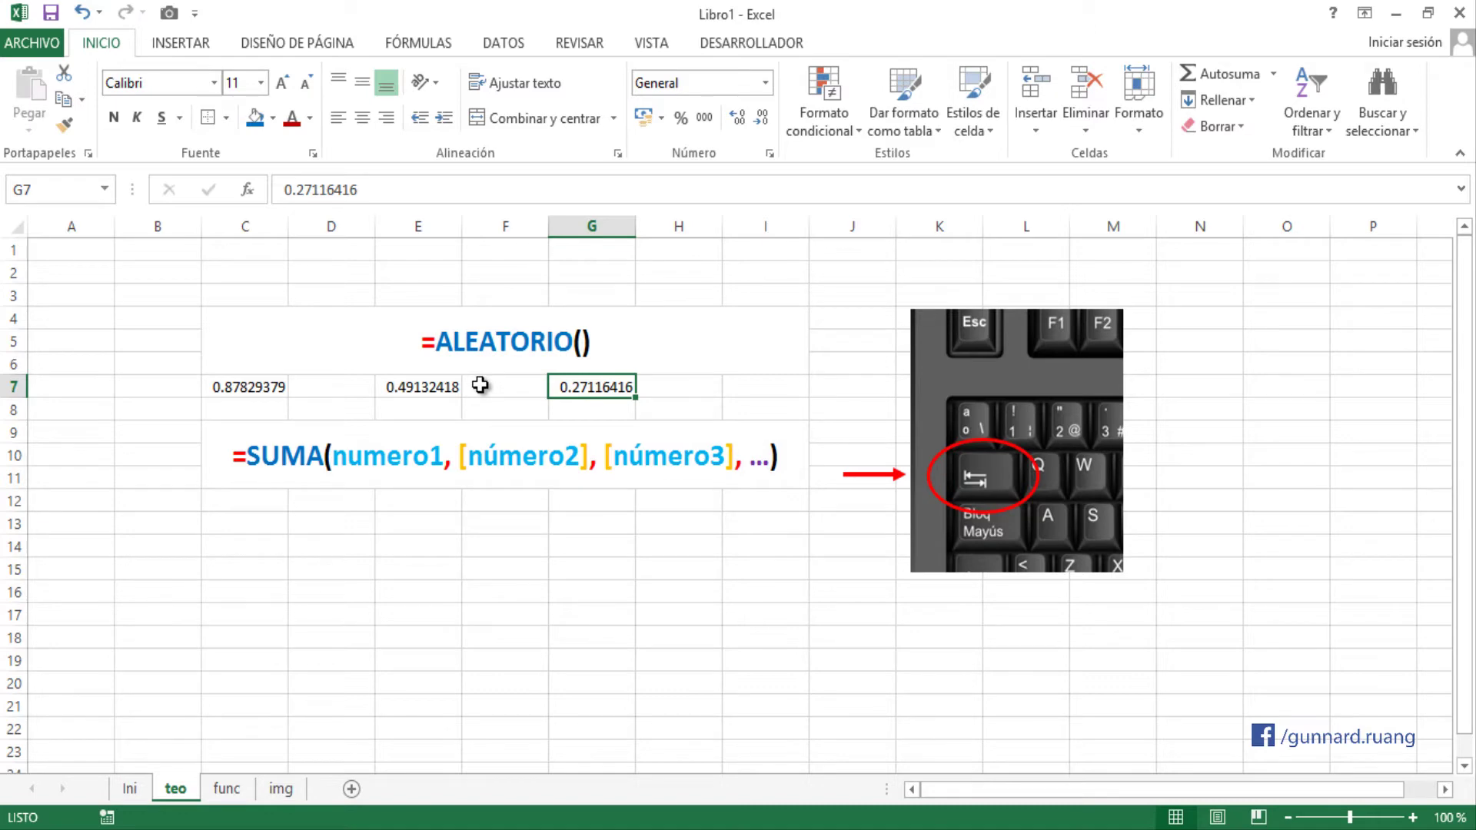
- Enter the formula =SUMA(15,8,12) in cell C13, completing the function name from the suggested functions
{"action": "left_click", "coordinate": [256, 520]}
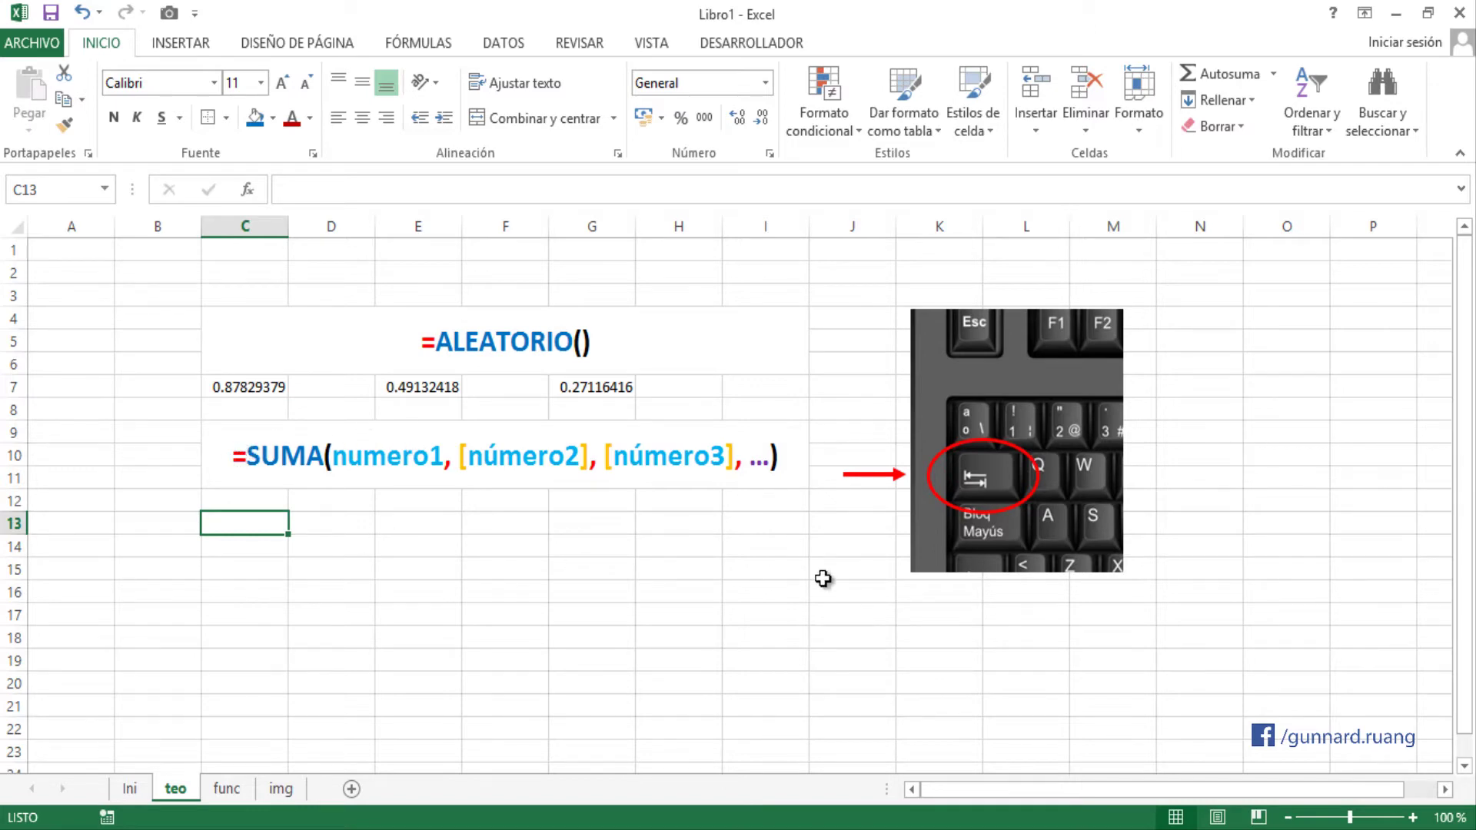
{"action": "type", "text": "=SUM"}
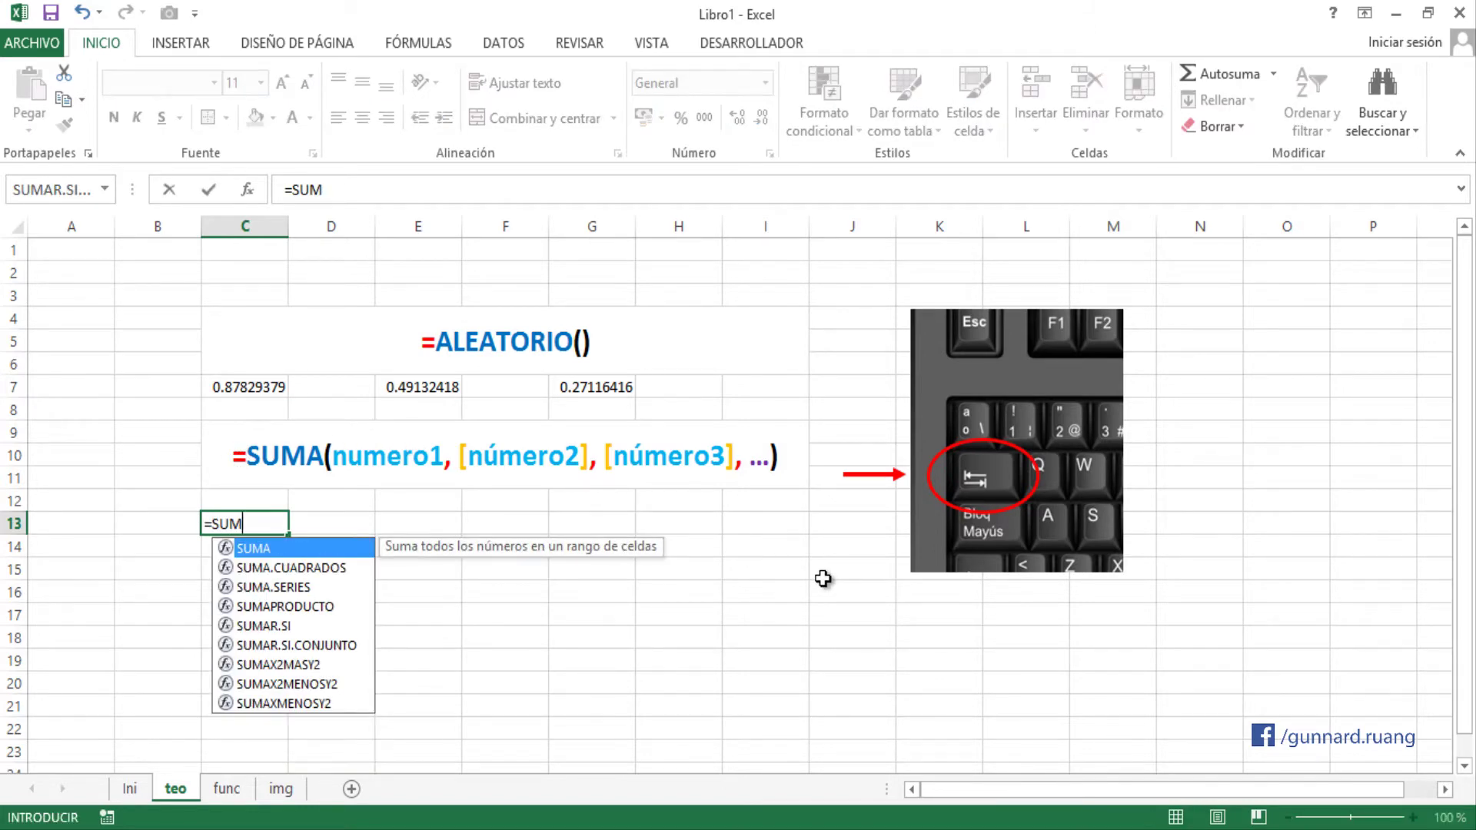
{"action": "key", "text": "Tab"}
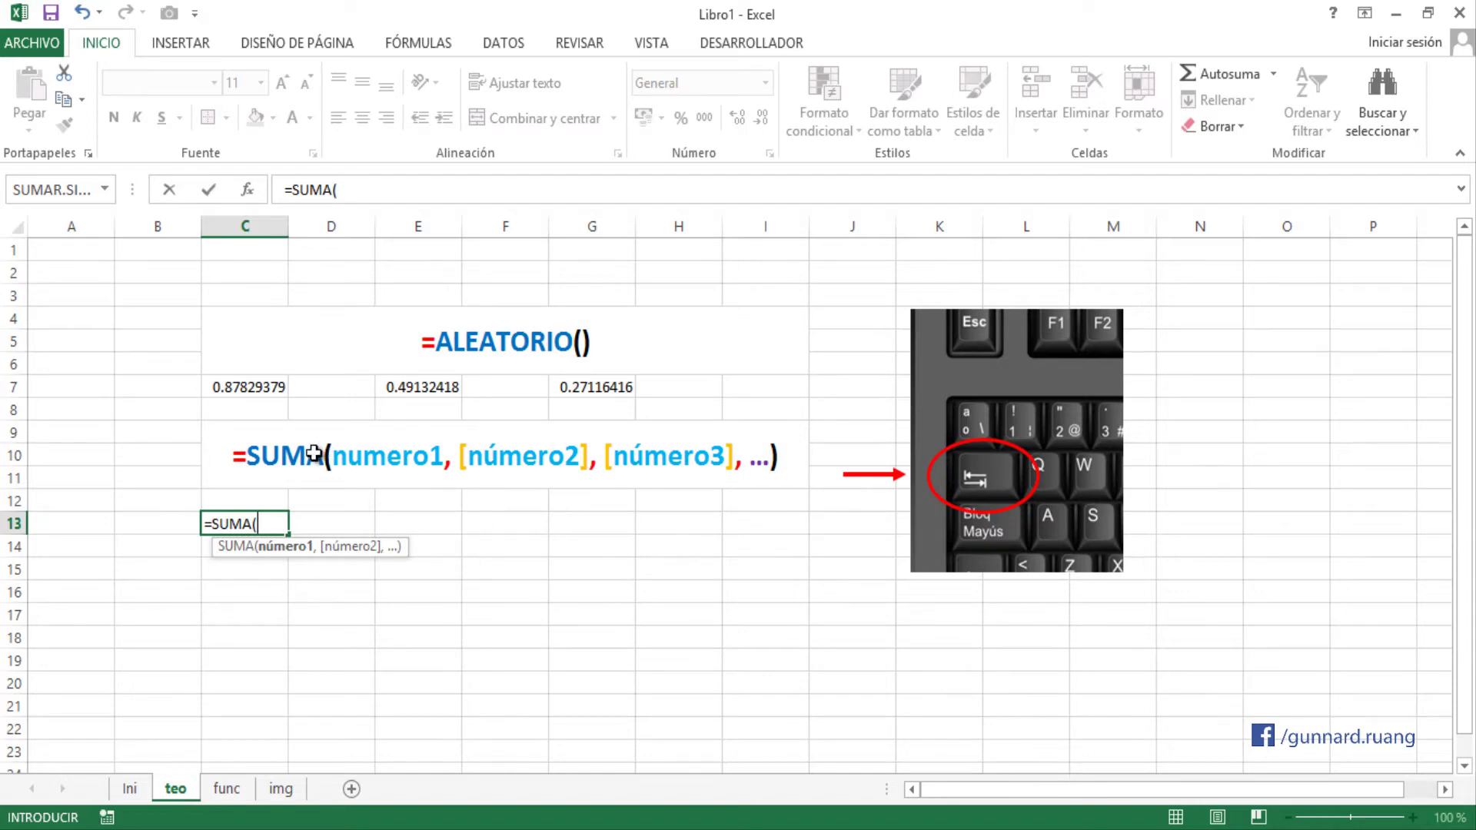
{"action": "type", "text": "5"}
{"action": "type", "text": ","}
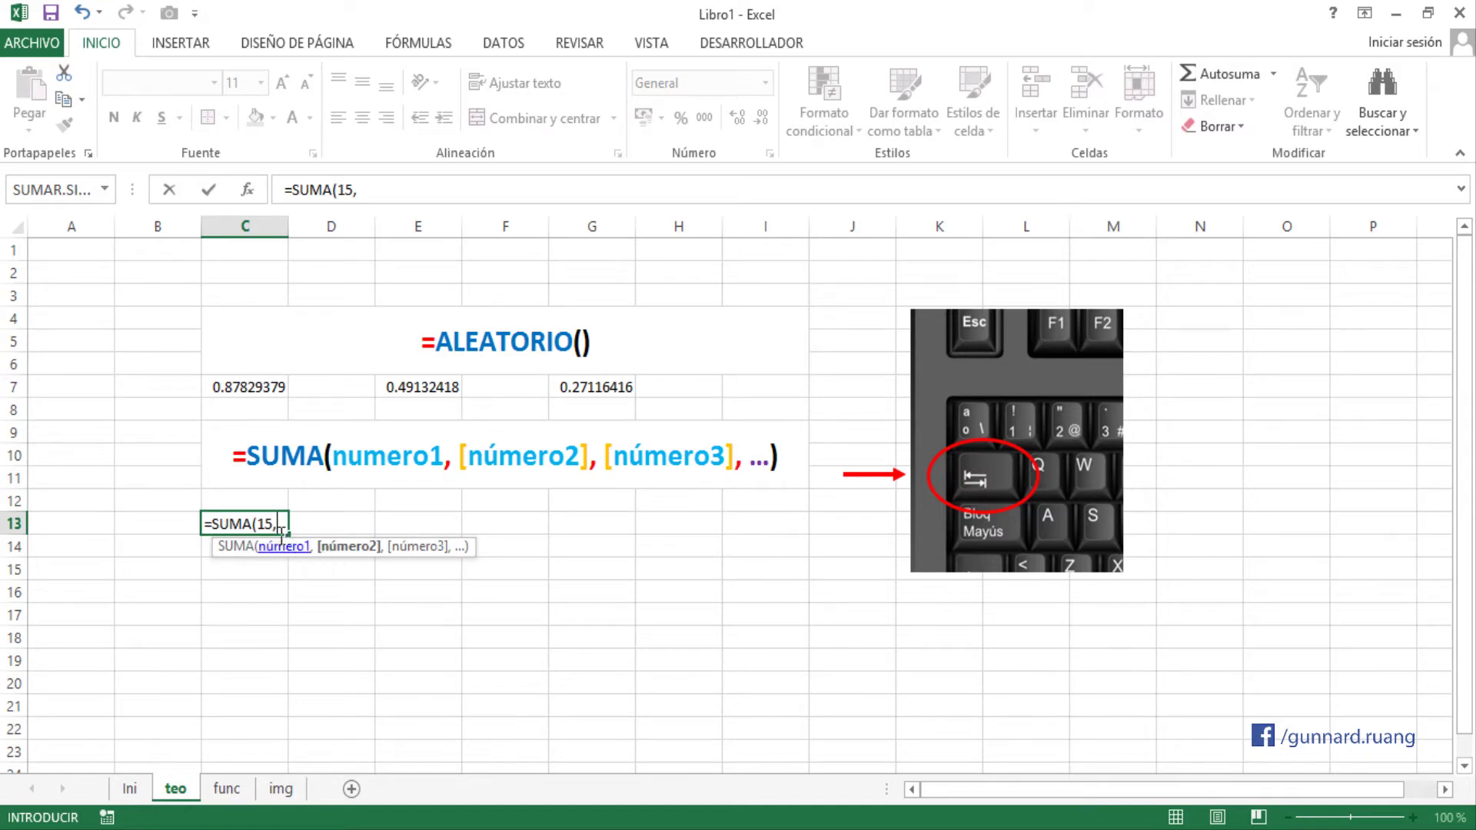
{"action": "left_click", "coordinate": [266, 524]}
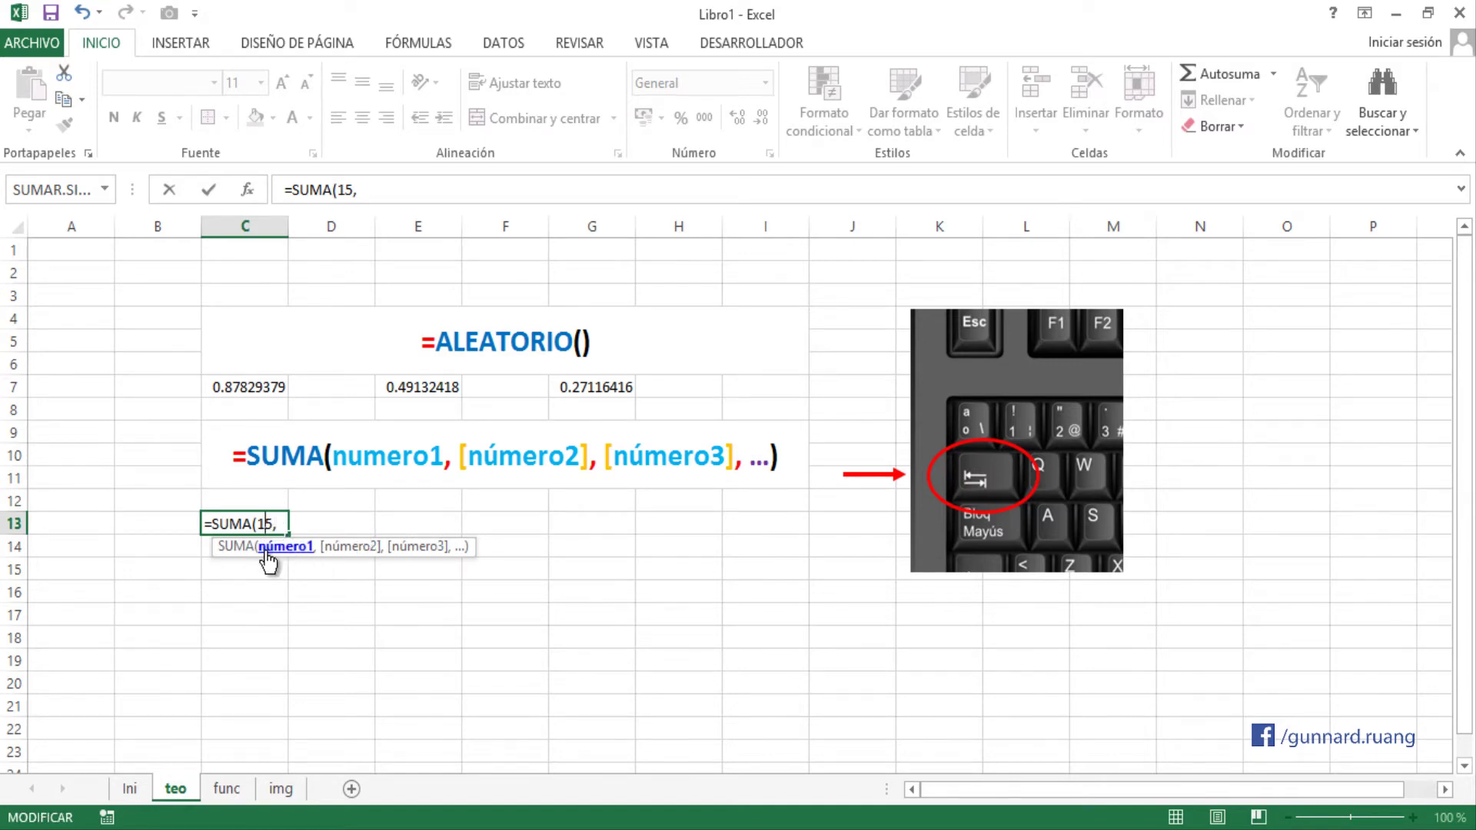
{"action": "left_click", "coordinate": [280, 523]}
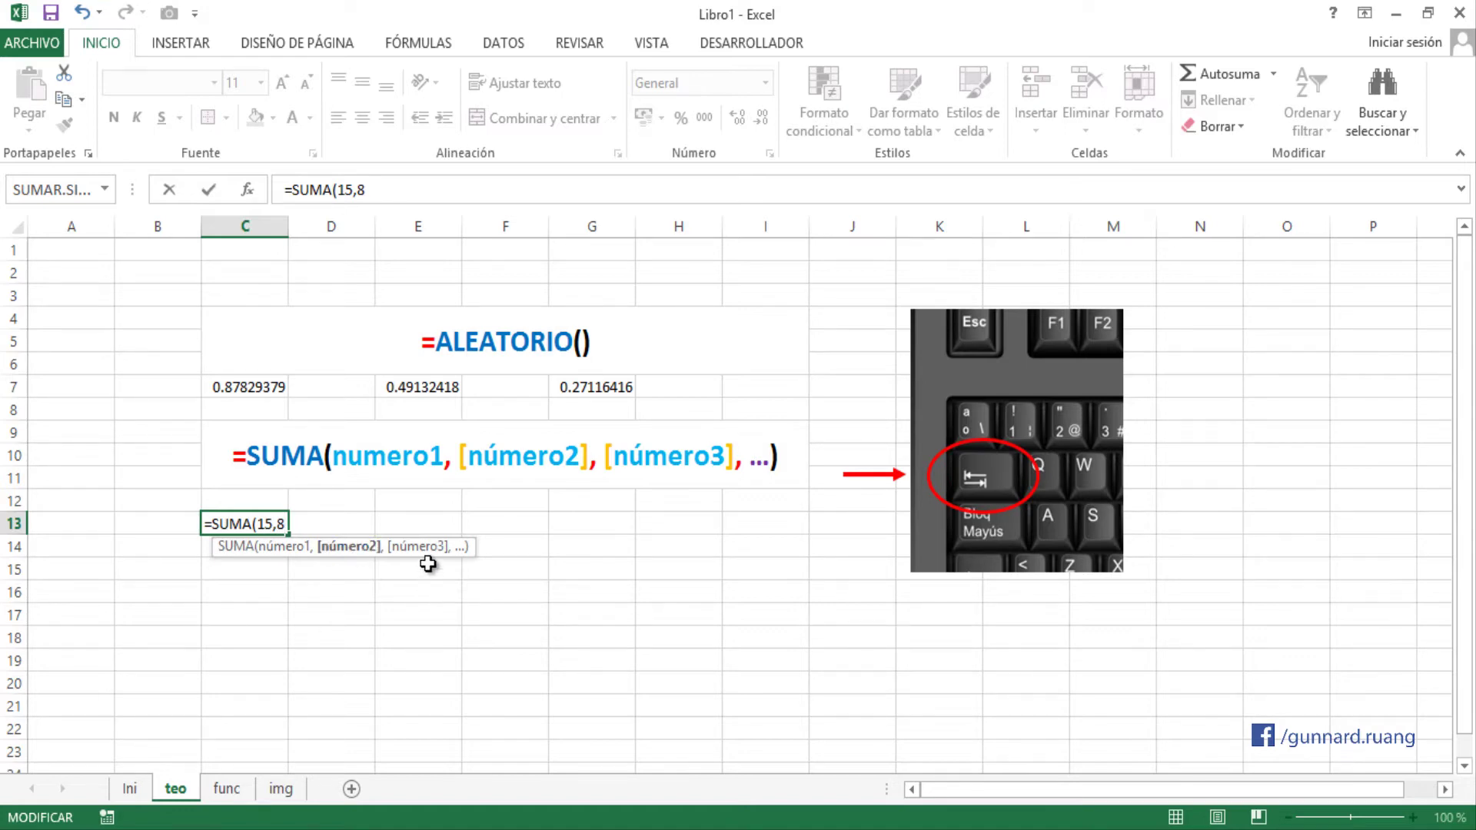
{"action": "type", "text": ","}
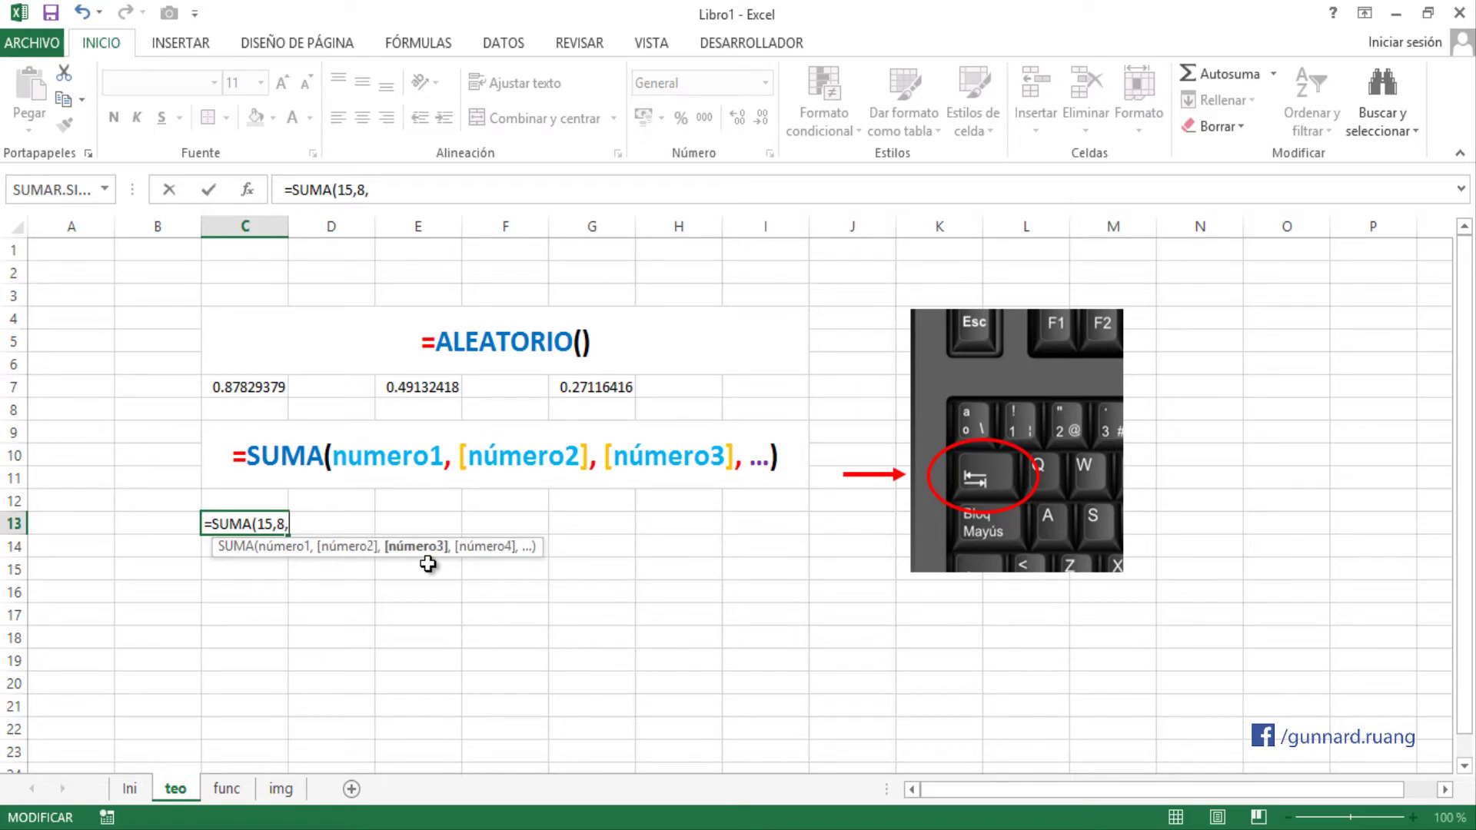
{"action": "type", "text": "12"}
{"action": "type", "text": ","}
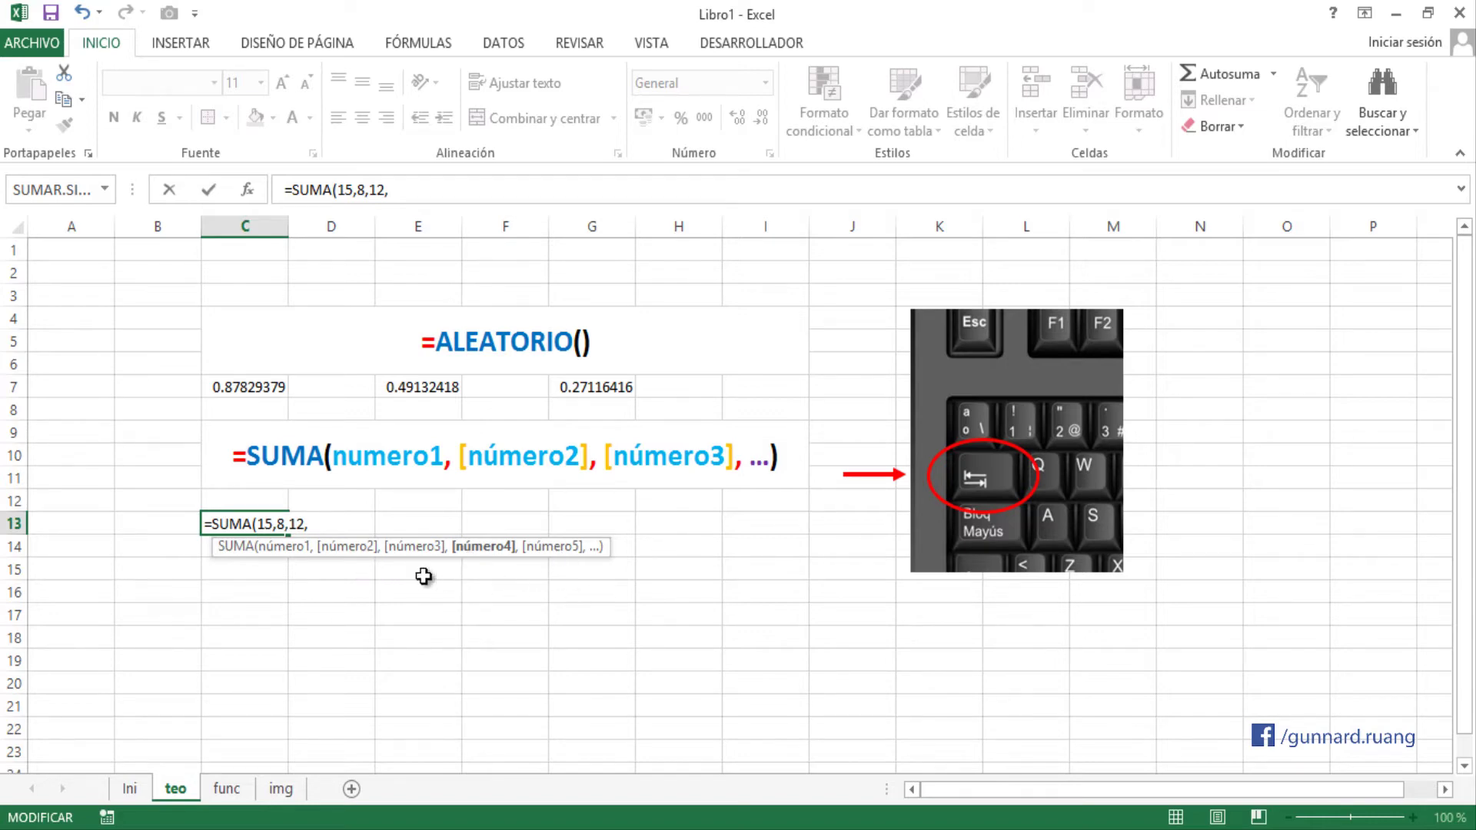
{"action": "key", "text": "BackSpace"}
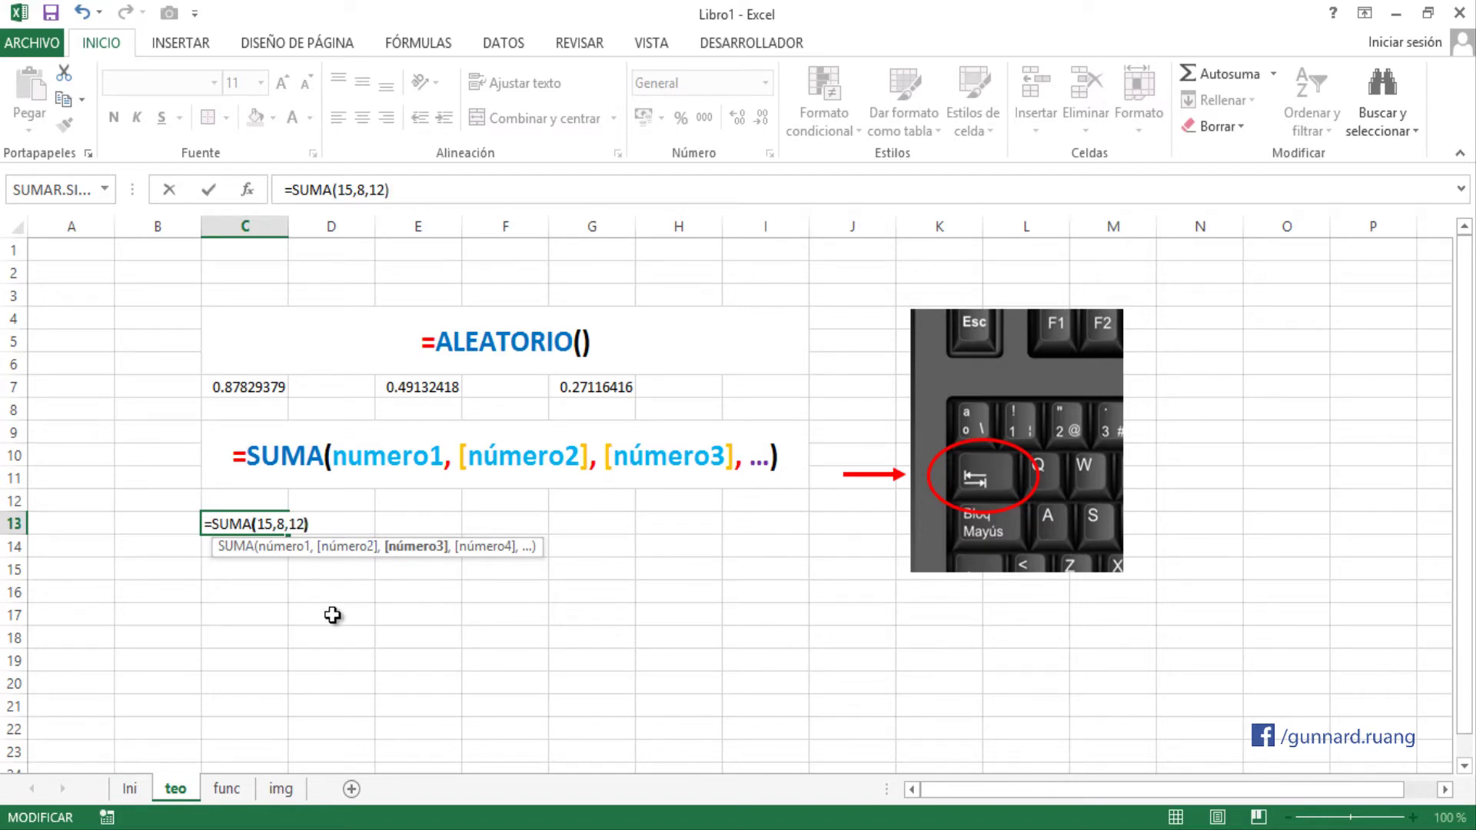
{"action": "key", "text": "Return"}
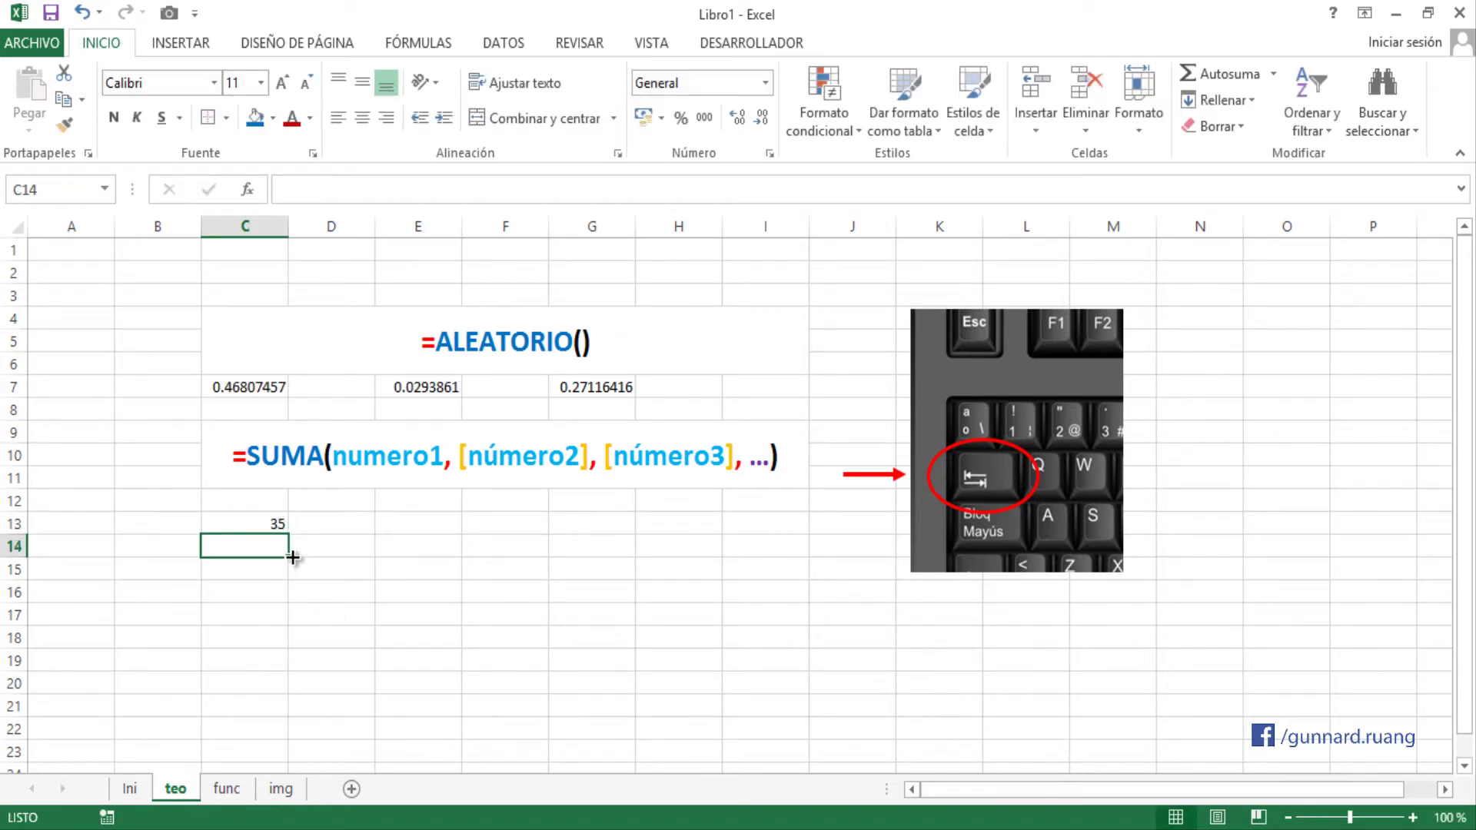
- Inspect each argument of the SUMA formula in C13 in edit mode and re-enter the formula unchanged
{"action": "left_click", "coordinate": [258, 525]}
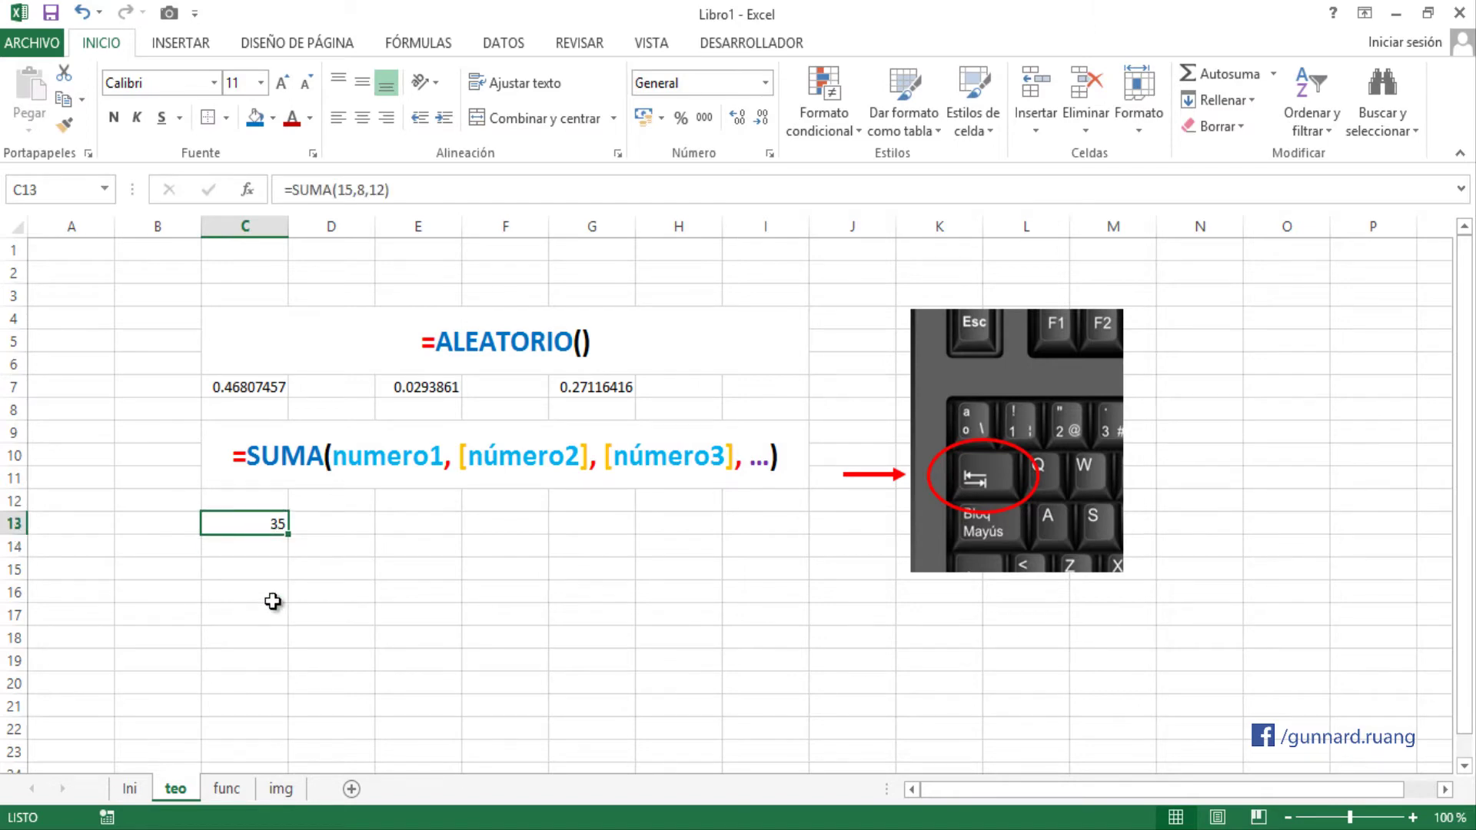
{"action": "double_click", "coordinate": [274, 523]}
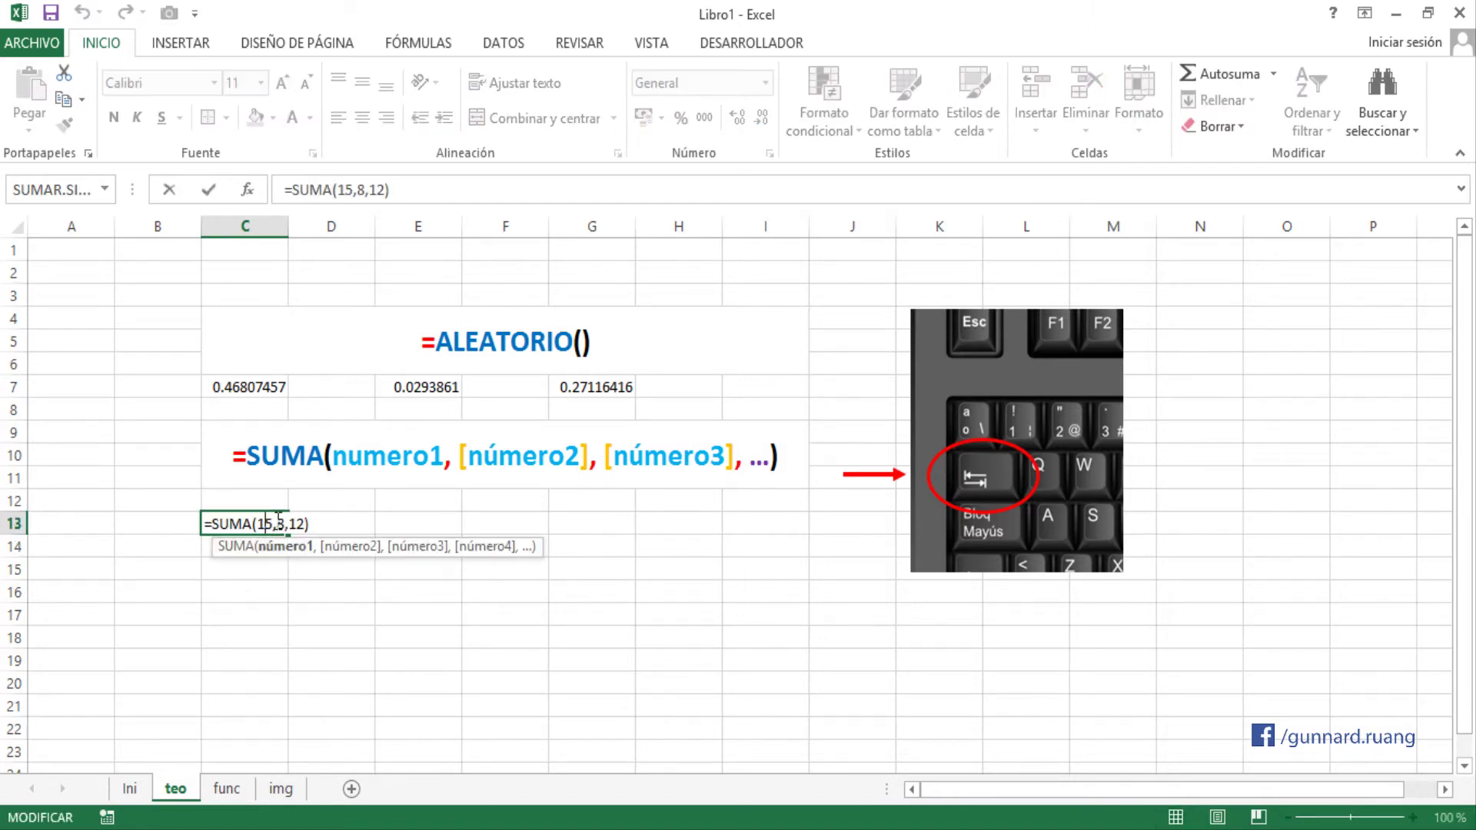
{"action": "left_click", "coordinate": [278, 522]}
{"action": "left_click", "coordinate": [291, 524]}
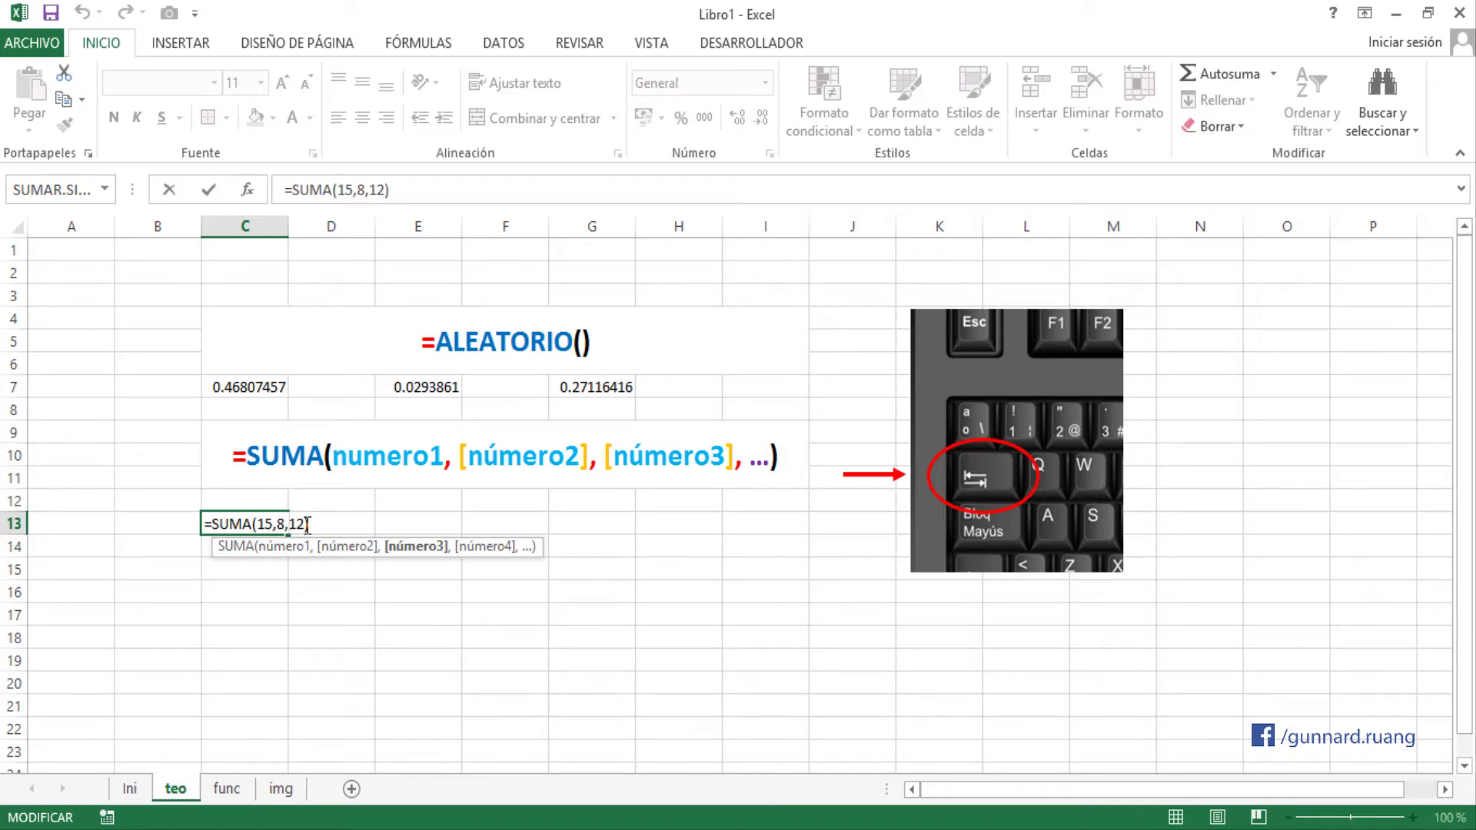
{"action": "left_click", "coordinate": [313, 525]}
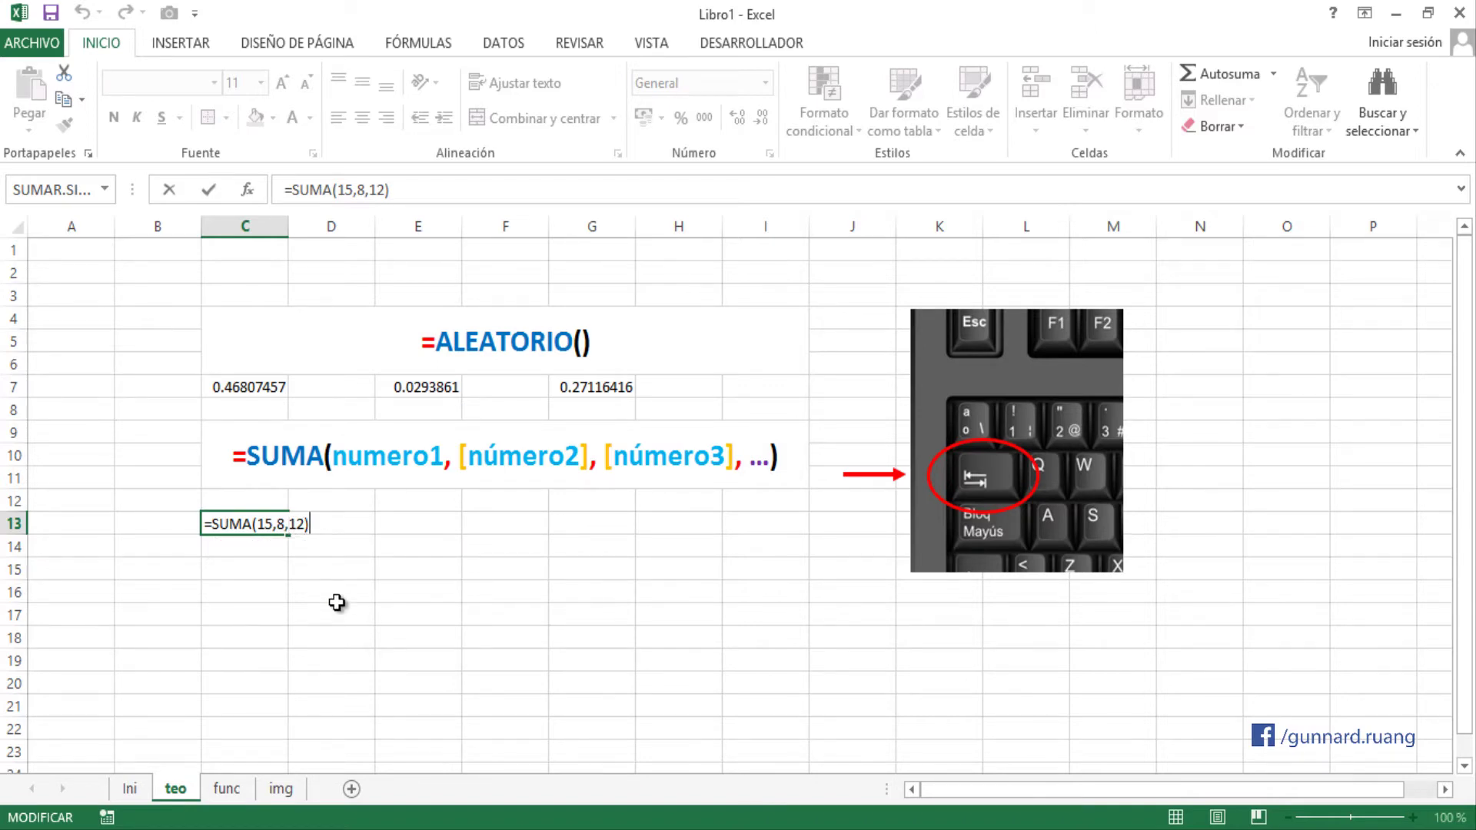
{"action": "key", "text": "Return"}
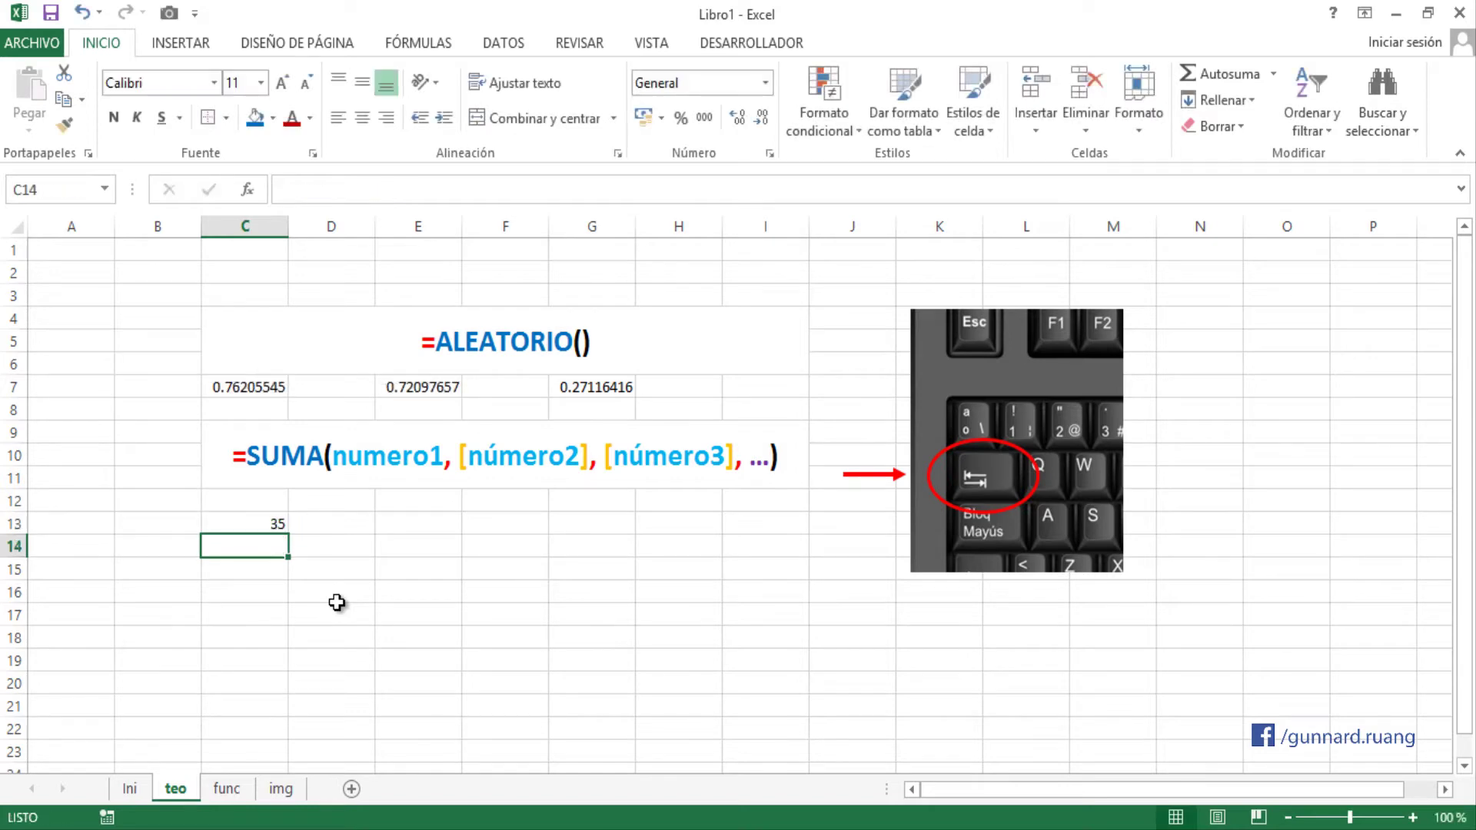
- Enter the plain addition formula =15+8+12 in cell C14
{"action": "type", "text": "=1"}
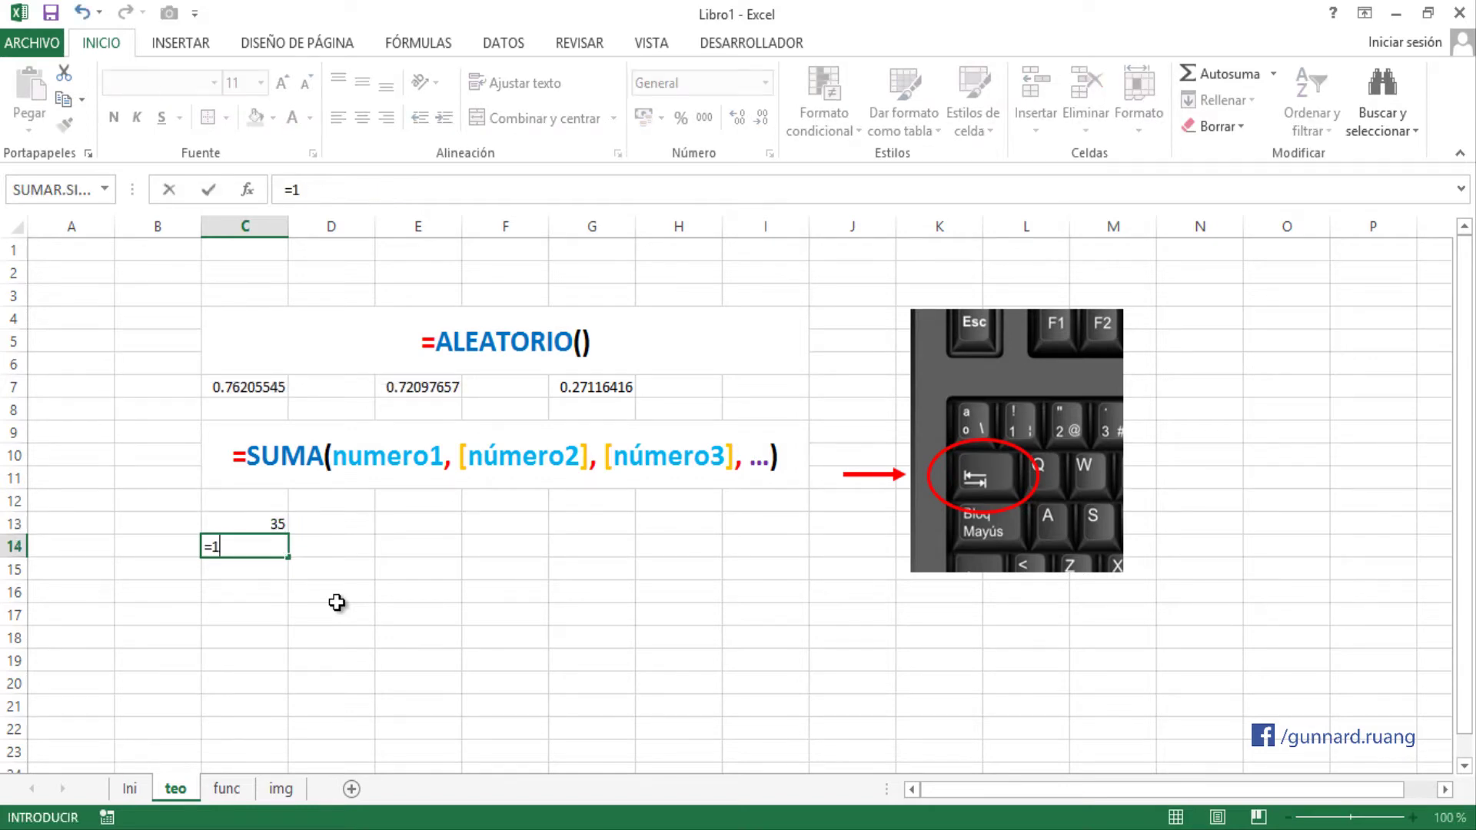
{"action": "type", "text": "5+8+12"}
{"action": "key", "text": "Return"}
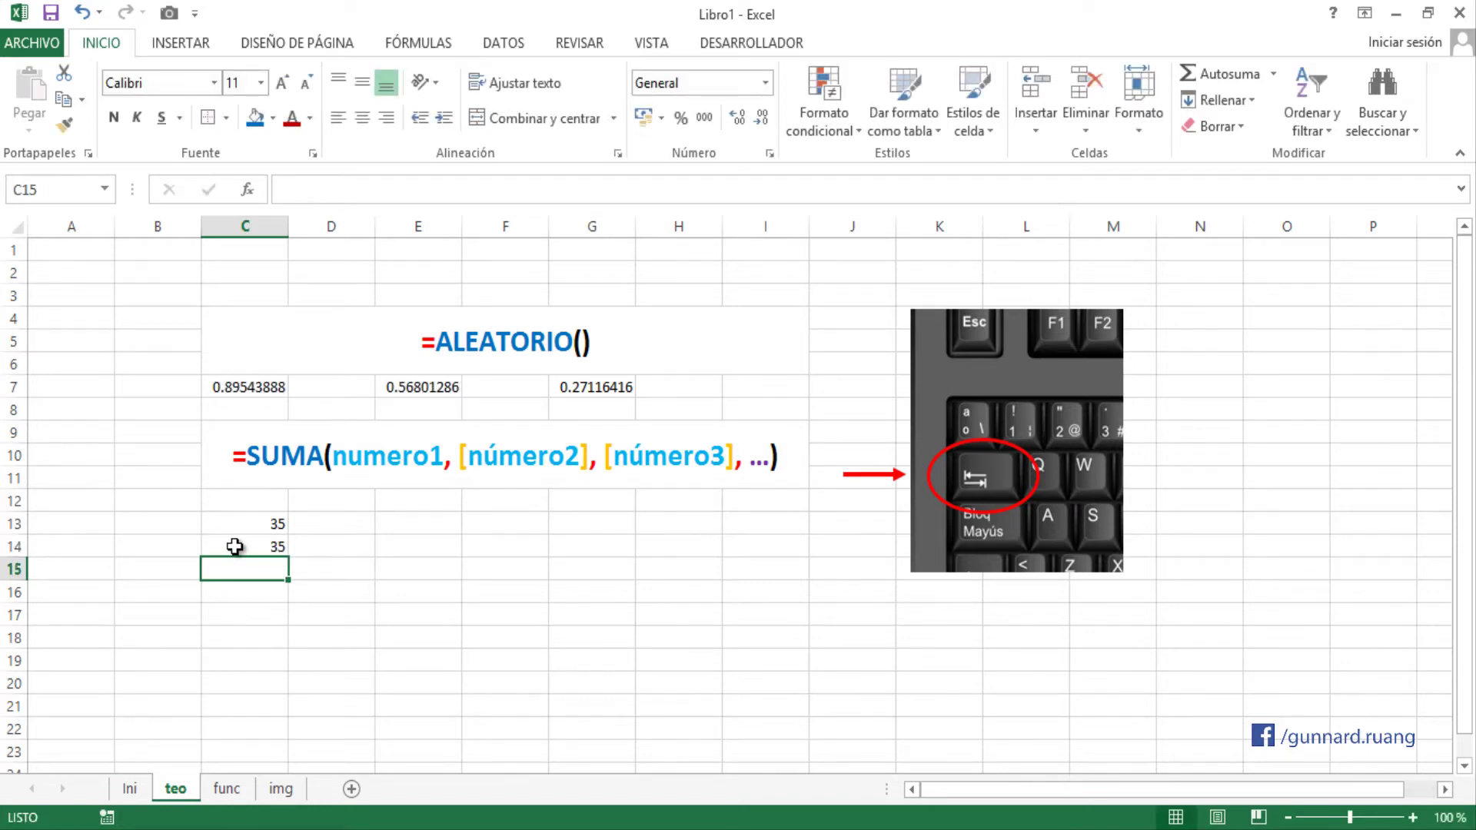
- Compare the addition formula in C14 with the SUMA arguments in C13 in edit mode, leaving both unchanged
{"action": "double_click", "coordinate": [235, 547]}
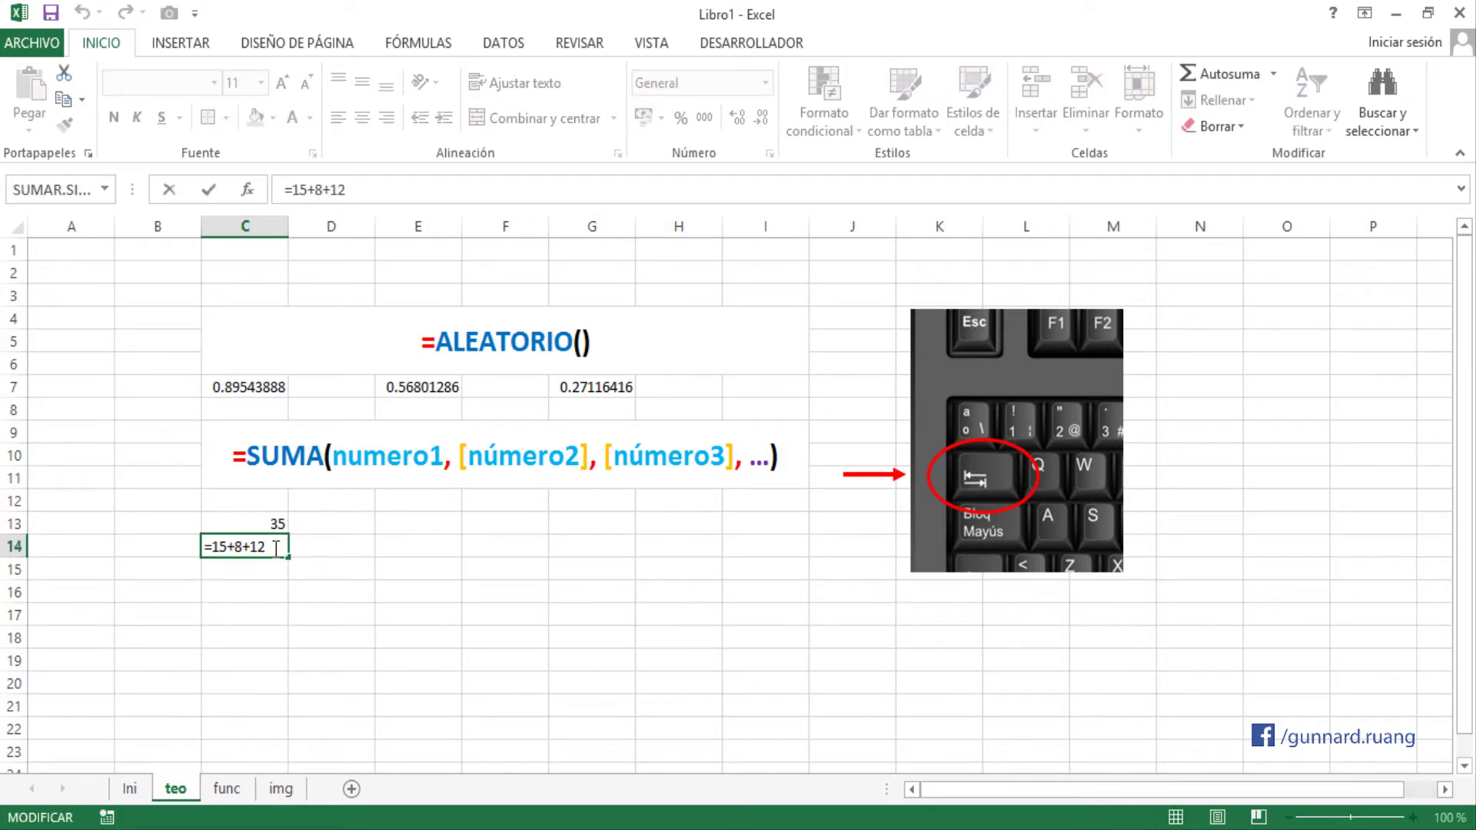
{"action": "key", "text": "Return"}
{"action": "double_click", "coordinate": [266, 523]}
{"action": "left_click", "coordinate": [314, 524]}
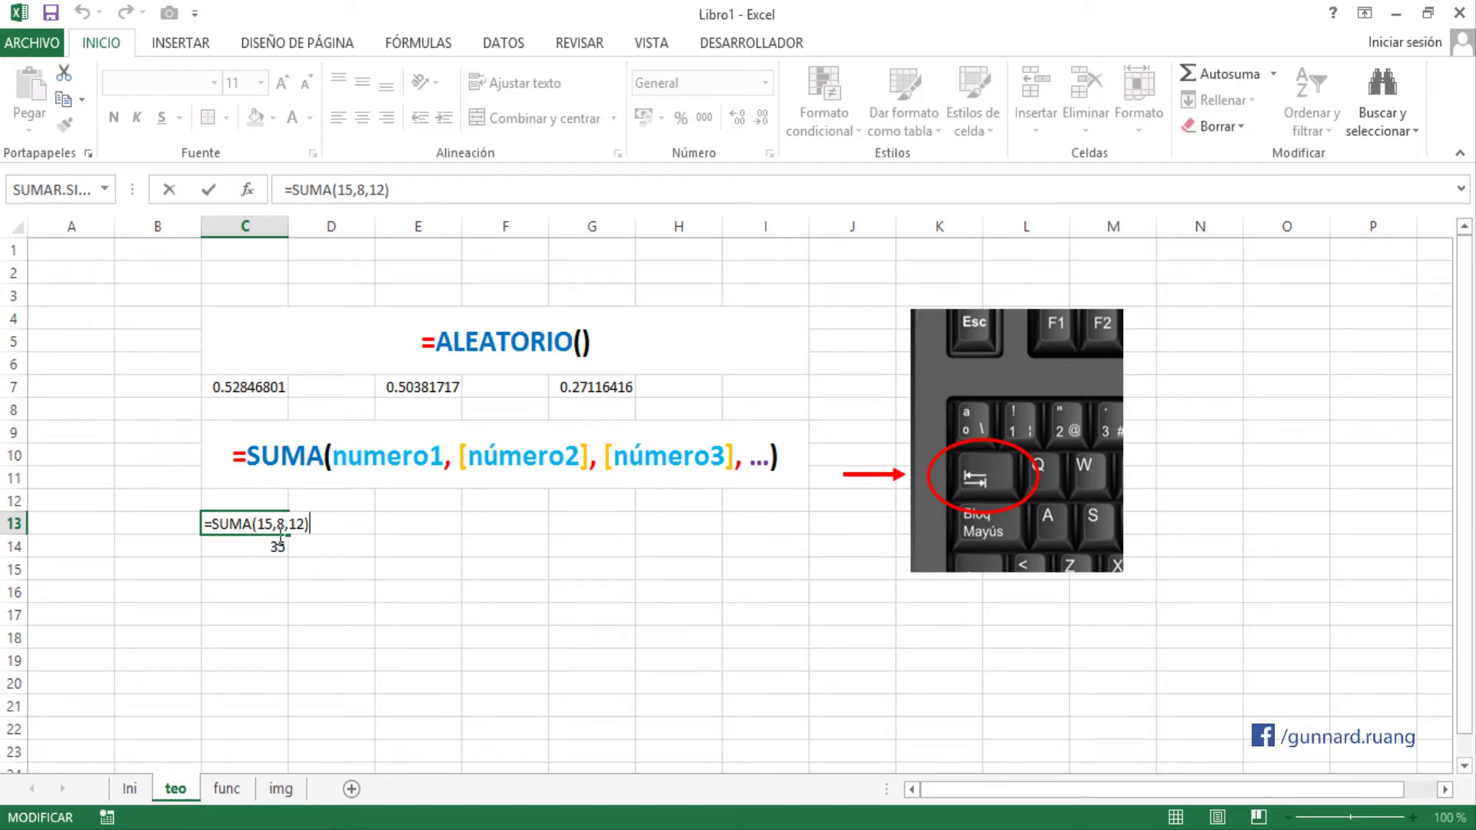
{"action": "left_click_drag", "start_coordinate": [257, 523], "coordinate": [309, 524]}
{"action": "left_click", "coordinate": [301, 524]}
{"action": "left_click", "coordinate": [313, 524]}
{"action": "key", "text": "Return"}
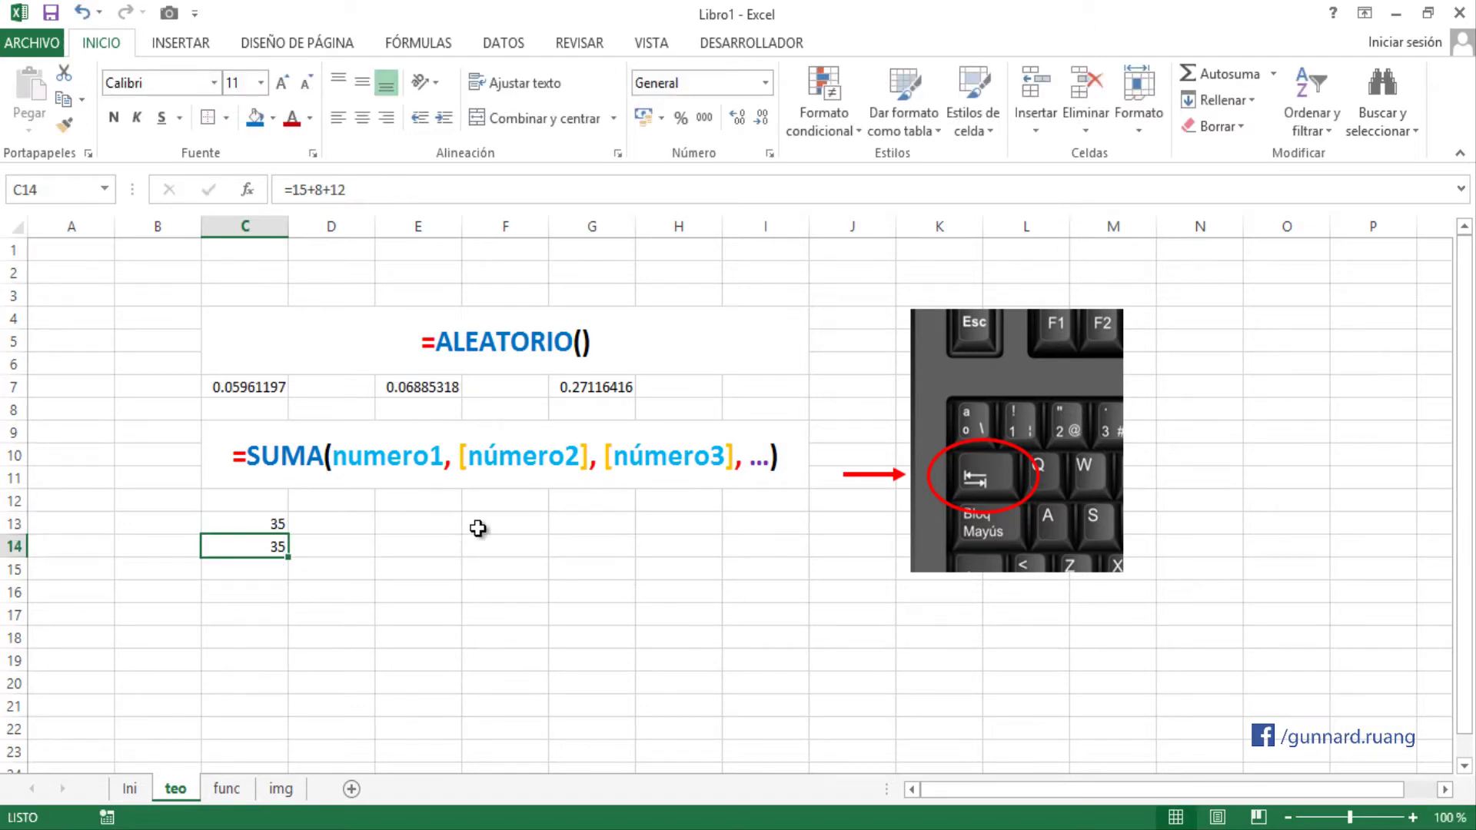
- Enter the numbers 15, 8 and 12 in cells E13, F13 and G13
{"action": "left_click", "coordinate": [430, 523]}
{"action": "type", "text": "15"}
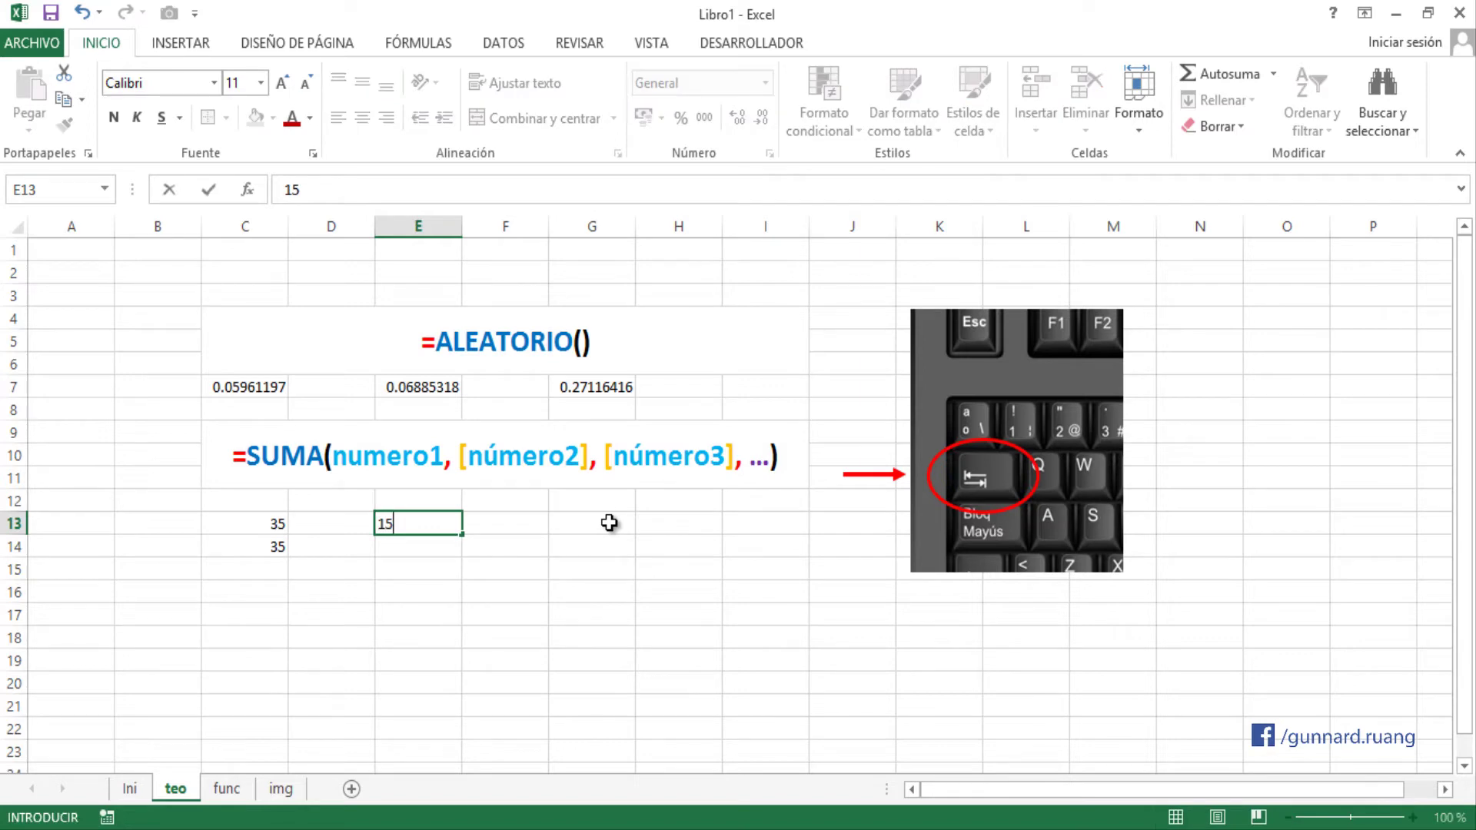
{"action": "key", "text": "Tab"}
{"action": "type", "text": "1"}
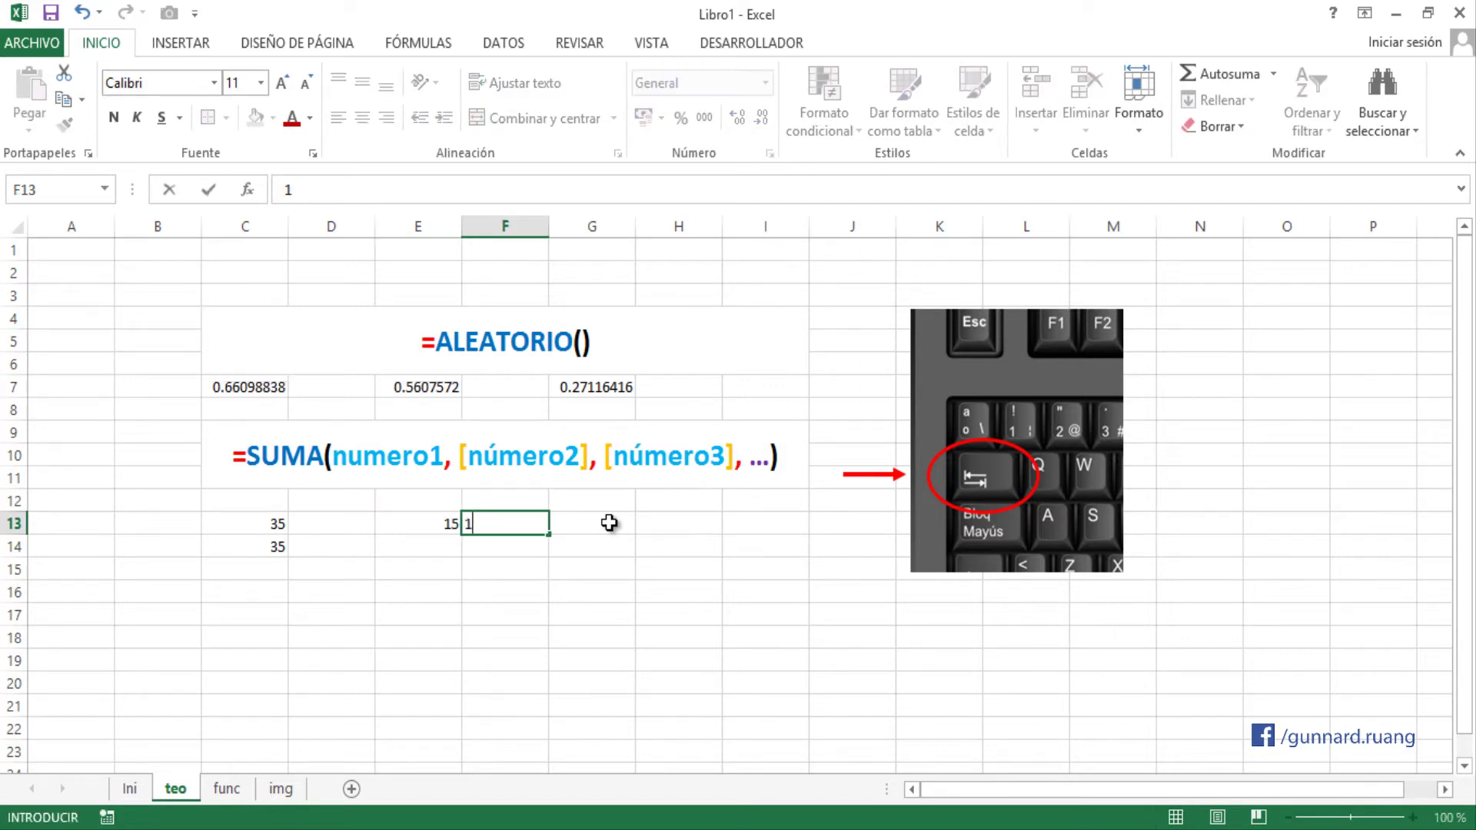
{"action": "key", "text": "BackSpace"}
{"action": "type", "text": "8"}
{"action": "left_click", "coordinate": [609, 523]}
{"action": "type", "text": "12"}
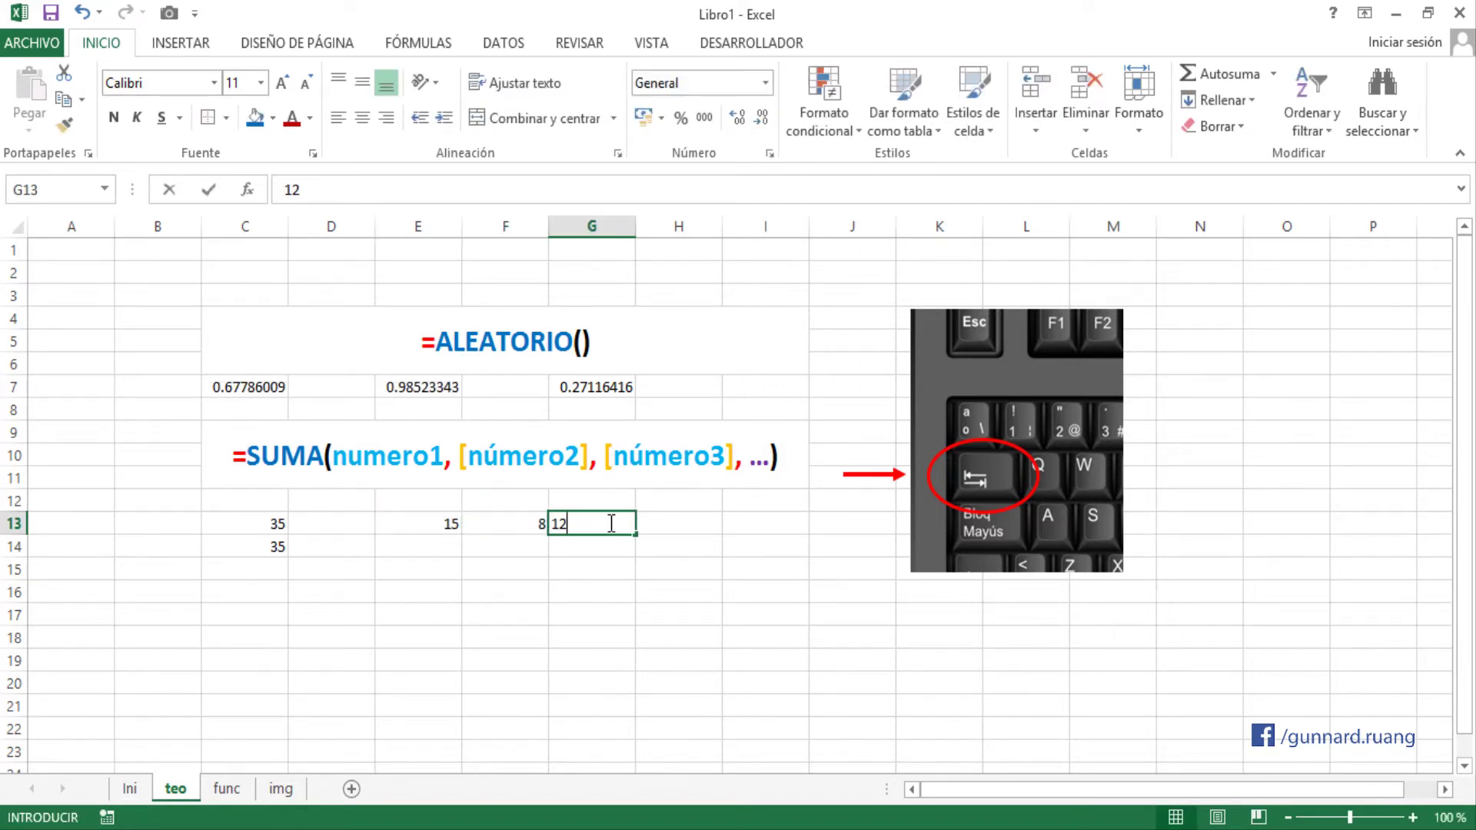
{"action": "key", "text": "Return"}
- Check the constant arguments of the SUMA formula in C13 against the numbers in E13 to G13
{"action": "left_click", "coordinate": [270, 523]}
{"action": "double_click", "coordinate": [267, 524]}
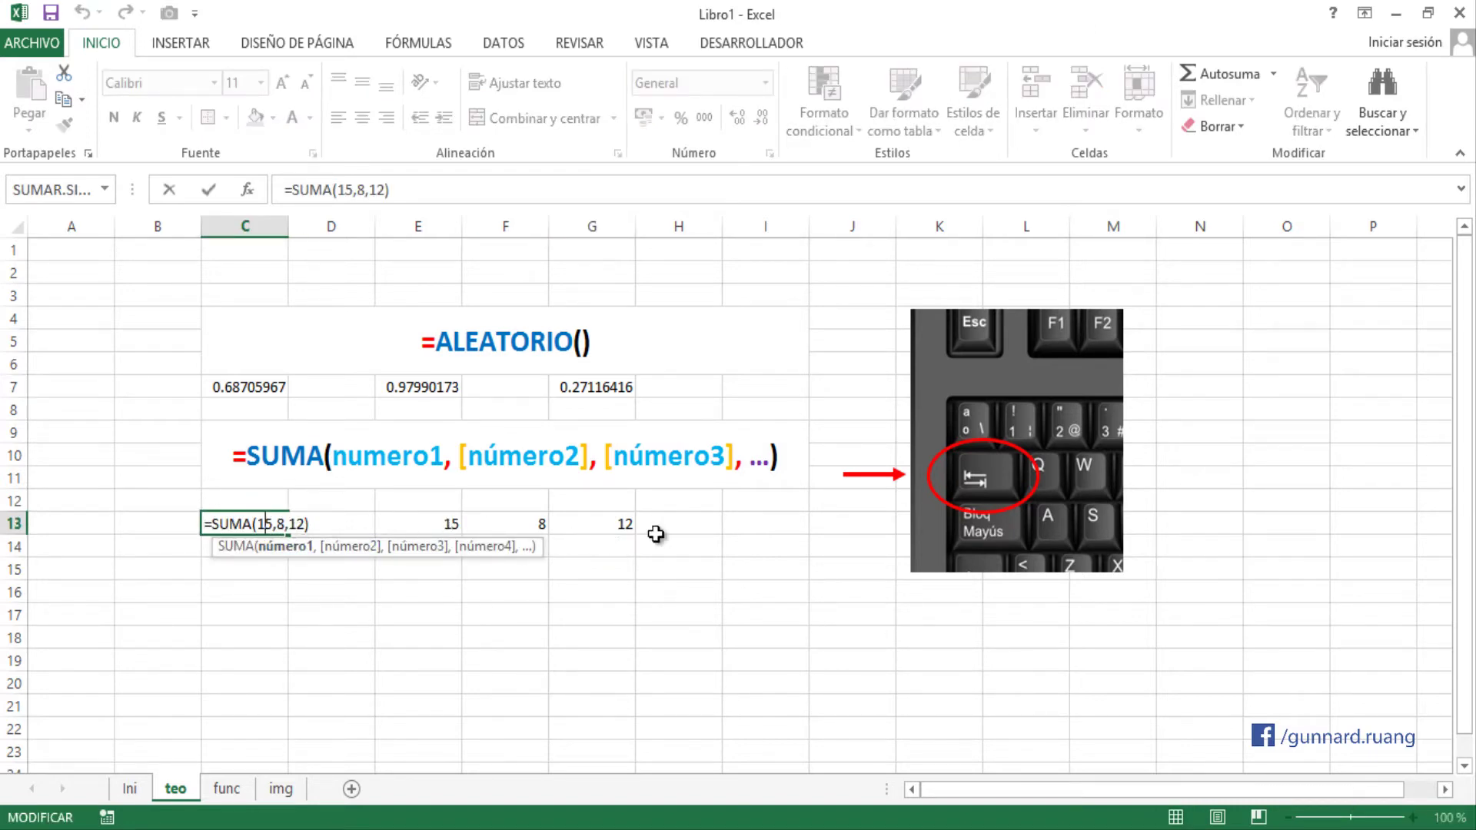
{"action": "key", "text": "Return"}
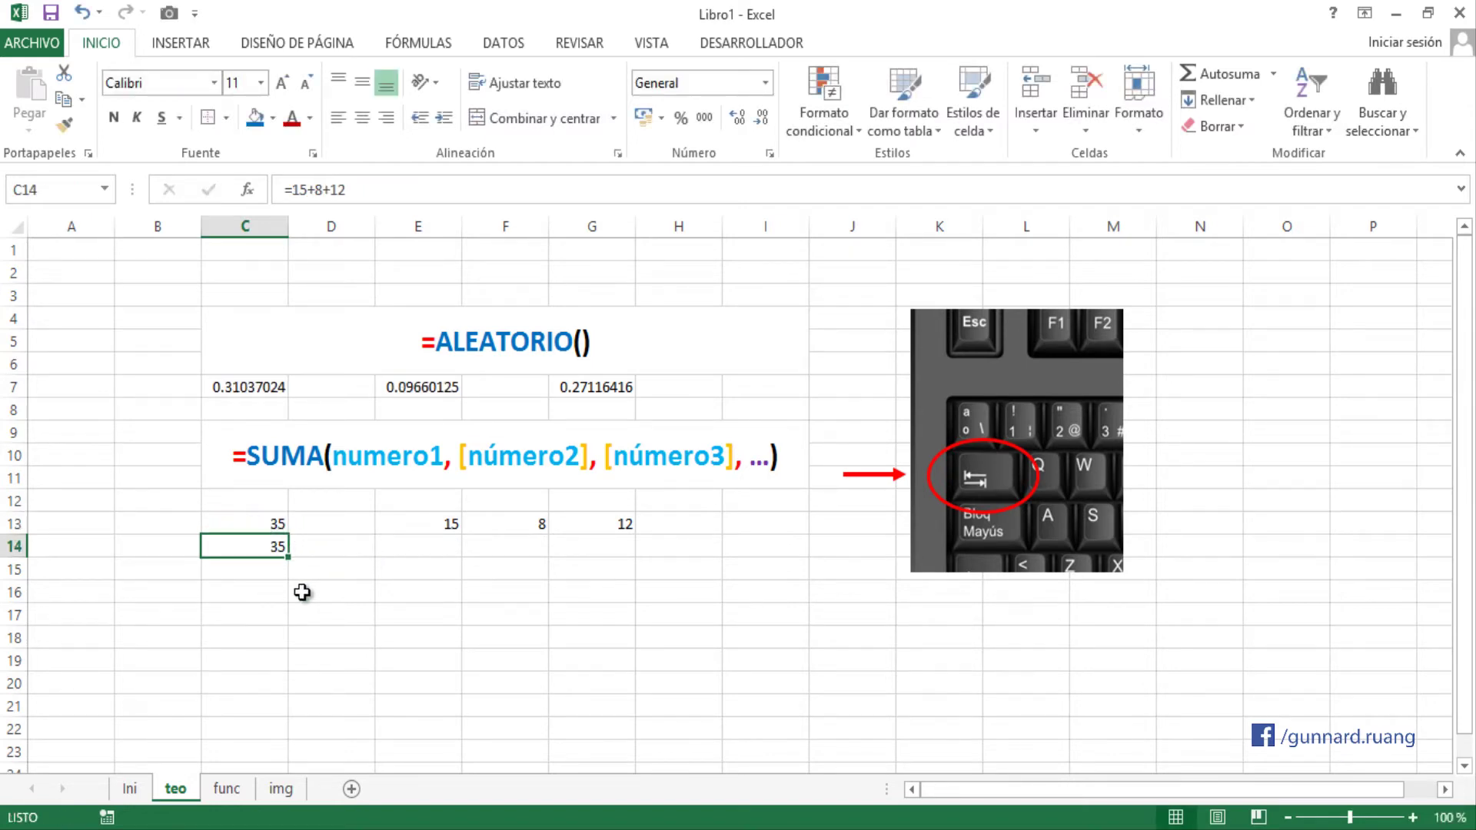
- Enter the formula =SUMA(E13,F13,G13) in cell C15, picking the three cells as its arguments
{"action": "left_click", "coordinate": [269, 573]}
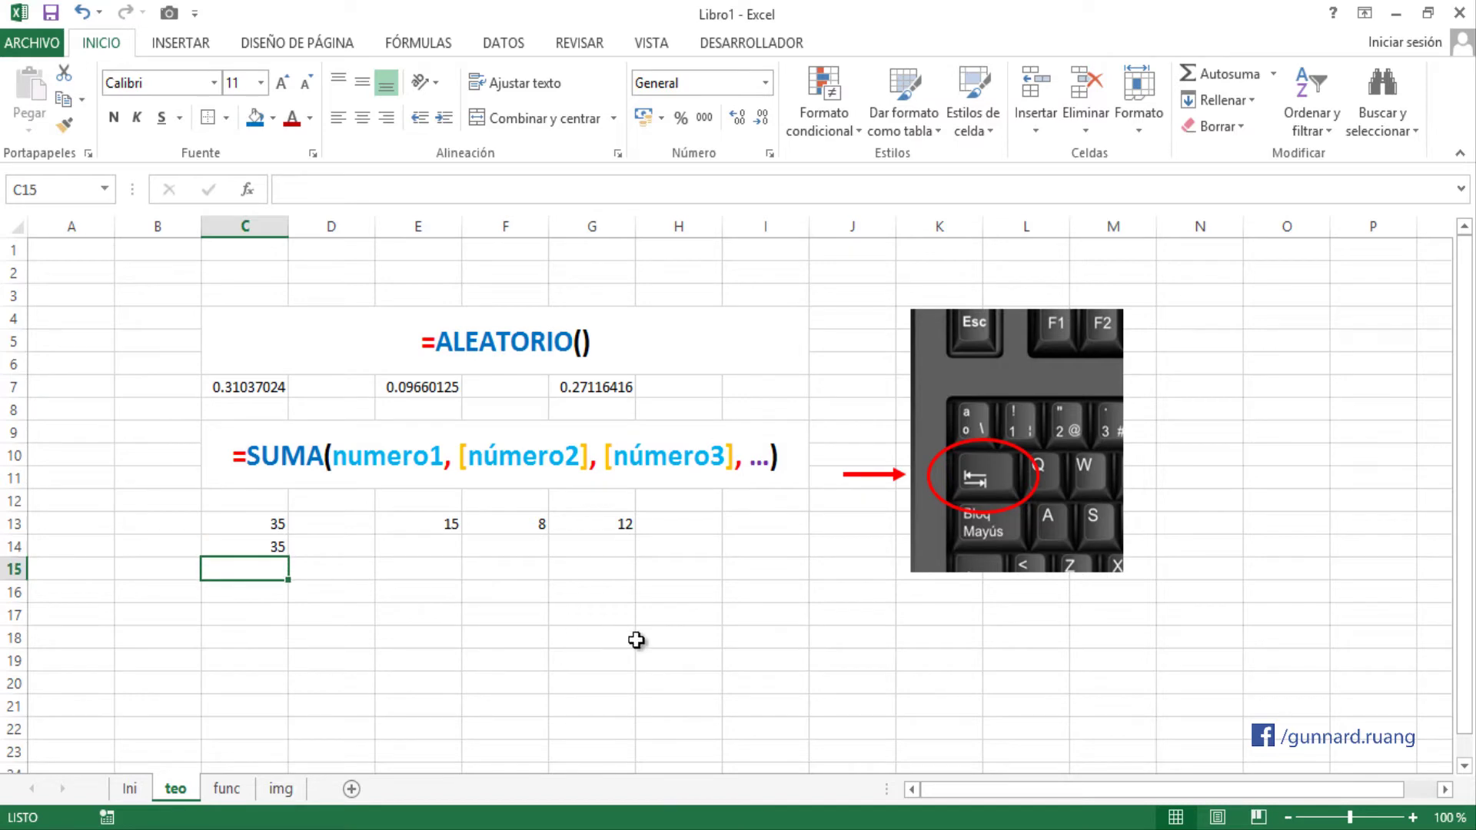
{"action": "type", "text": "=SUM"}
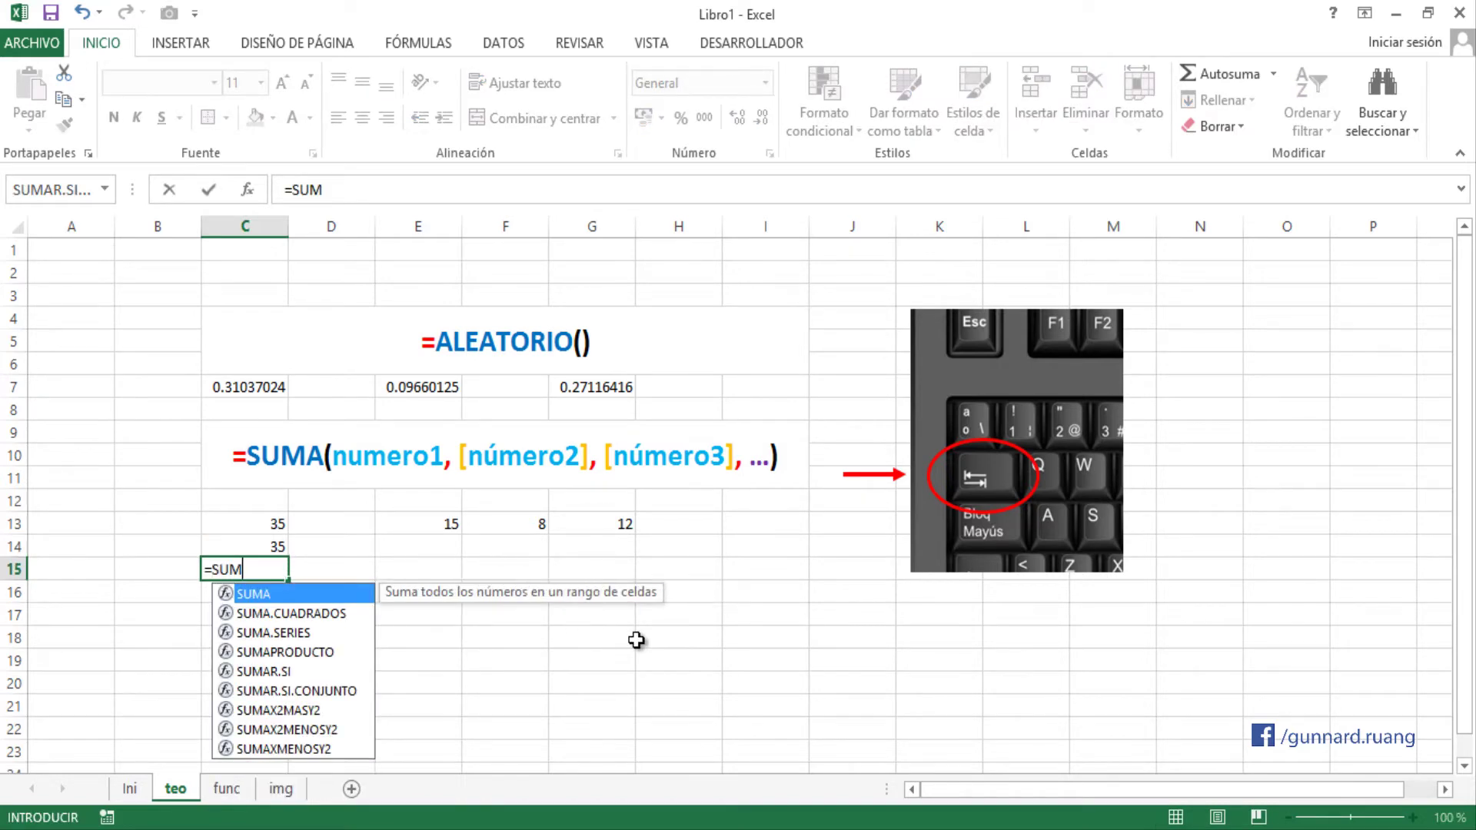
{"action": "key", "text": "Tab"}
{"action": "left_click", "coordinate": [423, 524]}
{"action": "type", "text": ","}
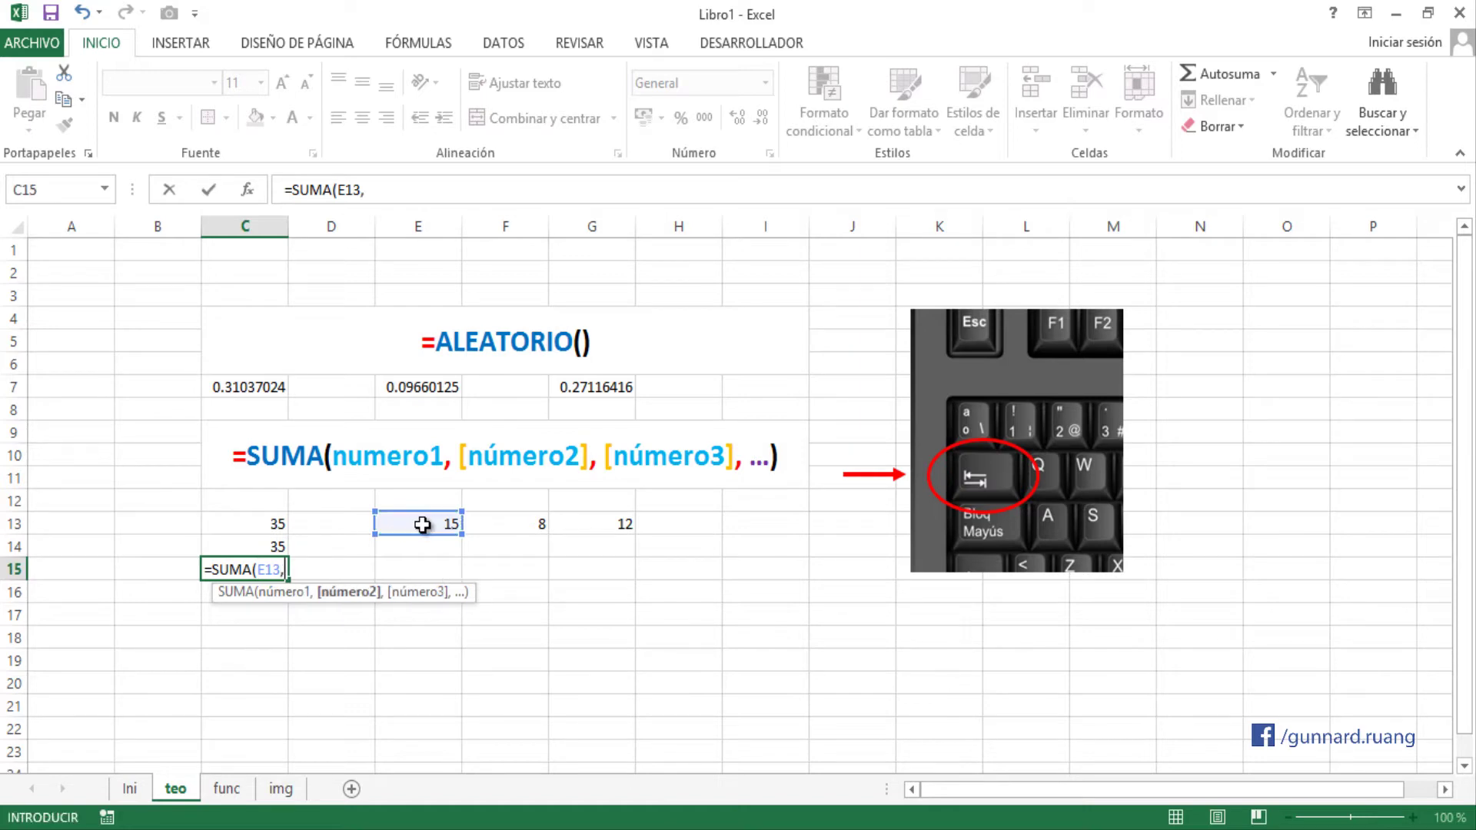
{"action": "left_click", "coordinate": [531, 524]}
{"action": "left_click", "coordinate": [584, 524]}
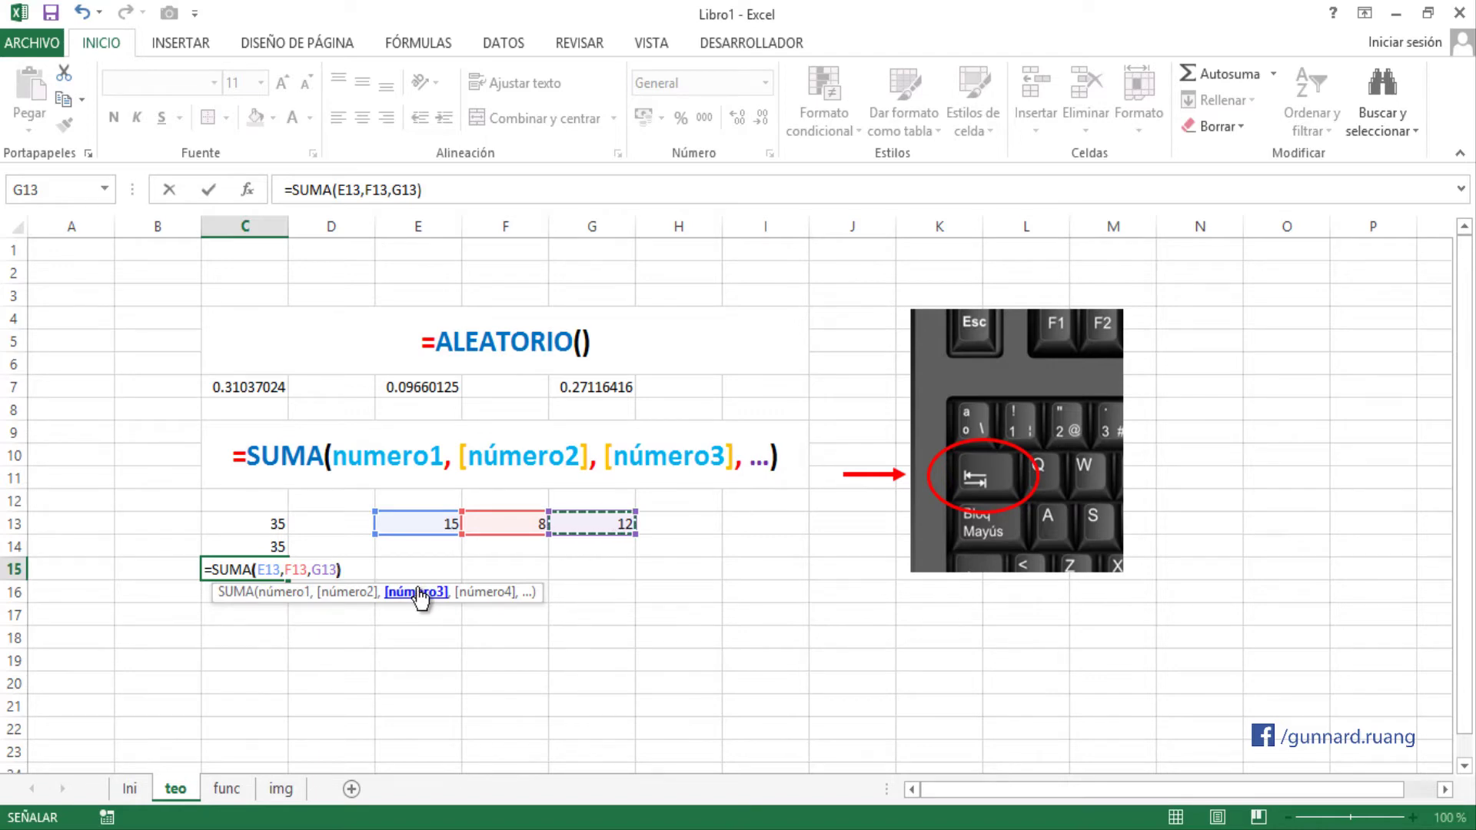
{"action": "type", "text": ")"}
{"action": "key", "text": "Return"}
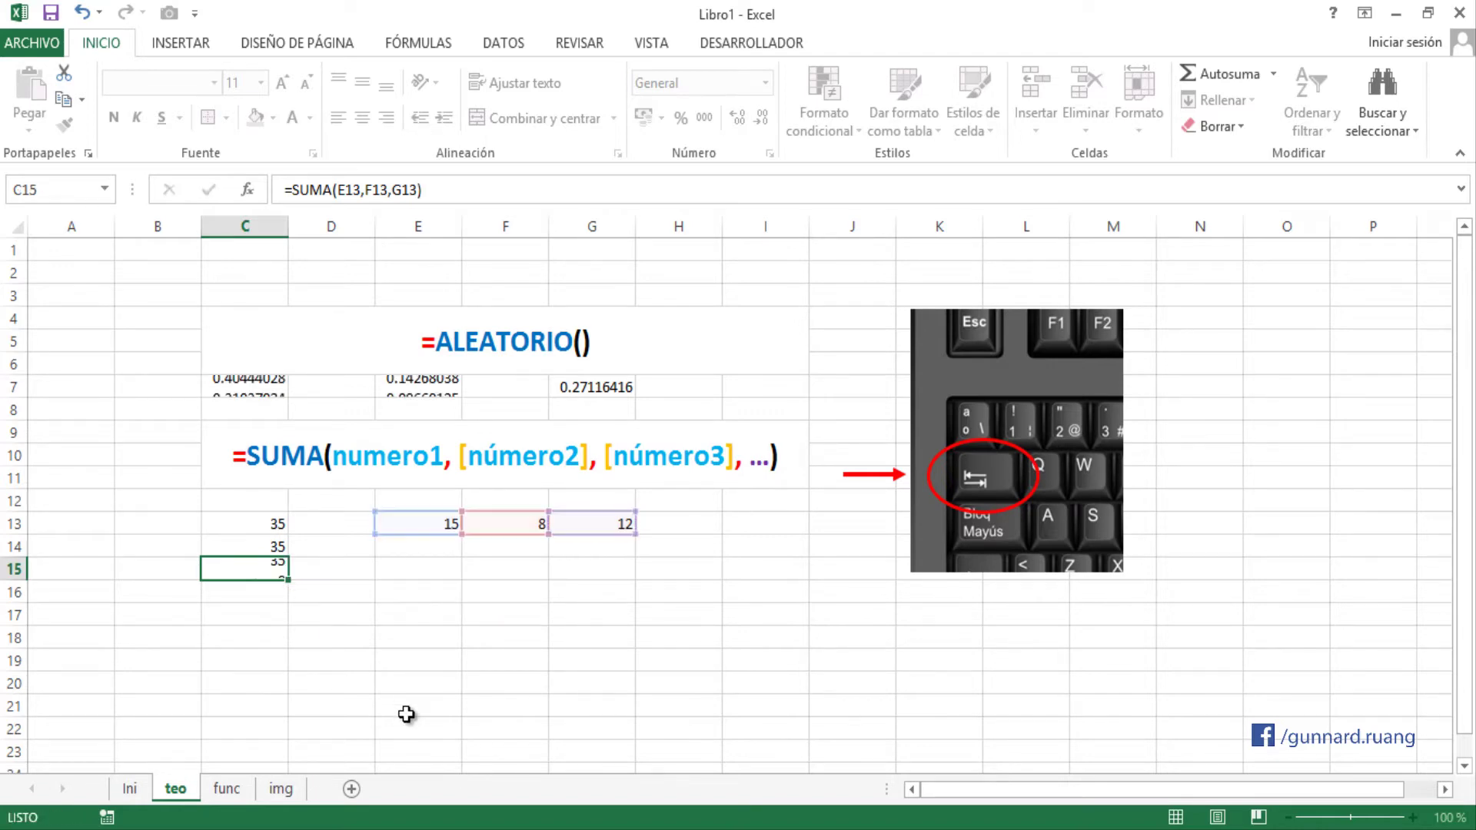
- Review the cell references used as arguments in the SUMA formula in C15, leaving it unchanged
{"action": "left_click", "coordinate": [252, 573]}
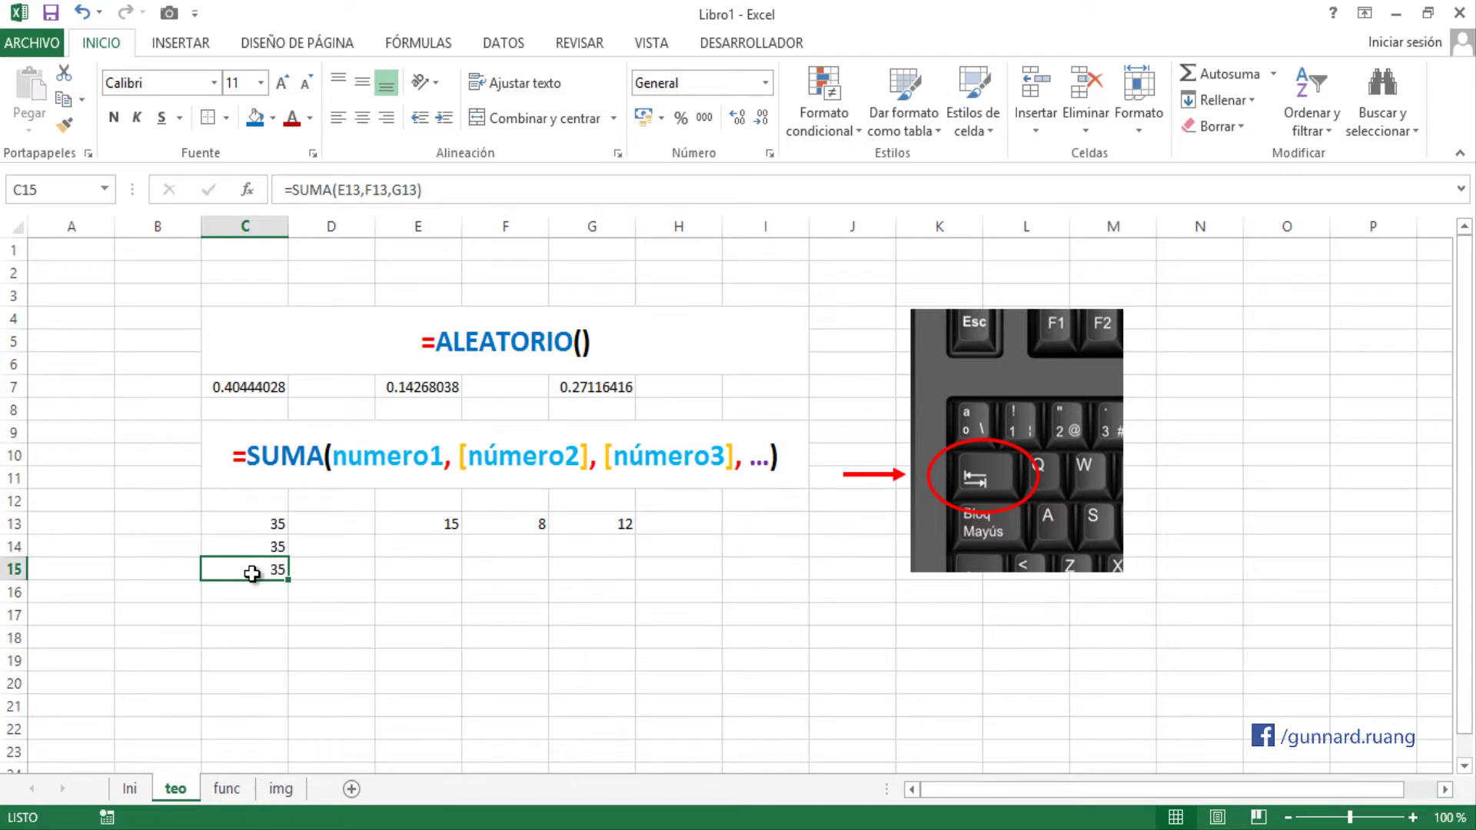
{"action": "double_click", "coordinate": [252, 573]}
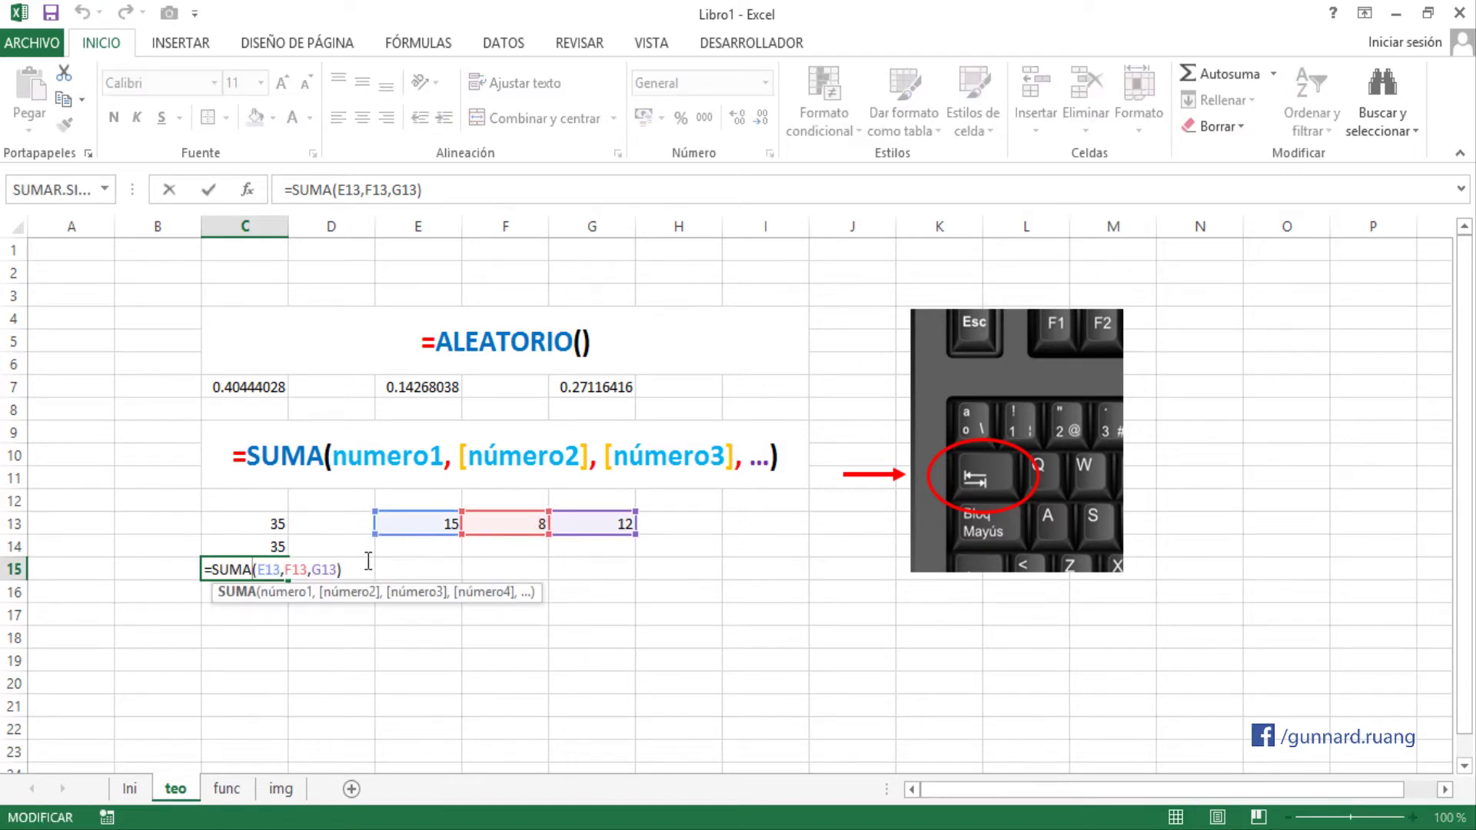
{"action": "left_click", "coordinate": [346, 571]}
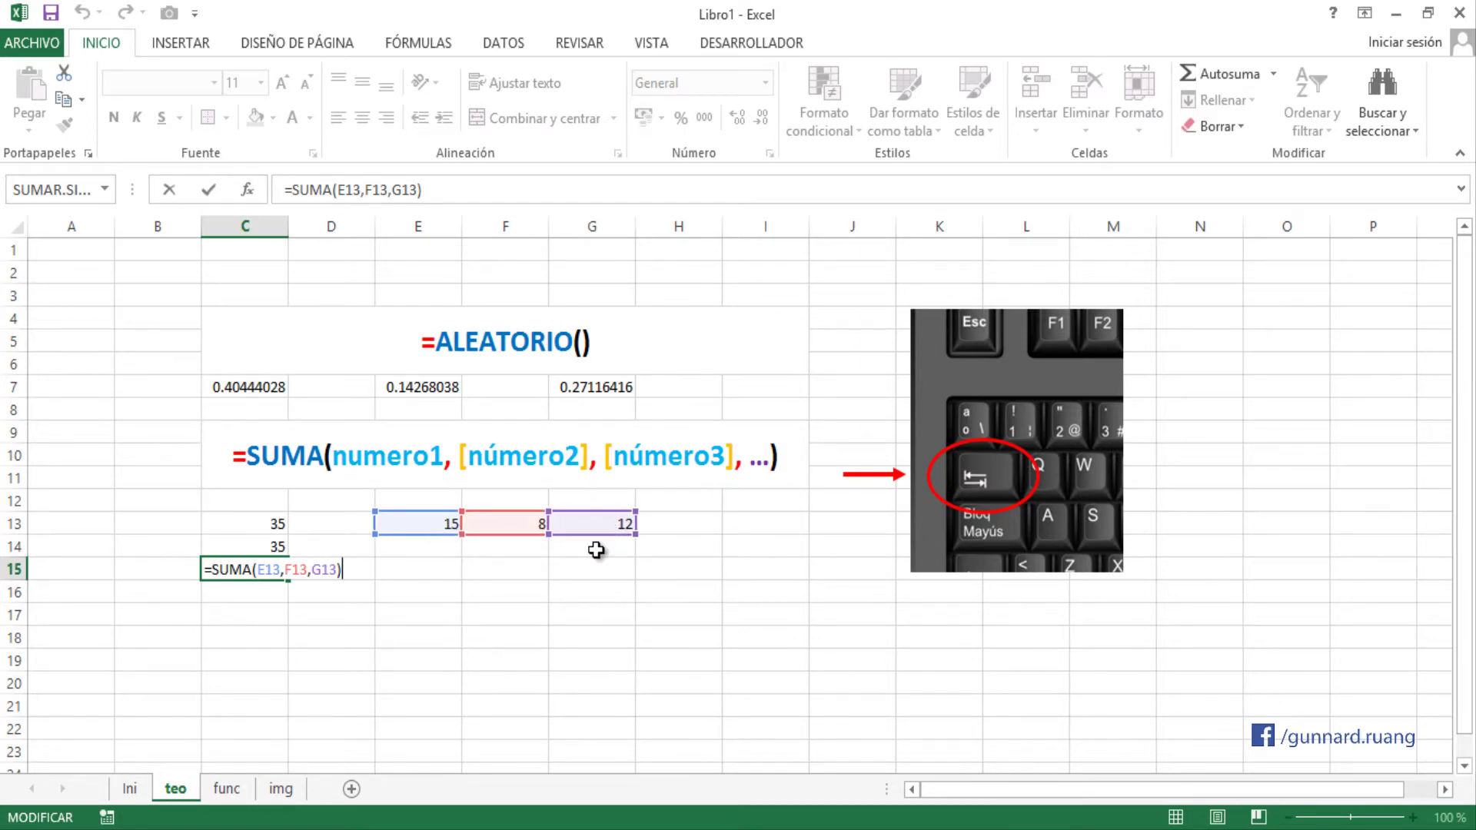
{"action": "key", "text": "Return"}
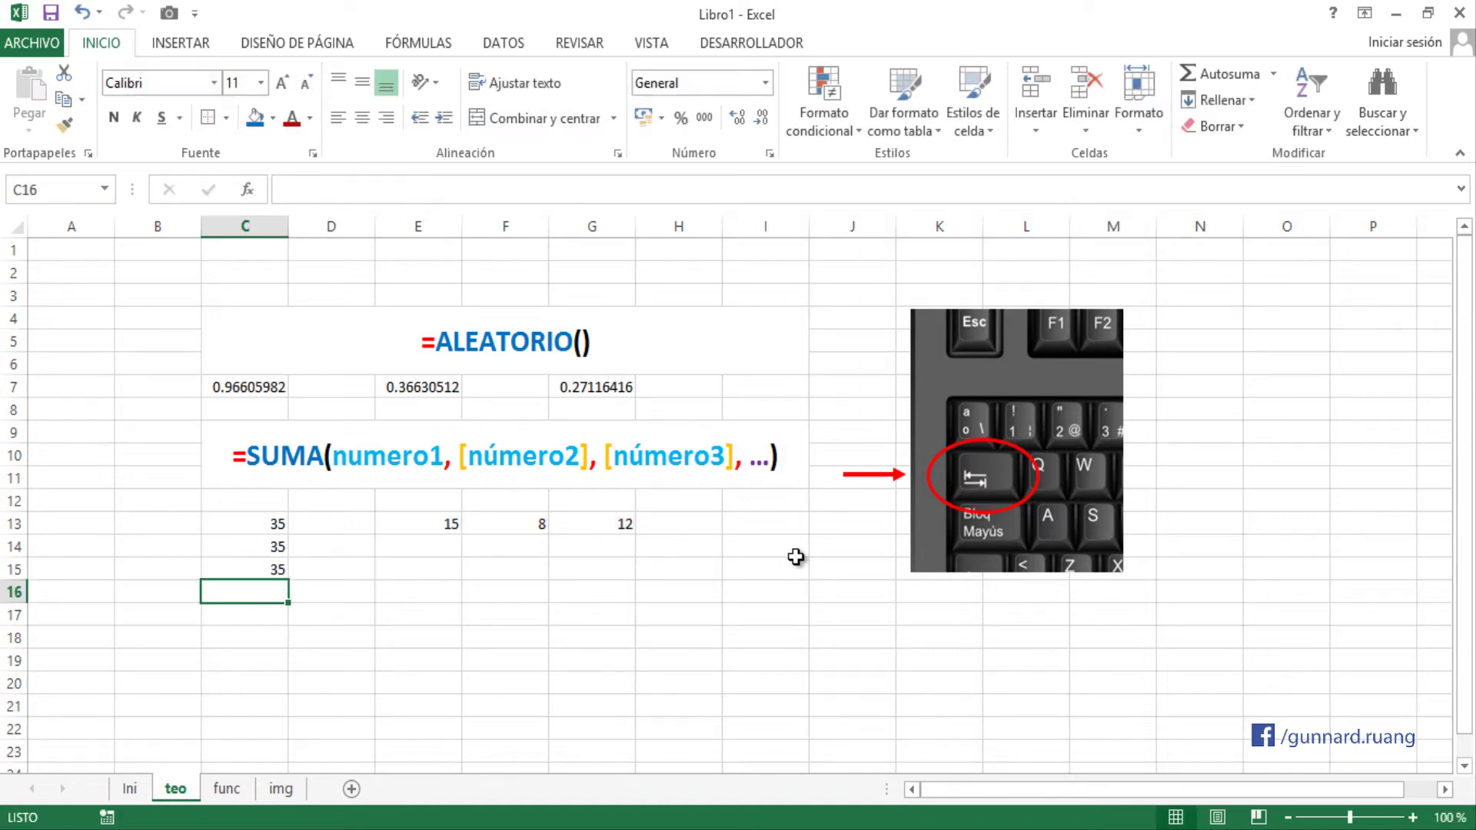
- Enter the addition formula =E13+F13+G13 in cell C16, picking the three cells as references
{"action": "type", "text": "="}
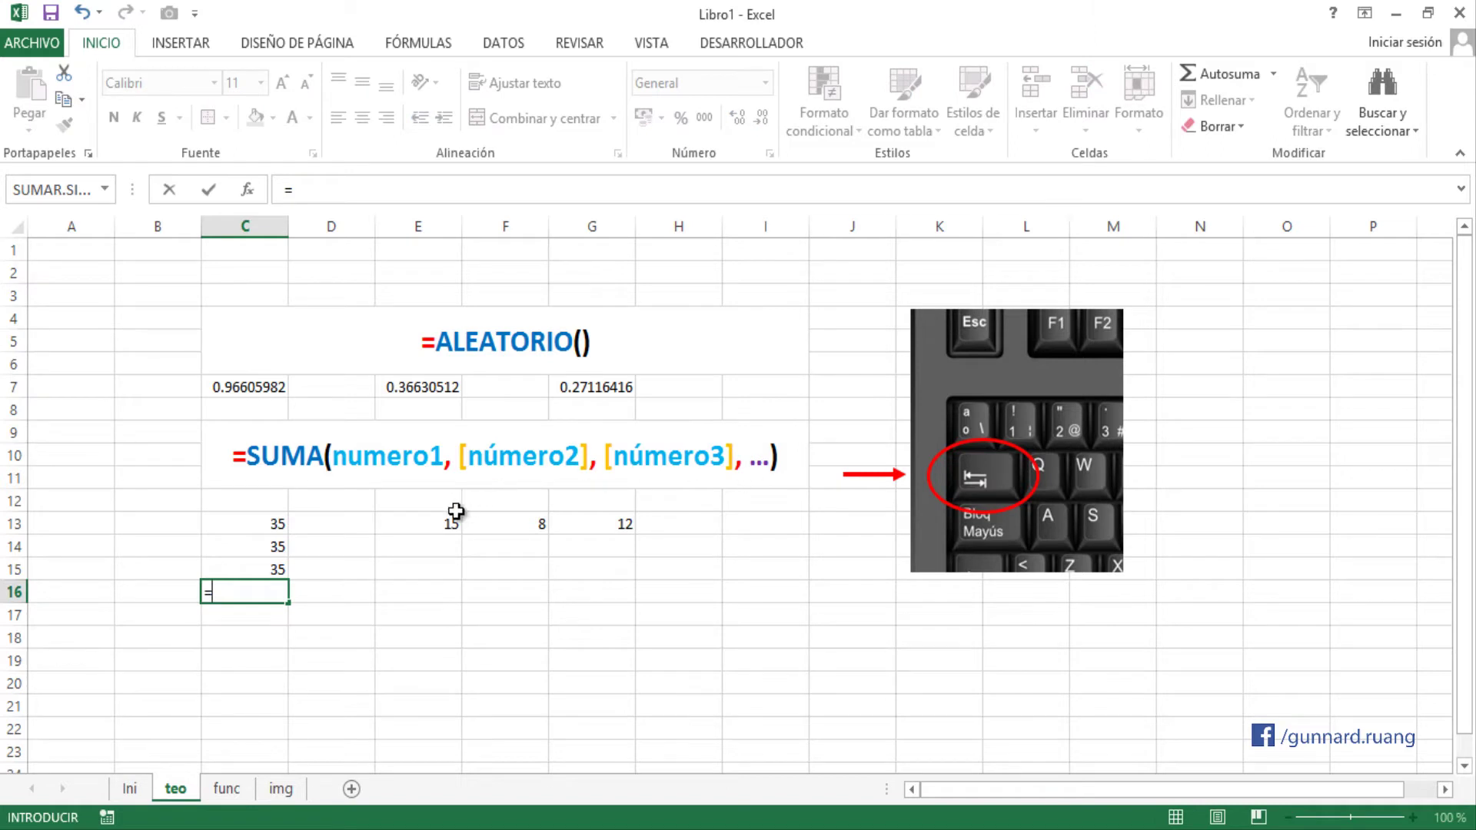
{"action": "left_click", "coordinate": [437, 523]}
{"action": "type", "text": "+"}
{"action": "left_click", "coordinate": [489, 525]}
{"action": "type", "text": "+"}
{"action": "left_click", "coordinate": [632, 523]}
{"action": "type", "text": "+"}
{"action": "key", "text": "BackSpace"}
{"action": "key", "text": "Return"}
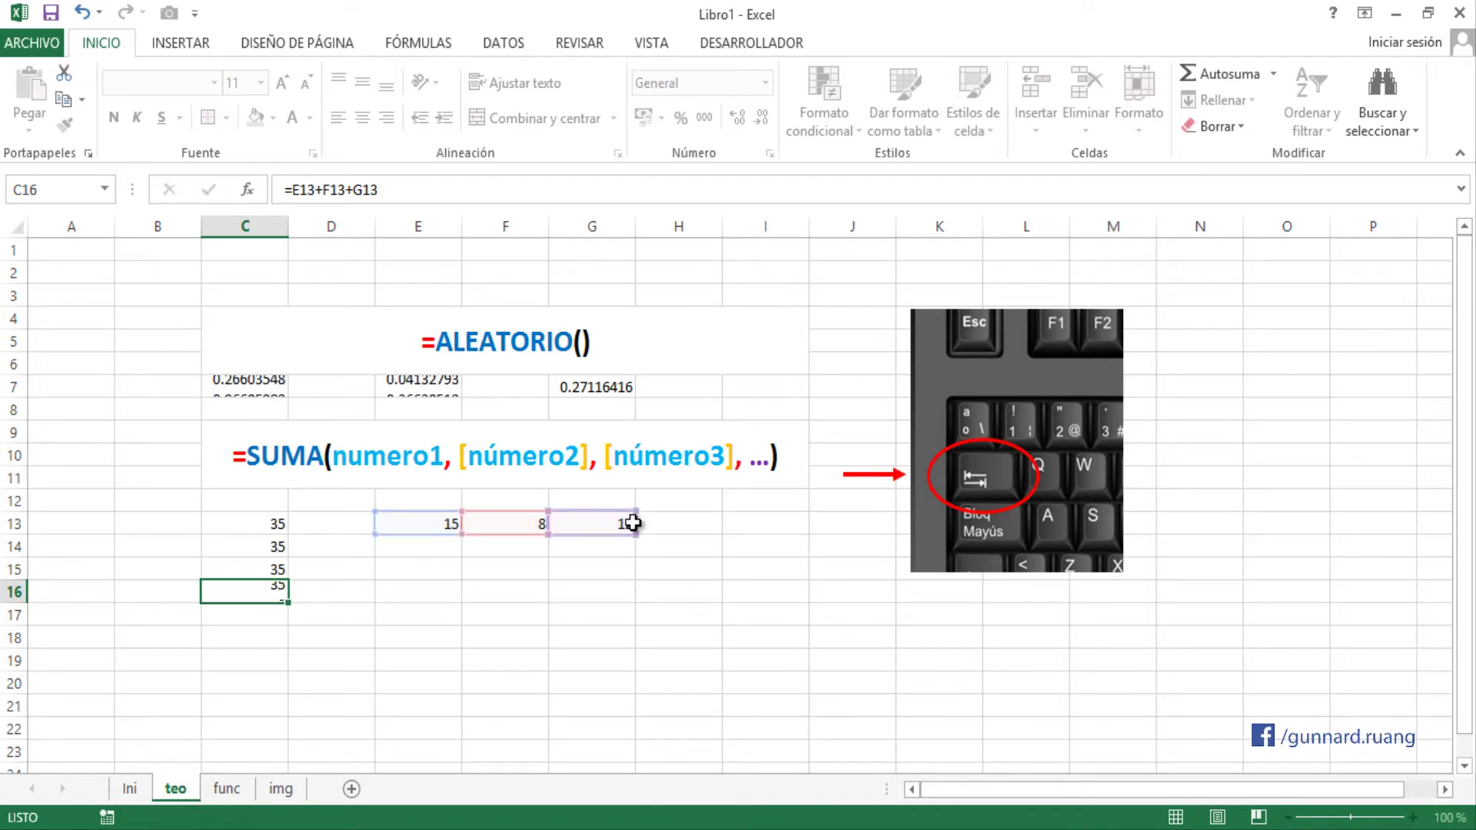
- Check the SUMA arguments in C15 against the numbers in E13 to G13
{"action": "left_click", "coordinate": [272, 575]}
{"action": "double_click", "coordinate": [273, 575]}
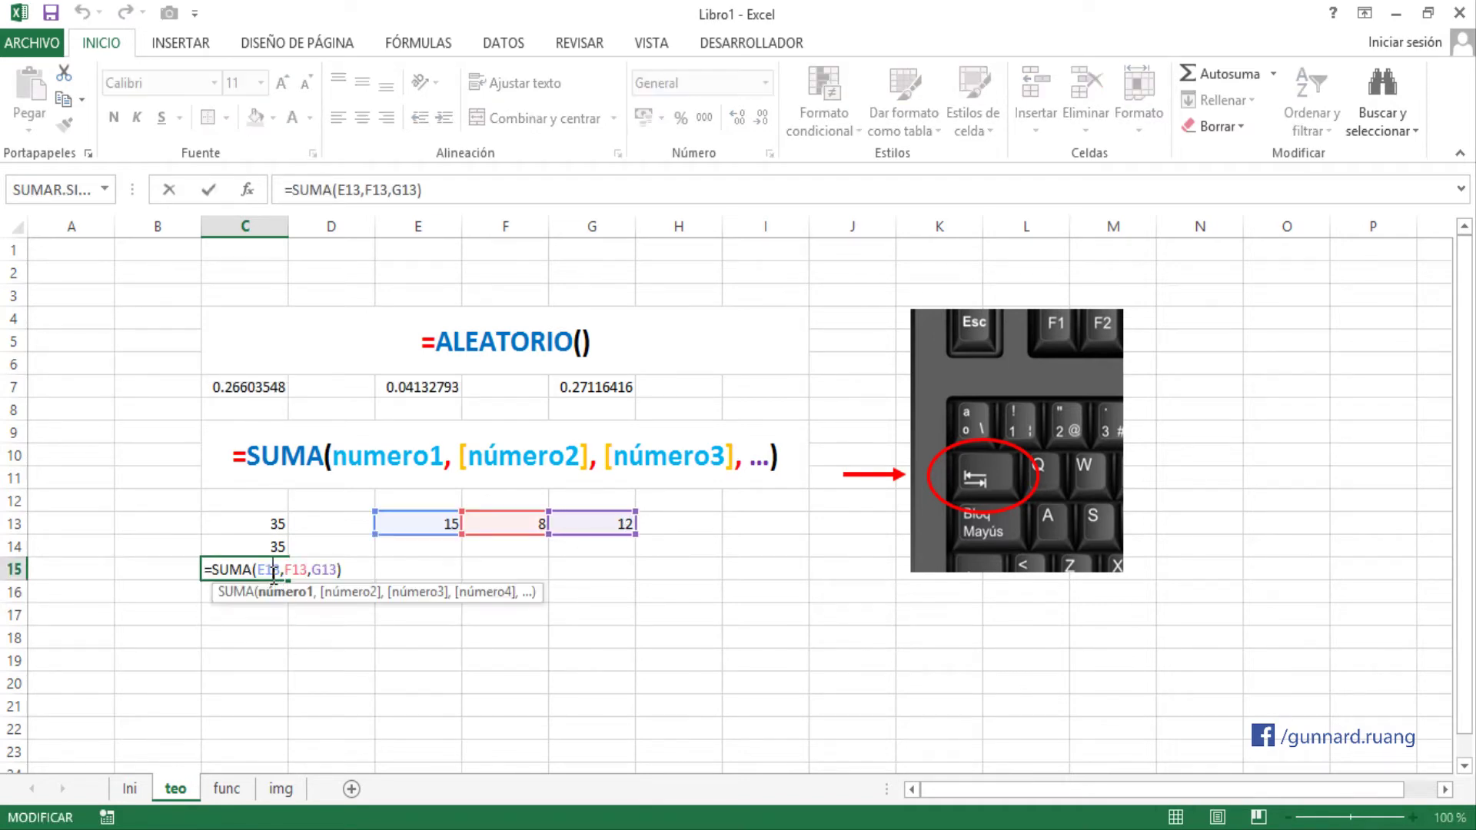
{"action": "left_click", "coordinate": [232, 571]}
{"action": "key", "text": "ctrl+Return"}
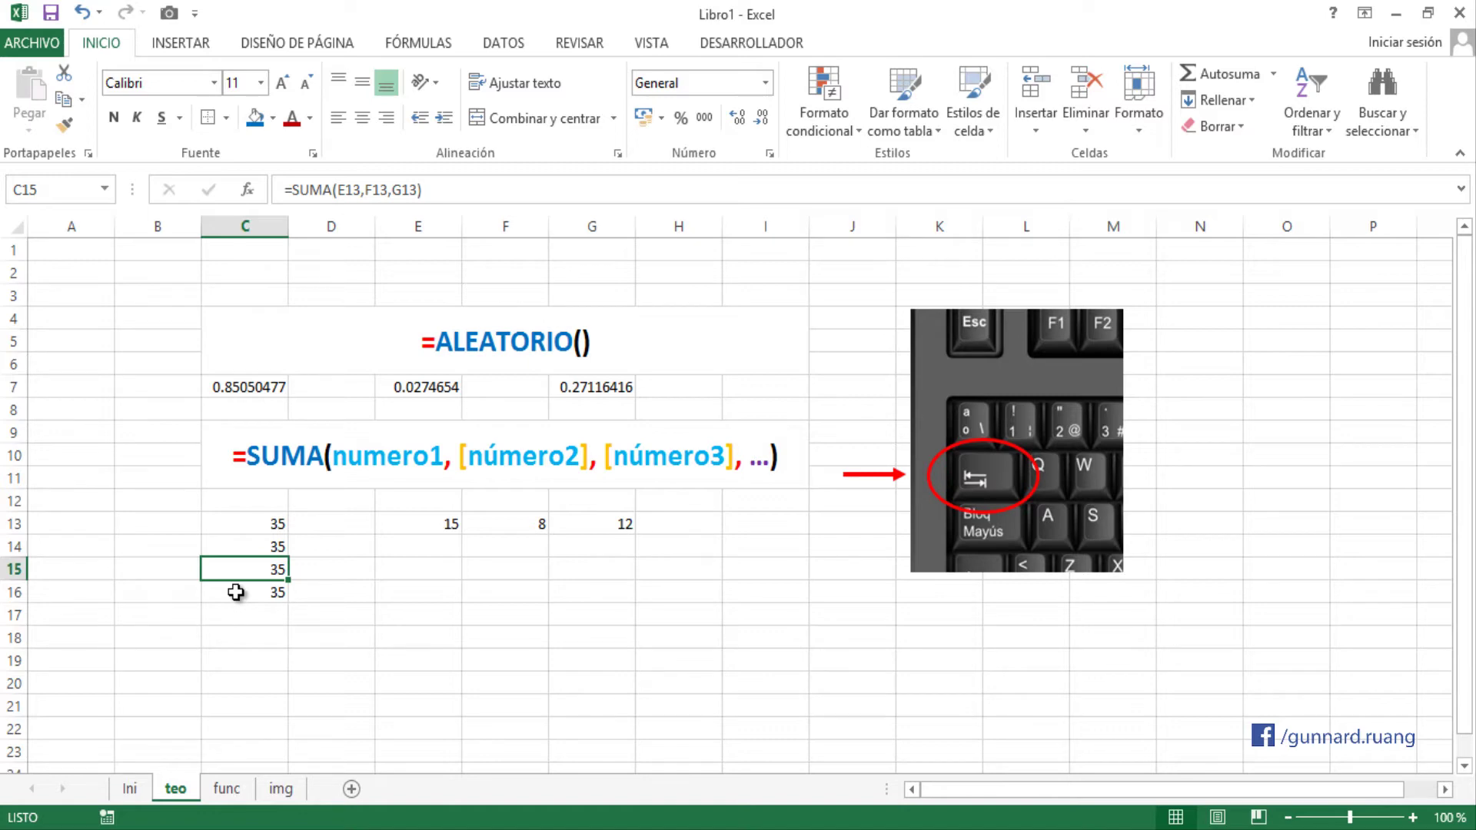
{"action": "left_click_drag", "start_coordinate": [443, 523], "coordinate": [629, 528]}
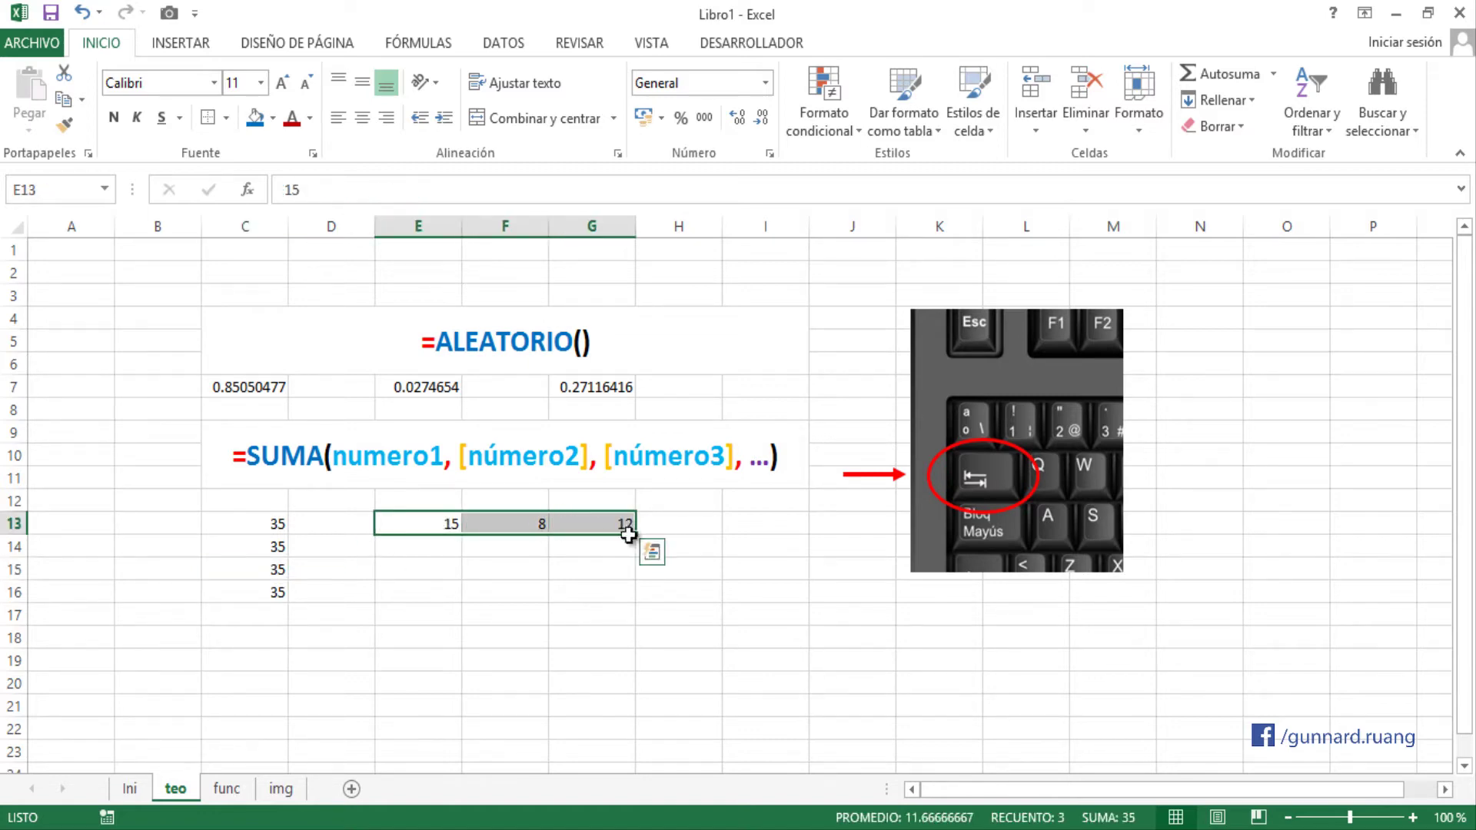
- Extend the addition formula in C16 with the references H13 and I13
{"action": "left_click", "coordinate": [263, 589]}
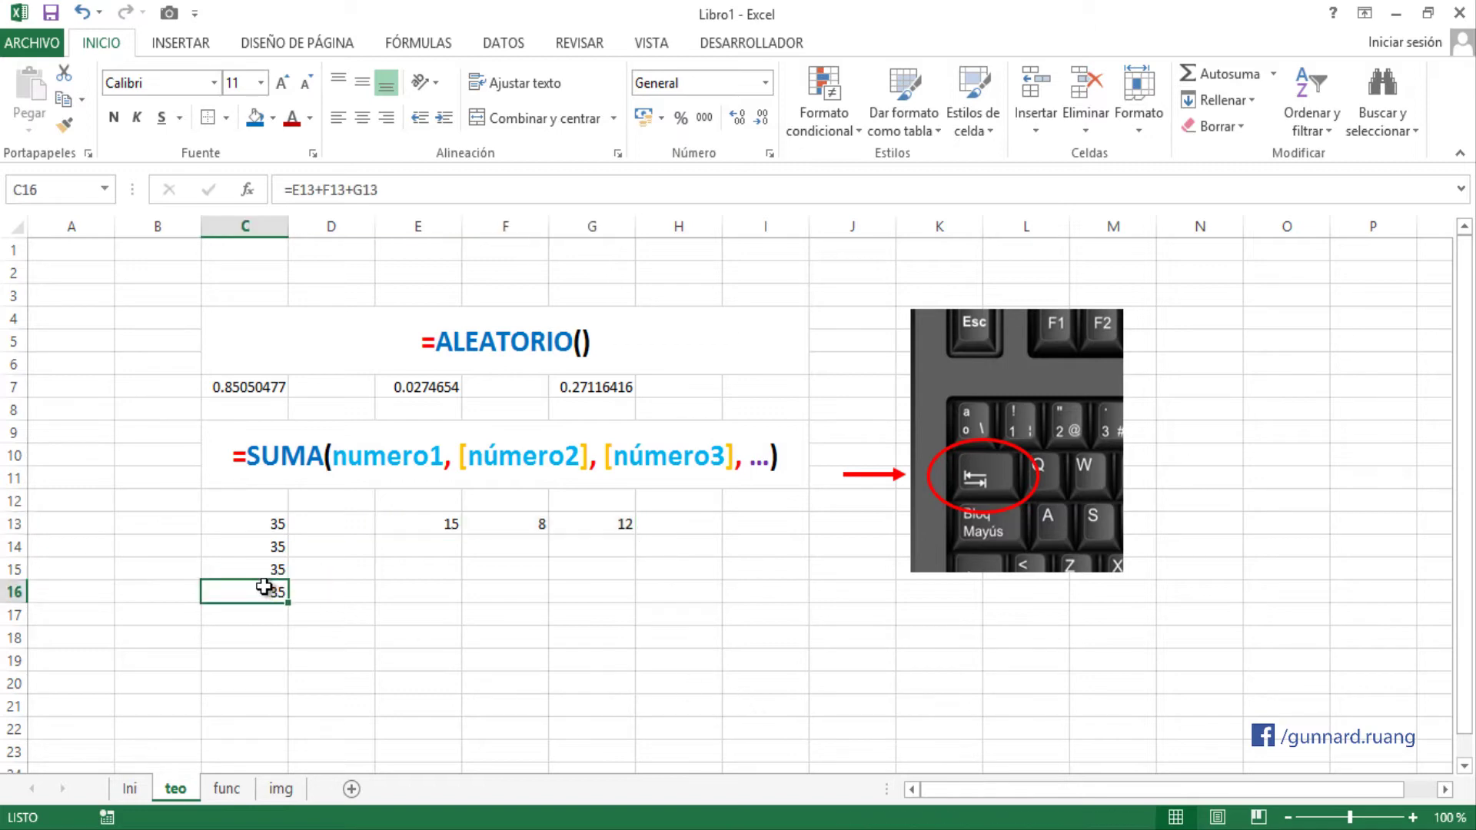
{"action": "double_click", "coordinate": [266, 590]}
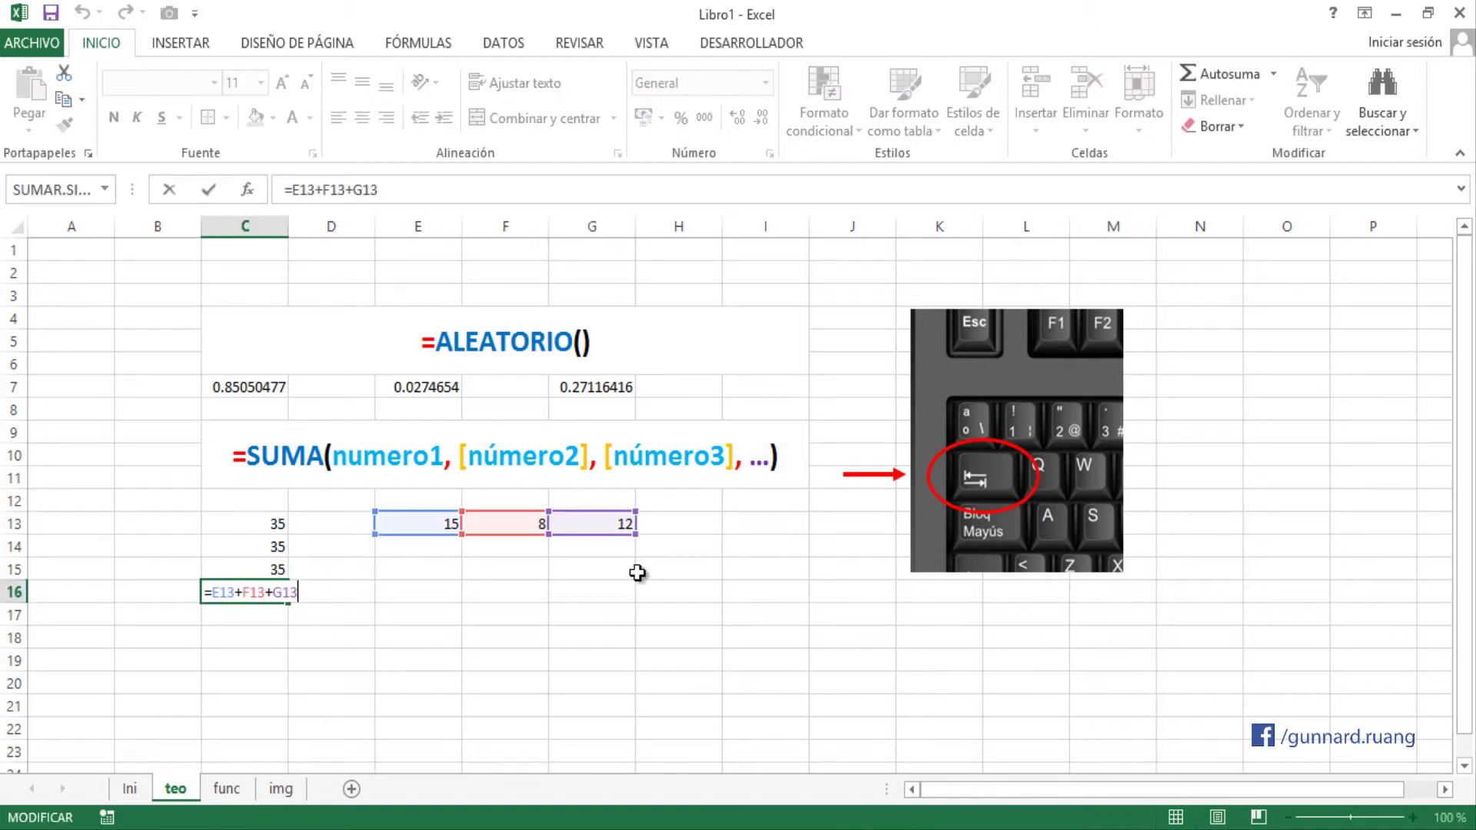
{"action": "type", "text": "+"}
{"action": "left_click", "coordinate": [662, 524]}
{"action": "type", "text": "+"}
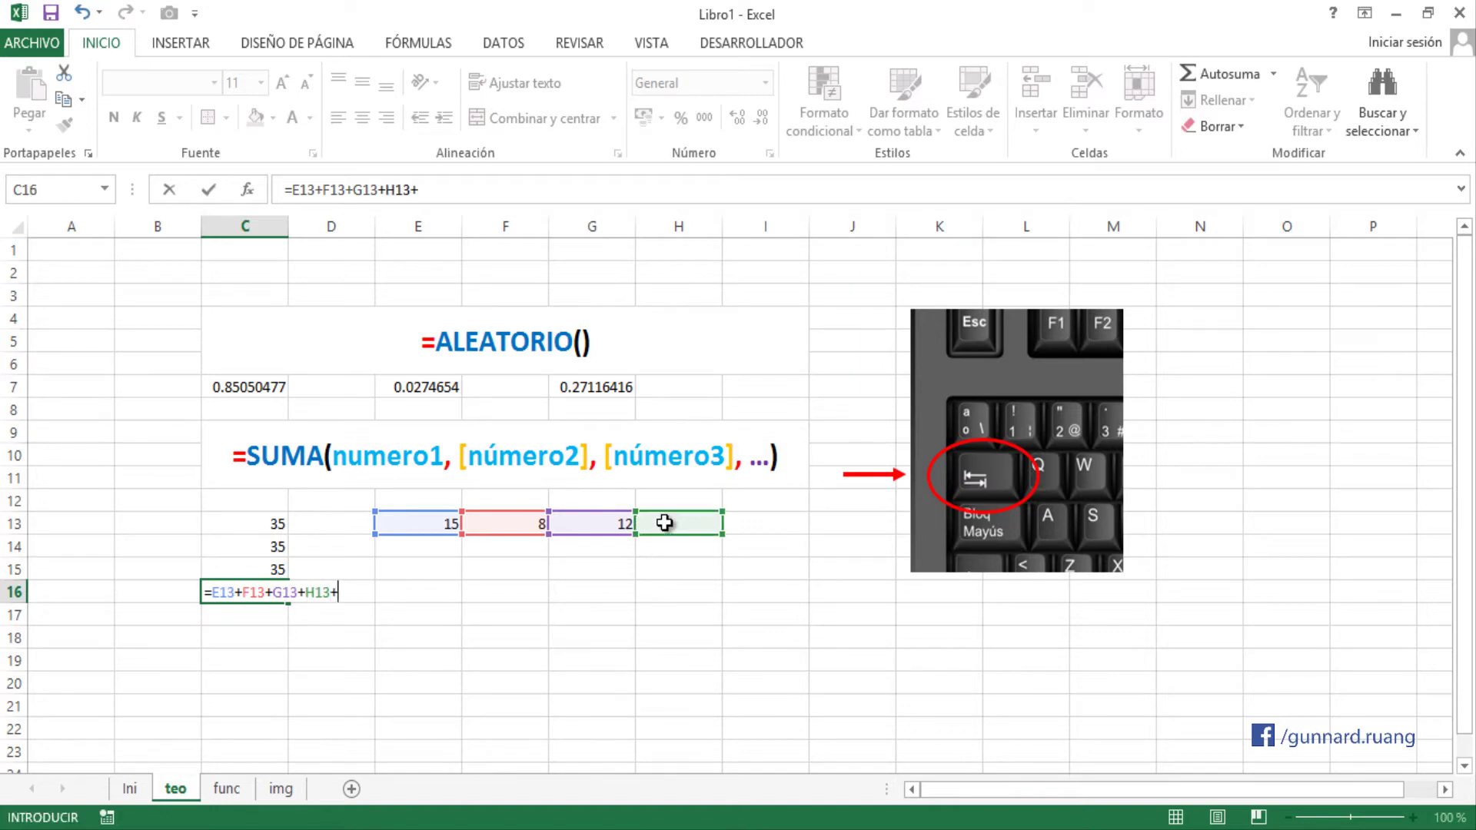
{"action": "left_click", "coordinate": [734, 524]}
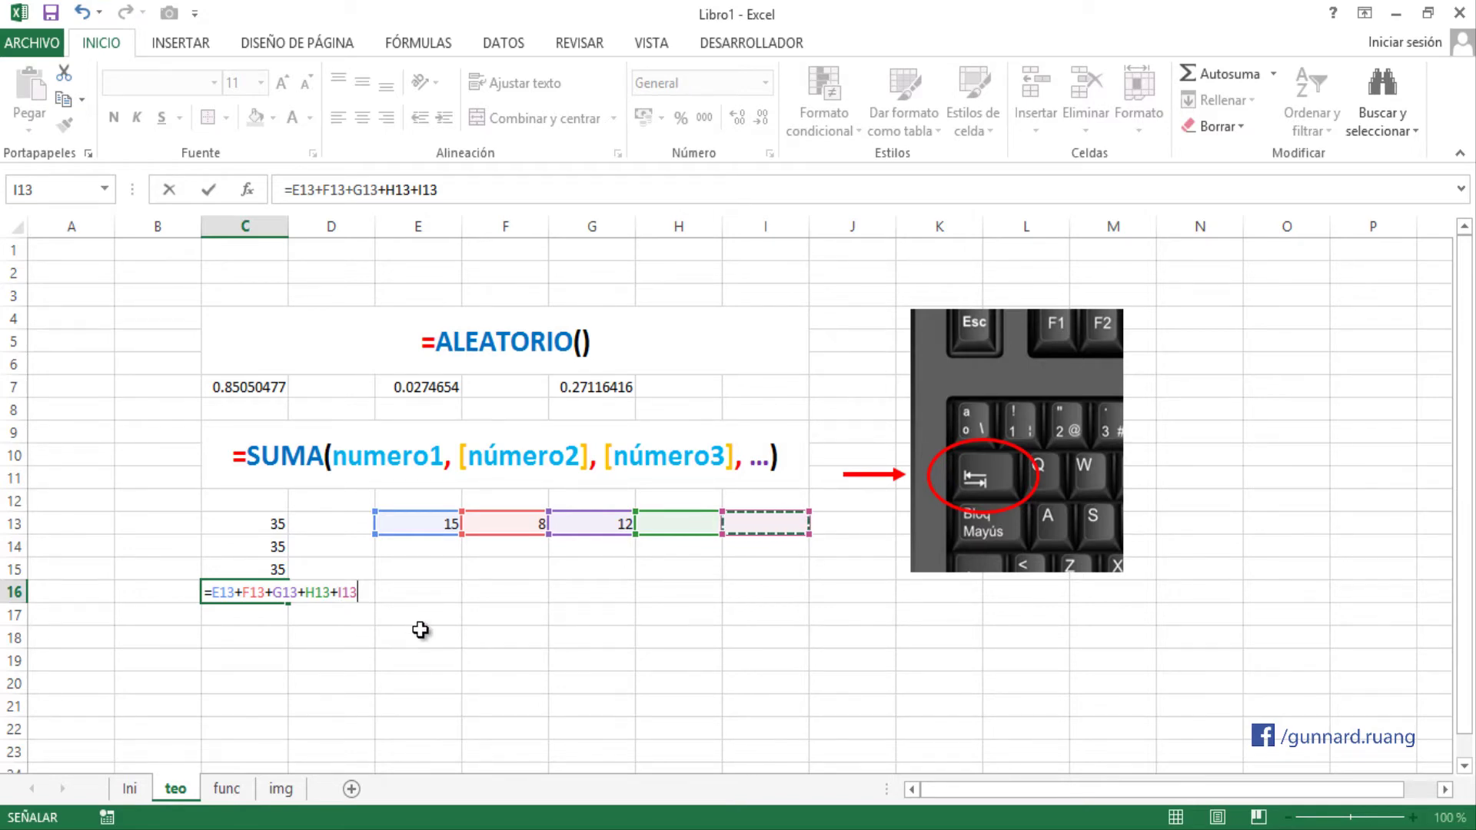
- Remove the added H13 and I13 references from the C16 formula, restoring =E13+F13+G13
{"action": "key", "text": "BackSpace"}
{"action": "key", "text": "BackSpace"}
{"action": "key", "text": "BackSpace"}
{"action": "key", "text": "BackSpace"}
{"action": "key", "text": "BackSpace"}
{"action": "key", "text": "BackSpace"}
{"action": "key", "text": "BackSpace"}
{"action": "key", "text": "BackSpace"}
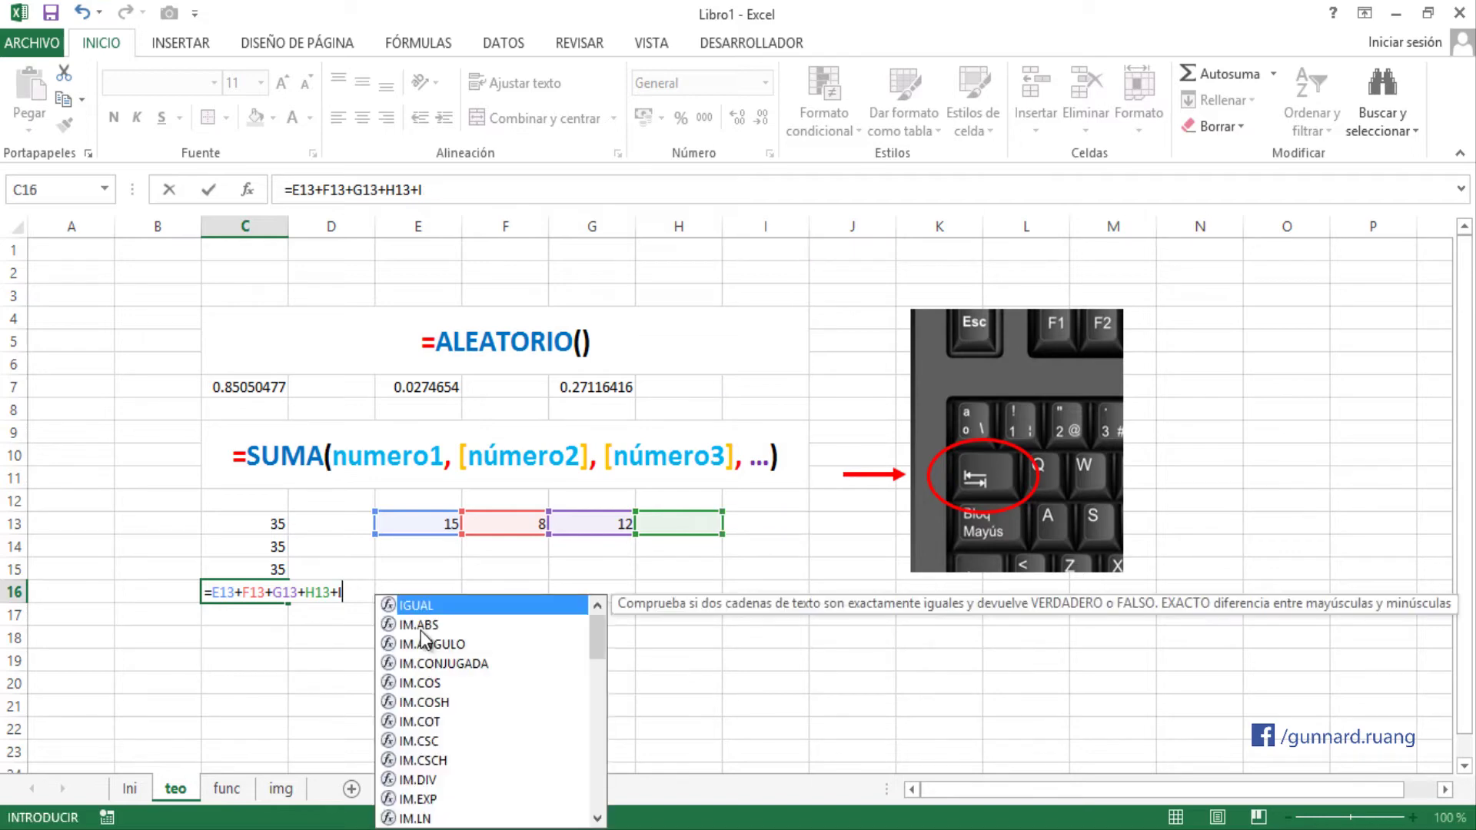
{"action": "key", "text": "Return"}
- Examine the individual cell arguments of the SUMA formula in C15 in edit mode without changing them
{"action": "left_click", "coordinate": [231, 570]}
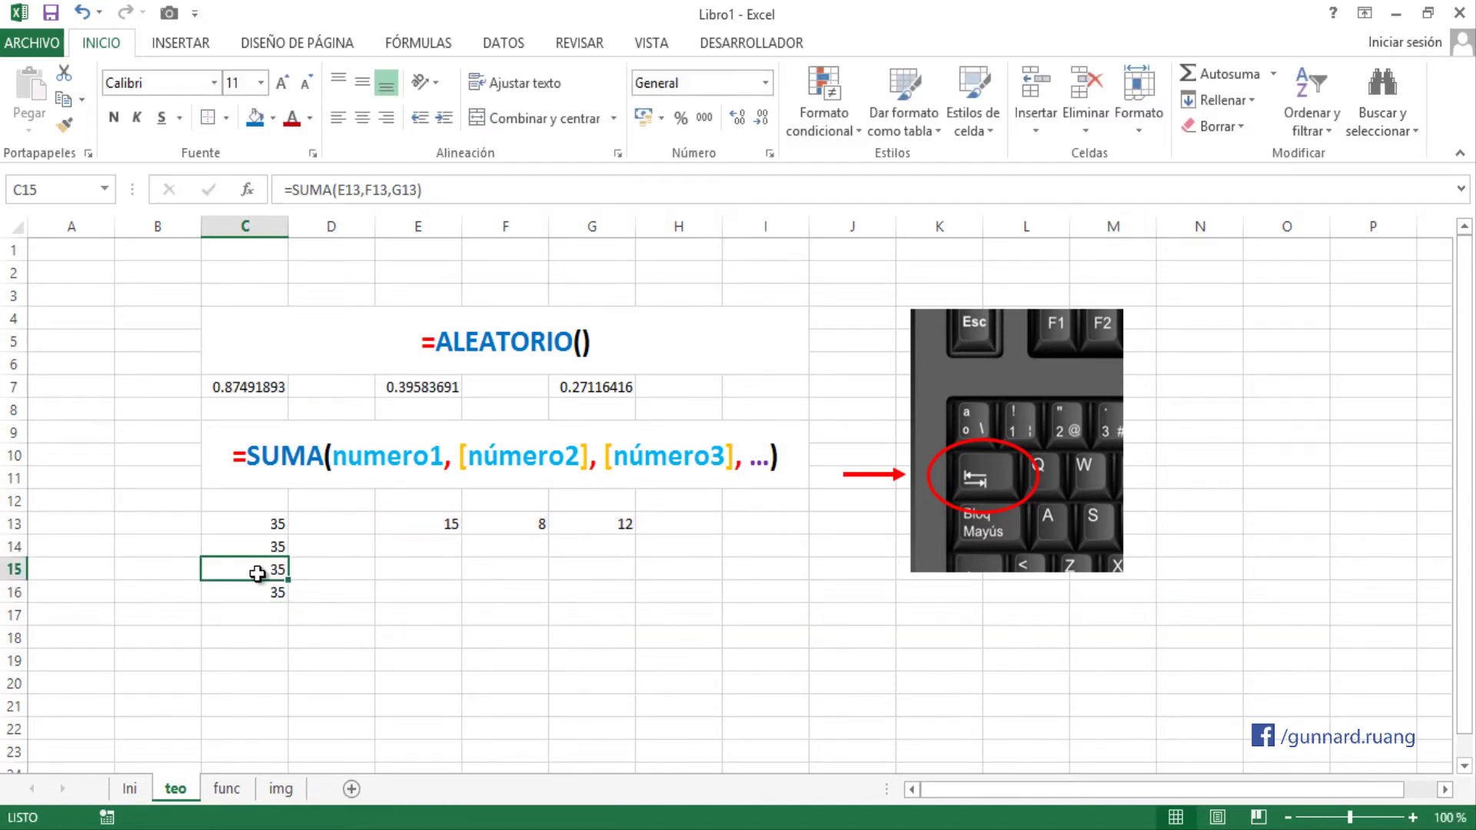
{"action": "double_click", "coordinate": [258, 573]}
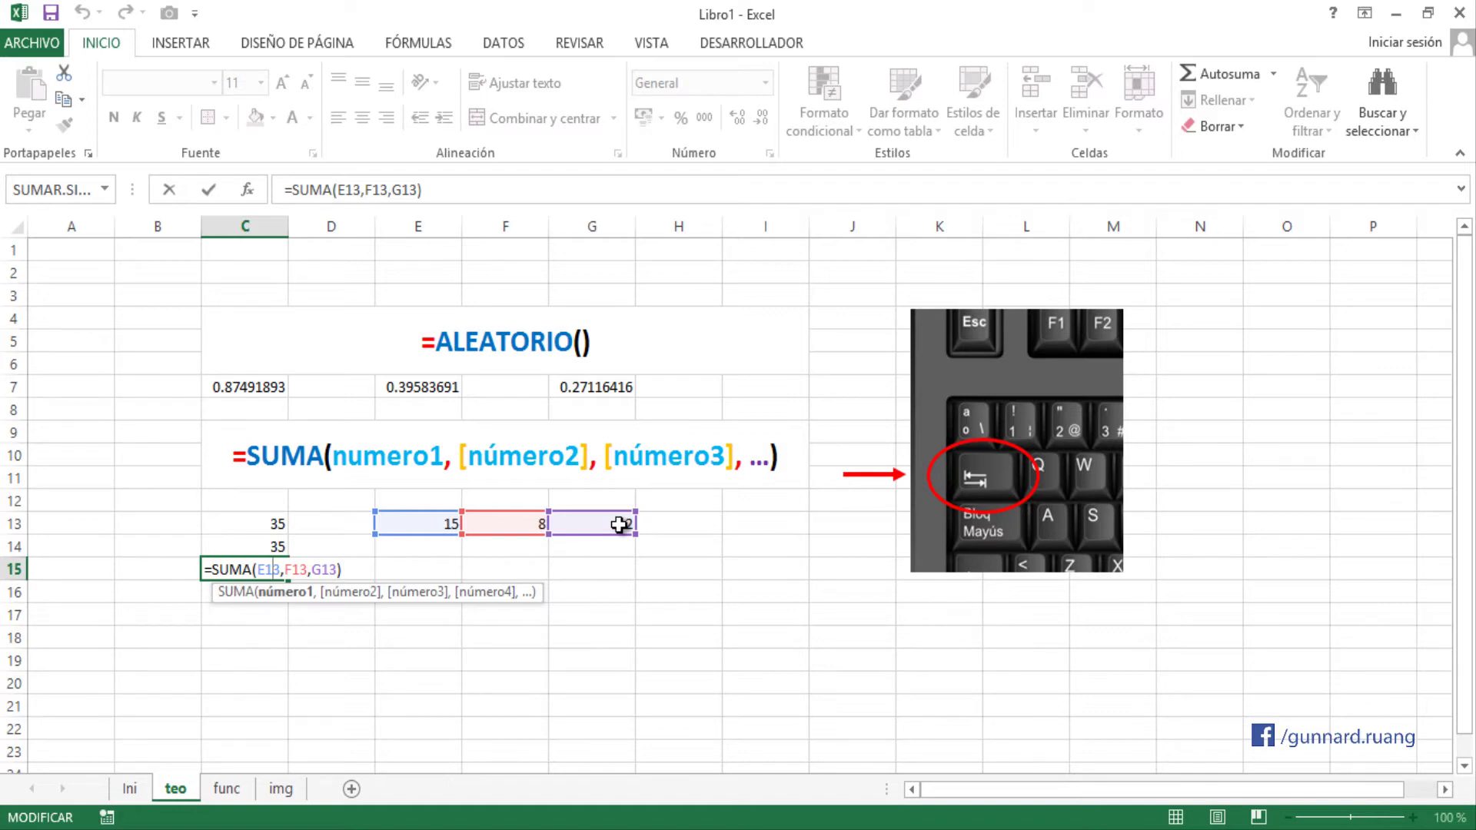
{"action": "key", "text": "Return"}
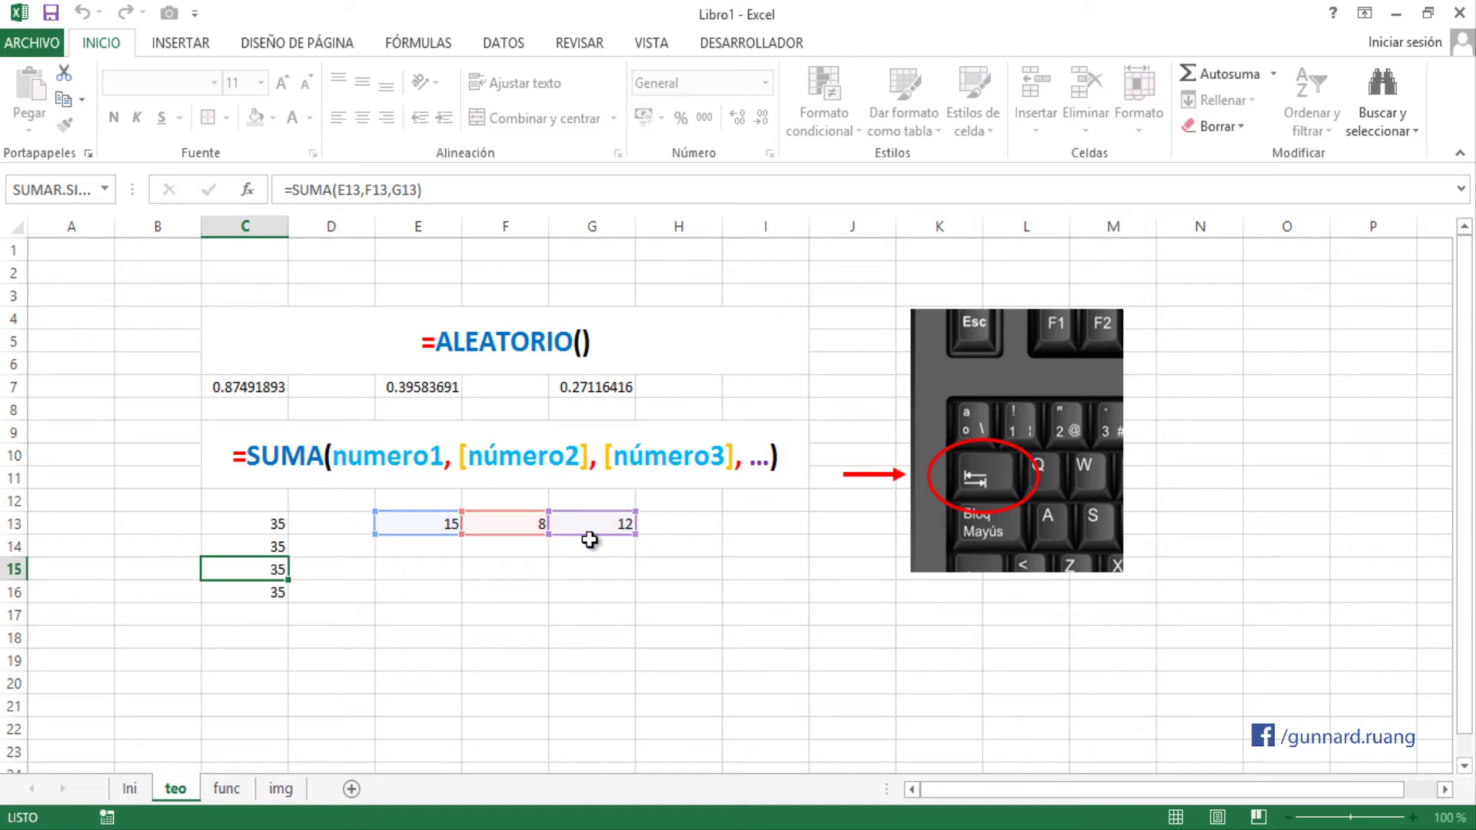
- Enter the formula =SUMA(E13:G13) in cell C17, selecting the whole range as a single argument
{"action": "key", "text": "Return"}
{"action": "type", "text": "="}
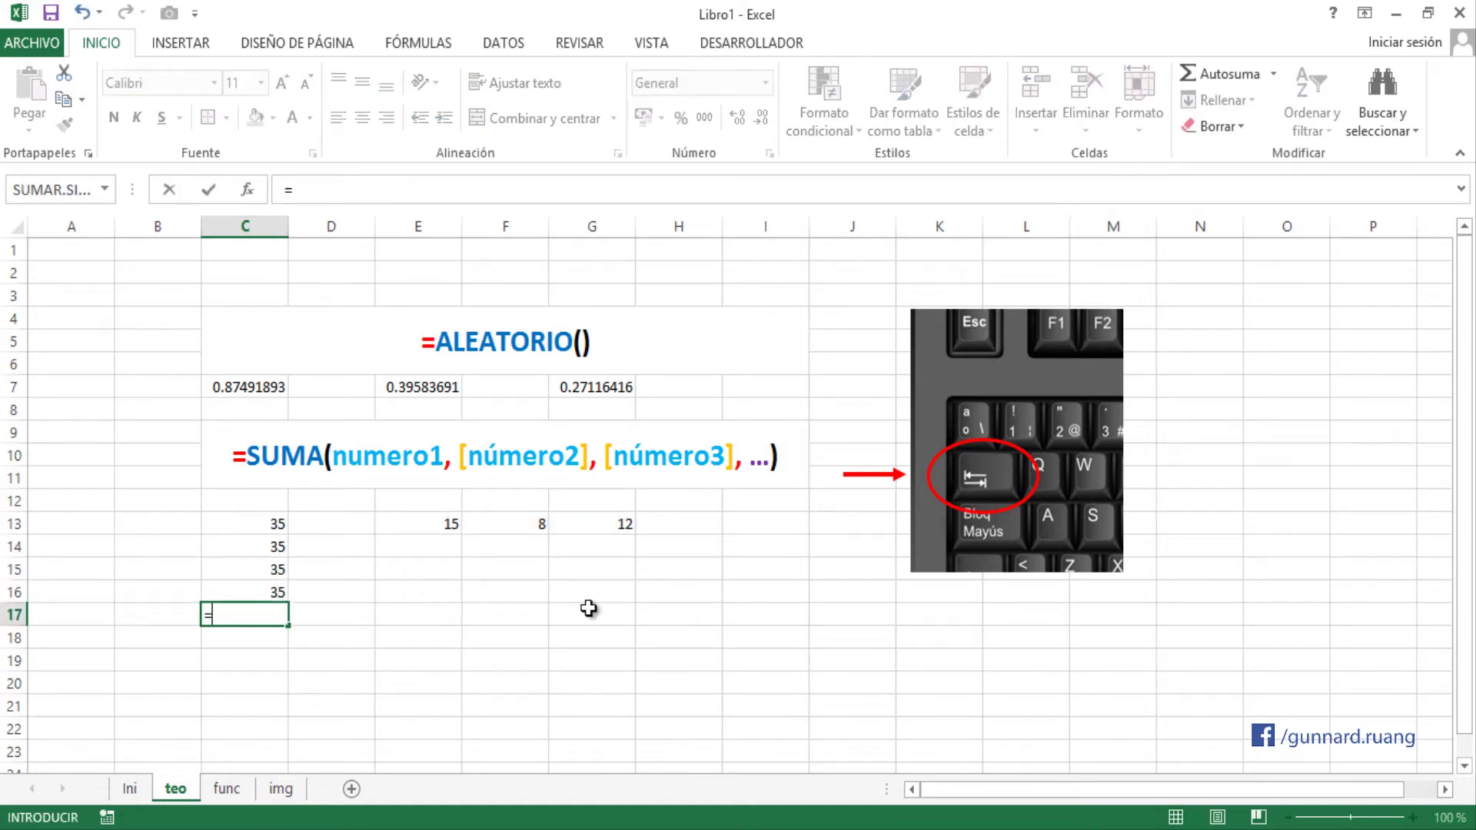
{"action": "type", "text": "SUM"}
{"action": "key", "text": "Tab"}
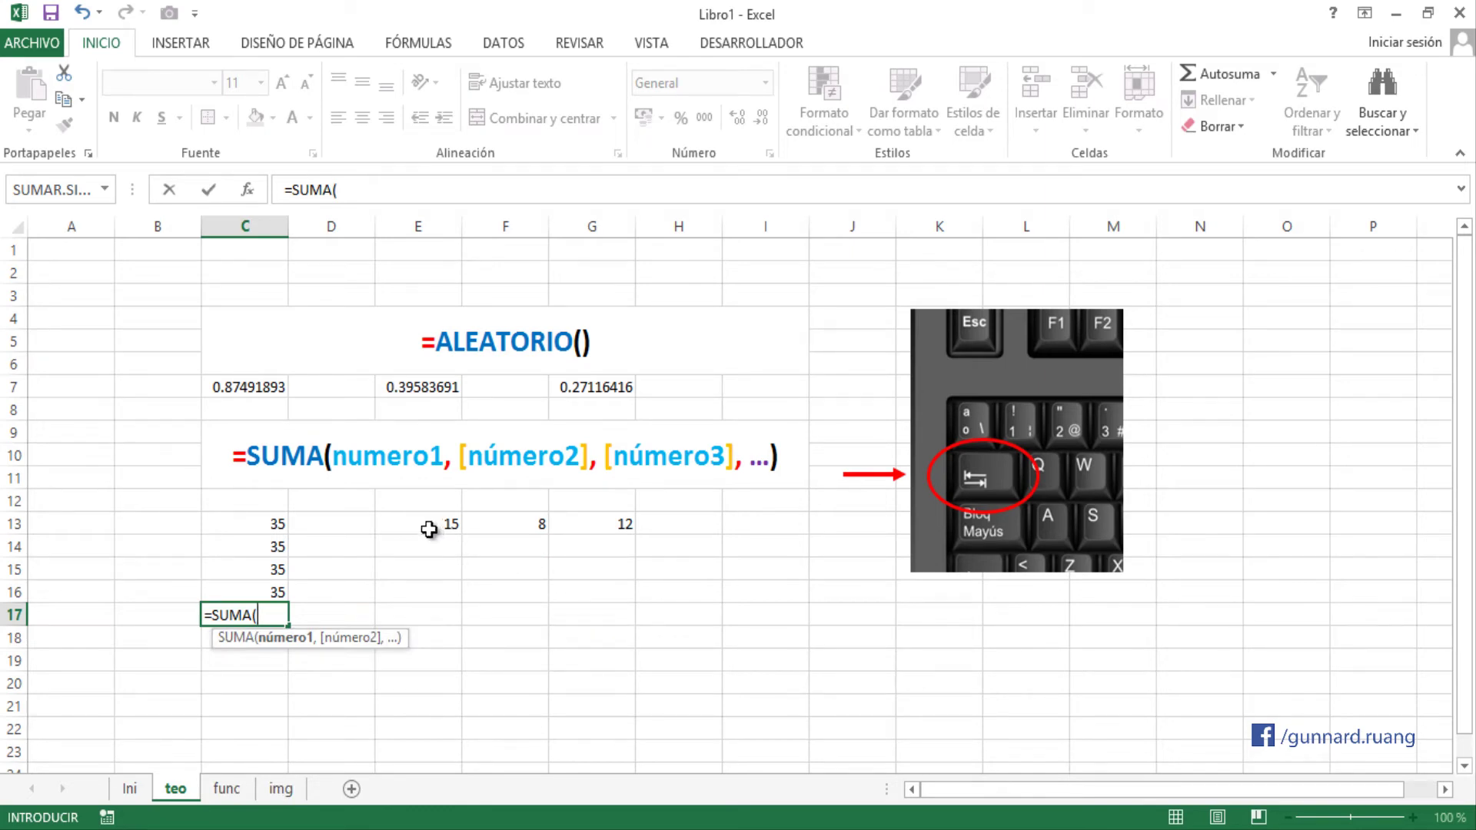
{"action": "left_click_drag", "start_coordinate": [439, 523], "coordinate": [616, 518]}
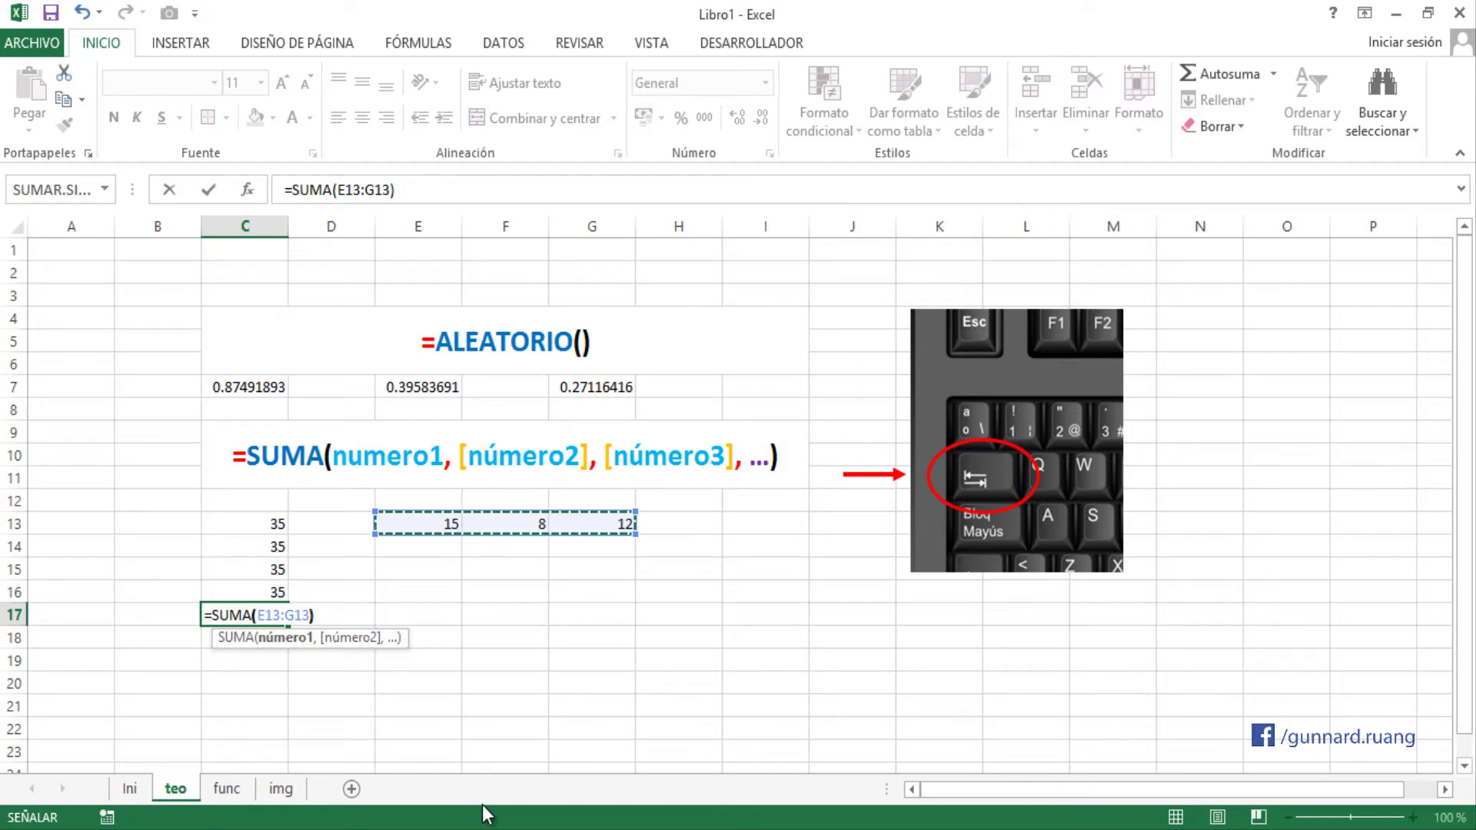
{"action": "type", "text": ")"}
{"action": "key", "text": "Return"}
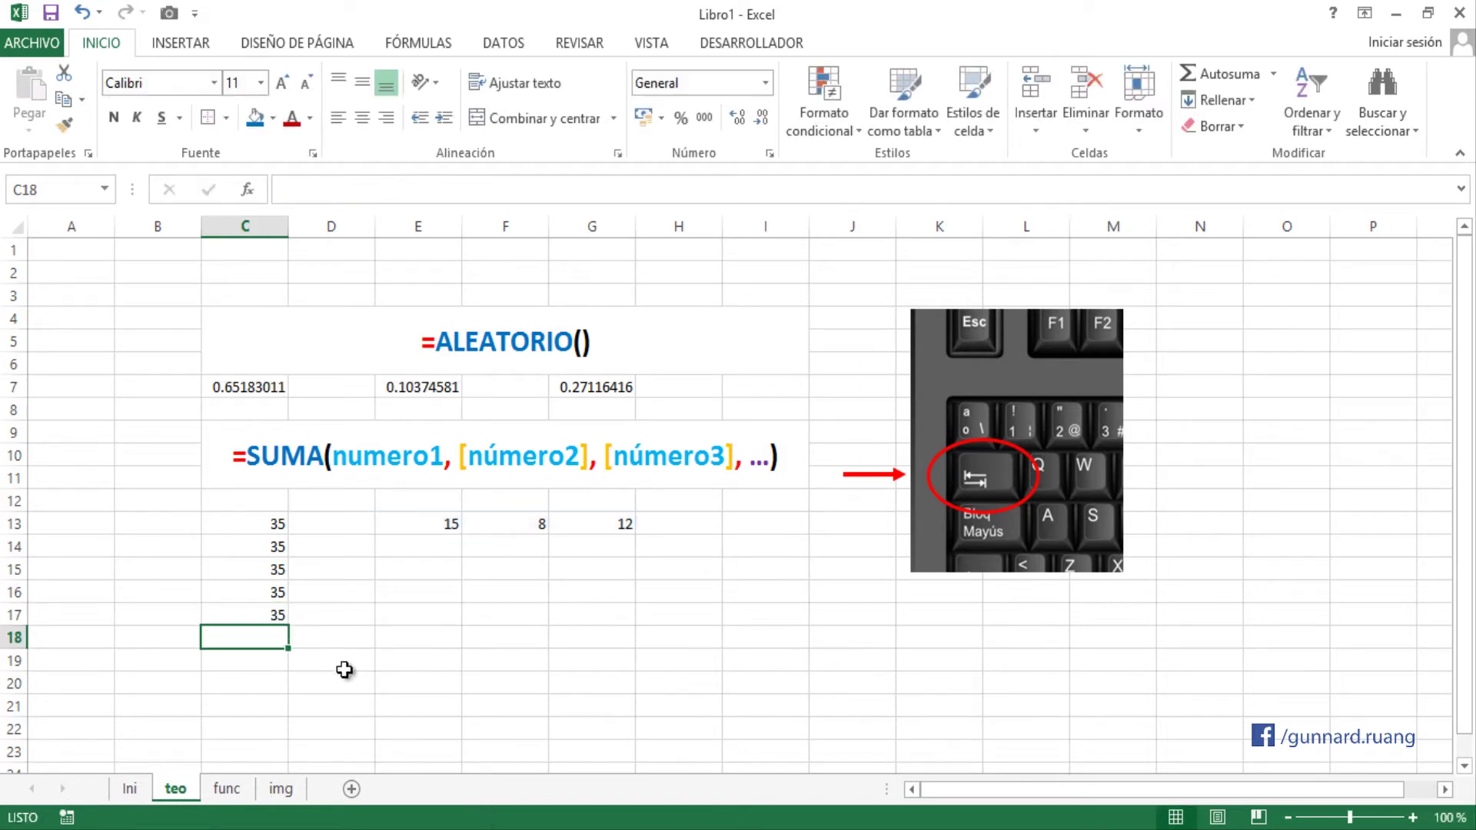
- Expand the range argument of the SUMA formula in C17 to E13:G20
{"action": "left_click", "coordinate": [268, 613]}
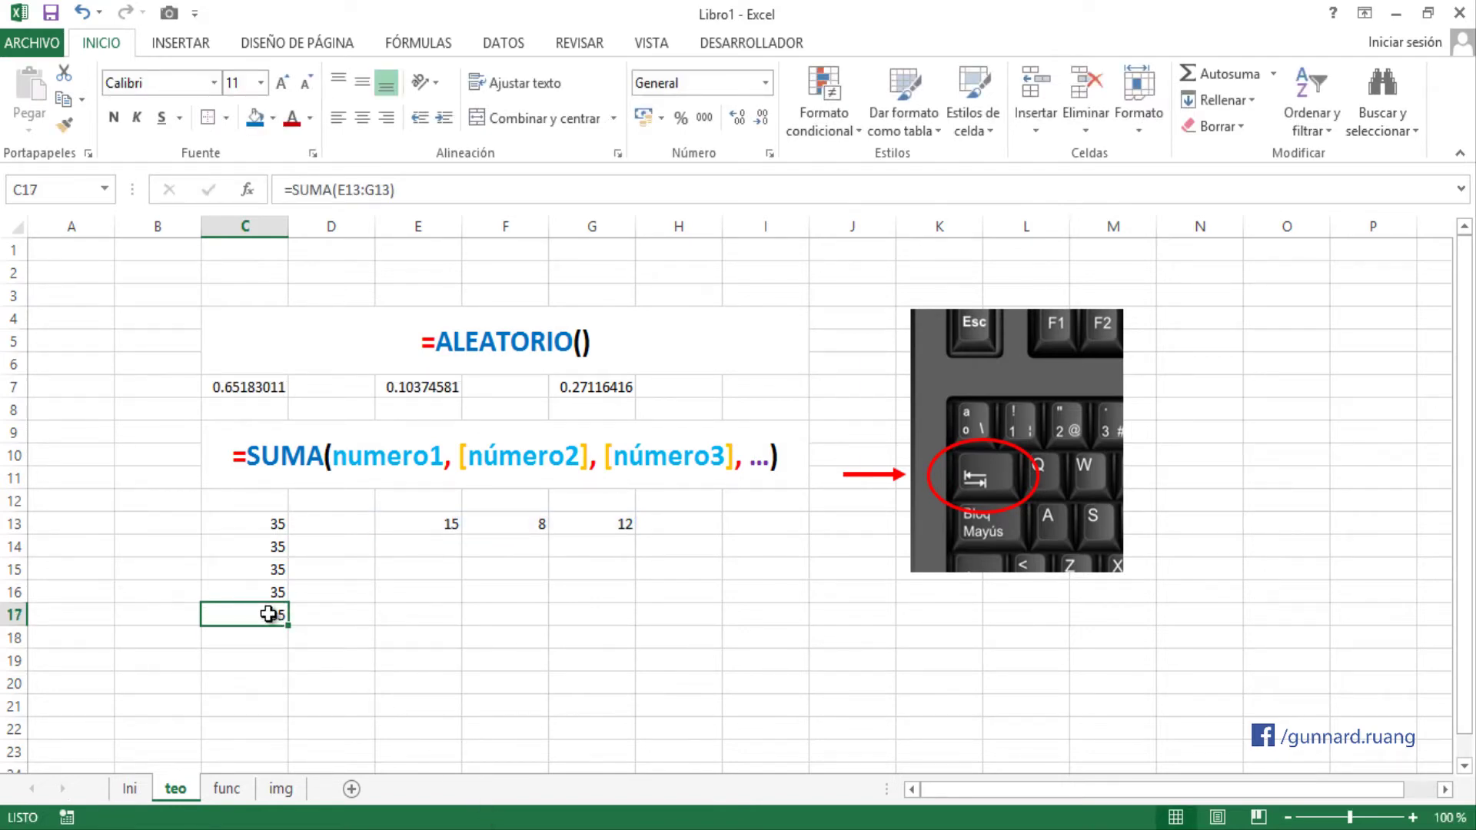
{"action": "double_click", "coordinate": [268, 612]}
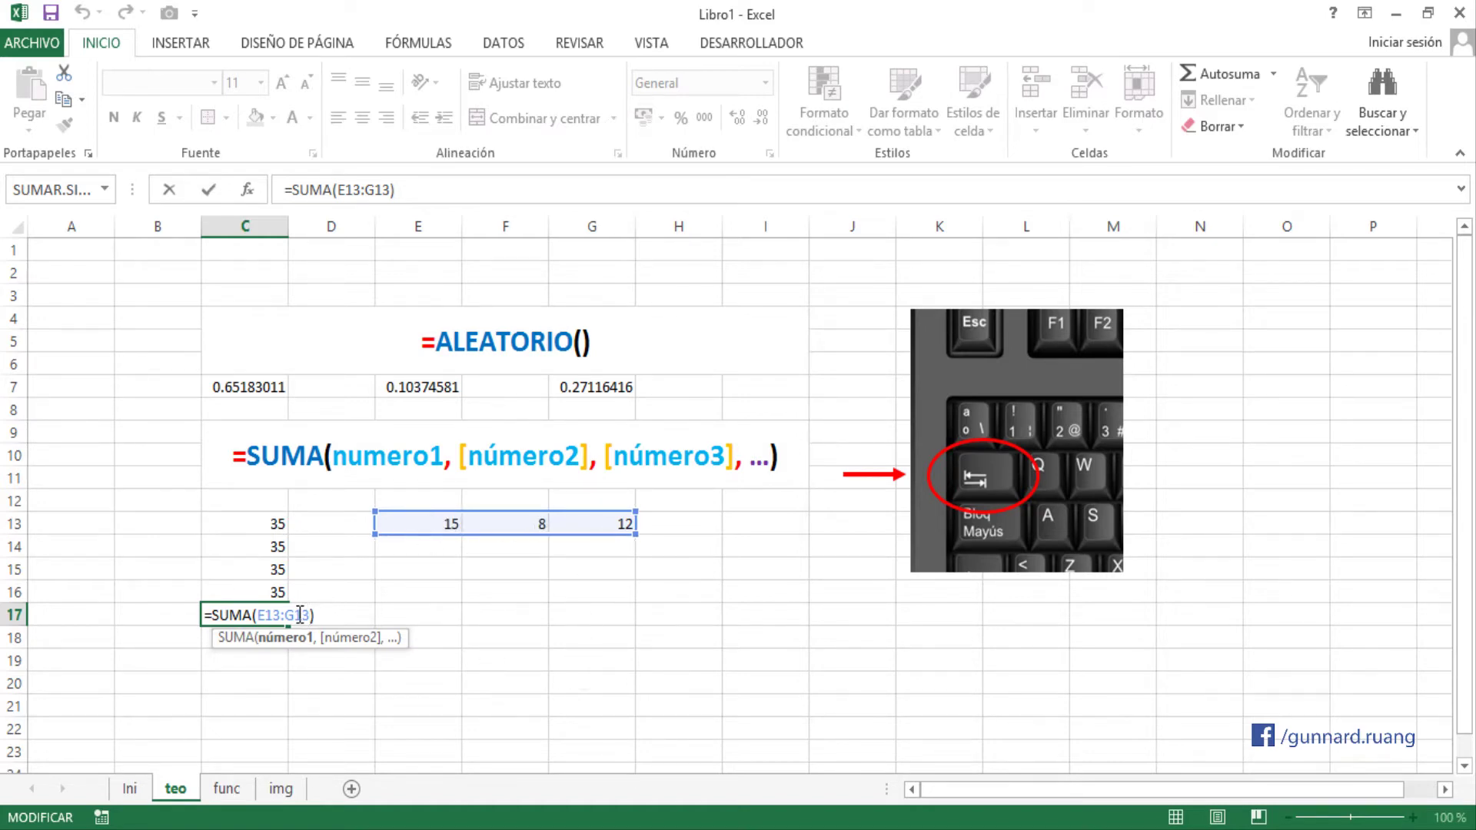
{"action": "left_click_drag", "start_coordinate": [635, 534], "coordinate": [635, 693]}
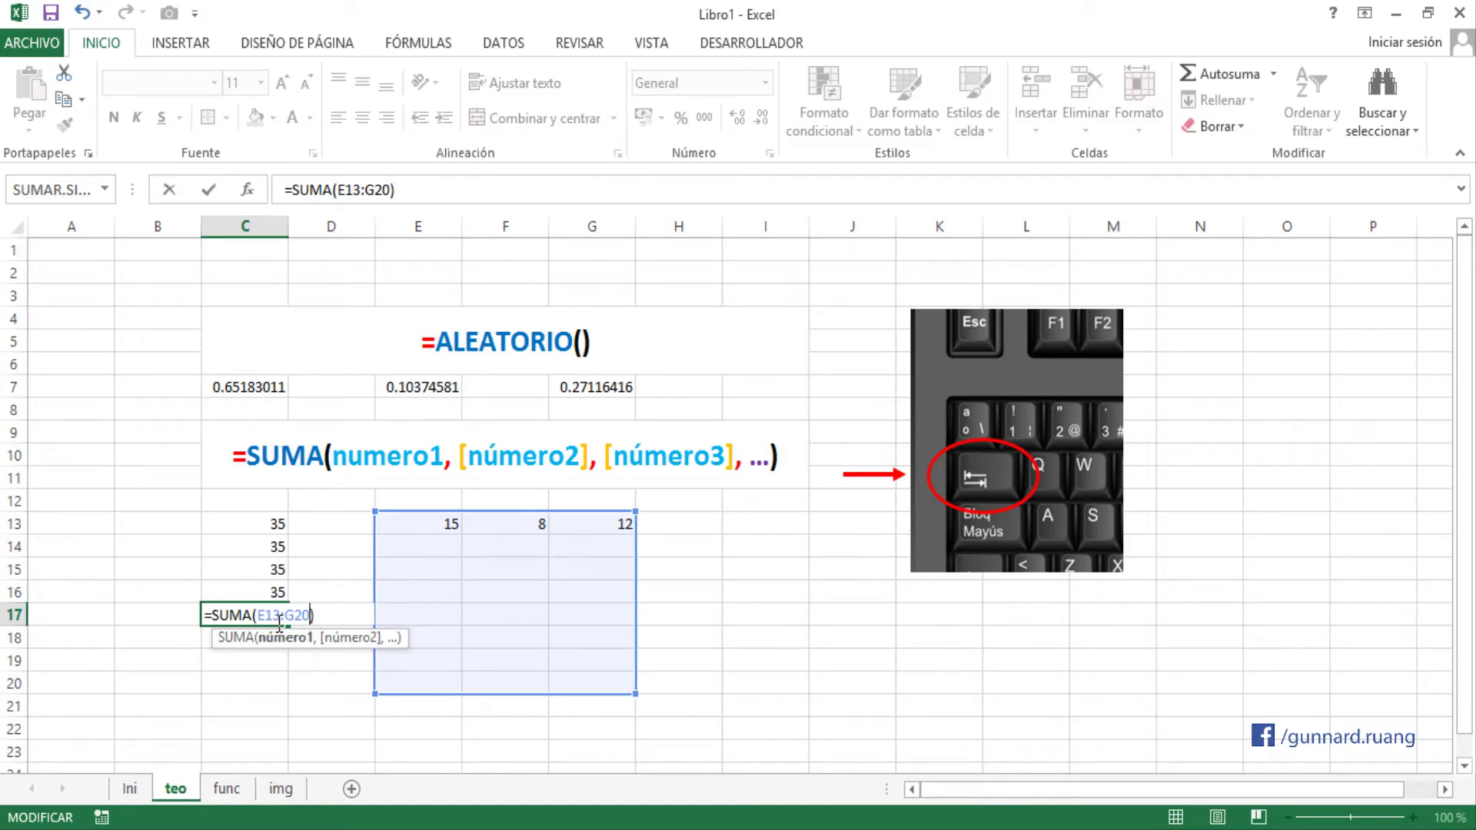
{"action": "left_click_drag", "start_coordinate": [261, 615], "coordinate": [308, 614]}
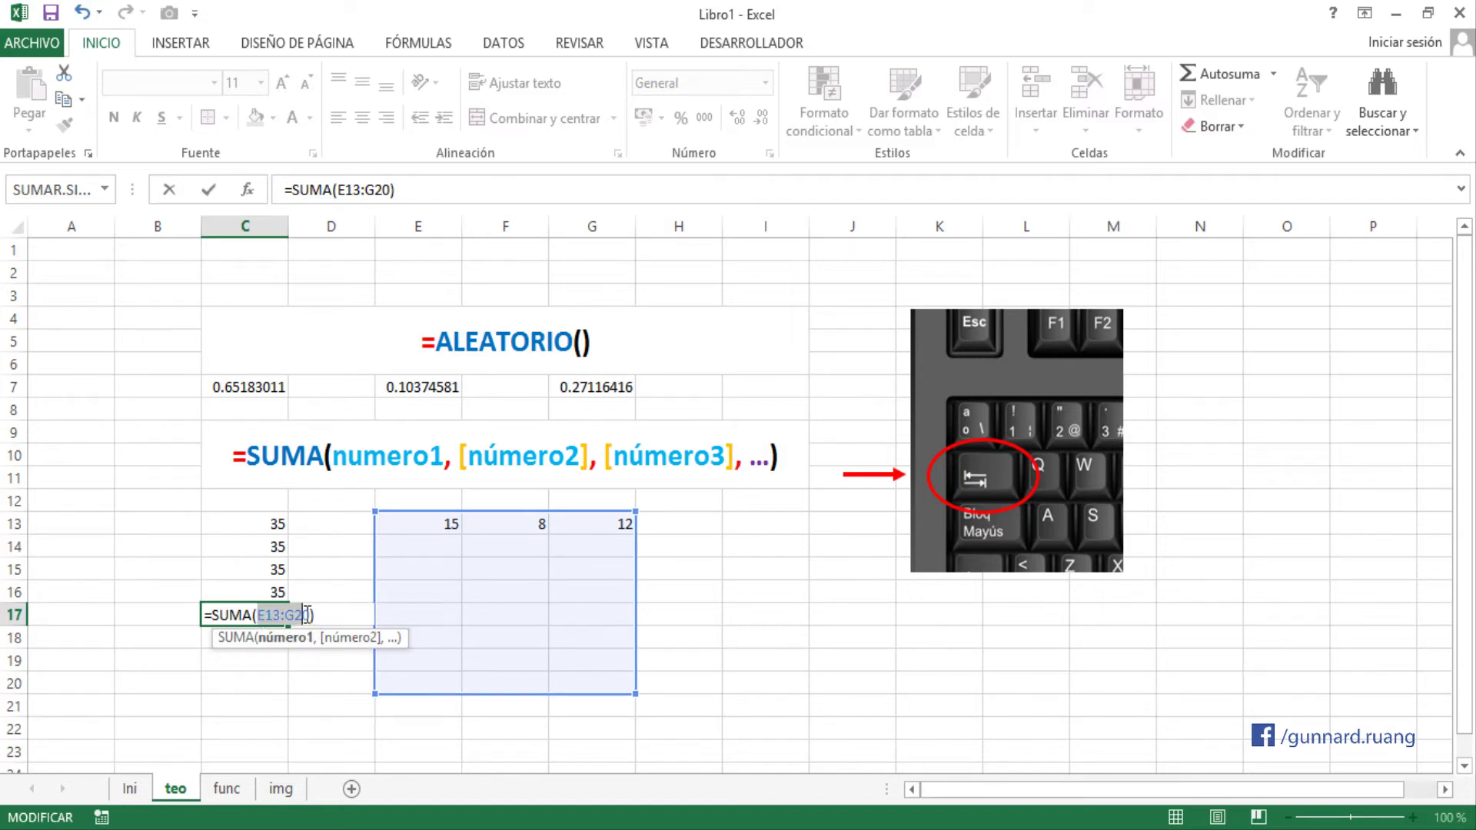
{"action": "left_click", "coordinate": [301, 615]}
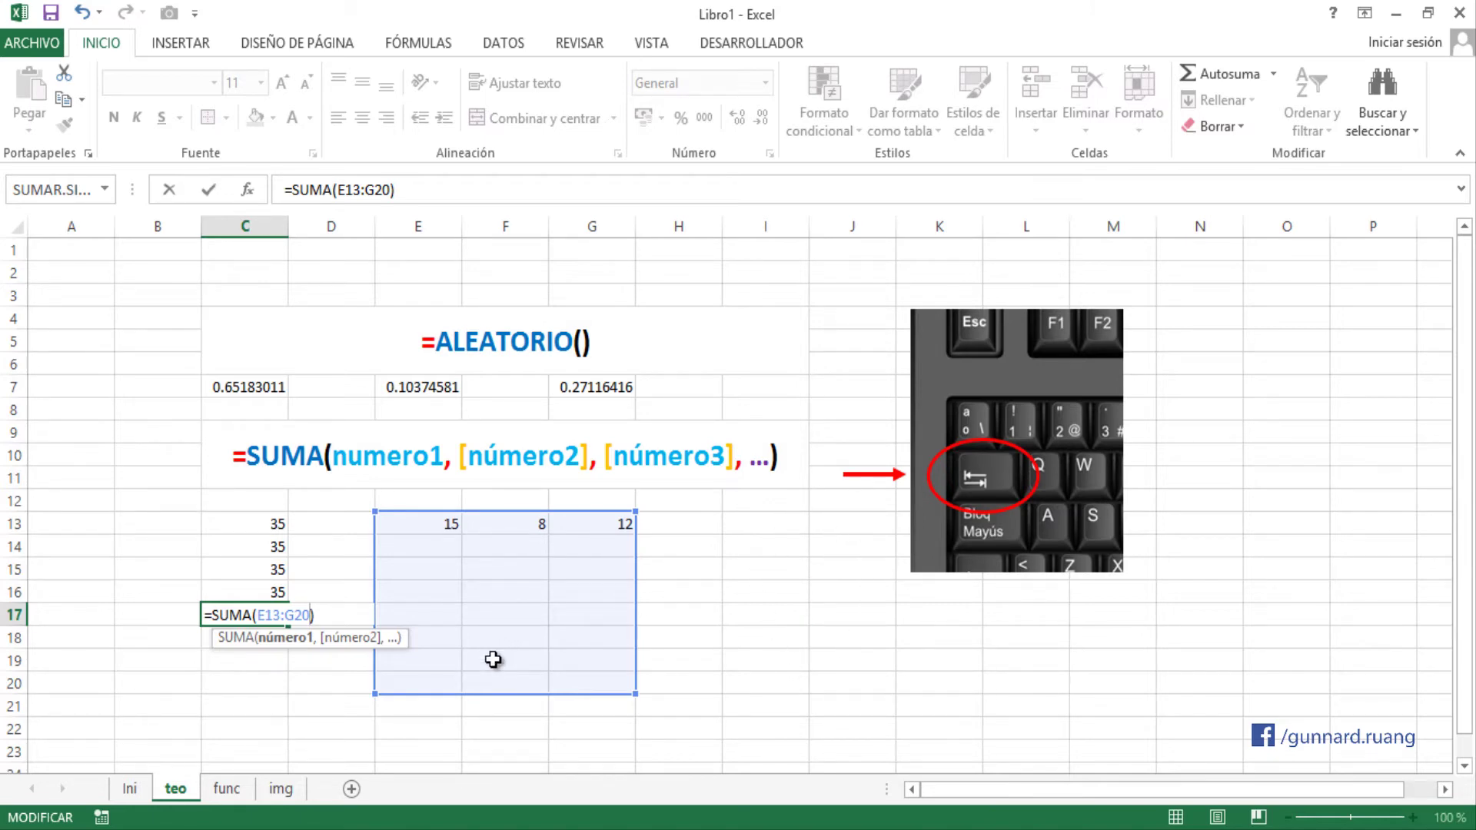
- Add the range I13:J20 as the second argument of the SUMA formula in C17
{"action": "type", "text": ","}
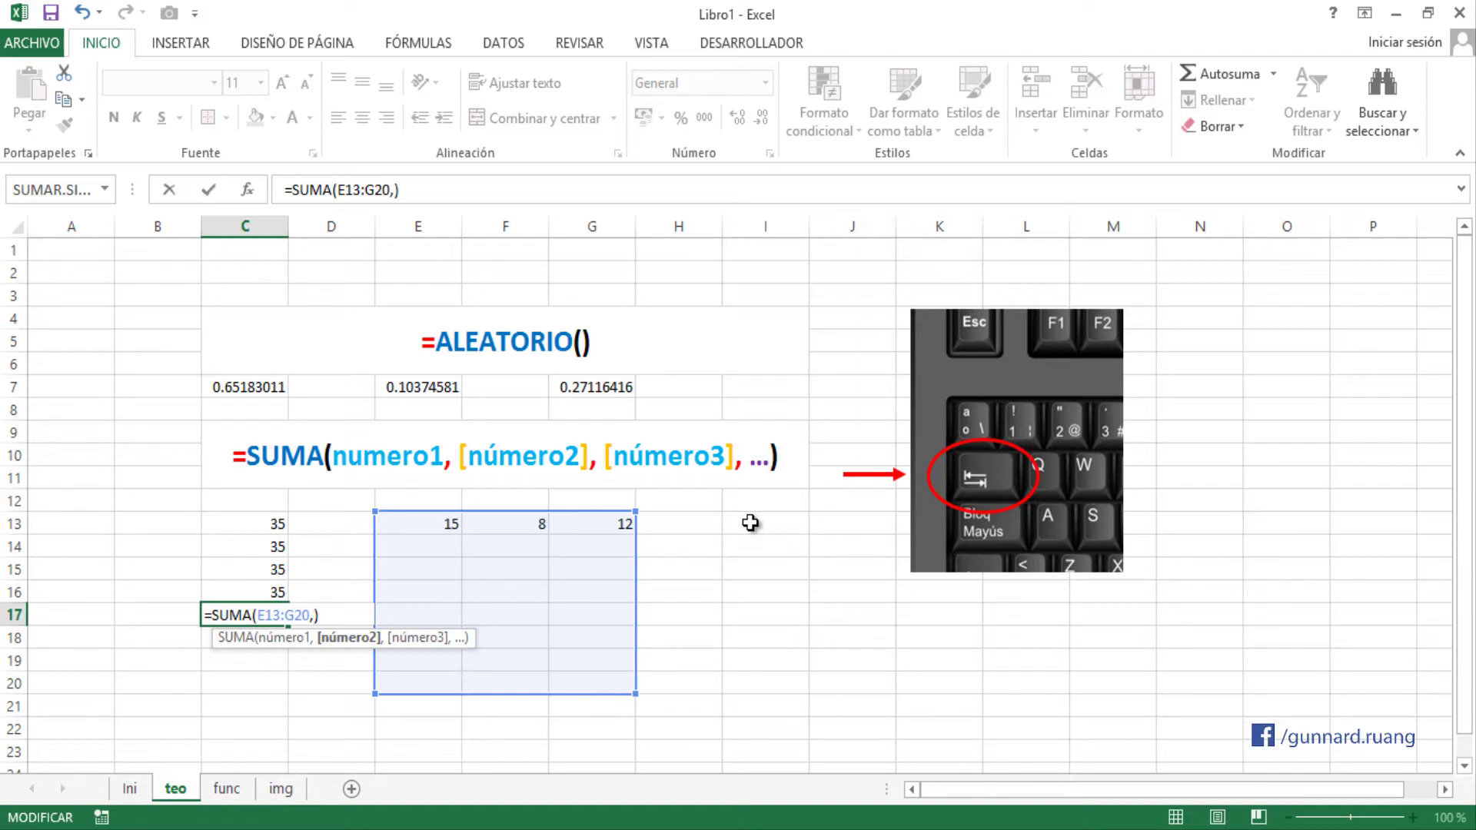
{"action": "type", "text": "J13"}
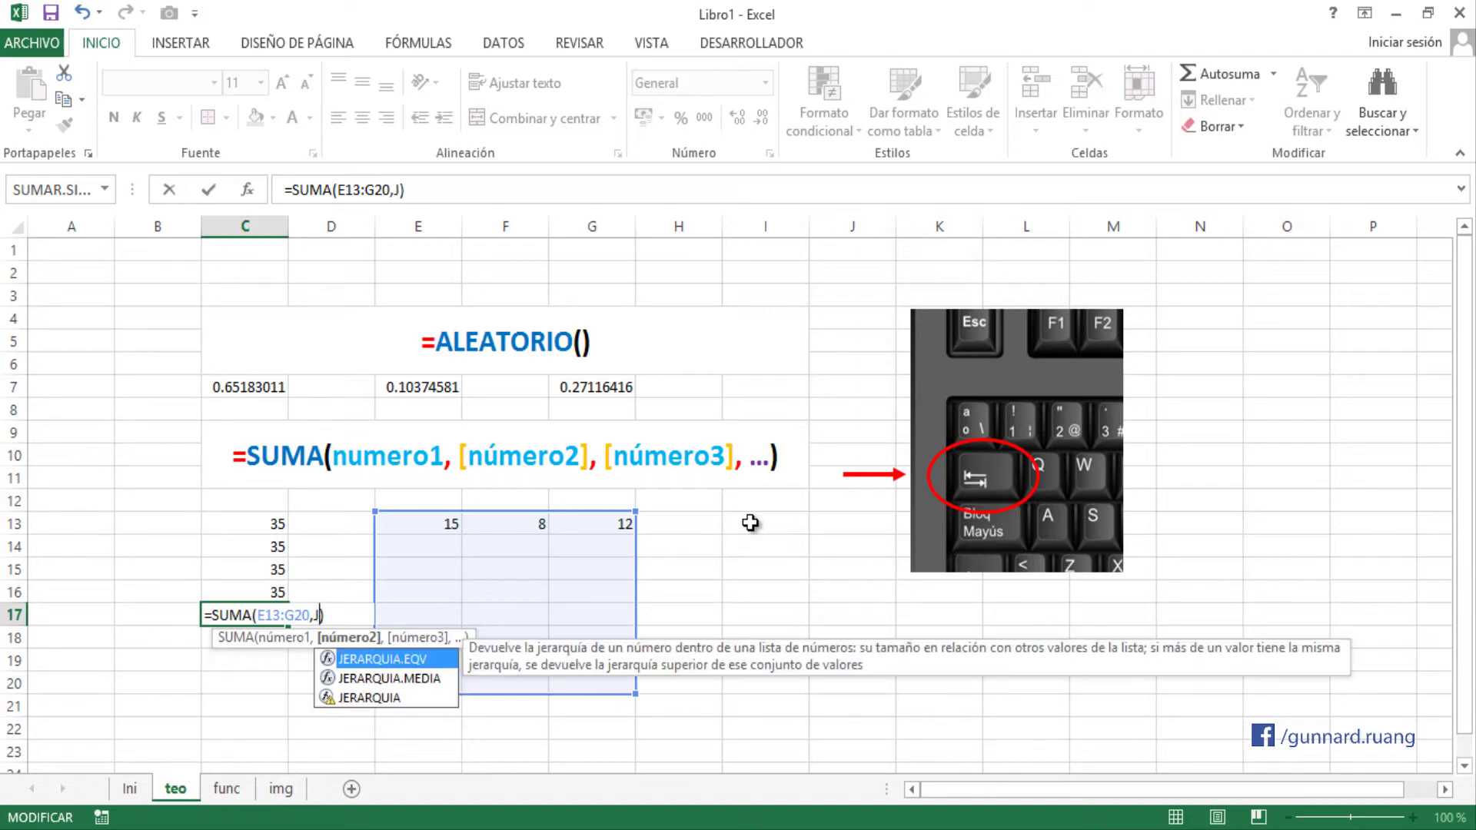
{"action": "type", "text": ":"}
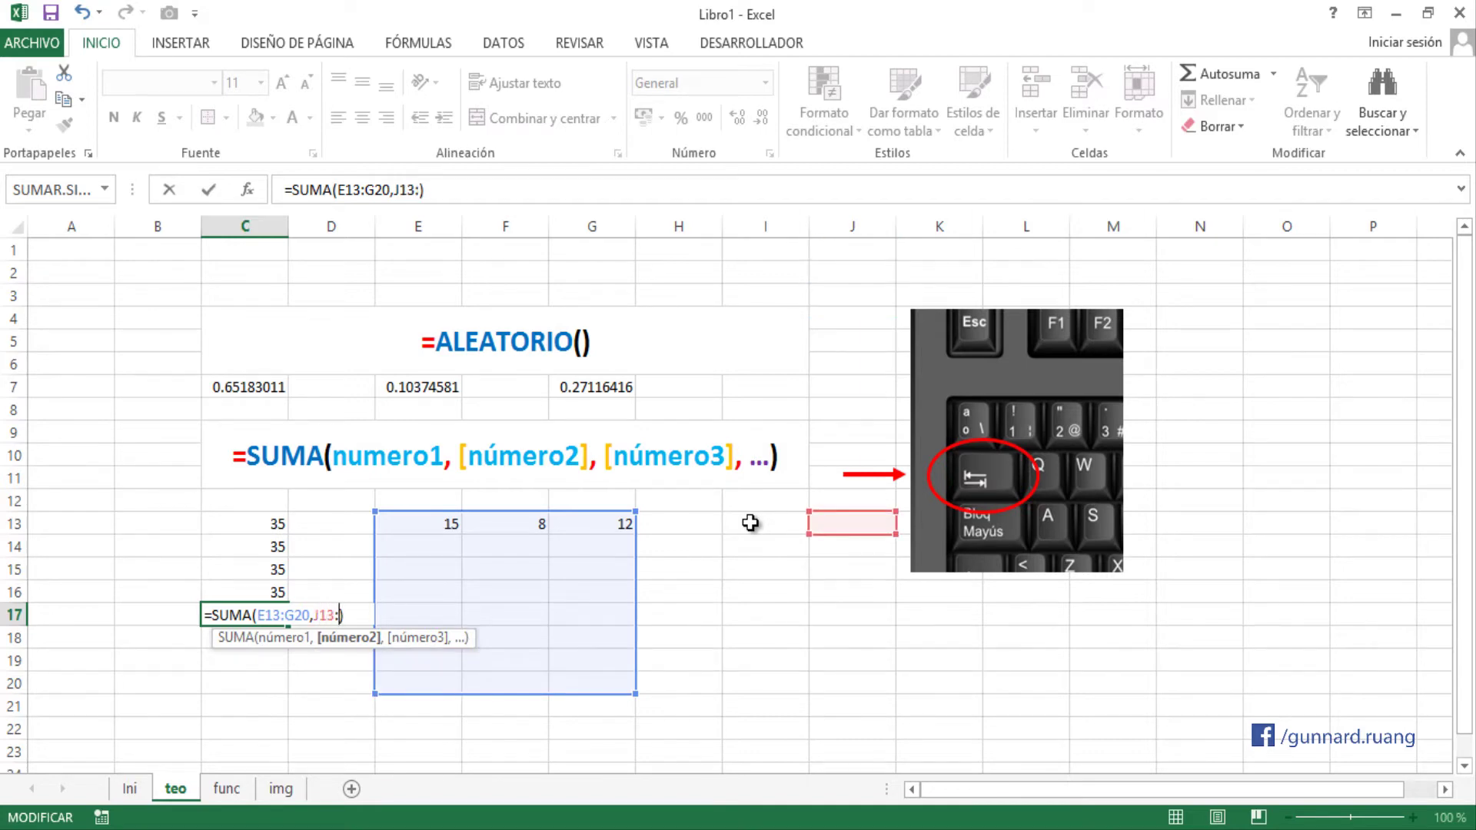
{"action": "key", "text": "BackSpace"}
{"action": "key", "text": "BackSpace"}
{"action": "key", "text": "BackSpace"}
{"action": "key", "text": "BackSpace"}
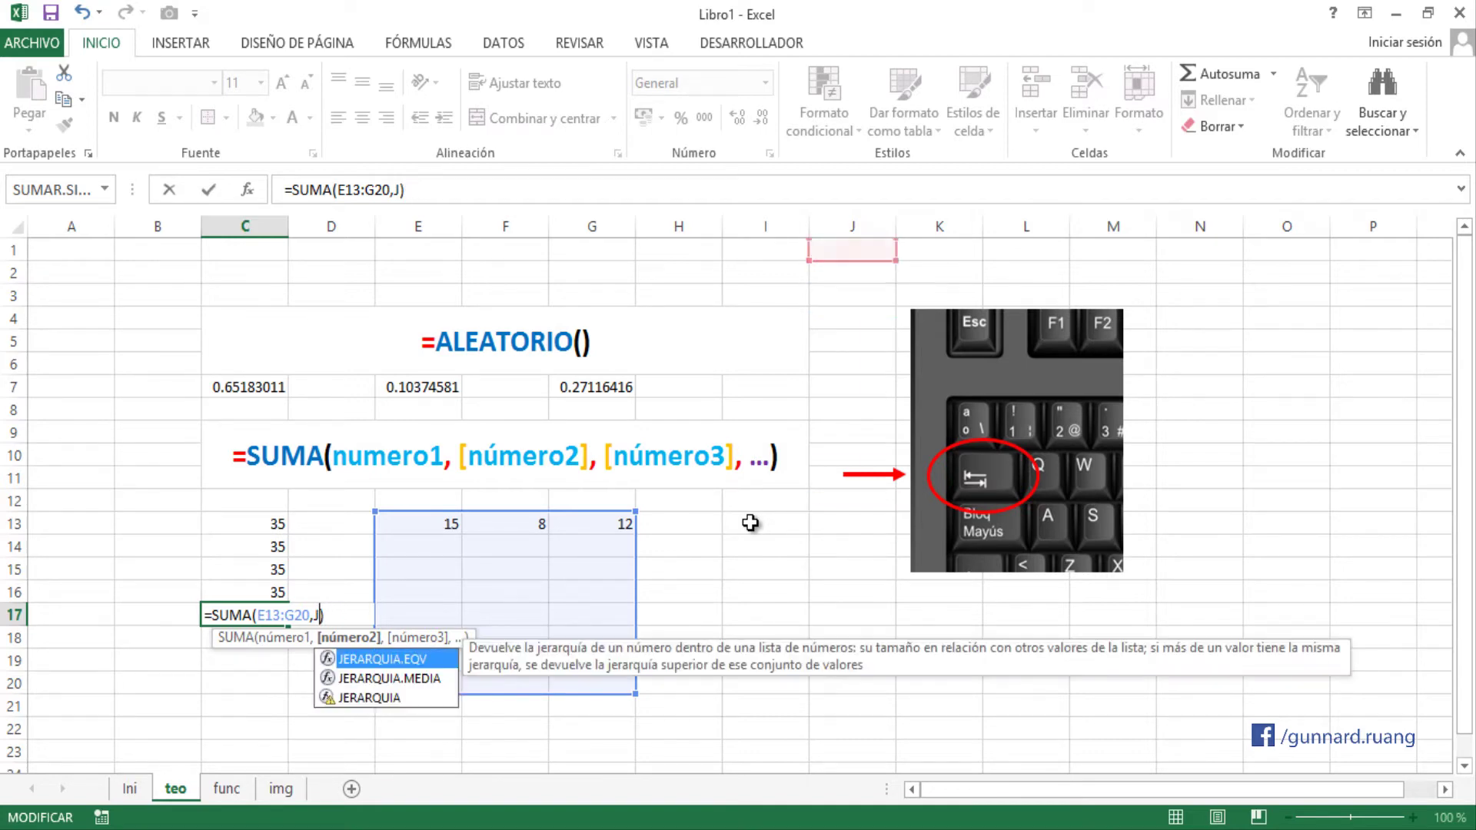
{"action": "type", "text": "I"}
{"action": "type", "text": "13"}
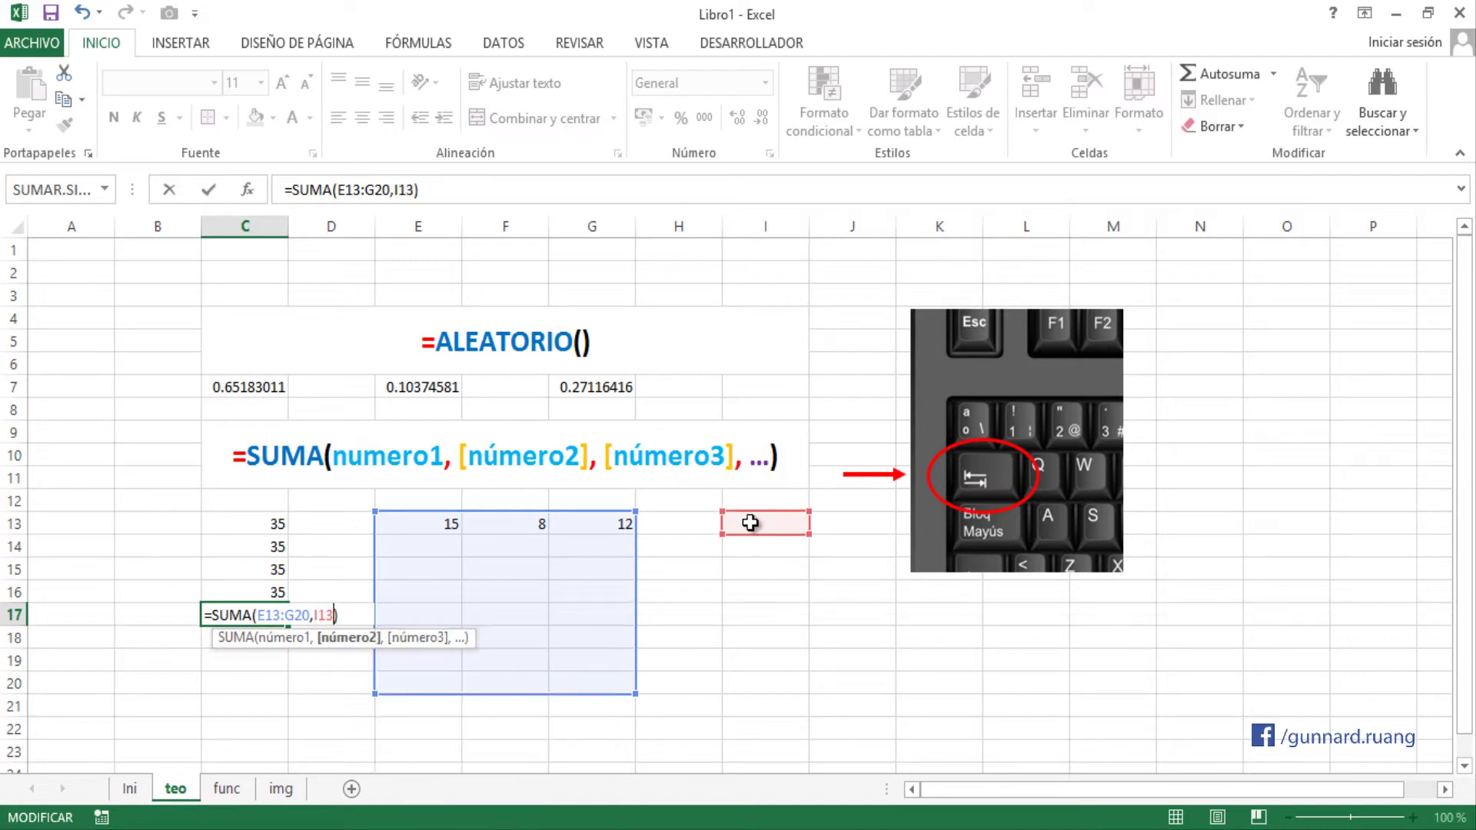
{"action": "type", "text": ":j20"}
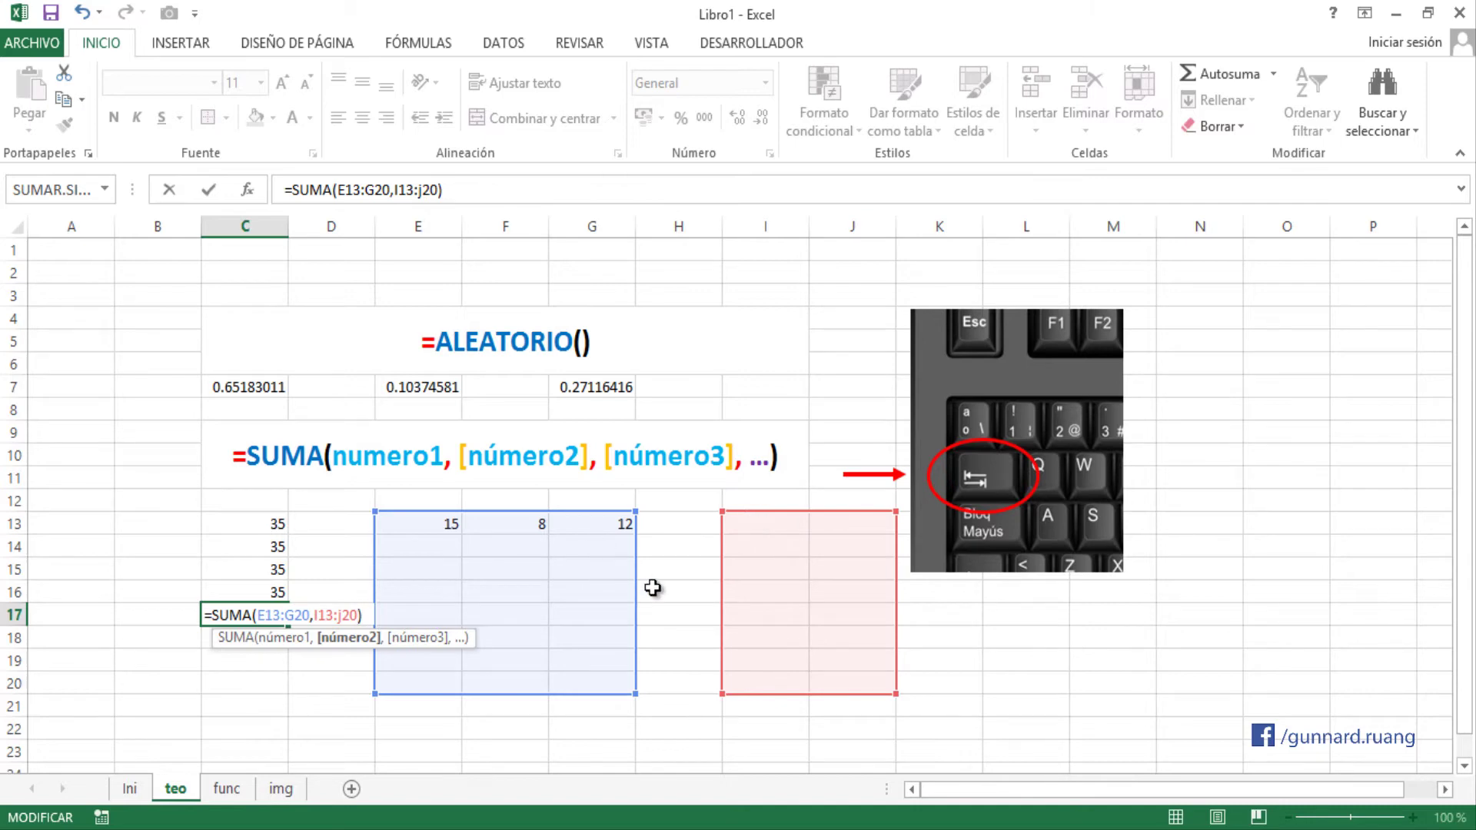
- Compare the two range arguments in the C17 formula with the SUMA syntax hint
{"action": "left_click", "coordinate": [278, 615]}
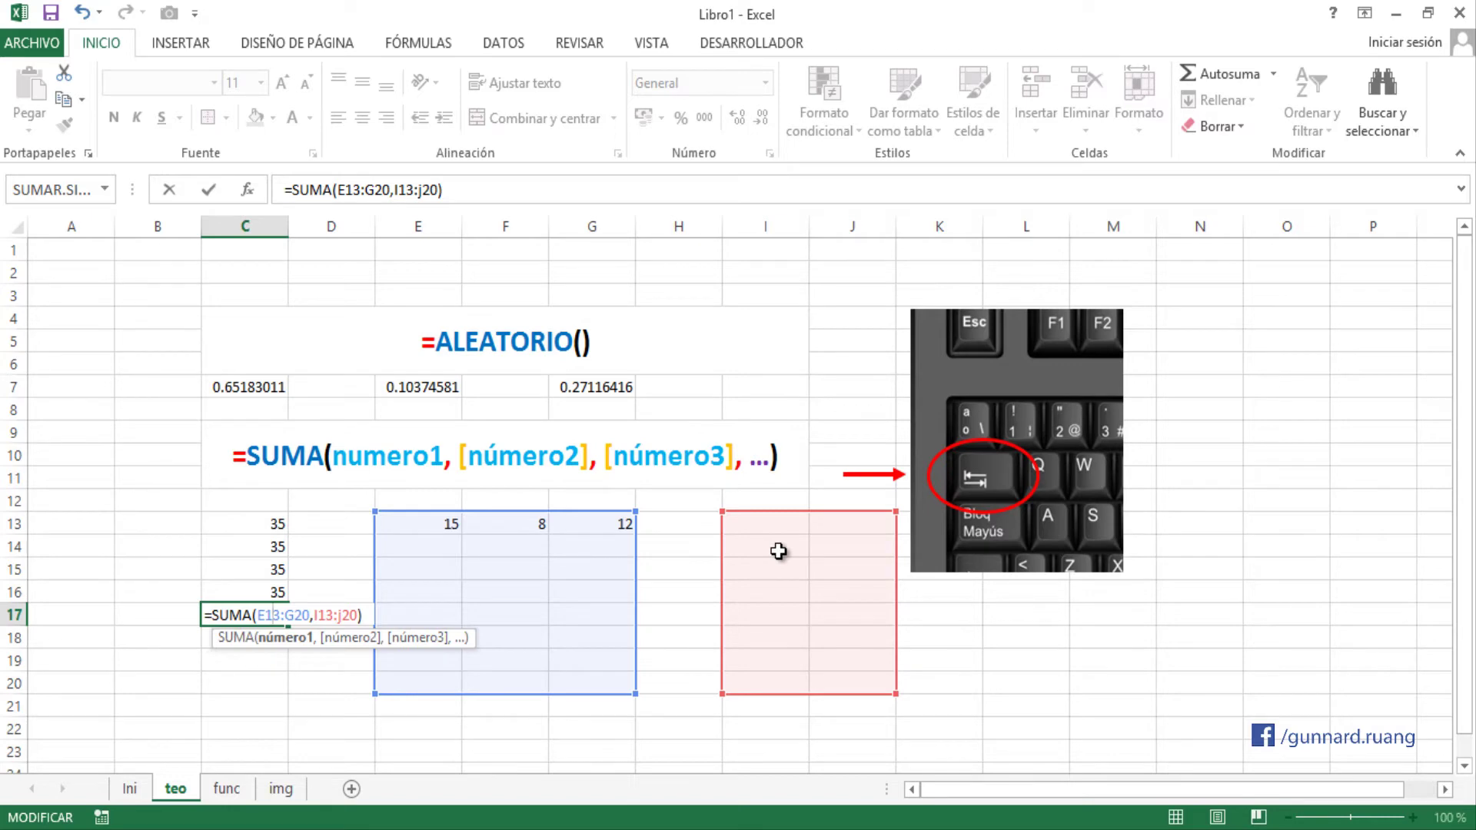
{"action": "left_click", "coordinate": [294, 616]}
{"action": "left_click", "coordinate": [343, 614]}
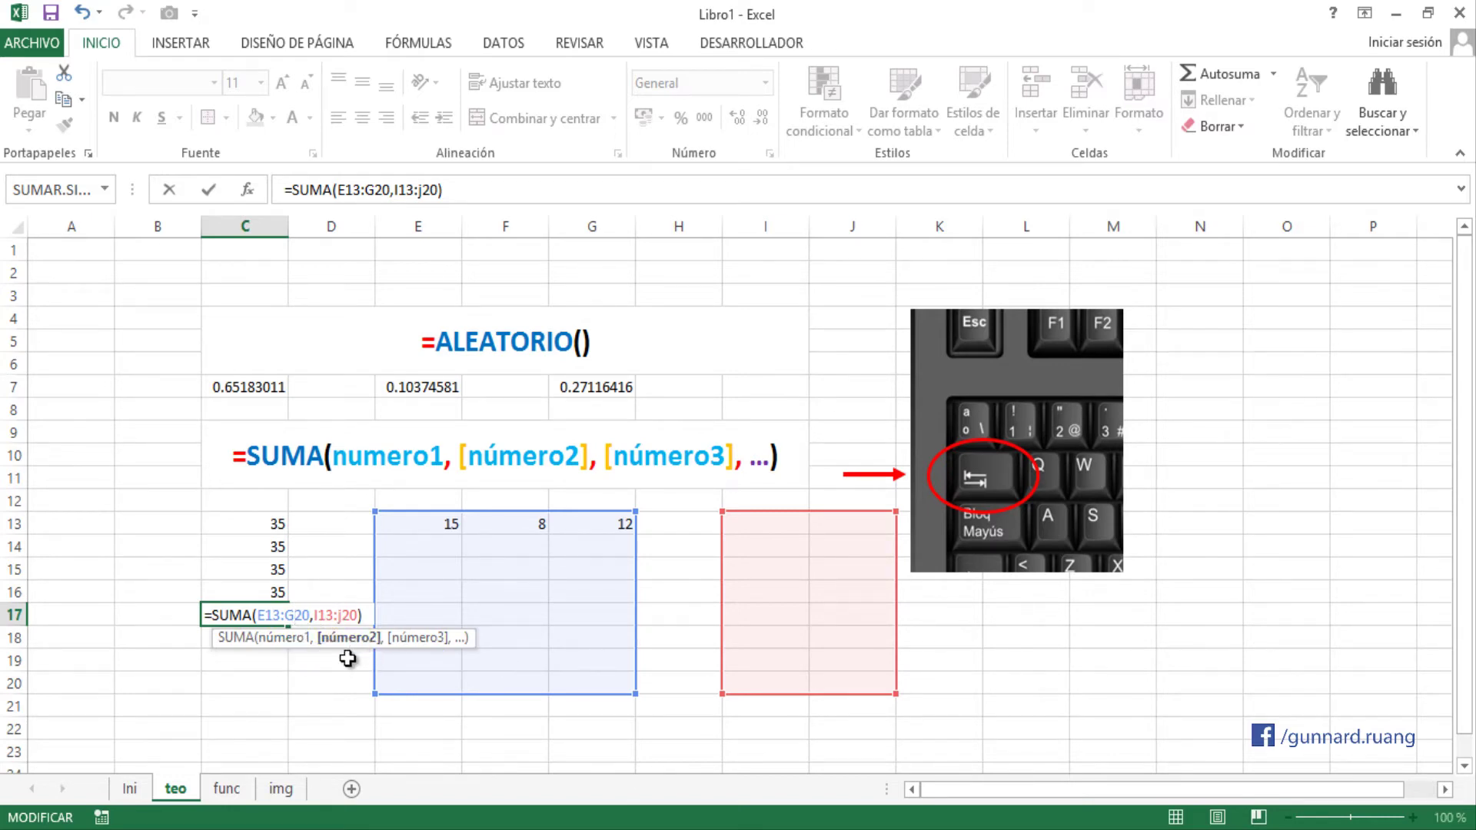
{"action": "left_click", "coordinate": [364, 615]}
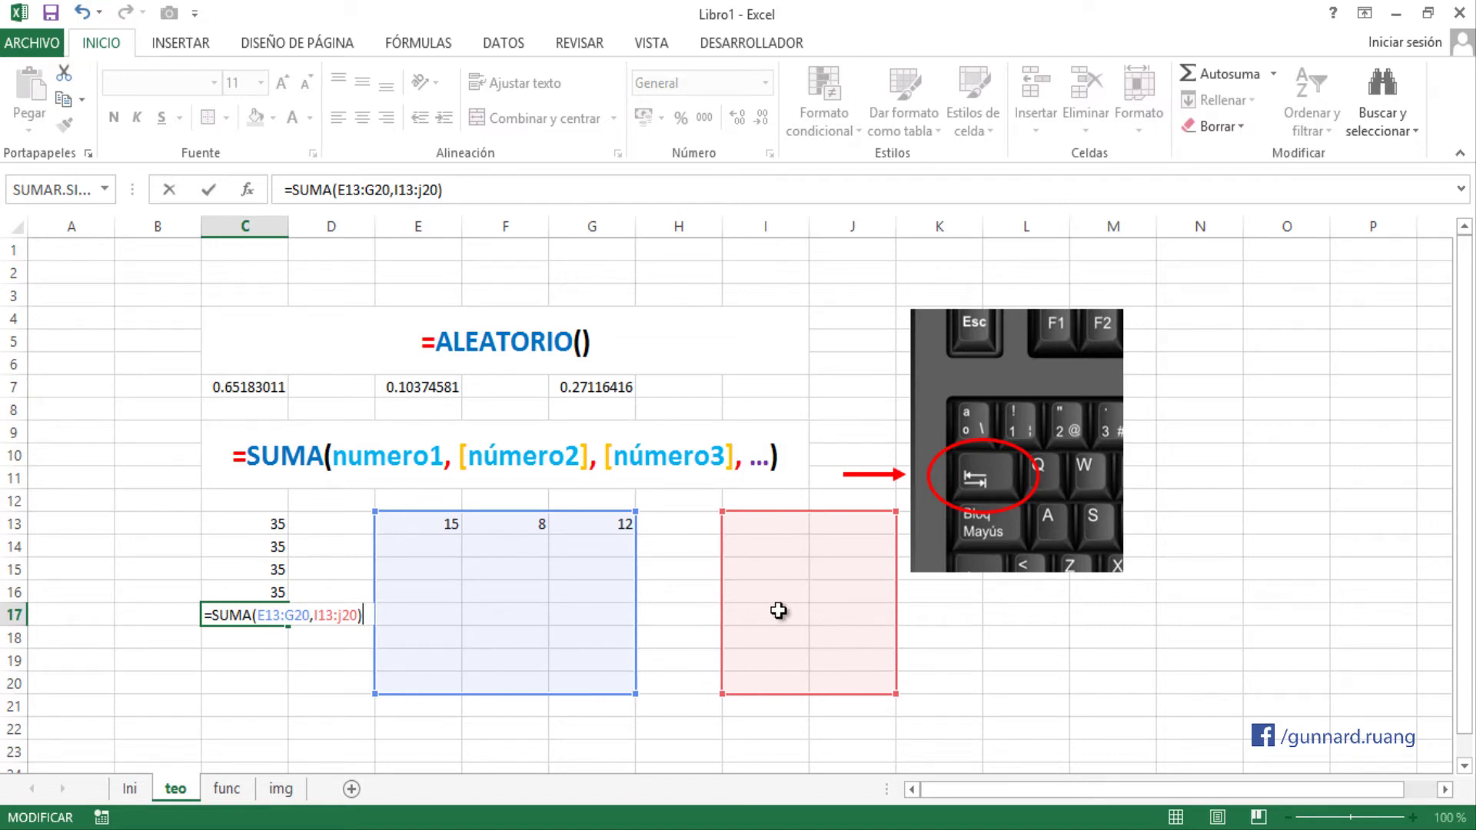
- Confirm the two-range SUMA formula in C17, and enter 12 in E14 and 15 in E15
{"action": "left_click", "coordinate": [341, 615]}
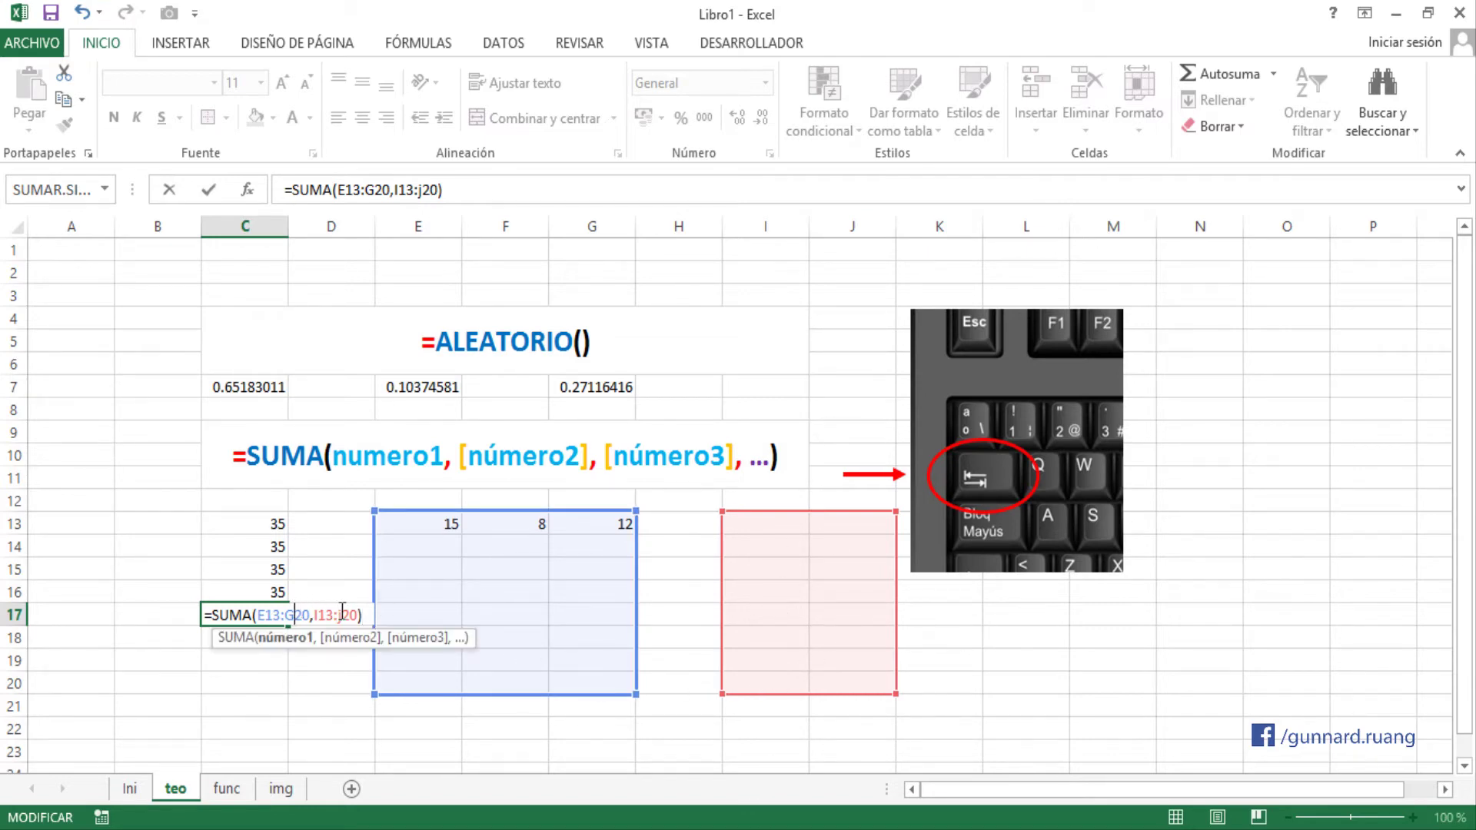
{"action": "key", "text": "Return"}
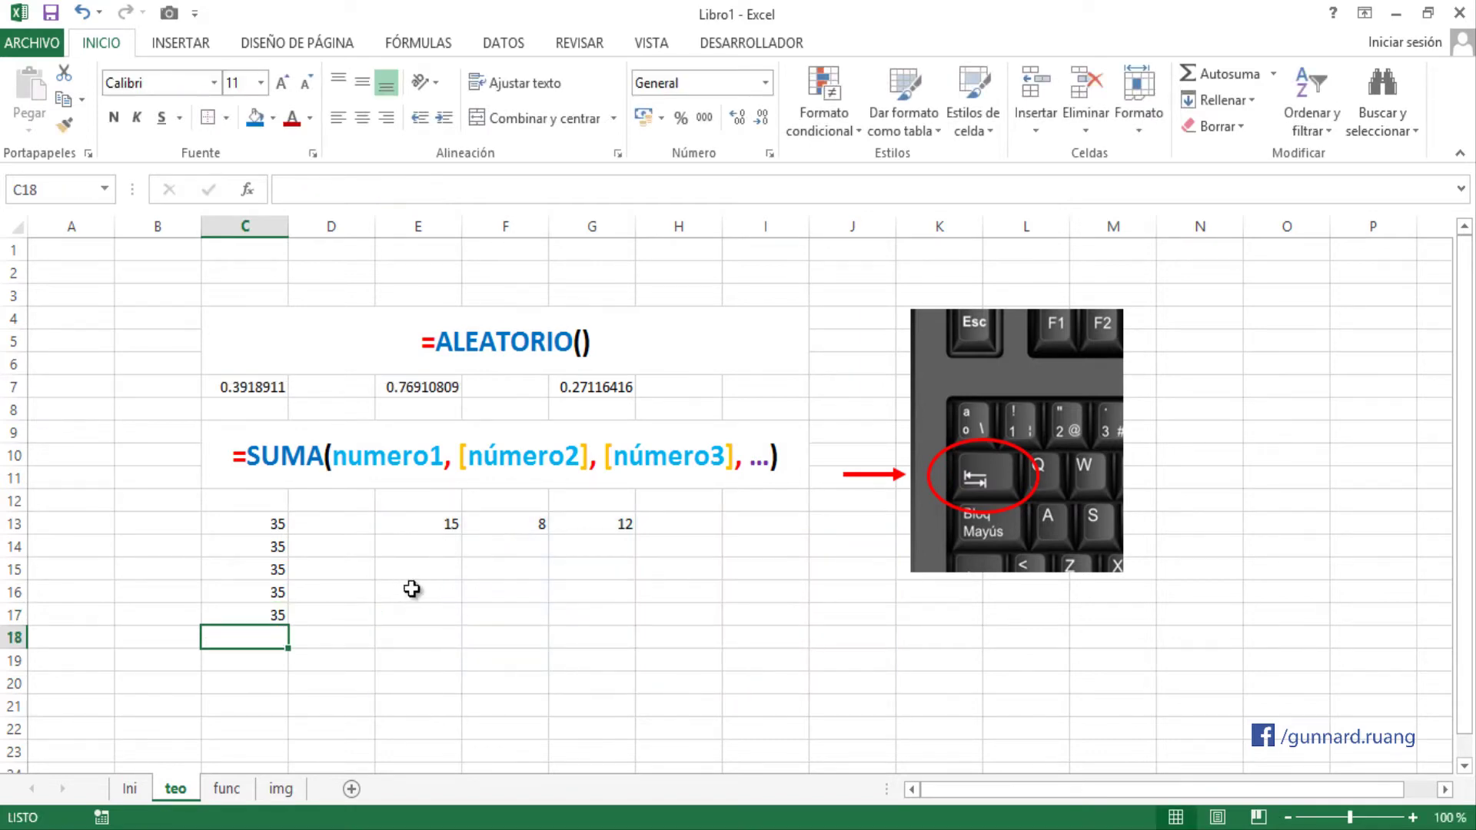
{"action": "left_click", "coordinate": [456, 552]}
{"action": "type", "text": "12"}
{"action": "key", "text": "Return"}
{"action": "type", "text": "15"}
{"action": "key", "text": "Return"}
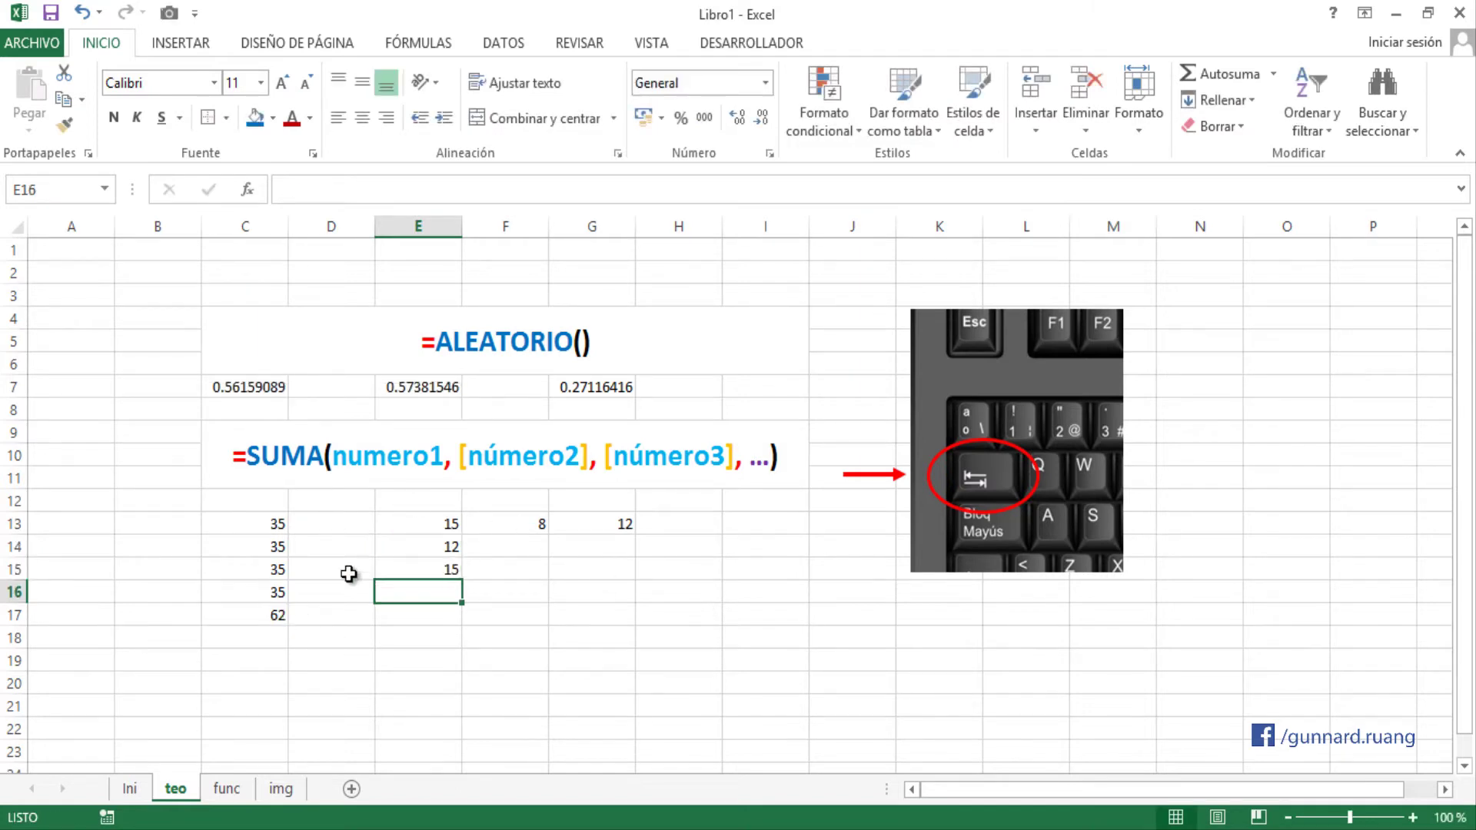
- Review the two ranges referenced by the SUMA formula in C17
{"action": "double_click", "coordinate": [260, 608]}
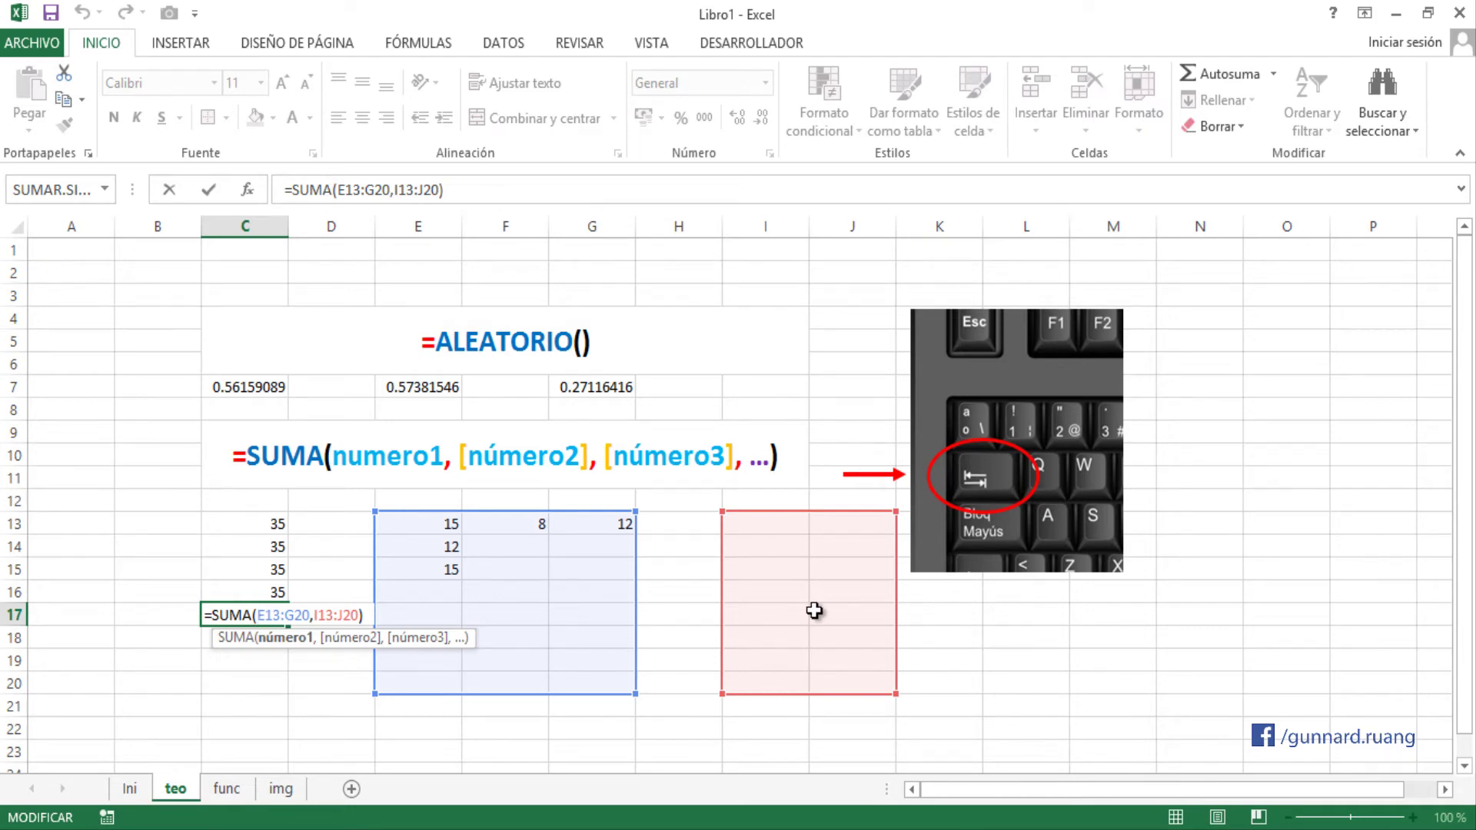
{"action": "key", "text": "Return"}
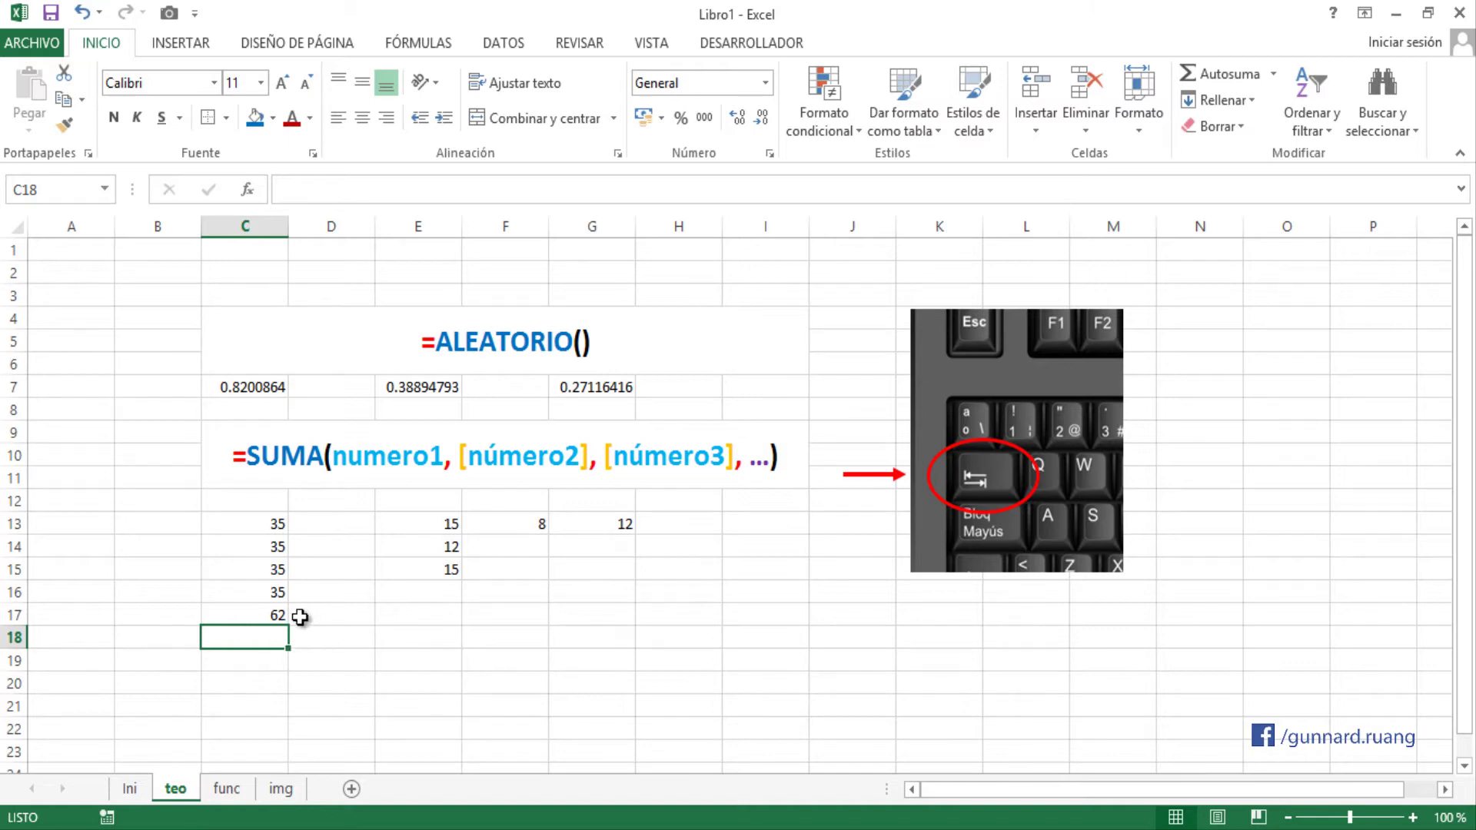
{"action": "left_click", "coordinate": [274, 616]}
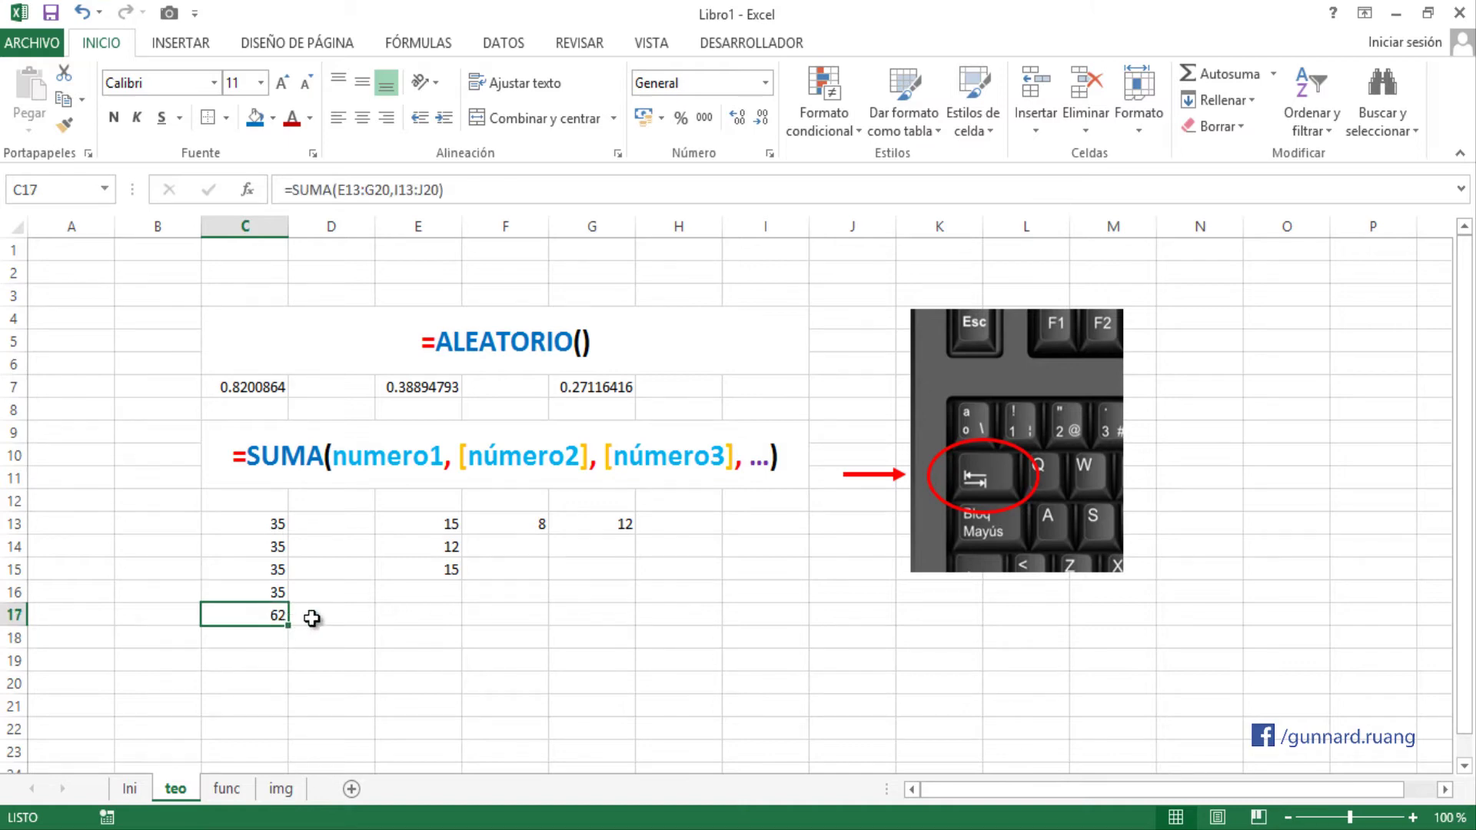
- Turn the formulas in C13 and C14 into visible text by putting an apostrophe before each equals sign
{"action": "left_click", "coordinate": [249, 523]}
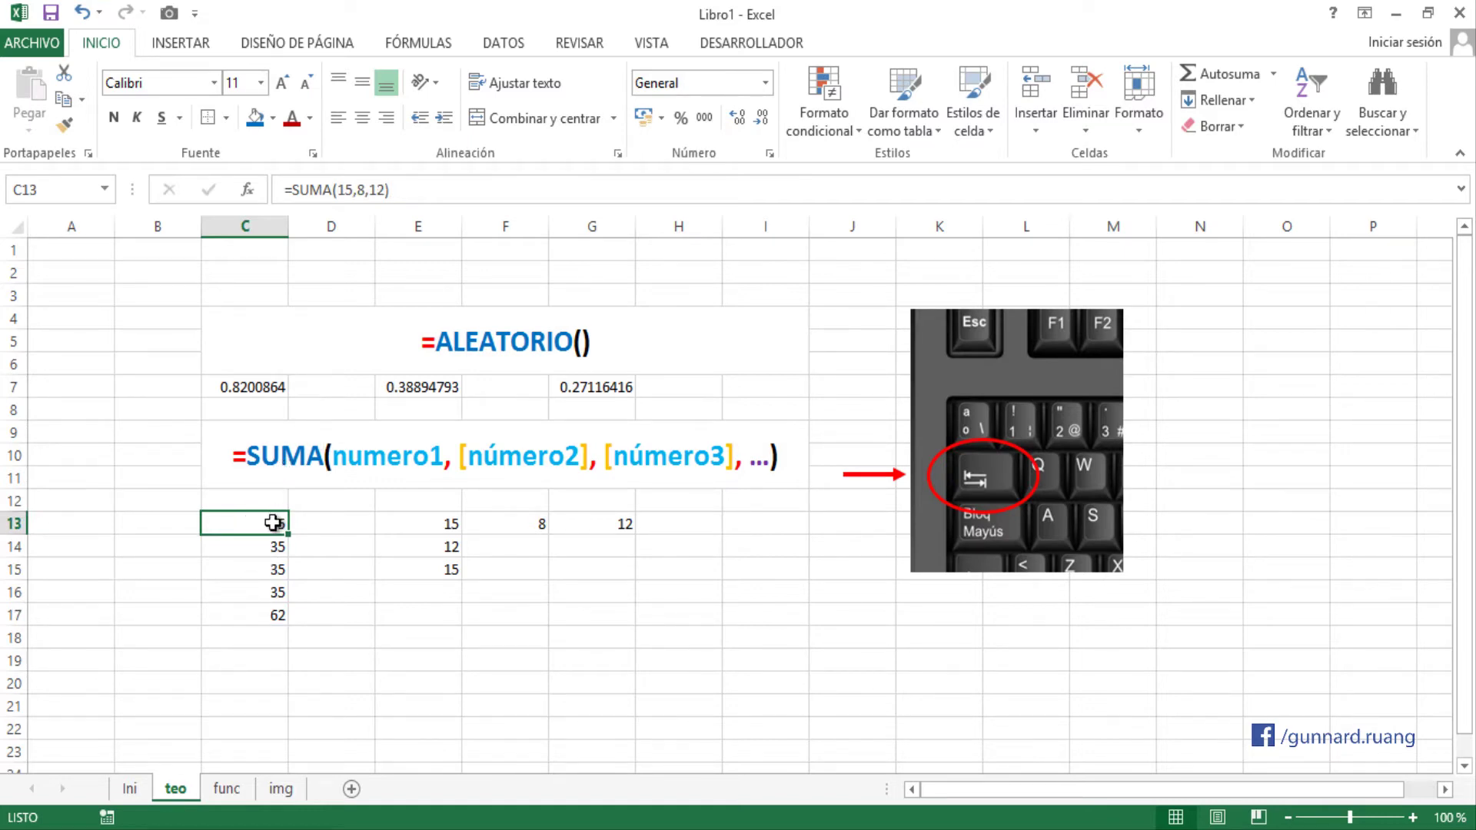
{"action": "double_click", "coordinate": [273, 523]}
{"action": "key", "text": "End"}
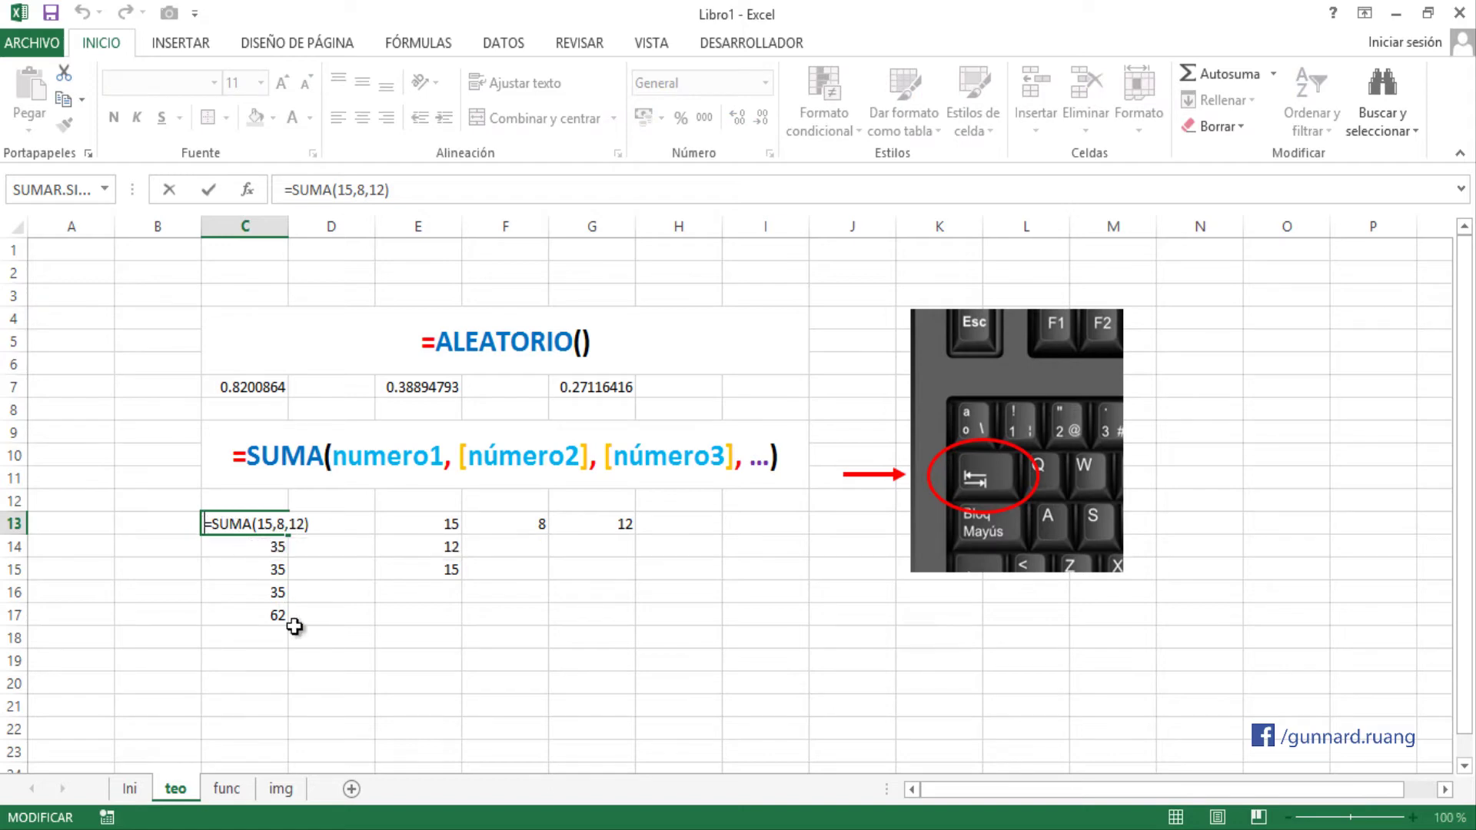
{"action": "type", "text": "'"}
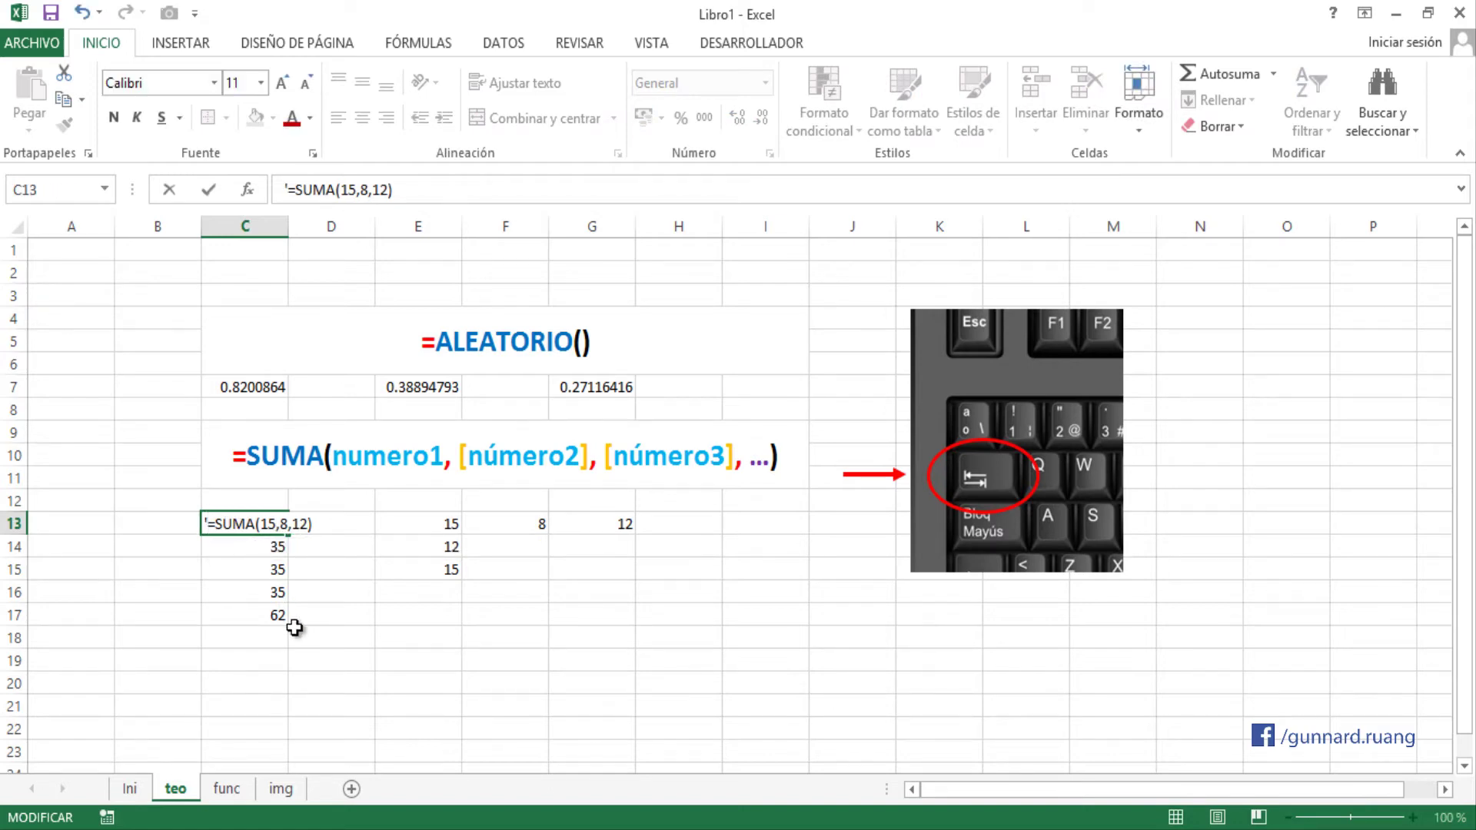
{"action": "key", "text": "Return"}
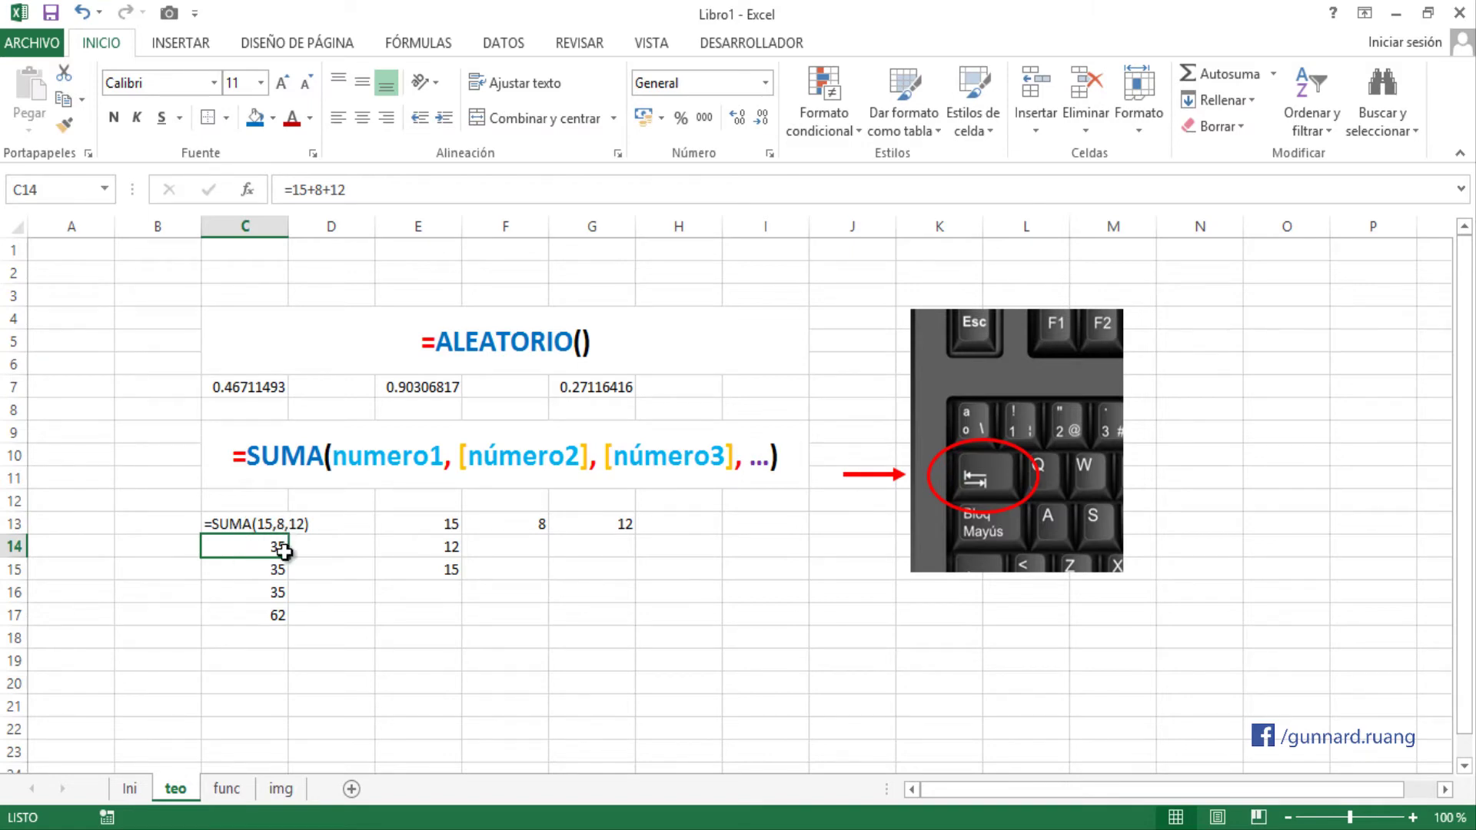
{"action": "double_click", "coordinate": [246, 547]}
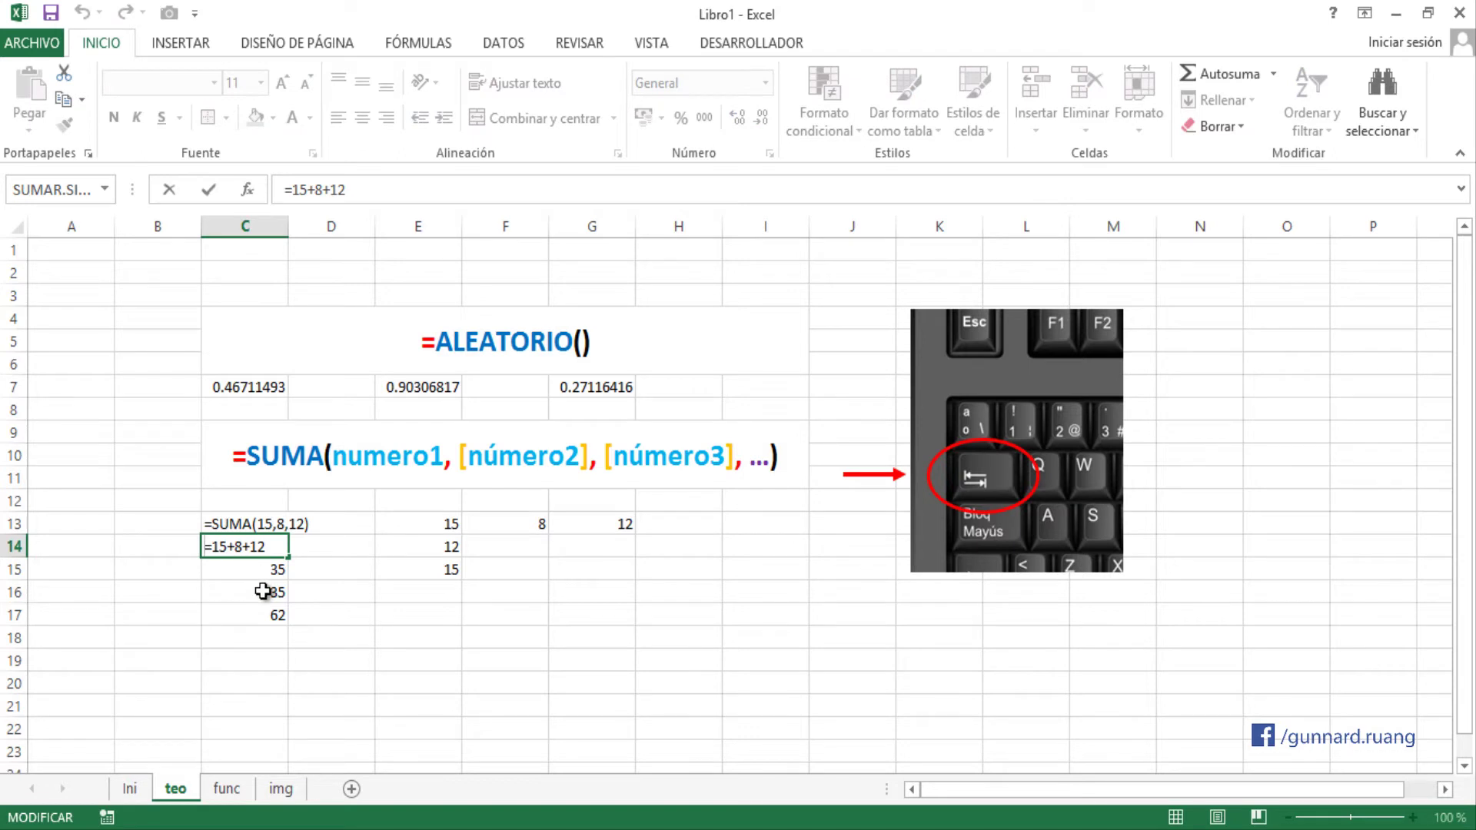
{"action": "key", "text": "Return"}
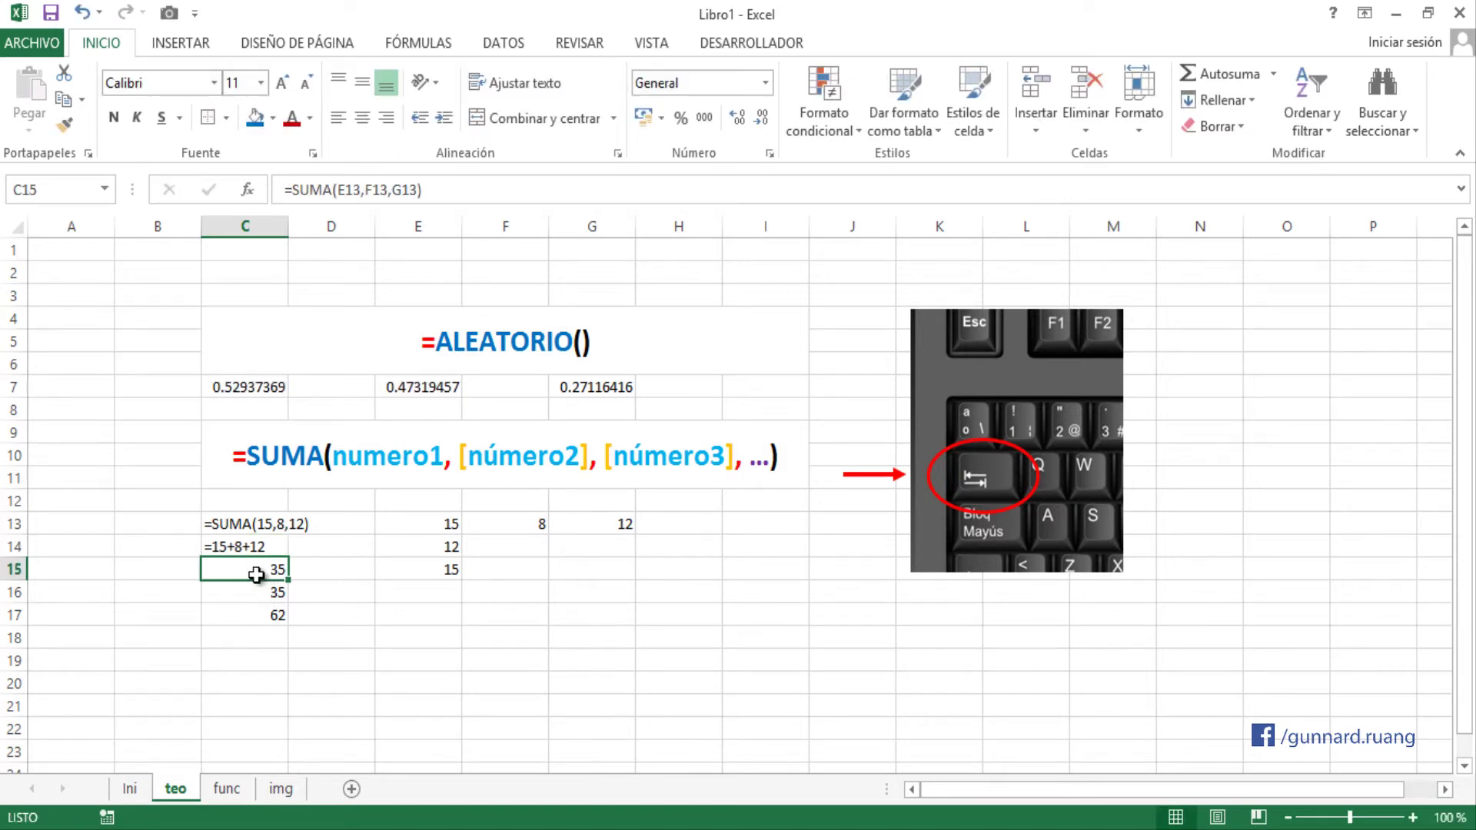
- Turn the formulas in C15, C16 and C17 into visible text with a leading apostrophe
{"action": "double_click", "coordinate": [246, 569]}
{"action": "left_click", "coordinate": [206, 570]}
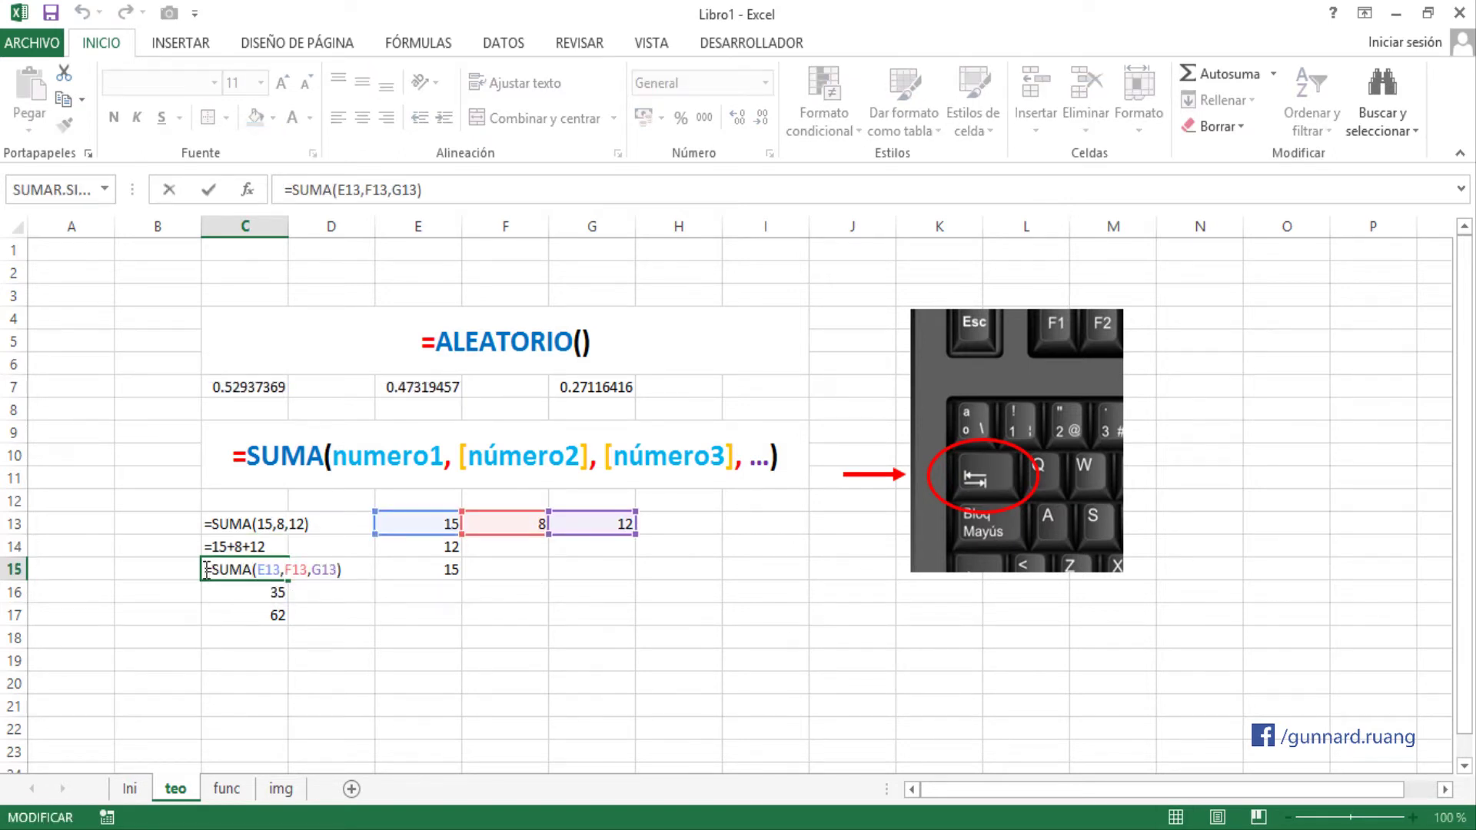
{"action": "key", "text": "ctrl+Return"}
{"action": "left_click", "coordinate": [224, 593]}
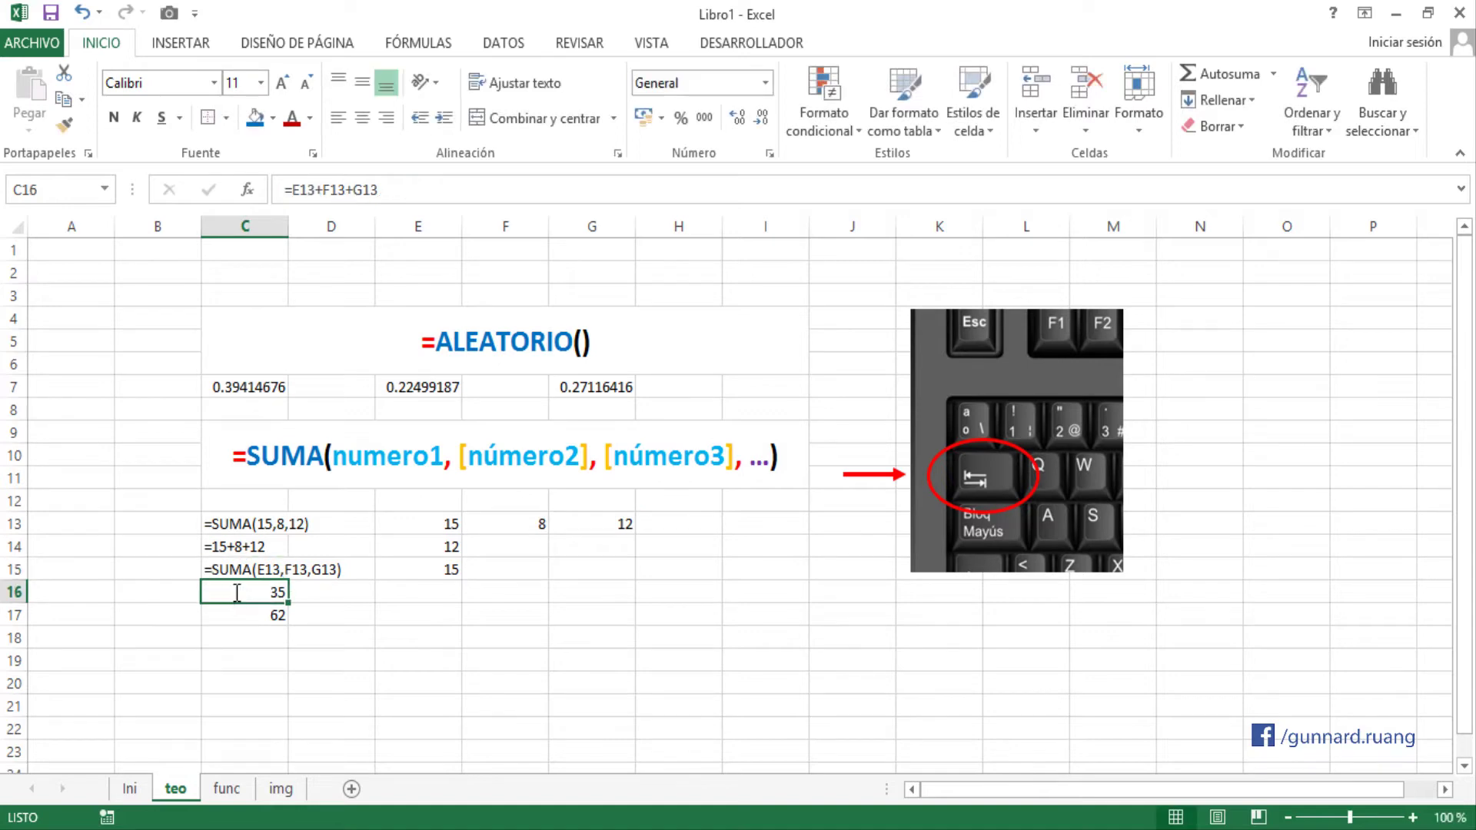
{"action": "double_click", "coordinate": [237, 593]}
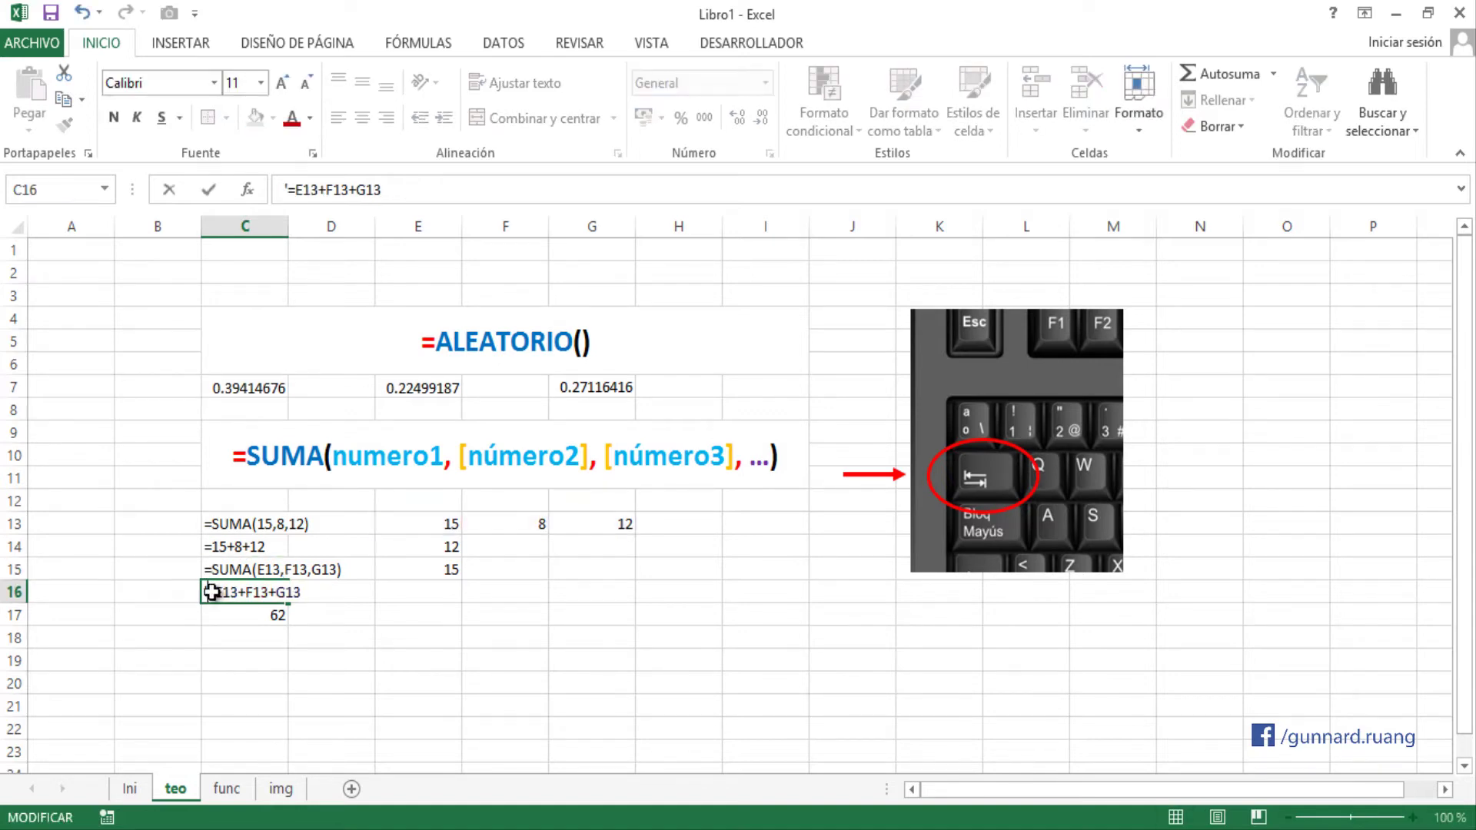
{"action": "key", "text": "Return"}
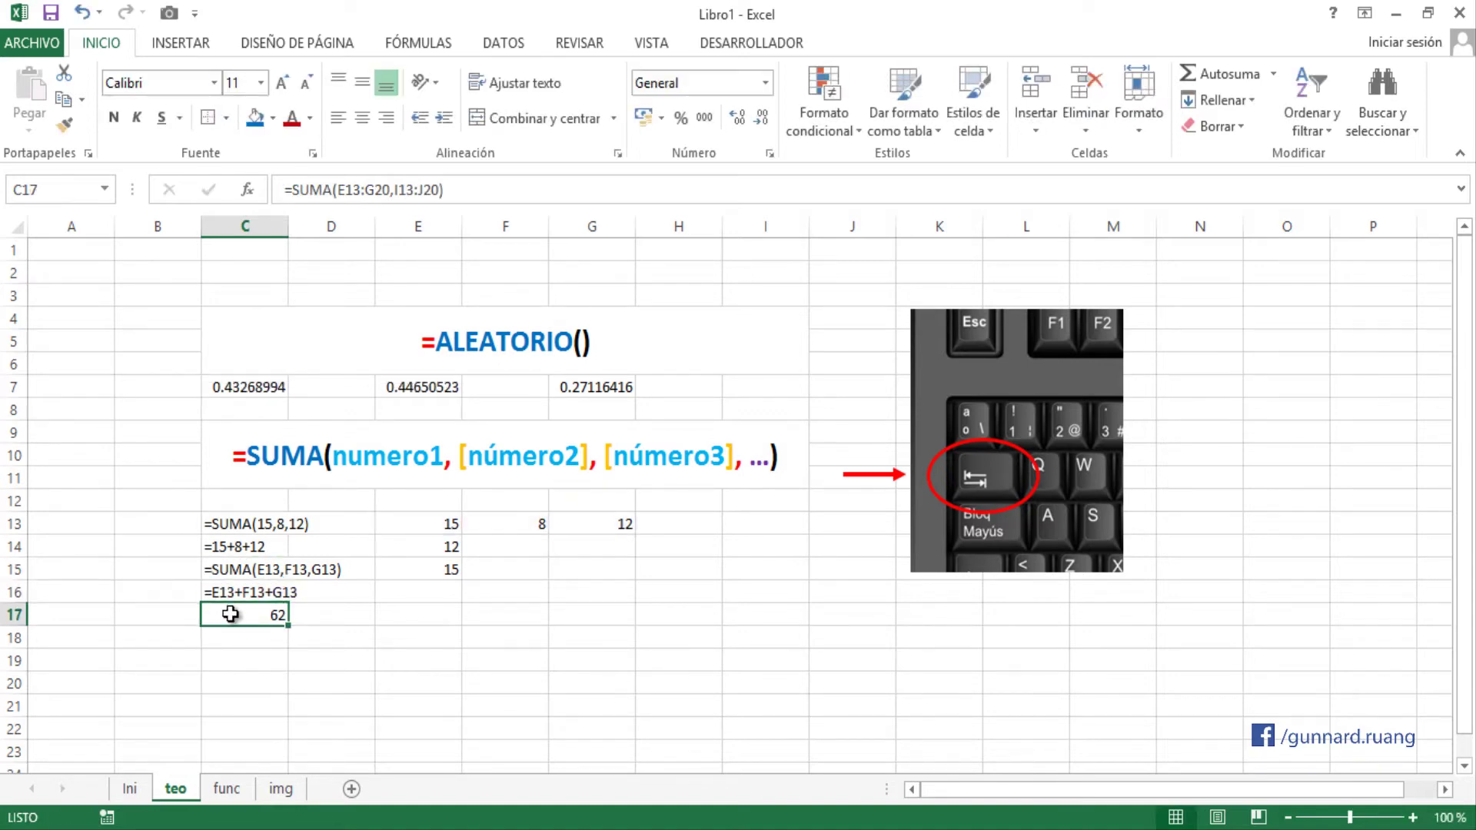
{"action": "left_click", "coordinate": [284, 190]}
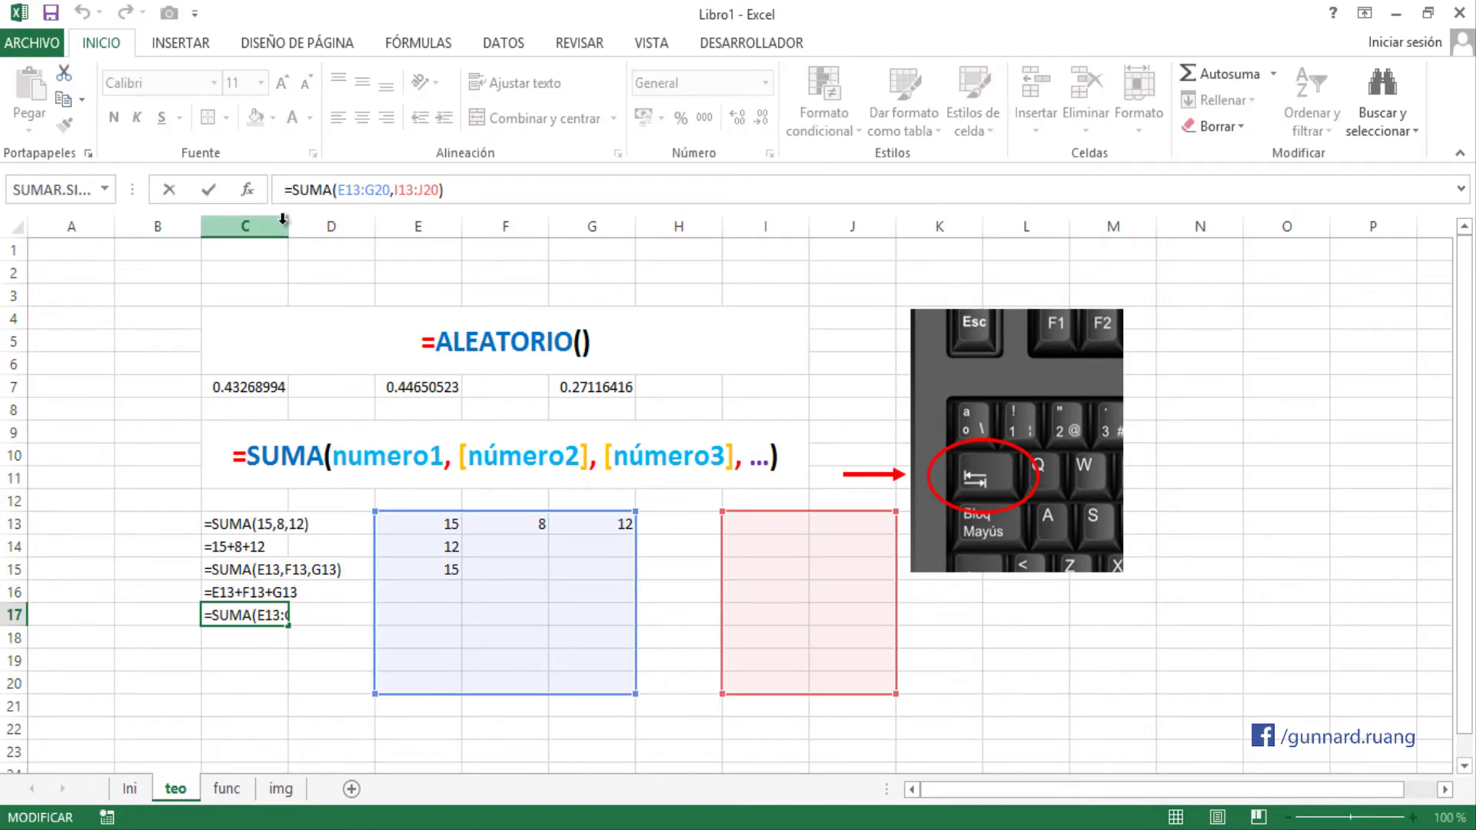
{"action": "key", "text": "Return"}
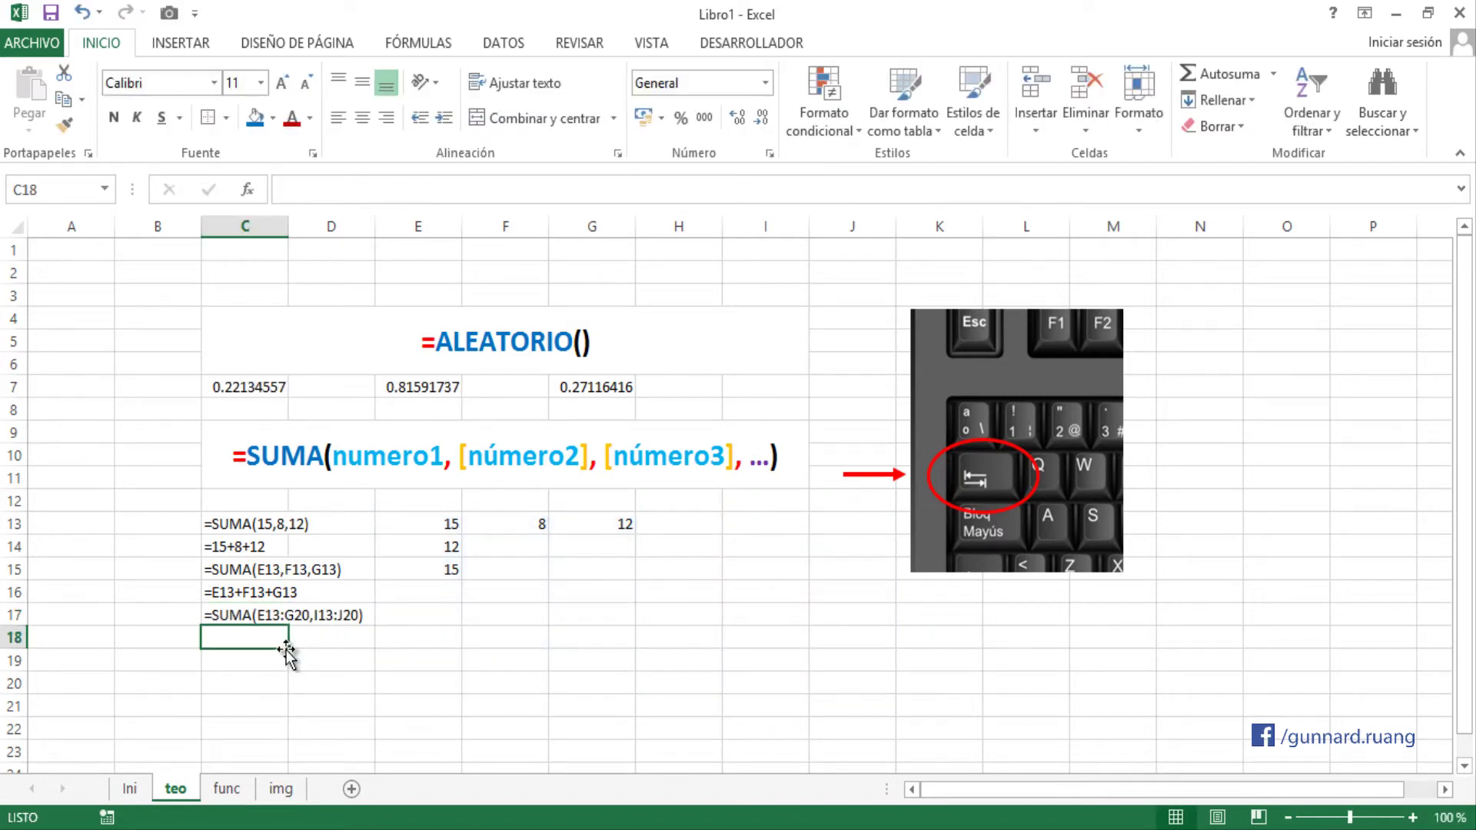
- Examine the full extent of row 1, going from A1 to its last column and back
{"action": "left_click", "coordinate": [254, 666]}
{"action": "left_click", "coordinate": [254, 639]}
{"action": "left_click", "coordinate": [246, 665]}
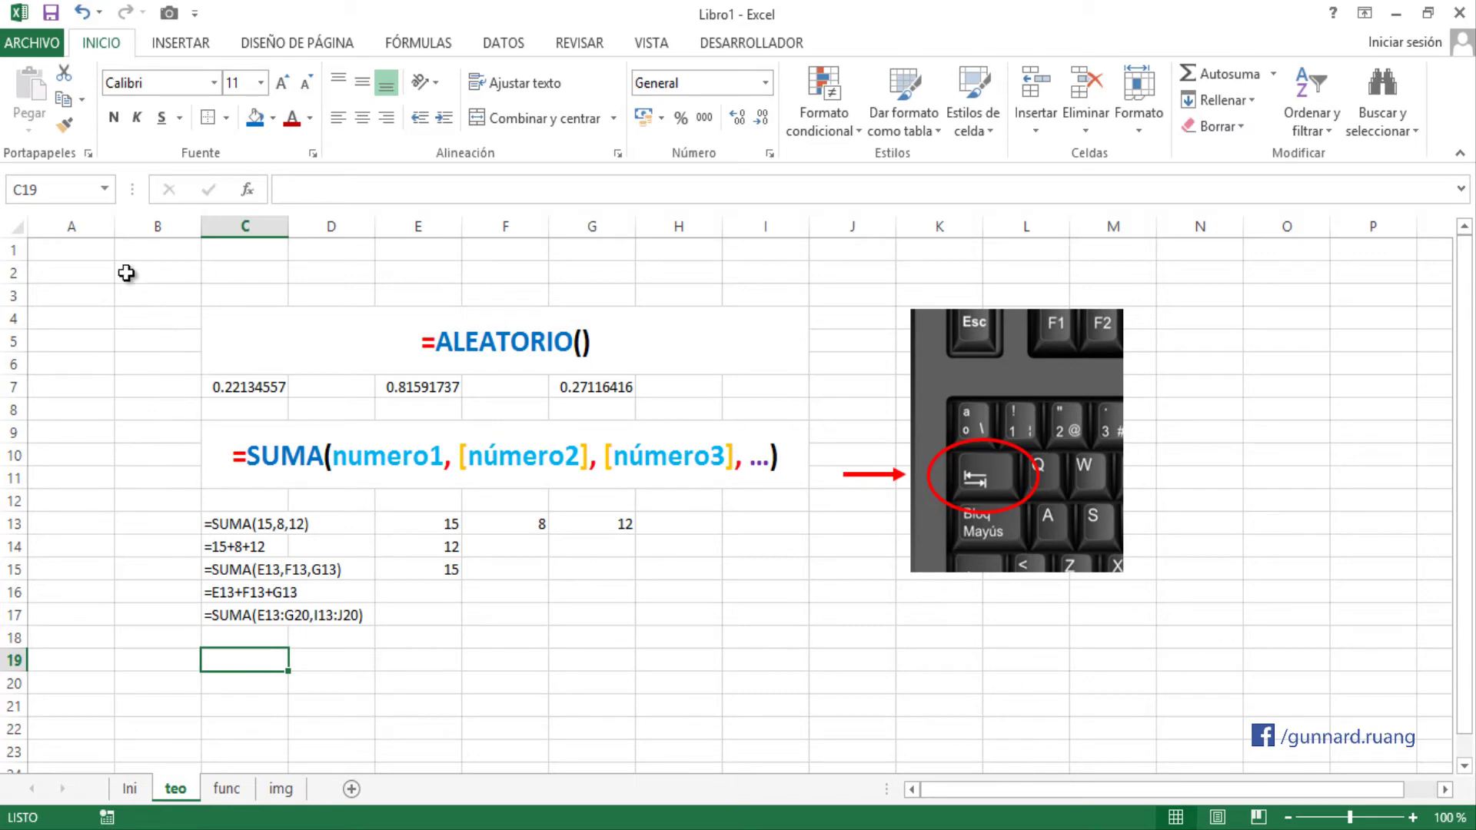
{"action": "left_click", "coordinate": [4, 249]}
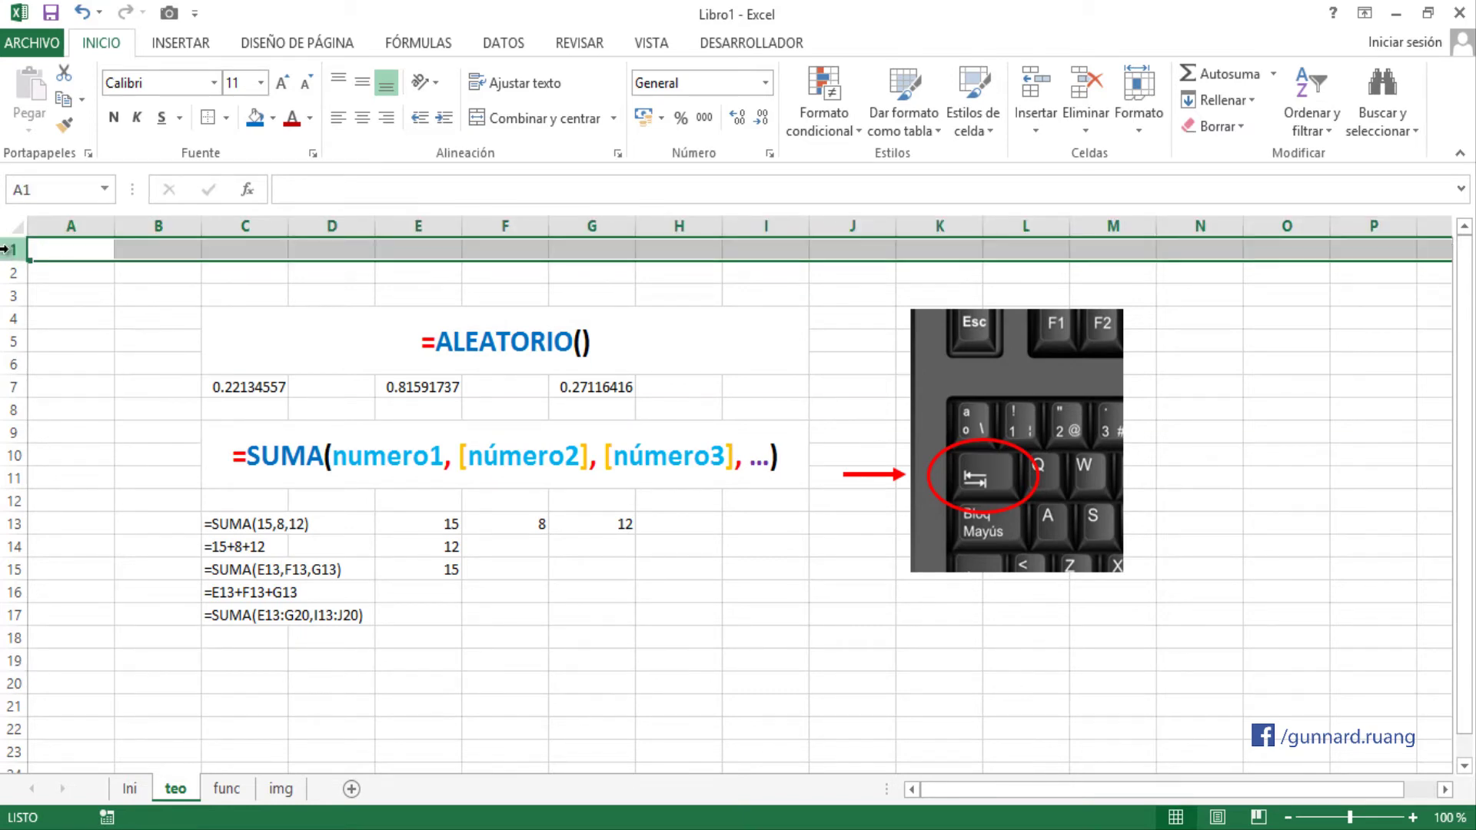
{"action": "left_click", "coordinate": [62, 249]}
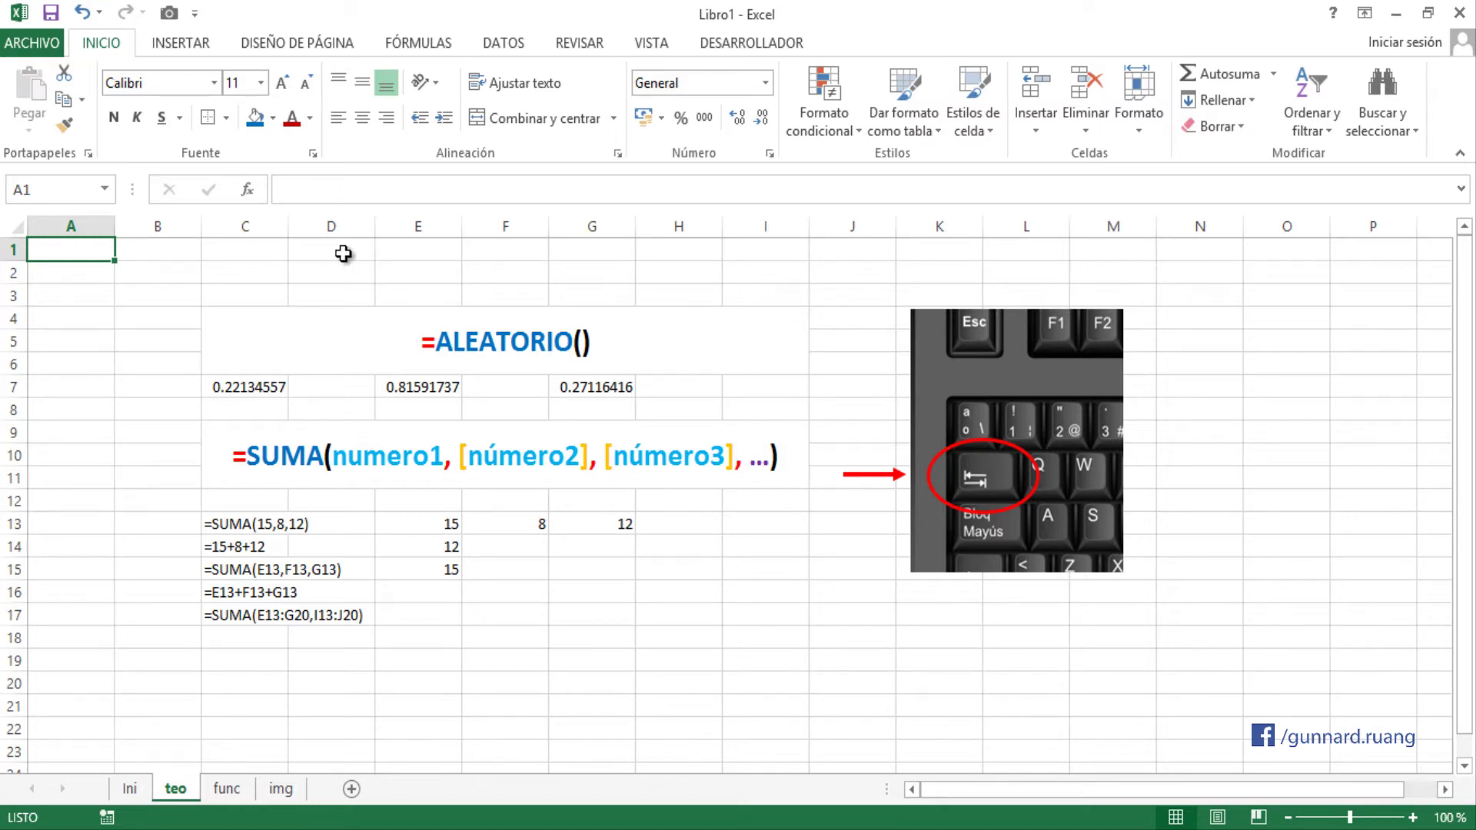
{"action": "key", "text": "ctrl+Right"}
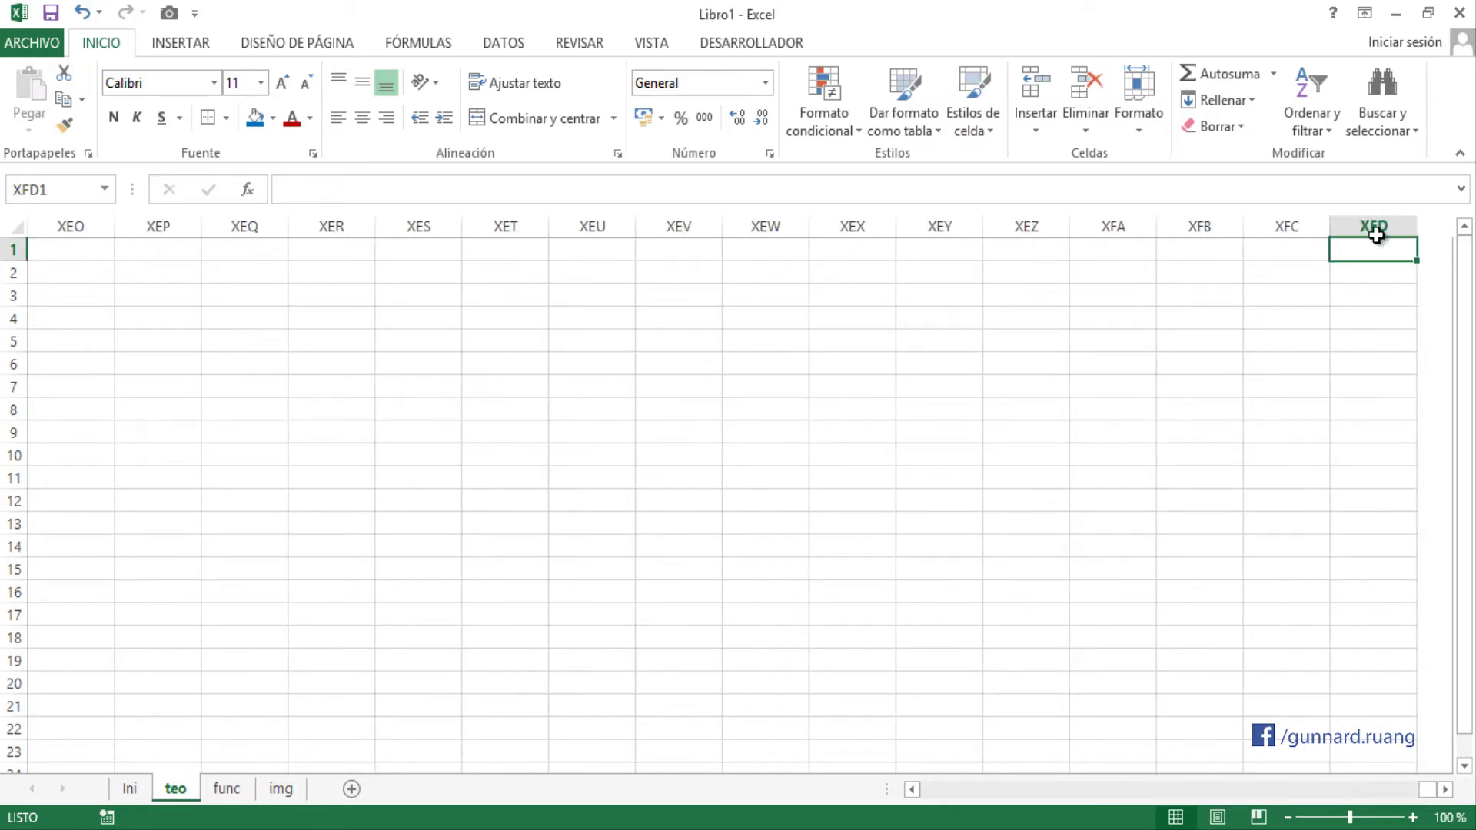
{"action": "key", "text": "ctrl+Left"}
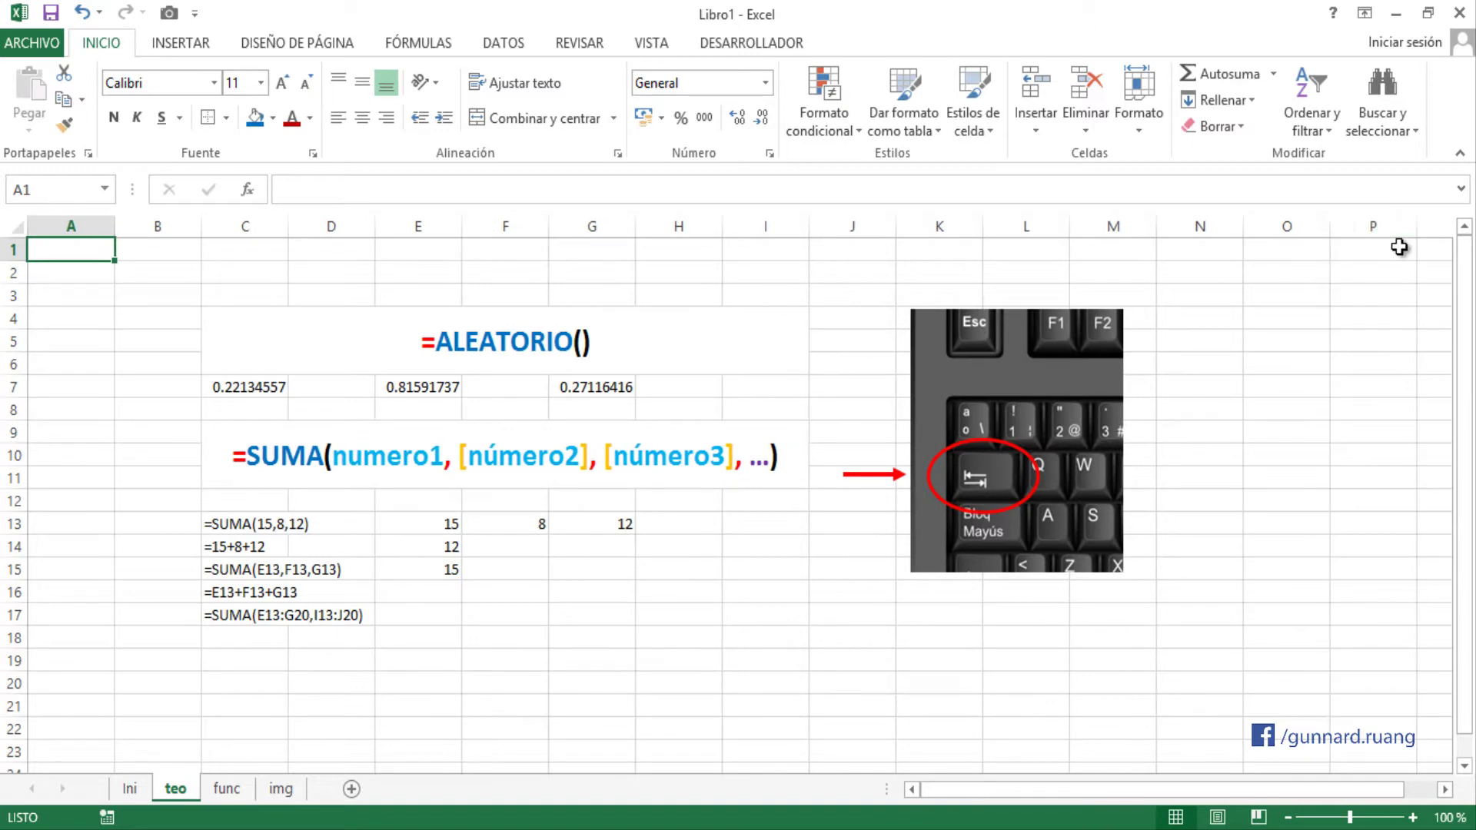
- Start a SUMA formula in C19 with the whole of row 1 (1:1) as its argument
{"action": "left_click", "coordinate": [243, 655]}
{"action": "type", "text": "=sum"}
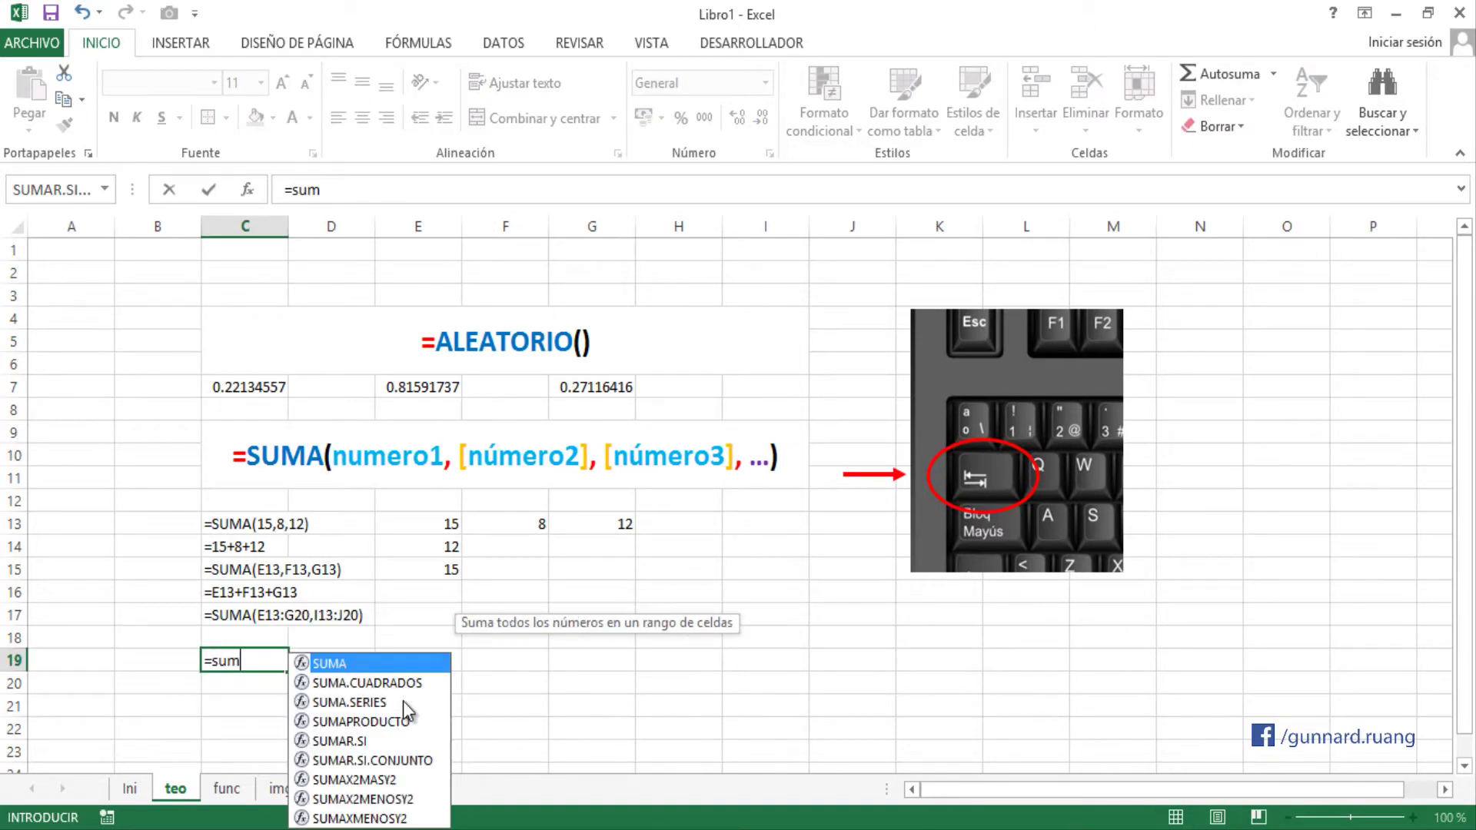
{"action": "key", "text": "Tab"}
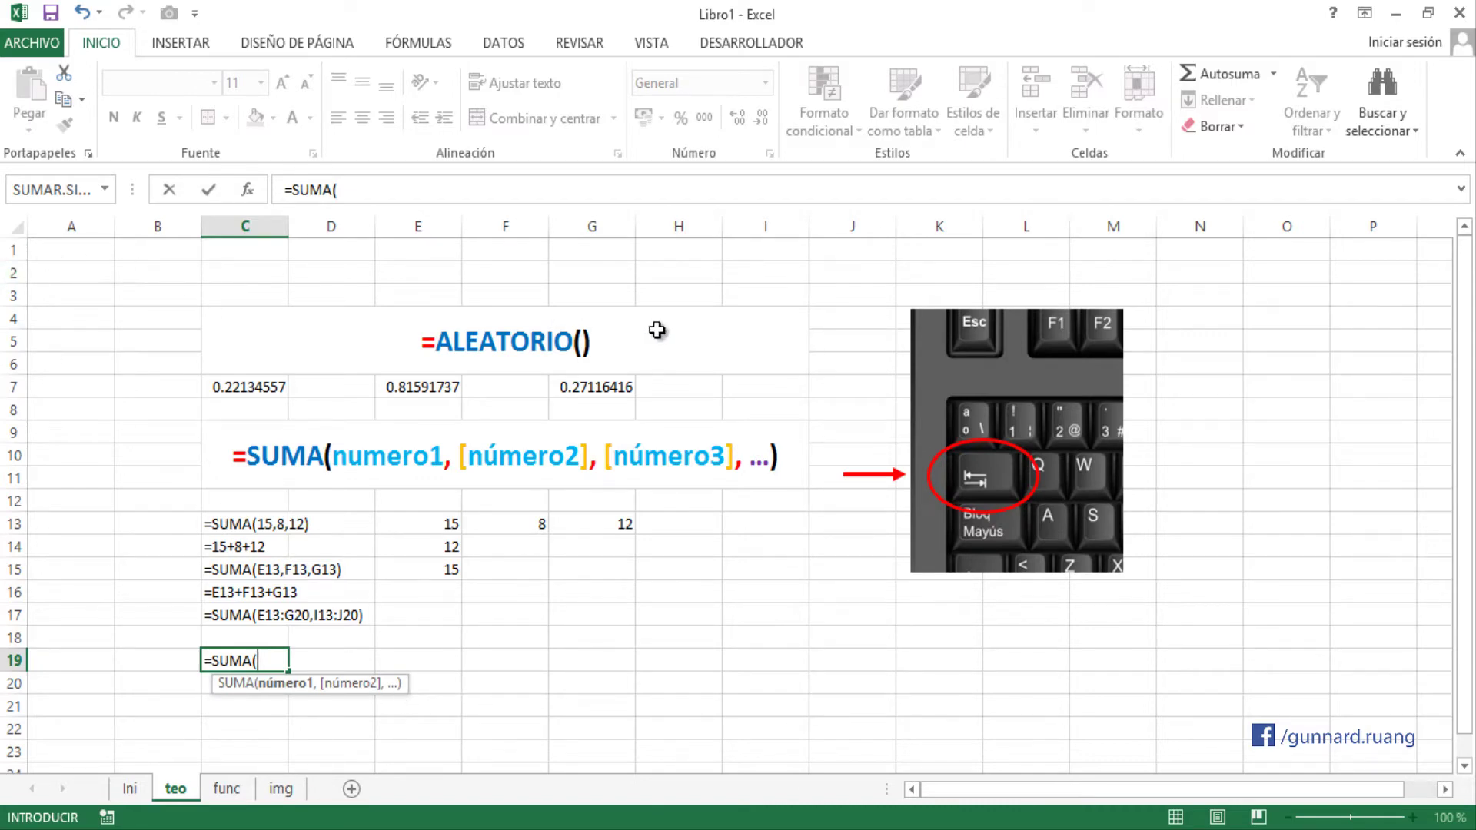
{"action": "type", "text": "1:1"}
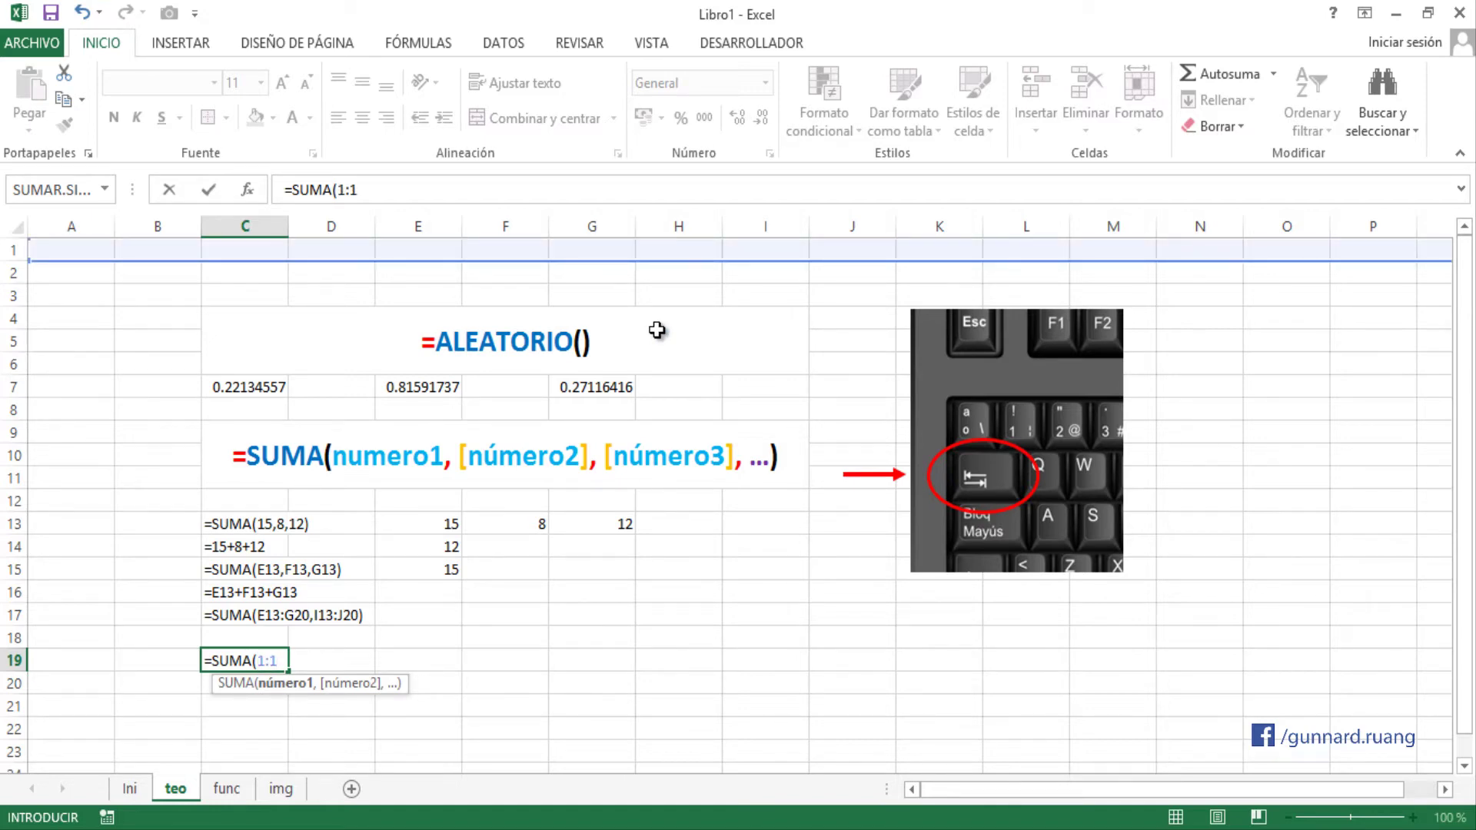
{"action": "key", "text": "BackSpace"}
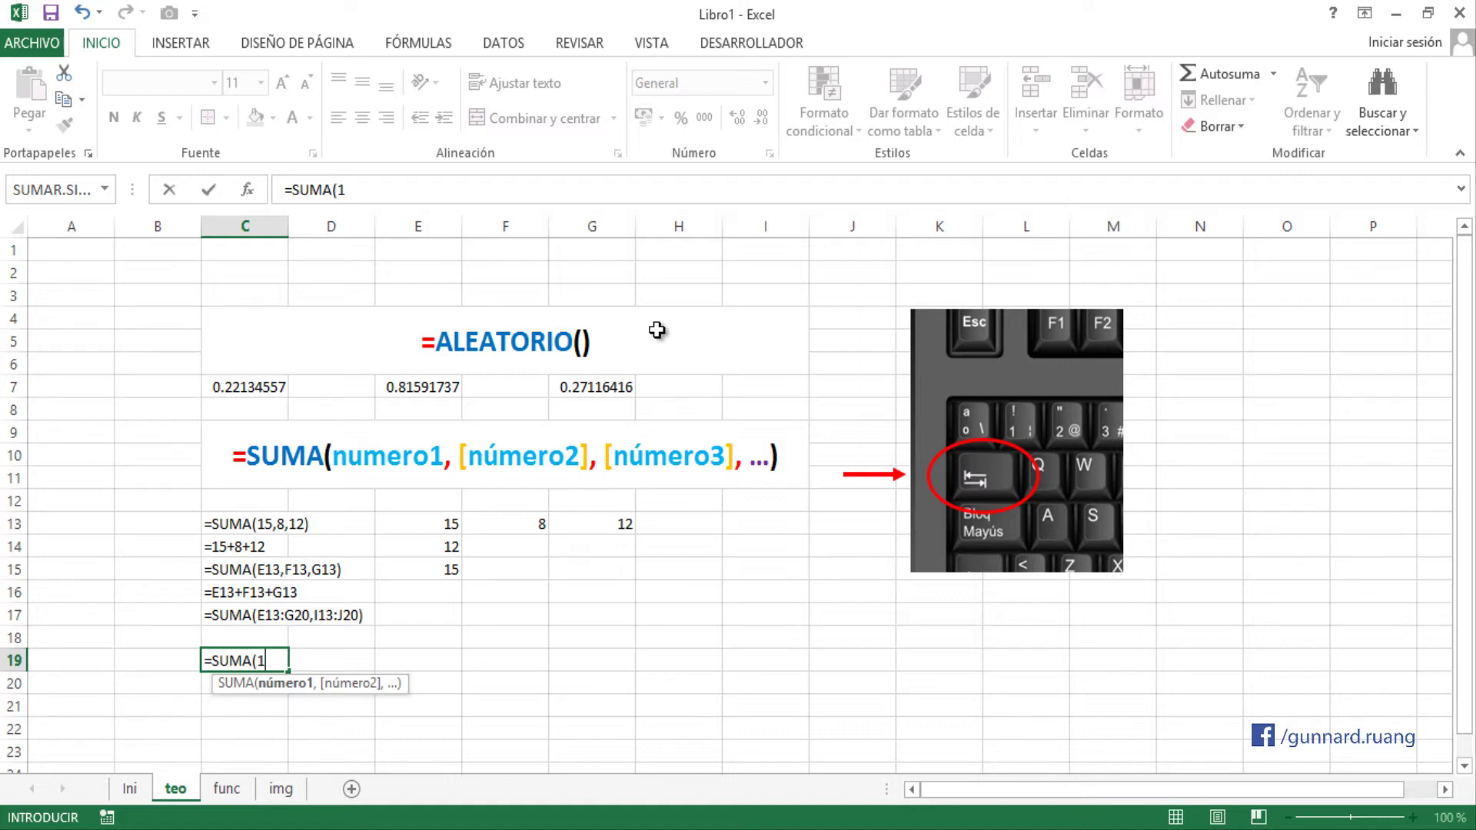
{"action": "type", "text": "1"}
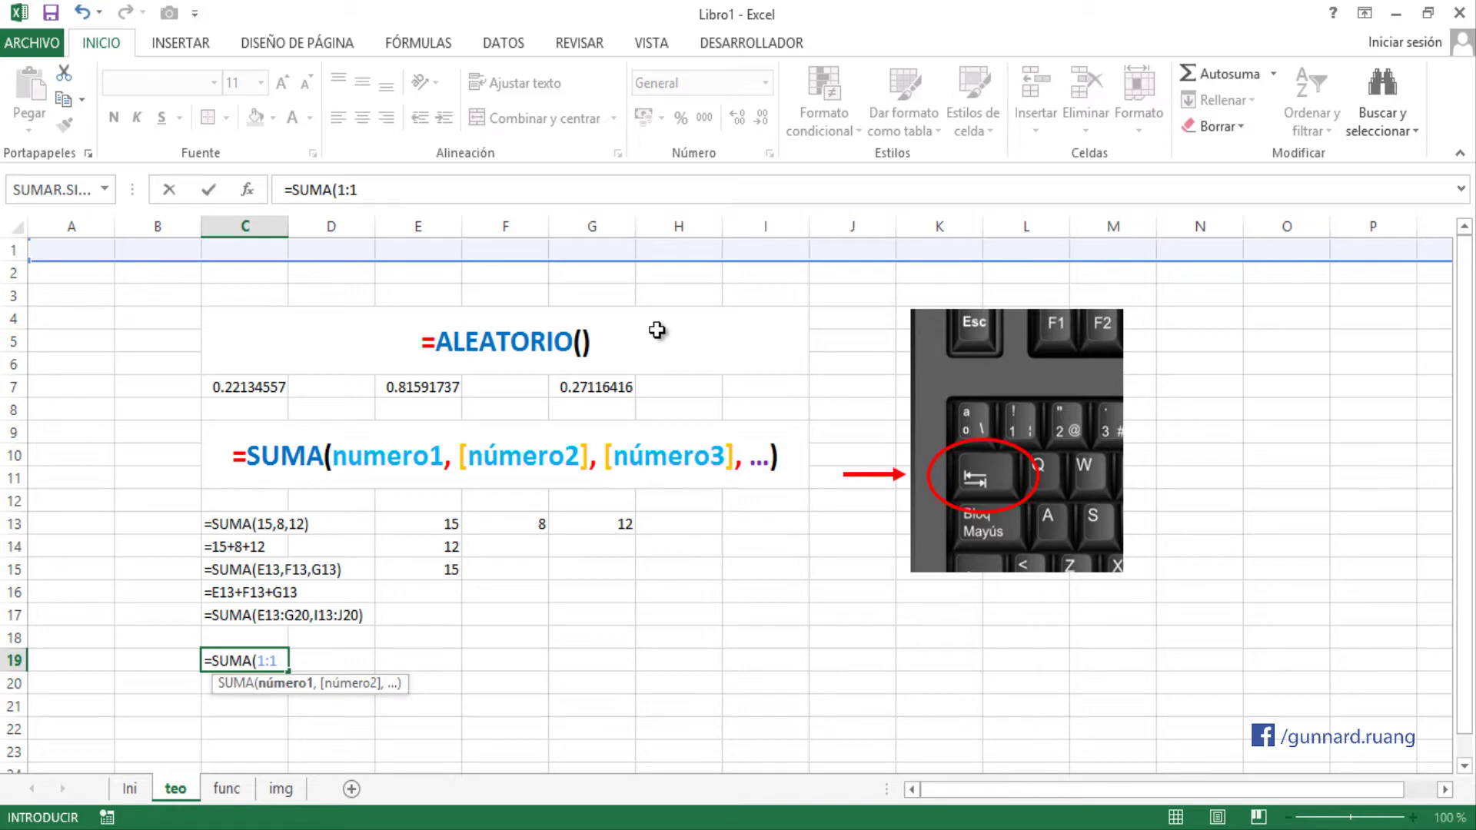
- Change the row reference in the C19 formula to 1:3 and enter =SUMA(1:3)
{"action": "key", "text": "BackSpace"}
{"action": "type", "text": "3"}
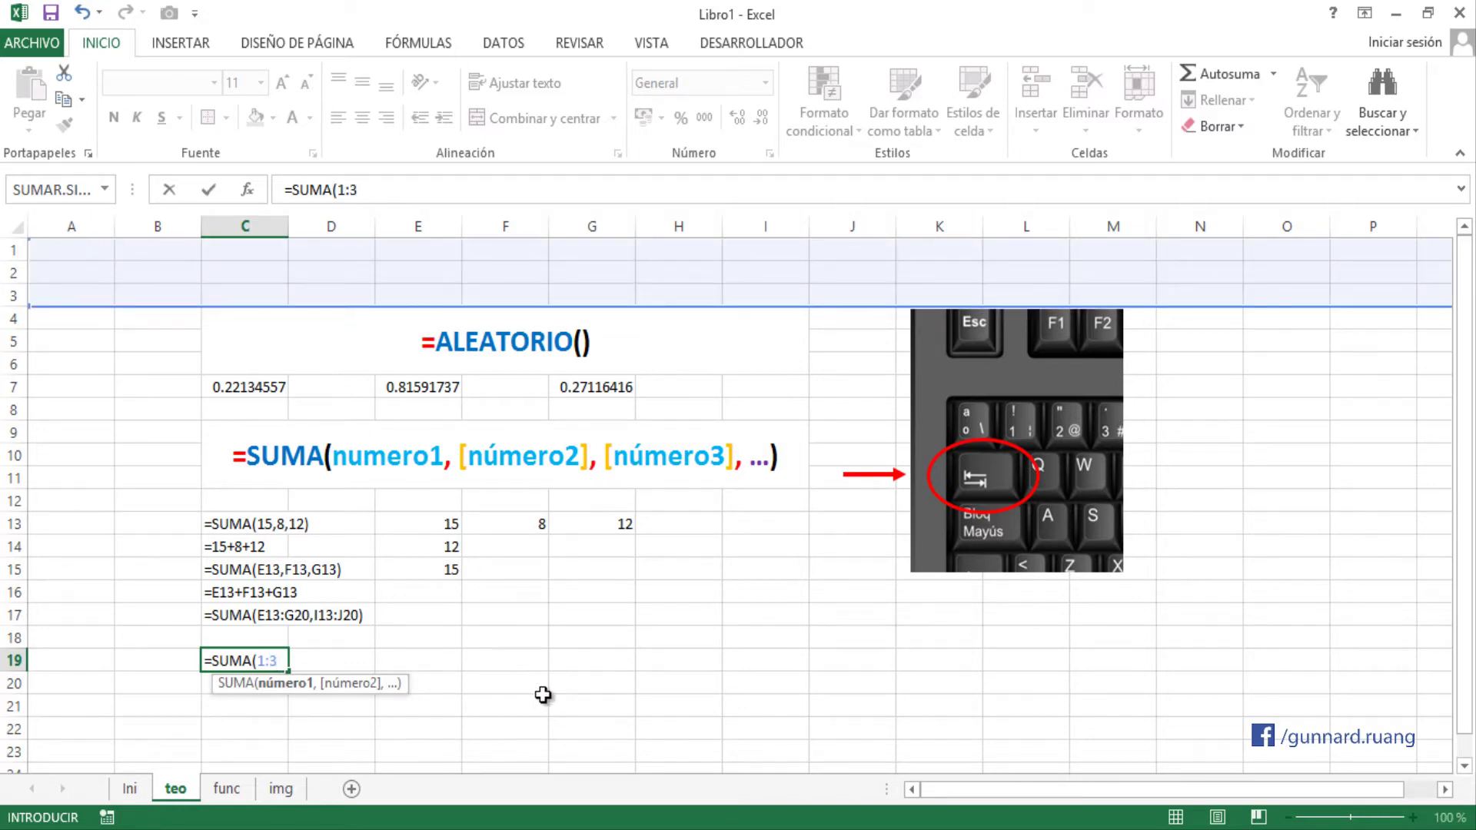
{"action": "mouse_move", "coordinate": [1311, 789]}
{"action": "left_mouse_down"}
{"action": "mouse_move", "coordinate": [1339, 791]}
{"action": "mouse_move", "coordinate": [1309, 790]}
{"action": "left_mouse_up"}
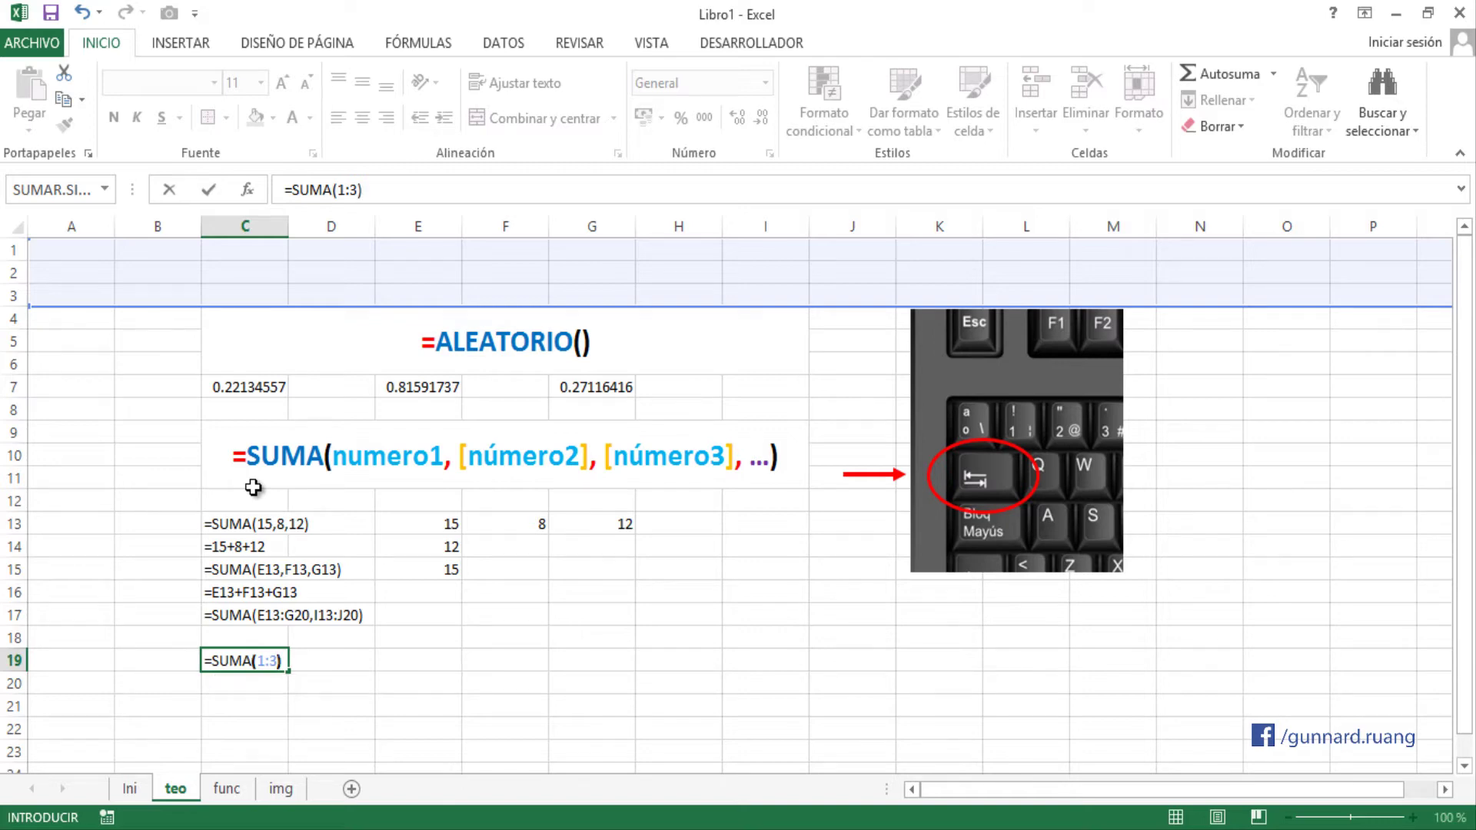
{"action": "key", "text": "Return"}
- Turn the SUMA formula in C19 into visible text with a leading apostrophe
{"action": "double_click", "coordinate": [246, 663]}
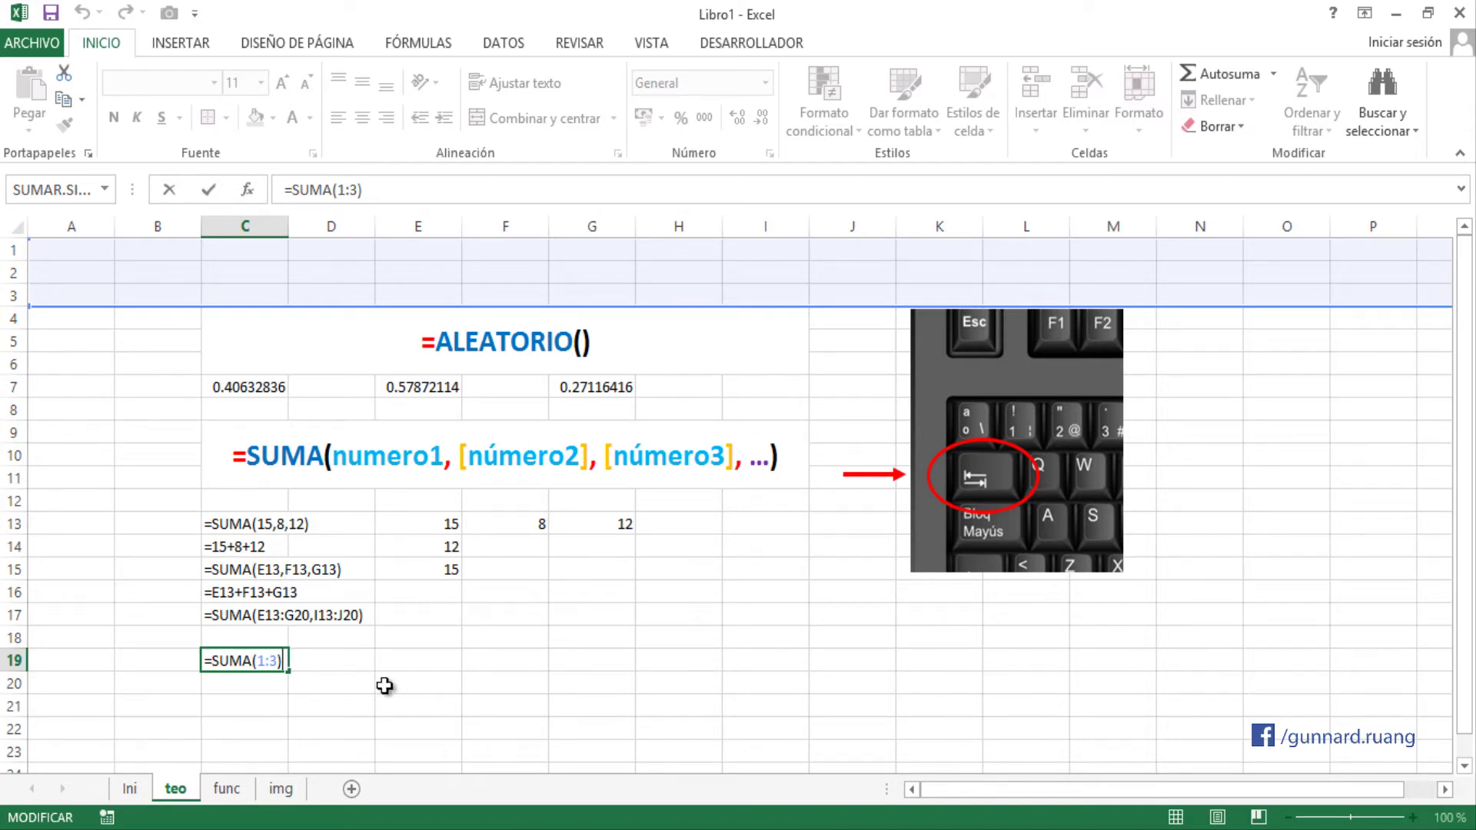
{"action": "type", "text": "'"}
{"action": "key", "text": "ctrl+Return"}
- Label the formula examples with Fila in B19 and Rango de Celdas in B17
{"action": "key", "text": "Left"}
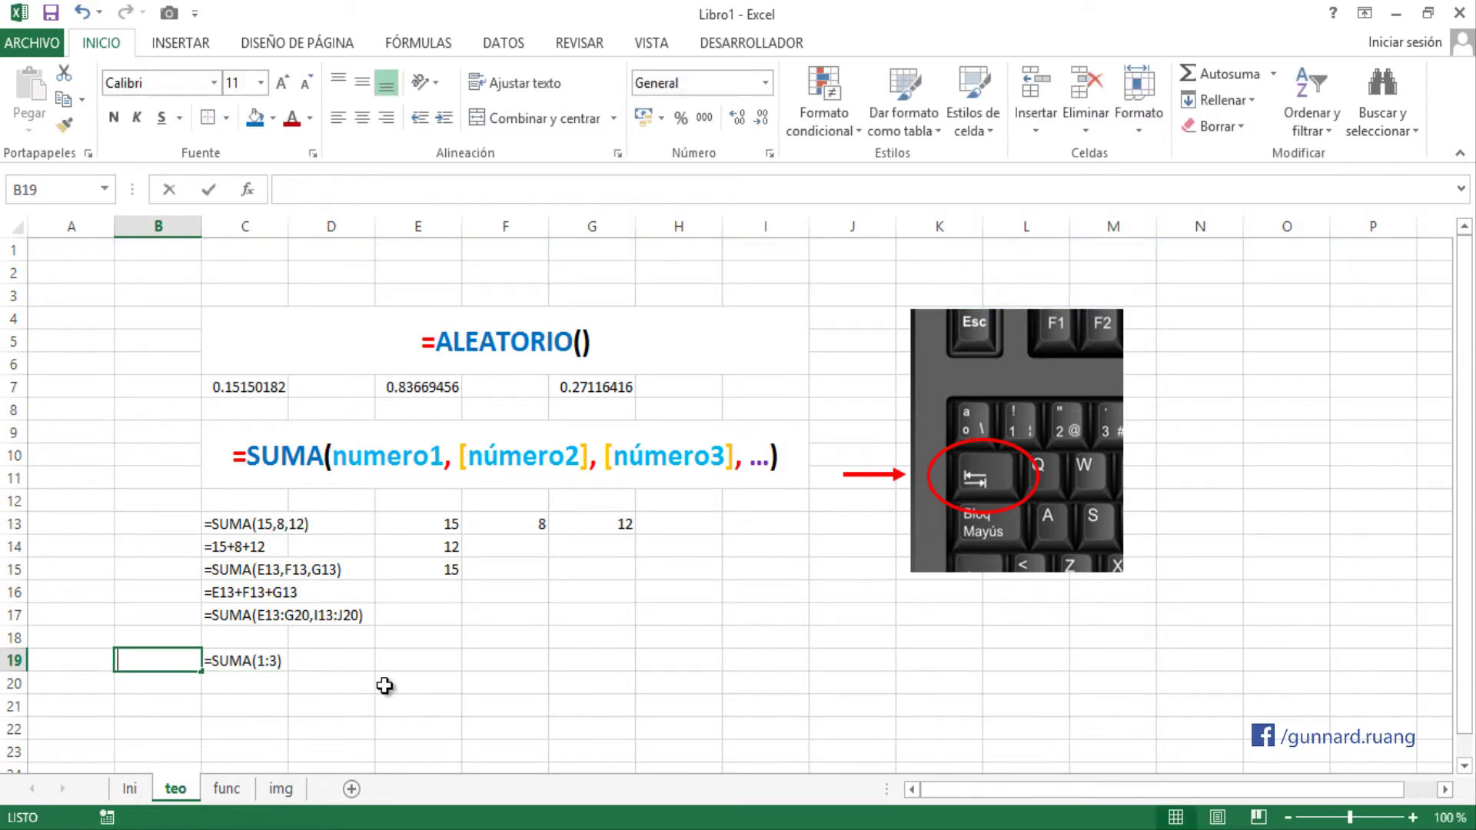
{"action": "type", "text": "Fila"}
{"action": "key", "text": "Up"}
{"action": "key", "text": "Up"}
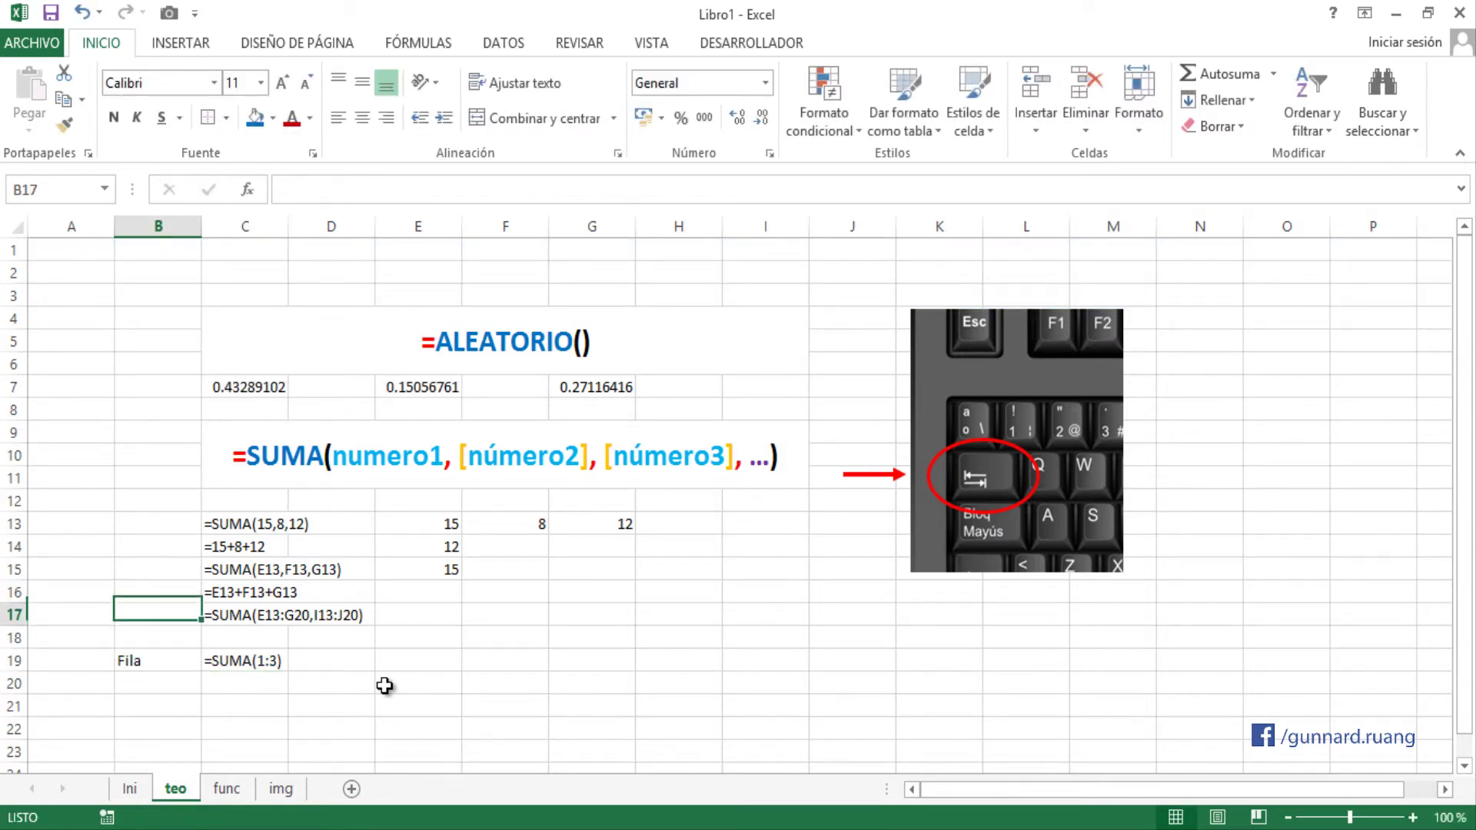
{"action": "type", "text": "Rango de Celdas"}
{"action": "key", "text": "ctrl+Return"}
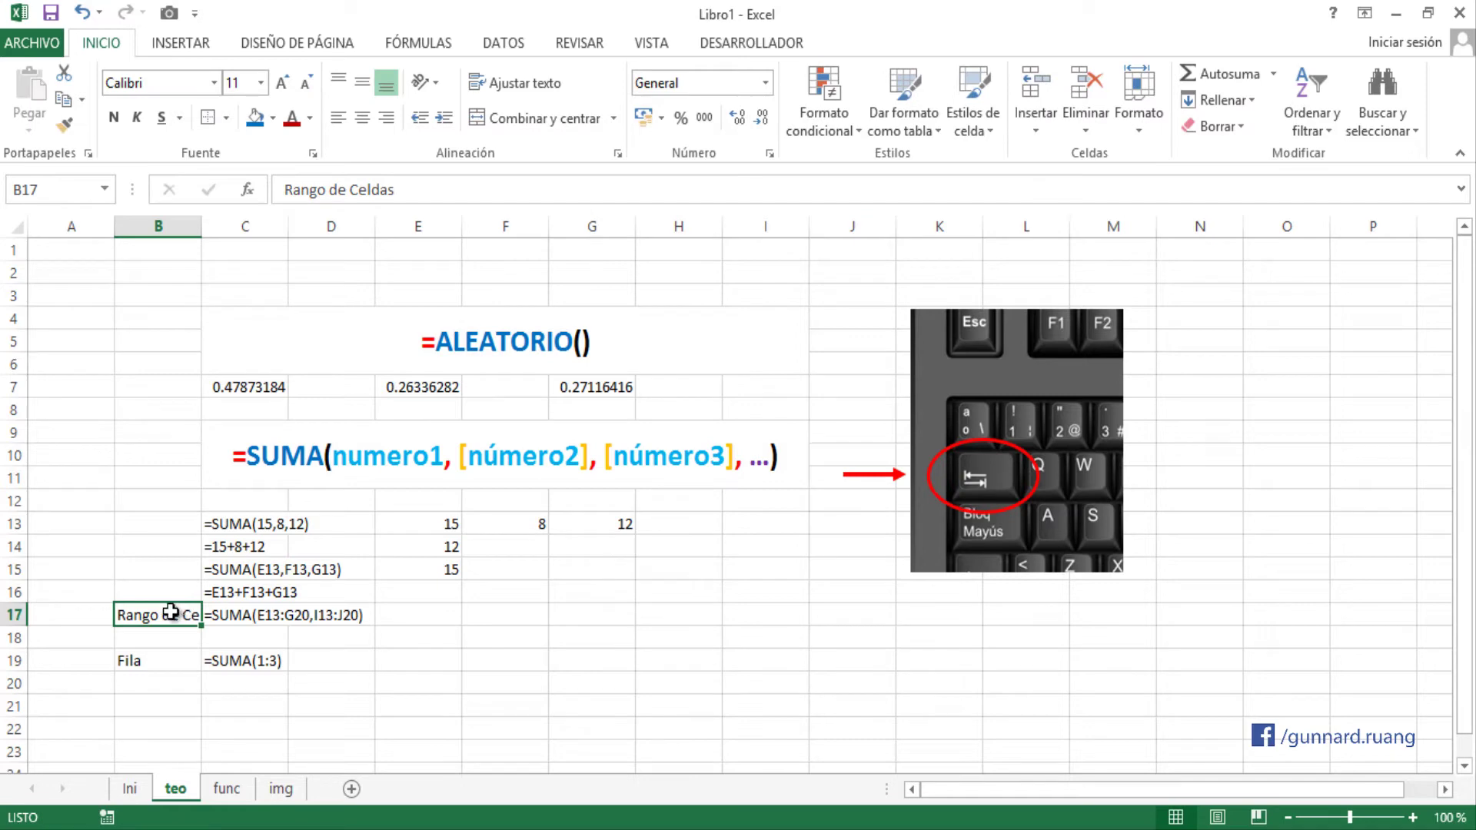
- Merge and centre B17:B18 with wrapped text for the Rango de Celdas label, and centre the Fila label in B19
{"action": "left_click_drag", "start_coordinate": [157, 615], "coordinate": [158, 637]}
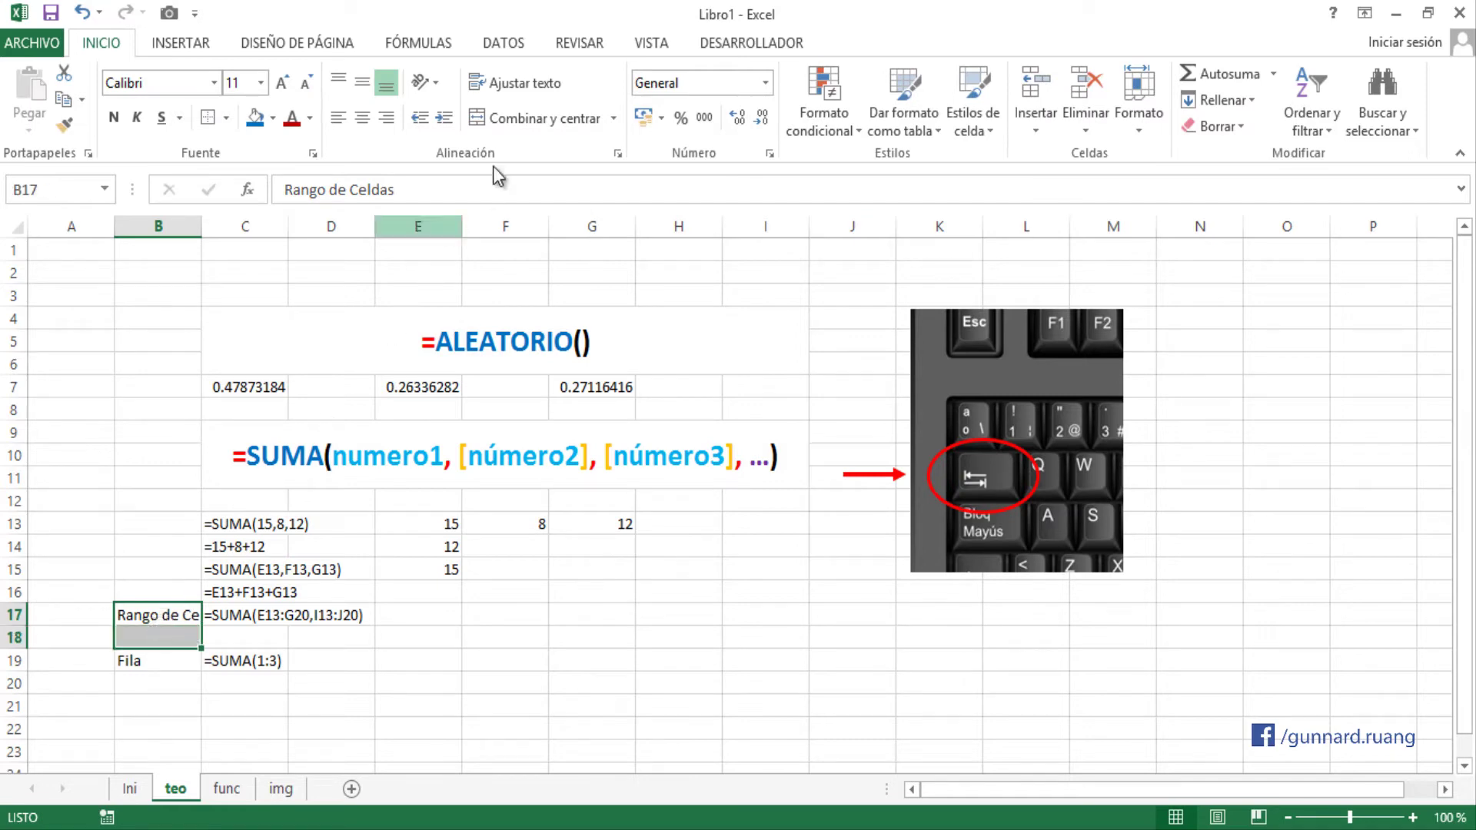
{"action": "left_click", "coordinate": [518, 123]}
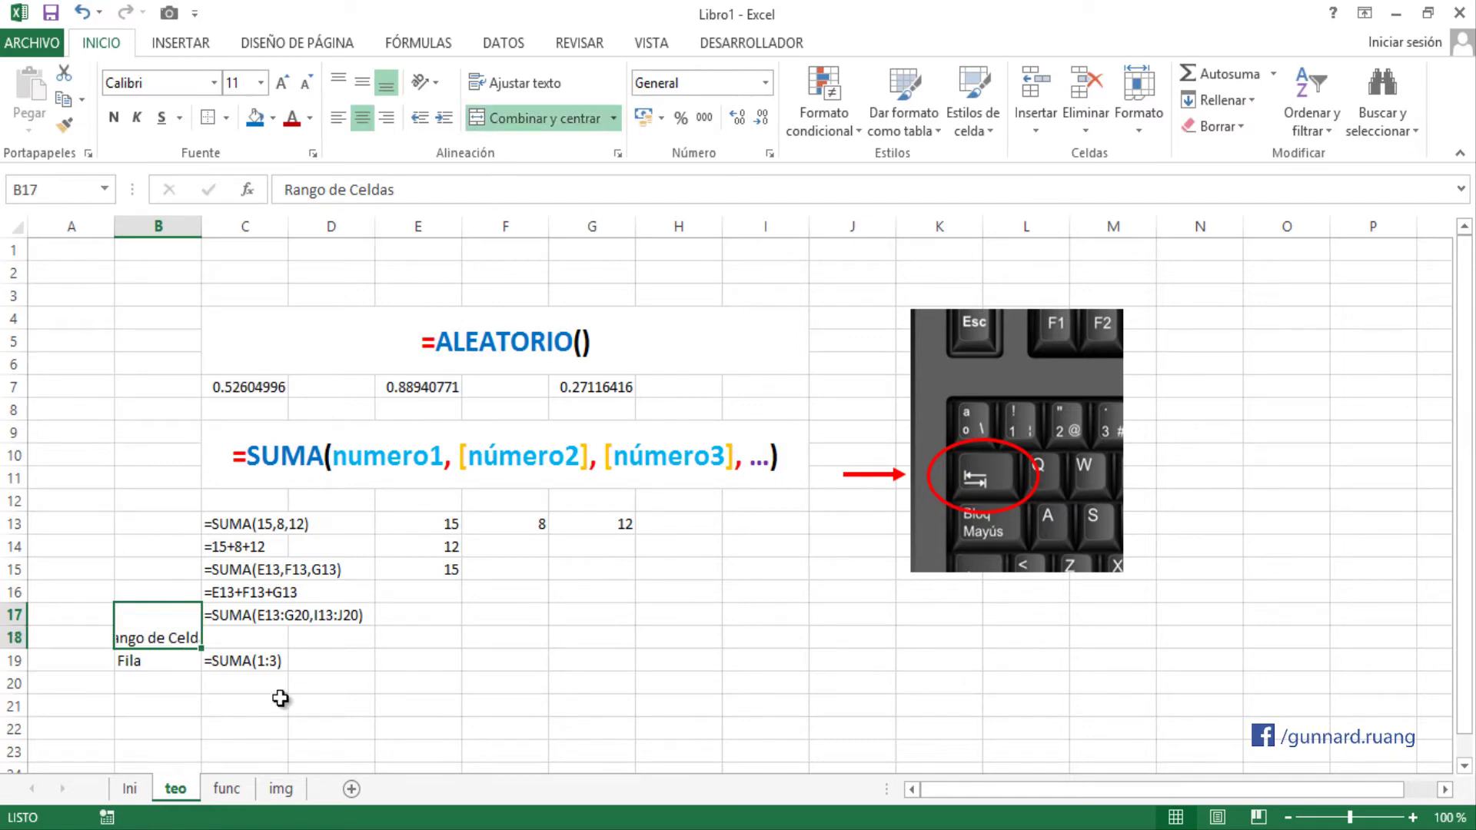
{"action": "left_click", "coordinate": [538, 80]}
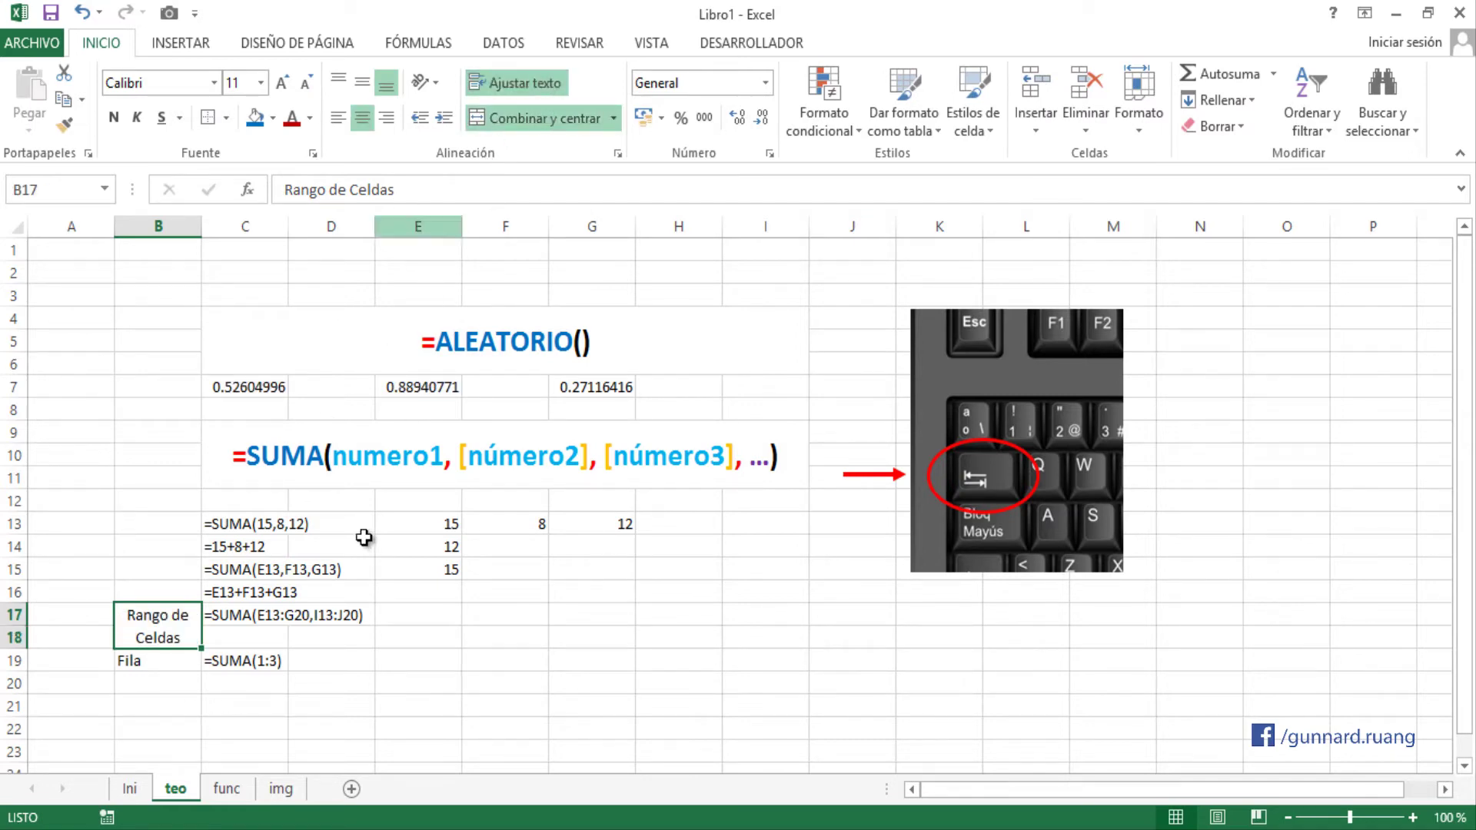
{"action": "left_click", "coordinate": [142, 656]}
{"action": "left_click", "coordinate": [362, 118]}
{"action": "left_click", "coordinate": [252, 686]}
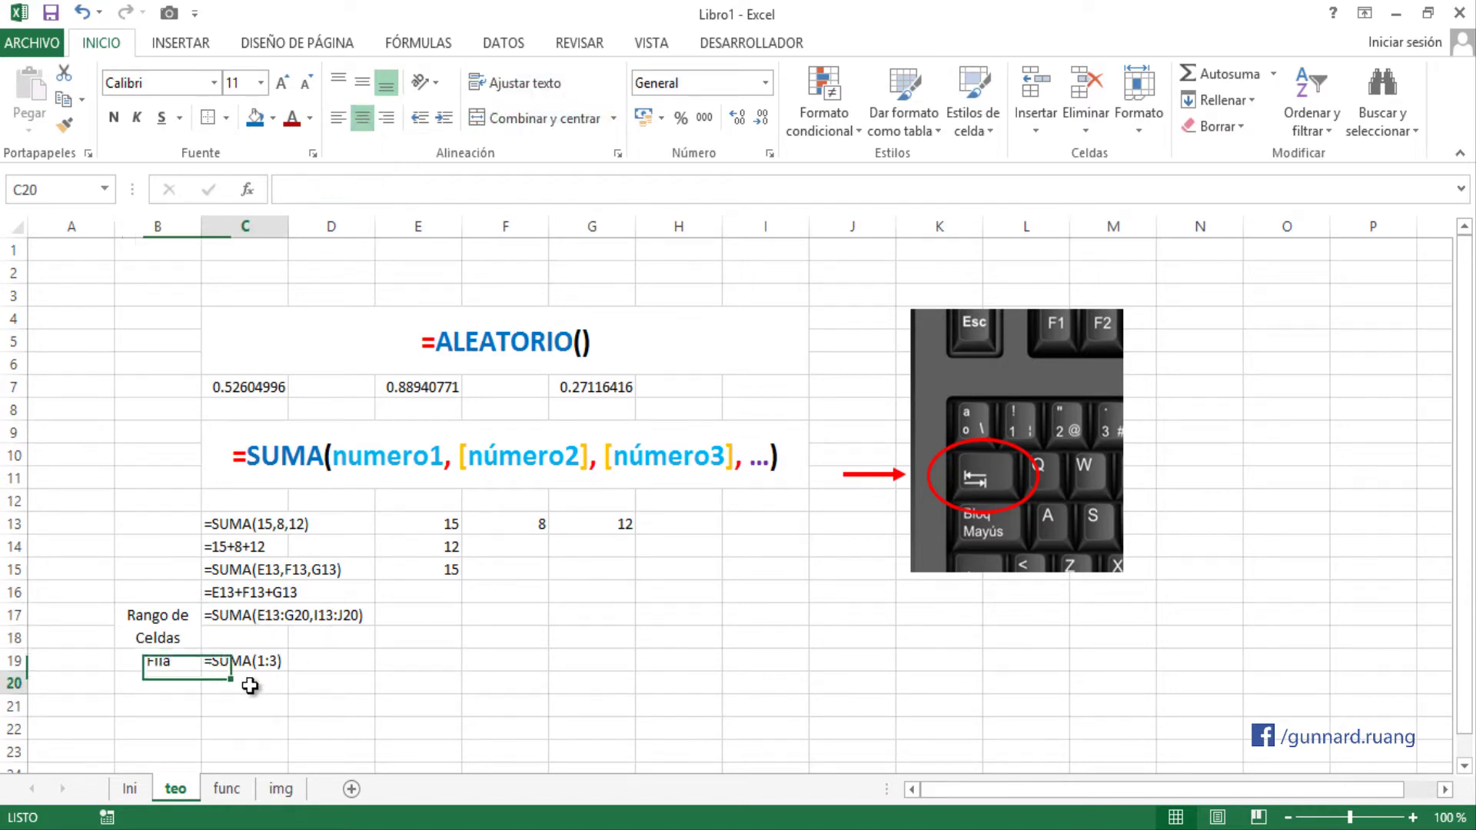
- Label the next example with Columna in B20 and centre the text
{"action": "left_click", "coordinate": [172, 686]}
{"action": "type", "text": "Col"}
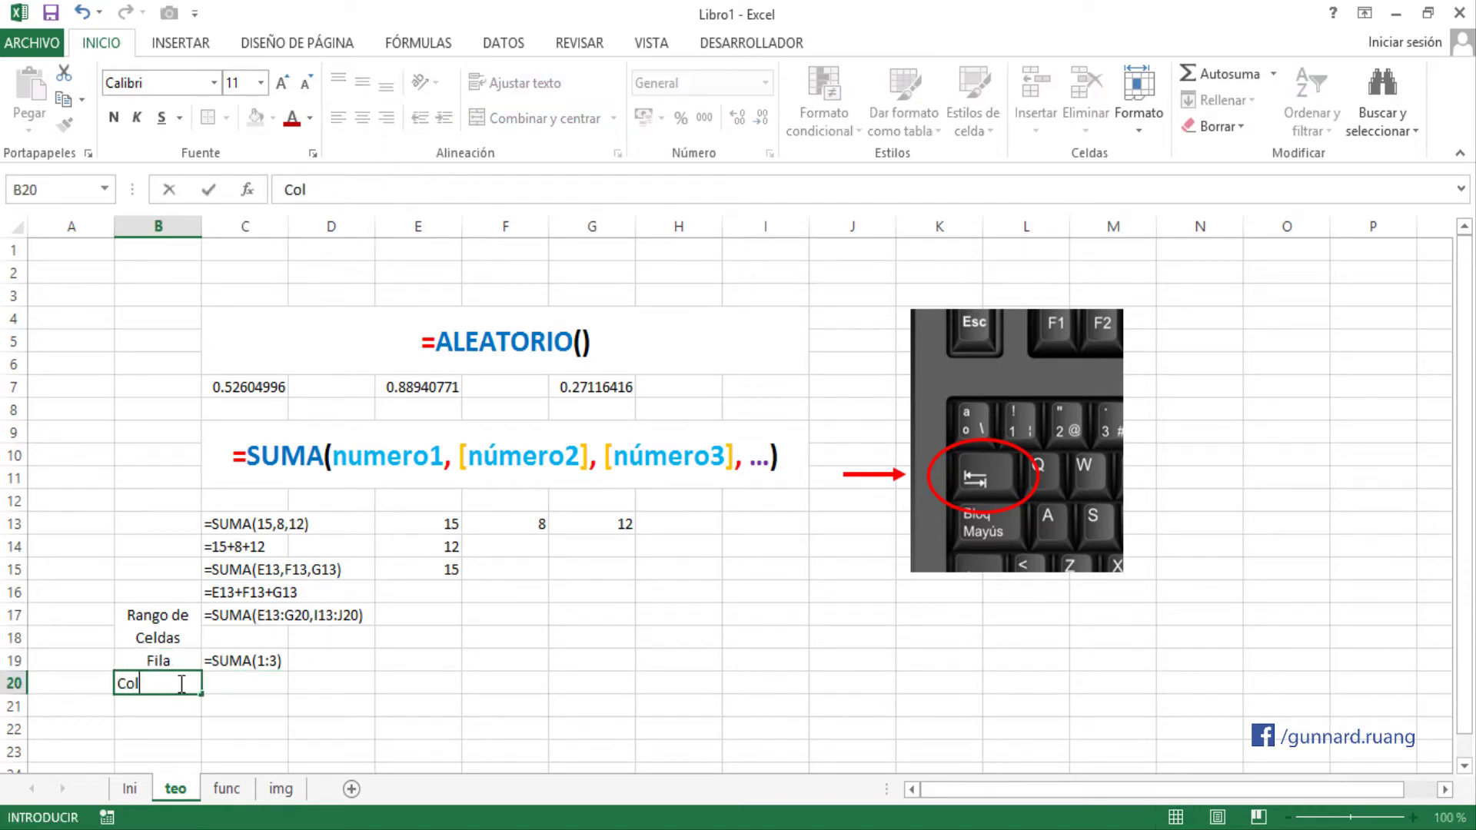
{"action": "type", "text": "umna"}
{"action": "key", "text": "Tab"}
{"action": "left_click", "coordinate": [142, 683]}
{"action": "left_click", "coordinate": [362, 117]}
{"action": "left_click", "coordinate": [231, 686]}
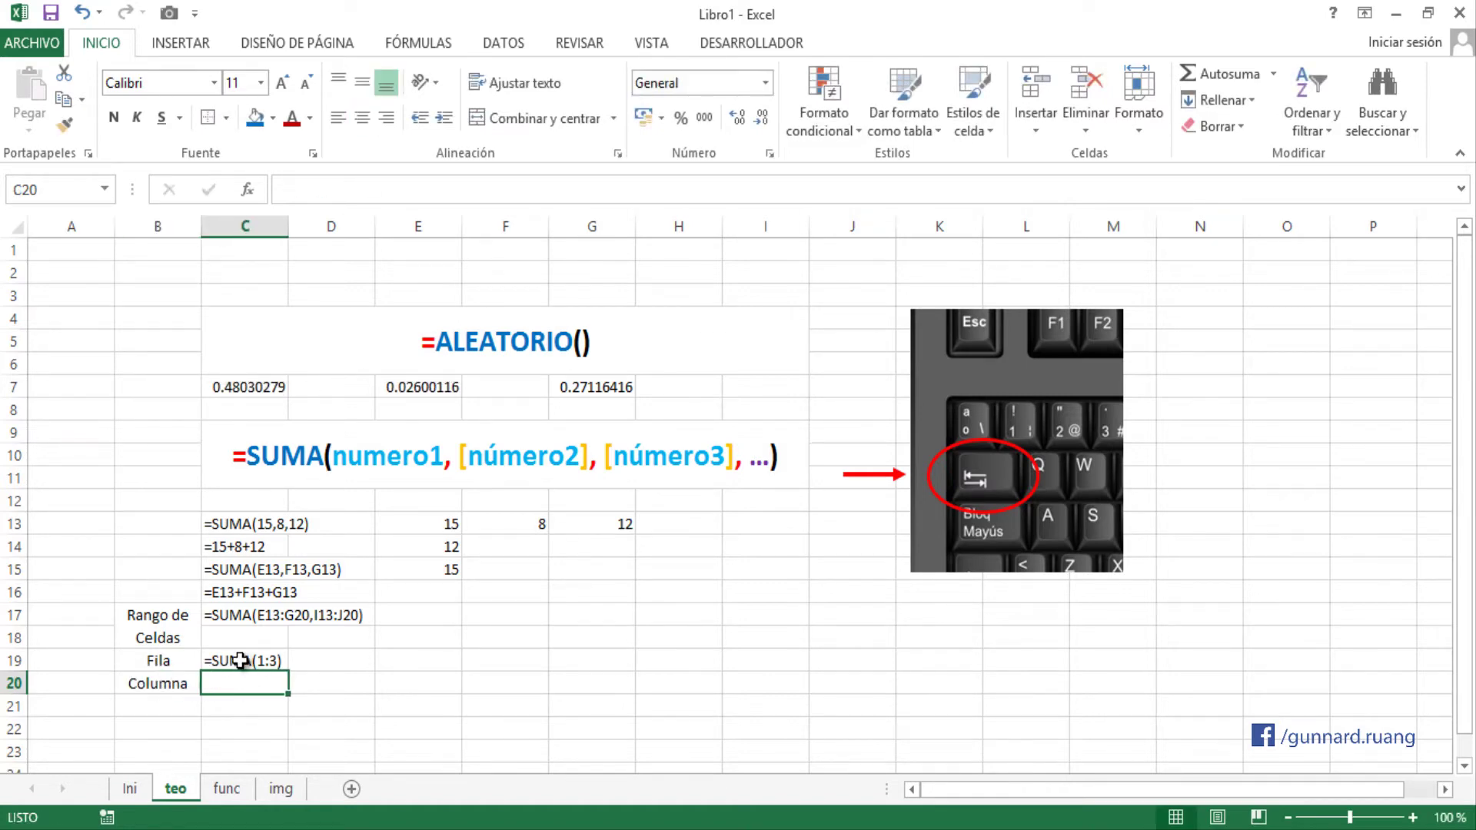
- Remove the leading apostrophe from C19 to highlight the rows referenced by =SUMA(1:3), and discard the edit
{"action": "double_click", "coordinate": [243, 661]}
{"action": "key", "text": "Home"}
{"action": "key", "text": "Delete"}
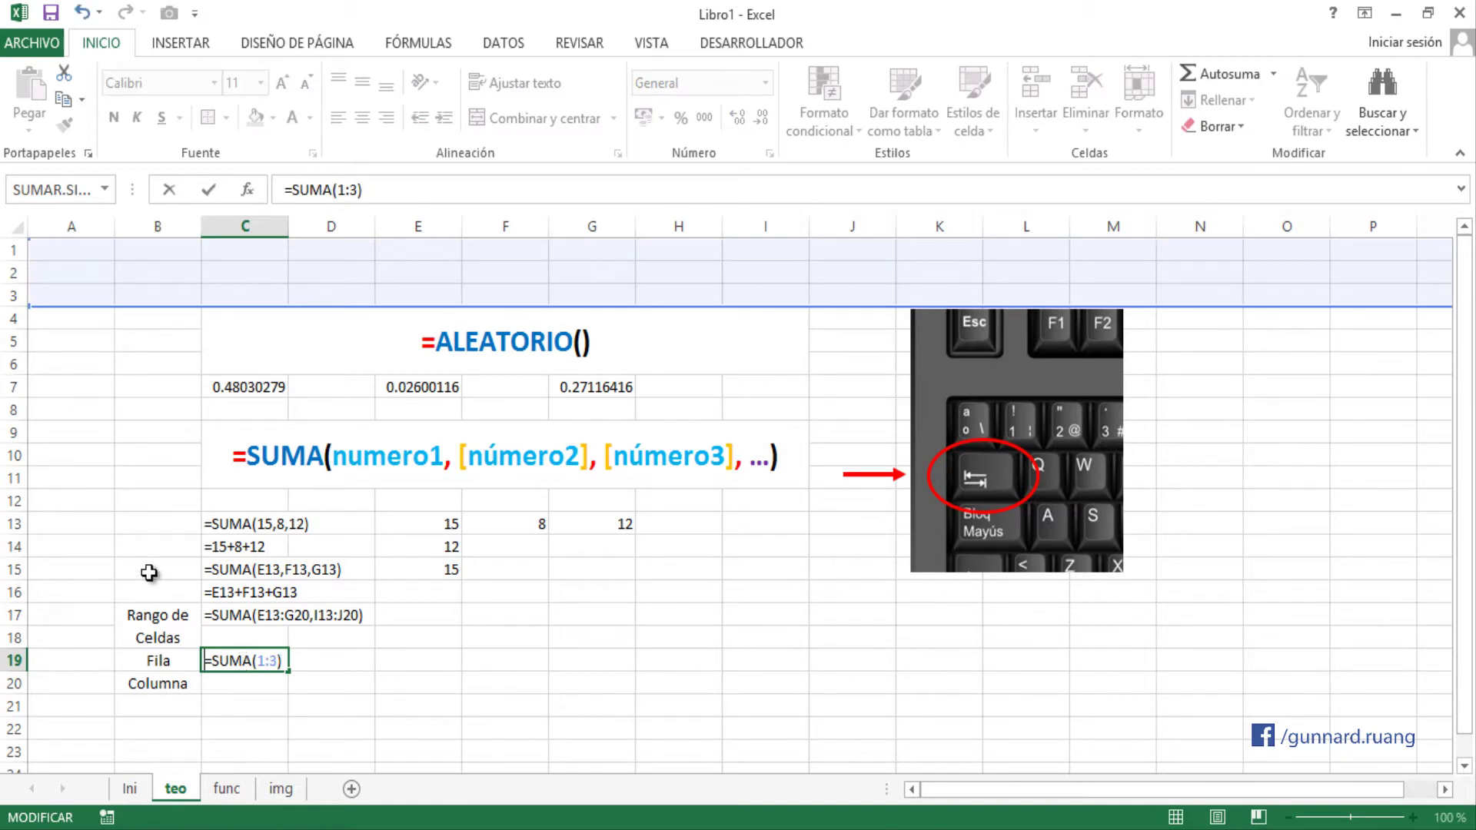
{"action": "key", "text": "ctrl+Return"}
- Start a SUMA formula in C20 with the whole of column A (A:A) as its first argument
{"action": "left_click", "coordinate": [231, 686]}
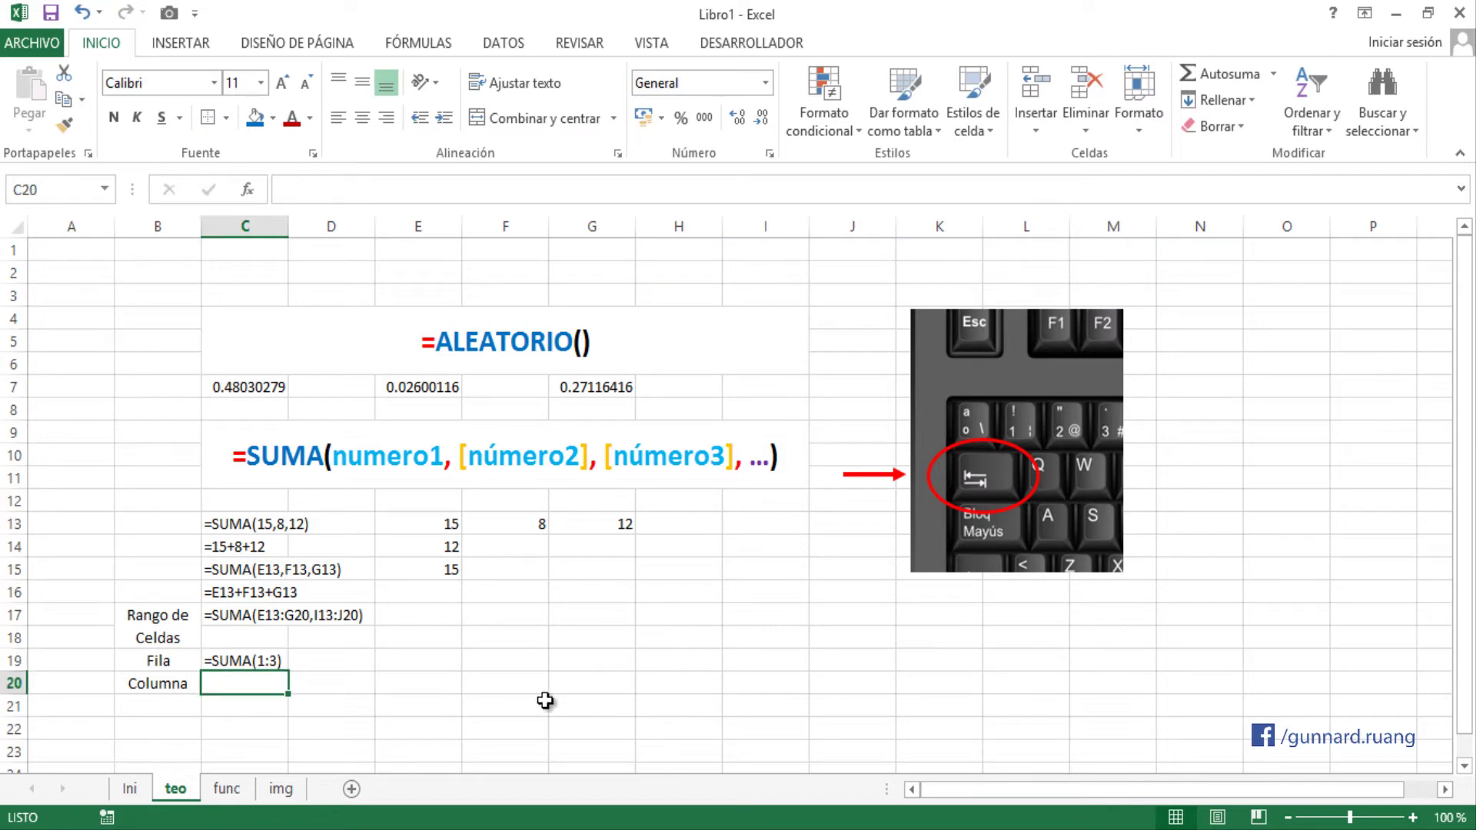
{"action": "type", "text": "=sum"}
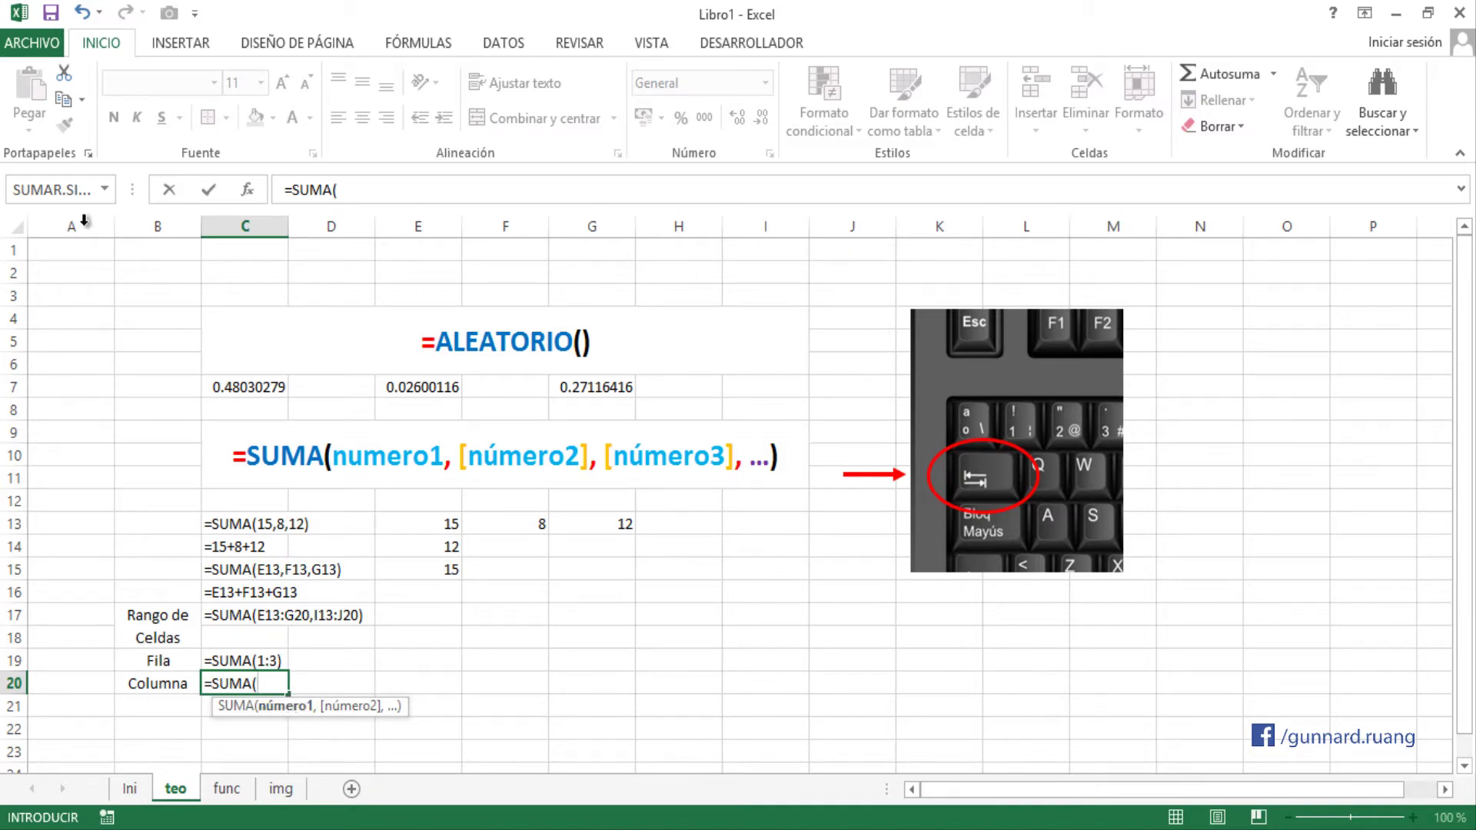
{"action": "type", "text": "A:"}
{"action": "type", "text": "A:A"}
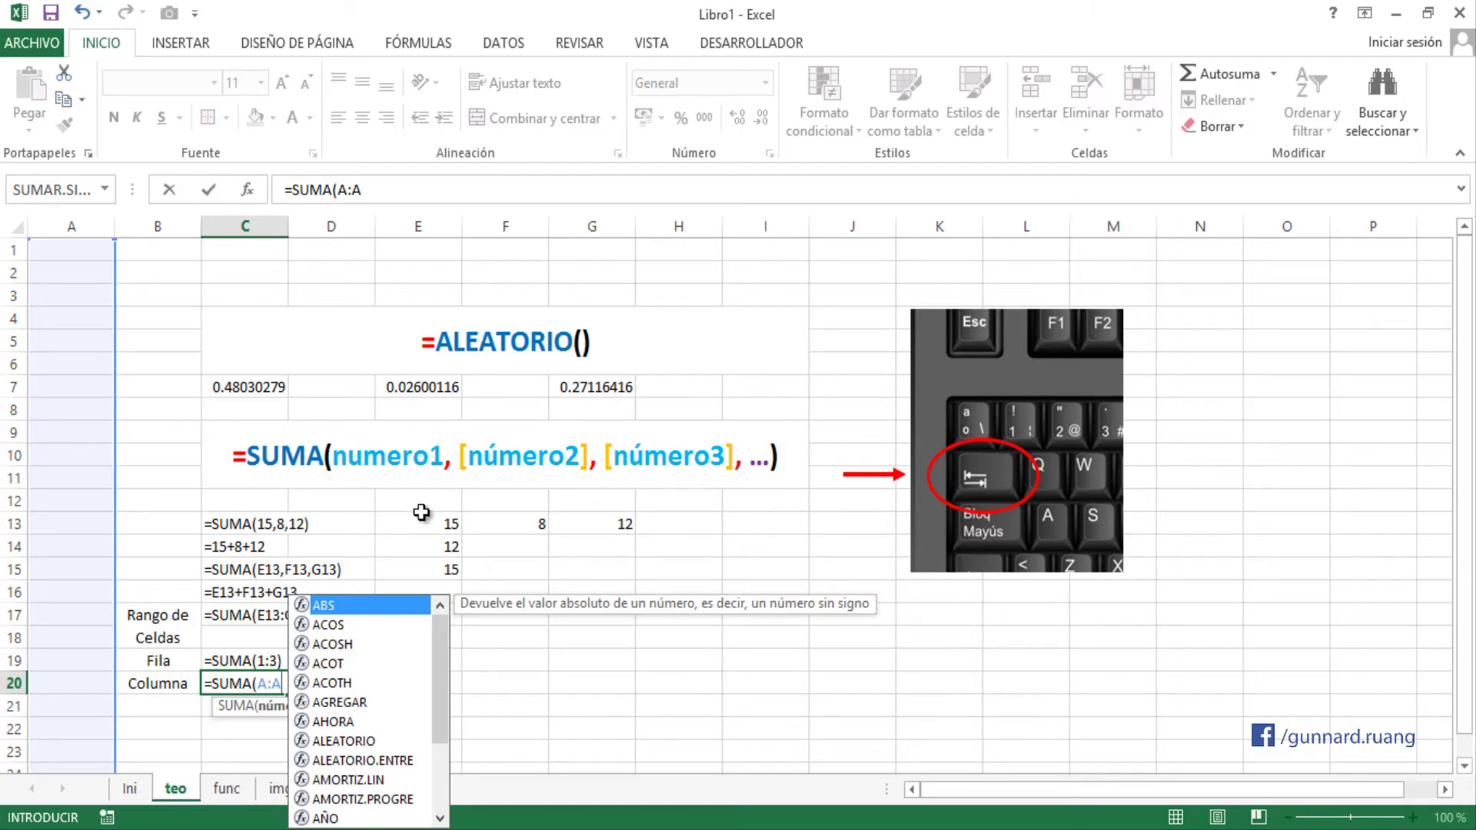
{"action": "left_click", "coordinate": [267, 682]}
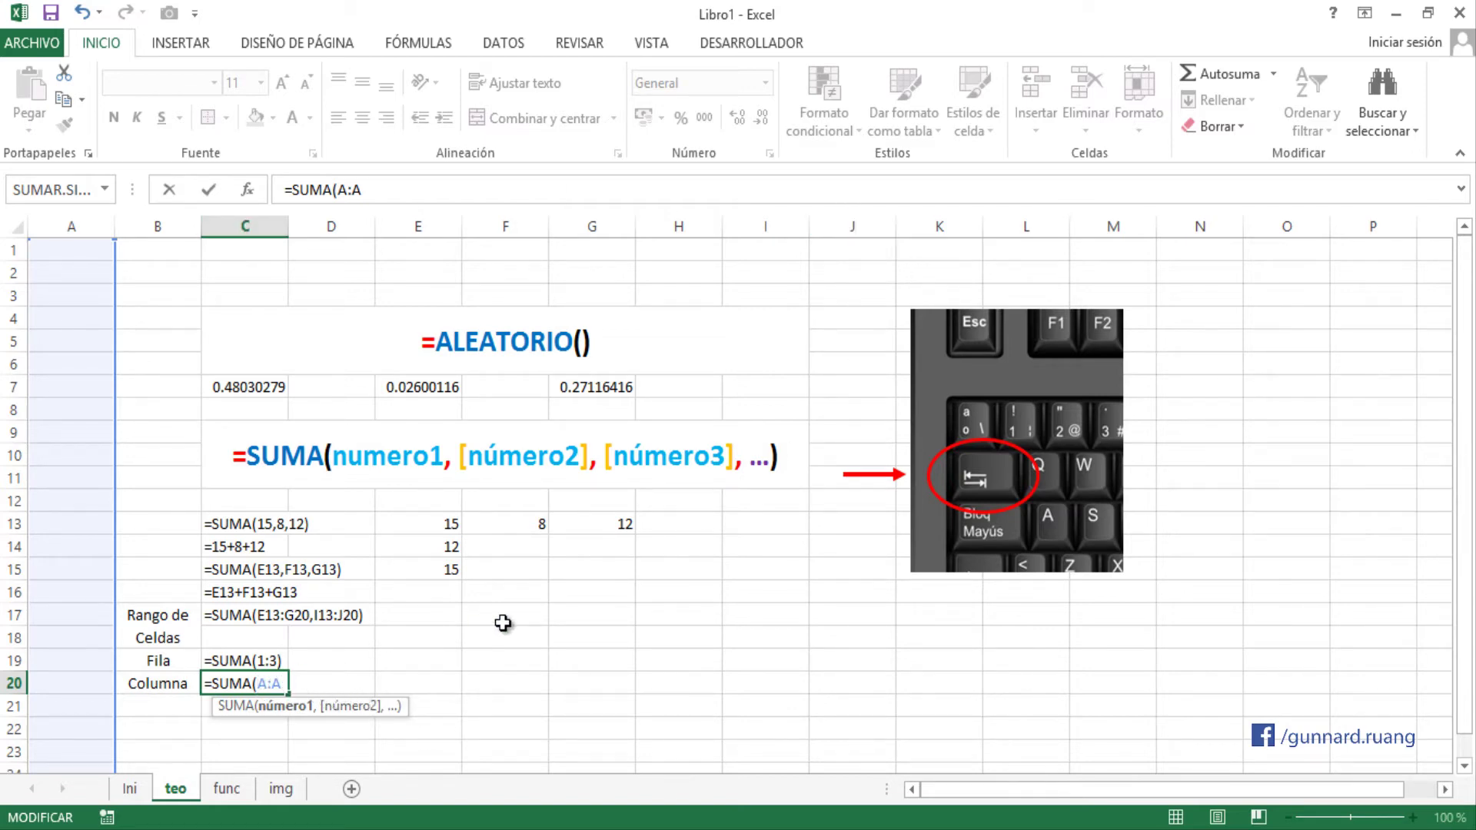
- Try extending the column reference in the C20 formula to A:J, and return it to A:A
{"action": "key", "text": "shift+Right"}
{"action": "key", "text": "shift+Right"}
{"action": "key", "text": "shift+Right"}
{"action": "key", "text": "shift+Right"}
{"action": "key", "text": "shift+Right"}
{"action": "key", "text": "shift+Right"}
{"action": "key", "text": "shift+Right"}
{"action": "key", "text": "shift+Right"}
{"action": "key", "text": "shift+Right"}
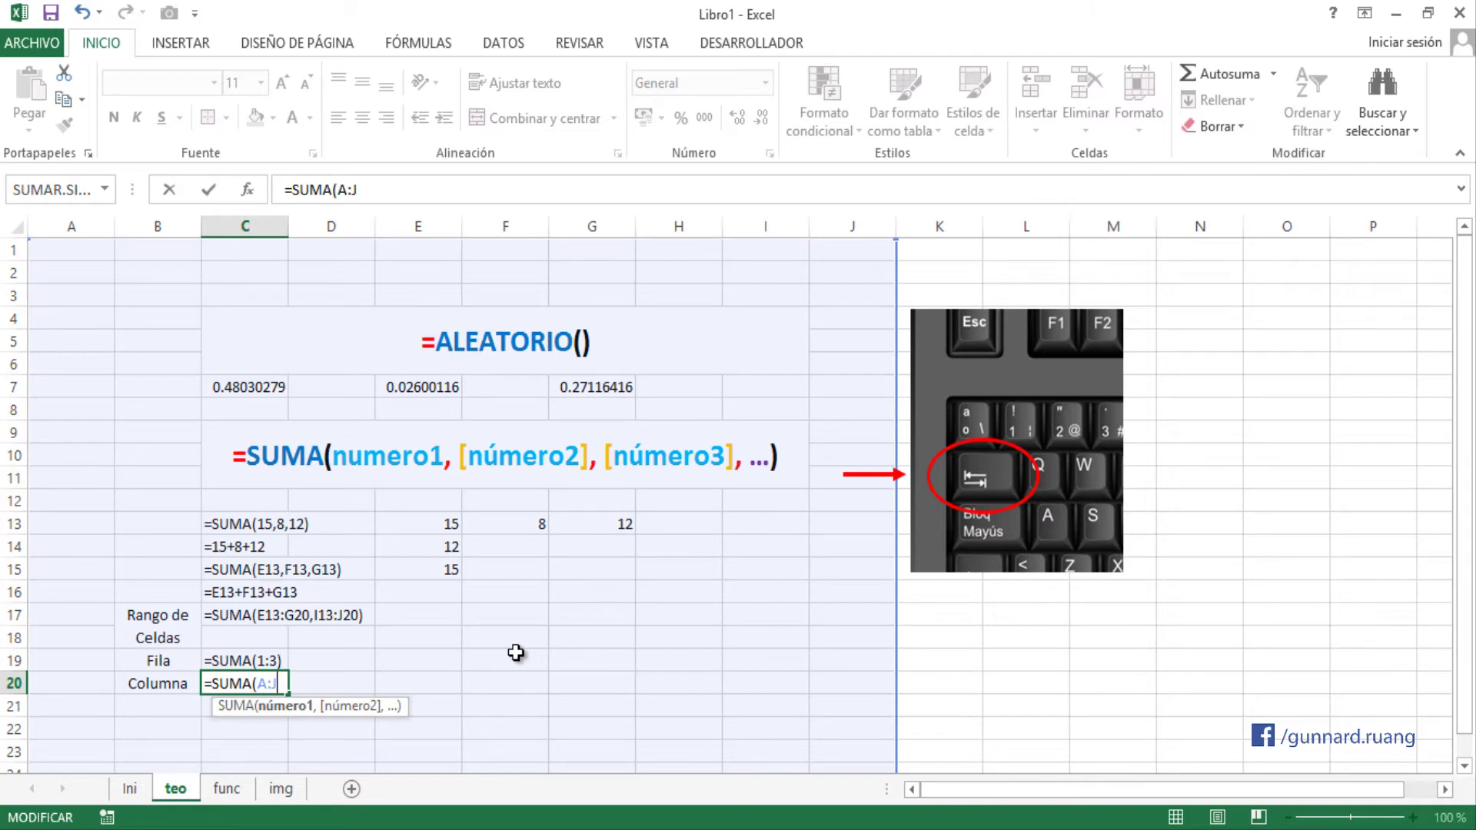
{"action": "key", "text": "BackSpace"}
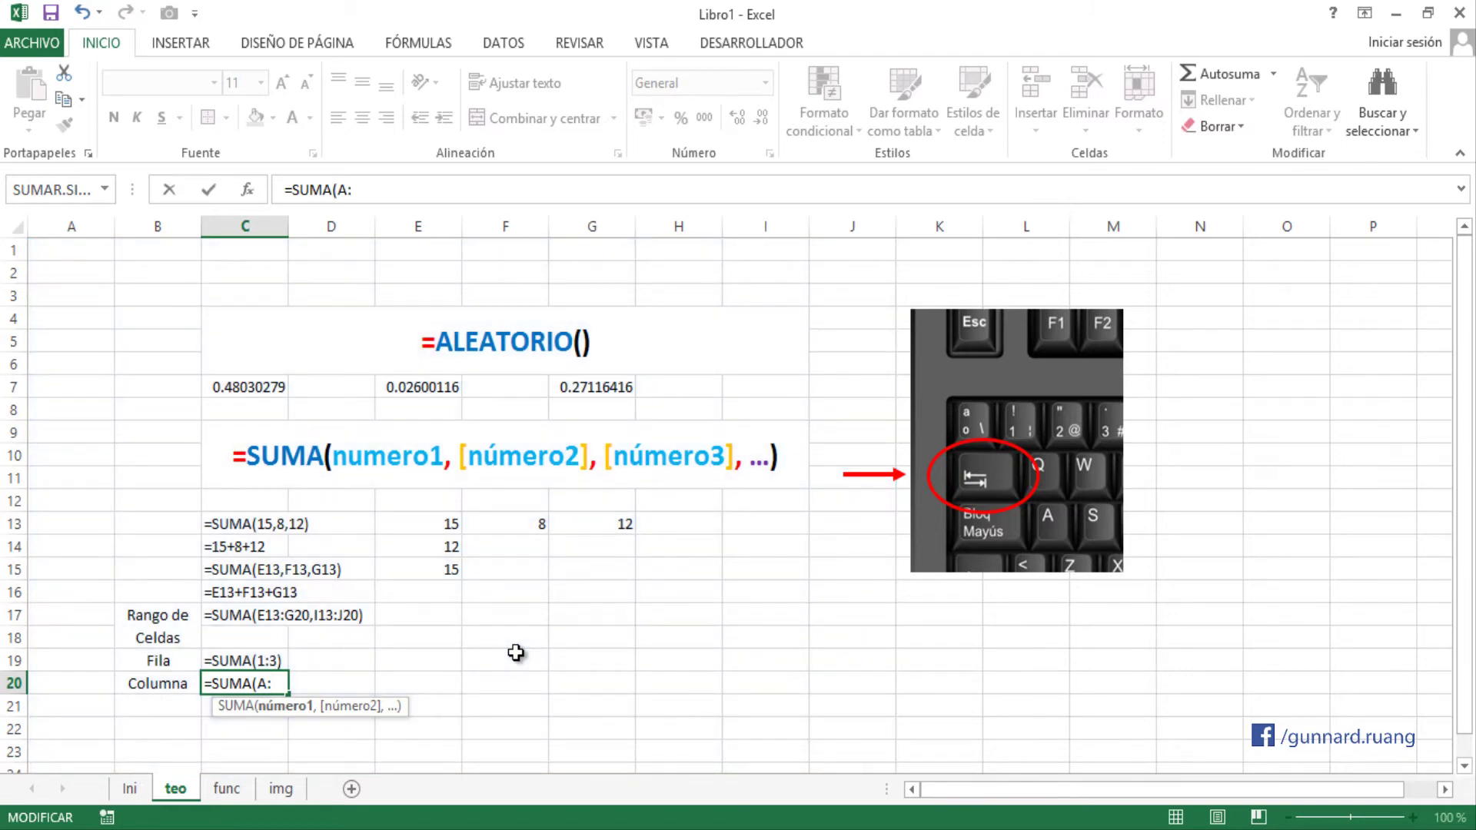
{"action": "type", "text": "A"}
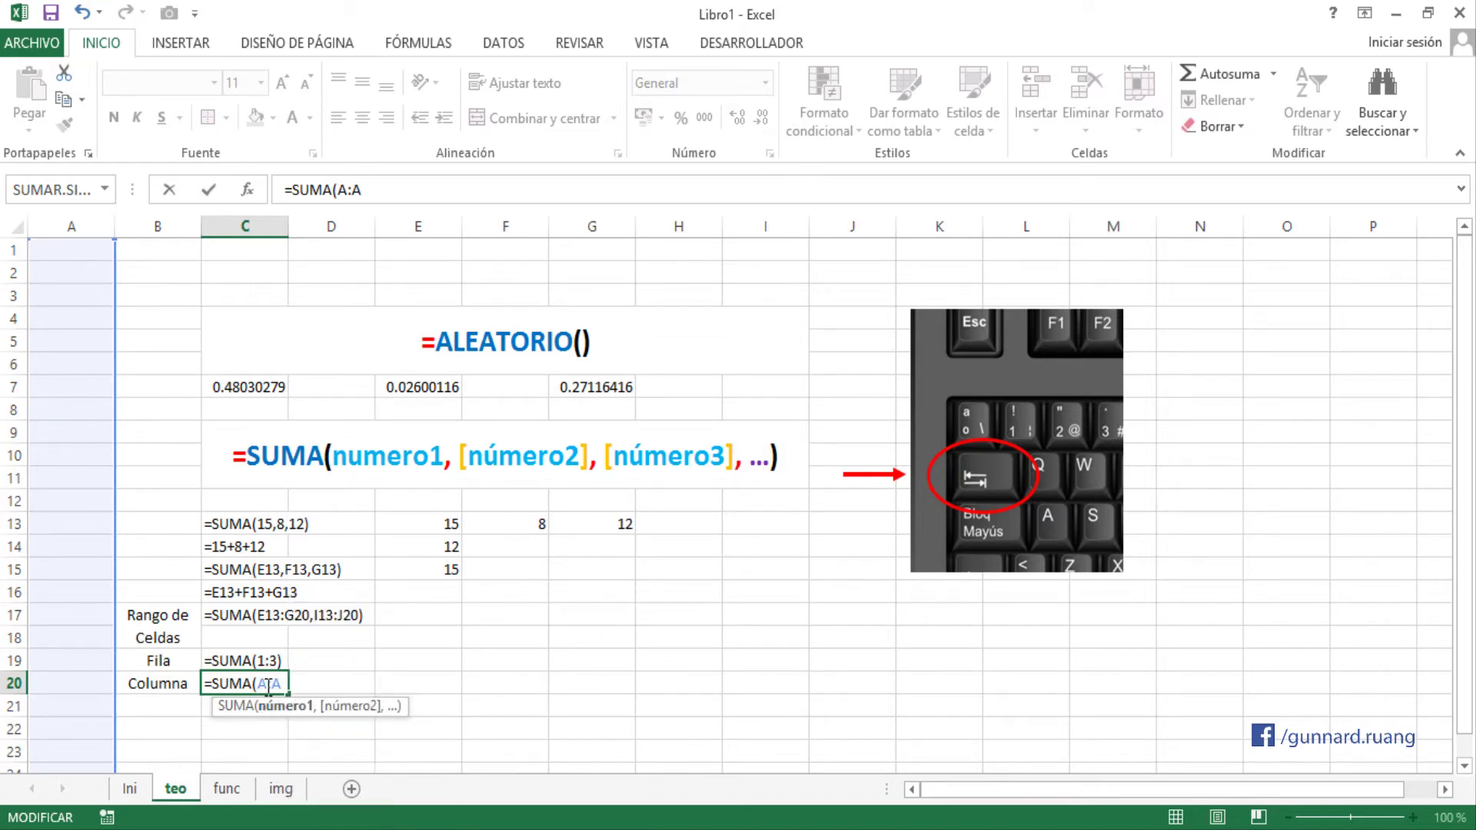
- Add the whole of column J (J:J) as the second argument of the C20 formula
{"action": "type", "text": ","}
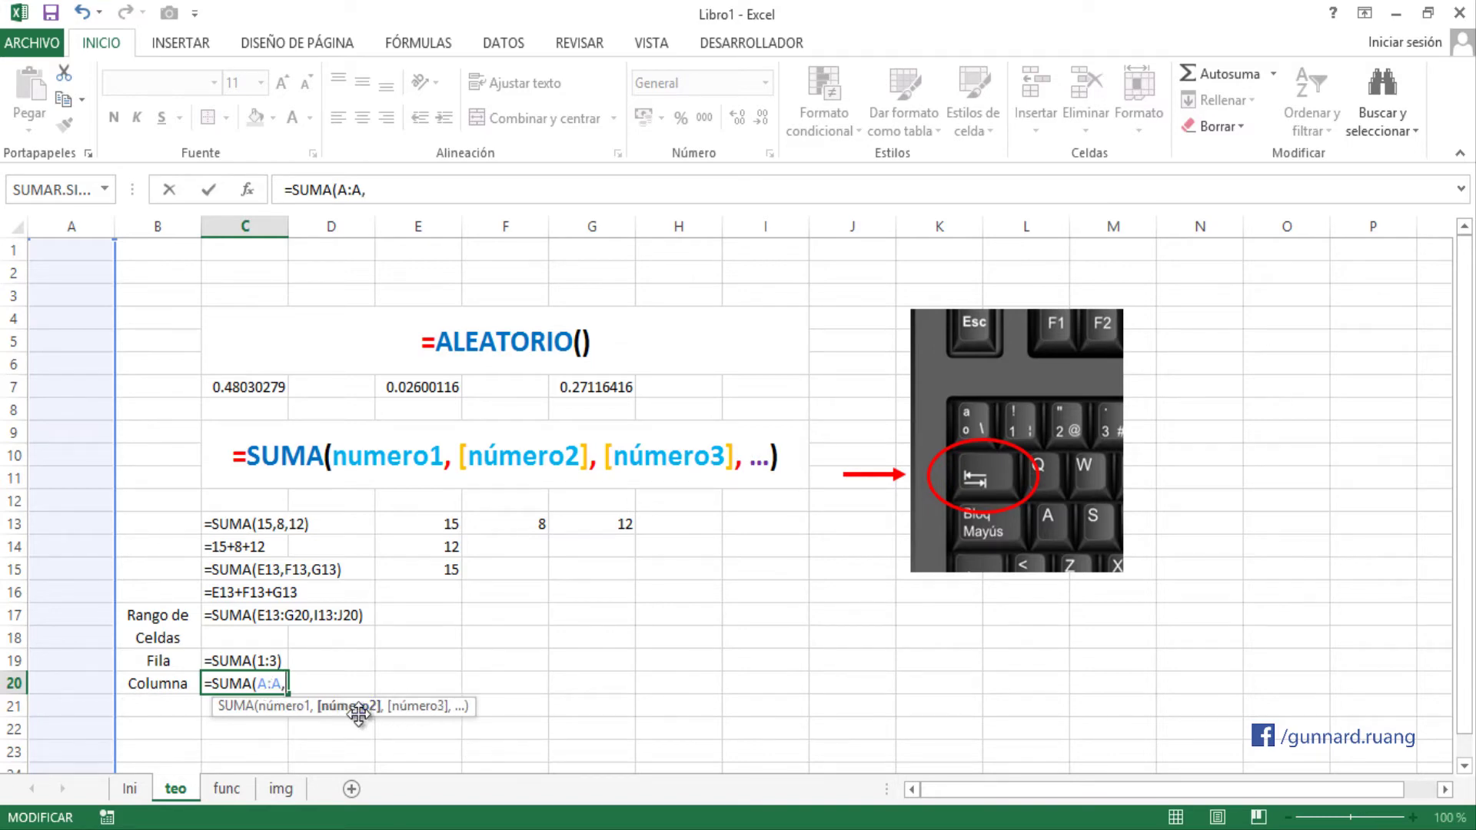
{"action": "type", "text": "j:j"}
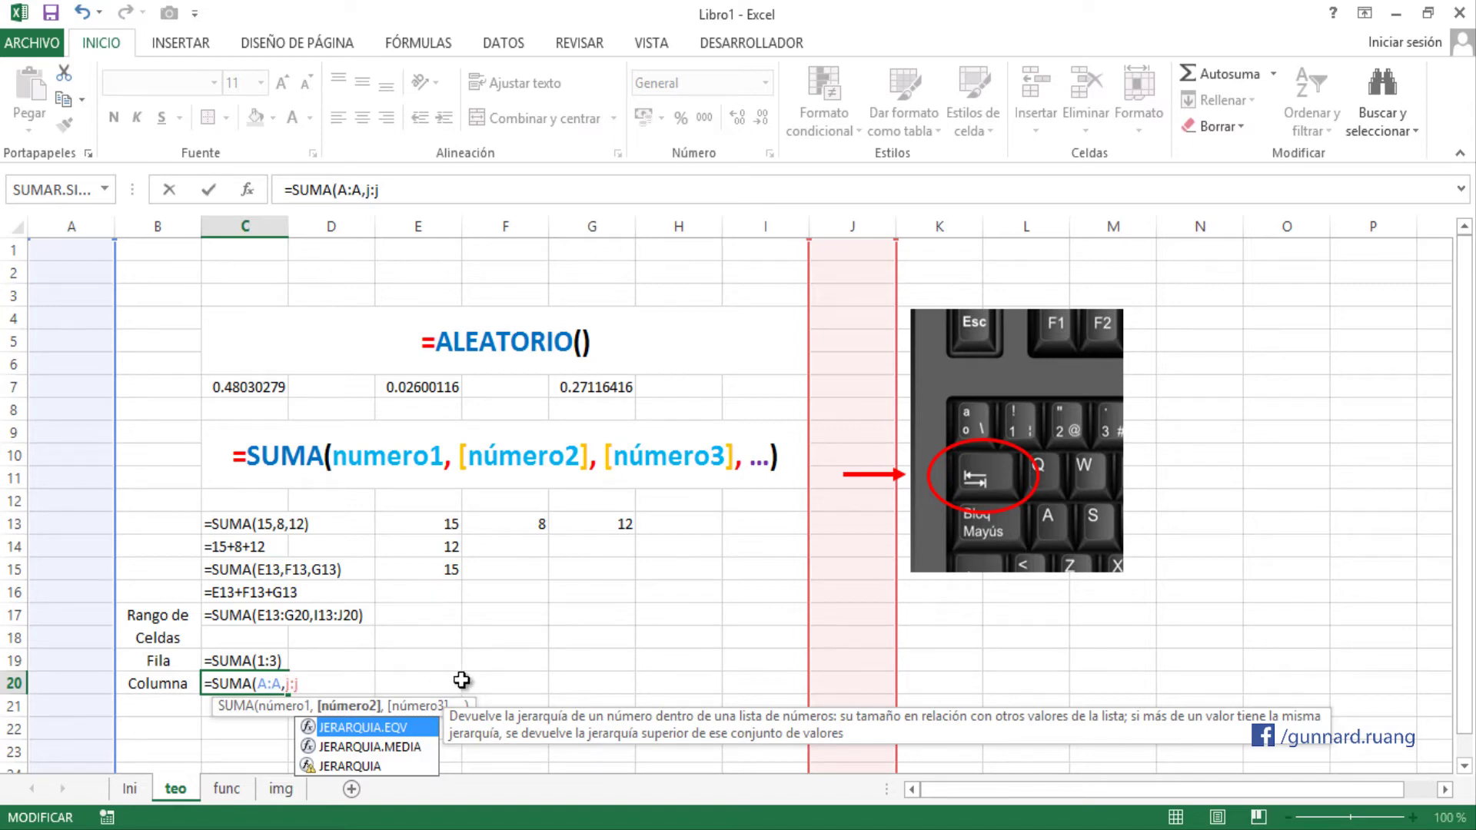
{"action": "key", "text": "Escape"}
{"action": "key", "text": "BackSpace"}
{"action": "key", "text": "BackSpace"}
{"action": "key", "text": "BackSpace"}
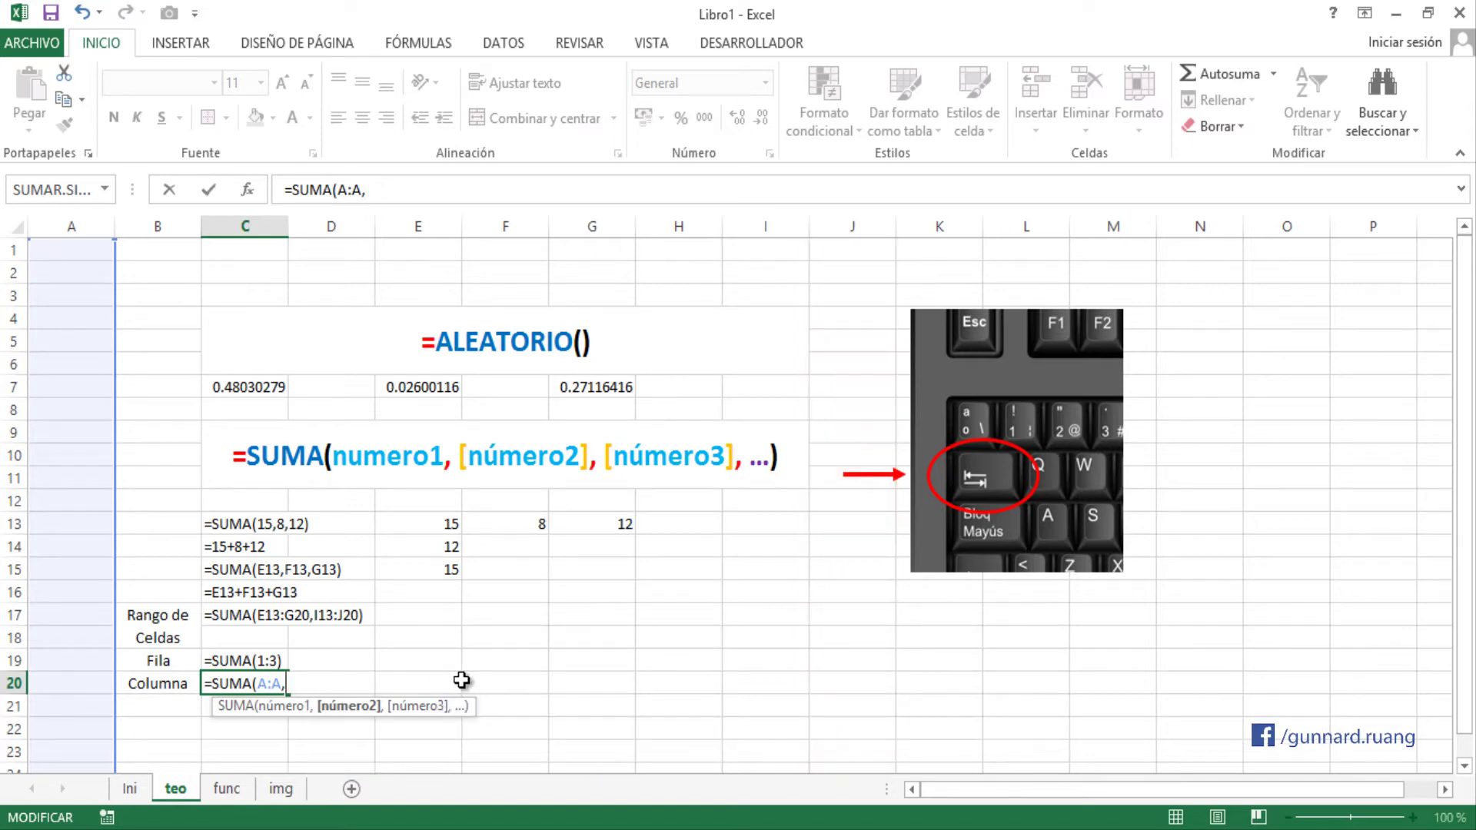
{"action": "type", "text": "J:J"}
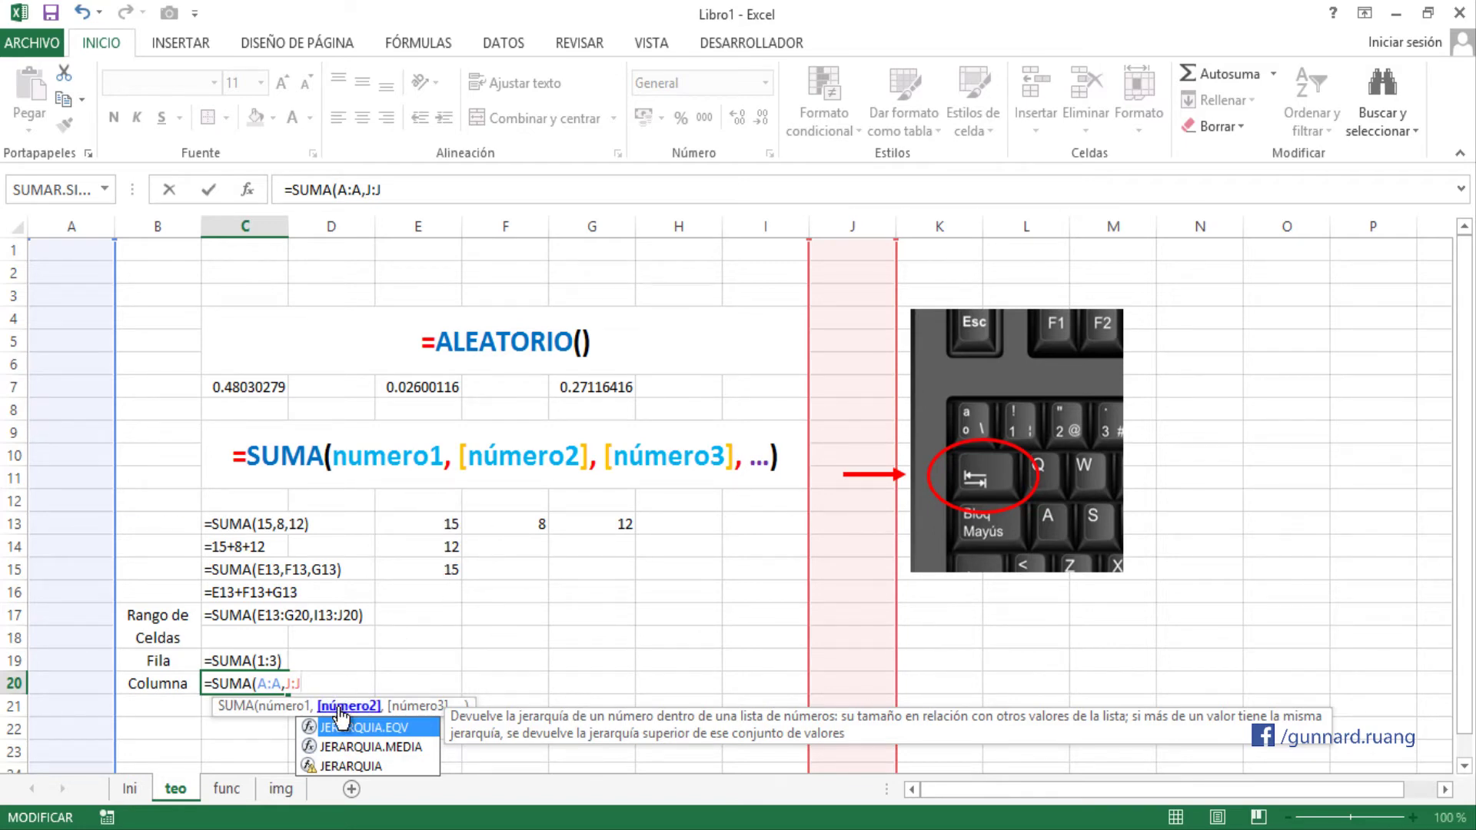
- Add the range E13:E15 as the third argument of the C20 formula and check each argument in turn
{"action": "type", "text": ","}
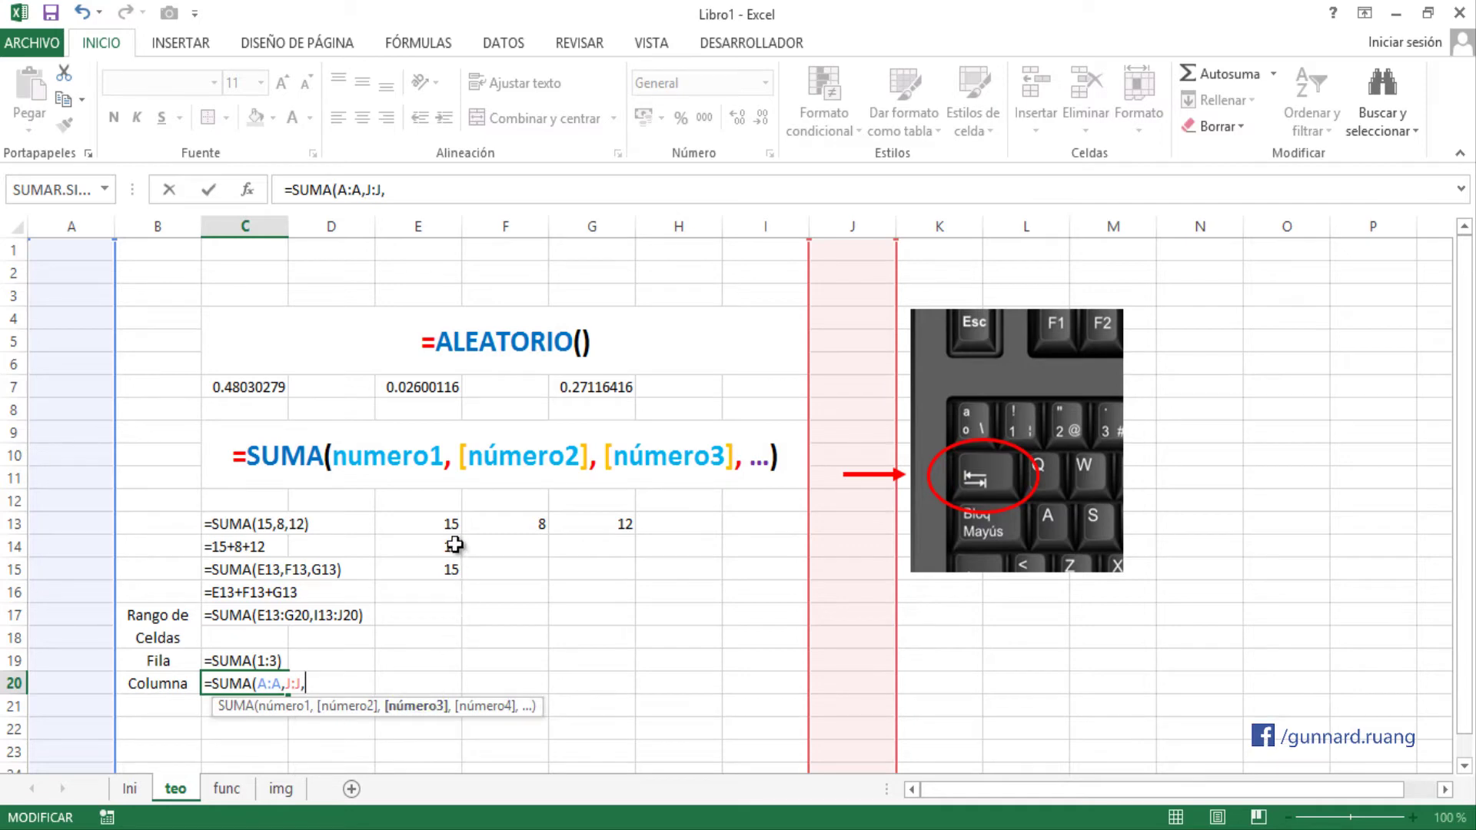
{"action": "left_click_drag", "start_coordinate": [442, 525], "coordinate": [446, 573]}
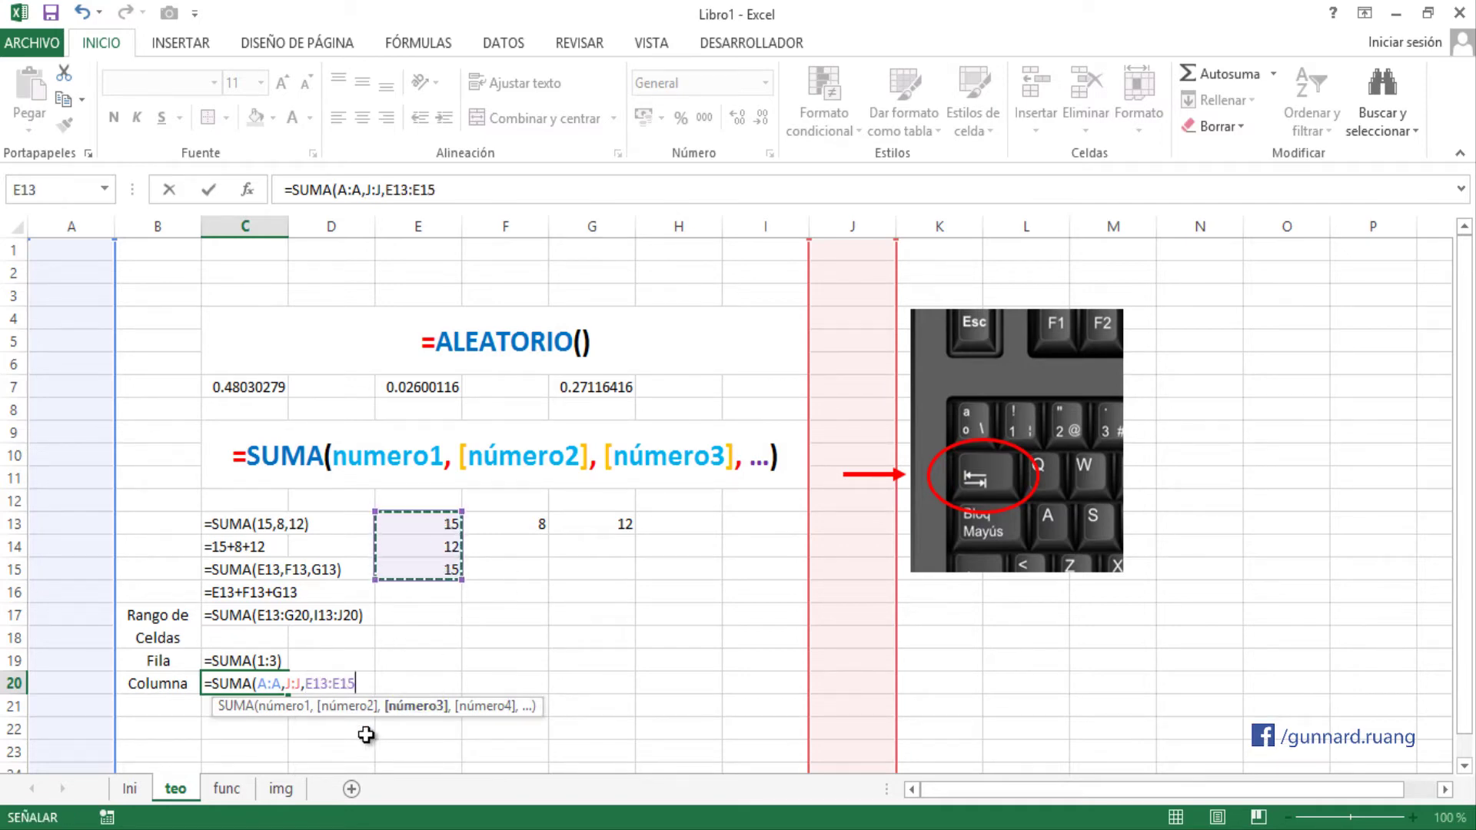
{"action": "left_click", "coordinate": [336, 685]}
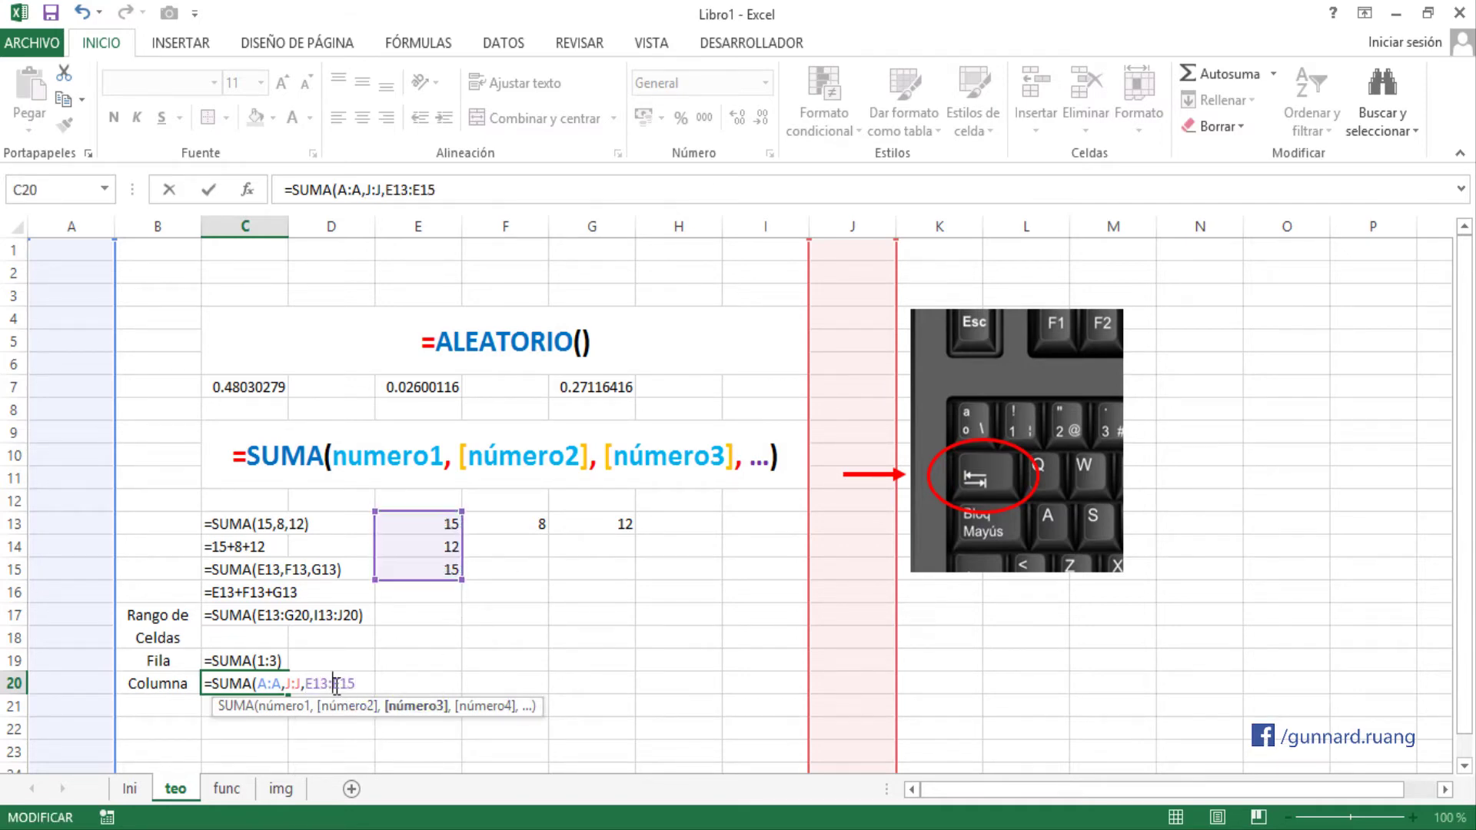
{"action": "left_click", "coordinate": [269, 683]}
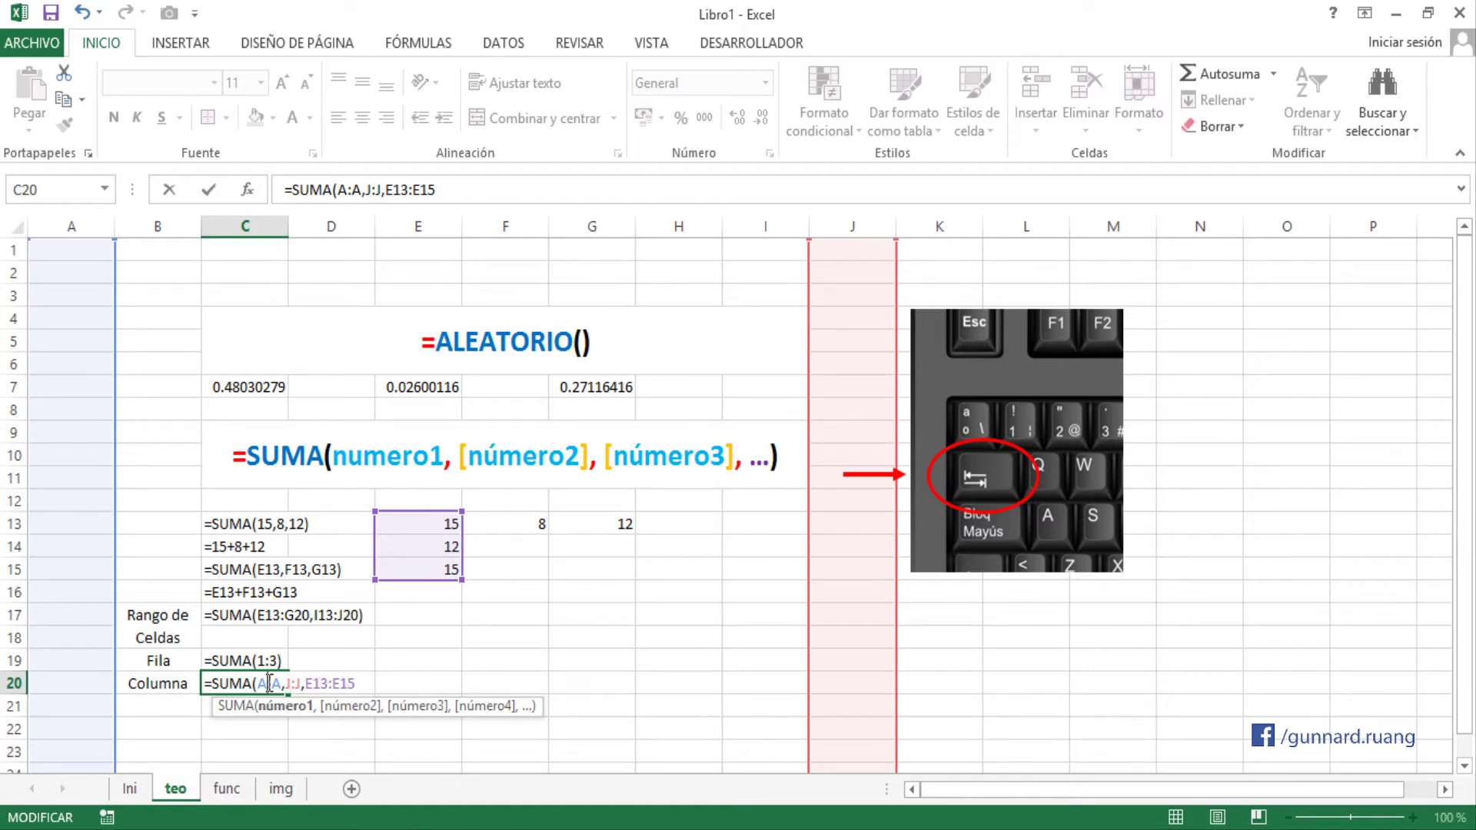
{"action": "left_click", "coordinate": [296, 683]}
{"action": "left_click", "coordinate": [331, 683]}
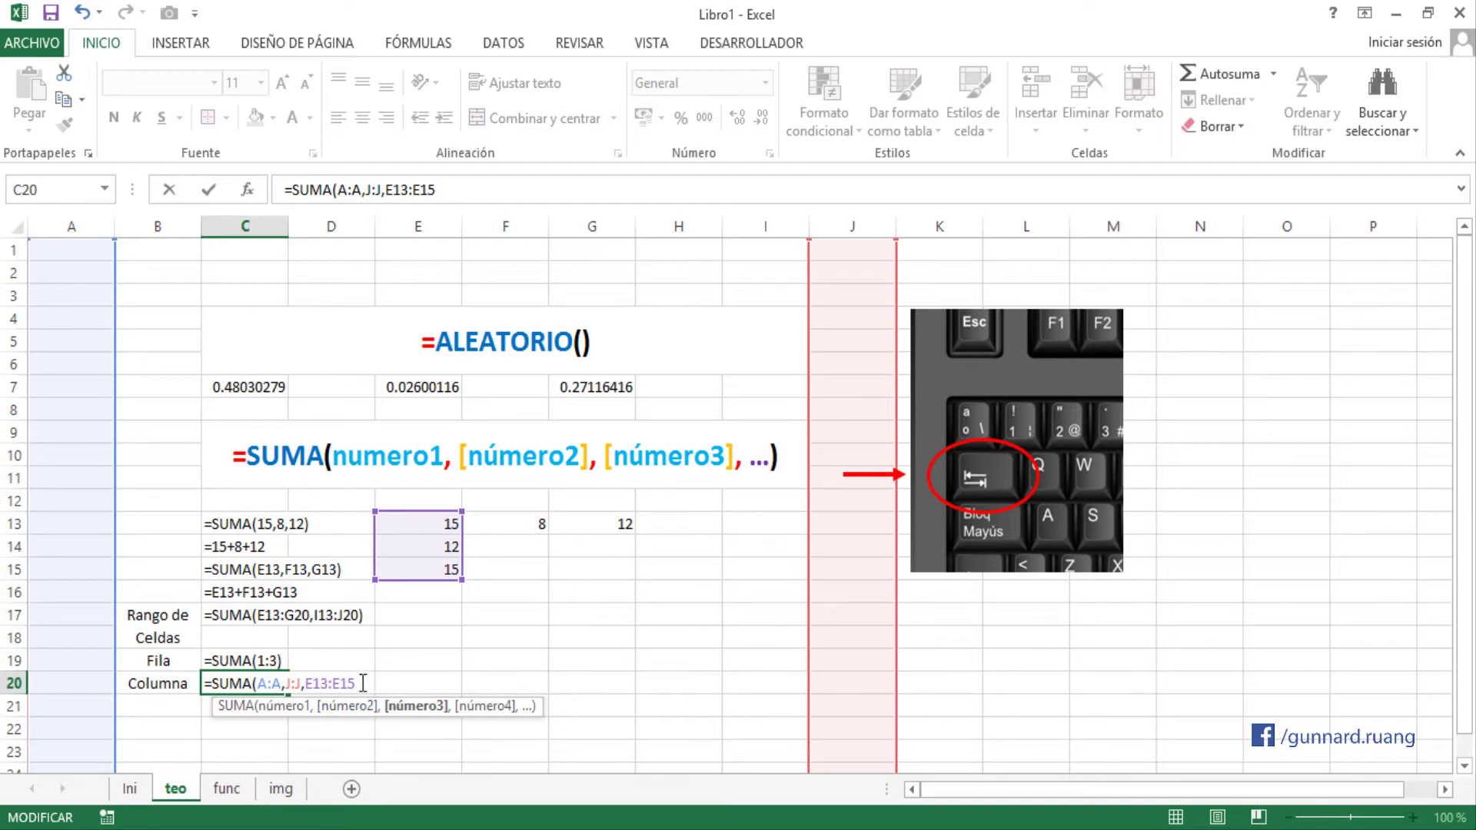
- Add cell G13 and the constant 19 as the fourth and fifth arguments of the C20 formula
{"action": "type", "text": ","}
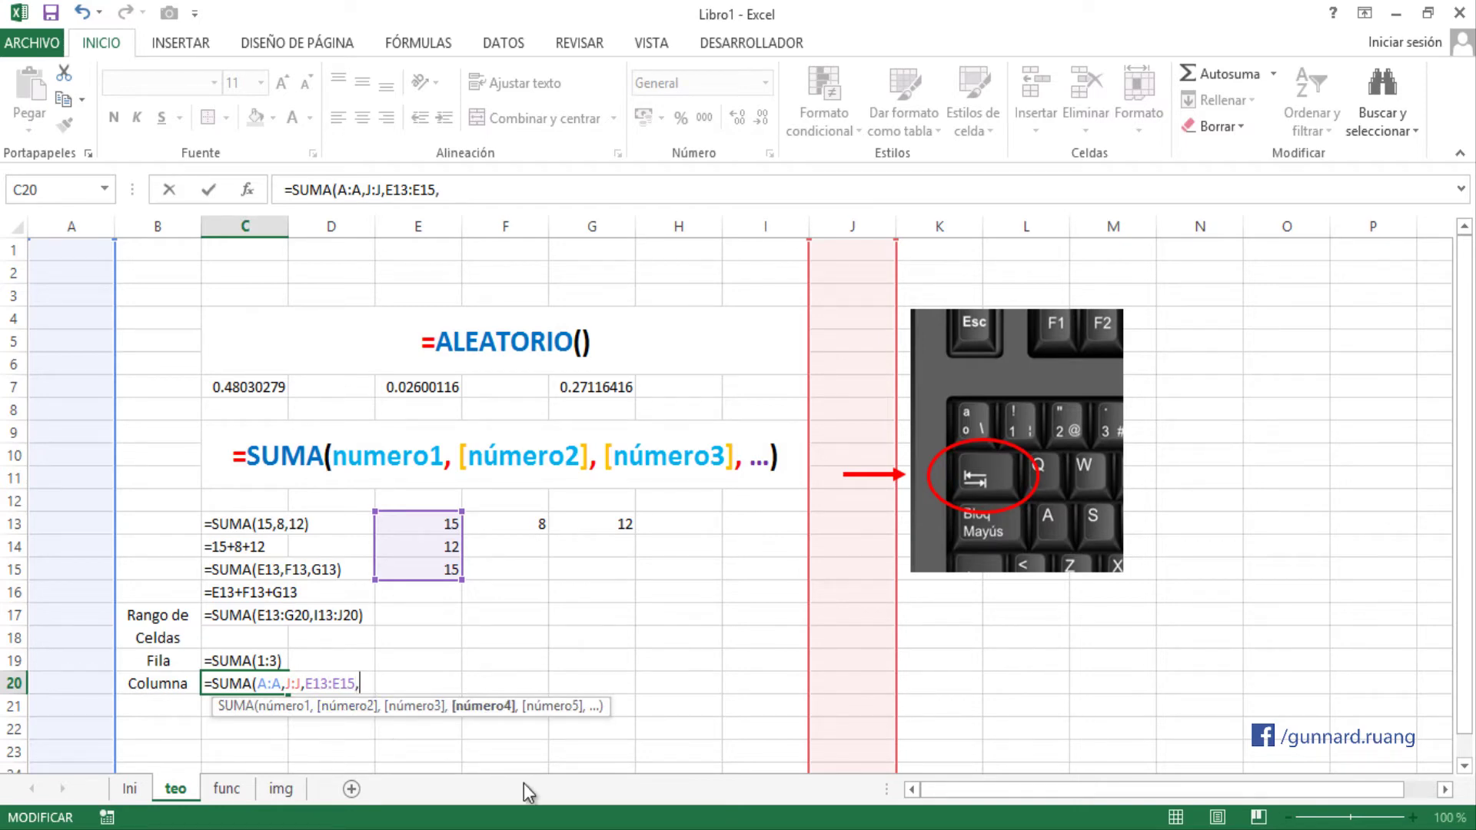
{"action": "left_click", "coordinate": [608, 526]}
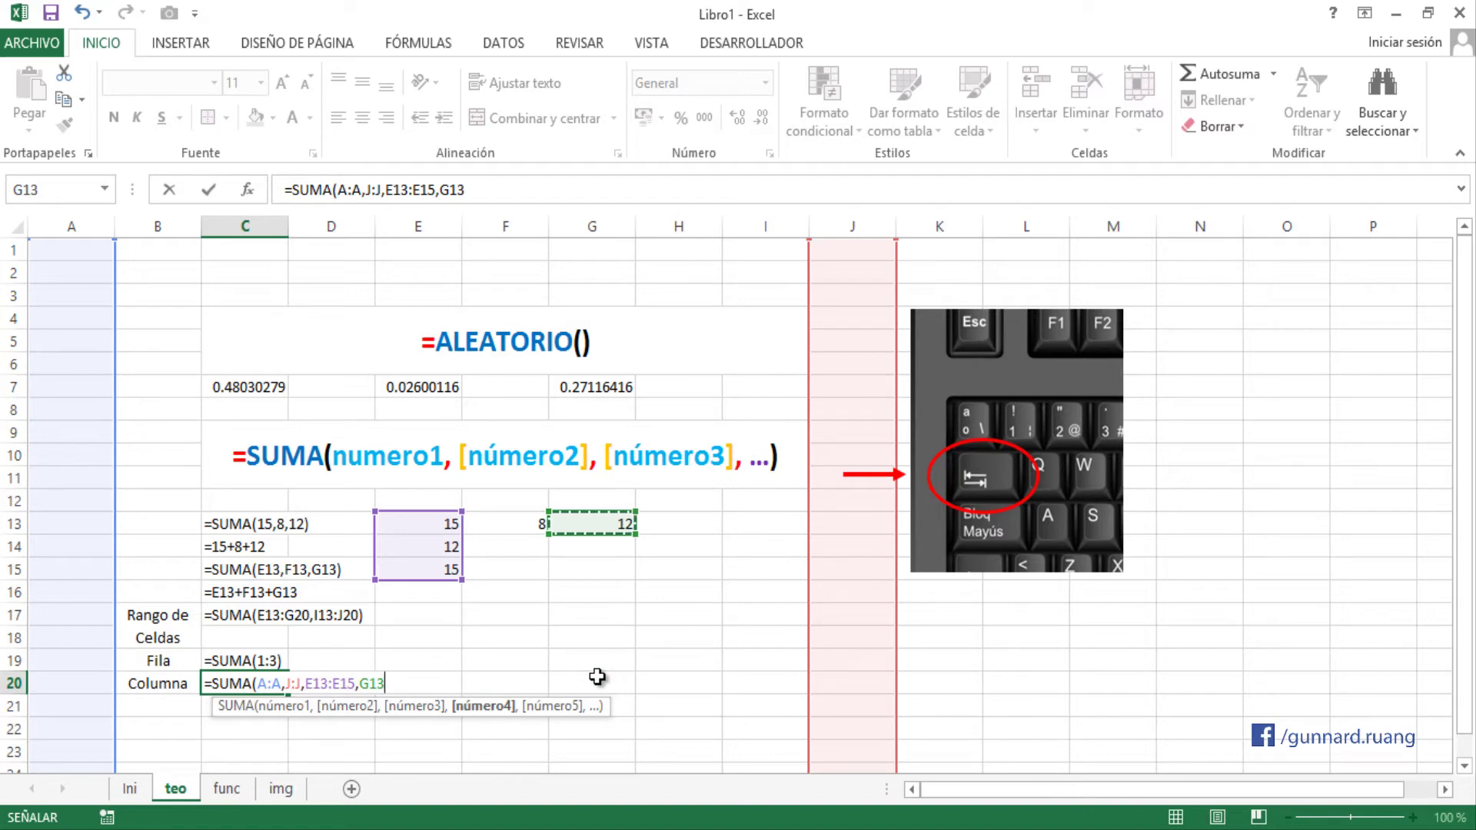
{"action": "type", "text": ","}
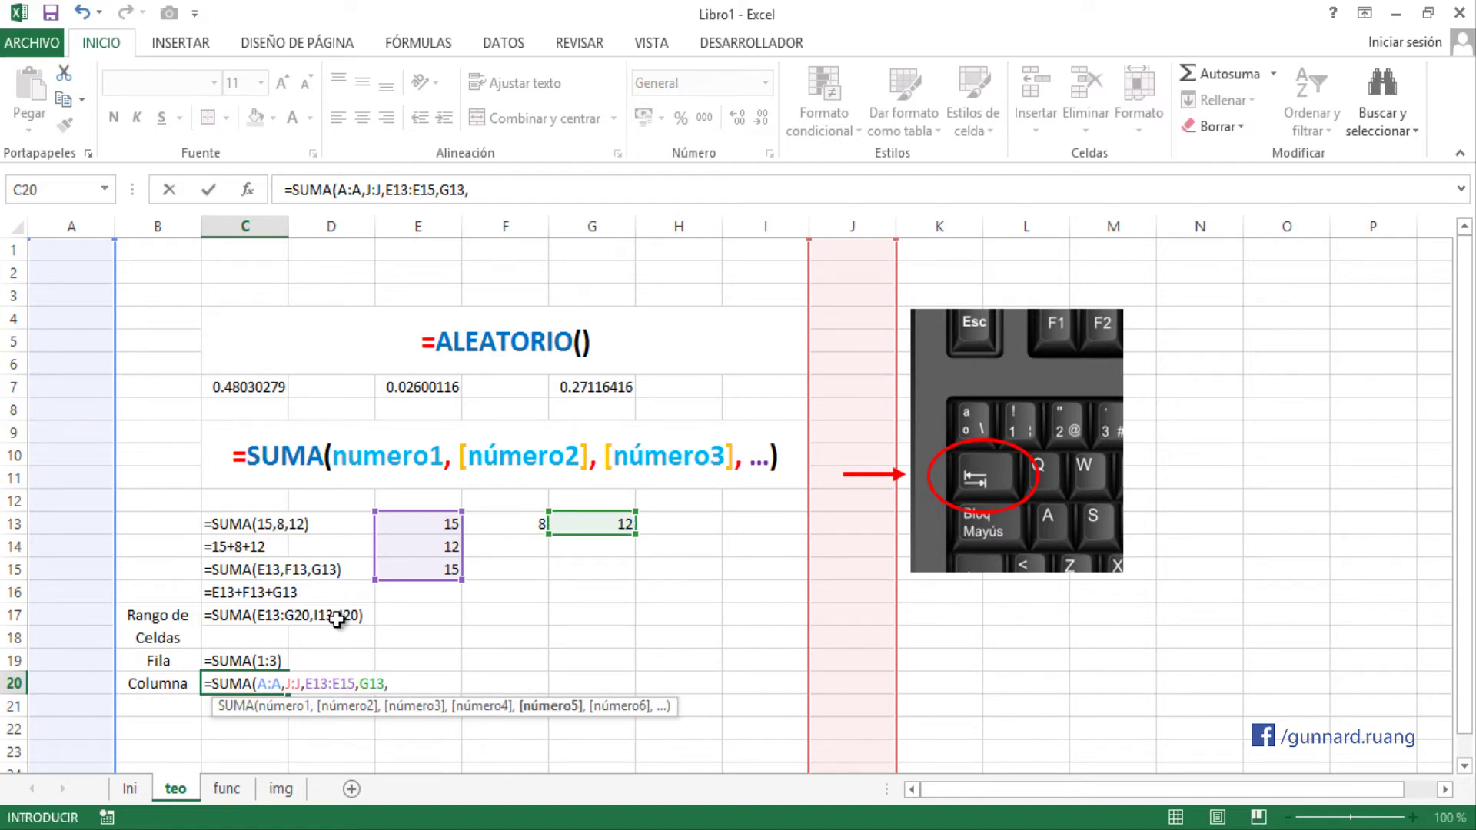
{"action": "type", "text": "19"}
- Step back through the arguments in C20, and complete the formula as =SUMA(A:A,J:J,E13:E15,G13,19)
{"action": "key", "text": "F2"}
{"action": "key", "text": "Left"}
{"action": "key", "text": "Left"}
{"action": "key", "text": "Left"}
{"action": "key", "text": "Left"}
{"action": "key", "text": "Left"}
{"action": "key", "text": "Left"}
{"action": "key", "text": "Left"}
{"action": "key", "text": "Left"}
{"action": "key", "text": "Left"}
{"action": "key", "text": "Left"}
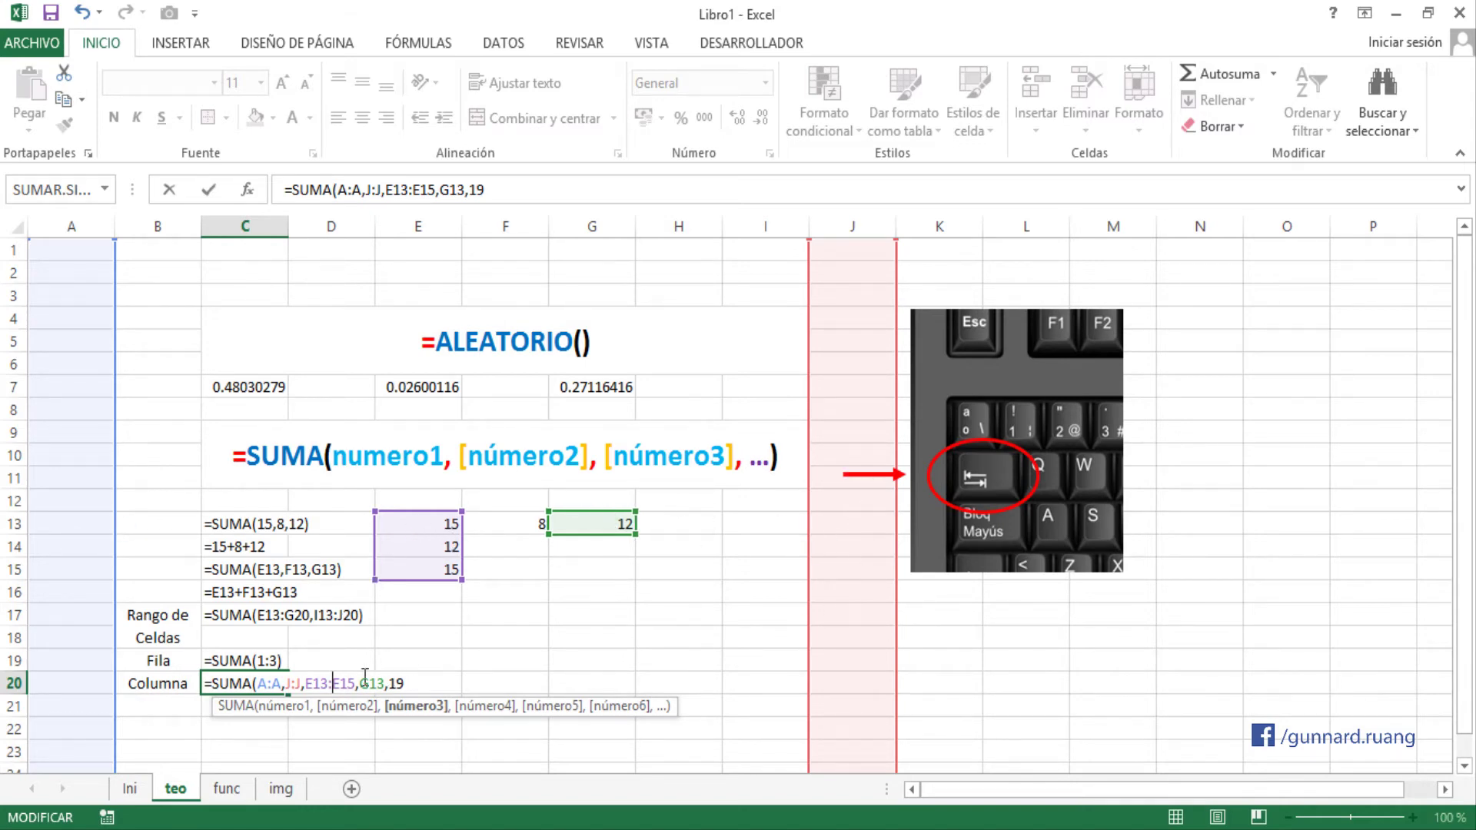
{"action": "left_click", "coordinate": [412, 682]}
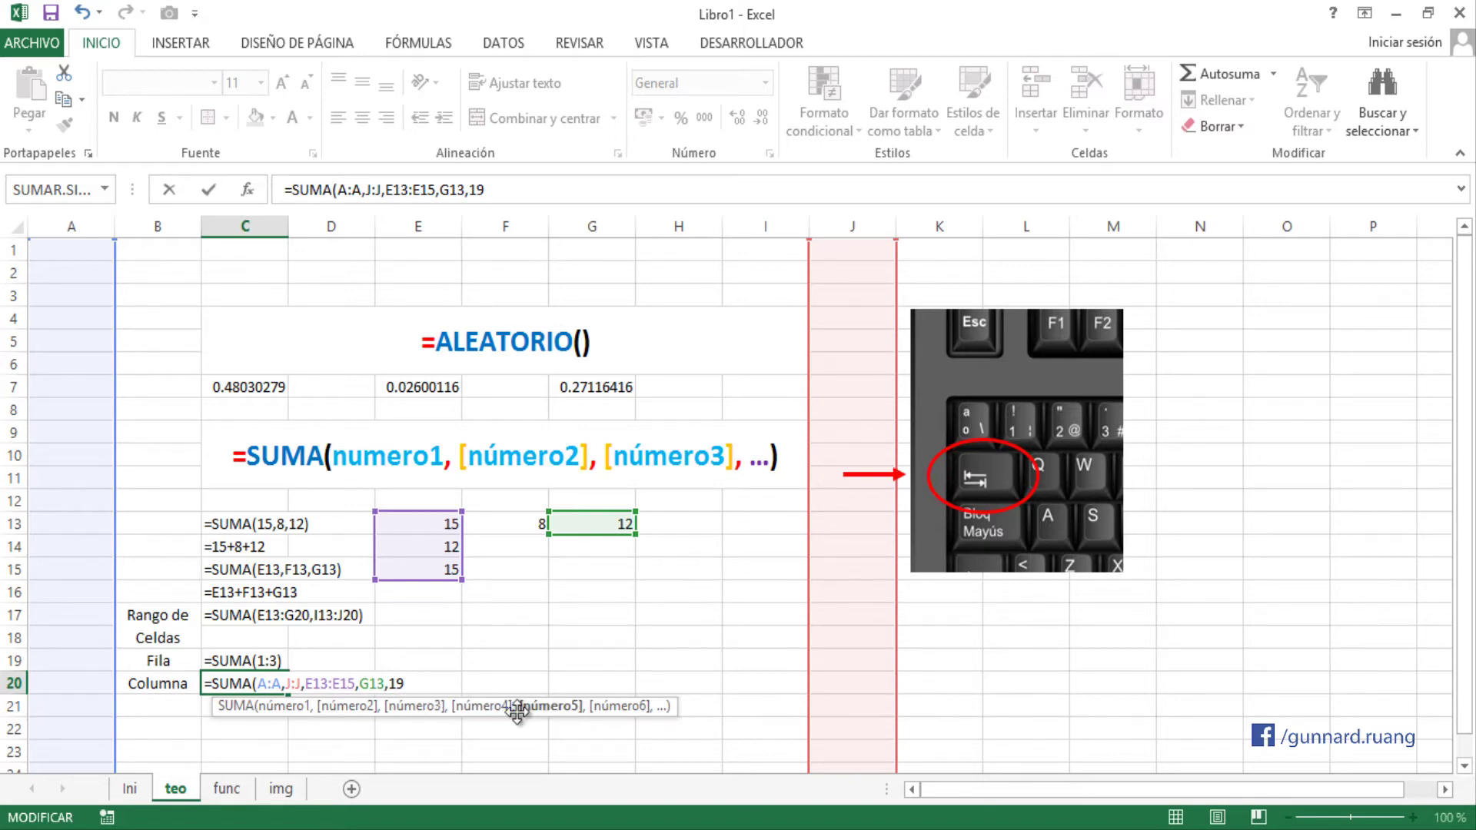
{"action": "type", "text": ")"}
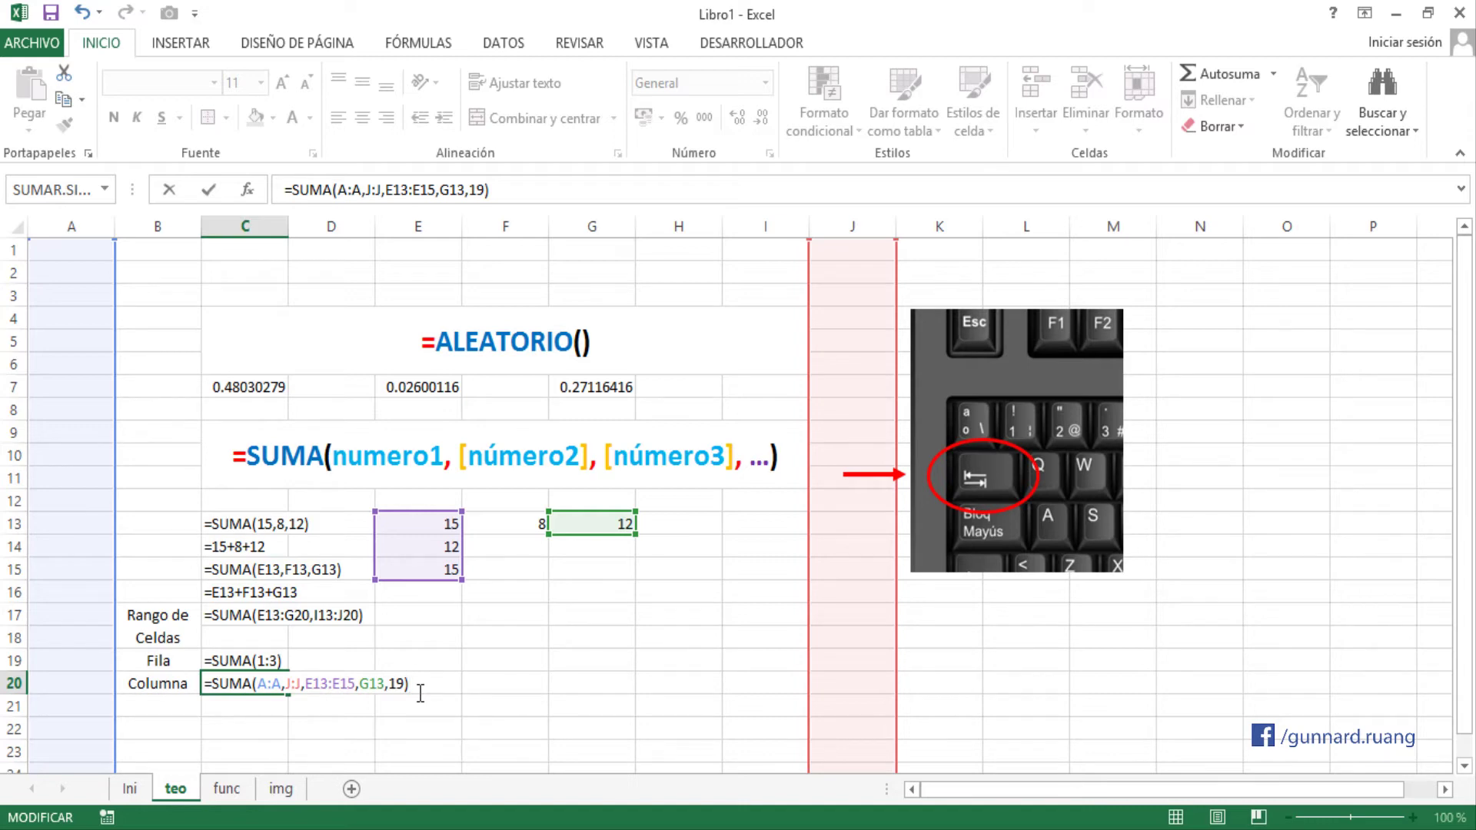
{"action": "key", "text": "Return"}
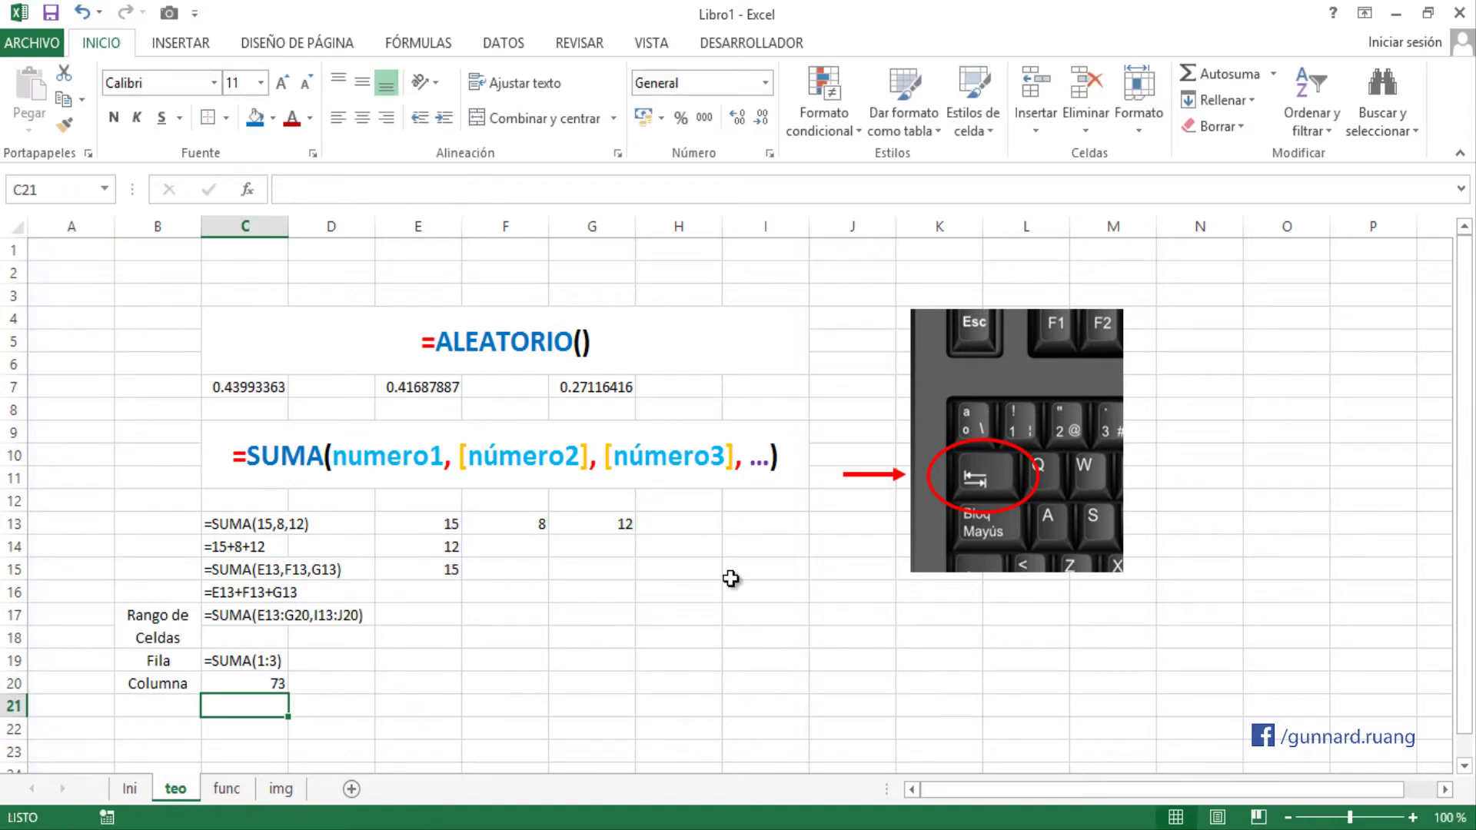
{"action": "left_click", "coordinate": [284, 683]}
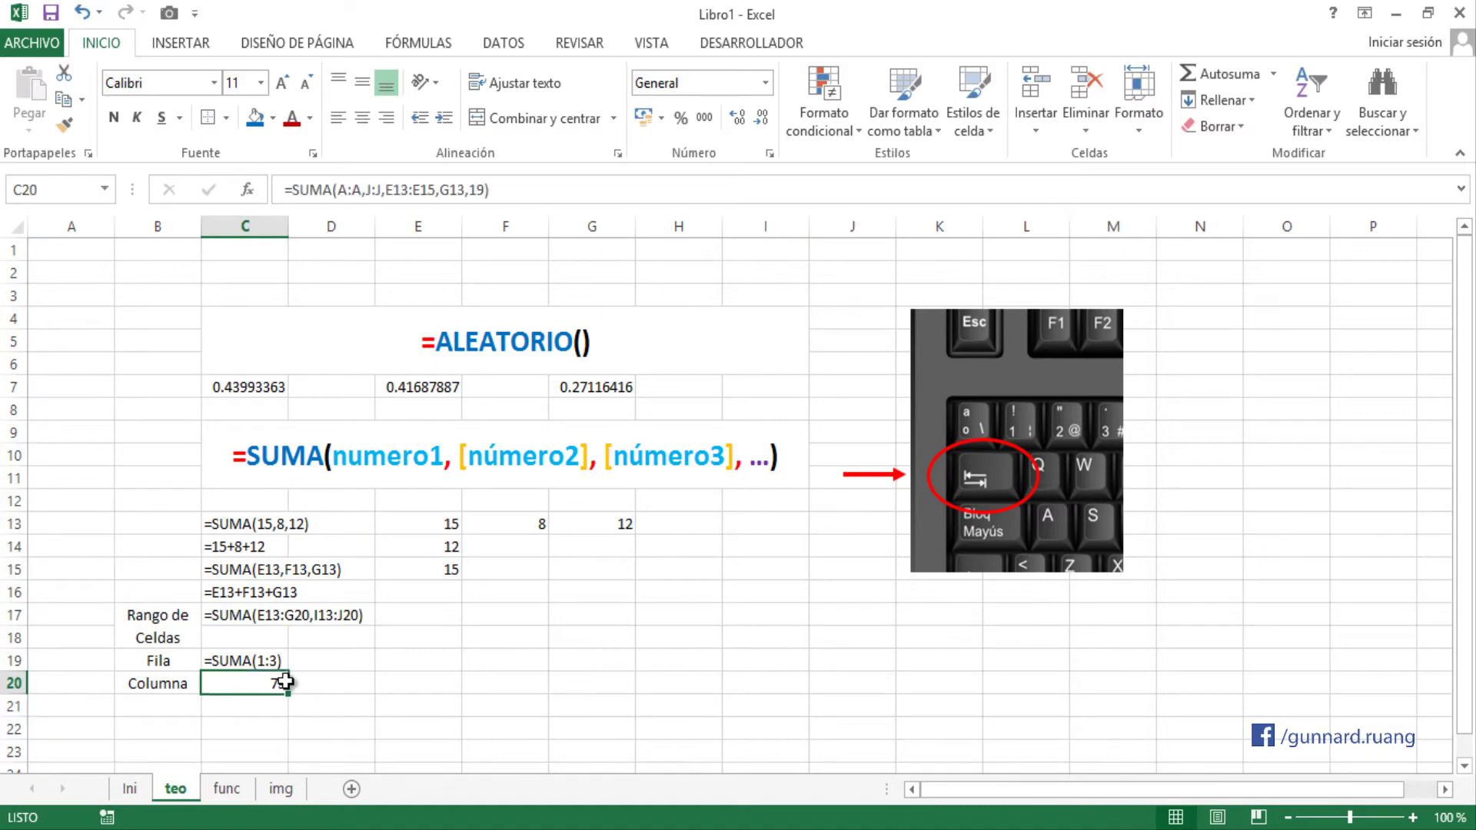
- Test the whole-column references by entering 20 in A5, 66 in A22 and 8989 in J2
{"action": "left_click", "coordinate": [83, 333]}
{"action": "type", "text": "20"}
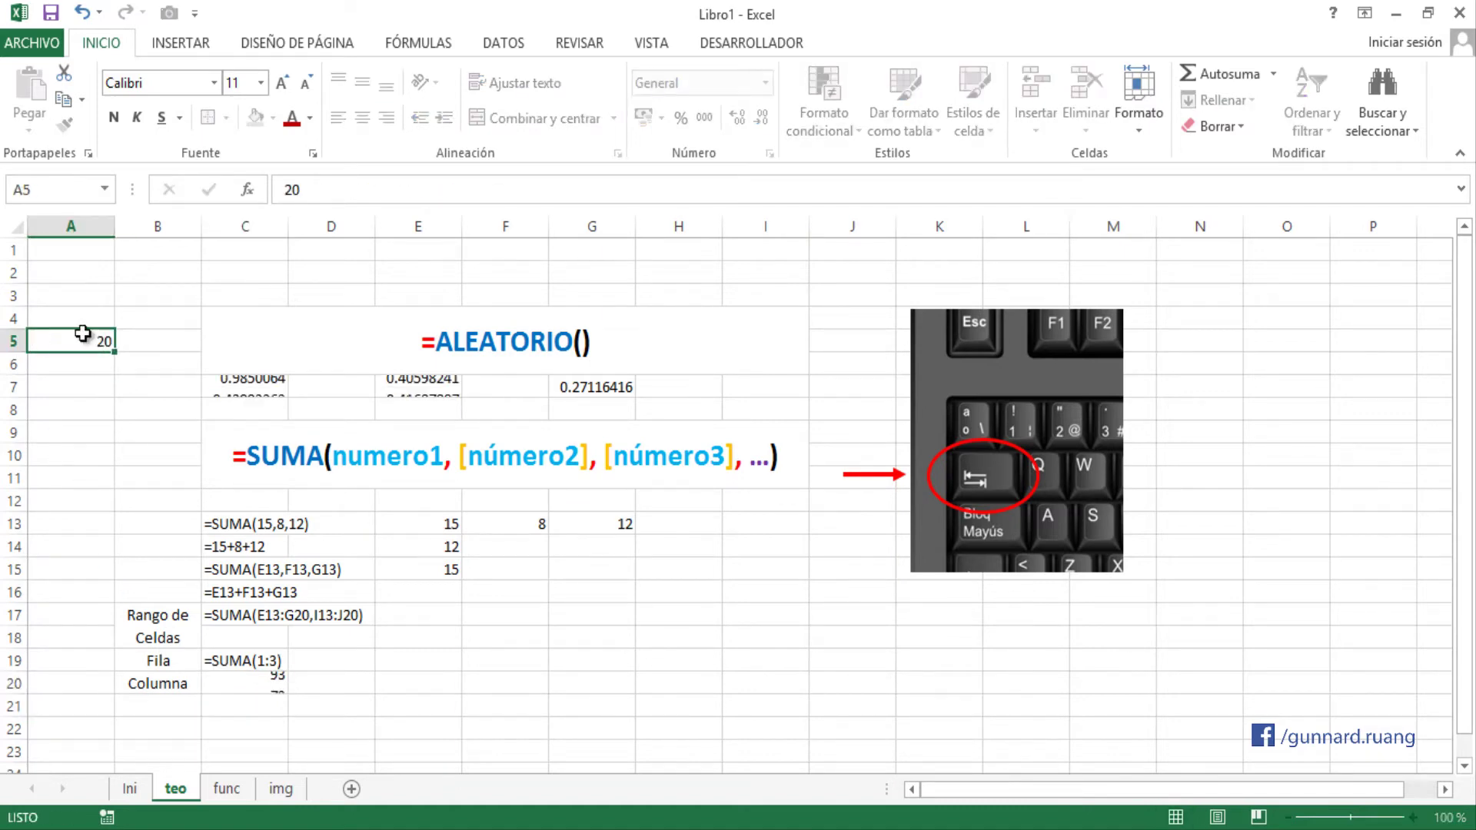
{"action": "key", "text": "Return"}
{"action": "left_click", "coordinate": [77, 735]}
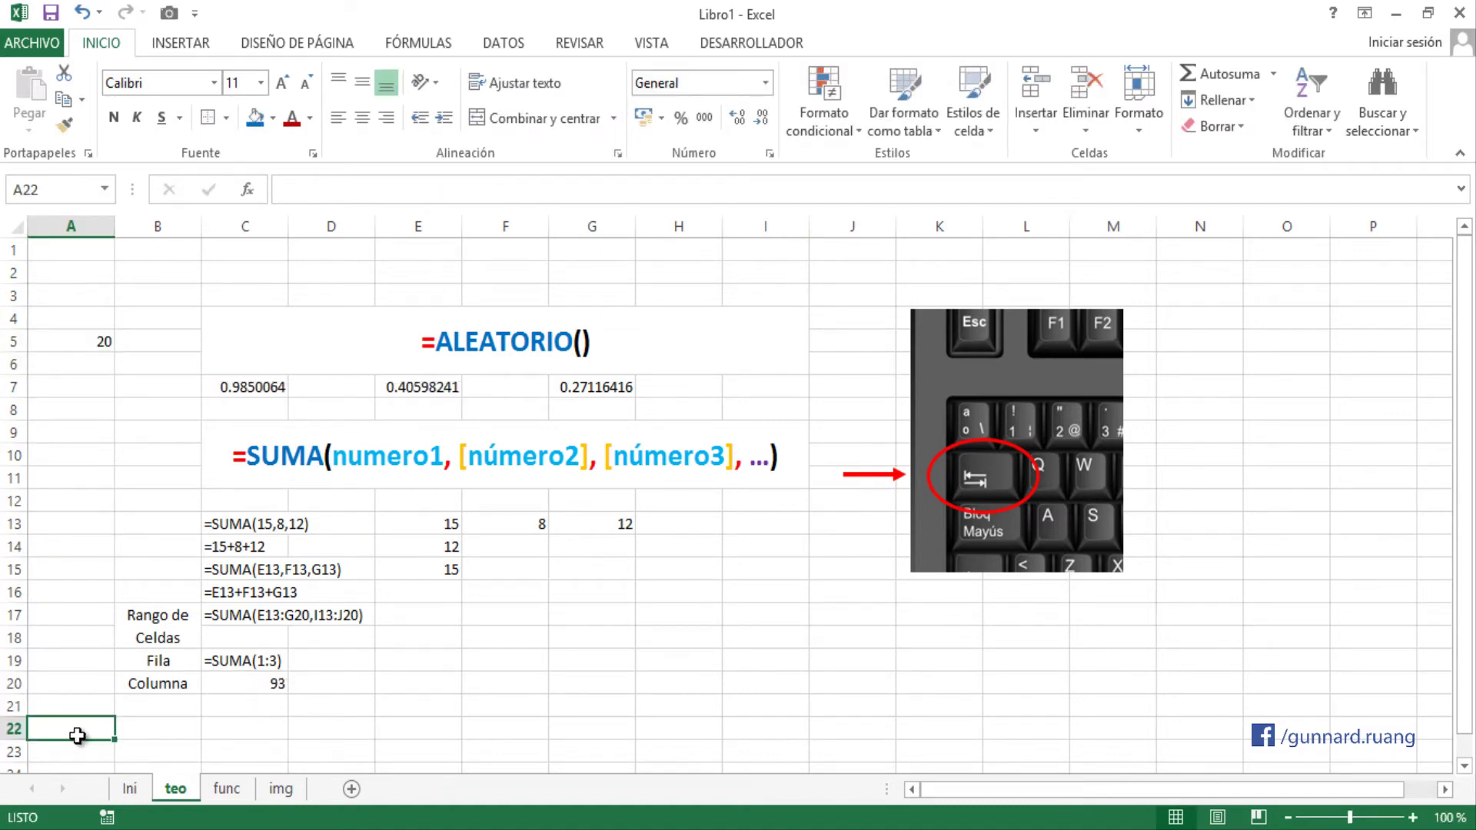
{"action": "type", "text": "66"}
{"action": "key", "text": "Return"}
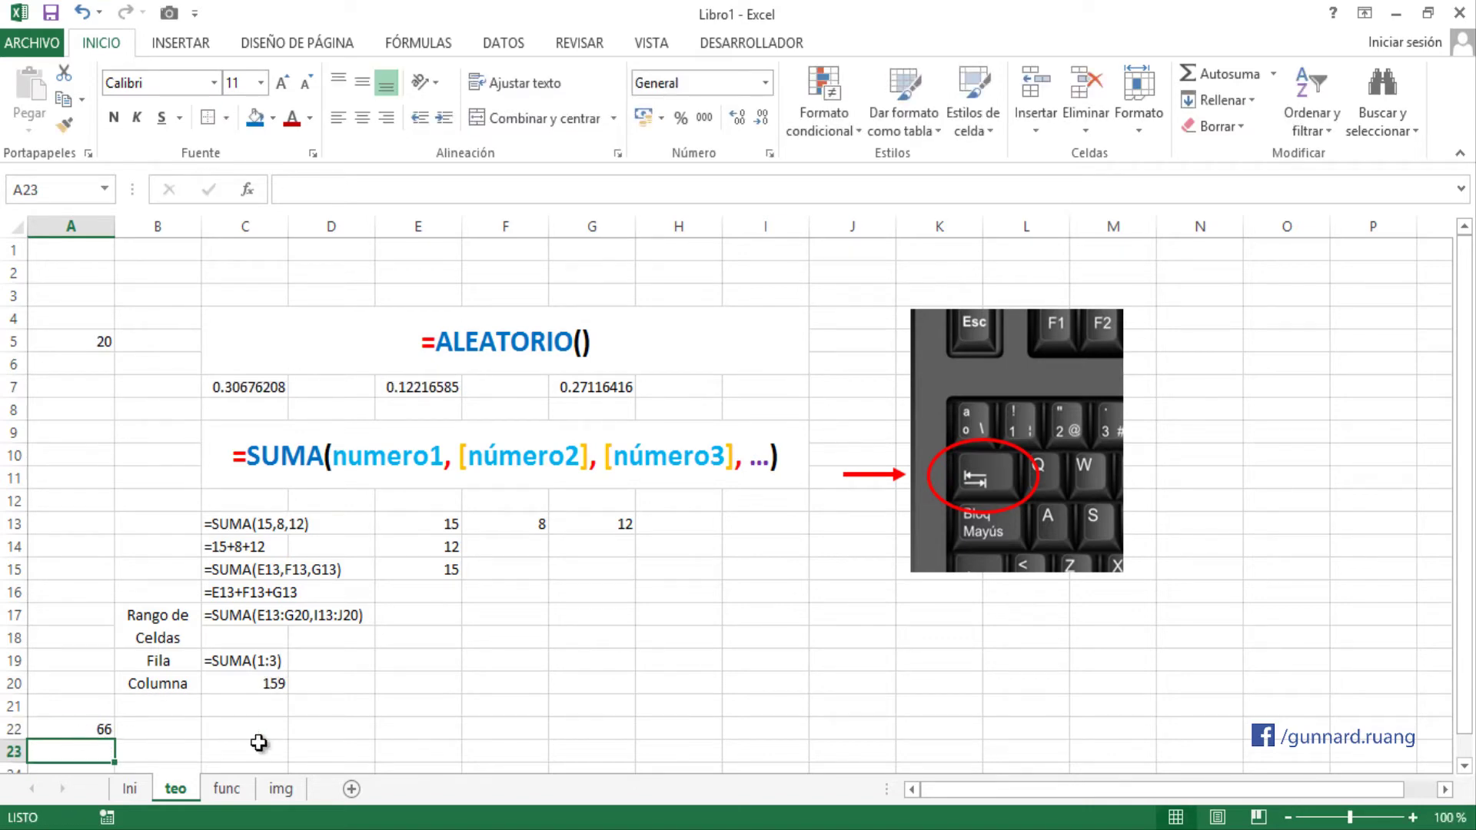
{"action": "left_click", "coordinate": [848, 279]}
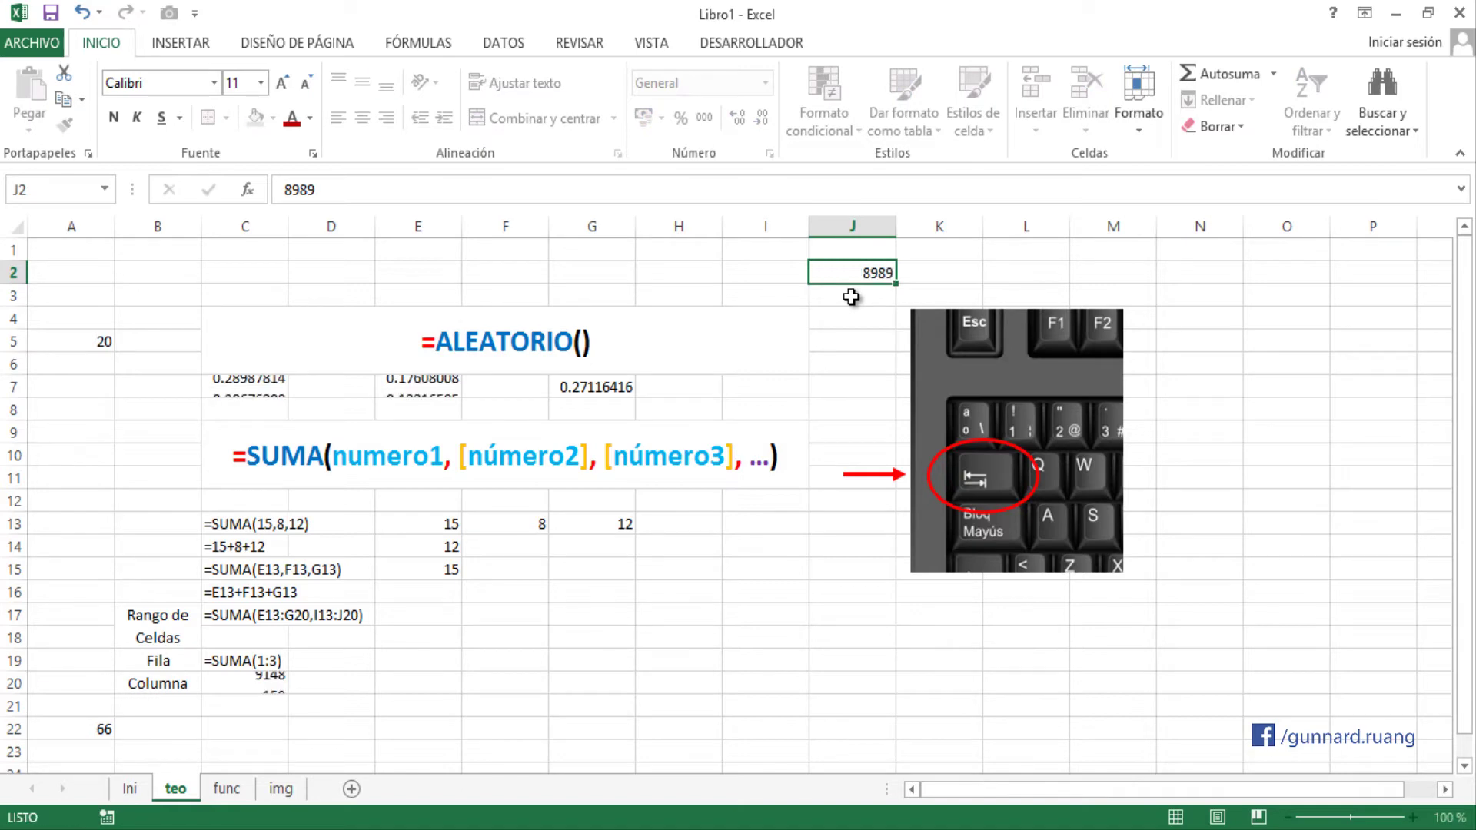
- Review the arguments of the whole-column SUMA formula in C20, and leave the formula as it is
{"action": "key", "text": "Return"}
{"action": "left_click", "coordinate": [242, 682]}
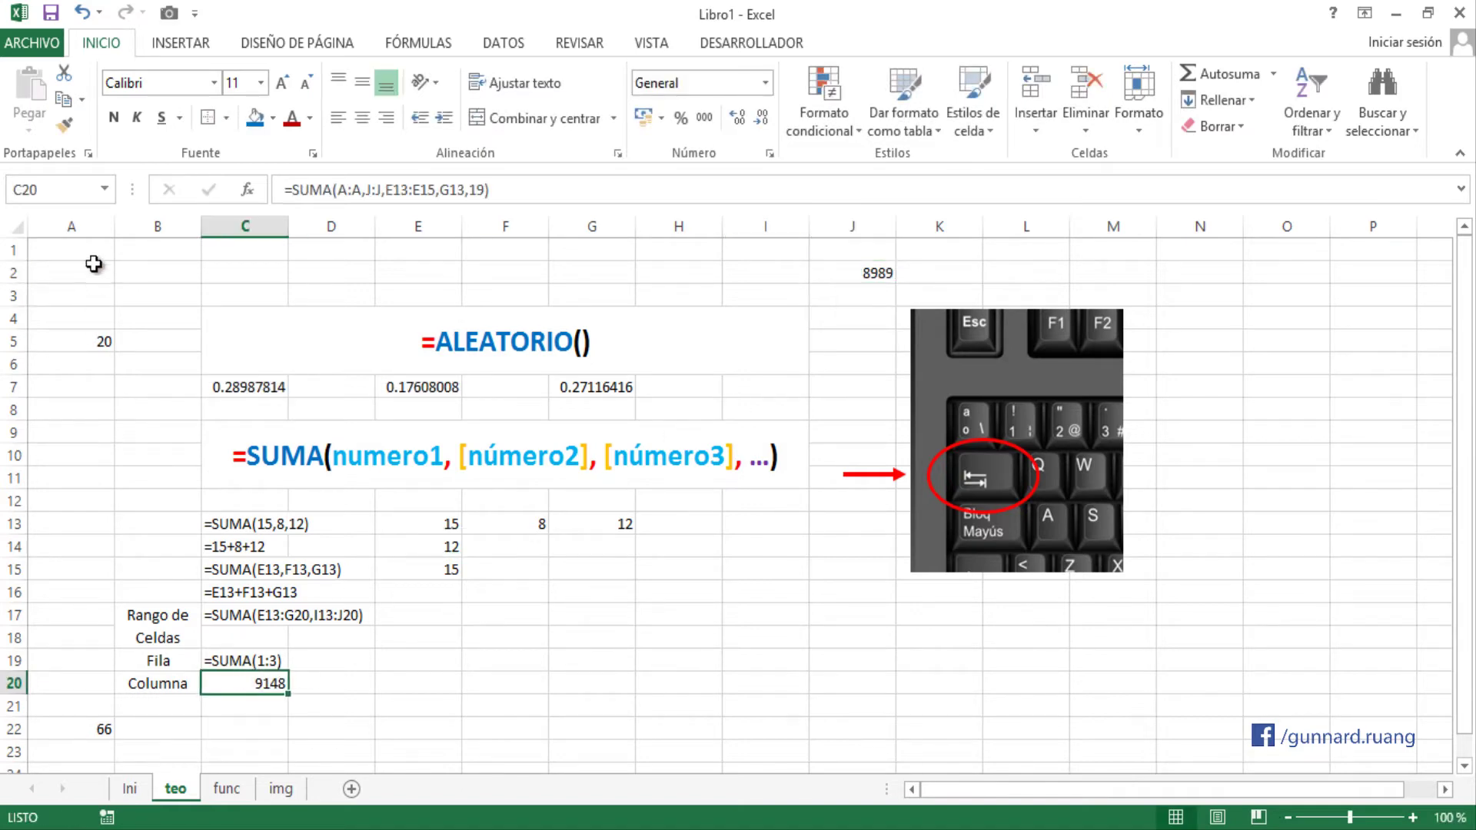
{"action": "double_click", "coordinate": [273, 688]}
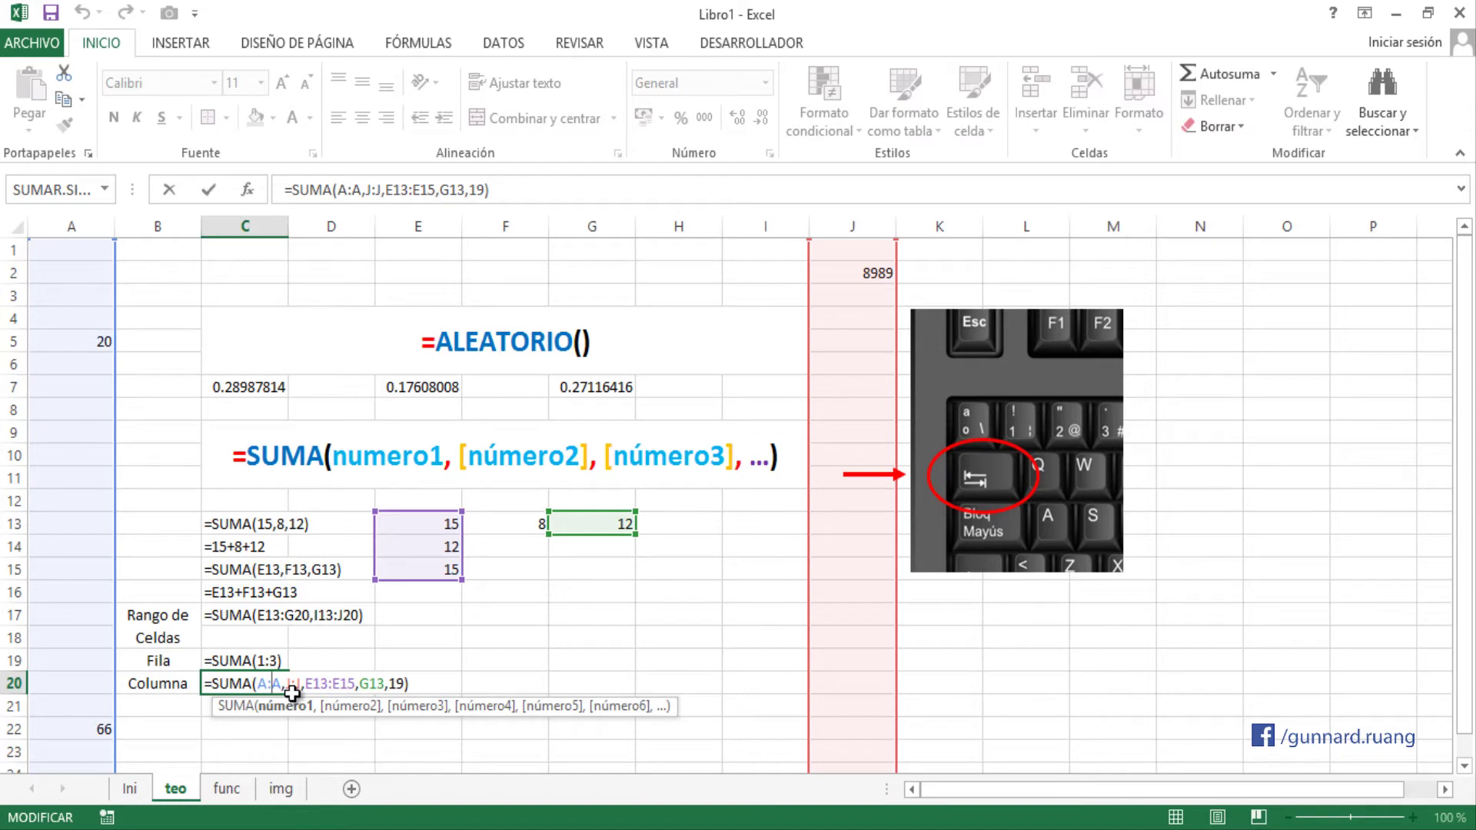
{"action": "key", "text": "ctrl+Return"}
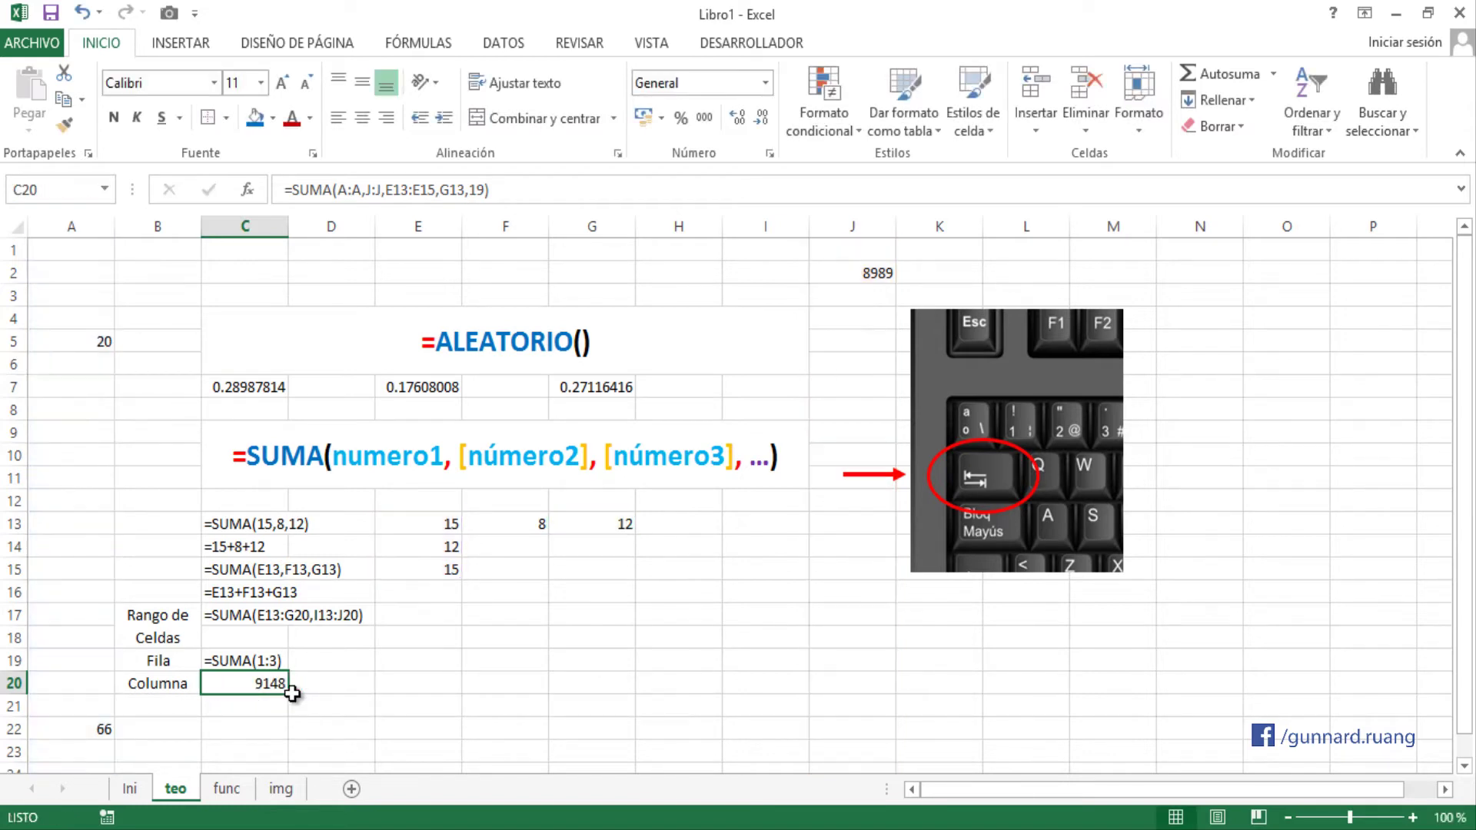
- Convert the C20 formula to visible text by prefixing it with an apostrophe
{"action": "key", "text": "Down"}
{"action": "key", "text": "Down"}
{"action": "left_click", "coordinate": [256, 676]}
{"action": "key", "text": "F2"}
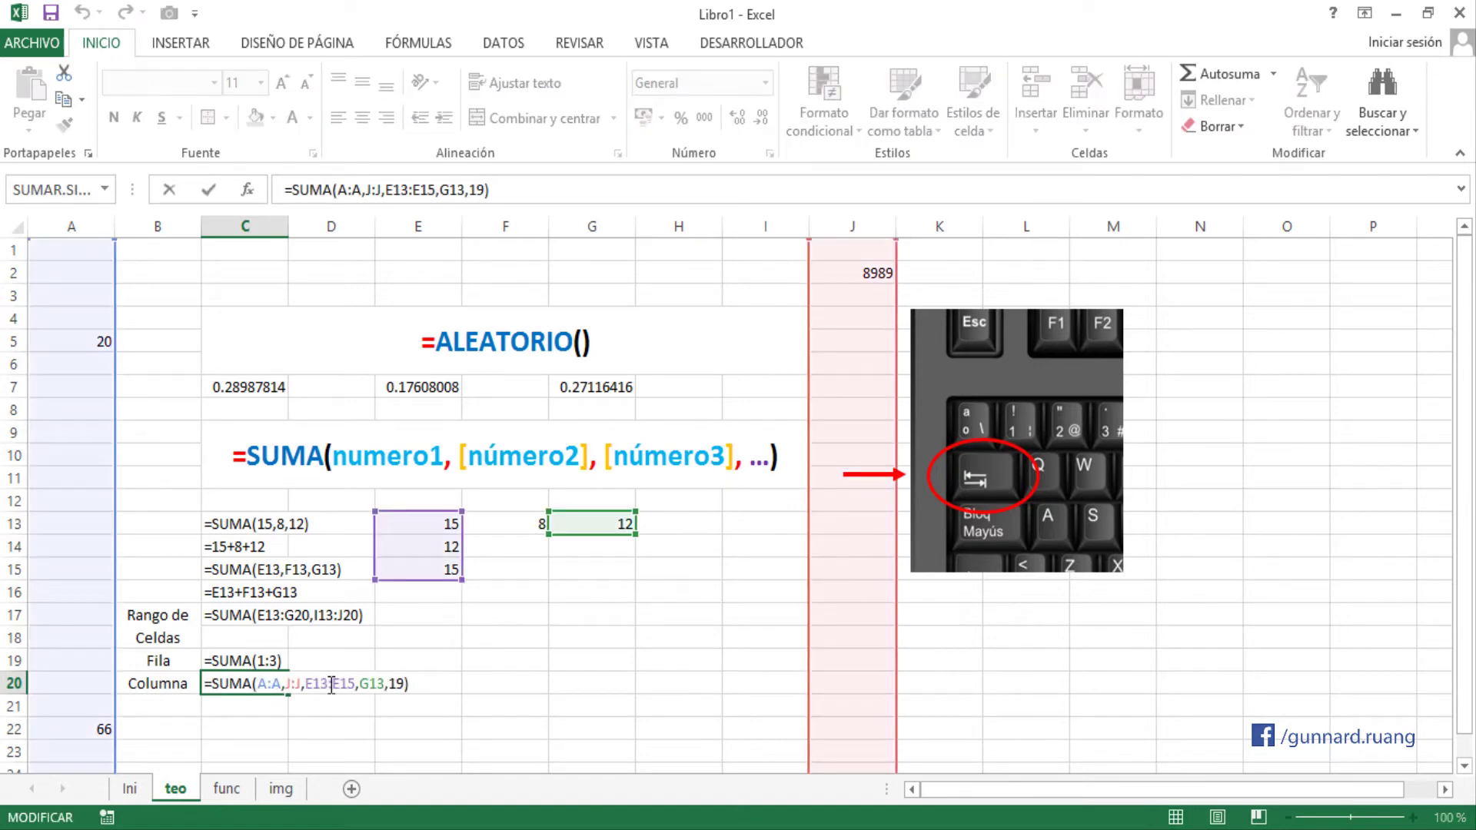
{"action": "type", "text": "'"}
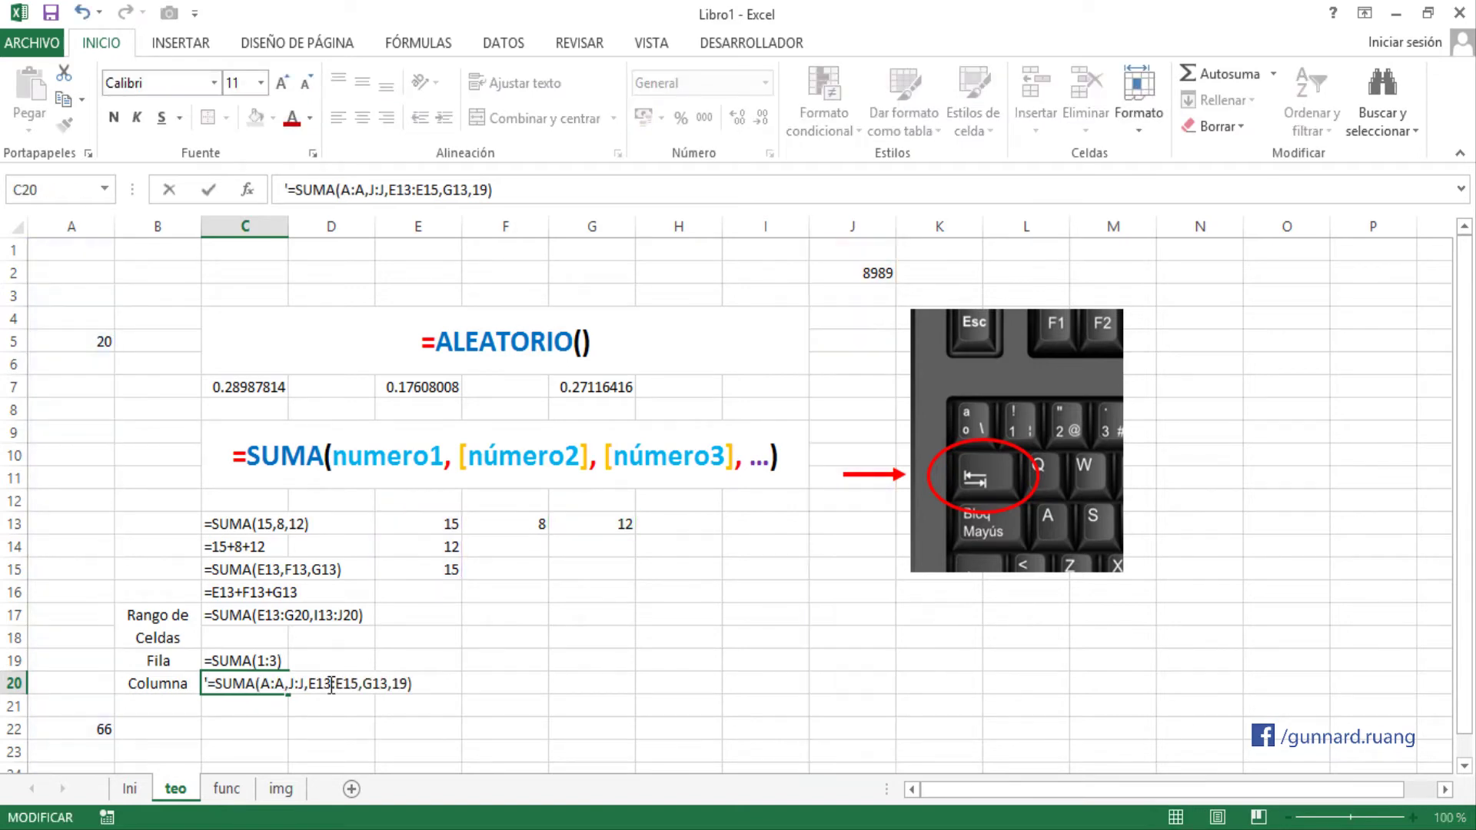
{"action": "key", "text": "Return"}
{"action": "left_click", "coordinate": [311, 724]}
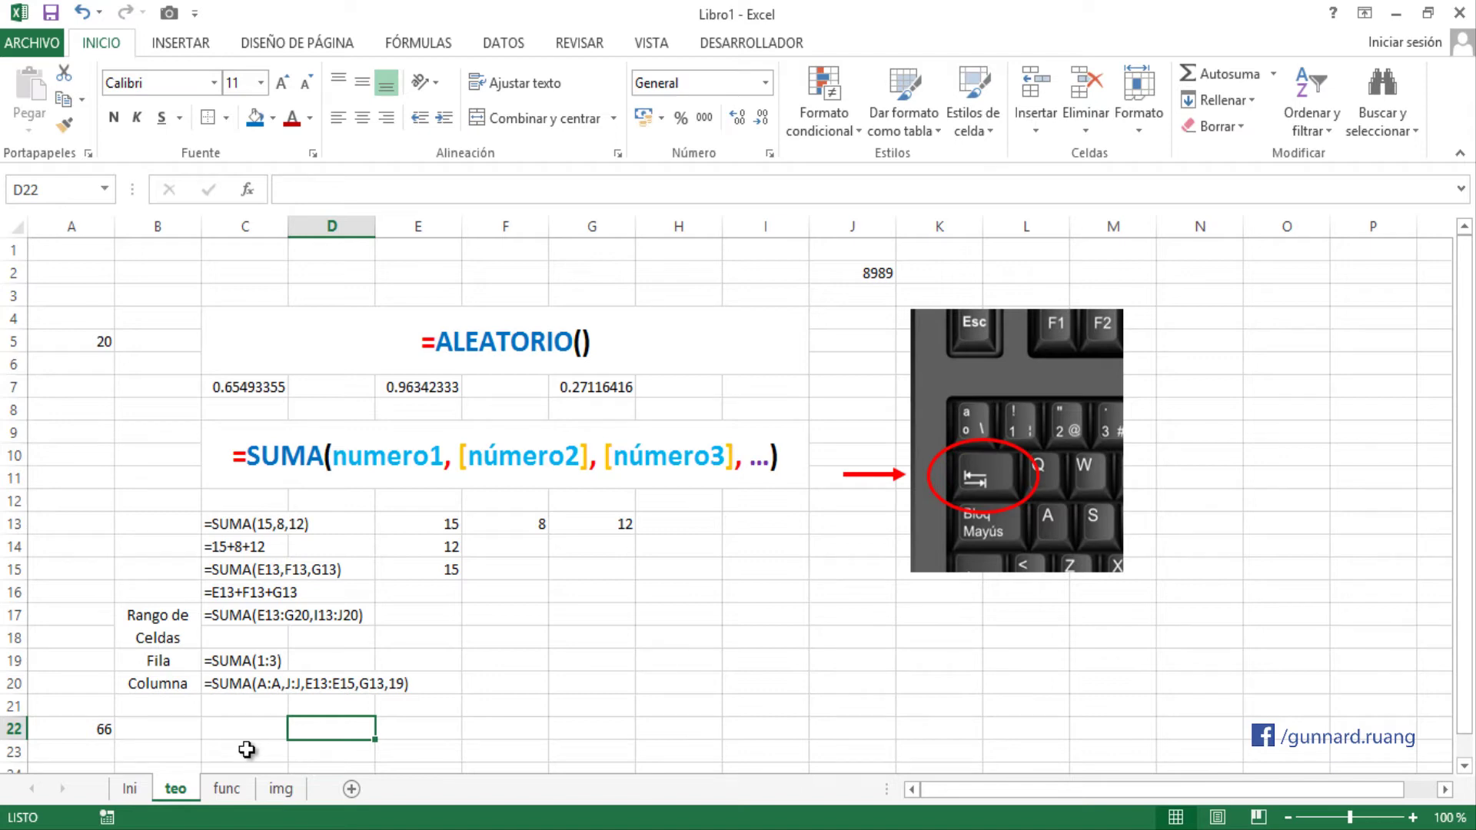
- Switch to the func sheet and colour the SUMA entry in B16 red
{"action": "left_click", "coordinate": [254, 460]}
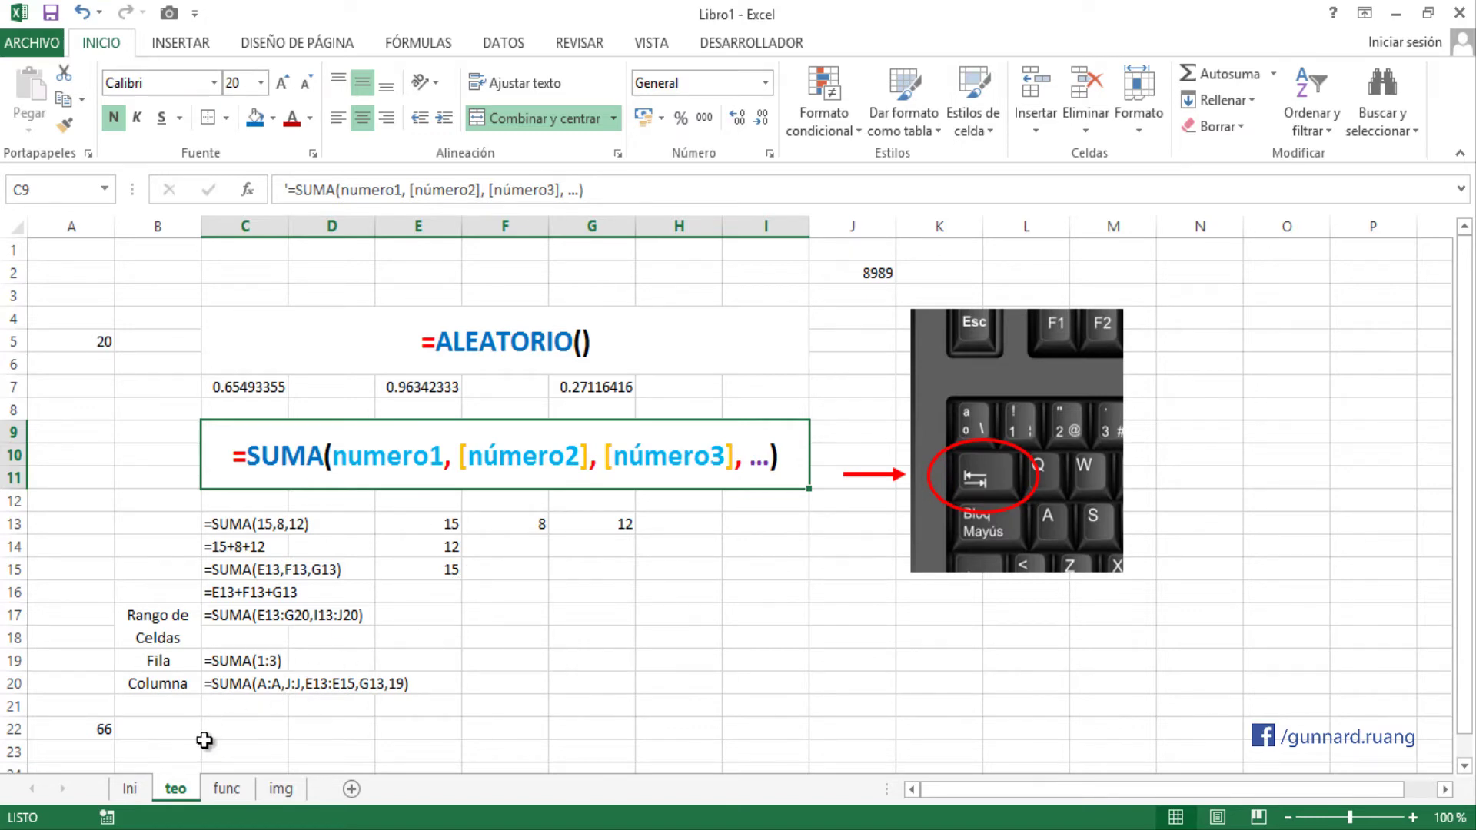
{"action": "left_click", "coordinate": [226, 790]}
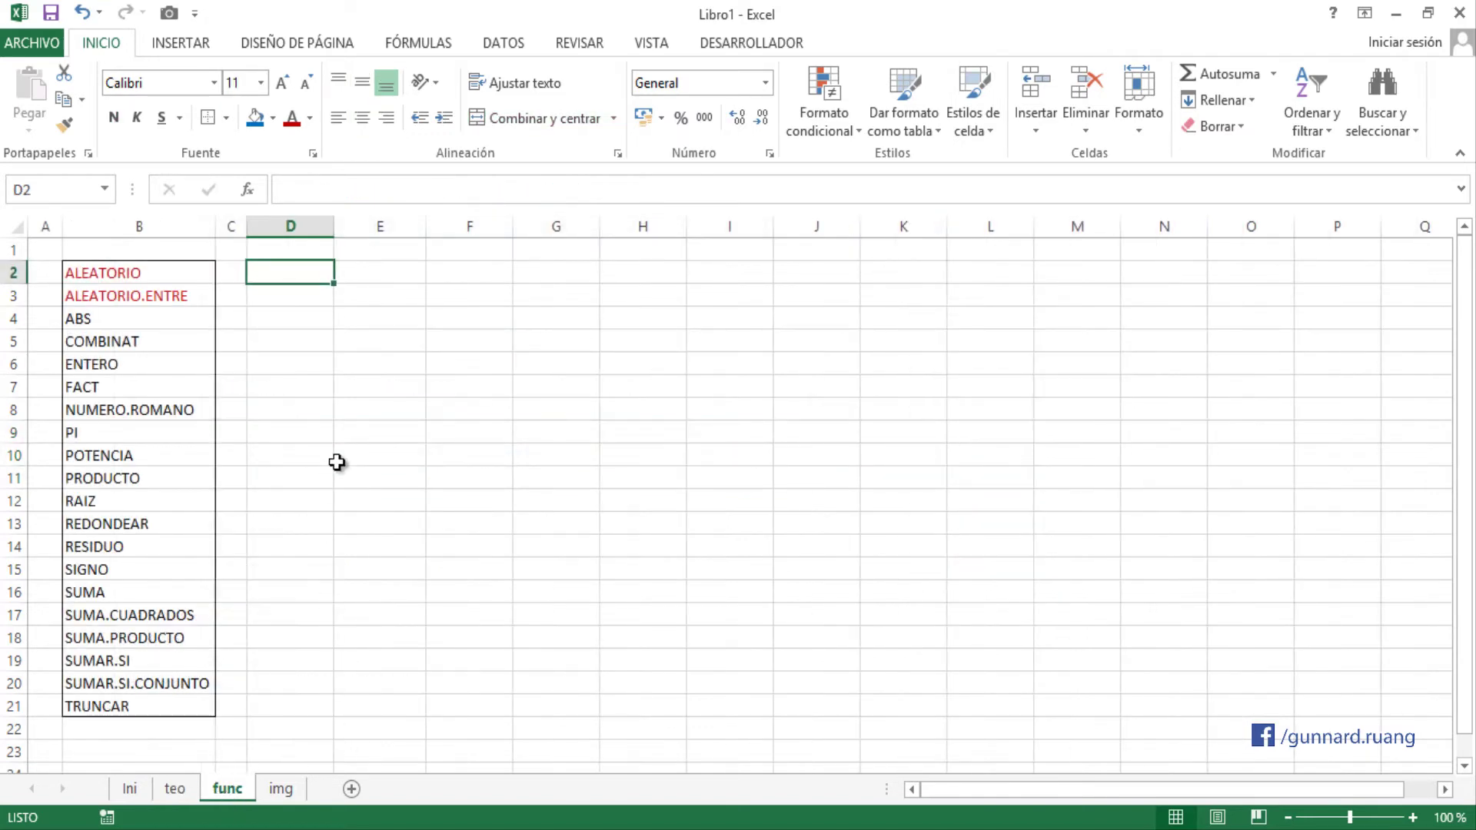
{"action": "left_click", "coordinate": [100, 592]}
{"action": "left_click", "coordinate": [292, 117]}
- Enter the formula =ALEATORIO() in D2, beside the ALEATORIO entry of the function list
{"action": "left_click", "coordinate": [119, 279]}
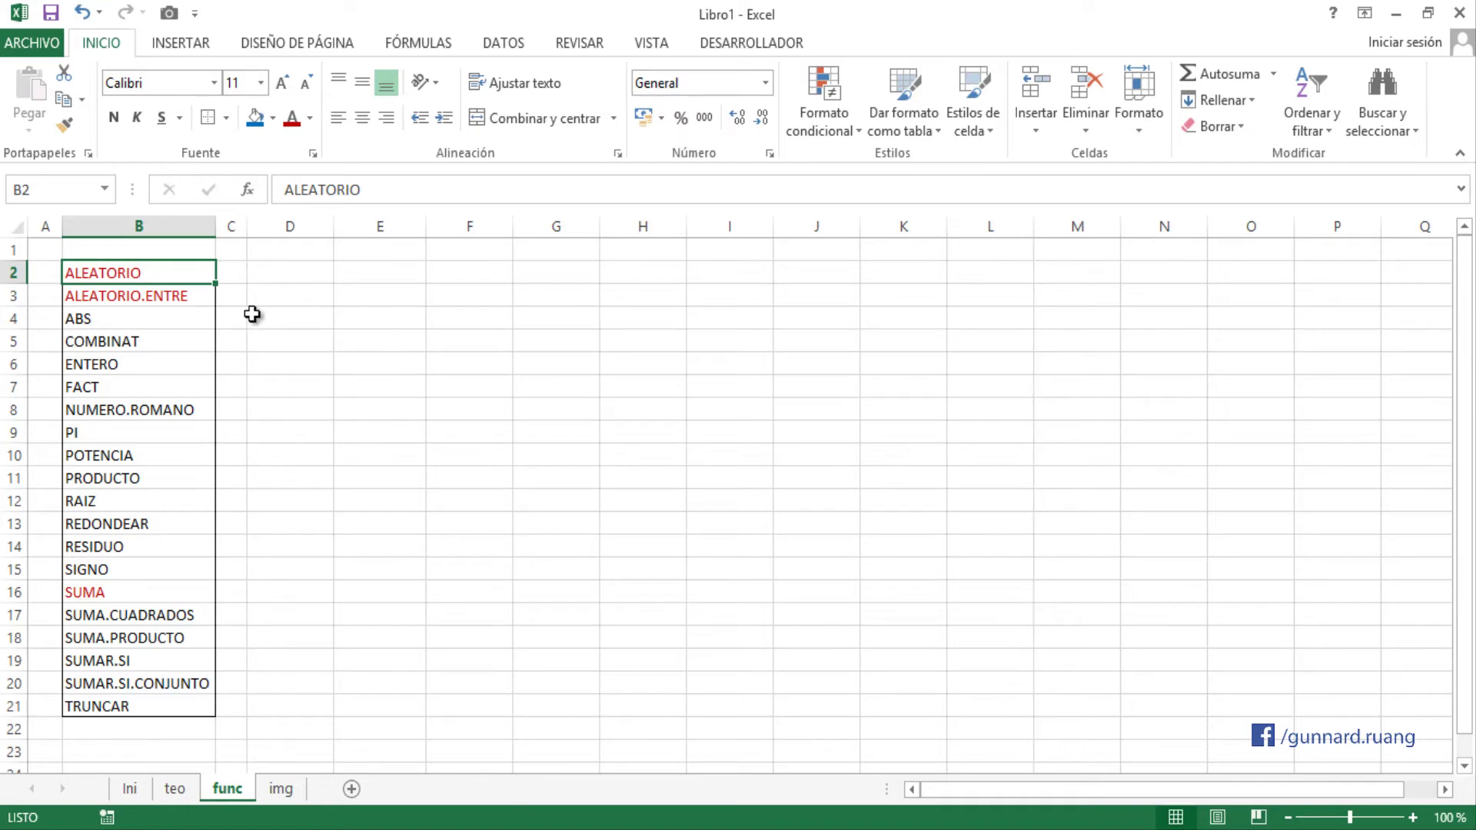
{"action": "key", "text": "Down"}
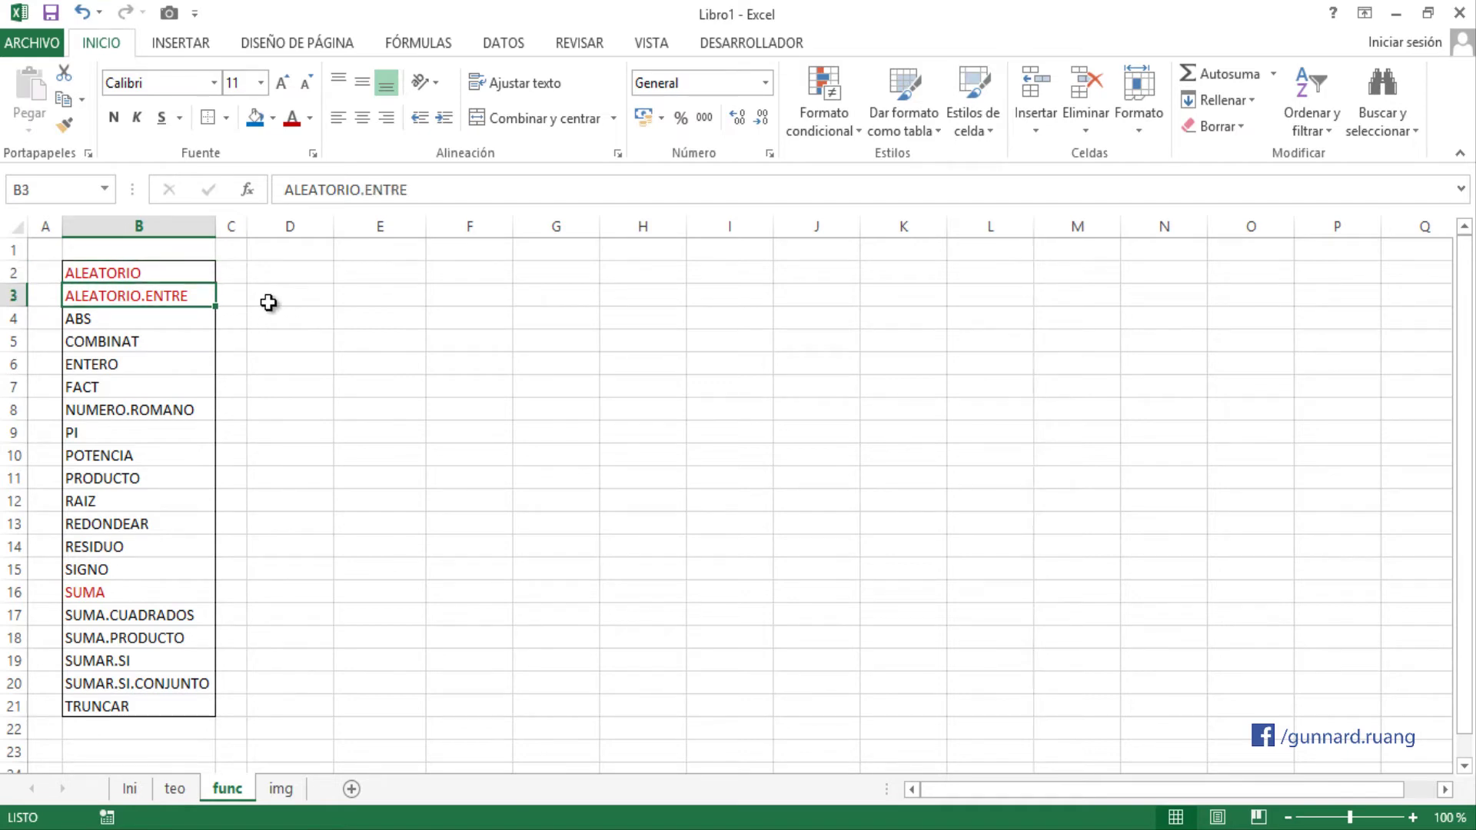
{"action": "left_click", "coordinate": [280, 266]}
{"action": "left_click", "coordinate": [171, 265]}
{"action": "left_click", "coordinate": [292, 276]}
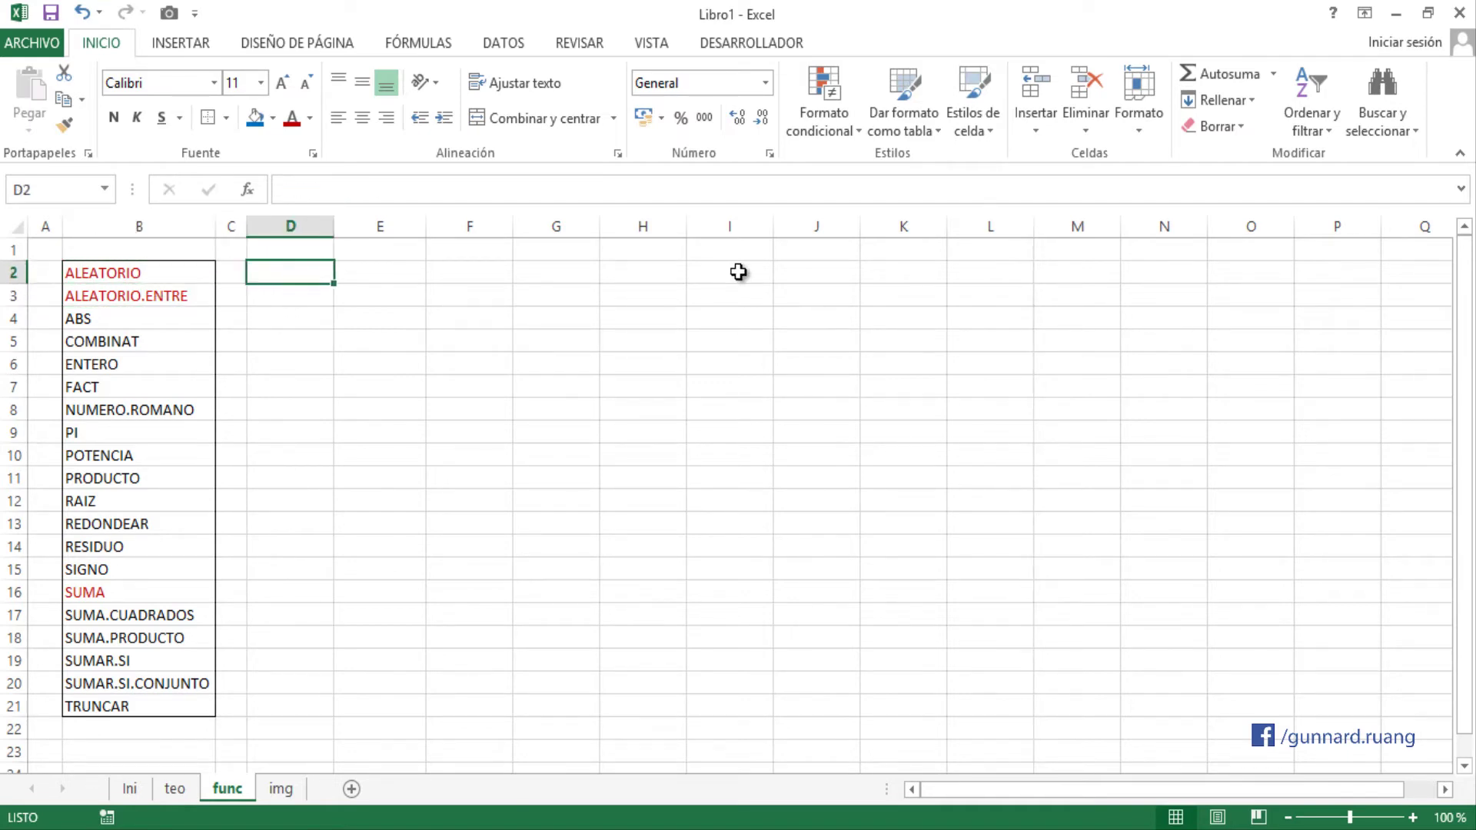
{"action": "type", "text": "=AL"}
{"action": "key", "text": "Tab"}
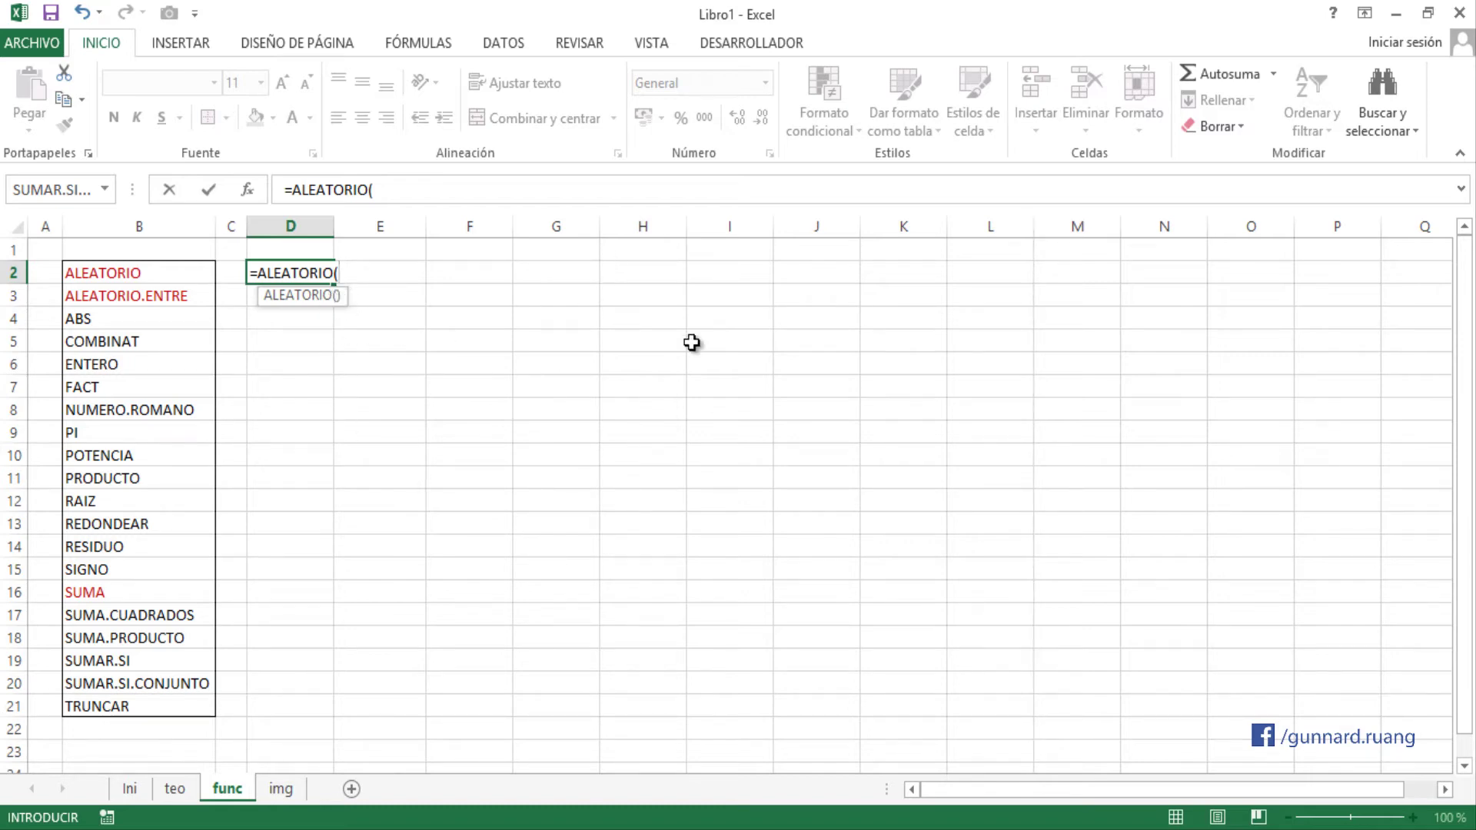
{"action": "type", "text": ")"}
{"action": "key", "text": "Return"}
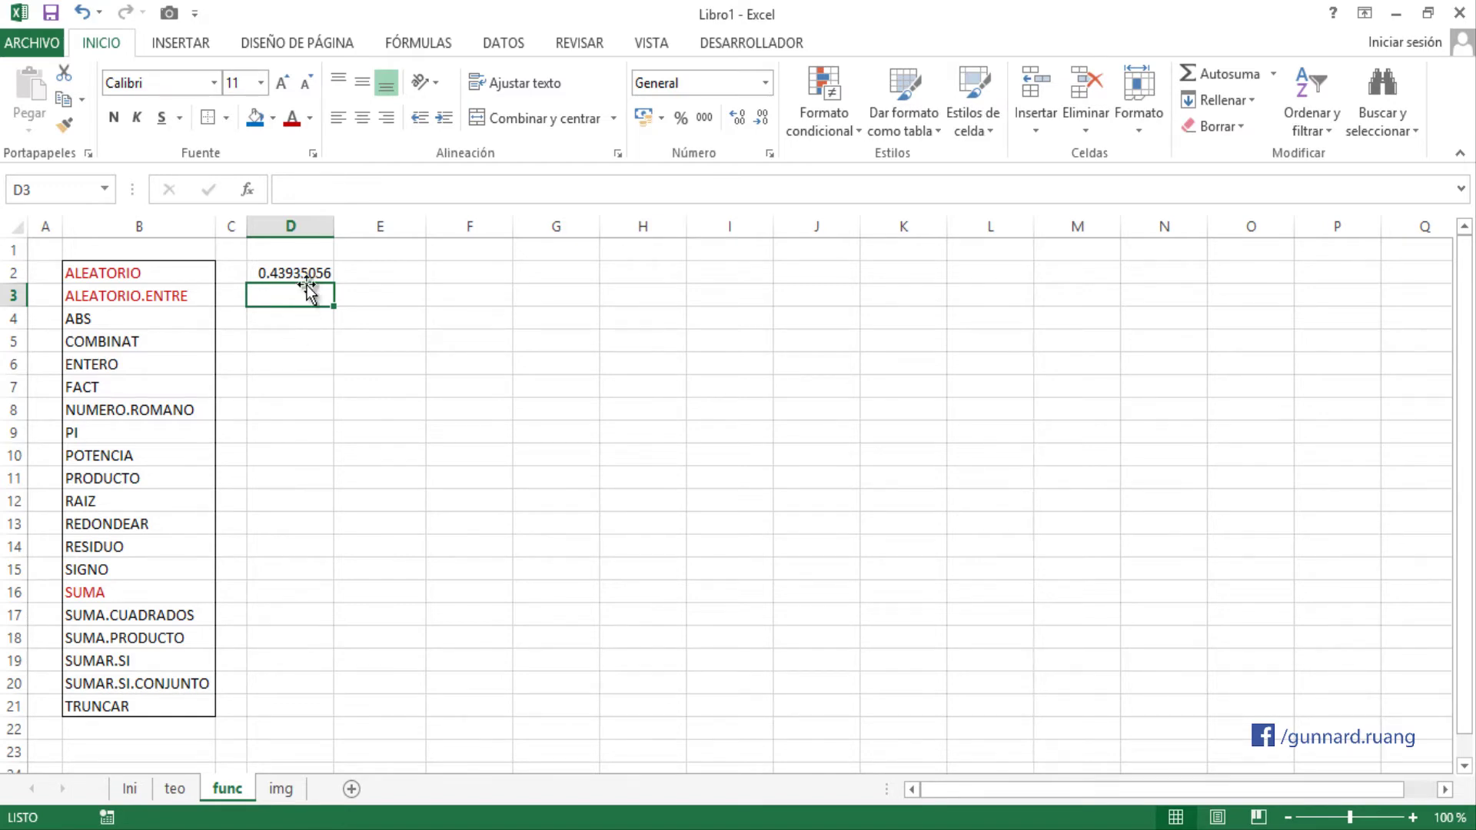
- Build =ALEATORIO.ENTRE(10,20) in D3 using the function arguments dialog, with Inferior 10 and Superior 20
{"action": "type", "text": "=ALE"}
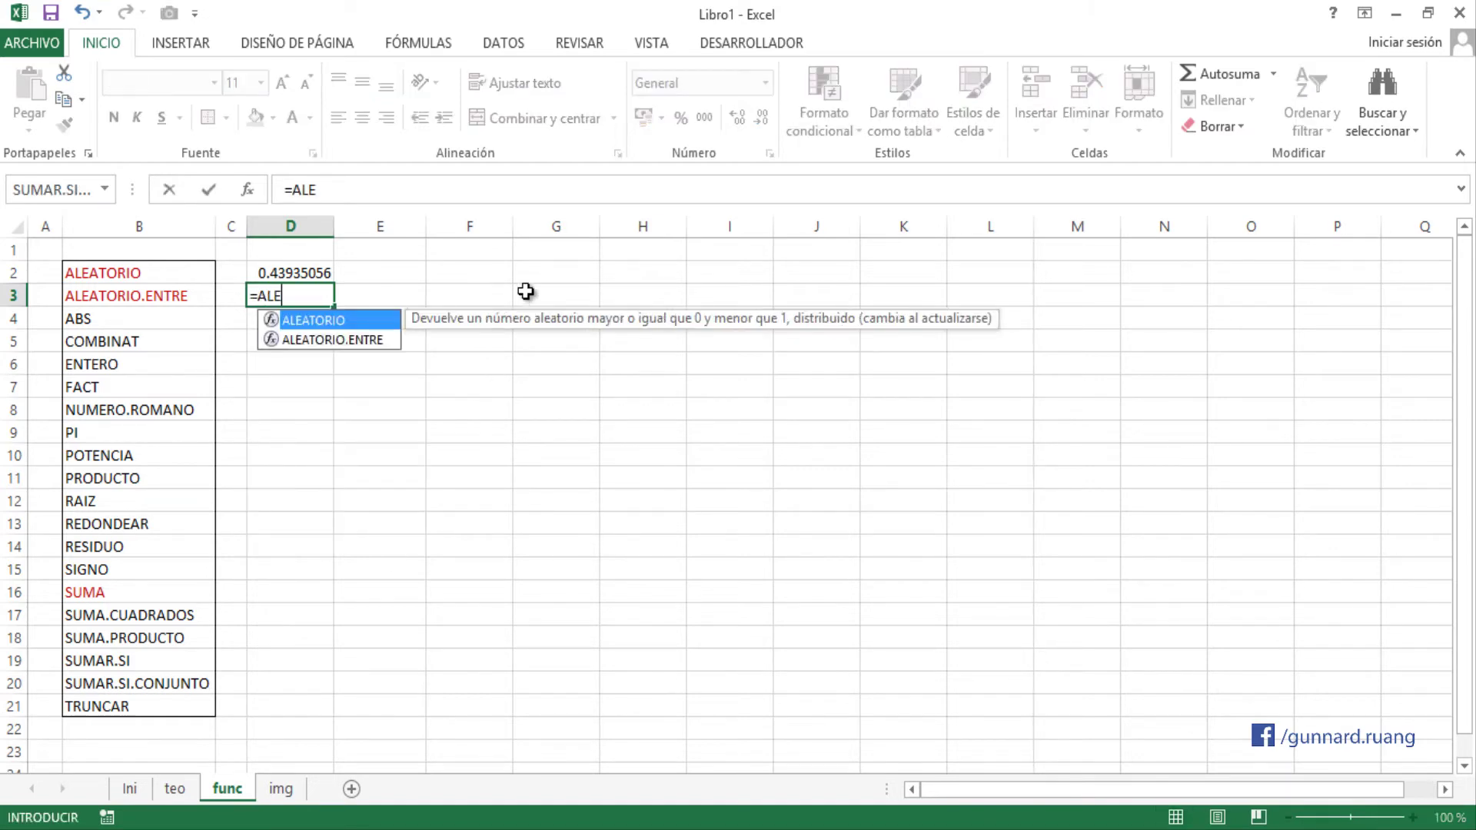
{"action": "key", "text": "Down"}
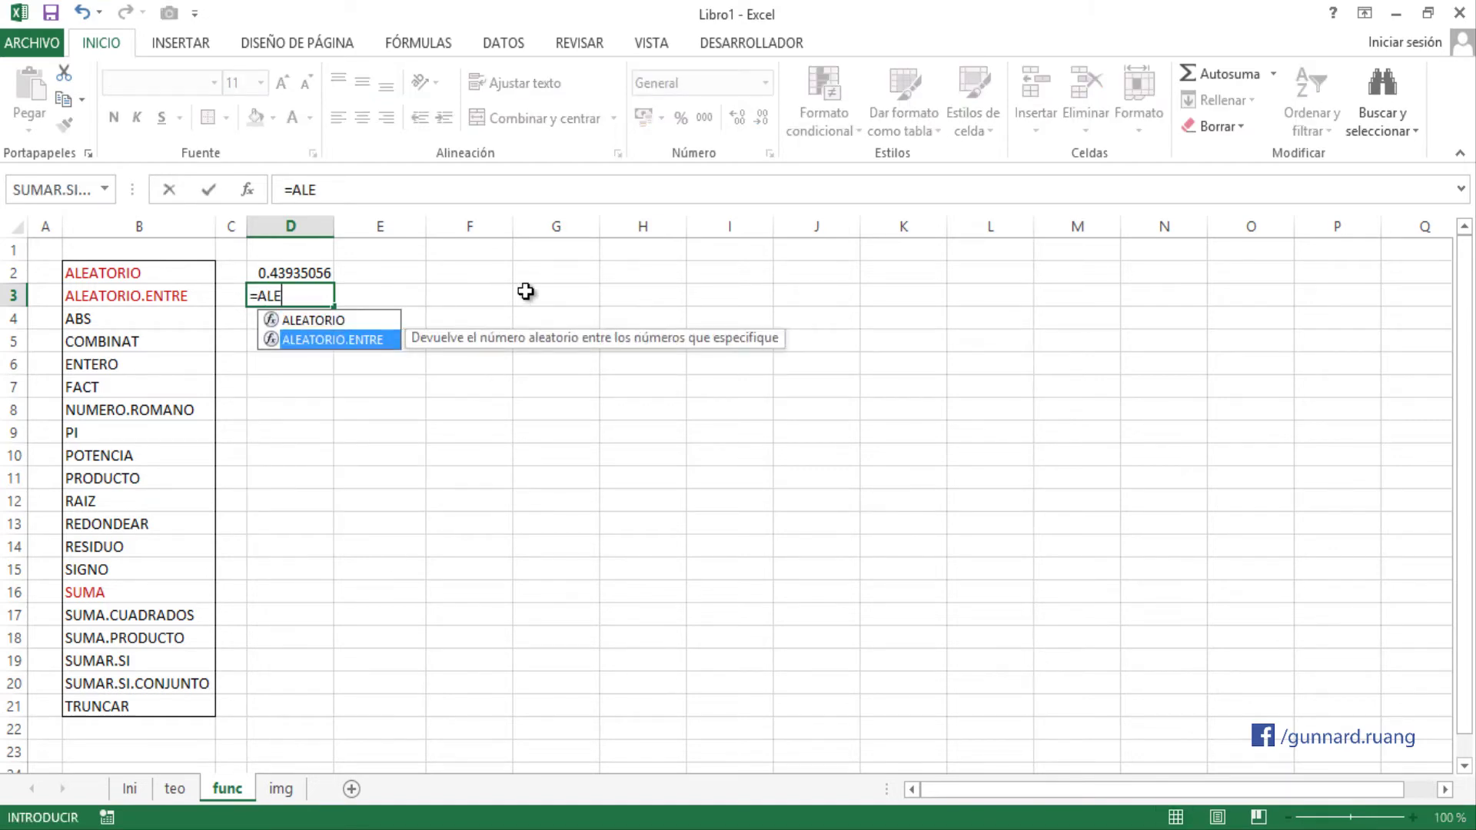
{"action": "key", "text": "Tab"}
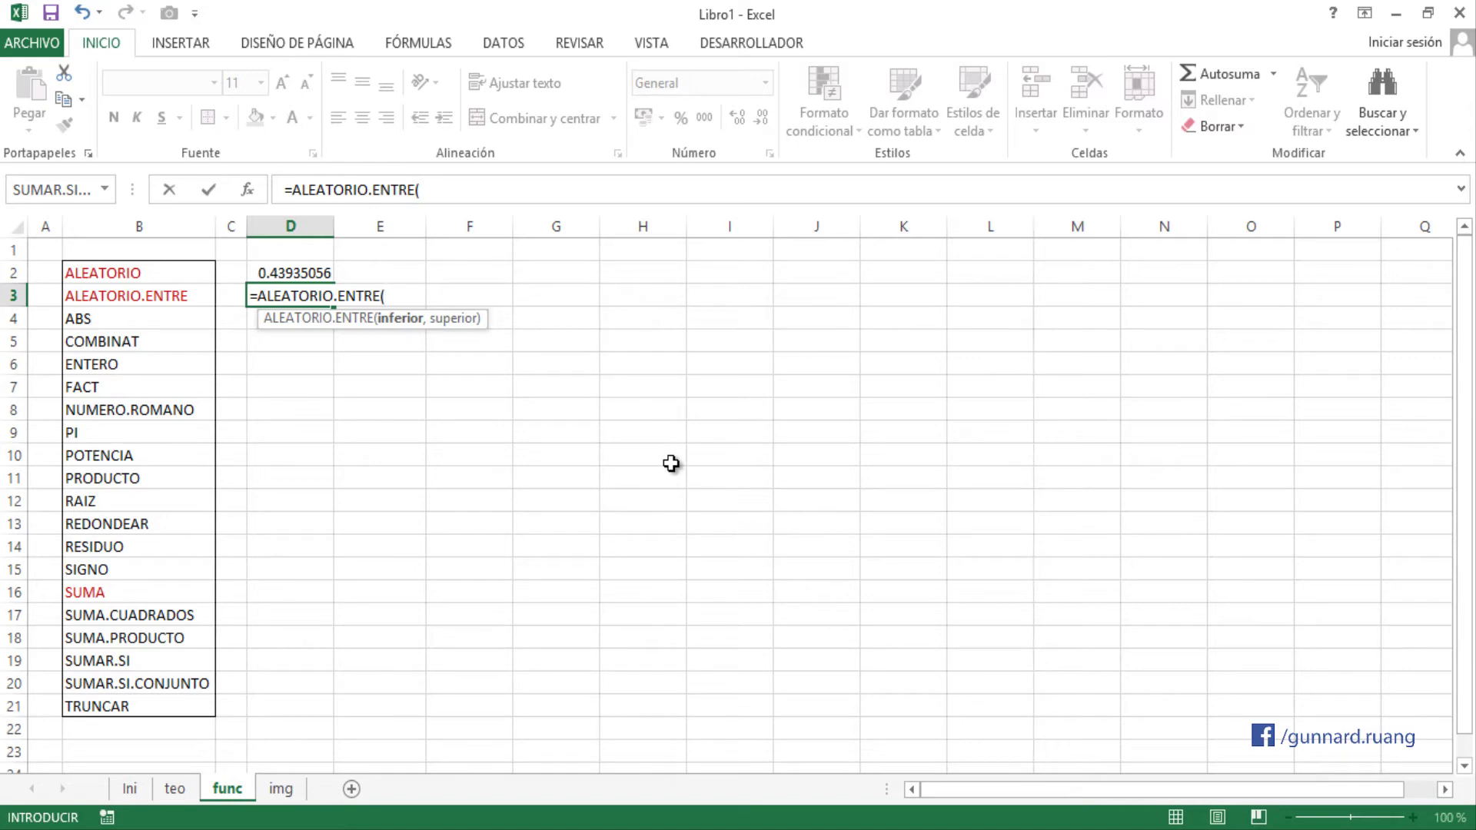
{"action": "key", "text": "ctrl+a"}
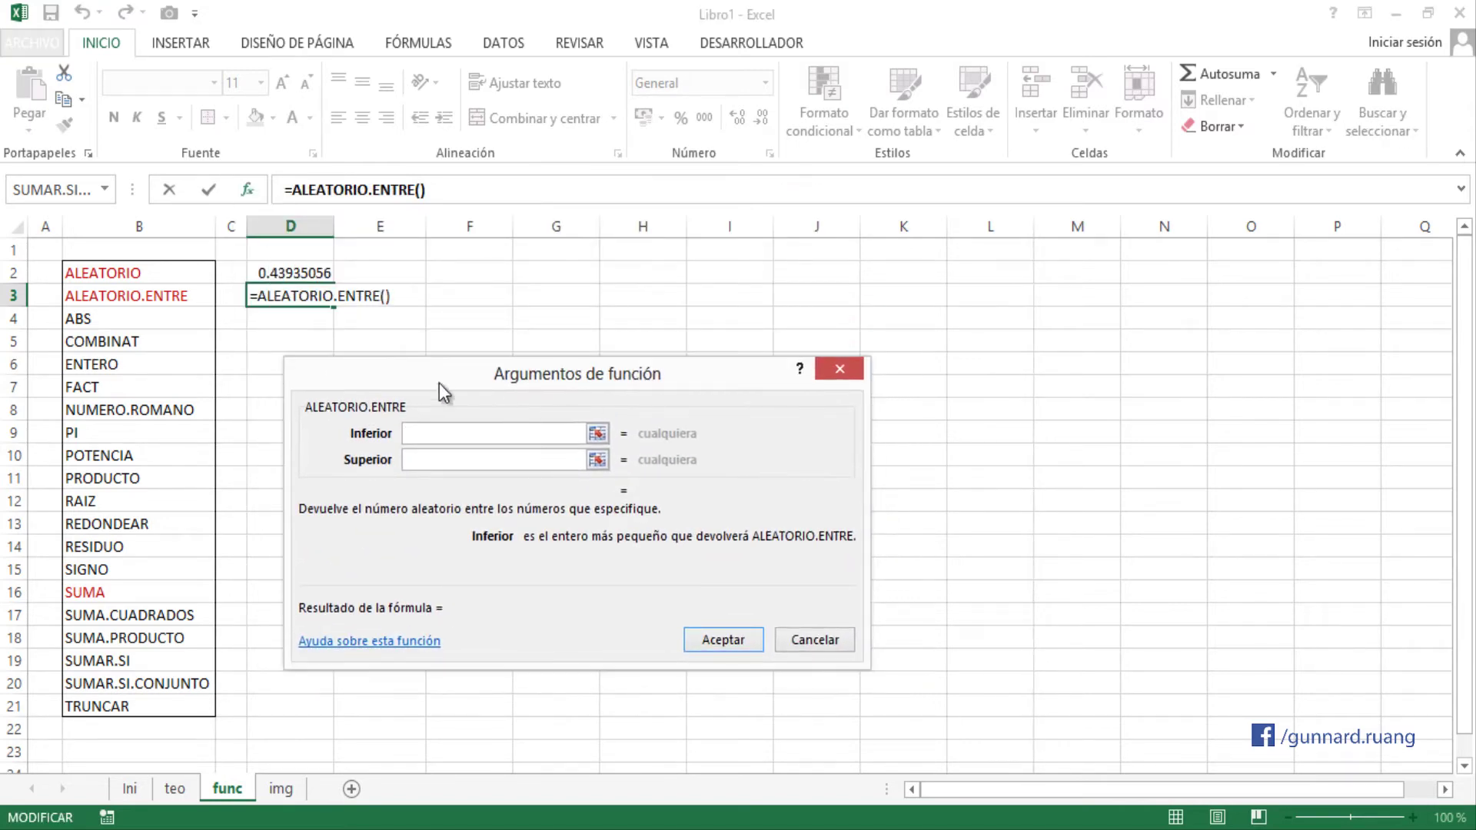
{"action": "left_click", "coordinate": [422, 461]}
{"action": "left_click", "coordinate": [421, 432]}
{"action": "type", "text": "10"}
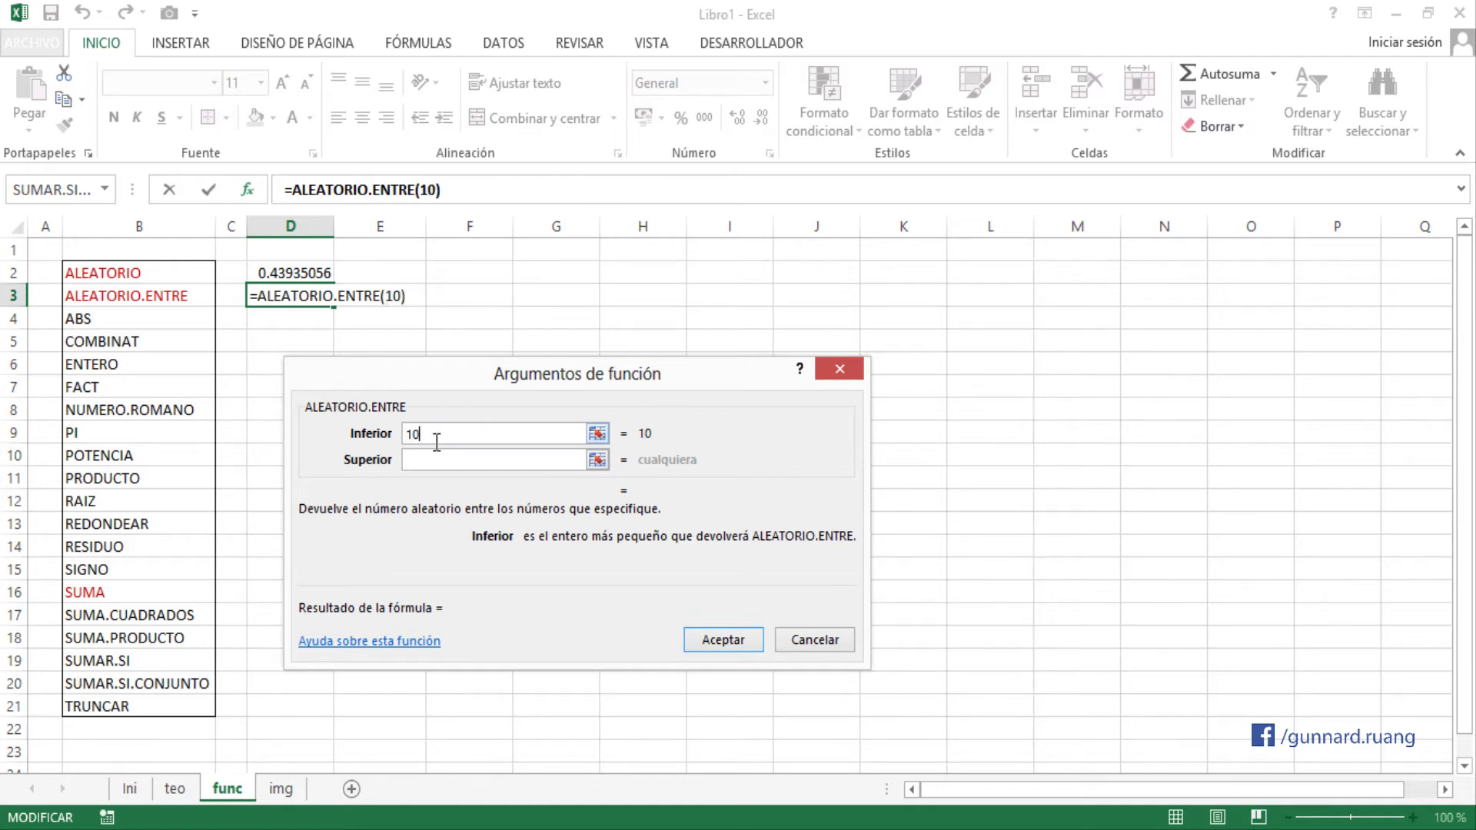
{"action": "left_click", "coordinate": [426, 461]}
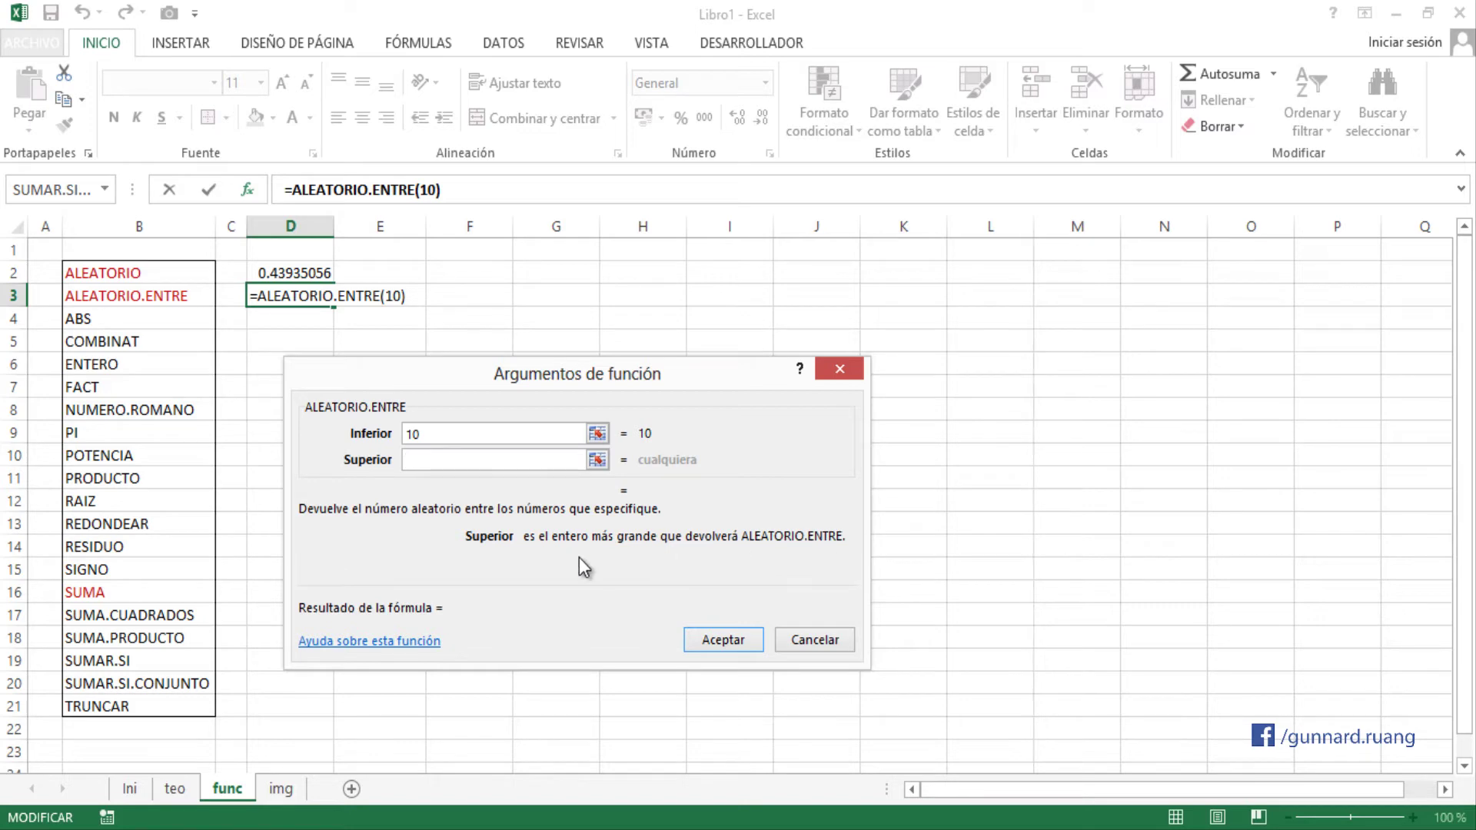
{"action": "type", "text": "20"}
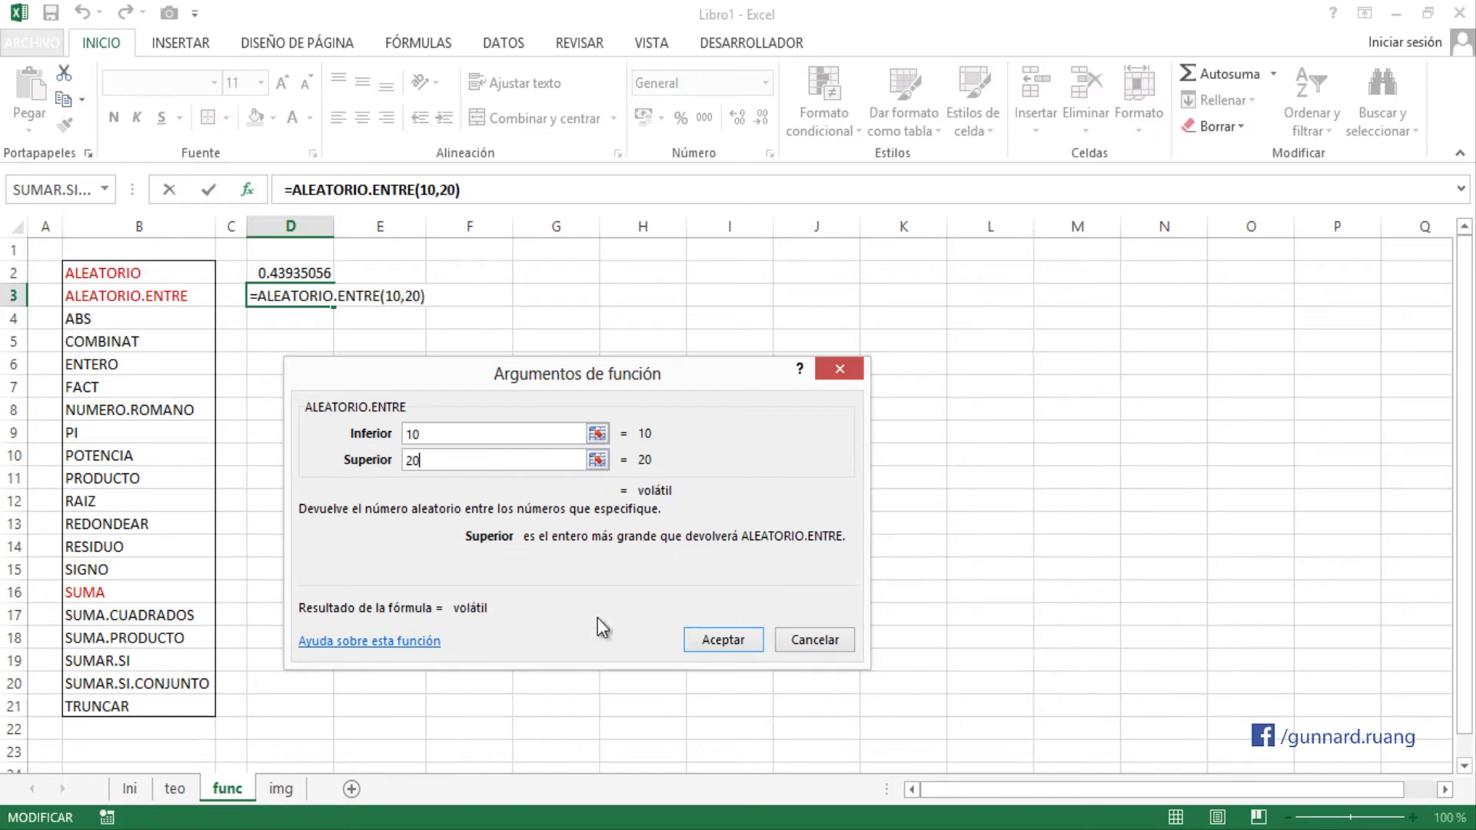
{"action": "left_click", "coordinate": [720, 642]}
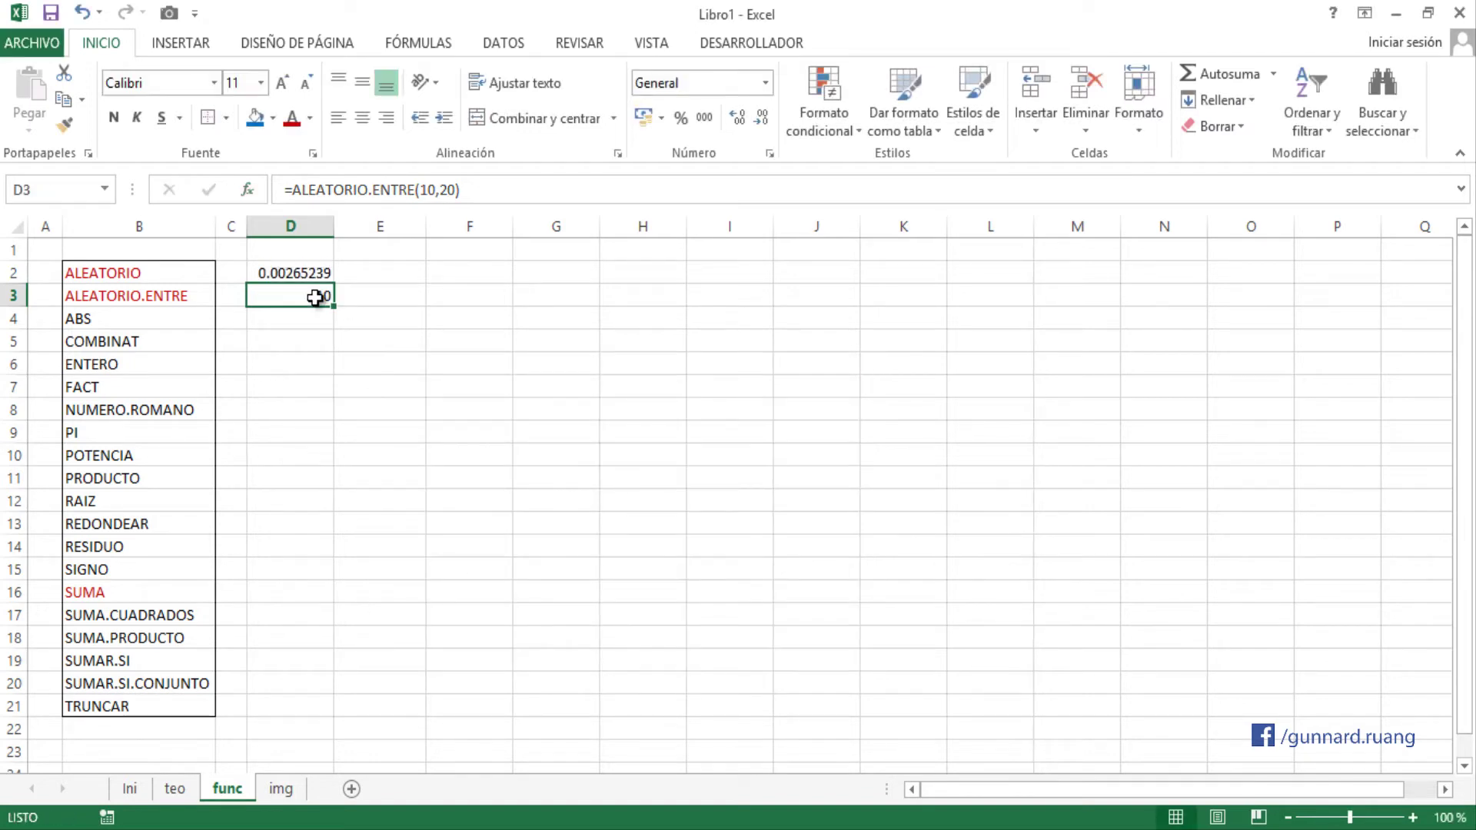
- Recalculate the random numbers by re-entering the unchanged D3 formula several times
{"action": "left_click", "coordinate": [487, 189]}
{"action": "key", "text": "Return"}
{"action": "left_click", "coordinate": [329, 319]}
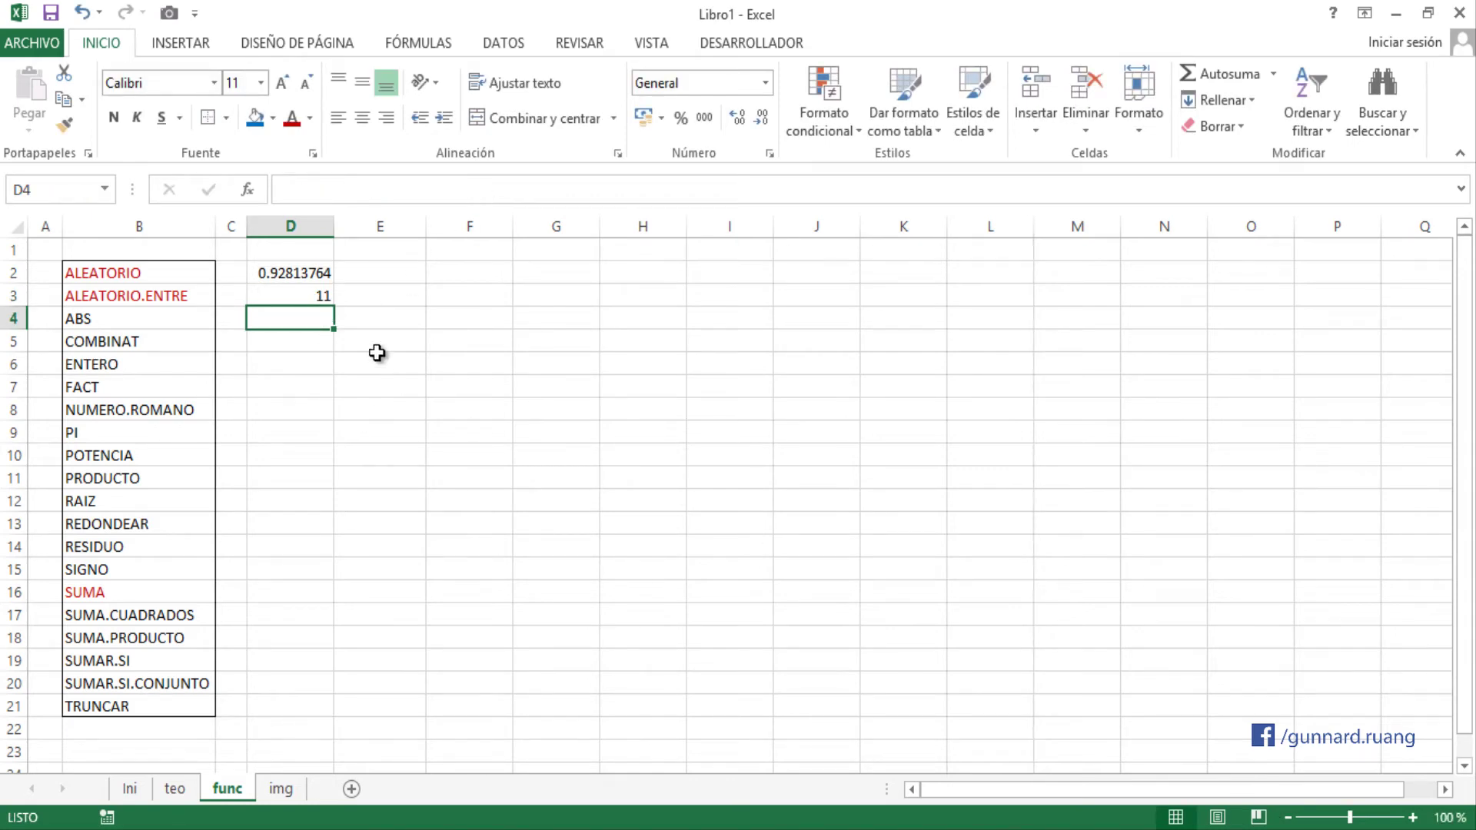
{"action": "left_click", "coordinate": [314, 296]}
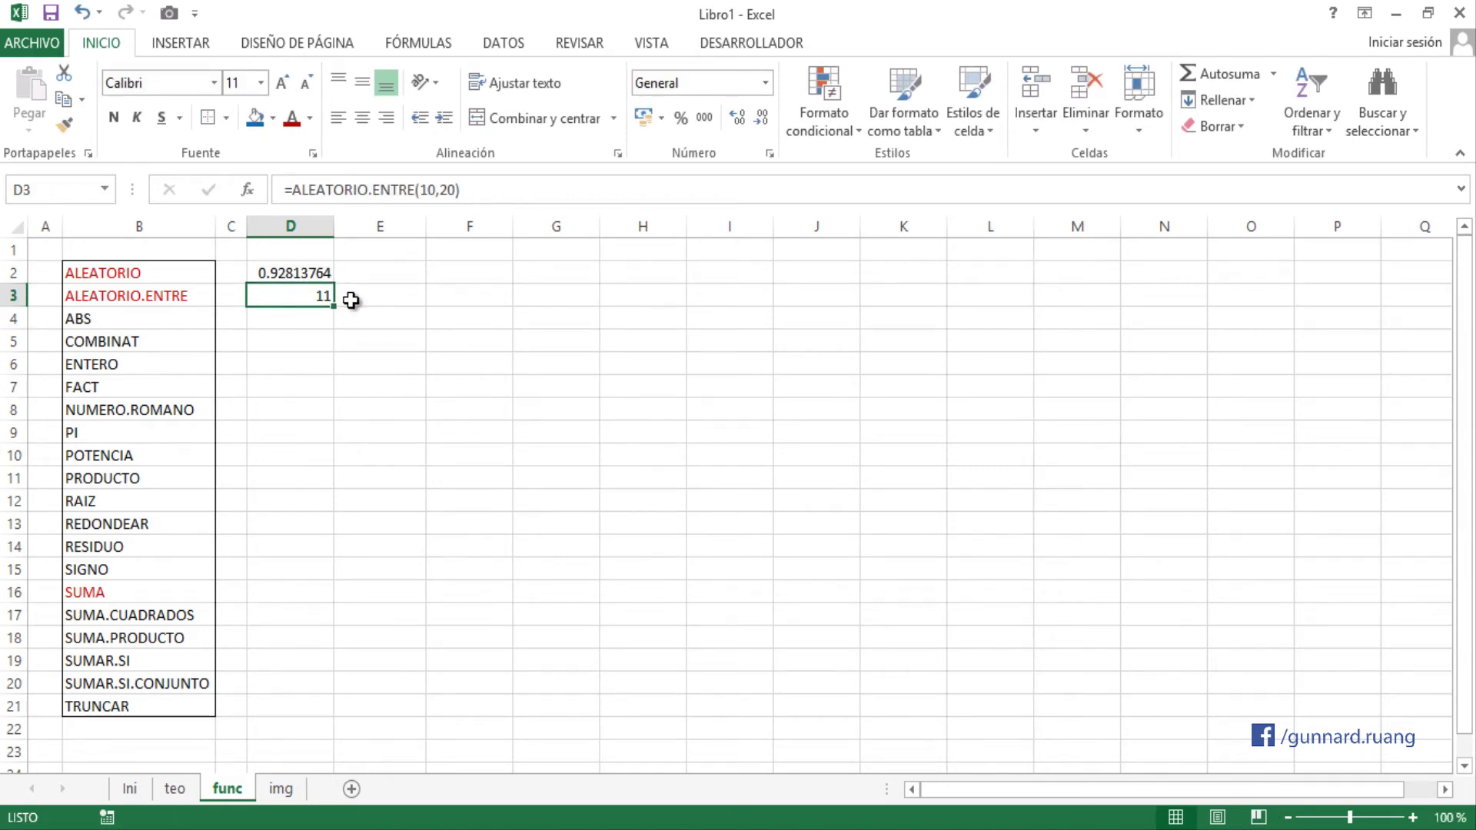
{"action": "left_click", "coordinate": [509, 190]}
{"action": "key", "text": "ctrl+Return"}
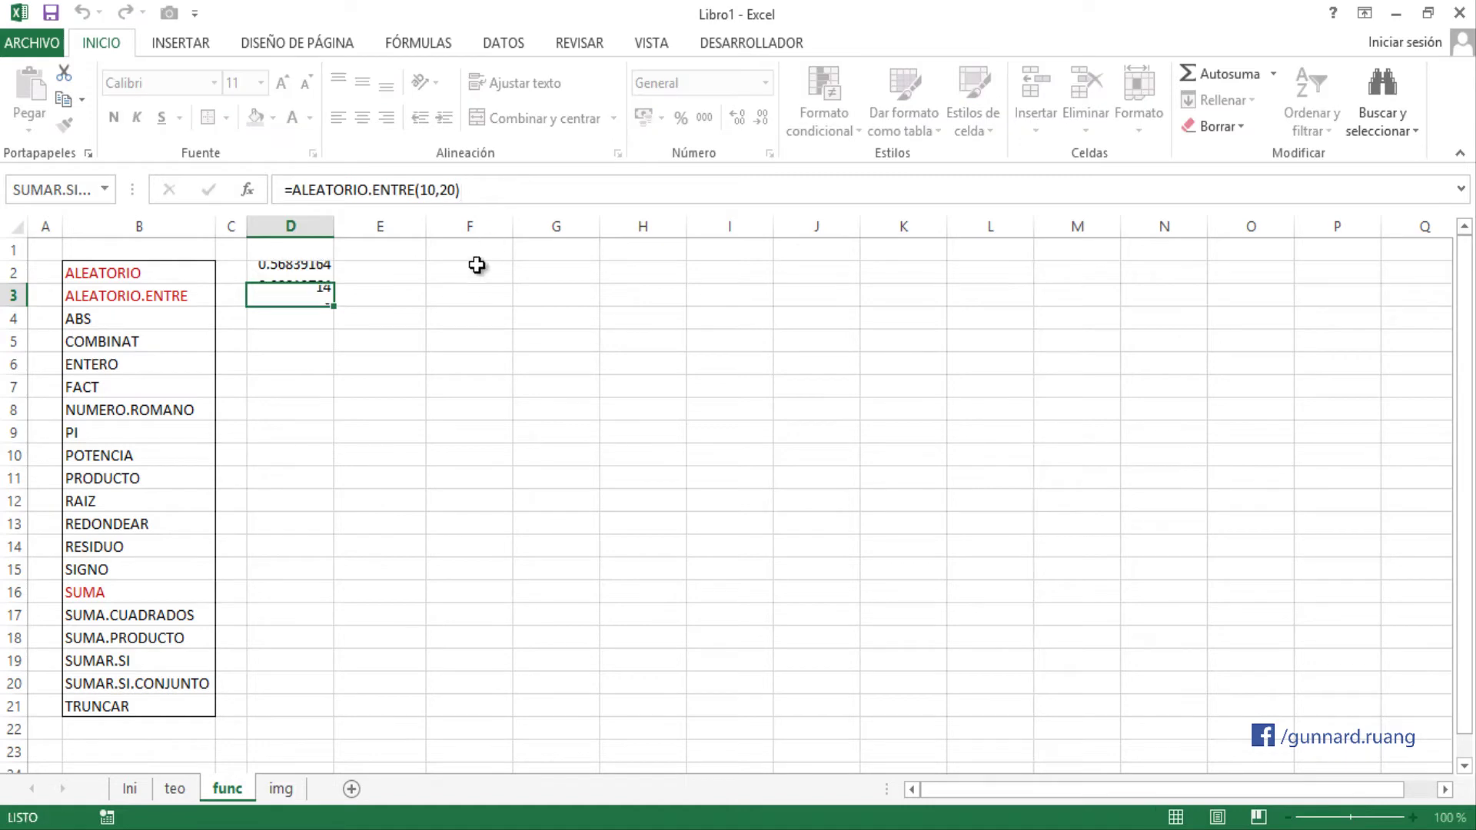
{"action": "key", "text": "Return"}
{"action": "left_click", "coordinate": [312, 290]}
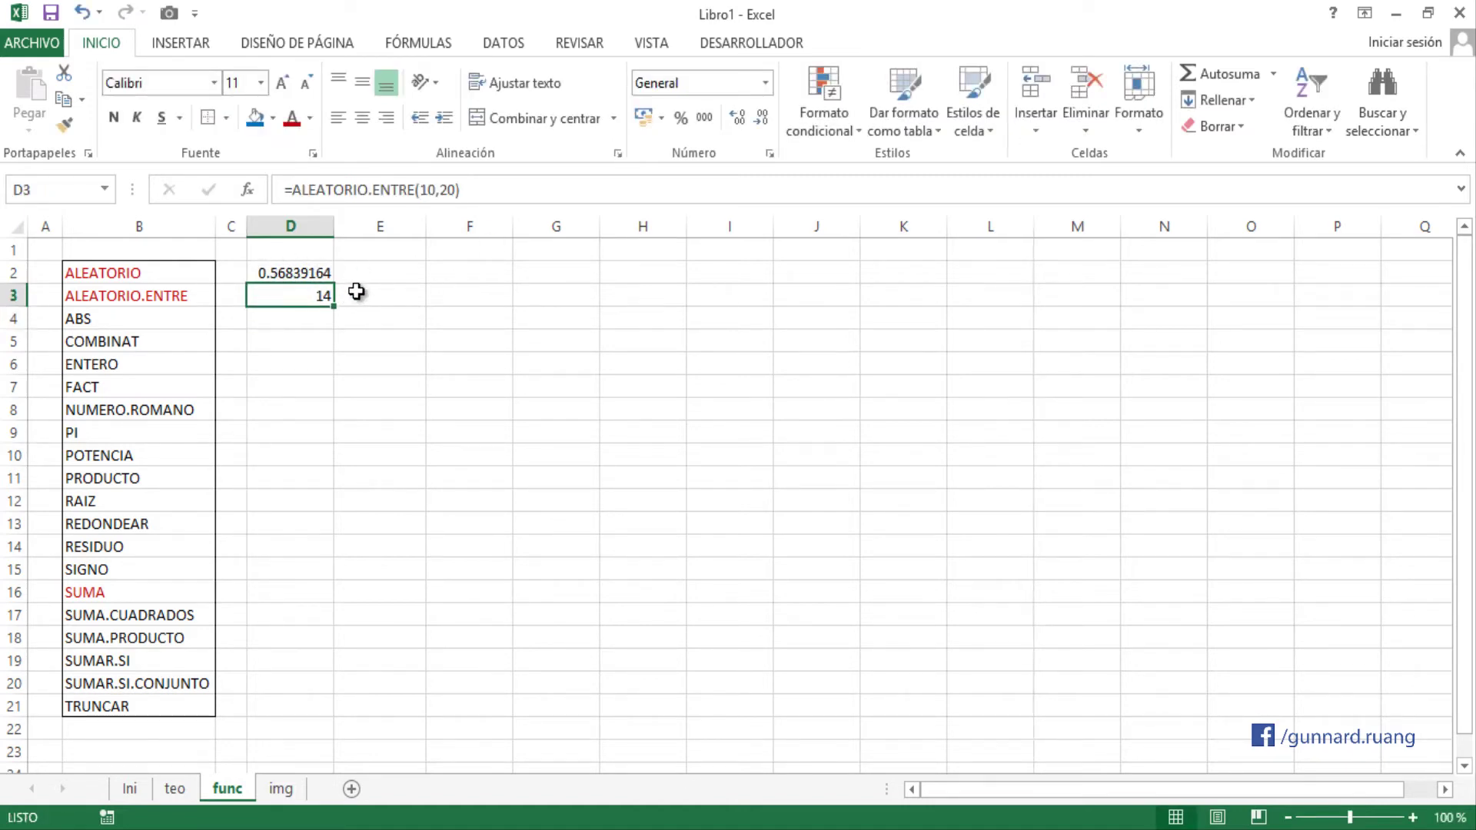
- Inspect the inferior and superior arguments of the D3 formula, in the cell and in the function arguments dialog, without changing them
{"action": "double_click", "coordinate": [315, 294]}
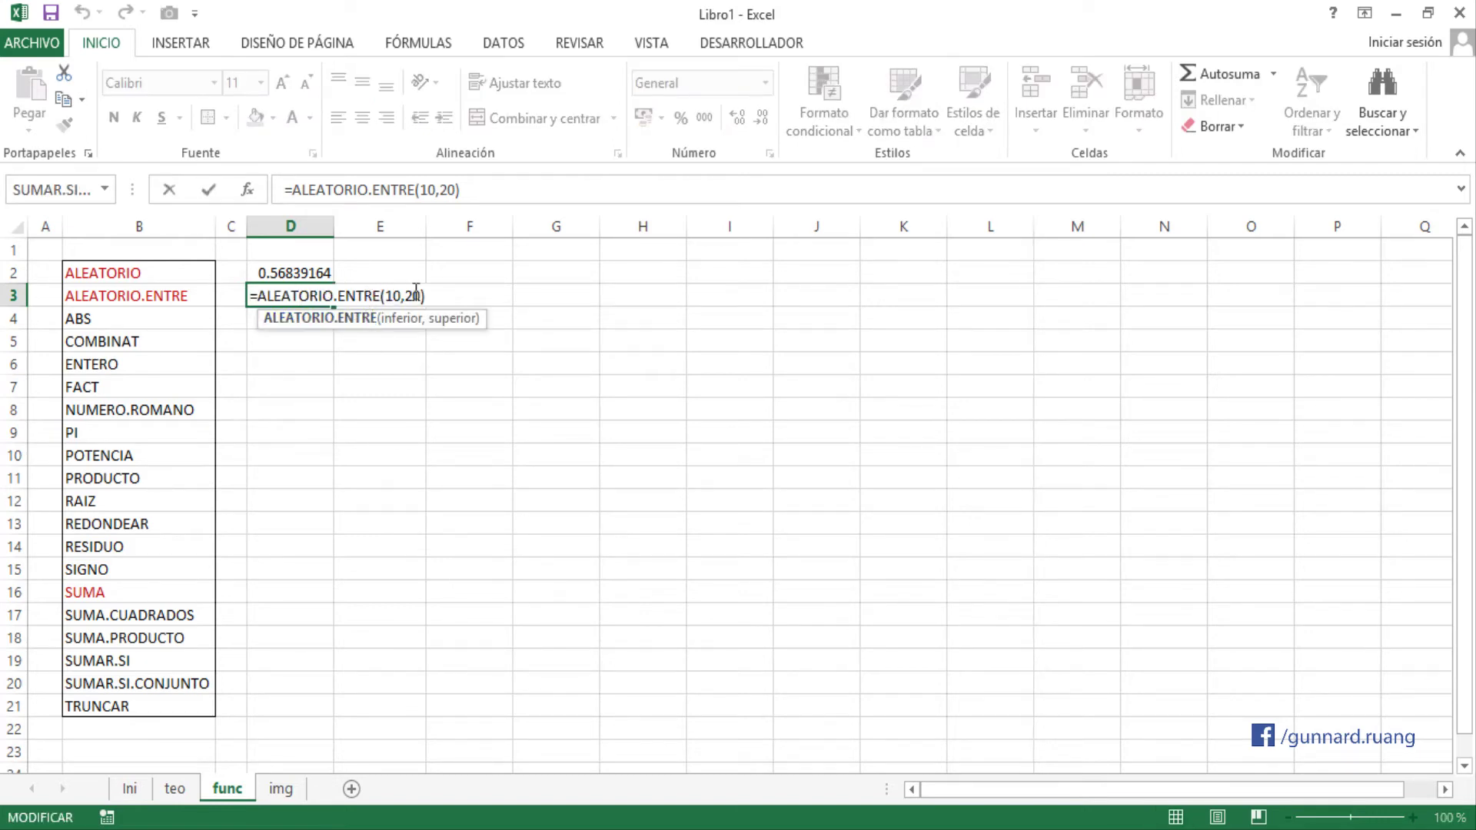
{"action": "left_click", "coordinate": [400, 295]}
{"action": "left_click", "coordinate": [409, 296]}
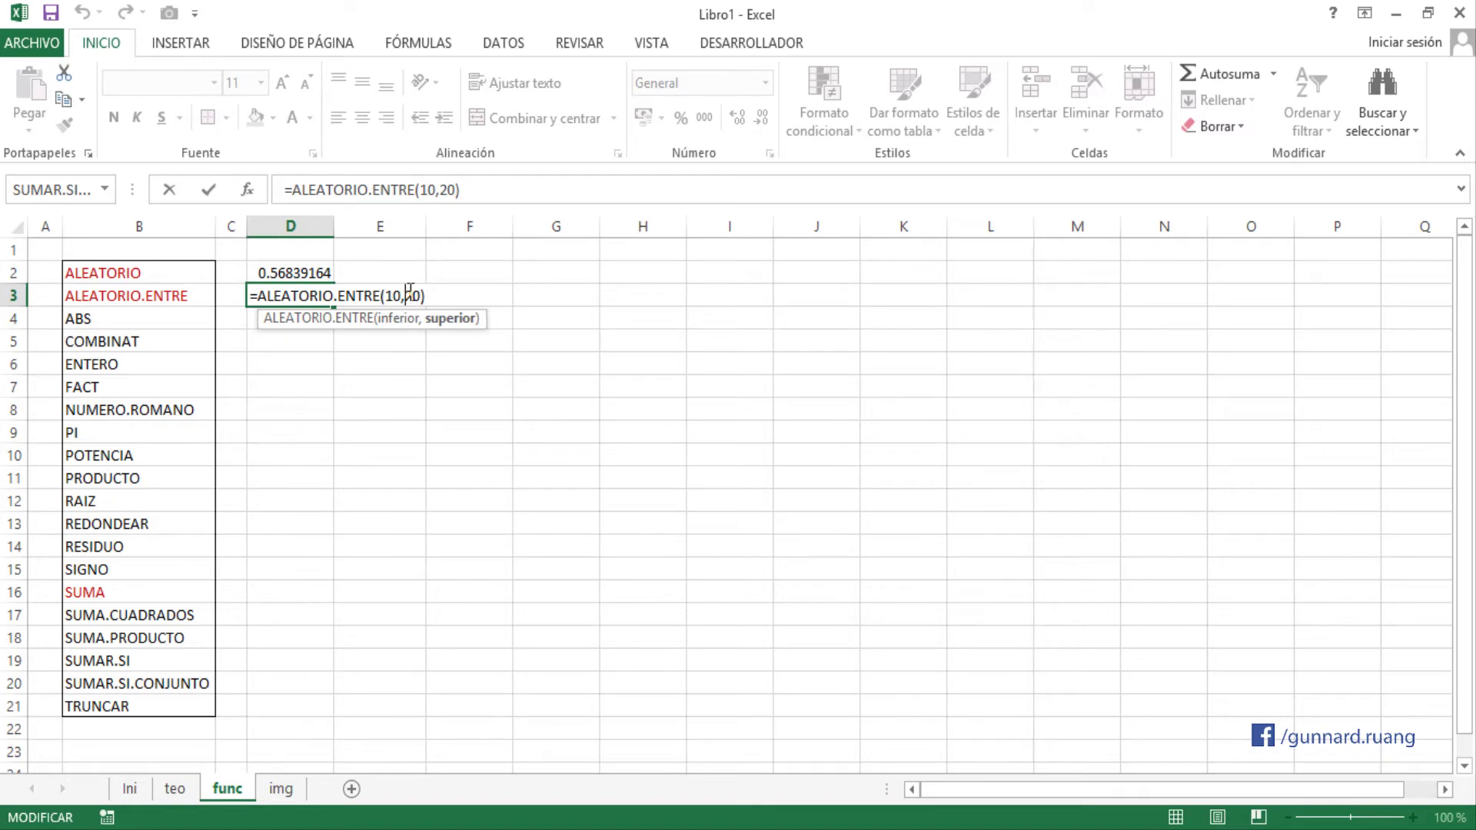
{"action": "key", "text": "shift+F3"}
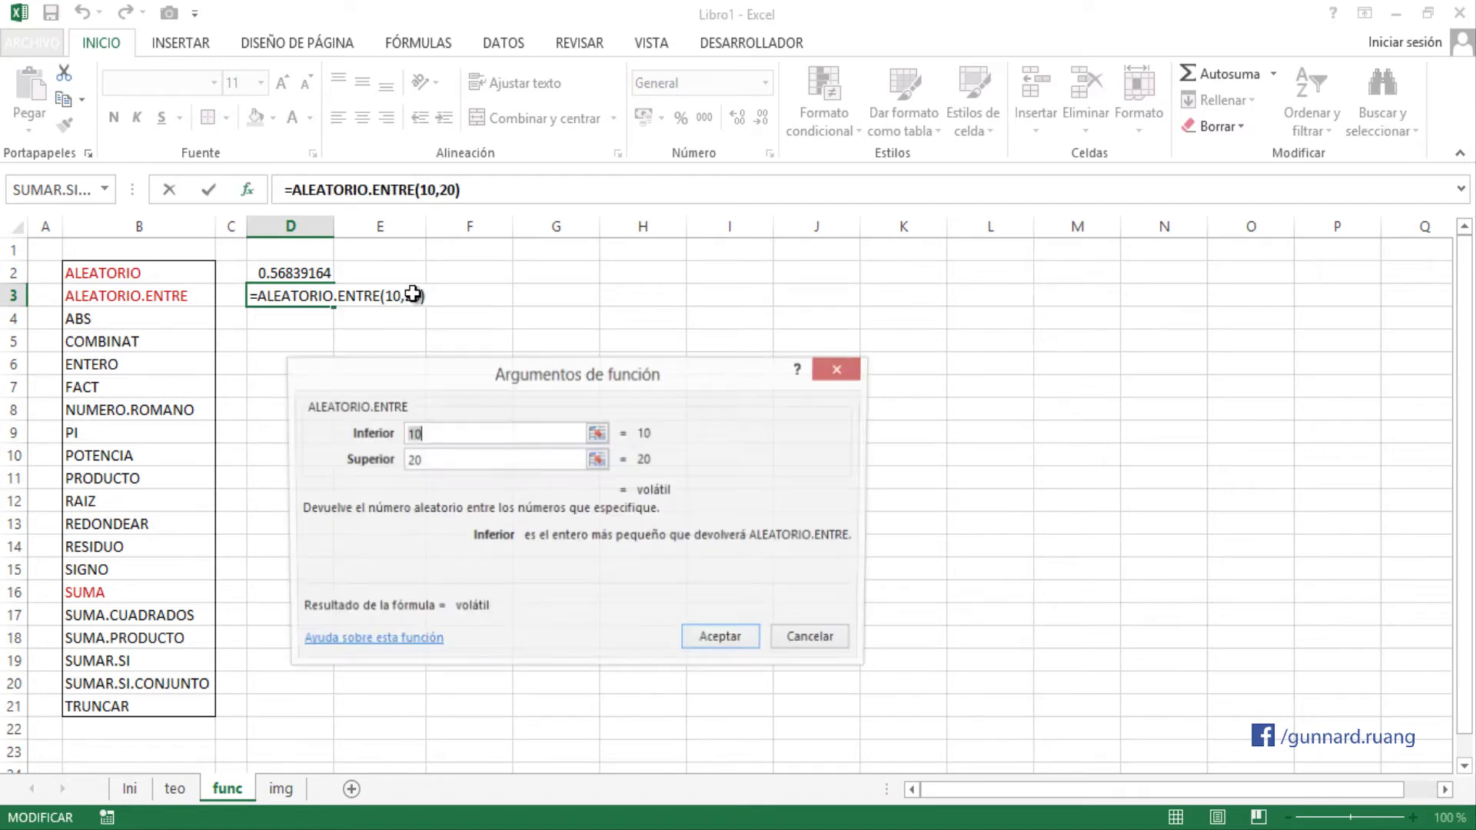
{"action": "left_click", "coordinate": [813, 640]}
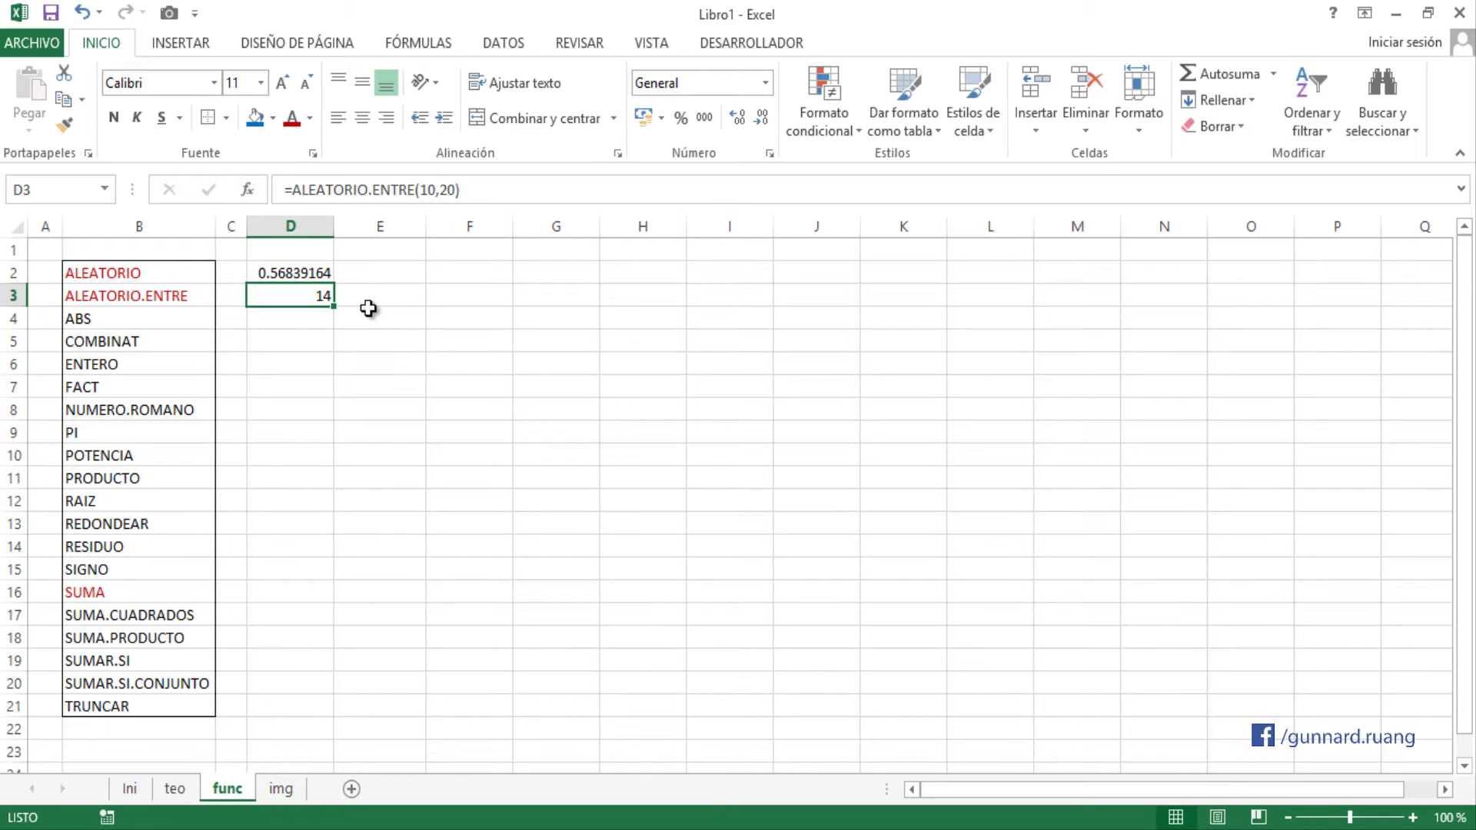
- Enter =ALEATORIO.ENTRE(1,100) directly in E3, checking its inferior and superior arguments before completing it
{"action": "left_click", "coordinate": [378, 289]}
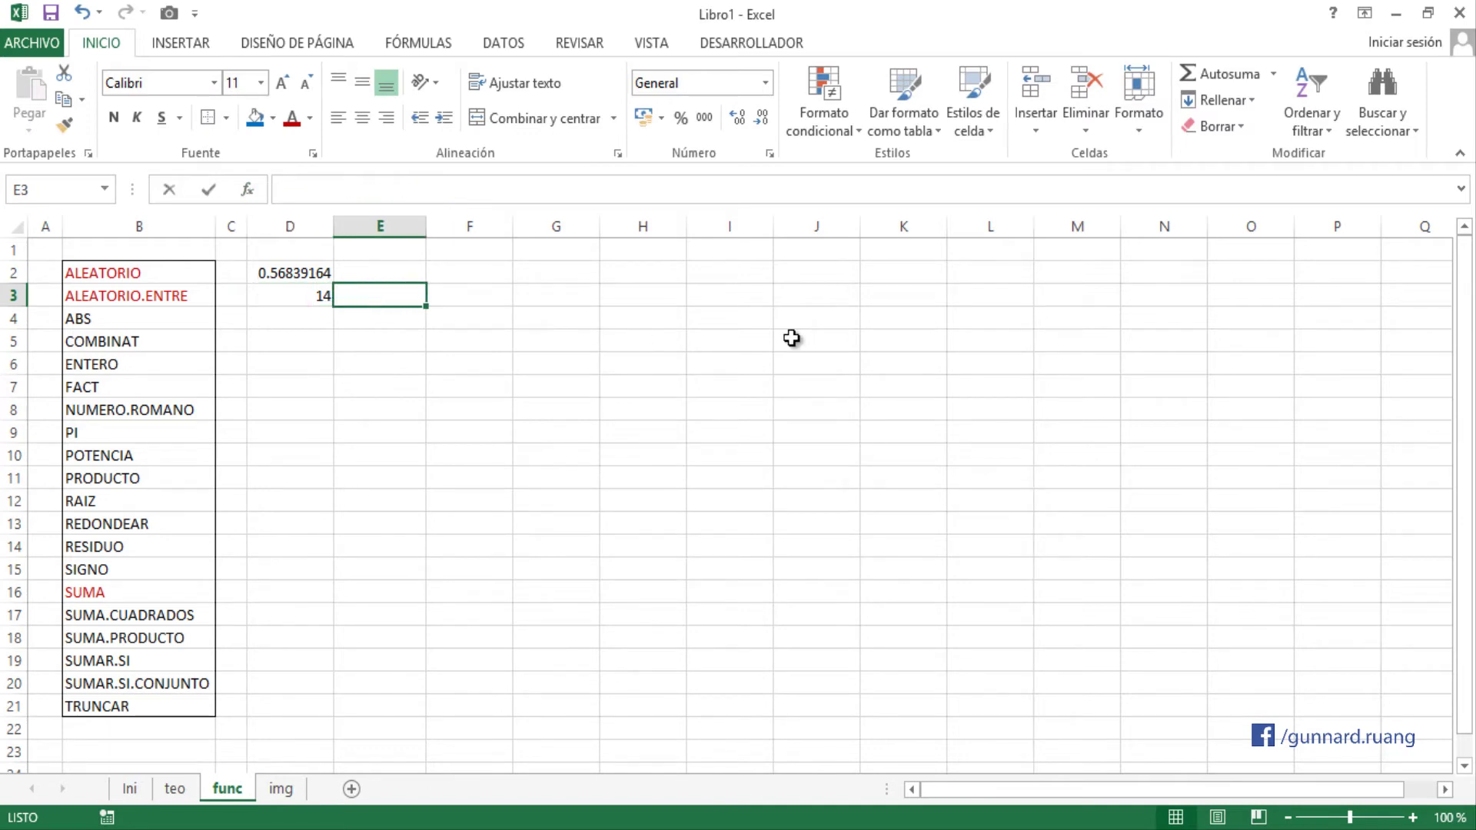
{"action": "type", "text": "=ALEA"}
{"action": "key", "text": "Down"}
{"action": "key", "text": "Tab"}
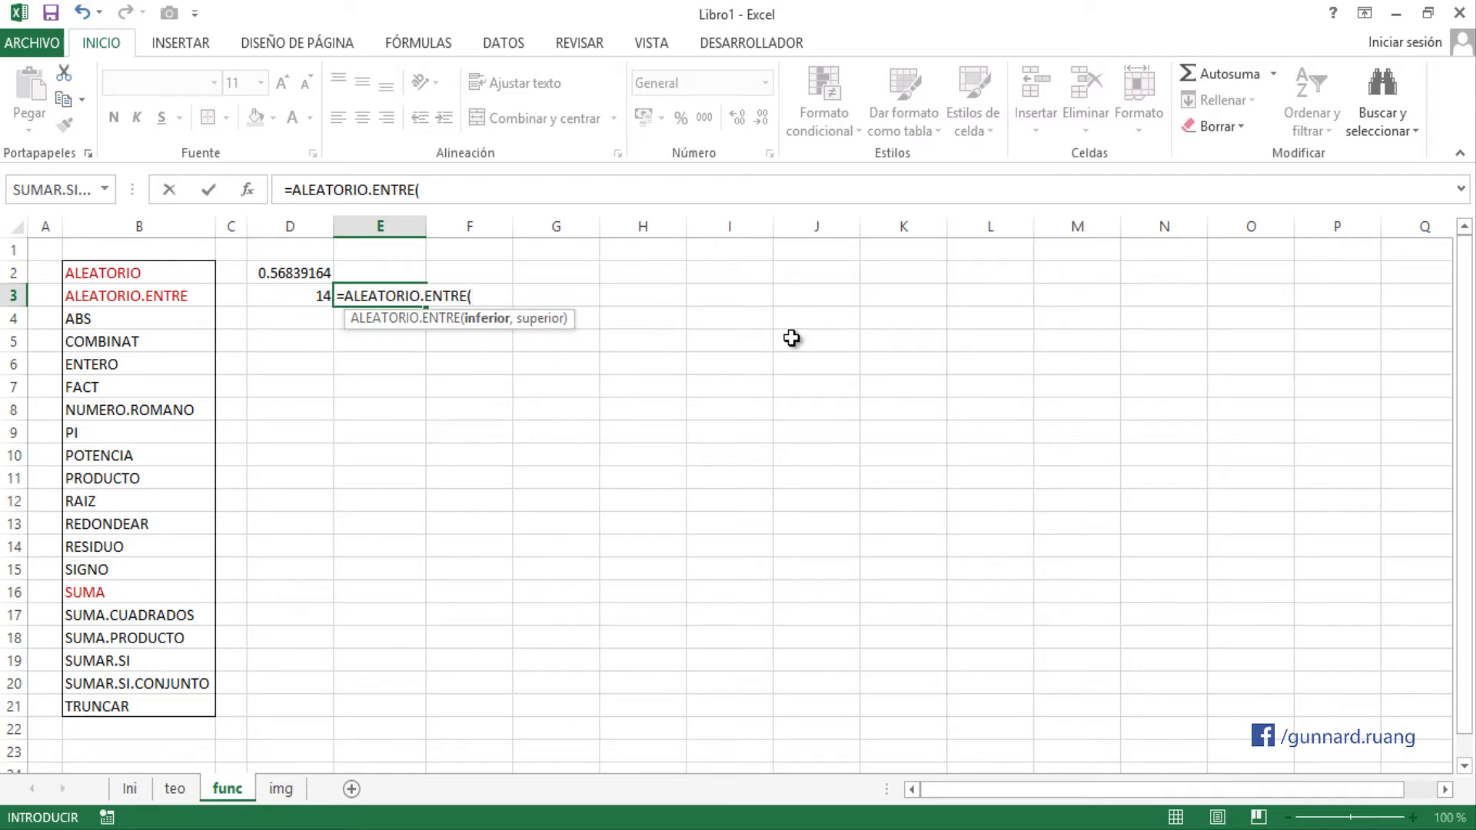
{"action": "type", "text": "1,100"}
{"action": "left_click", "coordinate": [478, 297]}
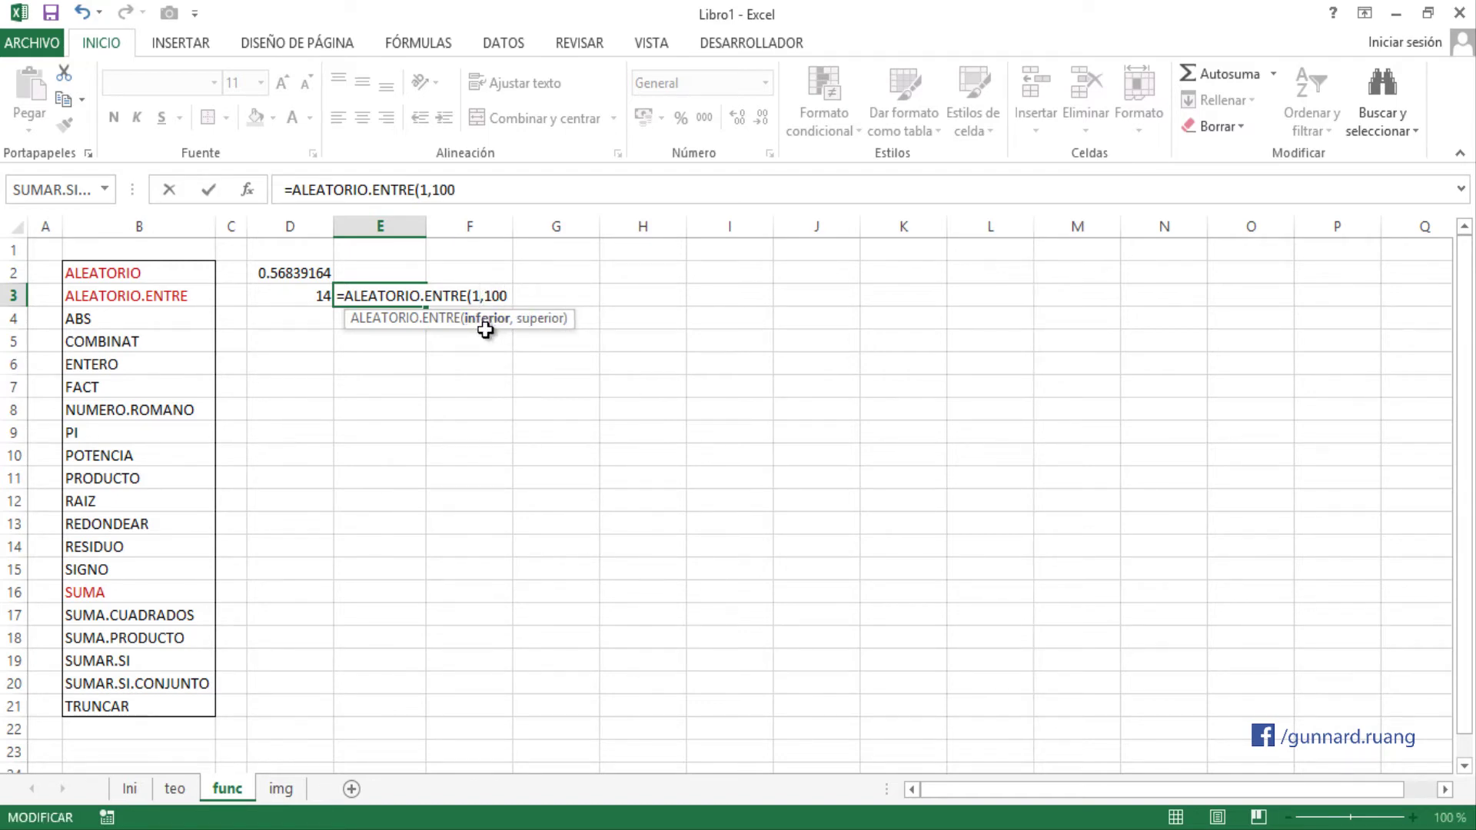
{"action": "left_click", "coordinate": [509, 295]}
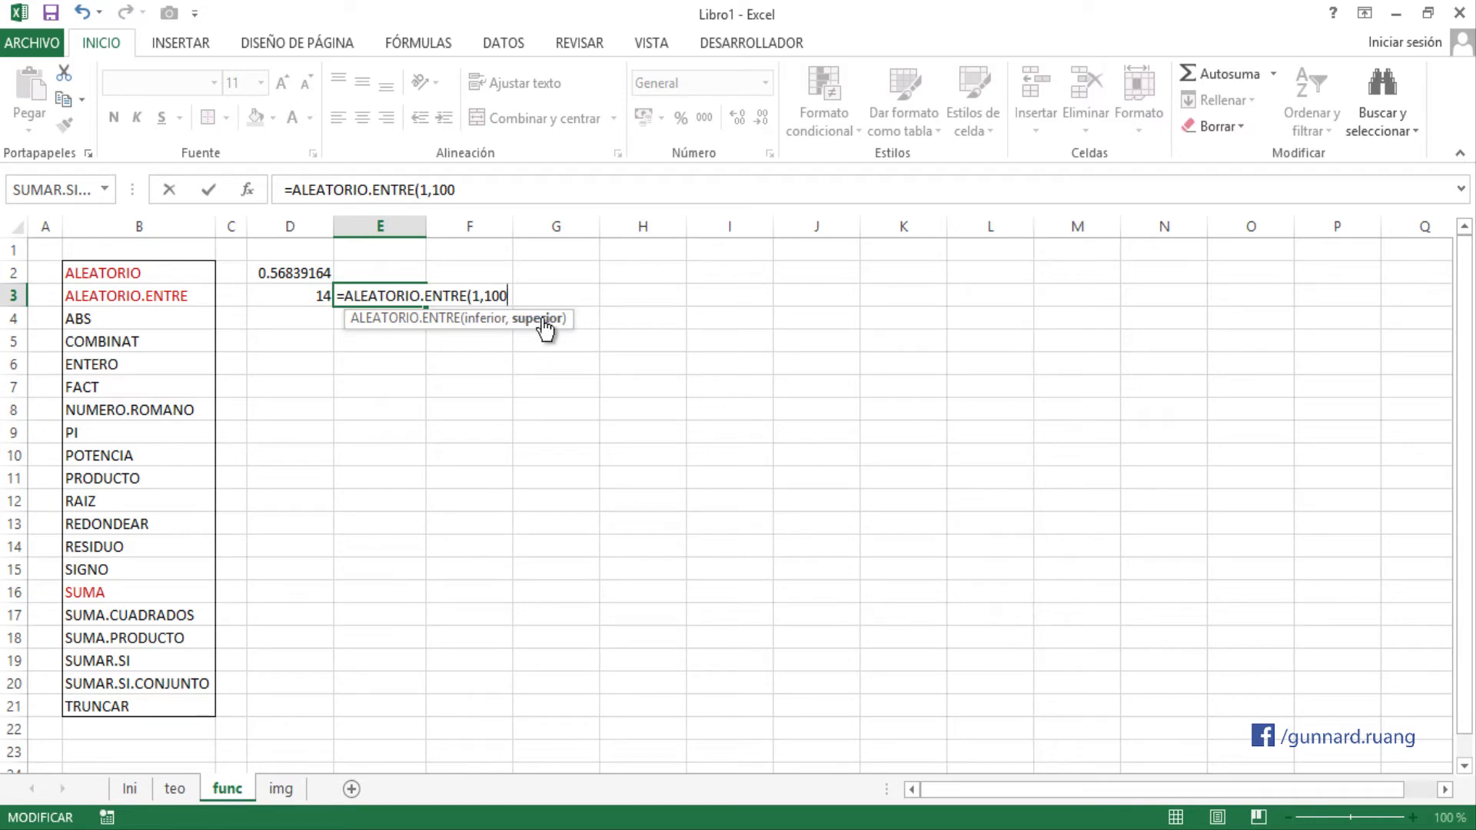
{"action": "type", "text": ")"}
{"action": "left_click", "coordinate": [506, 297]}
{"action": "key", "text": "Return"}
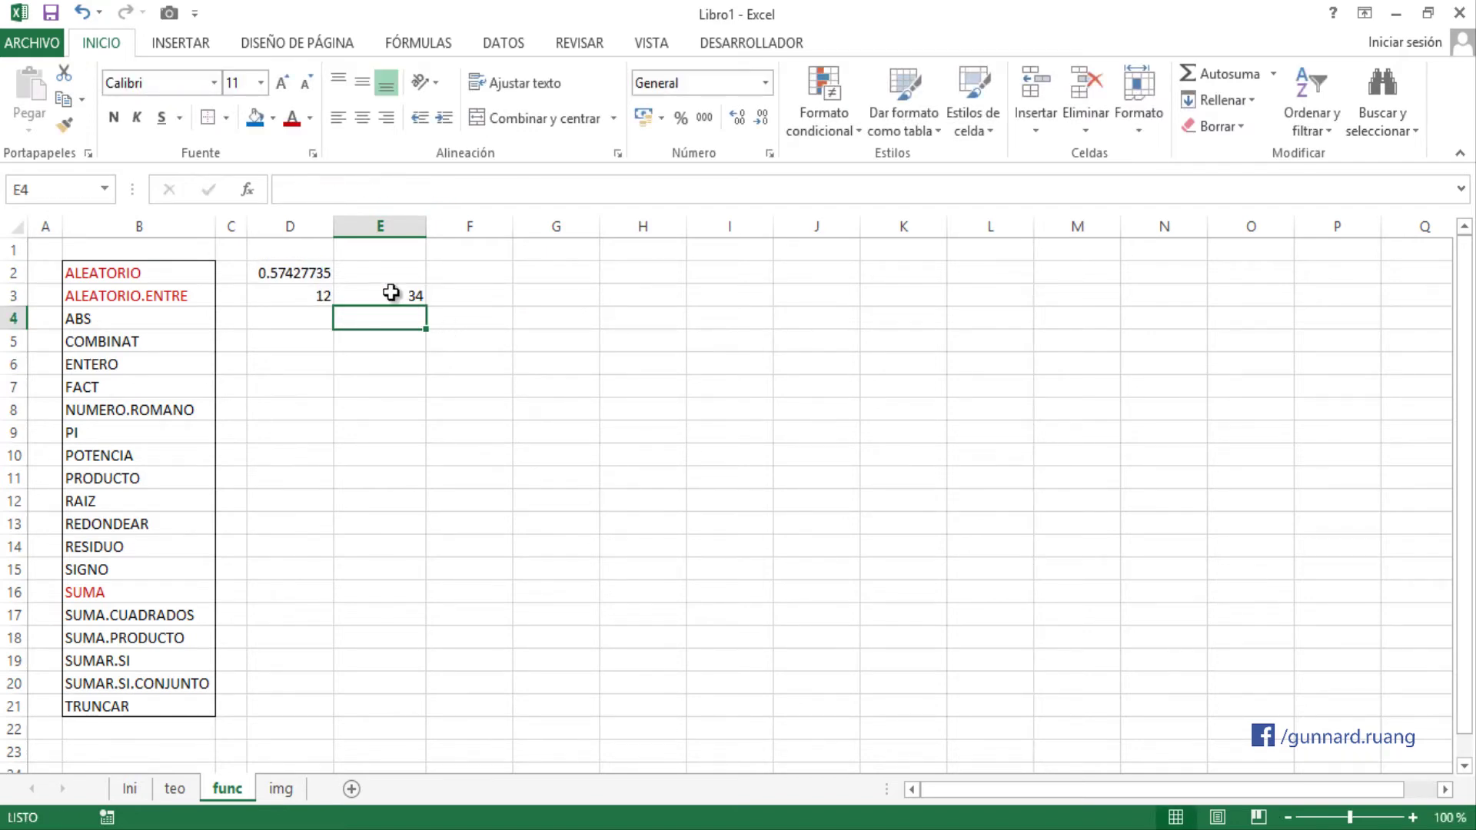
- Re-enter the unchanged E3 formula to generate a new random number between 1 and 100
{"action": "left_click", "coordinate": [416, 302]}
{"action": "left_click", "coordinate": [477, 189]}
{"action": "key", "text": "Return"}
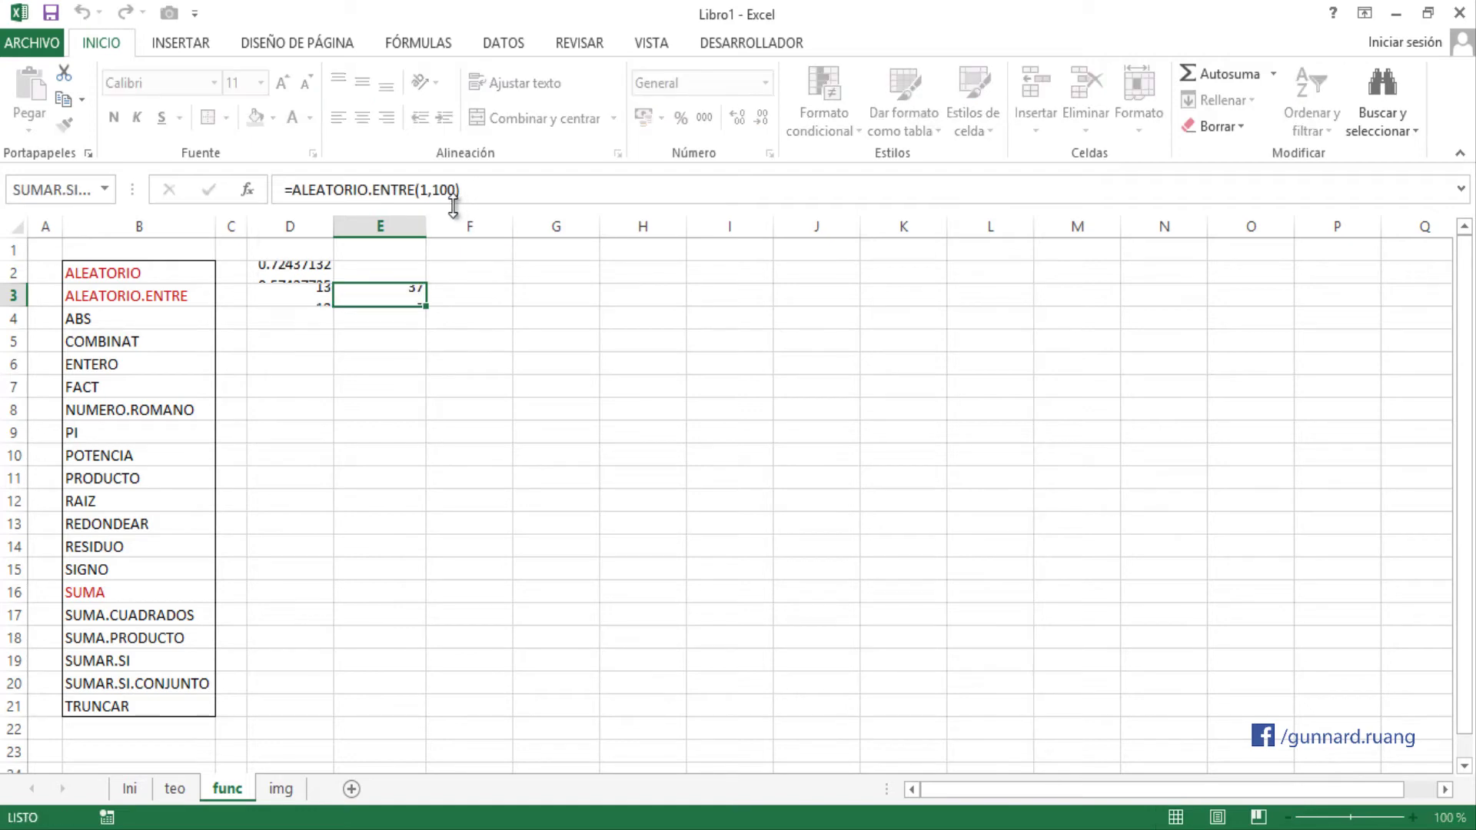
- Recalculate the random number in E3 once more by confirming its unchanged ALEATORIO.ENTRE formula
{"action": "left_click", "coordinate": [395, 292]}
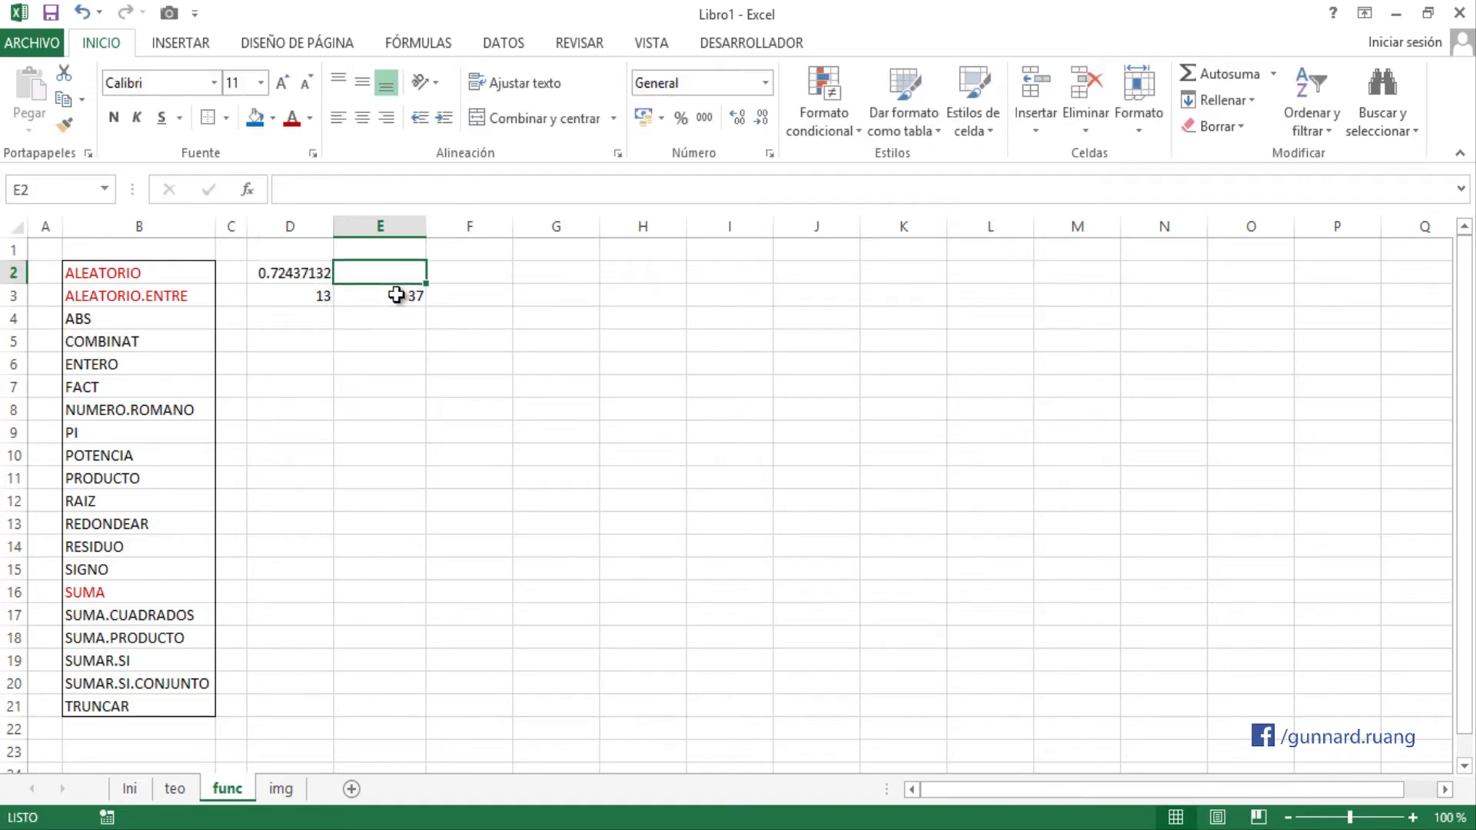
{"action": "left_click", "coordinate": [480, 194]}
{"action": "key", "text": "Return"}
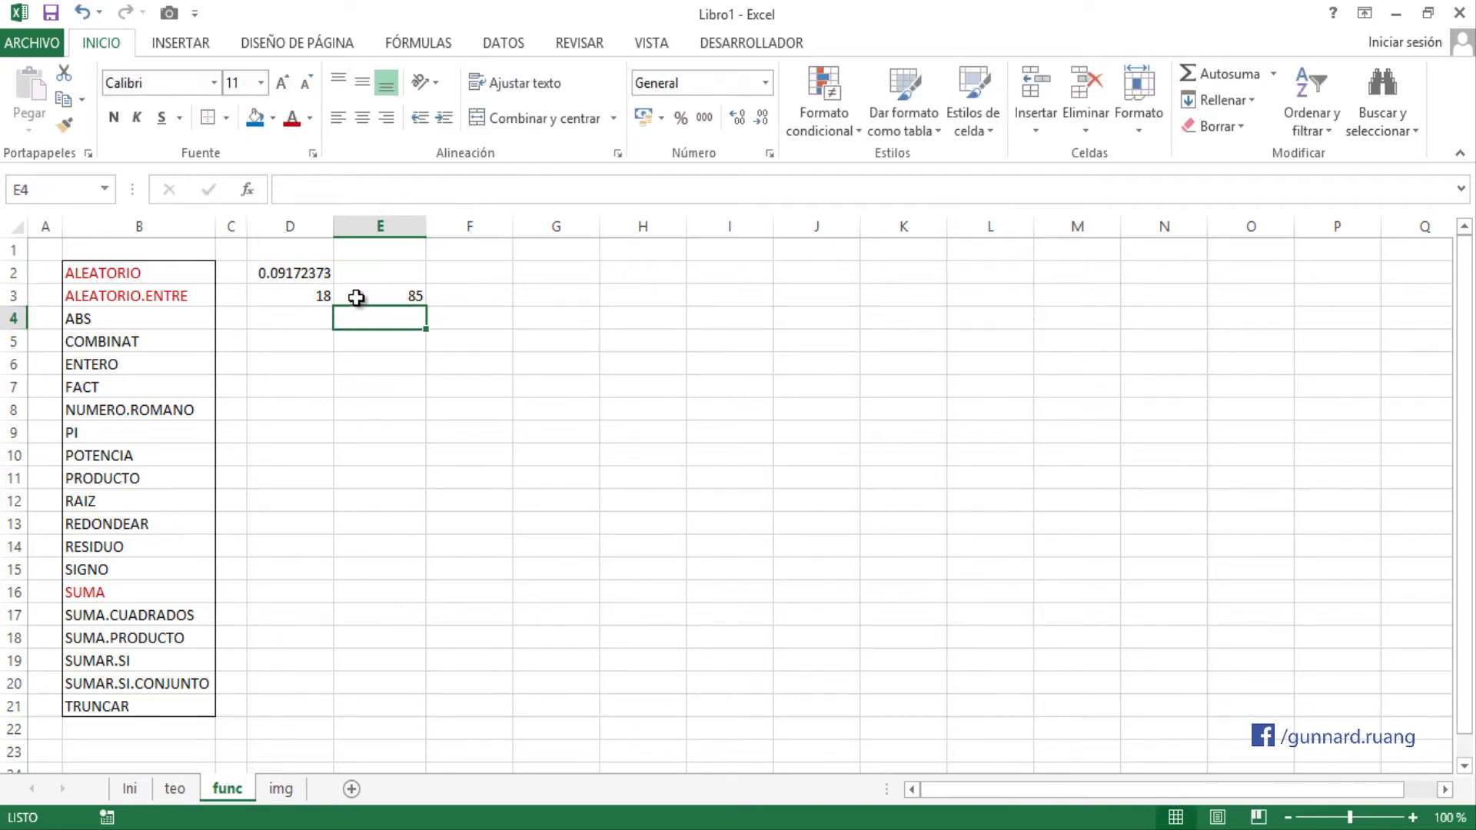
{"action": "left_click", "coordinate": [415, 296]}
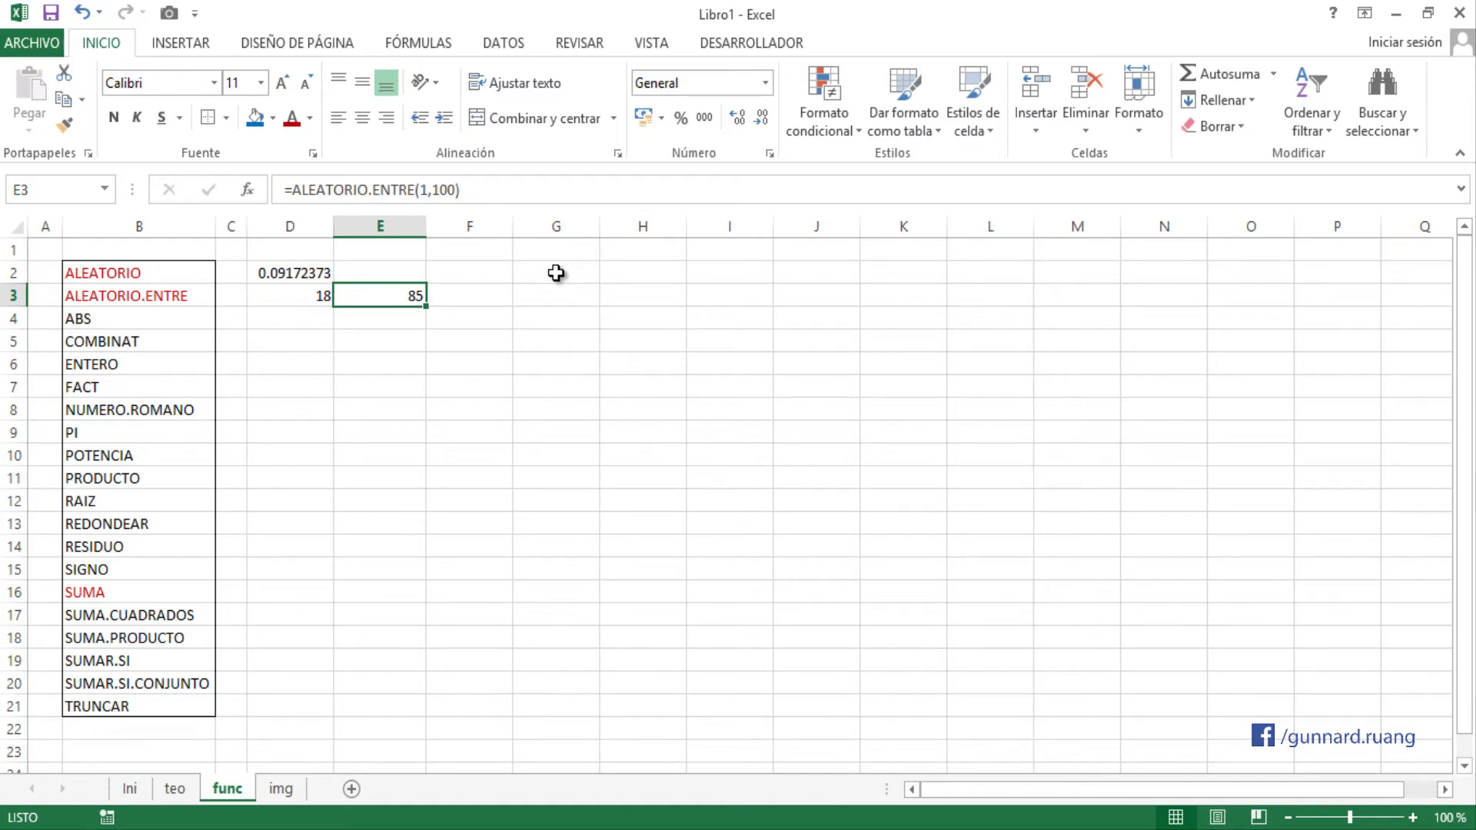
- Apply all borders to the empty cell range G2:N21
{"action": "left_click_drag", "start_coordinate": [556, 272], "coordinate": [1135, 716]}
{"action": "left_click_drag", "start_coordinate": [1135, 716], "coordinate": [1134, 717]}
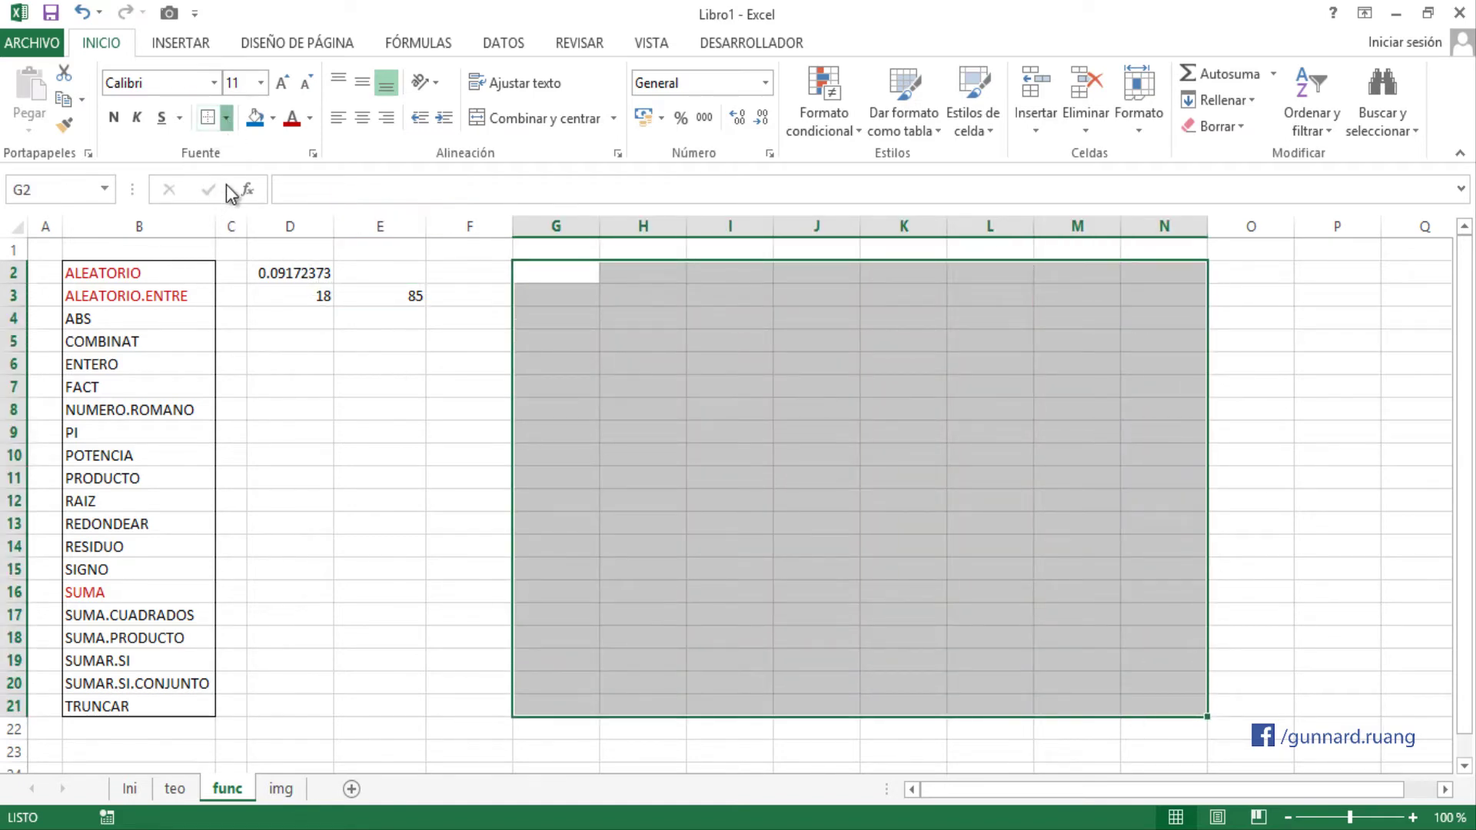
{"action": "left_click", "coordinate": [226, 118]}
{"action": "left_click", "coordinate": [238, 312]}
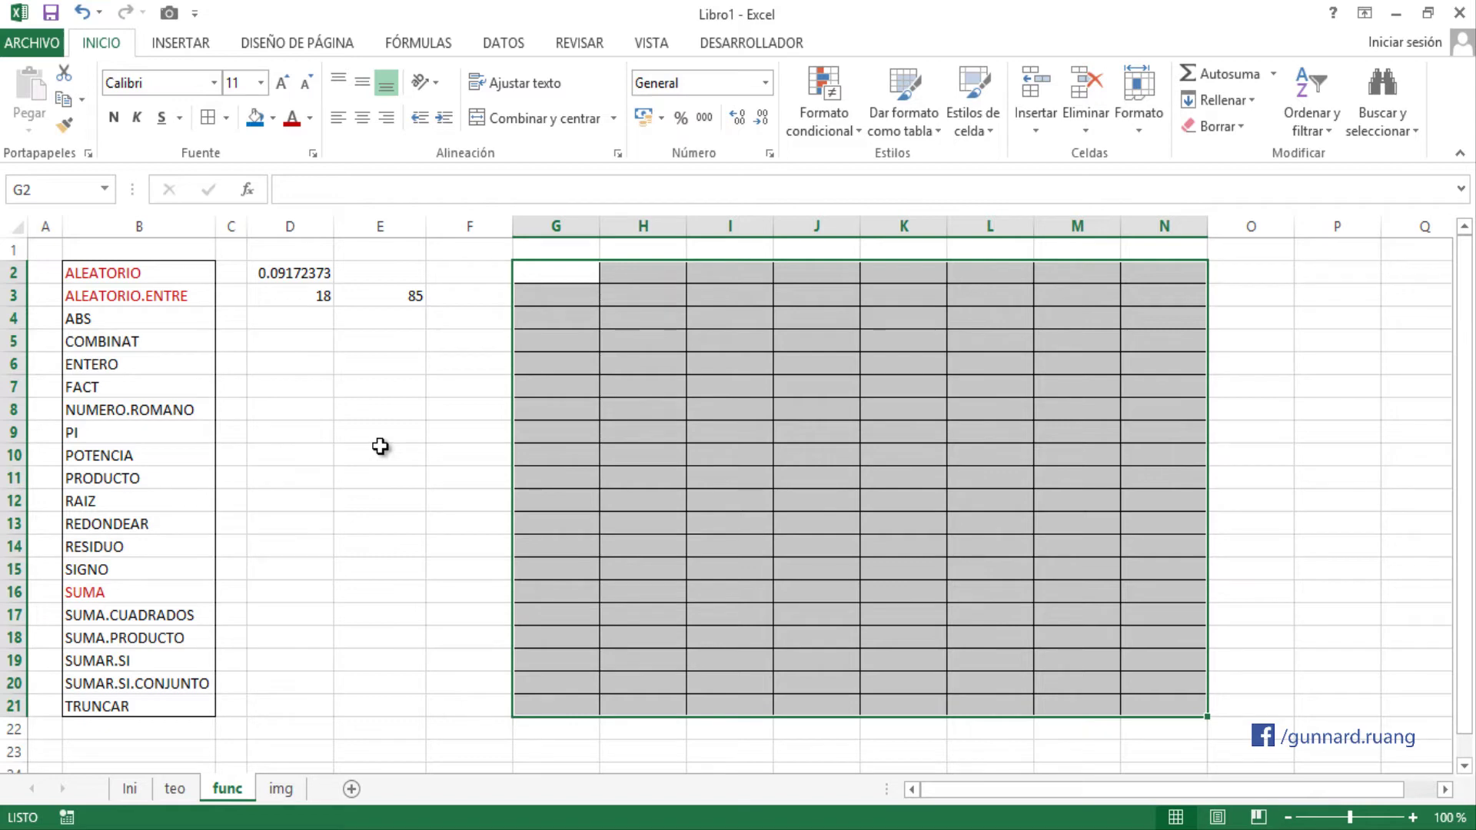
{"action": "left_click", "coordinate": [389, 424]}
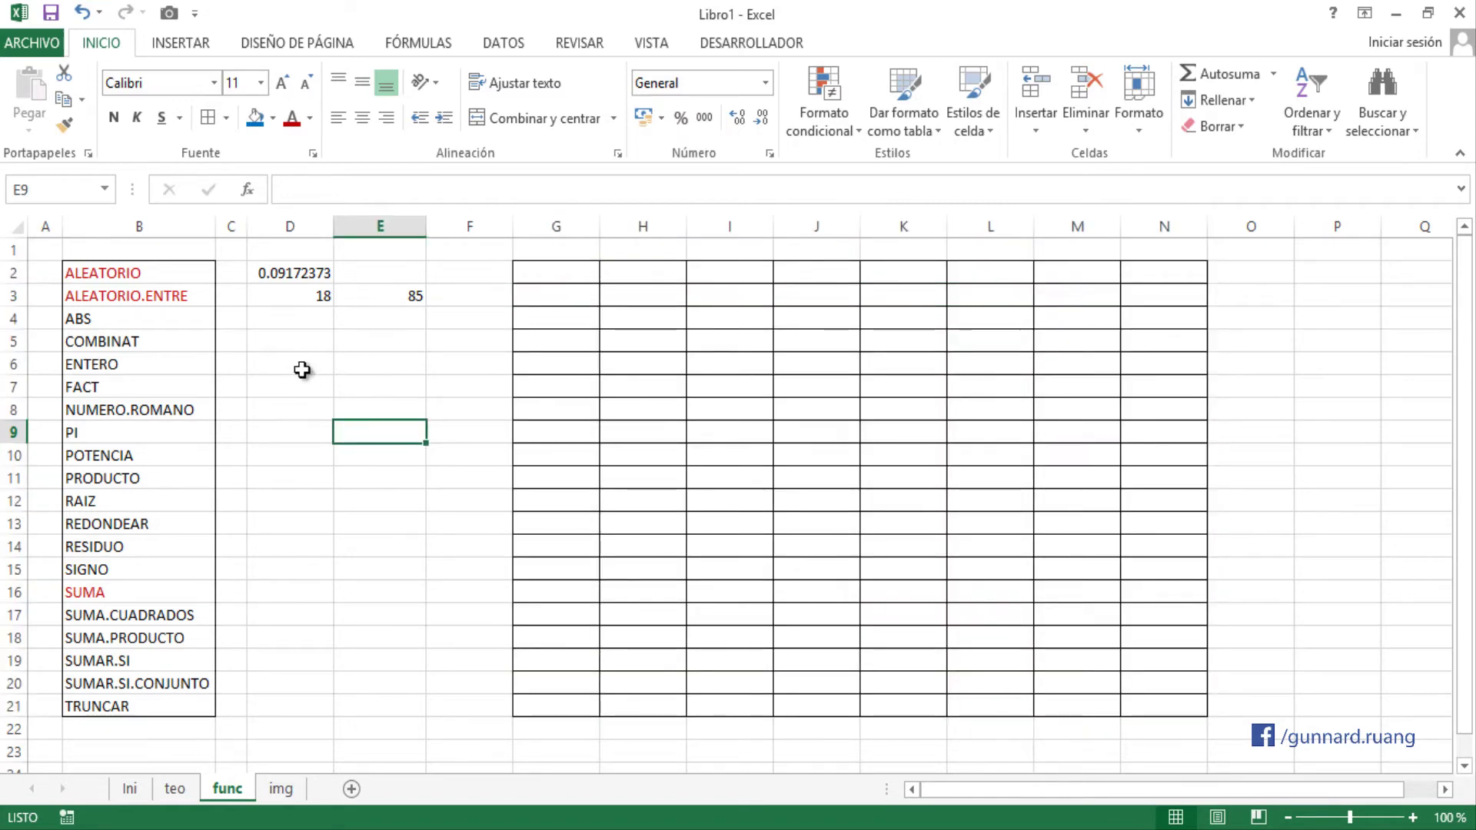
- Enter 1, 2 and 3 in D6:D8 and extend the number series down to D19
{"action": "left_click", "coordinate": [269, 367]}
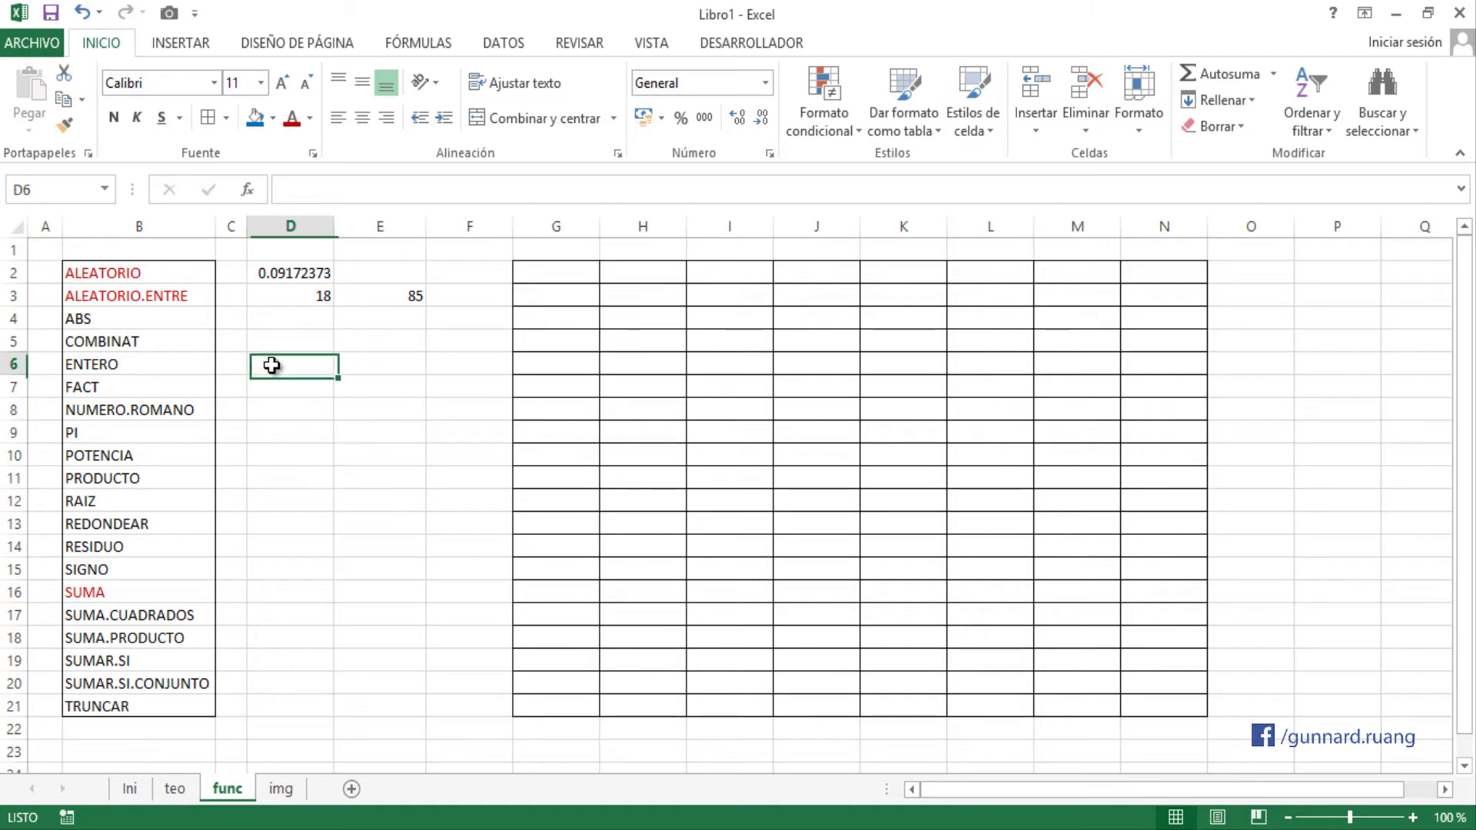
{"action": "type", "text": "1"}
{"action": "key", "text": "Return"}
{"action": "type", "text": "2"}
{"action": "key", "text": "Return"}
{"action": "type", "text": "3"}
{"action": "key", "text": "Return"}
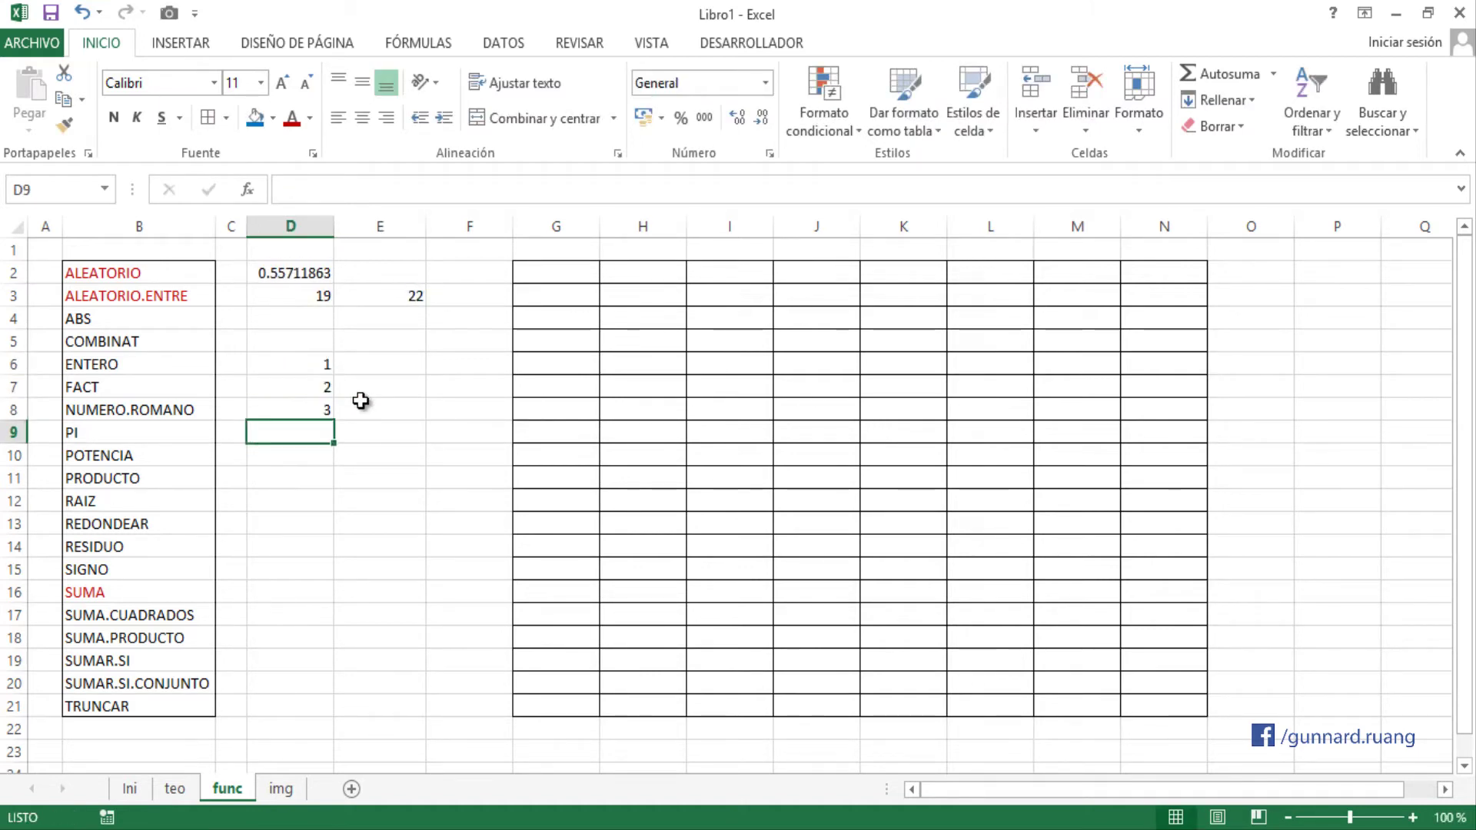
{"action": "left_click_drag", "start_coordinate": [307, 362], "coordinate": [339, 677]}
- Enter 15, 16 and 17 in E6:E8 and extend the number series down to E19
{"action": "left_click", "coordinate": [382, 367]}
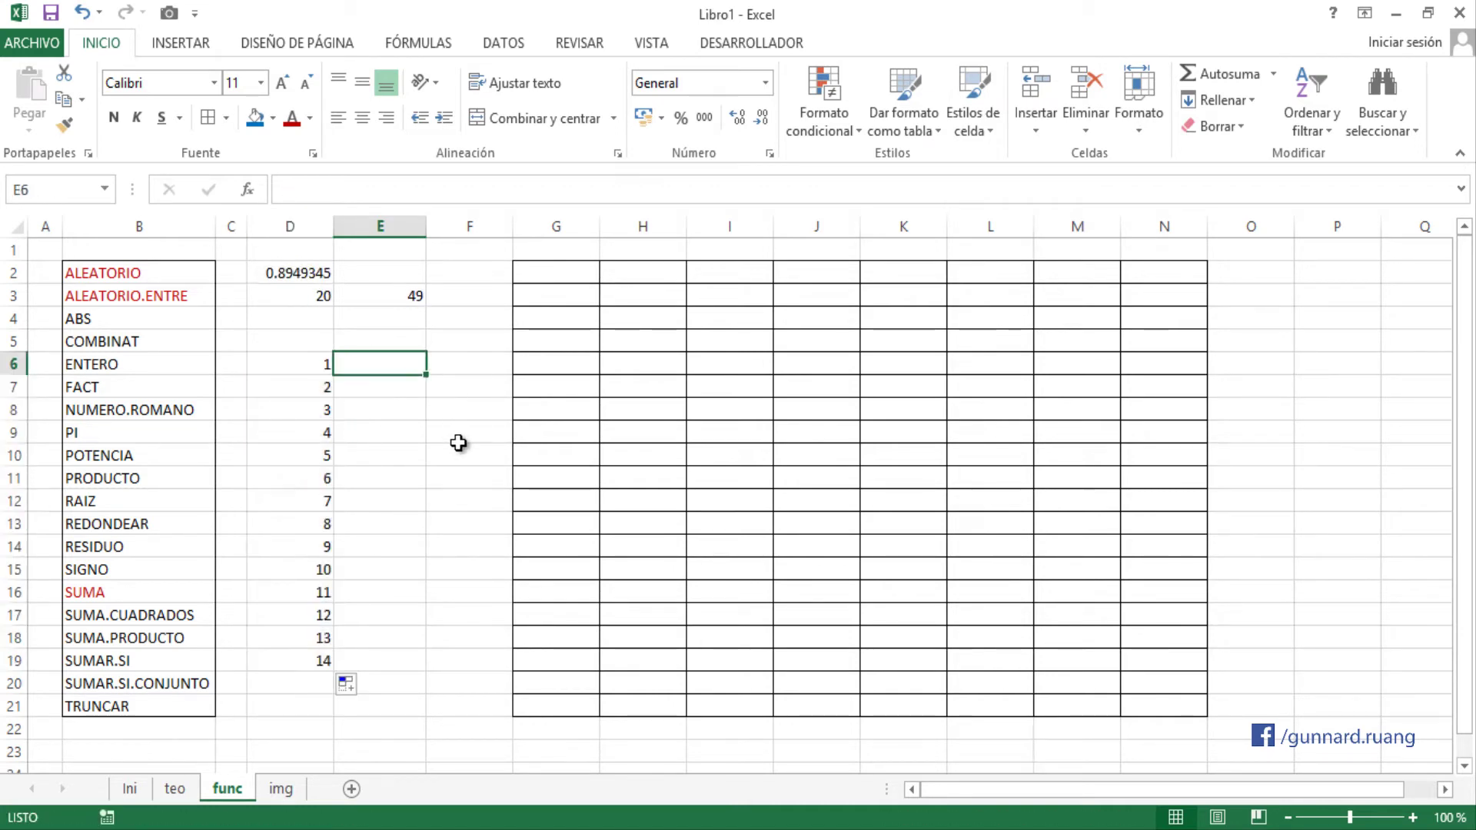
{"action": "type", "text": "15"}
{"action": "key", "text": "Return"}
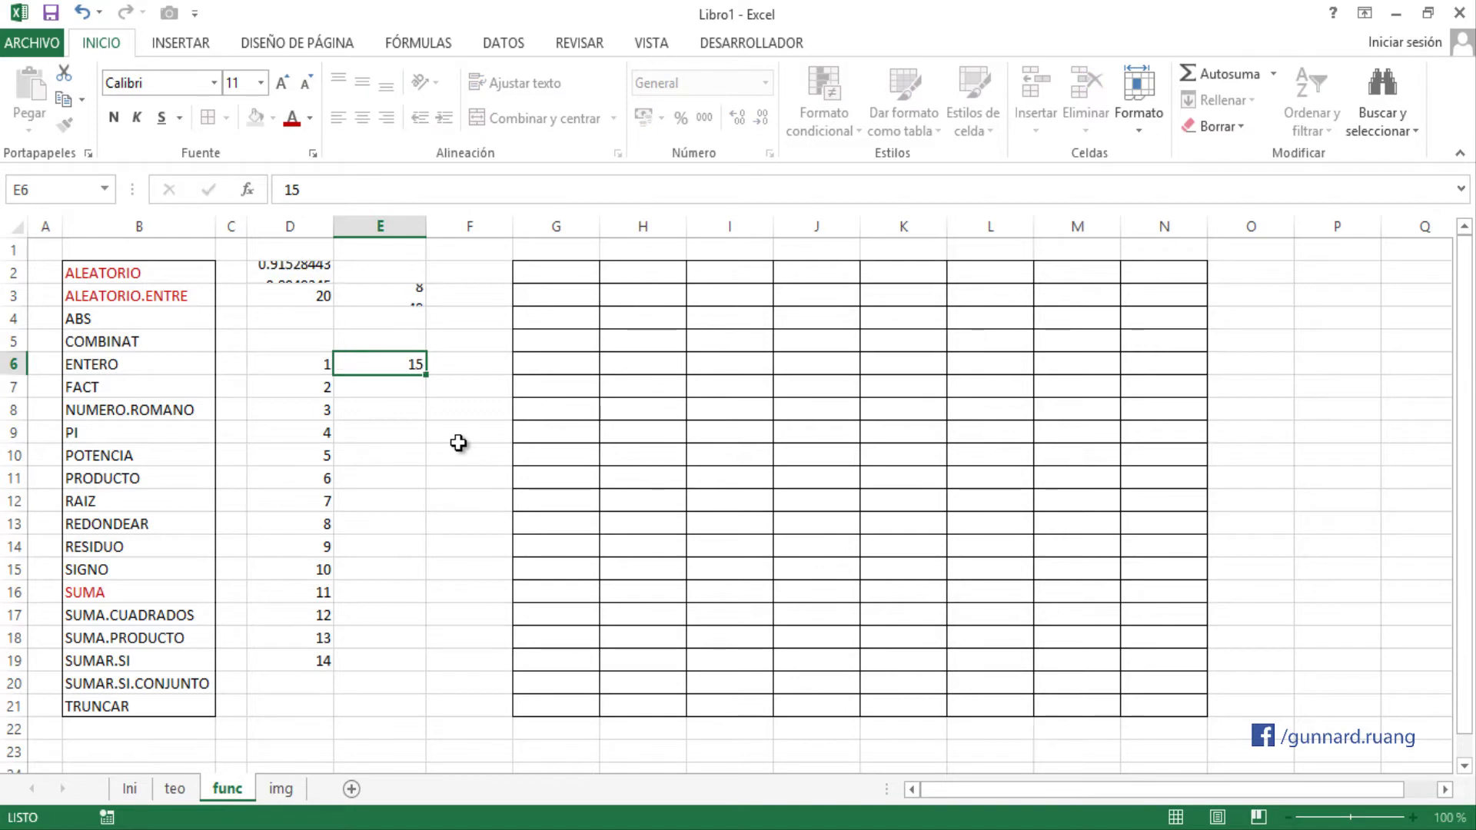
{"action": "type", "text": "16"}
{"action": "key", "text": "Return"}
{"action": "type", "text": "17"}
{"action": "key", "text": "Return"}
{"action": "left_click_drag", "start_coordinate": [408, 366], "coordinate": [408, 667]}
- Add the first row's two numbers with =D6+E6 in F6 and copy the formula down to F19
{"action": "left_click", "coordinate": [452, 364]}
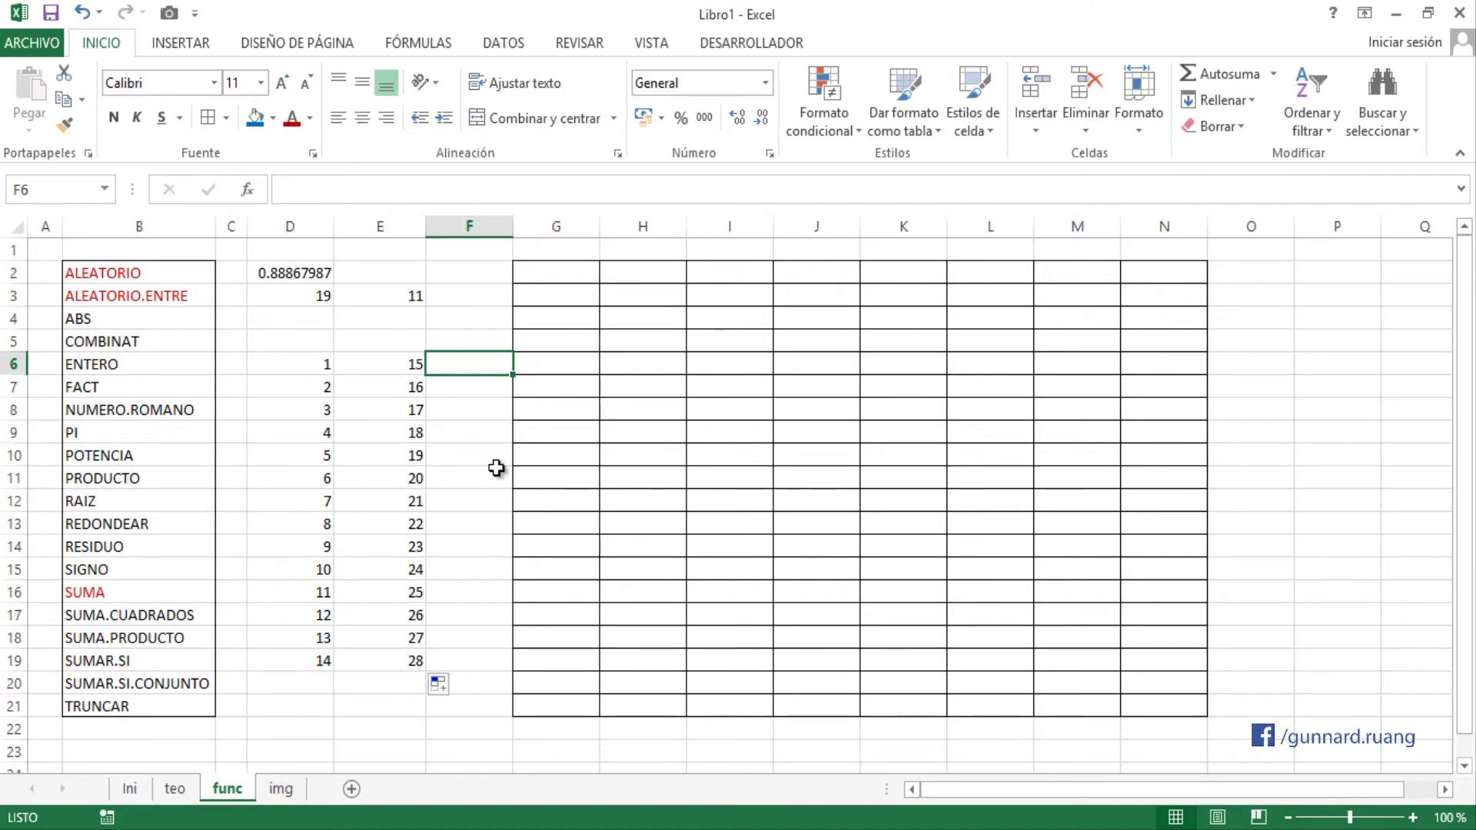
{"action": "type", "text": "="}
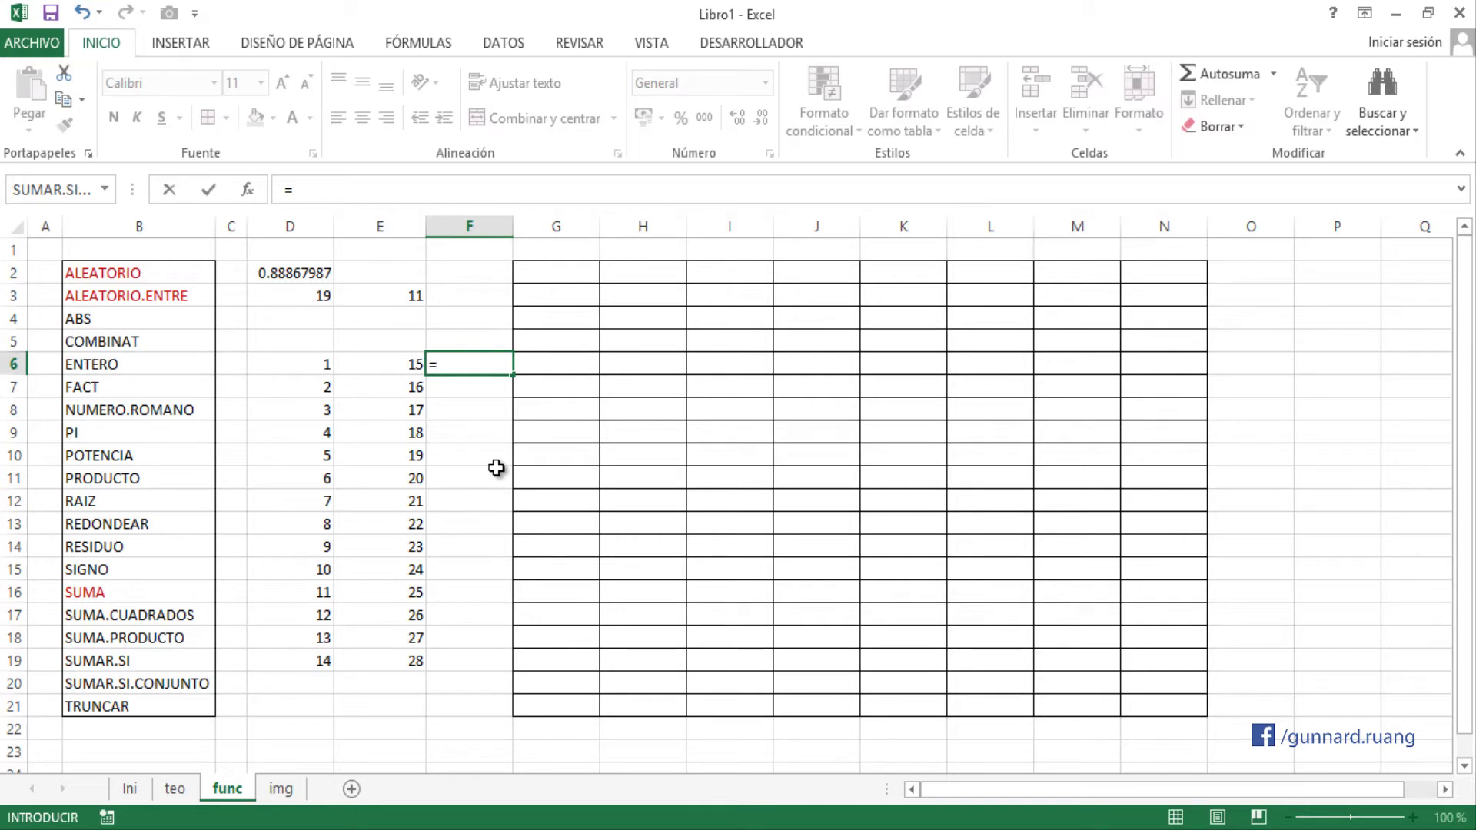
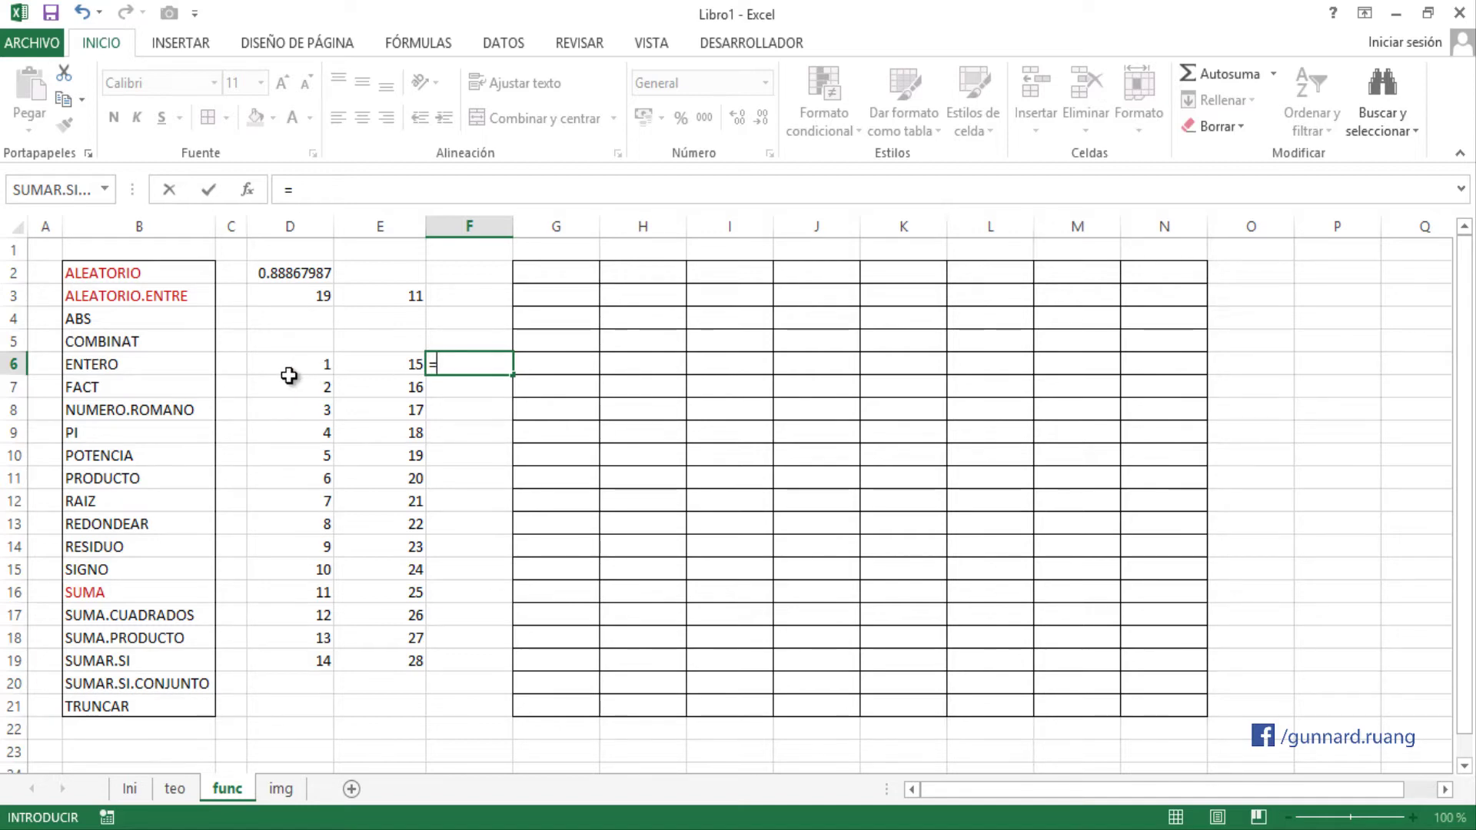
{"action": "left_click", "coordinate": [300, 367]}
{"action": "type", "text": "+"}
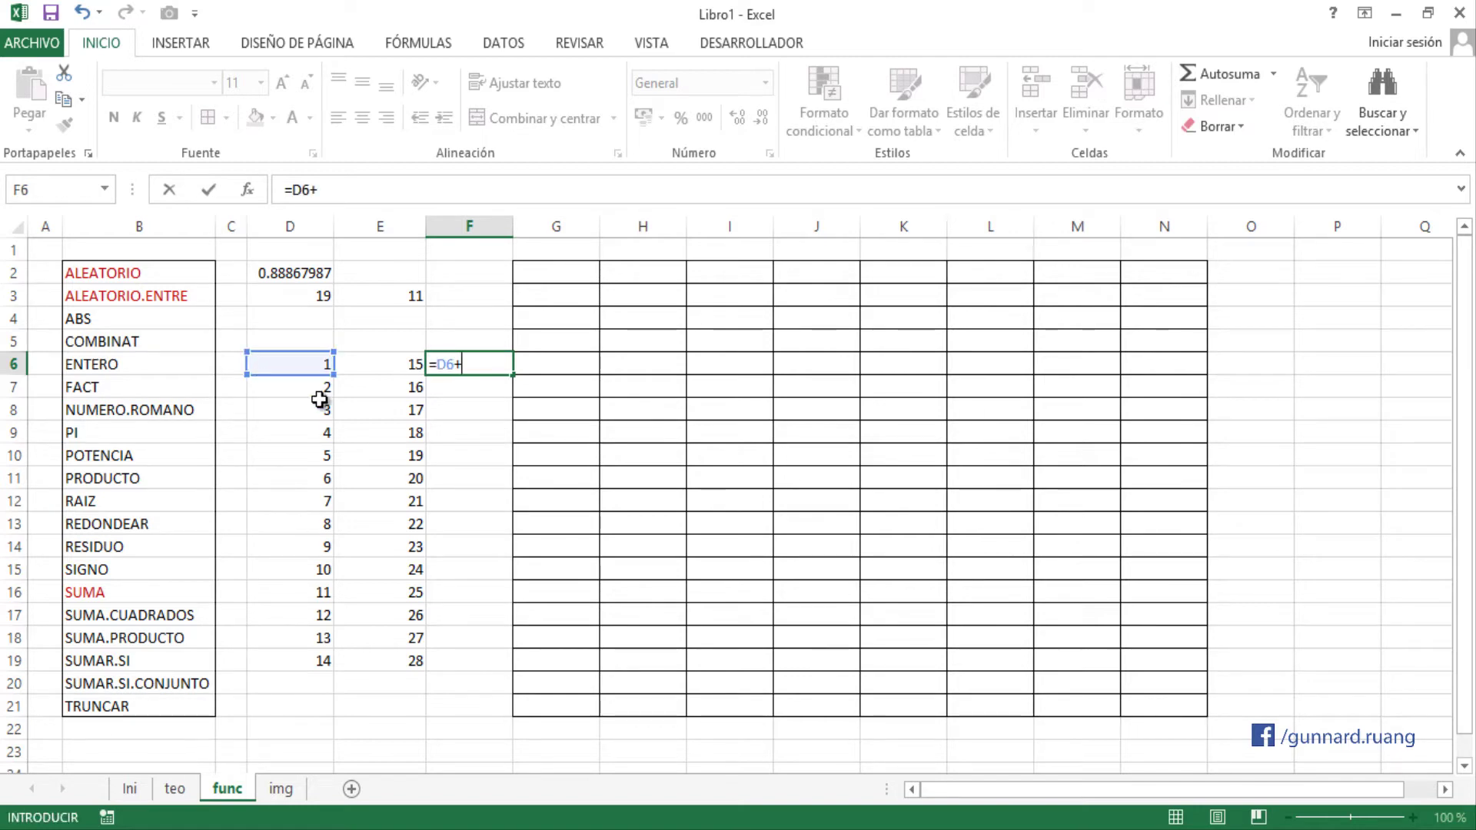
{"action": "left_click", "coordinate": [388, 371]}
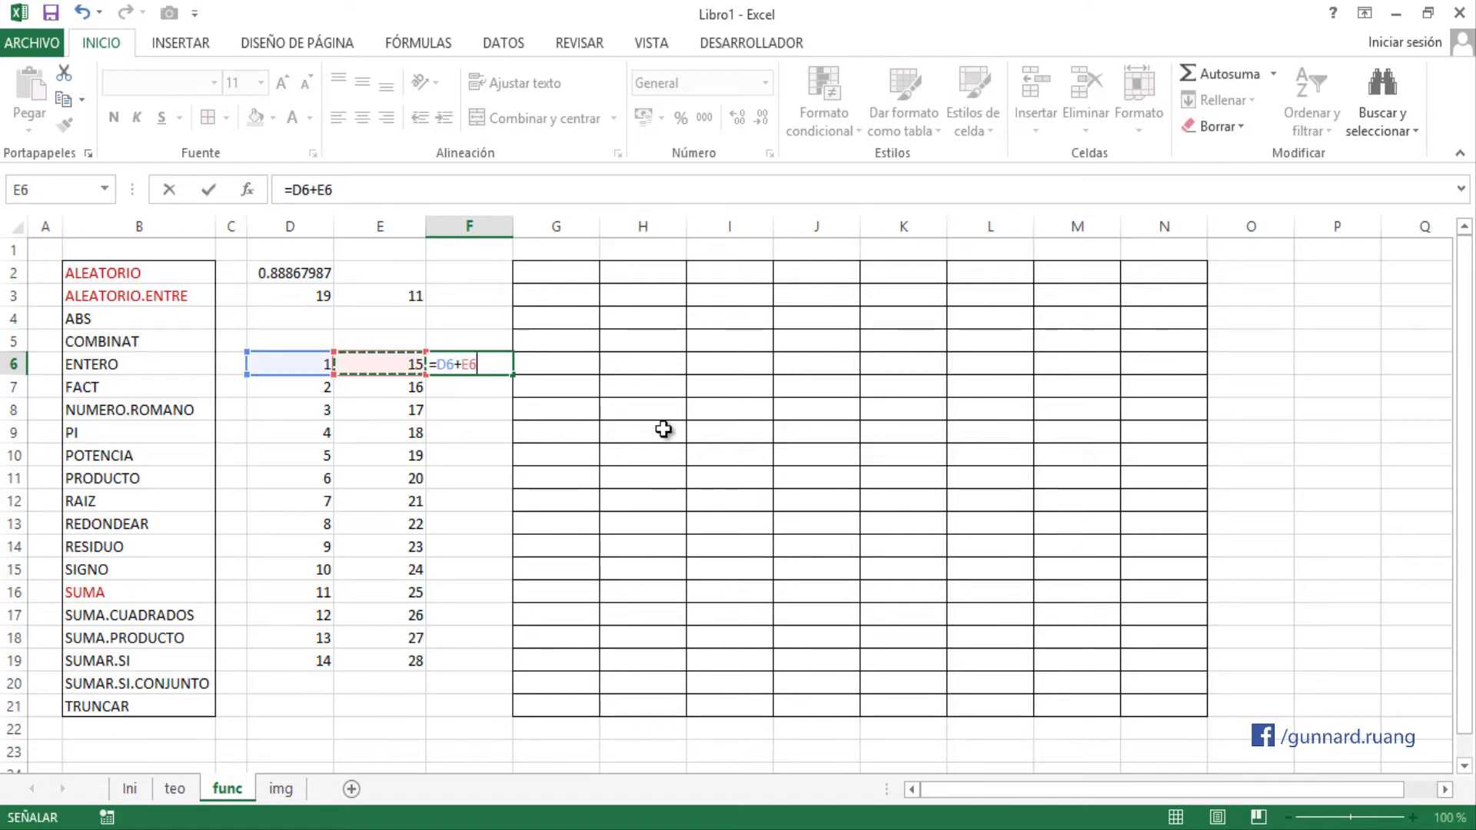
{"action": "key", "text": "Return"}
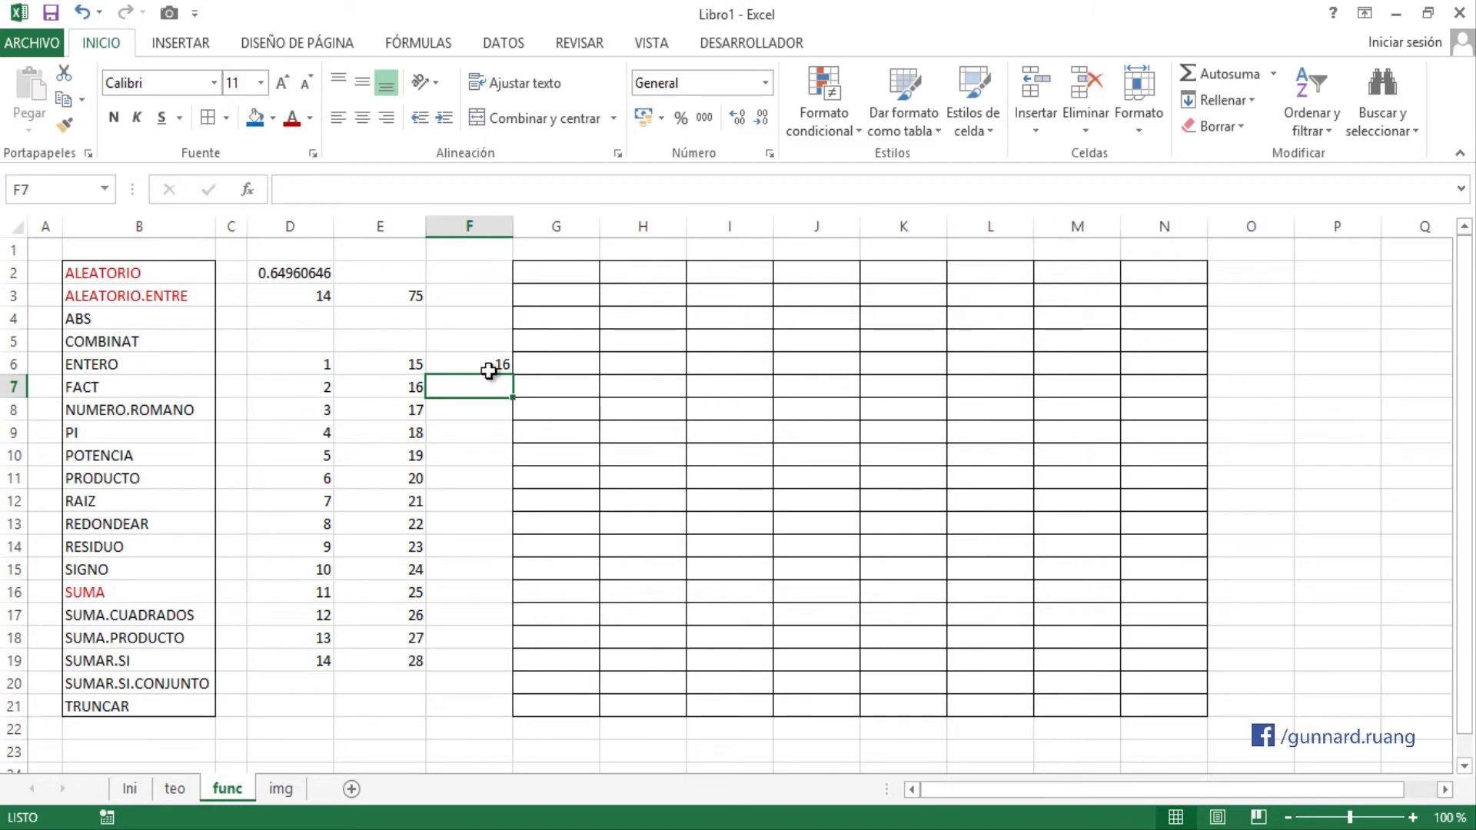
{"action": "left_click", "coordinate": [489, 371]}
{"action": "double_click", "coordinate": [443, 364]}
{"action": "key", "text": "Return"}
{"action": "left_click", "coordinate": [487, 363]}
{"action": "left_click_drag", "start_coordinate": [513, 376], "coordinate": [519, 683]}
- Examine the cell references in the copied formulas in F19, F18 and F17
{"action": "left_click", "coordinate": [468, 655]}
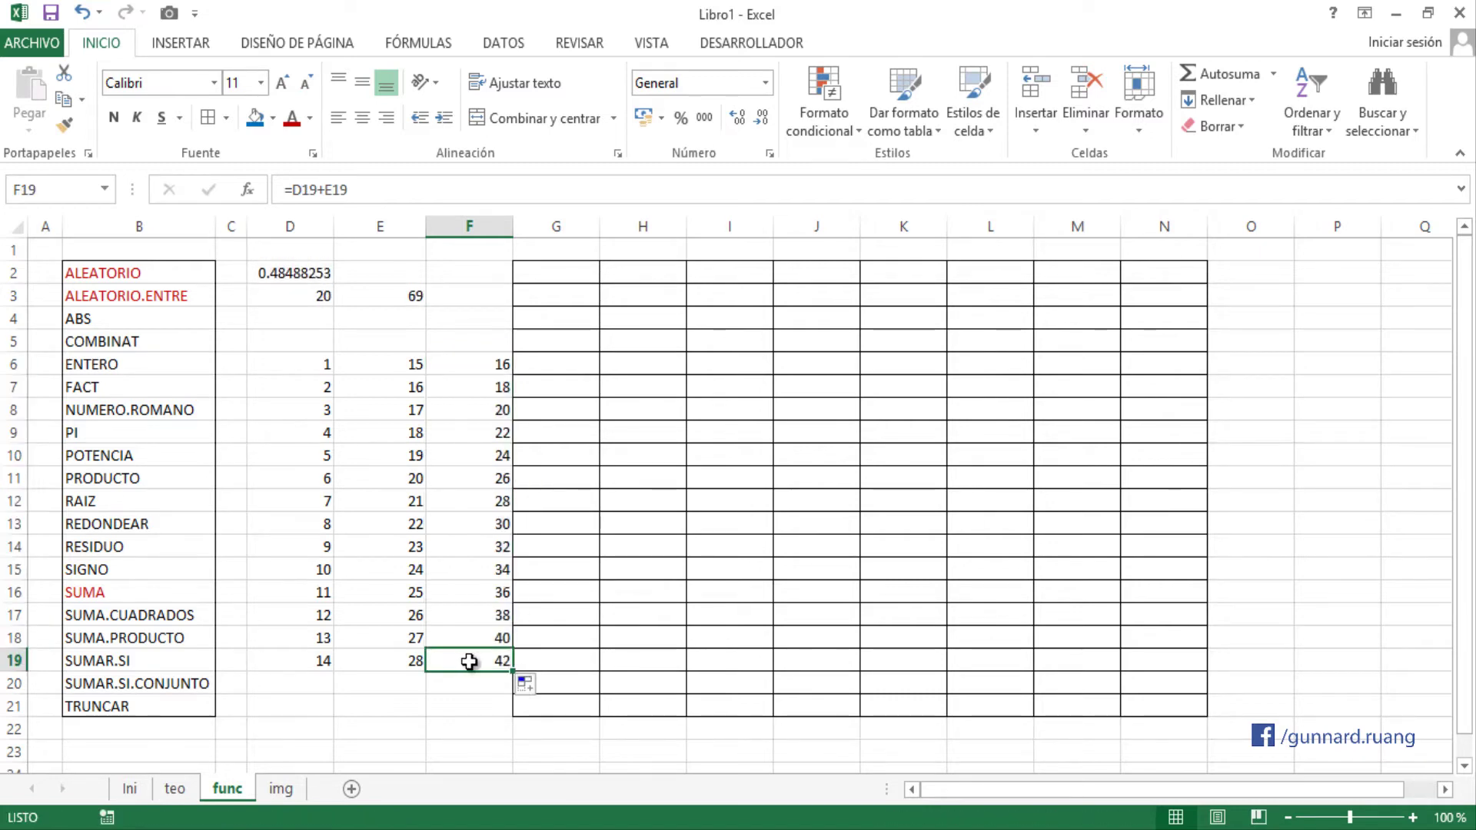
{"action": "double_click", "coordinate": [473, 661]}
{"action": "double_click", "coordinate": [466, 640]}
{"action": "double_click", "coordinate": [469, 613]}
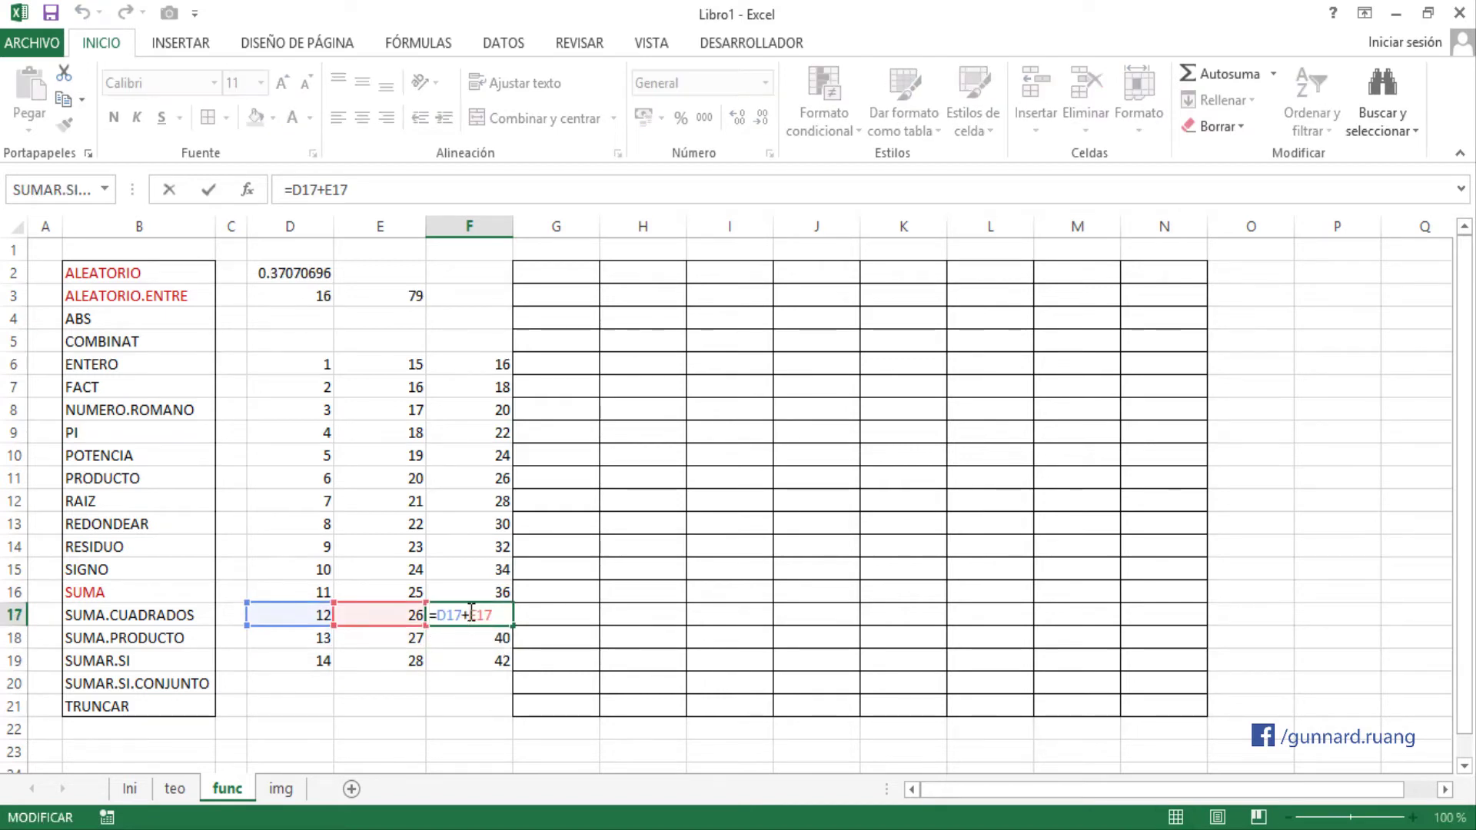
- Clear the sum formulas from F6:F19
{"action": "left_click_drag", "start_coordinate": [489, 370], "coordinate": [503, 656]}
{"action": "key", "text": "Delete"}
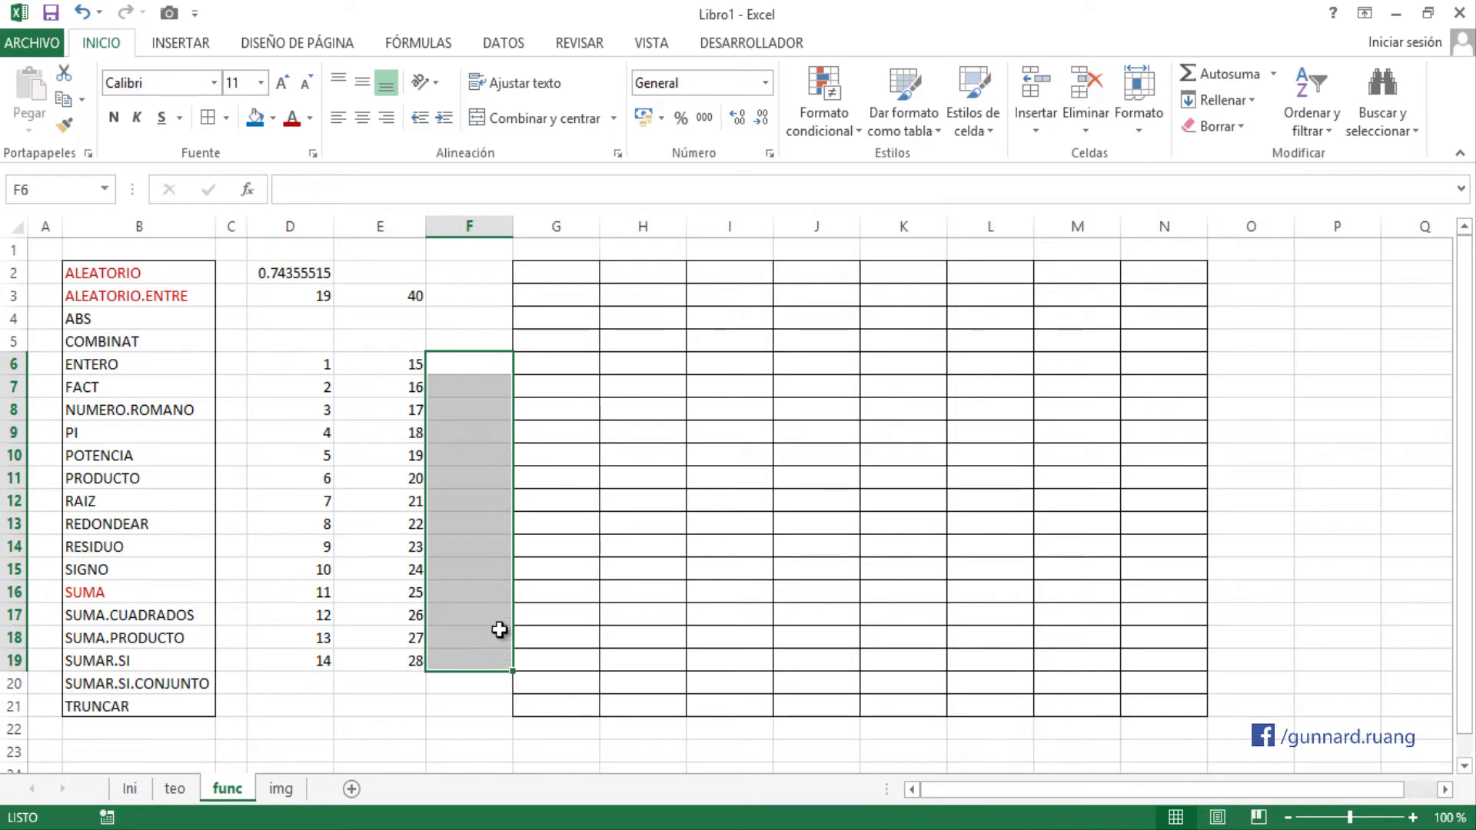
{"action": "left_click", "coordinate": [449, 428]}
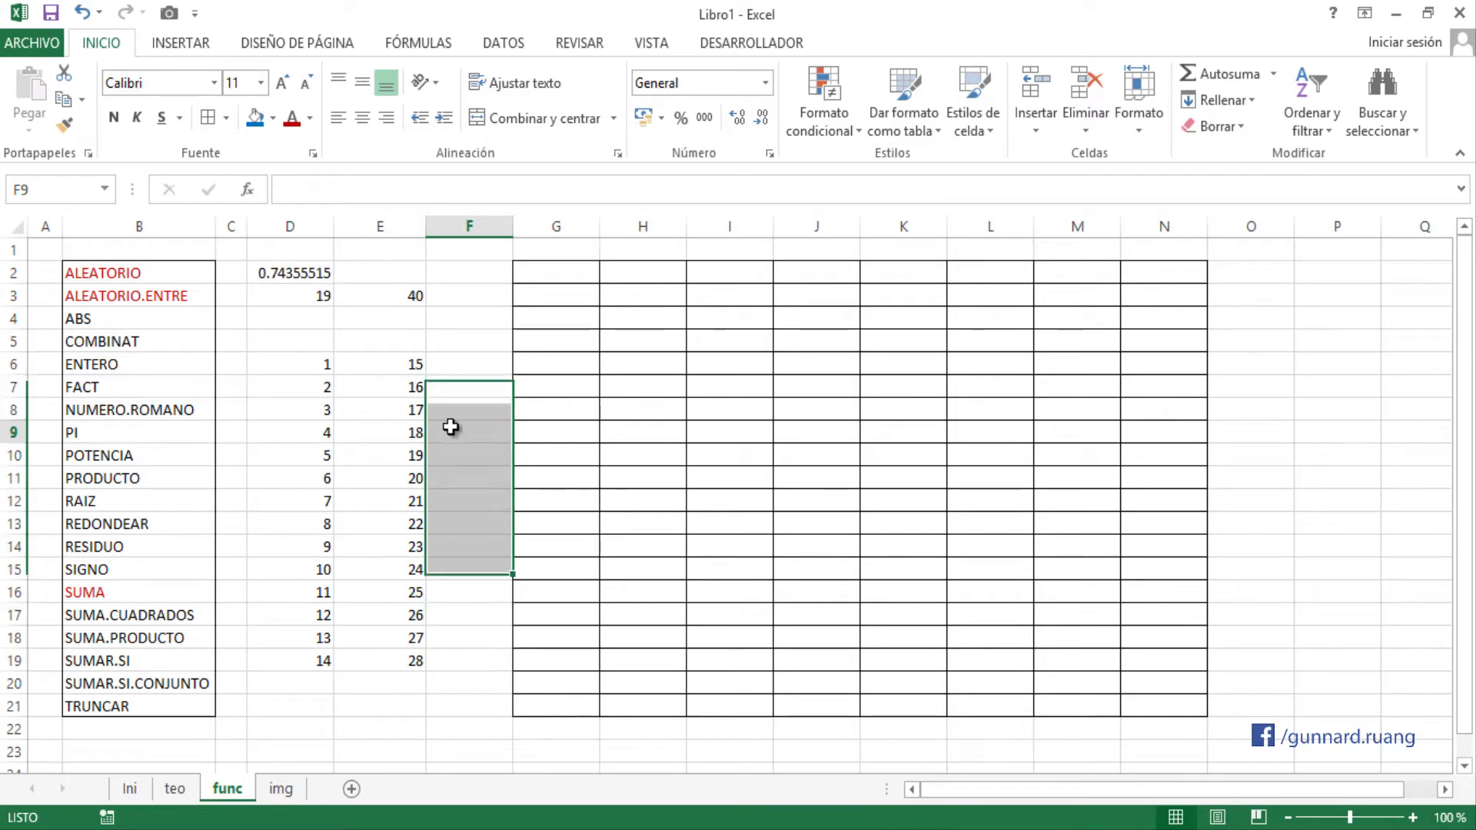
- Enter 1 in the single cell F6 and clear it again
{"action": "left_click", "coordinate": [460, 366]}
{"action": "type", "text": "1"}
{"action": "key", "text": "Return"}
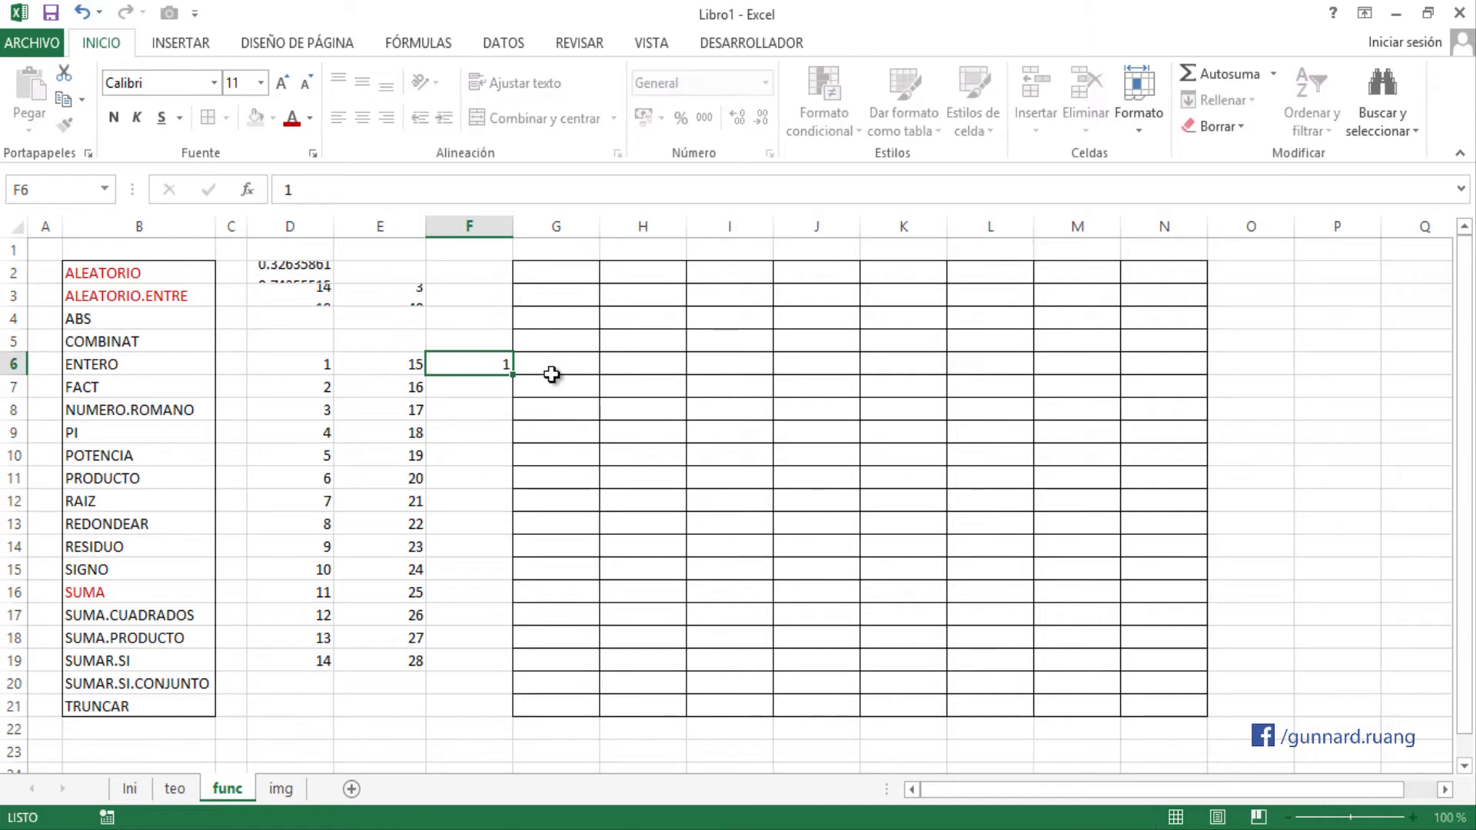
{"action": "left_click", "coordinate": [484, 367]}
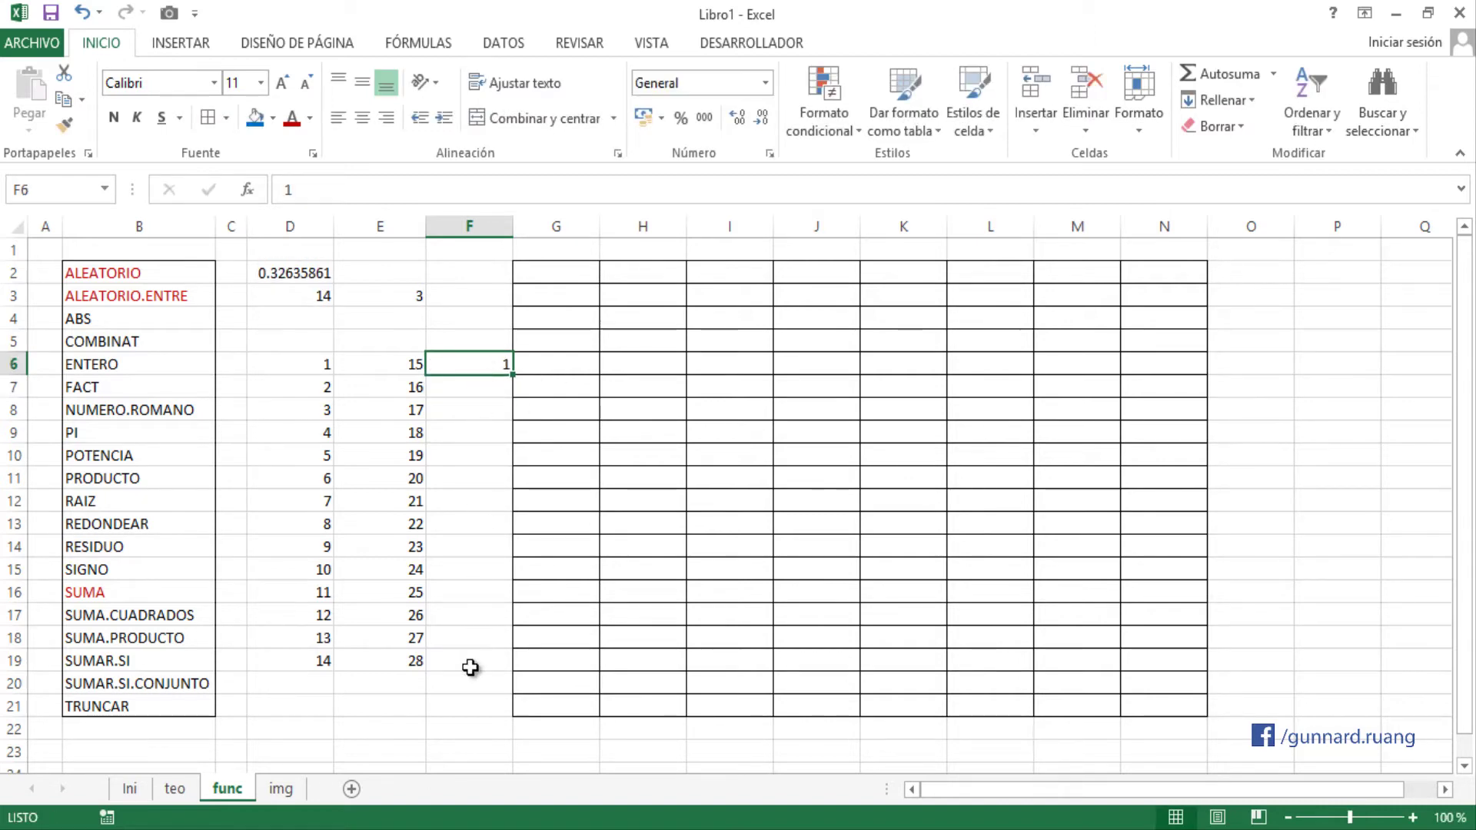
{"action": "key", "text": "Delete"}
- Enter 1 in every cell of F6:F19 in a single entry and clear the range again
{"action": "left_click_drag", "start_coordinate": [471, 362], "coordinate": [469, 667]}
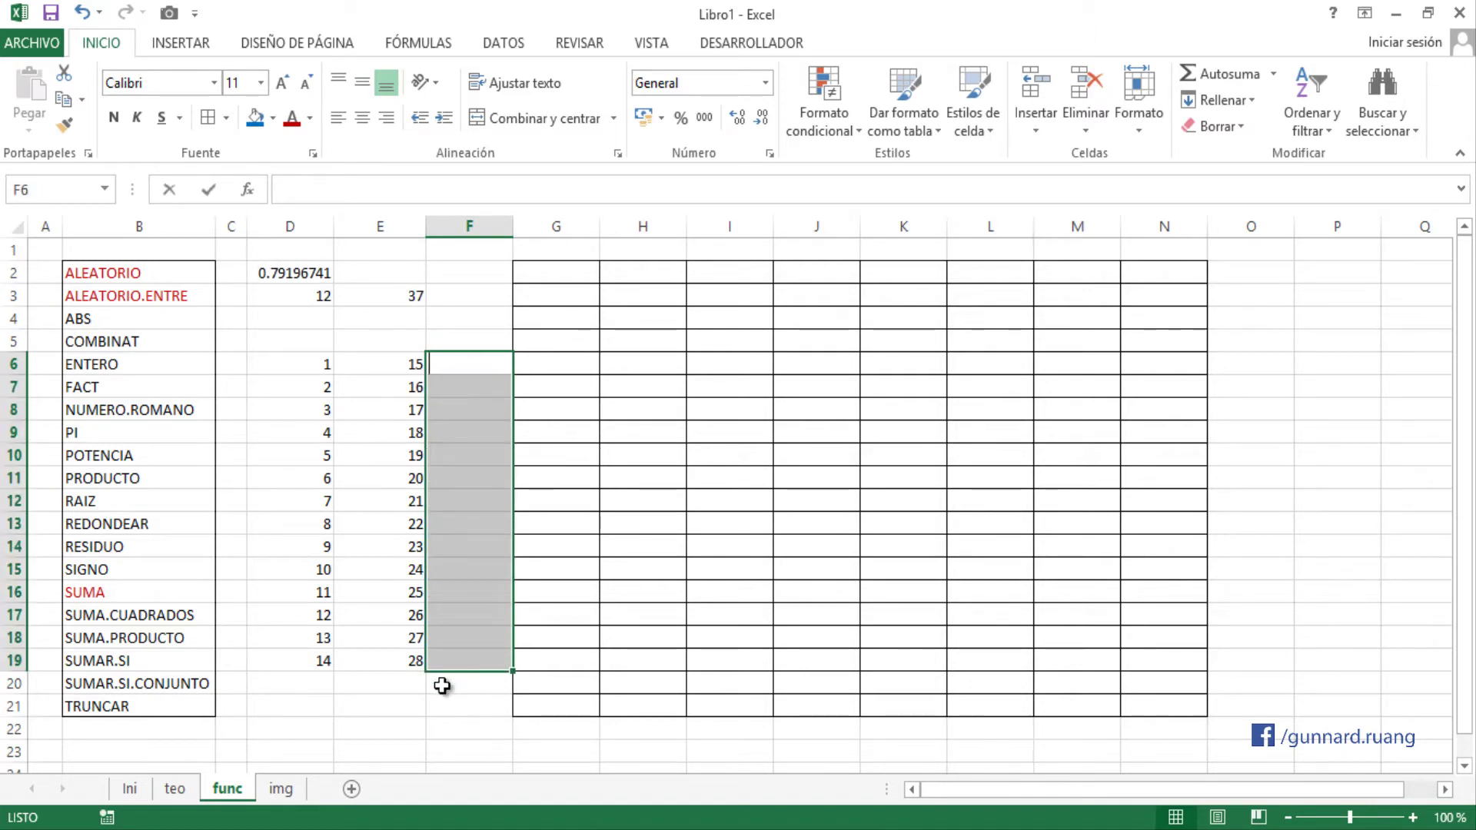
{"action": "type", "text": "1"}
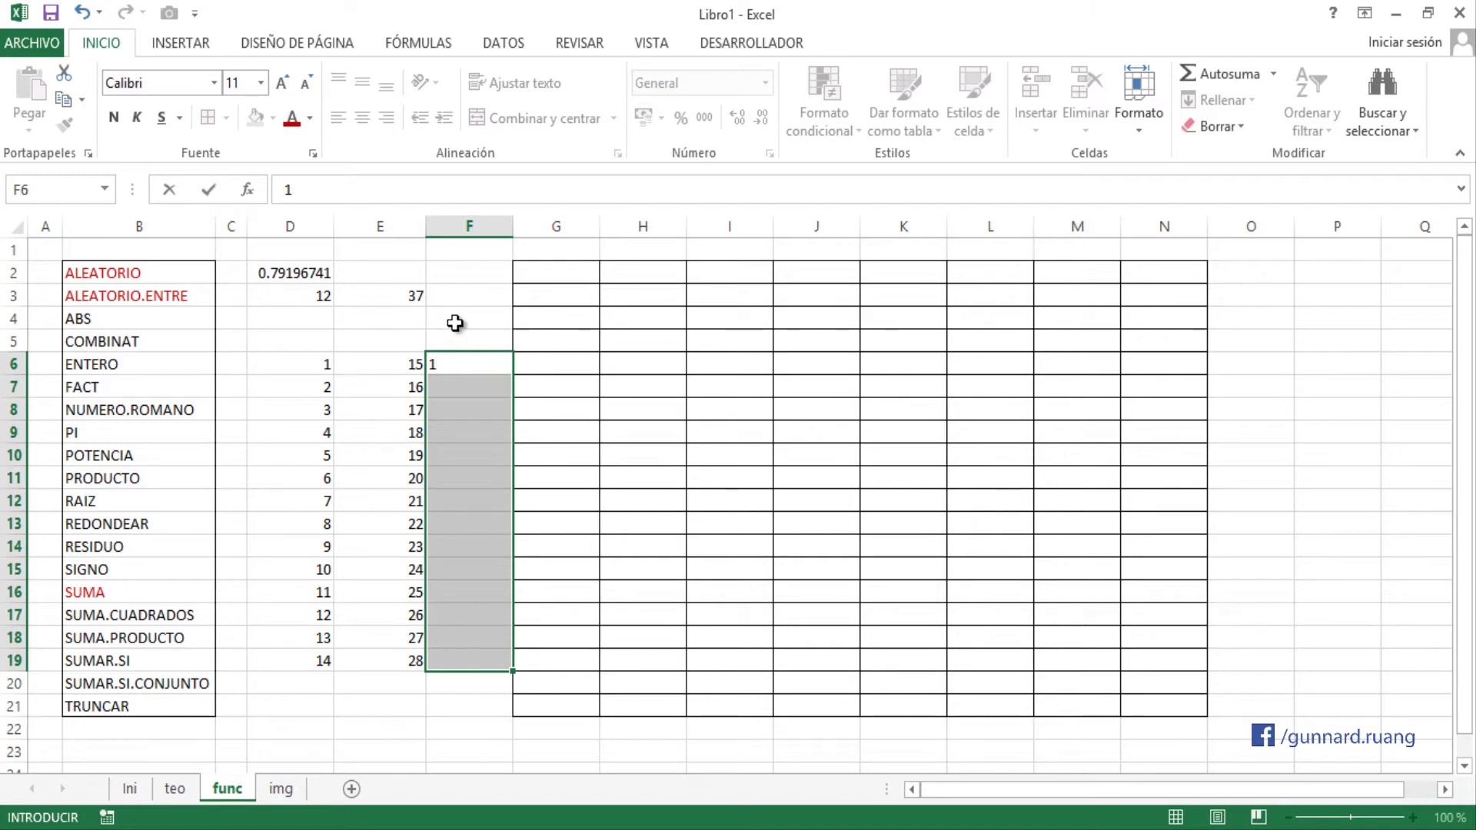
{"action": "key", "text": "ctrl+Return"}
{"action": "left_click_drag", "start_coordinate": [485, 401], "coordinate": [487, 362]}
{"action": "left_click_drag", "start_coordinate": [490, 574], "coordinate": [495, 665]}
{"action": "key", "text": "Delete"}
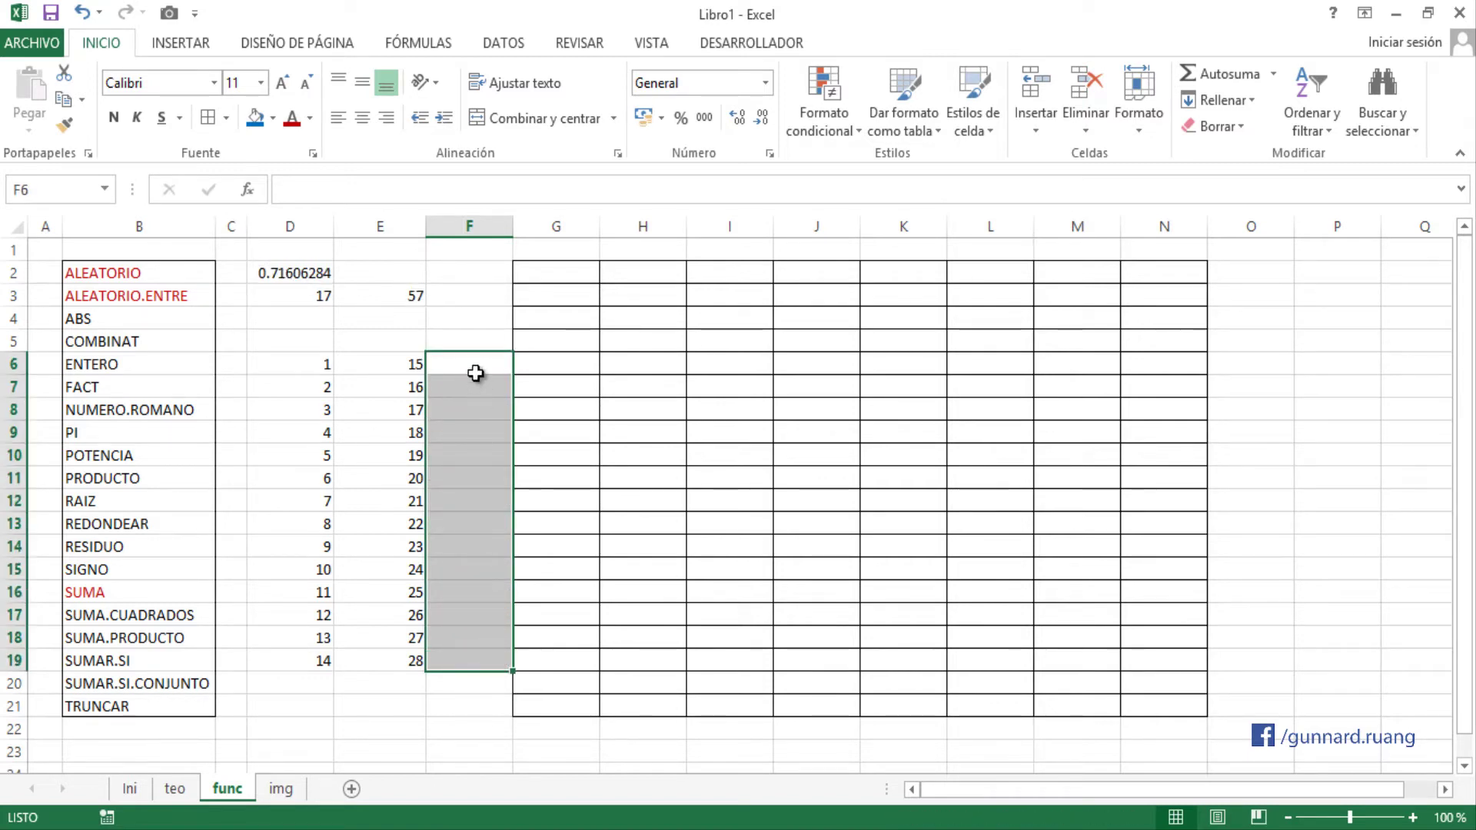
- Enter =E6+D6 in F6 and copy the formula down to F20
{"action": "left_click", "coordinate": [465, 369]}
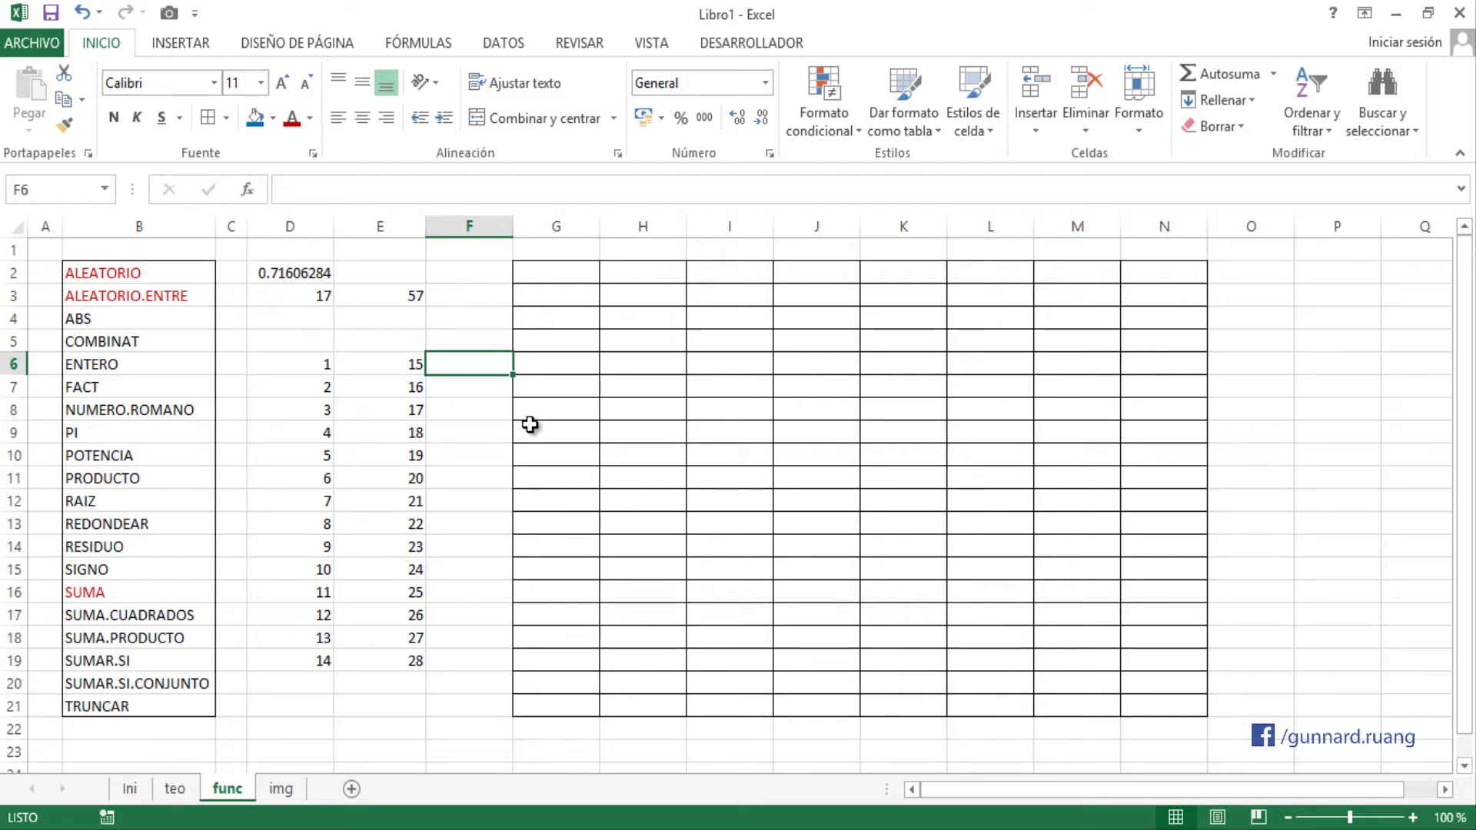
{"action": "type", "text": "="}
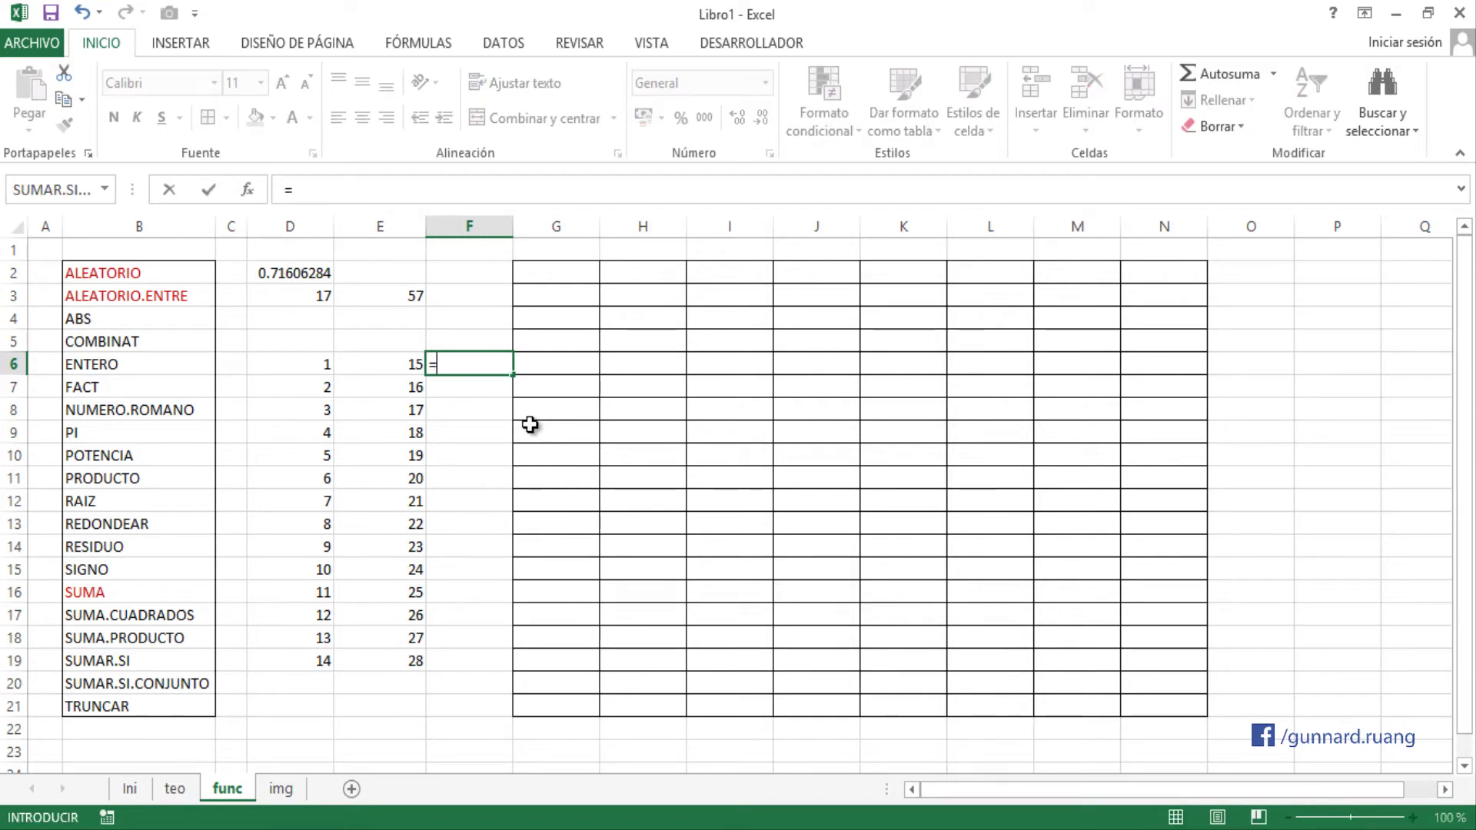
{"action": "left_click", "coordinate": [375, 365]}
{"action": "type", "text": "+"}
{"action": "left_click", "coordinate": [306, 366]}
{"action": "key", "text": "Return"}
{"action": "left_click_drag", "start_coordinate": [513, 374], "coordinate": [509, 686]}
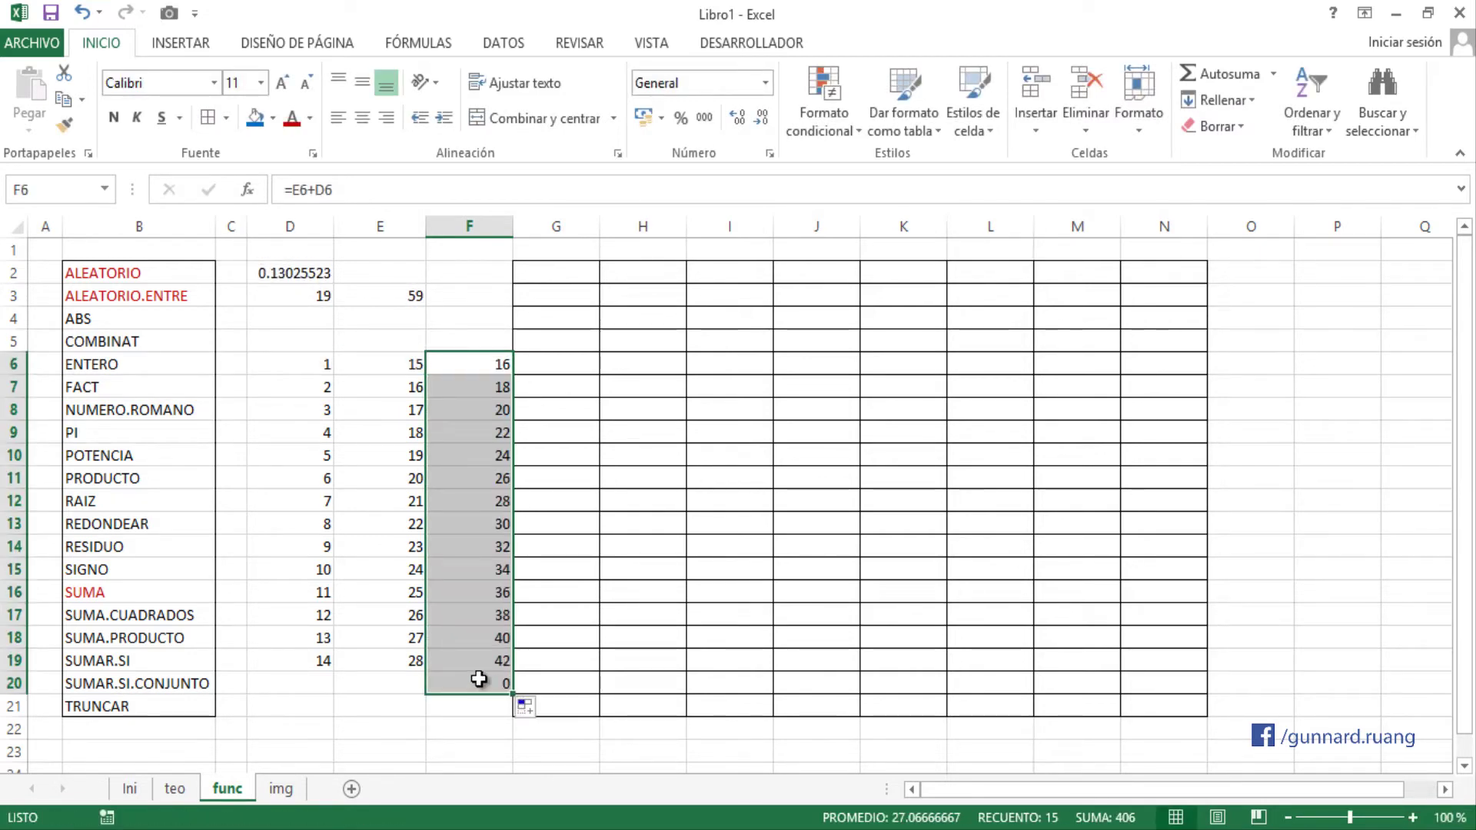
- Undo the formula fill down to F20 and clear the formula from F6
{"action": "key", "text": "ctrl+z"}
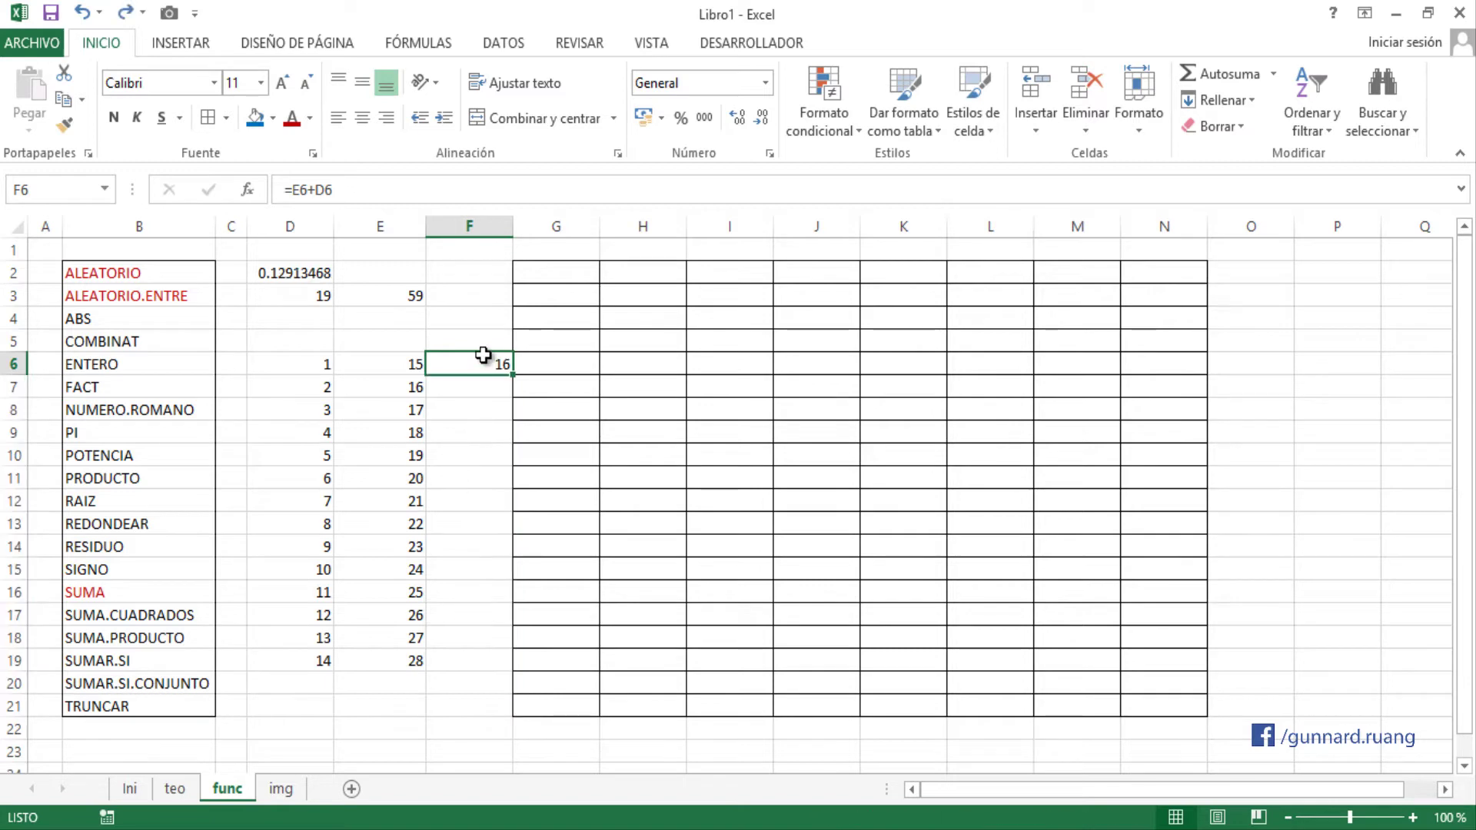
{"action": "key", "text": "Delete"}
- Select F6:F19 and cycle the active cell through the whole selection back to F6
{"action": "left_click_drag", "start_coordinate": [473, 365], "coordinate": [476, 657]}
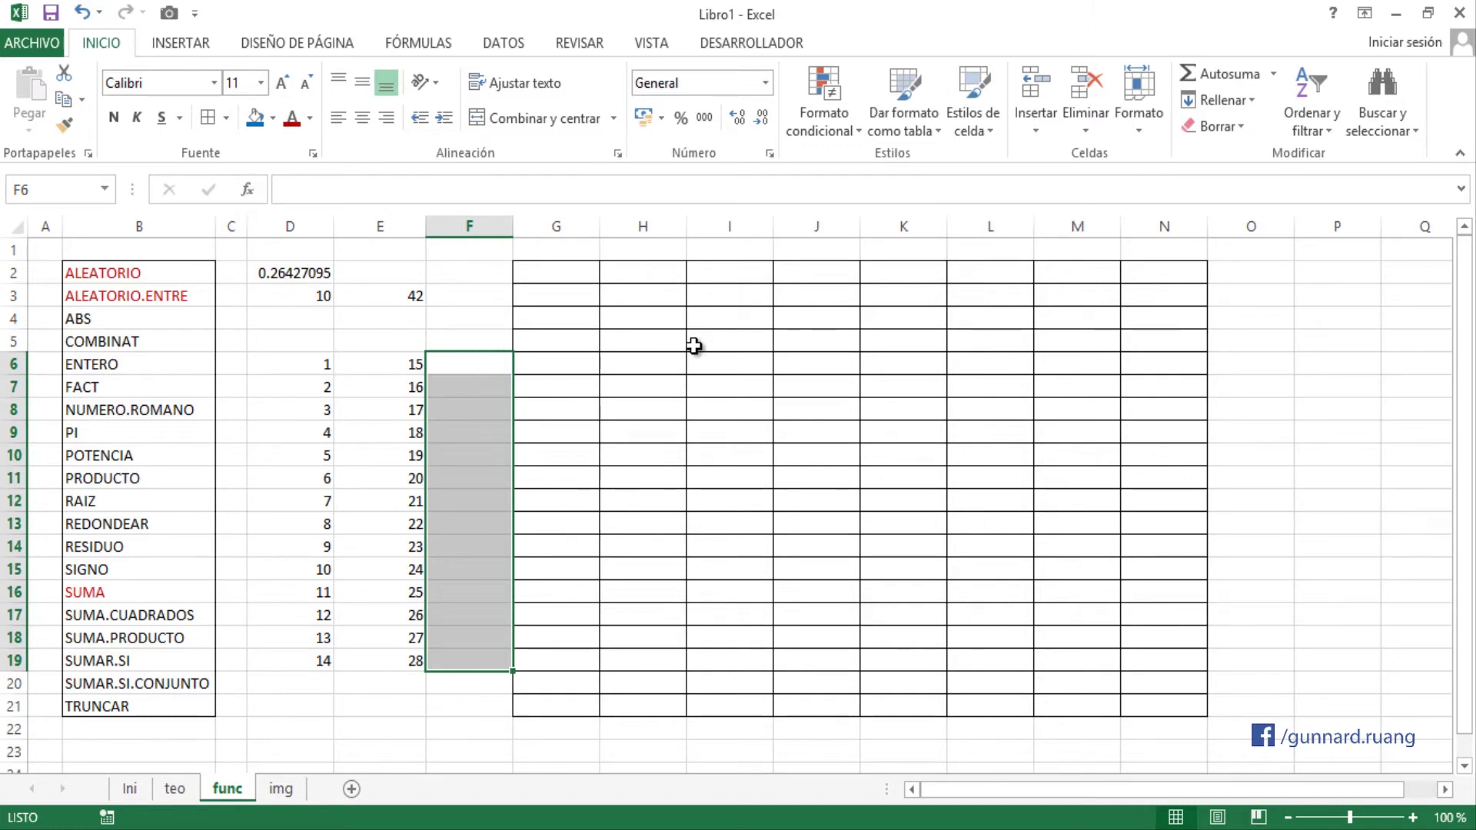
{"action": "key", "text": "Return"}
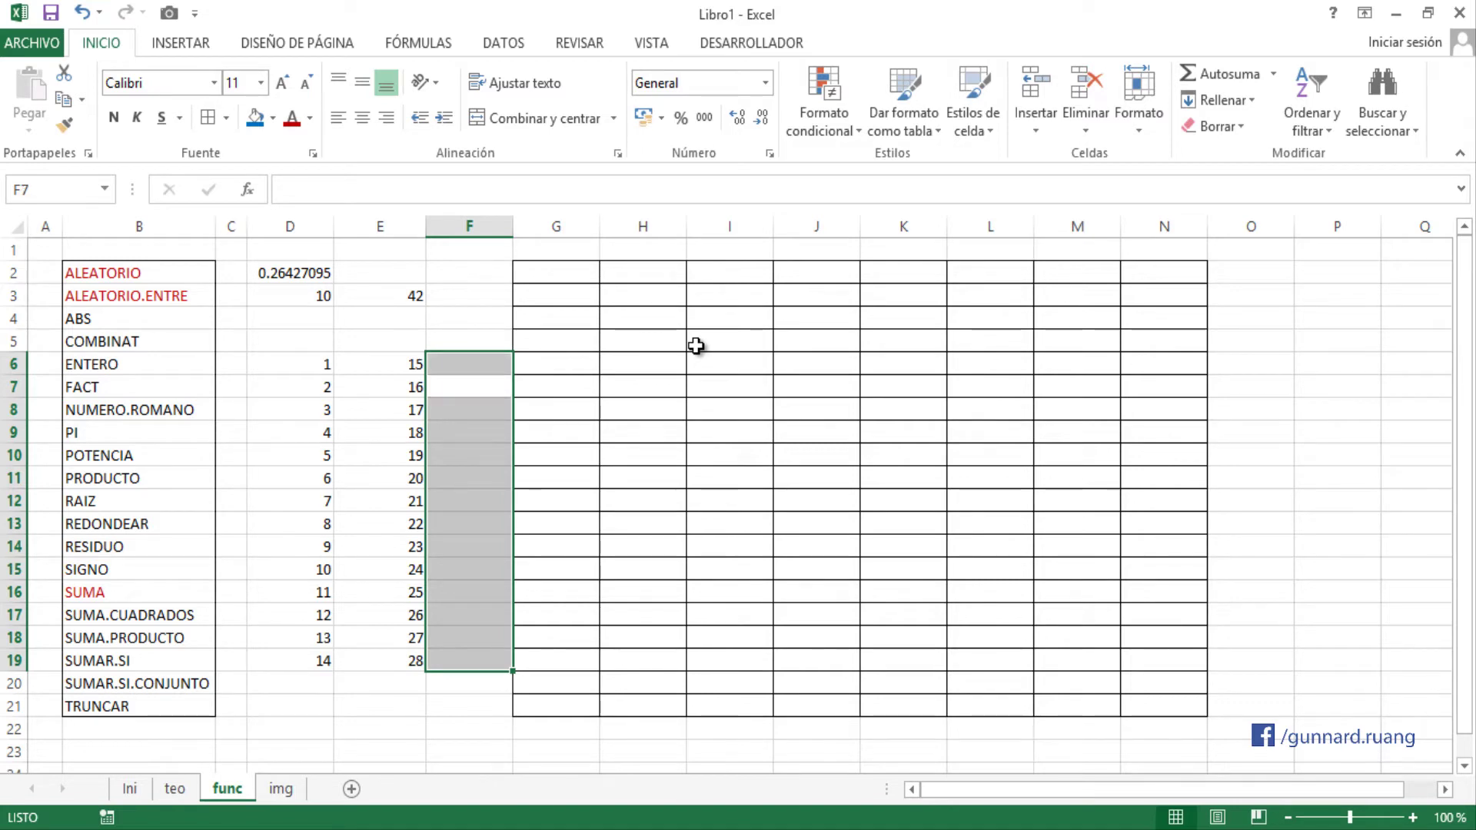
{"action": "key", "text": "Return"}
{"action": "key", "text": "Return"}
{"action": "key", "text": "Return"}
{"action": "key", "text": "Return"}
{"action": "key", "text": "Return"}
{"action": "key", "text": "Return"}
{"action": "key", "text": "Return"}
{"action": "key", "text": "Return"}
{"action": "key", "text": "Return"}
{"action": "key", "text": "Return"}
{"action": "key", "text": "Return"}
{"action": "key", "text": "Return"}
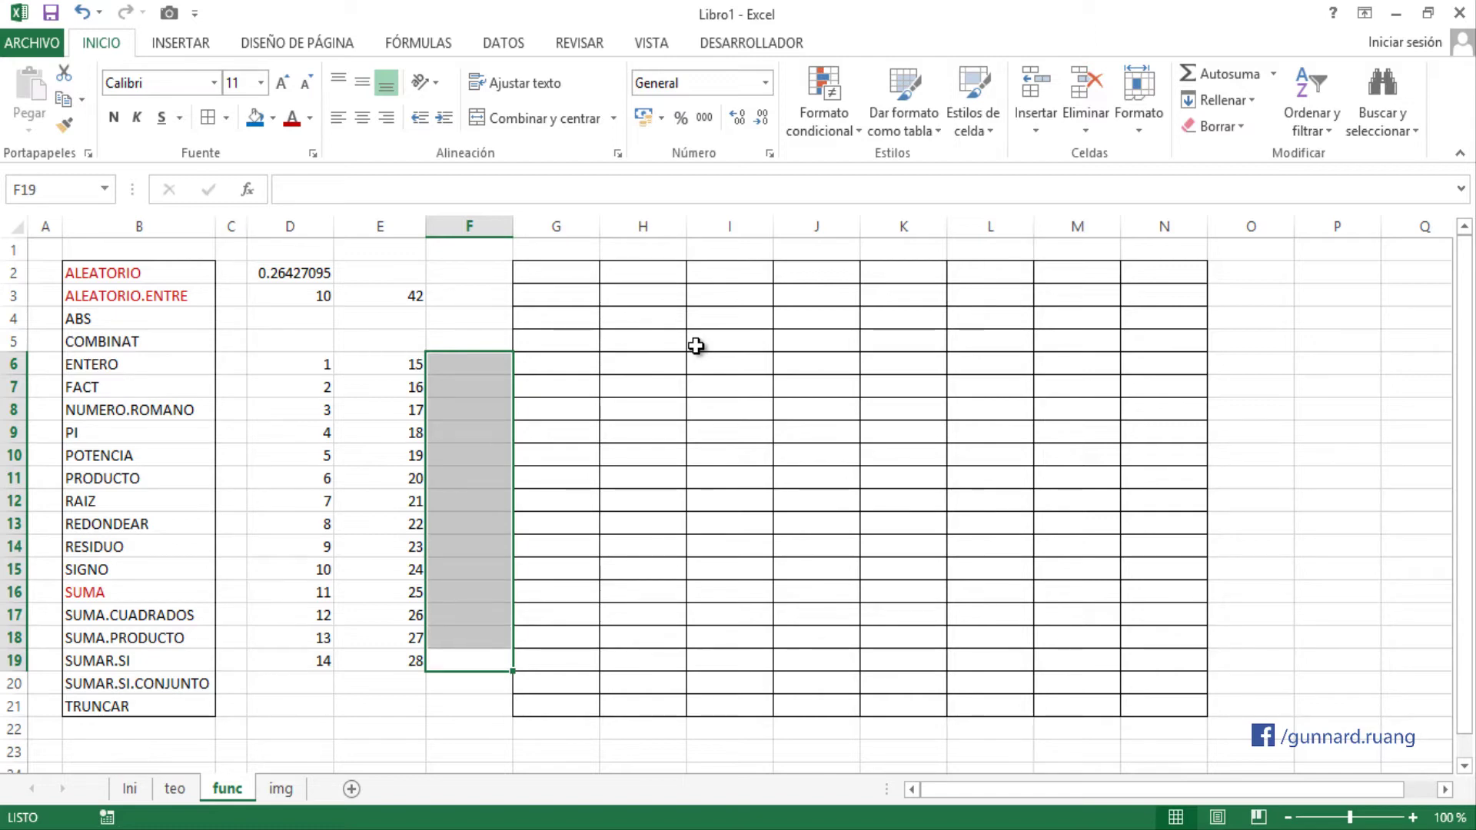
{"action": "key", "text": "Return"}
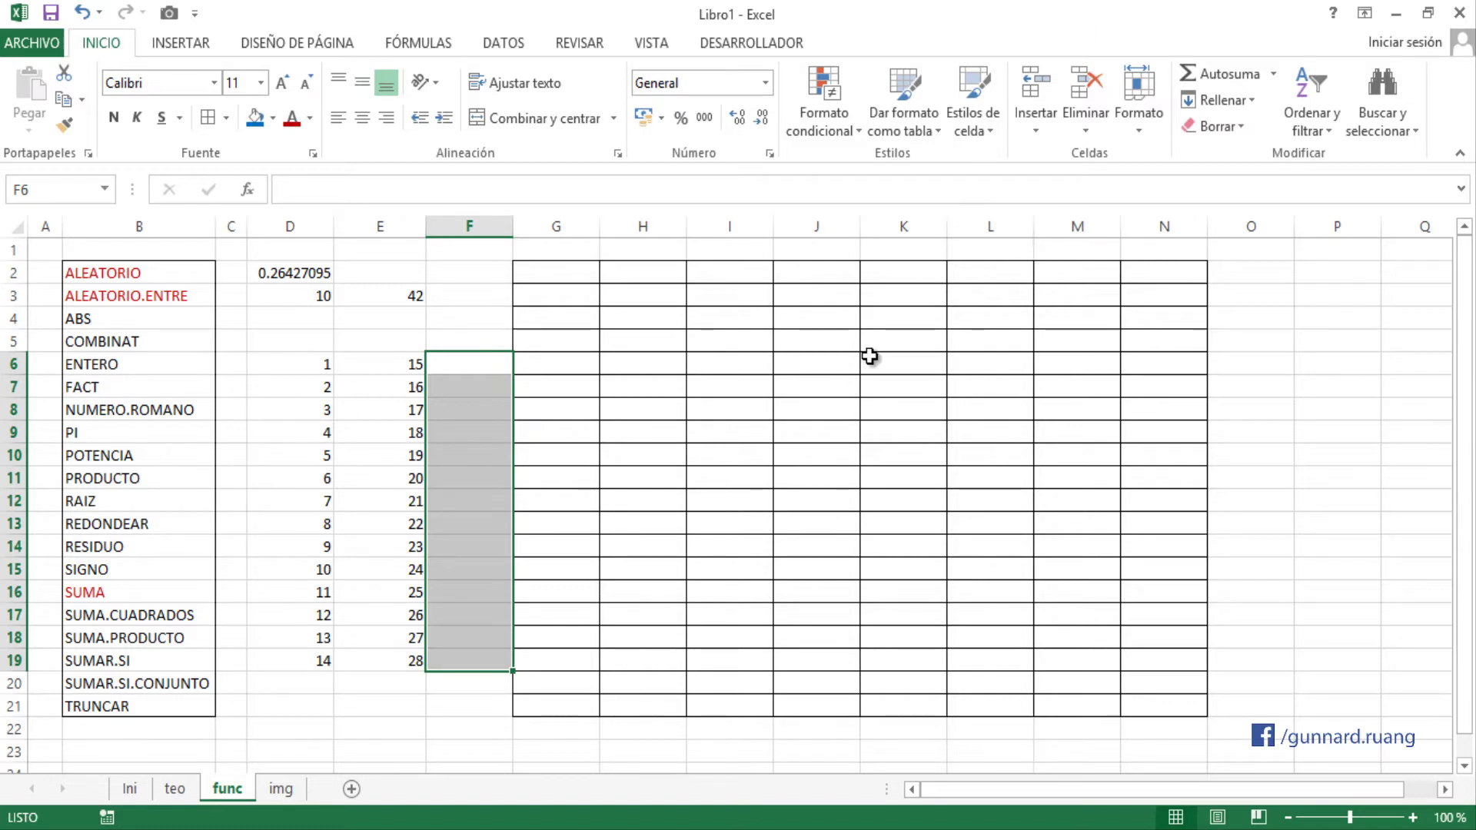
- Enter =D6+E6 into all the selected cells F6:F19 at once, with relative references
{"action": "type", "text": "="}
{"action": "left_click", "coordinate": [310, 363]}
{"action": "type", "text": "+"}
{"action": "left_click", "coordinate": [404, 376]}
{"action": "left_click", "coordinate": [386, 365]}
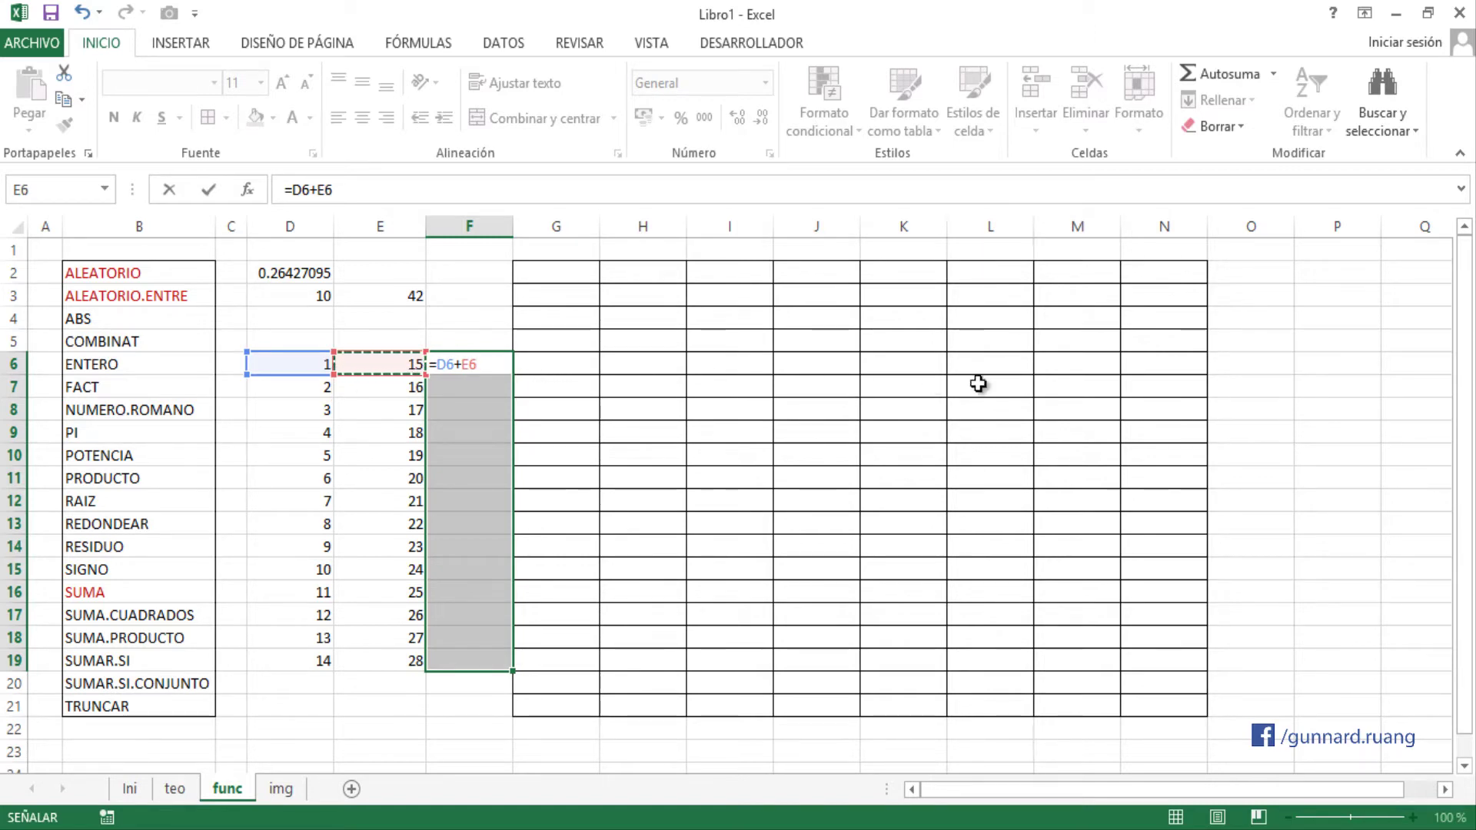
{"action": "key", "text": "ctrl+Return"}
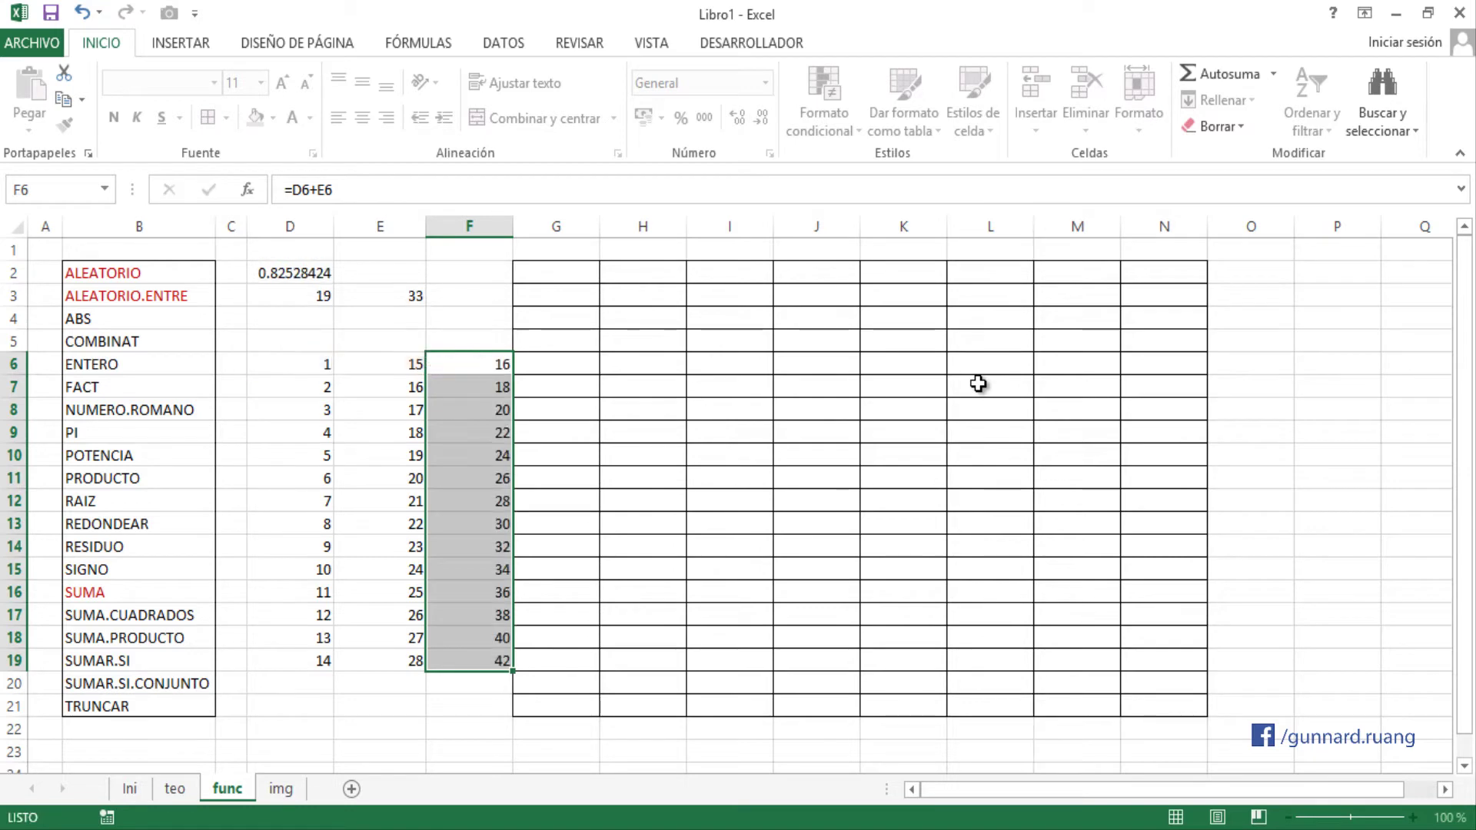
- Inspect the formulas in F7 to F11 one by one, leaving each cell without changing it
{"action": "left_click", "coordinate": [495, 384]}
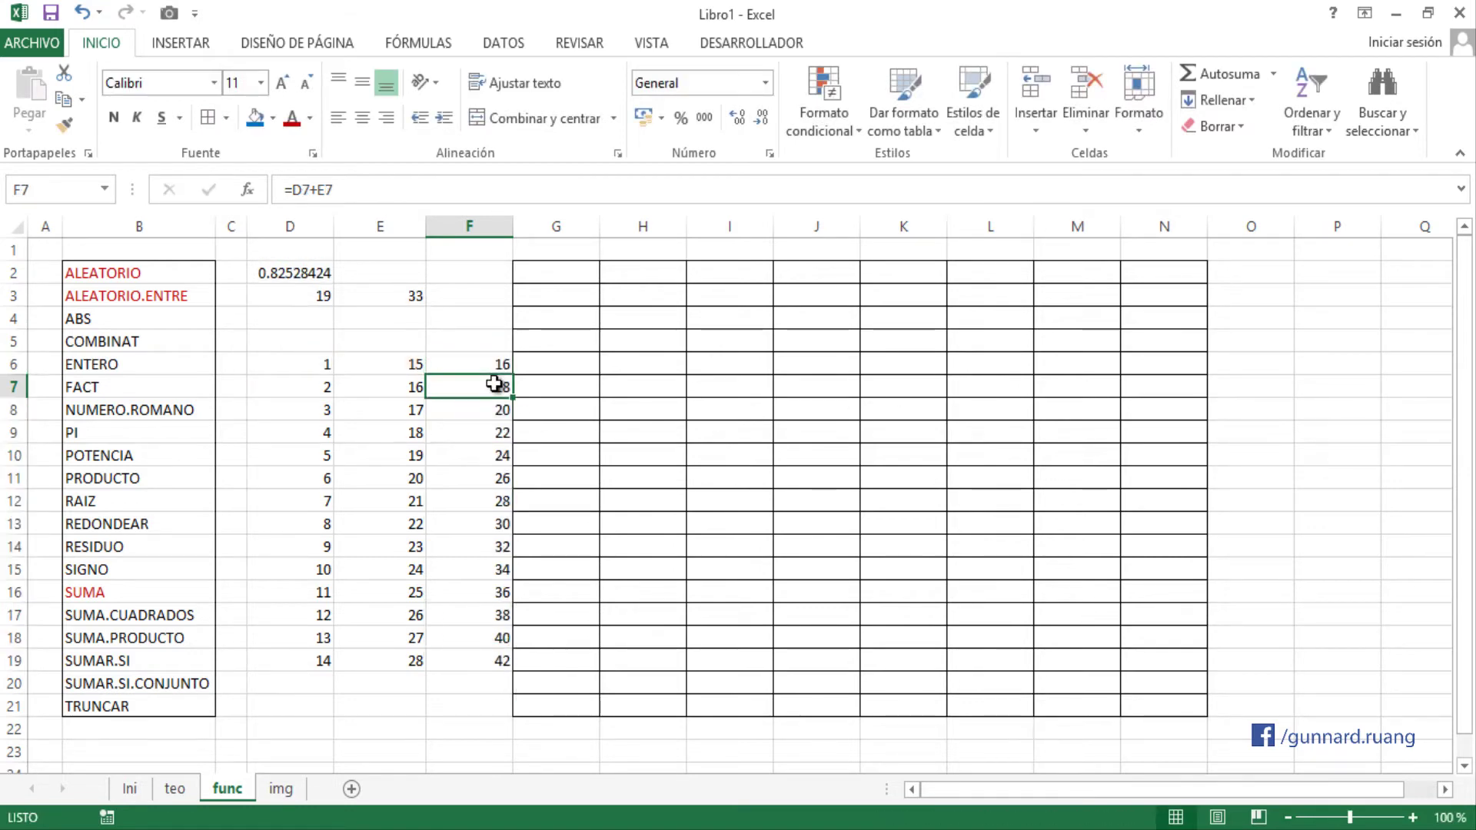
{"action": "double_click", "coordinate": [477, 387]}
{"action": "double_click", "coordinate": [477, 414]}
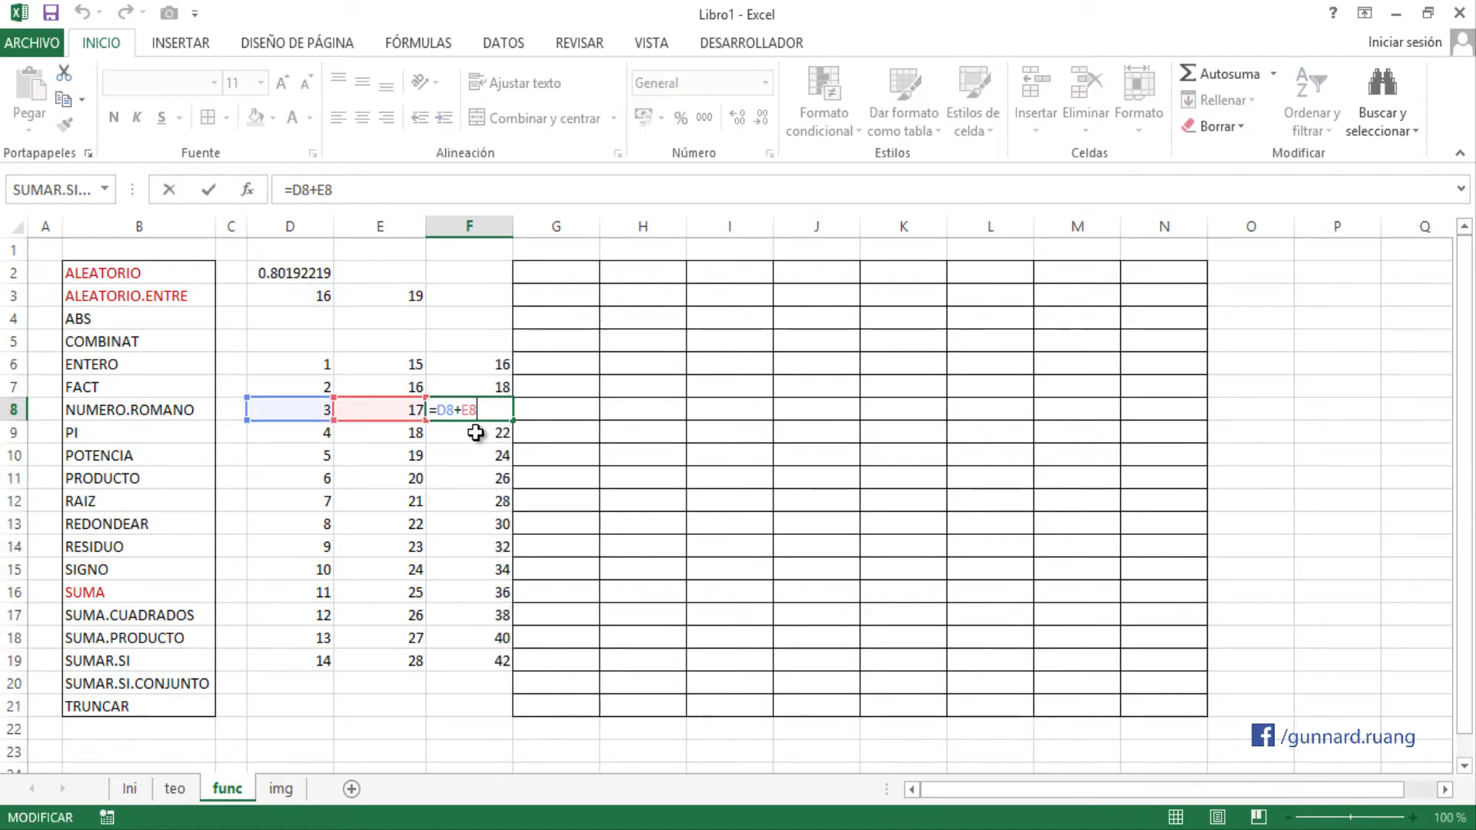
{"action": "double_click", "coordinate": [477, 432]}
{"action": "left_click", "coordinate": [469, 453]}
{"action": "double_click", "coordinate": [469, 453]}
{"action": "left_click", "coordinate": [464, 481]}
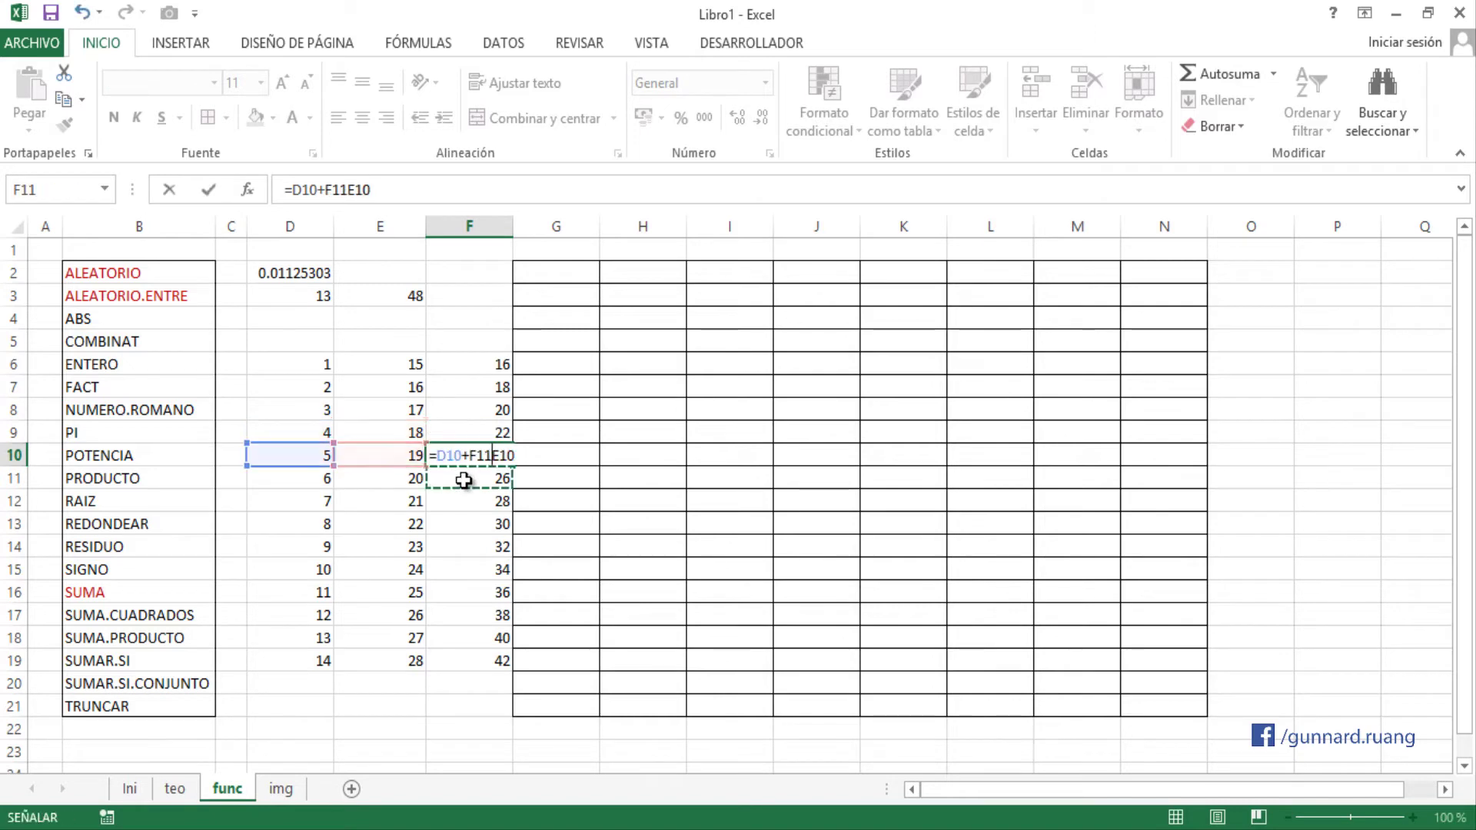
{"action": "key", "text": "Escape"}
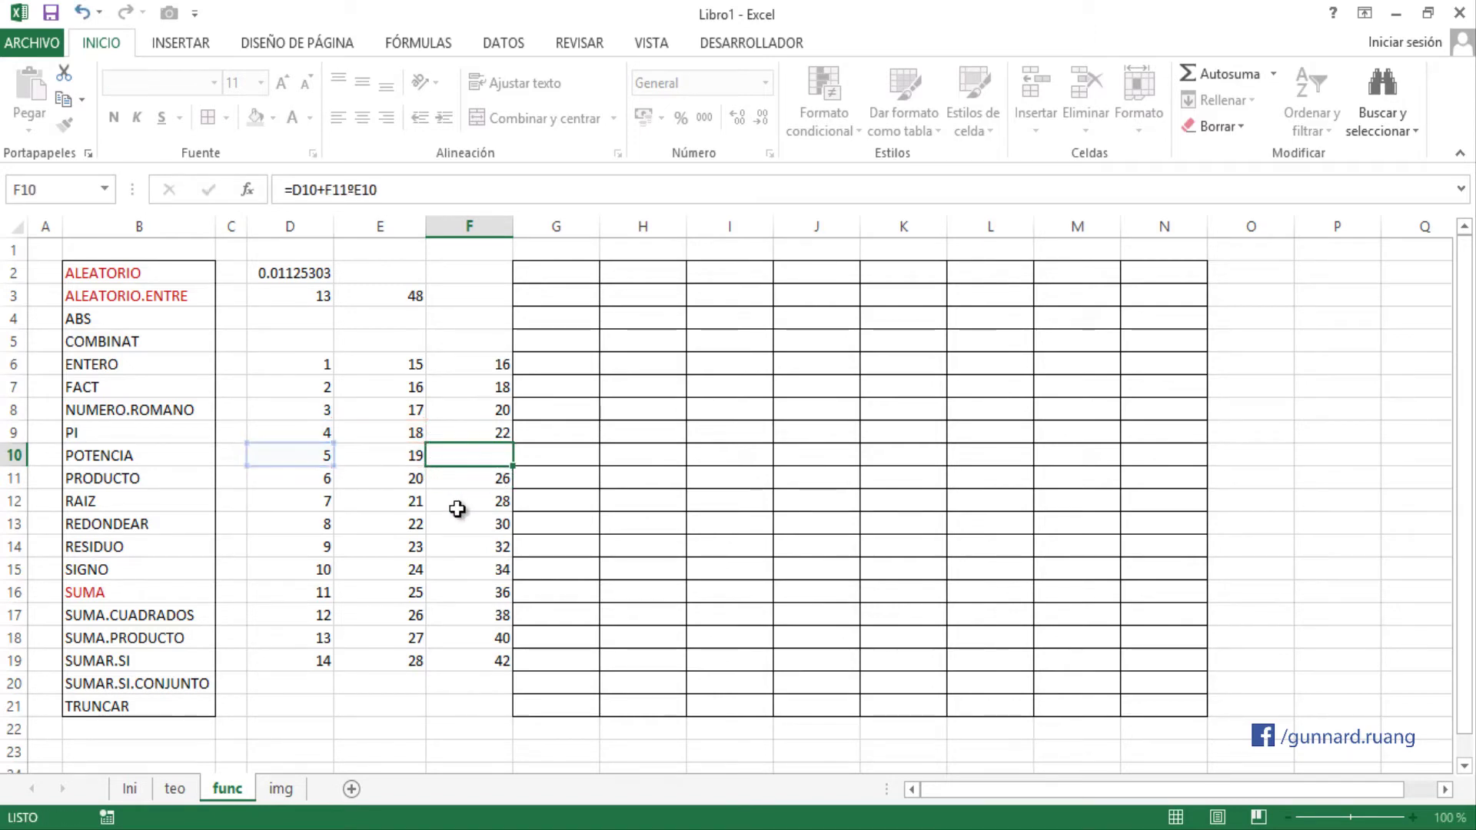
{"action": "double_click", "coordinate": [468, 479]}
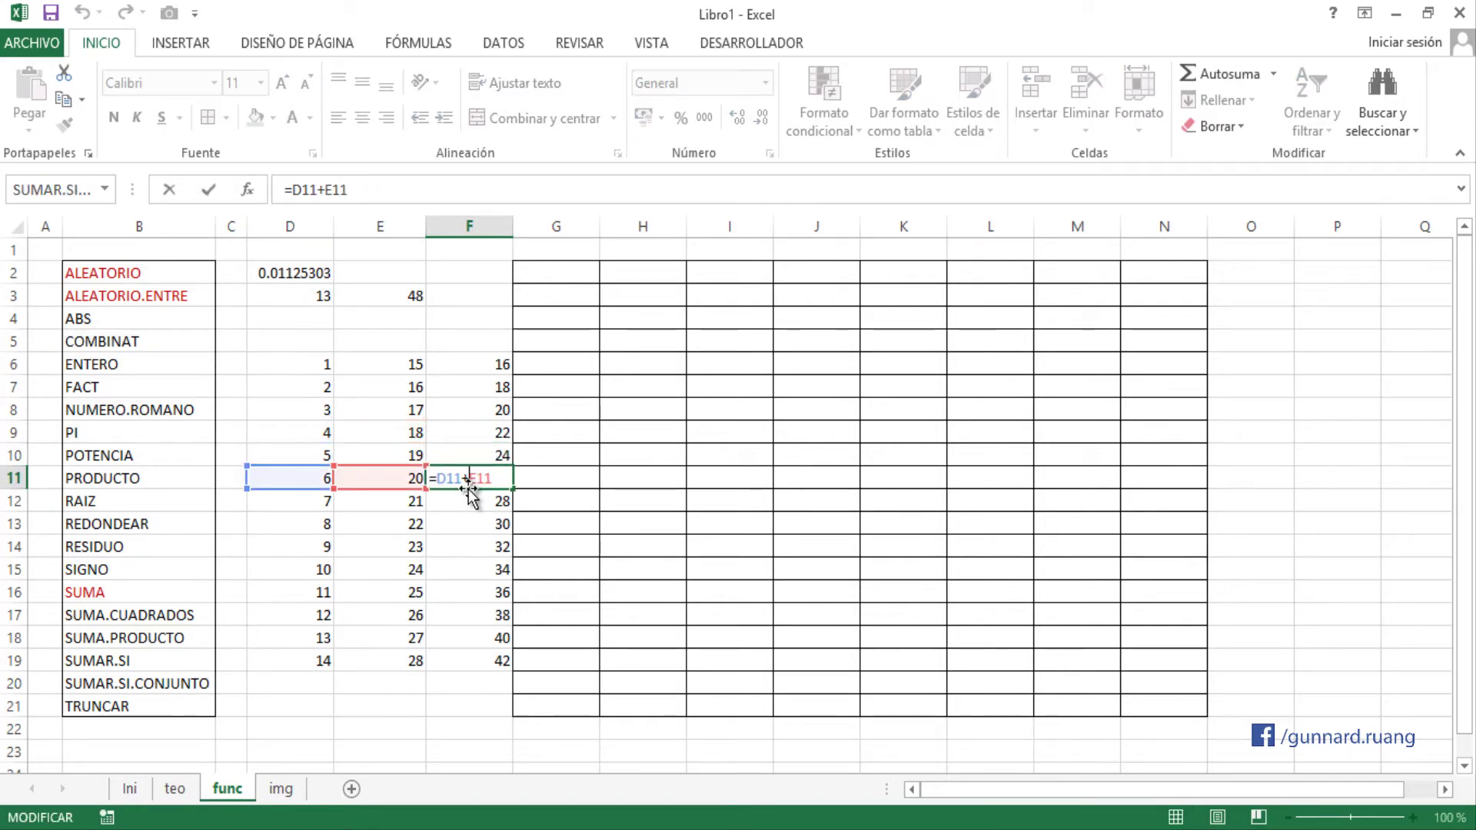
{"action": "key", "text": "Escape"}
- Clear the addition formulas from F6:F19
{"action": "left_click", "coordinate": [471, 366]}
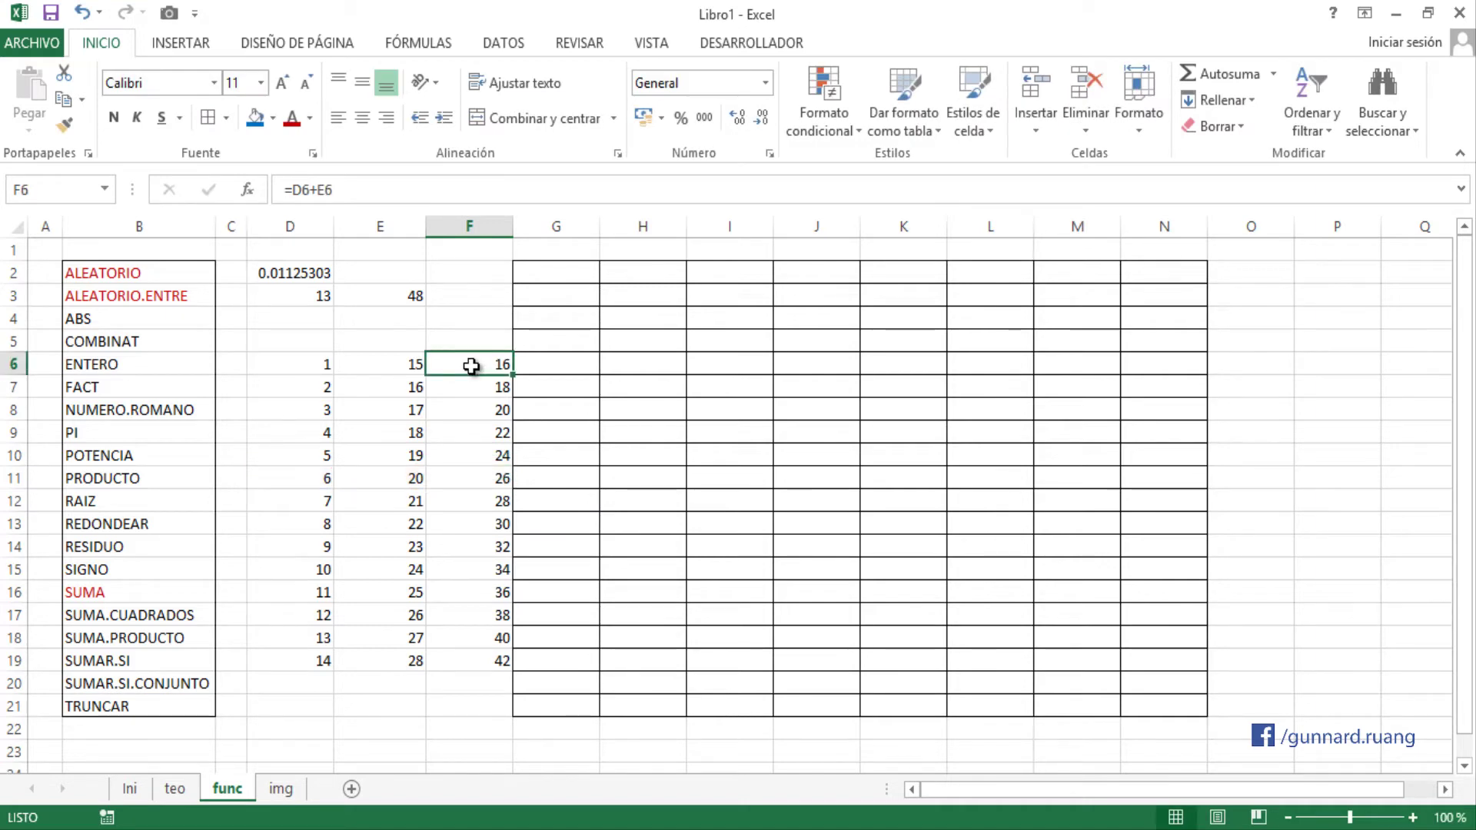
{"action": "left_click_drag", "start_coordinate": [472, 366], "coordinate": [493, 685]}
{"action": "key", "text": "Delete"}
- Enter =SUMA(D6:E6) in F6 and fill the formula down to F19
{"action": "left_click", "coordinate": [455, 364]}
{"action": "type", "text": "=SUM"}
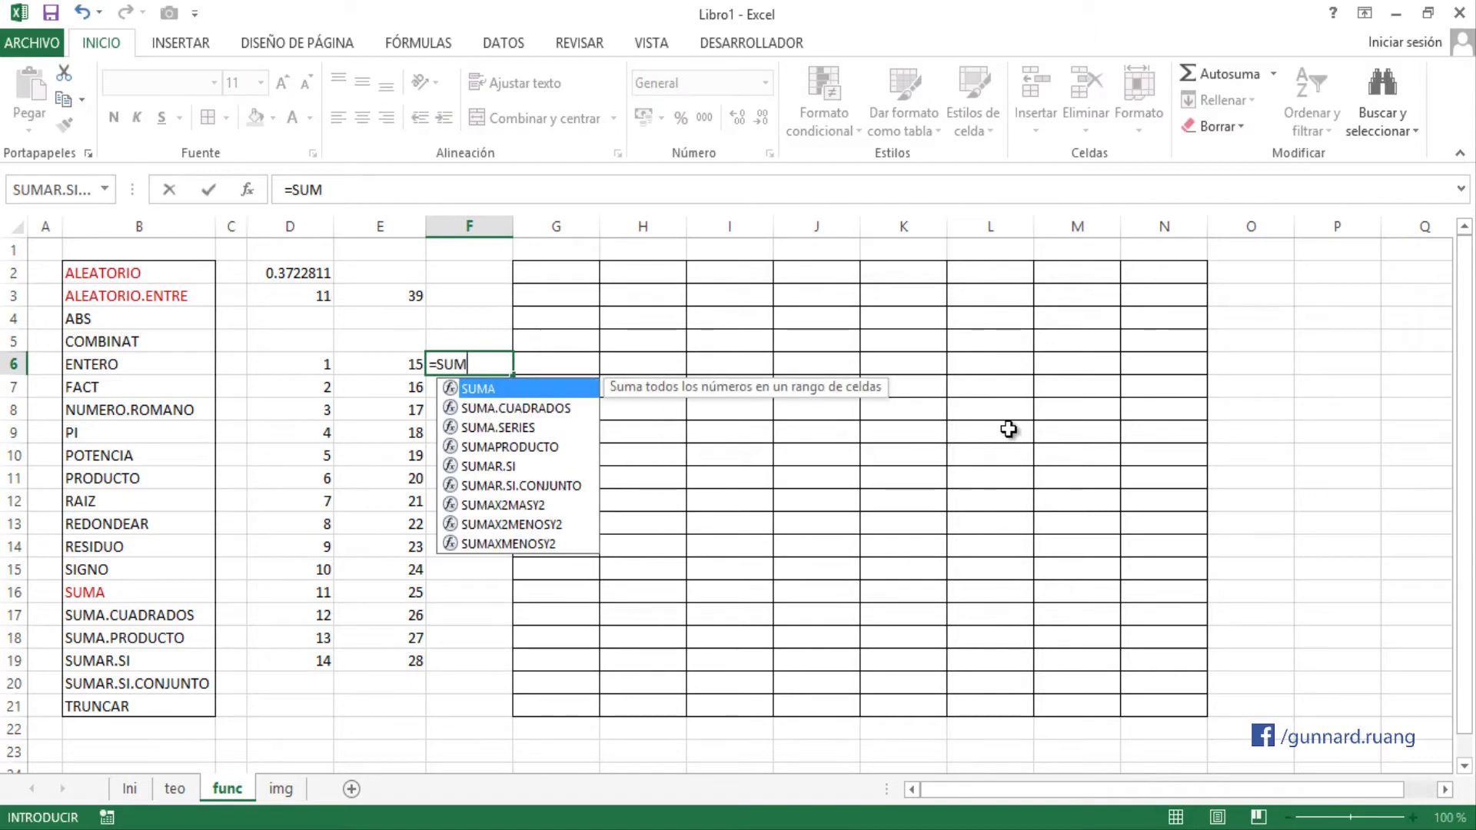
{"action": "key", "text": "Tab"}
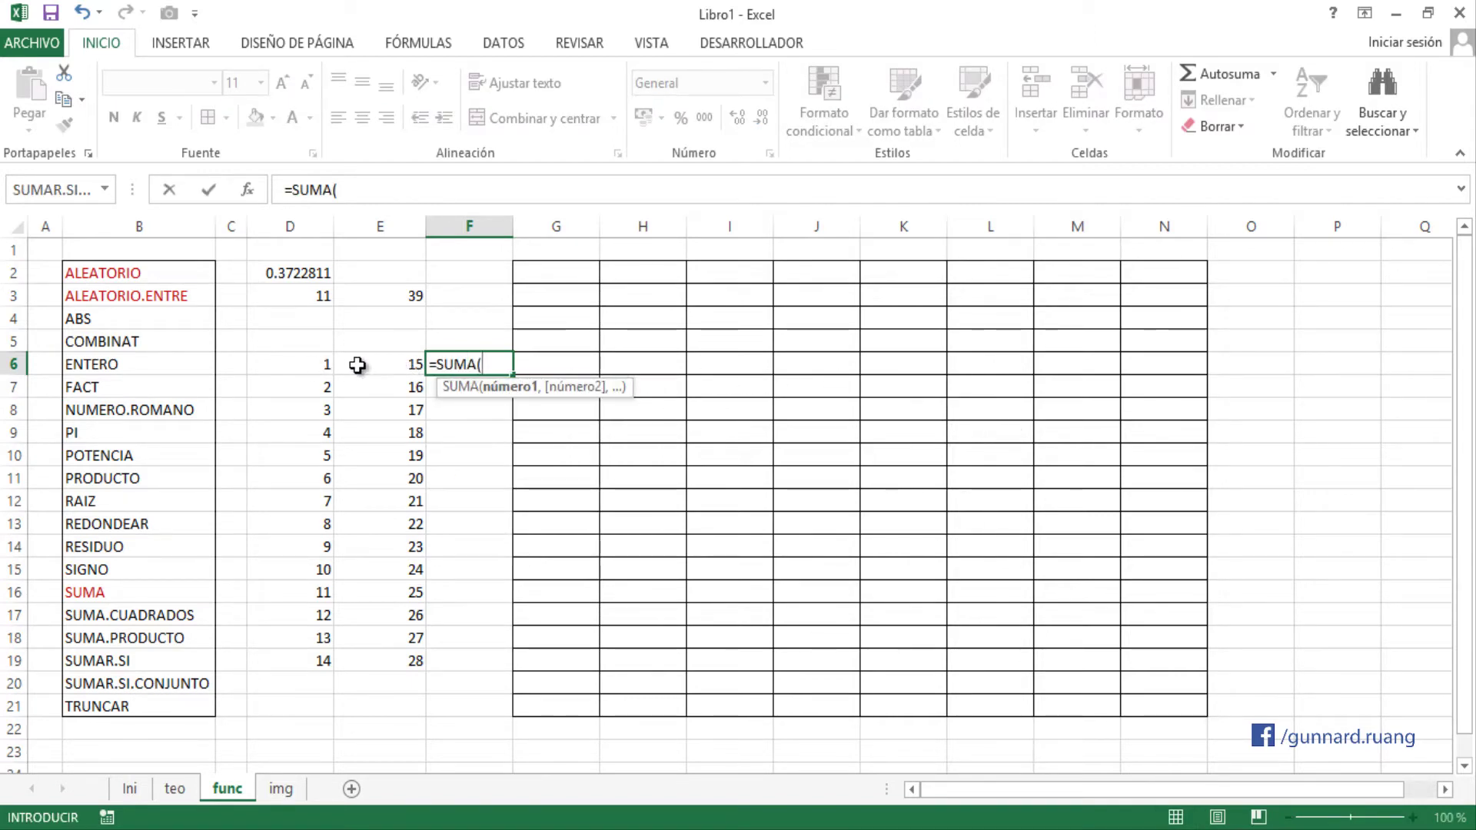
{"action": "left_click_drag", "start_coordinate": [303, 366], "coordinate": [385, 366]}
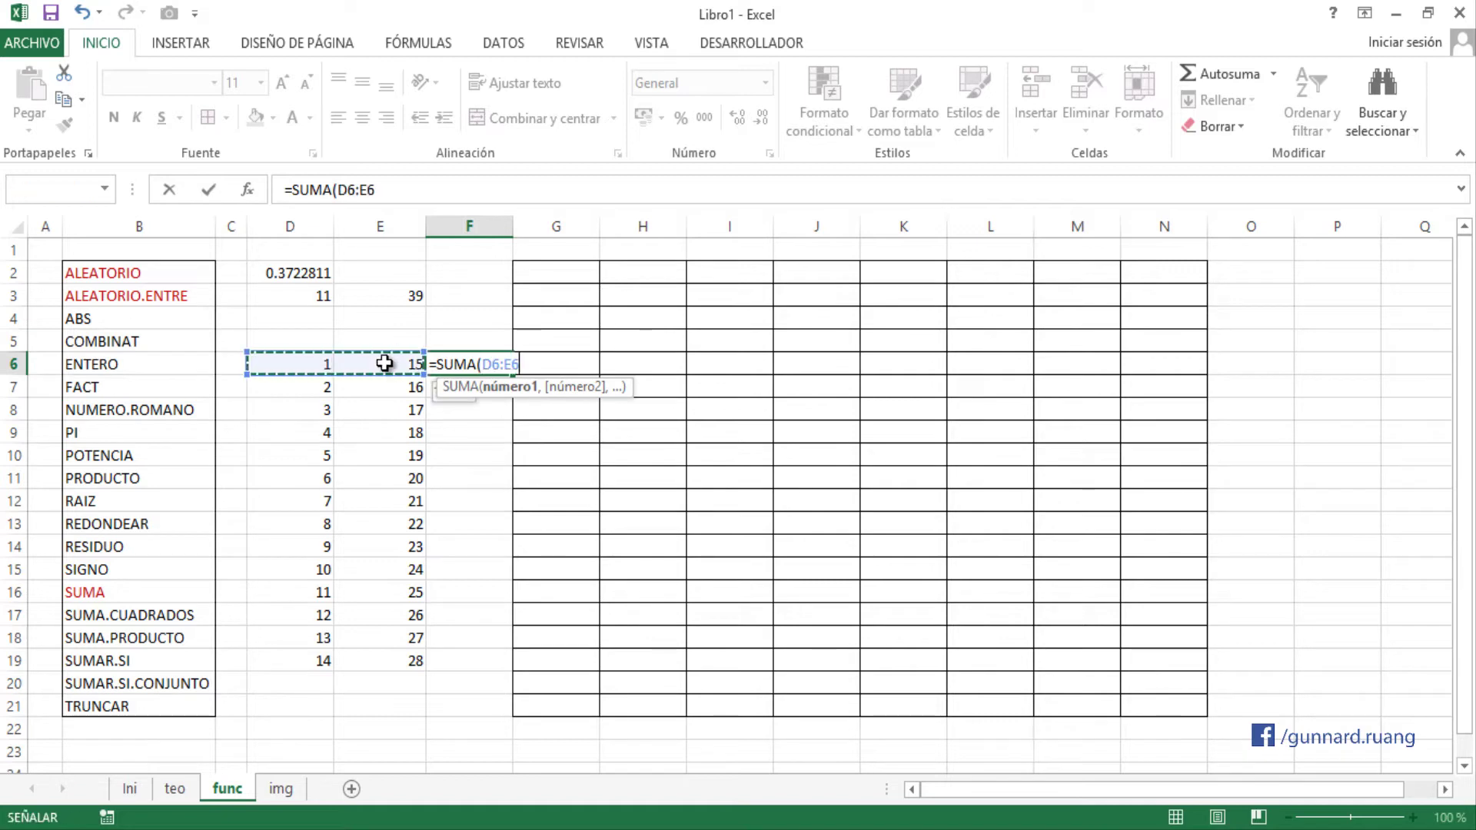
{"action": "type", "text": ")"}
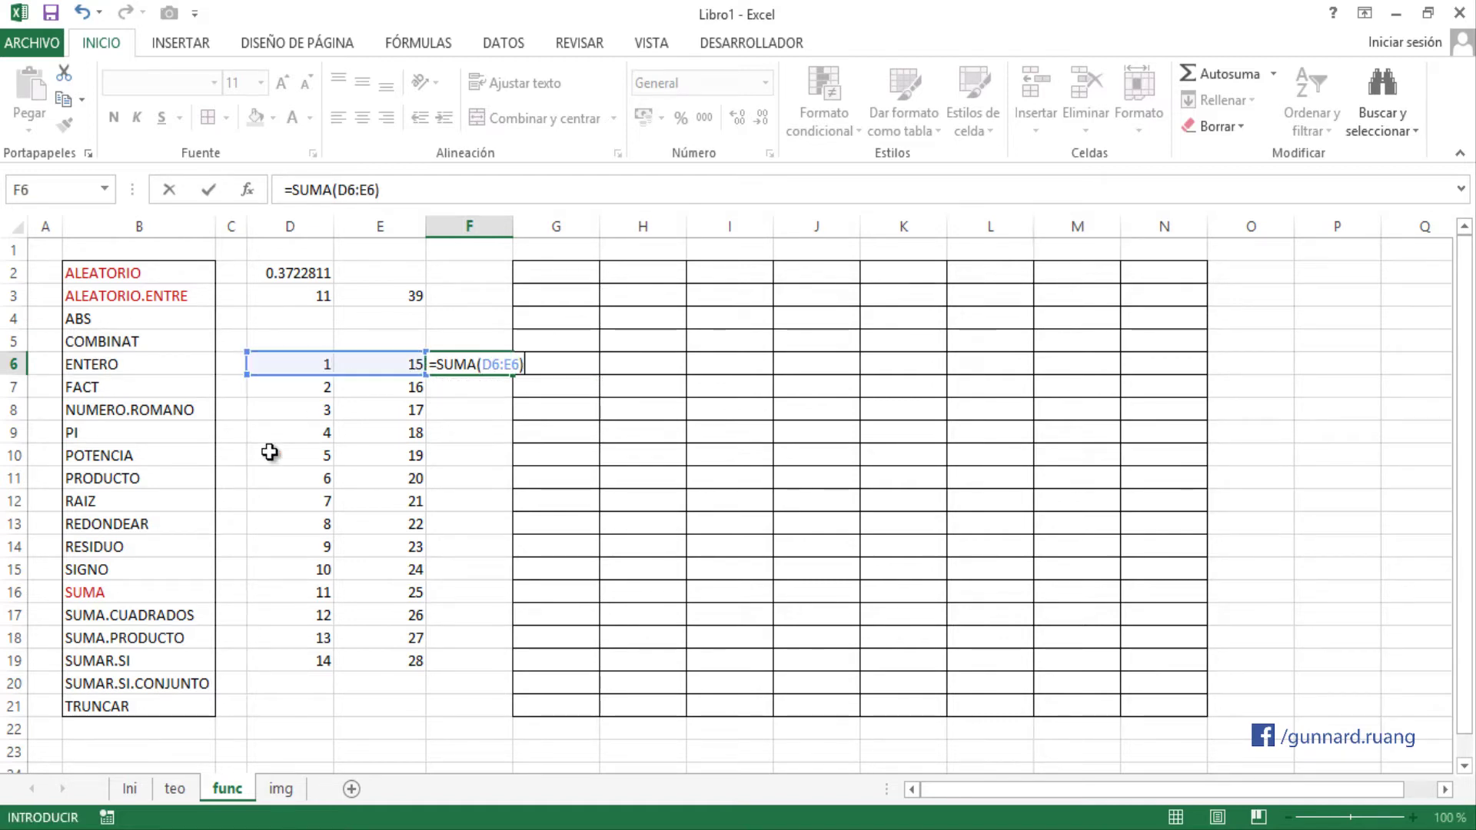
{"action": "key", "text": "ctrl+Return"}
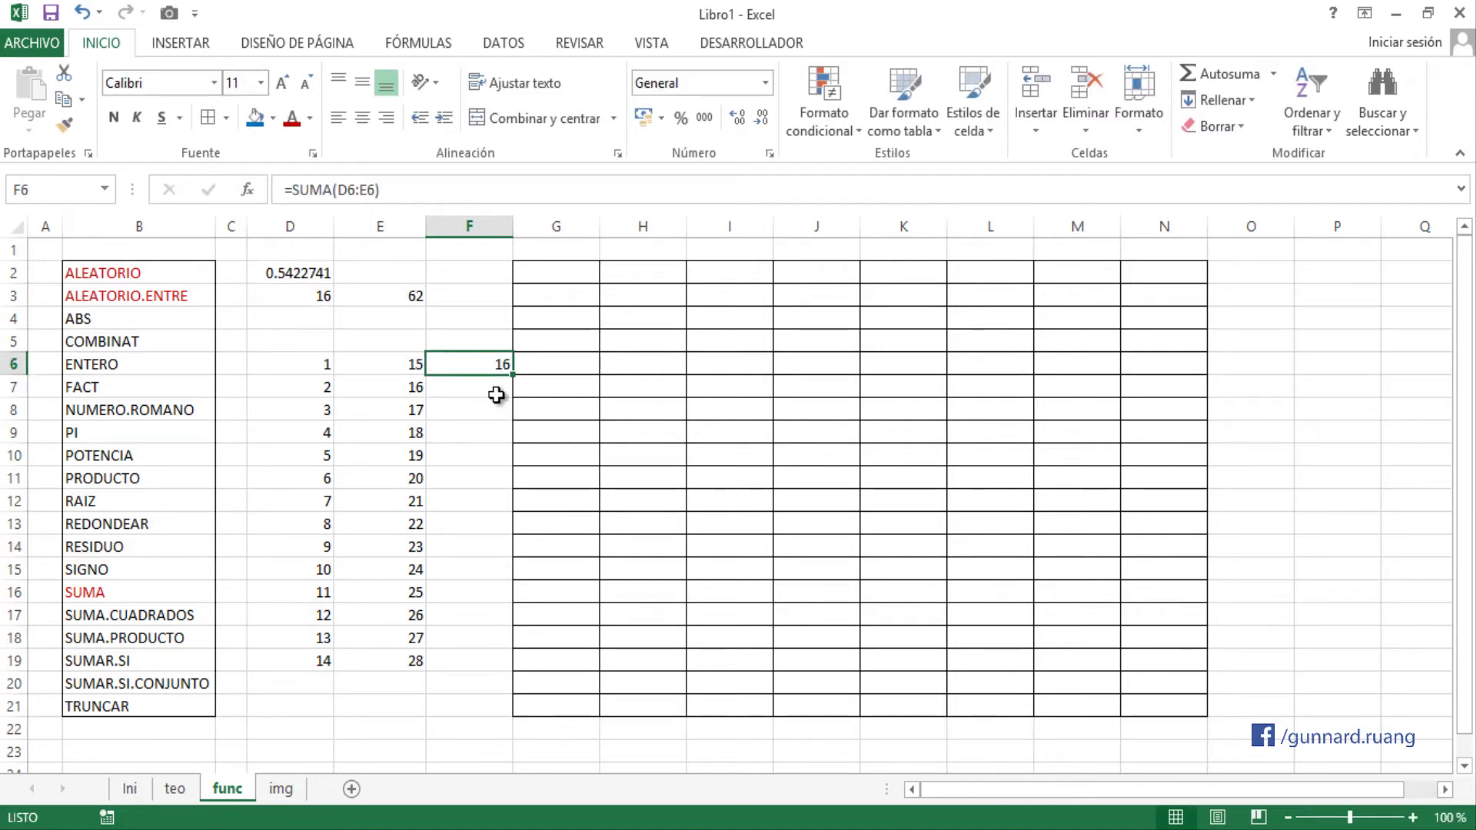
{"action": "left_click_drag", "start_coordinate": [511, 376], "coordinate": [483, 681]}
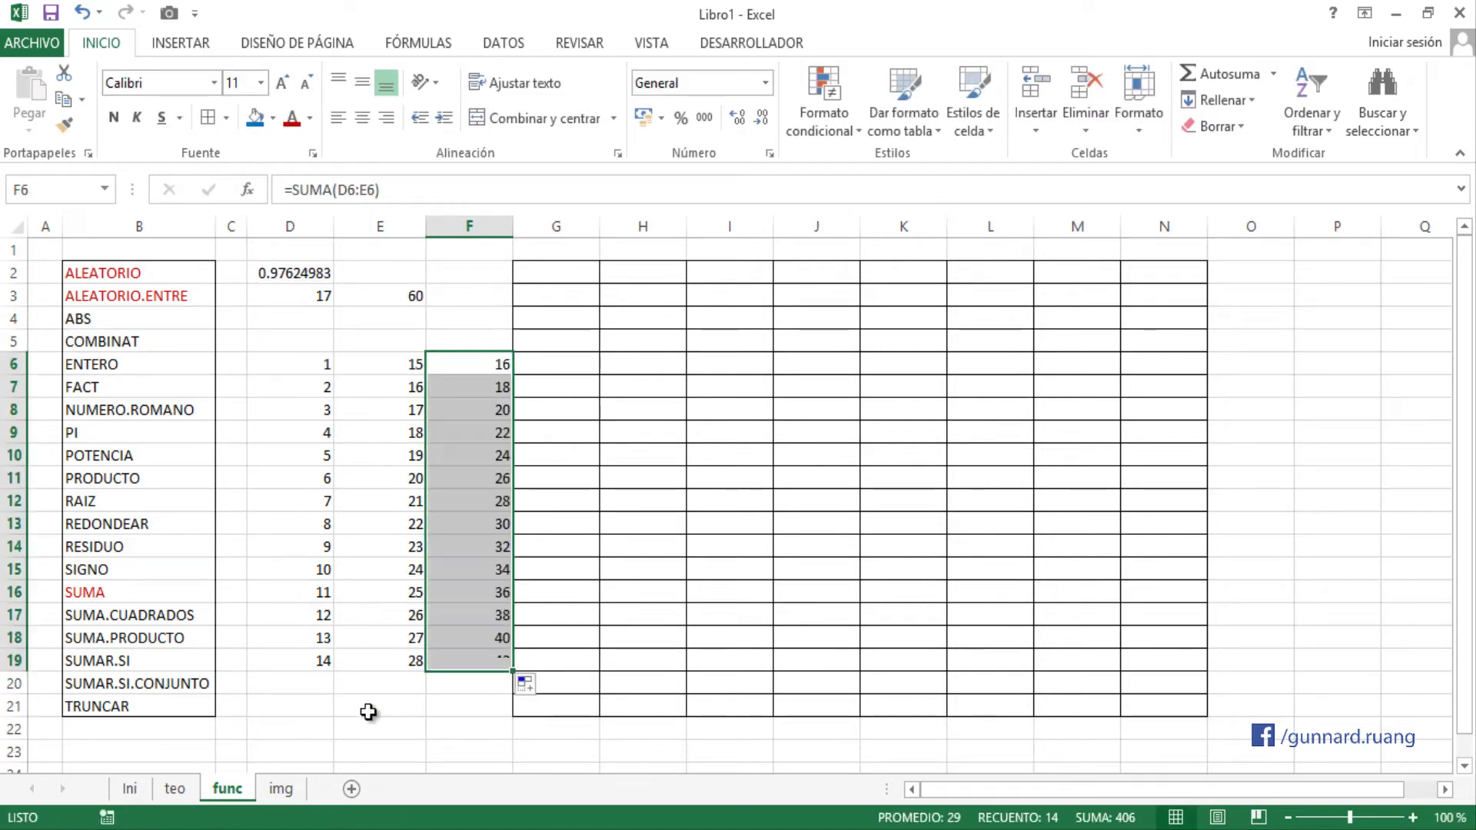
- Check the copied formula in F19 and clear F6:F19
{"action": "double_click", "coordinate": [450, 660]}
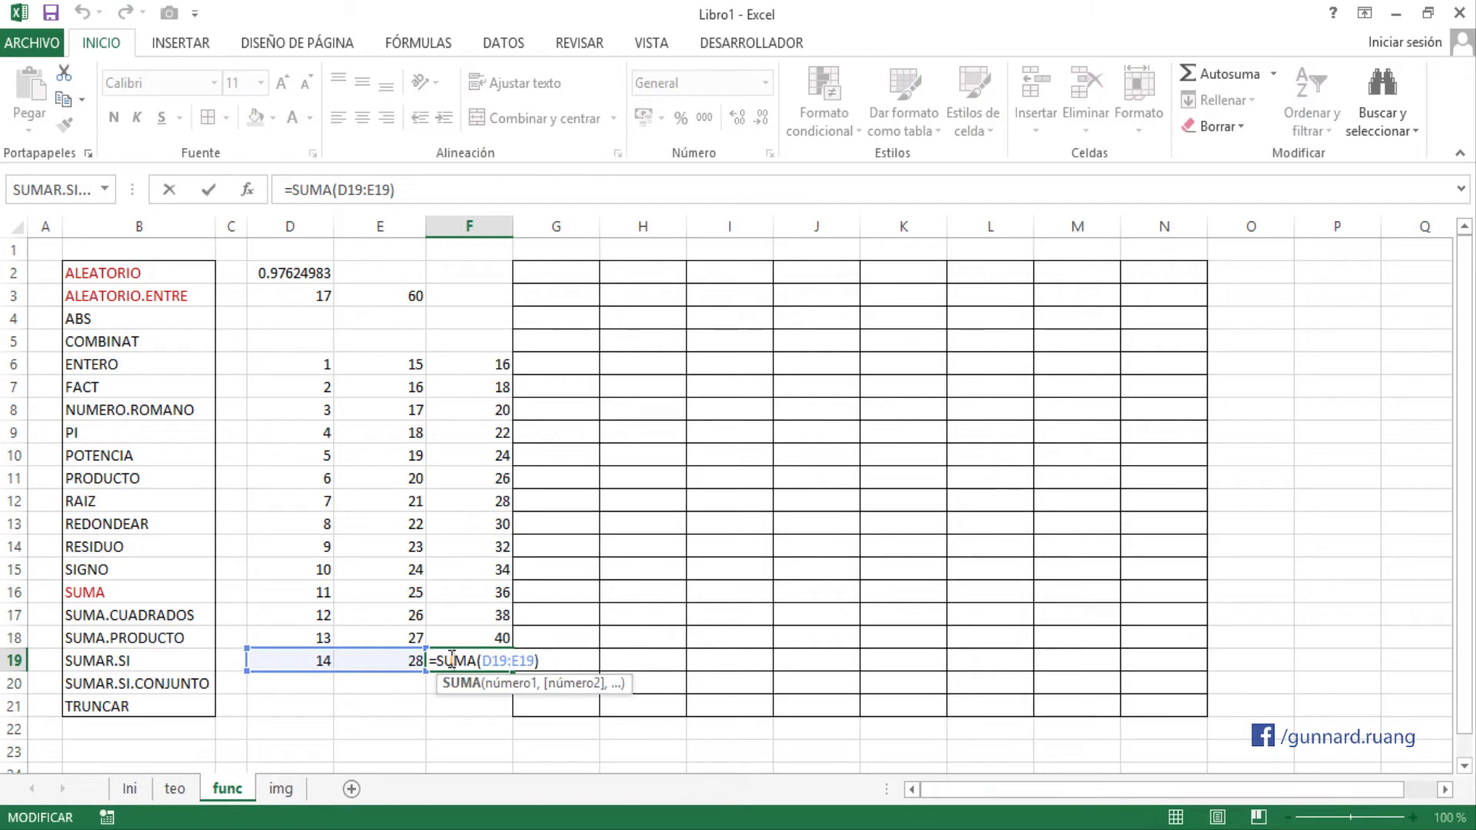
{"action": "key", "text": "Escape"}
{"action": "left_click_drag", "start_coordinate": [494, 371], "coordinate": [484, 682]}
{"action": "key", "text": "Delete"}
{"action": "left_click", "coordinate": [477, 369]}
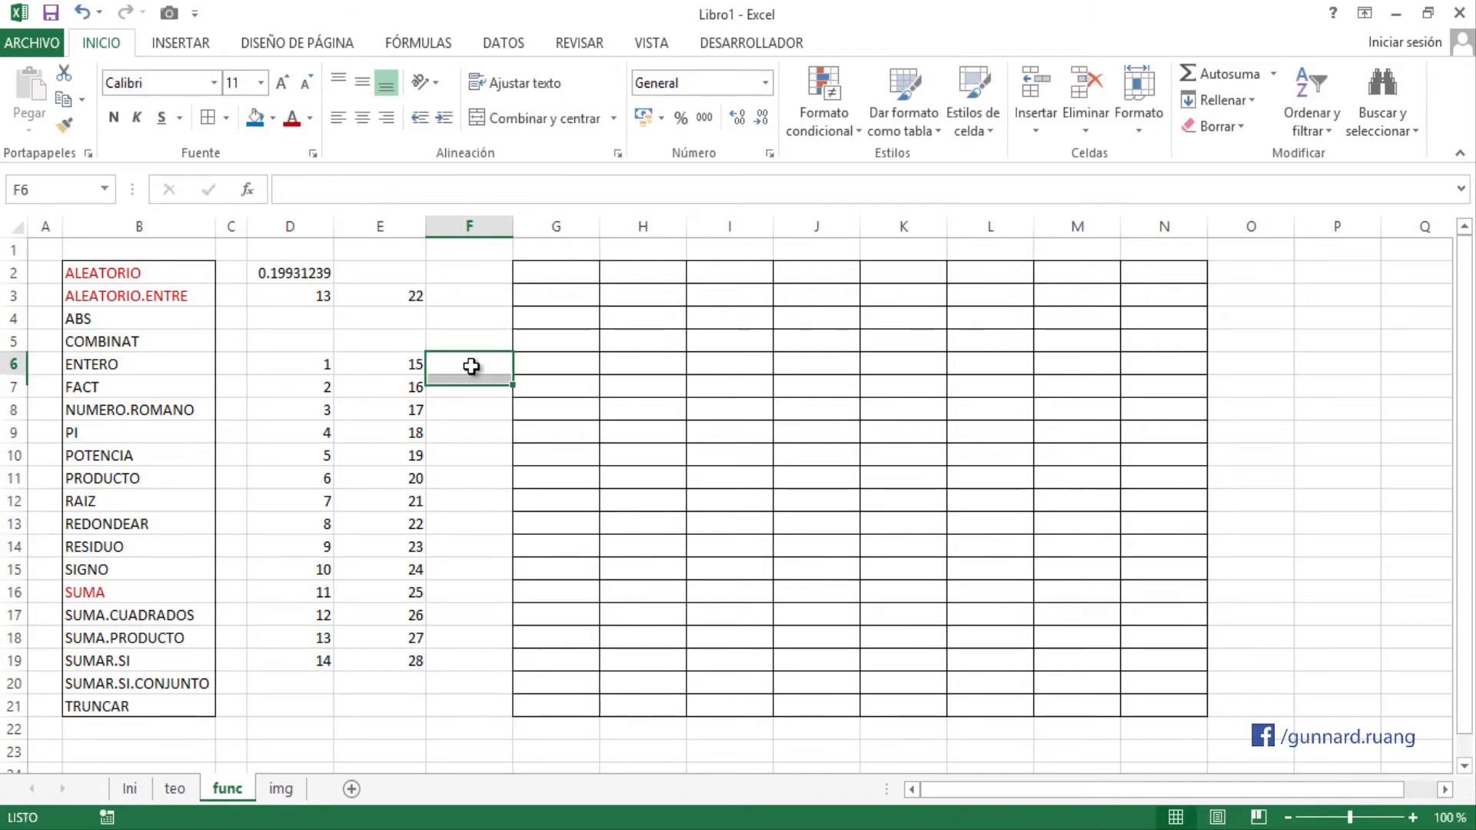
- Enter =SUMA(D6:E6) into all the cells of F6:F19 at once
{"action": "left_click_drag", "start_coordinate": [455, 362], "coordinate": [468, 658]}
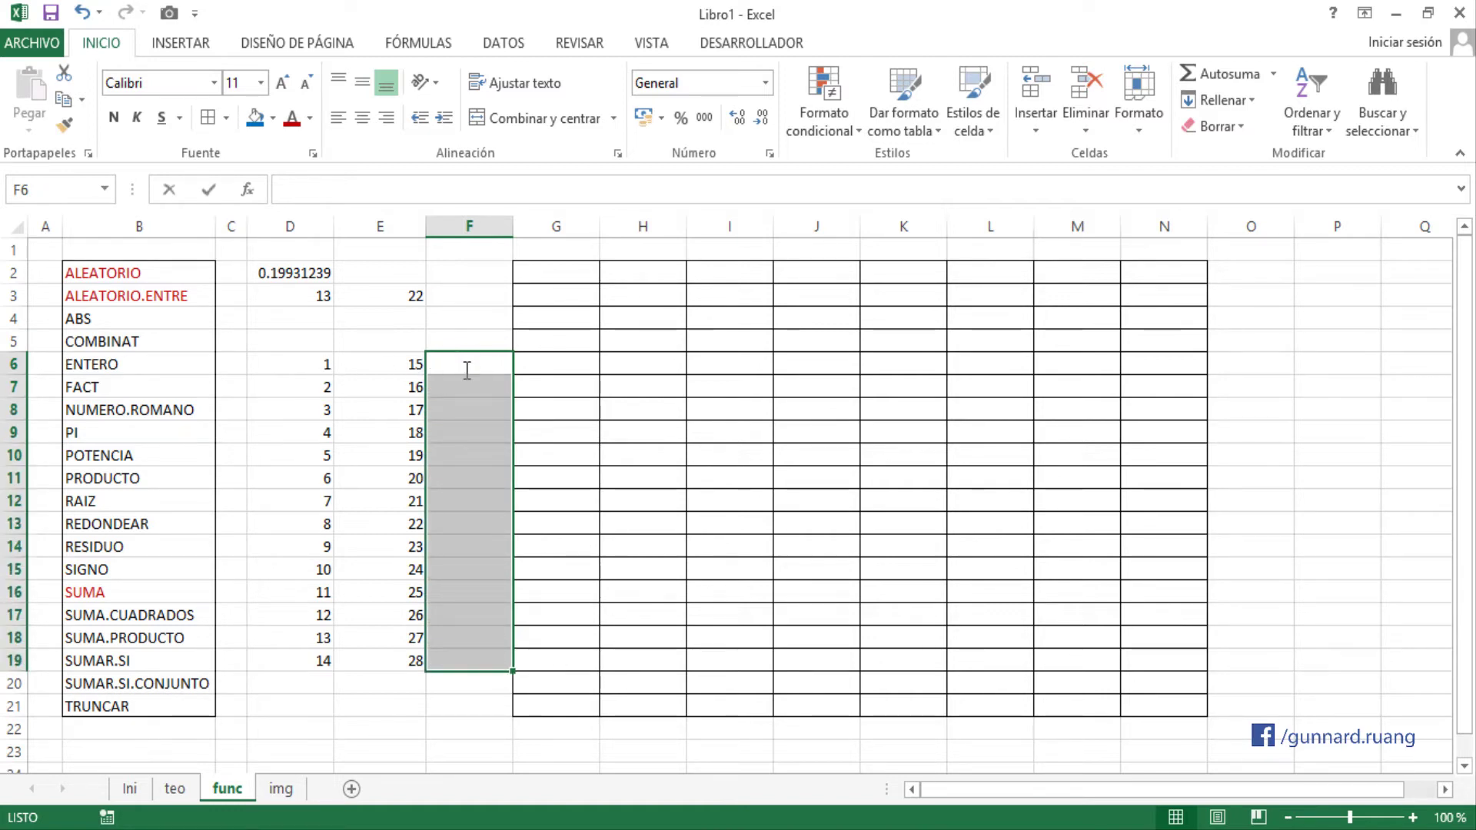
{"action": "type", "text": "=SUMA("}
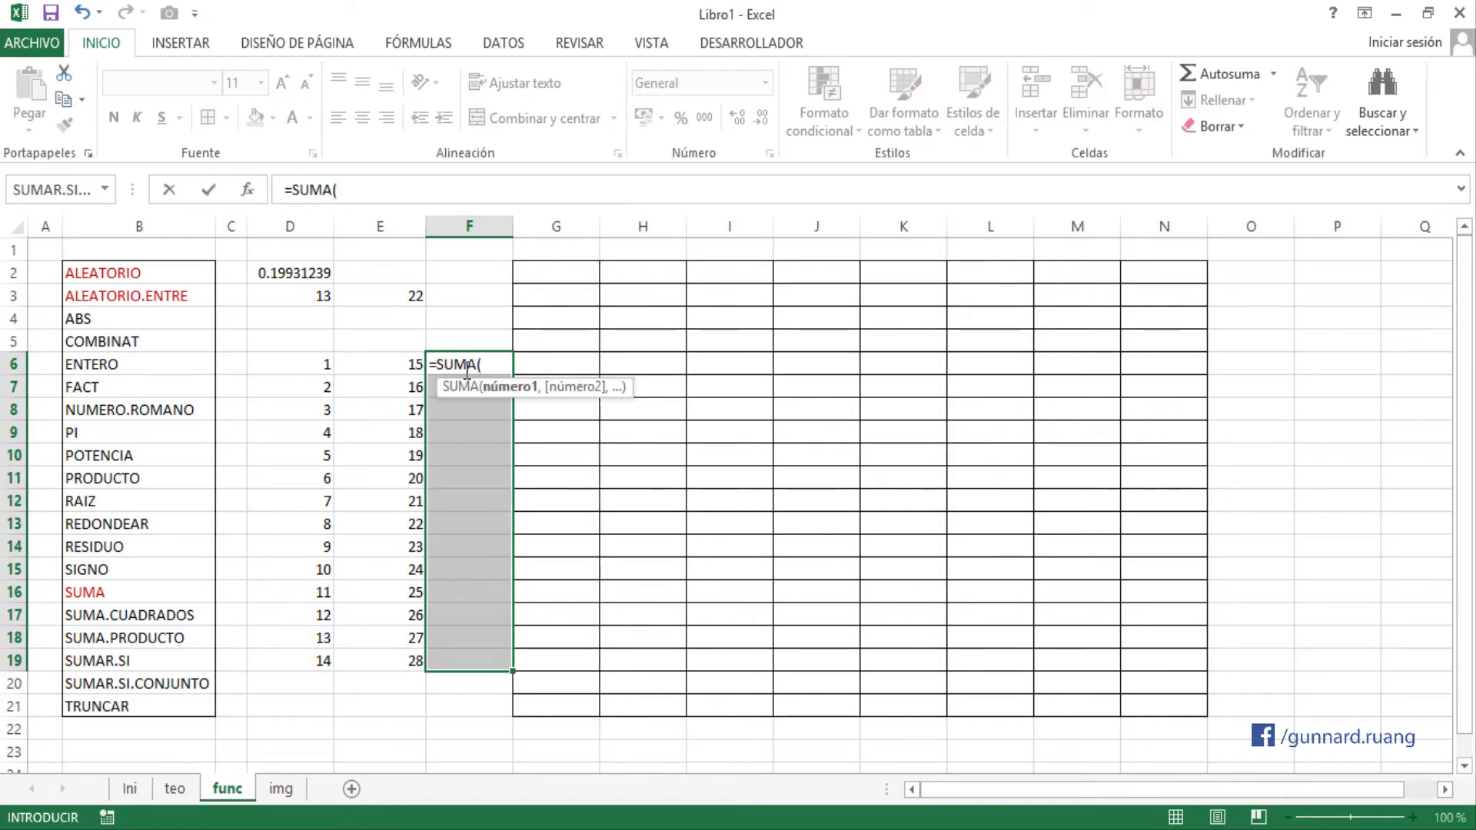
{"action": "left_click_drag", "start_coordinate": [316, 366], "coordinate": [399, 366]}
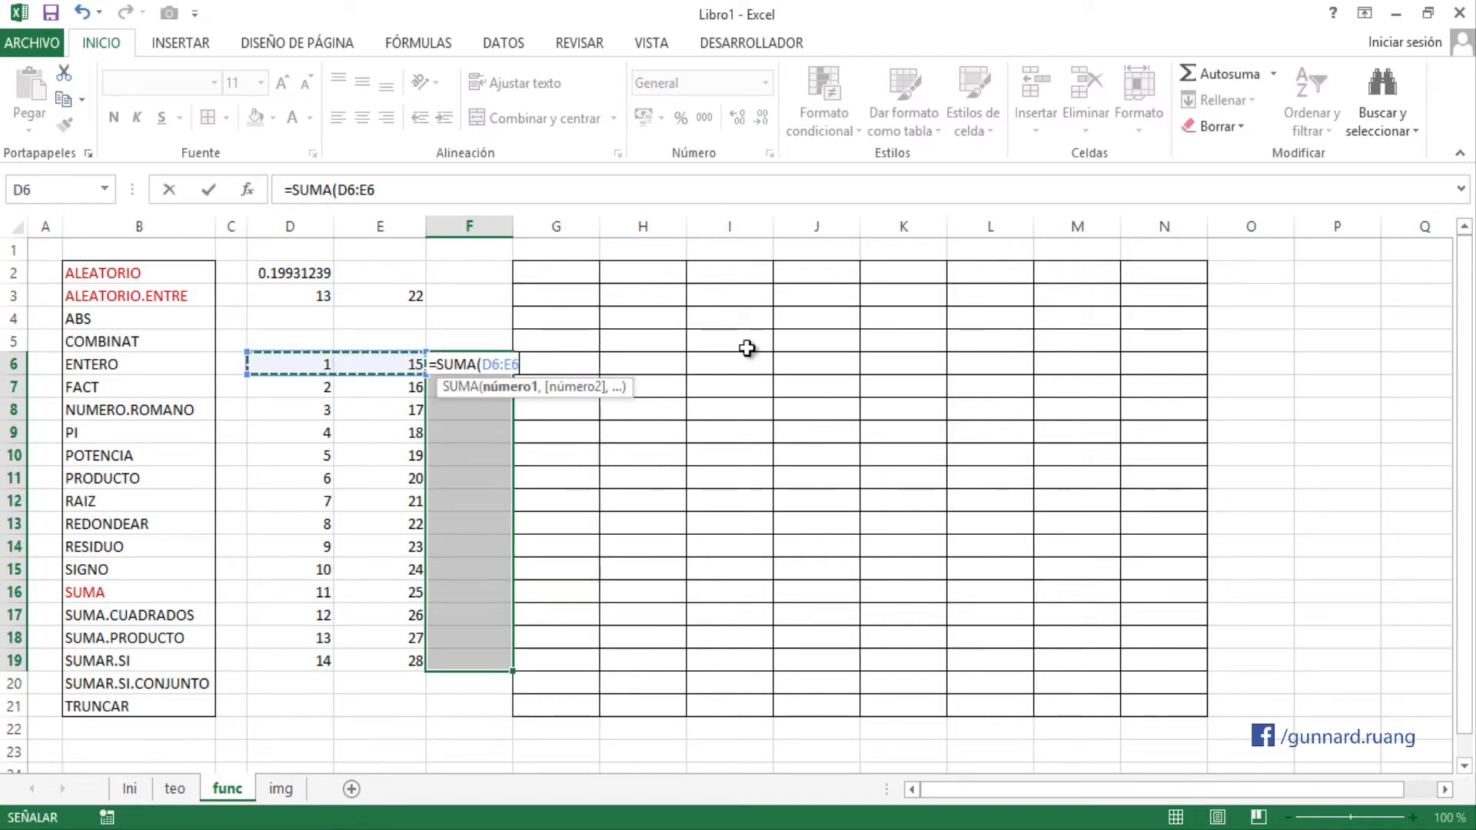
{"action": "type", "text": ")"}
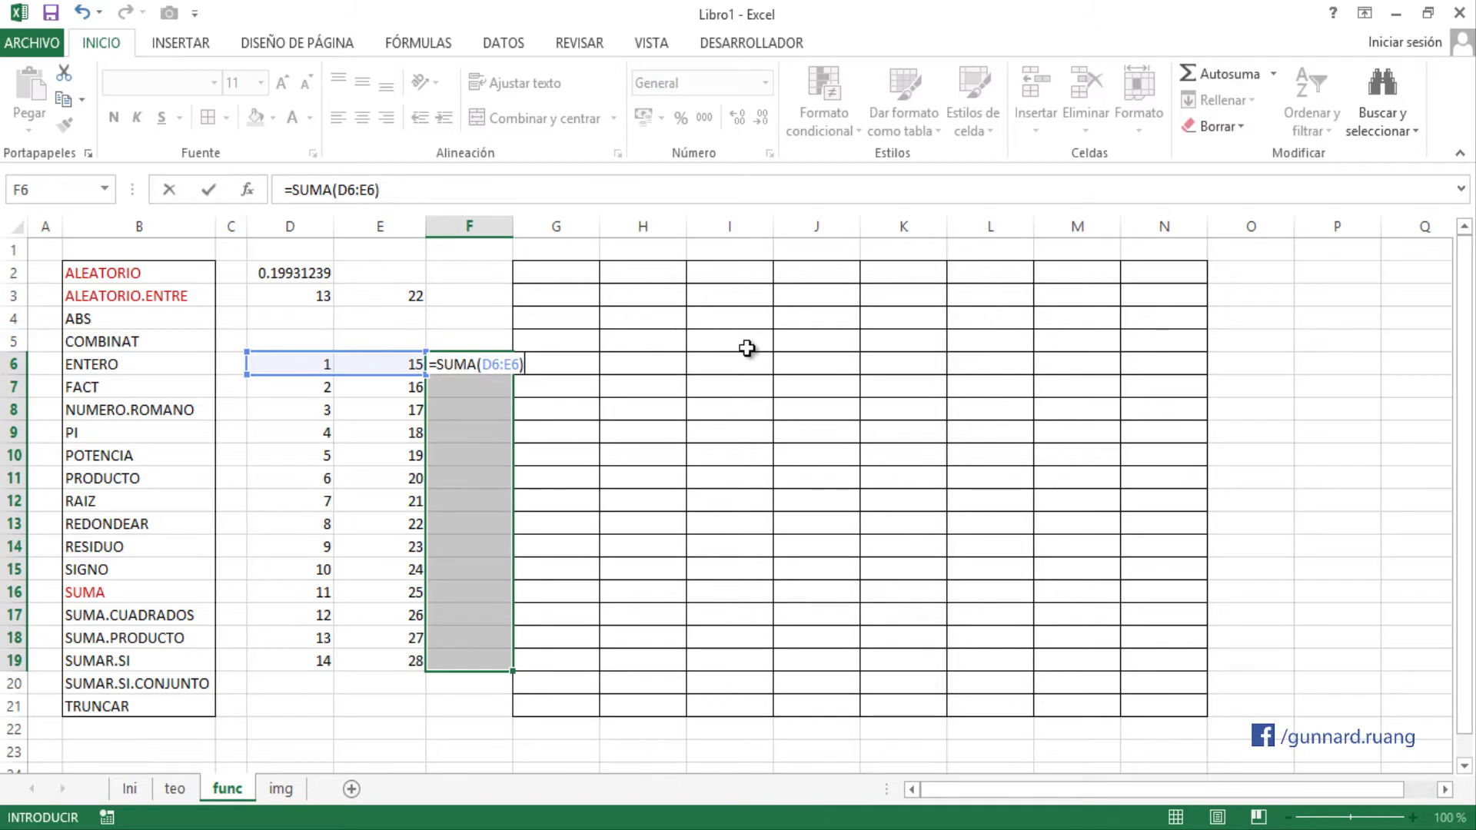
{"action": "key", "text": "ctrl+Return"}
- Inspect the SUMA formula and its referenced cells in F13, leaving the cell without changes
{"action": "left_click", "coordinate": [483, 522]}
{"action": "double_click", "coordinate": [474, 523]}
{"action": "left_click", "coordinate": [472, 522]}
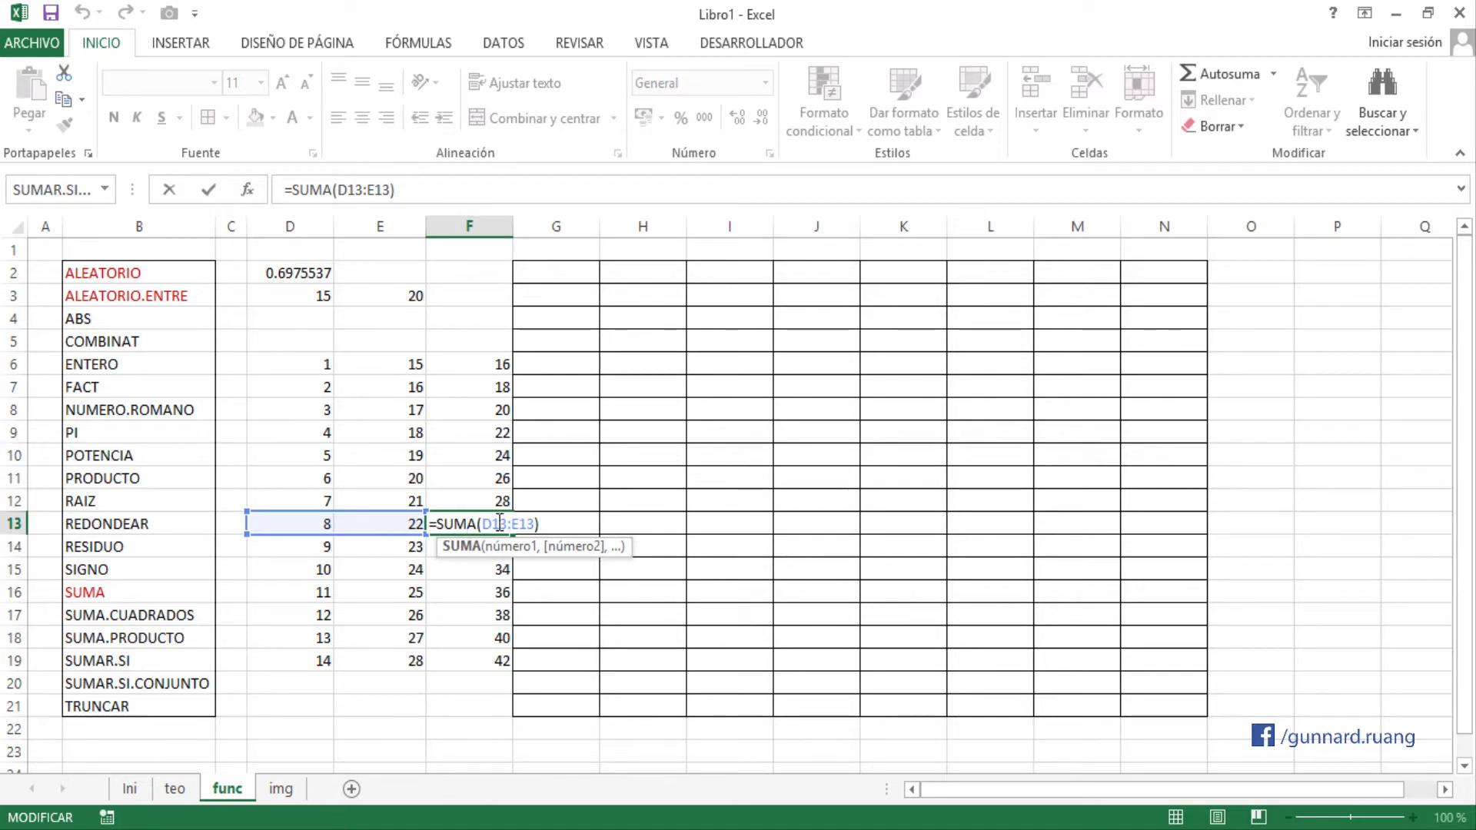
{"action": "left_click", "coordinate": [501, 525]}
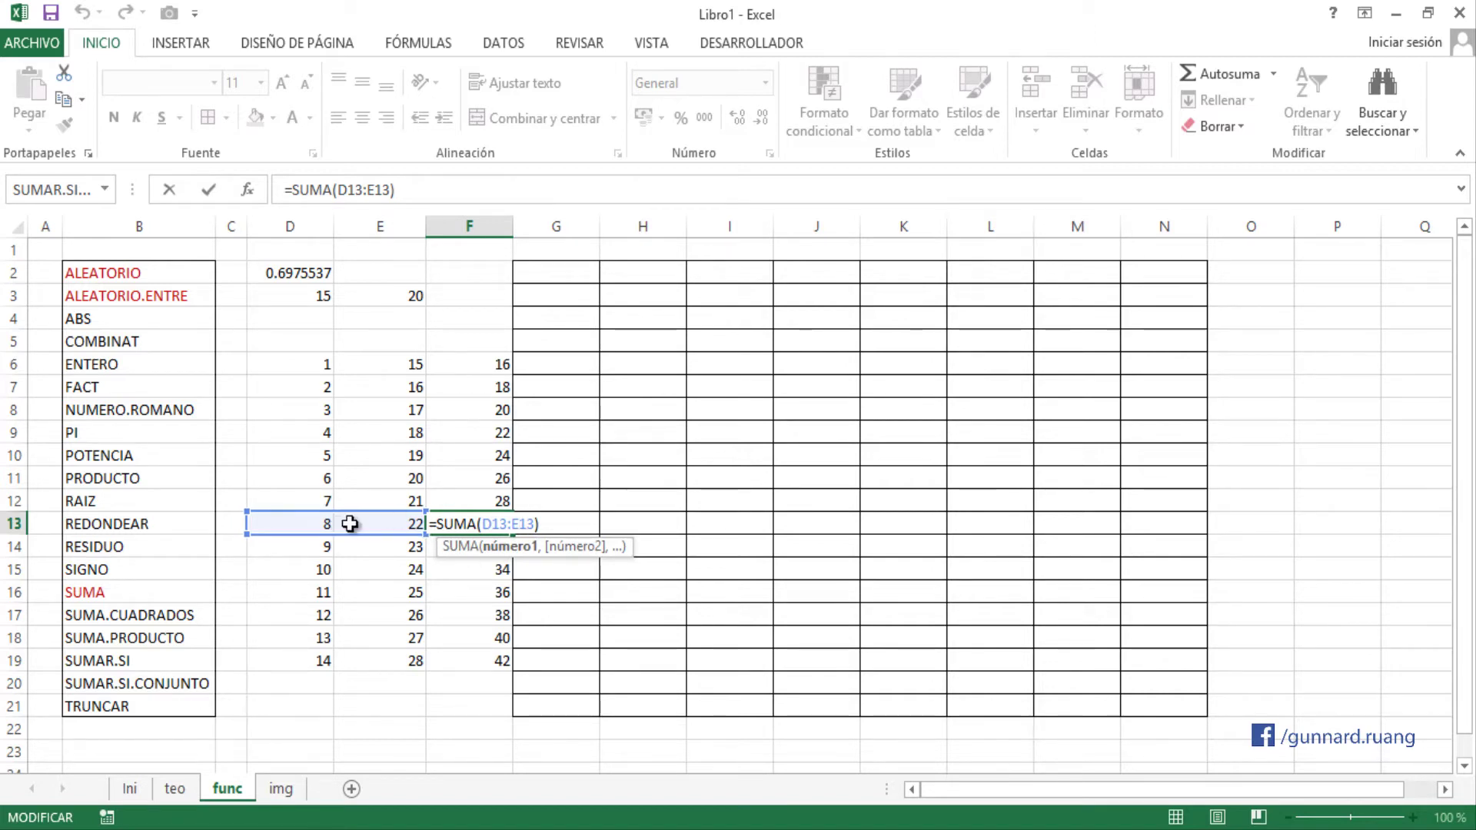
{"action": "key", "text": "Escape"}
- Clear the example numbers and their sums from D6:F19
{"action": "left_click_drag", "start_coordinate": [471, 359], "coordinate": [310, 670]}
{"action": "key", "text": "Delete"}
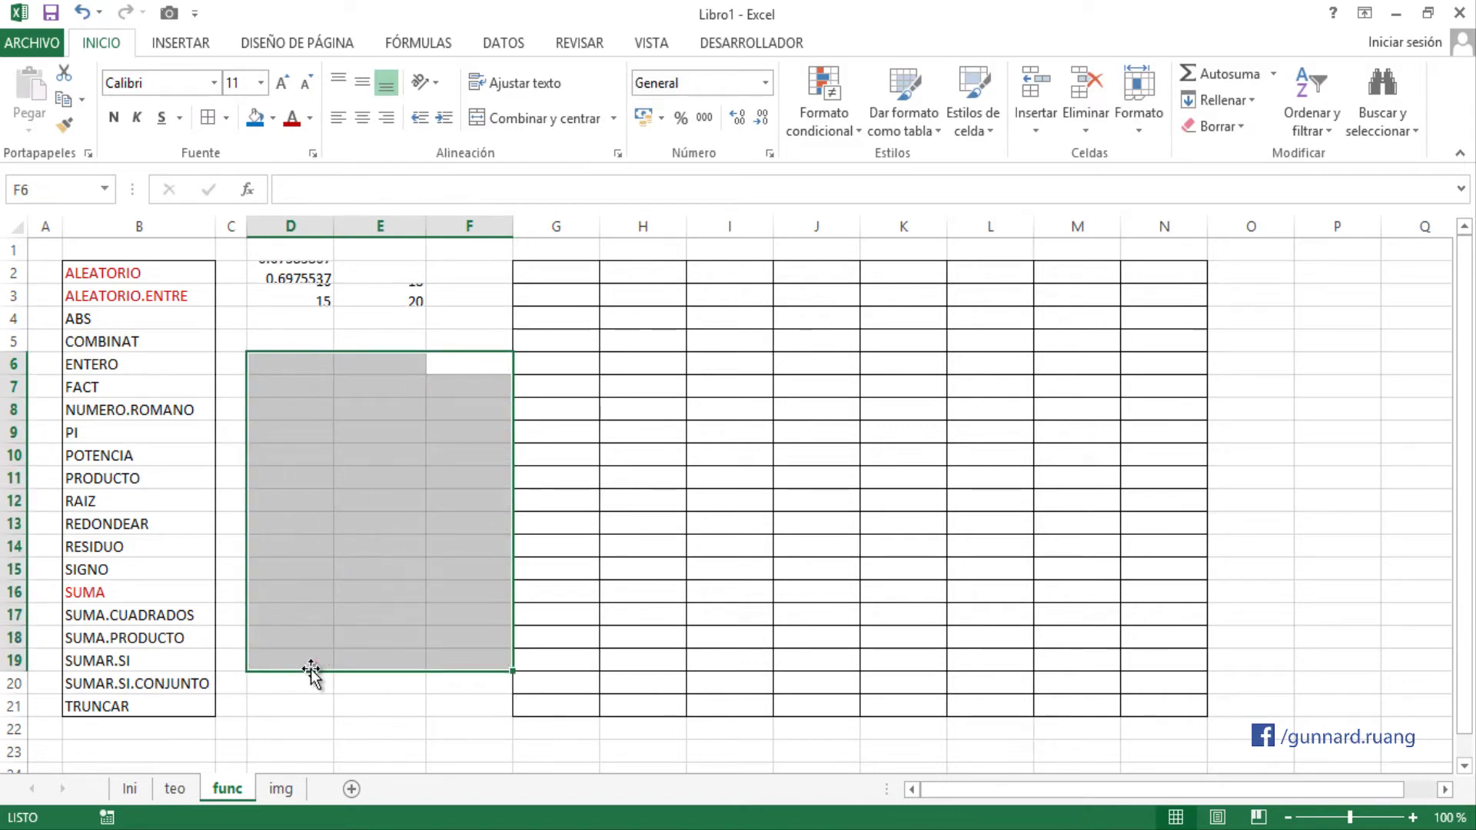
{"action": "left_click", "coordinate": [454, 317]}
- Mark out the bordered range G2:N21 and review the ALEATORIO.ENTRE formulas in D3 and E3
{"action": "left_click_drag", "start_coordinate": [540, 275], "coordinate": [1146, 704]}
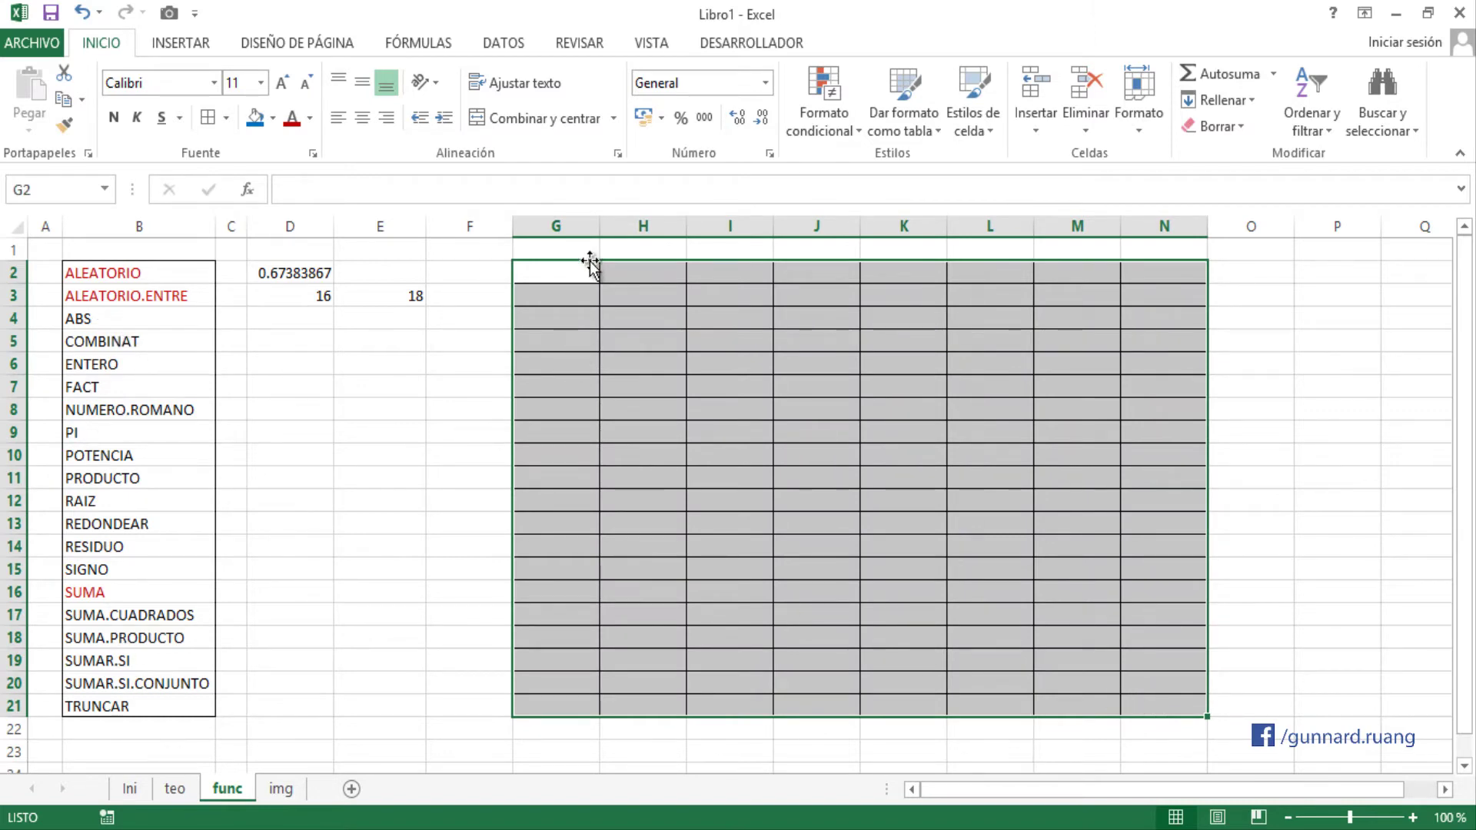
{"action": "left_click", "coordinate": [565, 306]}
{"action": "left_click_drag", "start_coordinate": [561, 273], "coordinate": [1150, 704]}
{"action": "left_click", "coordinate": [298, 296]}
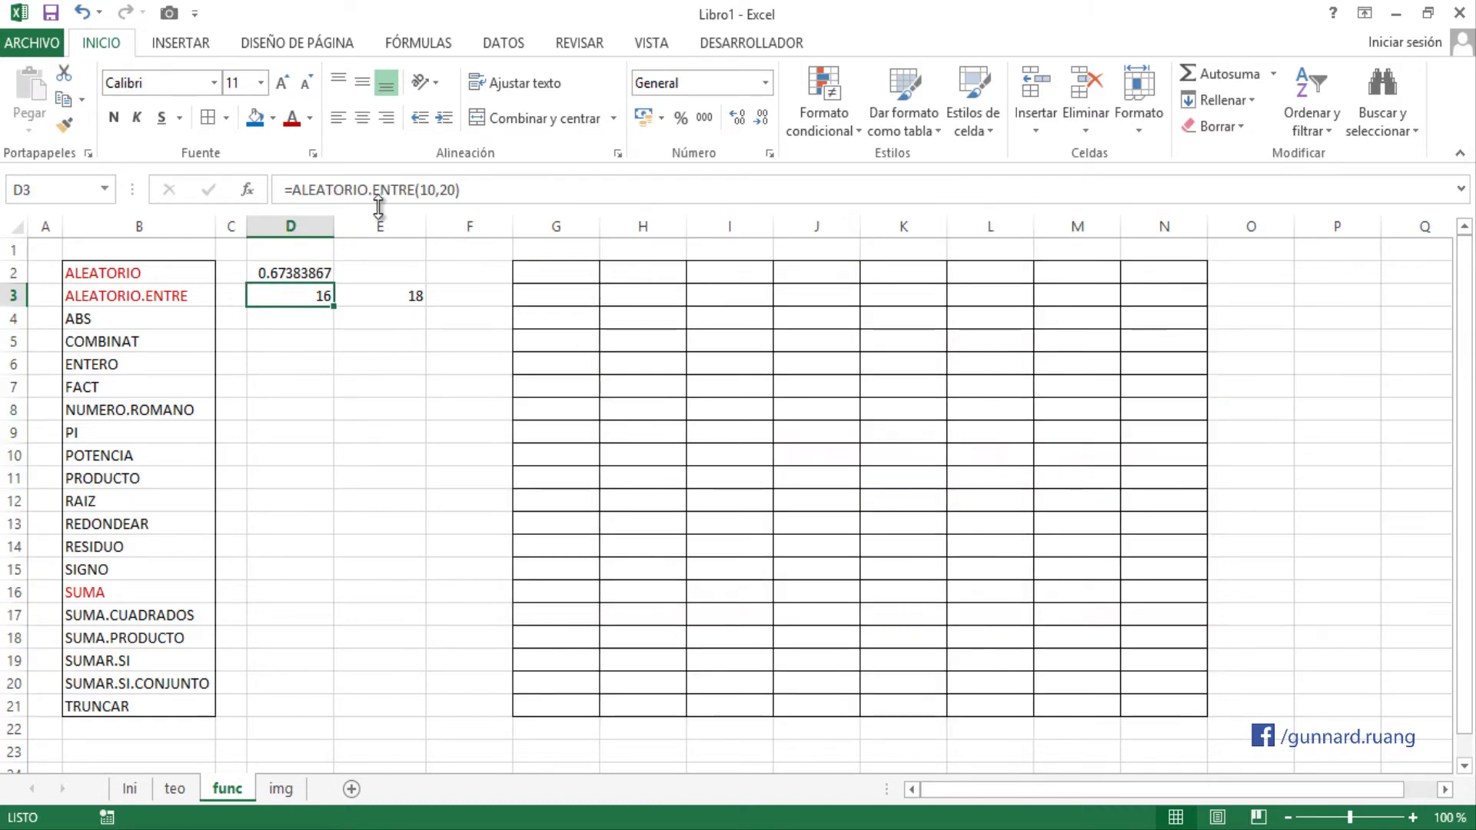
{"action": "left_click", "coordinate": [390, 295]}
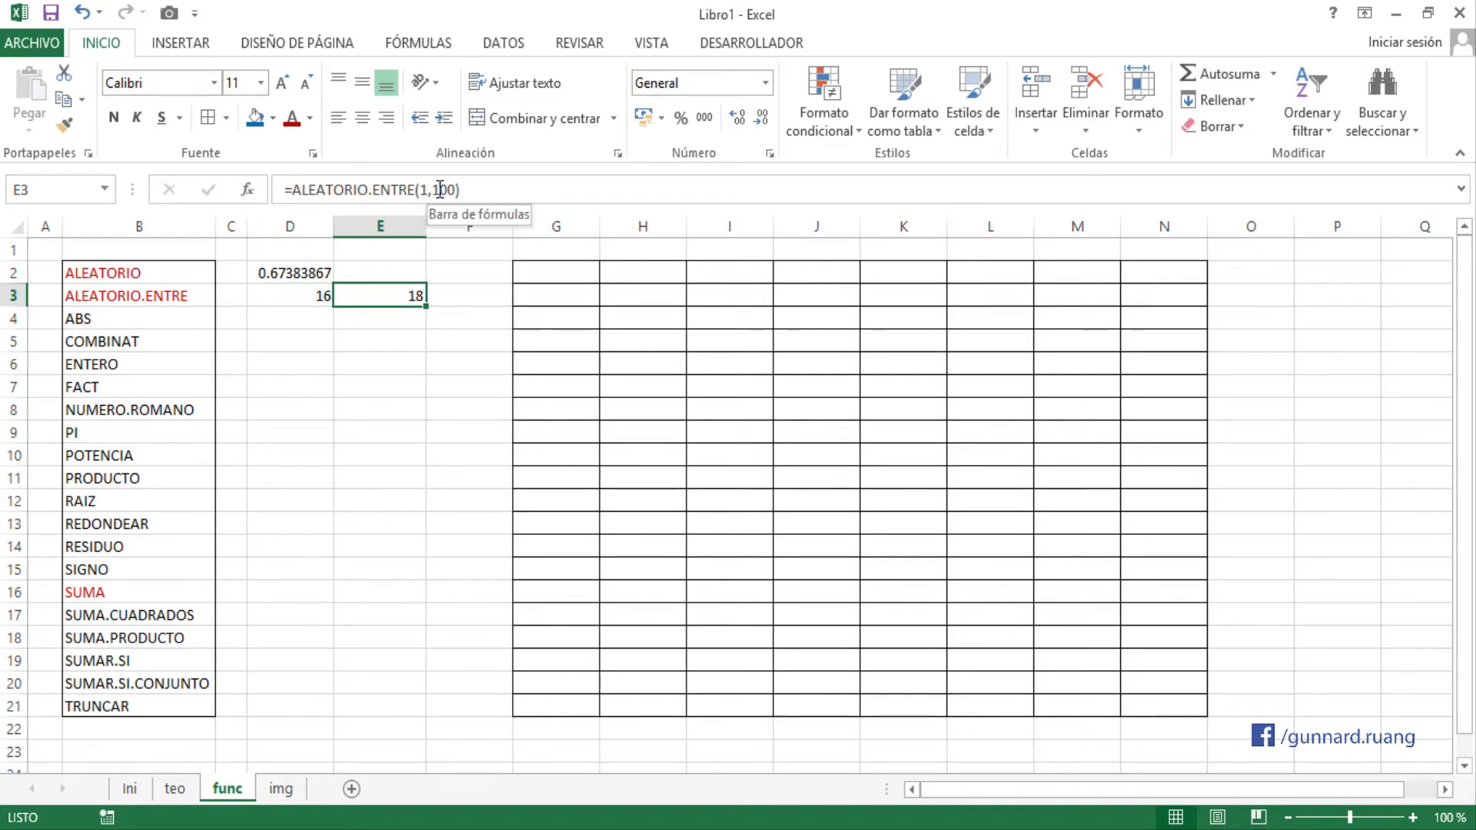
- Fill the whole range G2:N21 at once with =ALEATORIO.ENTRE(0,15000)
{"action": "left_click_drag", "start_coordinate": [554, 269], "coordinate": [1166, 705]}
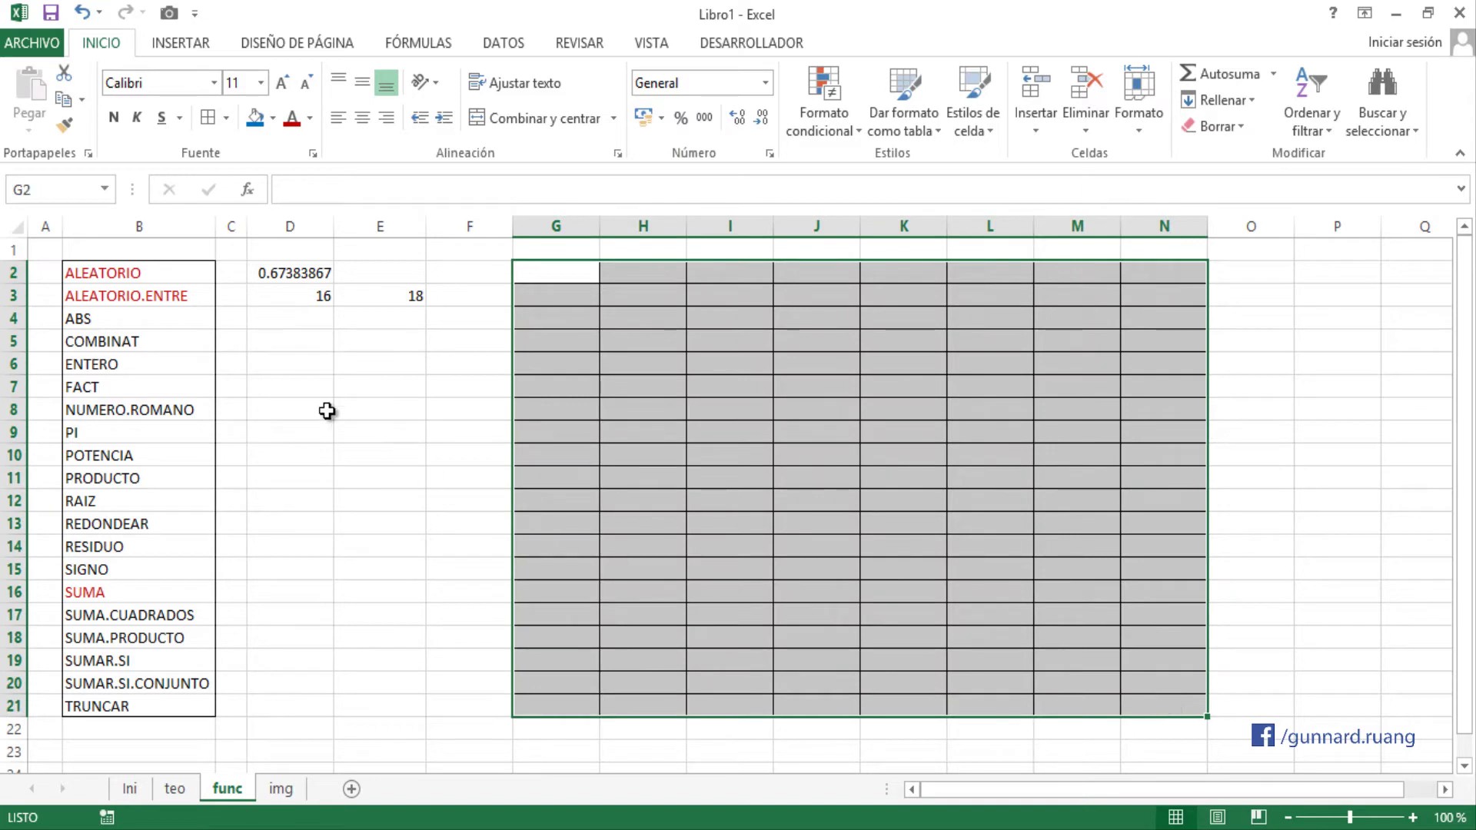
{"action": "type", "text": "=AL"}
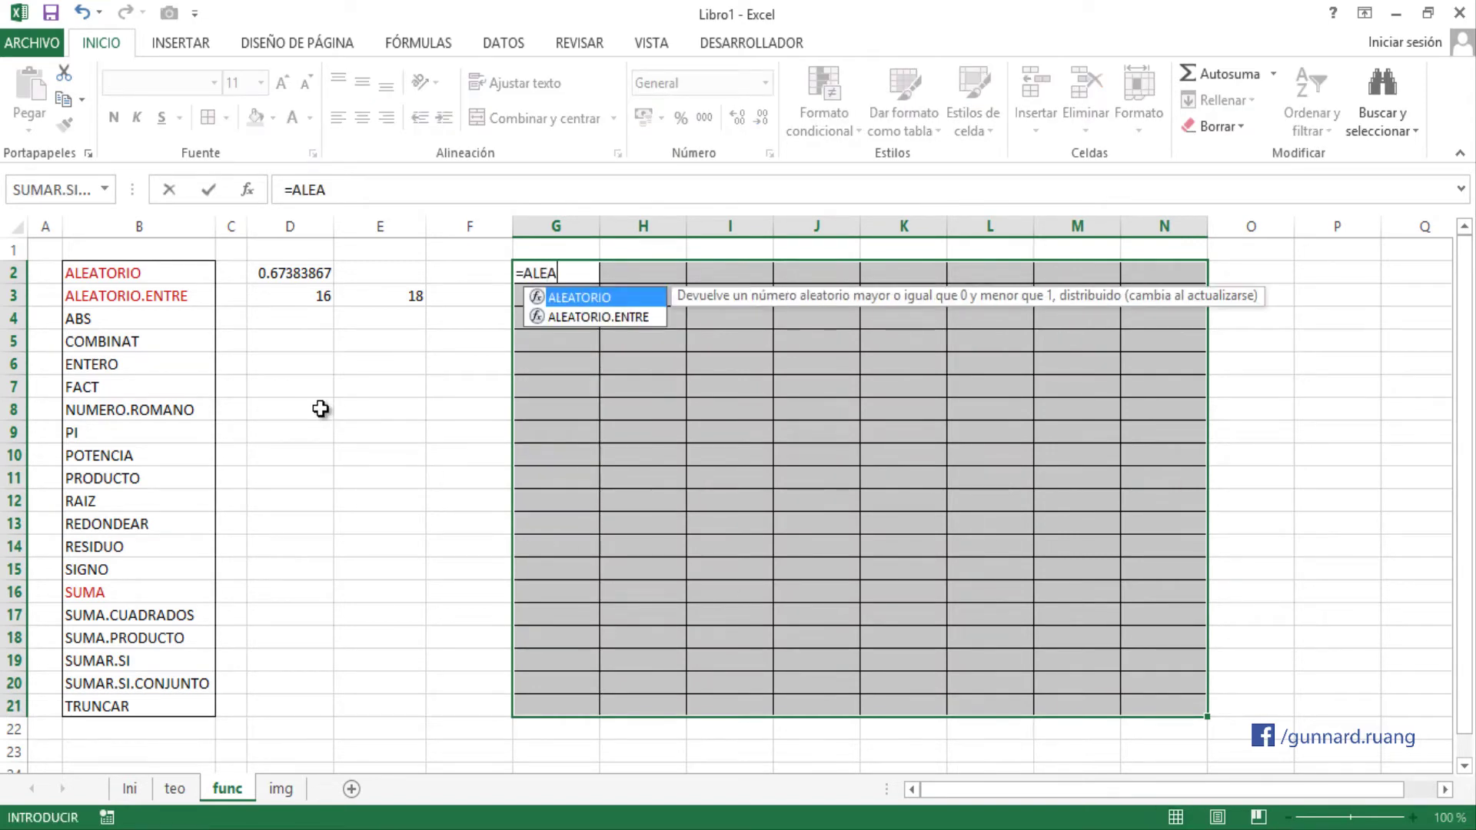
{"action": "type", "text": "EA"}
{"action": "key", "text": "Down"}
{"action": "key", "text": "Tab"}
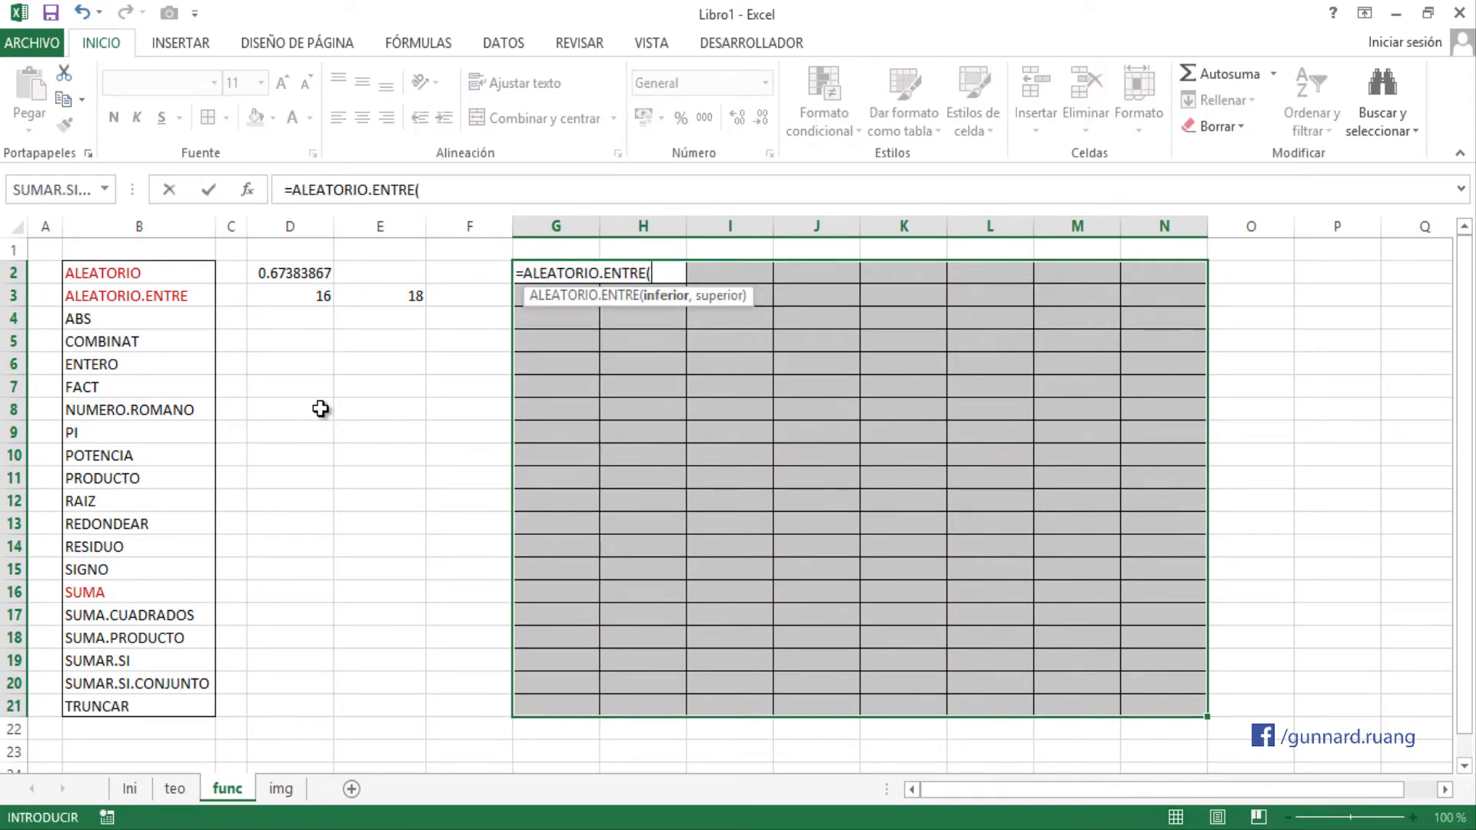
{"action": "type", "text": "0,15000"}
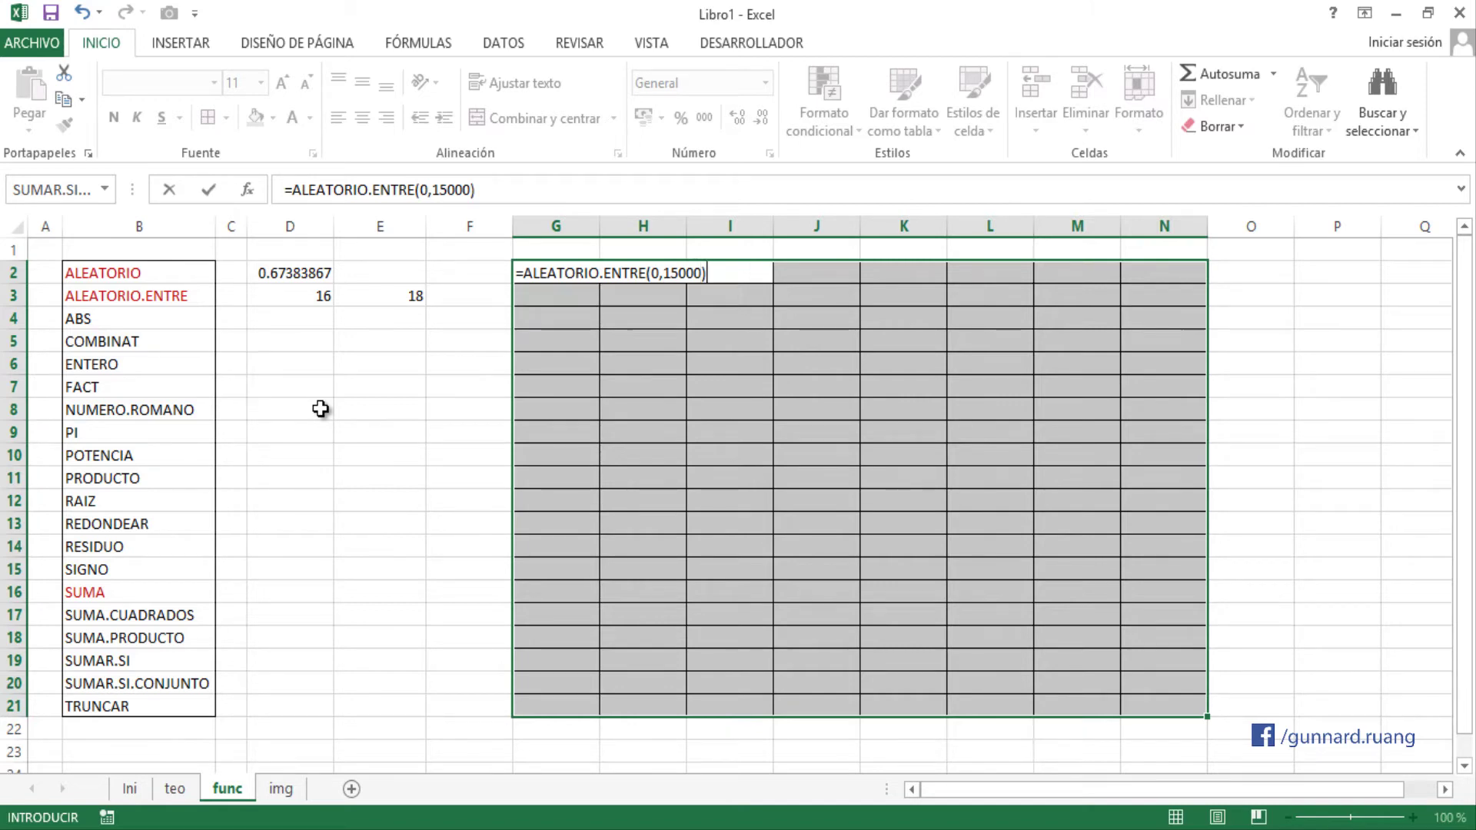
{"action": "key", "text": "ctrl+Return"}
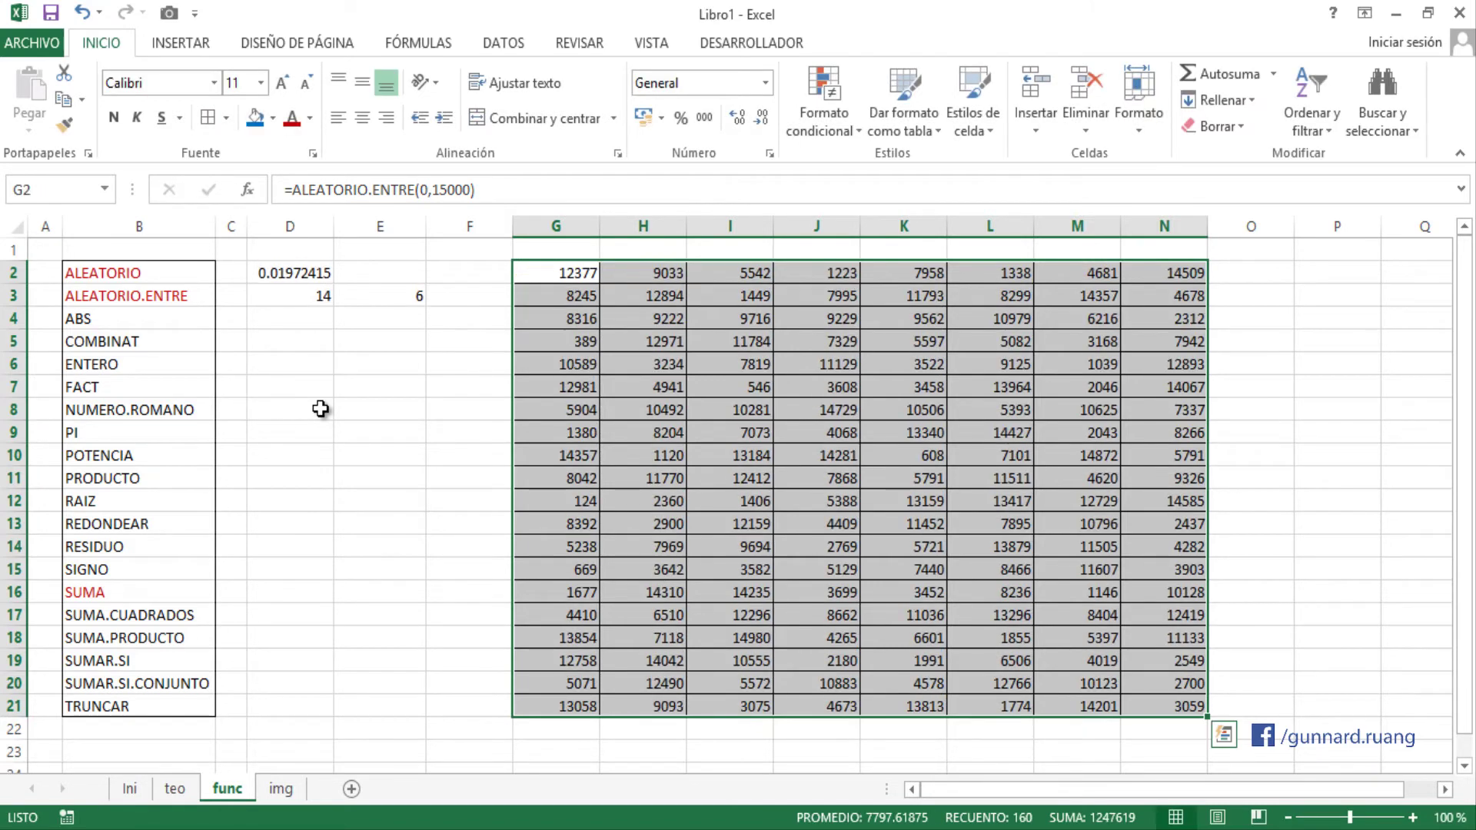
- Inspect the formula in G2 and re-enter it as it is to recalculate the random numbers
{"action": "left_click", "coordinate": [397, 477]}
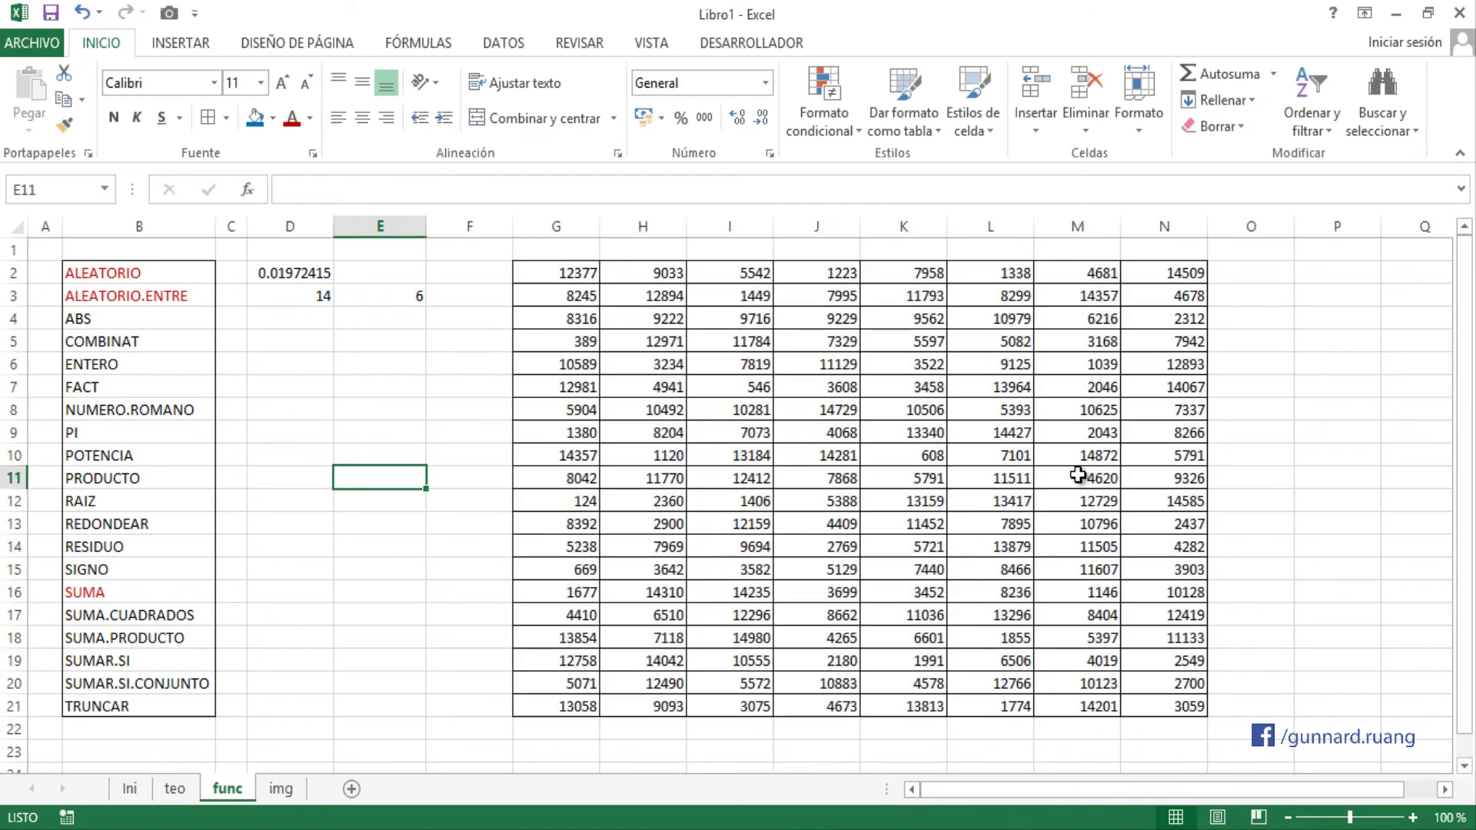
{"action": "left_click", "coordinate": [557, 279]}
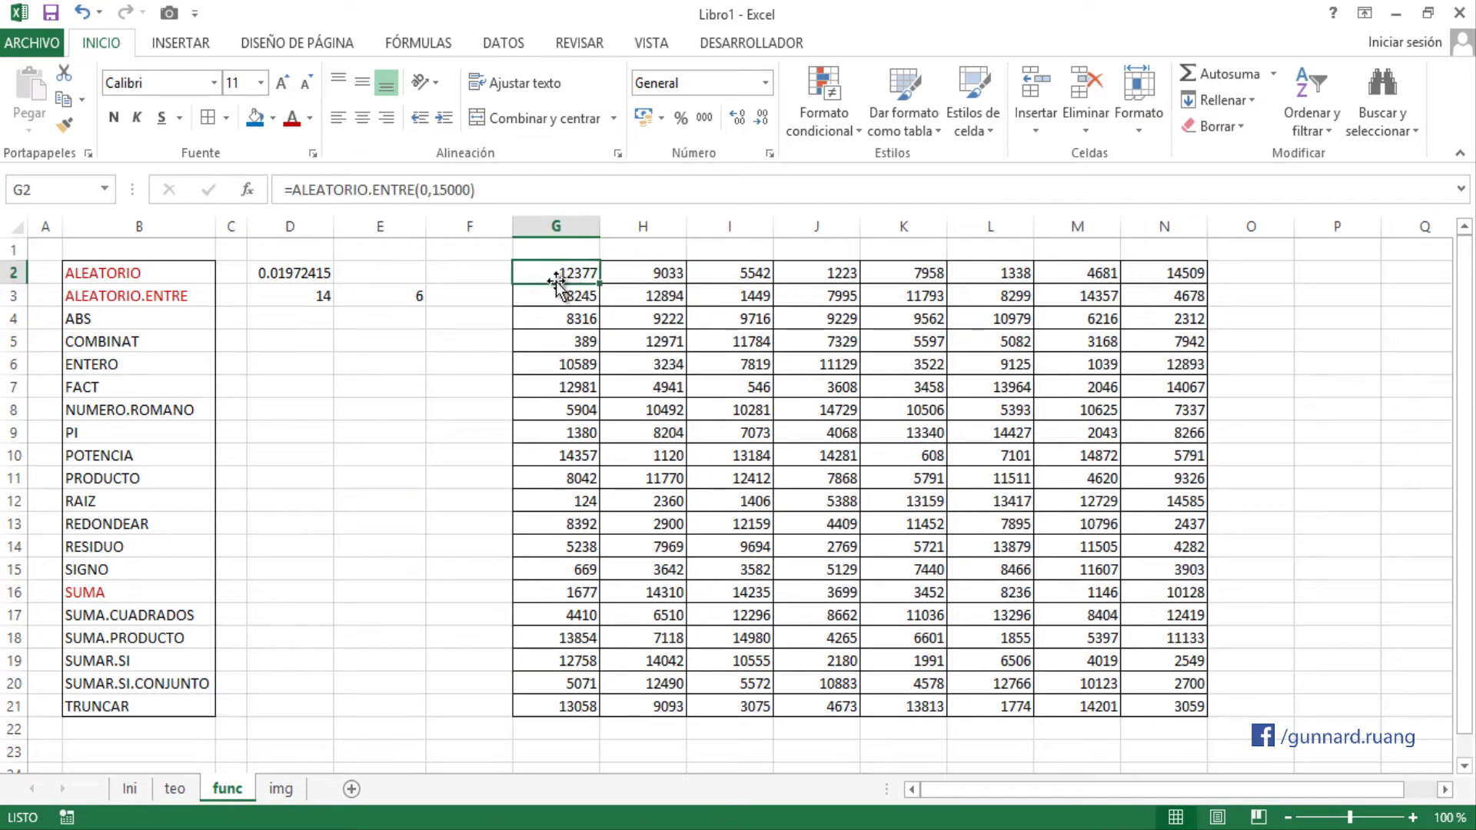
{"action": "double_click", "coordinate": [577, 273]}
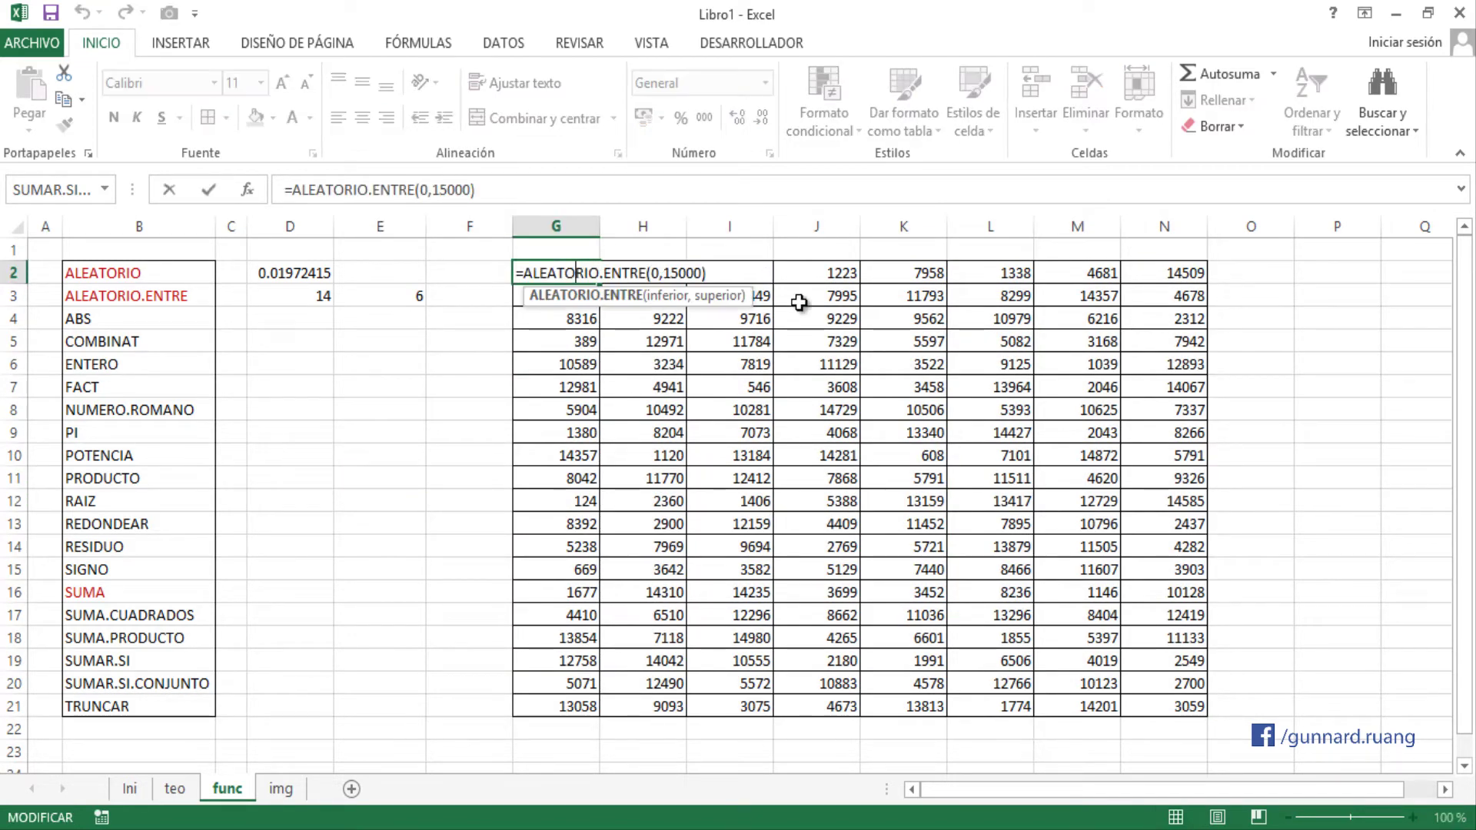
{"action": "key", "text": "Return"}
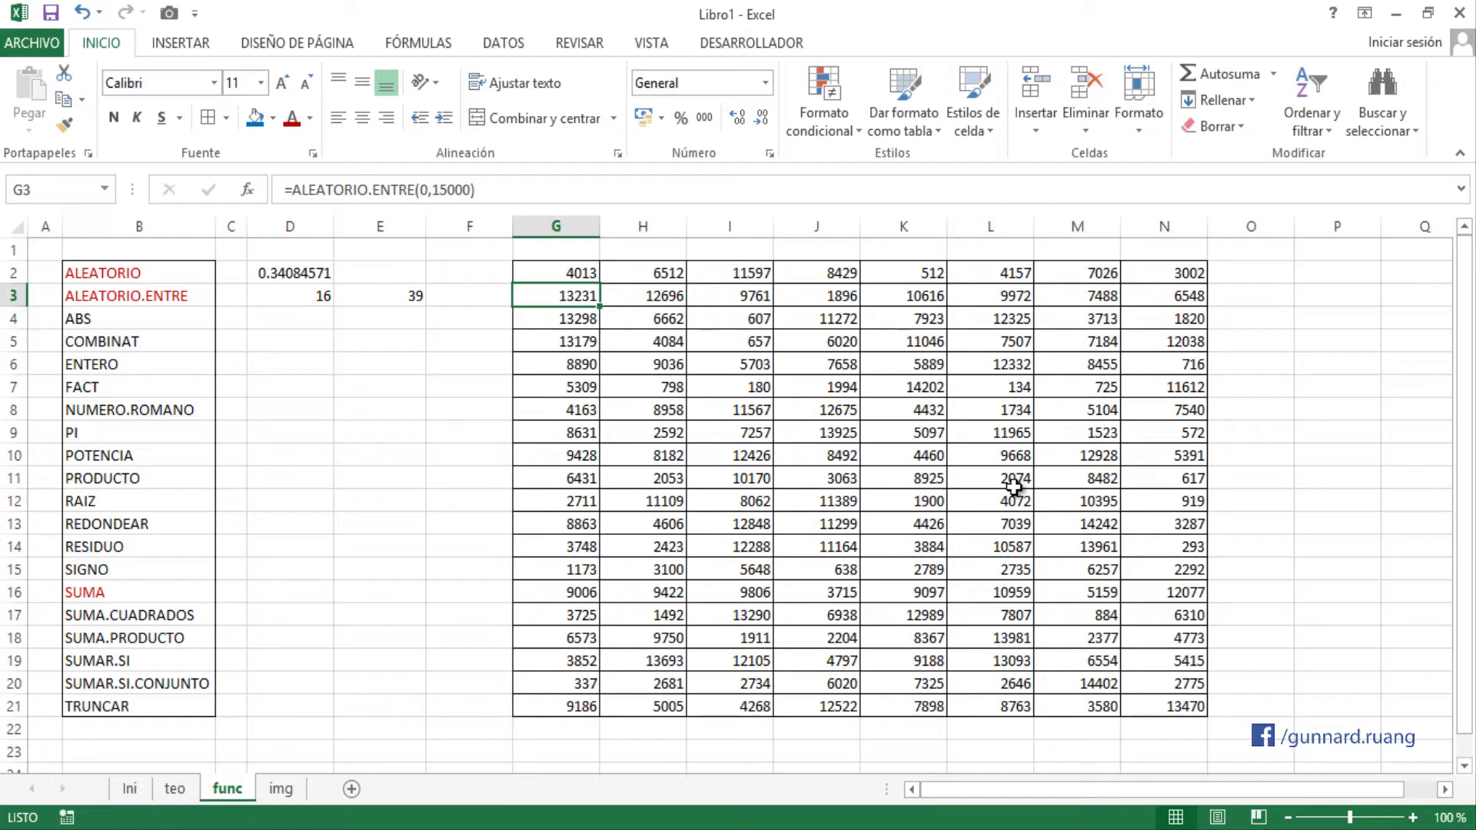
{"action": "left_click", "coordinate": [578, 273]}
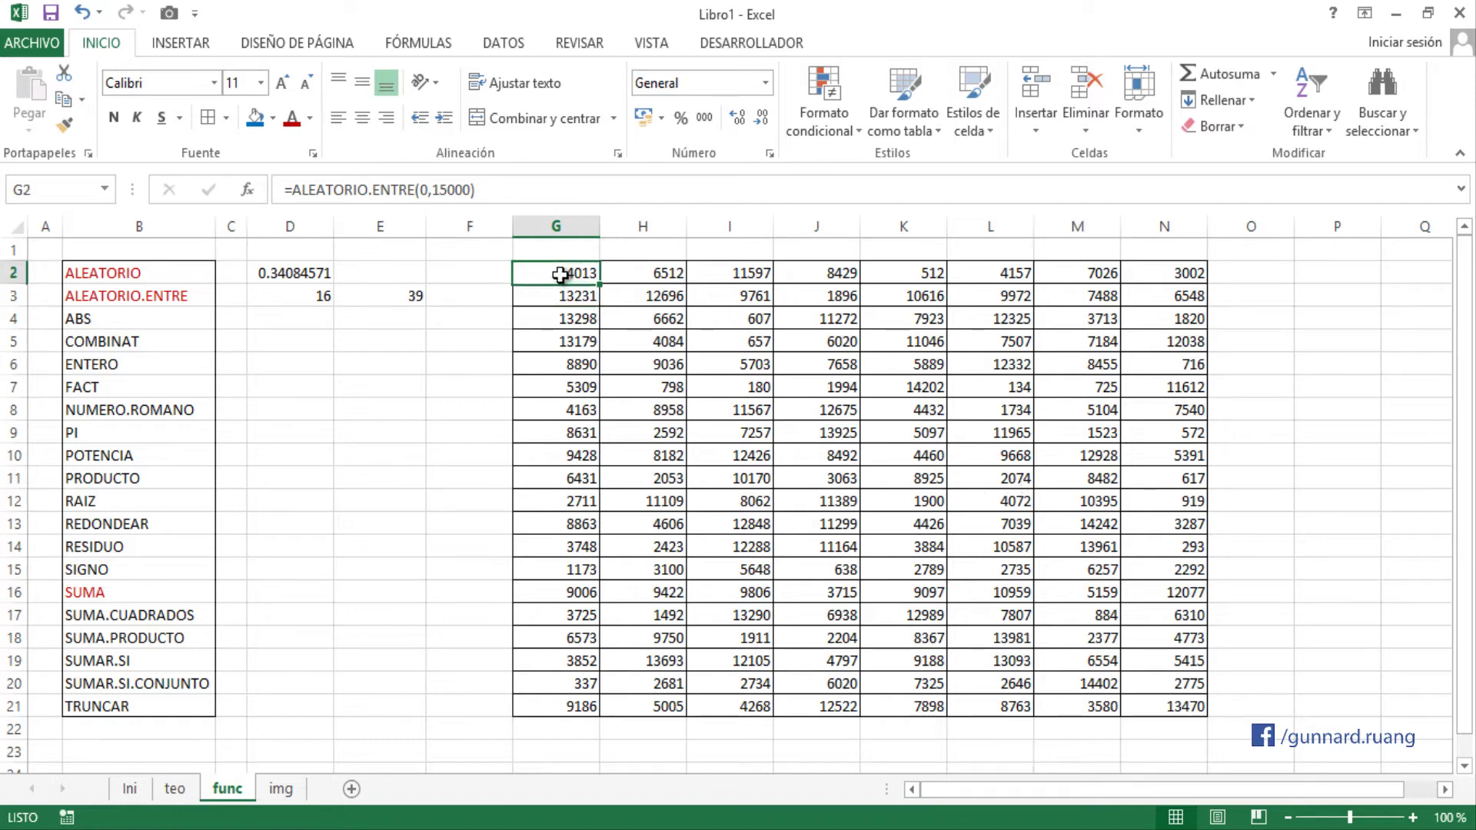
{"action": "left_click", "coordinate": [559, 278]}
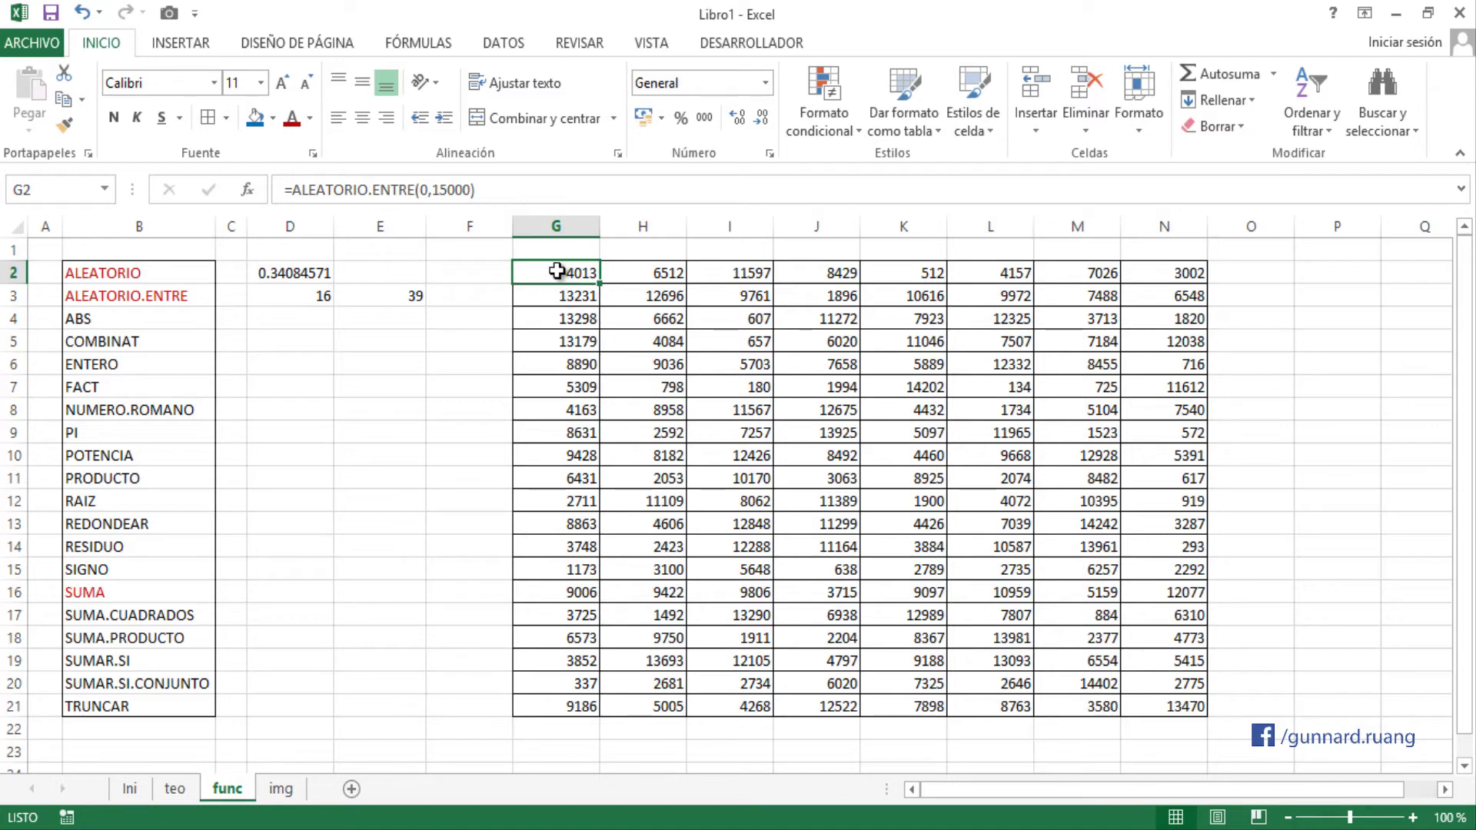
- Re-enter the formula in G2 as it is and enter 1 in F4 to recalculate the random numbers
{"action": "double_click", "coordinate": [557, 271]}
{"action": "key", "text": "Return"}
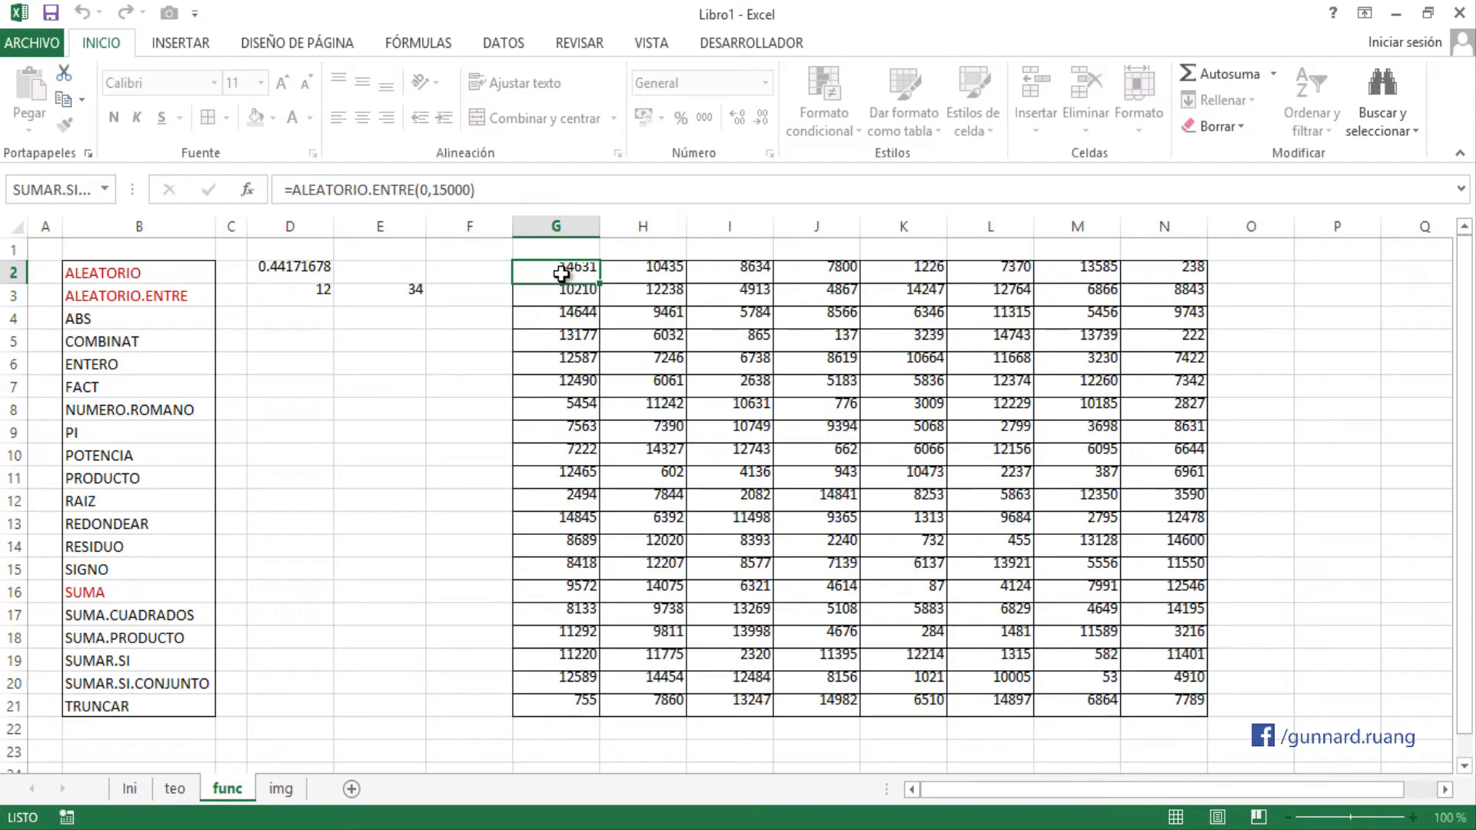
{"action": "left_click", "coordinate": [464, 319]}
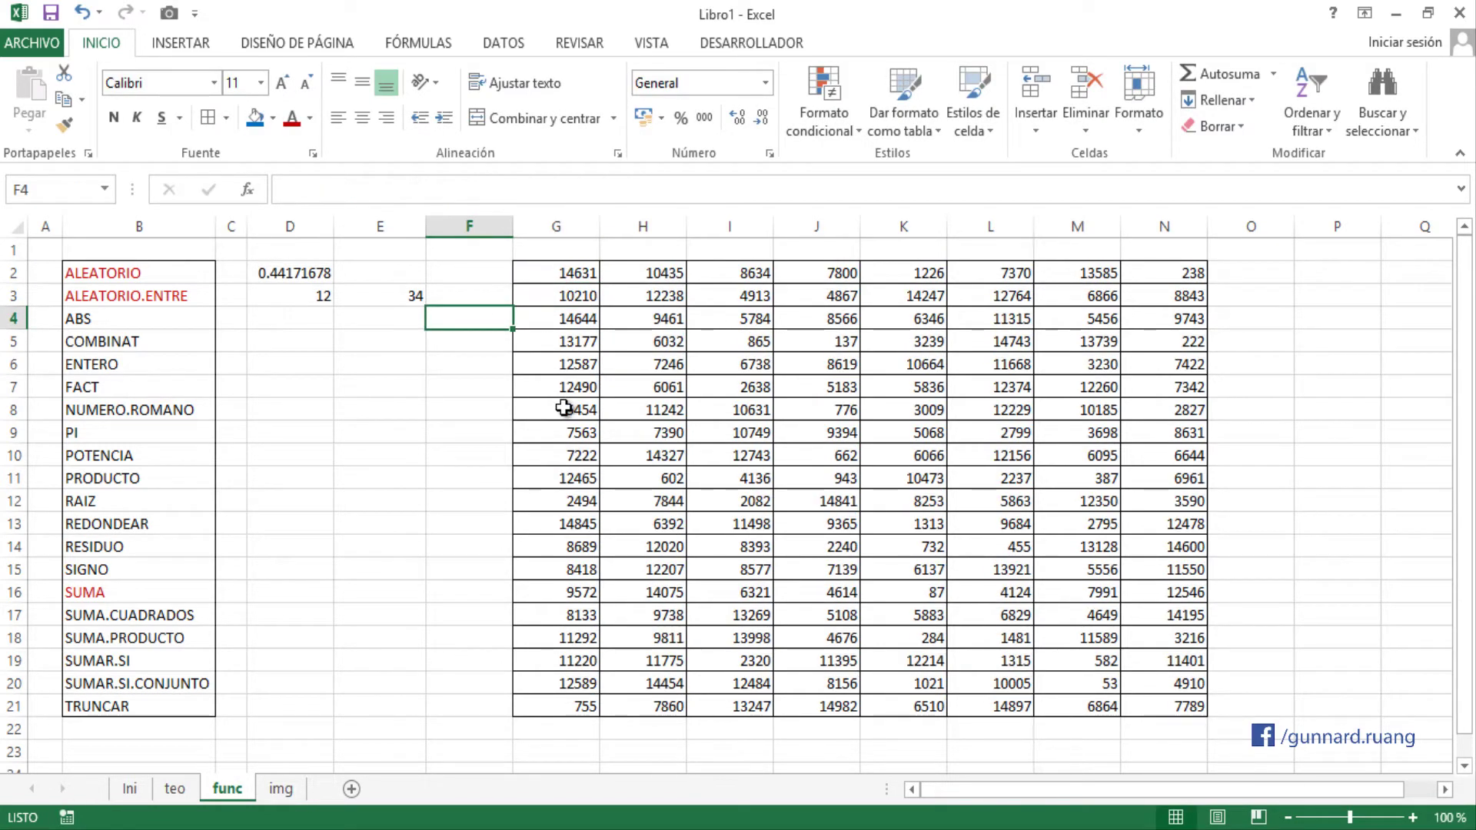
{"action": "type", "text": "1"}
{"action": "key", "text": "Return"}
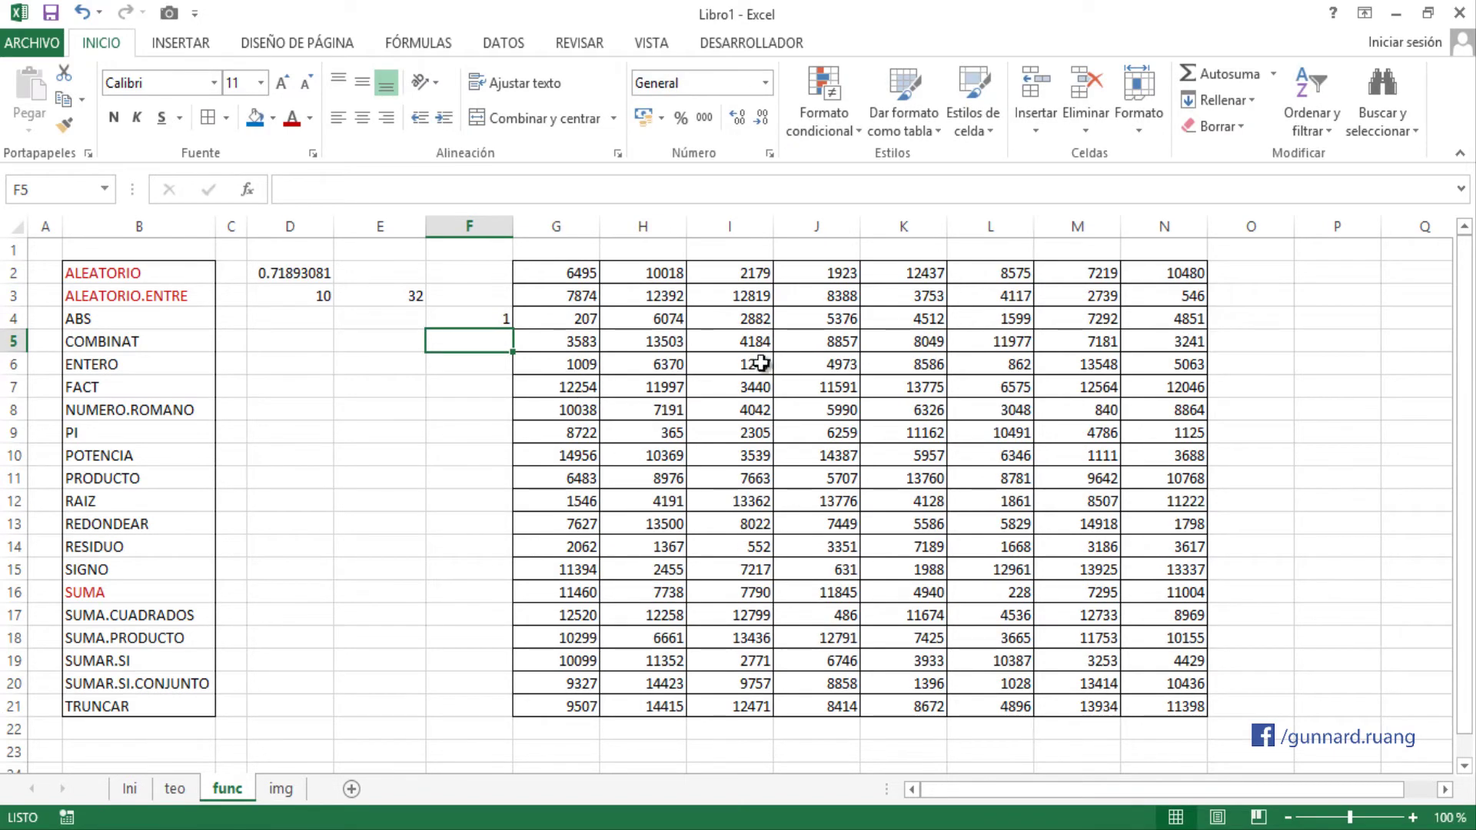
- Re-enter the existing contents of G2 and F4 without changes to trigger further recalculations of the sheet
{"action": "left_click", "coordinate": [489, 317]}
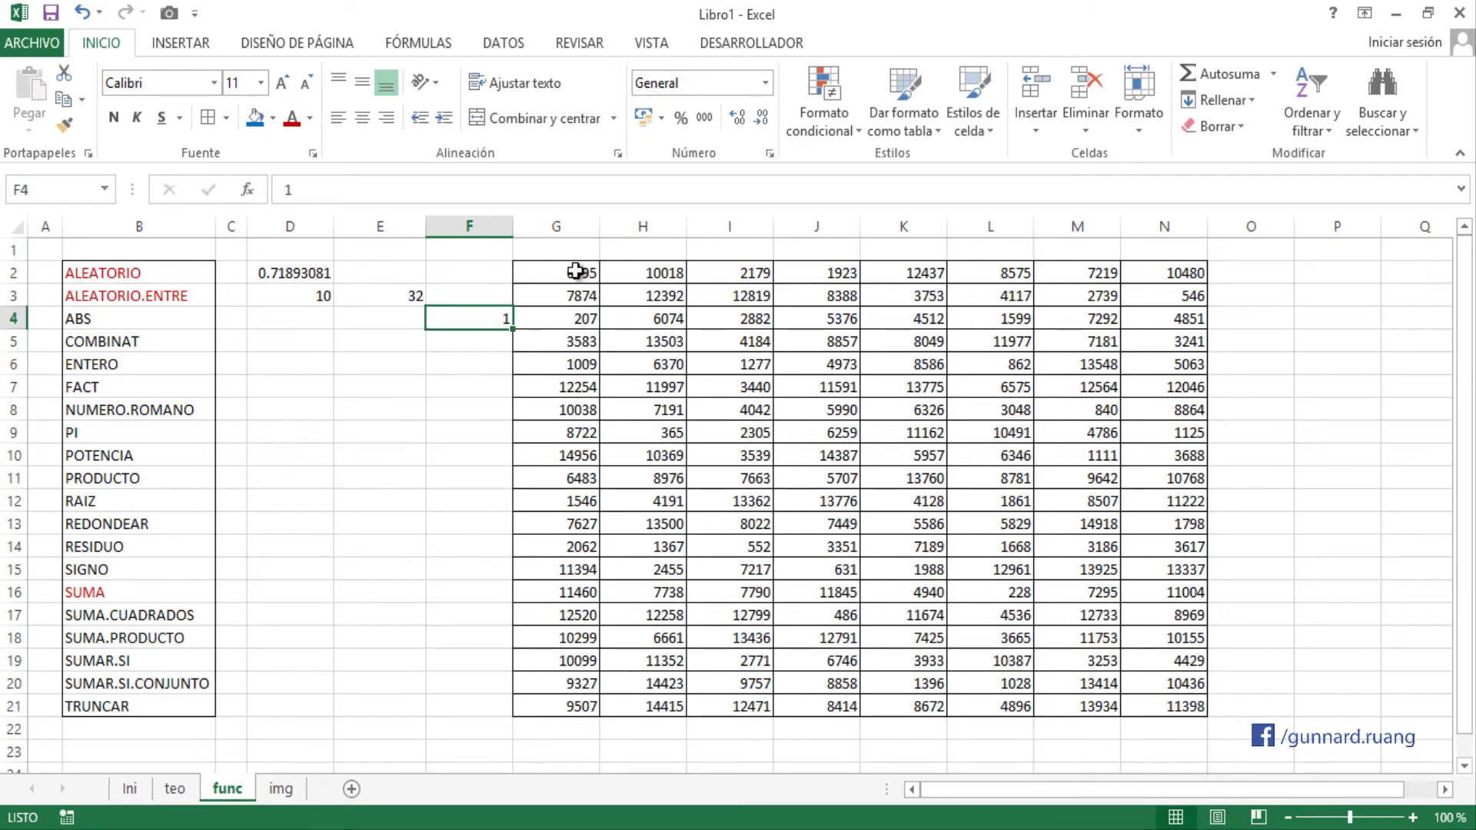
{"action": "double_click", "coordinate": [576, 271]}
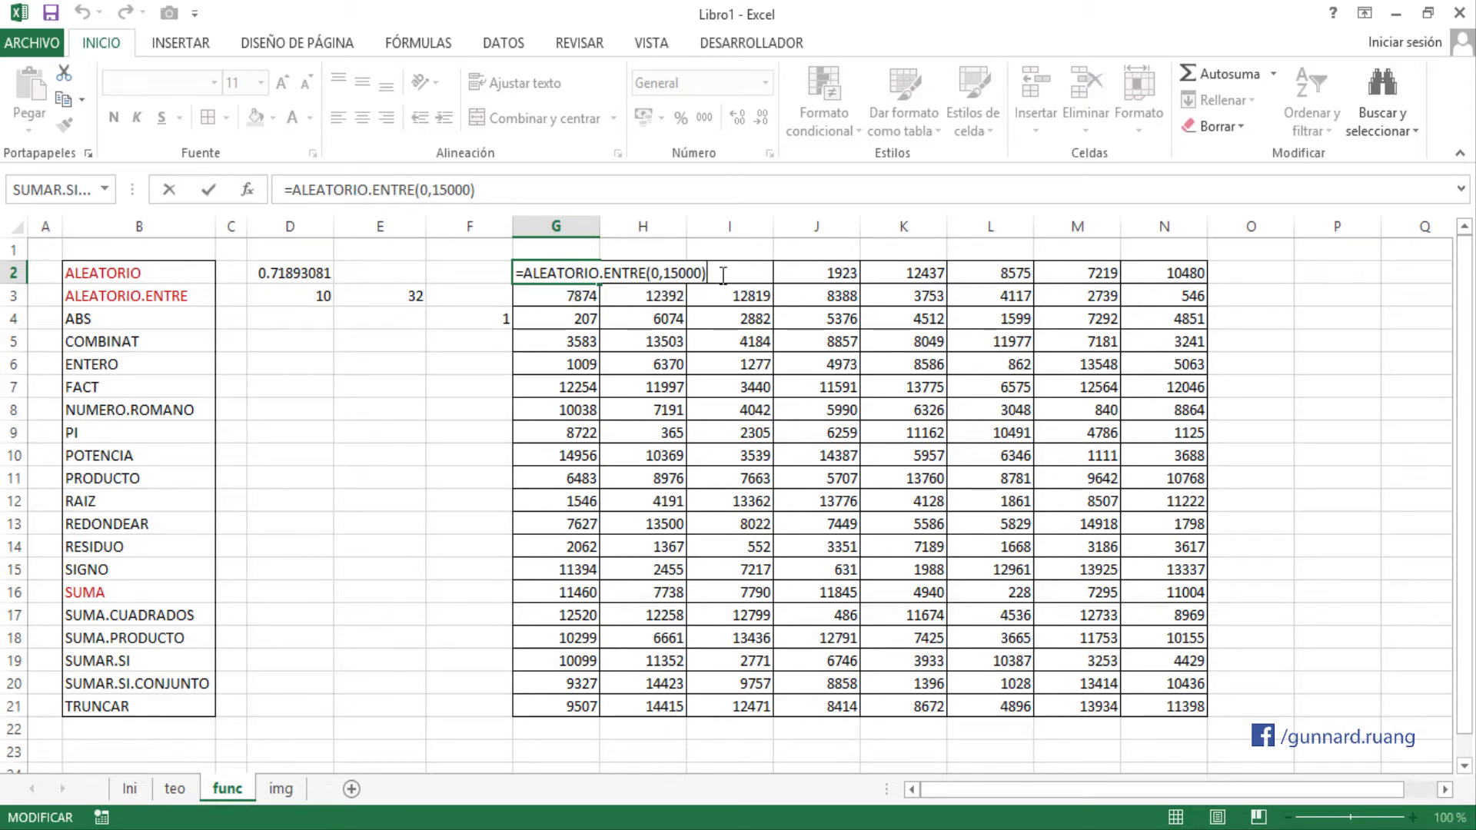
{"action": "key", "text": "Return"}
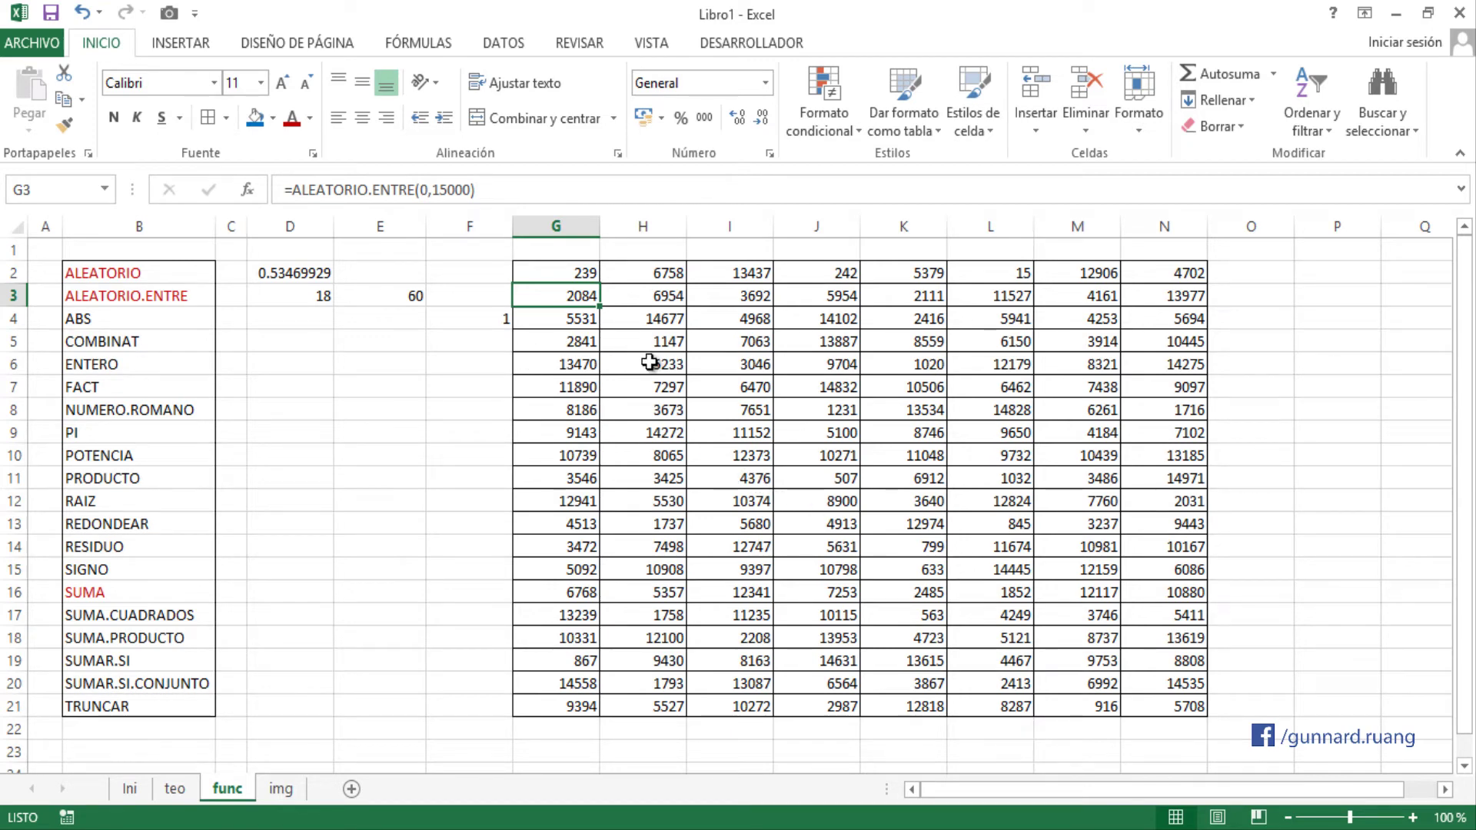
{"action": "double_click", "coordinate": [480, 315]}
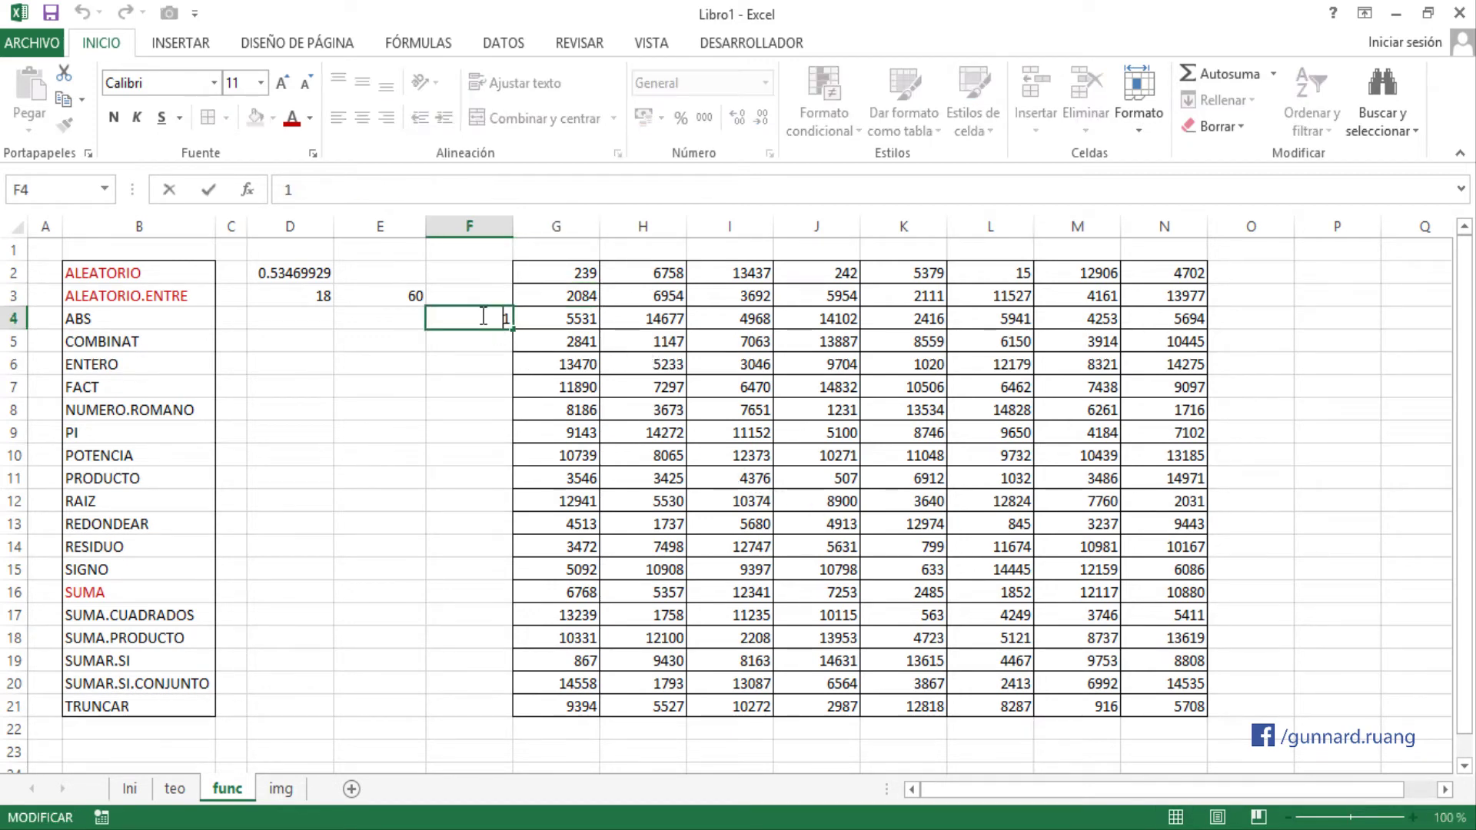
{"action": "key", "text": "Return"}
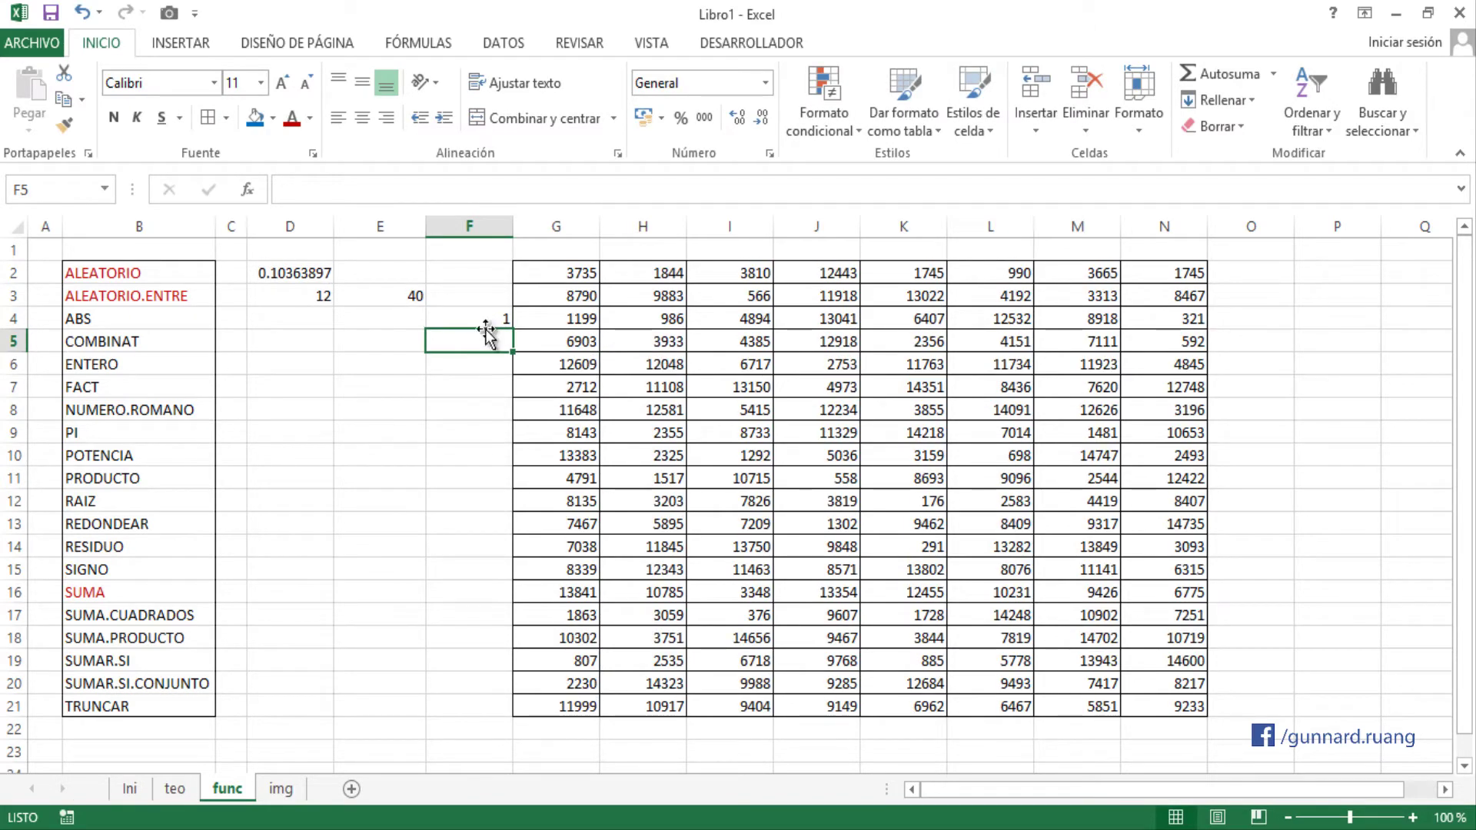
{"action": "double_click", "coordinate": [486, 318]}
{"action": "key", "text": "Return"}
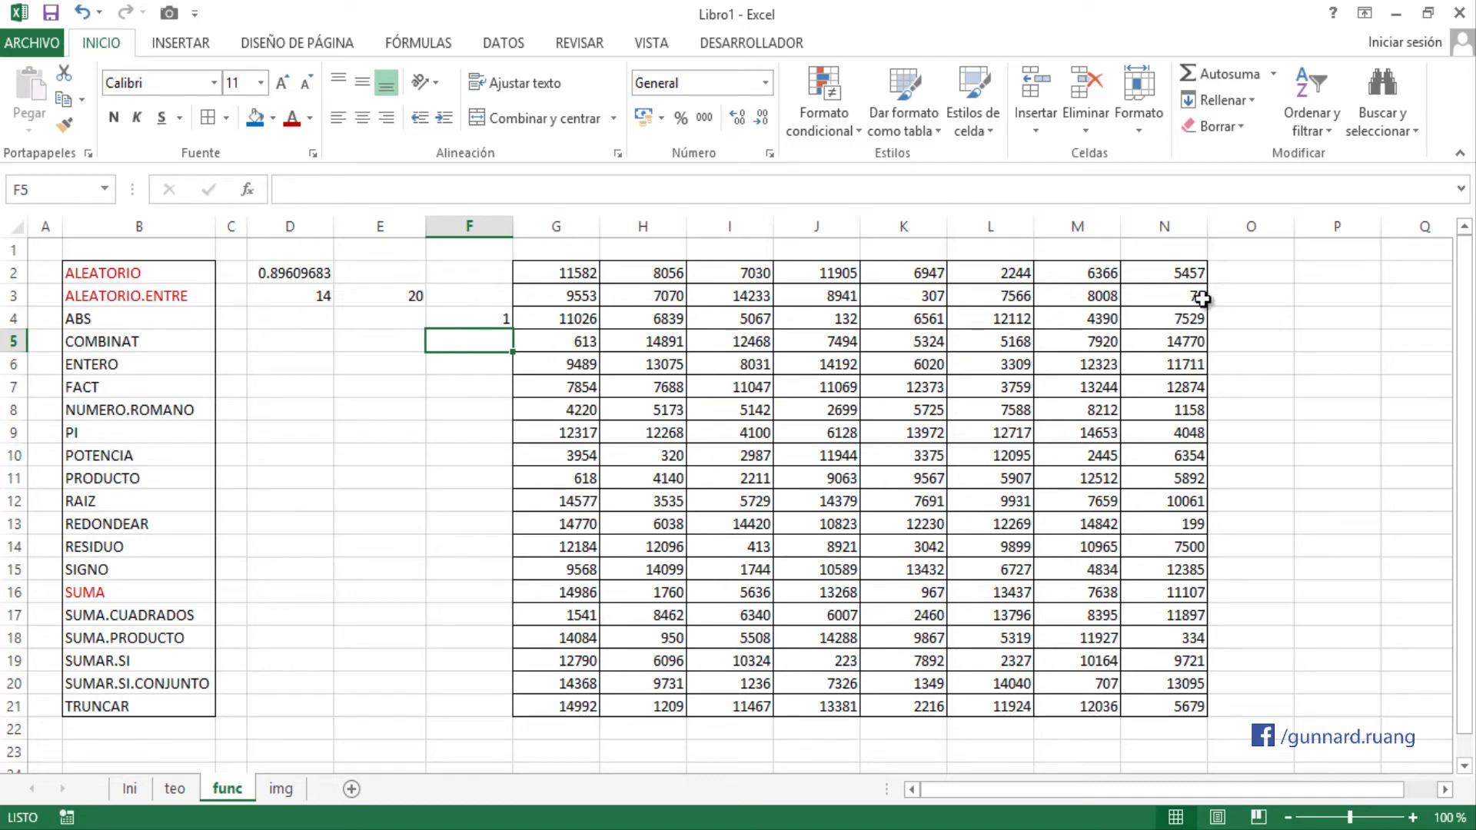
{"action": "left_click", "coordinate": [478, 320]}
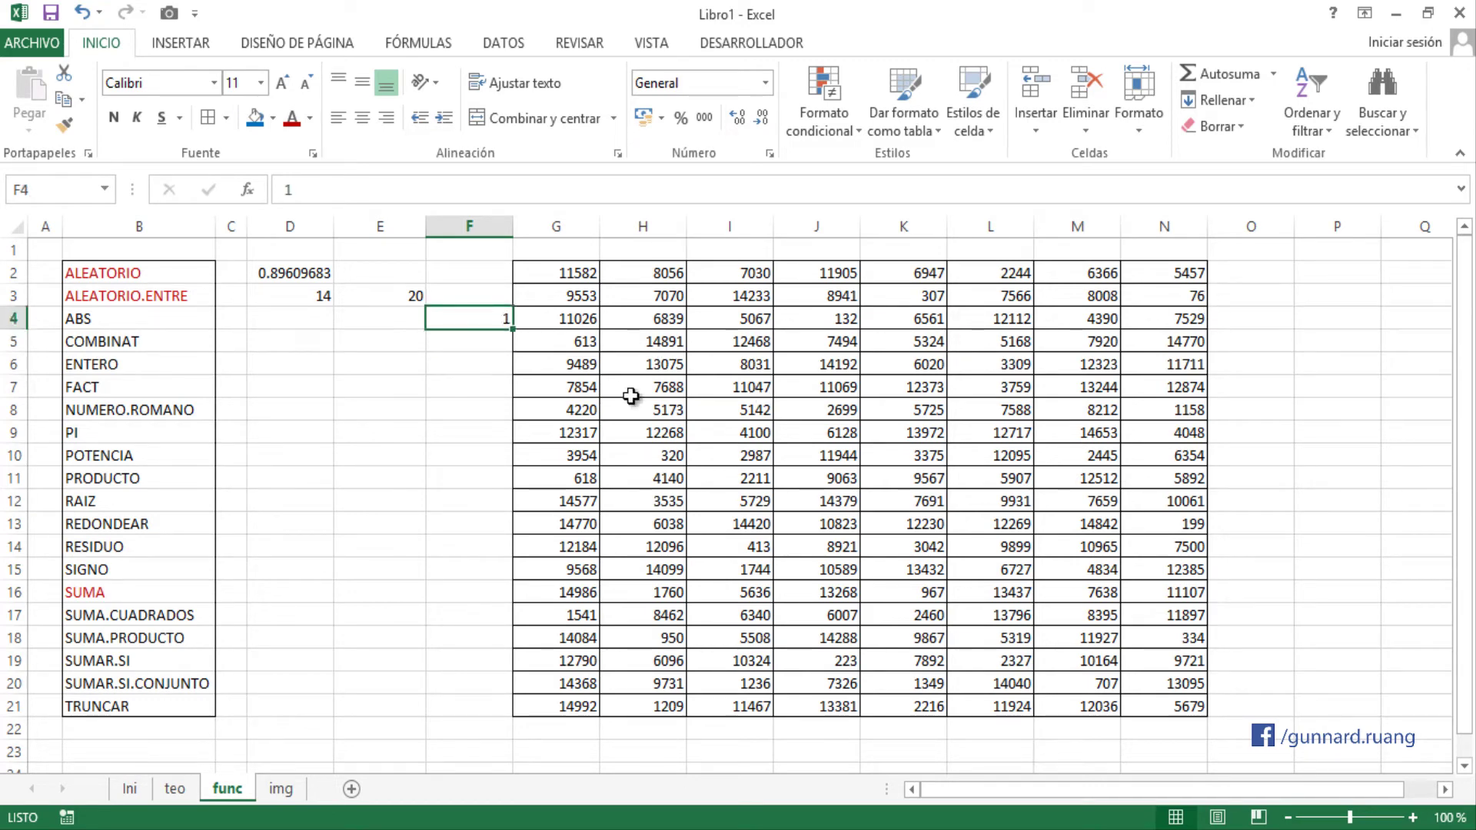
- Copy the range G2:N21 and paste it over itself as values only
{"action": "left_click_drag", "start_coordinate": [560, 273], "coordinate": [1159, 702]}
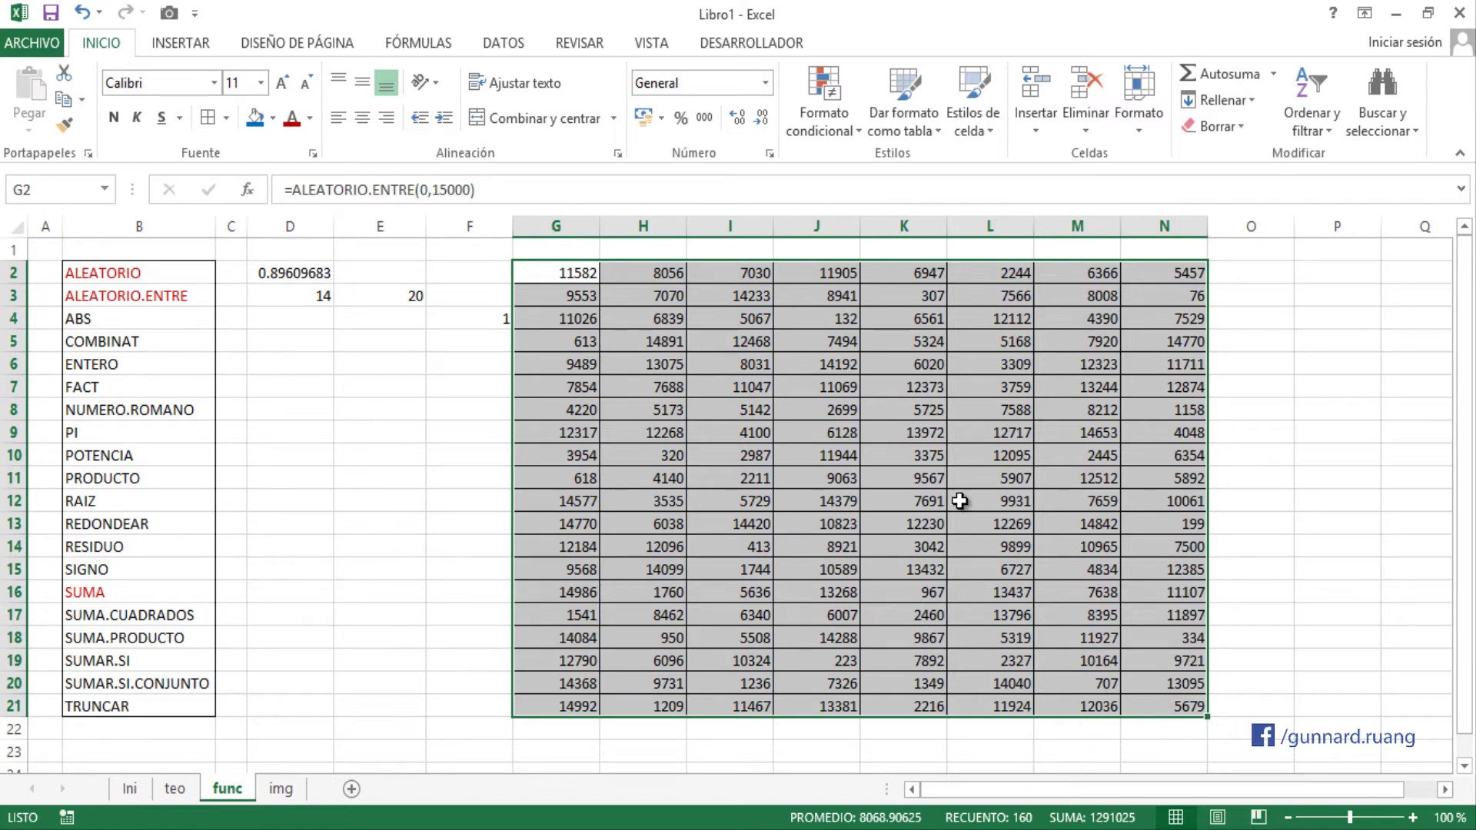
{"action": "right_click", "coordinate": [625, 319]}
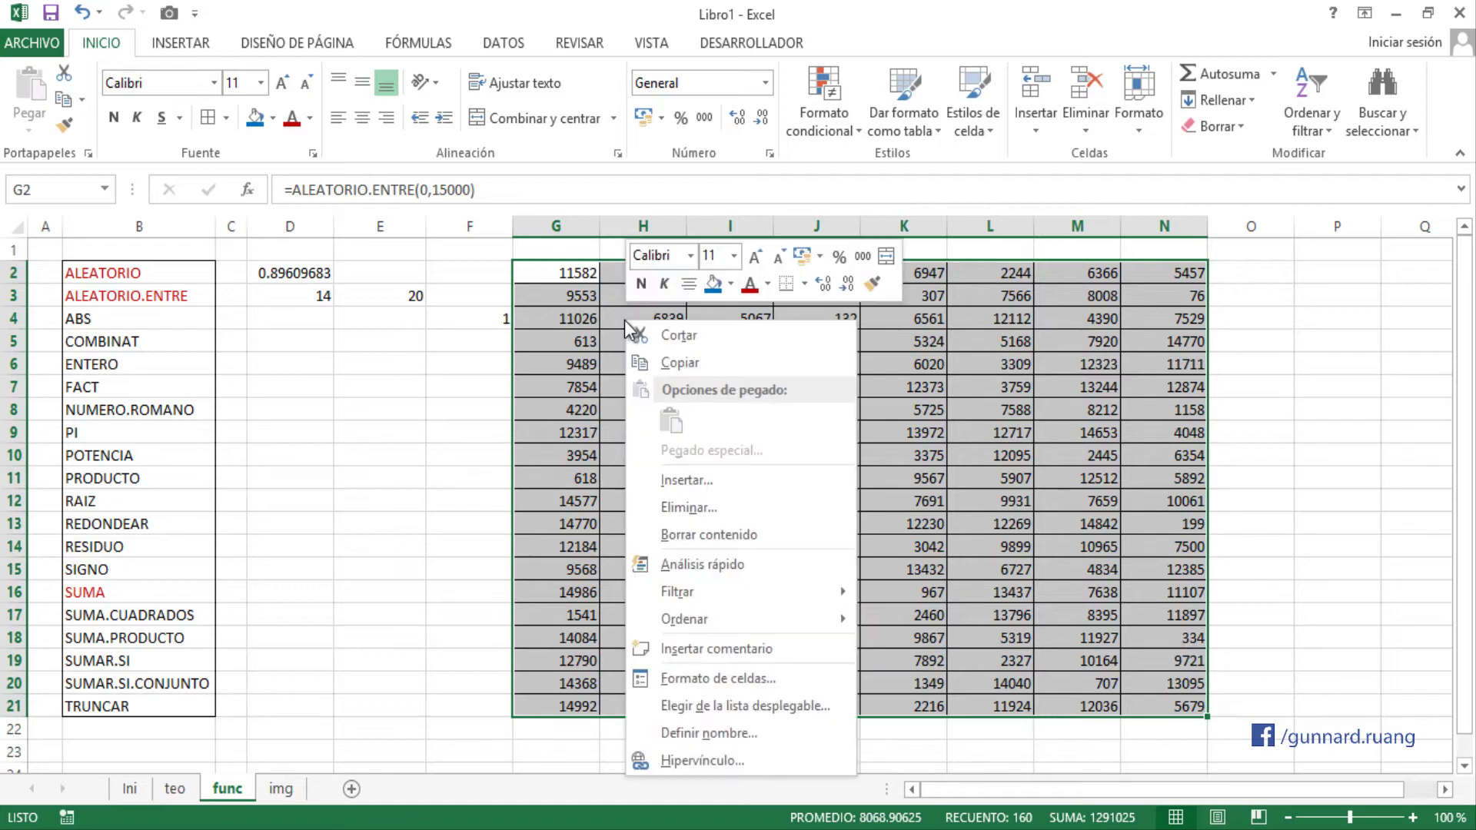
{"action": "left_click", "coordinate": [700, 362]}
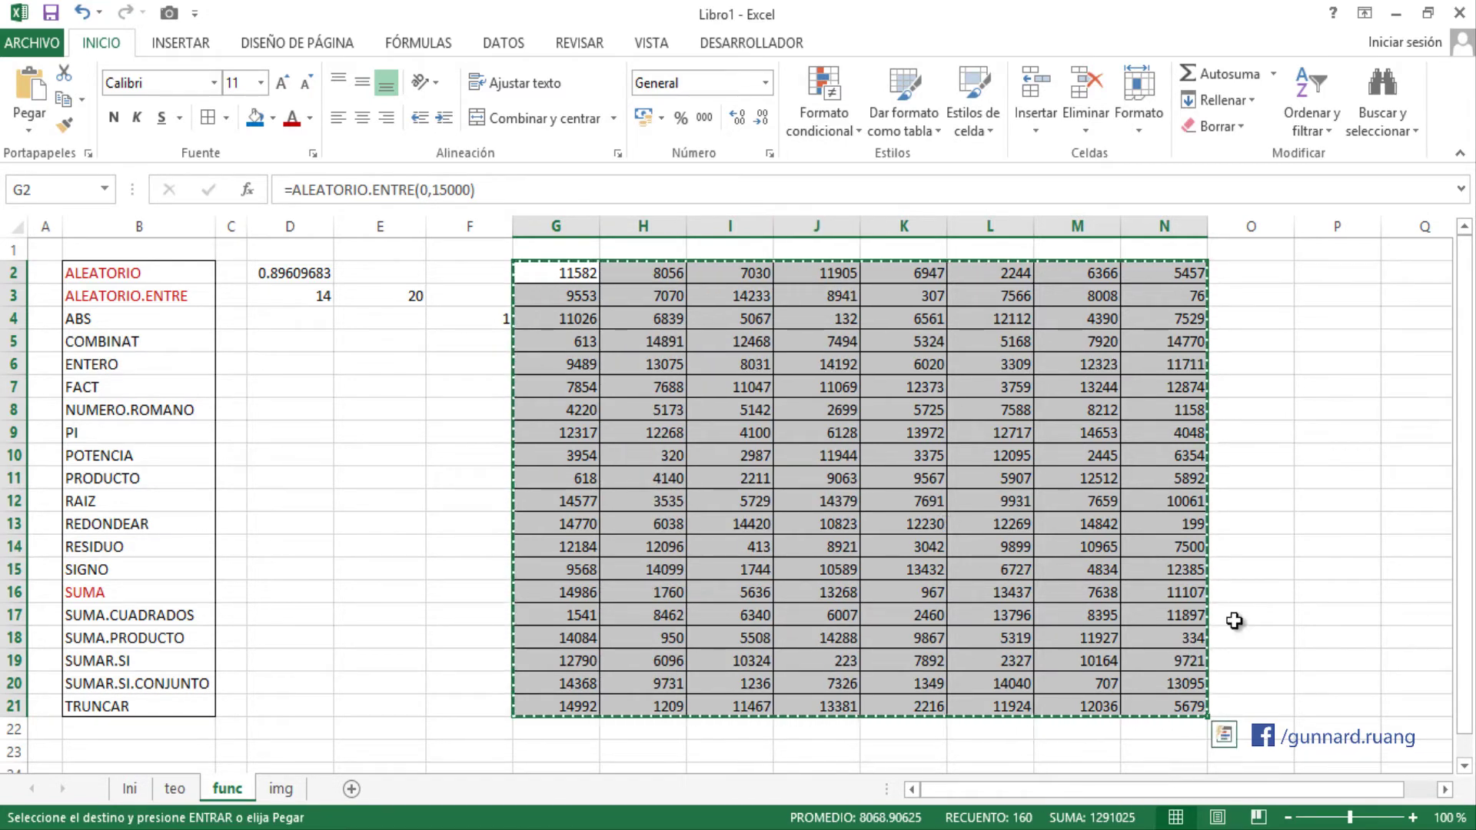
{"action": "right_click", "coordinate": [622, 330]}
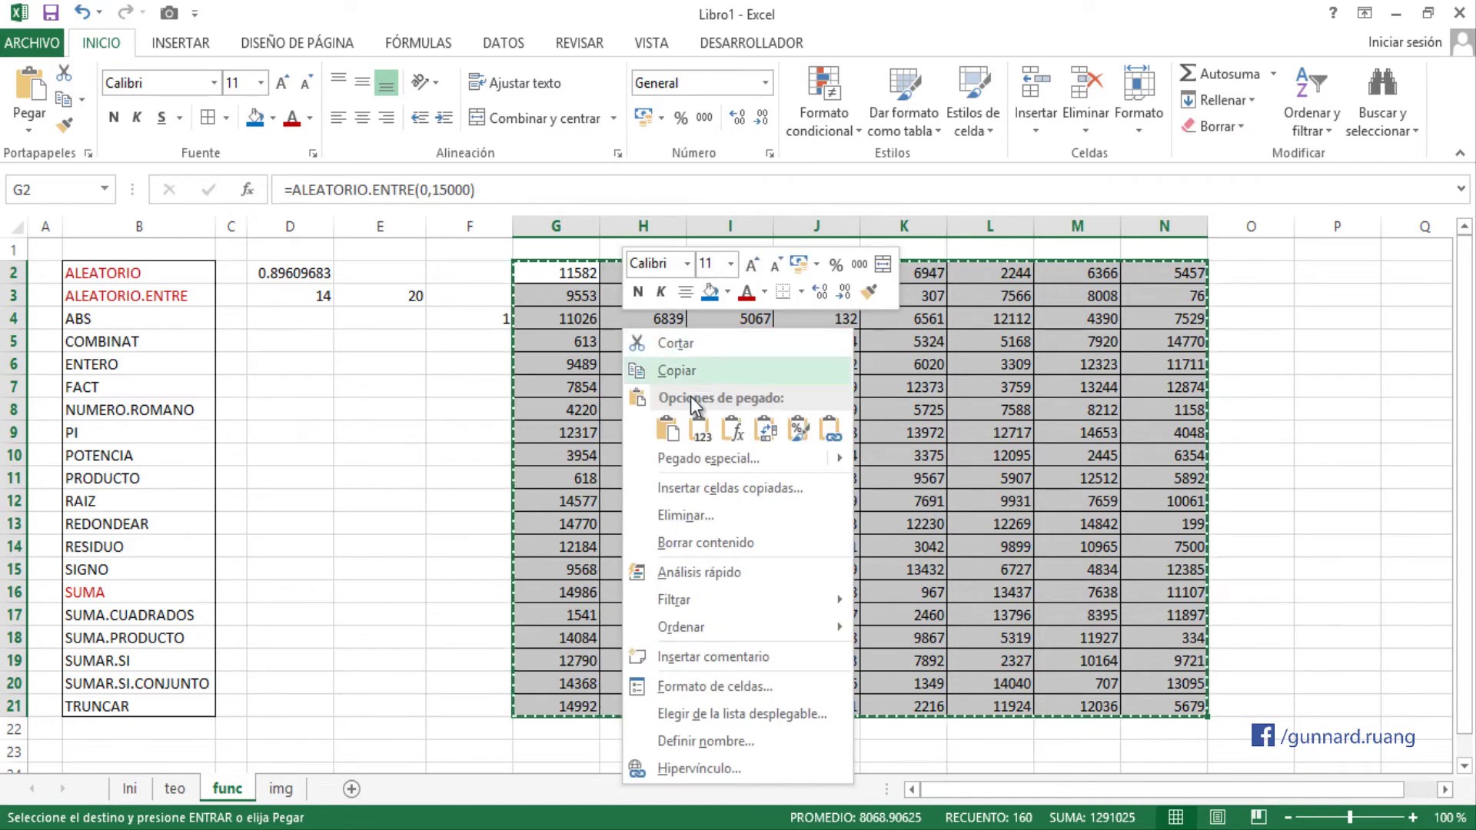
{"action": "left_click", "coordinate": [699, 430]}
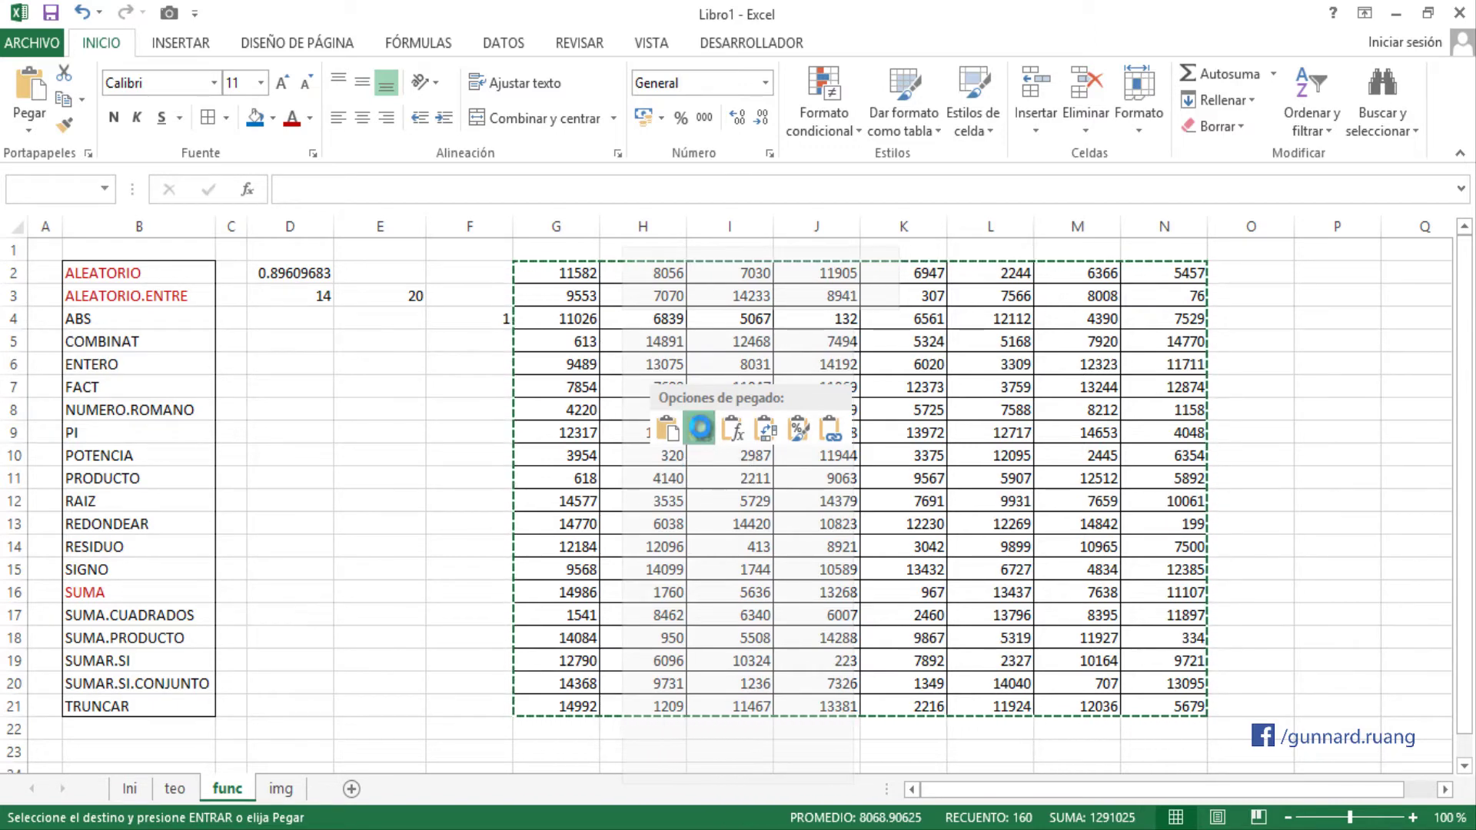
{"action": "left_click", "coordinate": [700, 431]}
- Compare the contents of G2, G3, H5 and H9 with the ALEATORIO.ENTRE formulas in D3 and E3
{"action": "left_click", "coordinate": [546, 292]}
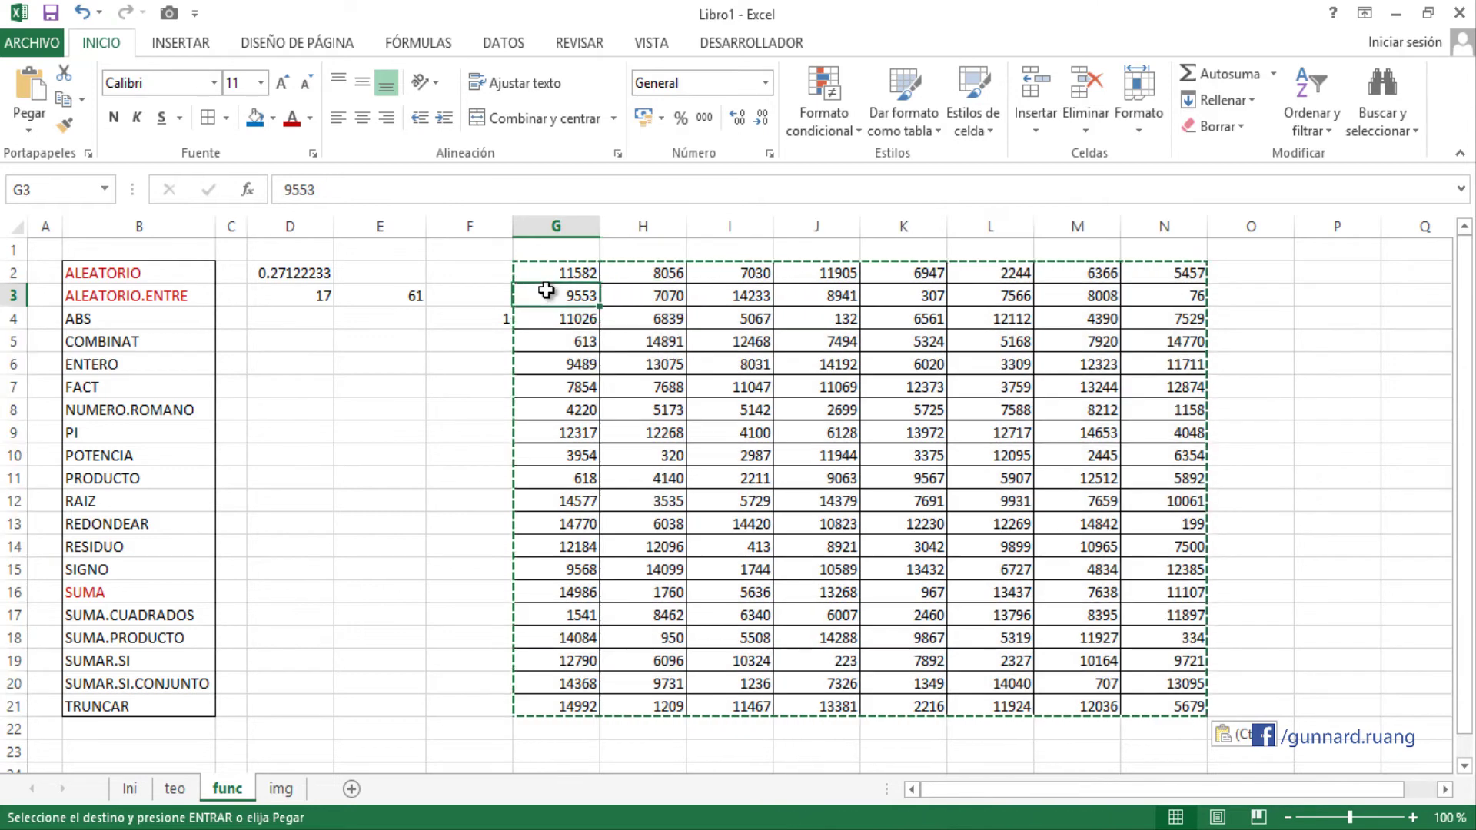
{"action": "left_click", "coordinate": [567, 274]}
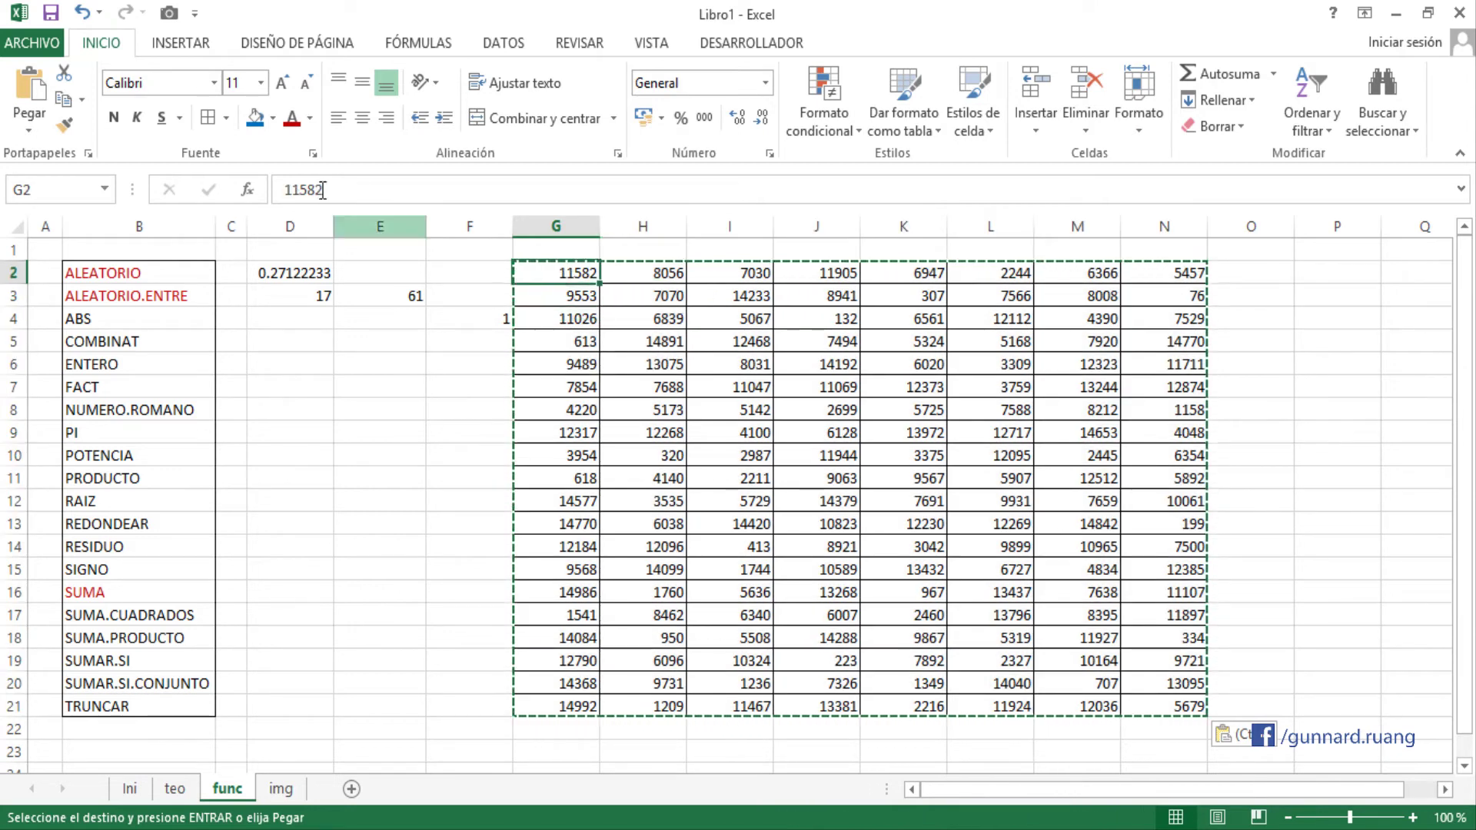
{"action": "left_click", "coordinate": [294, 295]}
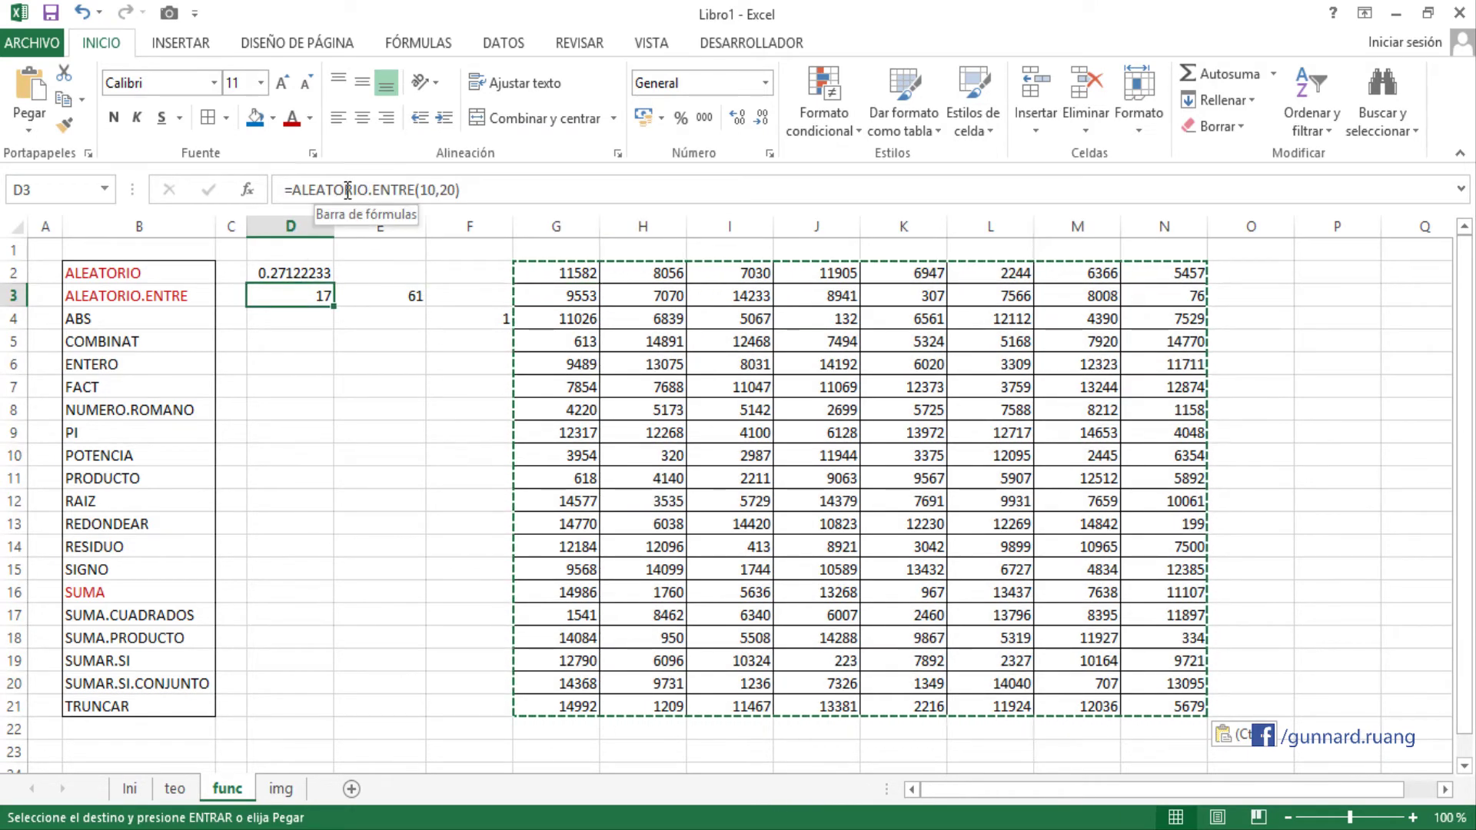
{"action": "left_click", "coordinate": [378, 294]}
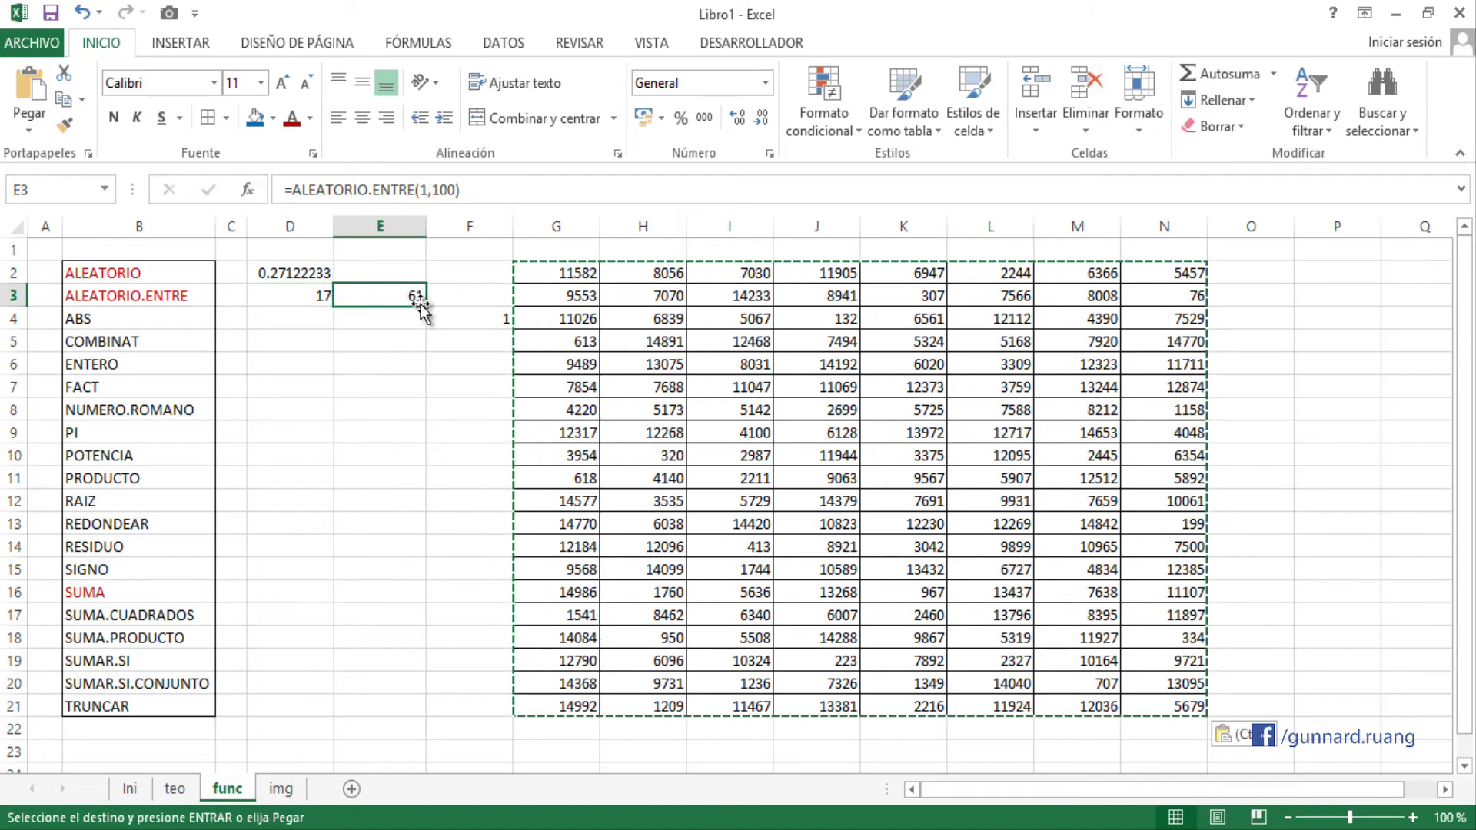
{"action": "left_click", "coordinate": [647, 349]}
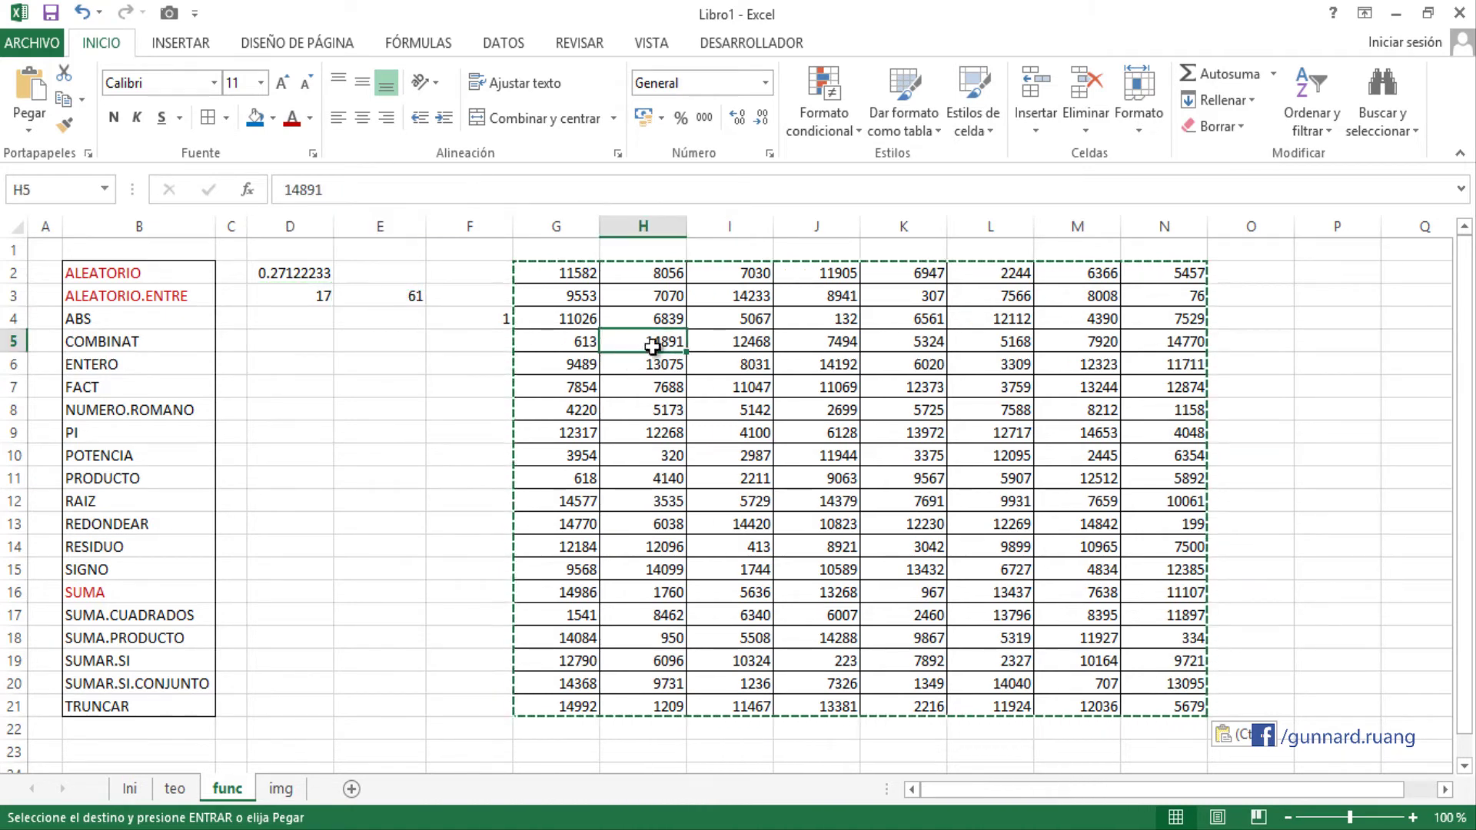
{"action": "left_click", "coordinate": [615, 432]}
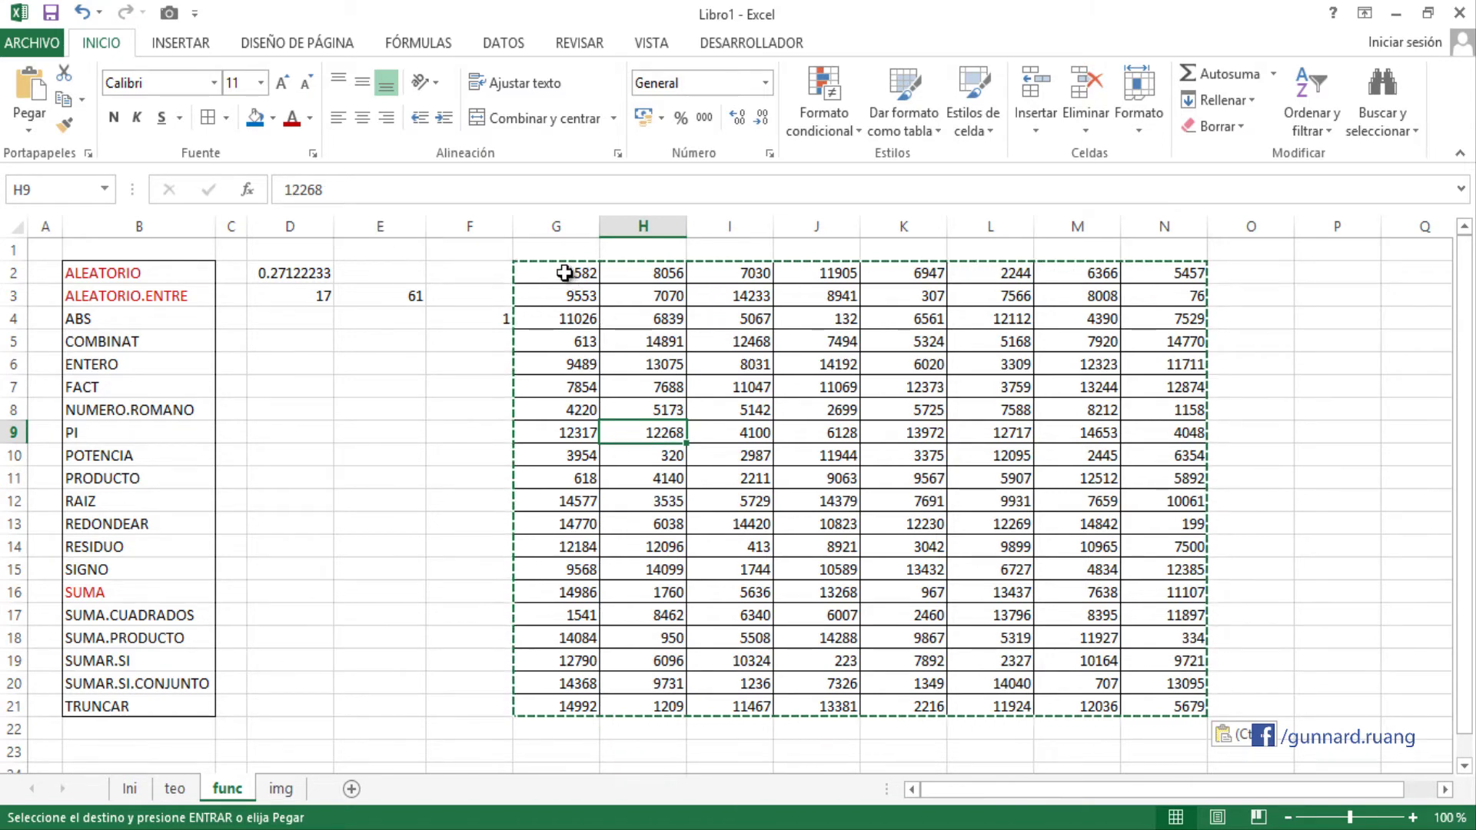
- Copy the random number in E3 and paste it as a value only into E5
{"action": "left_click", "coordinate": [340, 295]}
{"action": "right_click", "coordinate": [378, 297]}
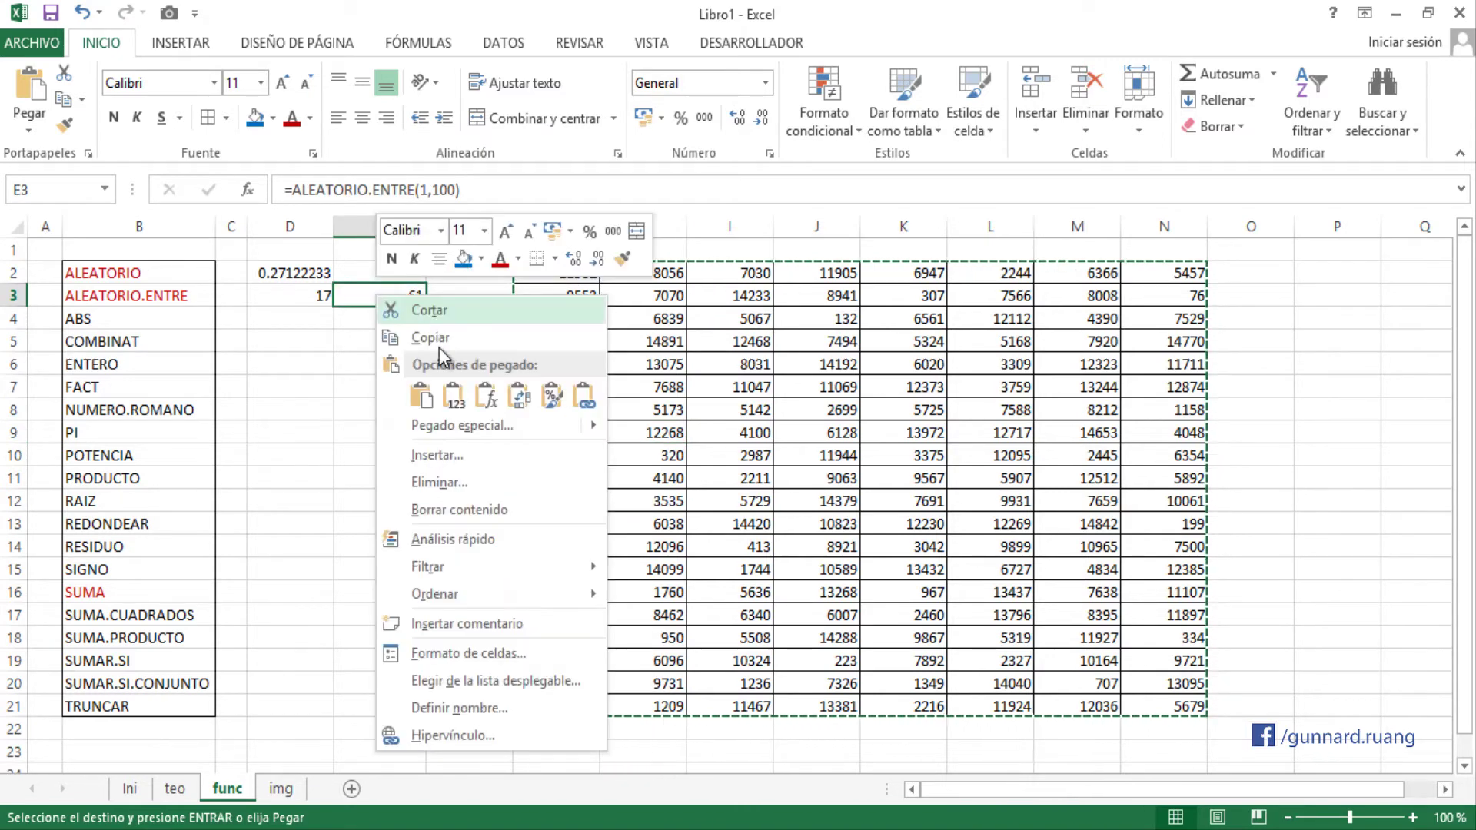
{"action": "left_click", "coordinate": [436, 338]}
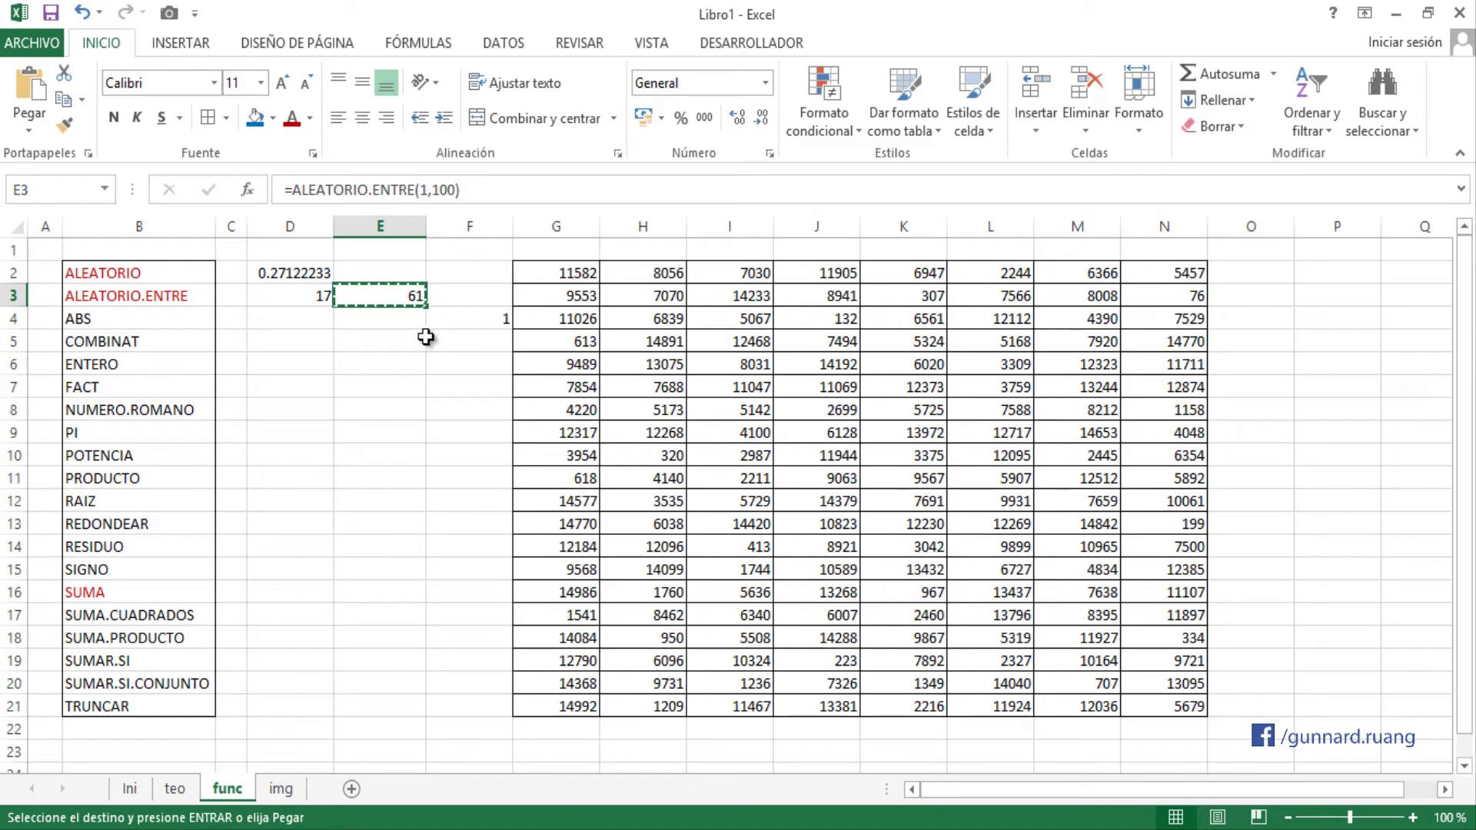
{"action": "left_click", "coordinate": [405, 339]}
{"action": "right_click", "coordinate": [404, 340]}
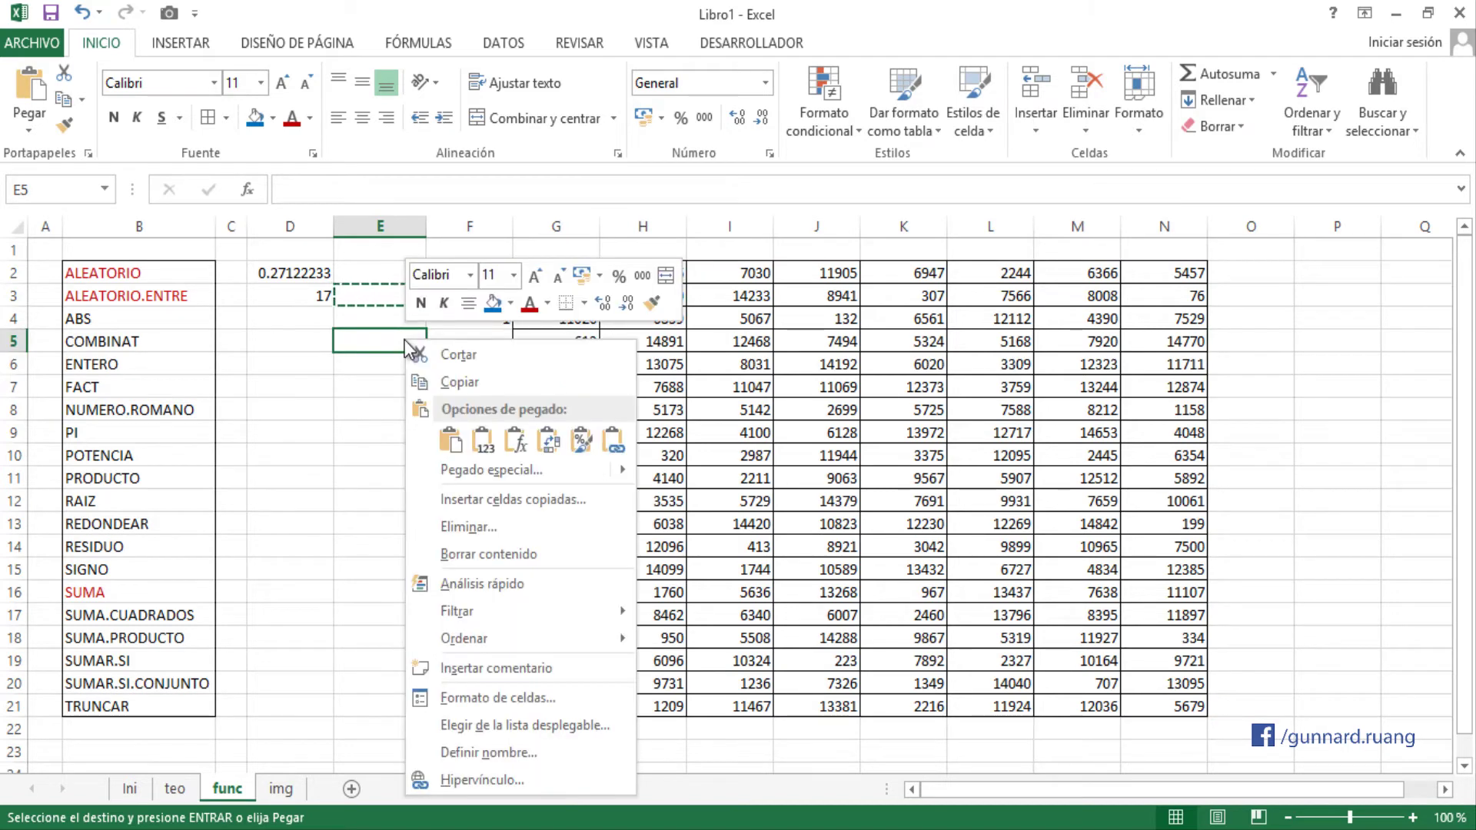
{"action": "left_click", "coordinate": [479, 440]}
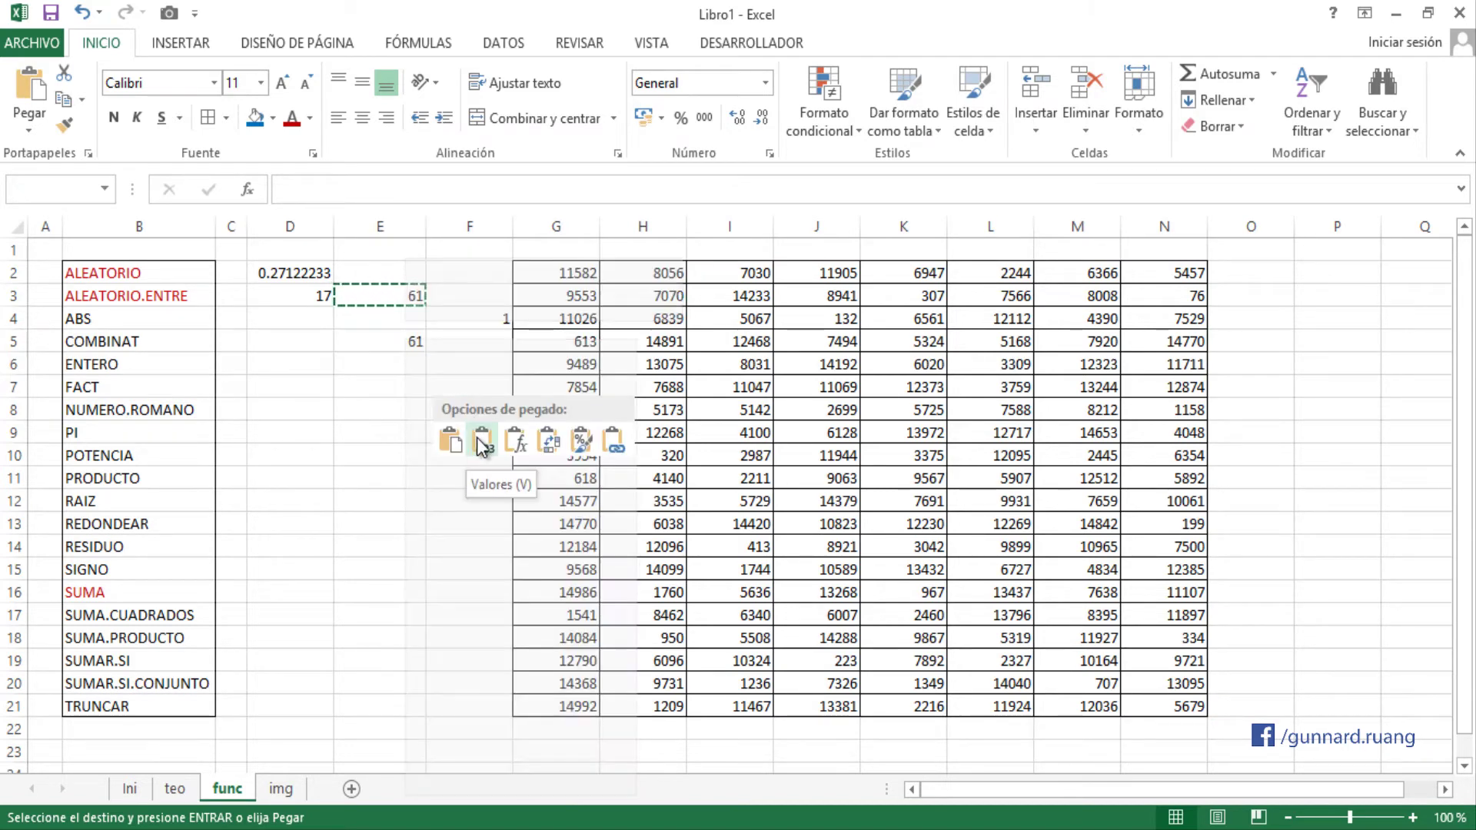
- Compare the contents of E3 and E5, and clear the test values from E4:F5
{"action": "left_click", "coordinate": [403, 295]}
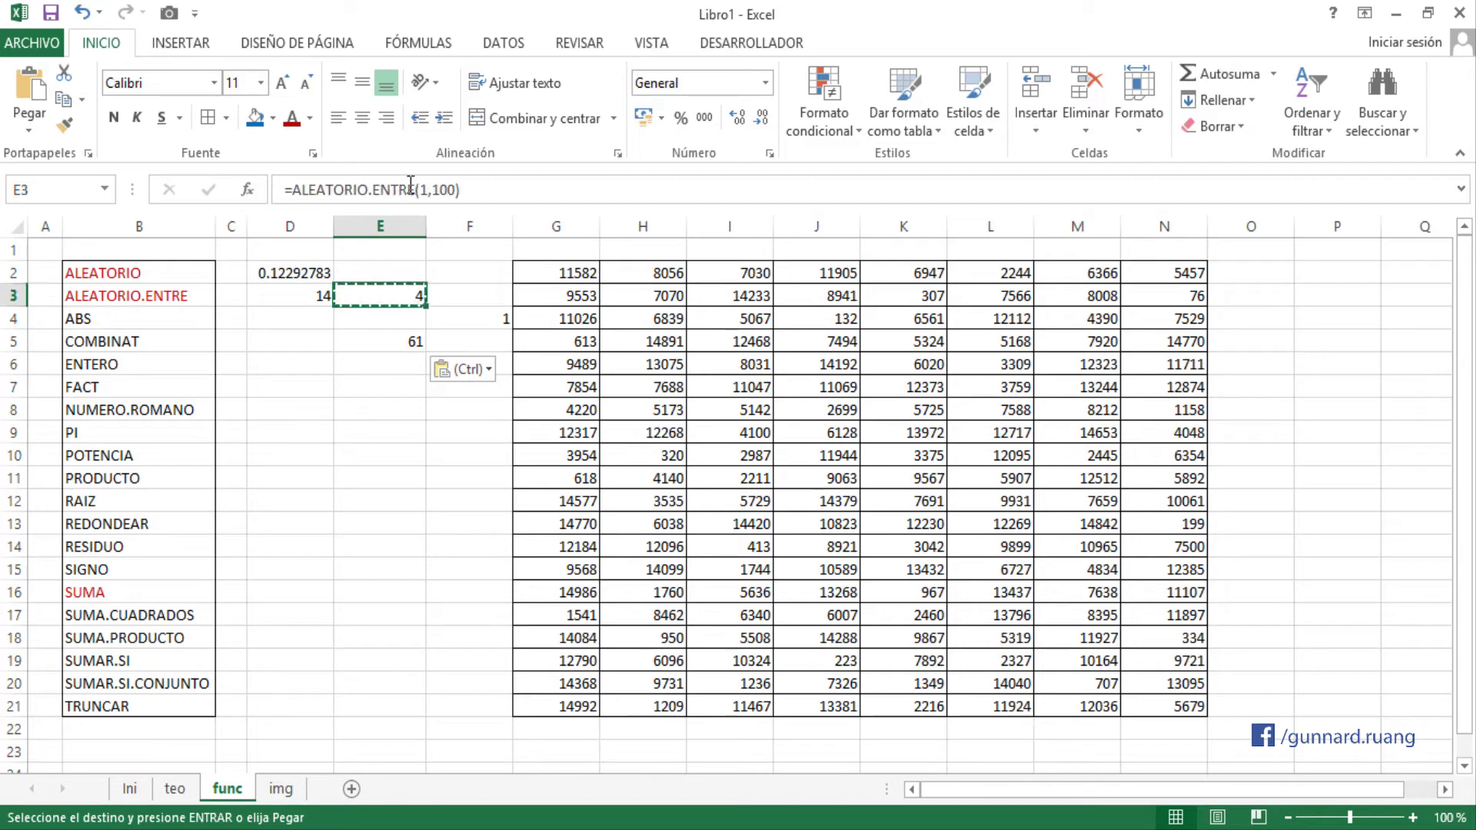
{"action": "left_click", "coordinate": [411, 343]}
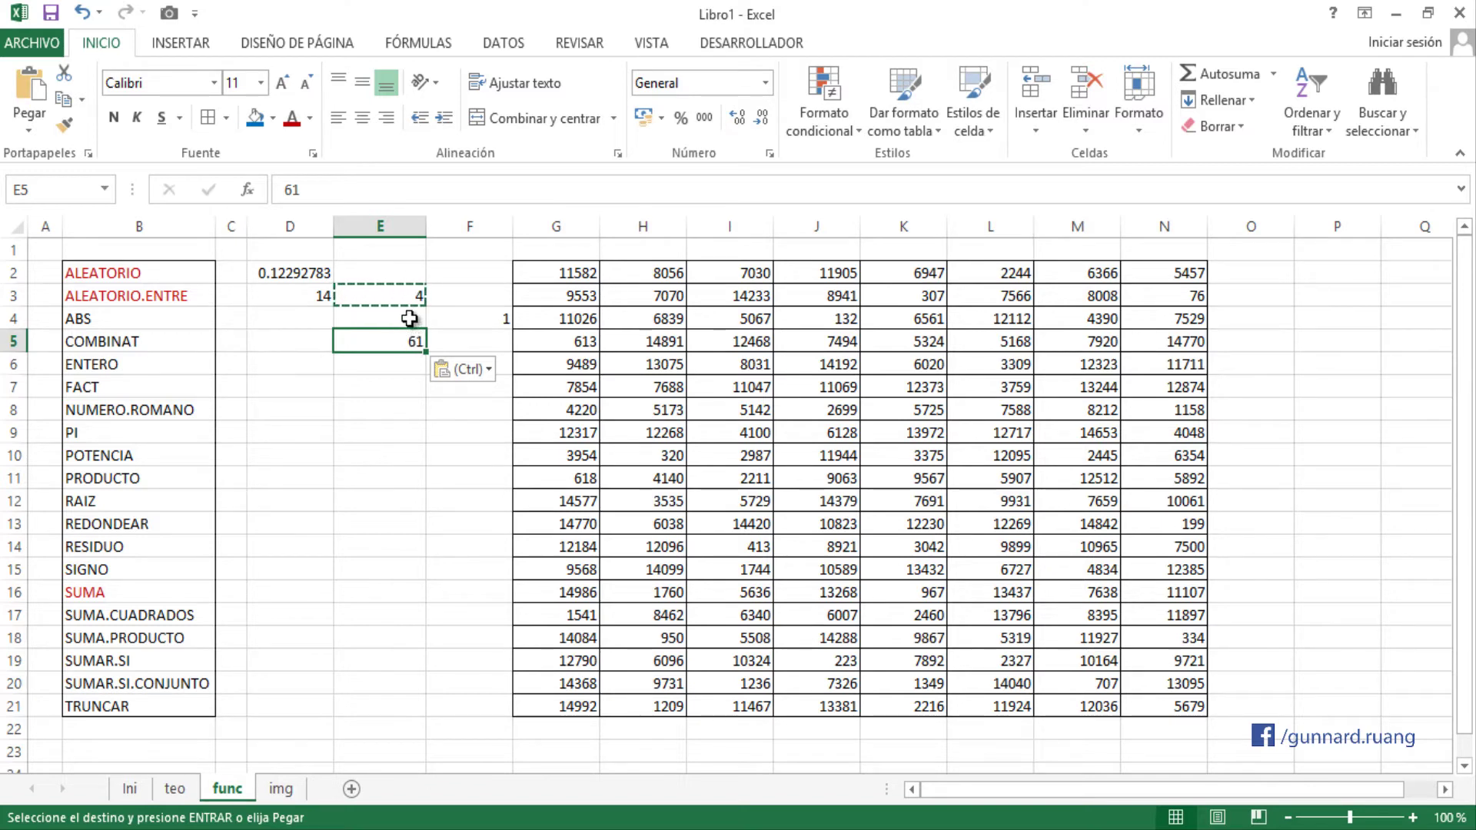
{"action": "left_click_drag", "start_coordinate": [399, 320], "coordinate": [481, 343]}
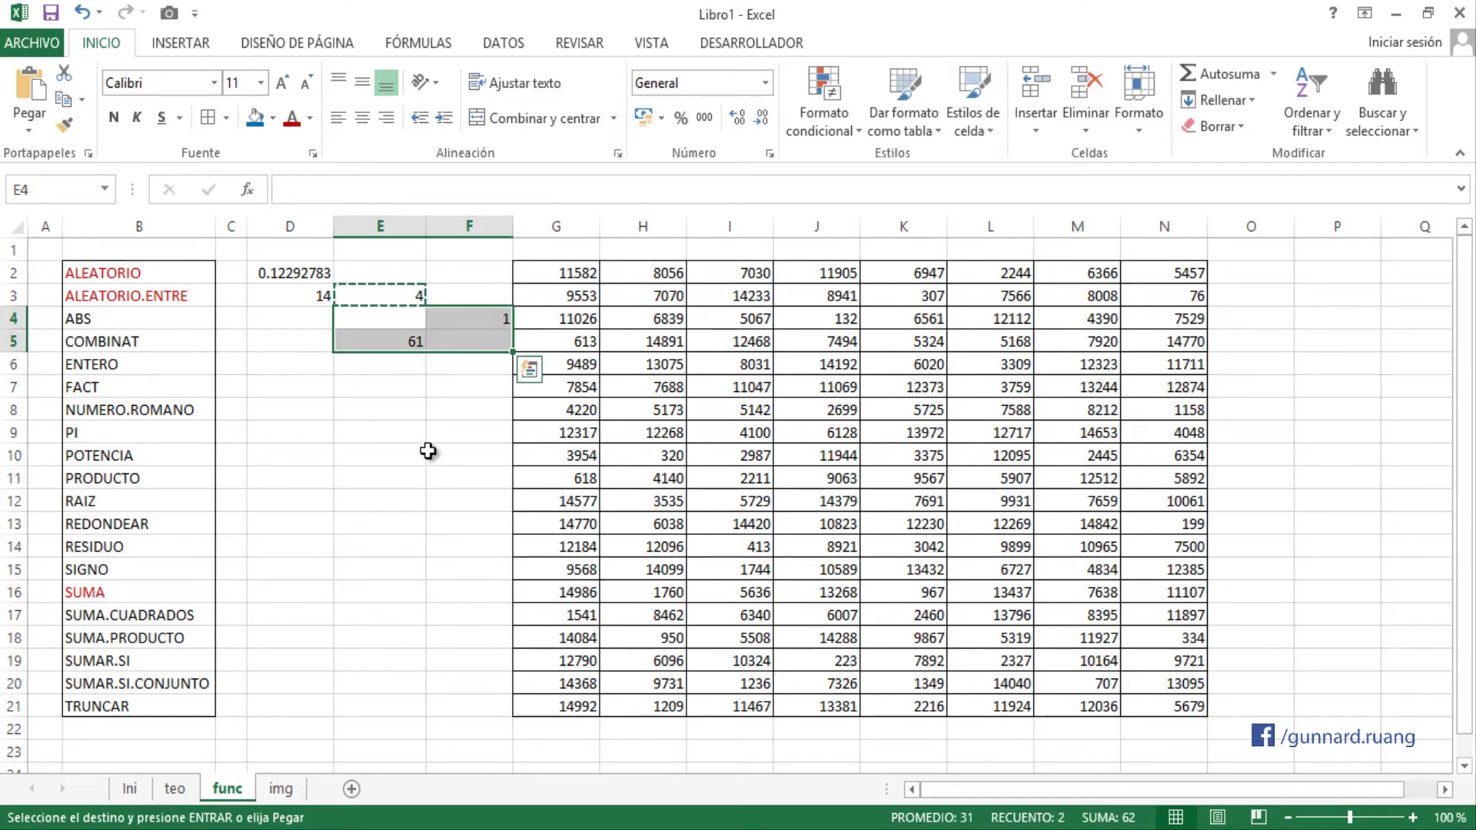
{"action": "key", "text": "Delete"}
- Review the random formulas in D2, D3 and E3 and the fixed number in G2
{"action": "left_click", "coordinate": [322, 292]}
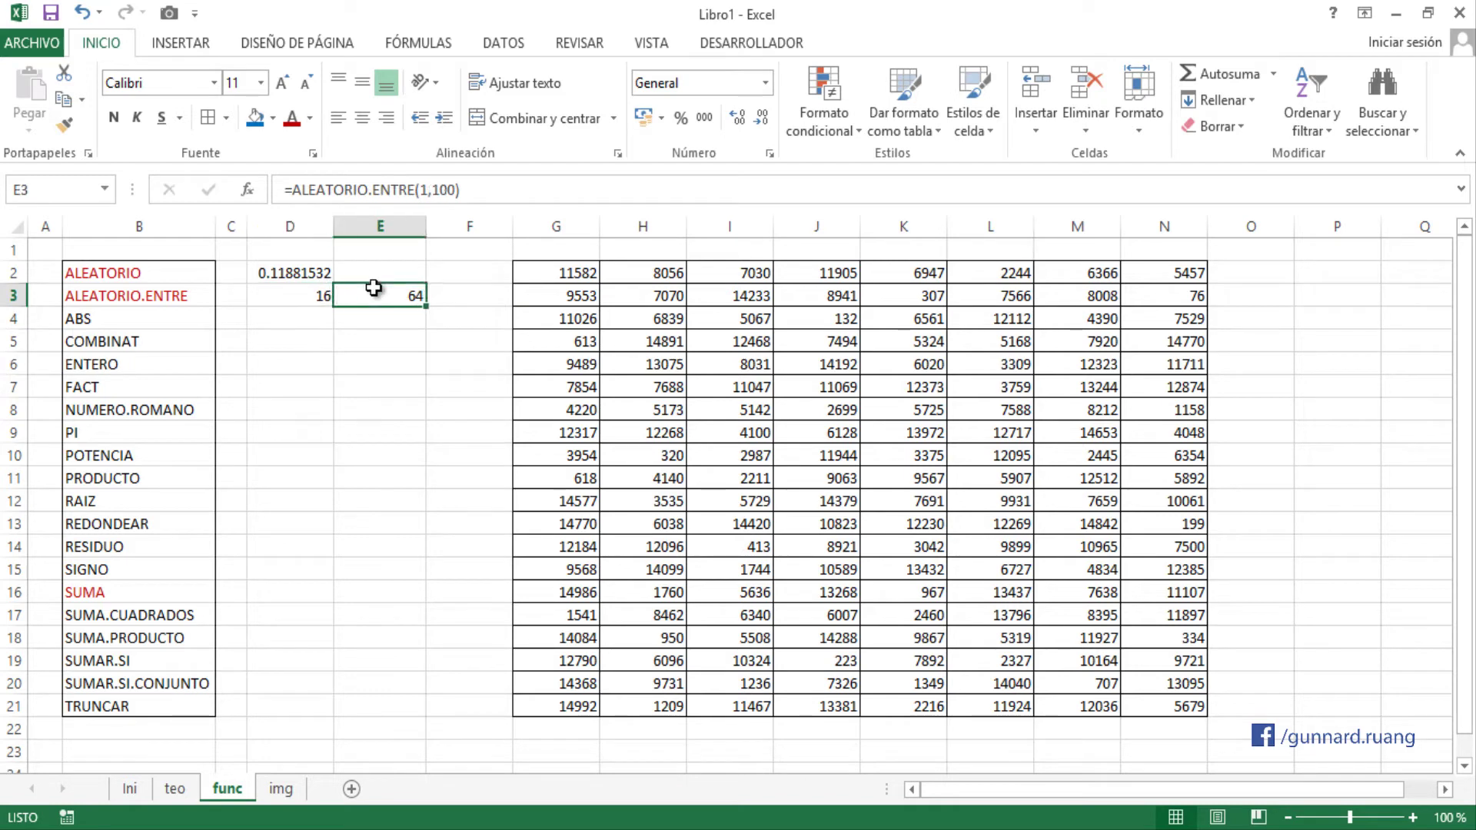
{"action": "left_click", "coordinate": [290, 270]}
{"action": "left_click", "coordinate": [323, 295]}
{"action": "left_click", "coordinate": [350, 295]}
{"action": "left_click", "coordinate": [563, 288]}
{"action": "left_click", "coordinate": [563, 275]}
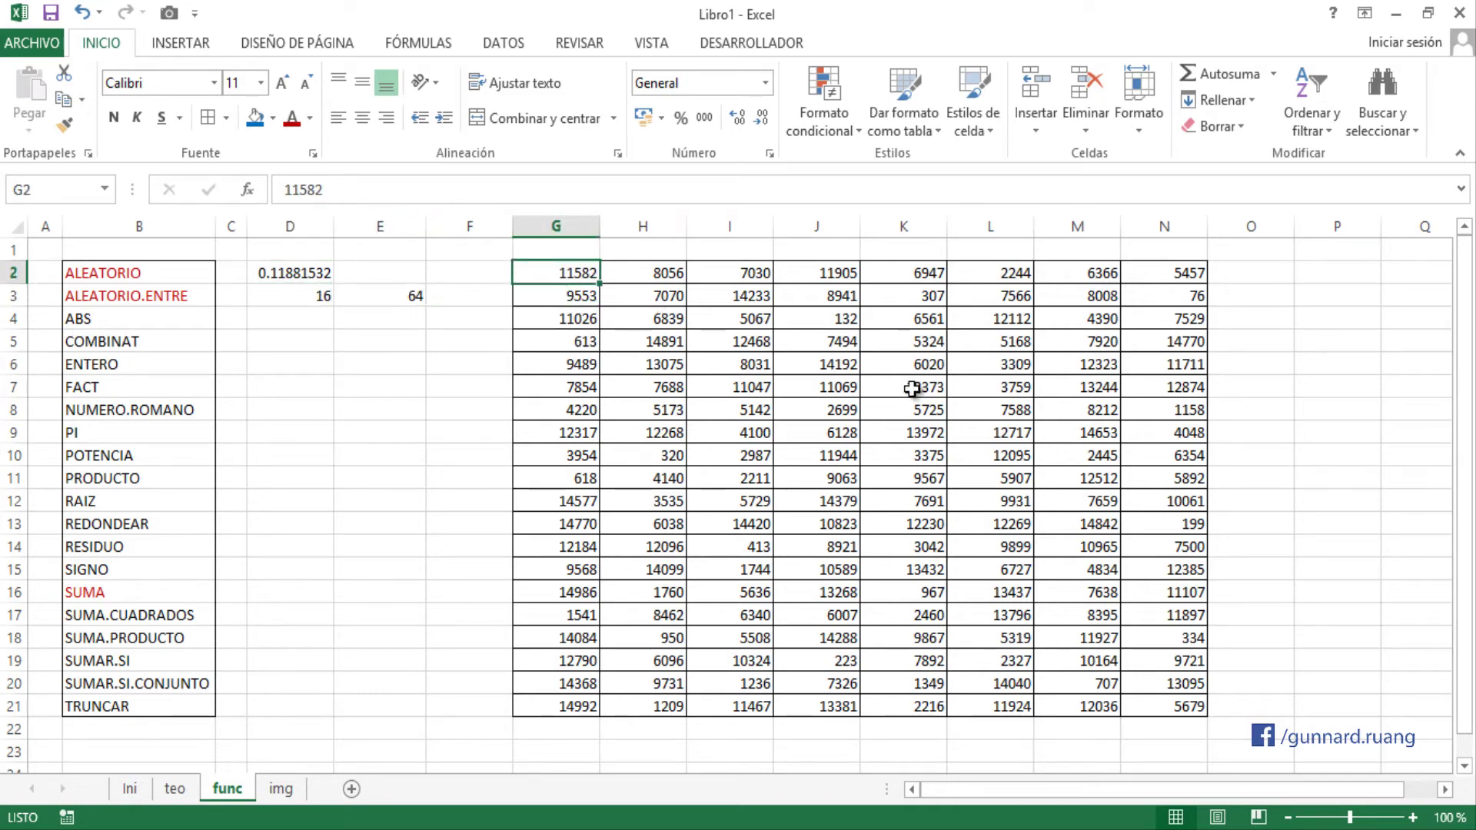
{"action": "left_click", "coordinate": [289, 321]}
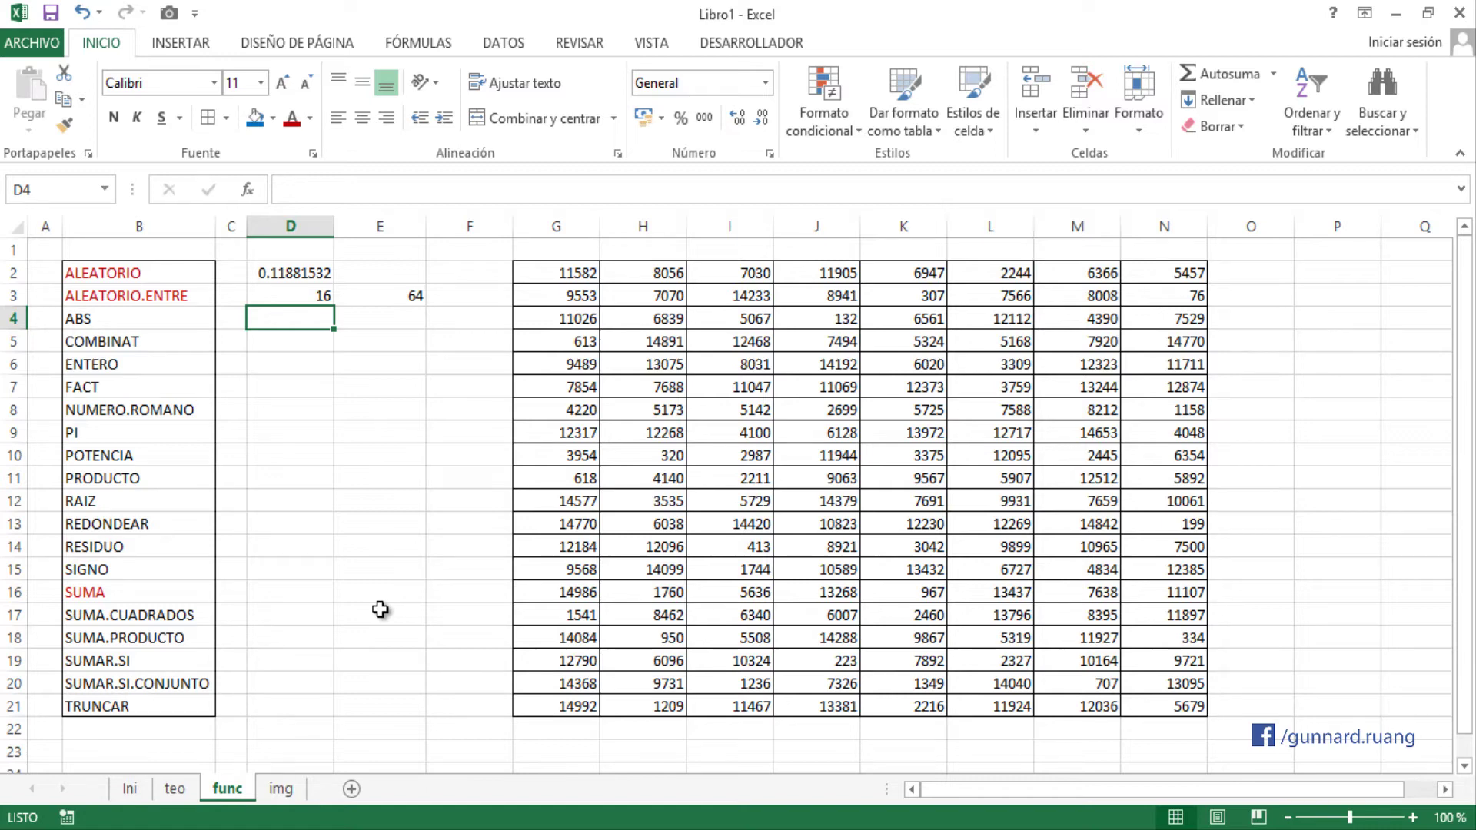
{"action": "left_click", "coordinate": [90, 320]}
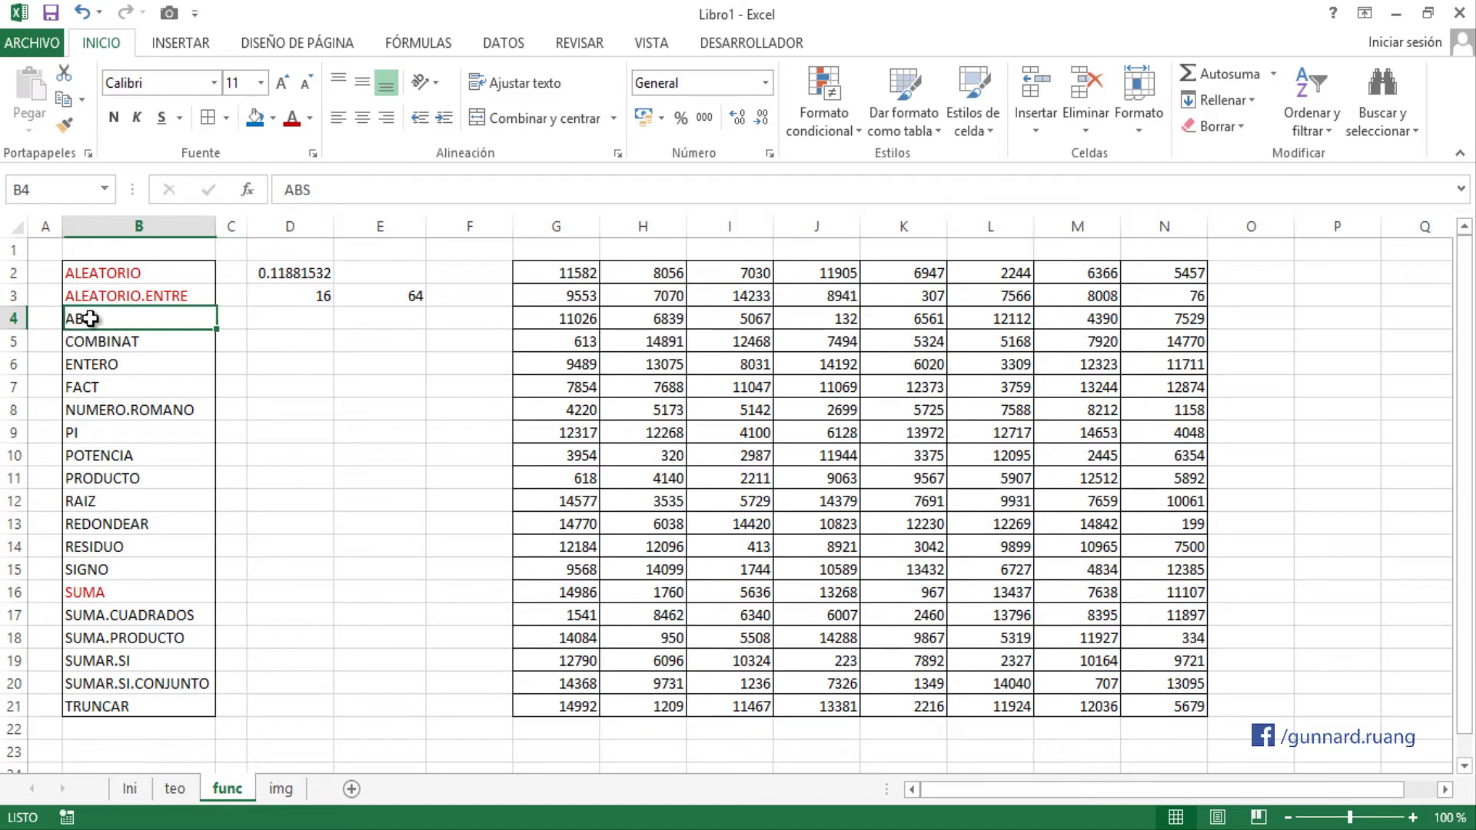
{"action": "left_click", "coordinate": [272, 321]}
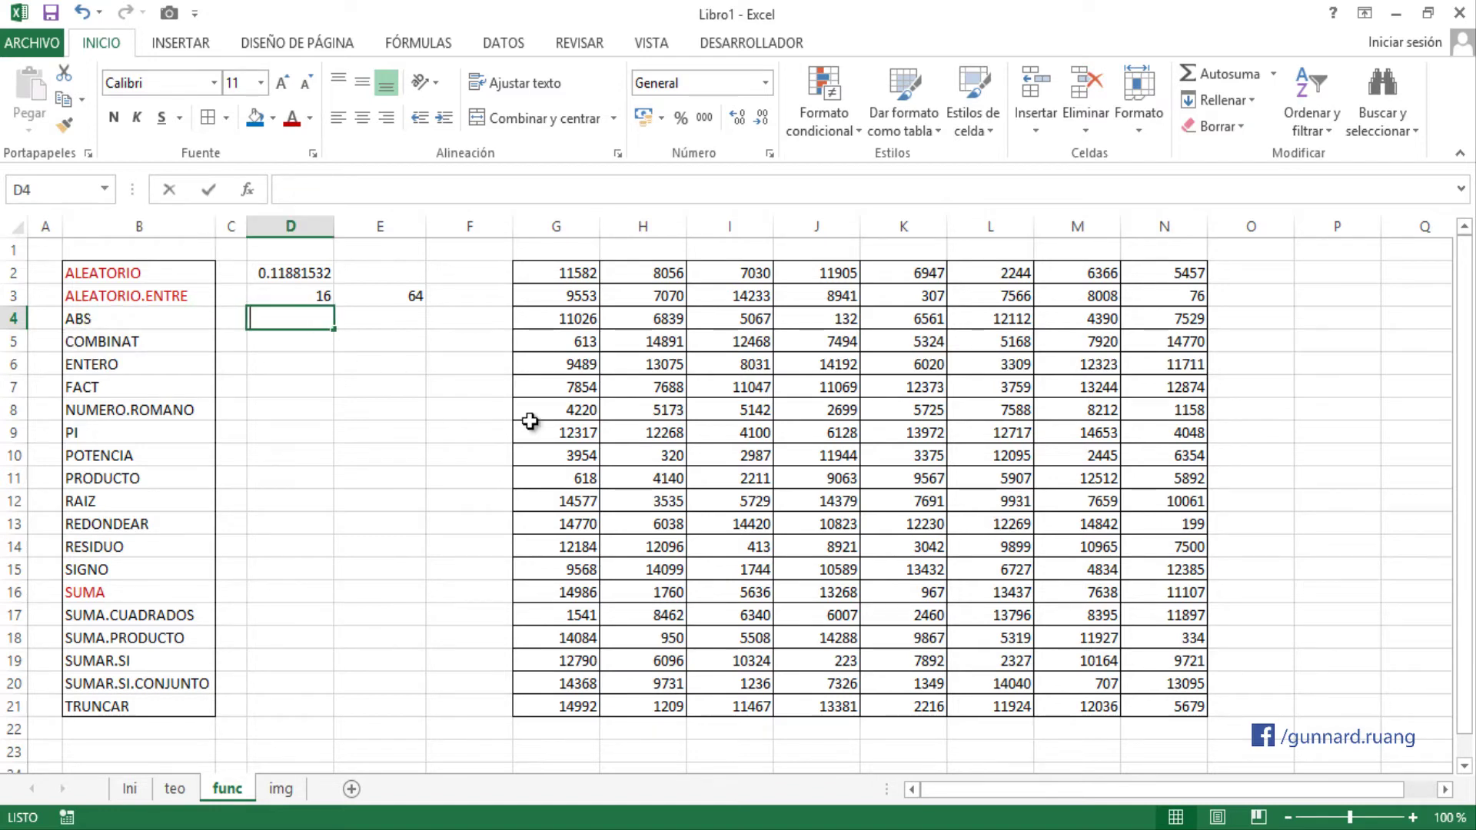
{"action": "type", "text": "=AB"}
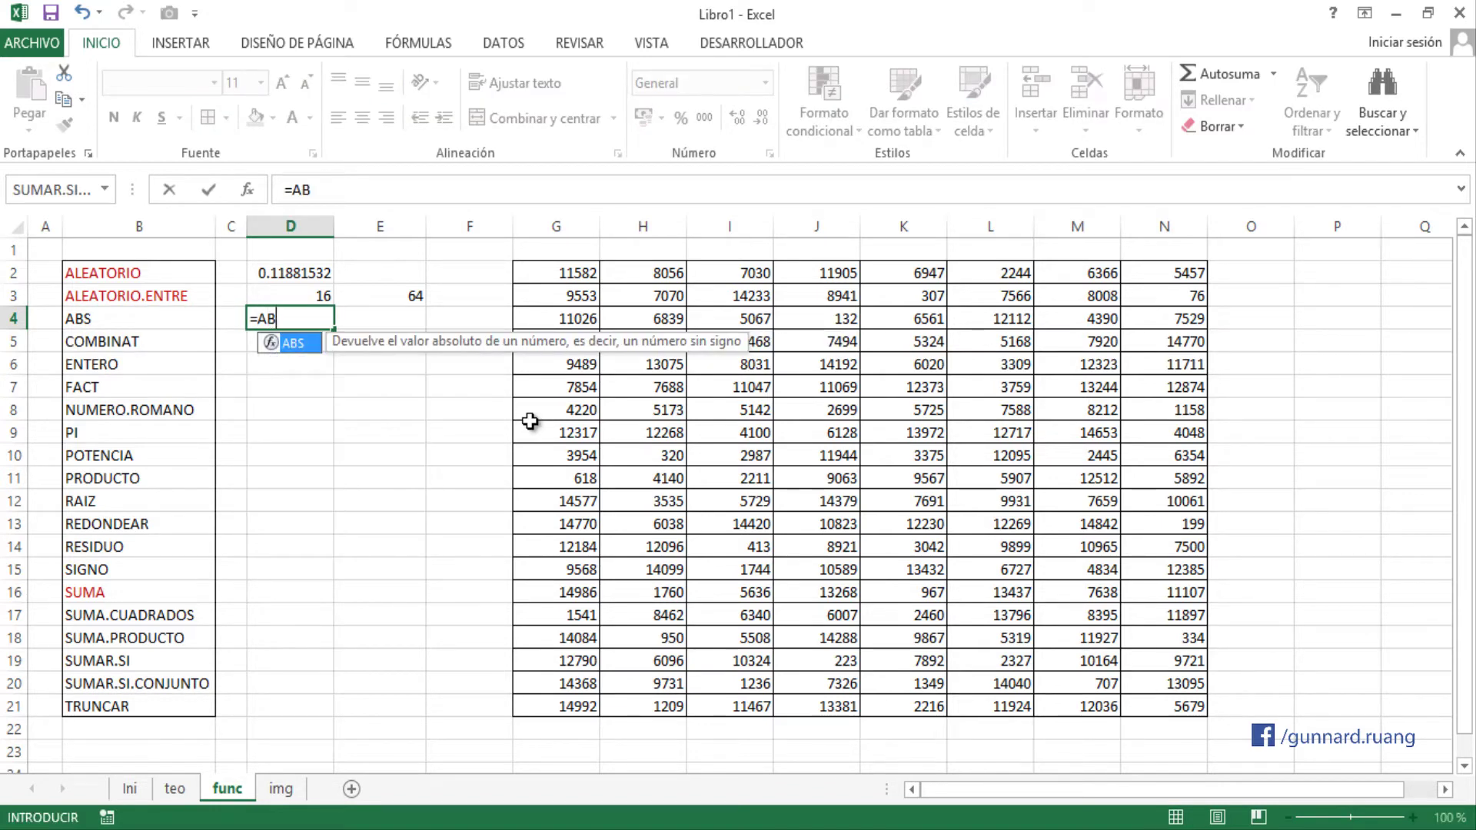
{"action": "key", "text": "Tab"}
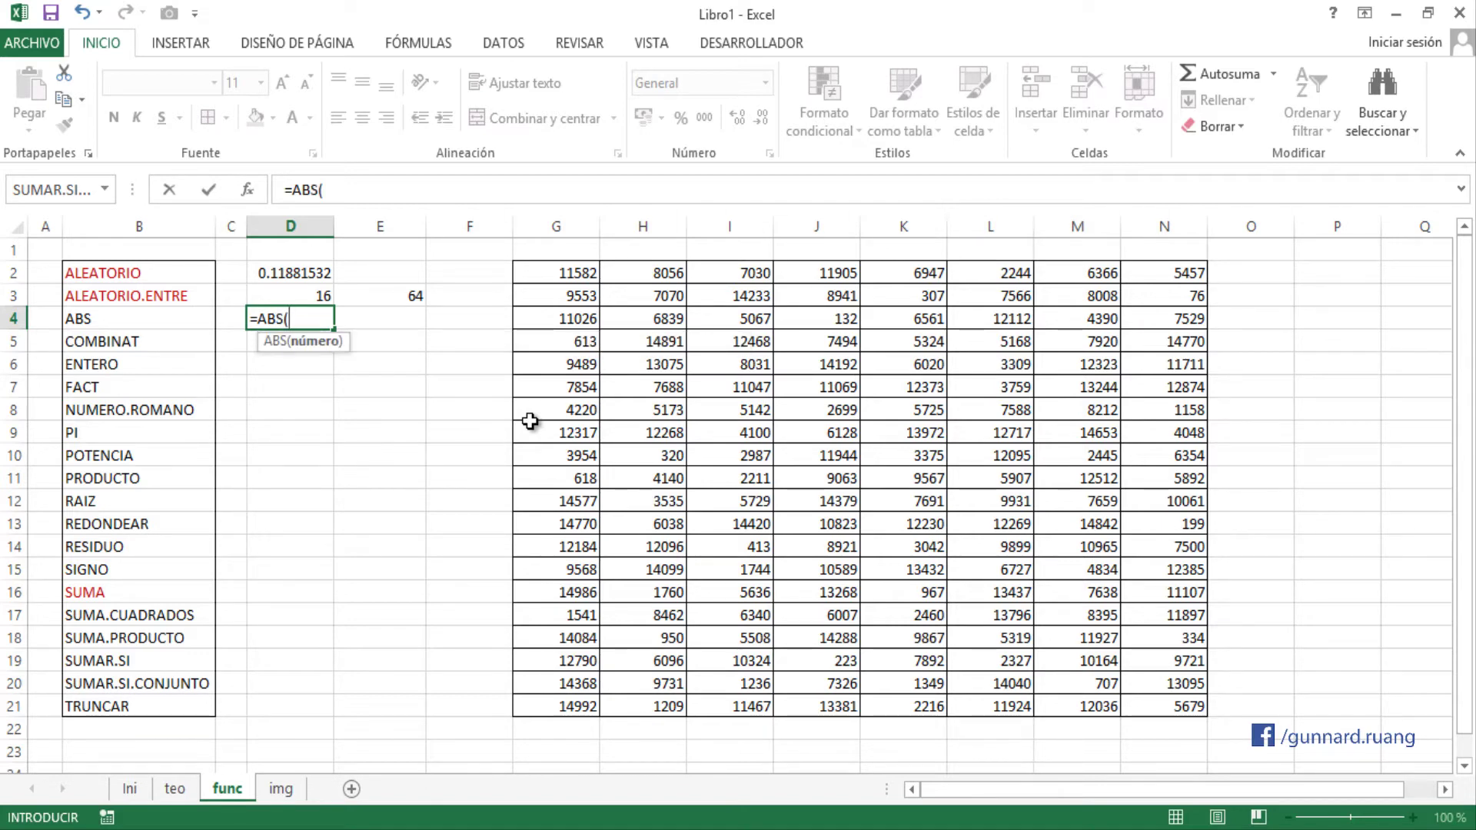
{"action": "key", "text": "ctrl+a"}
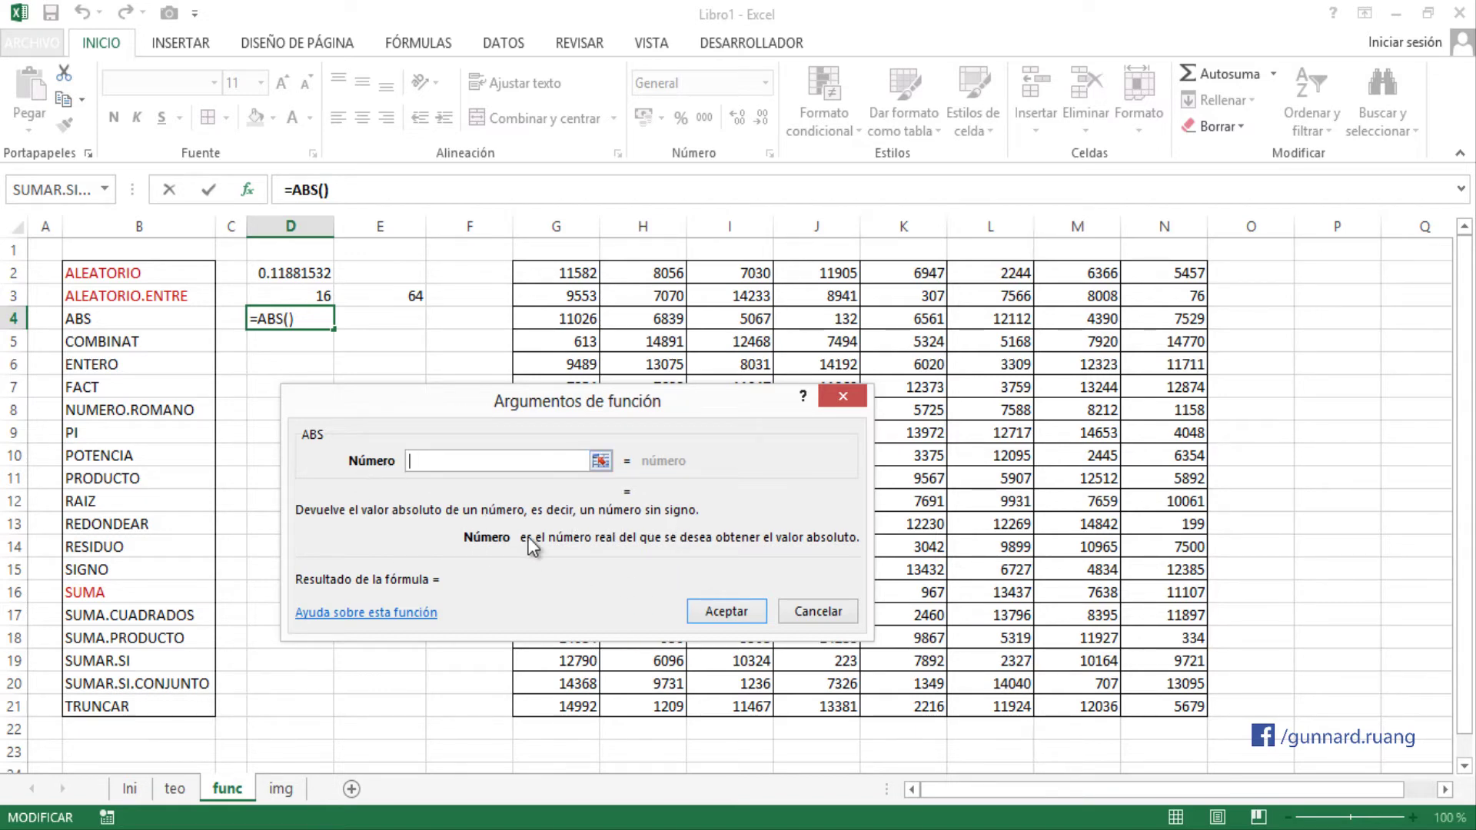
{"action": "left_click_drag", "start_coordinate": [523, 534], "coordinate": [600, 542]}
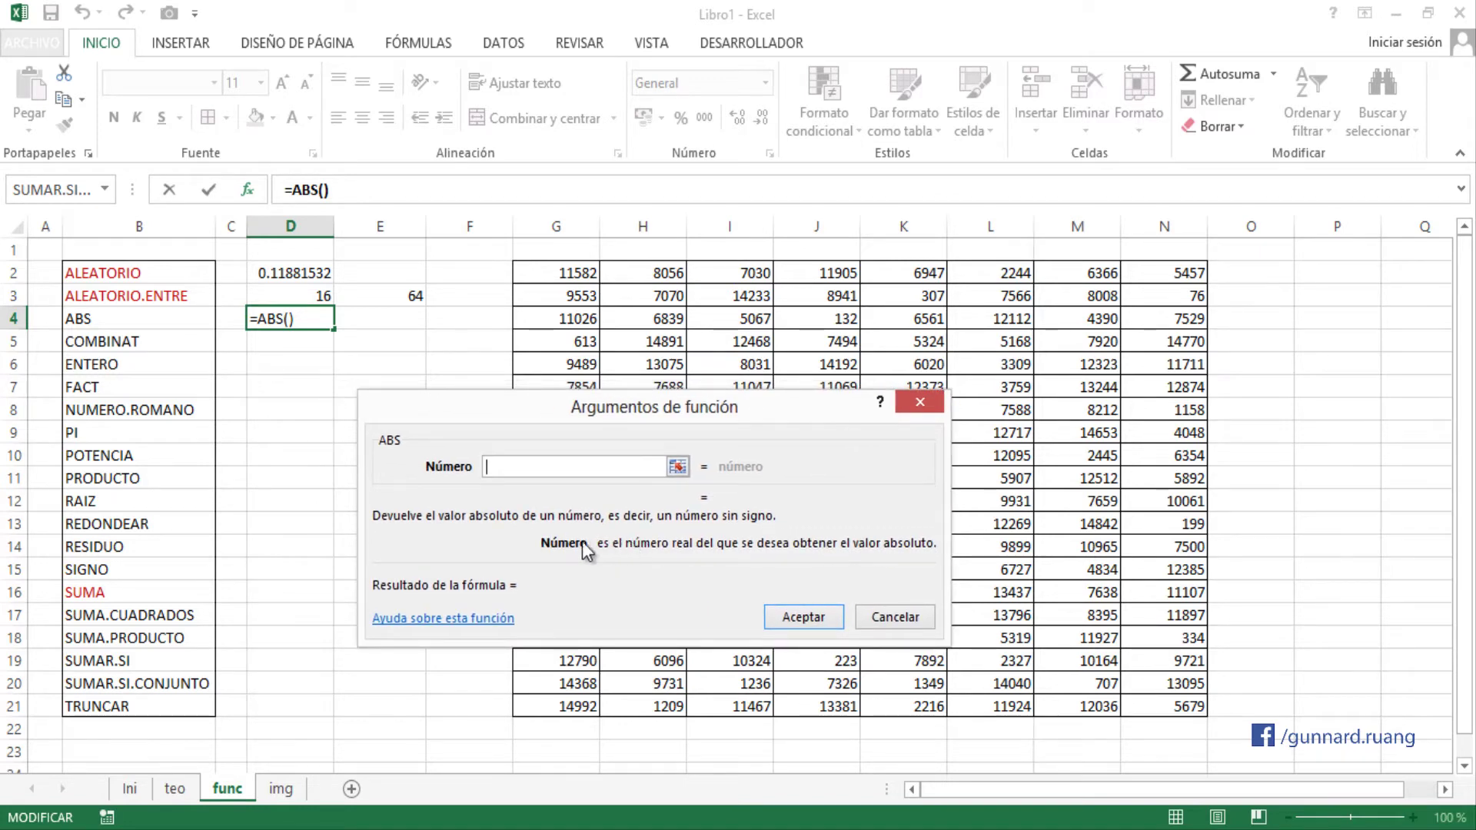
{"action": "left_click", "coordinate": [895, 617]}
{"action": "left_click", "coordinate": [290, 339]}
- Enter =ABS(G5) in D4 and compare it with the number in G5
{"action": "left_click", "coordinate": [289, 316]}
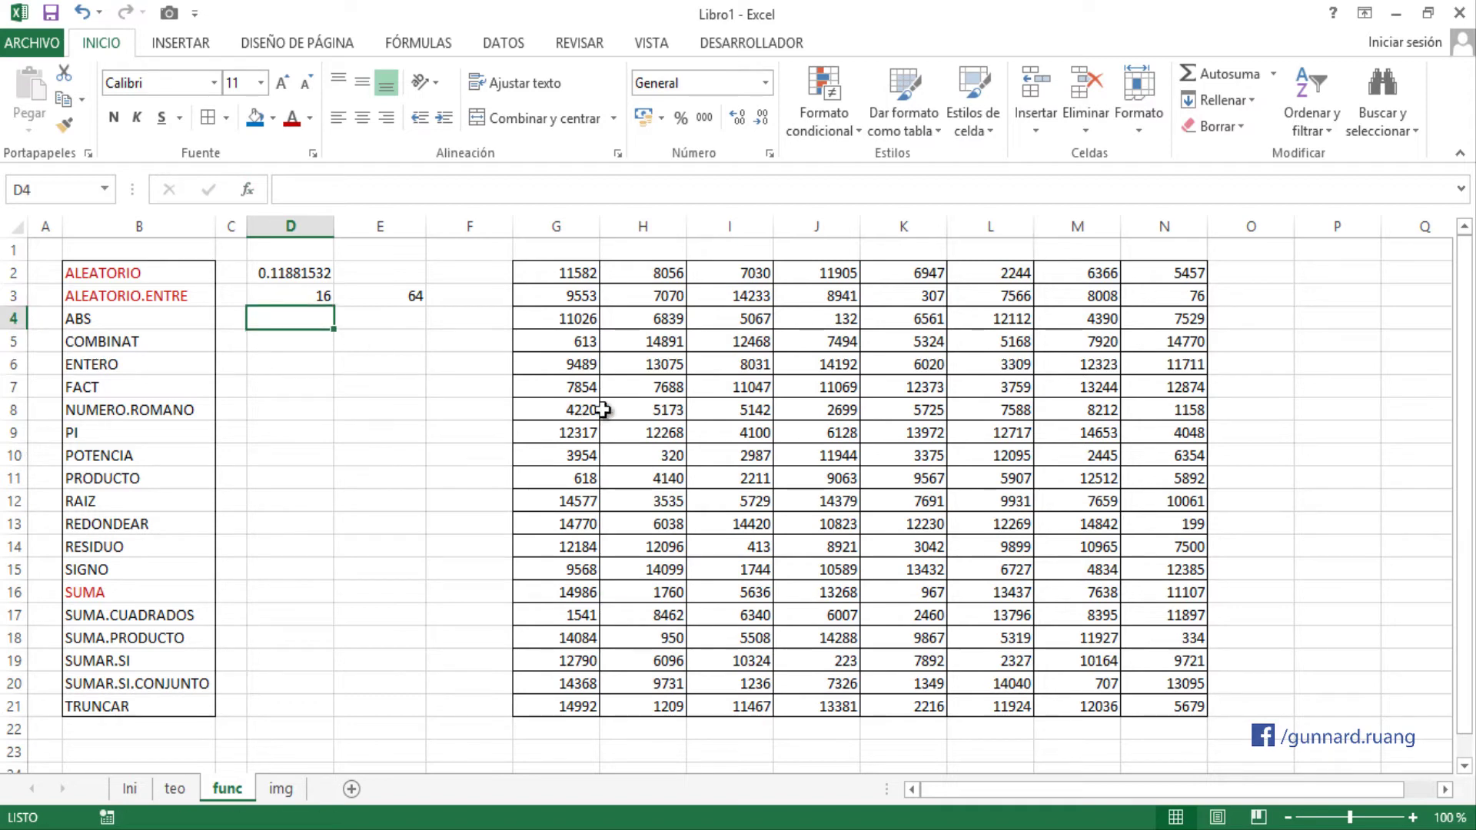
{"action": "type", "text": "="}
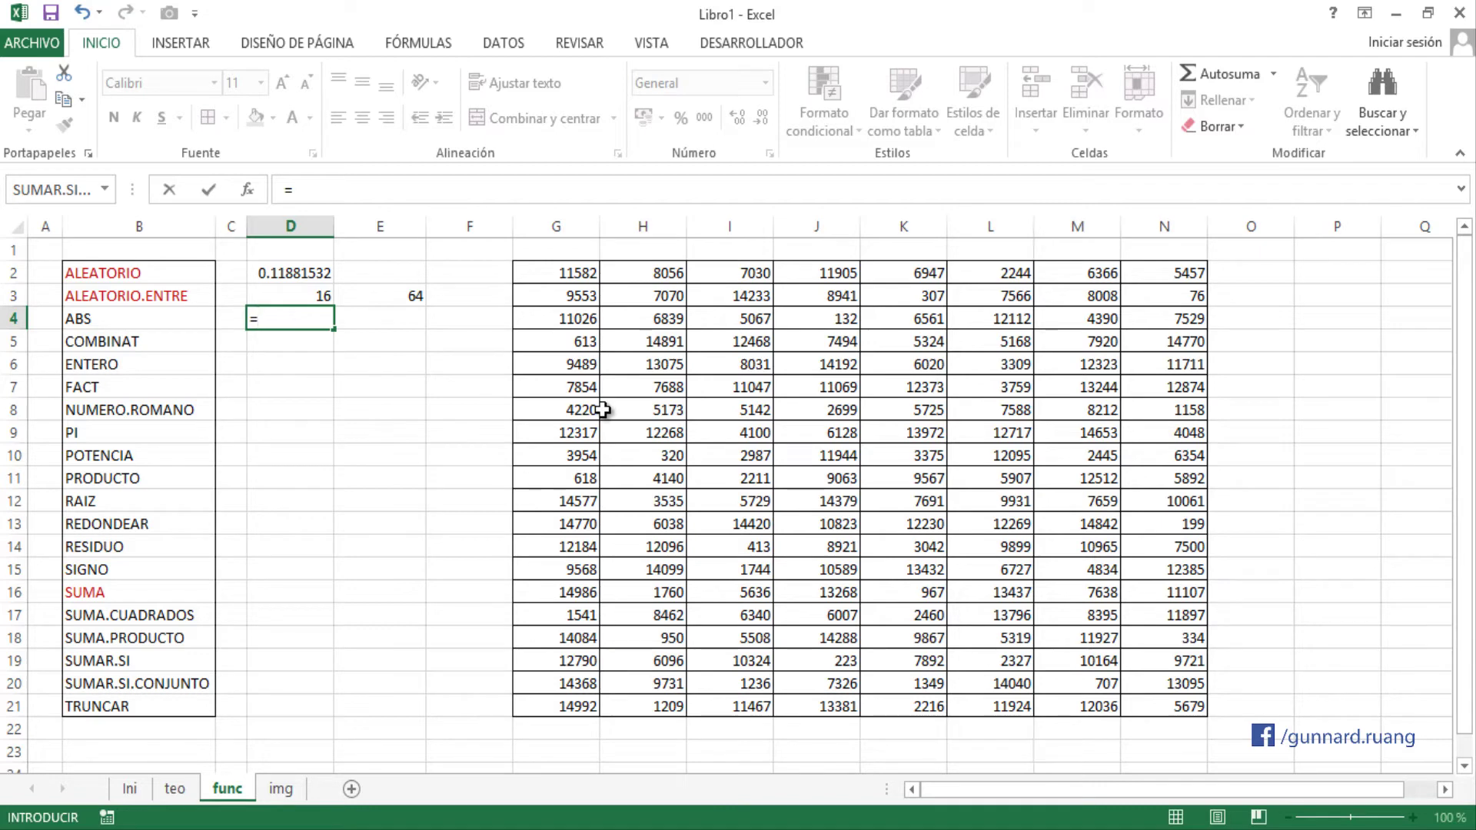
{"action": "type", "text": "ABS("}
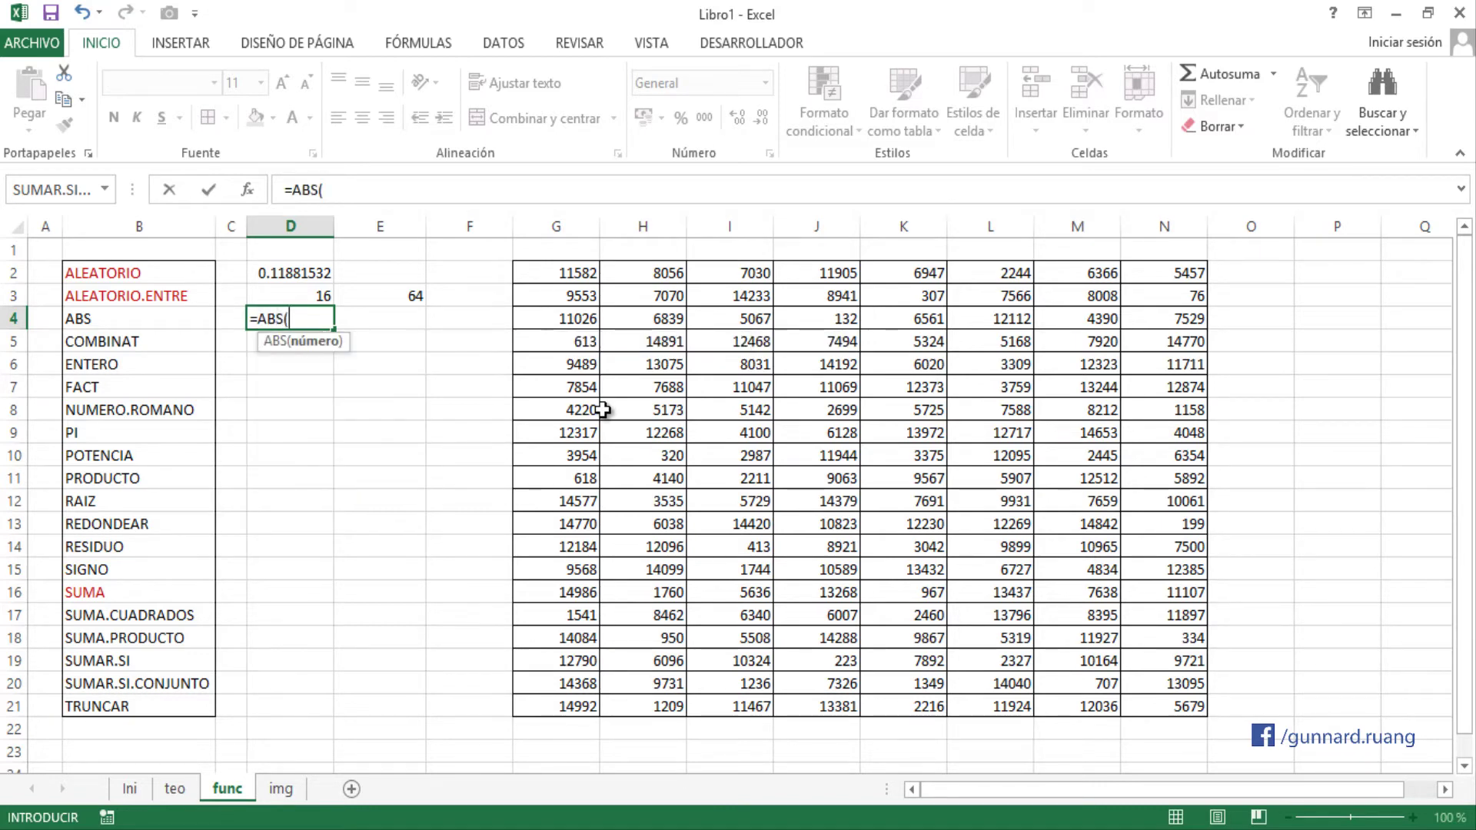
{"action": "left_click", "coordinate": [580, 344]}
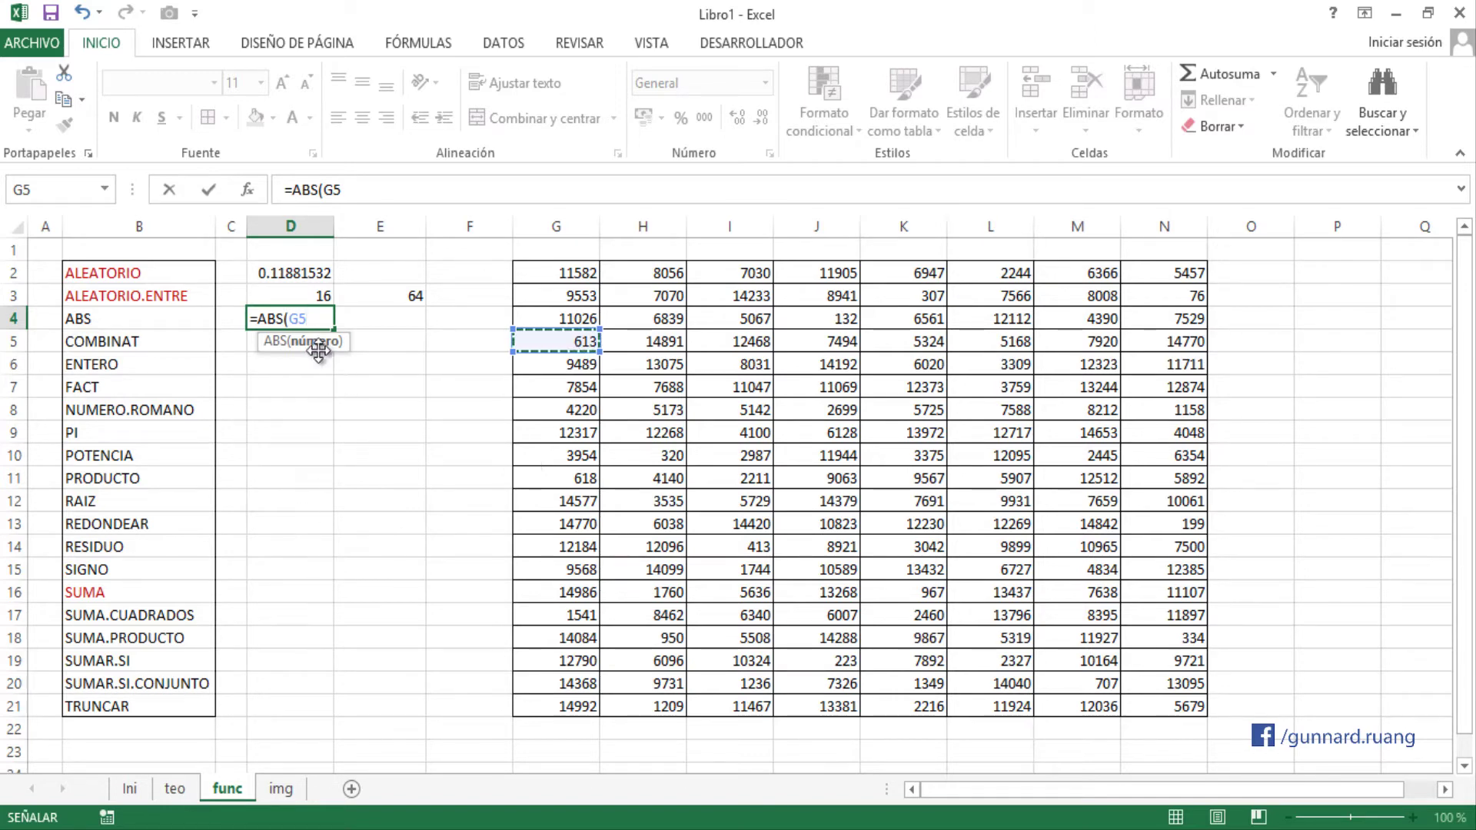
{"action": "type", "text": ")"}
{"action": "key", "text": "ctrl+Return"}
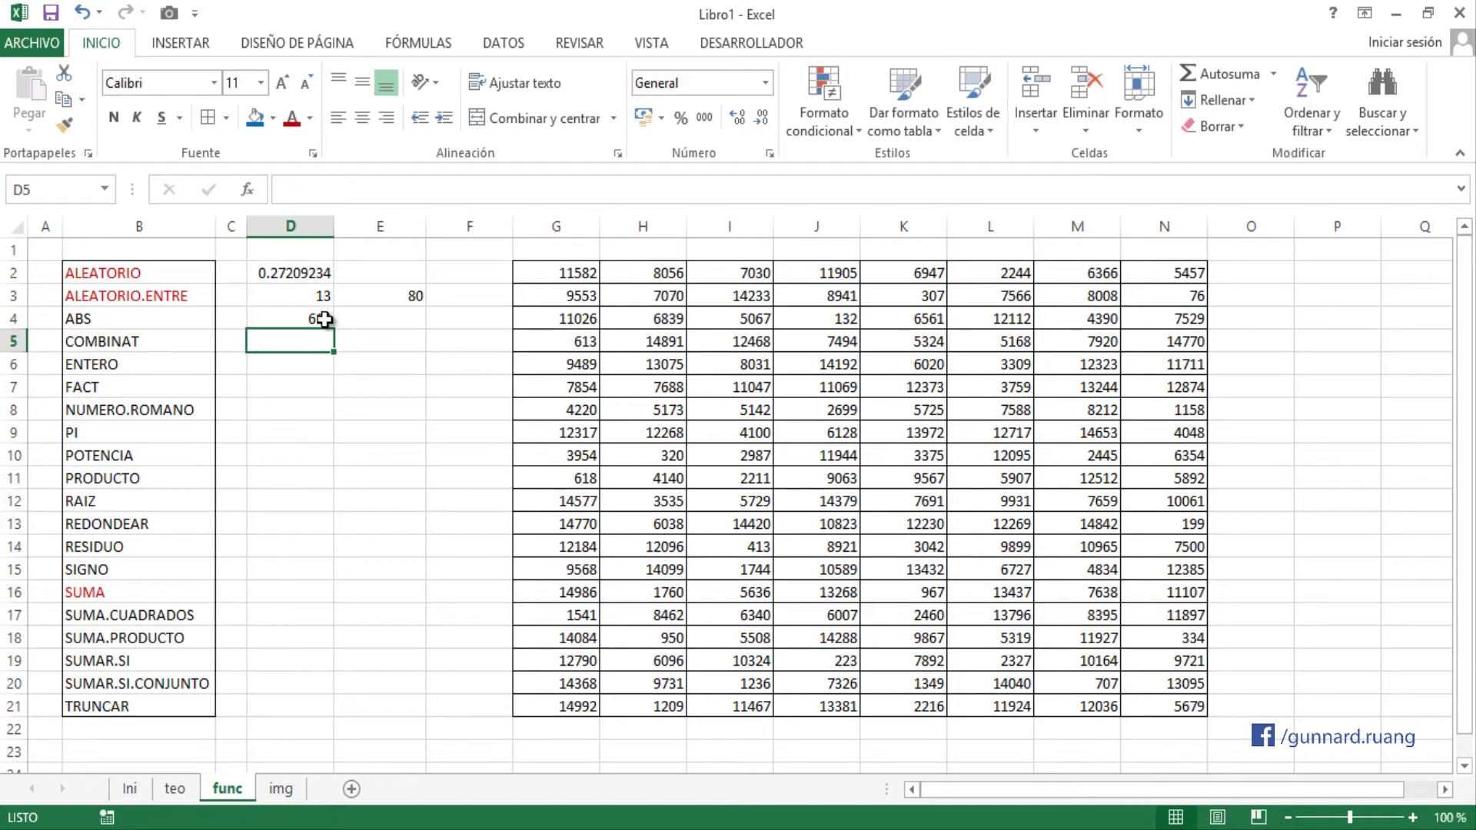
{"action": "left_click", "coordinate": [566, 343]}
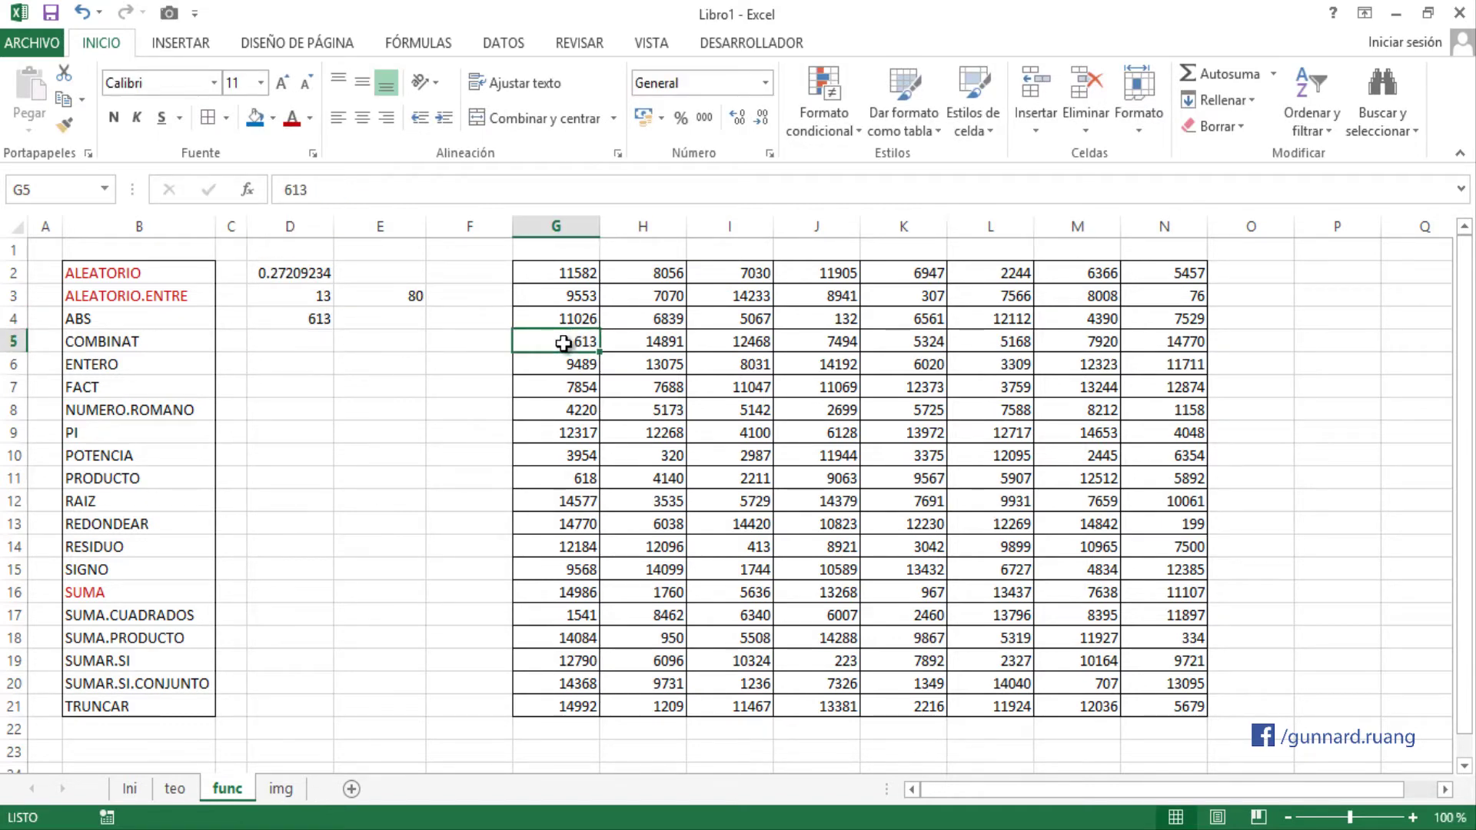
{"action": "left_click", "coordinate": [307, 321]}
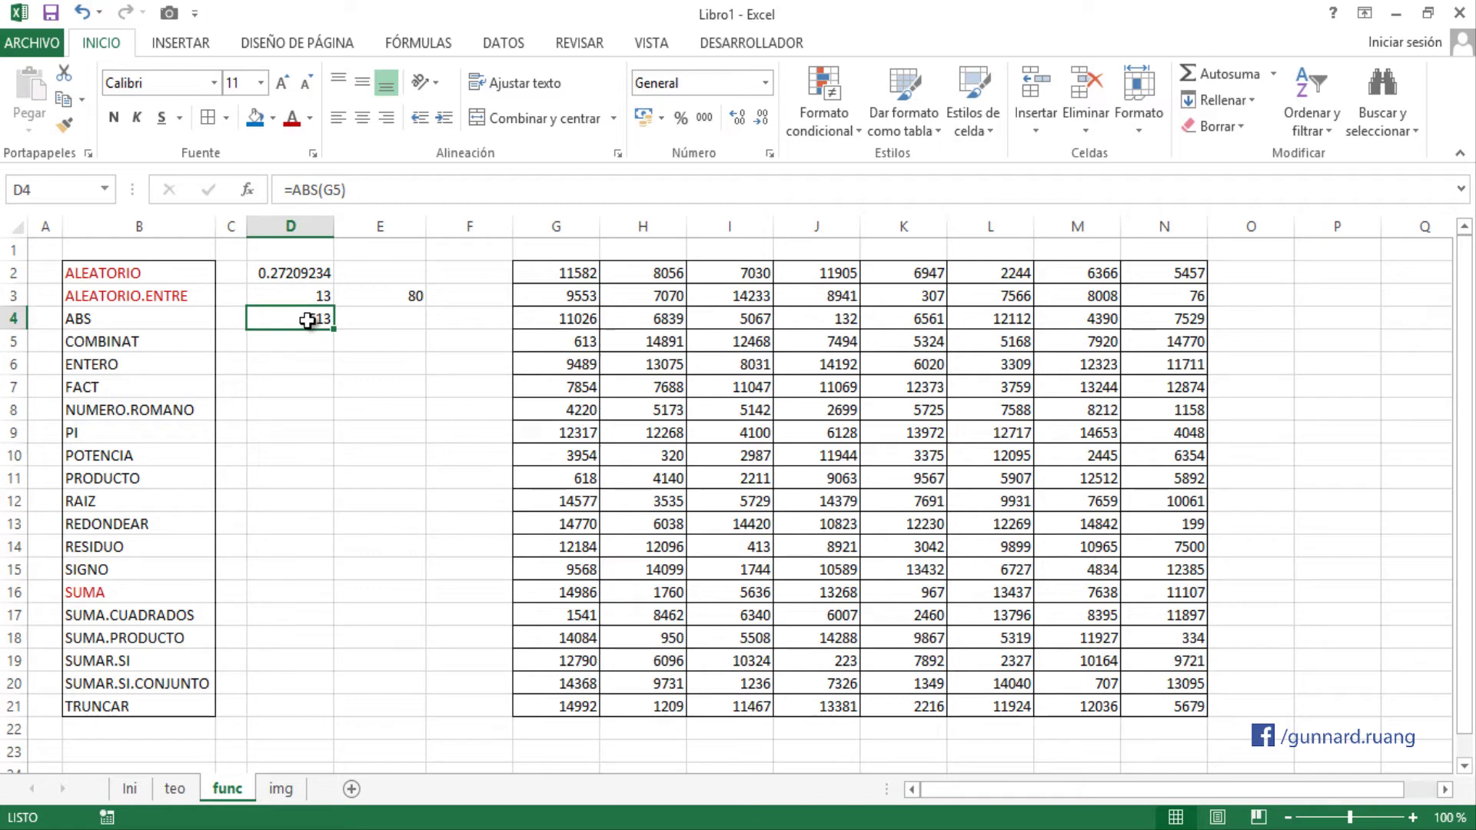
- Change the number in G5 to -613 and check the ABS formula in D4
{"action": "left_click", "coordinate": [586, 345]}
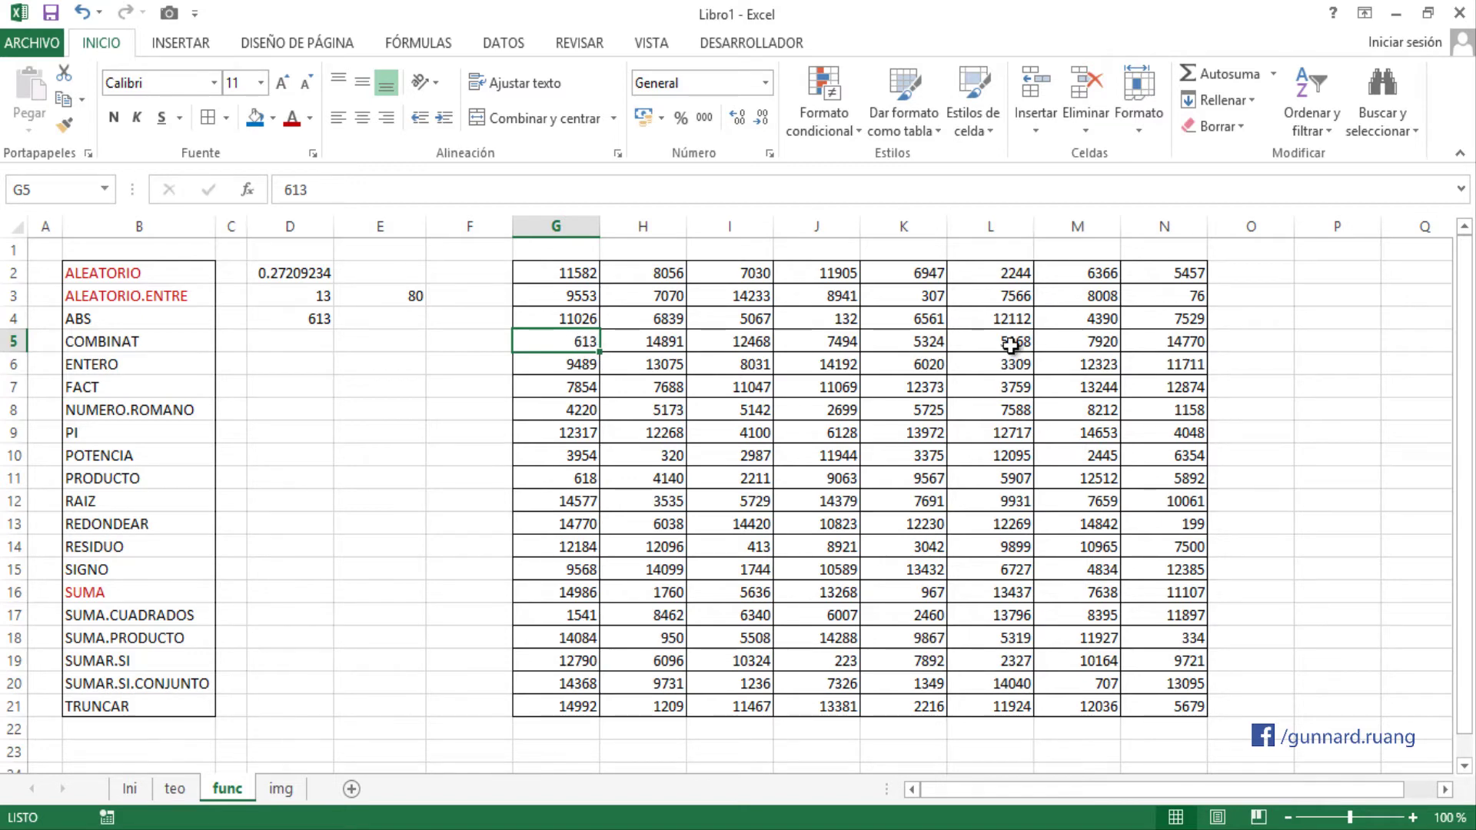
{"action": "type", "text": "-61"}
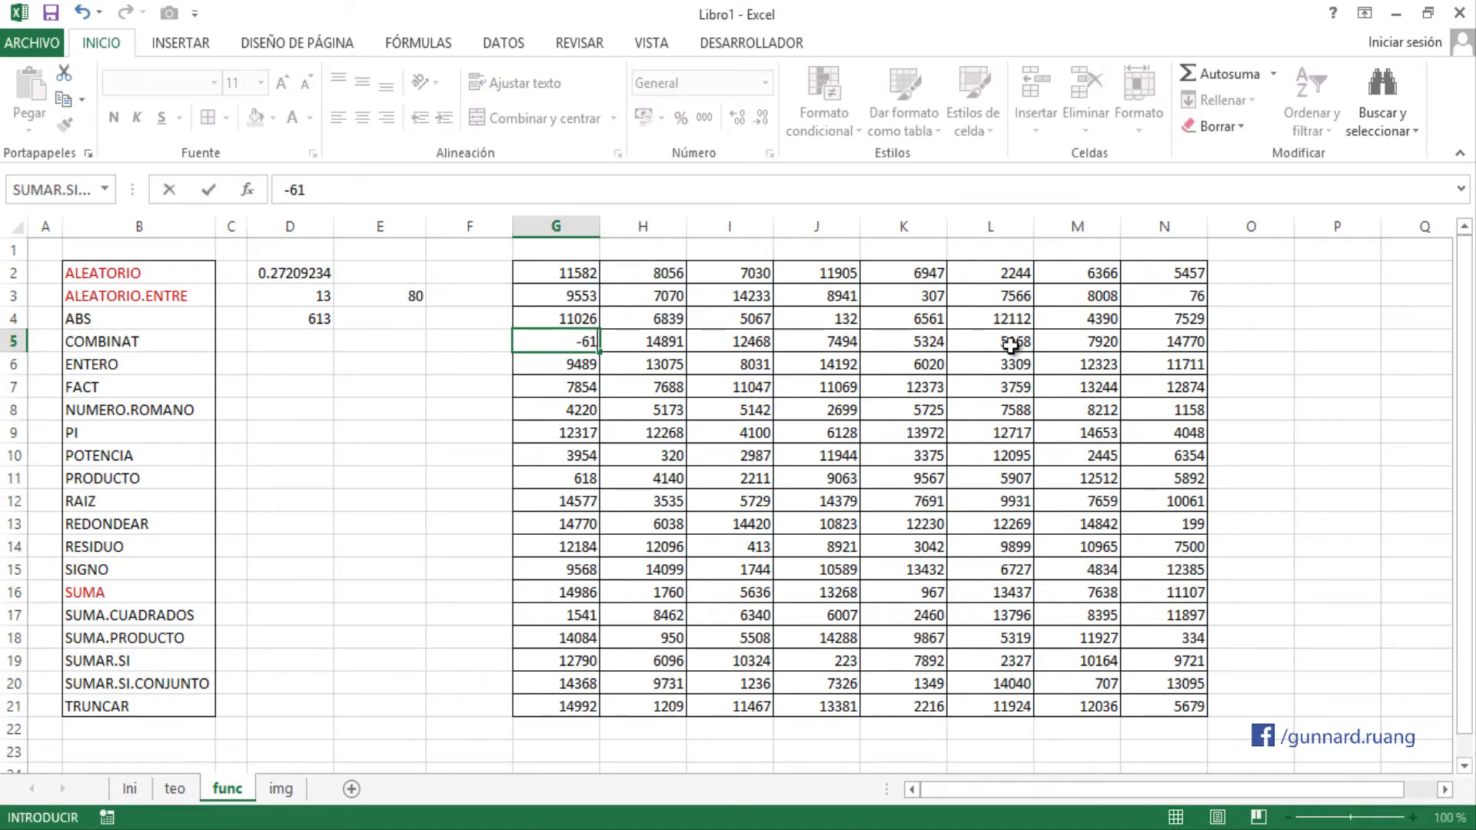
{"action": "type", "text": "3"}
{"action": "key", "text": "Return"}
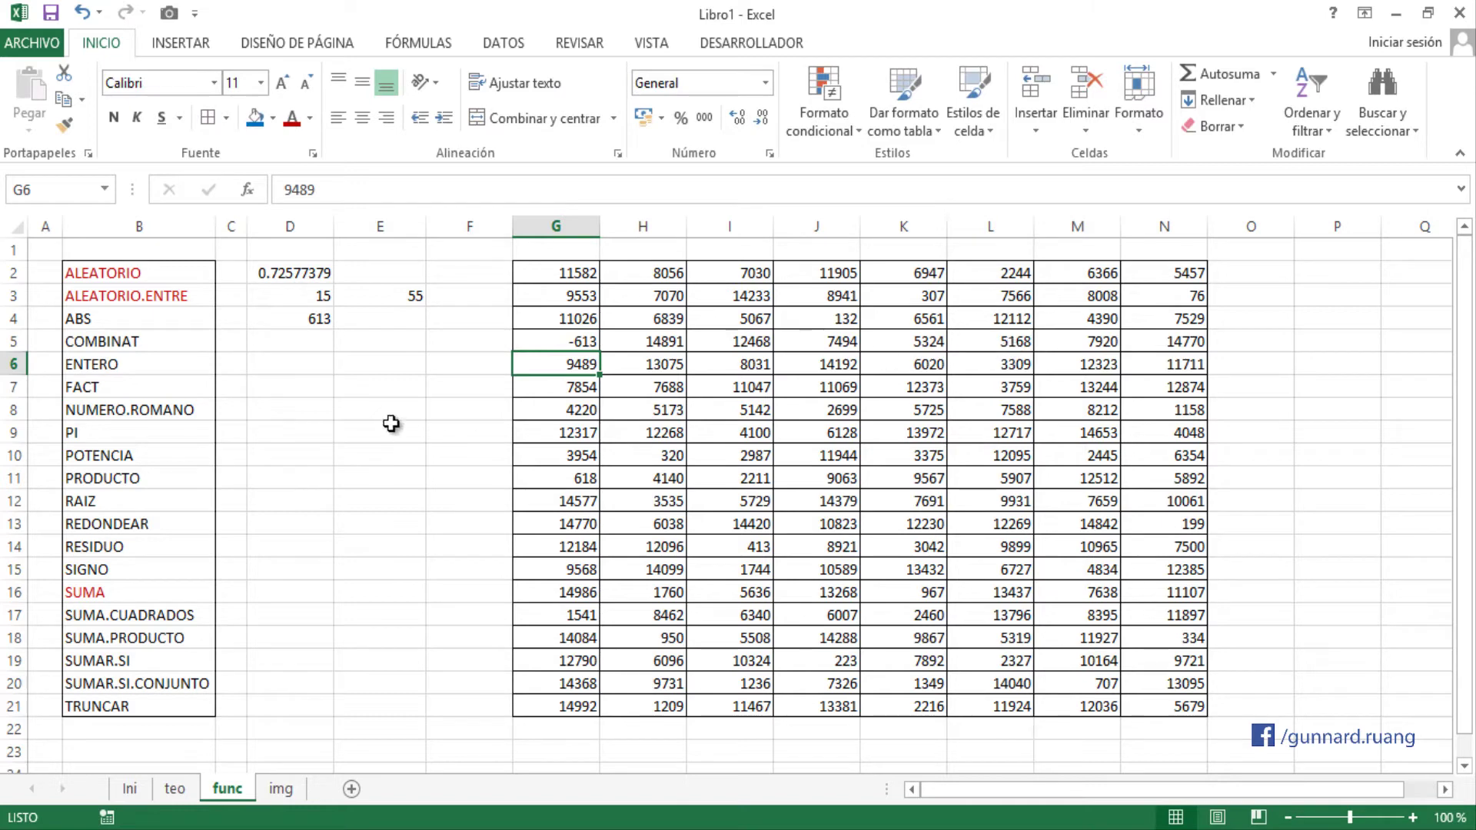
{"action": "left_click", "coordinate": [306, 319]}
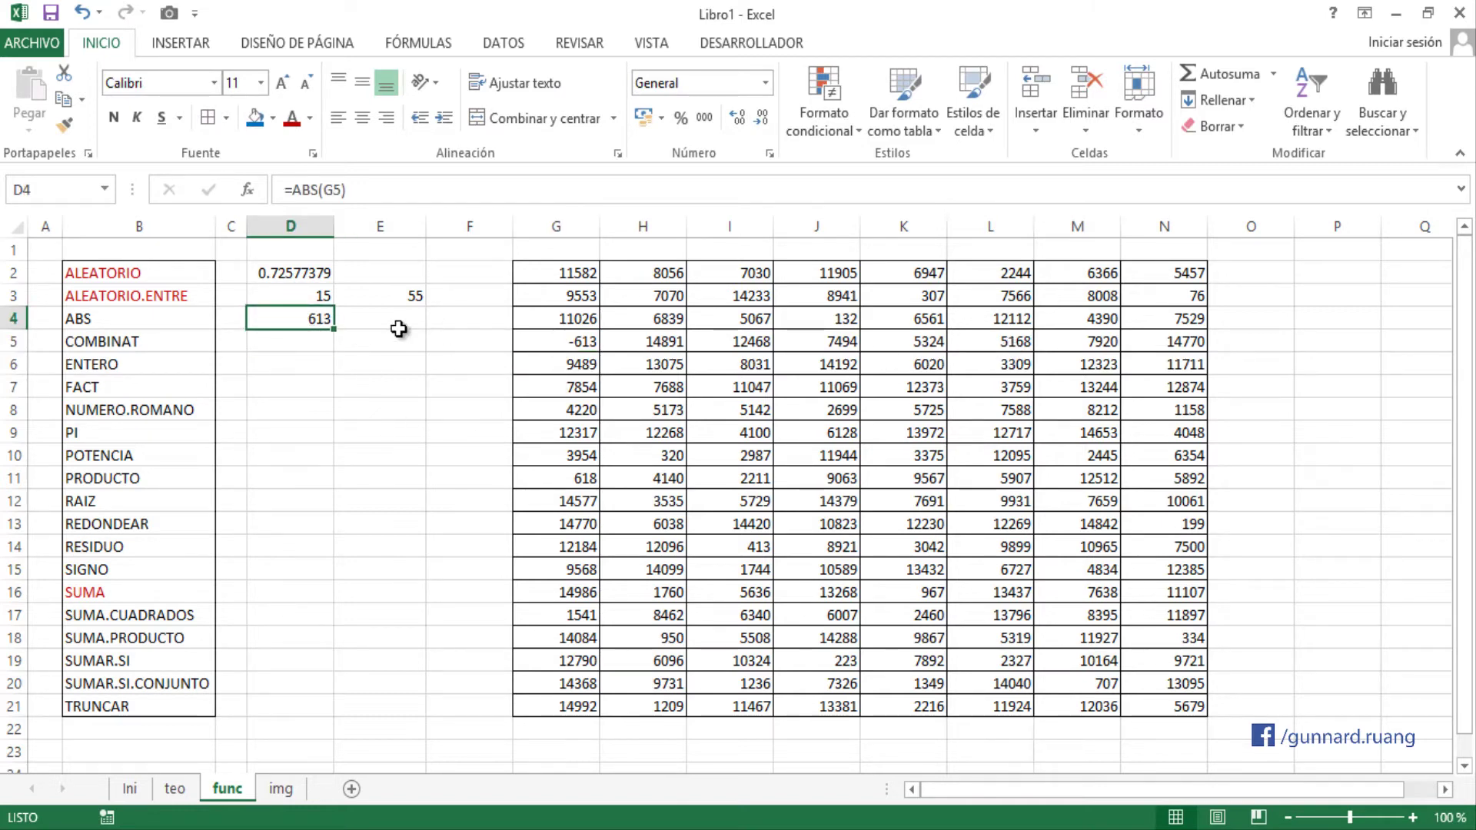
- Enter =COMBINAT(4,2) in D5 beside the COMBINAT label
{"action": "left_click", "coordinate": [299, 348]}
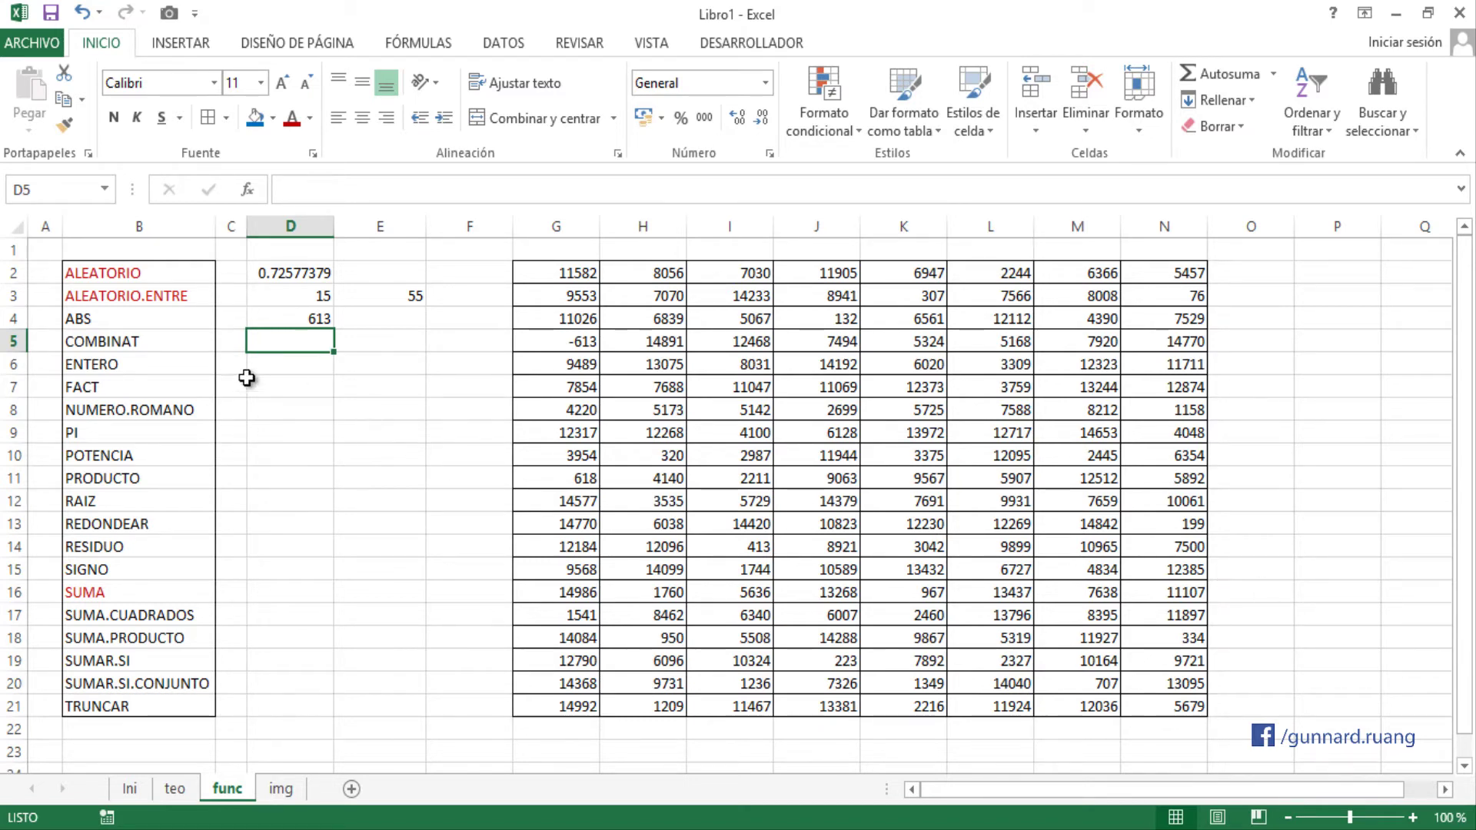
{"action": "type", "text": "=COM"}
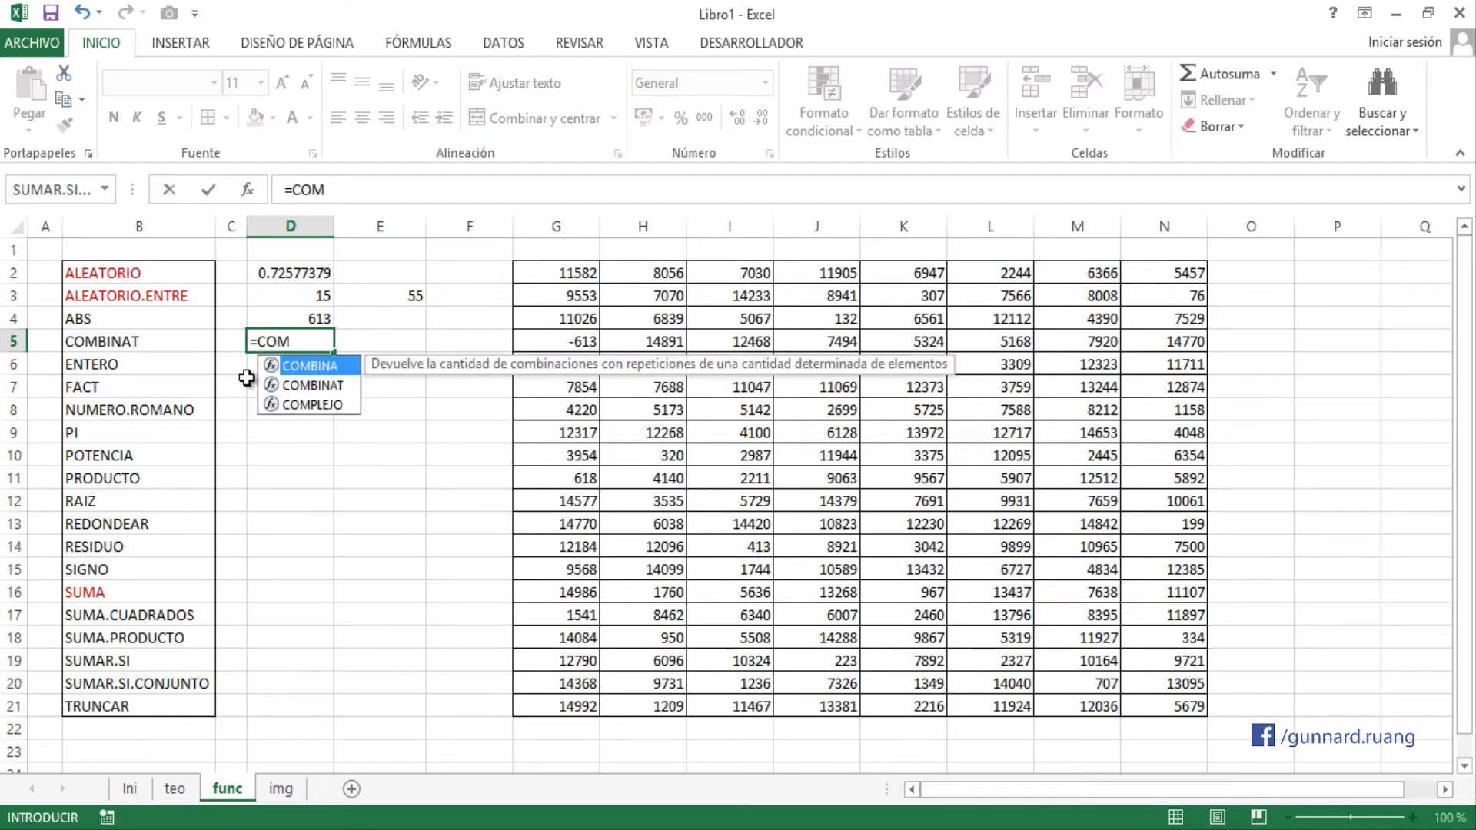
{"action": "key", "text": "Down"}
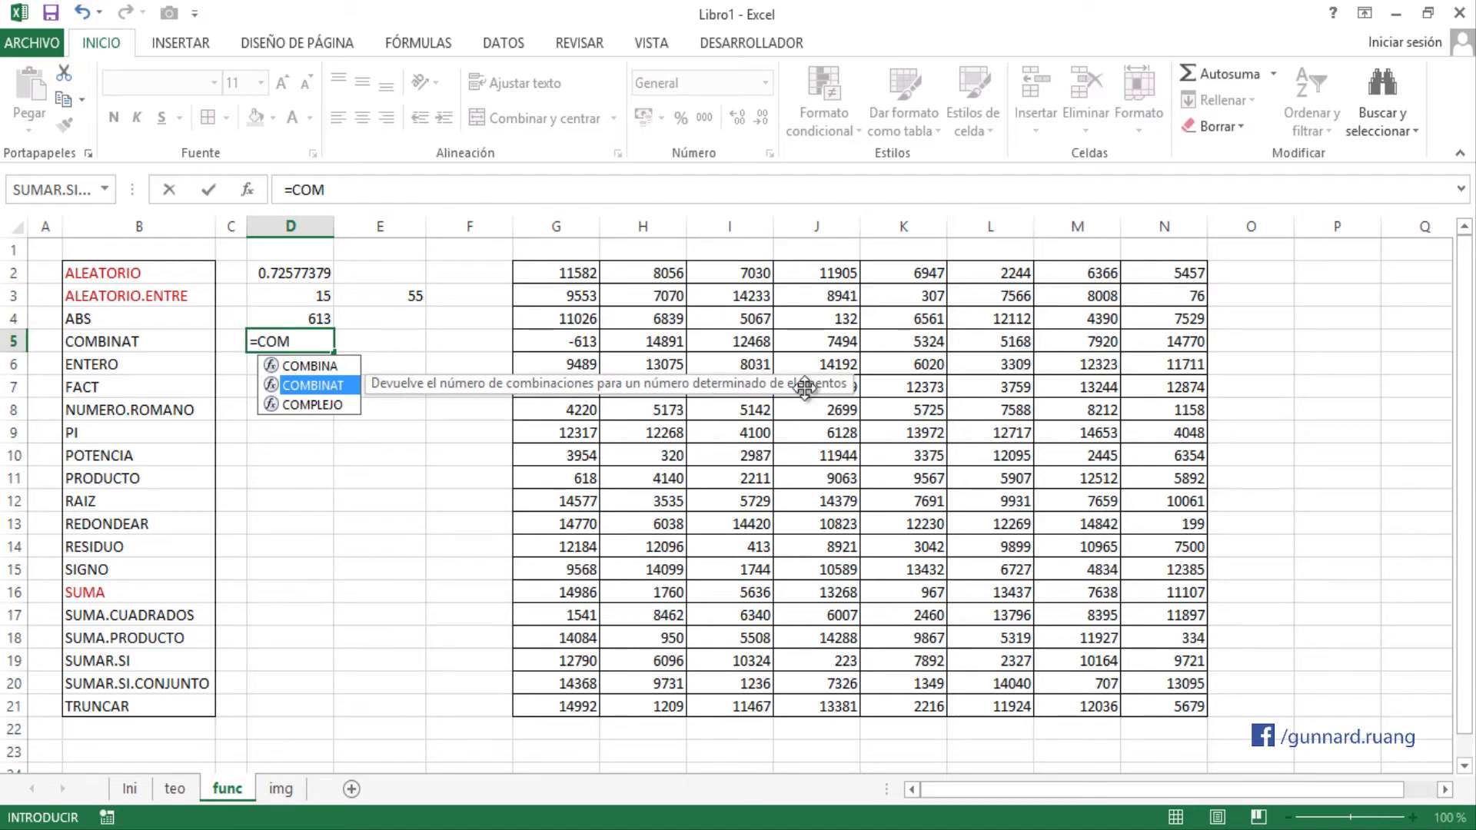
{"action": "key", "text": "Tab"}
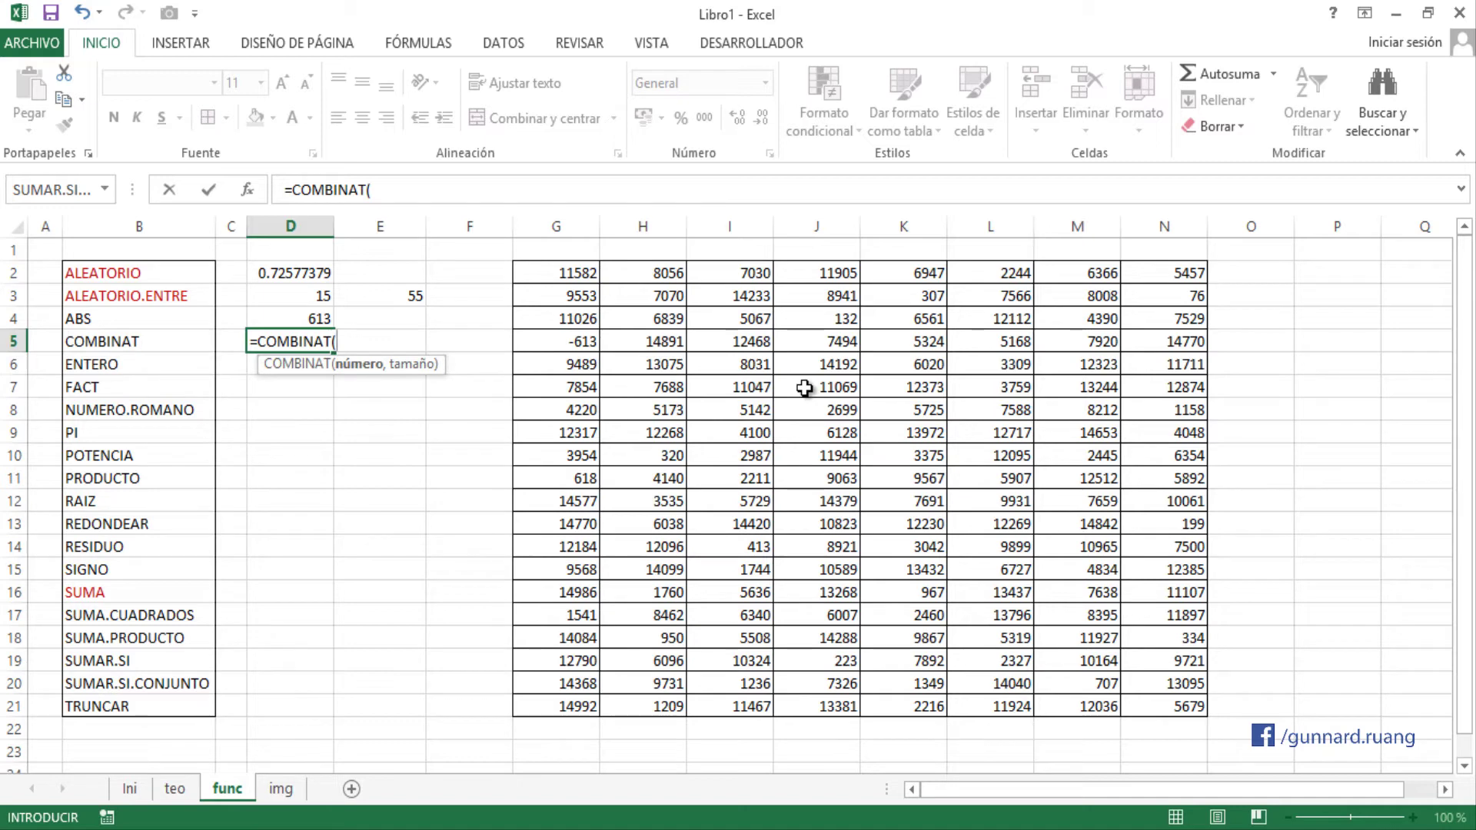
{"action": "type", "text": "4,"}
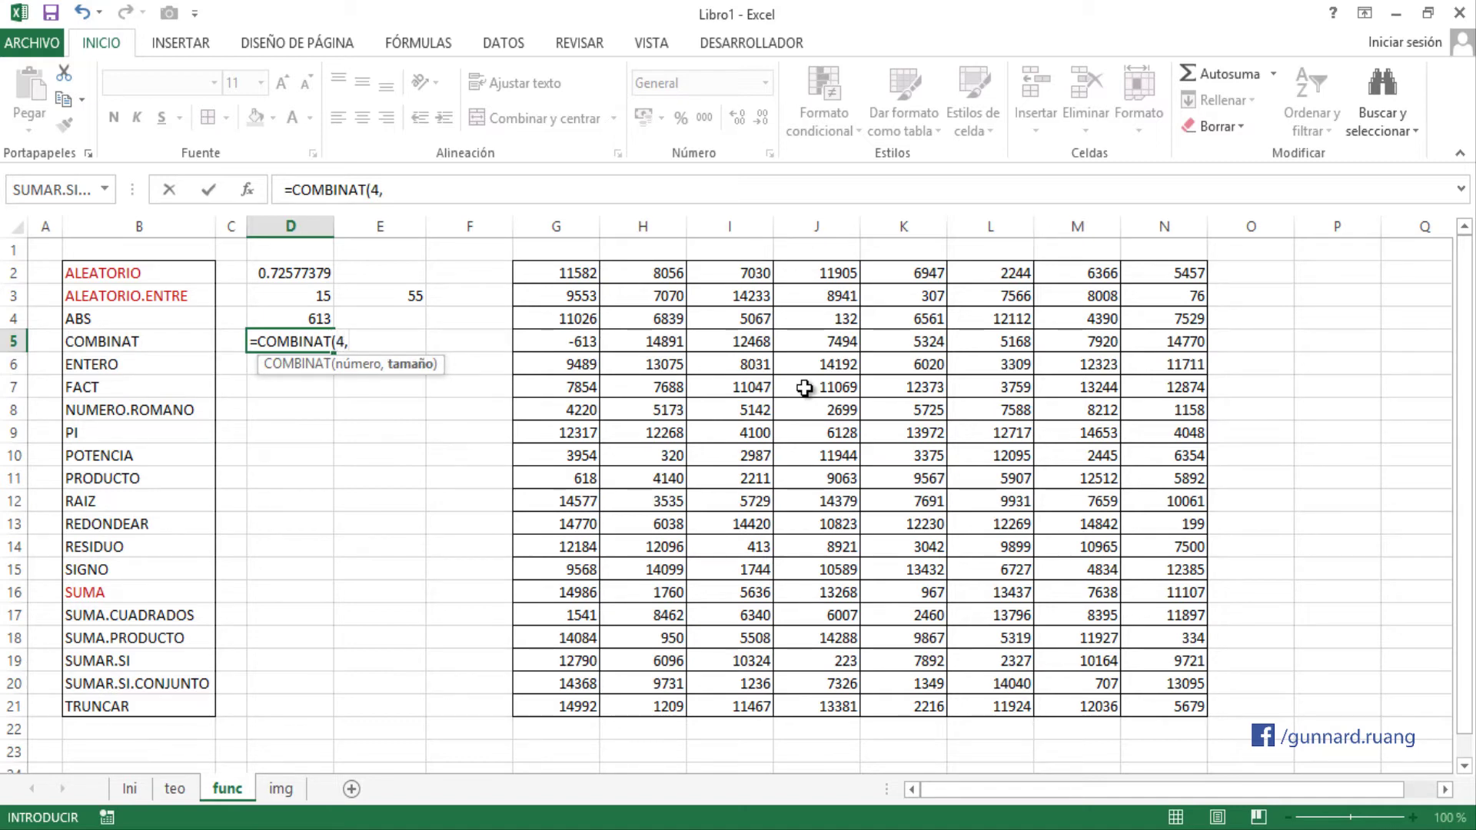
{"action": "type", "text": "2)"}
{"action": "key", "text": "ctrl+Return"}
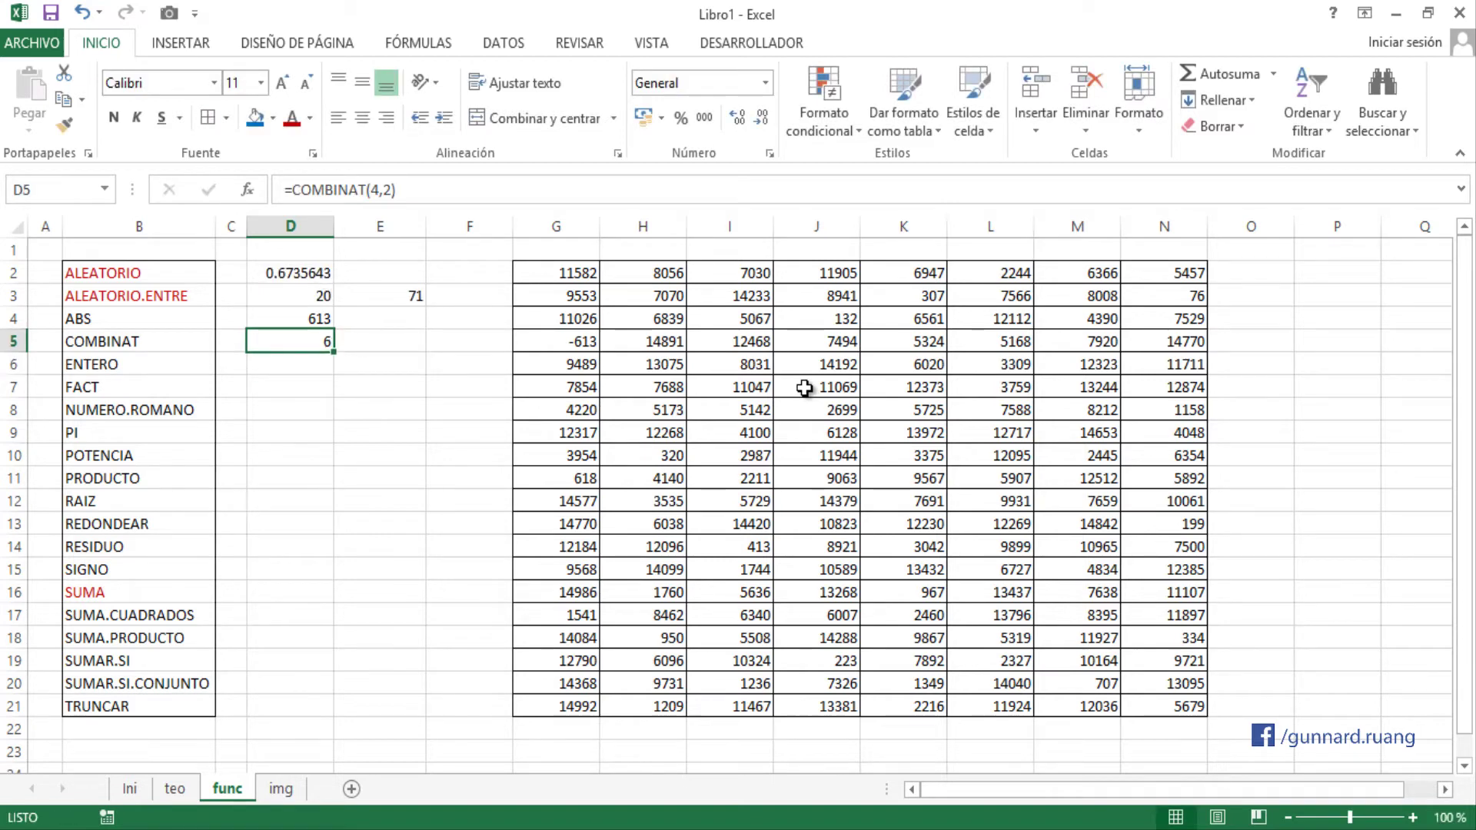
- Examine the número and tamaño arguments of the COMBINAT formula in D5, keeping the formula as it is
{"action": "double_click", "coordinate": [316, 343]}
{"action": "left_click", "coordinate": [338, 344]}
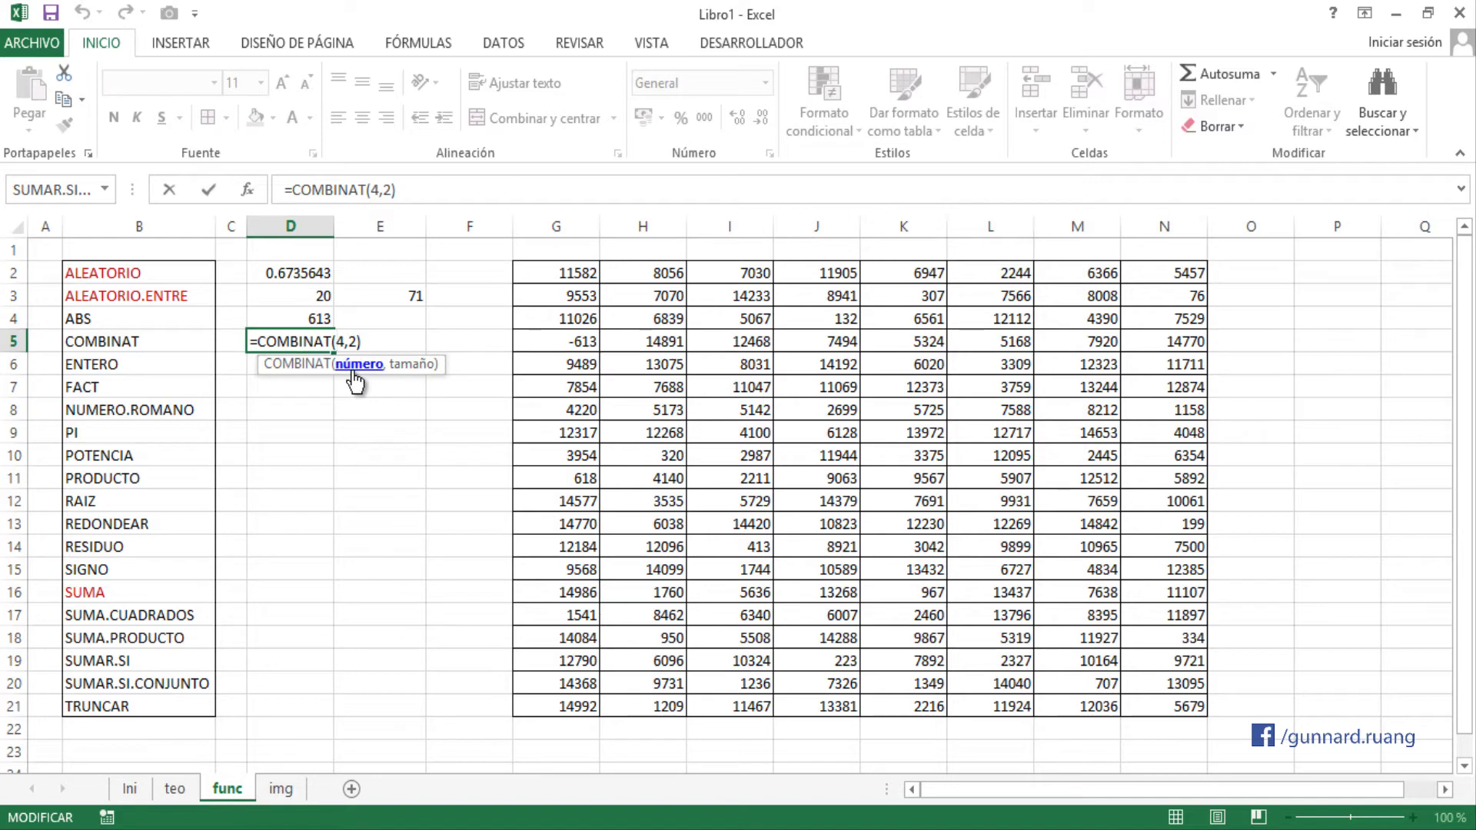
{"action": "left_click", "coordinate": [360, 343]}
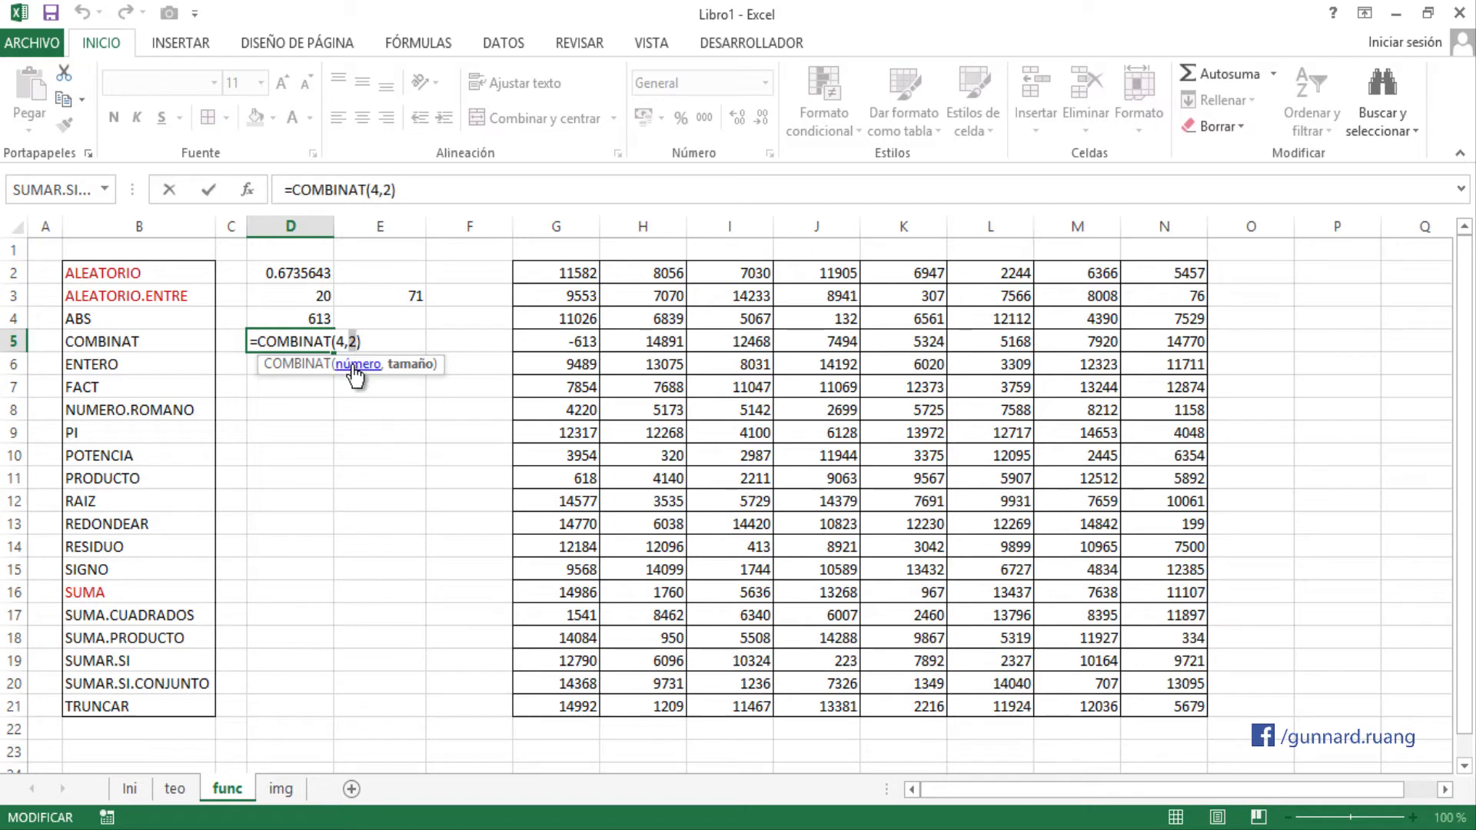
{"action": "double_click", "coordinate": [341, 343]}
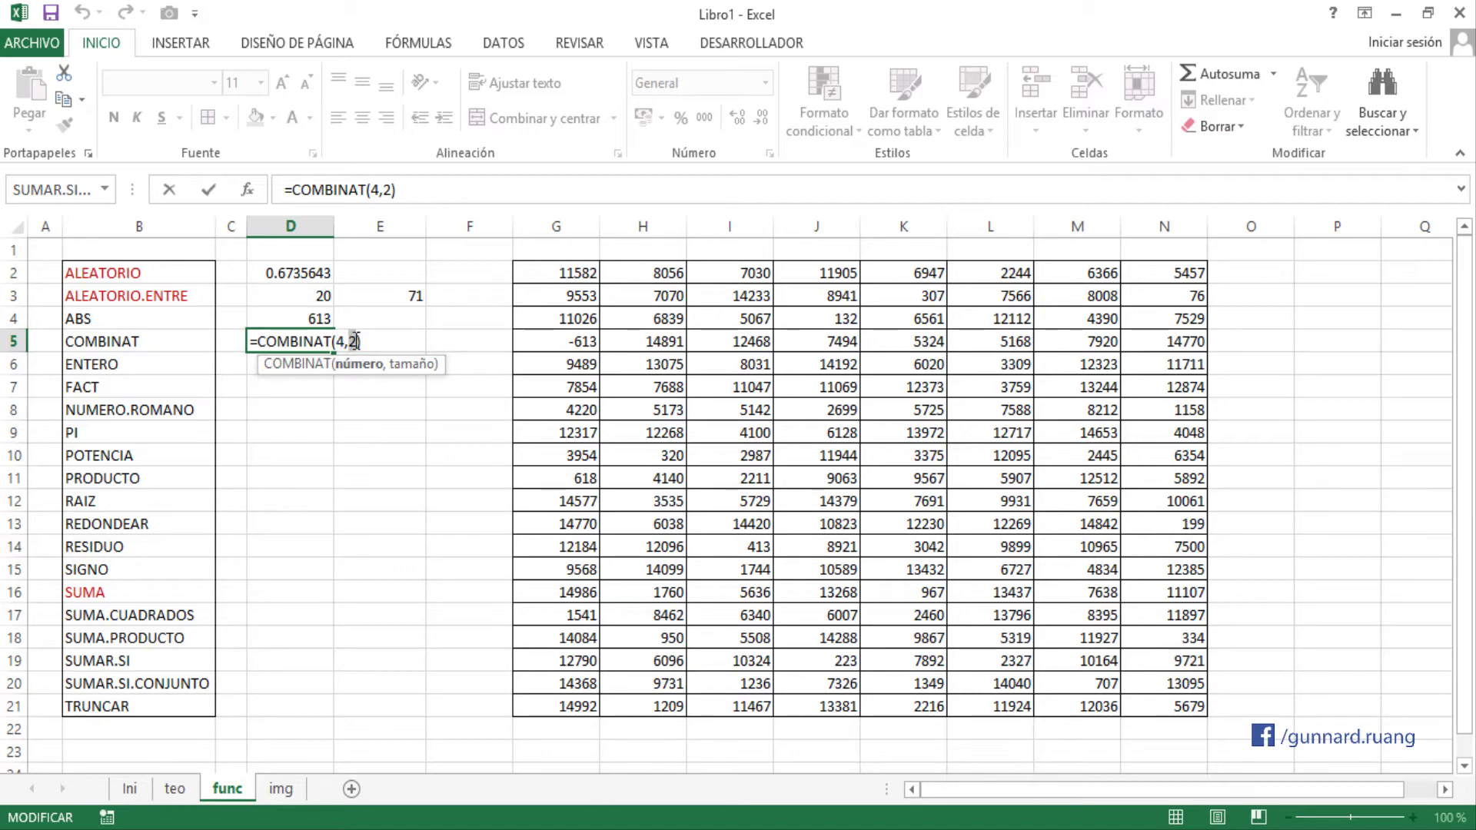
{"action": "left_click", "coordinate": [362, 341]}
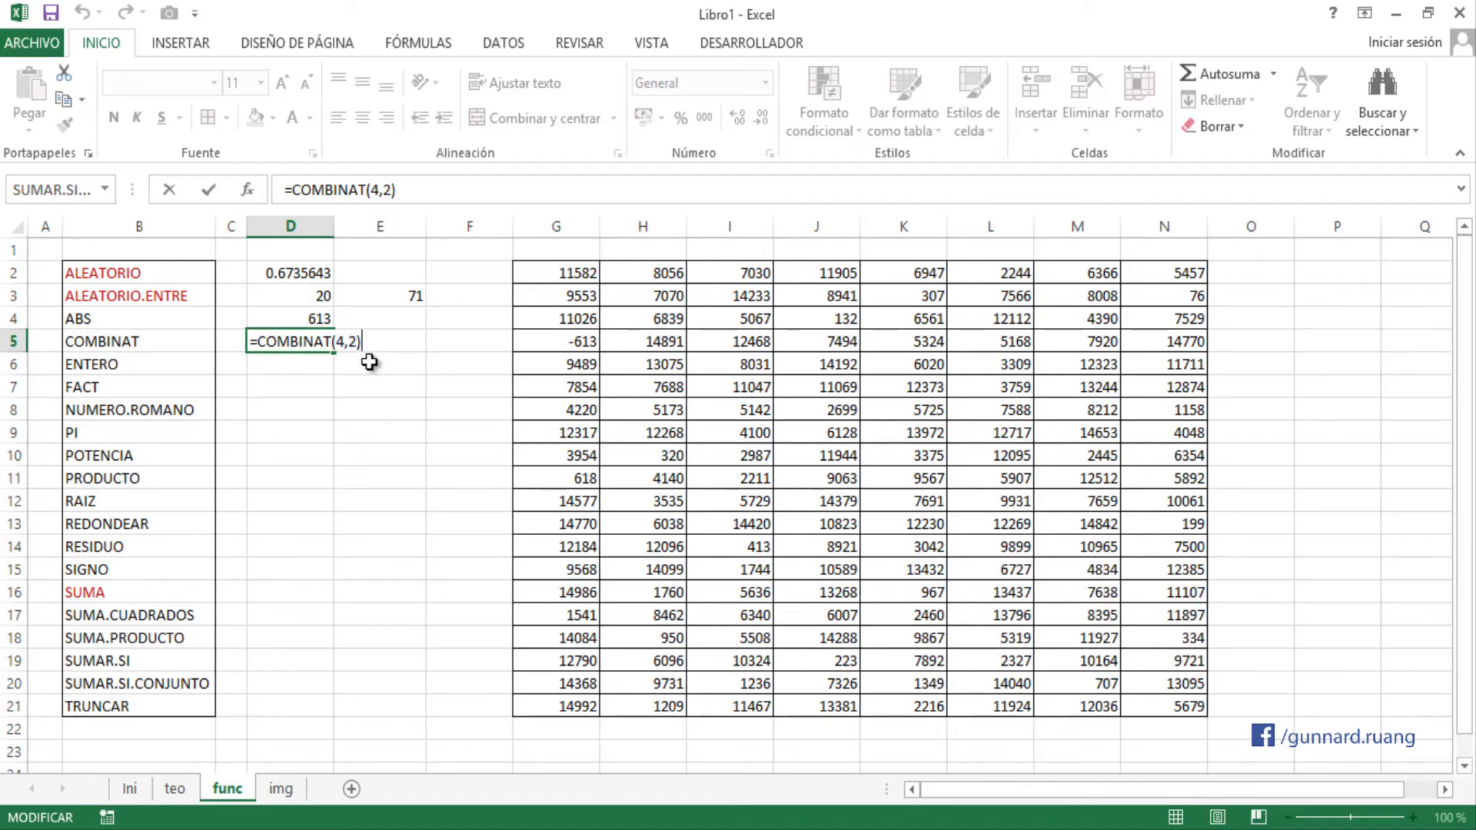
{"action": "key", "text": "Return"}
{"action": "left_click", "coordinate": [315, 343]}
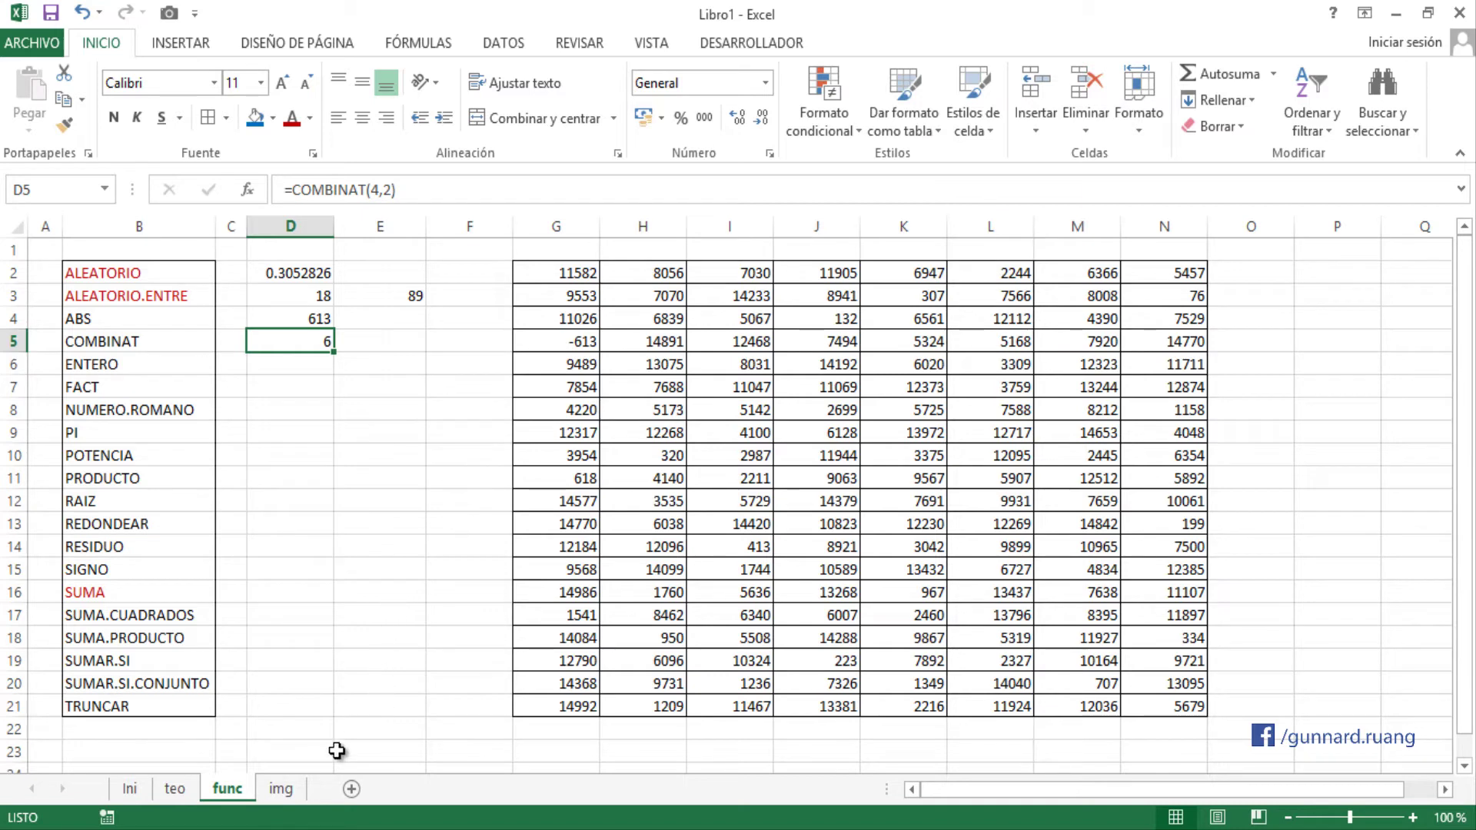
- On the img sheet, enter =COMBINAT(4,2) in C18 below the four-element fruit diagram
{"action": "left_click", "coordinate": [283, 789]}
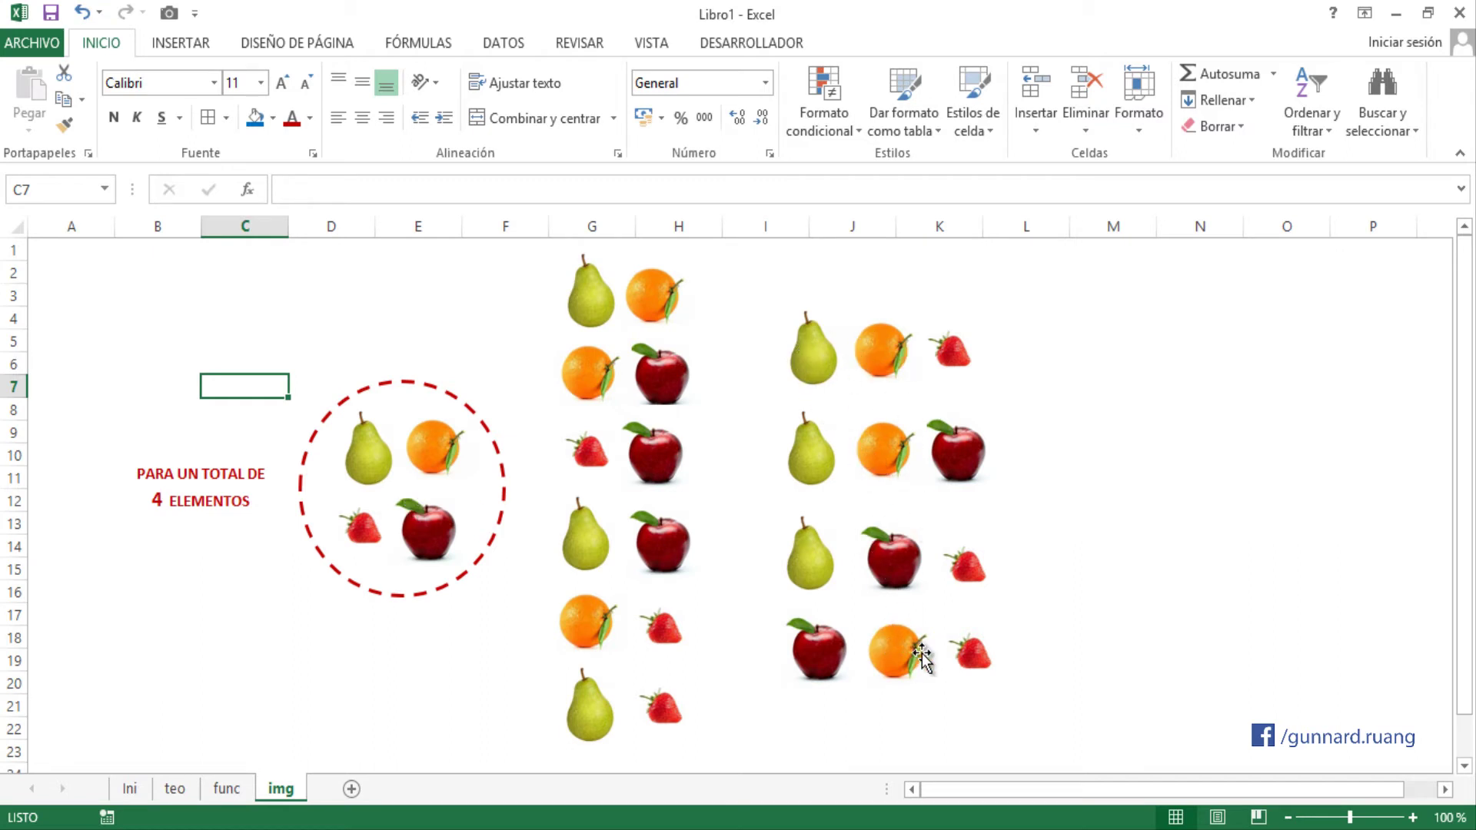
{"action": "left_click", "coordinate": [269, 632]}
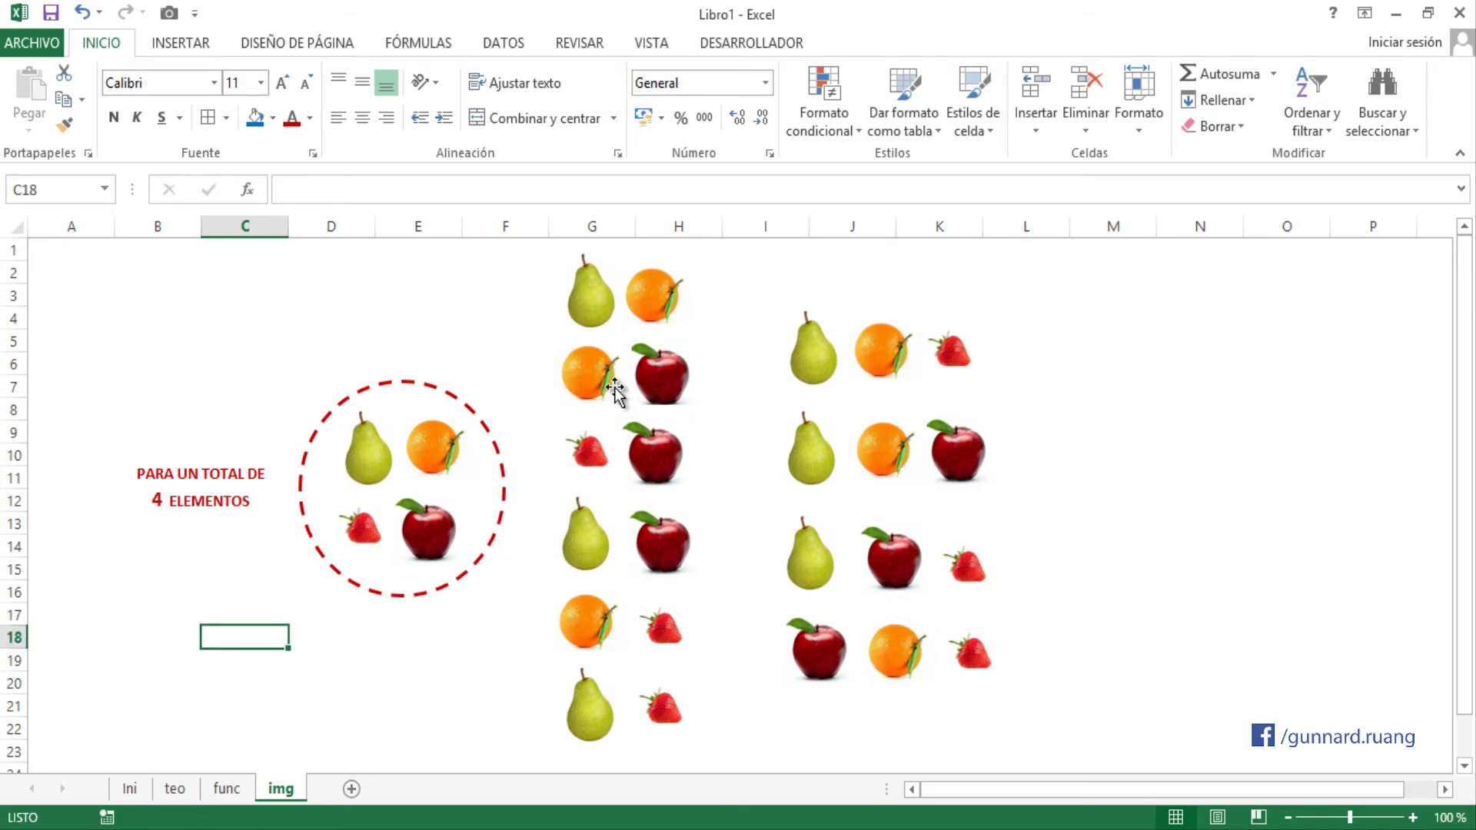
{"action": "type", "text": "=COMB"}
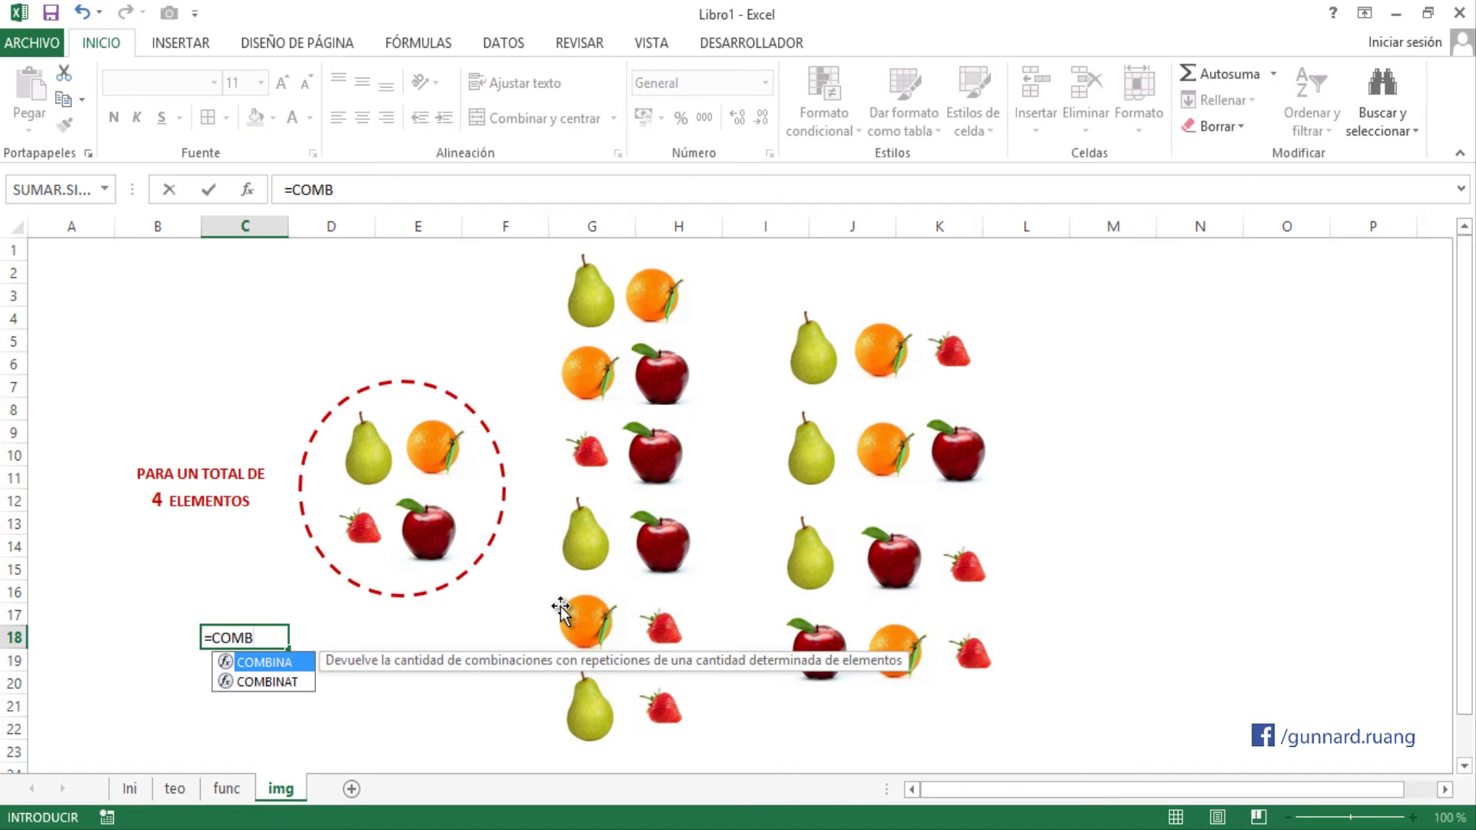
{"action": "key", "text": "Down"}
{"action": "key", "text": "Tab"}
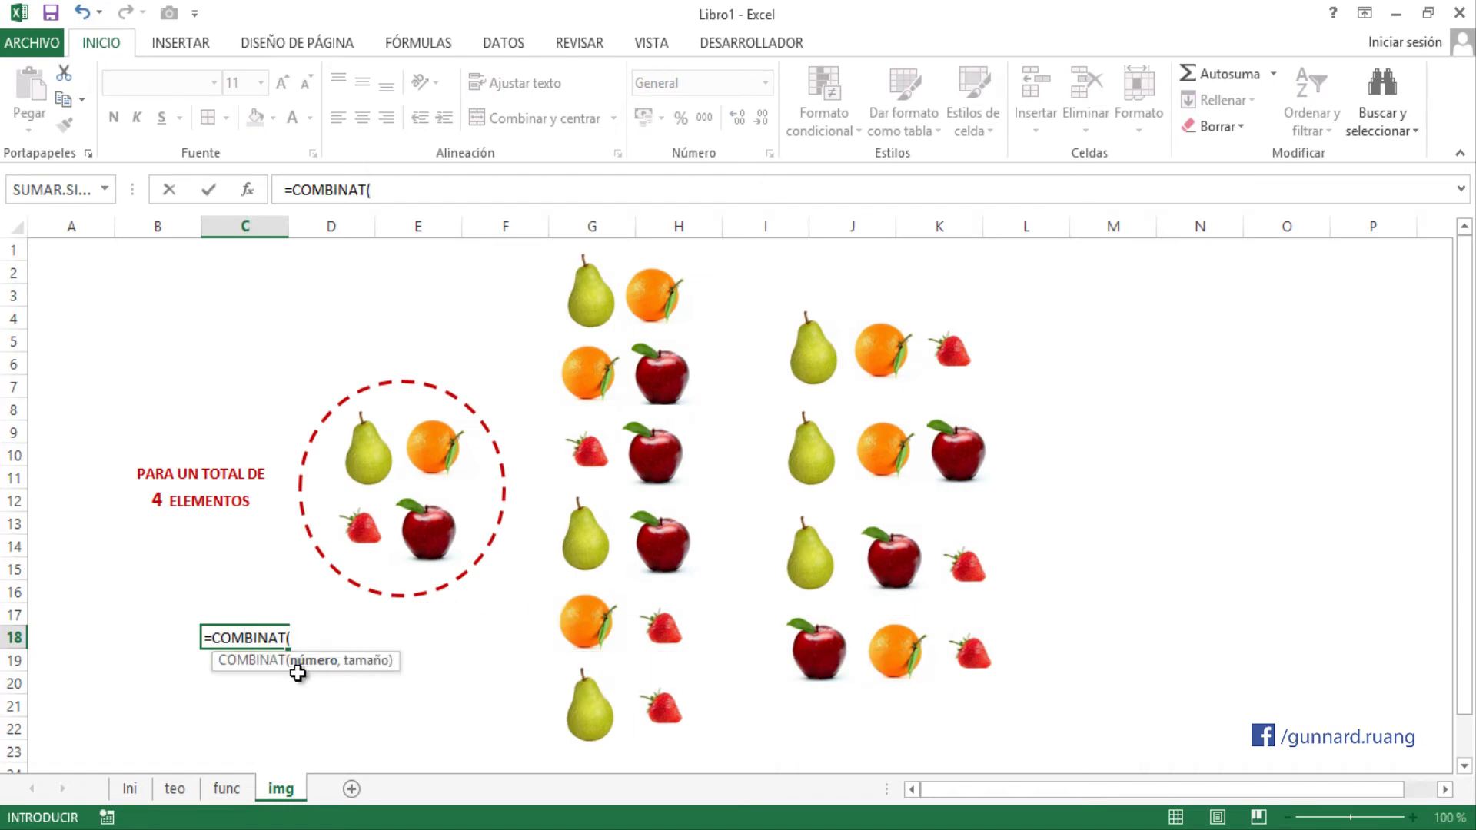
{"action": "type", "text": "4,"}
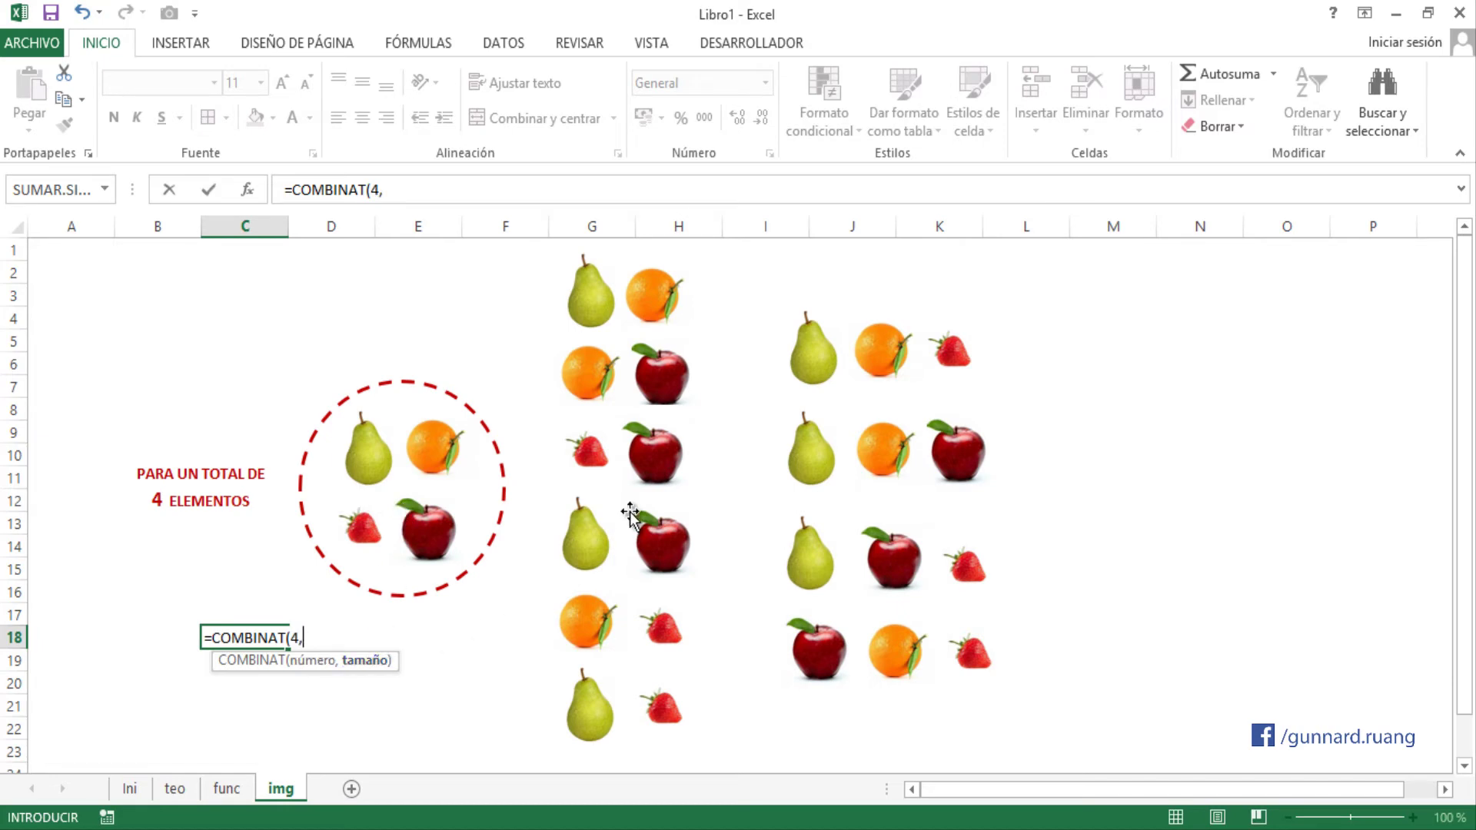
{"action": "type", "text": "2)"}
{"action": "key", "text": "Return"}
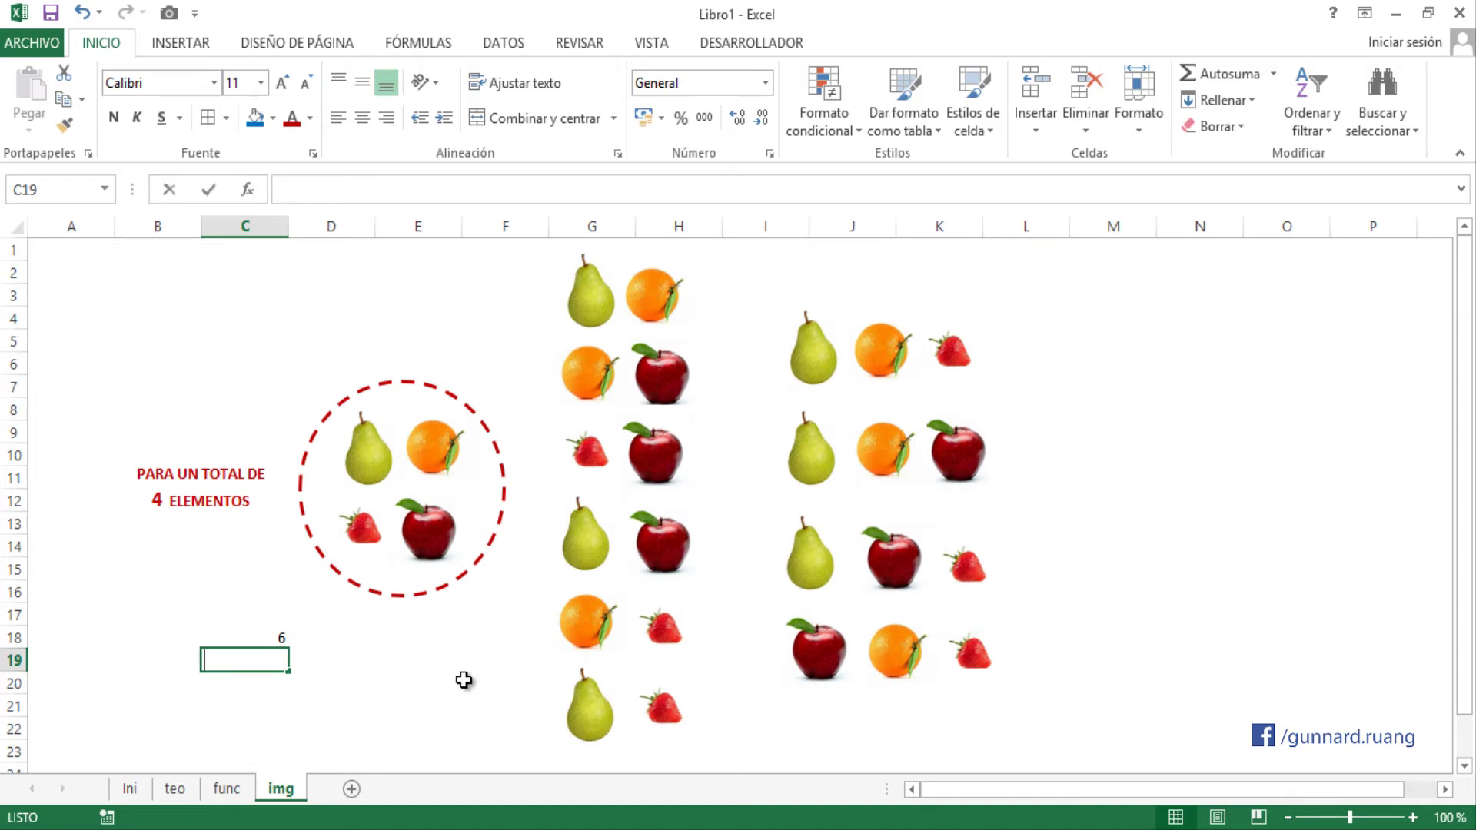
- Enter =COMBINAT(4,3) in C19 of the img sheet and check the resulting formula cell
{"action": "type", "text": "=COMB"}
{"action": "key", "text": "Tab"}
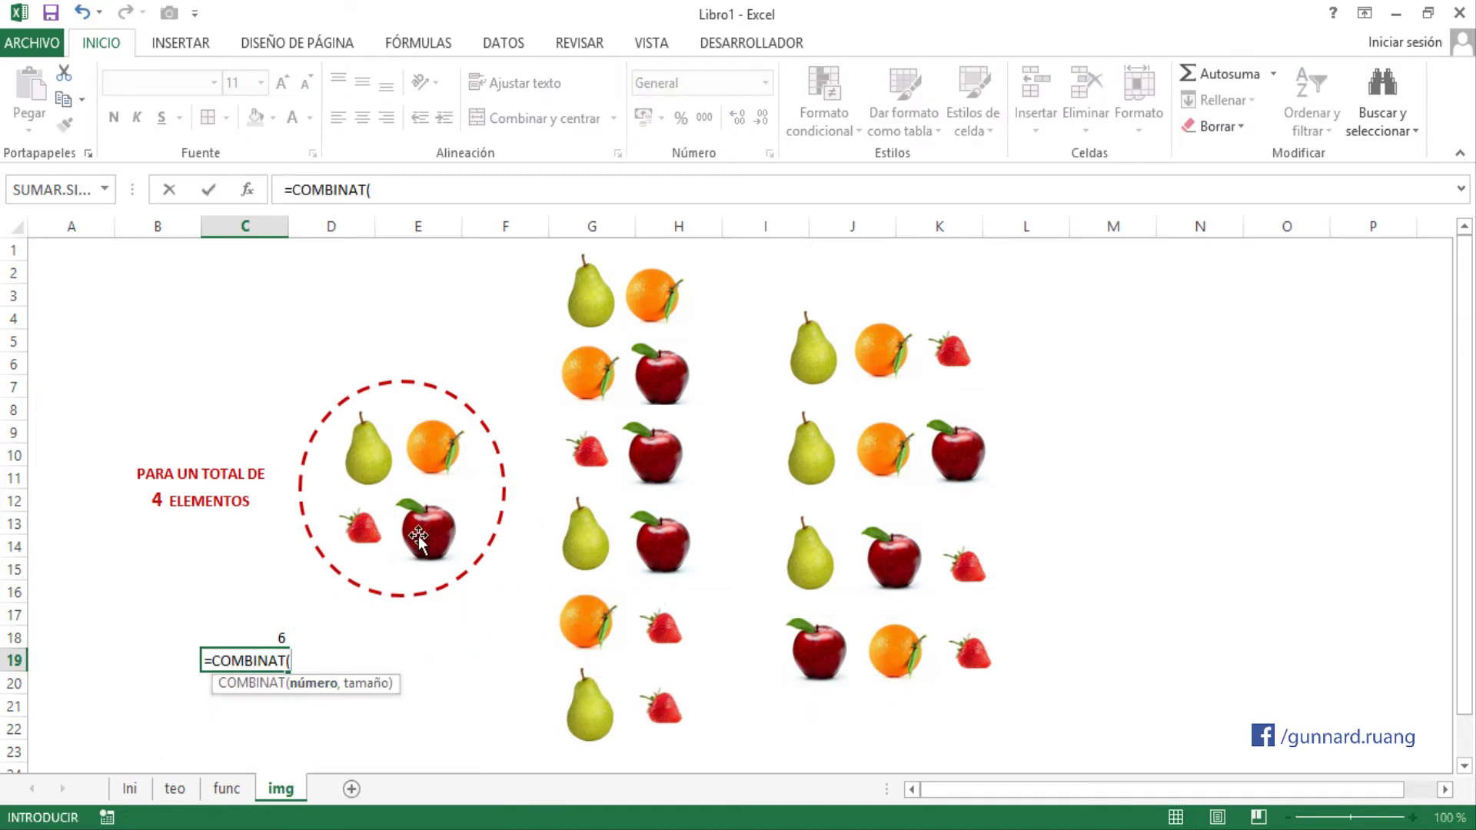
{"action": "type", "text": "4,"}
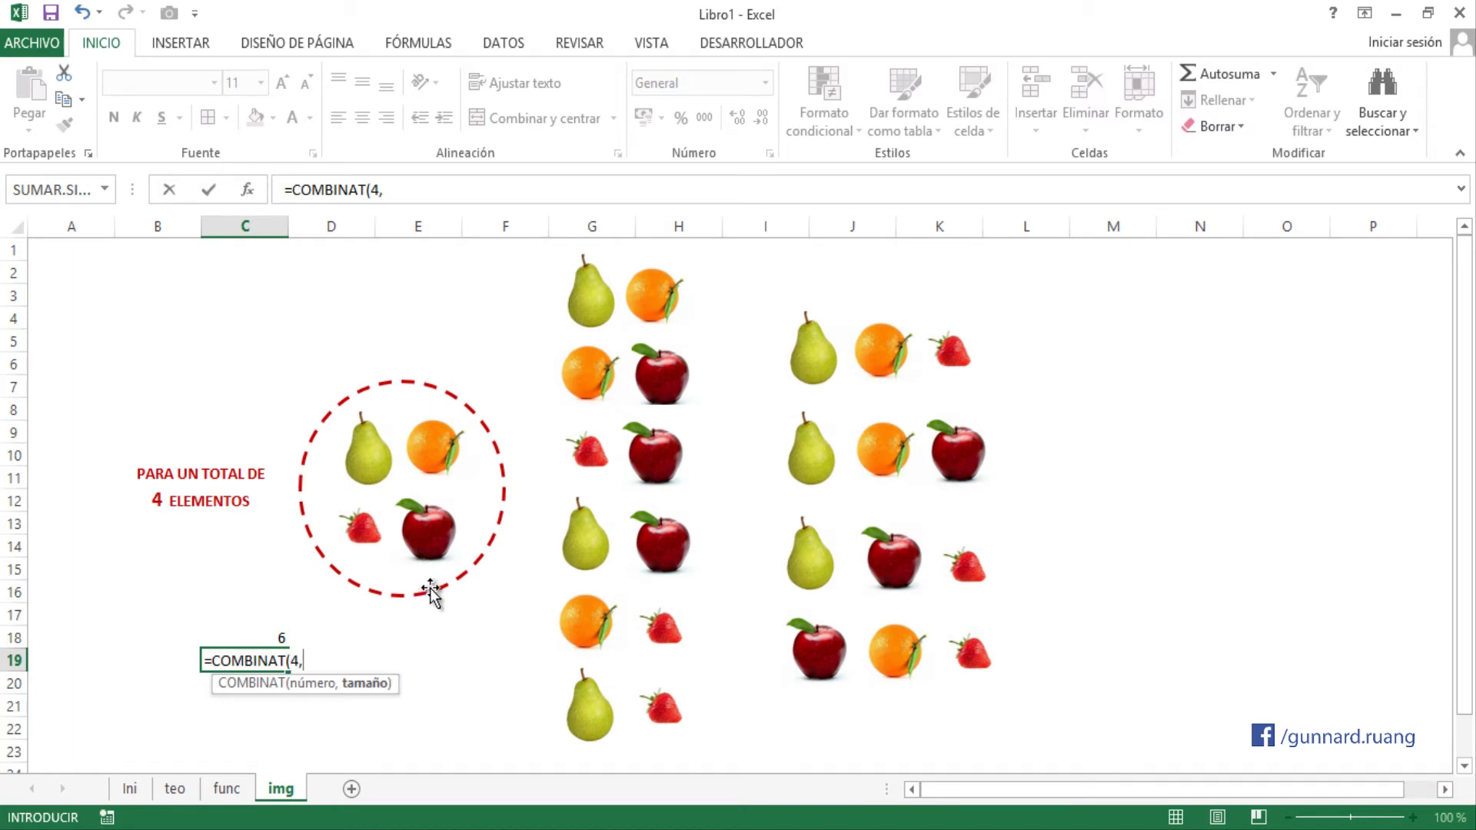
{"action": "type", "text": "3)"}
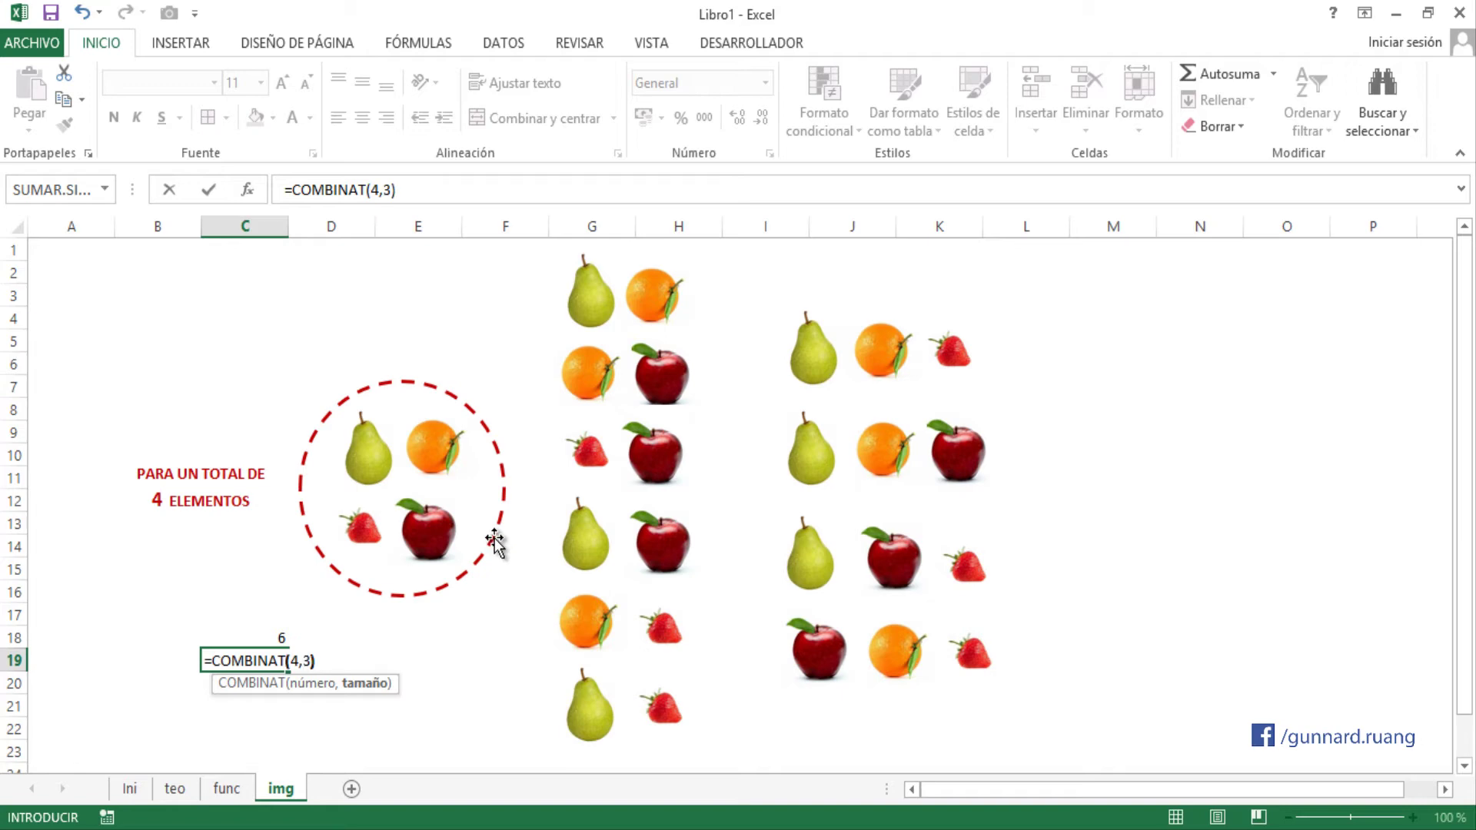
{"action": "key", "text": "Return"}
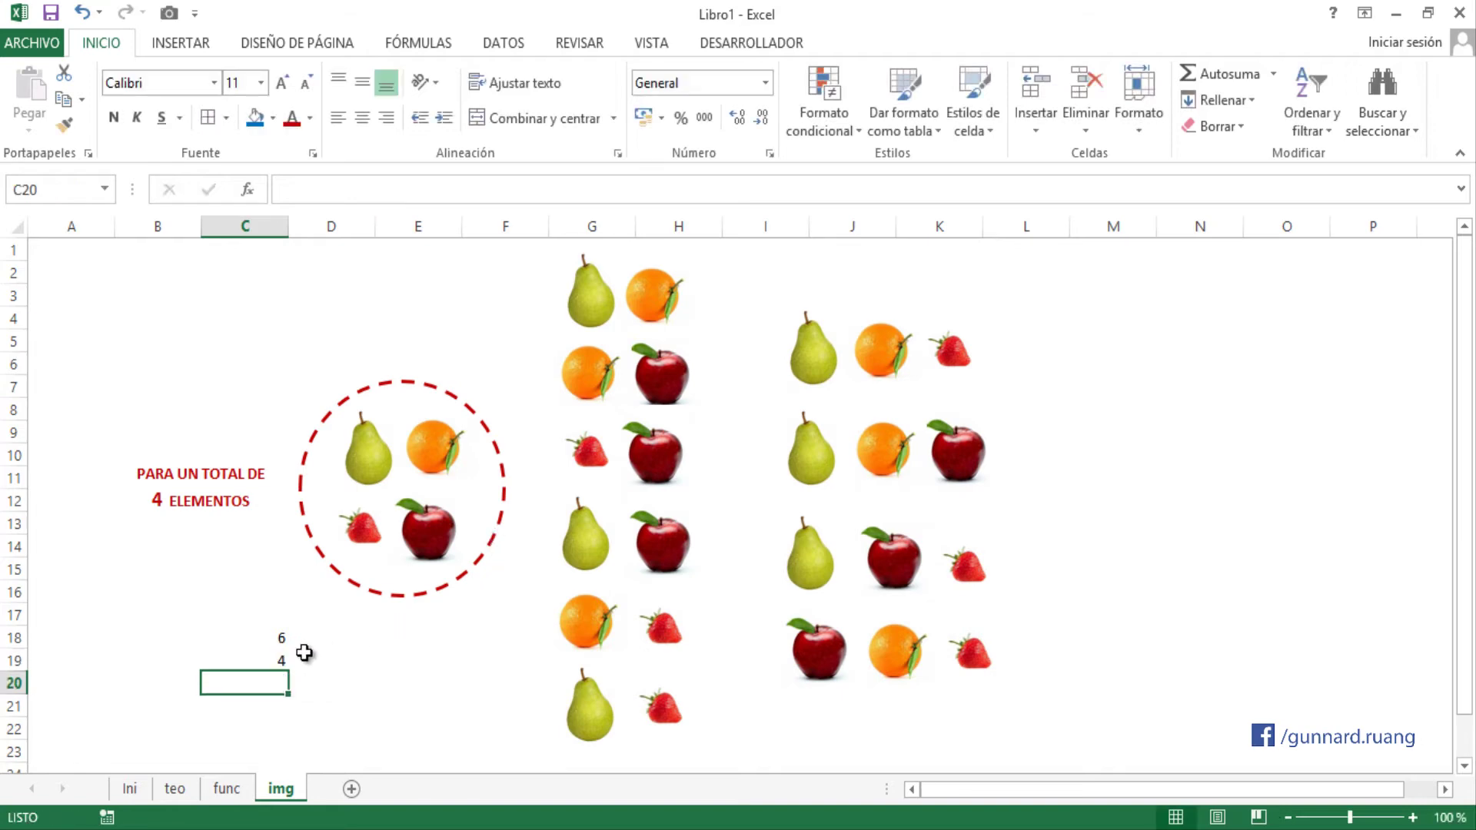
{"action": "left_click", "coordinate": [258, 659]}
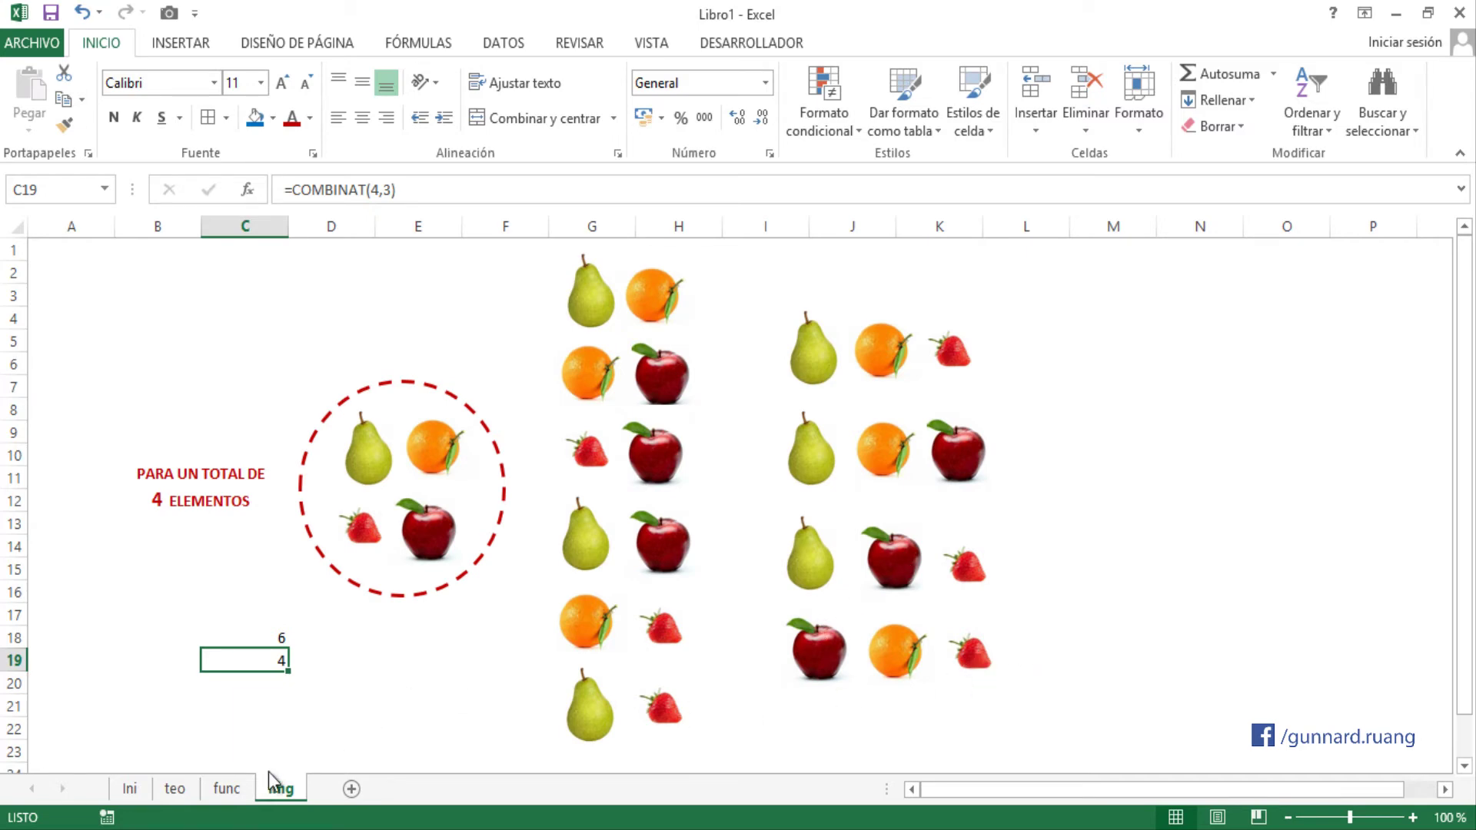
- On the func sheet, enter =COMBINAT(G11,2) in E5, using G11 as the number of elements
{"action": "left_click", "coordinate": [227, 789]}
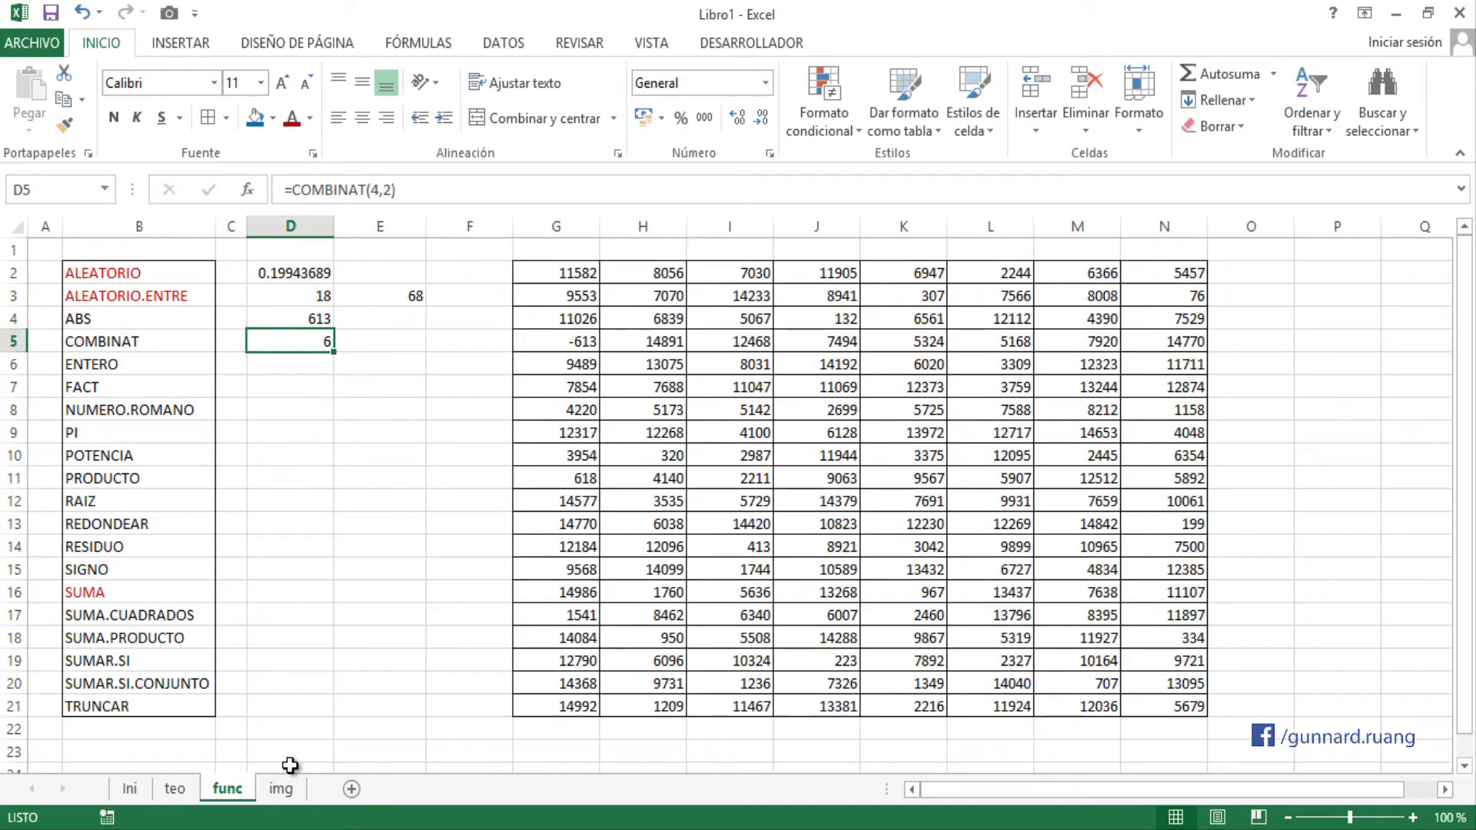
{"action": "left_click", "coordinate": [280, 792]}
{"action": "left_click", "coordinate": [368, 344]}
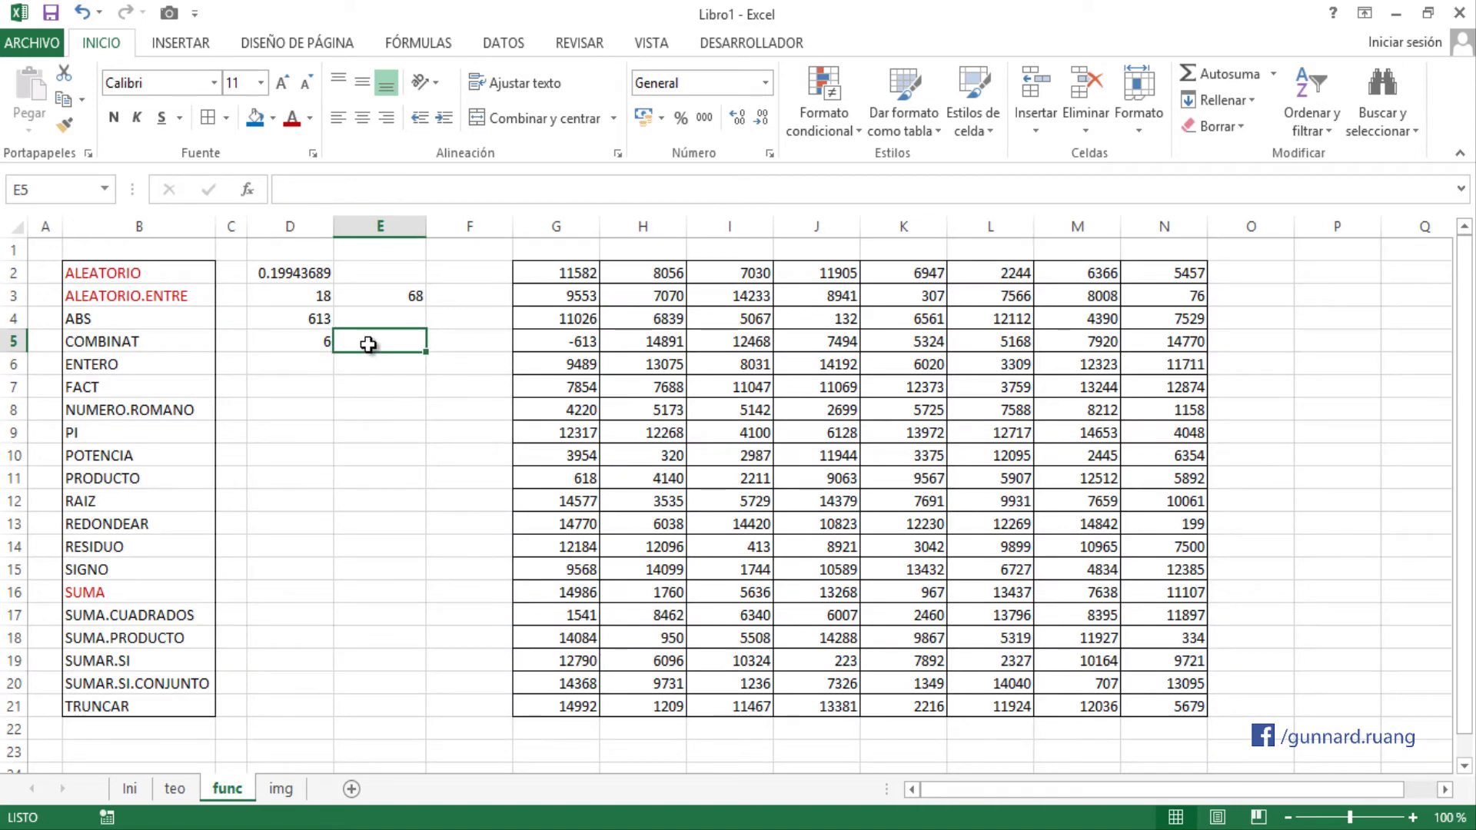
{"action": "left_click", "coordinate": [581, 483]}
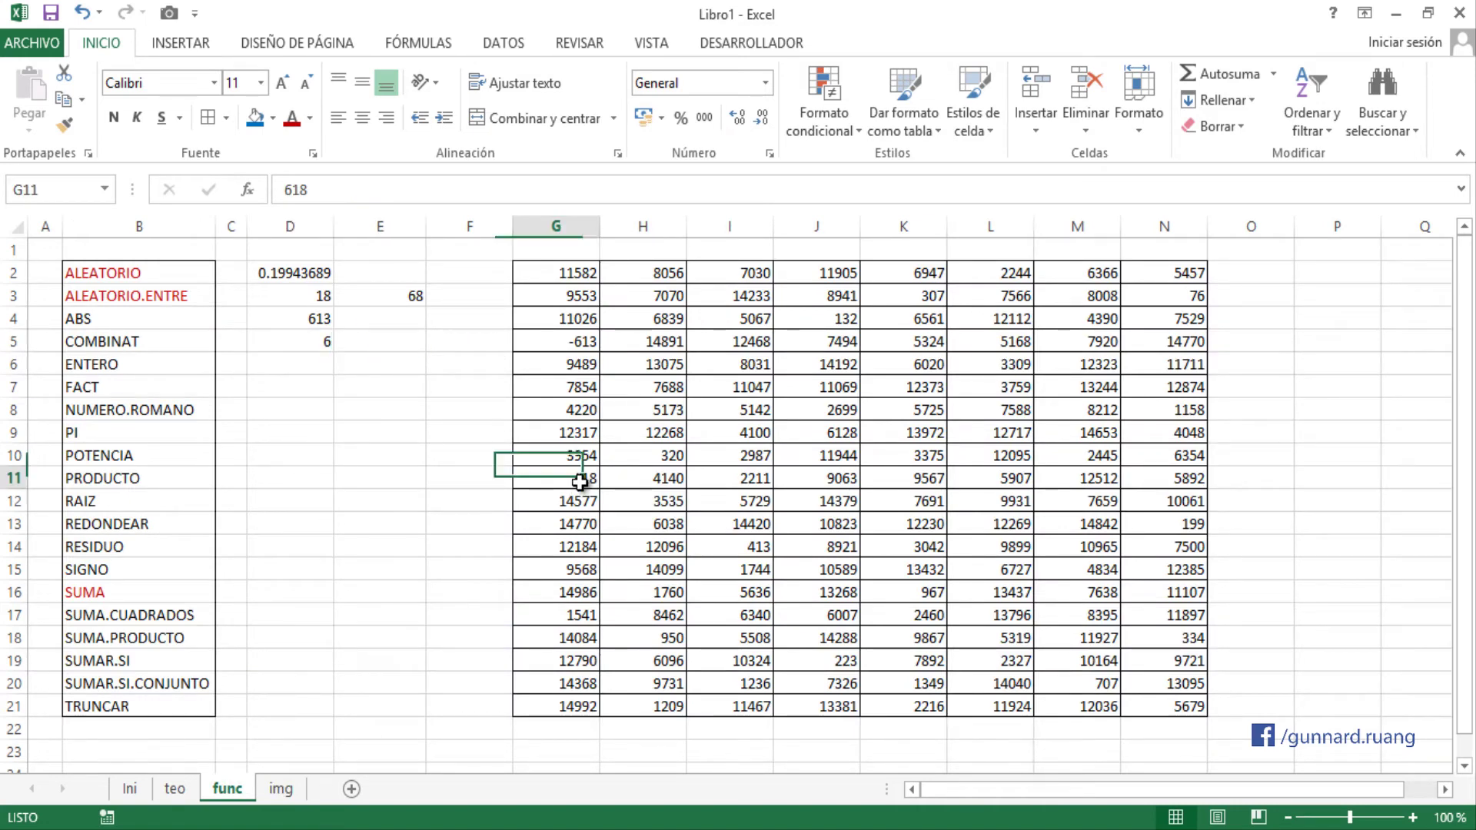
{"action": "left_click", "coordinate": [390, 337]}
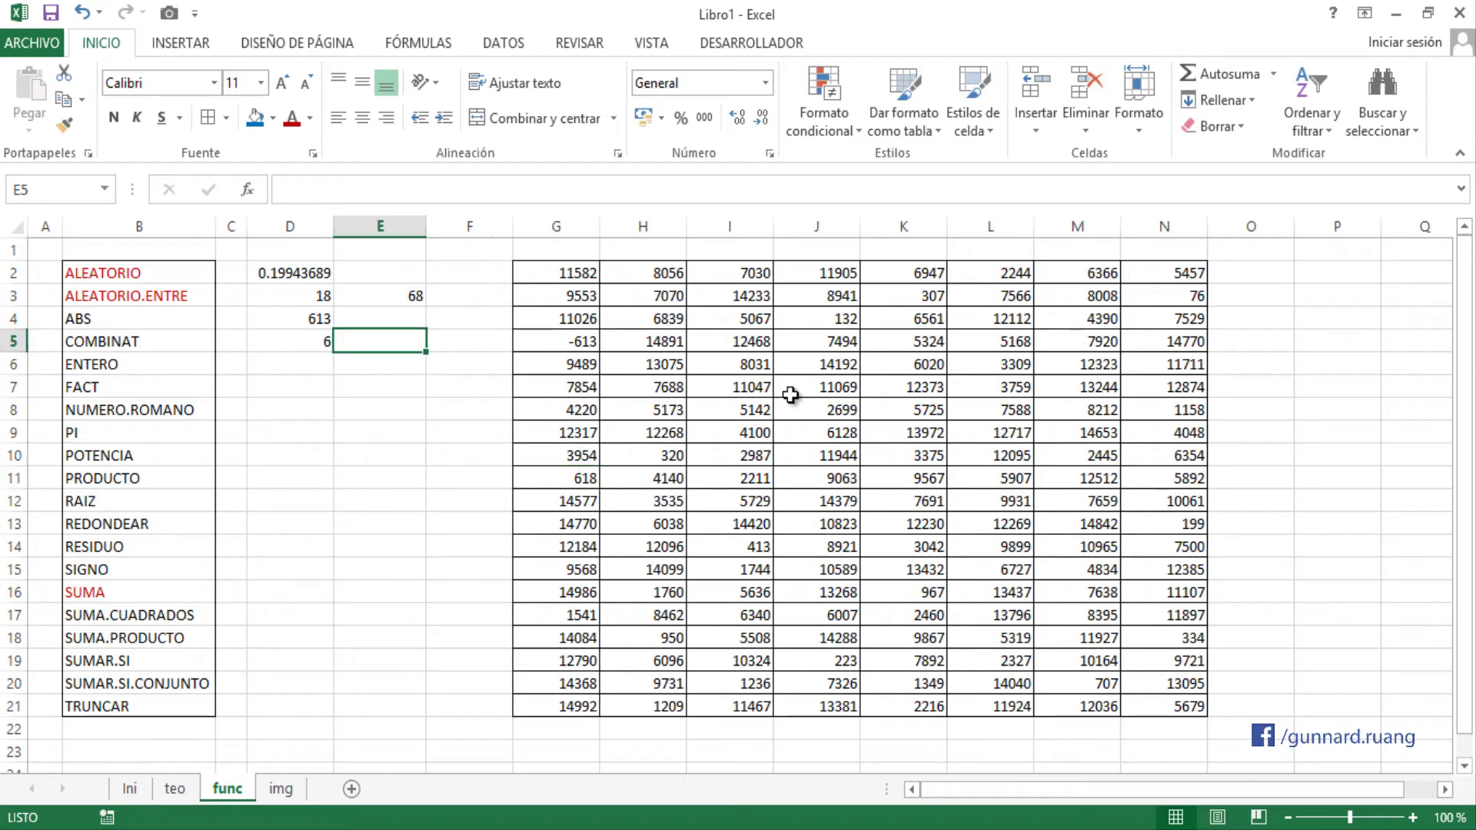
{"action": "type", "text": "=COMB"}
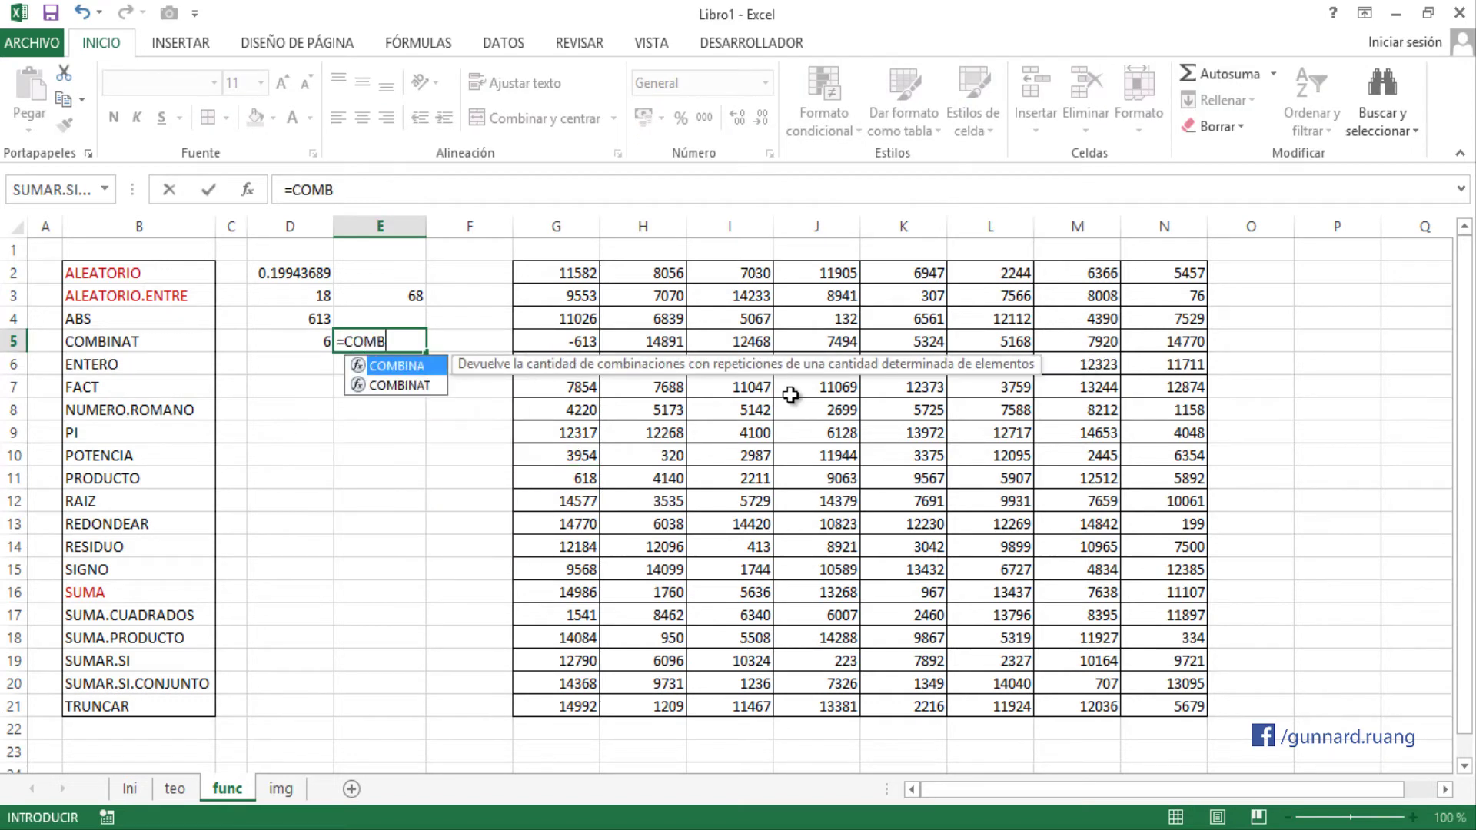
{"action": "key", "text": "Down"}
{"action": "key", "text": "Tab"}
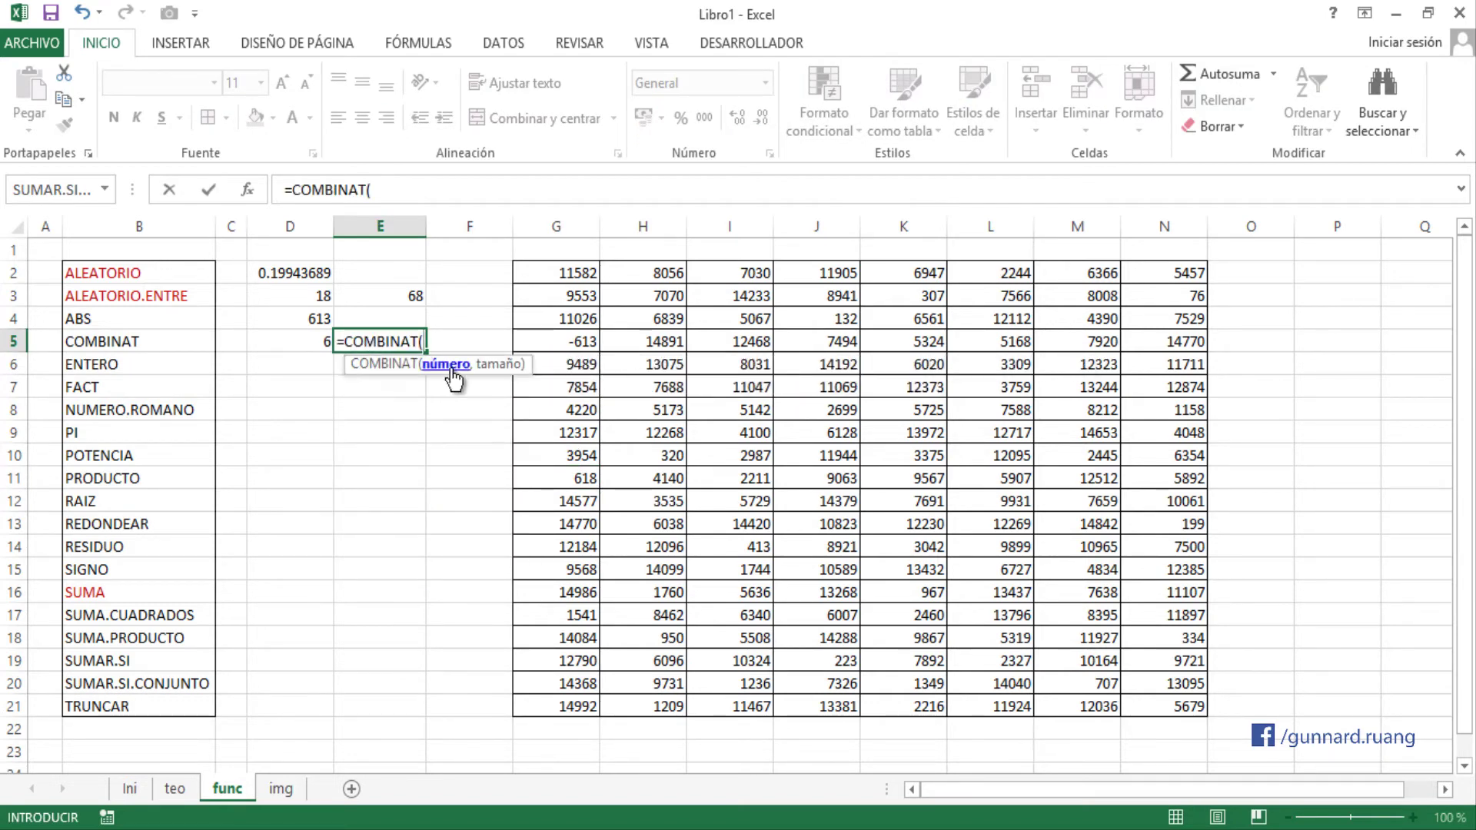
{"action": "left_click", "coordinate": [583, 480]}
{"action": "type", "text": ",2"}
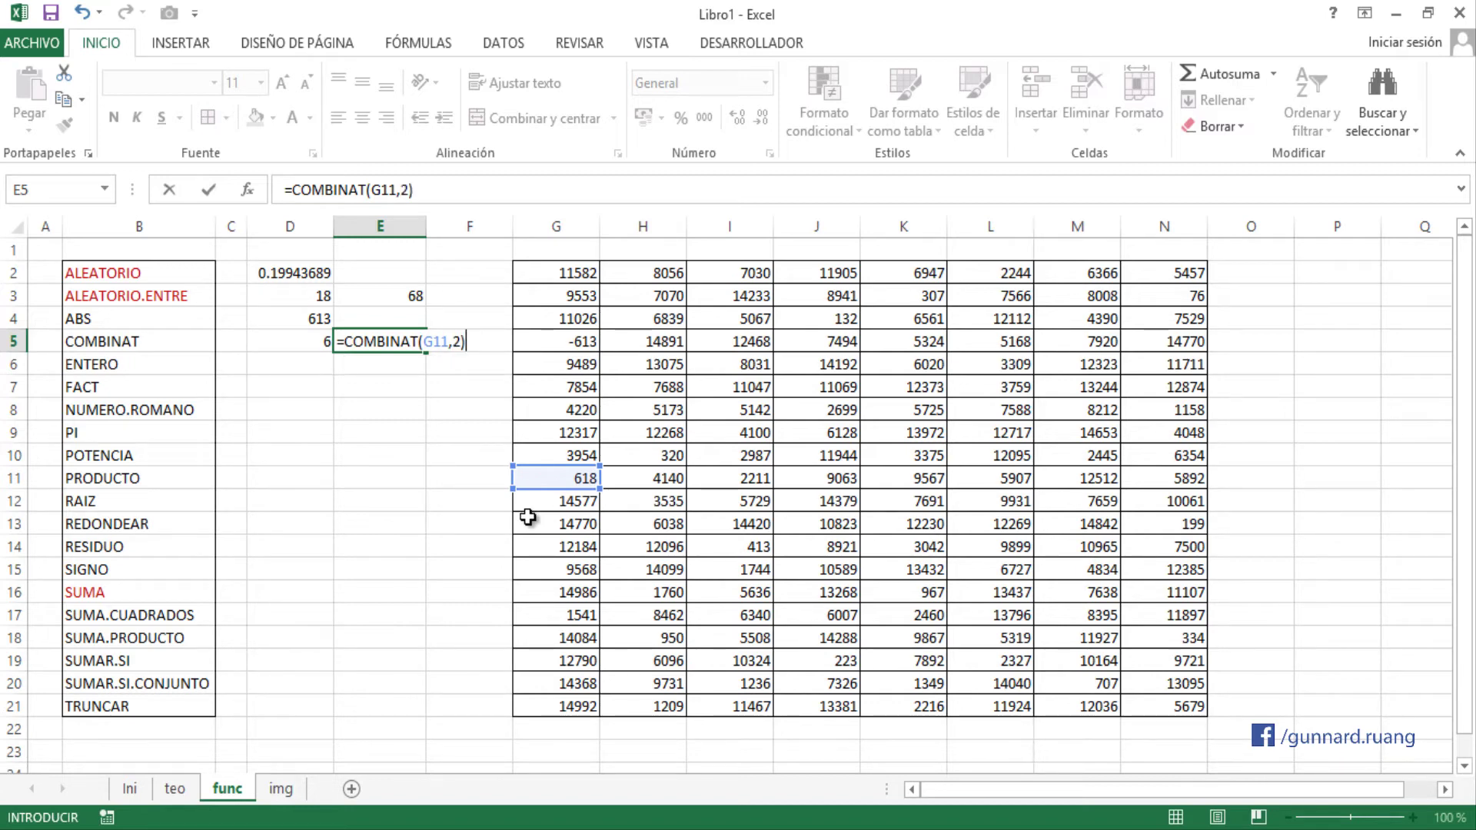
{"action": "key", "text": "Return"}
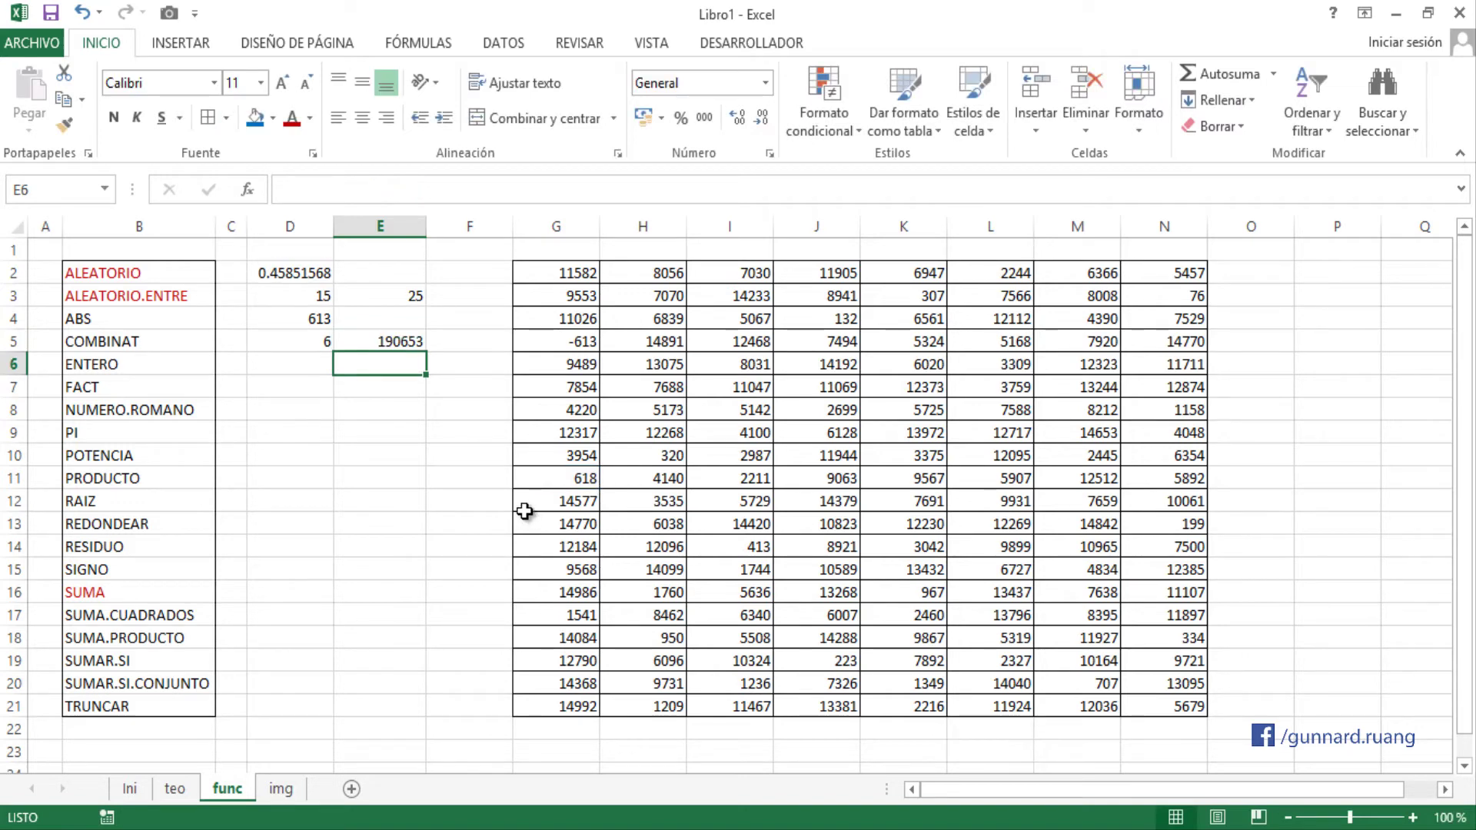
- Compare the fruit illustration on the img sheet with the COMBINAT formula in E5 of func, keeping the formula as it is
{"action": "left_click", "coordinate": [285, 790]}
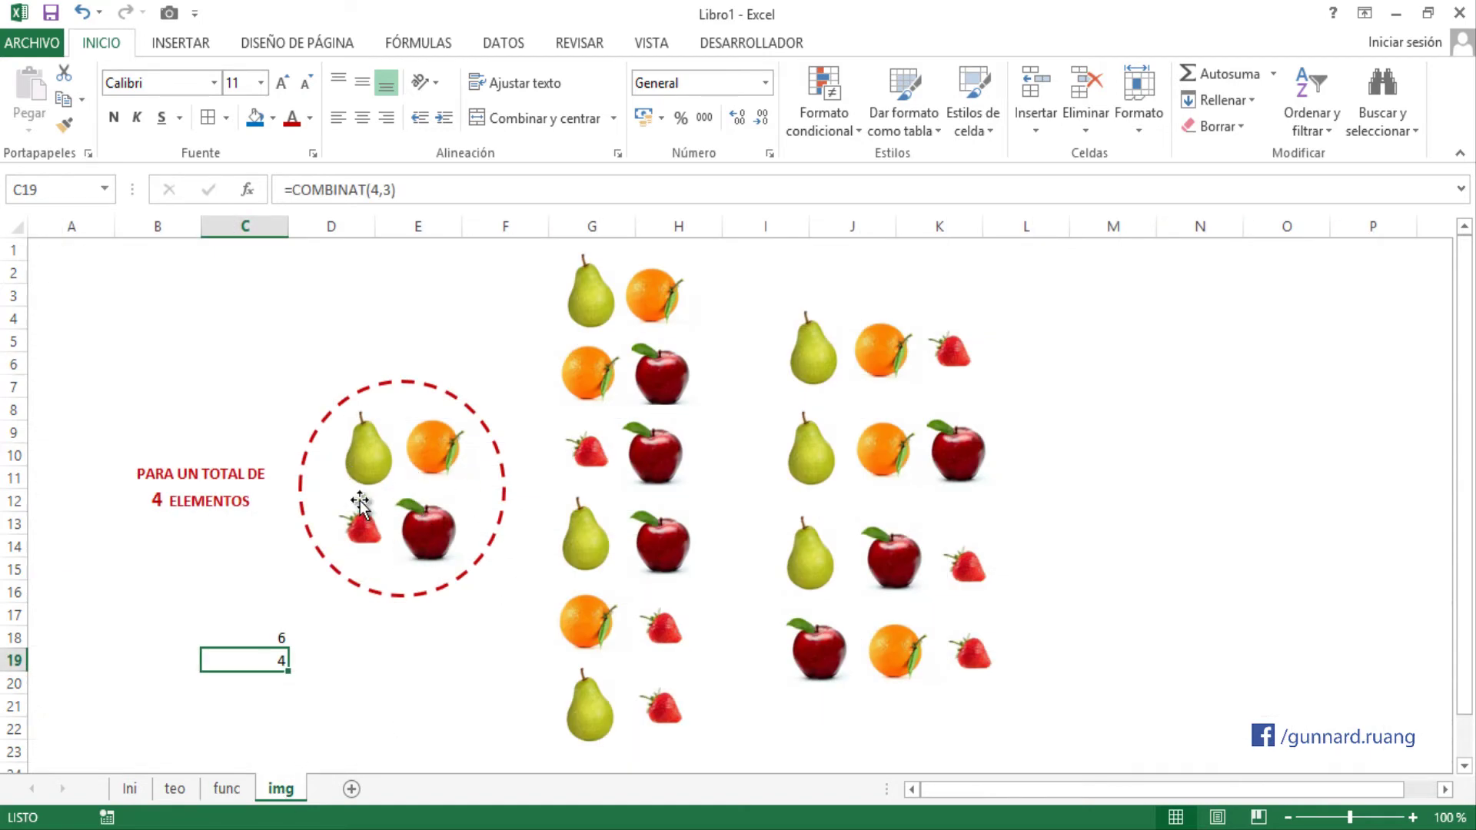
{"action": "left_click", "coordinate": [227, 790]}
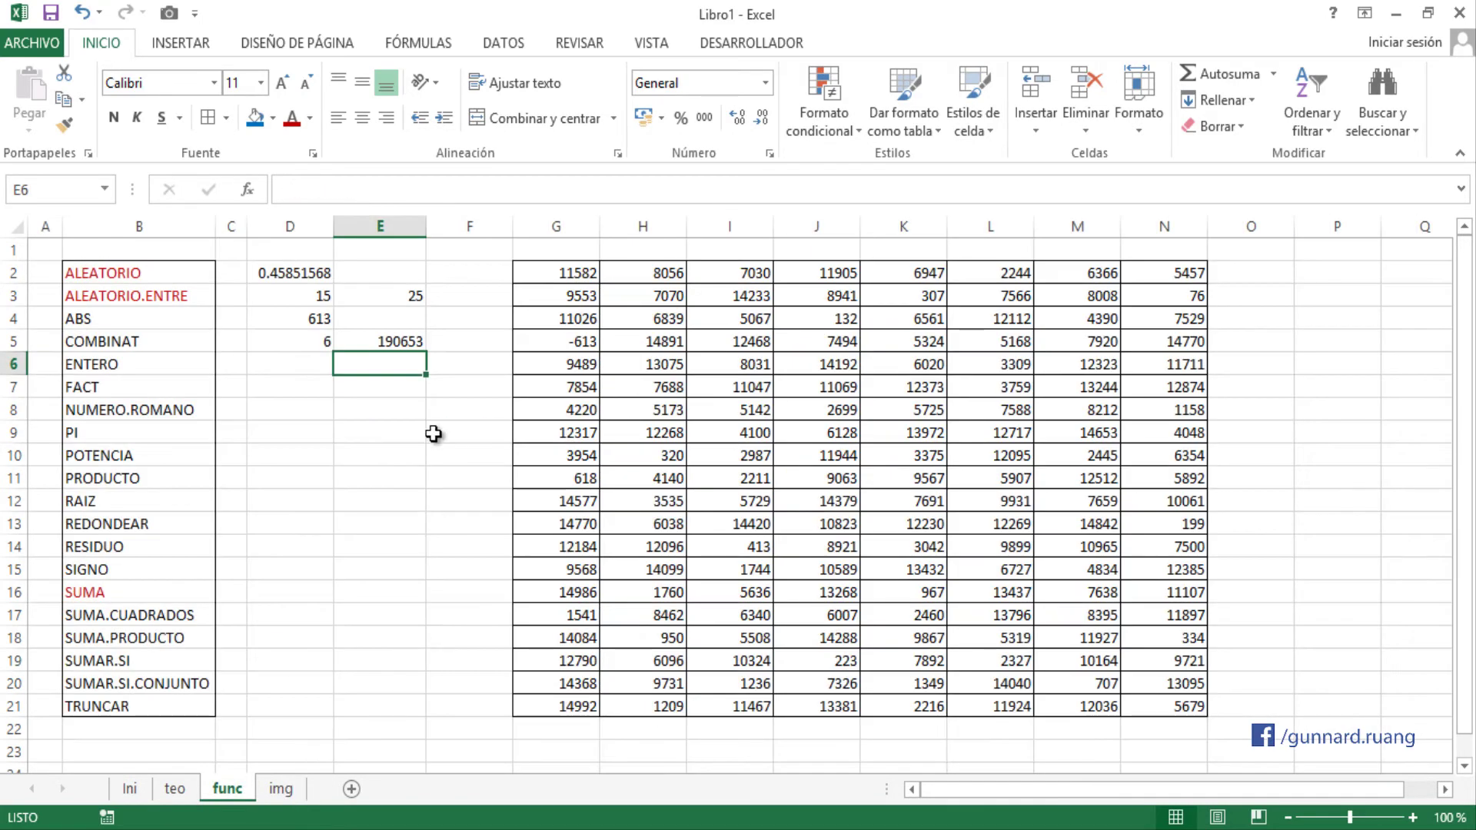
{"action": "left_click", "coordinate": [361, 341]}
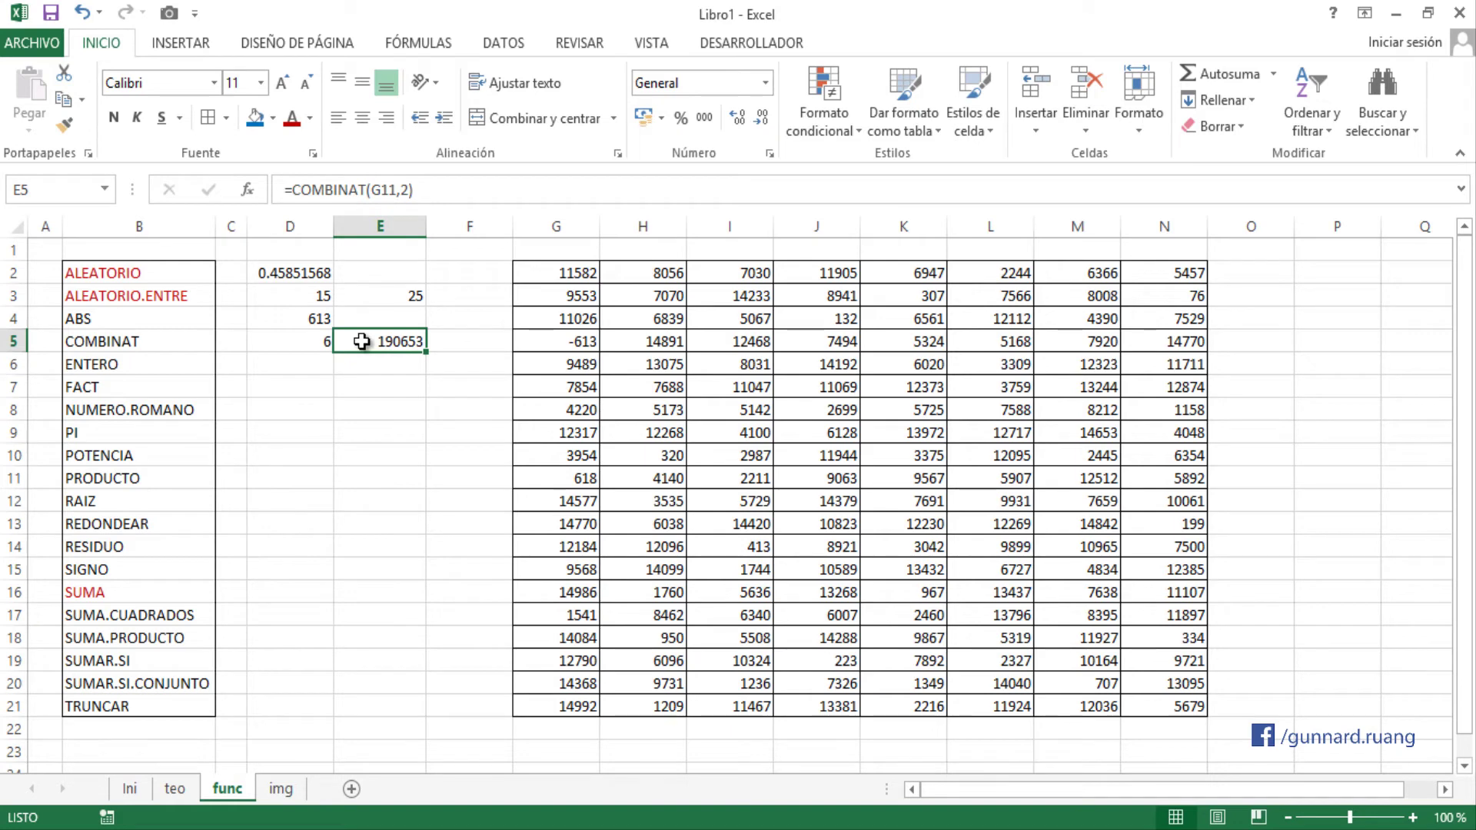
{"action": "double_click", "coordinate": [377, 341]}
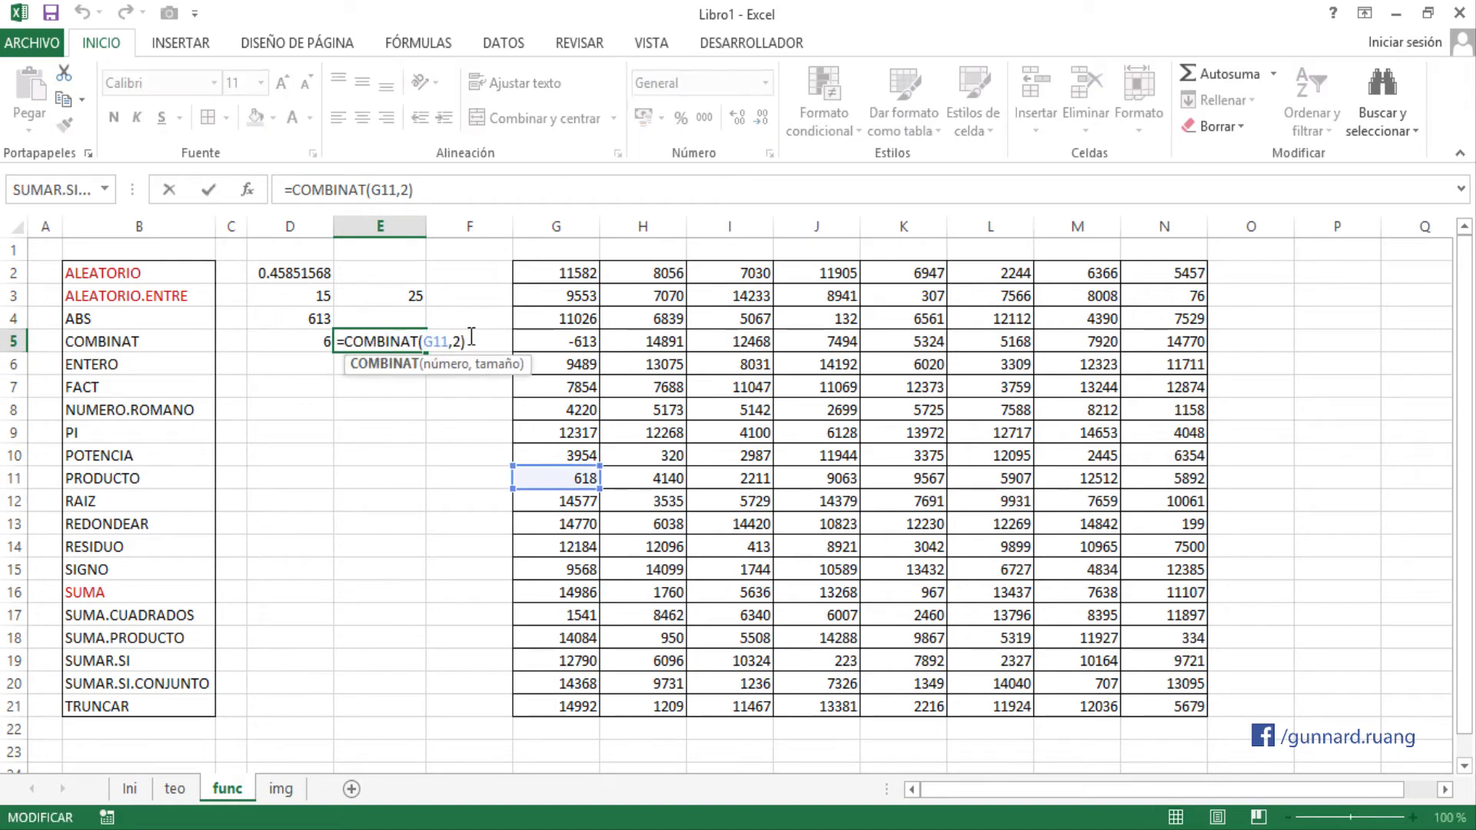
{"action": "left_click", "coordinate": [470, 339]}
{"action": "key", "text": "Return"}
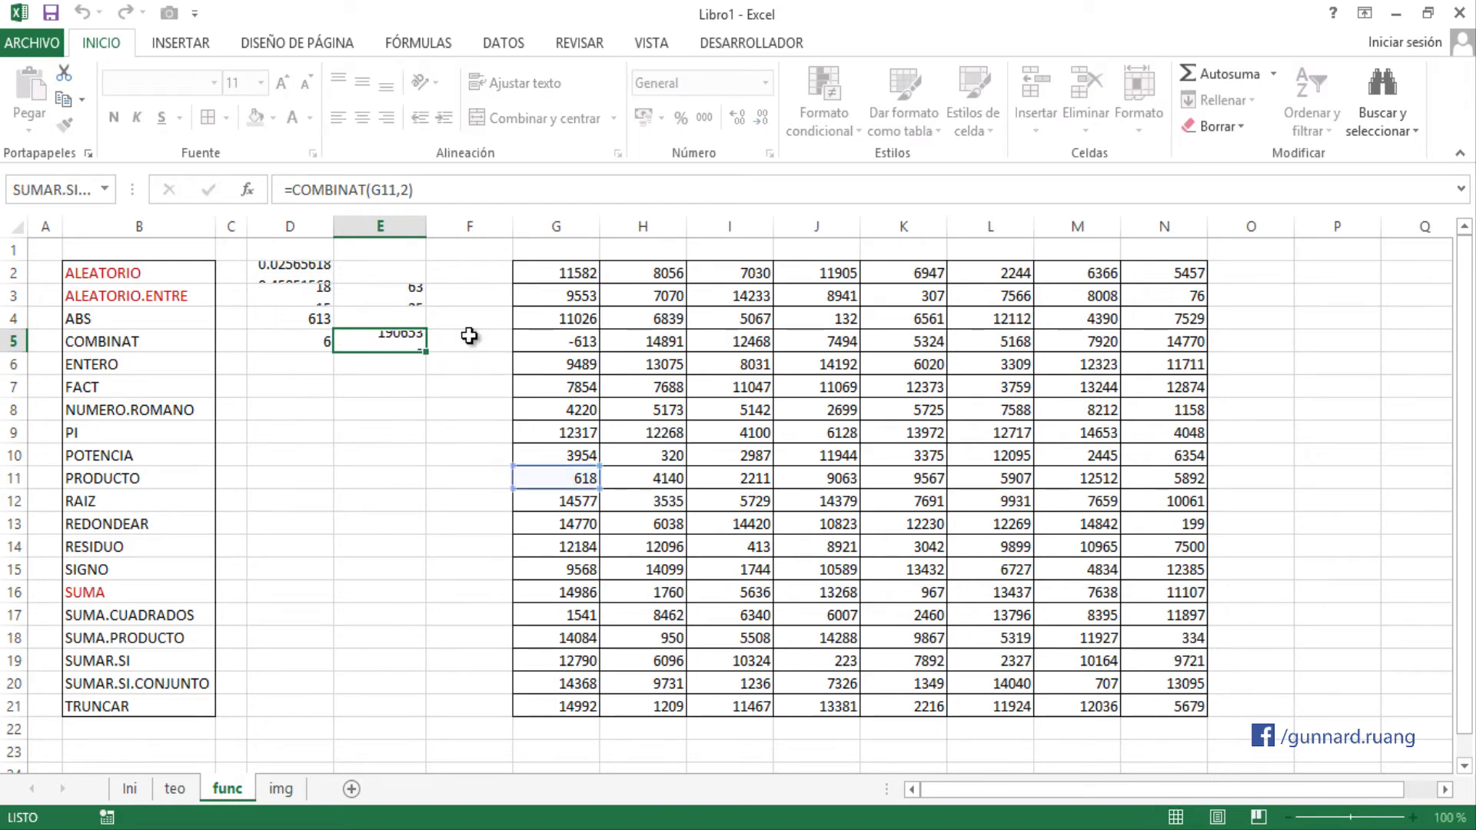
- Add decimals to two numbers in column H: set H16 to 1760.82 and H17 to 8462.37
{"action": "left_click", "coordinate": [308, 365]}
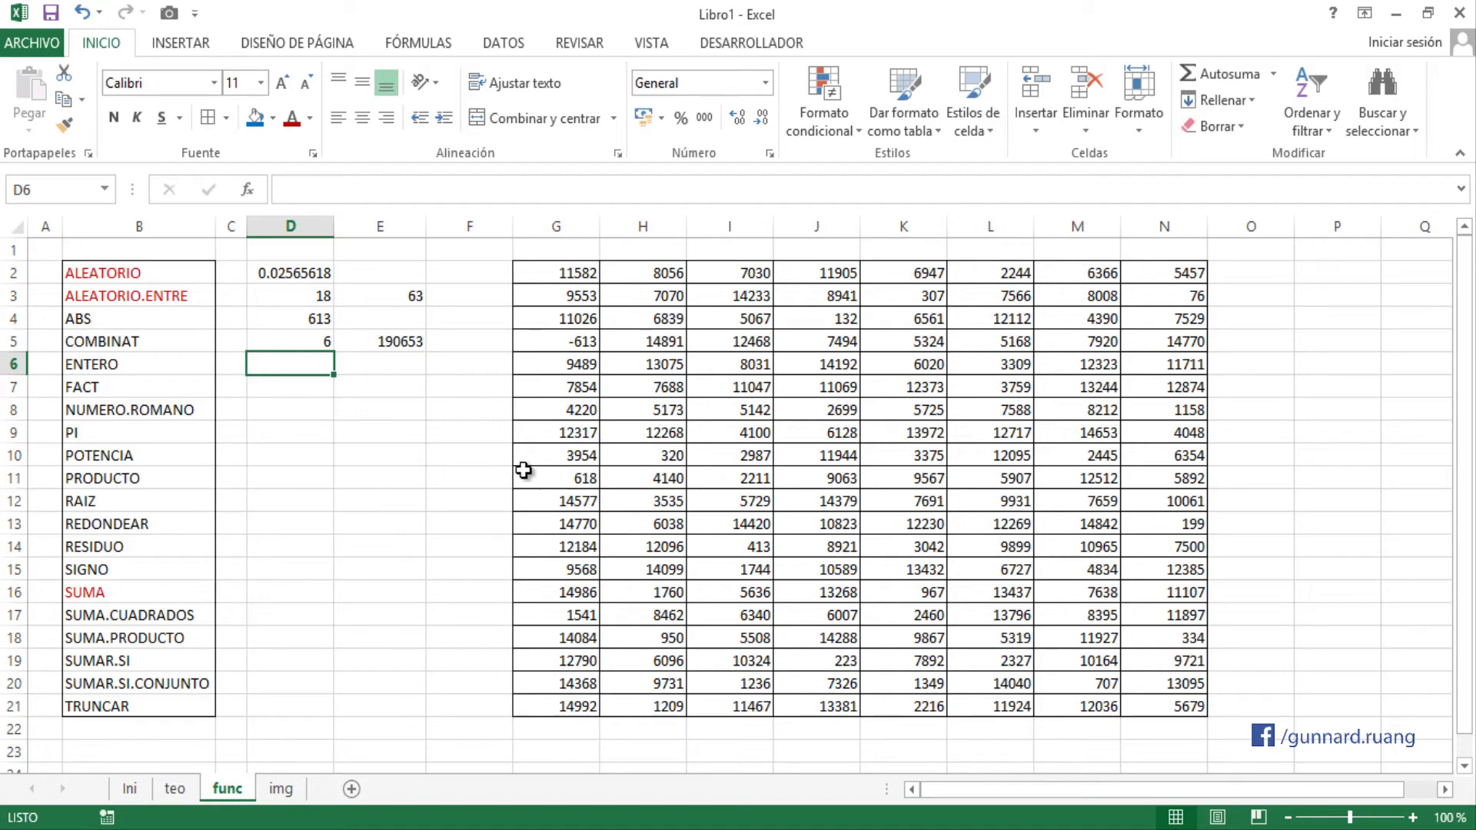
{"action": "left_click", "coordinate": [305, 380]}
{"action": "left_click", "coordinate": [302, 364]}
{"action": "left_click", "coordinate": [653, 595]}
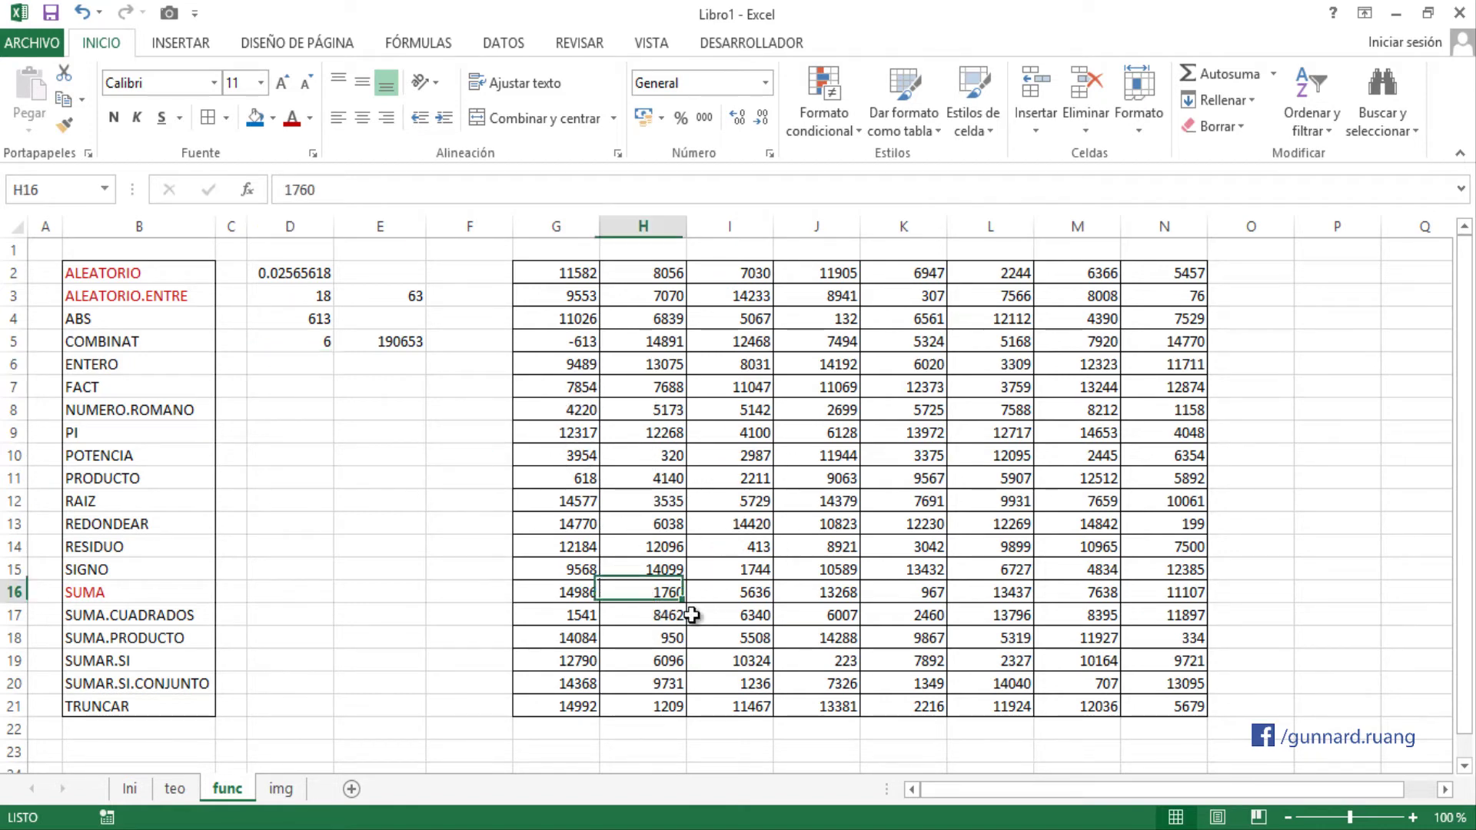
{"action": "mouse_move", "coordinate": [650, 604]}
{"action": "left_mouse_down"}
{"action": "mouse_move", "coordinate": [653, 619]}
{"action": "mouse_move", "coordinate": [638, 595]}
{"action": "left_mouse_up"}
{"action": "double_click", "coordinate": [654, 594]}
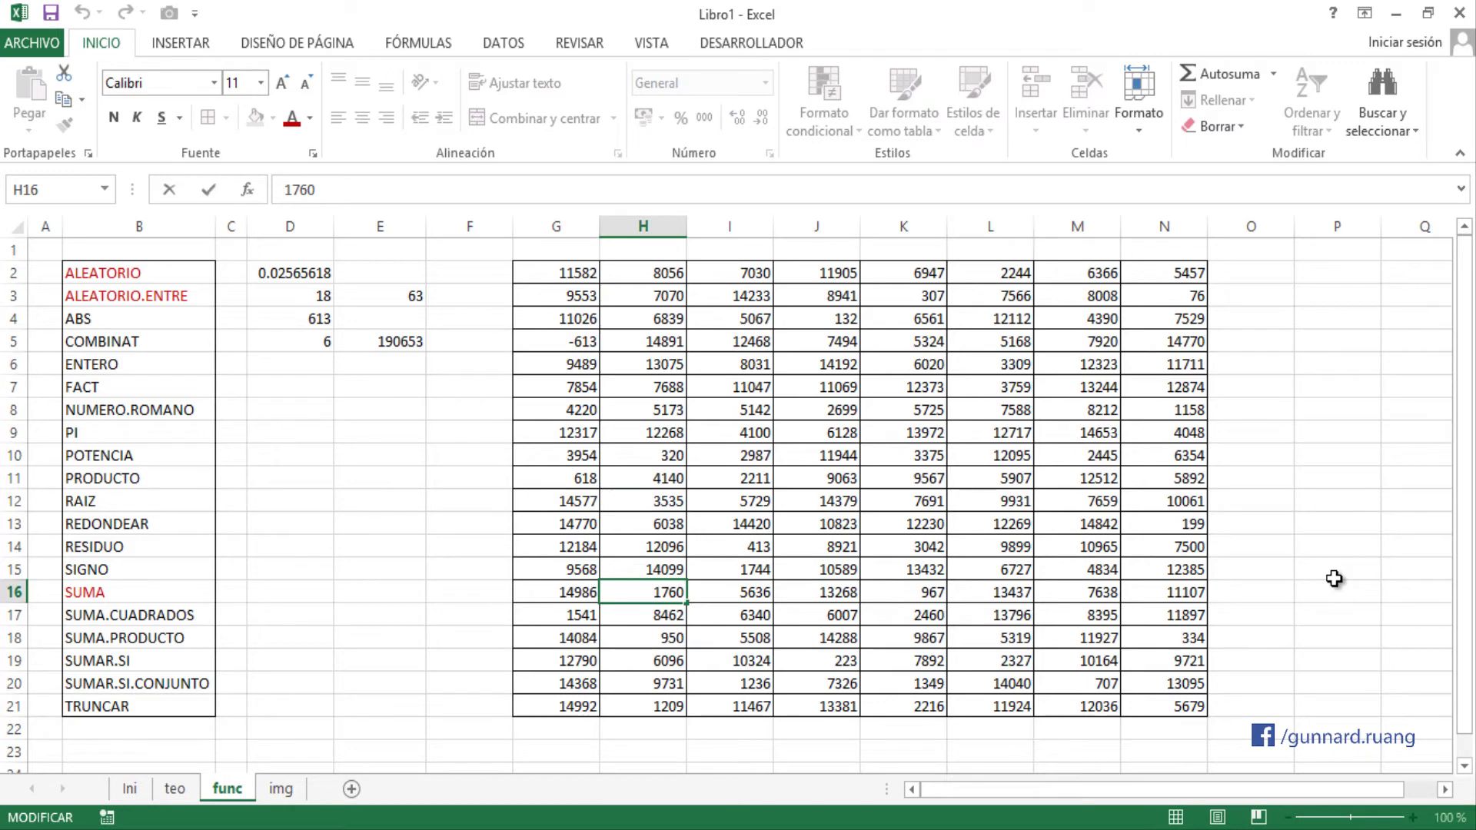
{"action": "type", "text": ".82"}
{"action": "key", "text": "Return"}
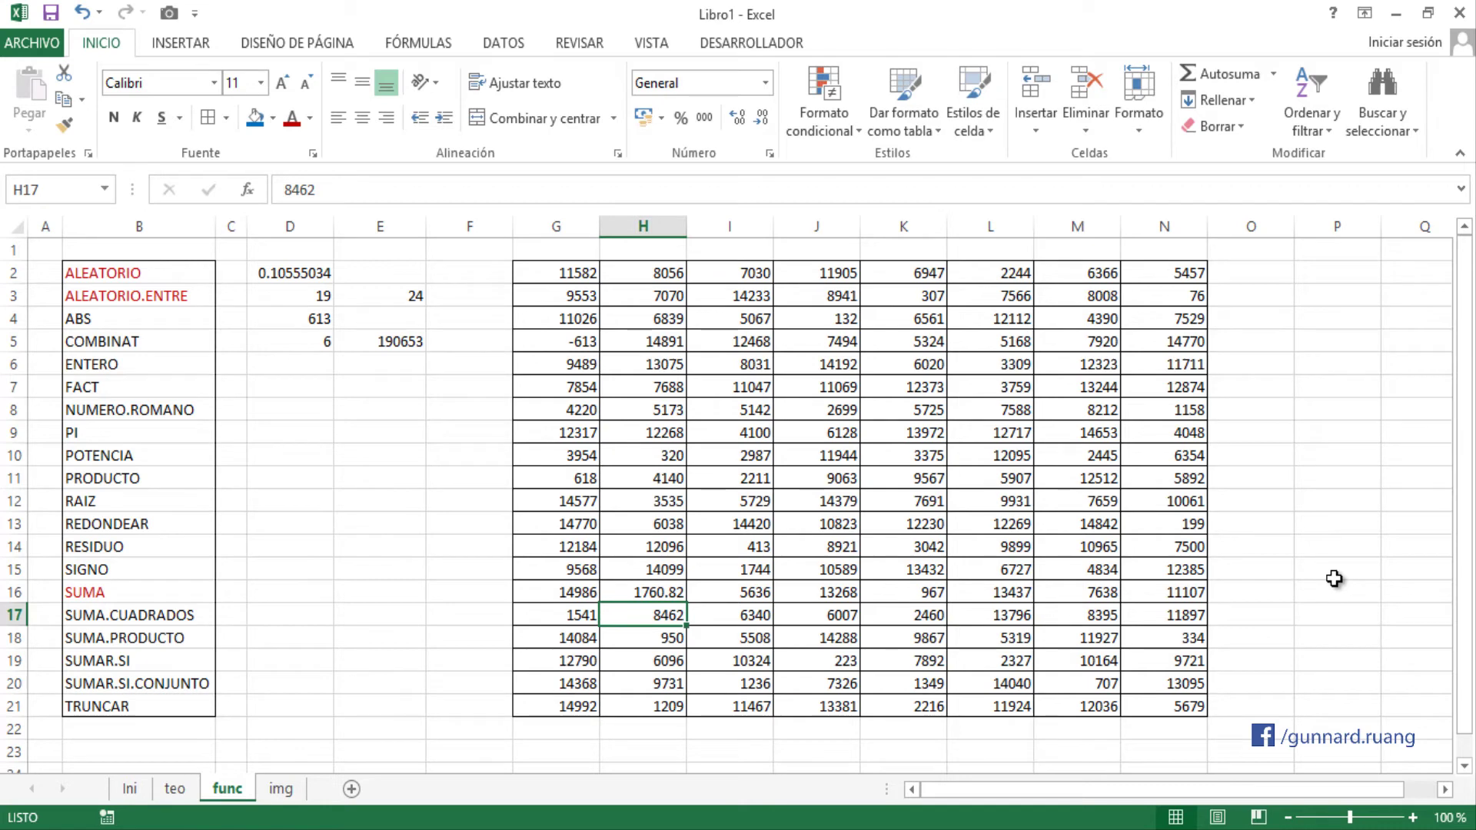
{"action": "type", "text": "846"}
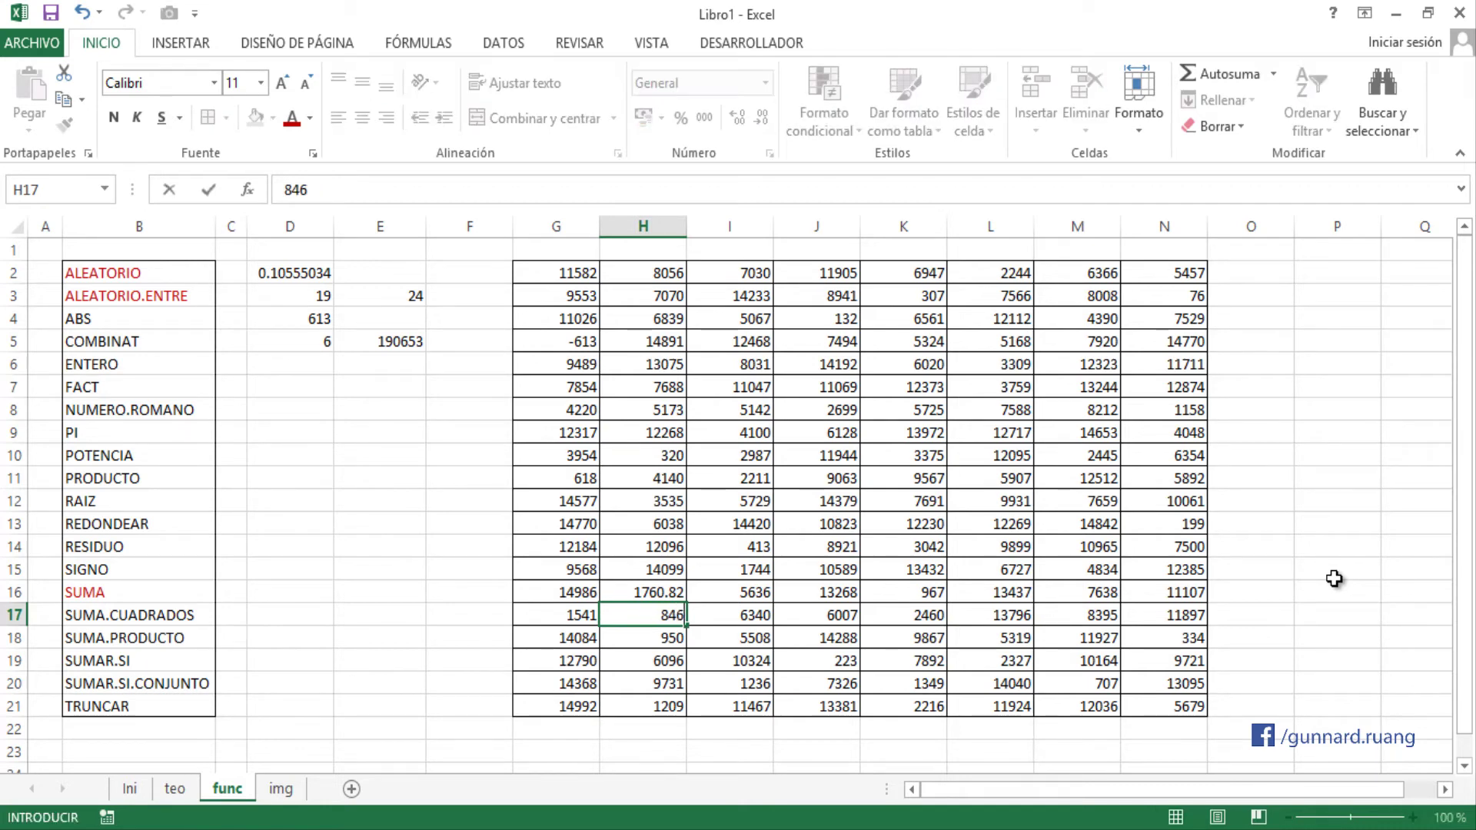
{"action": "type", "text": "2.37"}
{"action": "key", "text": "Return"}
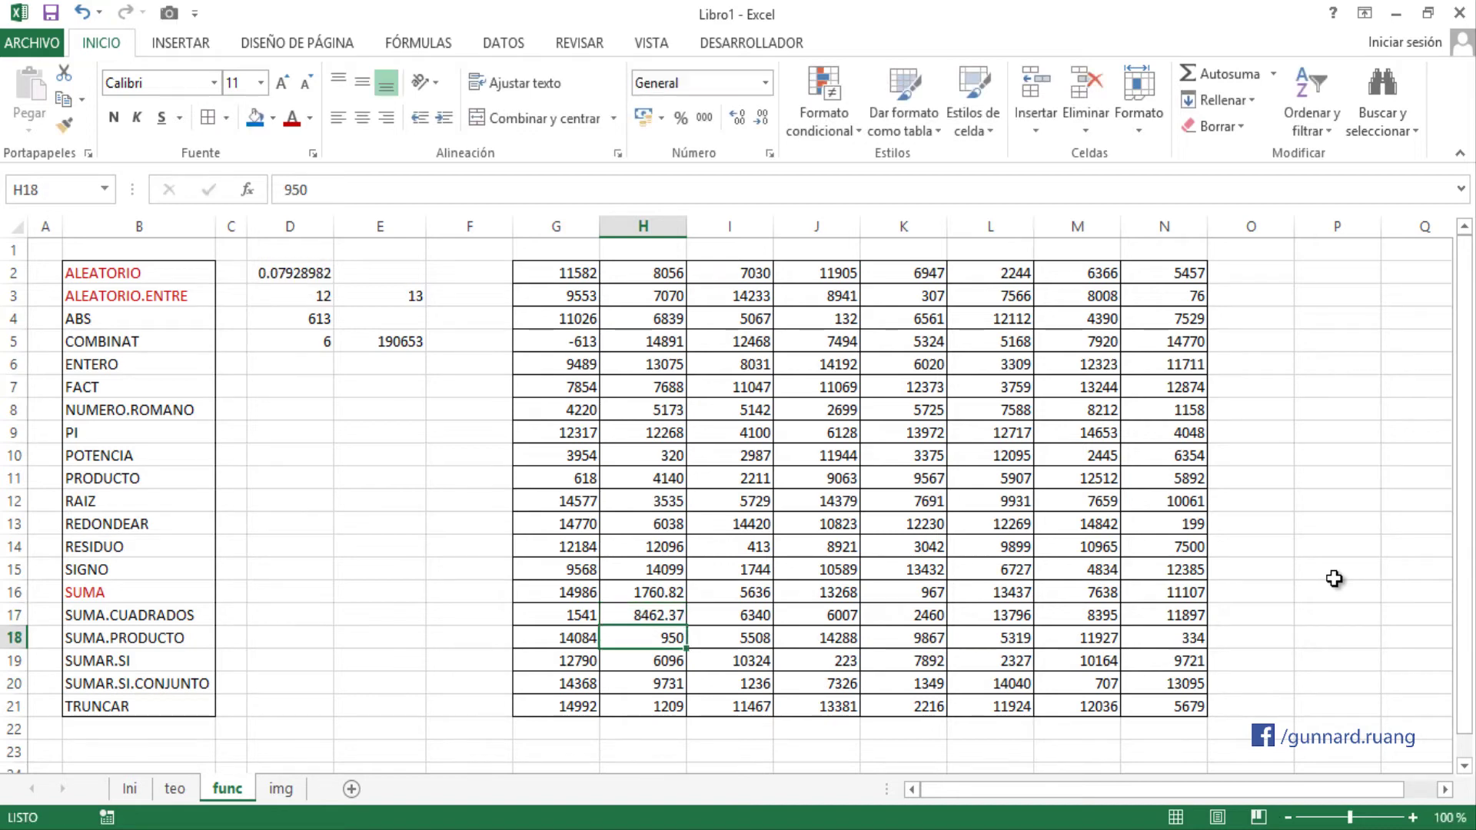
- Extend both decimal numbers to three places: set H16 to 1760.826 and H17 to 8462.378
{"action": "left_click", "coordinate": [644, 599]}
{"action": "left_click_drag", "start_coordinate": [644, 607], "coordinate": [646, 607]}
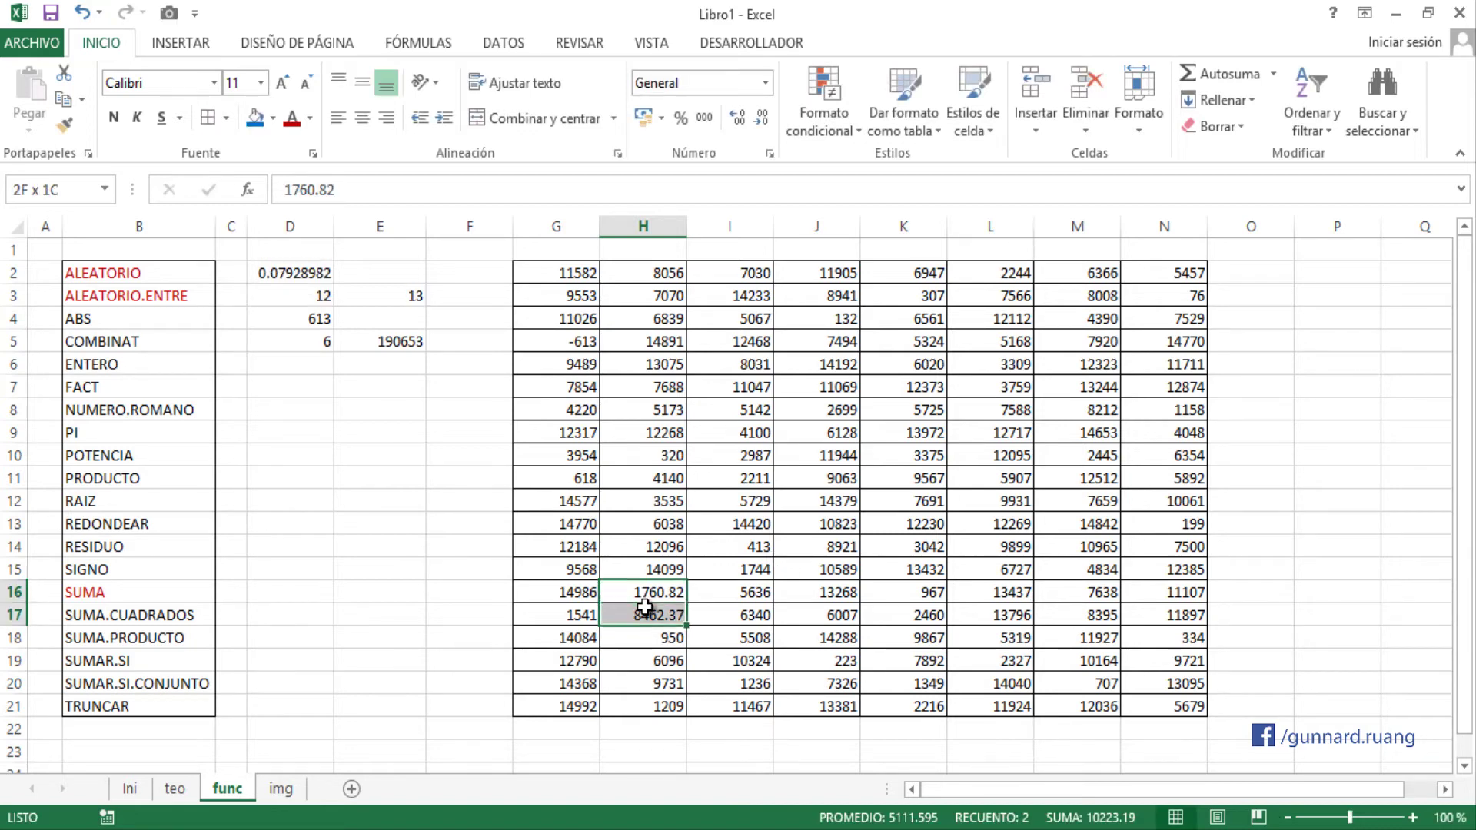
{"action": "left_click", "coordinate": [669, 613]}
{"action": "left_click", "coordinate": [660, 592]}
{"action": "double_click", "coordinate": [660, 592]}
{"action": "type", "text": "6"}
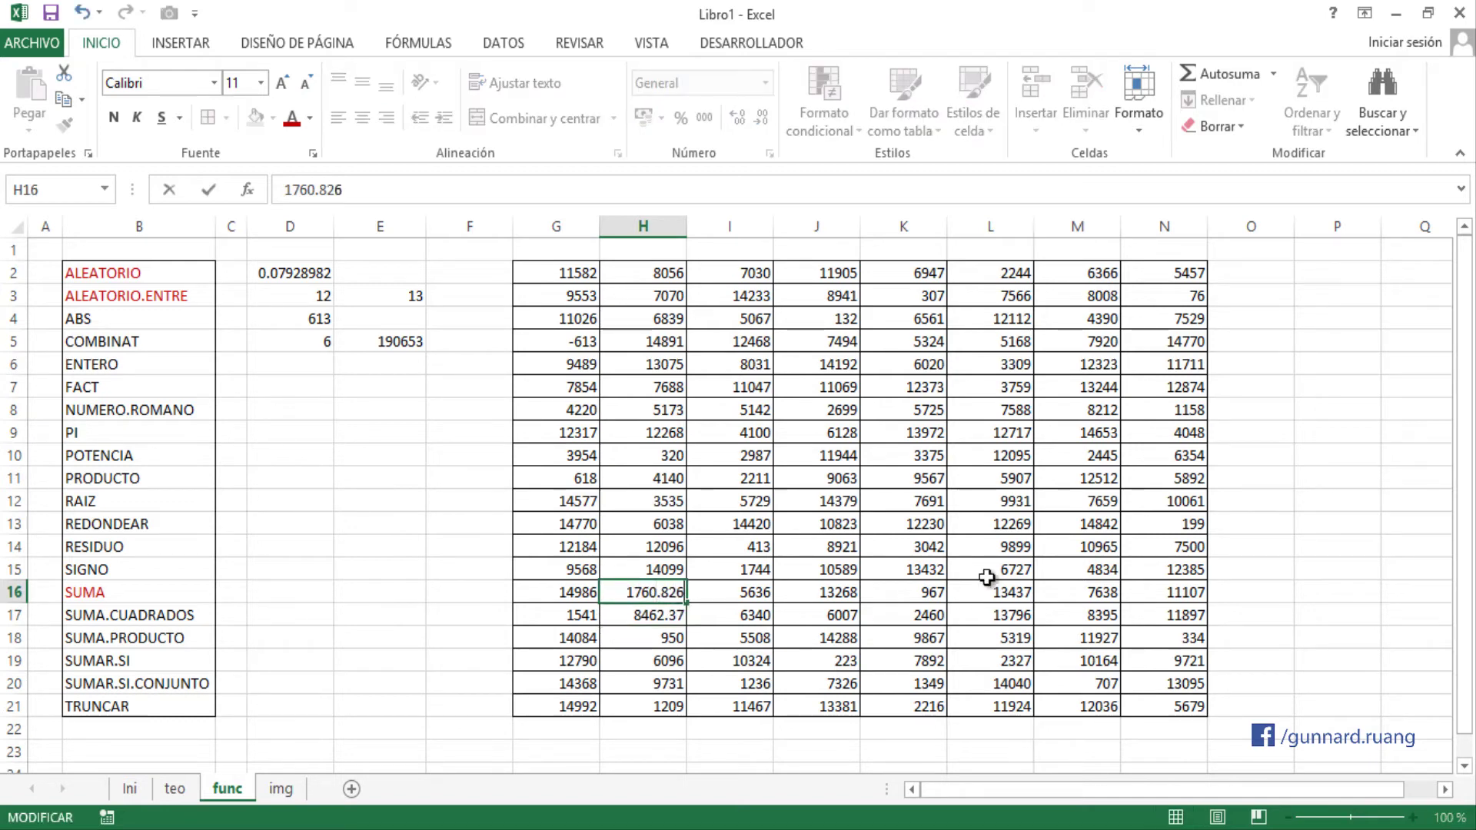
{"action": "key", "text": "Return"}
{"action": "double_click", "coordinate": [657, 612]}
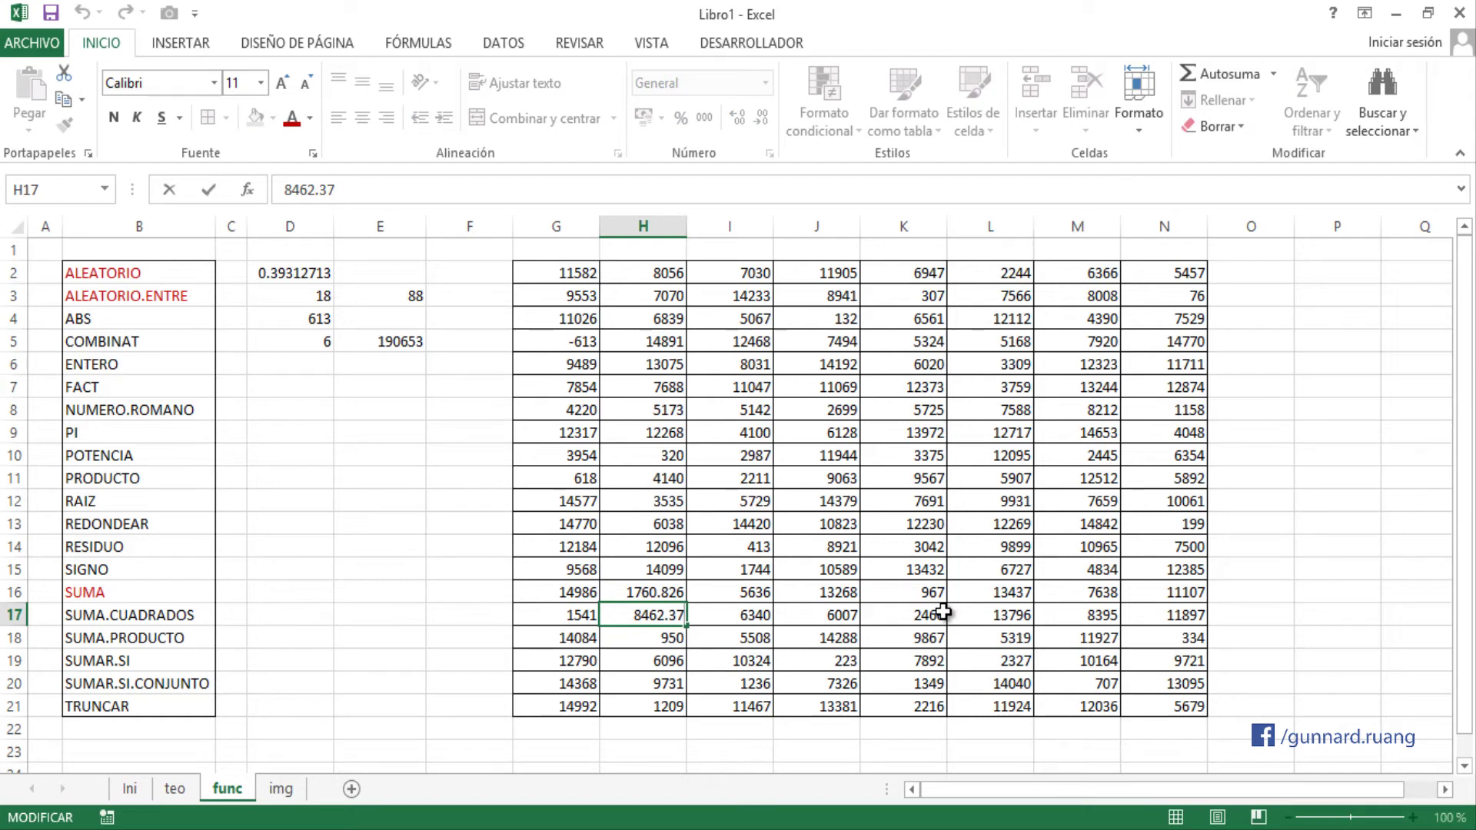
{"action": "type", "text": "8"}
{"action": "key", "text": "Return"}
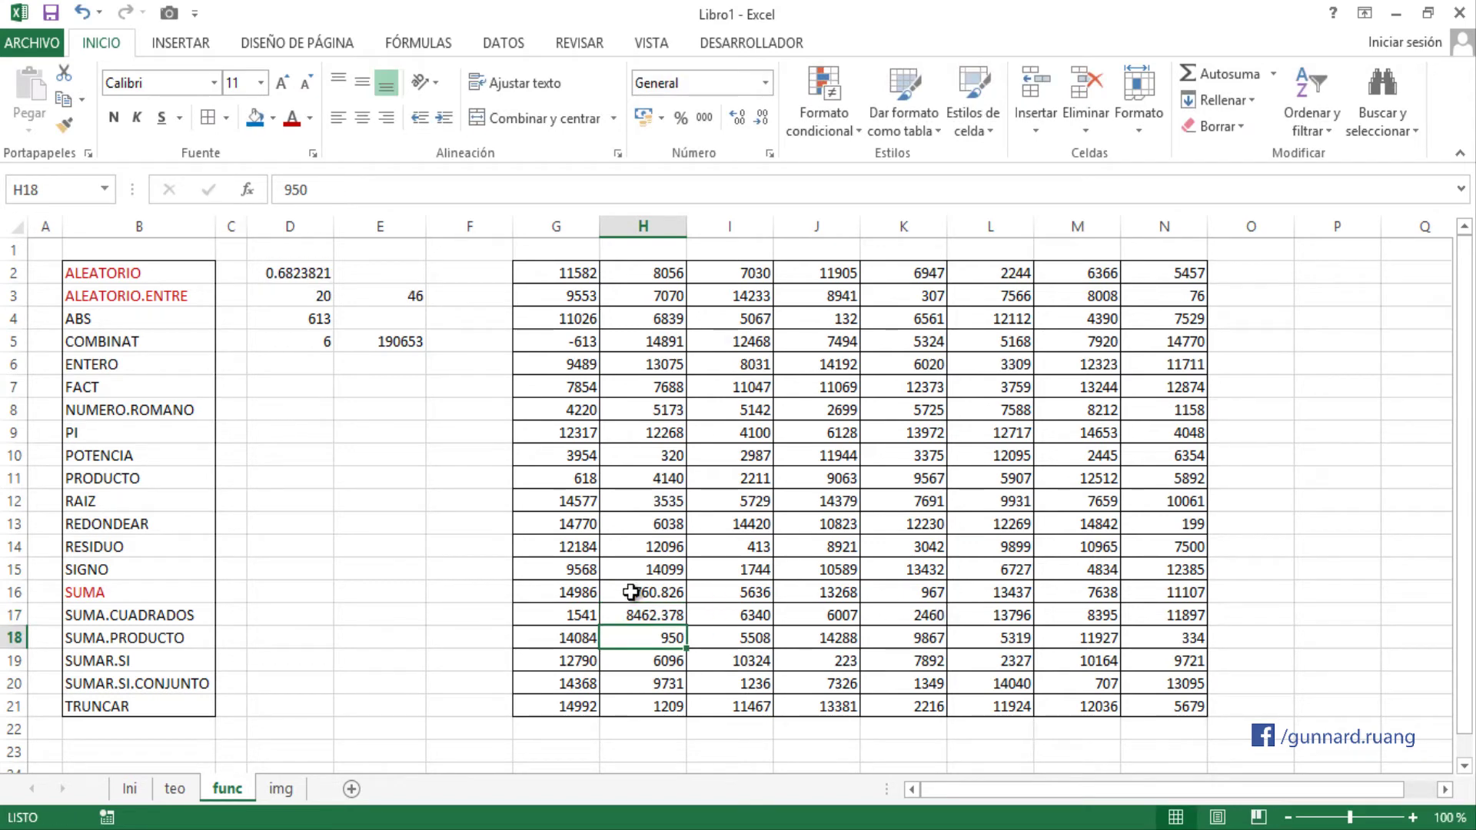
- Set the font colour of H16 to dark red and that of H17 to standard blue
{"action": "left_click_drag", "start_coordinate": [630, 592], "coordinate": [633, 614]}
{"action": "left_click", "coordinate": [292, 117]}
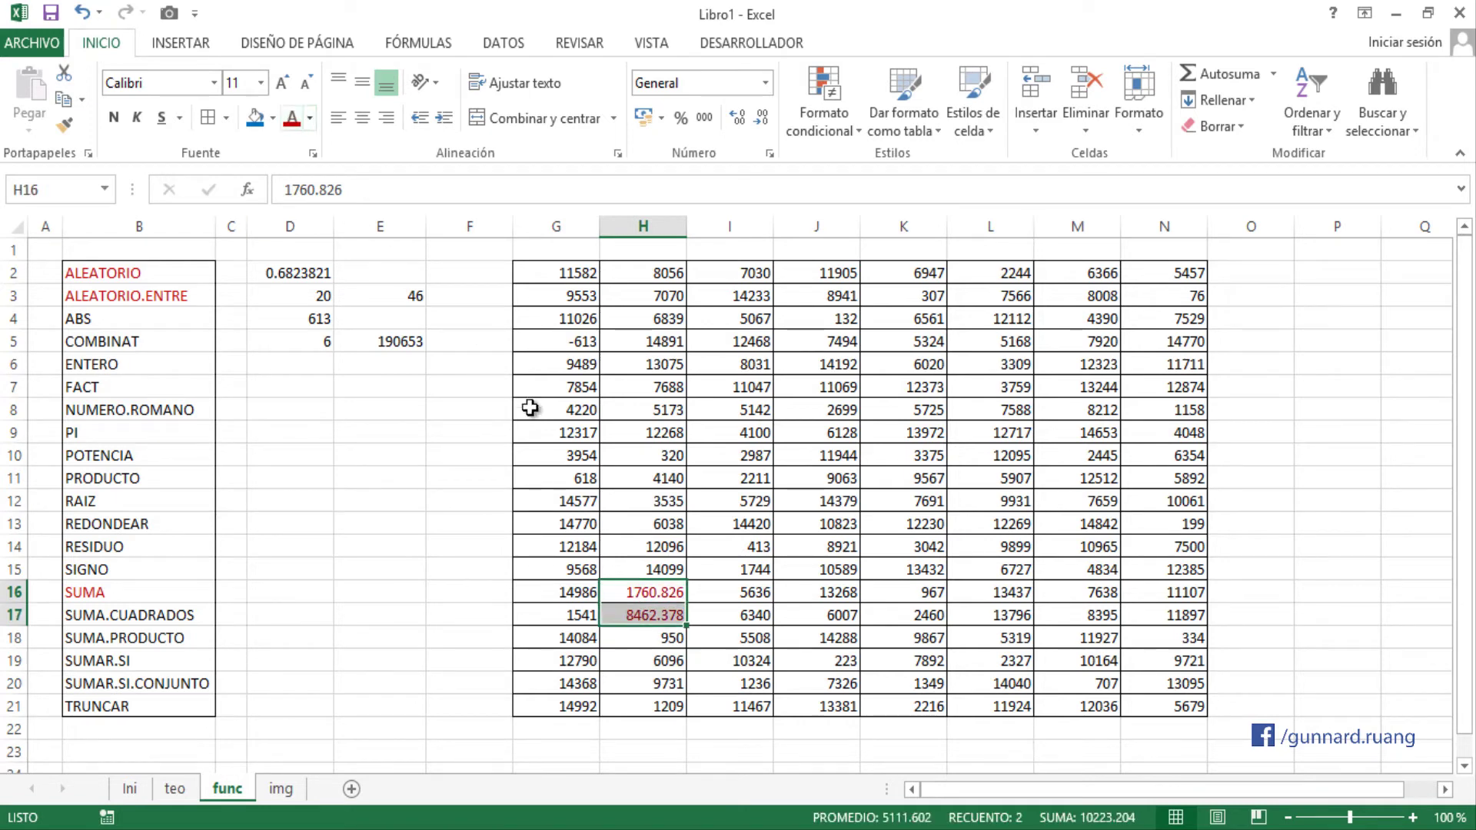
{"action": "left_click", "coordinate": [615, 496]}
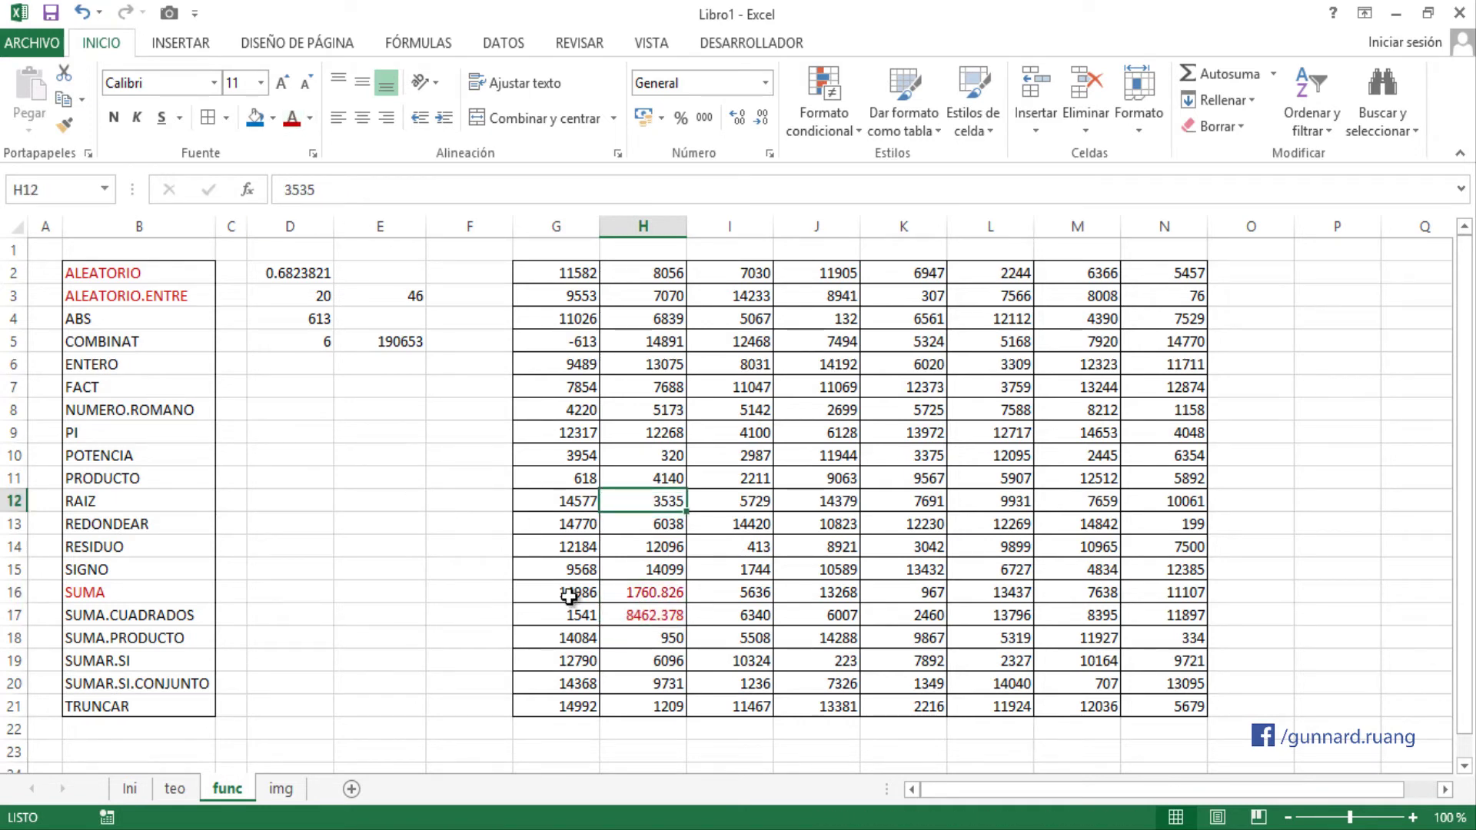
{"action": "left_click", "coordinate": [624, 613]}
{"action": "left_click", "coordinate": [310, 118]}
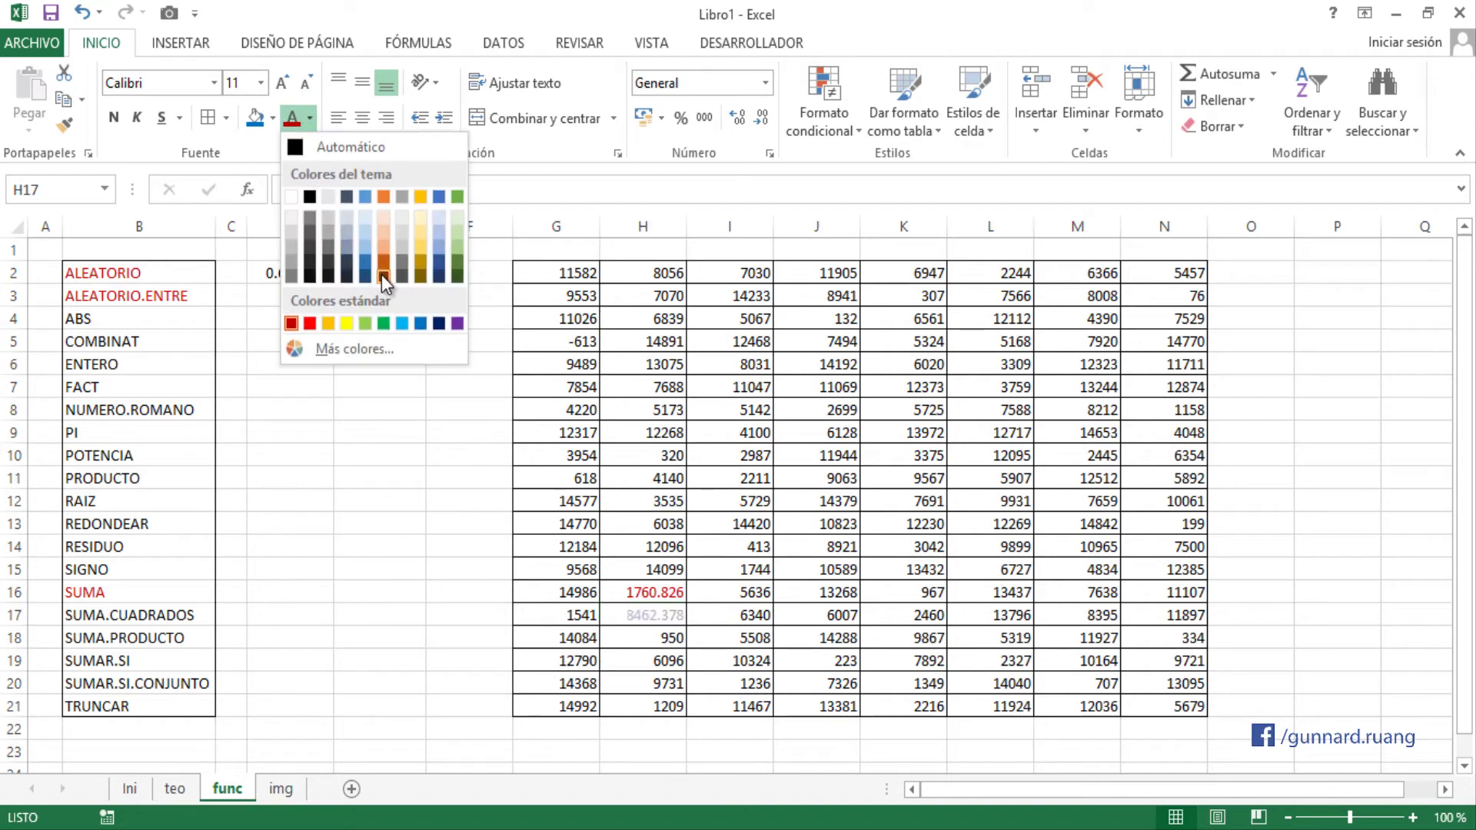
{"action": "left_click", "coordinate": [420, 323]}
- In D6, beside the ENTERO label, enter =ENTERO(H16) to round the dark red decimal number down to an integer
{"action": "left_click", "coordinate": [372, 366]}
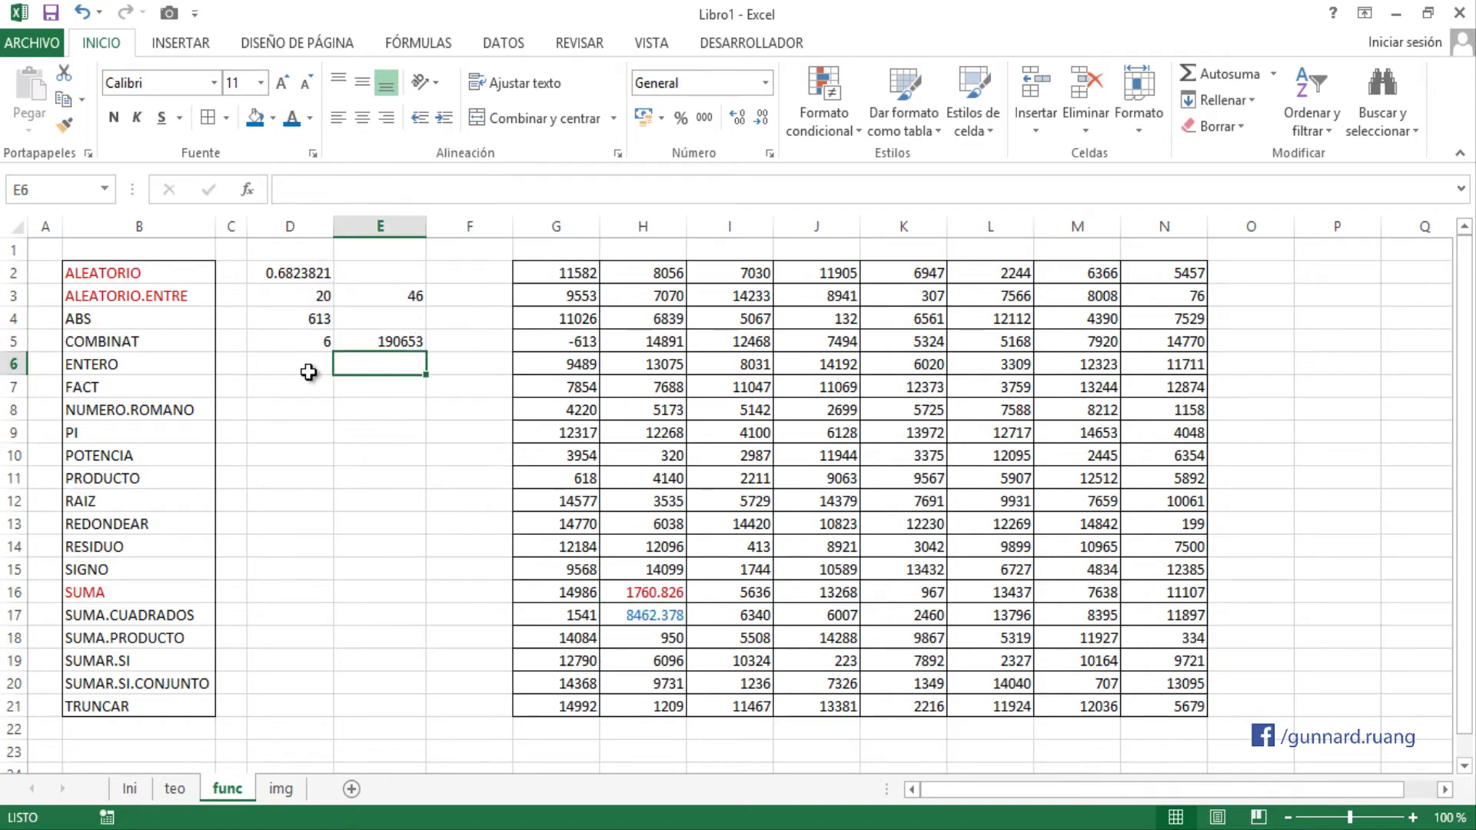
{"action": "left_click", "coordinate": [295, 363]}
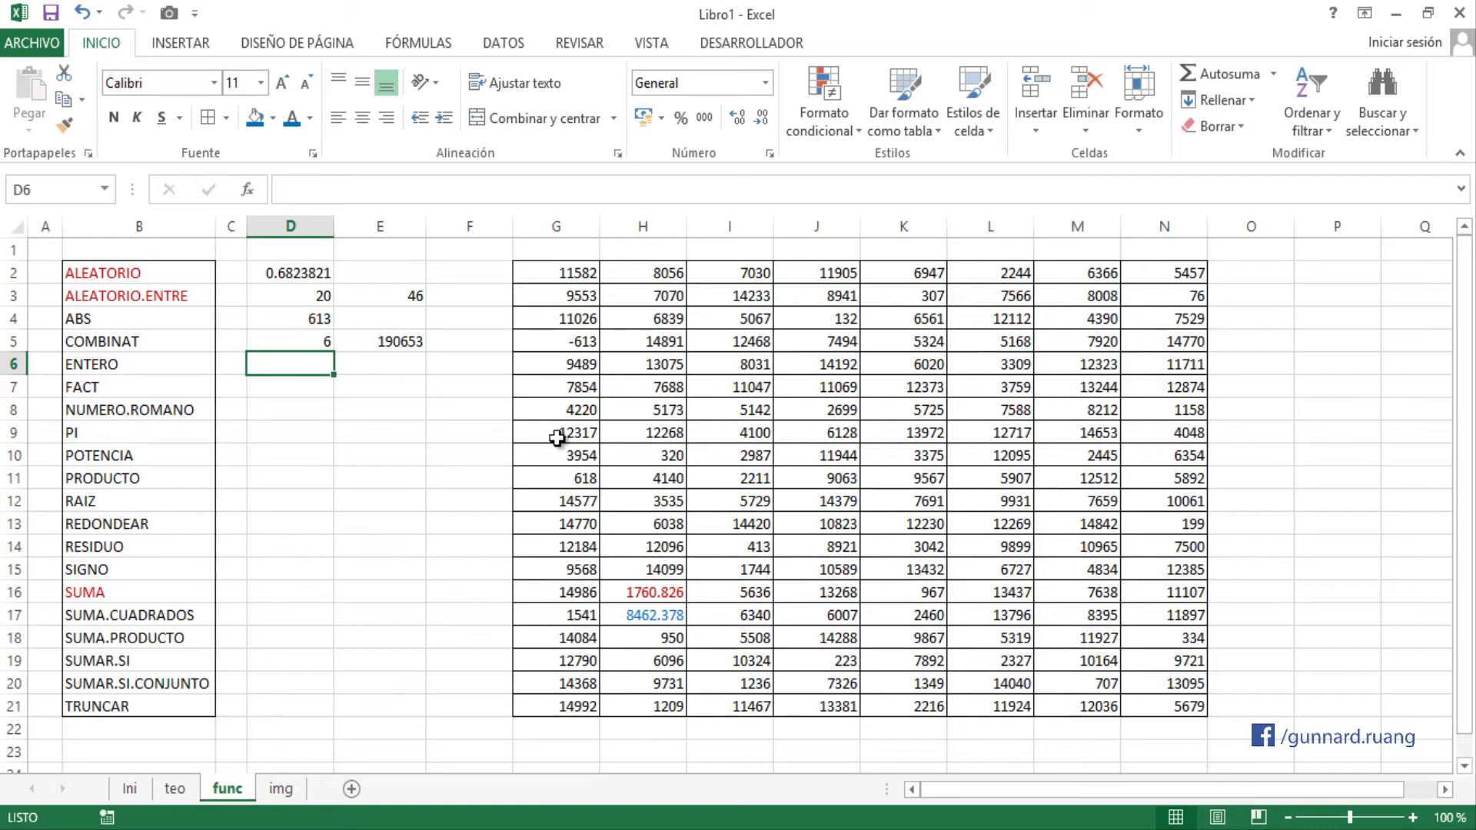
{"action": "type", "text": "=ENTERO("}
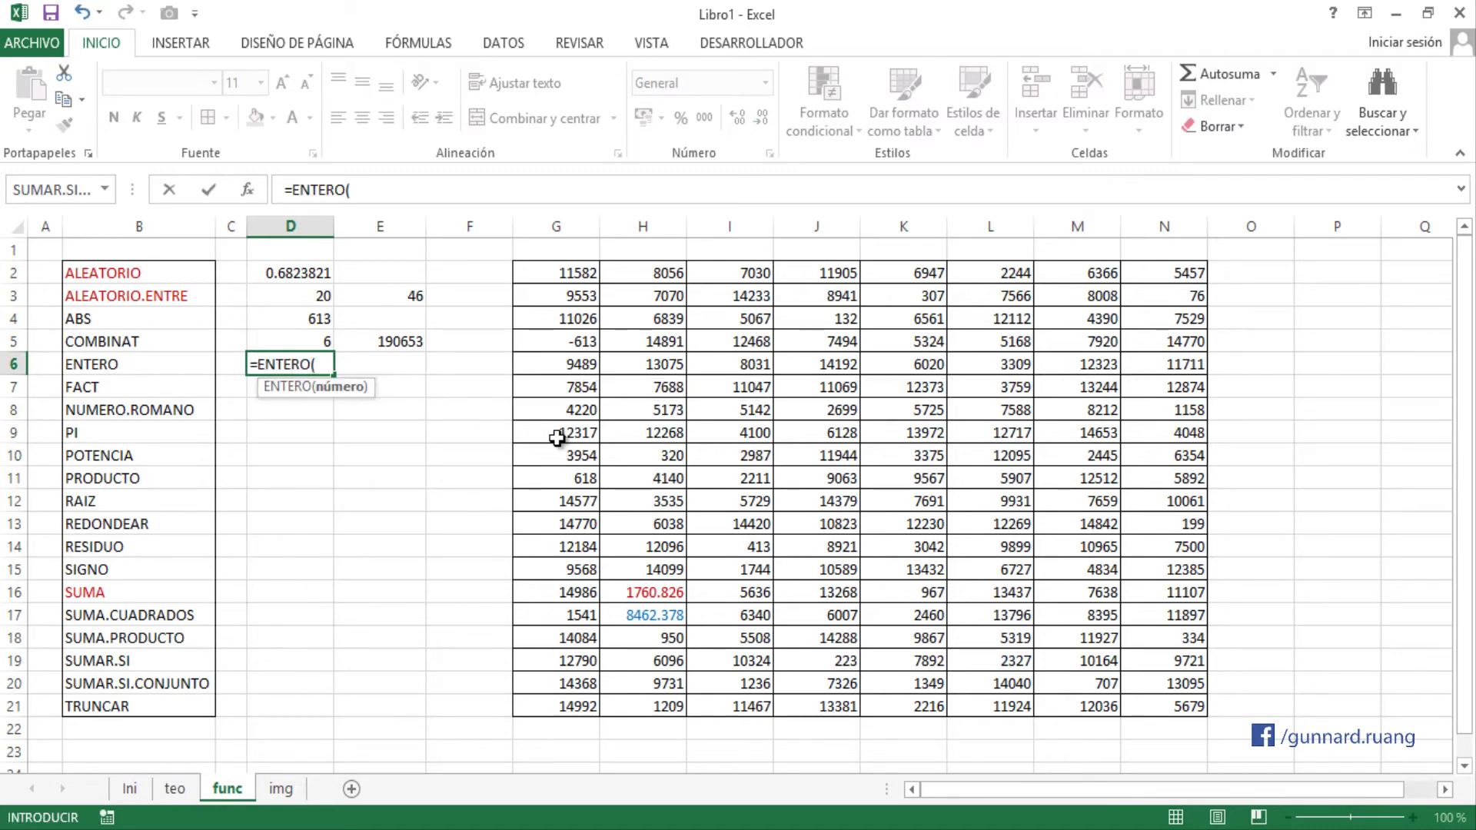
{"action": "key", "text": "BackSpace"}
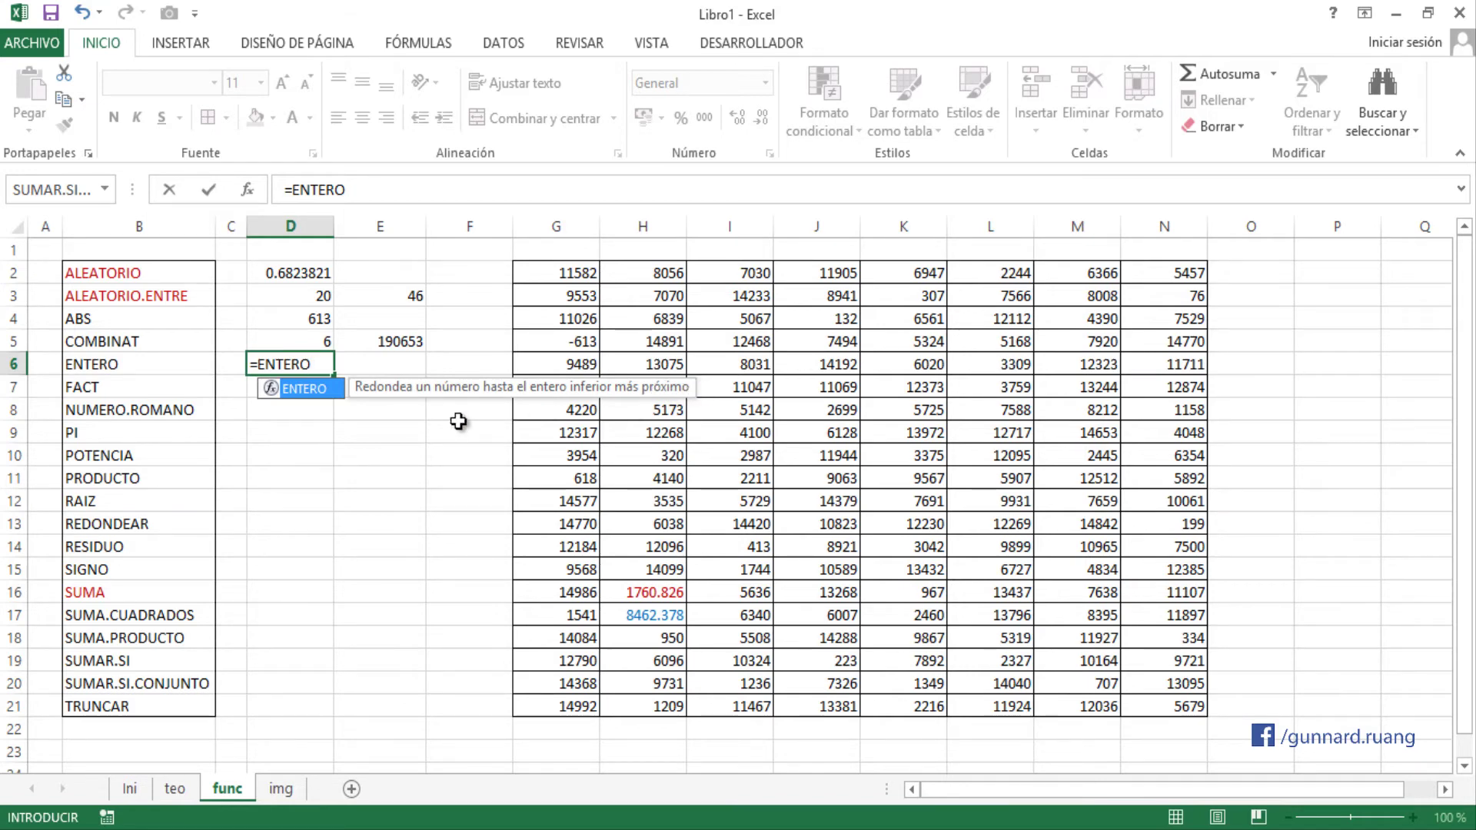
{"action": "type", "text": "("}
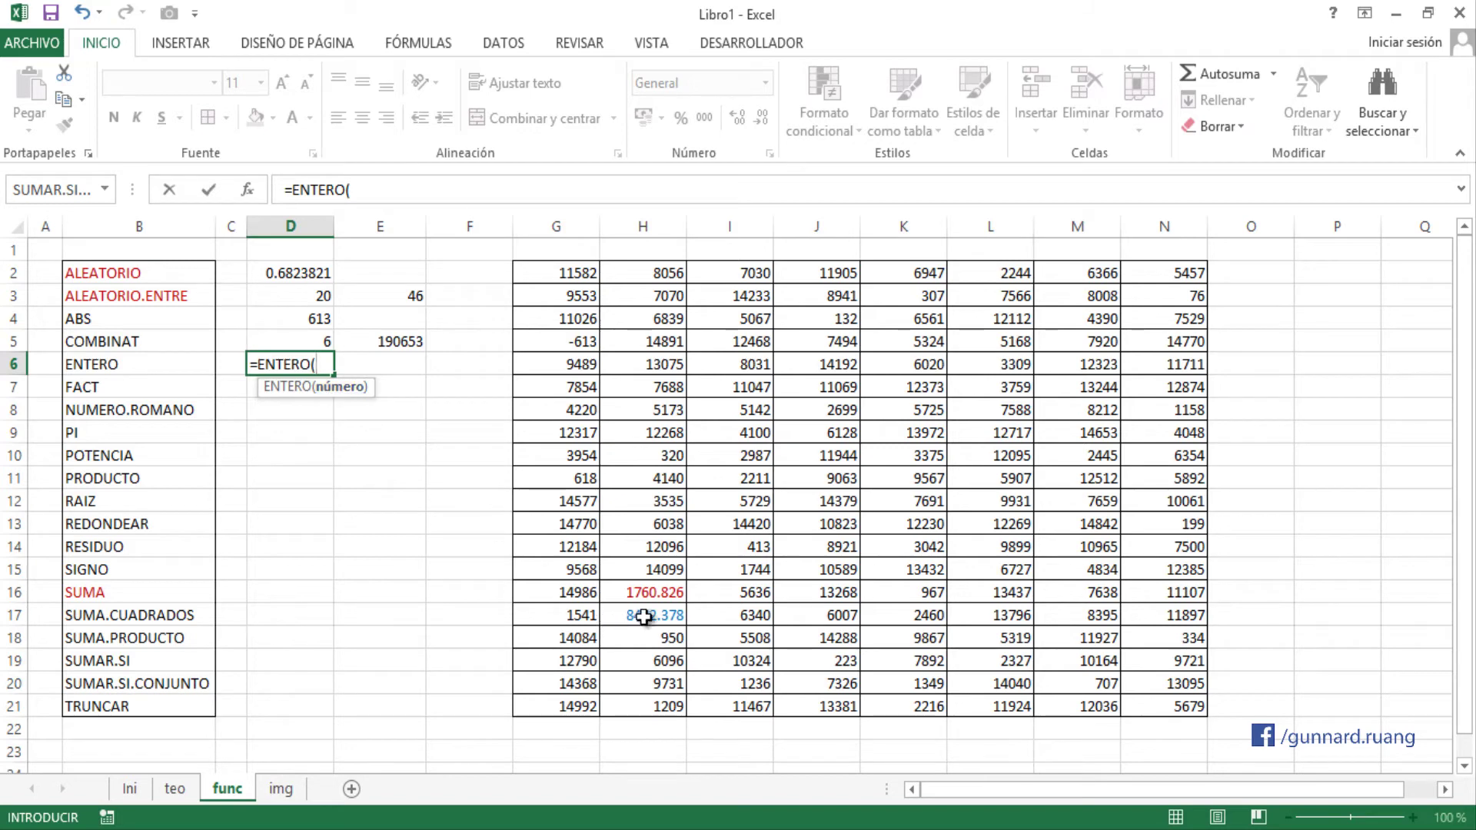
{"action": "left_click", "coordinate": [640, 592]}
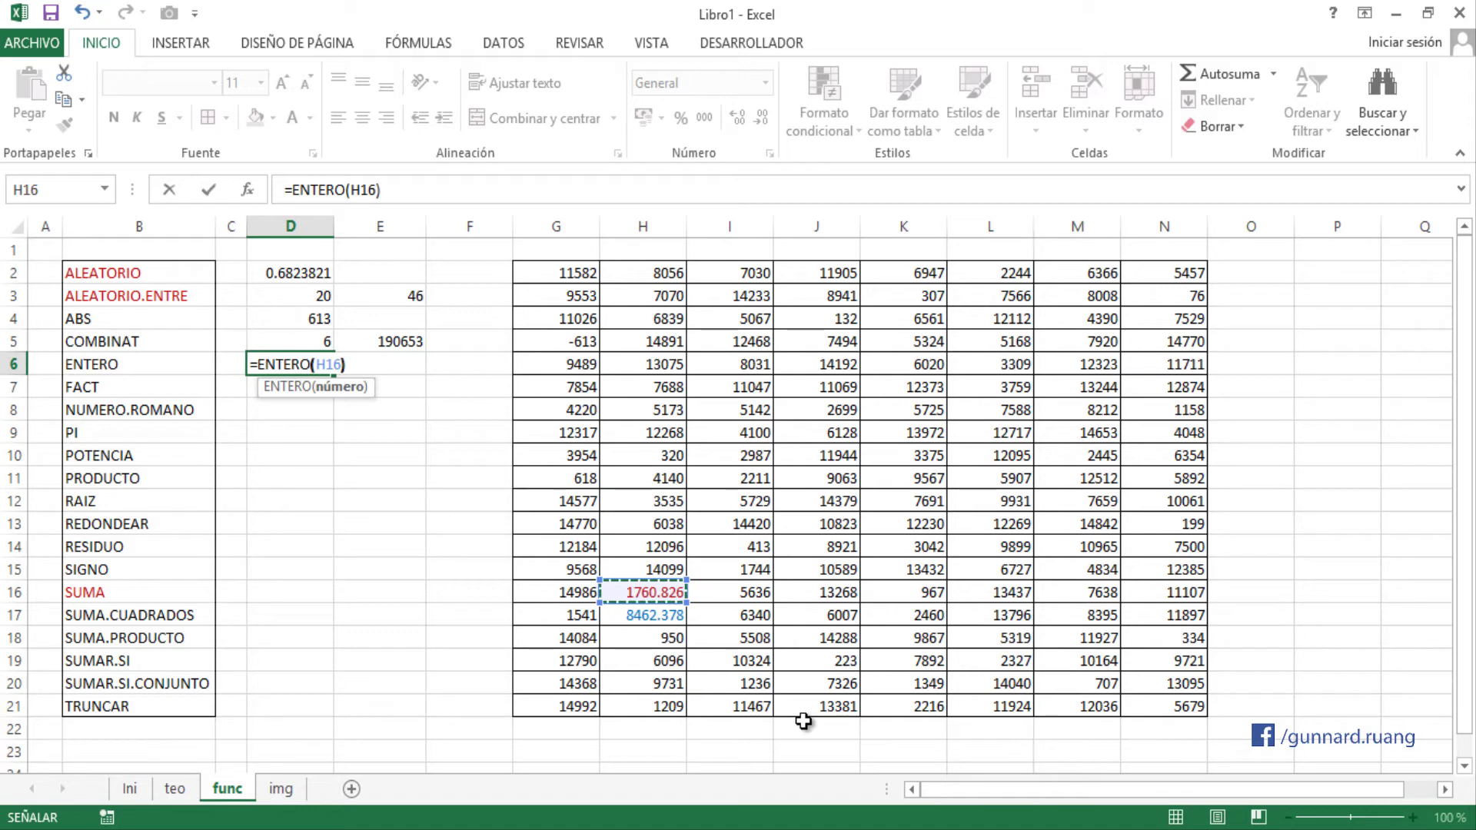
{"action": "key", "text": "ctrl+Return"}
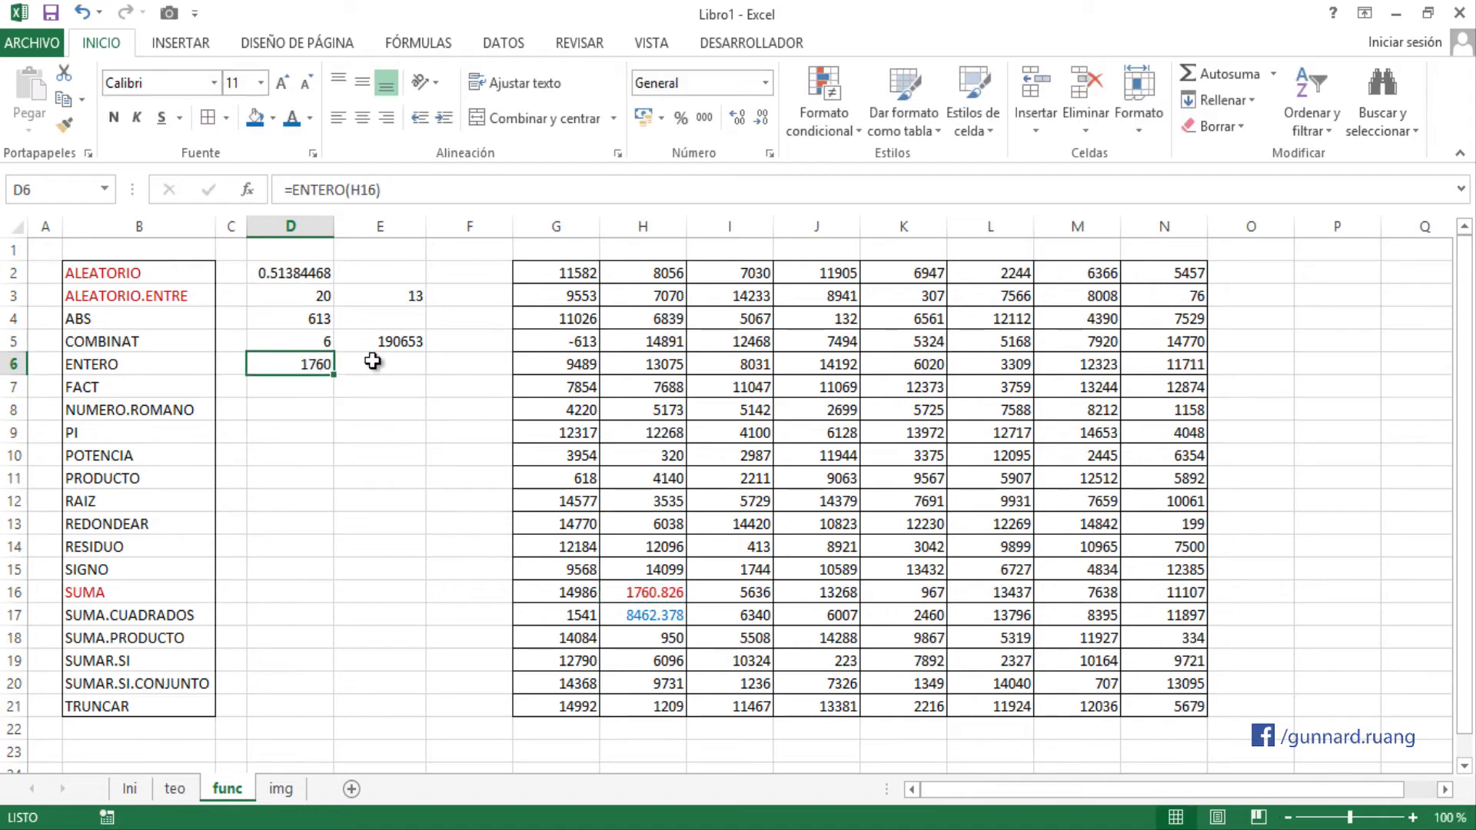
- In E6, enter =ENTERO(H17) to round the blue decimal number down to an integer
{"action": "left_click", "coordinate": [373, 362]}
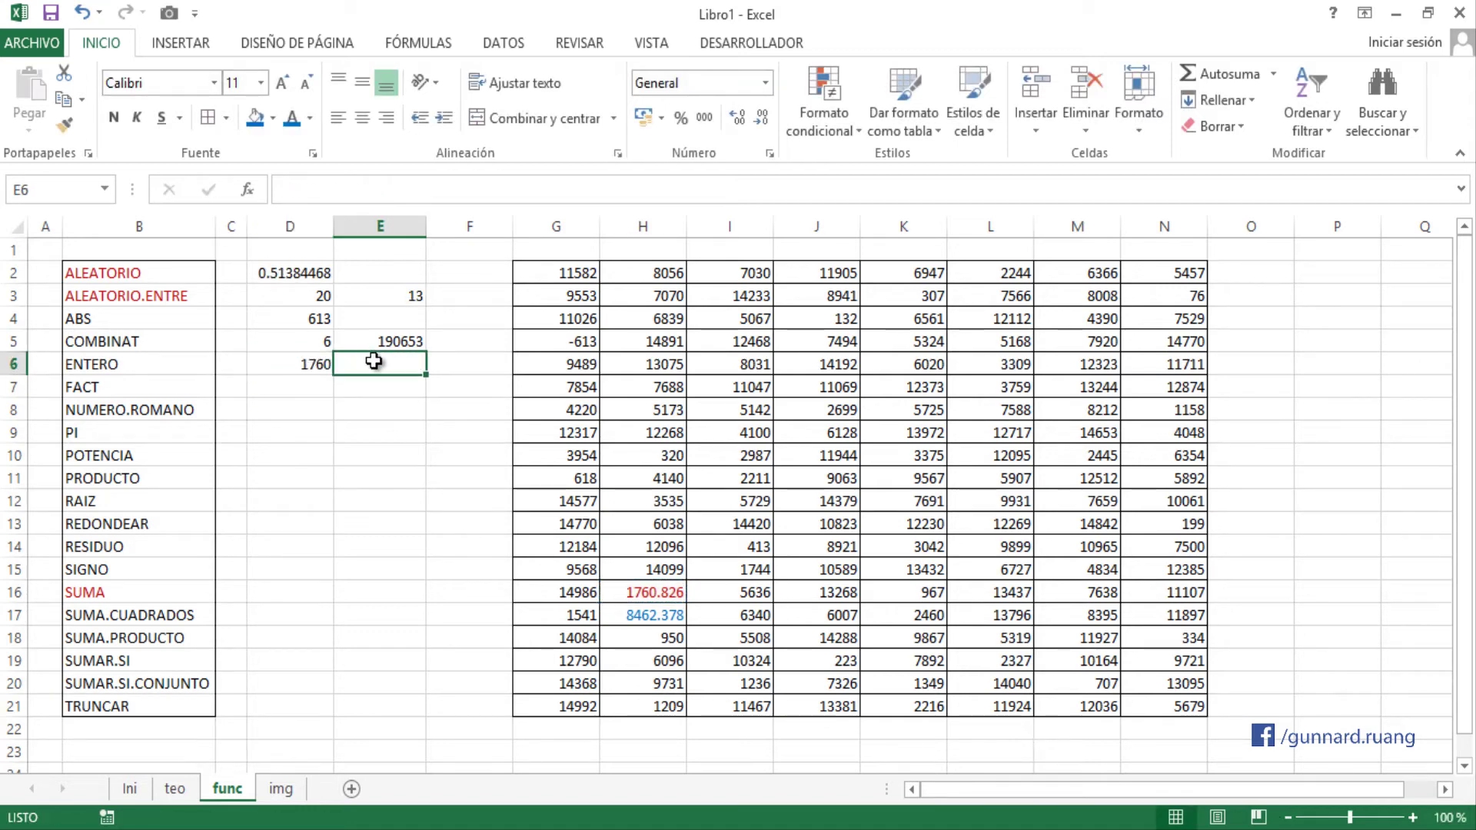
{"action": "type", "text": "="}
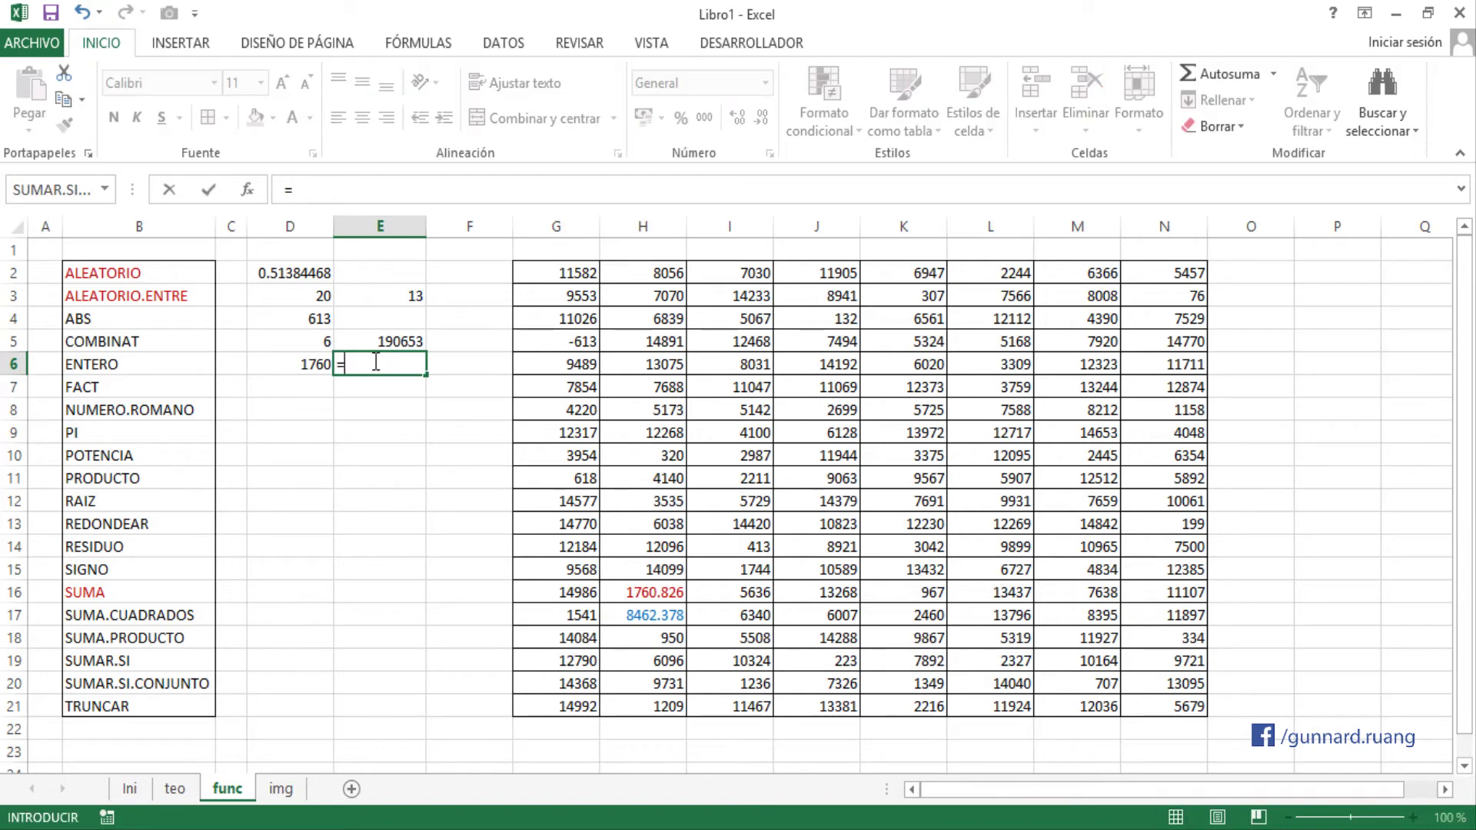
{"action": "type", "text": "ENTERO("}
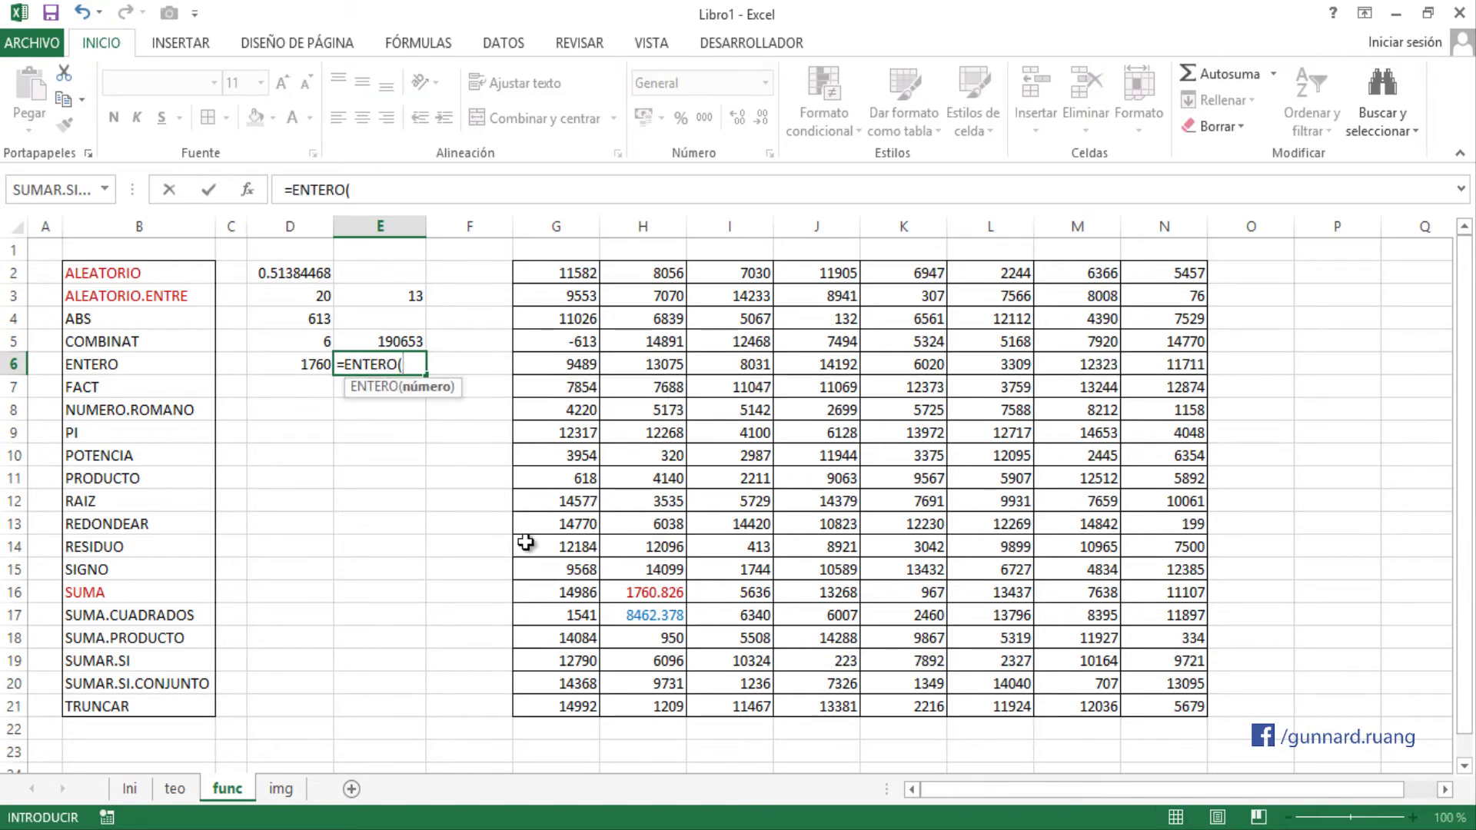
{"action": "left_click", "coordinate": [639, 619]}
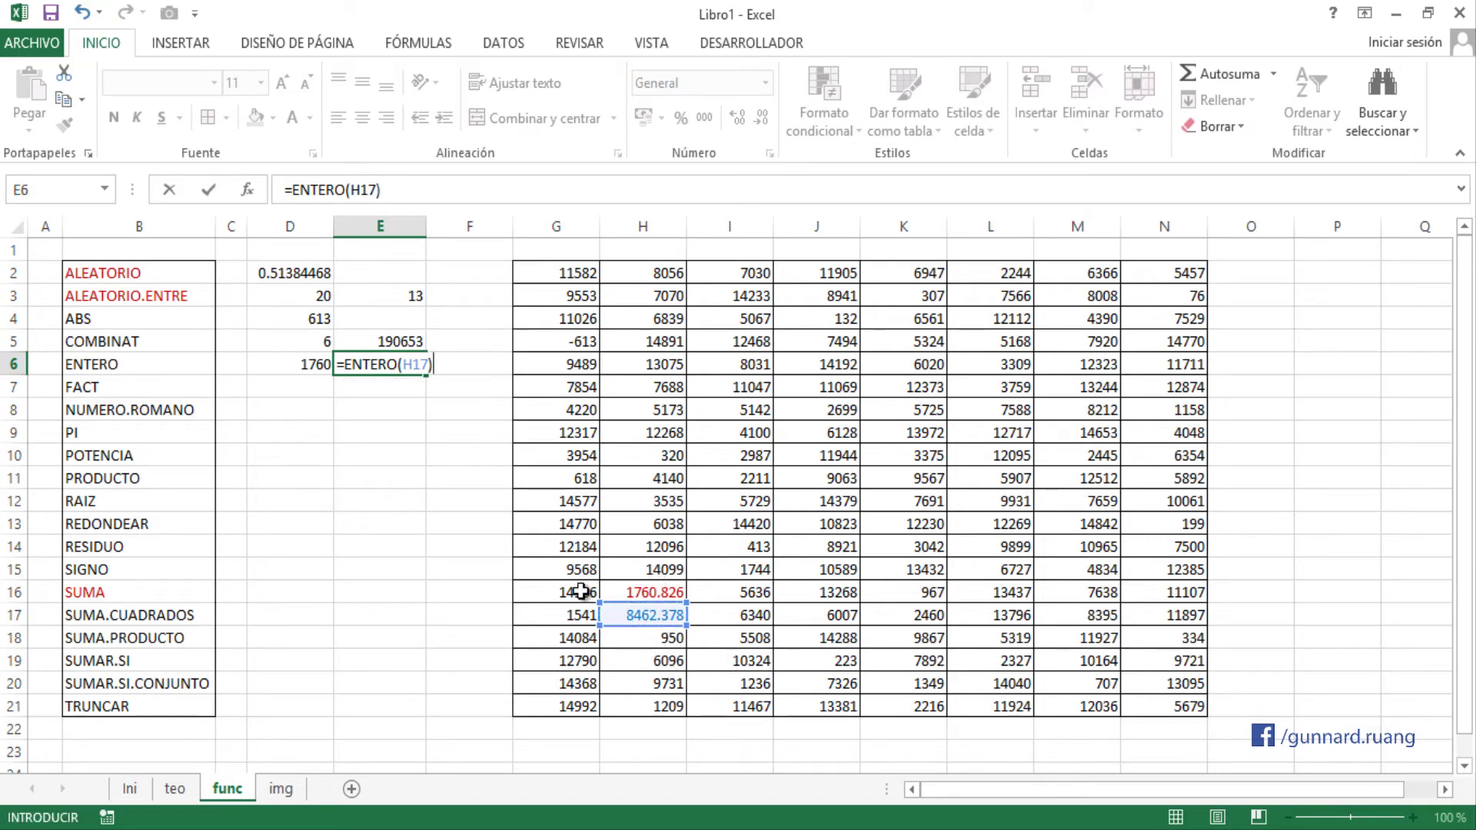
{"action": "key", "text": "F2"}
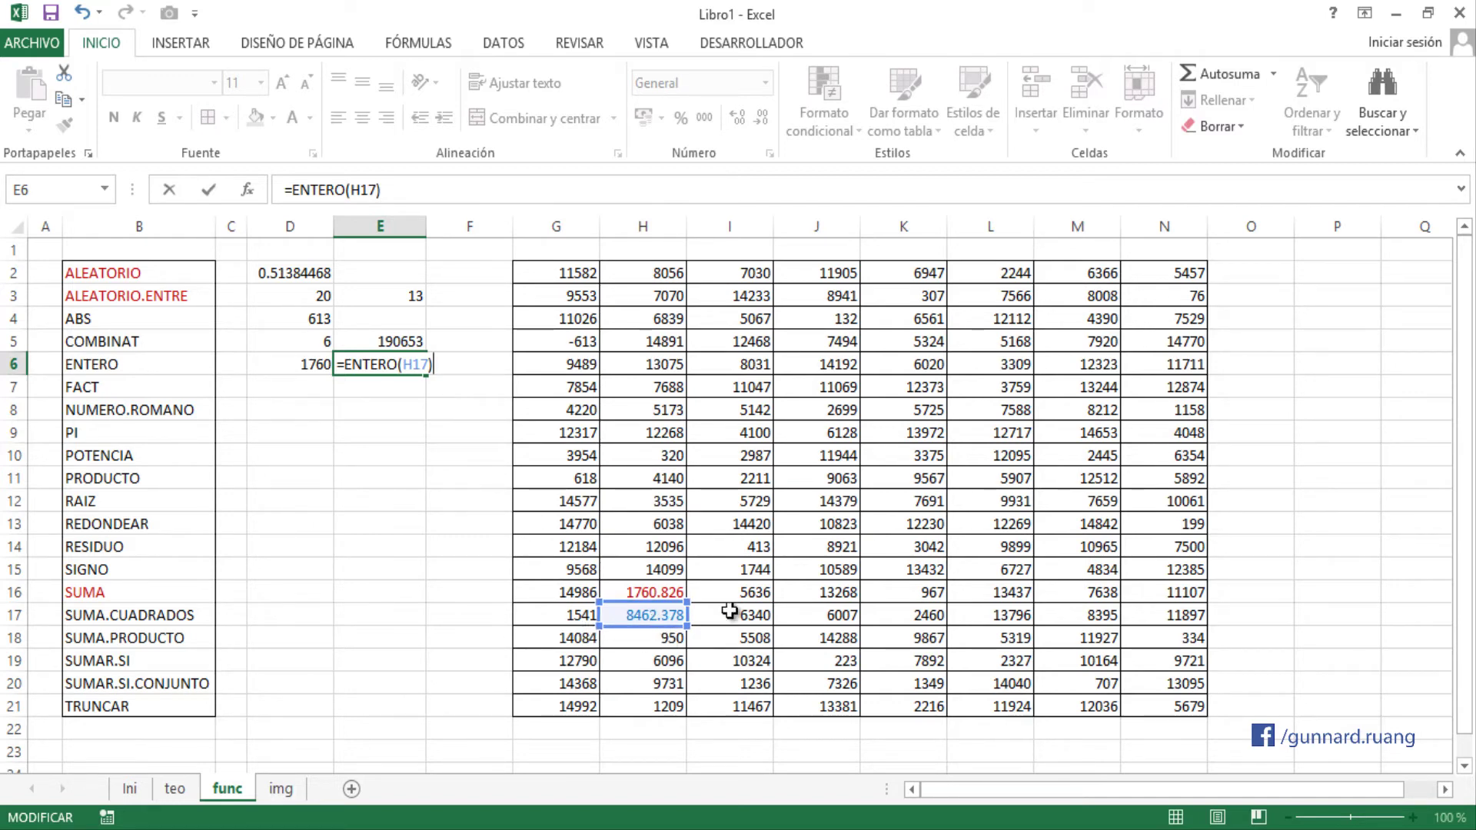
{"action": "key", "text": "Return"}
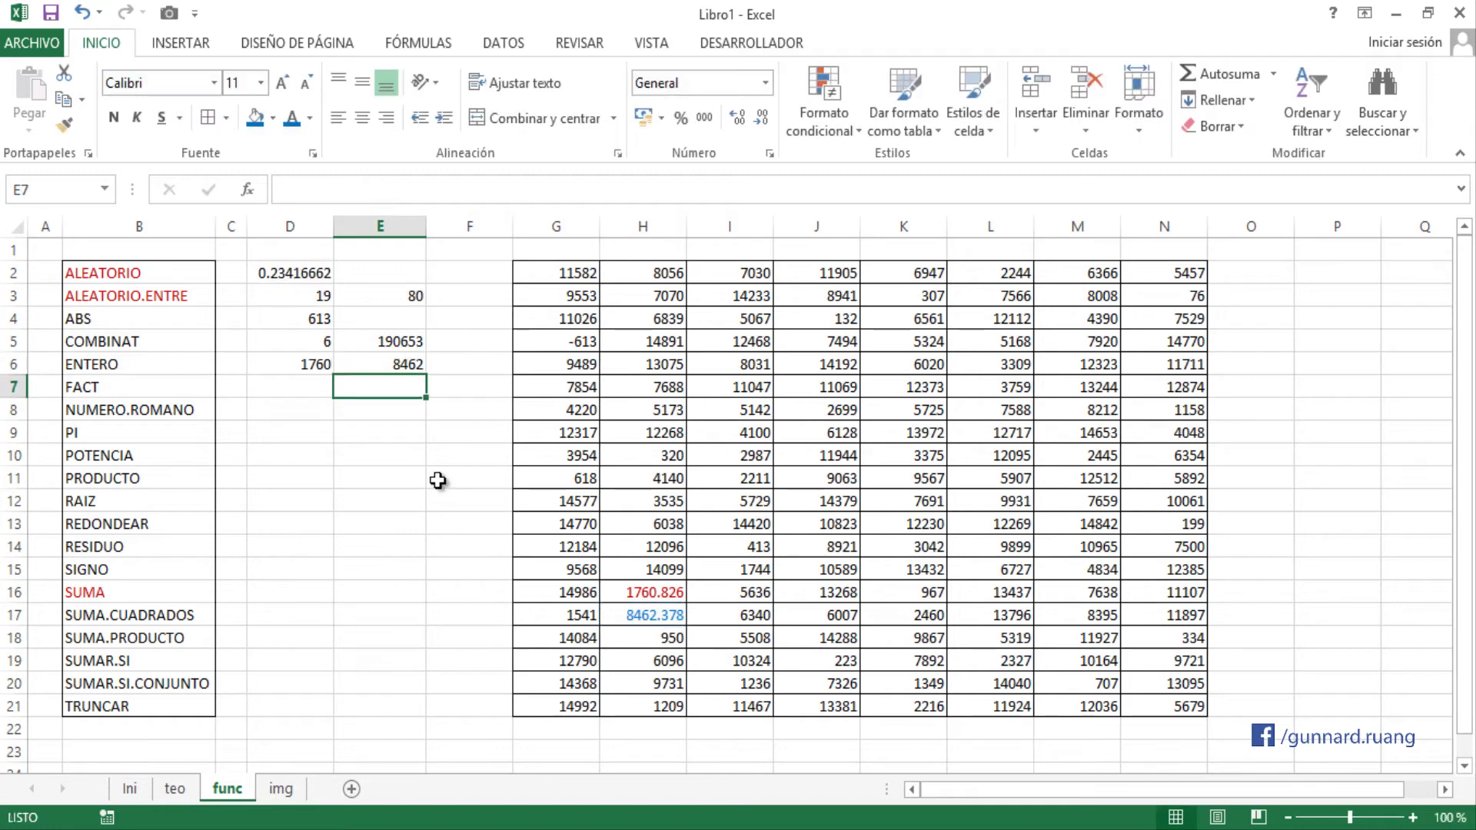
- Enter a factorial formula for the number 10 in cell D7, =FACT(10)
{"action": "left_click", "coordinate": [380, 372]}
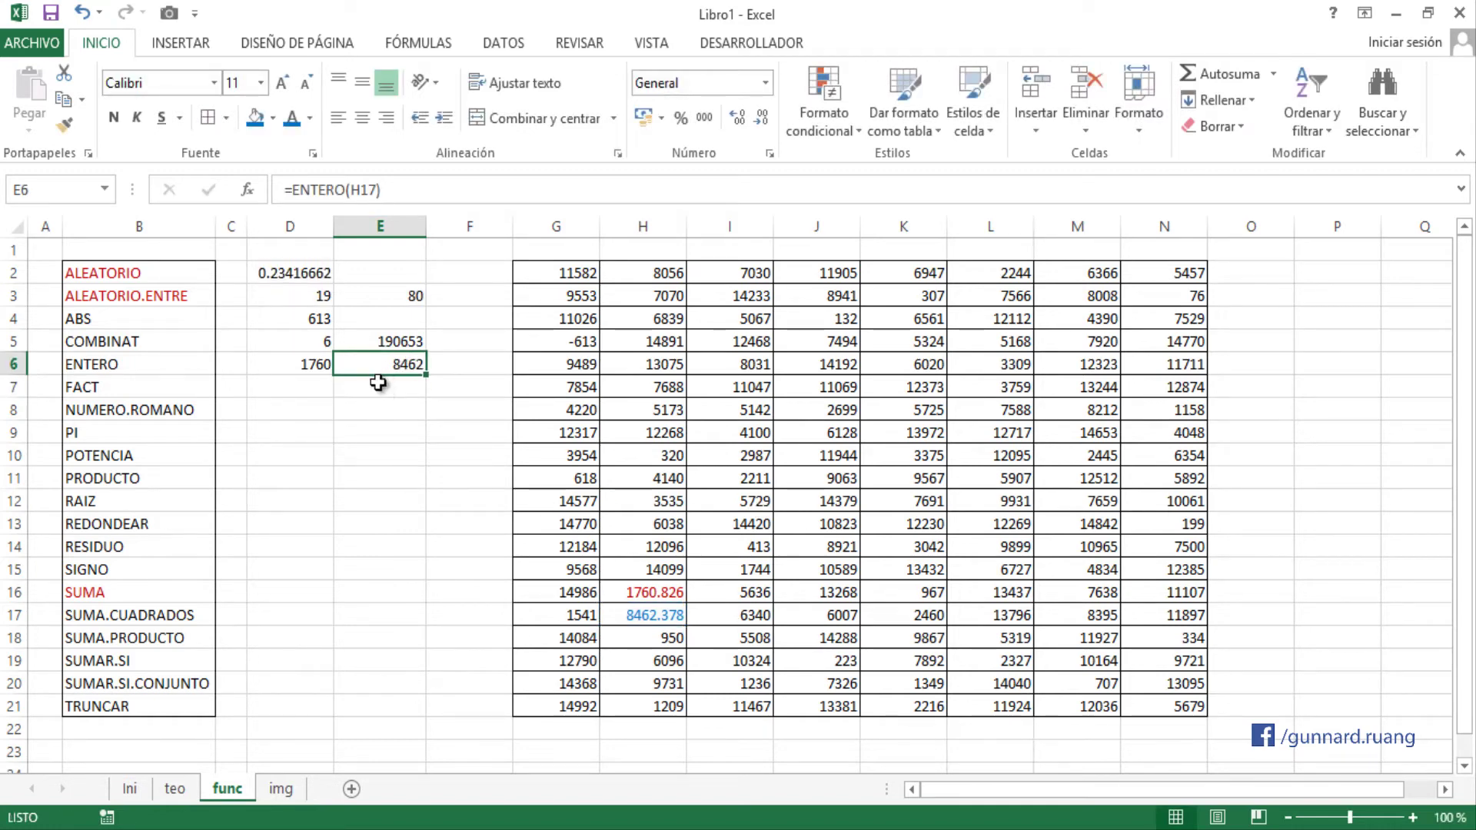
{"action": "left_click", "coordinate": [303, 387]}
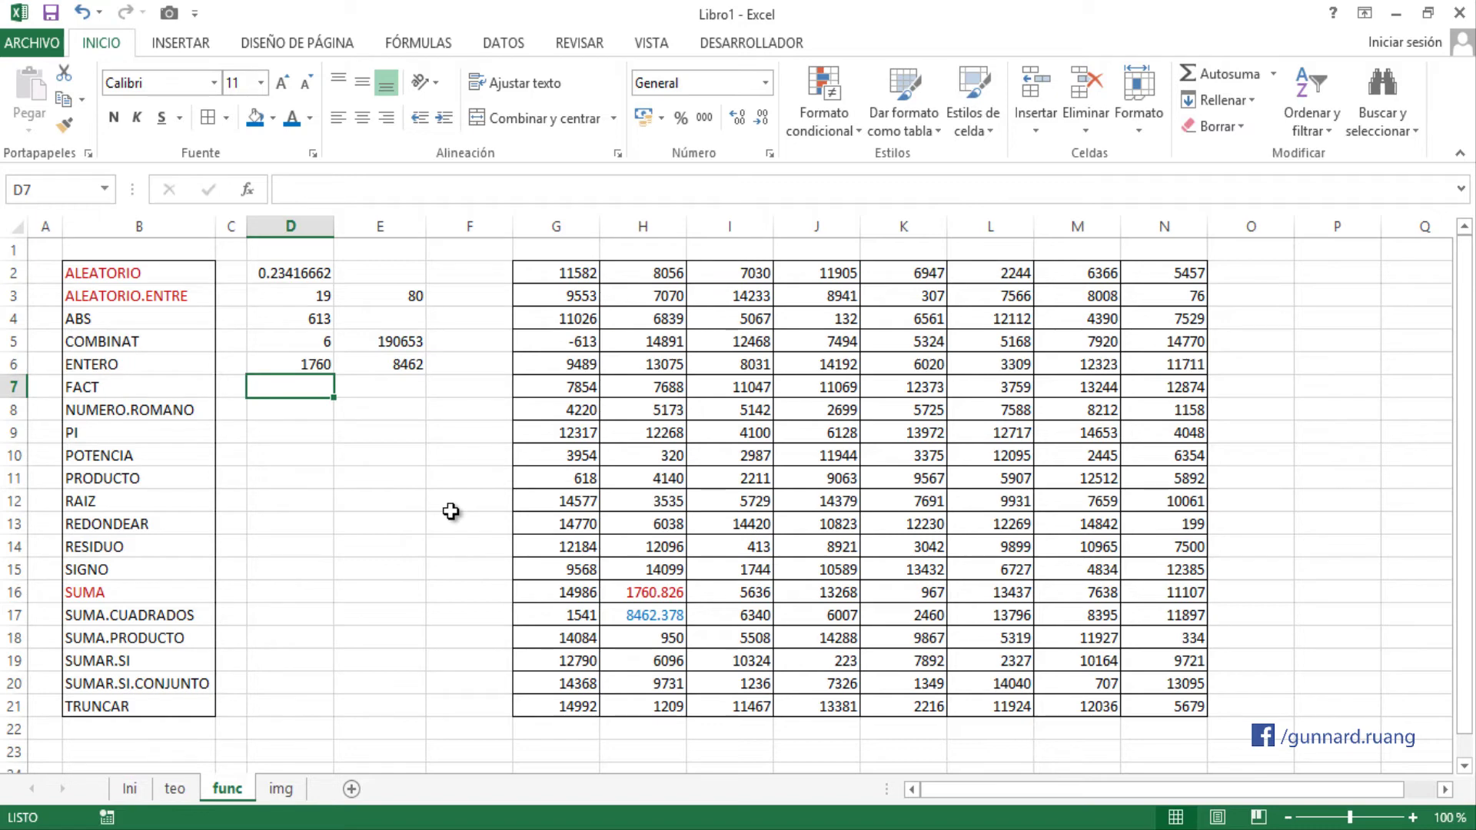
{"action": "left_click", "coordinate": [99, 386]}
{"action": "left_click", "coordinate": [308, 386]}
{"action": "type", "text": "=FA"}
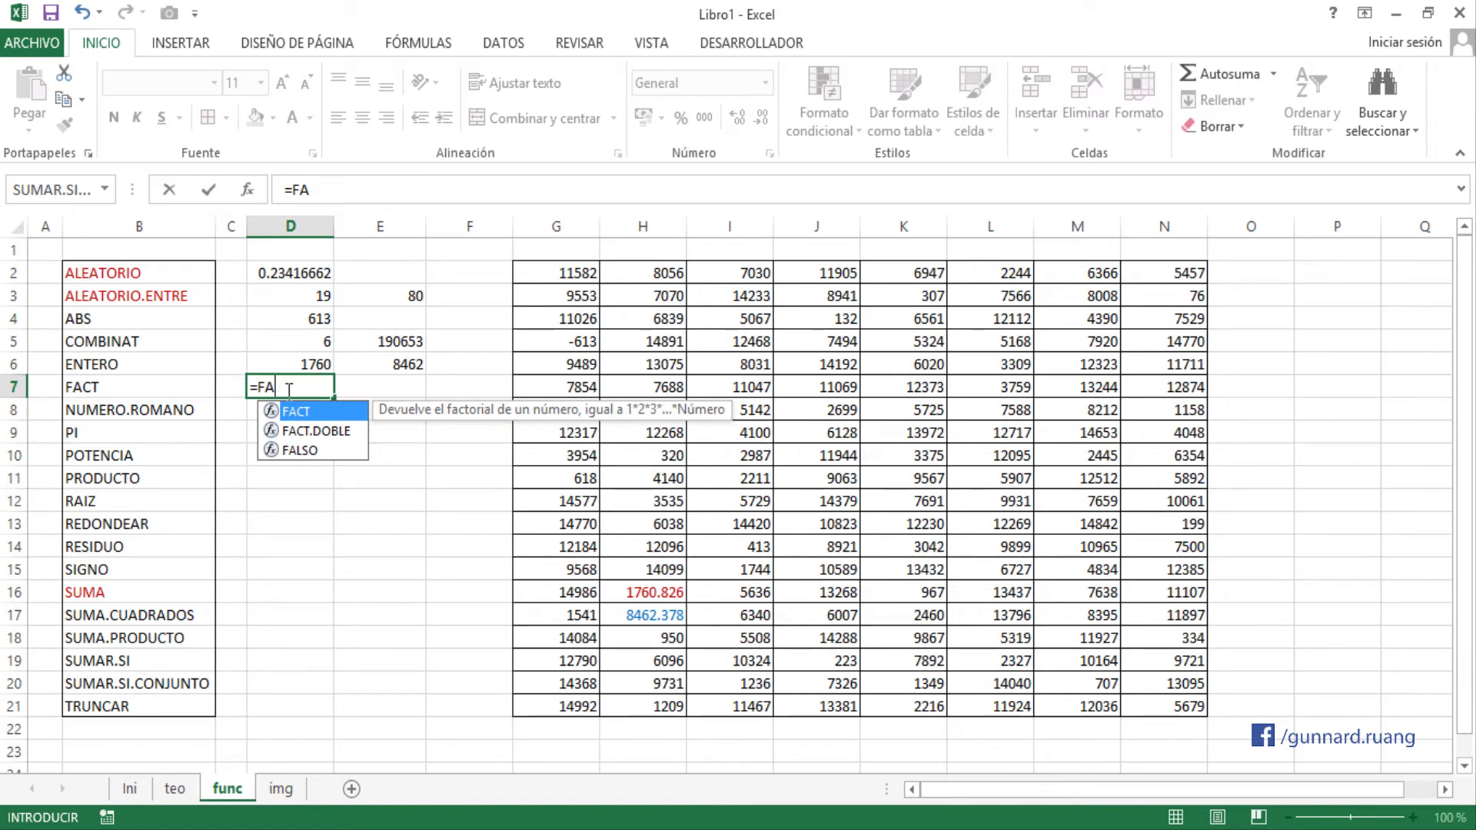
{"action": "key", "text": "Tab"}
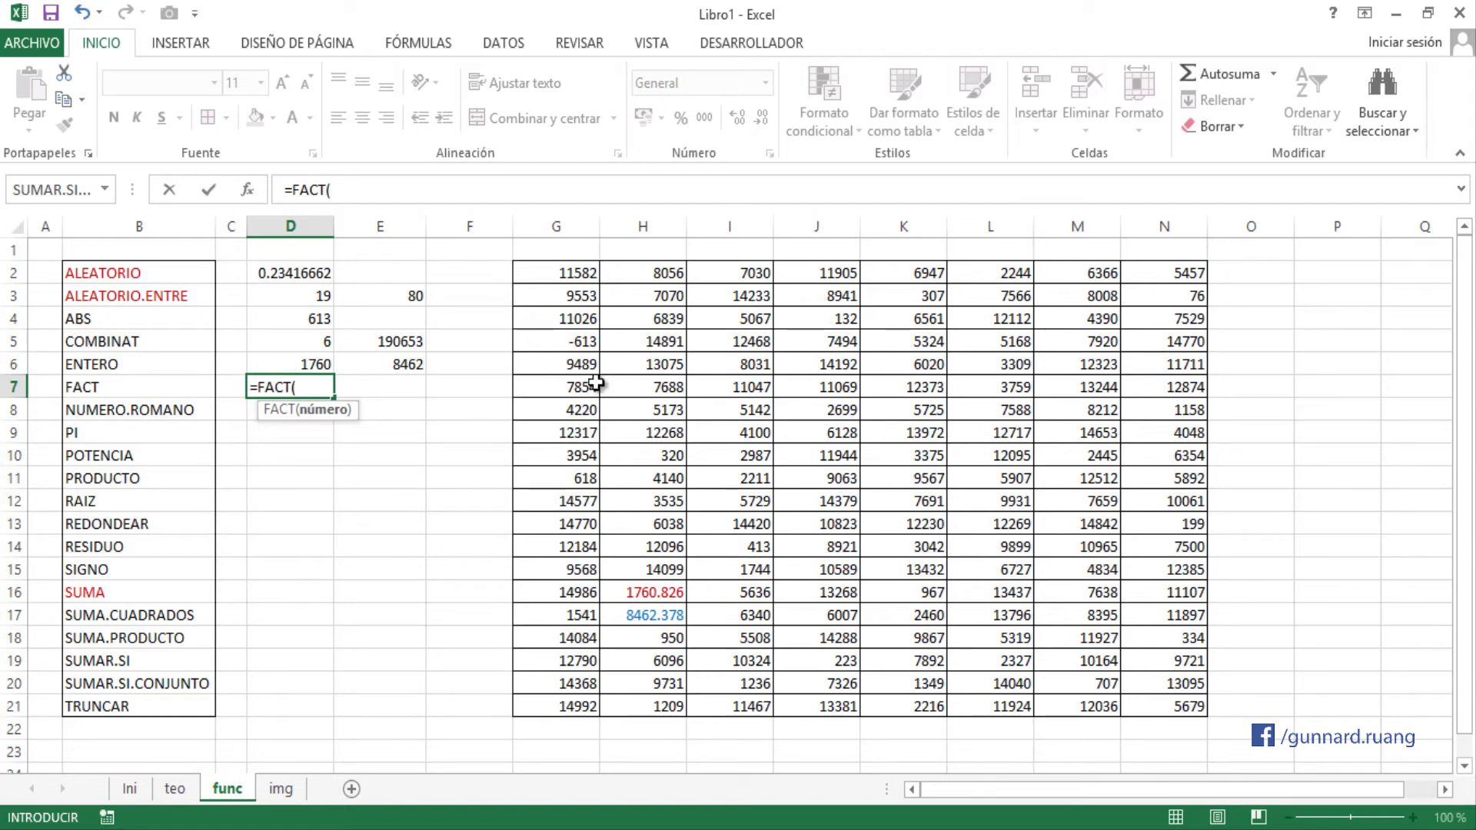
{"action": "type", "text": "10"}
{"action": "key", "text": "Return"}
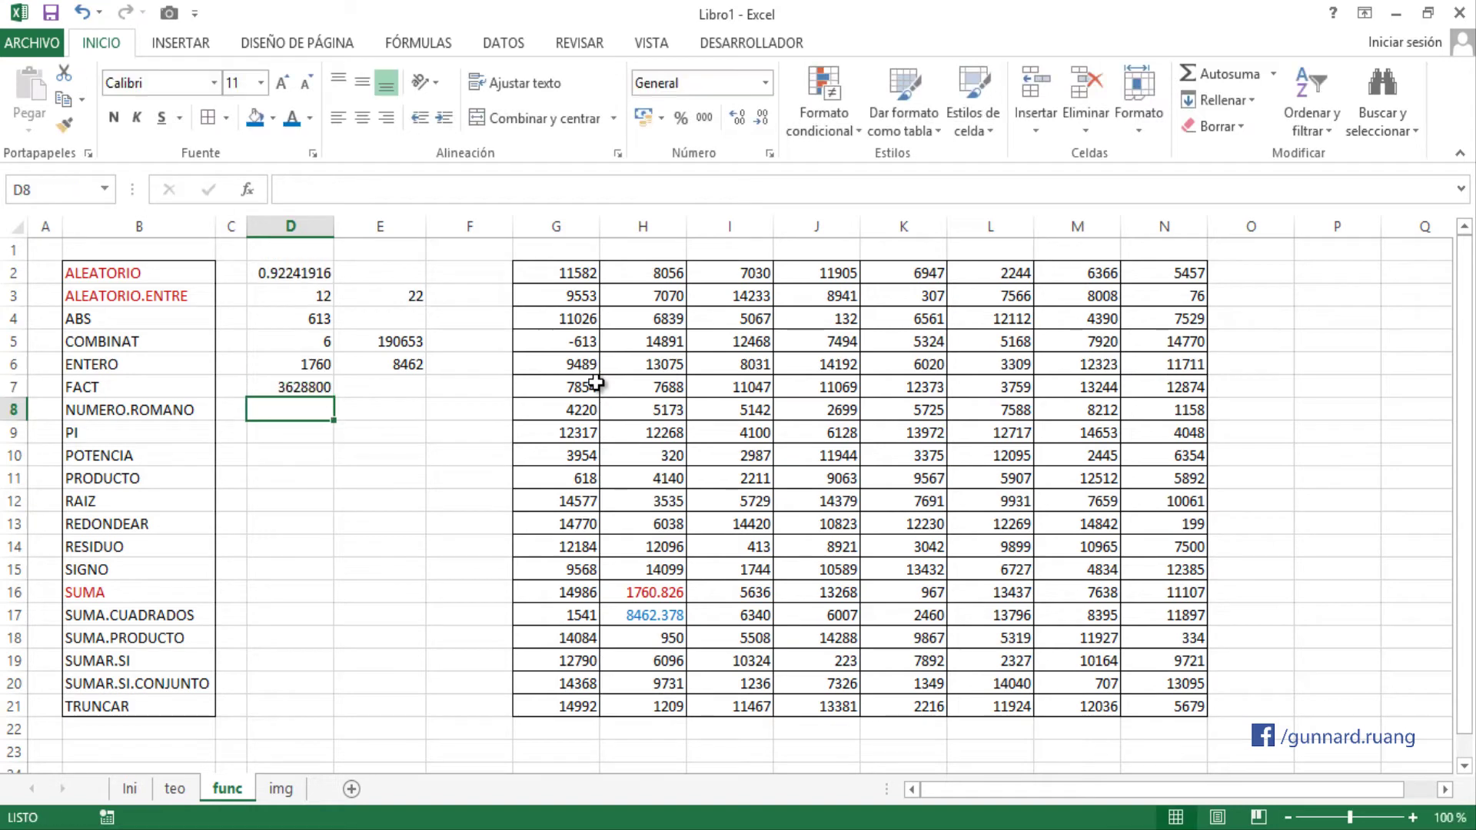
{"action": "left_click", "coordinate": [305, 391]}
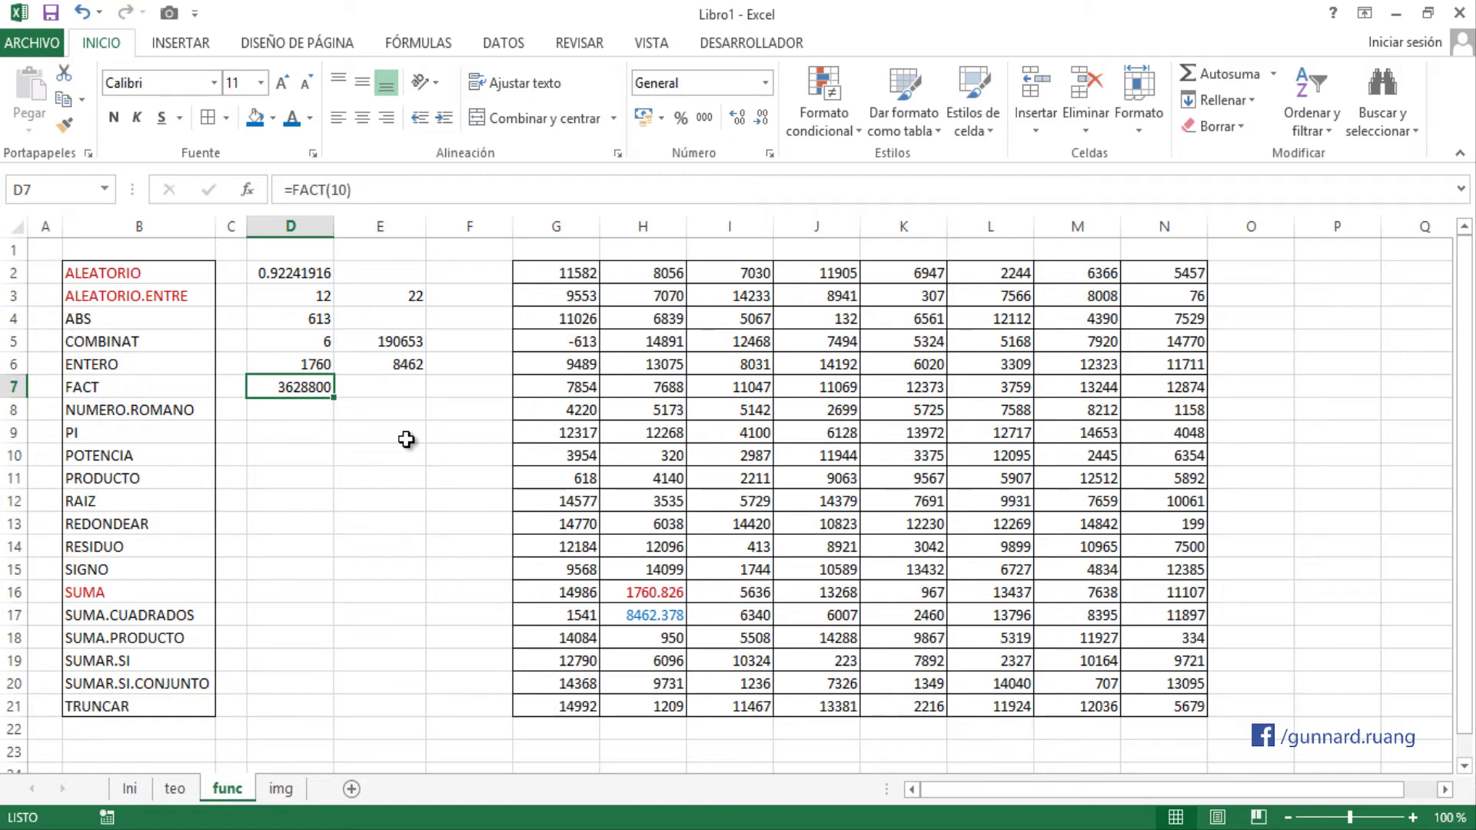
- Enter the formula =FACT(N3) in cell E7 to compute the factorial of the value in N3
{"action": "left_click", "coordinate": [396, 393]}
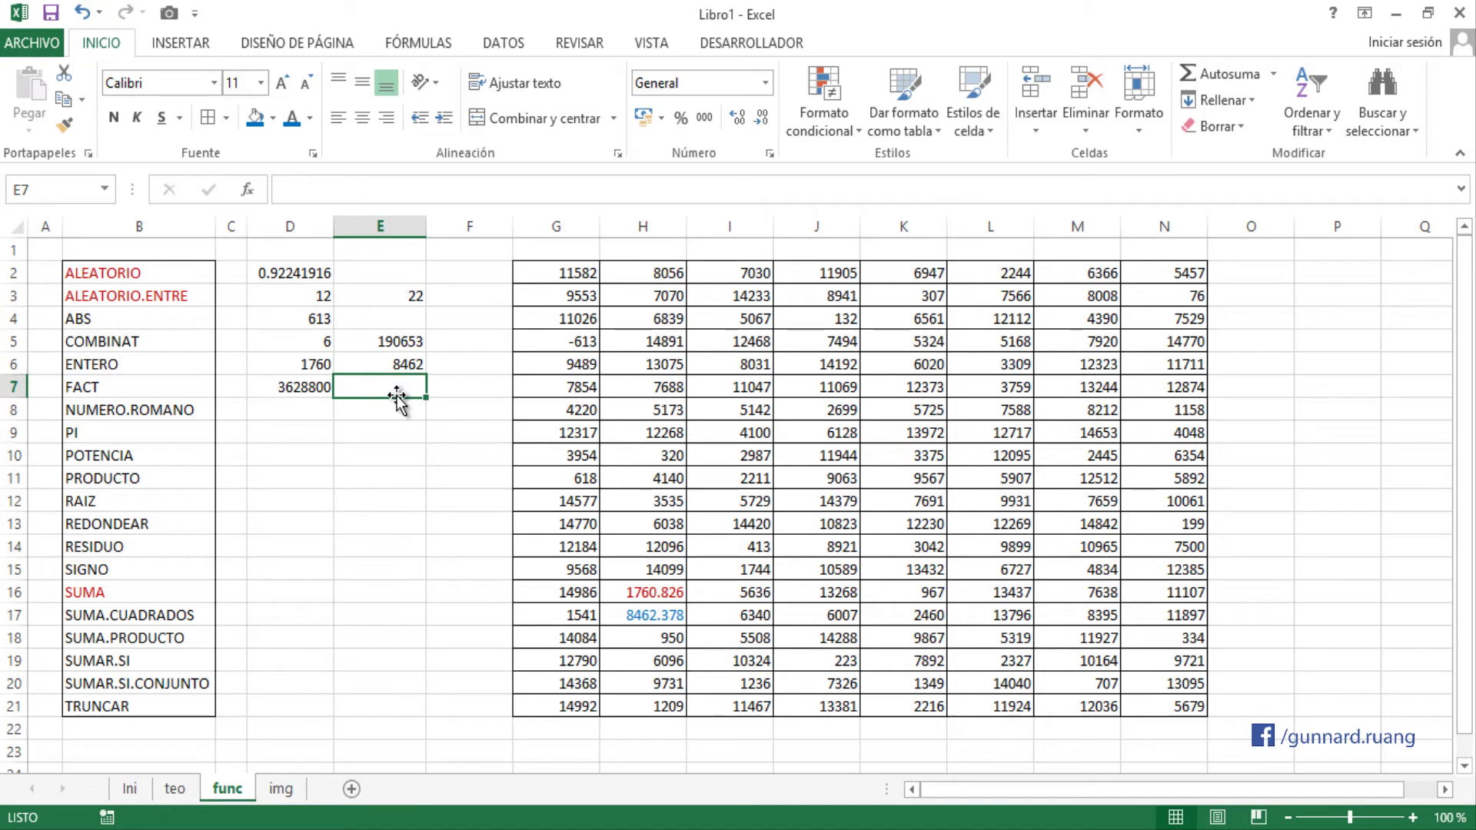
{"action": "type", "text": "=FACT("}
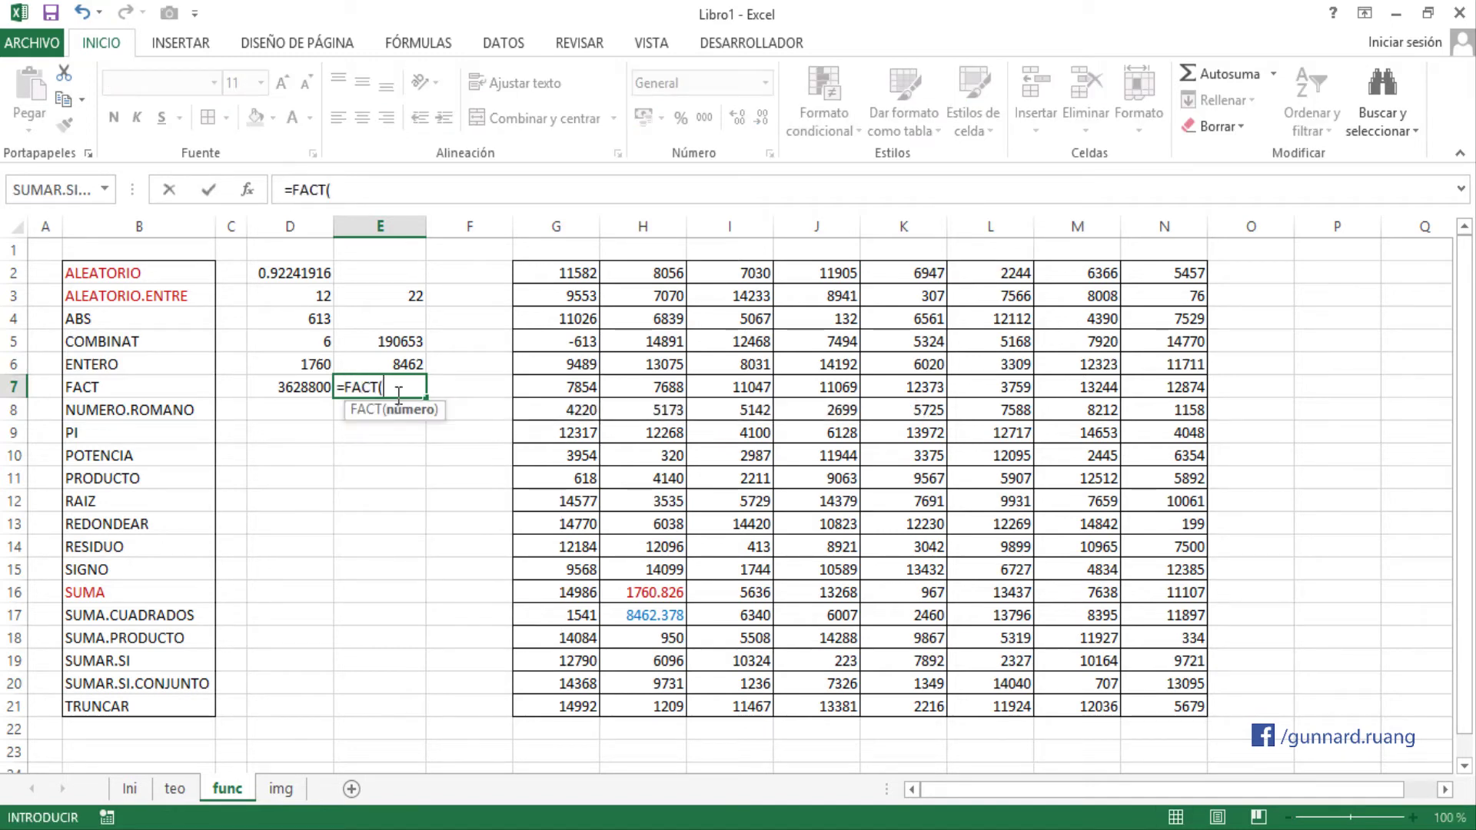
{"action": "left_click", "coordinate": [1169, 295]}
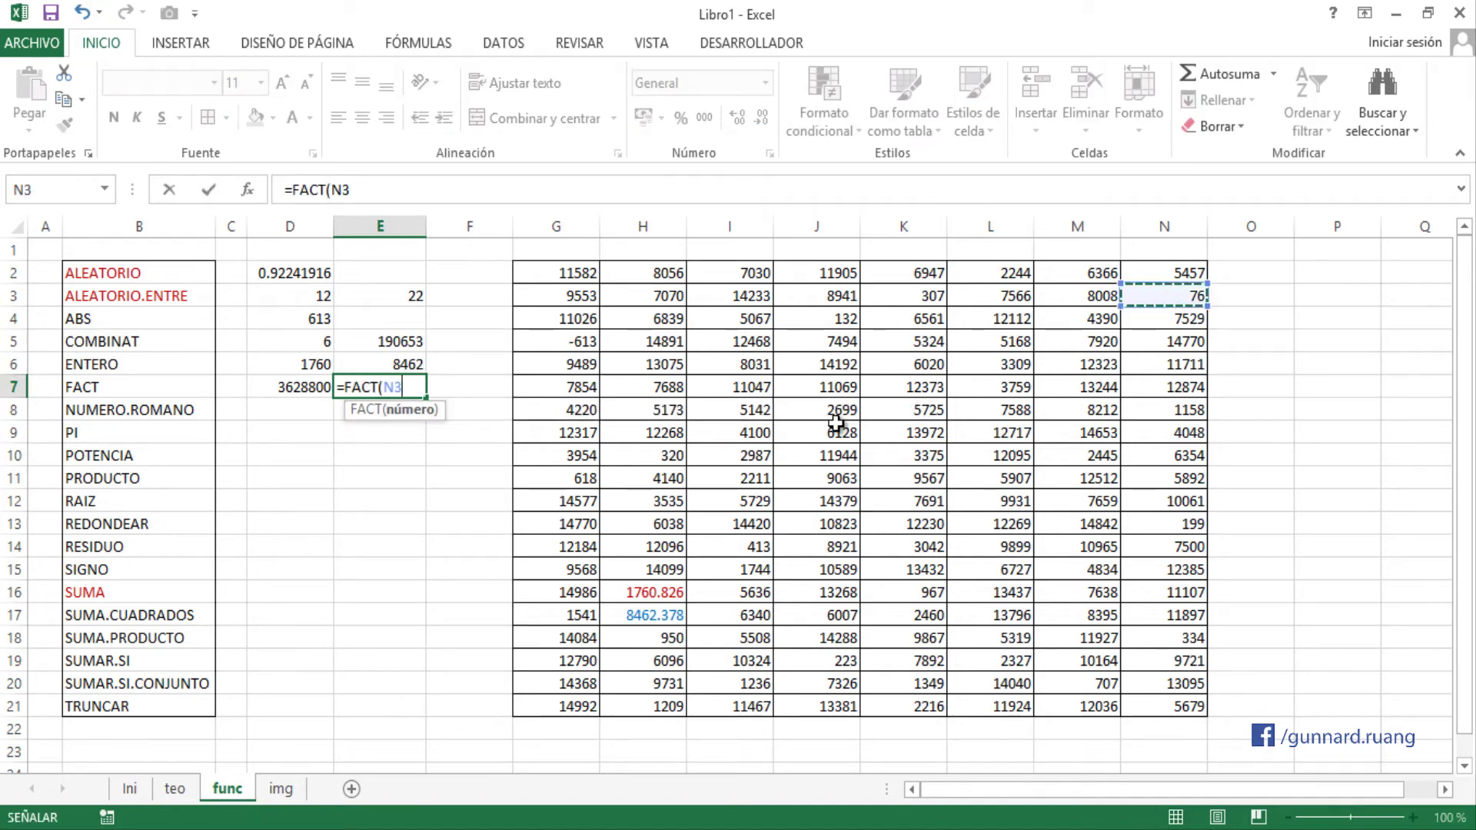
{"action": "type", "text": ")"}
{"action": "key", "text": "Return"}
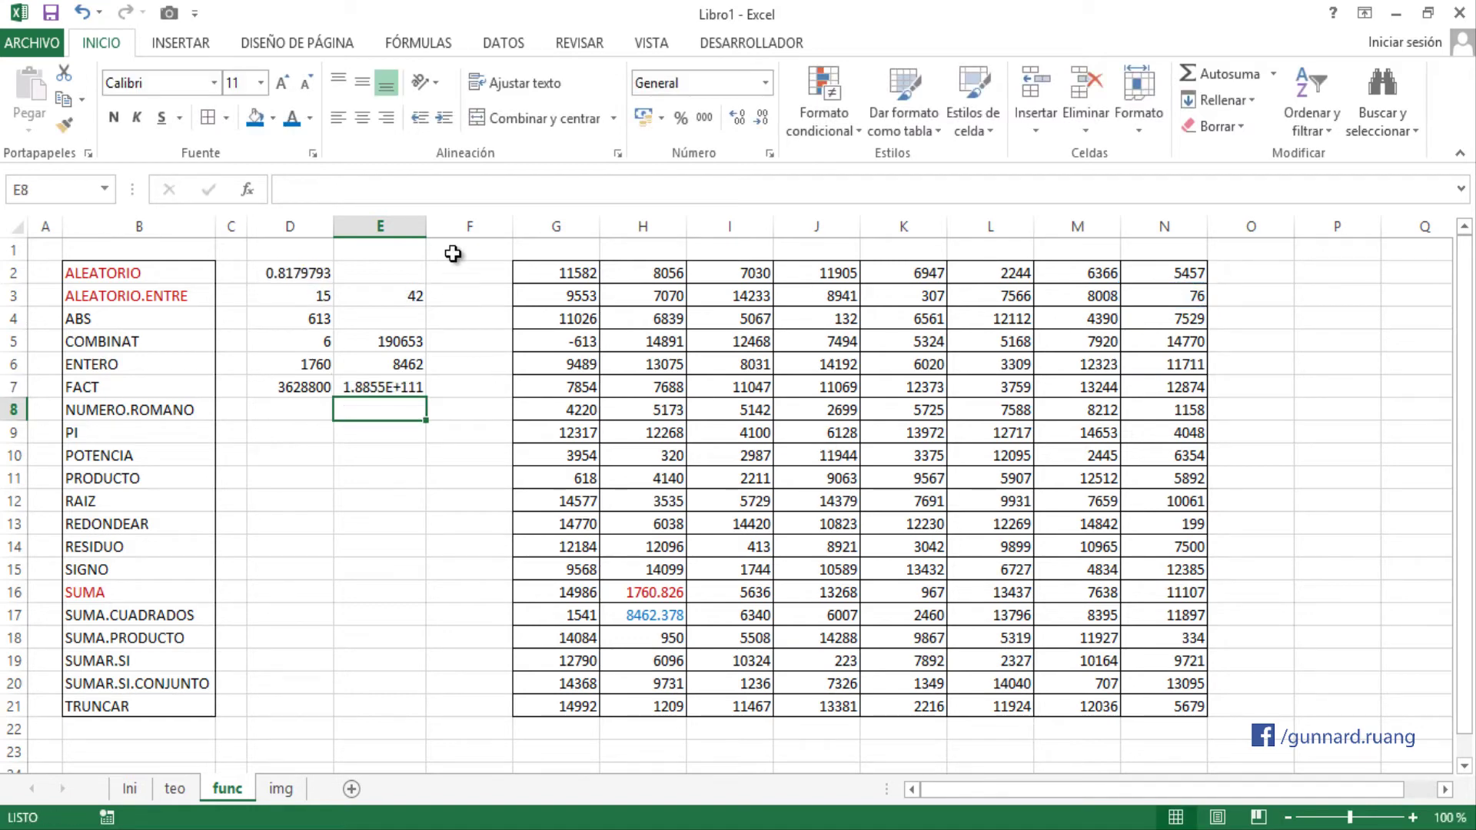
- Widen columns D and E to the same larger width, then select cell E7
{"action": "left_click_drag", "start_coordinate": [427, 229], "coordinate": [430, 238]}
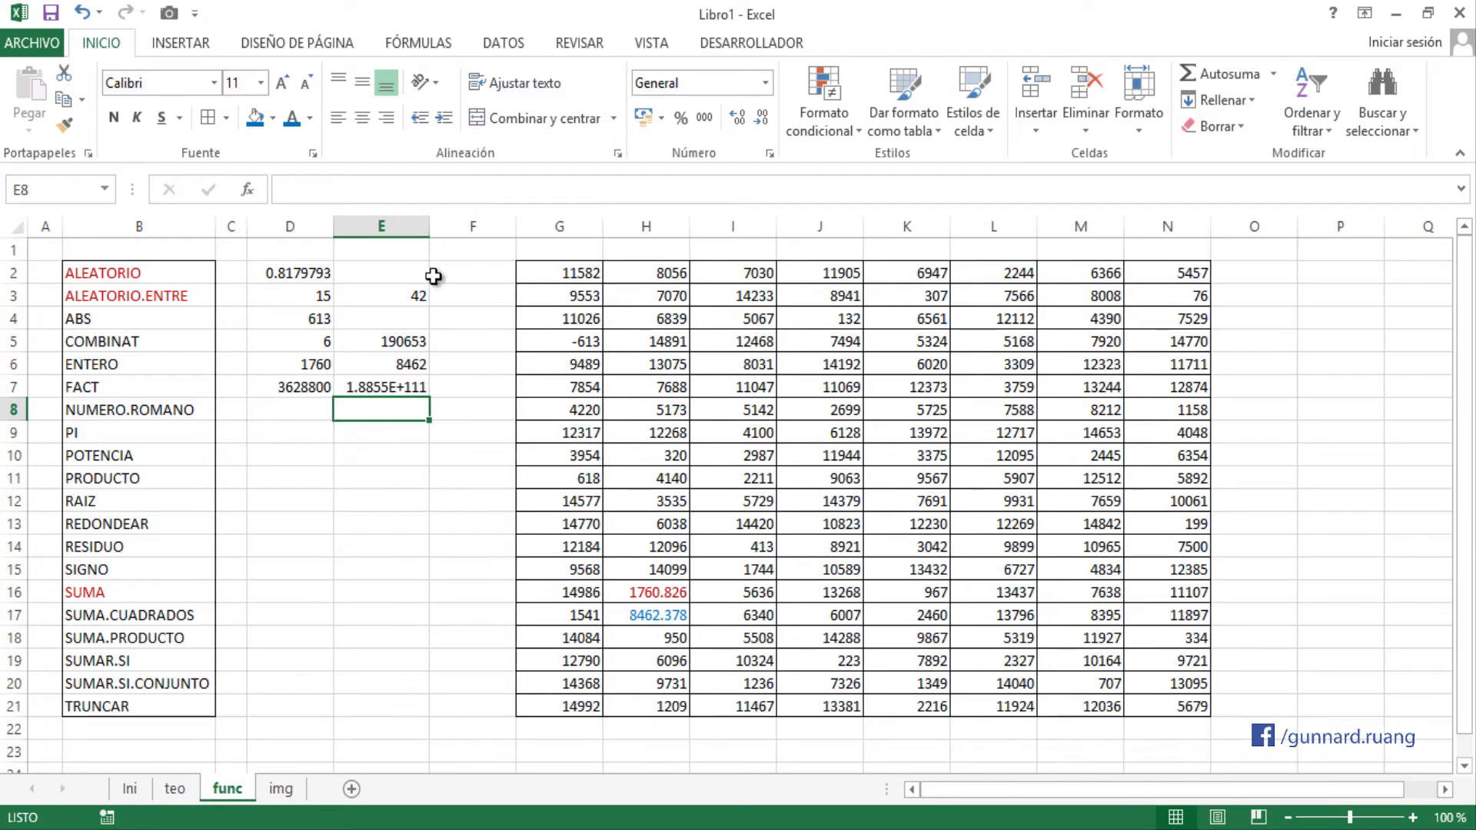
{"action": "left_click", "coordinate": [400, 382]}
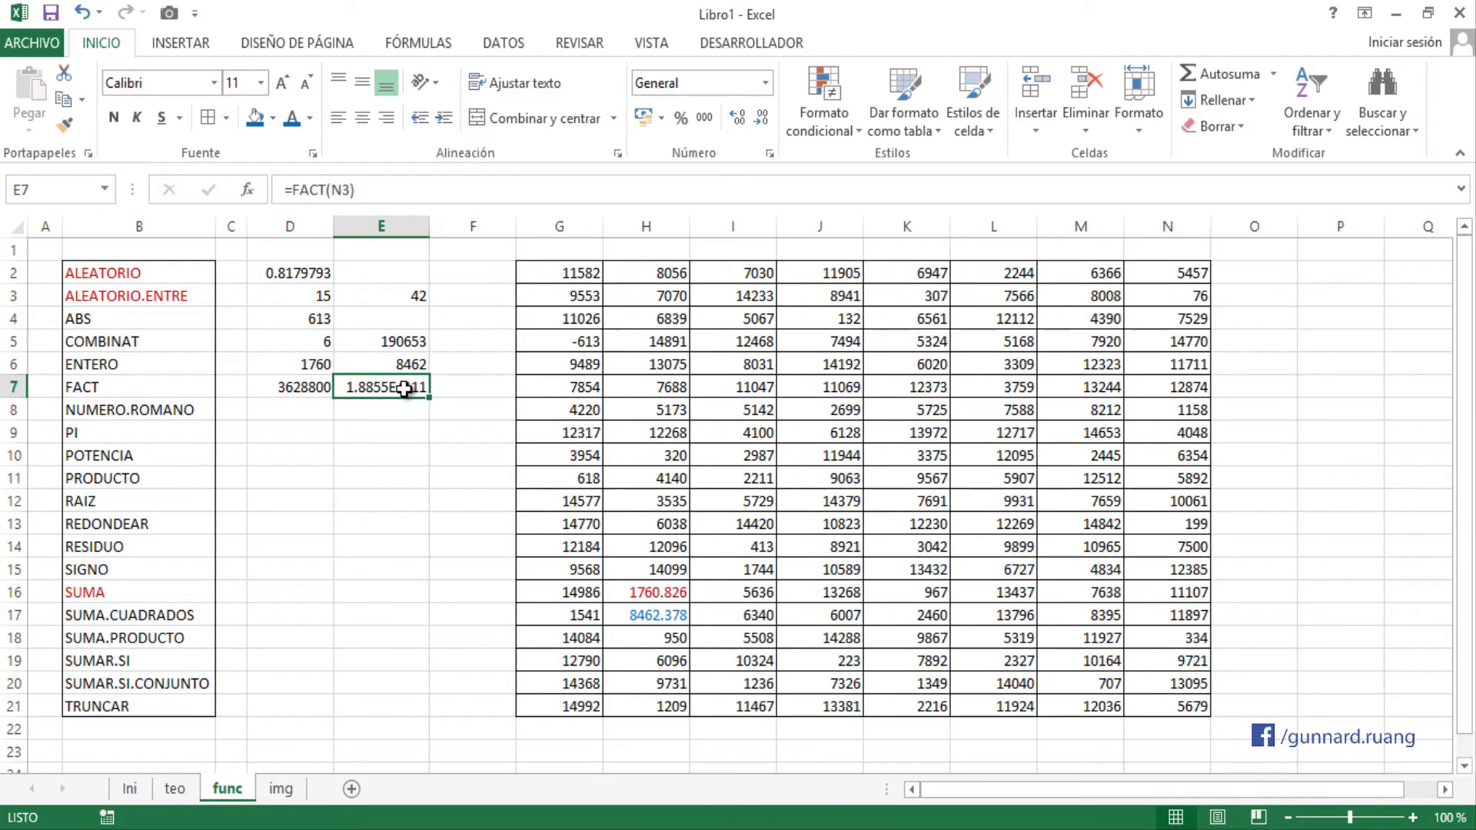
{"action": "left_click_drag", "start_coordinate": [311, 226], "coordinate": [336, 235]}
{"action": "double_click", "coordinate": [336, 235]}
{"action": "left_click", "coordinate": [402, 385]}
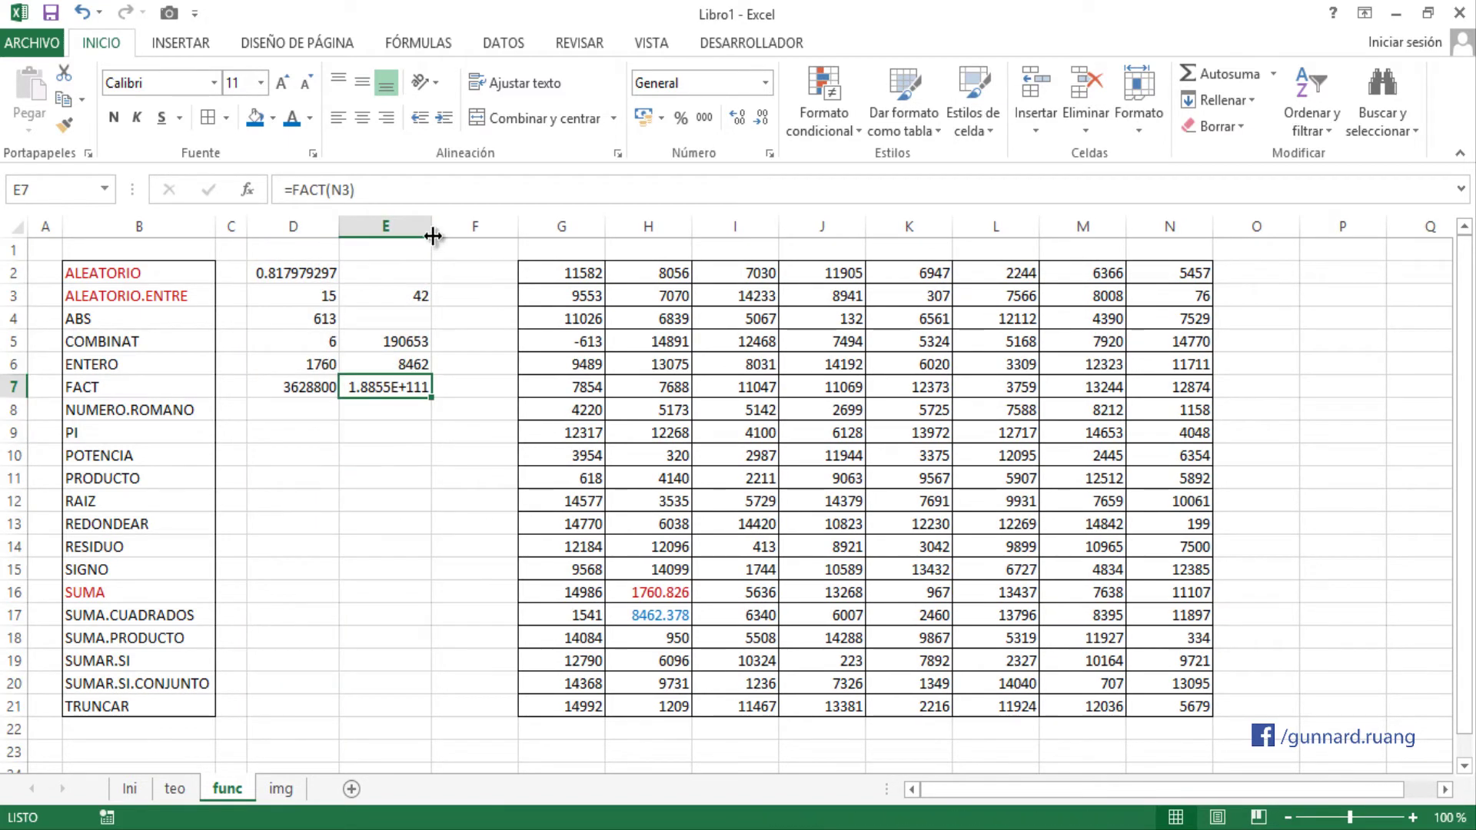
{"action": "double_click", "coordinate": [449, 225]}
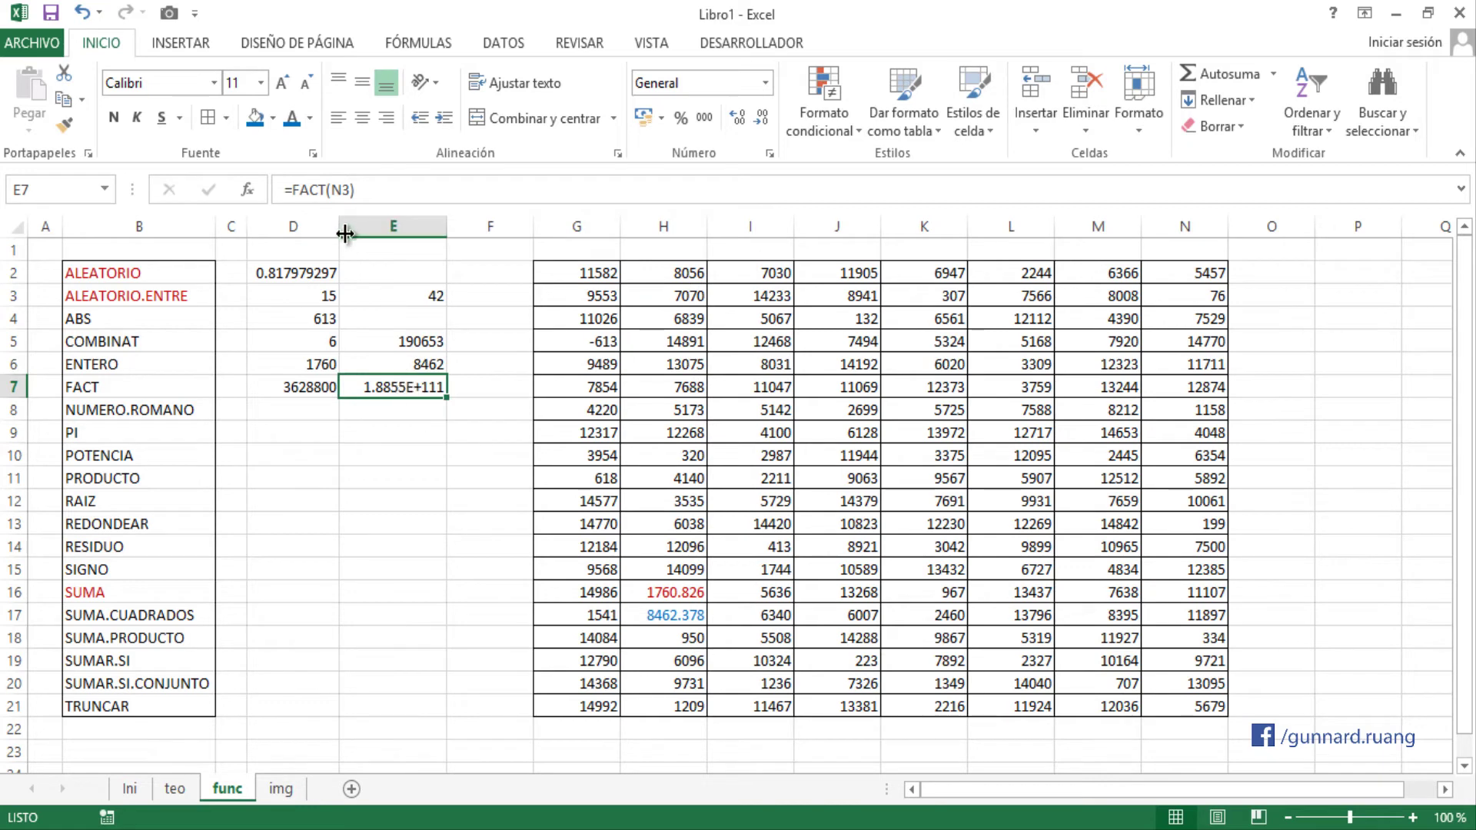
{"action": "left_click", "coordinate": [341, 229]}
{"action": "left_click_drag", "start_coordinate": [334, 230], "coordinate": [332, 229]}
{"action": "double_click", "coordinate": [445, 225]}
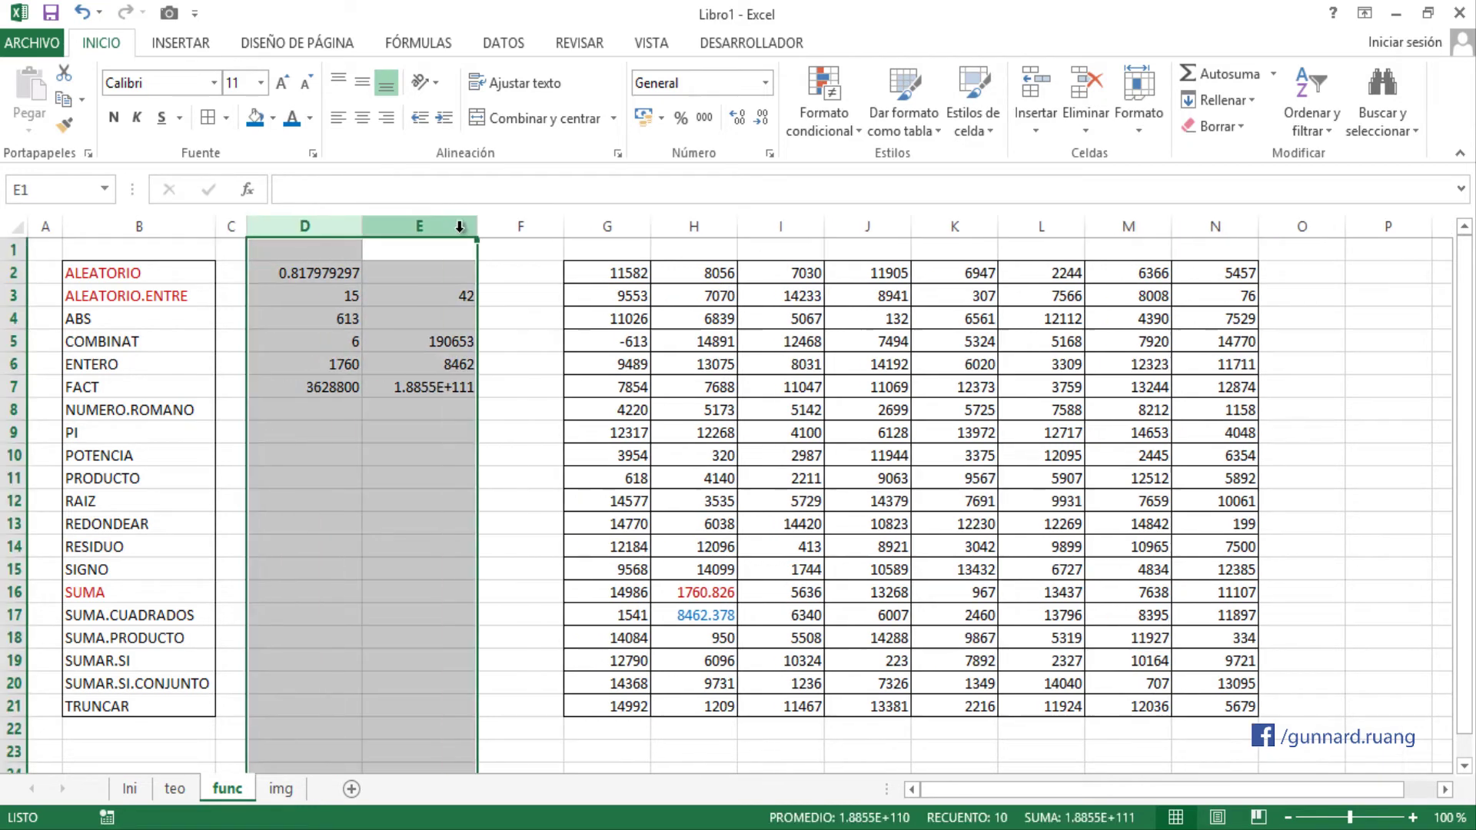
{"action": "left_click", "coordinate": [406, 383]}
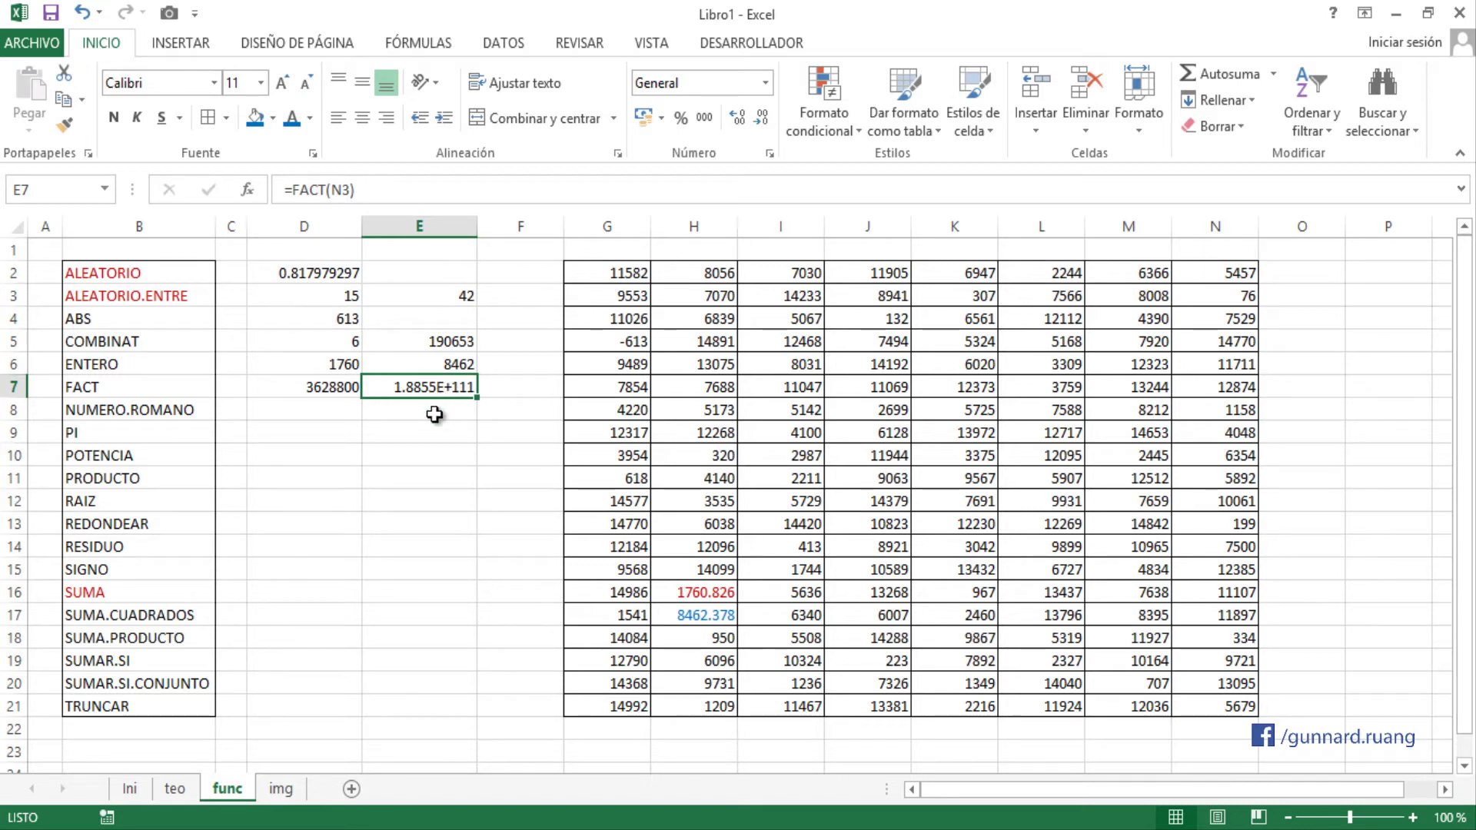
- Enter =NUMERO.ROMANO(N13) in cell D8 to convert the value in N13 to a Roman numeral
{"action": "left_click", "coordinate": [308, 406]}
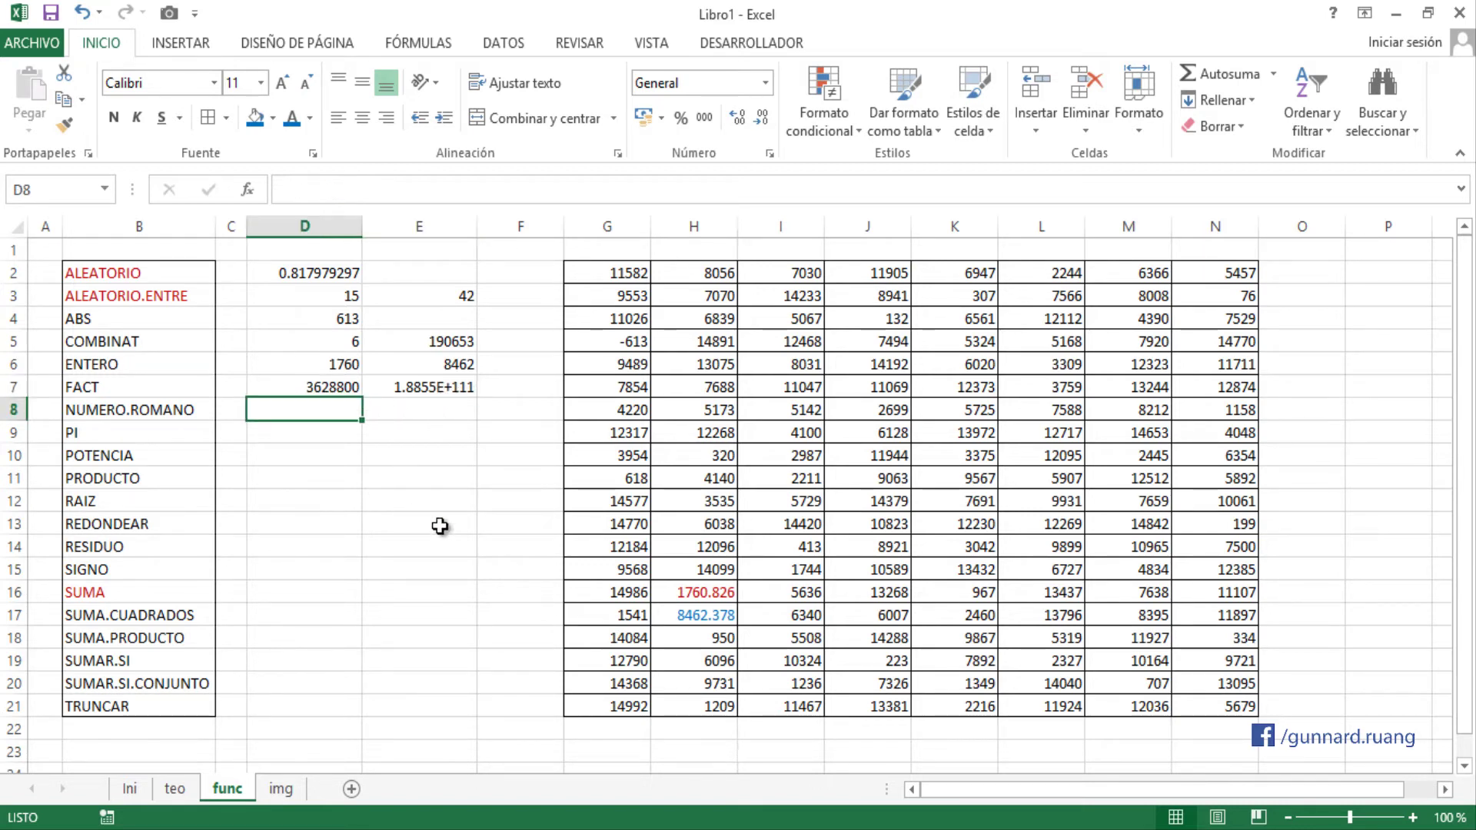
{"action": "type", "text": "=NUM"}
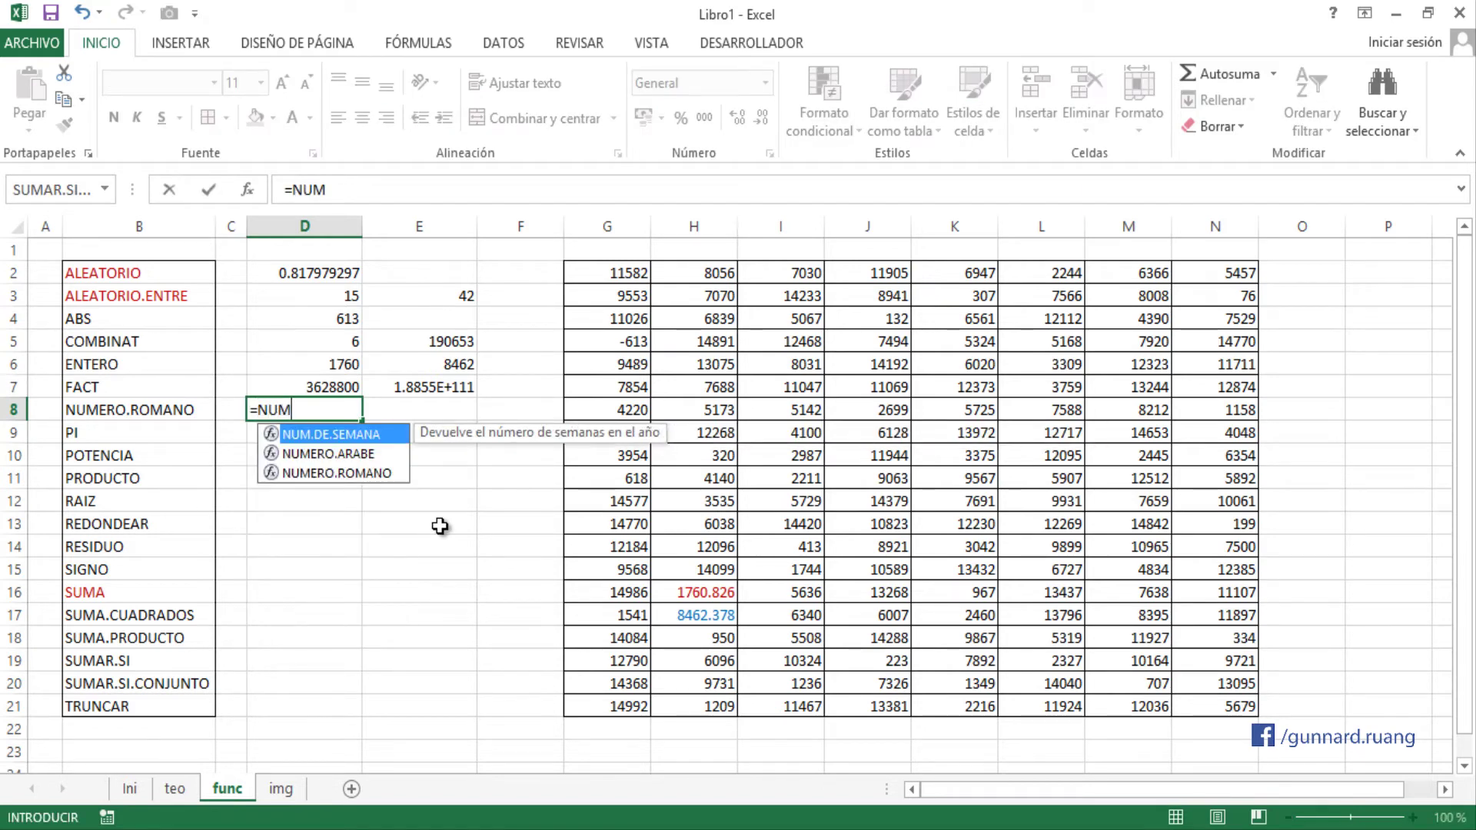
{"action": "key", "text": "Down"}
{"action": "key", "text": "Down"}
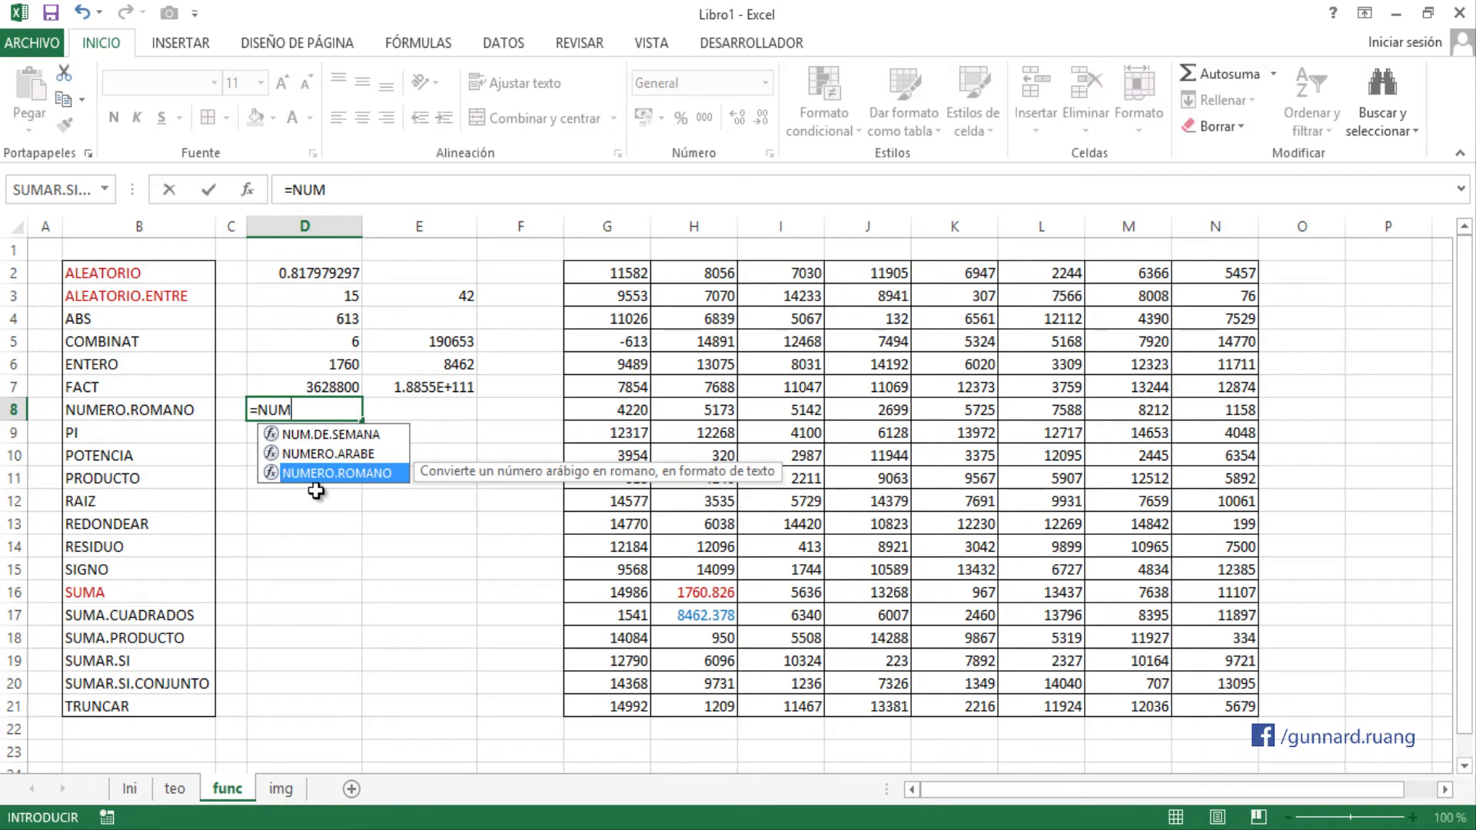
{"action": "key", "text": "Up"}
{"action": "key", "text": "Down"}
{"action": "key", "text": "Up"}
{"action": "key", "text": "Down"}
{"action": "key", "text": "Tab"}
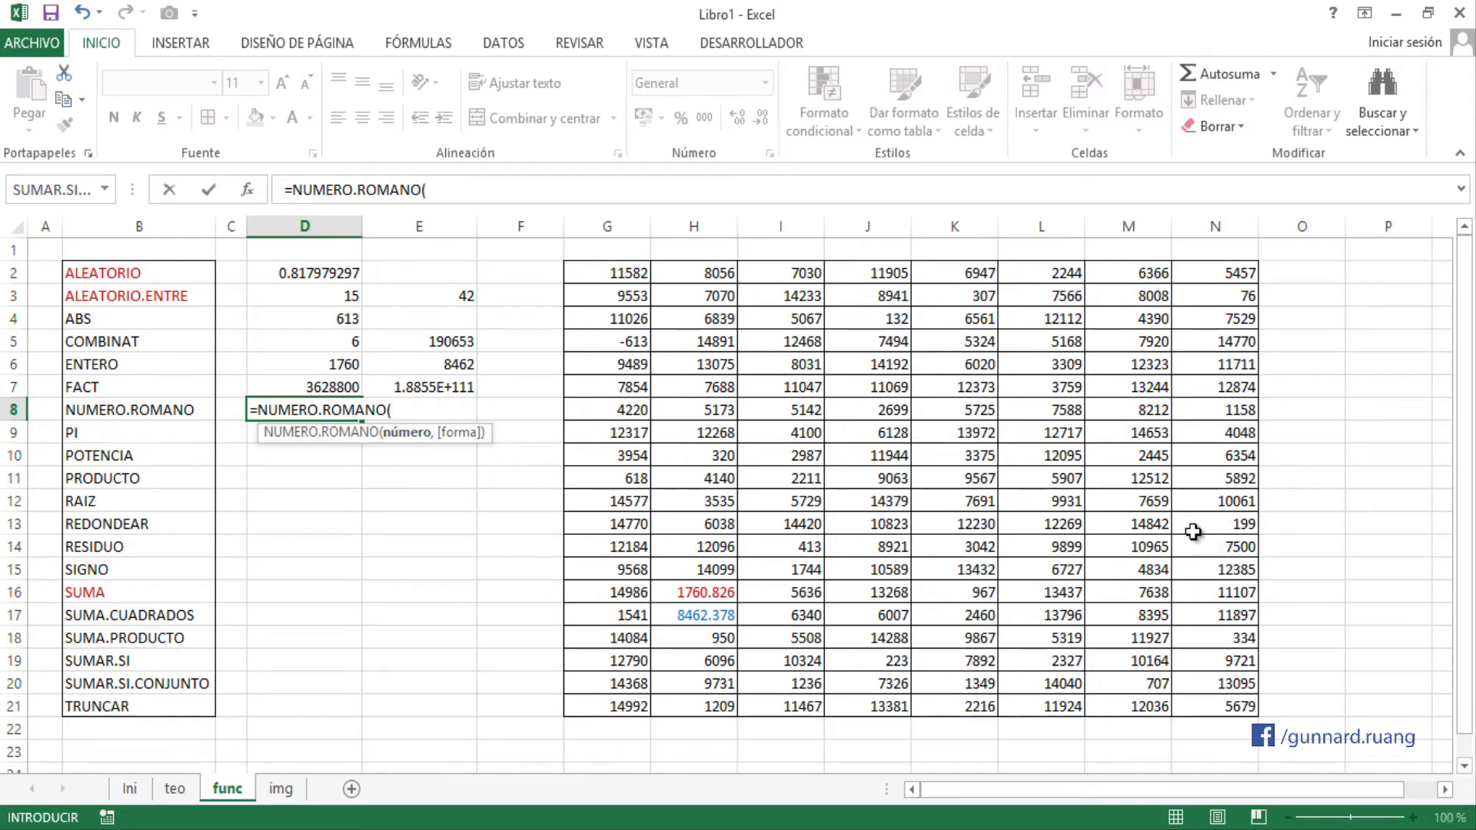
{"action": "left_click", "coordinate": [1230, 523]}
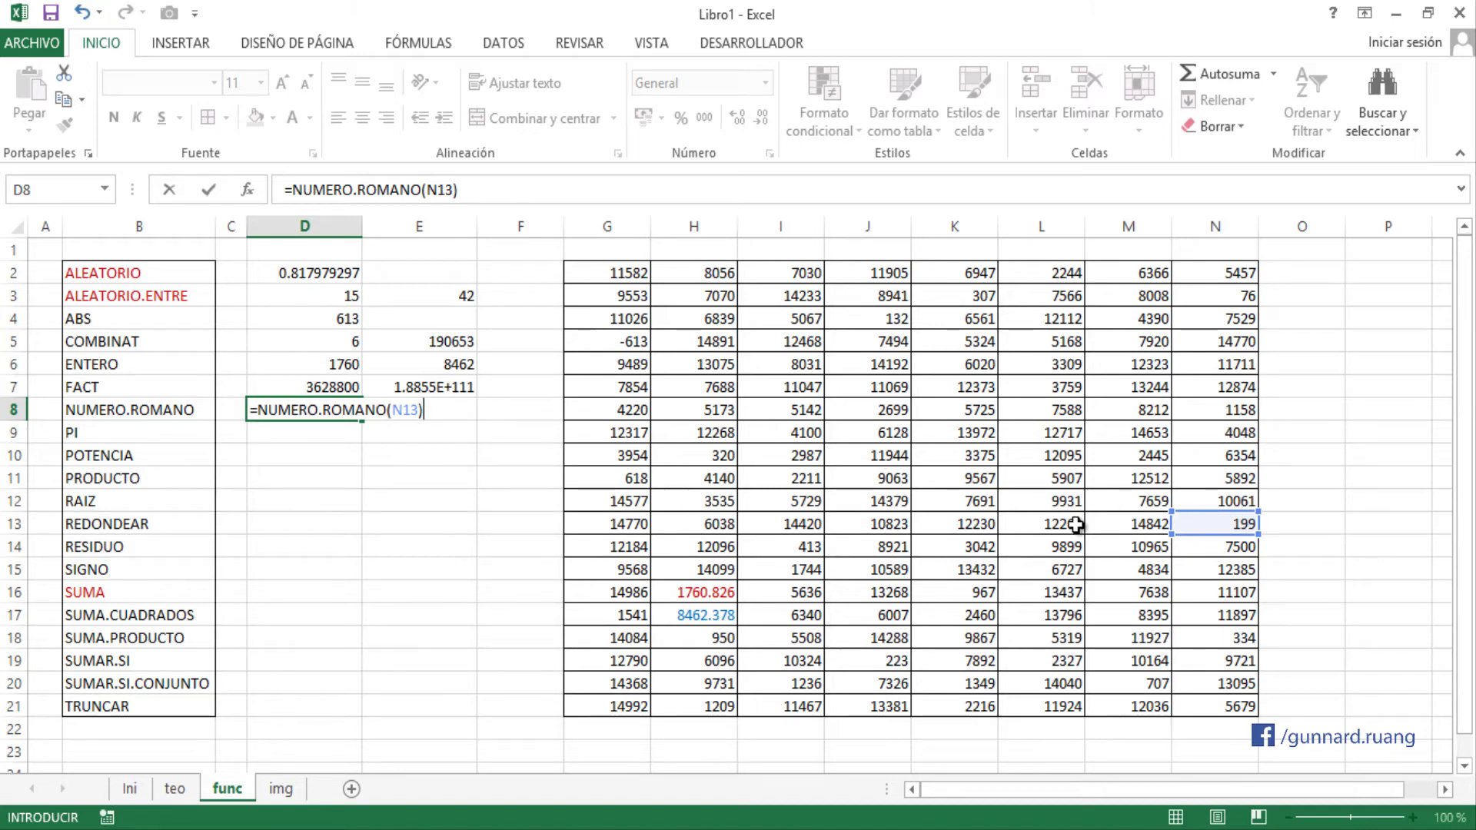
{"action": "key", "text": "Return"}
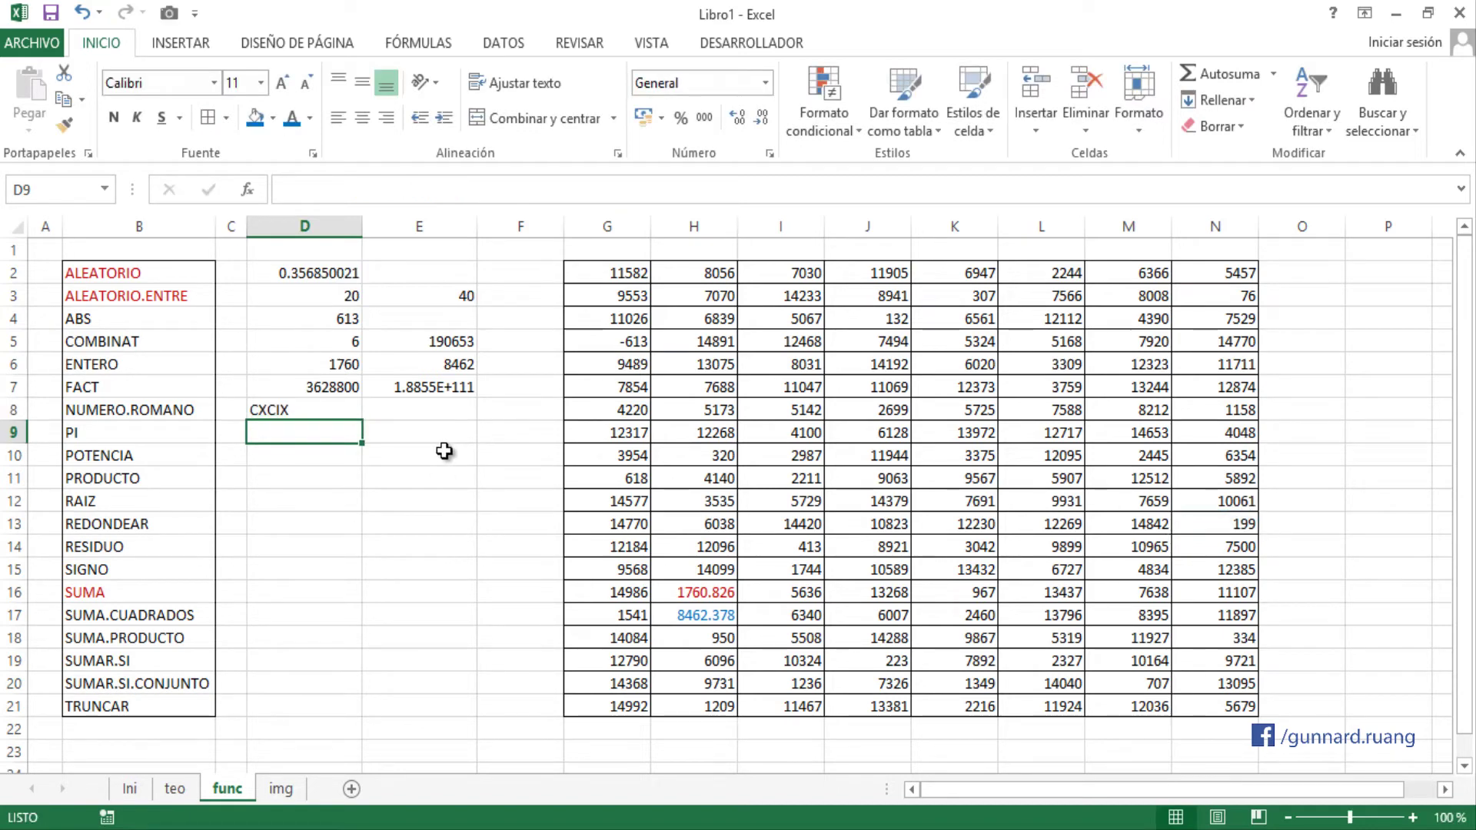
{"action": "left_click", "coordinate": [300, 414]}
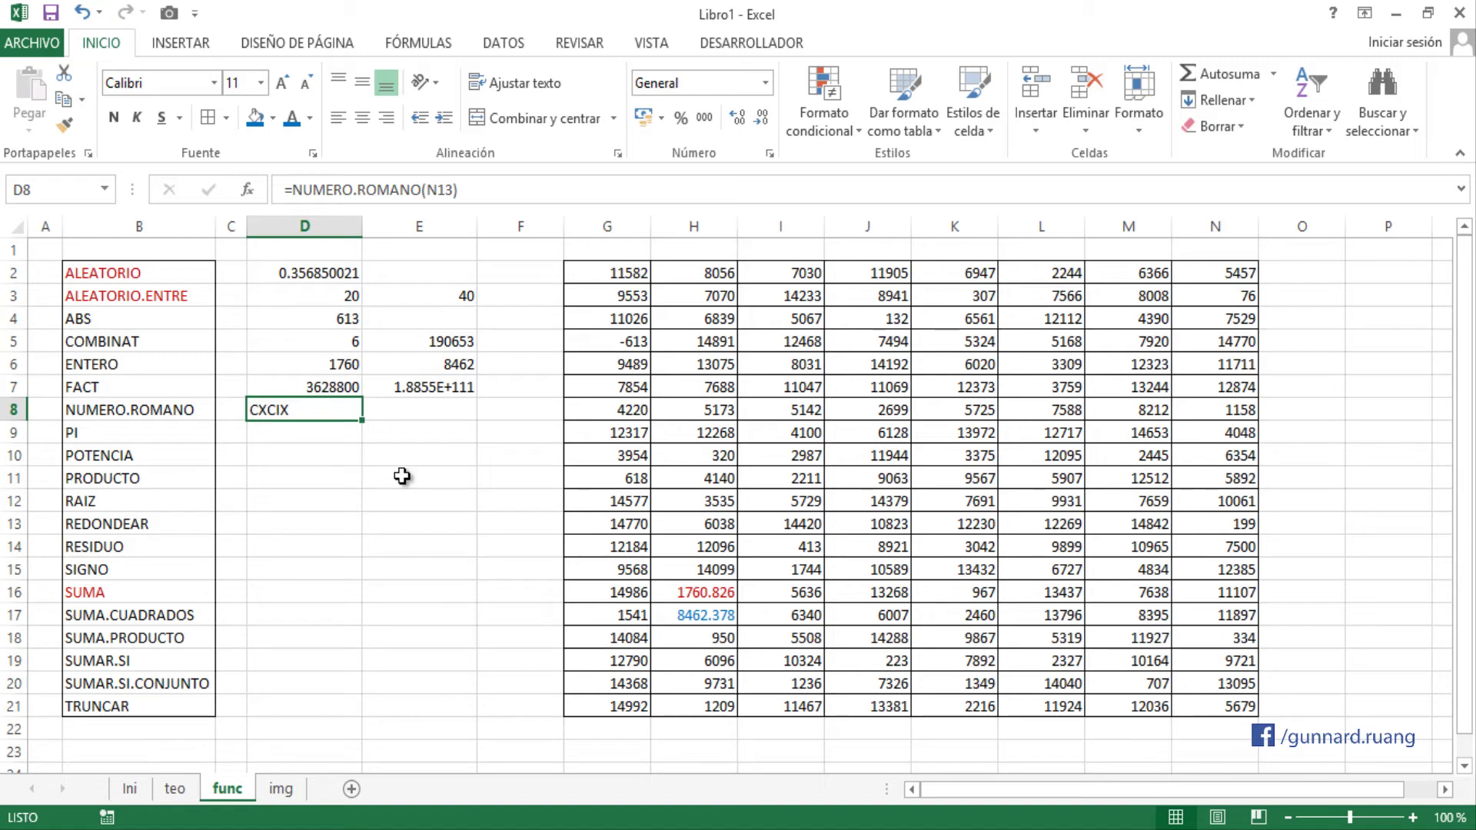
- Enter =NUMERO.ROMANO(H18) in cell E8 to convert the value in H18 to a Roman numeral
{"action": "left_click", "coordinate": [699, 647]}
{"action": "left_click", "coordinate": [413, 413]}
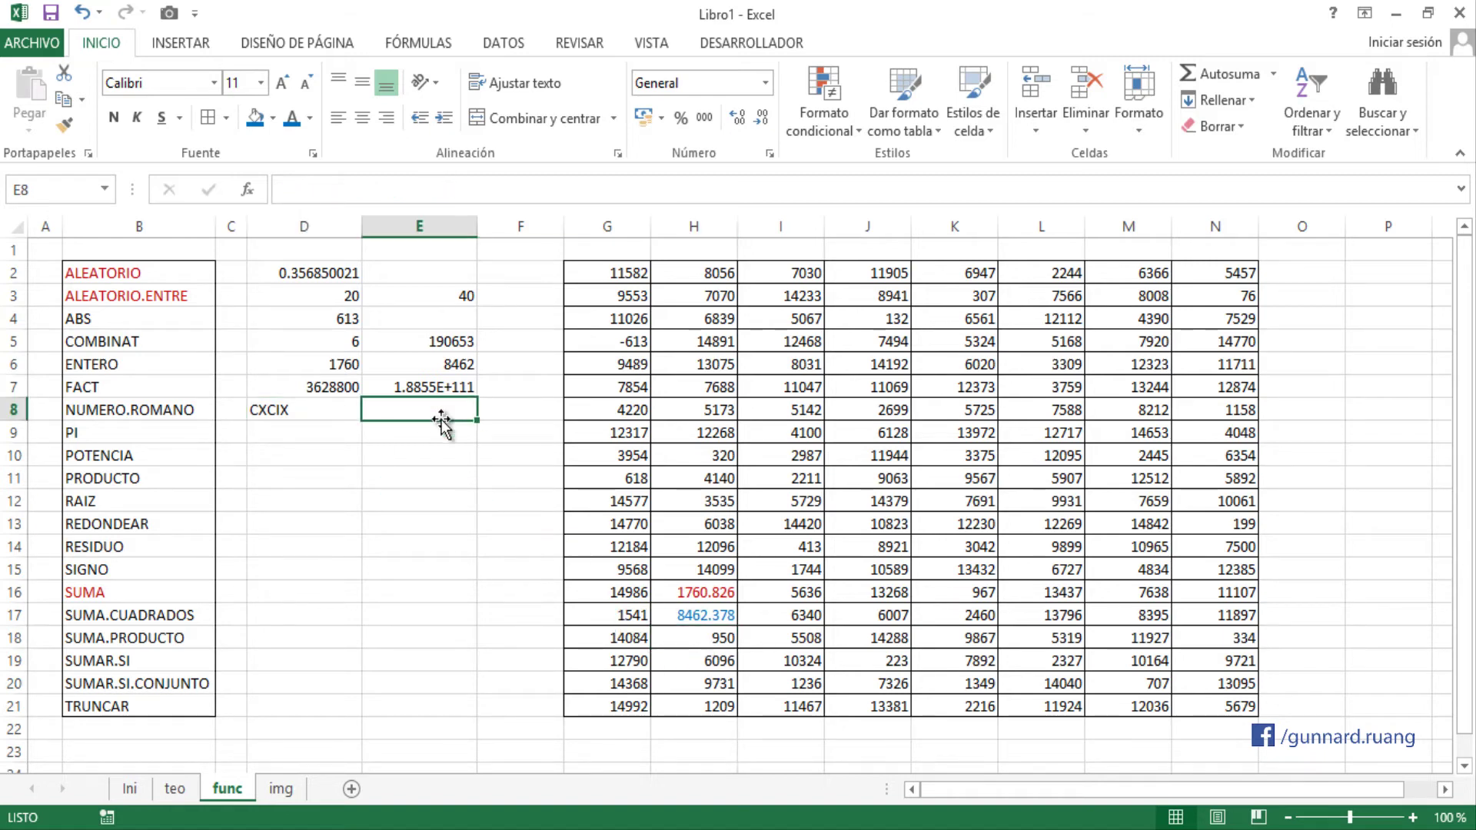
{"action": "type", "text": "=NUM"}
{"action": "key", "text": "Down"}
{"action": "key", "text": "Down"}
{"action": "key", "text": "Tab"}
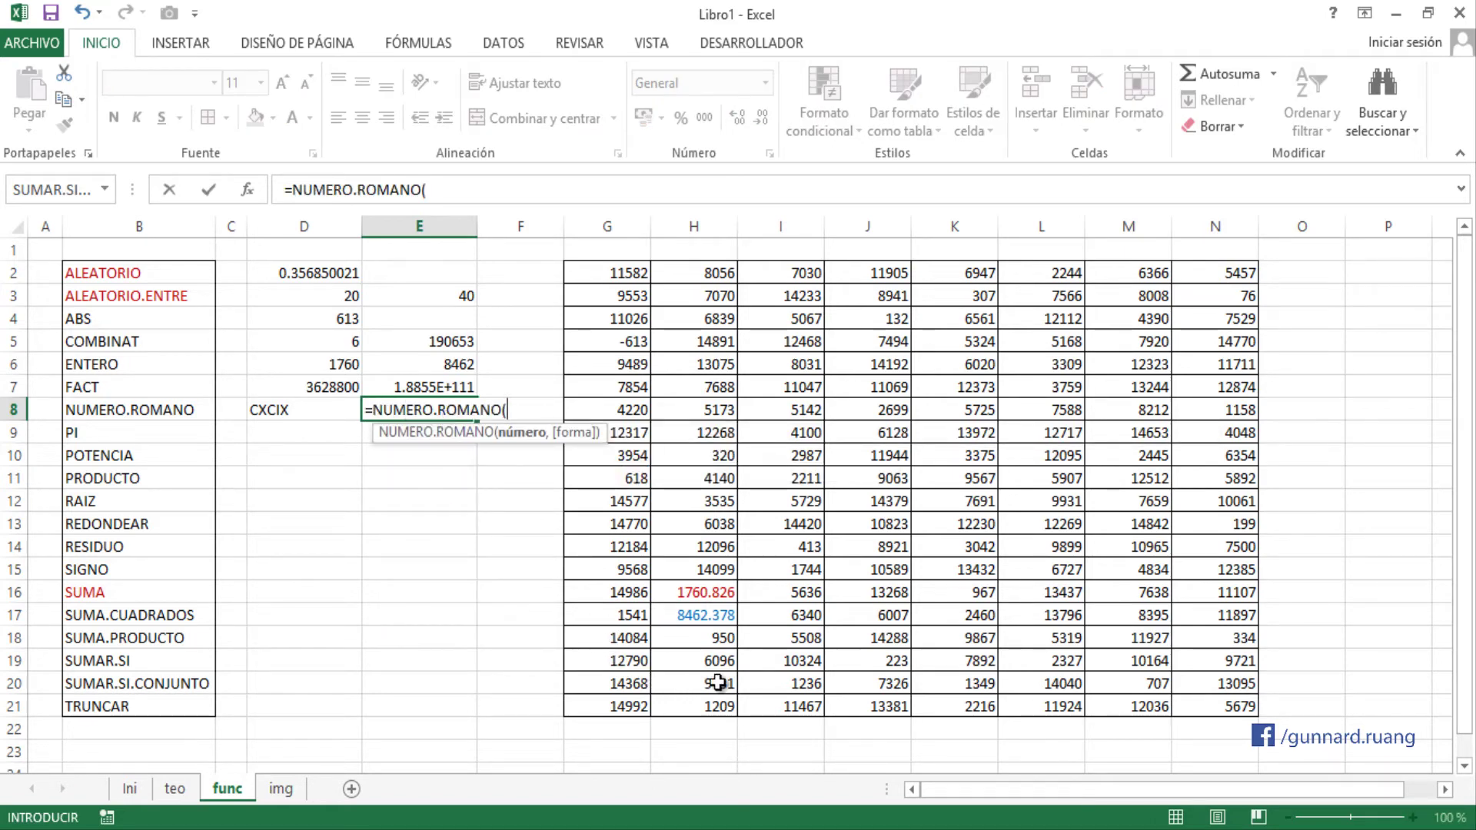
{"action": "left_click", "coordinate": [719, 645]}
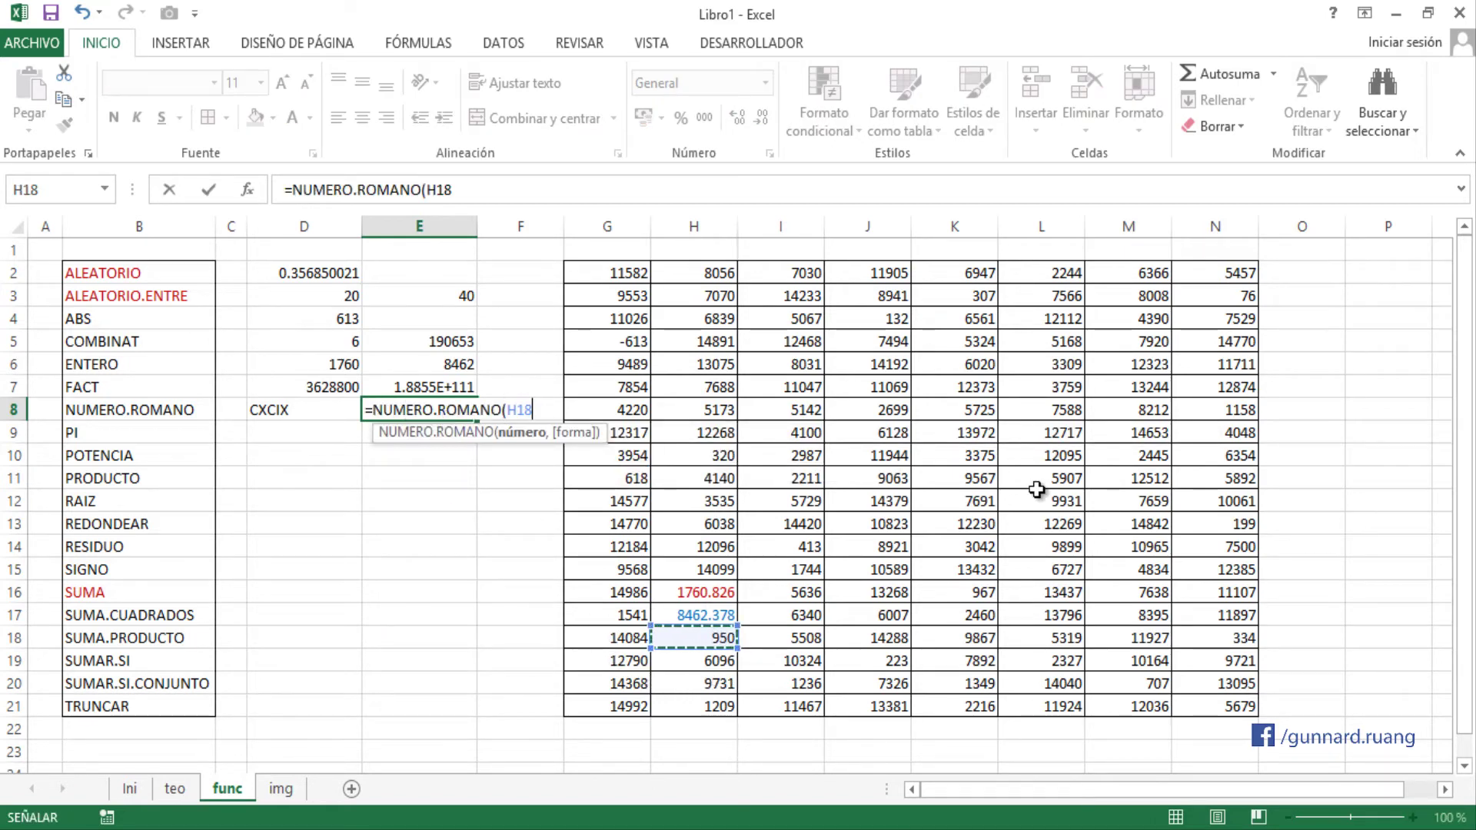
{"action": "type", "text": ")"}
{"action": "key", "text": "Return"}
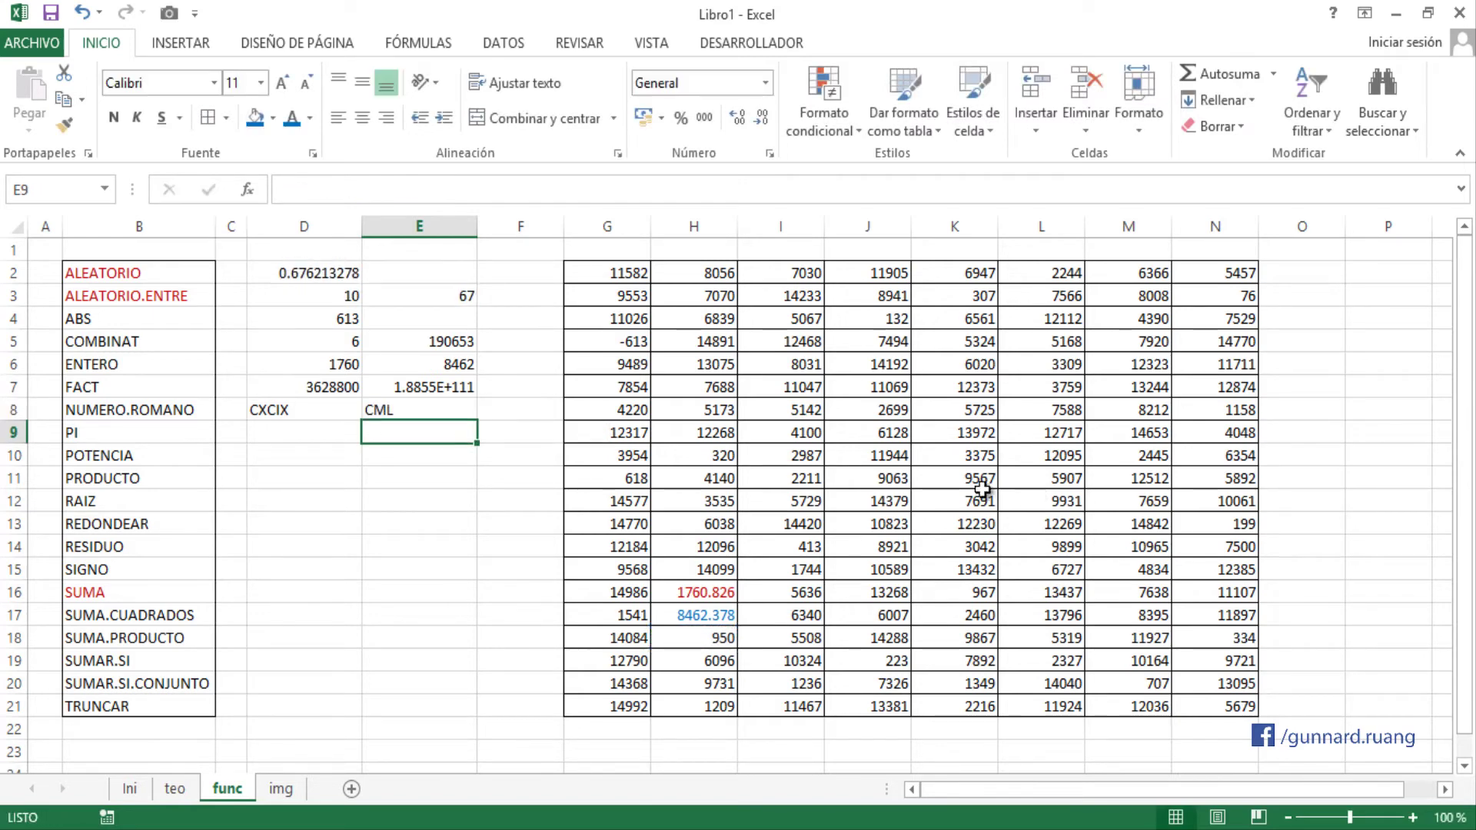
{"action": "left_click", "coordinate": [403, 421]}
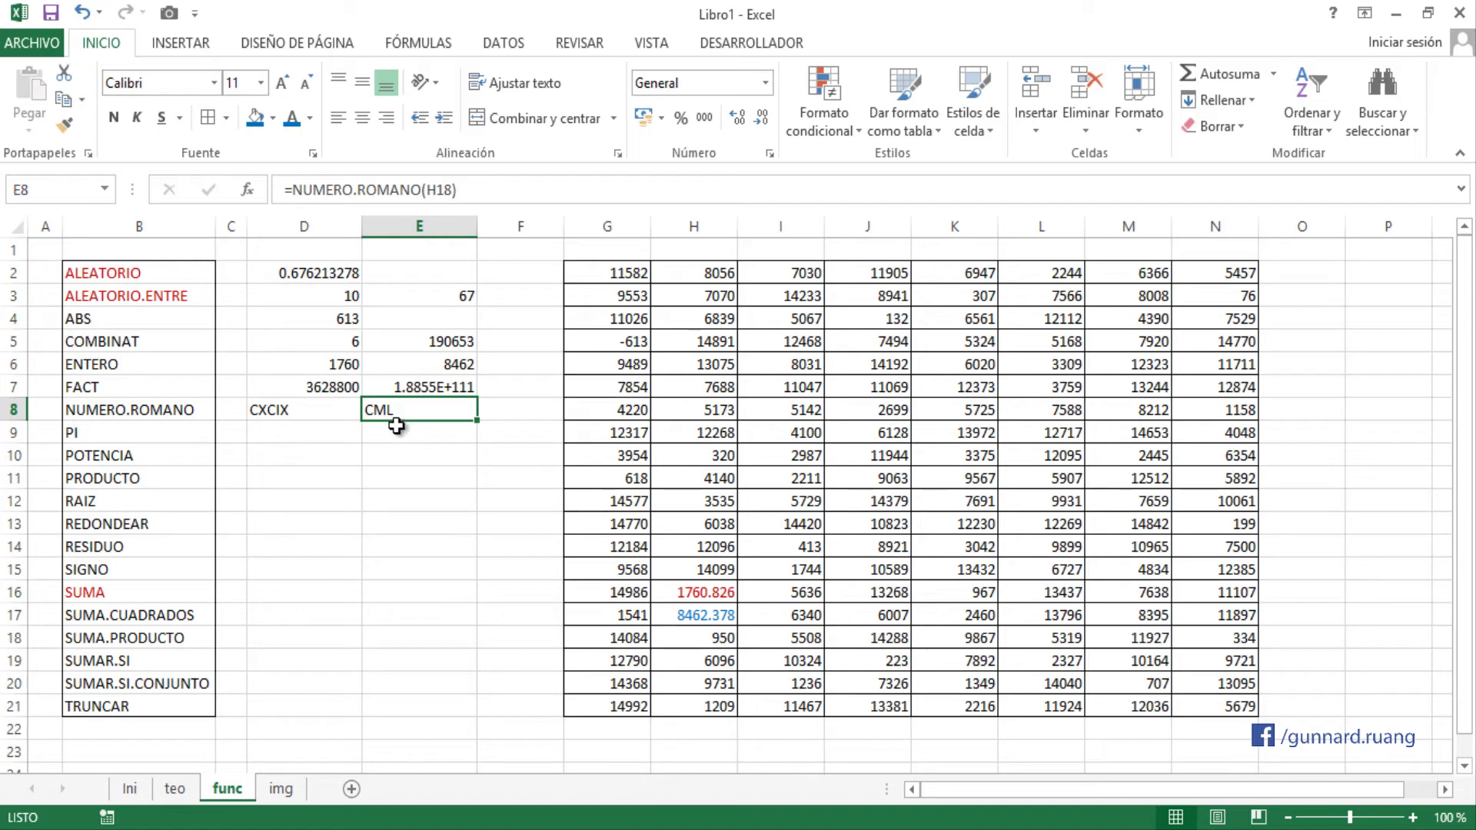
- Insert the value of pi in cell D9 with the formula =PI()
{"action": "left_click", "coordinate": [301, 438]}
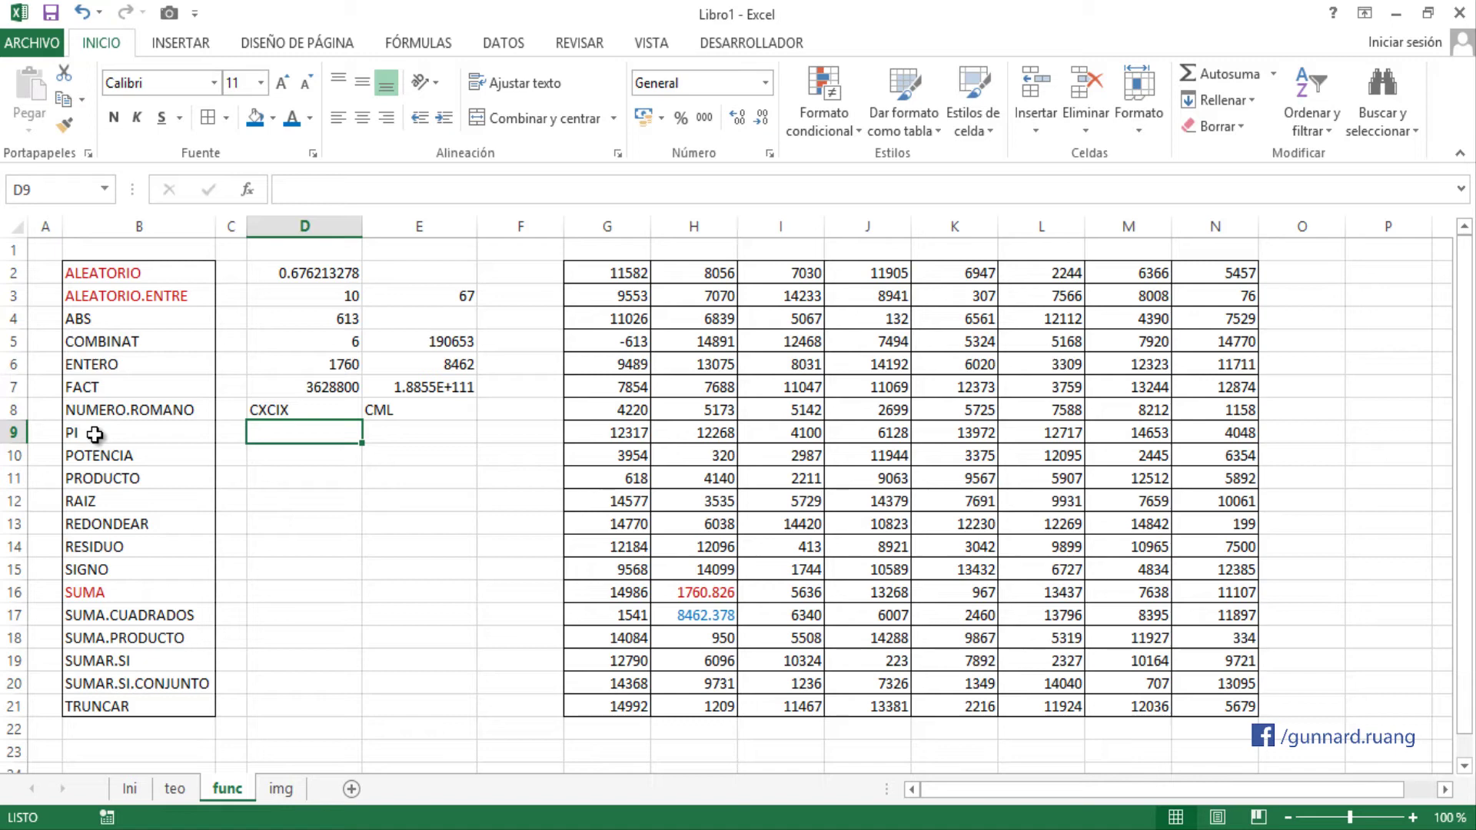
{"action": "type", "text": "=PI"}
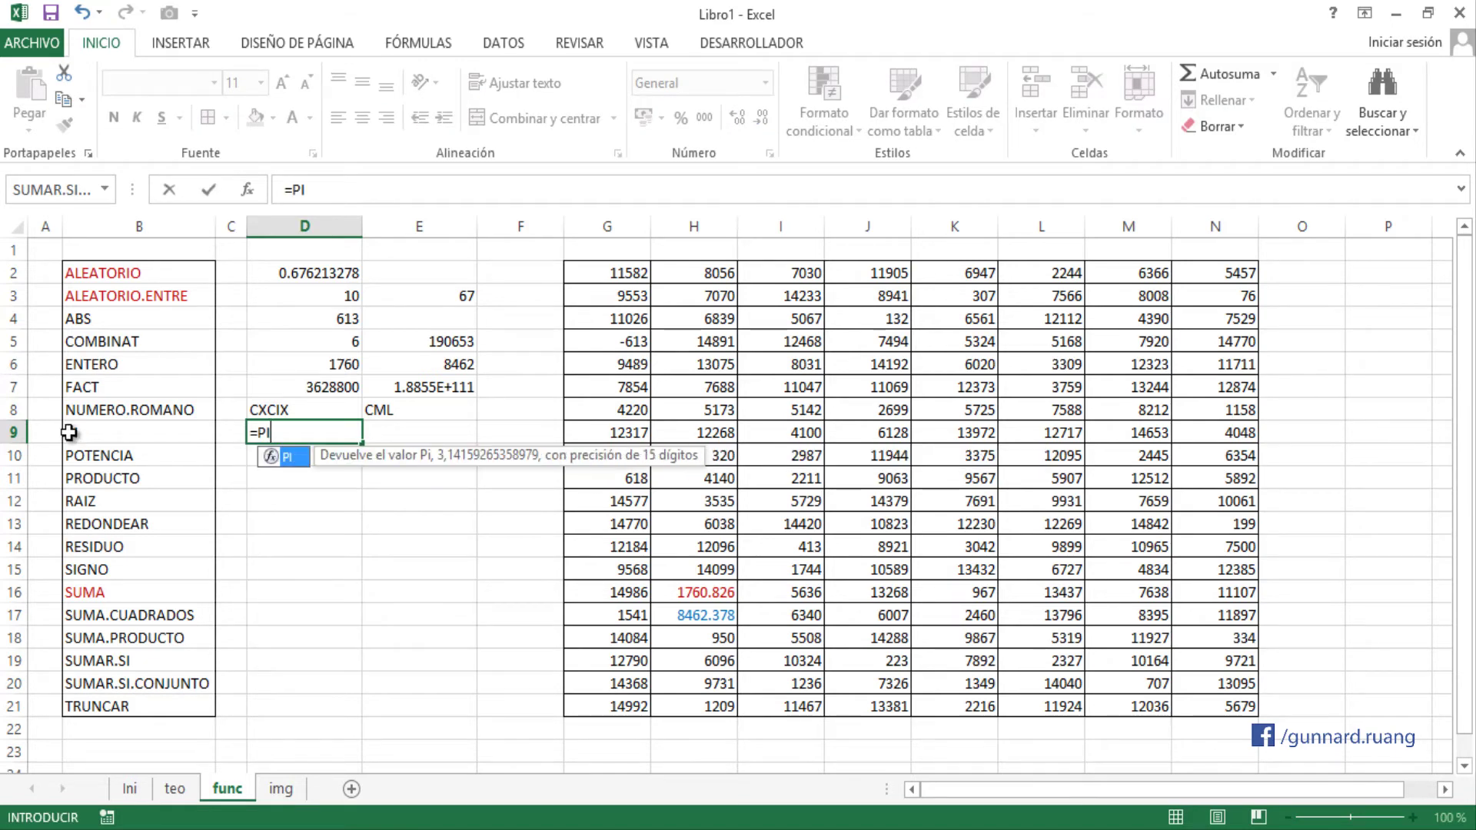
{"action": "double_click", "coordinate": [305, 465]}
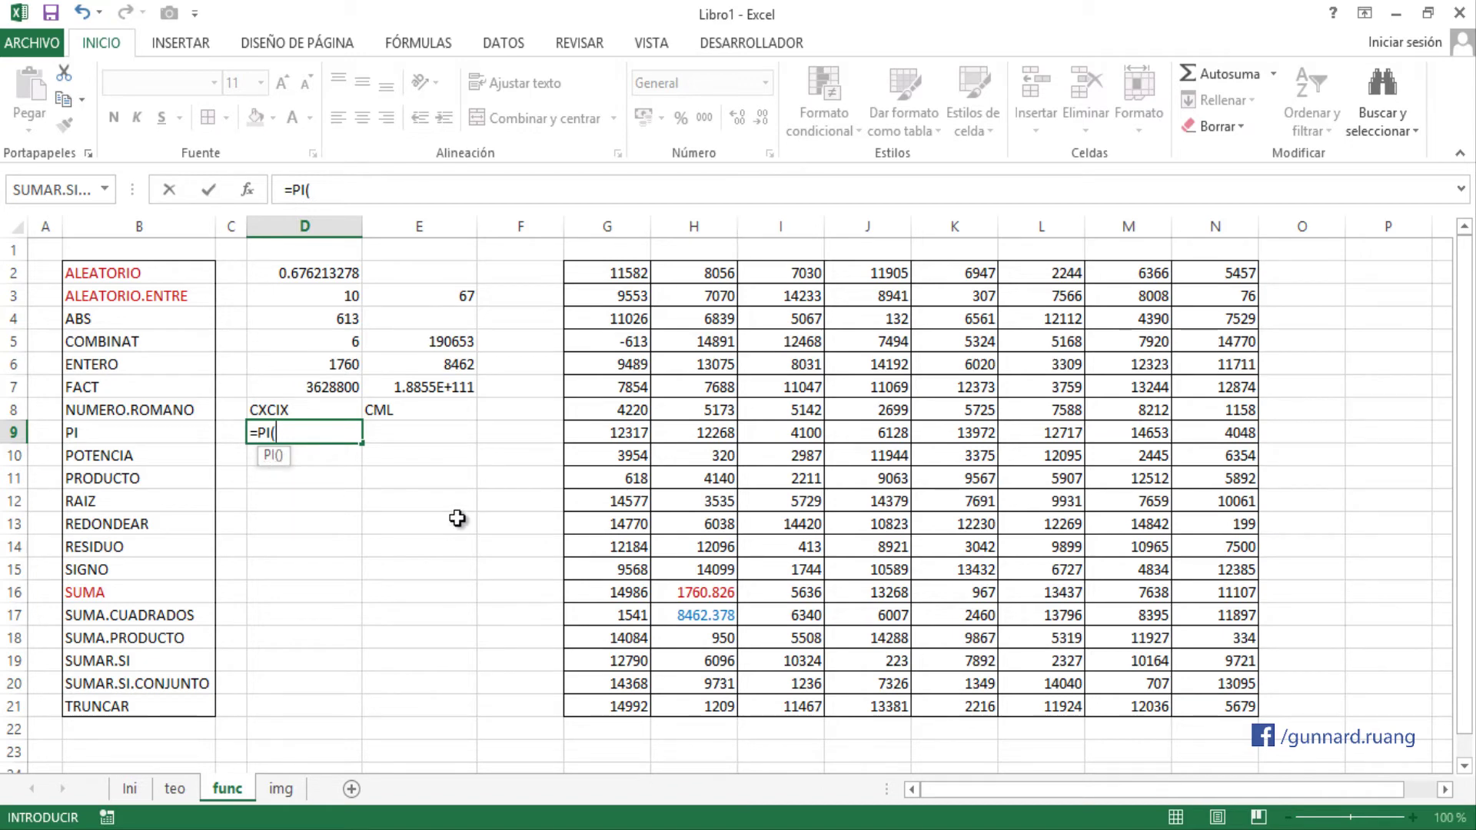
{"action": "type", "text": ")"}
{"action": "key", "text": "Return"}
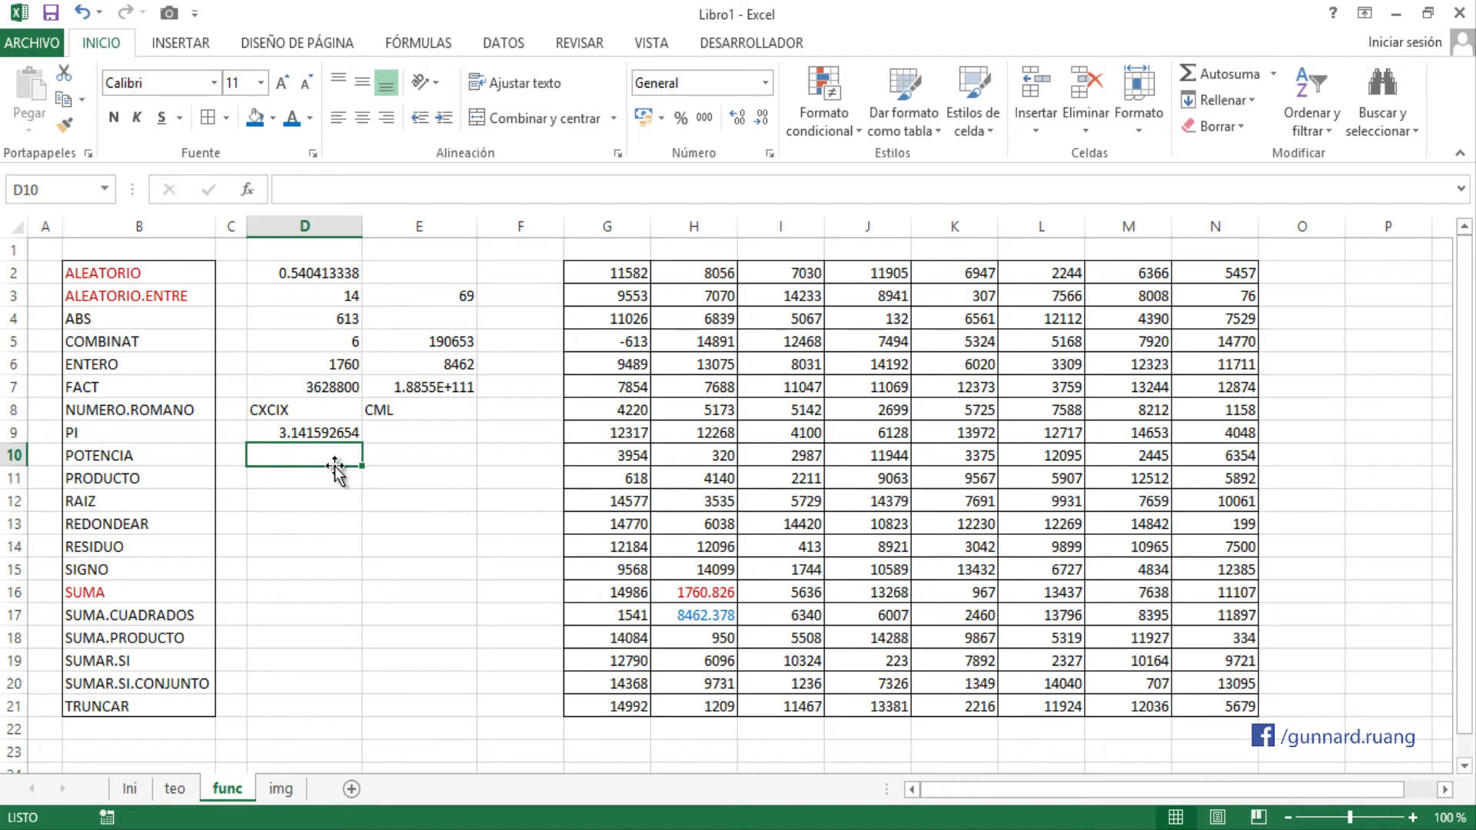
{"action": "left_click", "coordinate": [307, 435]}
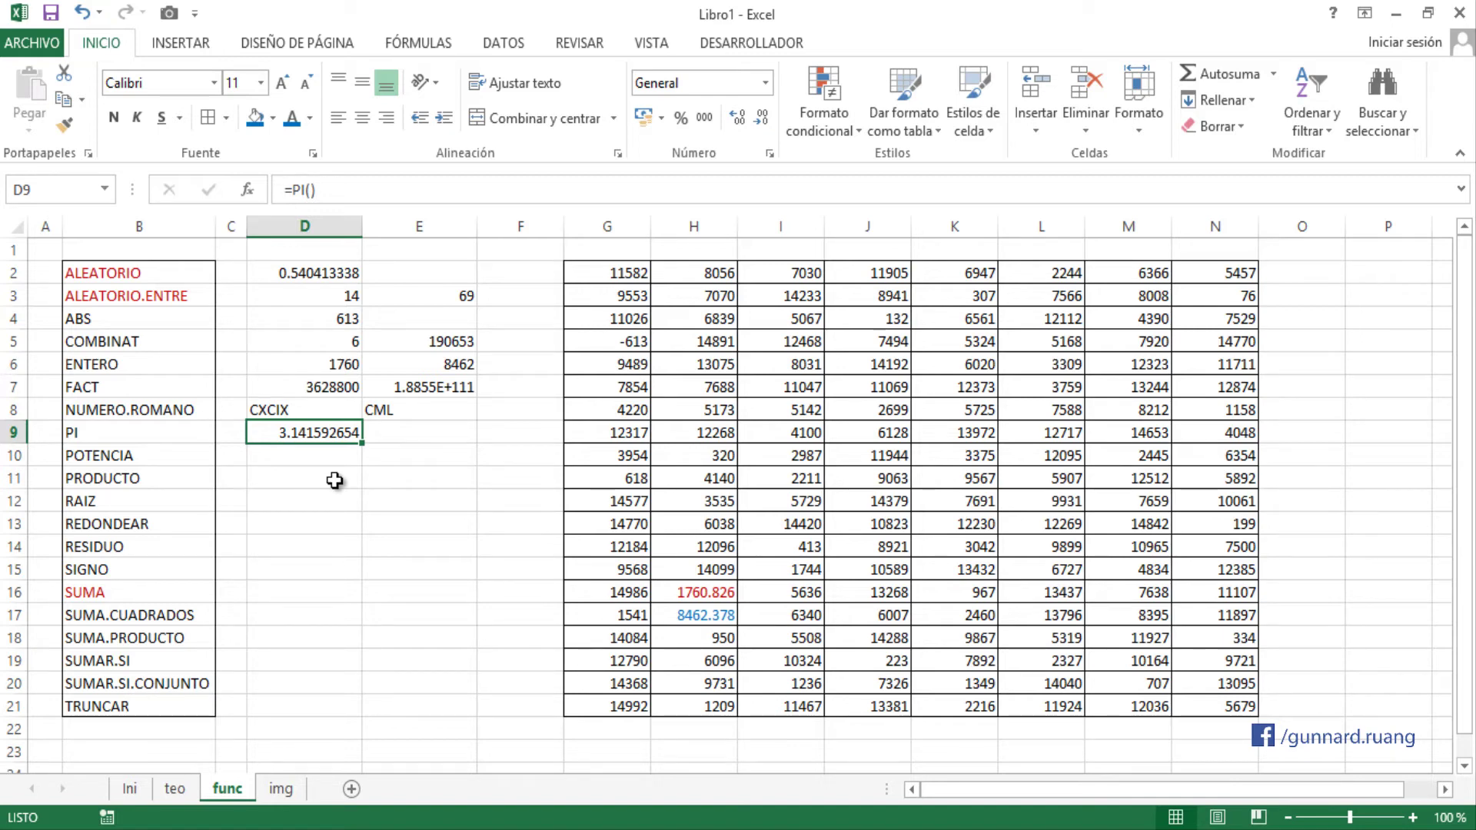
- Enter =POTENCIA(7,3) in cell D10 to raise 7 to the third power
{"action": "key", "text": "Down"}
{"action": "type", "text": "=POTEN"}
{"action": "key", "text": "Tab"}
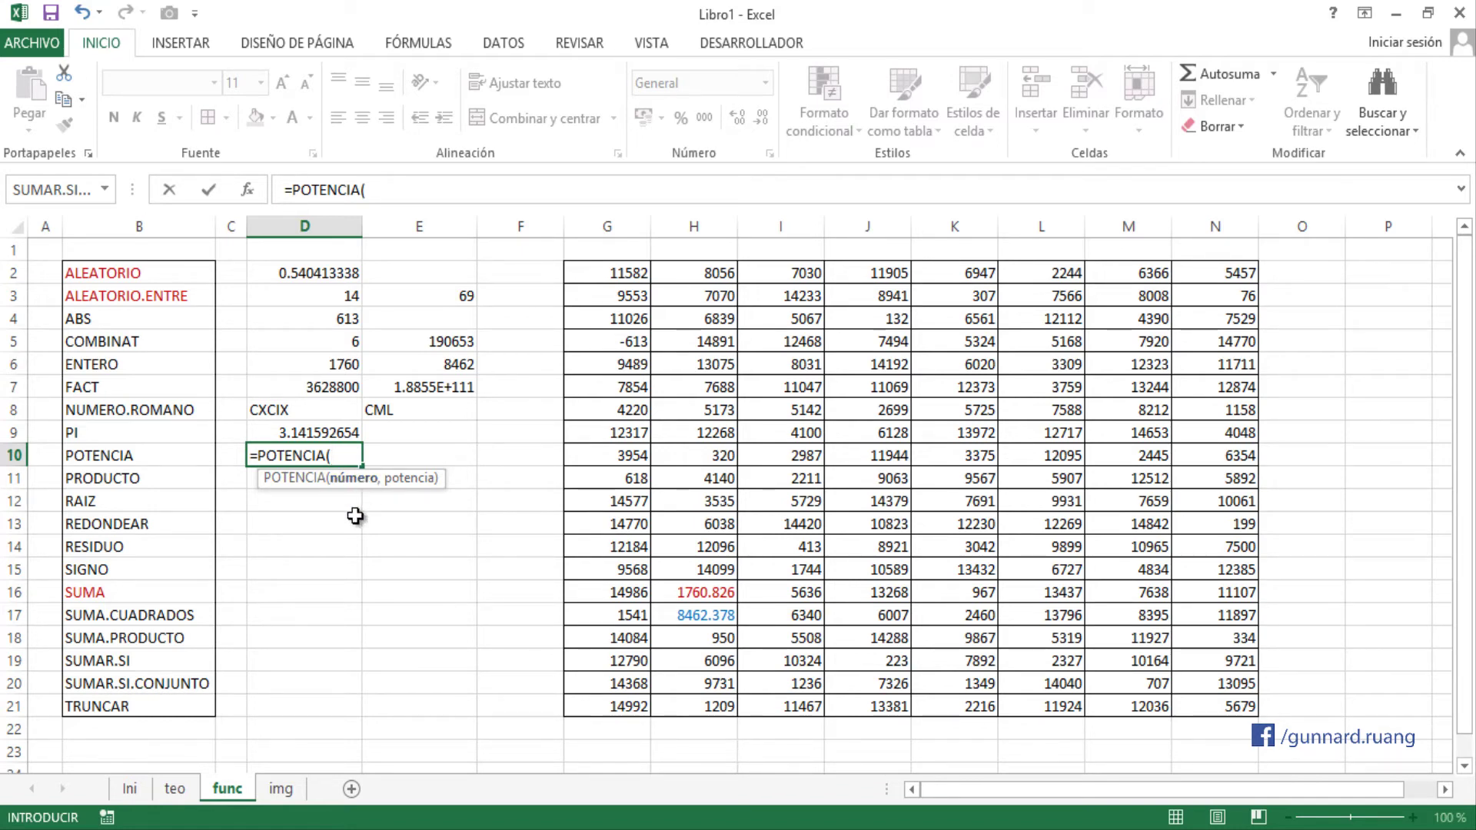
{"action": "type", "text": "7,3)"}
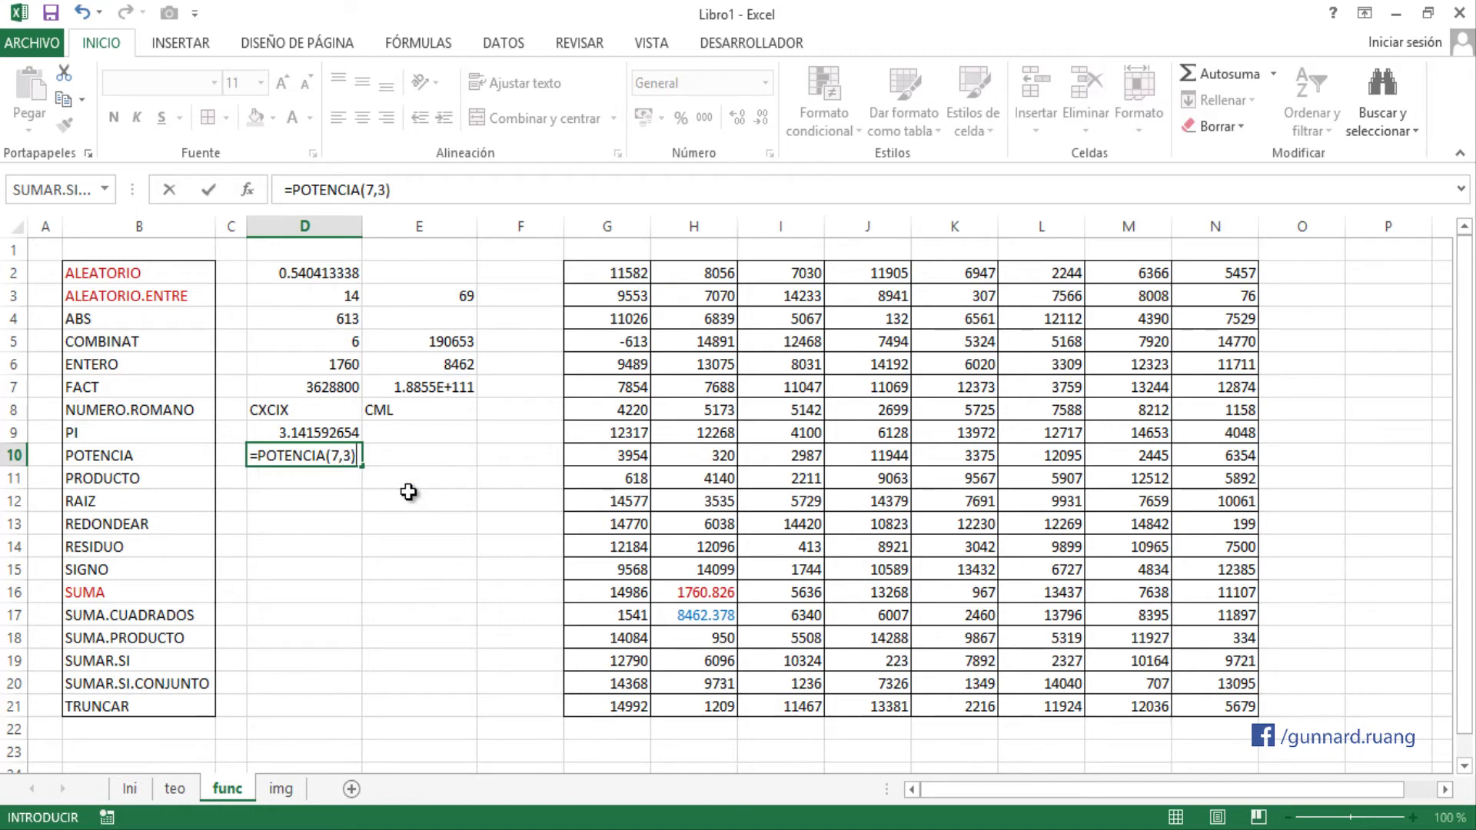
{"action": "key", "text": "Return"}
{"action": "key", "text": "Up"}
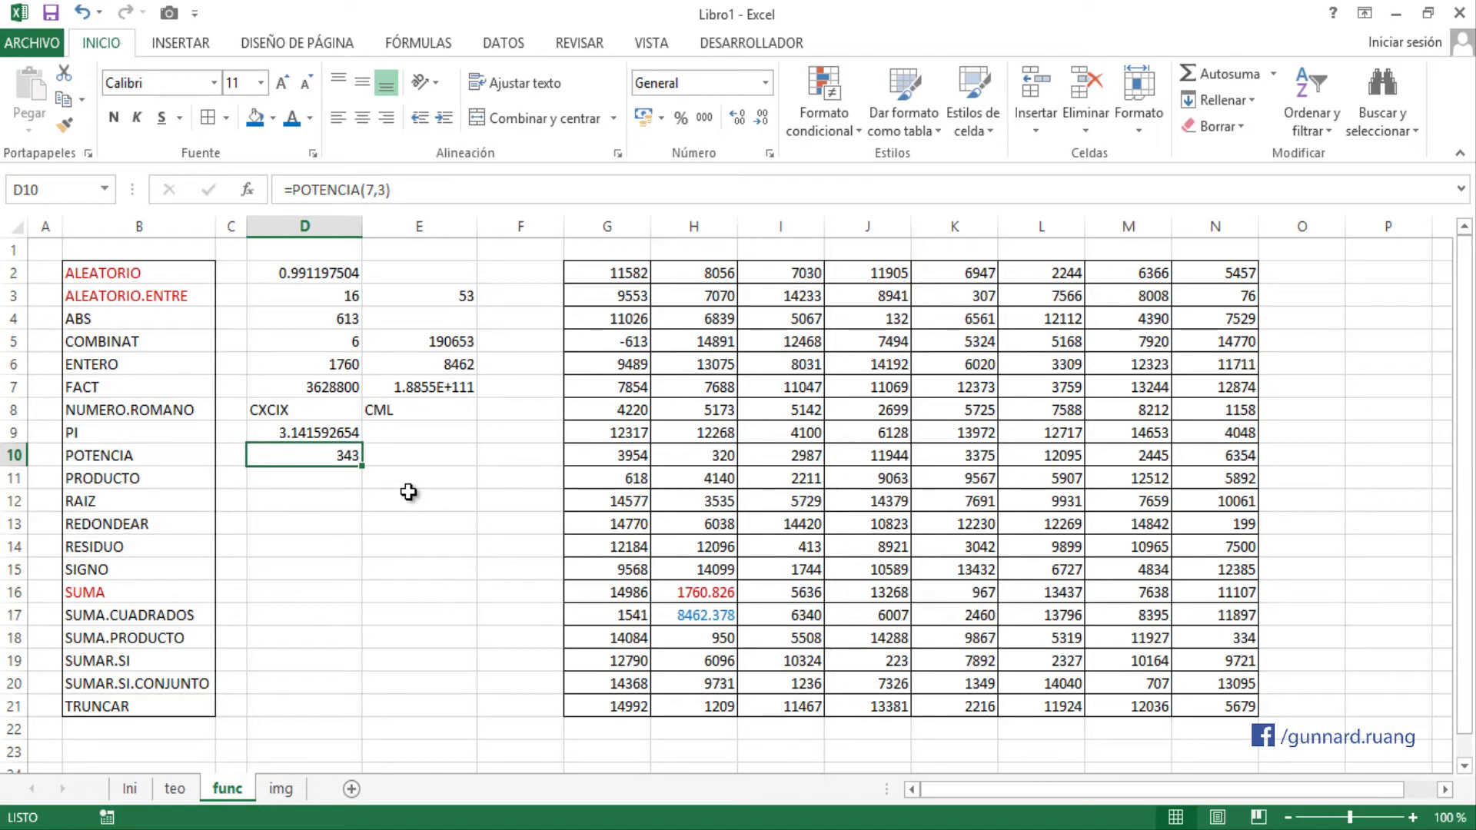
- Enter =POTENCIA(N3,4) in cell E10 to raise the value in N3 to the fourth power, and review the formula
{"action": "key", "text": "Right"}
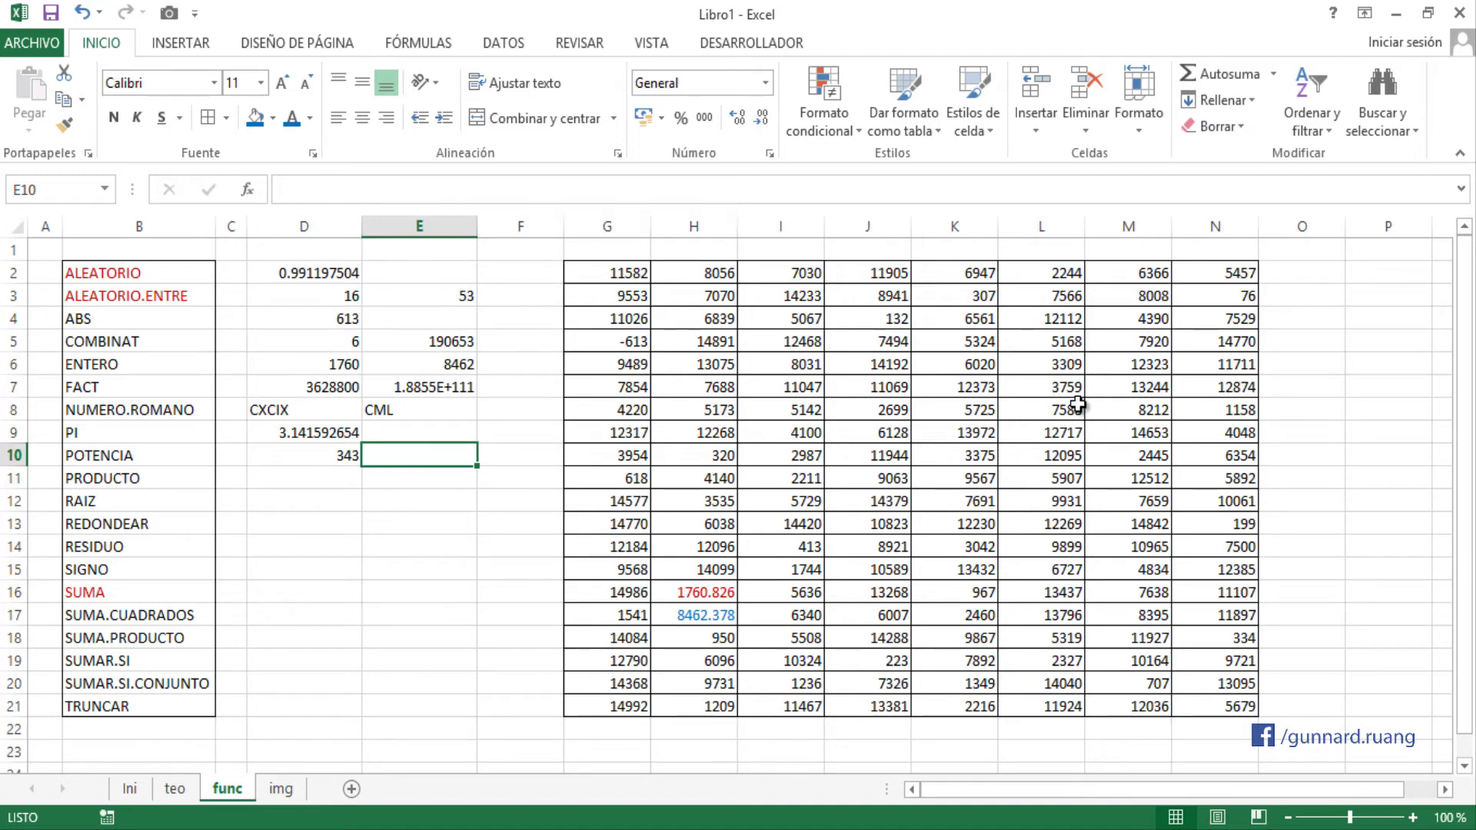
{"action": "type", "text": "=POTE"}
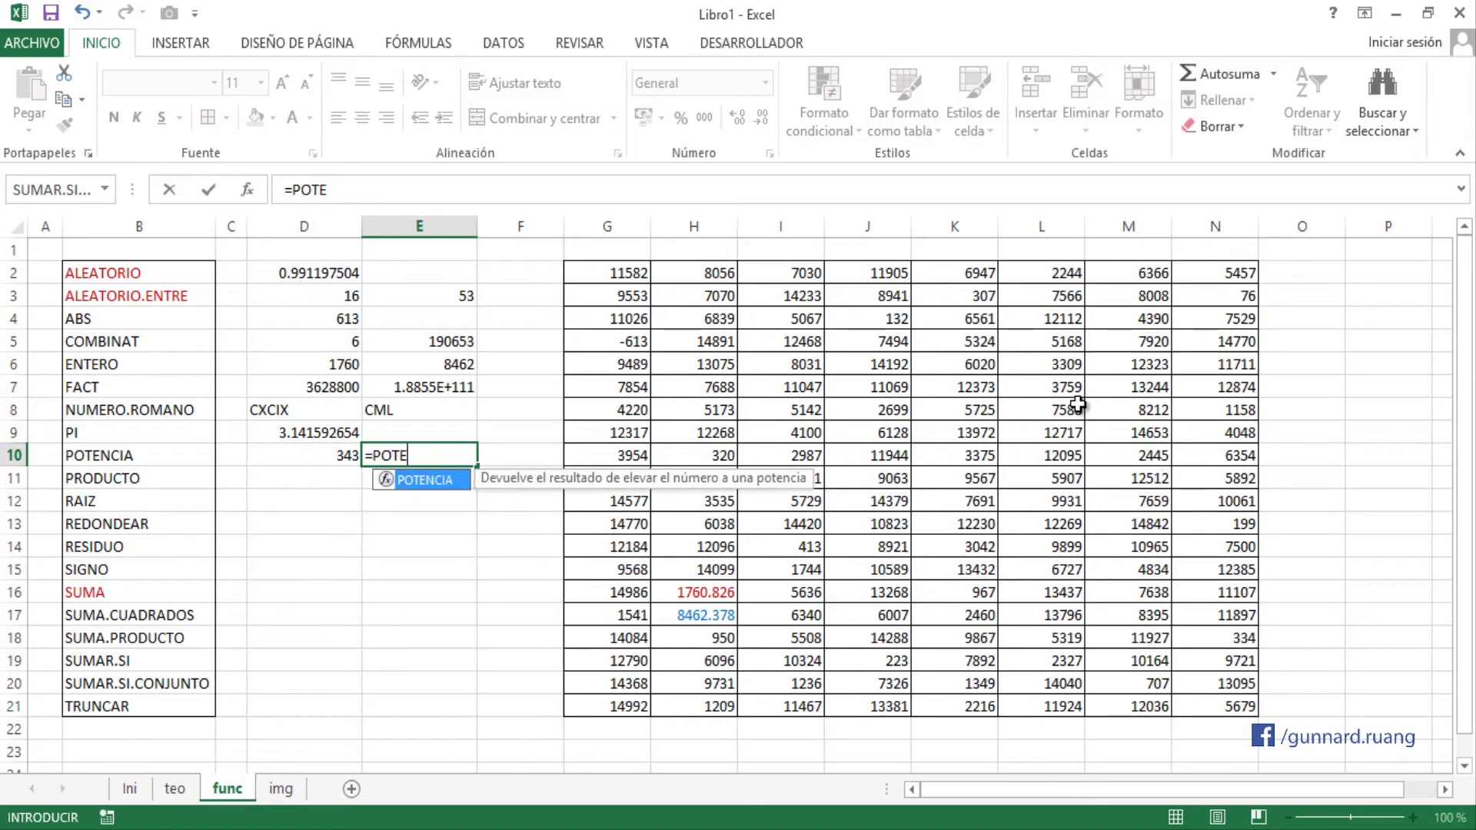
{"action": "key", "text": "Tab"}
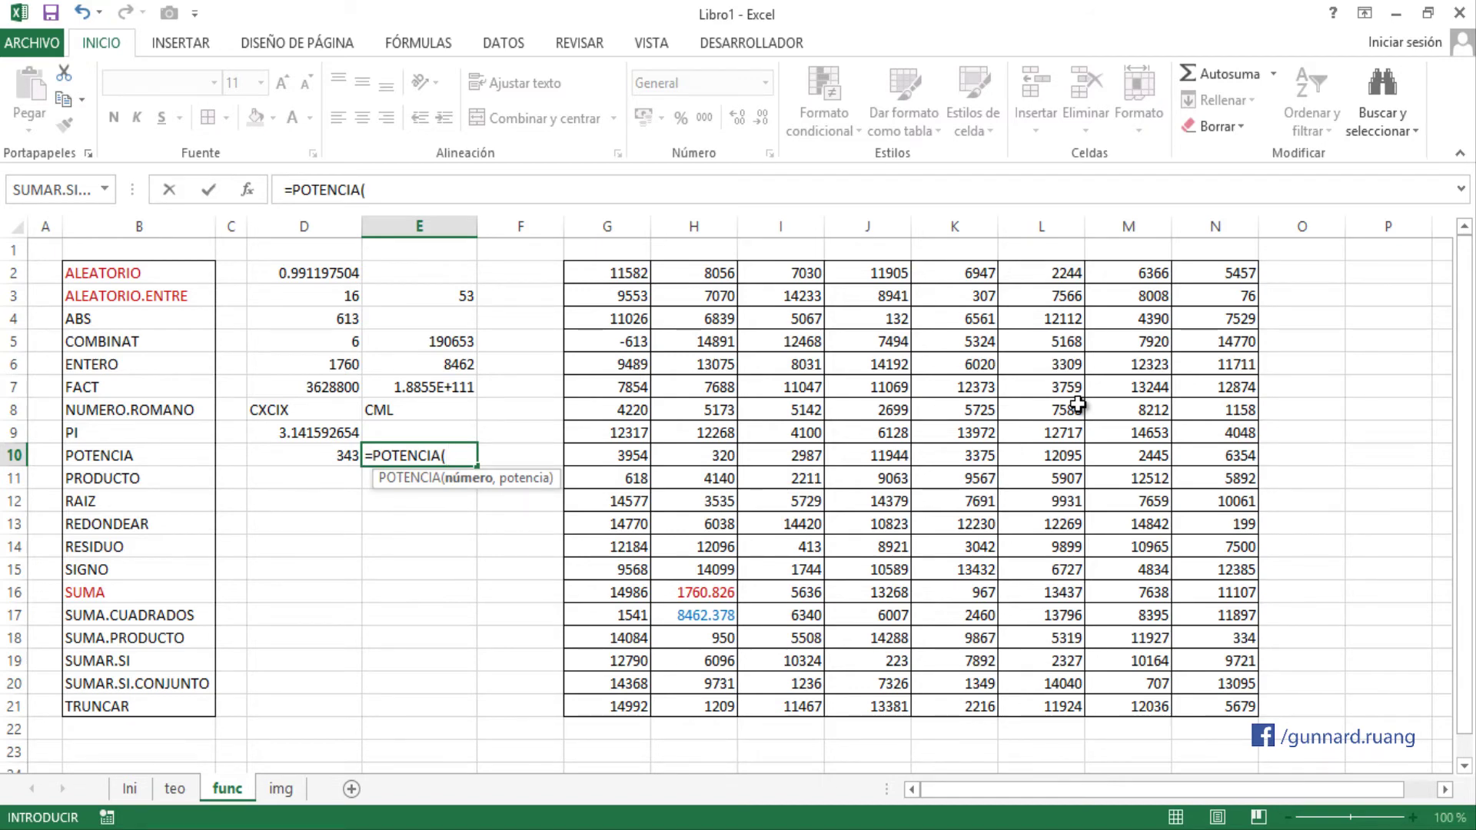
{"action": "left_click", "coordinate": [1244, 299]}
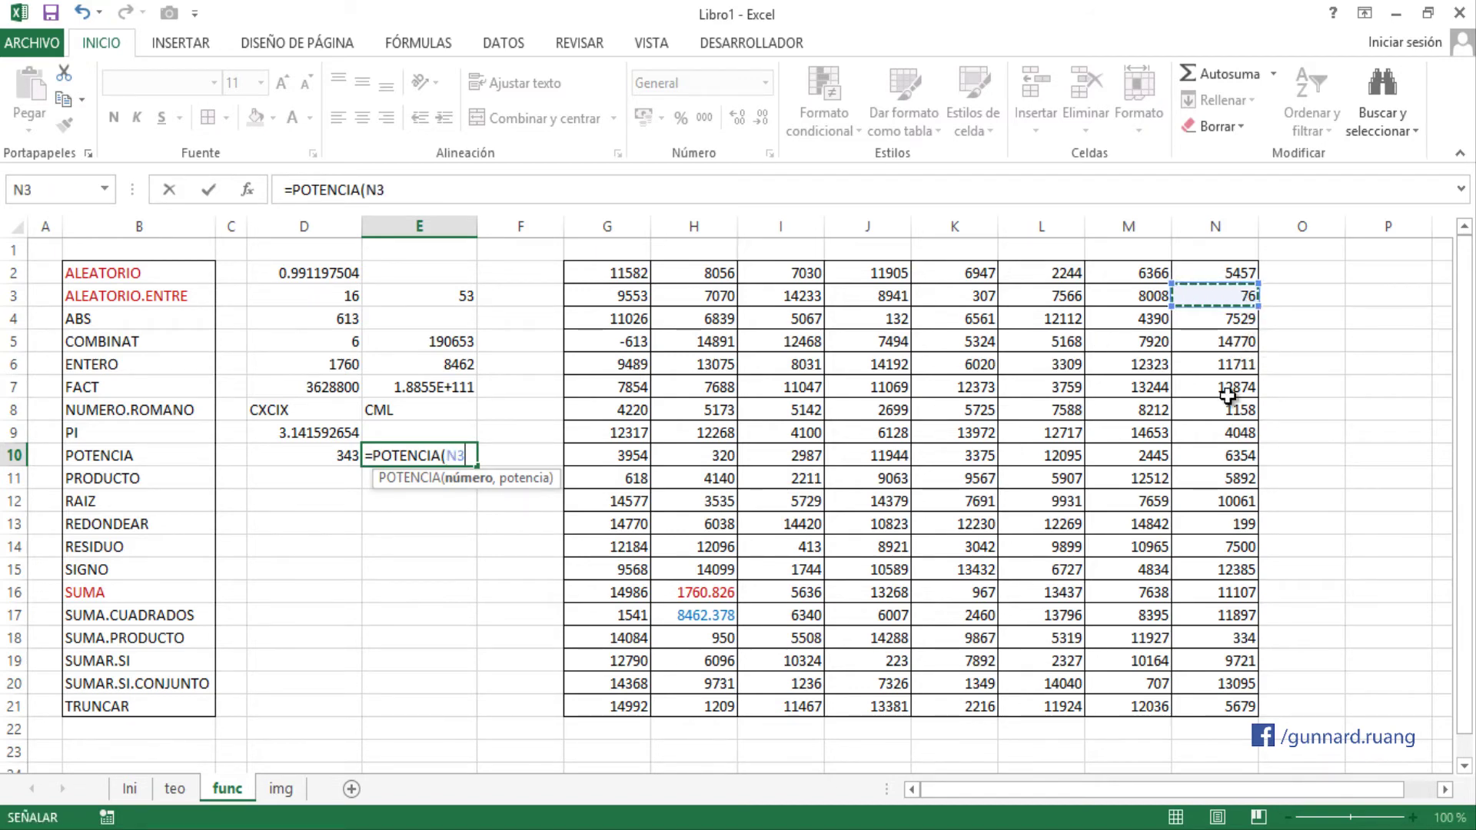
{"action": "type", "text": ","}
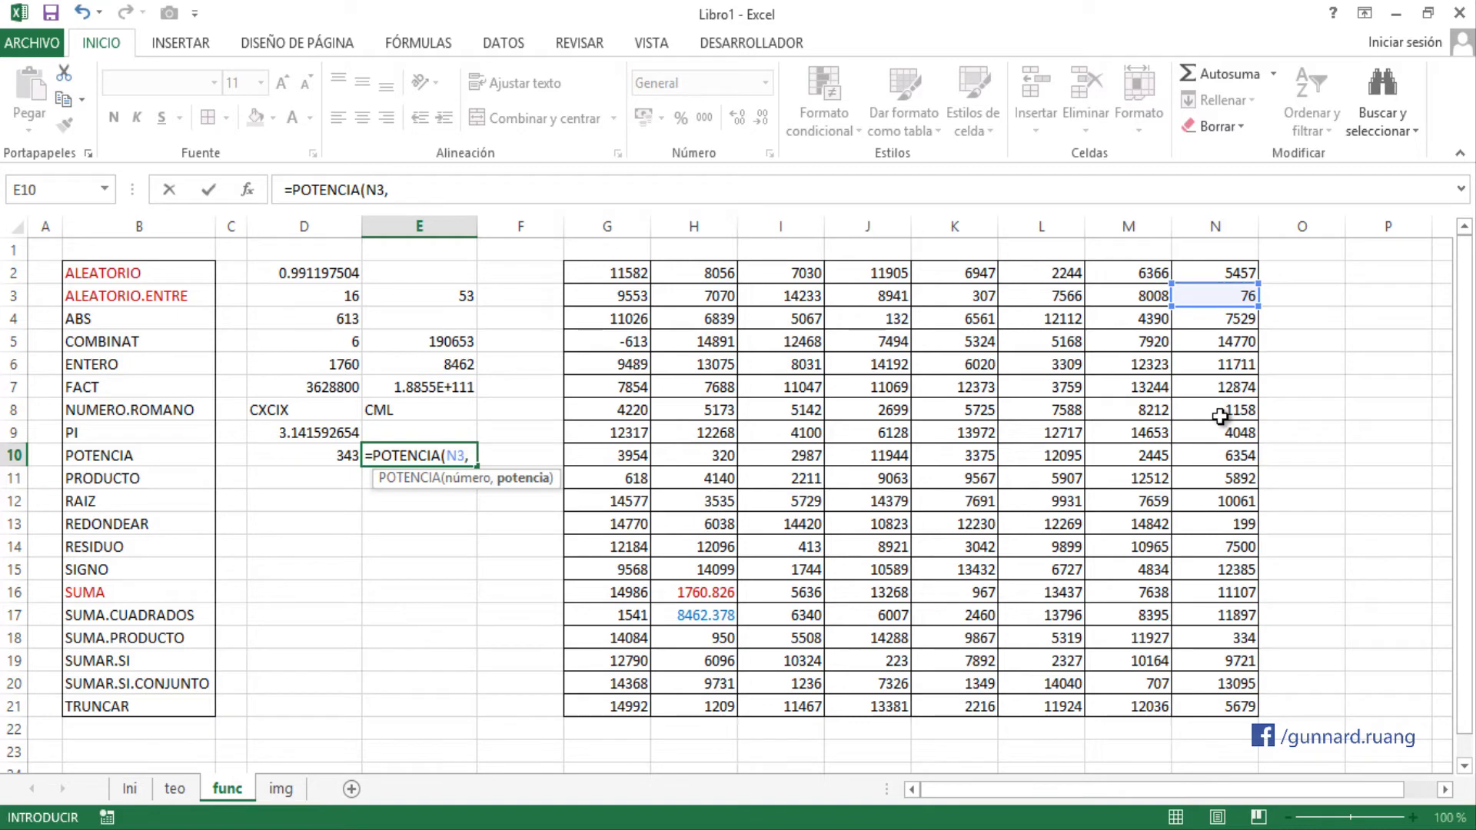
{"action": "type", "text": "4)"}
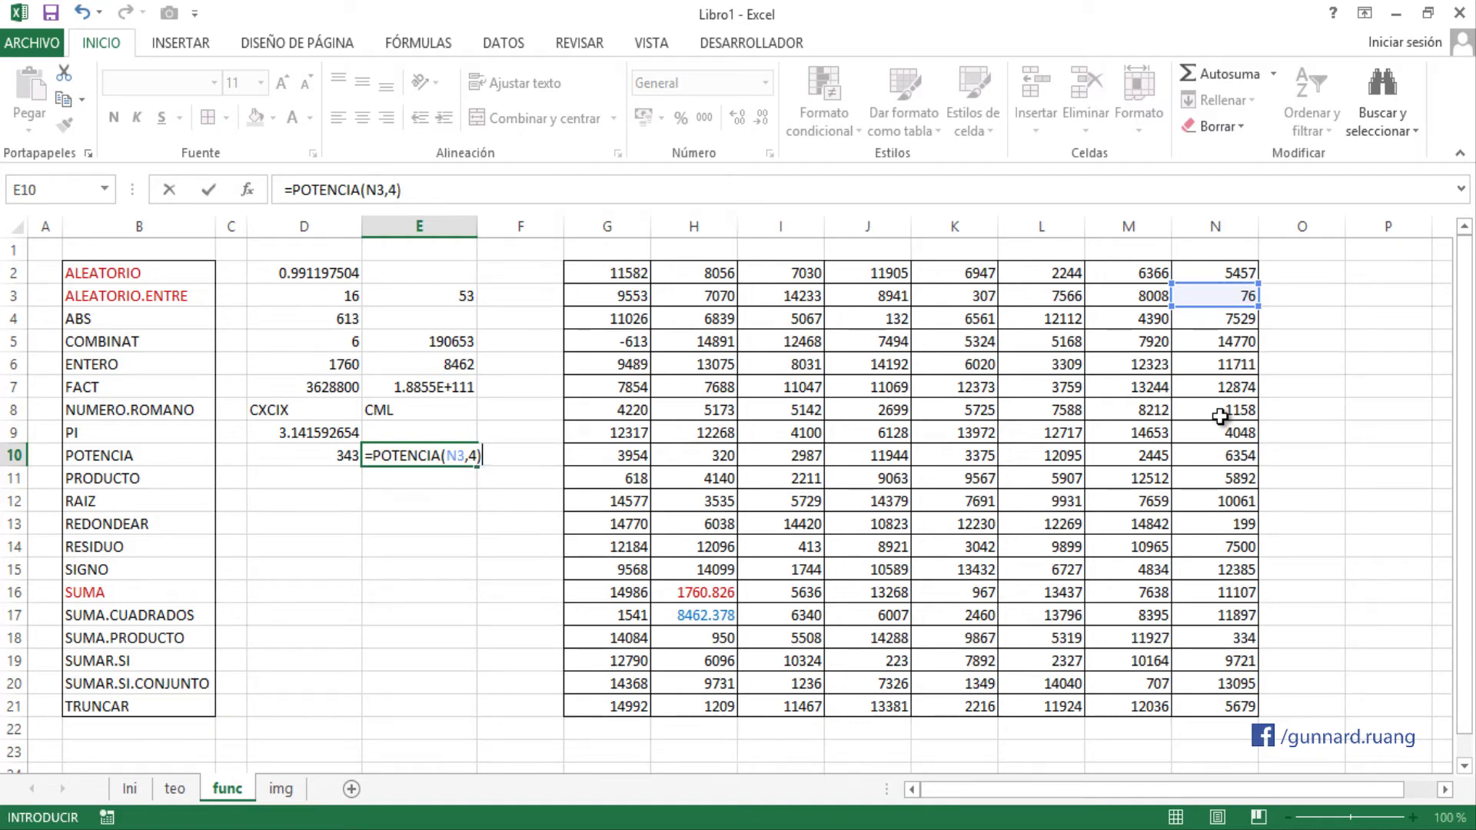
{"action": "key", "text": "Return"}
{"action": "left_click", "coordinate": [446, 455]}
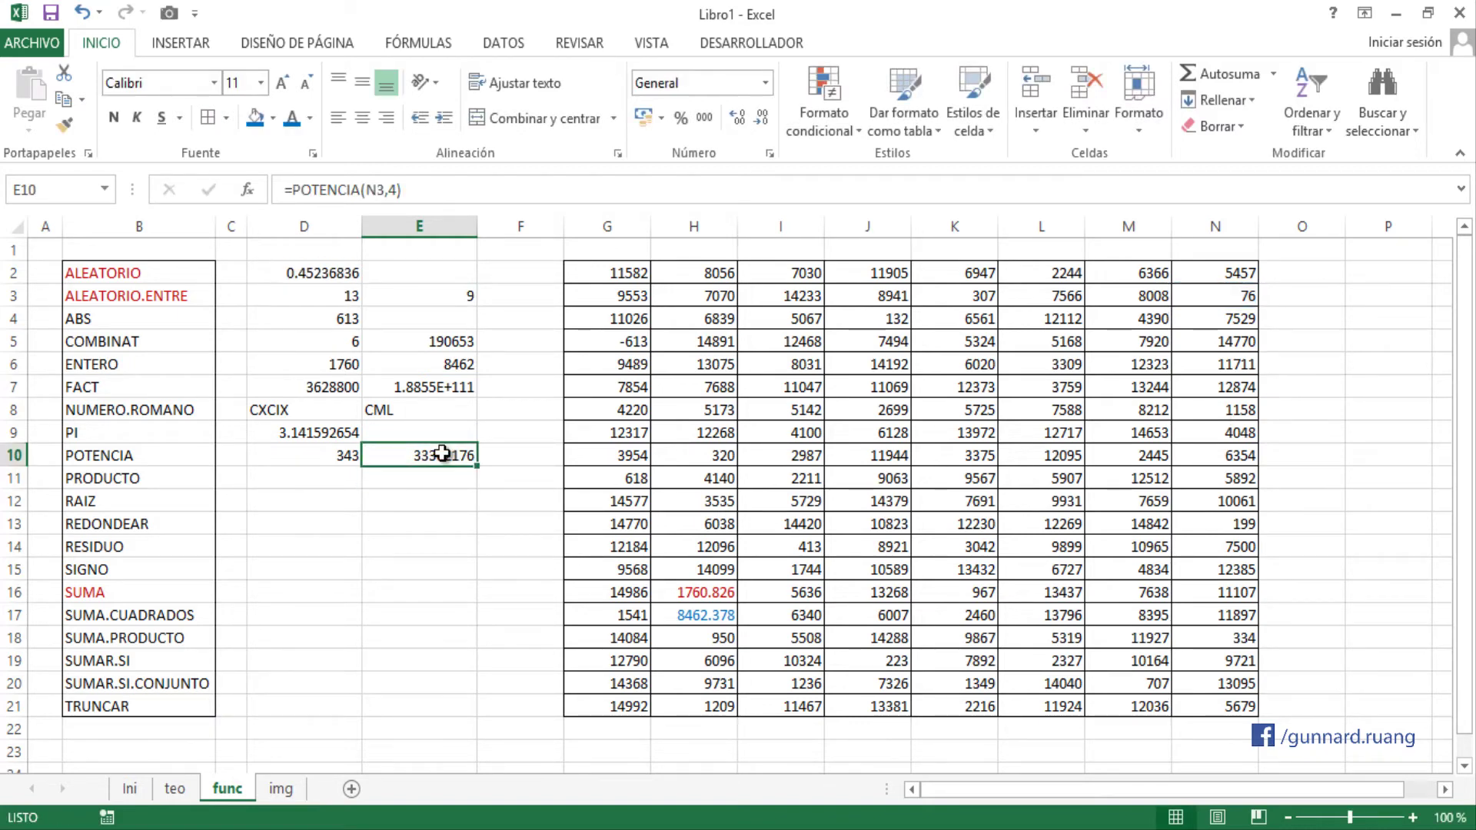
{"action": "double_click", "coordinate": [454, 455]}
{"action": "left_click_drag", "start_coordinate": [448, 455], "coordinate": [476, 455]}
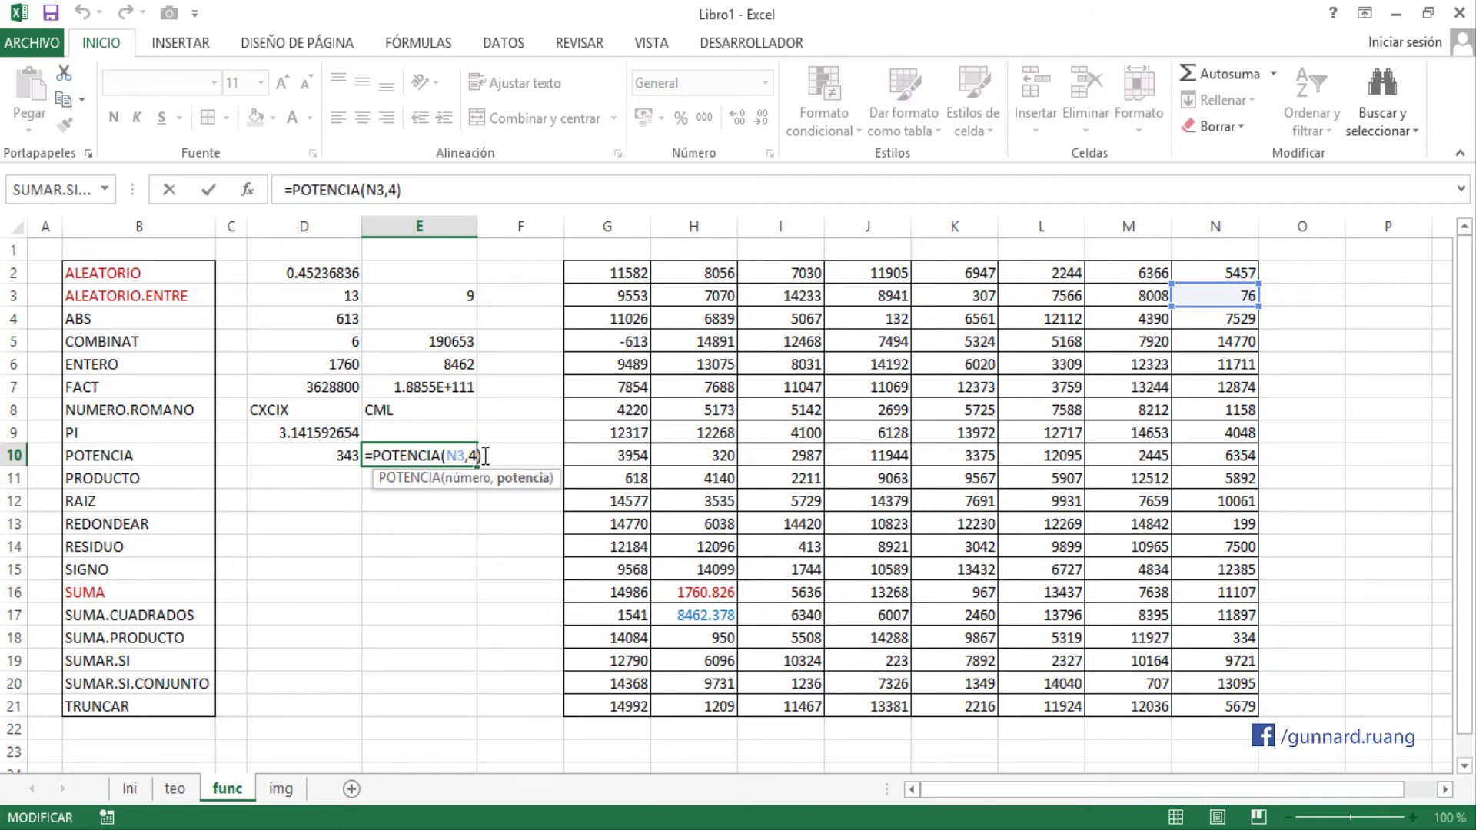
{"action": "key", "text": "Return"}
- Enter =PRODUCTO(G11,H11) in cell D11 to multiply the values in G11 and H11
{"action": "left_click", "coordinate": [323, 478]}
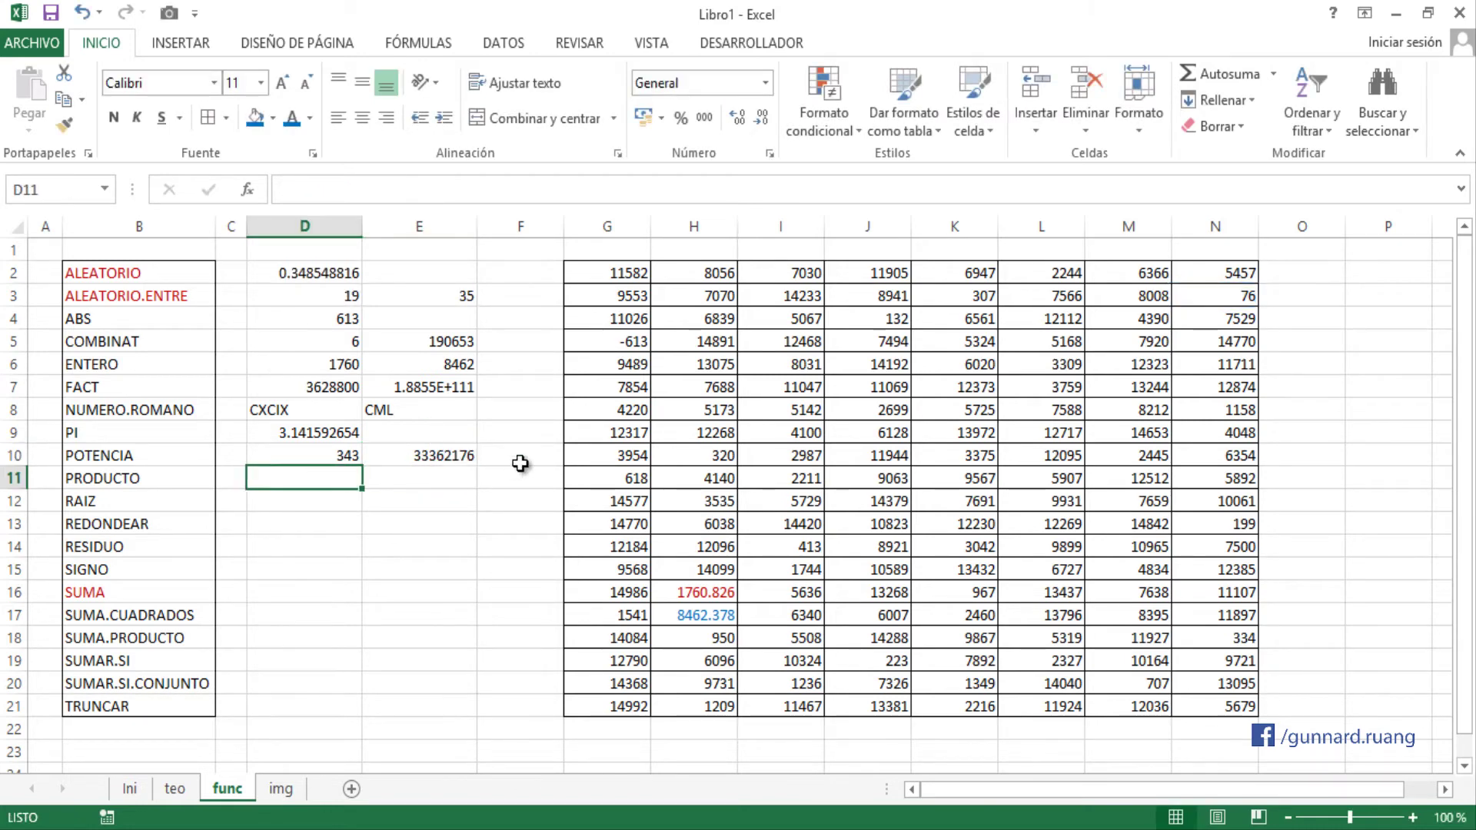
{"action": "type", "text": "=PRO"}
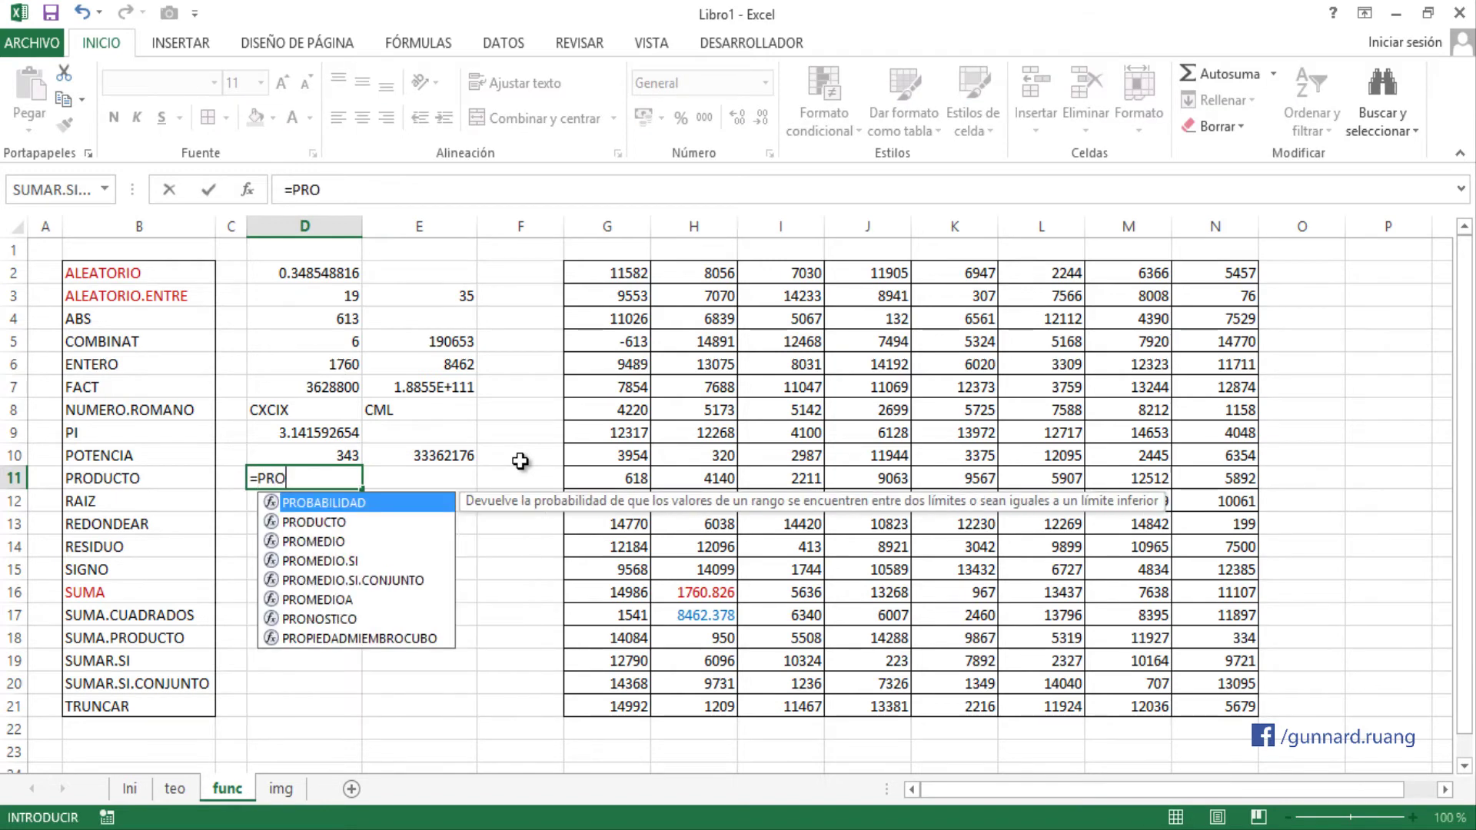
{"action": "key", "text": "Down"}
{"action": "key", "text": "Tab"}
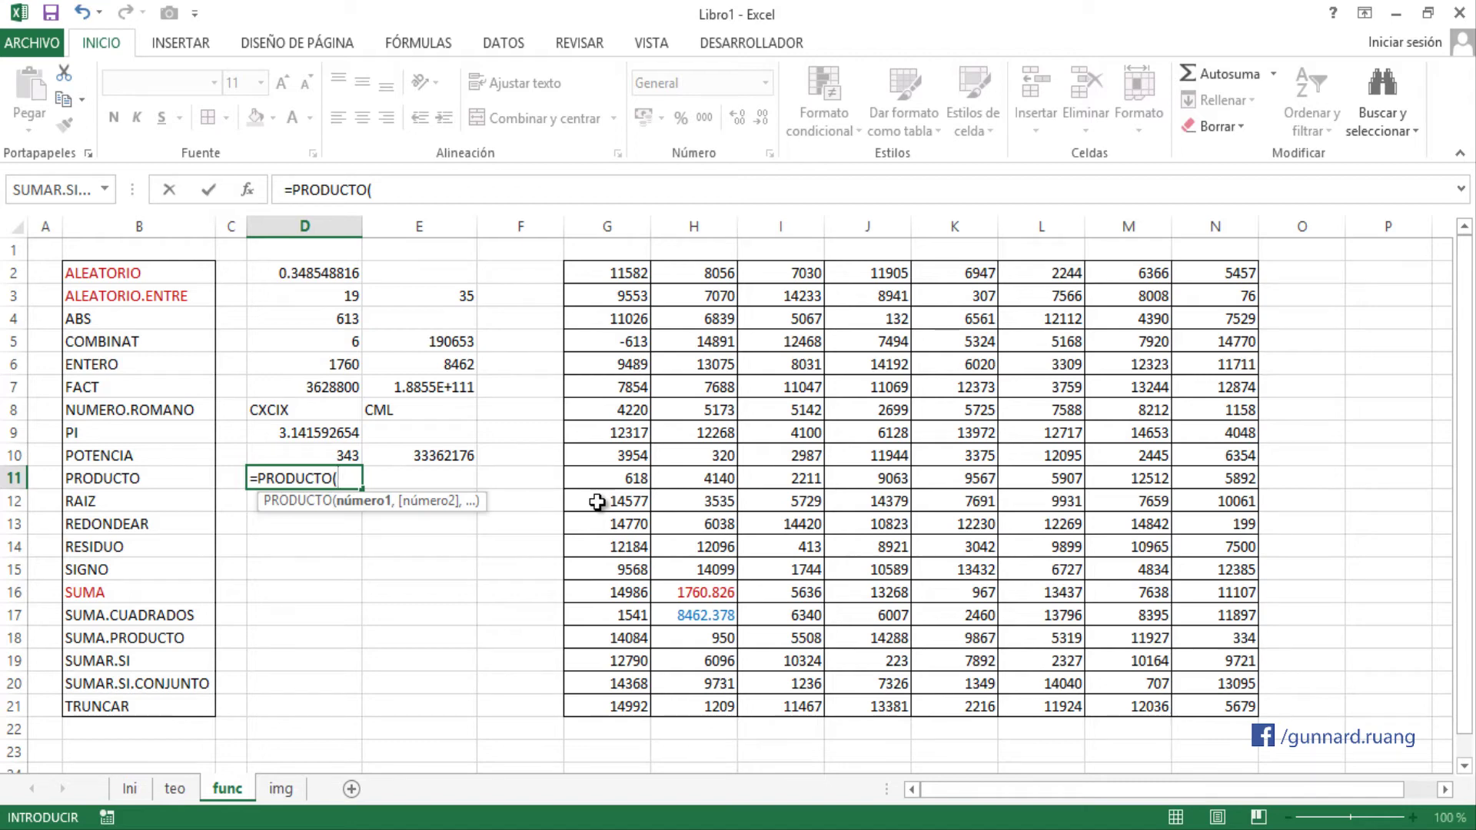
{"action": "left_click", "coordinate": [626, 478]}
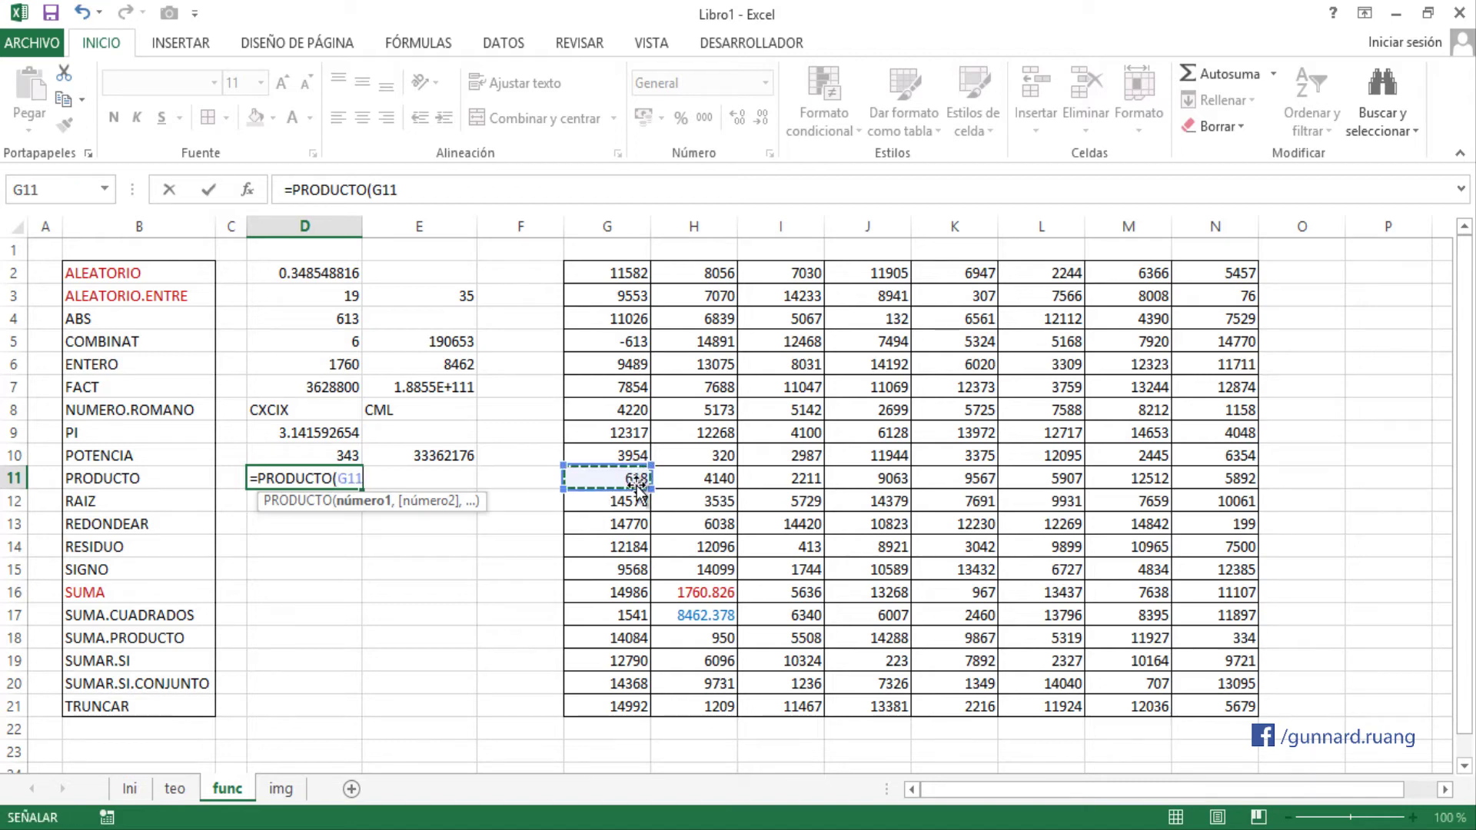
{"action": "type", "text": ","}
{"action": "left_click", "coordinate": [707, 482]}
{"action": "type", "text": ")"}
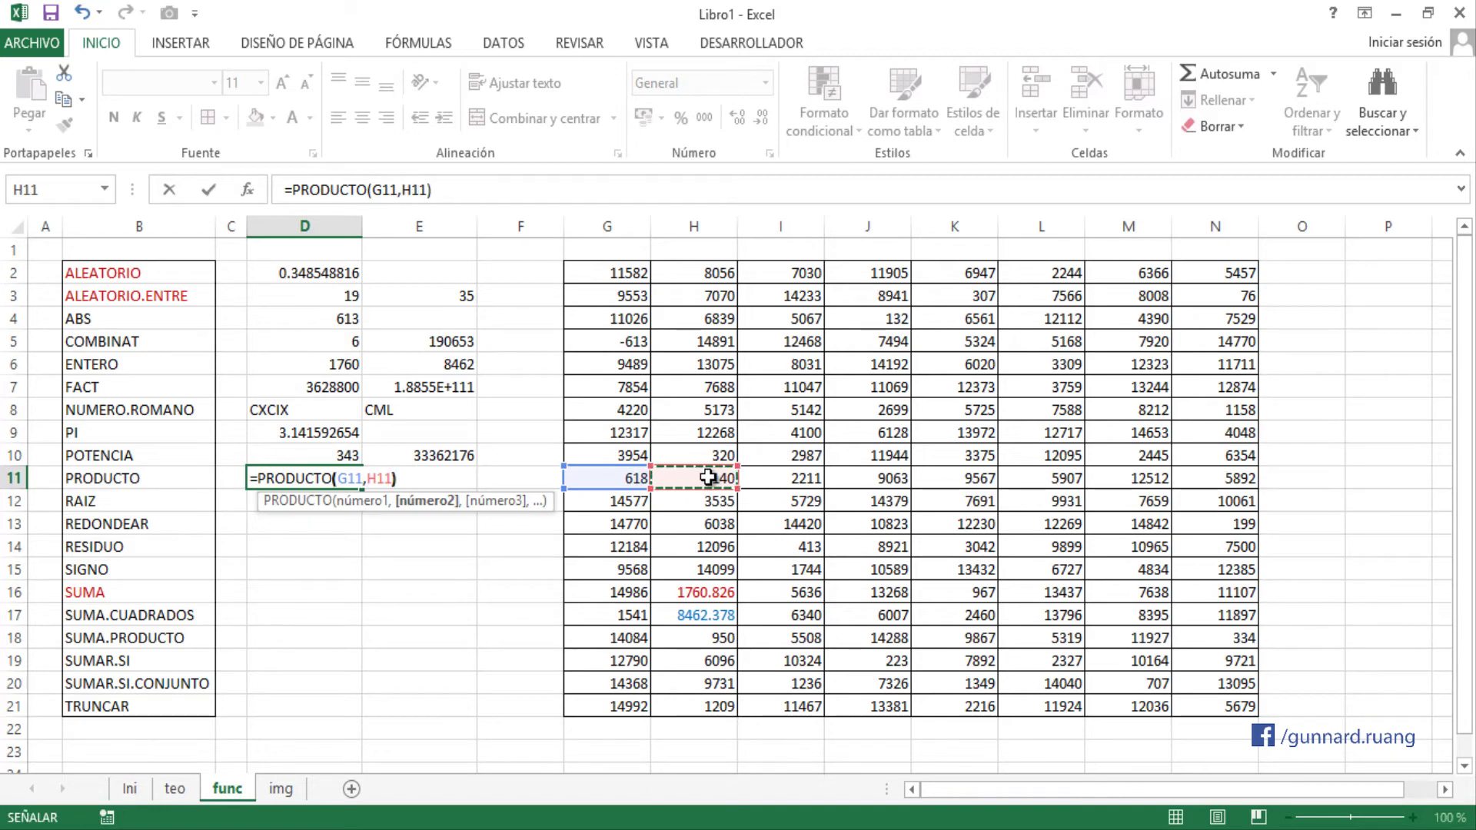
{"action": "key", "text": "Return"}
- Enter =PRODUCTO(G11:N11) in cell E11 to multiply all values in G11:N11, and review the formula's range
{"action": "left_click", "coordinate": [425, 489]}
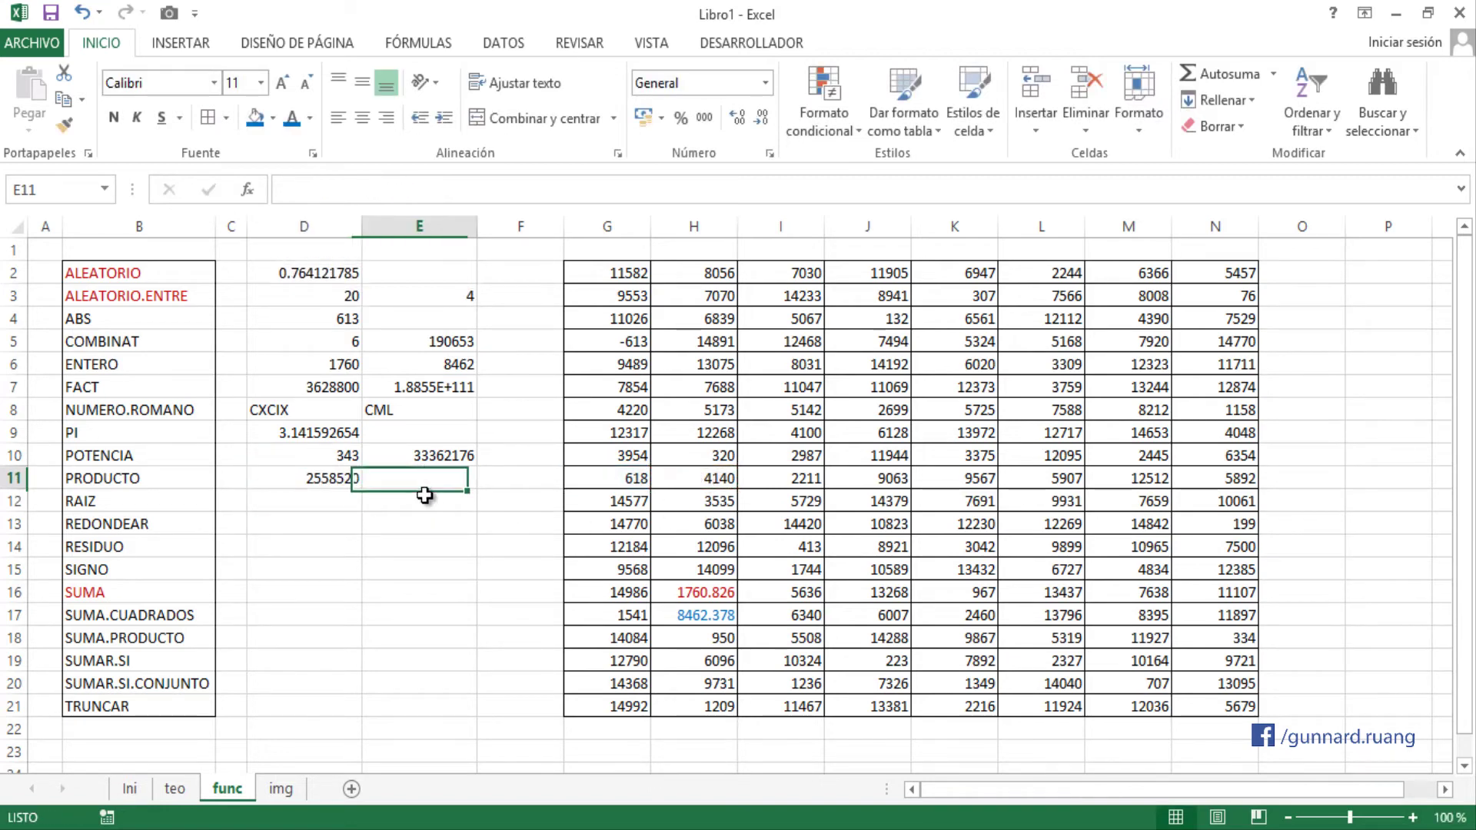
{"action": "type", "text": "=PRODUCTO("}
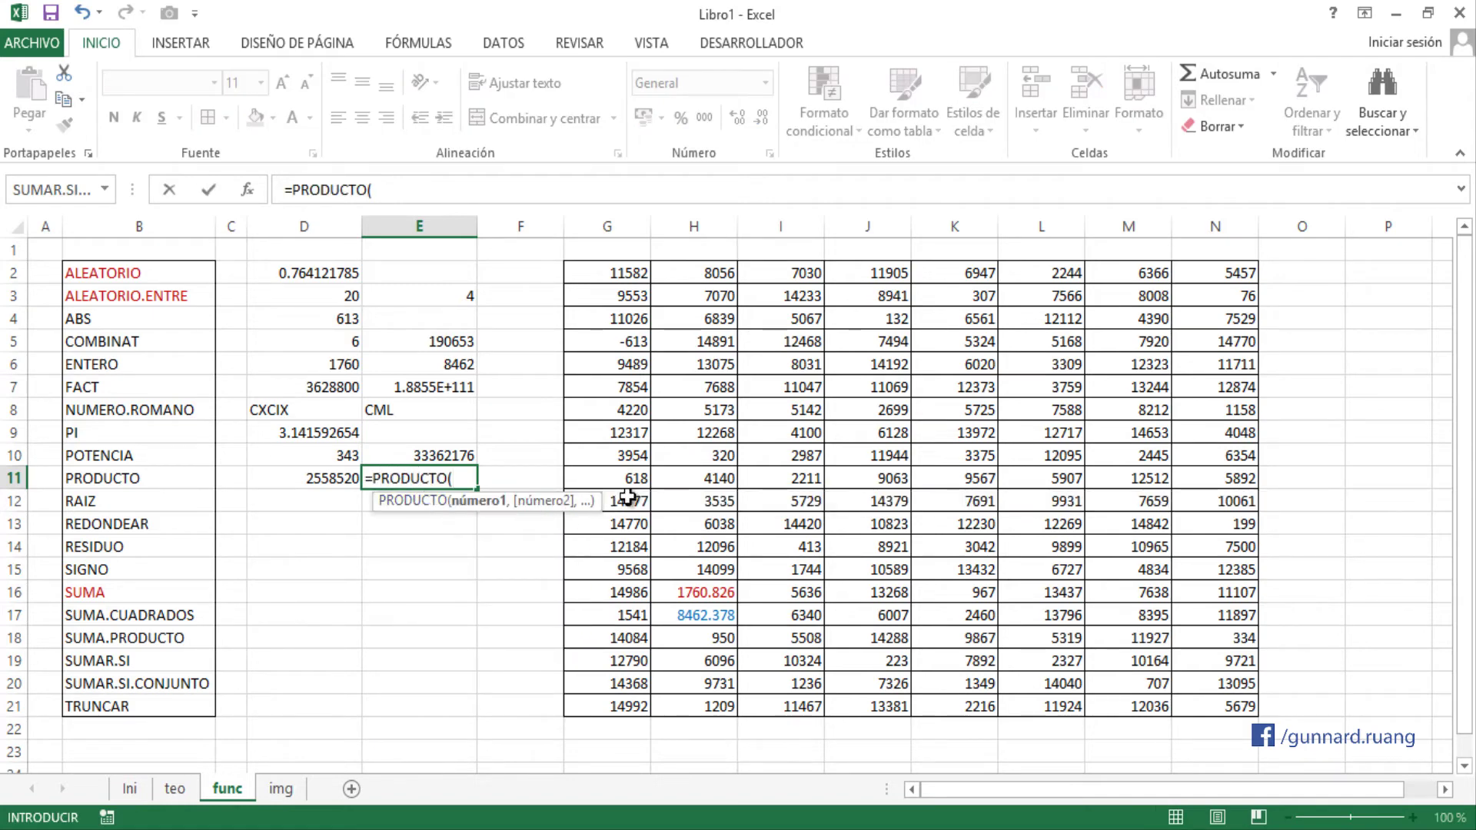
{"action": "left_click_drag", "start_coordinate": [619, 477], "coordinate": [1235, 489]}
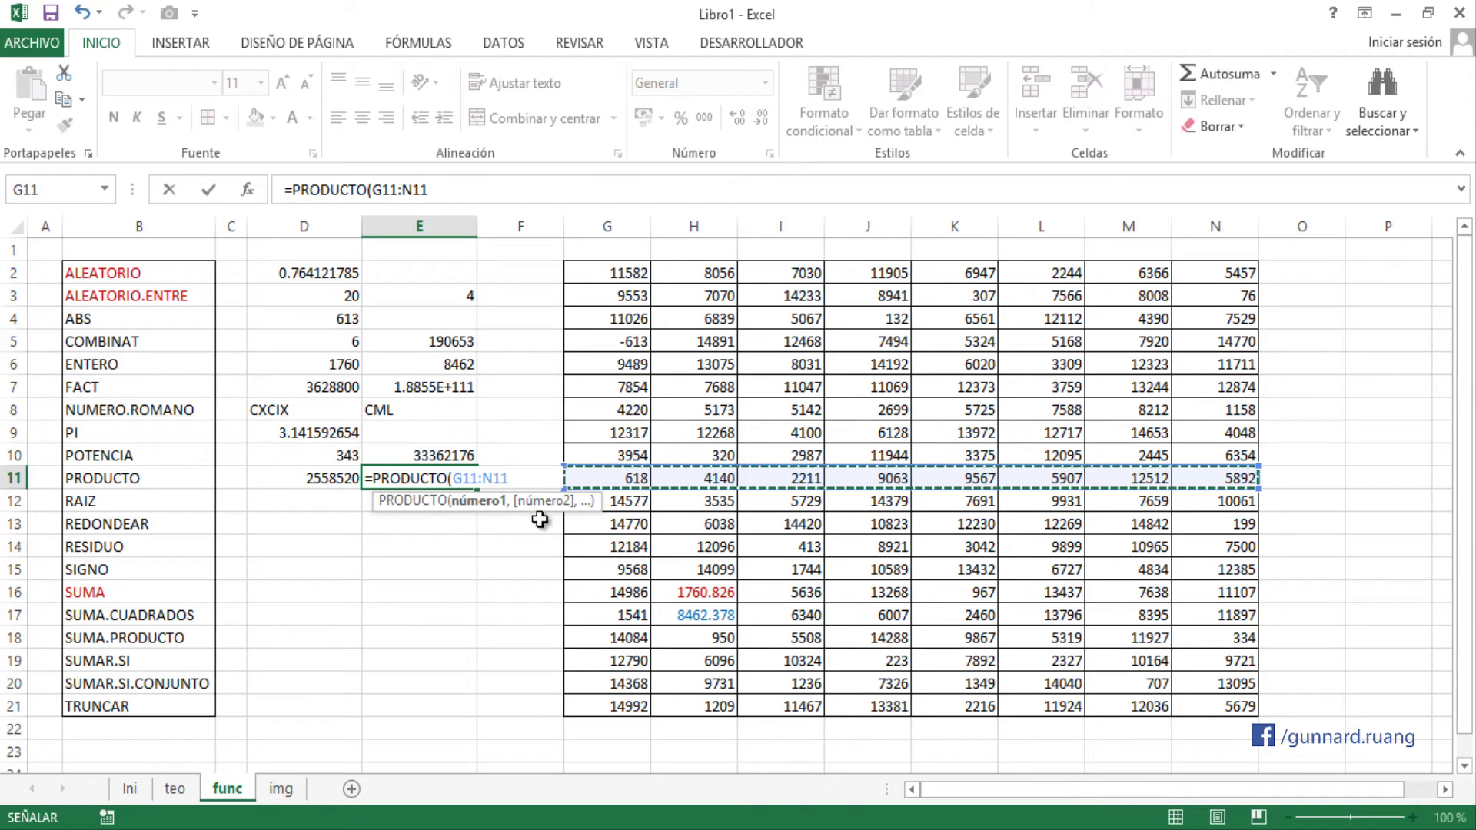
{"action": "type", "text": ")"}
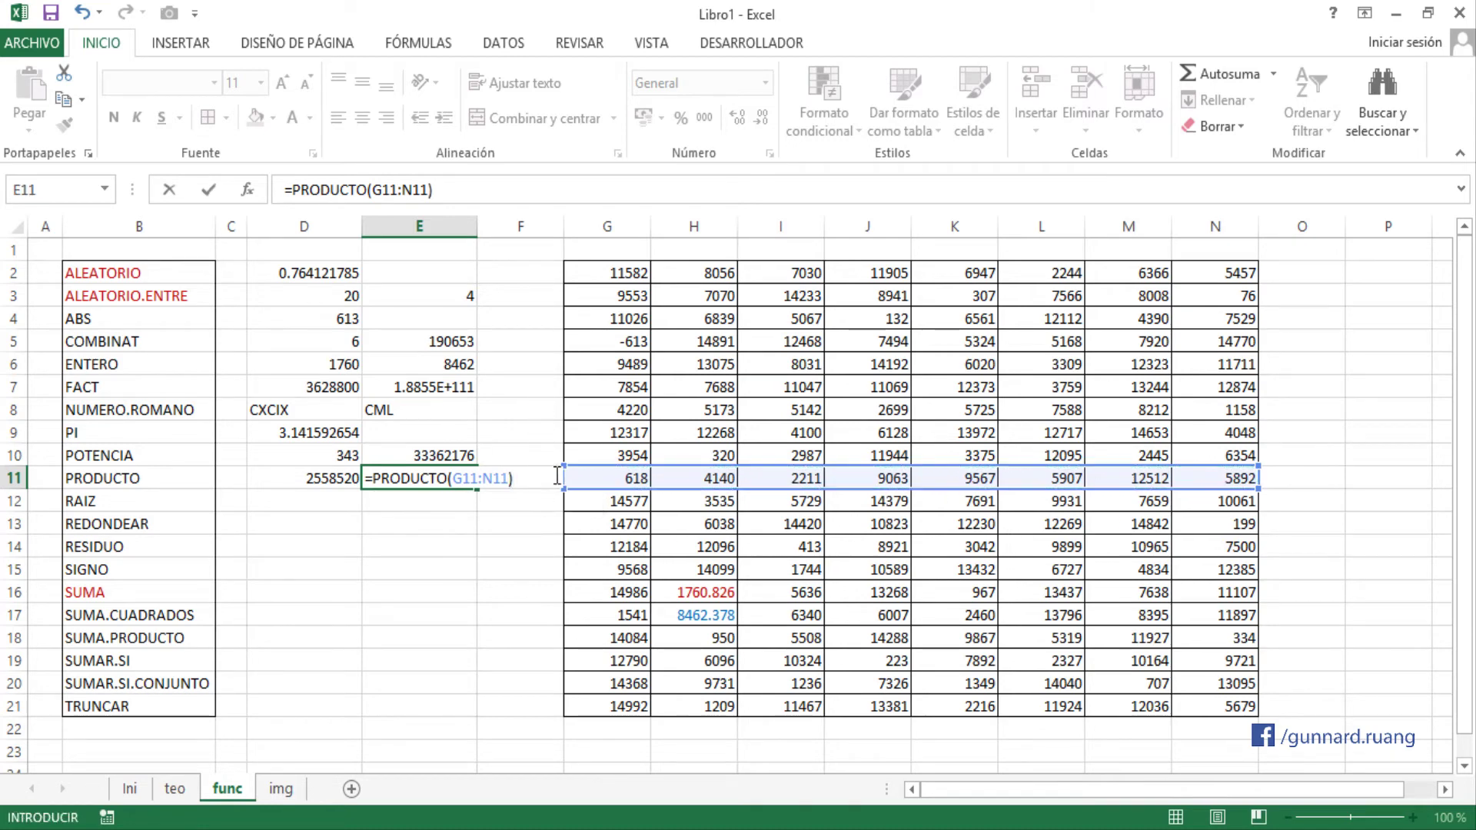
{"action": "key", "text": "Return"}
{"action": "left_click", "coordinate": [465, 480]}
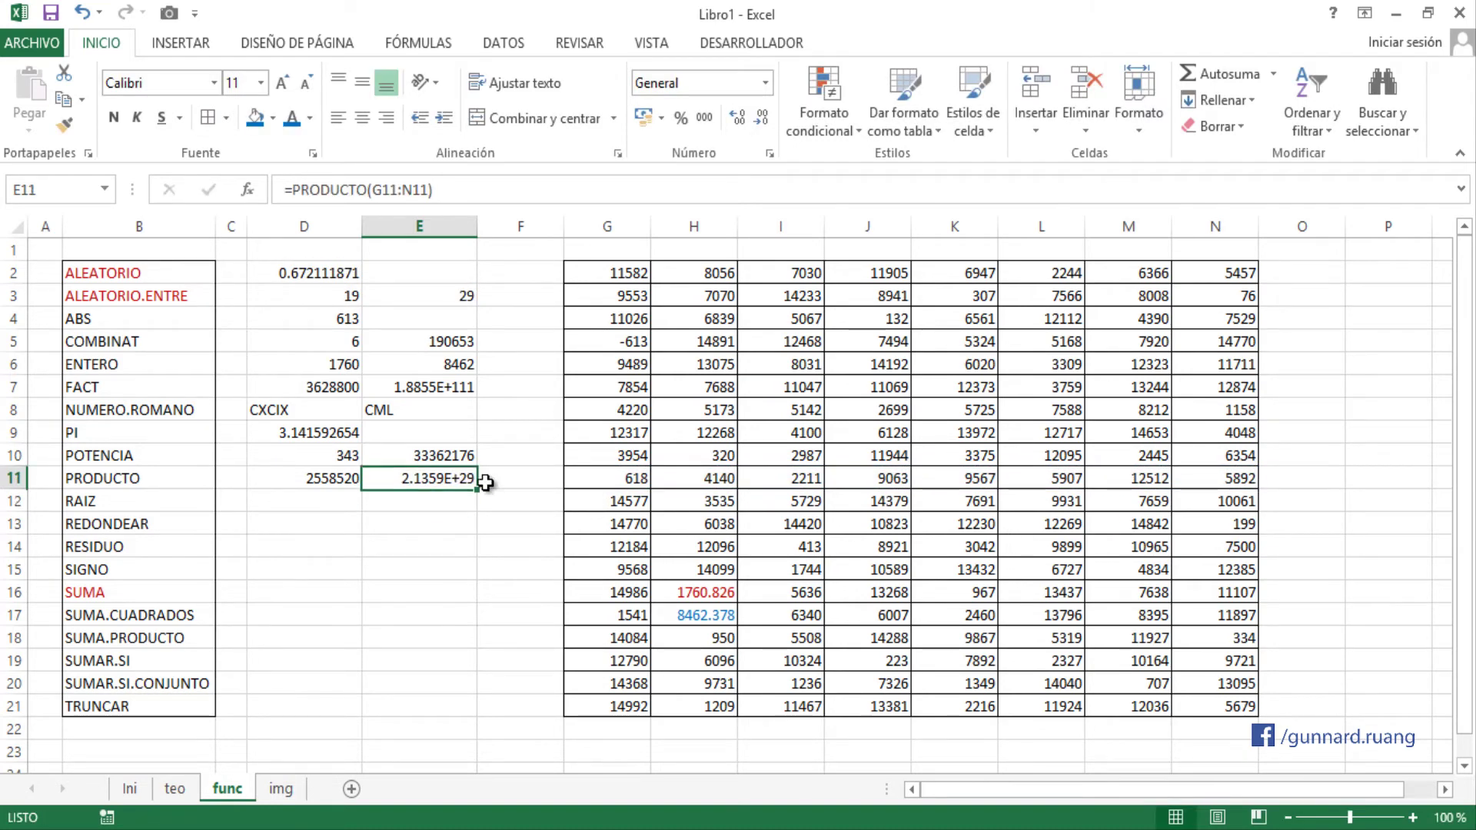
{"action": "double_click", "coordinate": [437, 479]}
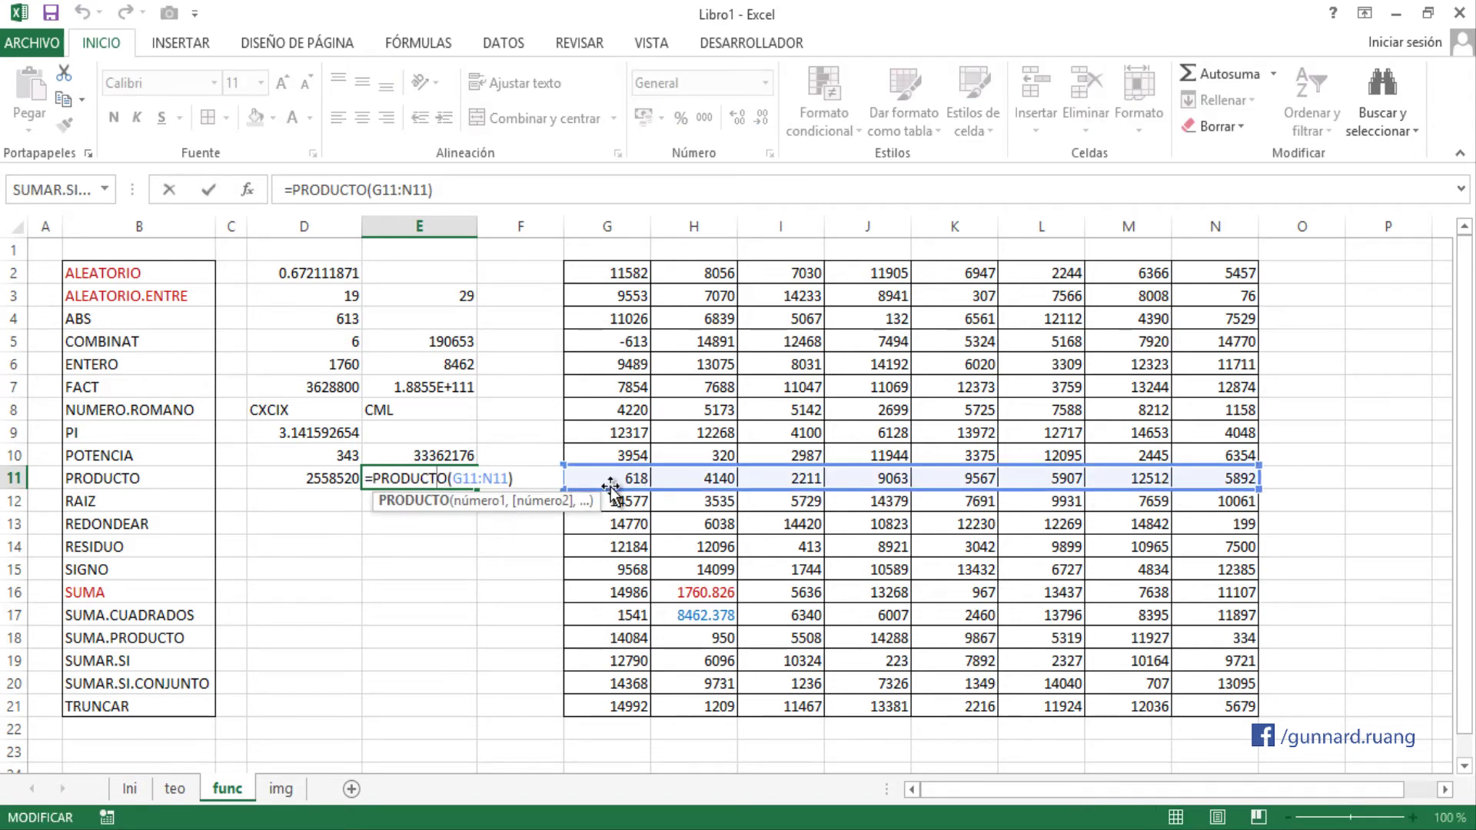
{"action": "key", "text": "ctrl+Return"}
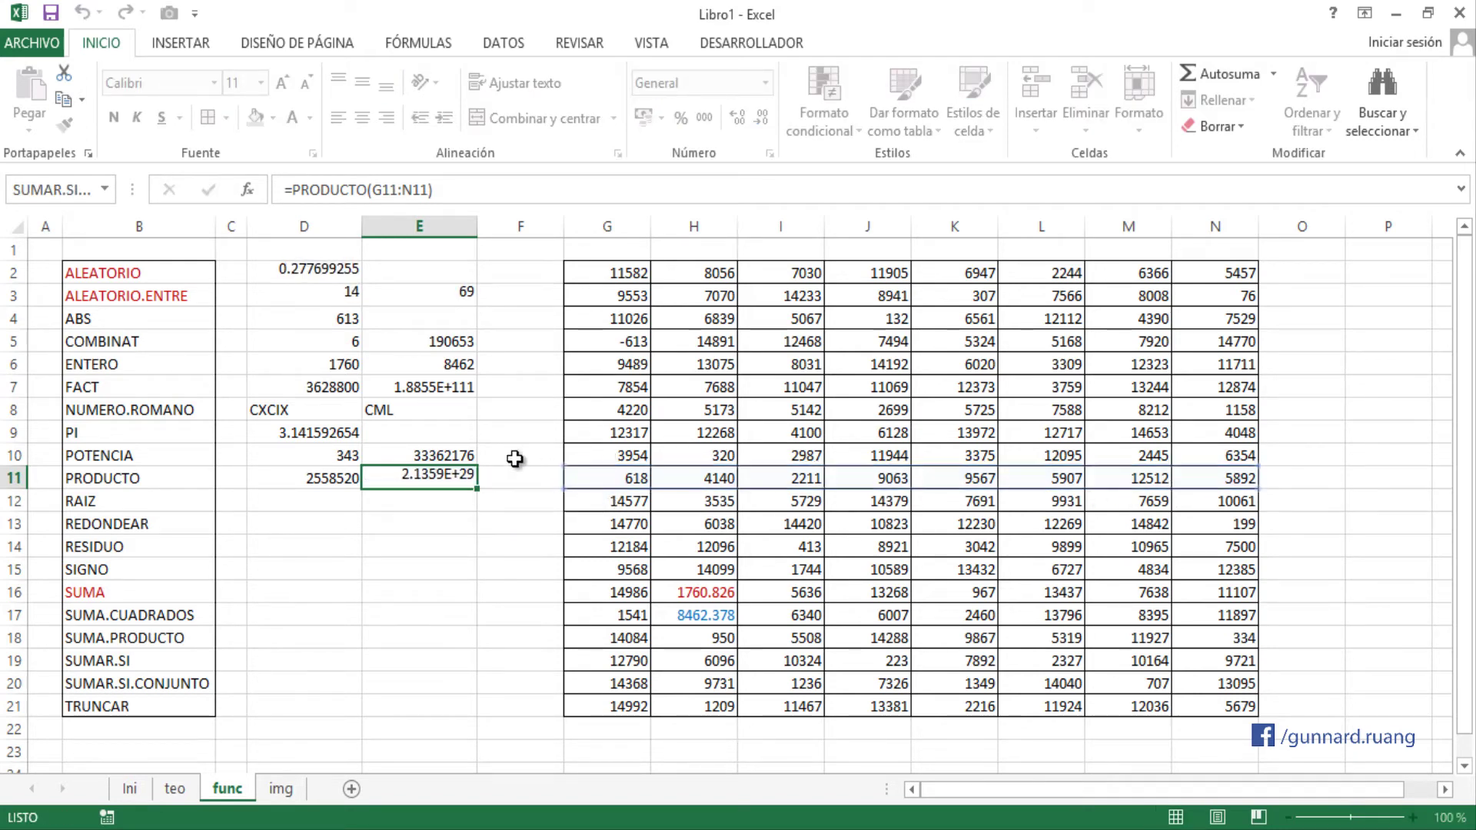
- Enter =RAIZ(G11) in cell D12 to calculate the square root of the value in G11
{"action": "left_click", "coordinate": [312, 501]}
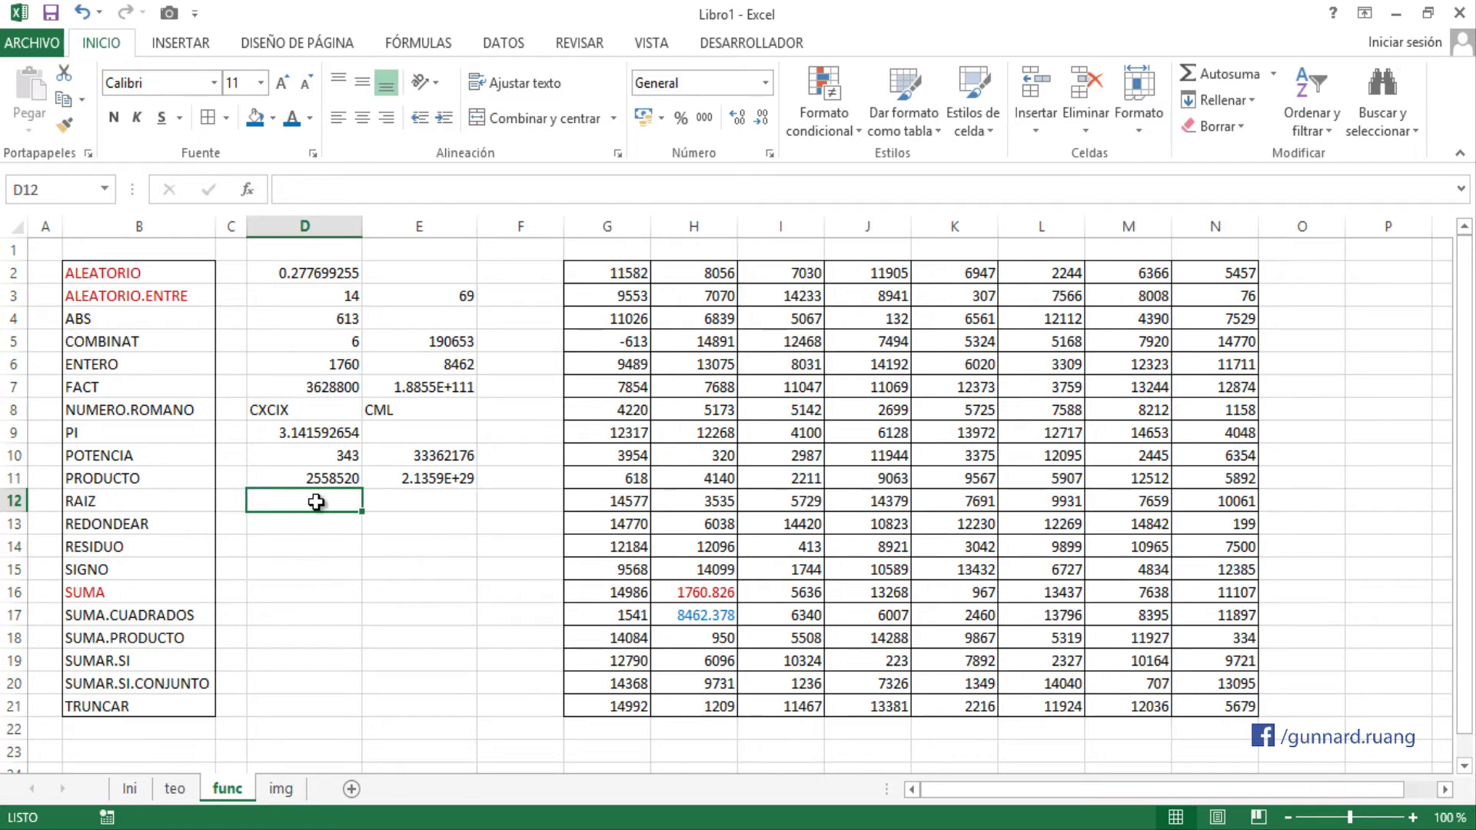
{"action": "type", "text": "=RAI"}
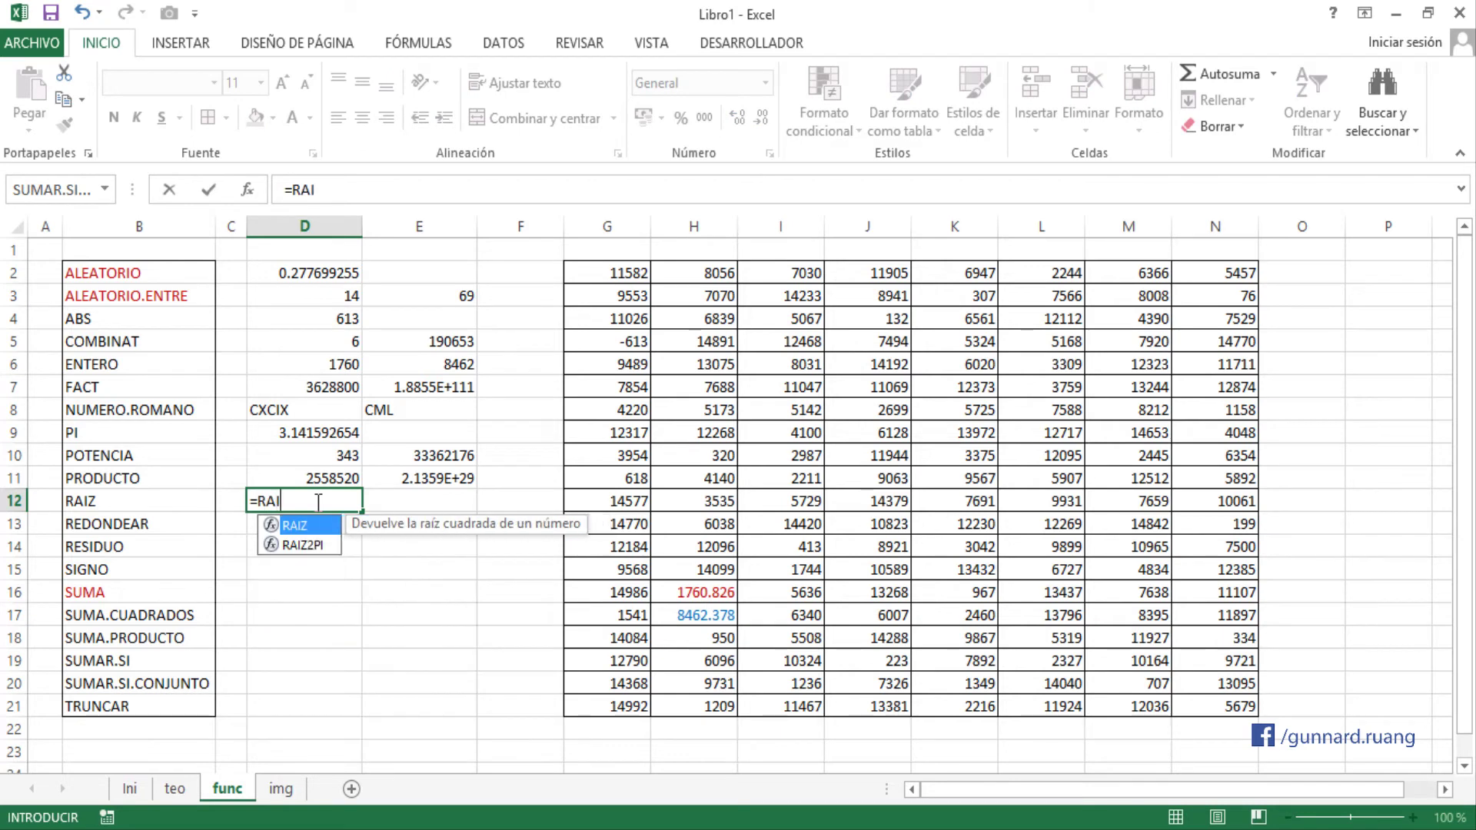
{"action": "type", "text": "Z("}
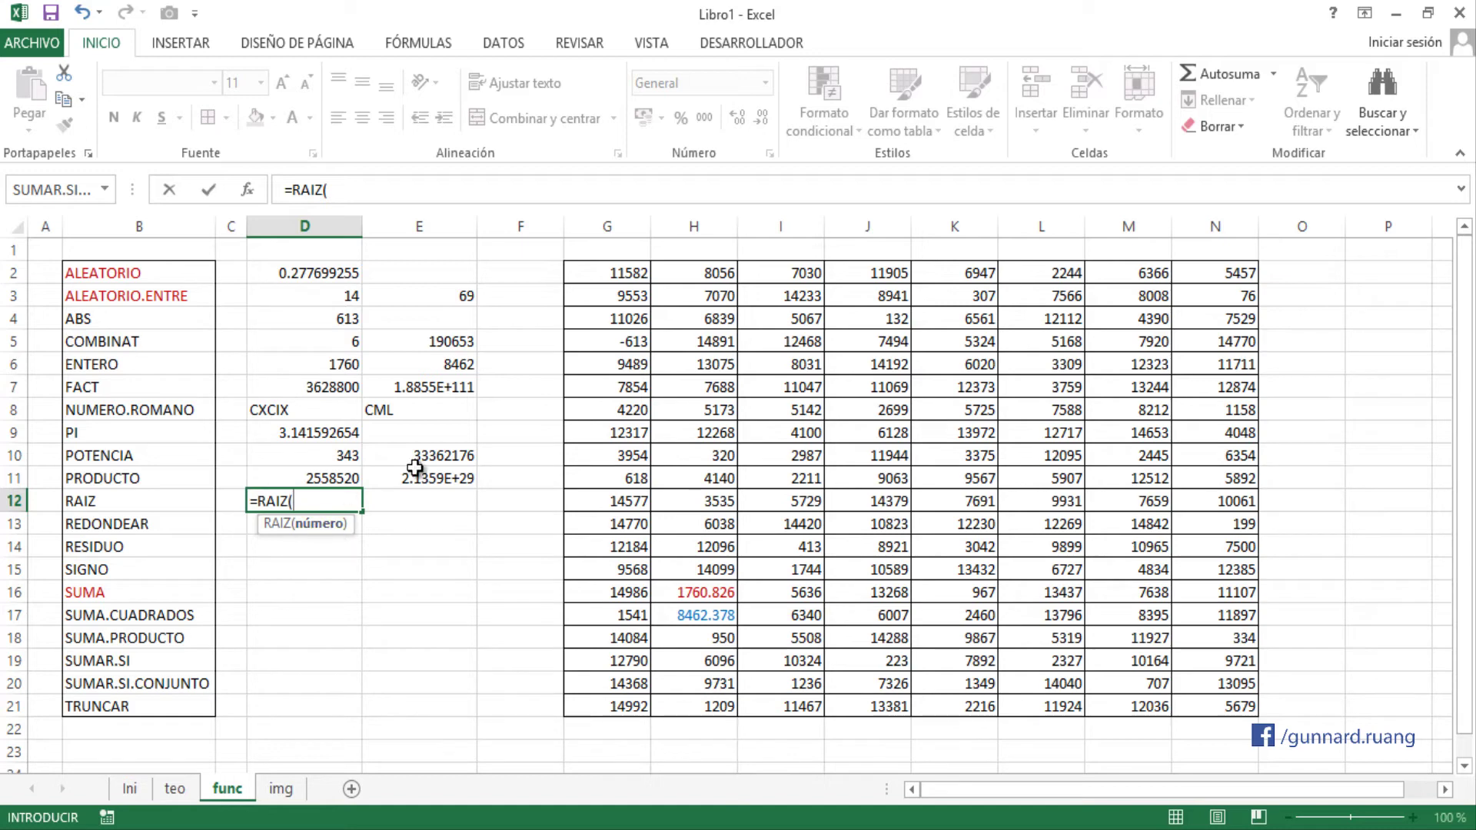
{"action": "left_click", "coordinate": [609, 480]}
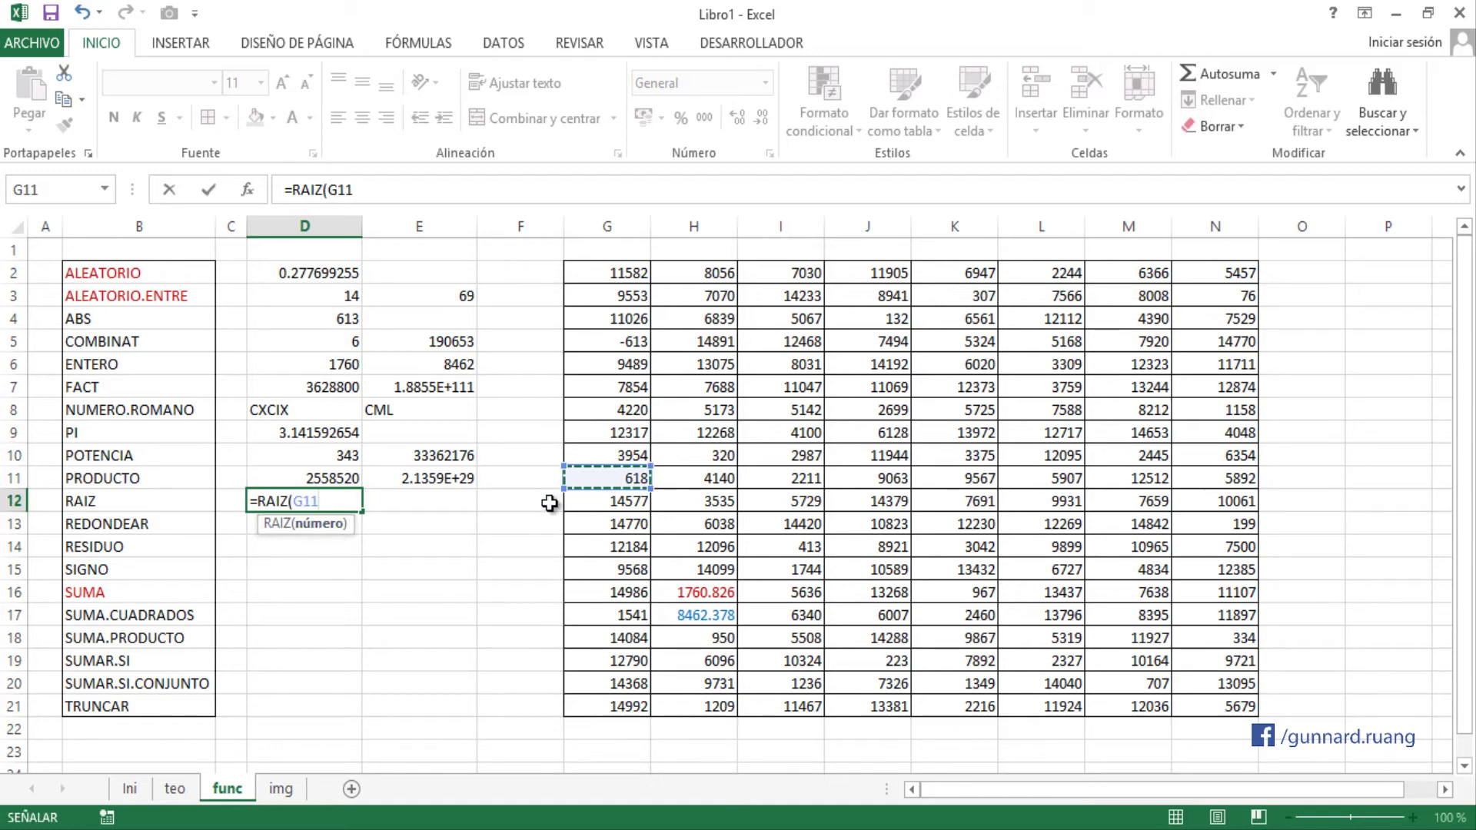
{"action": "type", "text": ")"}
{"action": "key", "text": "Return"}
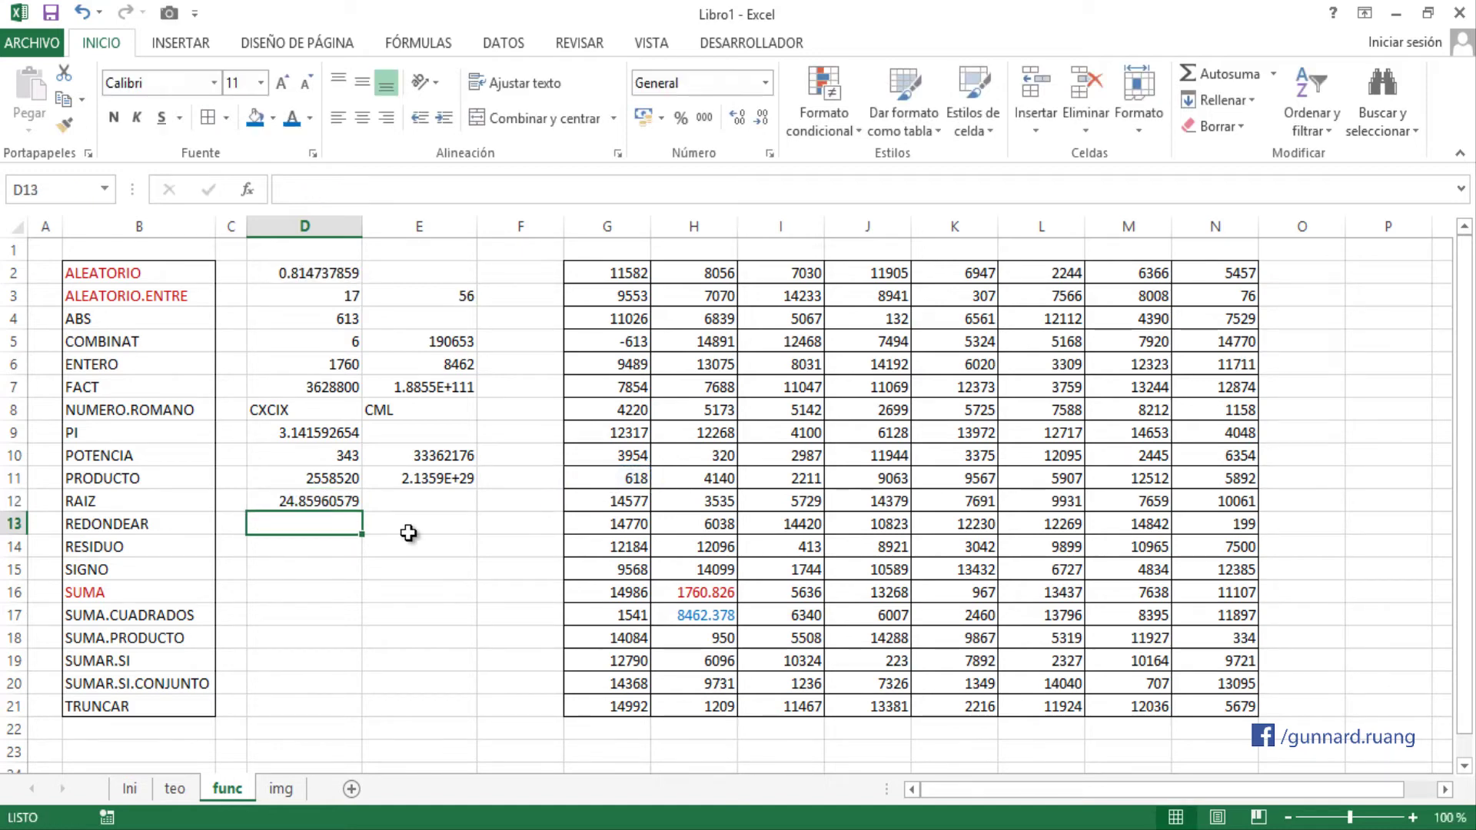
{"action": "key", "text": "Up"}
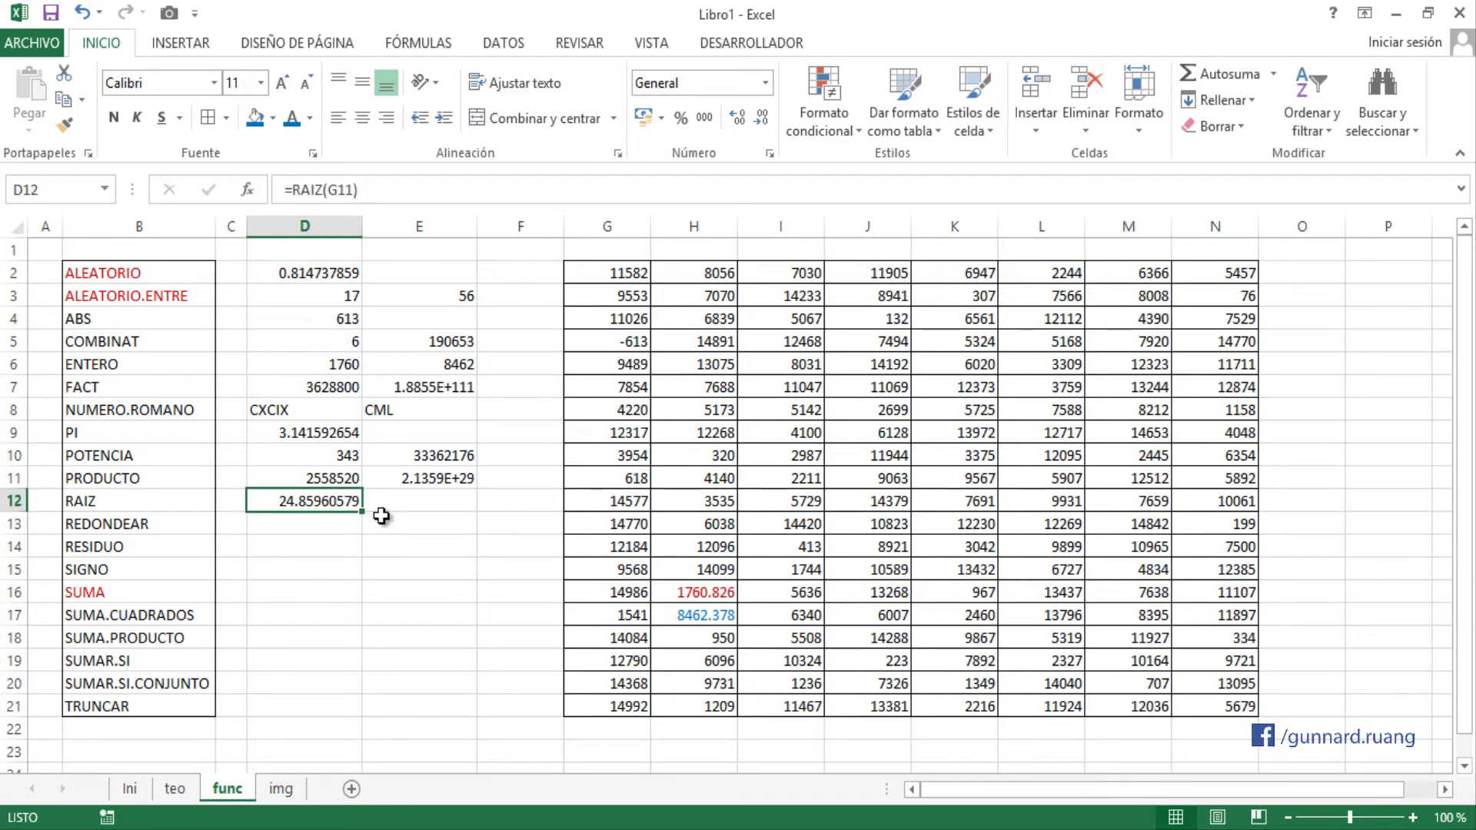
- Enter =REDONDEAR(H16,2) in cell D13 to round the value in H16 to two decimals
{"action": "key", "text": "Down"}
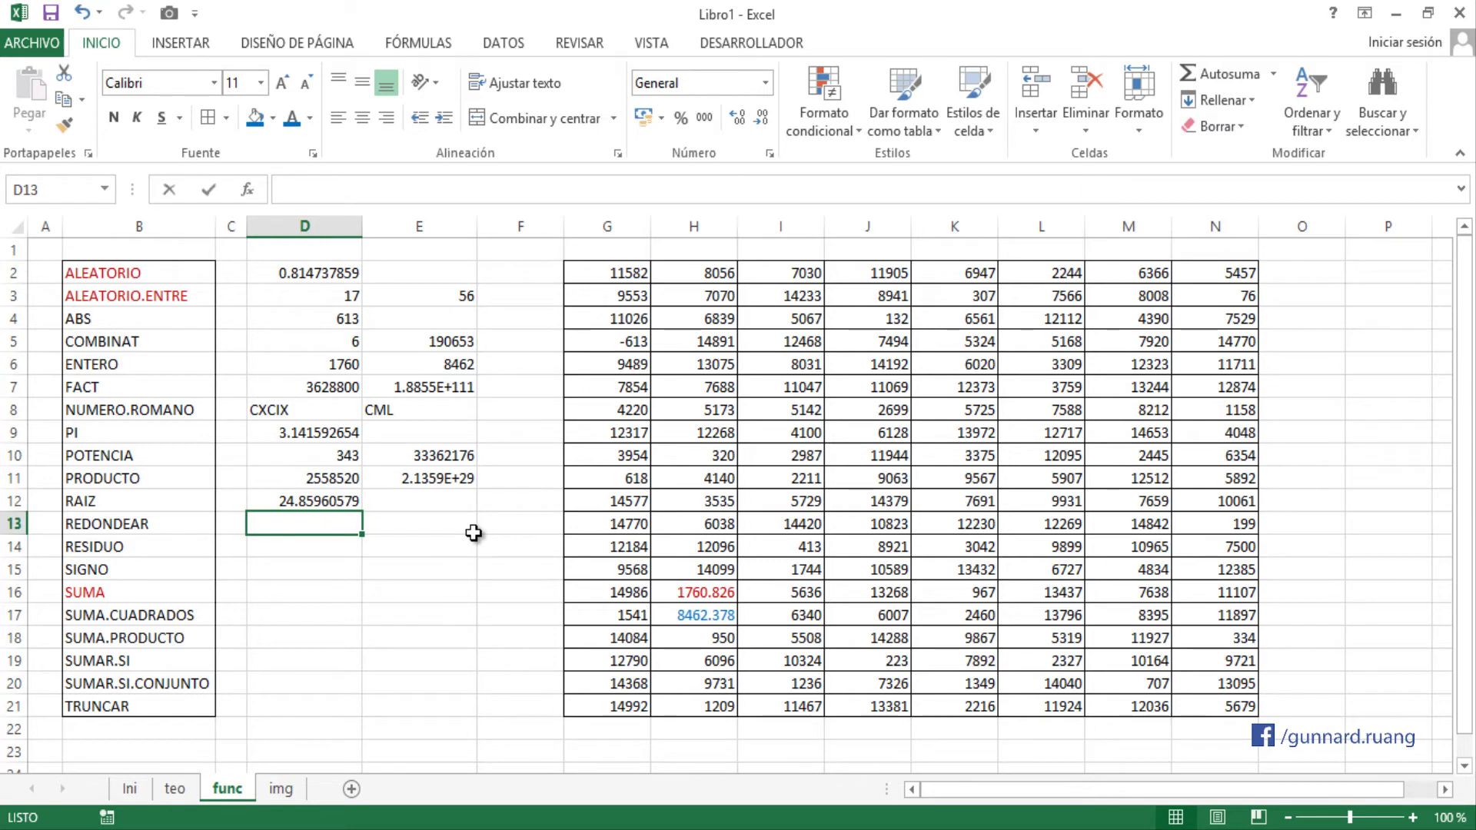
{"action": "type", "text": "=REDO"}
{"action": "key", "text": "Down"}
{"action": "key", "text": "Down"}
{"action": "key", "text": "Down"}
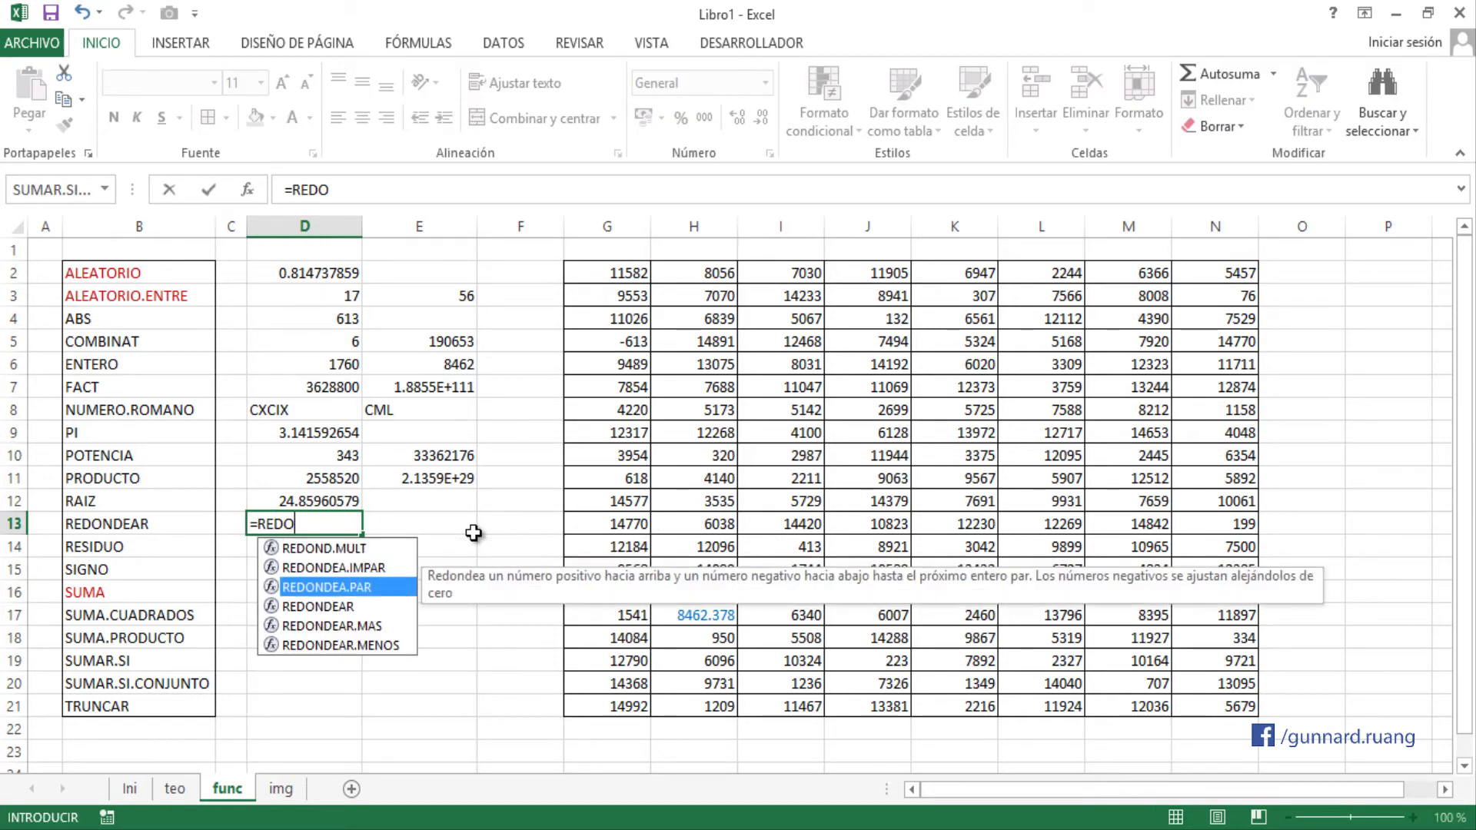
{"action": "key", "text": "Up"}
{"action": "key", "text": "Up"}
{"action": "key", "text": "Down"}
{"action": "key", "text": "Down"}
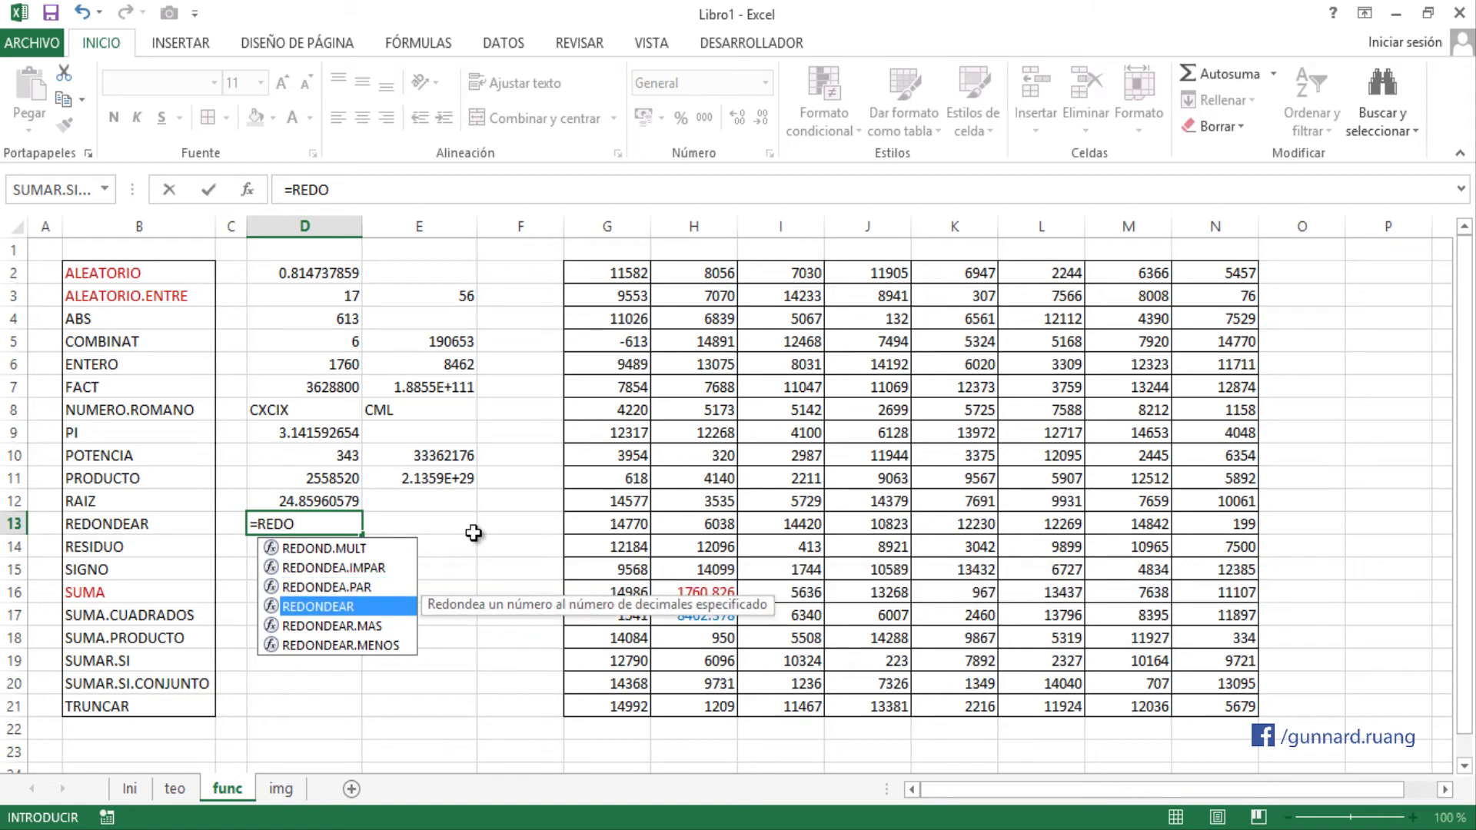
{"action": "key", "text": "Up"}
{"action": "key", "text": "Up"}
{"action": "key", "text": "Down"}
{"action": "key", "text": "Down"}
{"action": "key", "text": "Tab"}
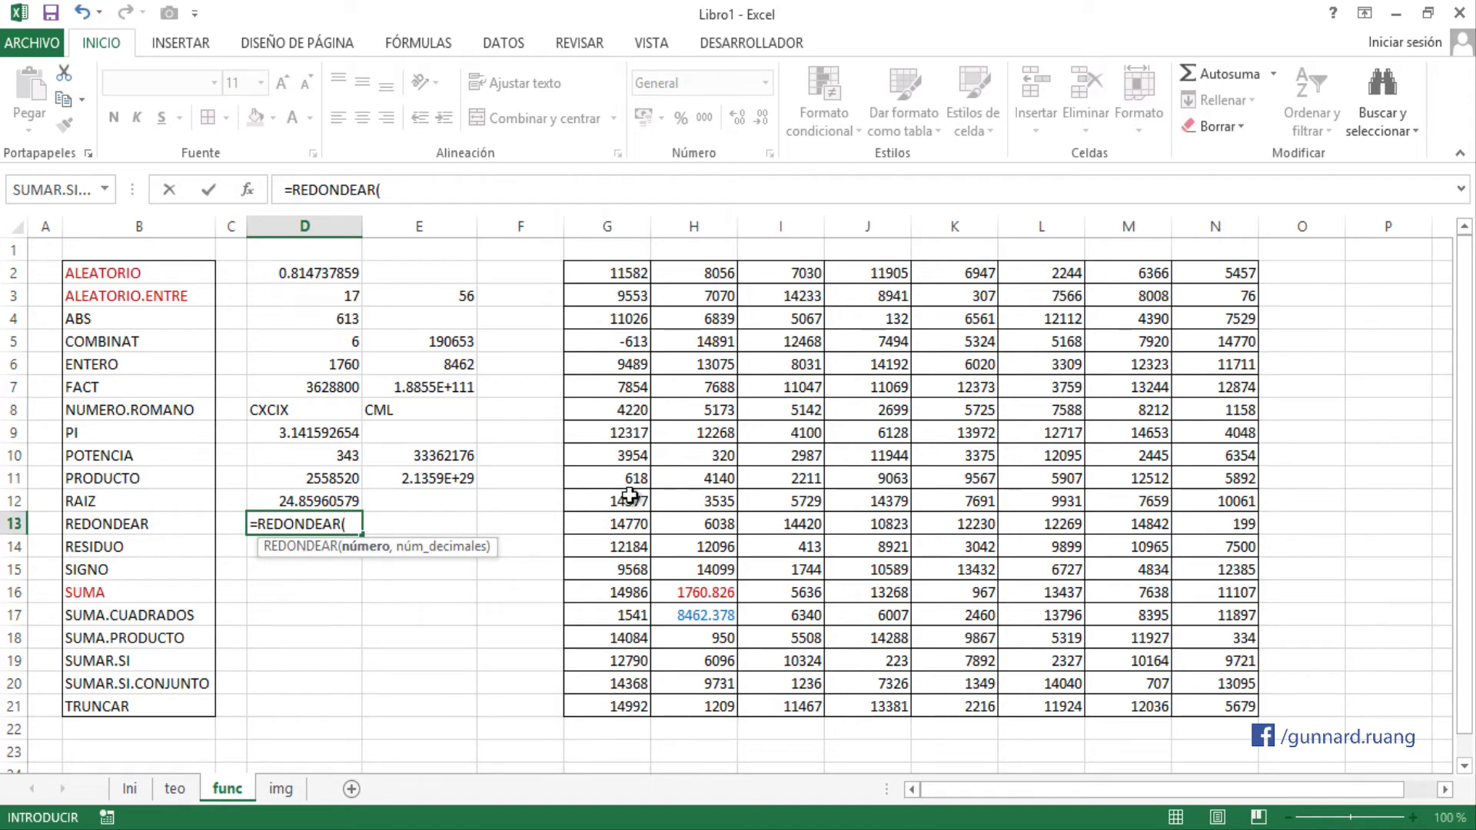
{"action": "left_click", "coordinate": [690, 593]}
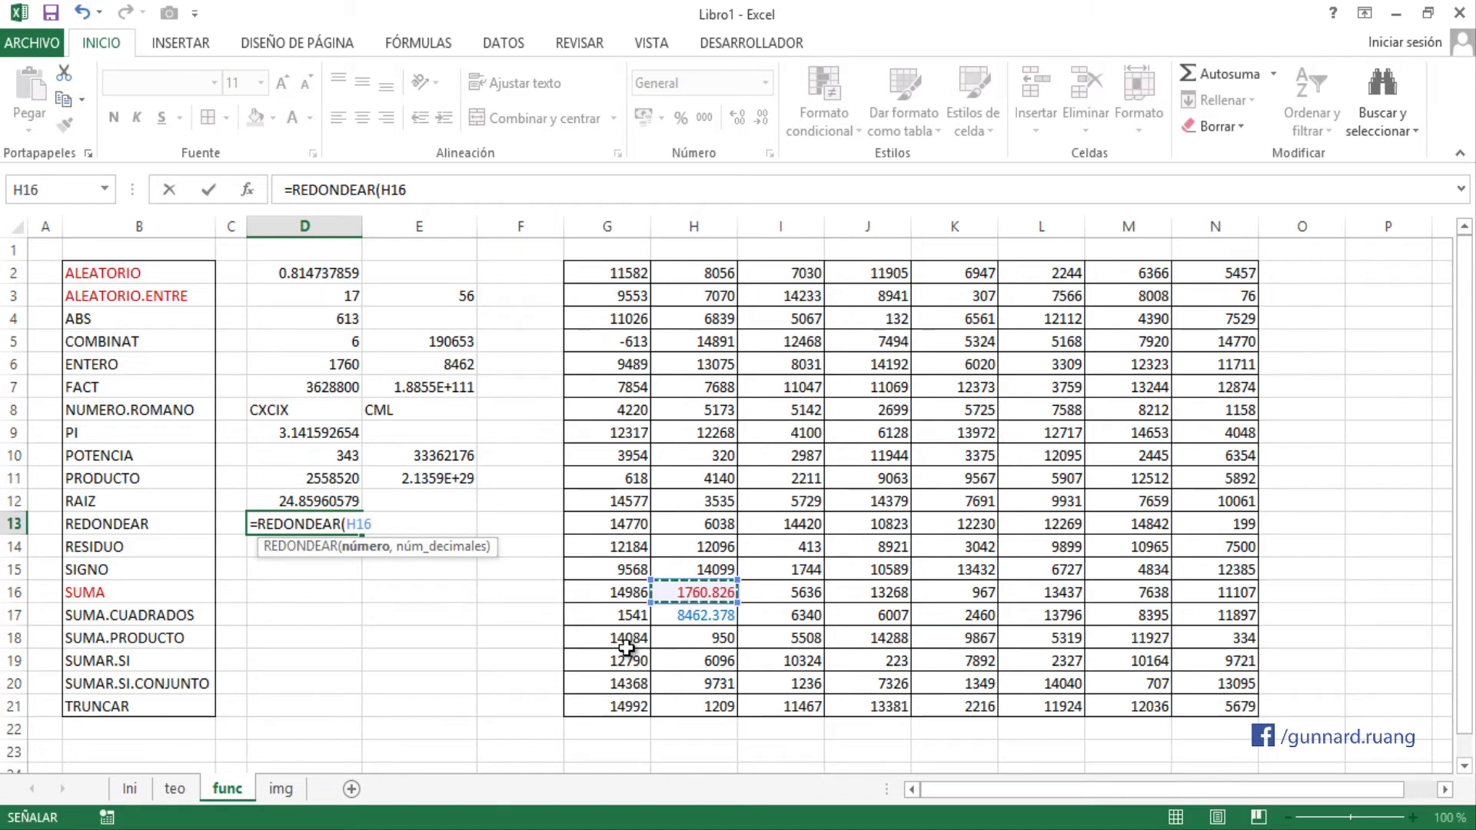
{"action": "type", "text": ","}
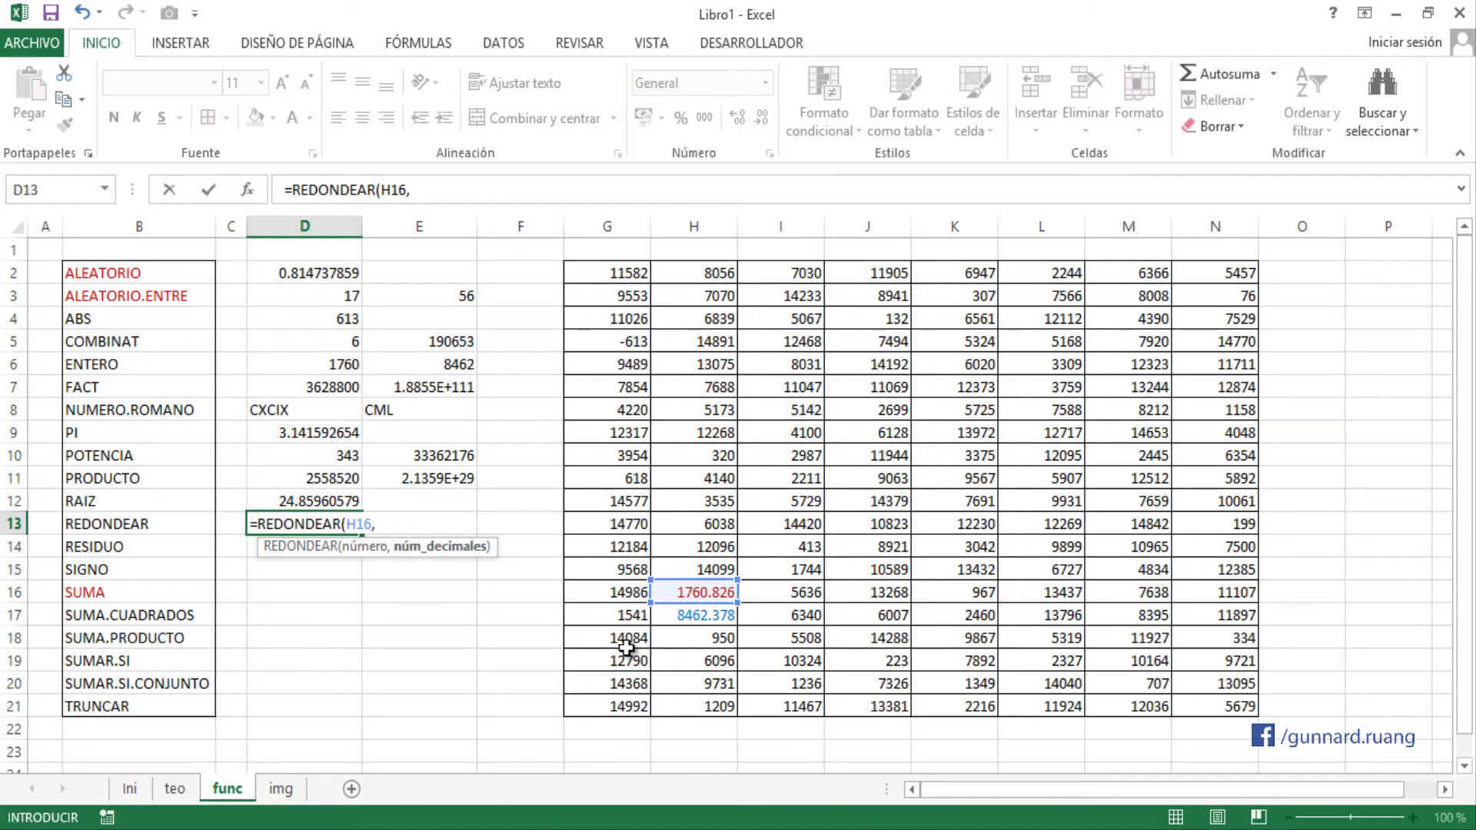
{"action": "type", "text": "2)"}
{"action": "key", "text": "Return"}
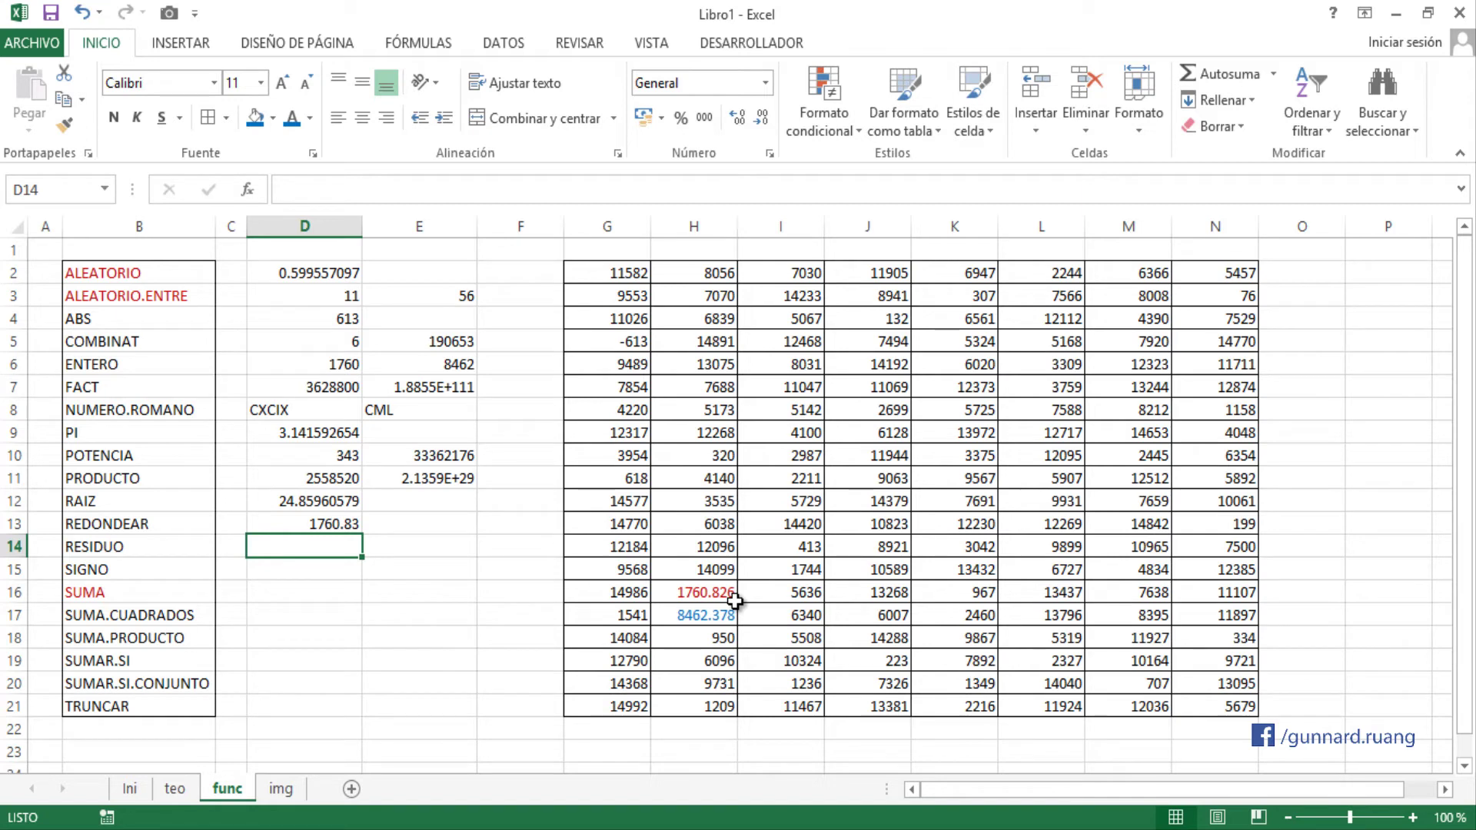
- Enter =REDONDEAR(H17,0) in cell E13 to round the value in H17 to no decimals
{"action": "left_click", "coordinate": [394, 529]}
{"action": "key", "text": "F2"}
{"action": "type", "text": "RE"}
{"action": "key", "text": "BackSpace"}
{"action": "key", "text": "BackSpace"}
{"action": "type", "text": "="}
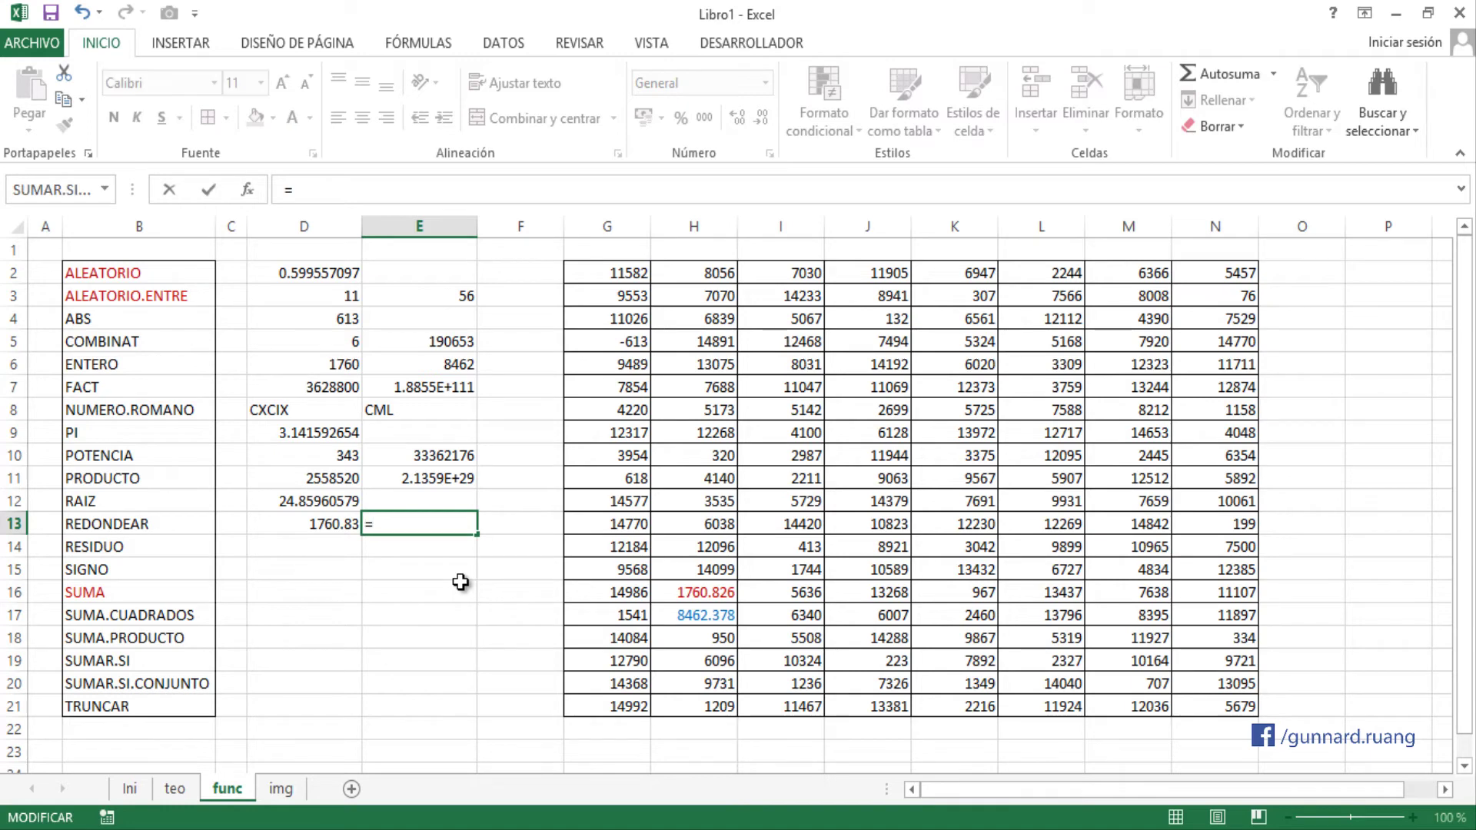
{"action": "type", "text": "REDON"}
{"action": "key", "text": "Down"}
{"action": "key", "text": "Down"}
{"action": "key", "text": "Down"}
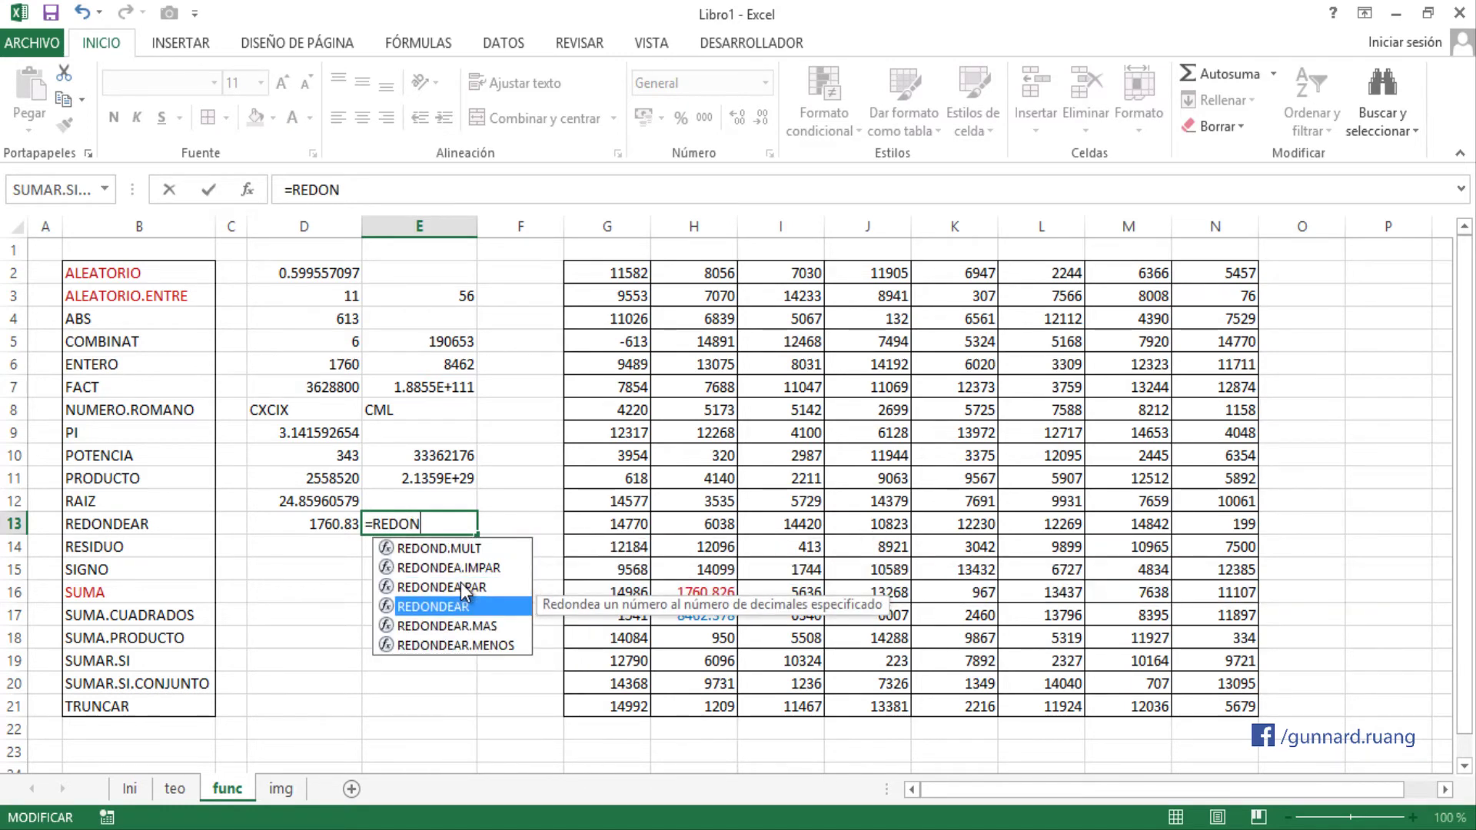
{"action": "key", "text": "Tab"}
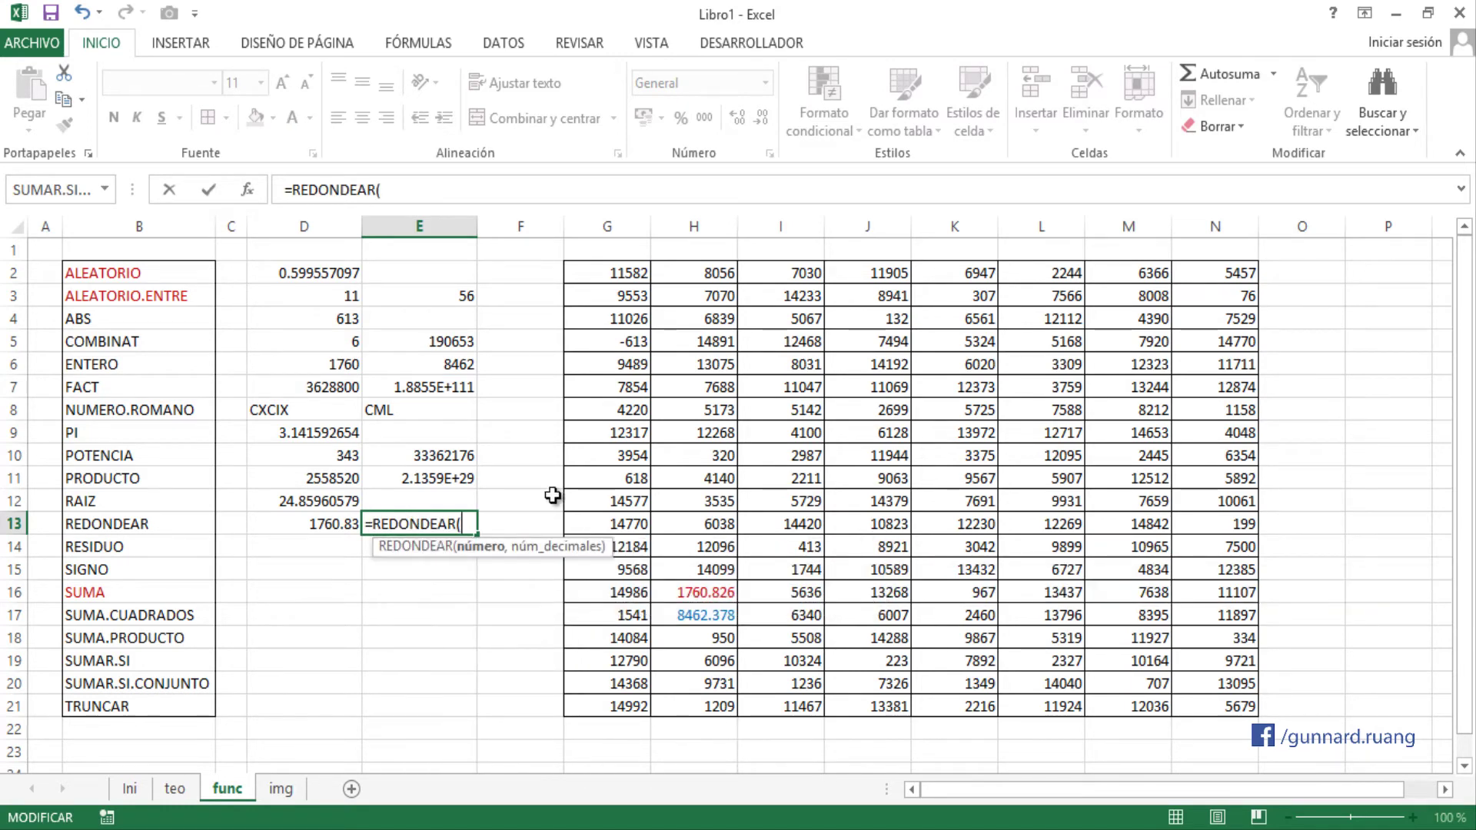
{"action": "left_click", "coordinate": [699, 611]}
{"action": "type", "text": ","}
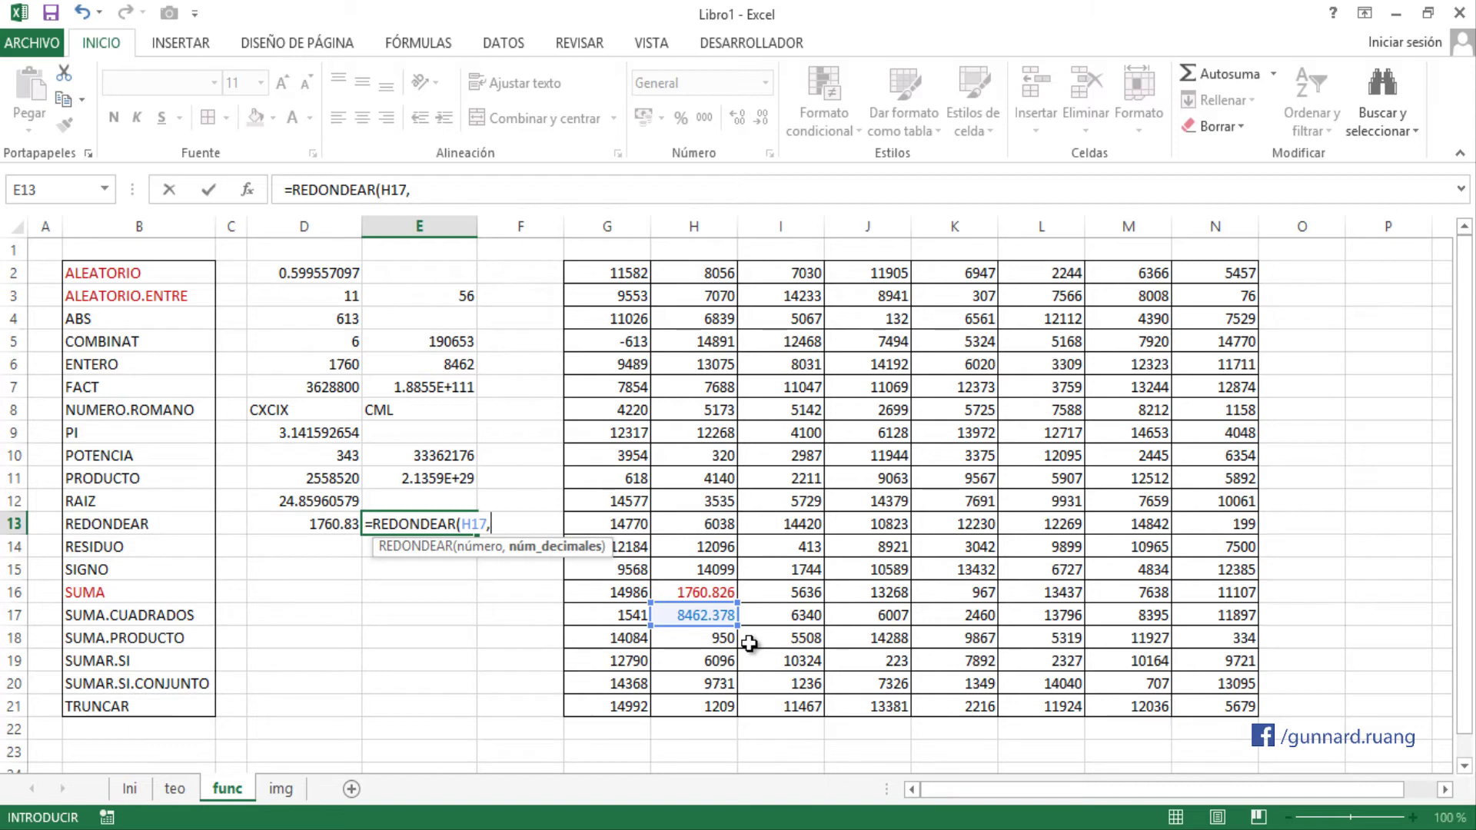
{"action": "type", "text": "0"}
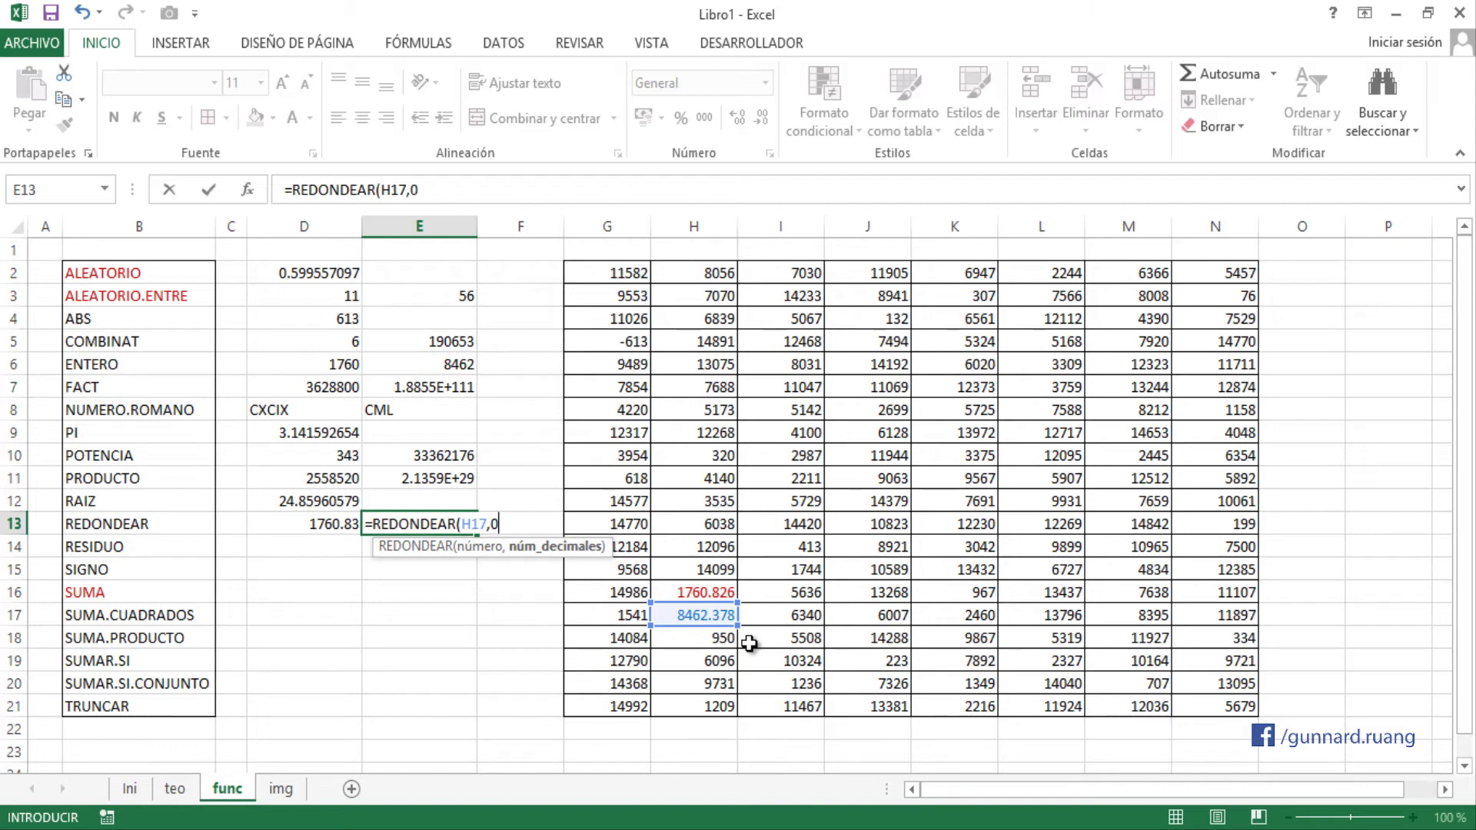
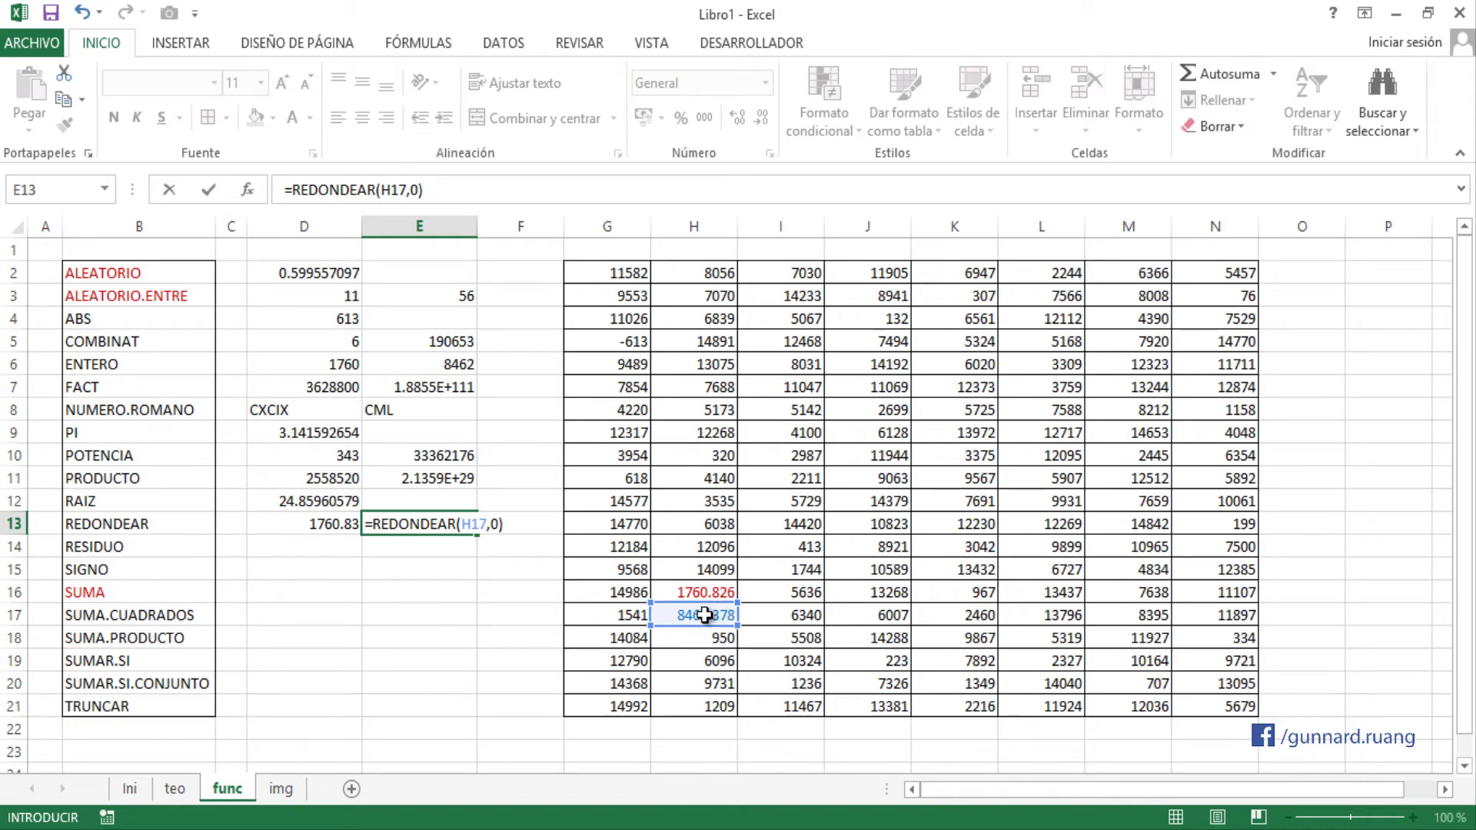
{"action": "key", "text": "Return"}
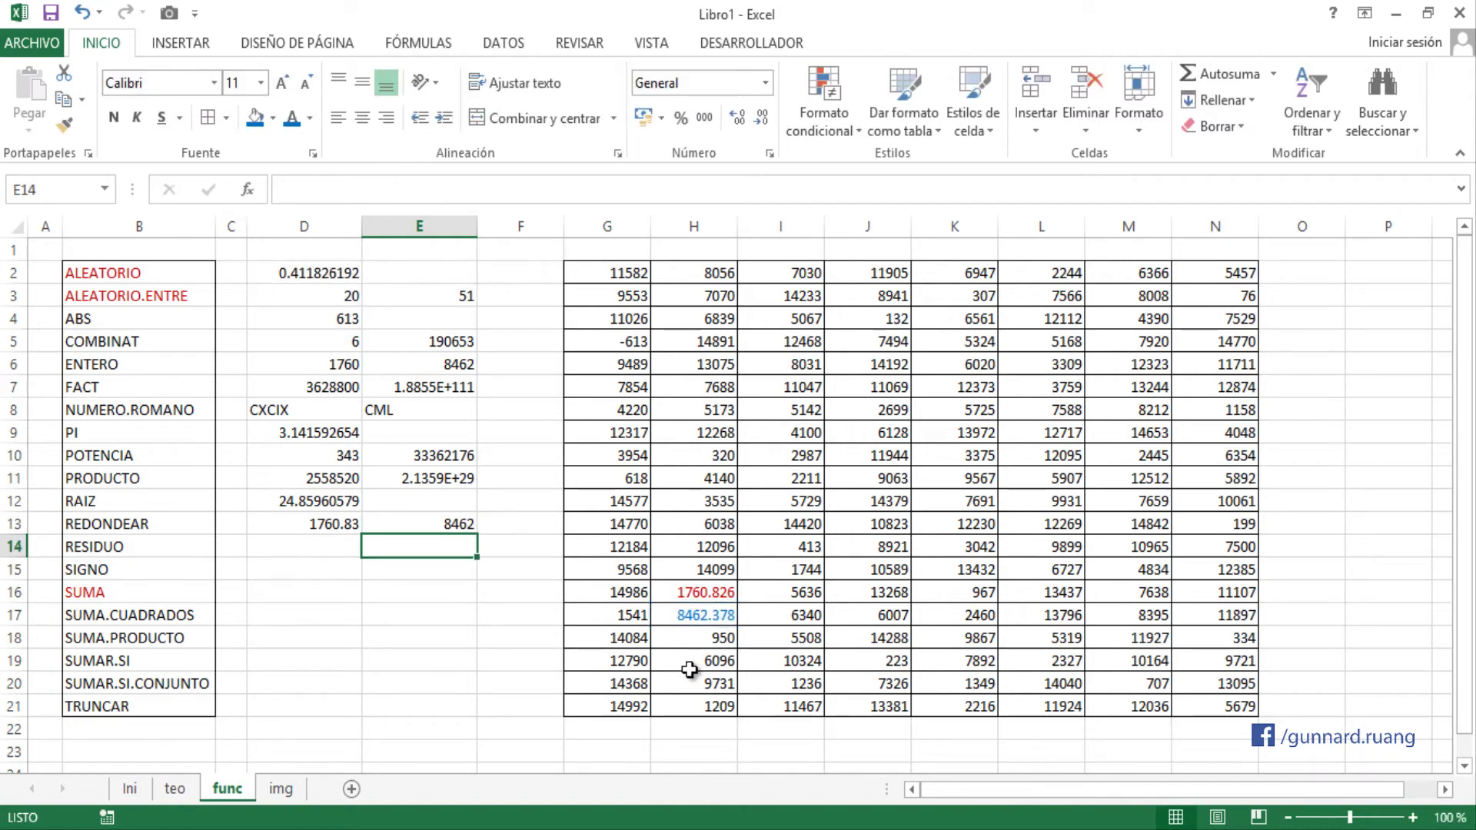
- Change the number of decimals in E13's REDONDEAR formula to 1, and review the formula
{"action": "left_click", "coordinate": [681, 620]}
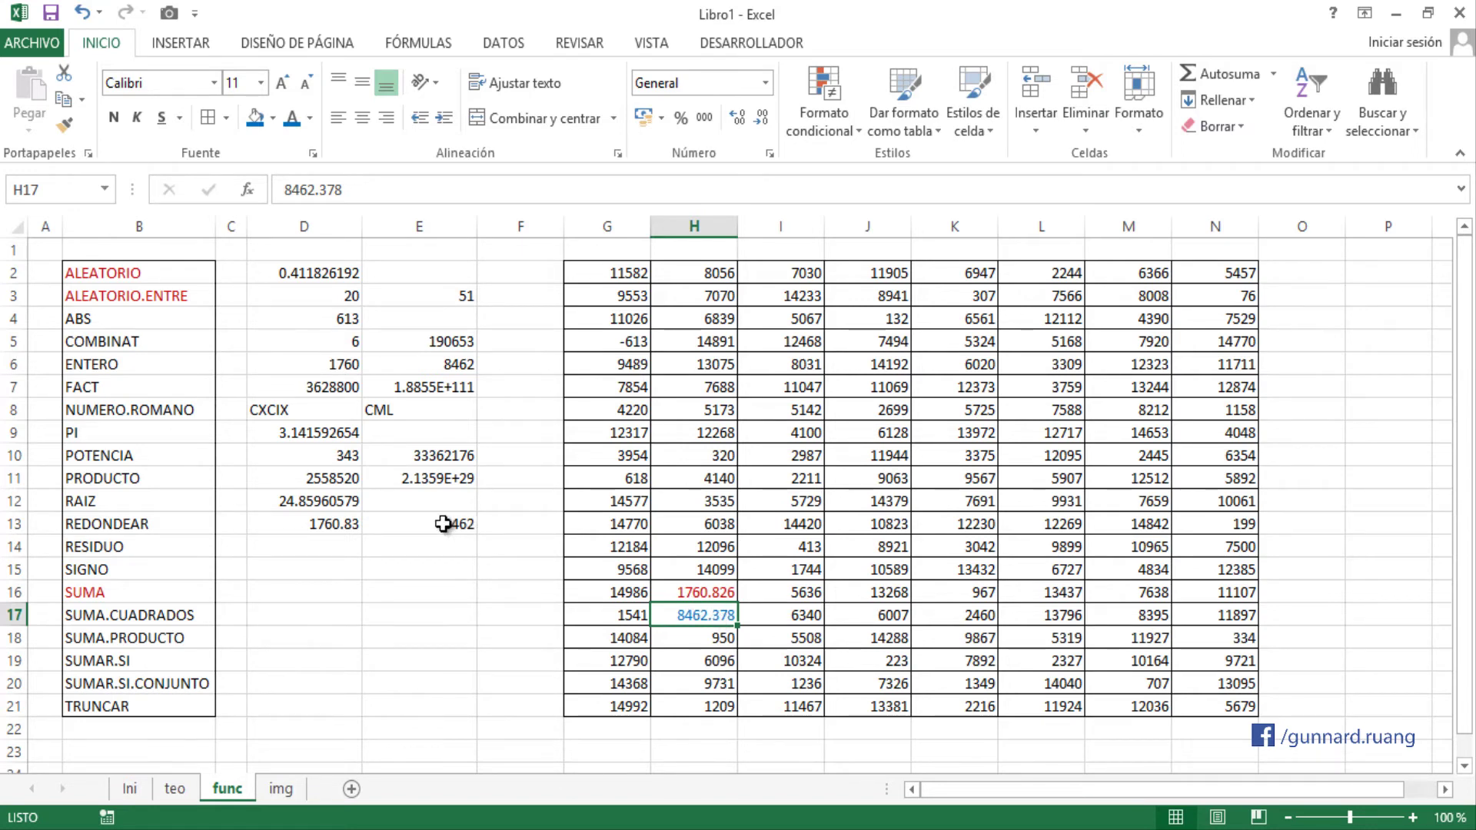
{"action": "double_click", "coordinate": [487, 523]}
{"action": "key", "text": "Right"}
{"action": "key", "text": "Right"}
{"action": "key", "text": "BackSpace"}
{"action": "type", "text": "1"}
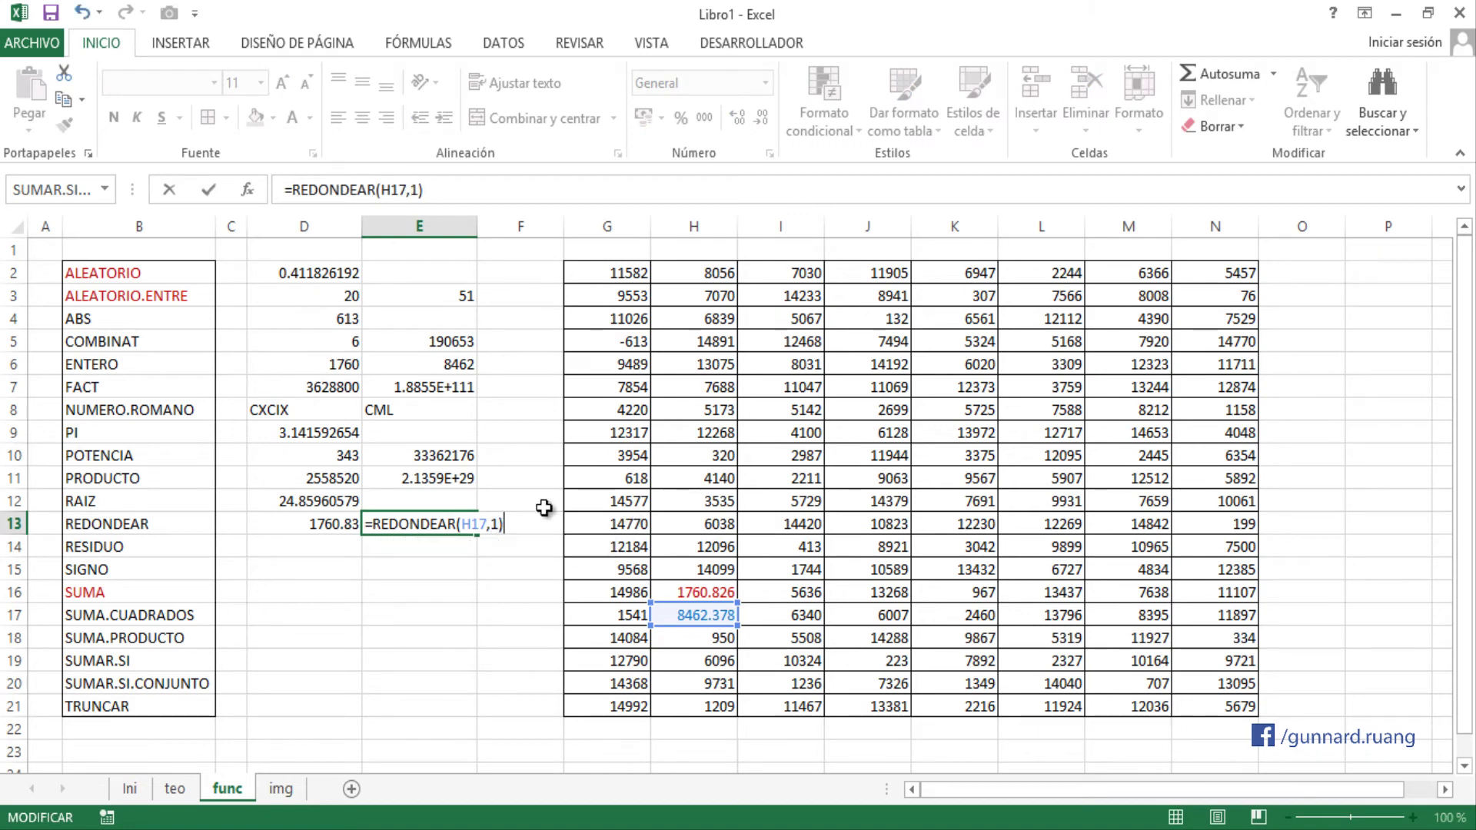
{"action": "key", "text": "Return"}
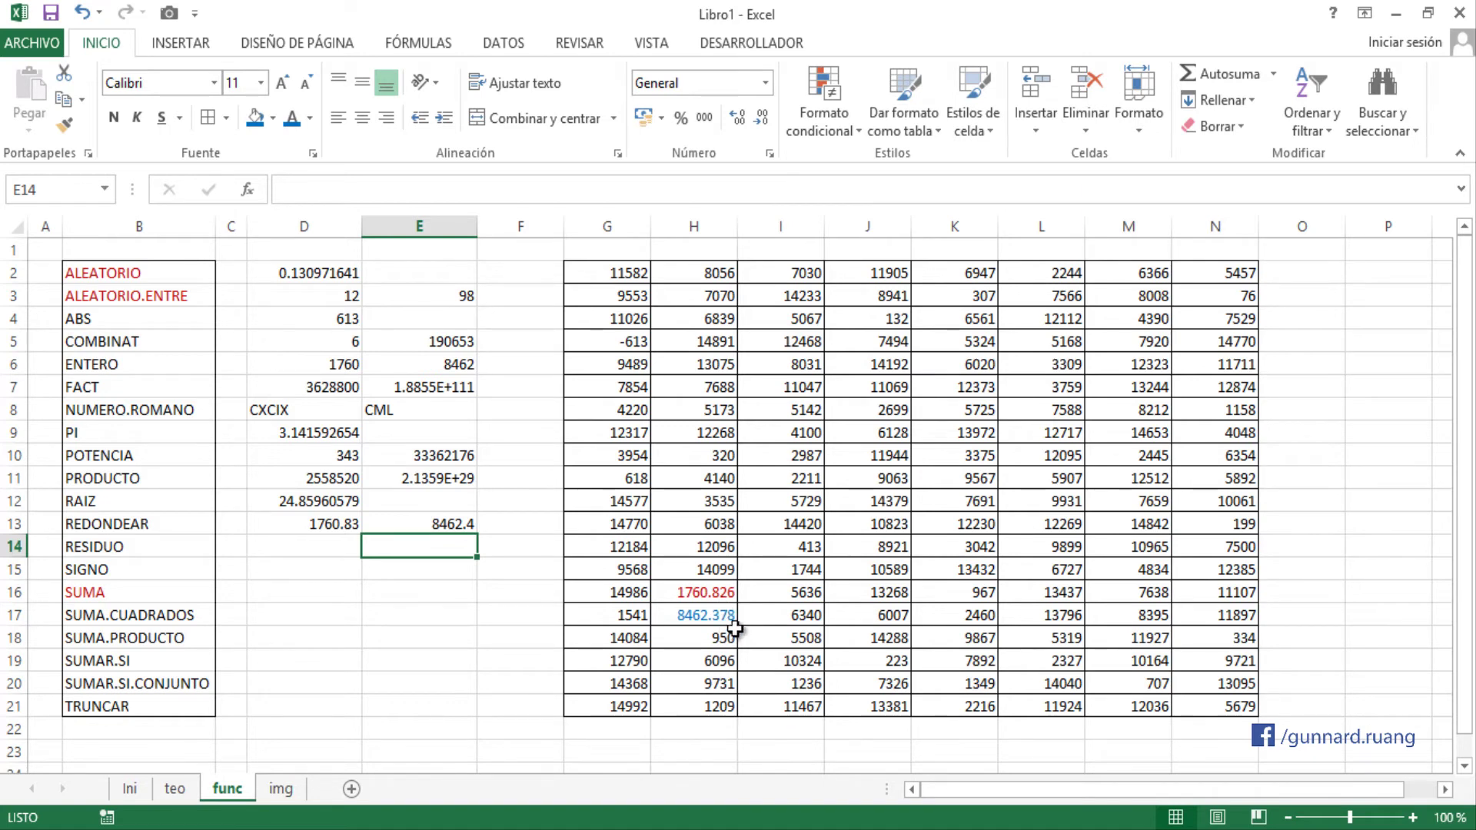
{"action": "left_click", "coordinate": [465, 525]}
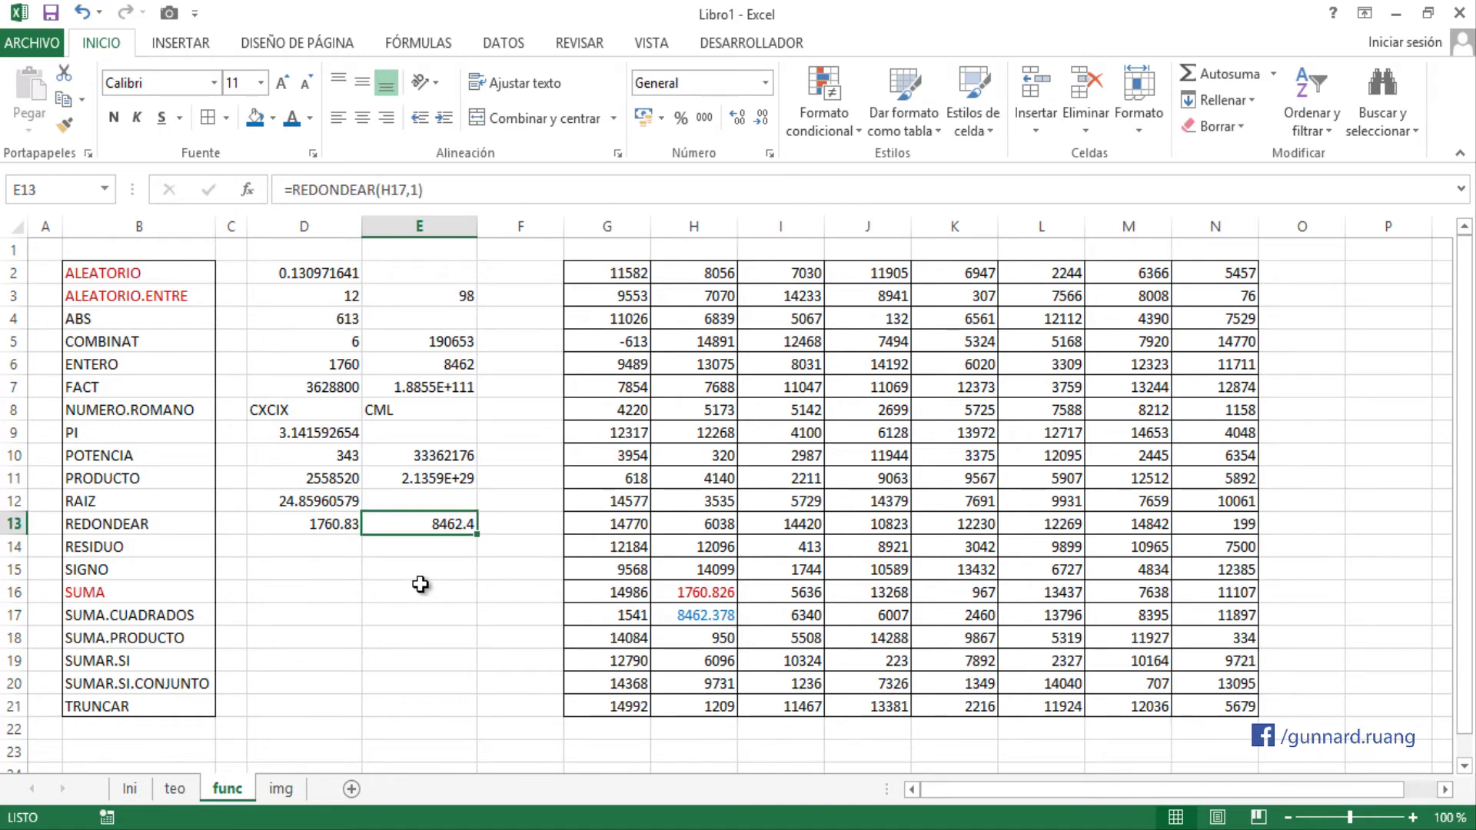
- Enter =RESIDUO(G12,G11) in cell D14 to get the remainder of dividing G12 by G11, and review the formula
{"action": "left_click", "coordinate": [310, 552]}
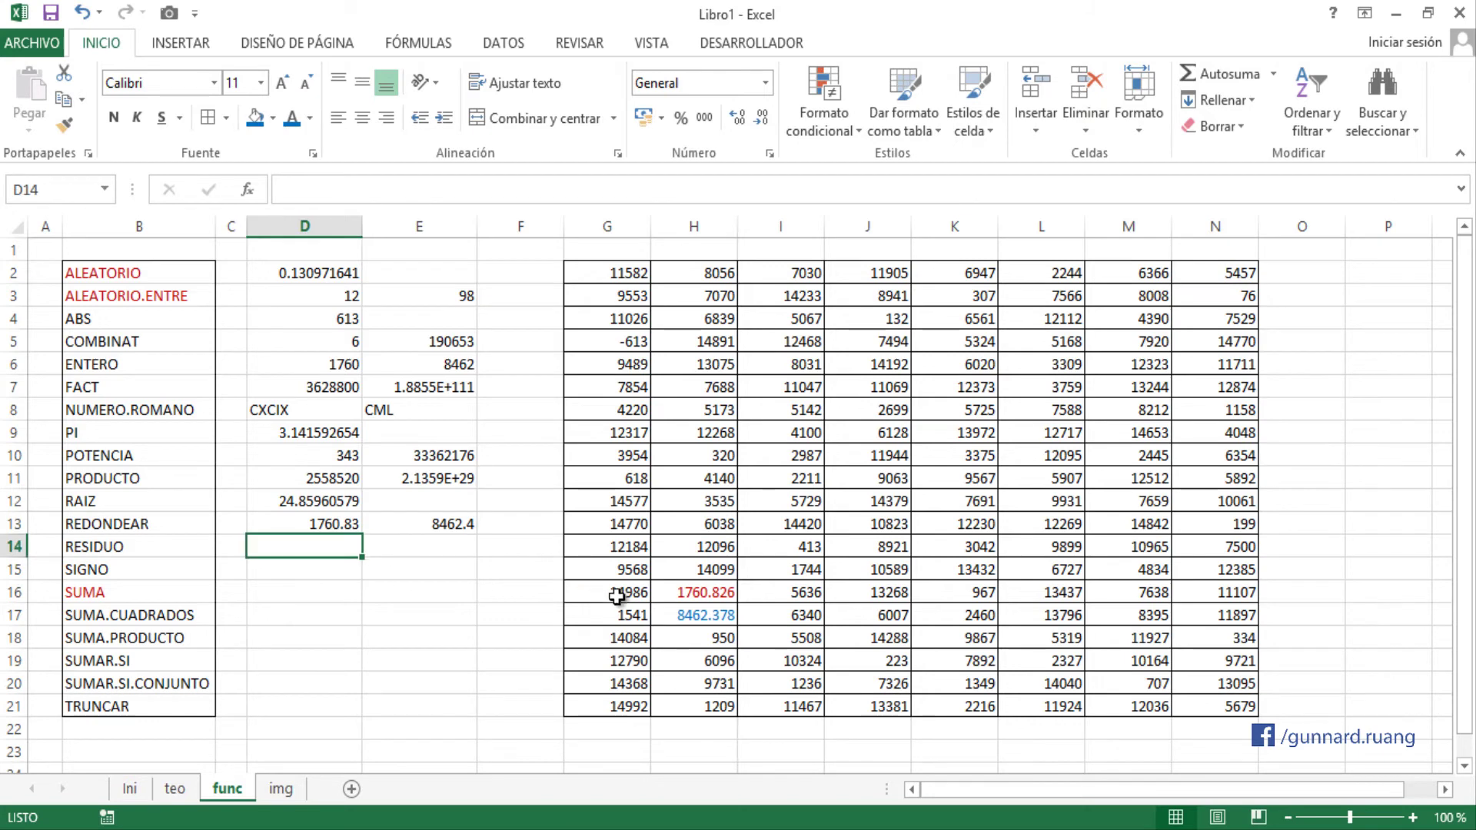
{"action": "type", "text": "="}
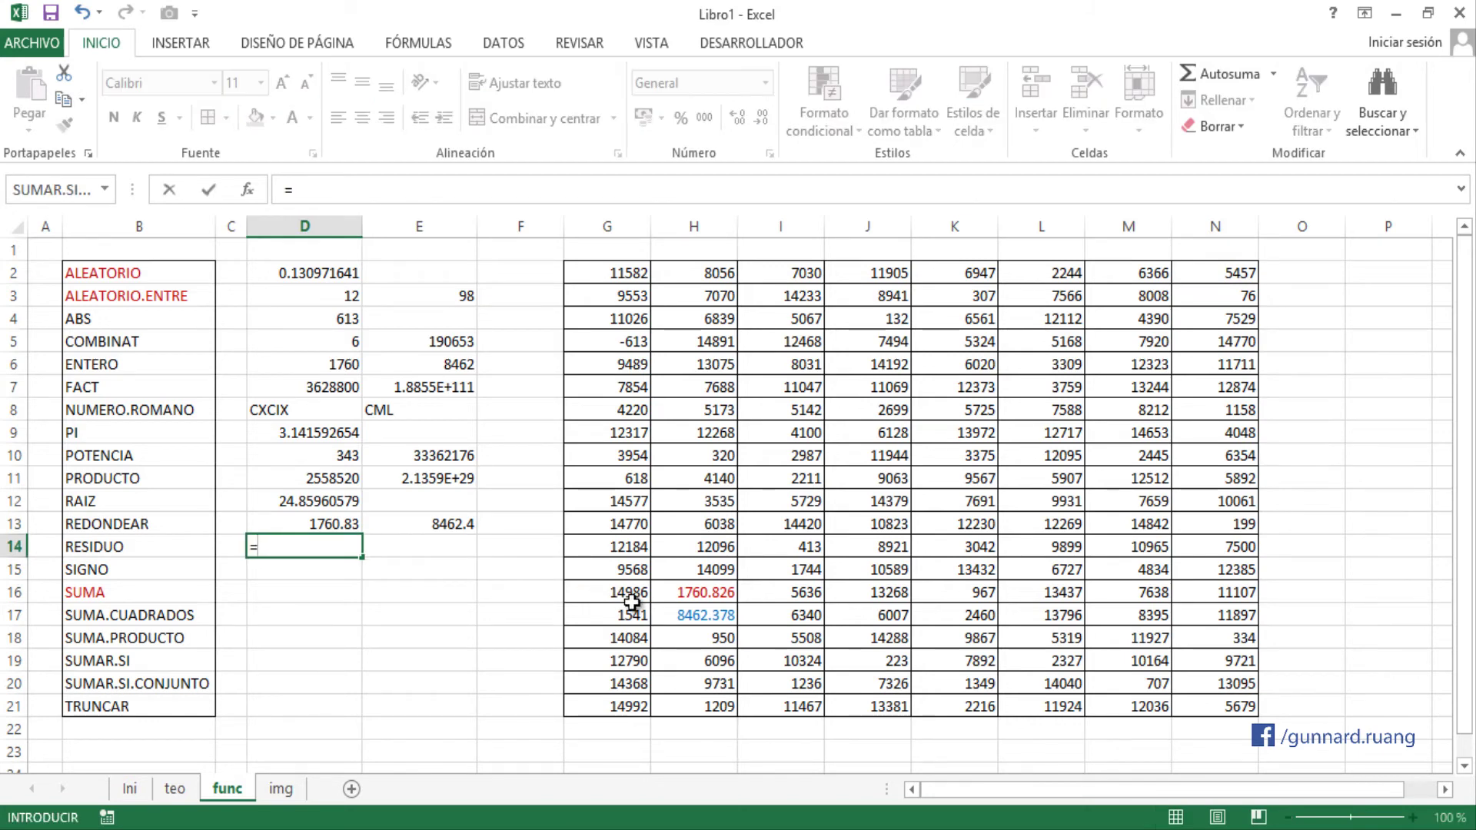
{"action": "type", "text": "RESIDUO("}
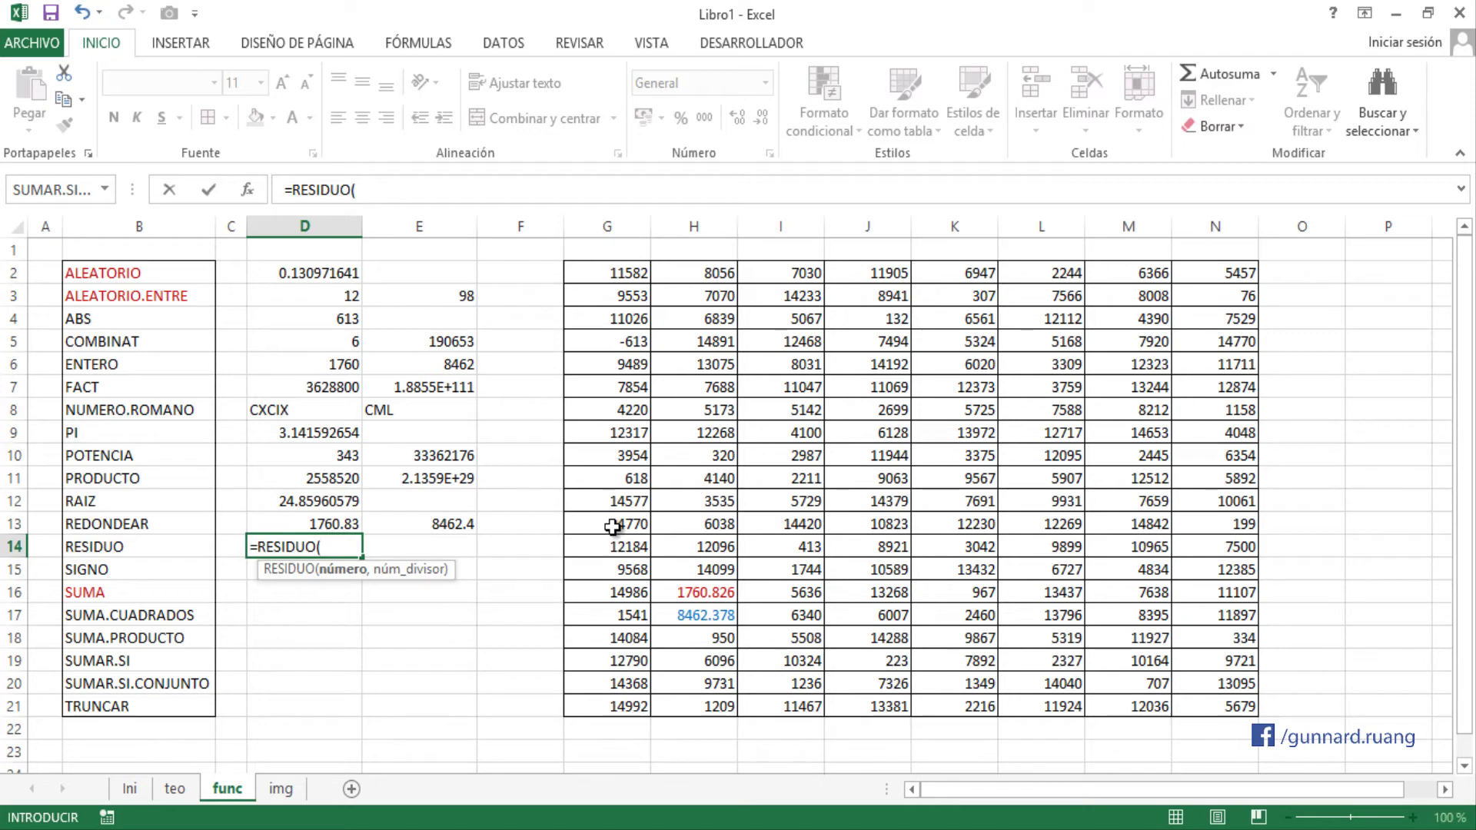
{"action": "left_click", "coordinate": [615, 501]}
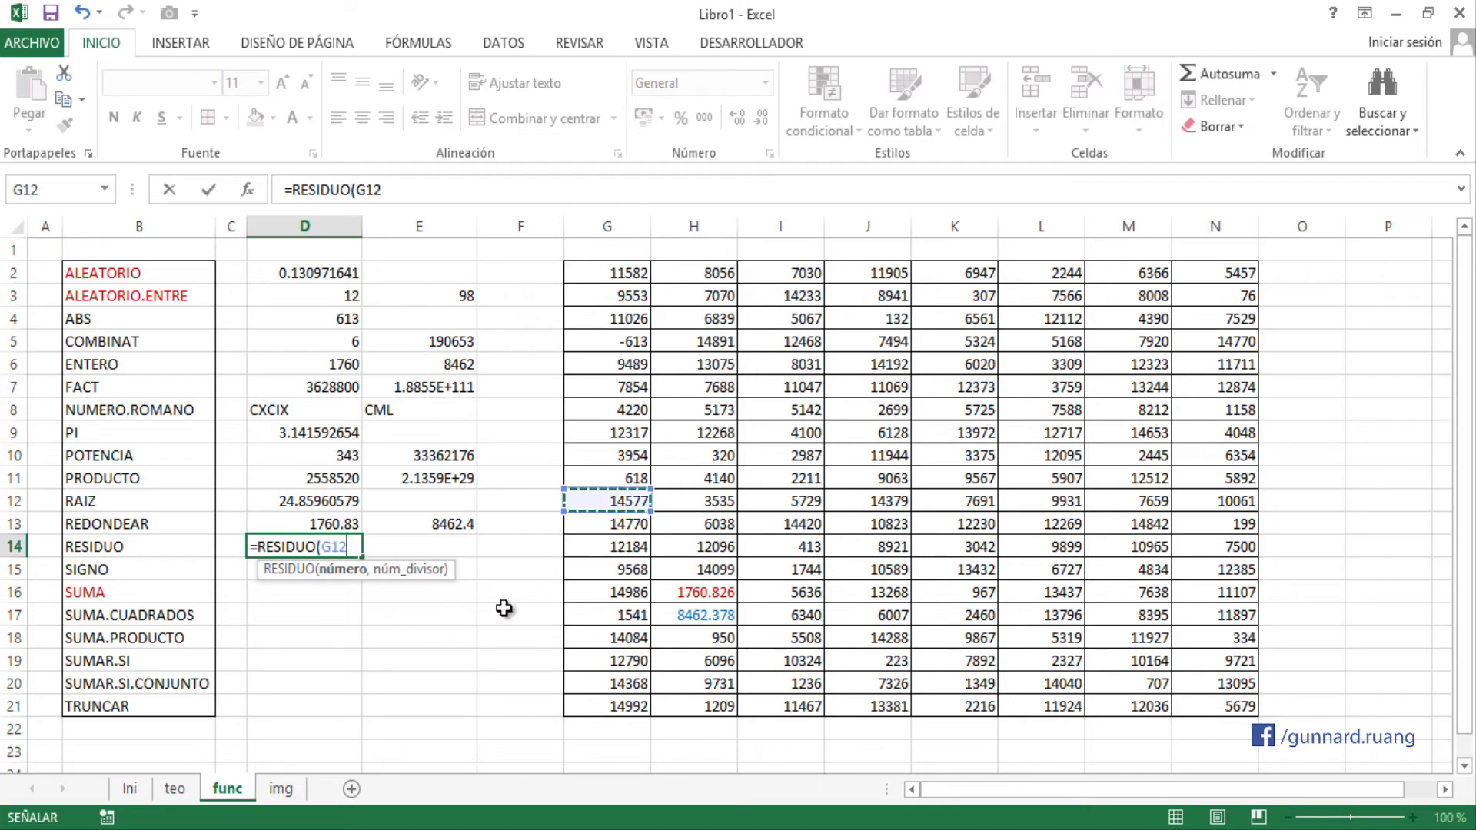
{"action": "type", "text": ","}
{"action": "left_click", "coordinate": [624, 478]}
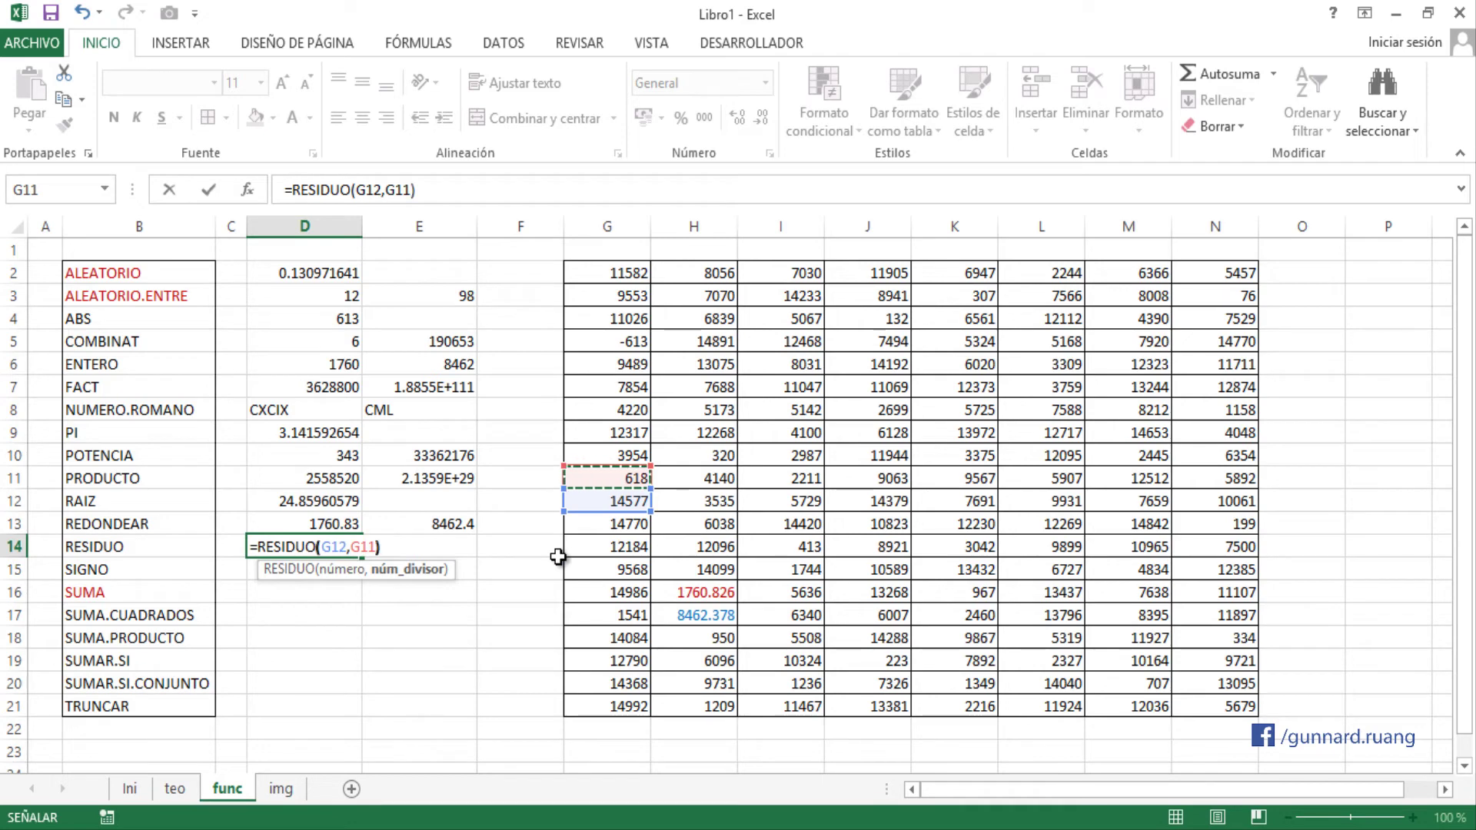
{"action": "type", "text": ")"}
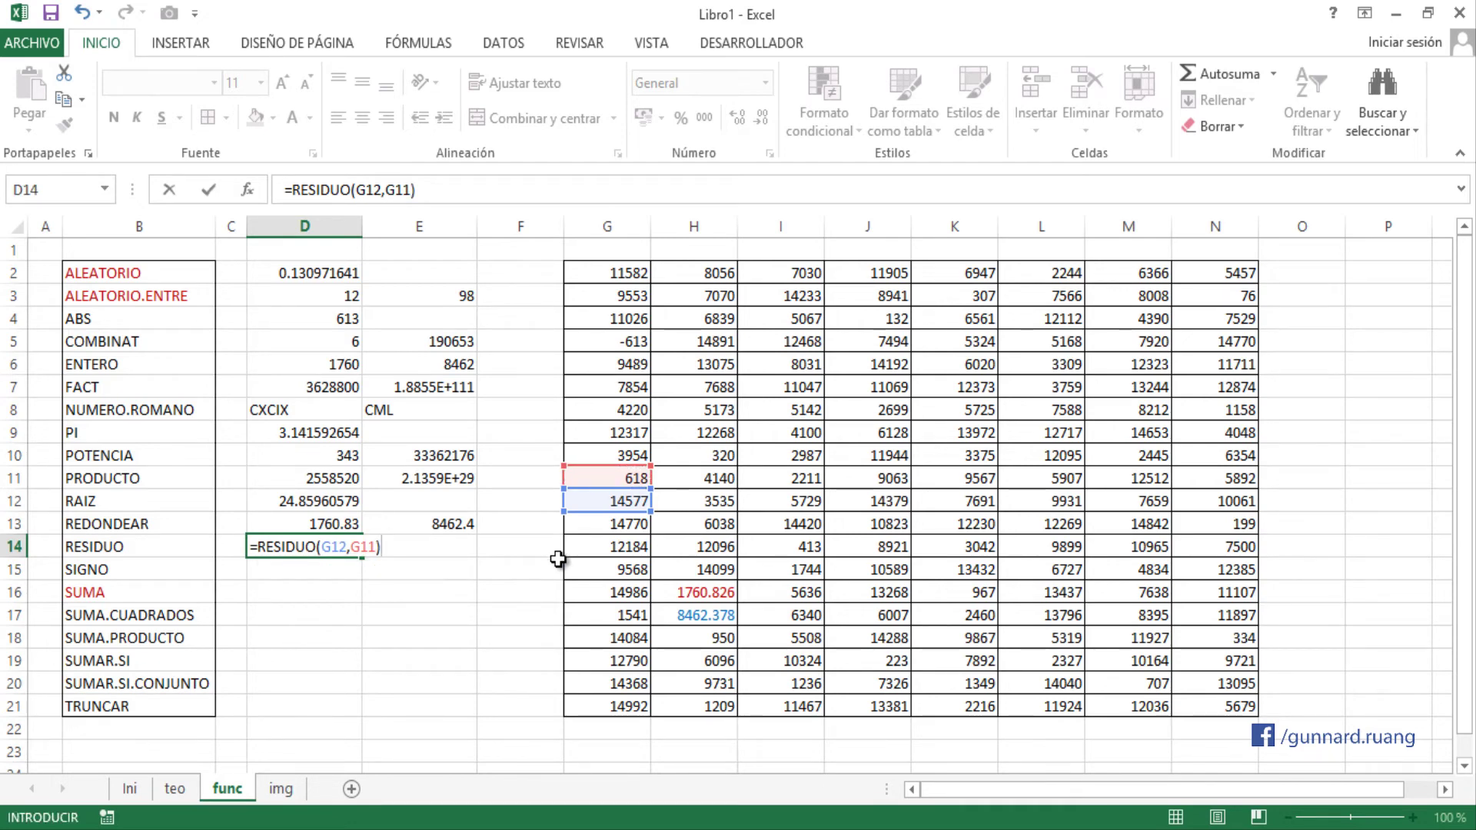
{"action": "key", "text": "Return"}
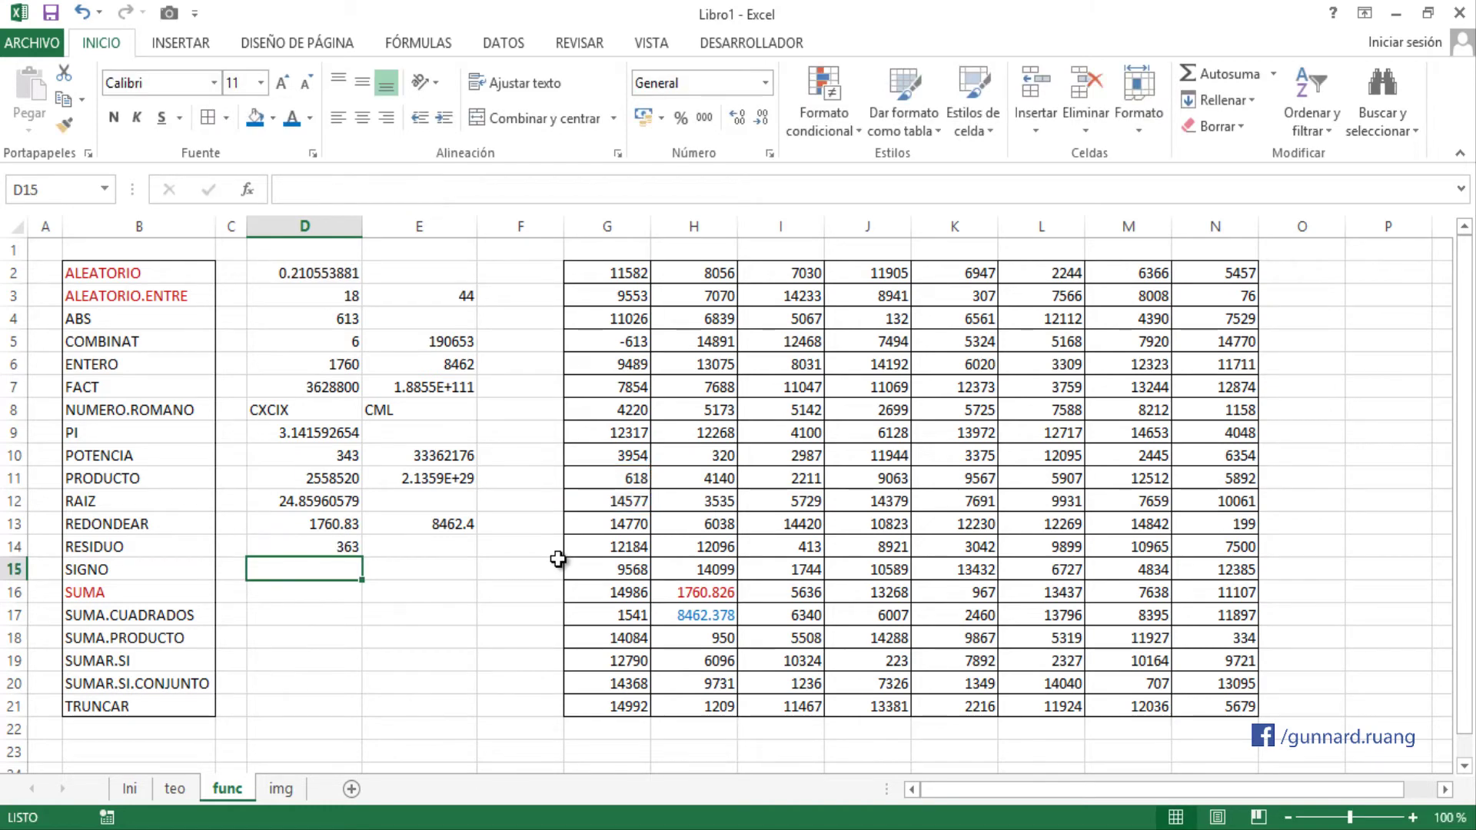
{"action": "left_click", "coordinate": [355, 546]}
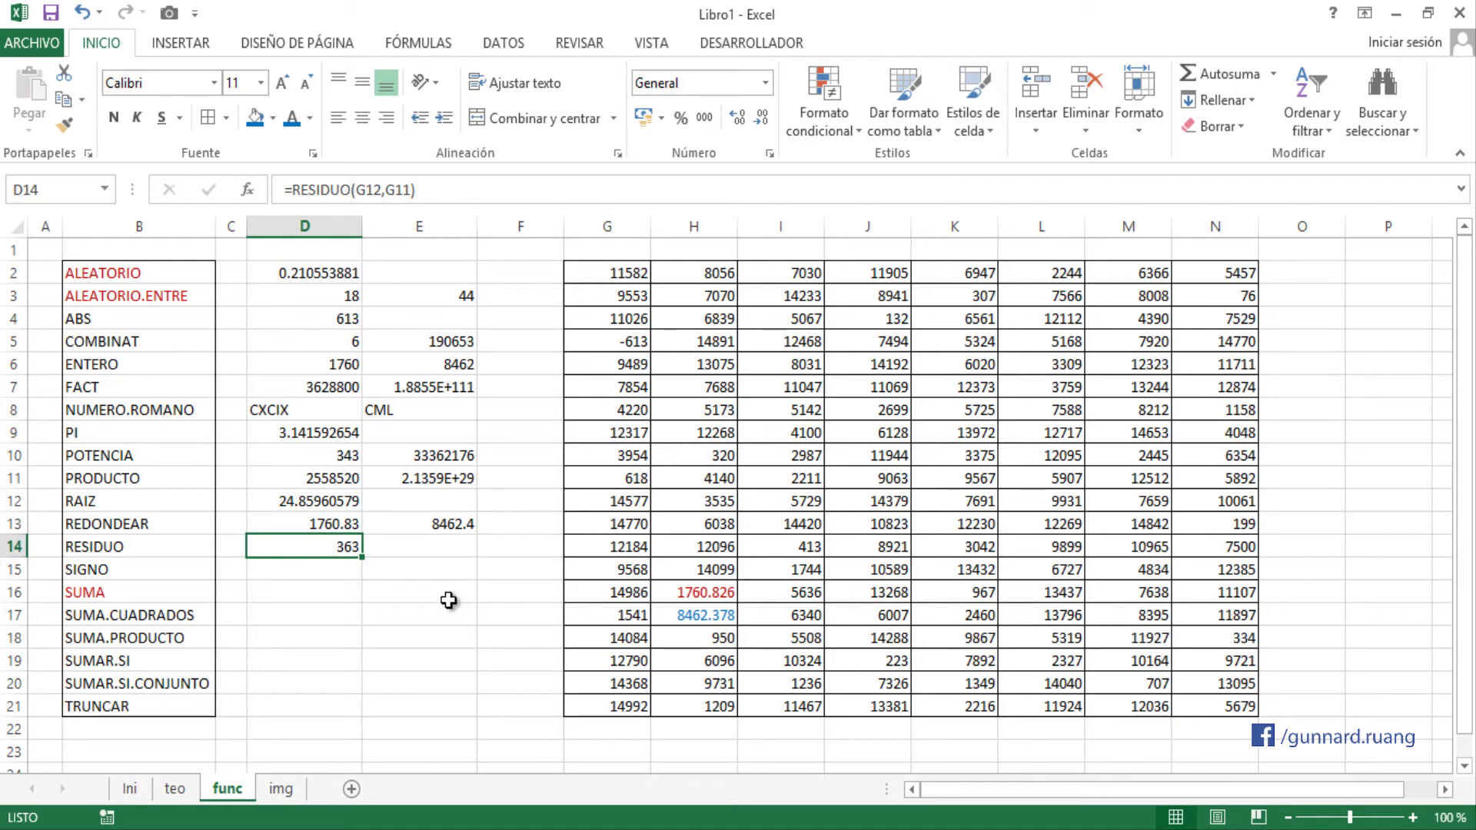
- Try to enter the example division as 10/03 in cell F13, and clear the cell
{"action": "left_click", "coordinate": [527, 526]}
{"action": "type", "text": "10"}
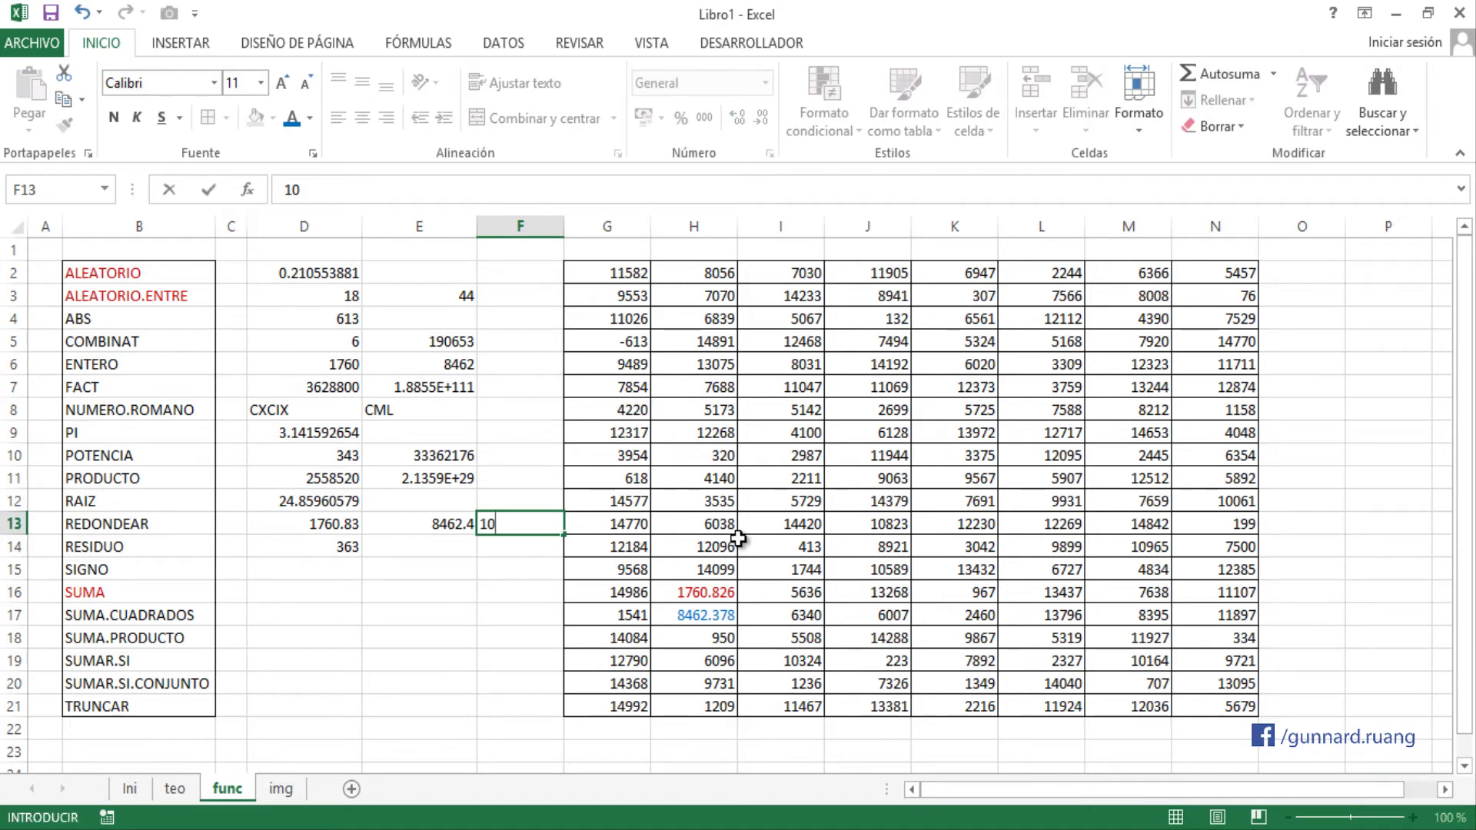
{"action": "type", "text": "/03"}
{"action": "key", "text": "Return"}
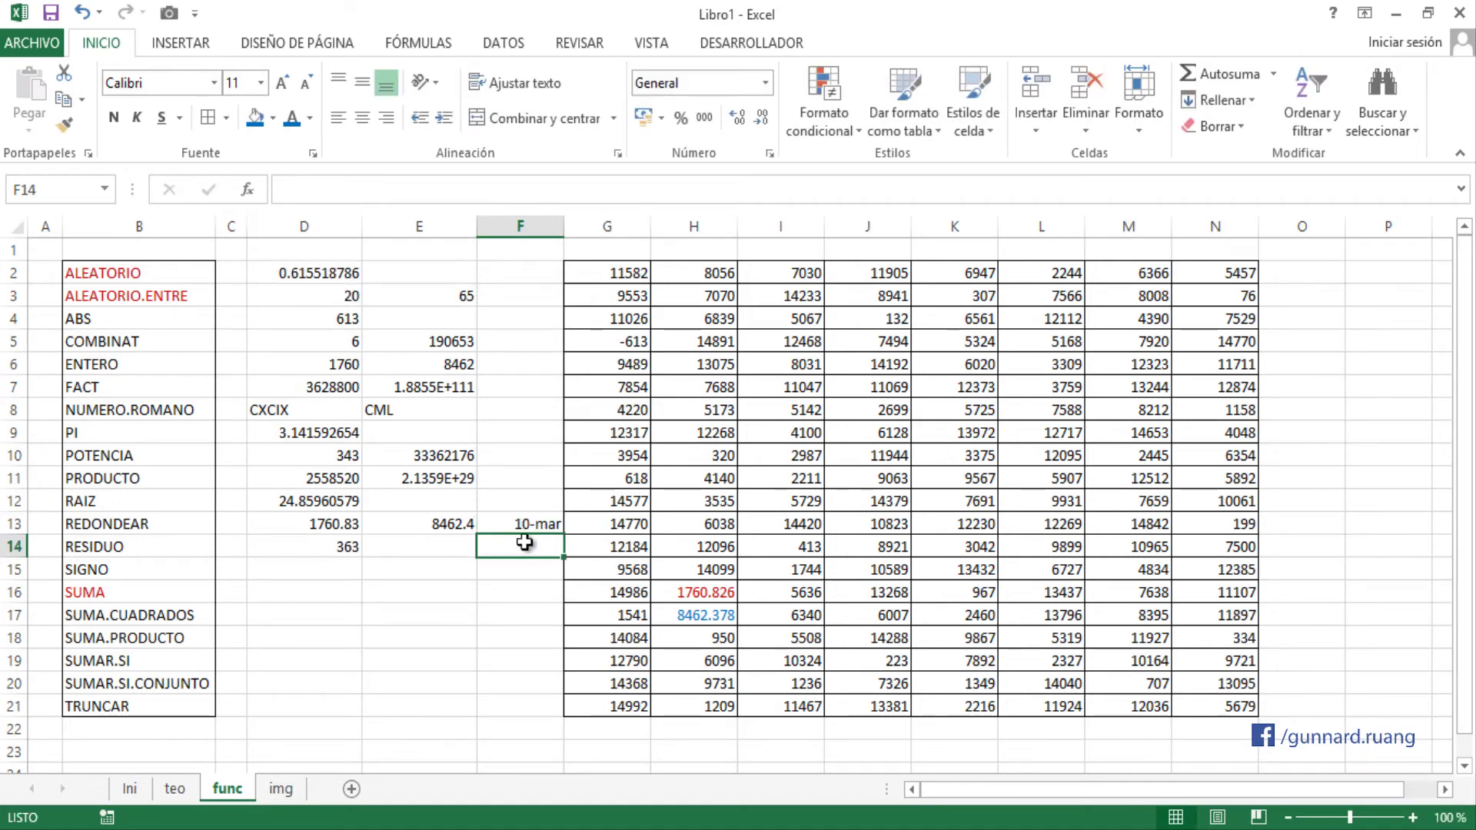
{"action": "key", "text": "Up"}
{"action": "key", "text": "Delete"}
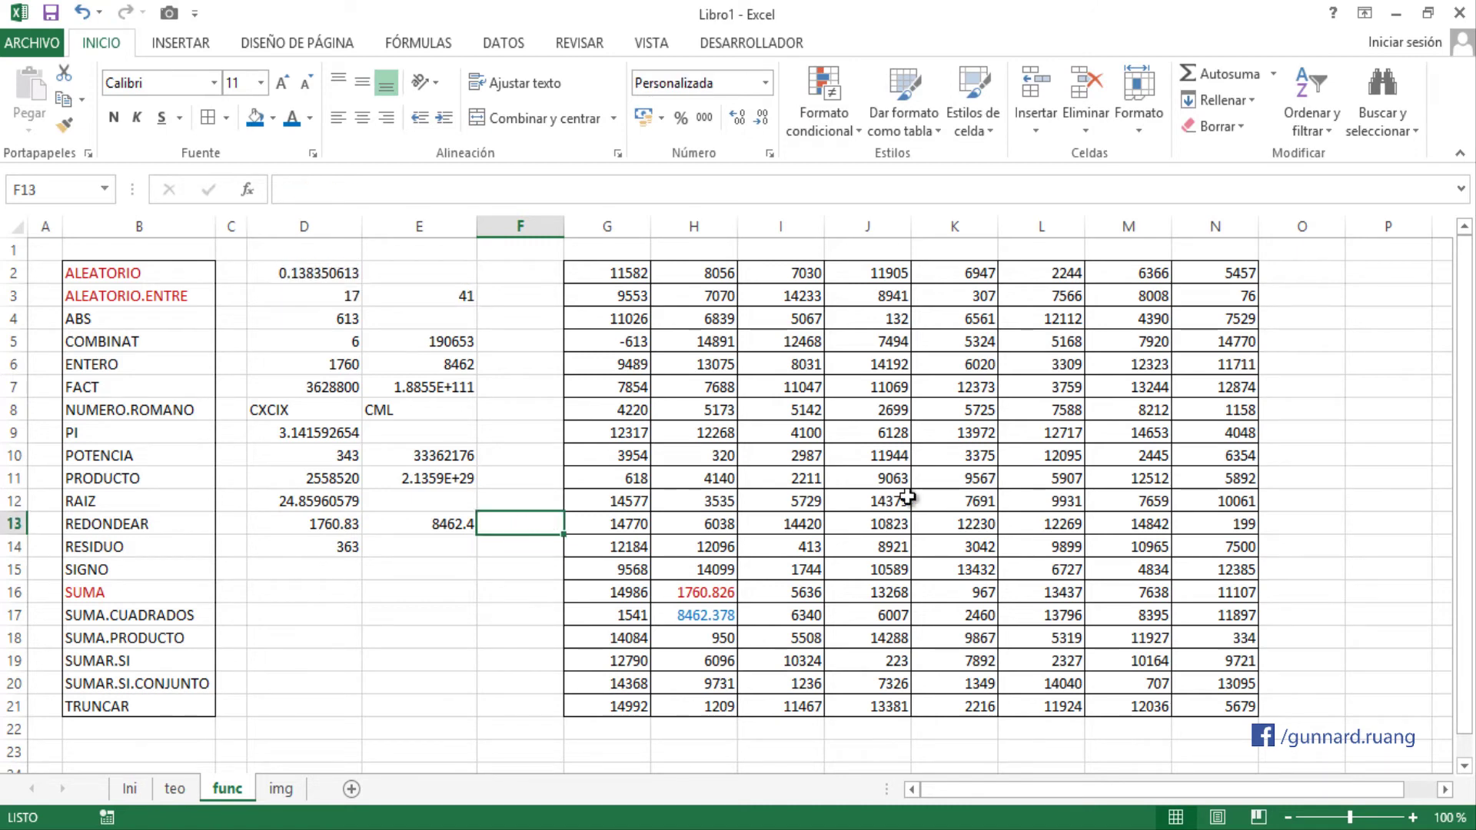
- Enter the example division 10/3 as text in cell F13, using a leading apostrophe
{"action": "key", "text": "F2"}
{"action": "type", "text": "'10/3"}
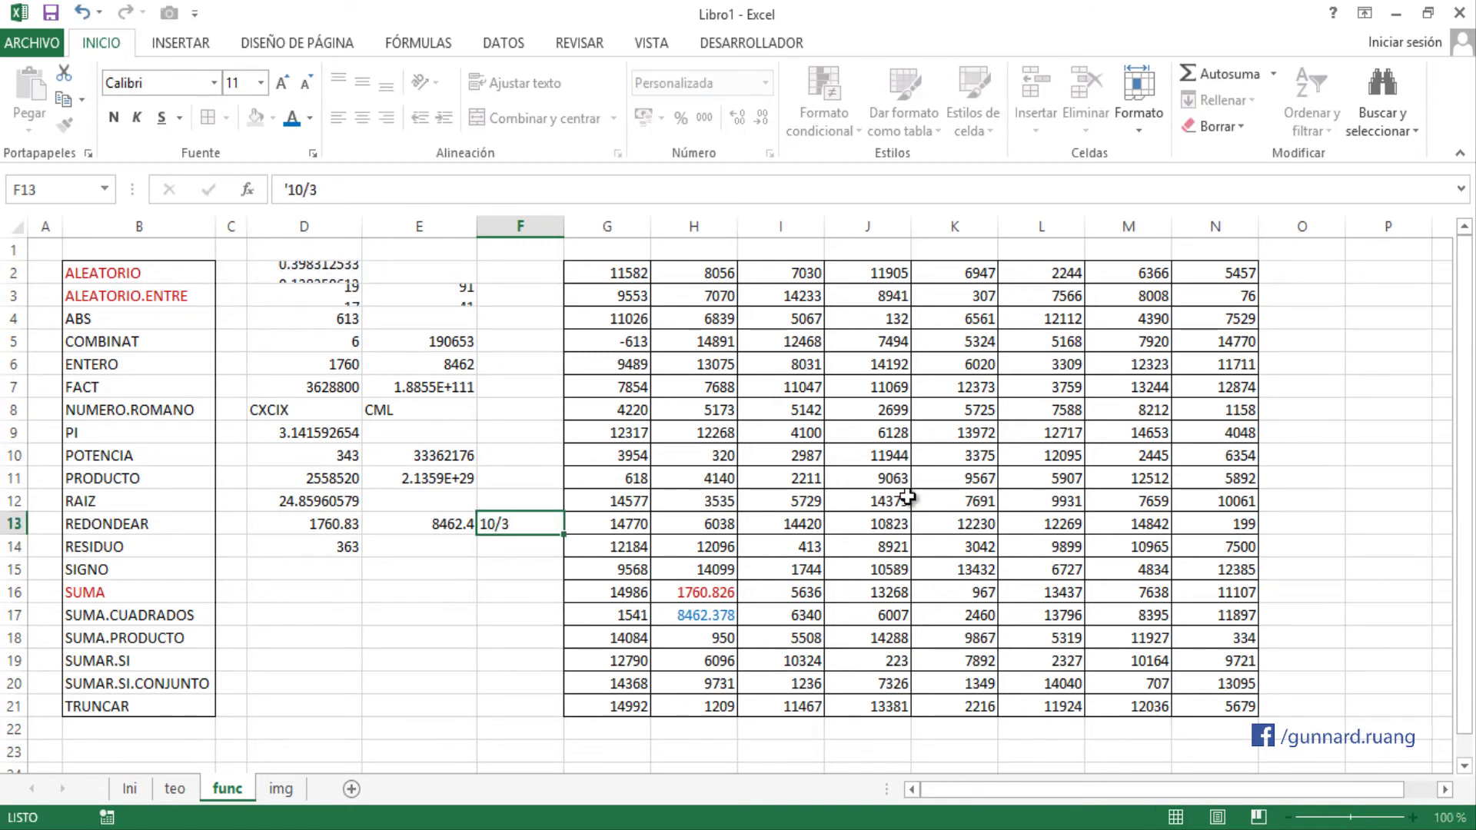
{"action": "key", "text": "Return"}
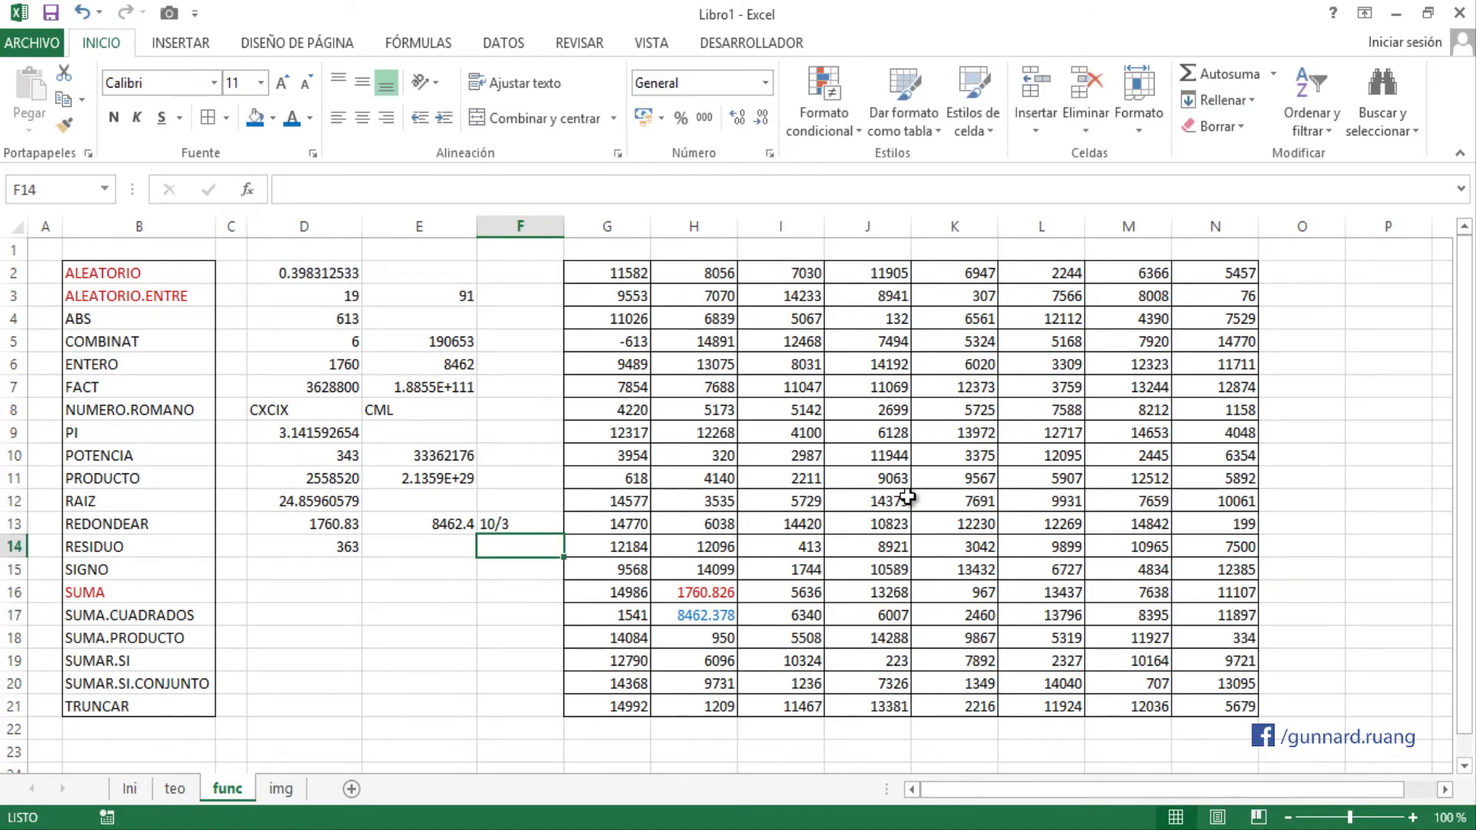
- Enter =RESIDUO(10,3) in cell E14 to calculate the remainder of 10 divided by 3
{"action": "left_click", "coordinate": [458, 553]}
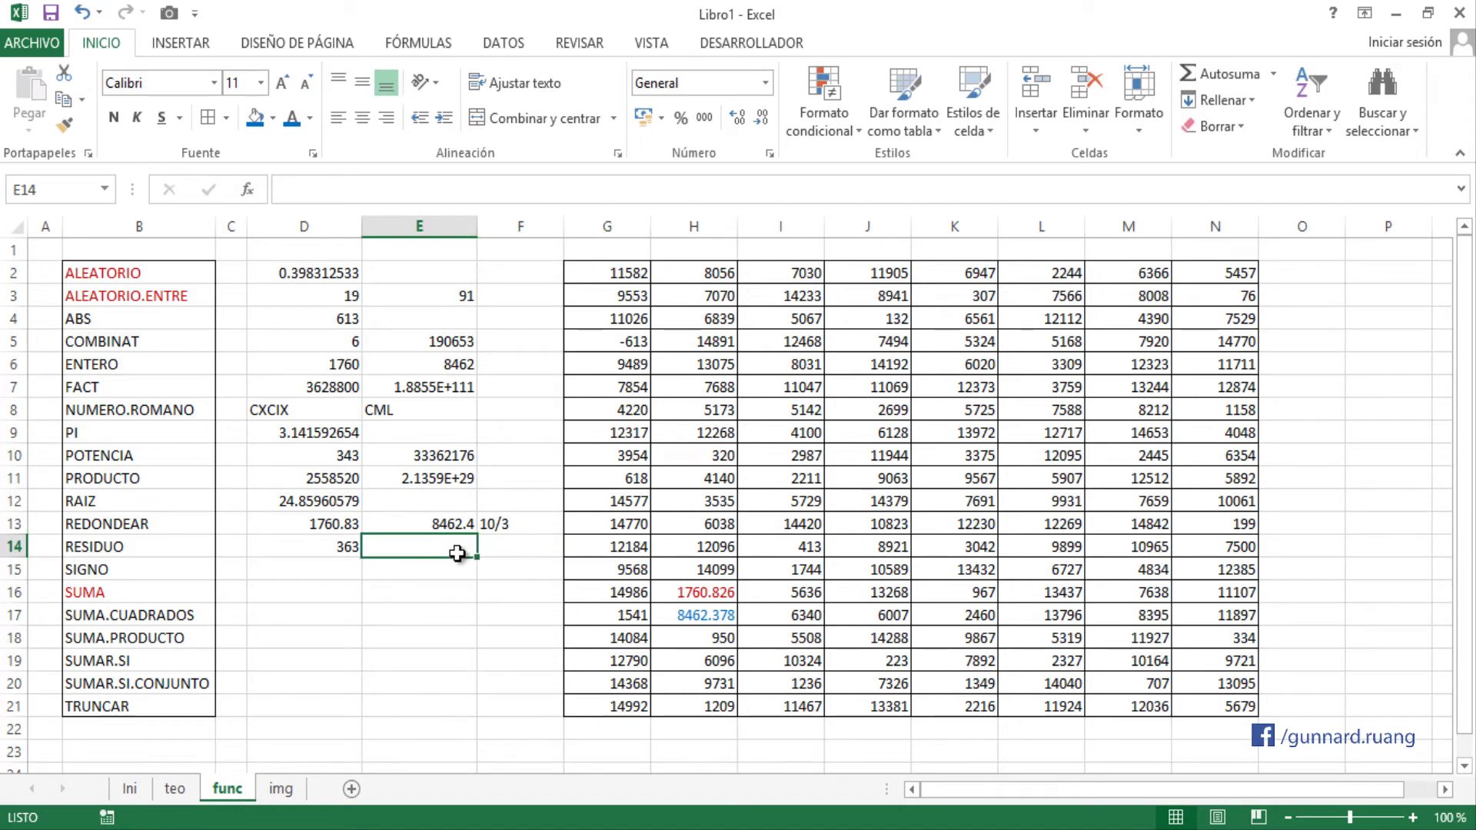
{"action": "type", "text": "="}
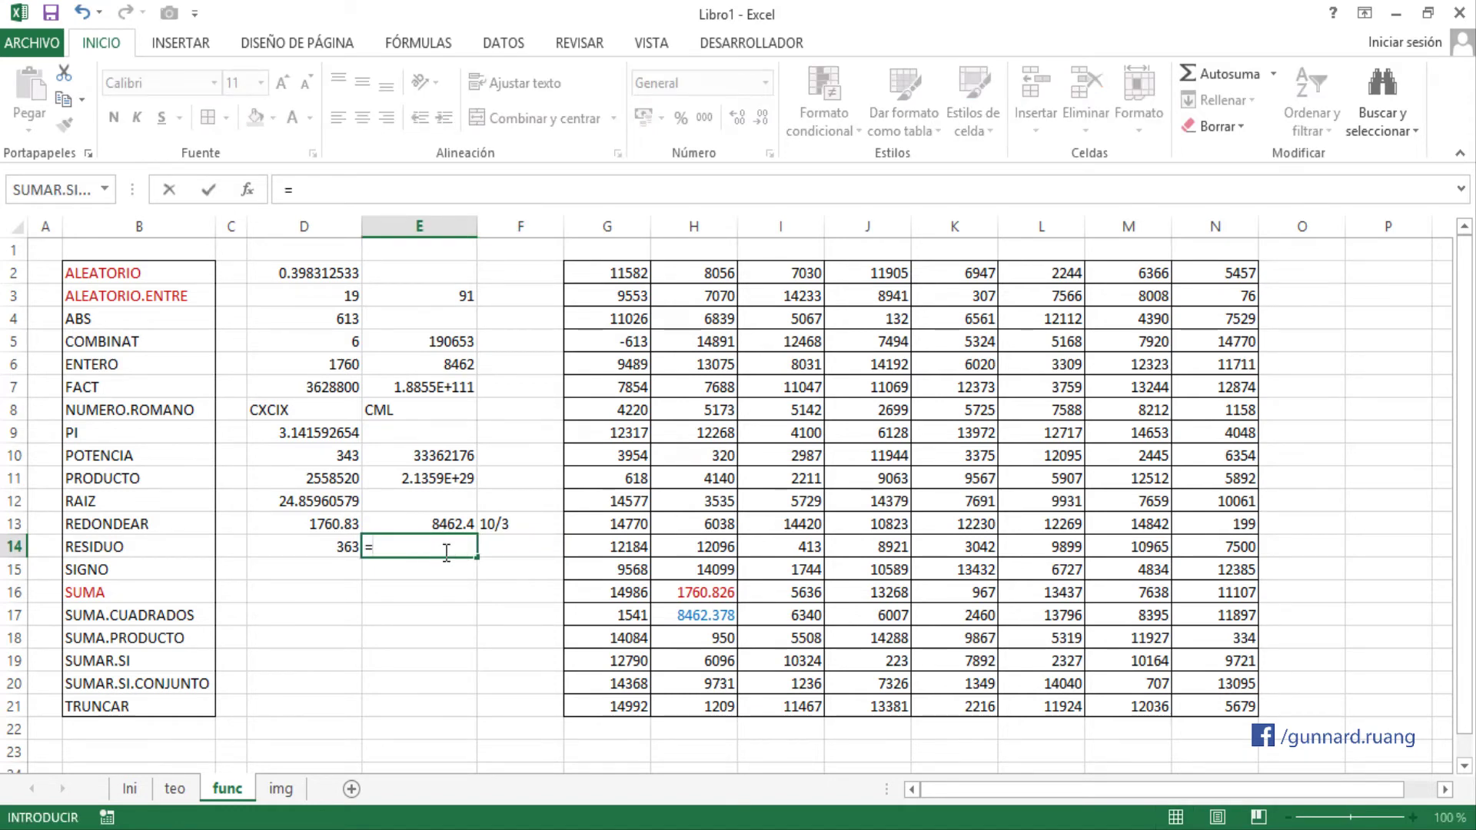
{"action": "type", "text": "RESI"}
{"action": "key", "text": "Tab"}
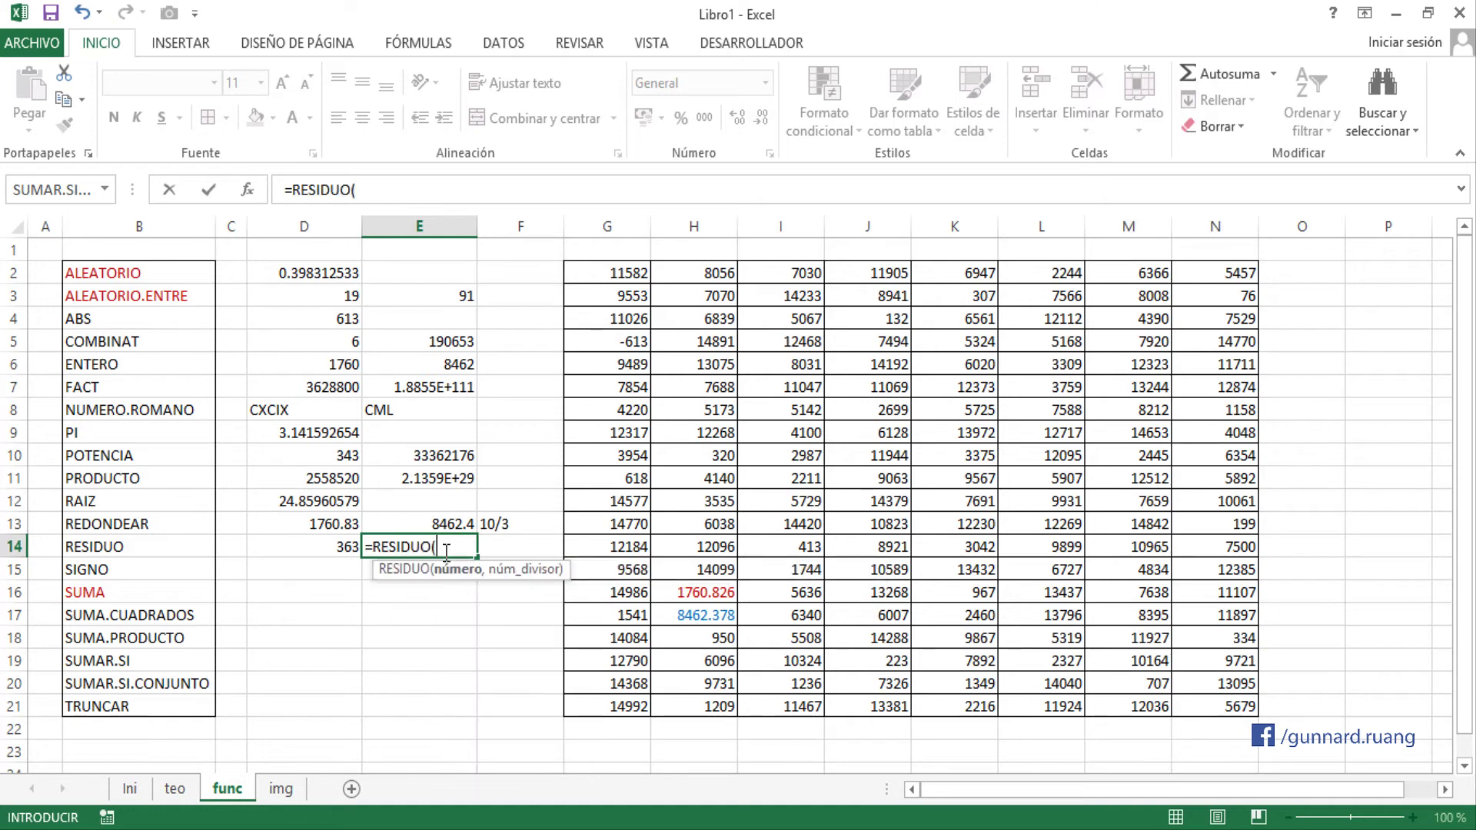
{"action": "type", "text": "10,3)"}
{"action": "key", "text": "Return"}
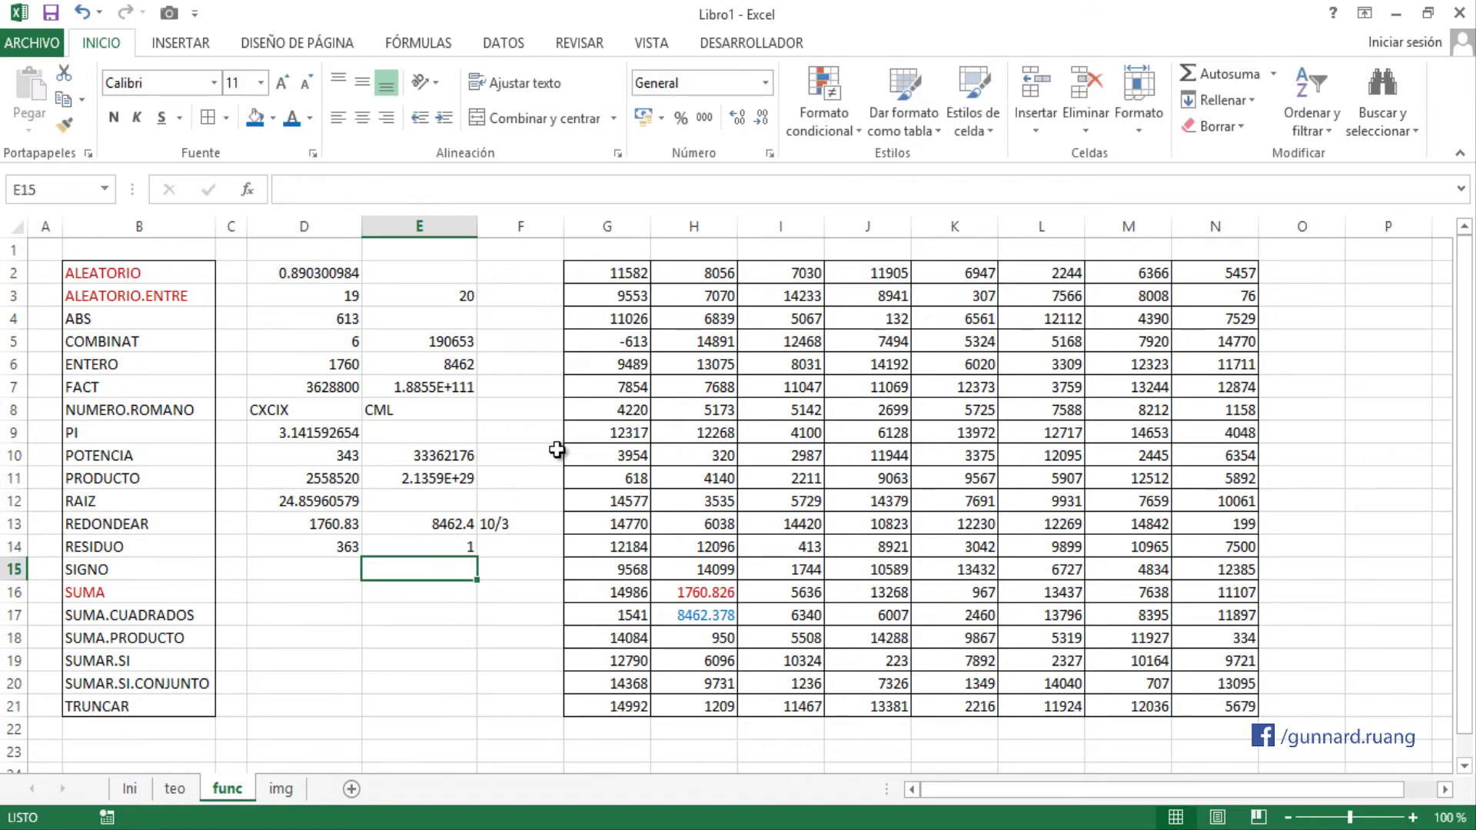
- Review the RESIDUO formula in cell E14 and leave it as it is
{"action": "left_click", "coordinate": [423, 546]}
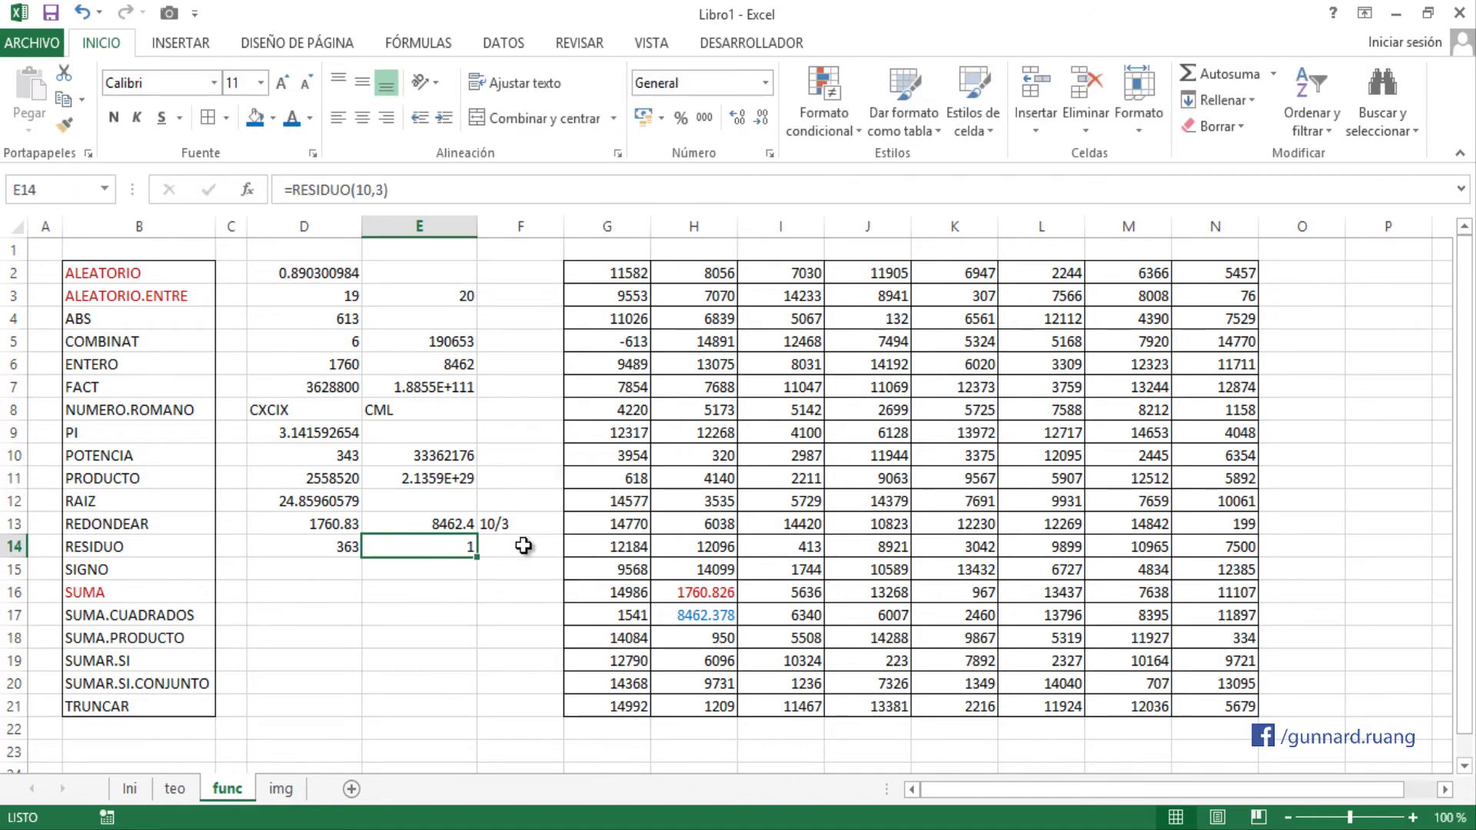
{"action": "double_click", "coordinate": [422, 549]}
{"action": "key", "text": "Return"}
- Enter =SIGNO(G5) in cell D15 to get the sign of the number in G5
{"action": "key", "text": "Left"}
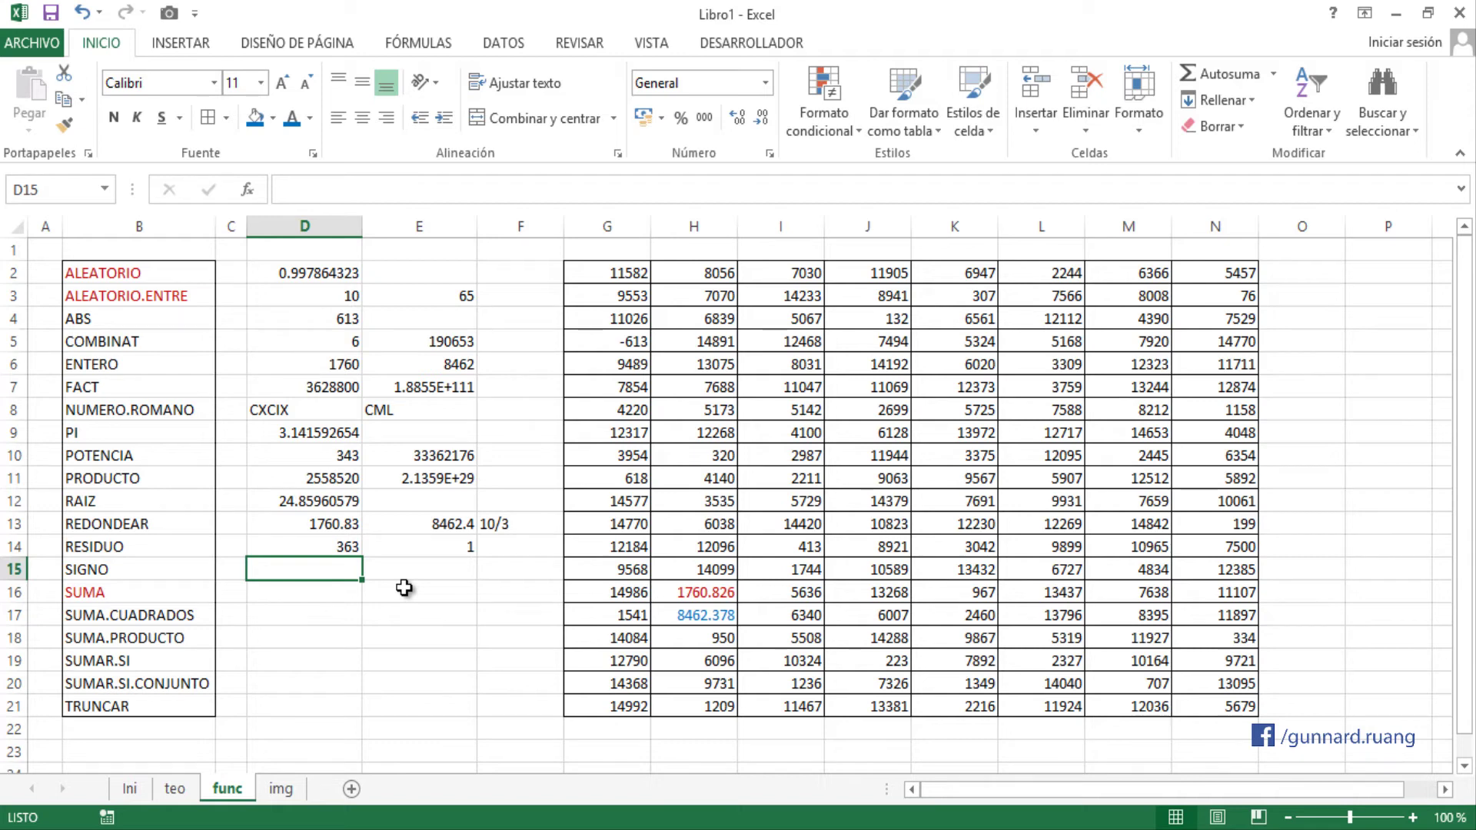
{"action": "type", "text": "=SIGNO("}
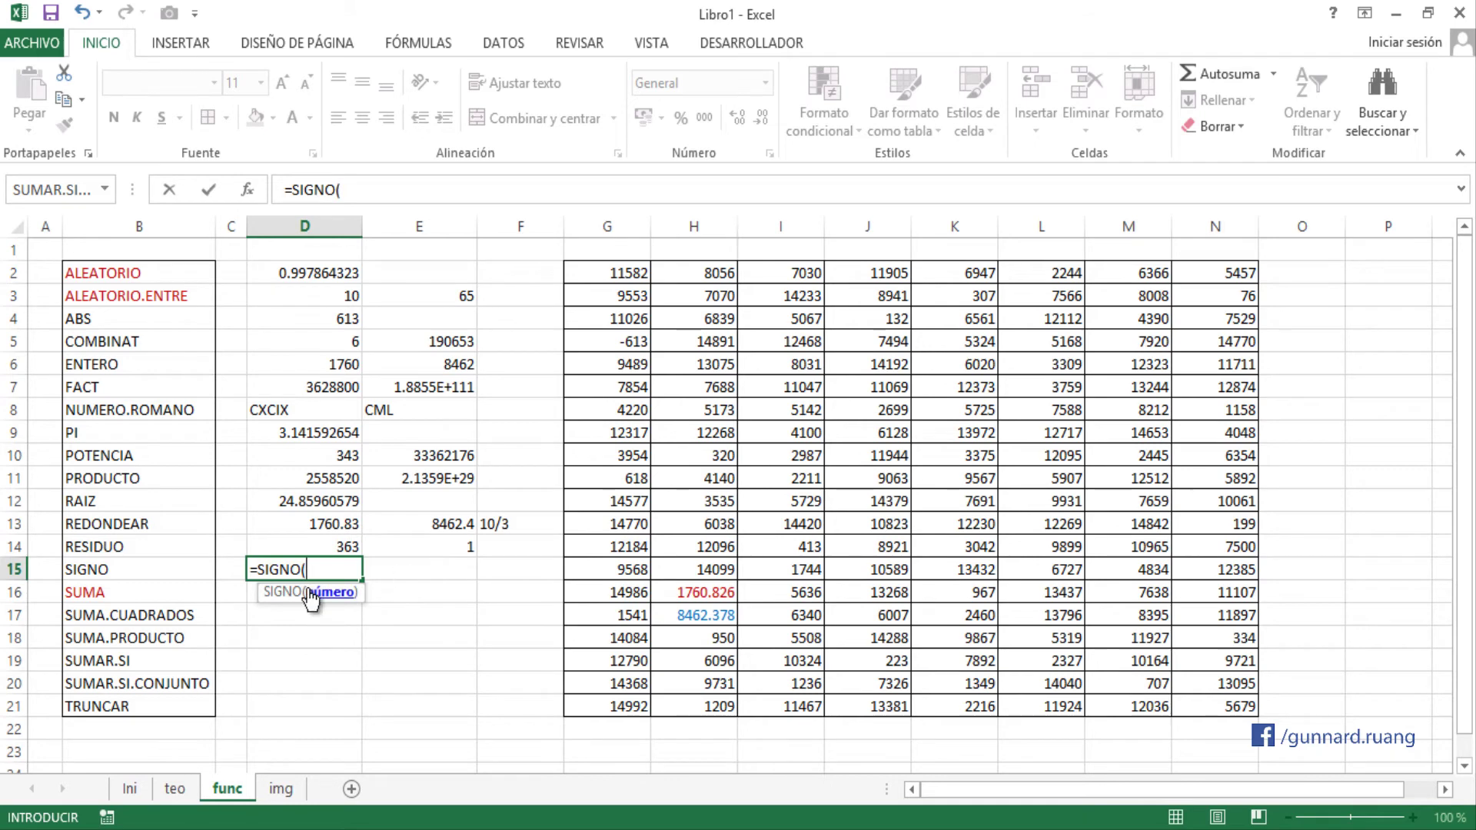
{"action": "left_click", "coordinate": [619, 345]}
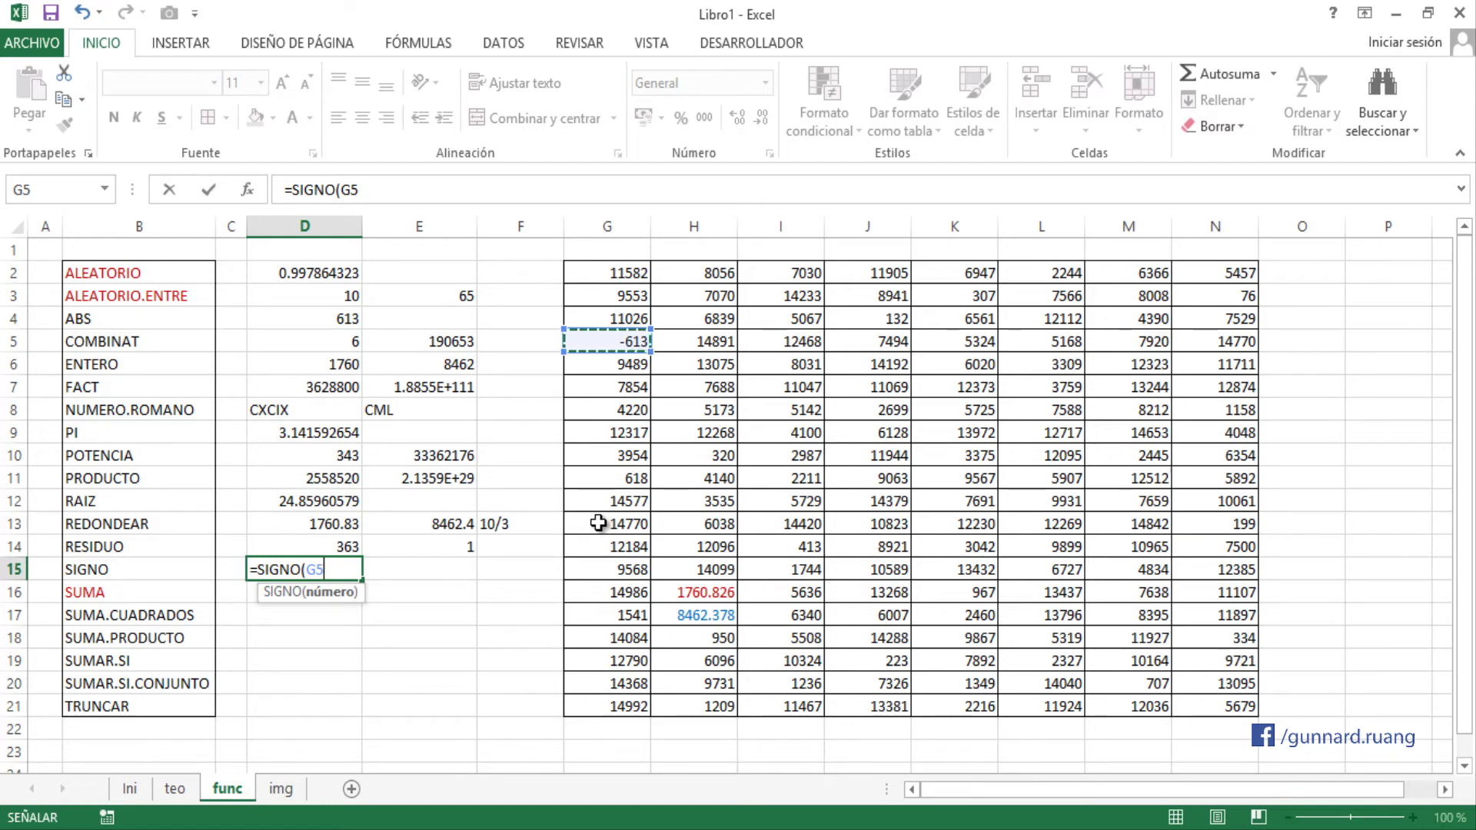
{"action": "type", "text": ")"}
{"action": "key", "text": "Return"}
- Review the SIGNO formula in cell D15 and the cell reference it uses as its argument
{"action": "left_click", "coordinate": [340, 572]}
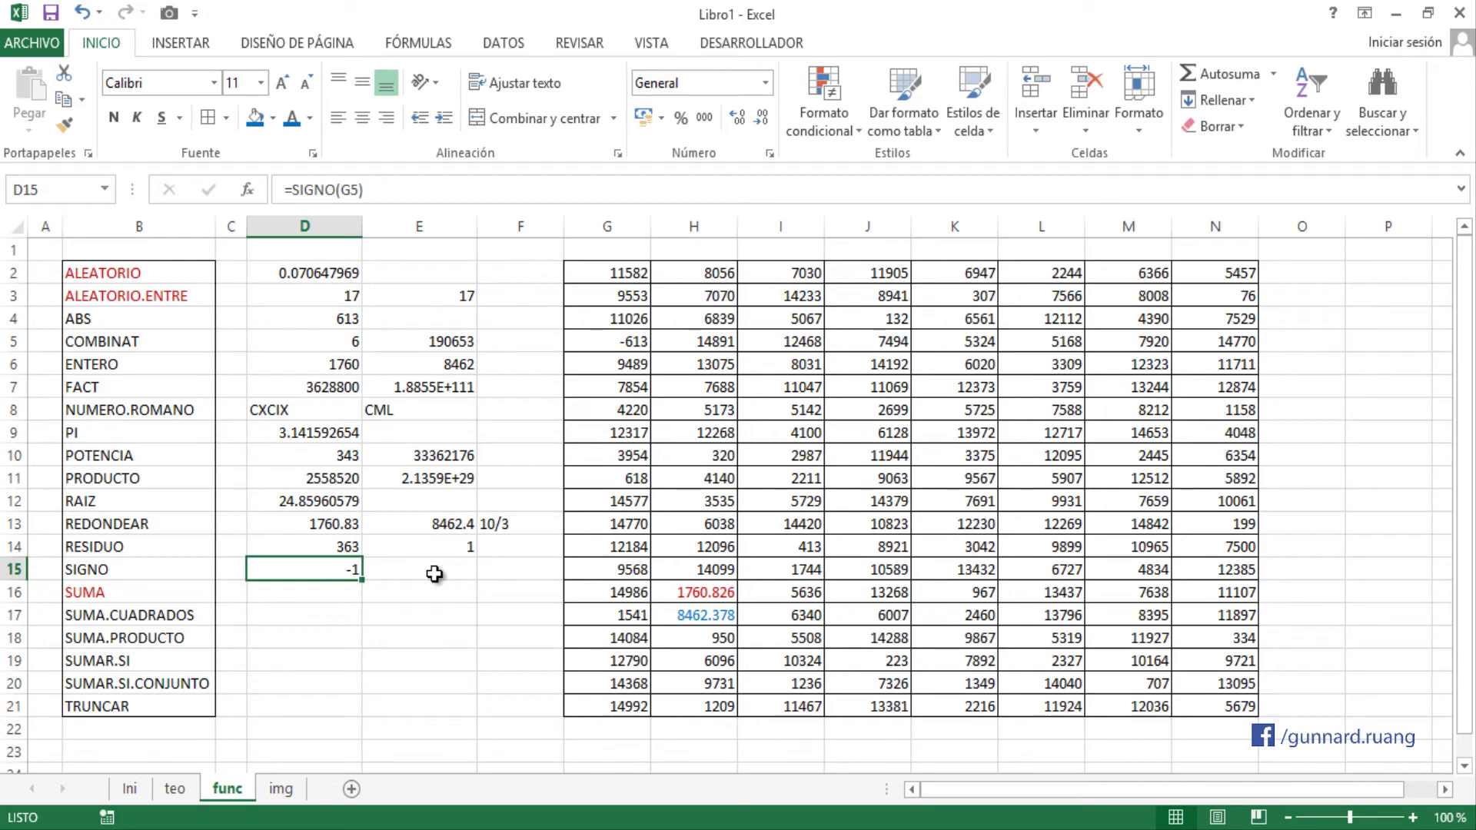
{"action": "double_click", "coordinate": [327, 573]}
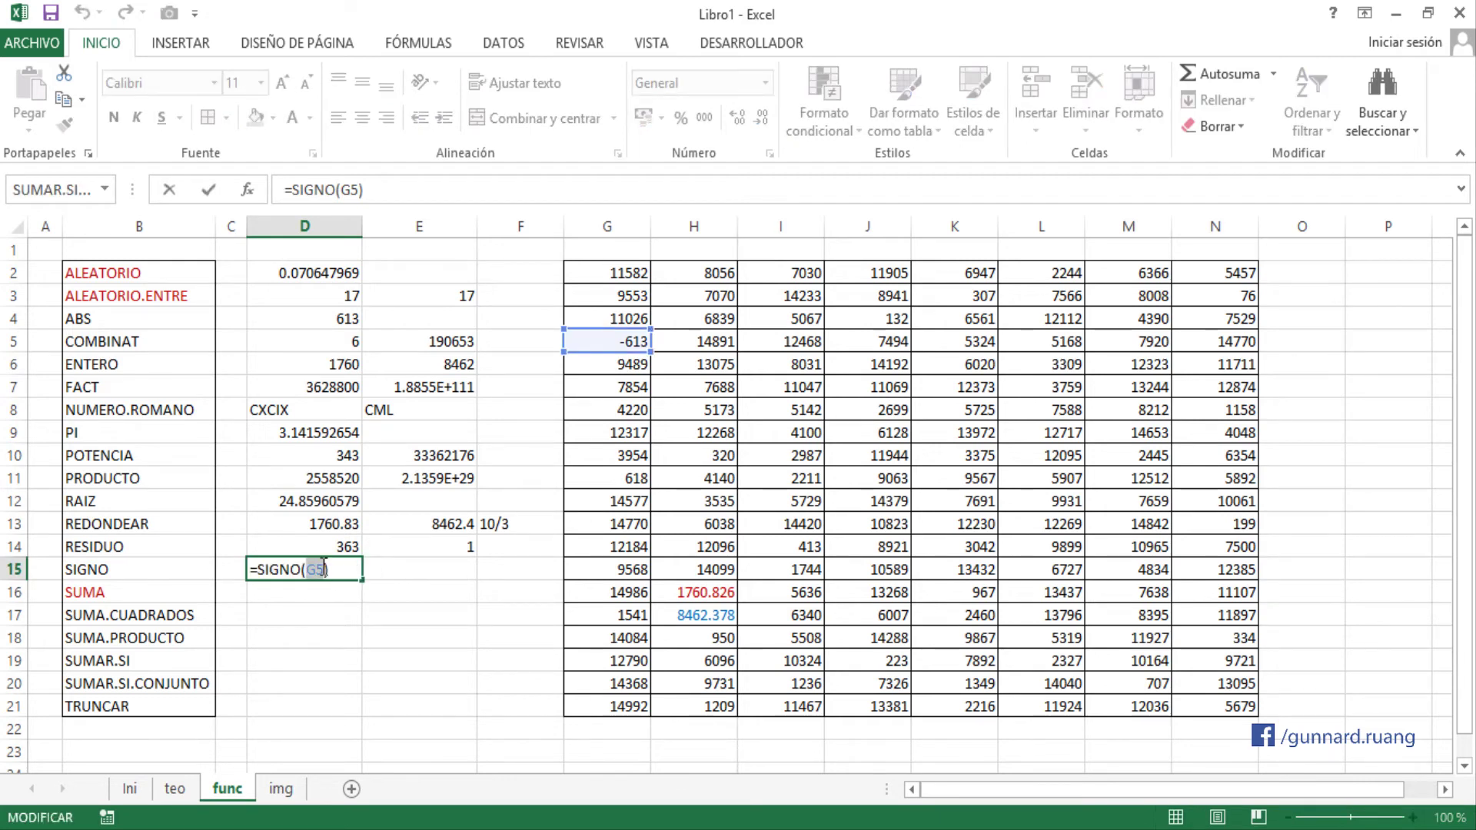
{"action": "left_click", "coordinate": [338, 569]}
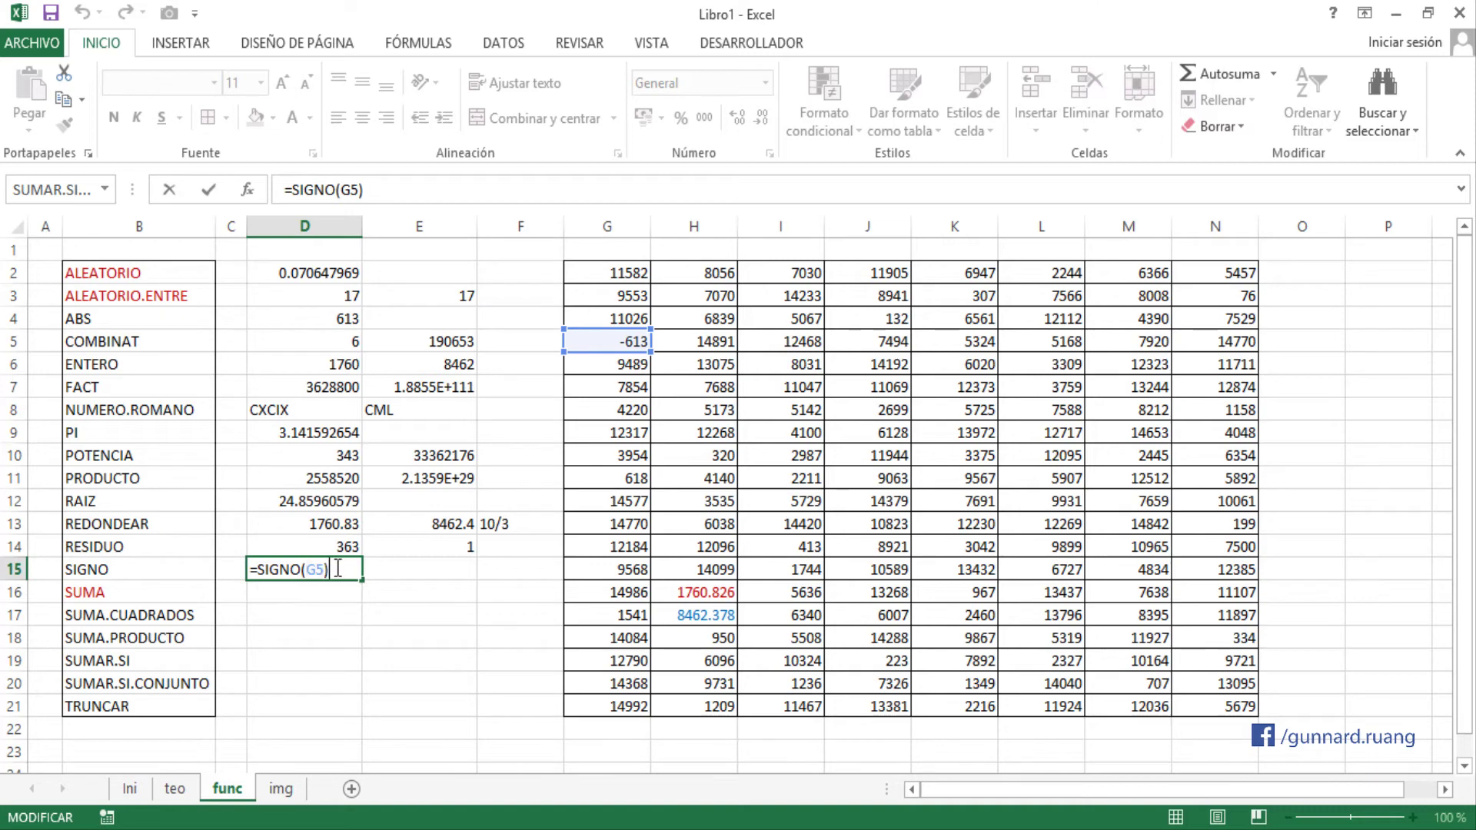
{"action": "double_click", "coordinate": [315, 571]}
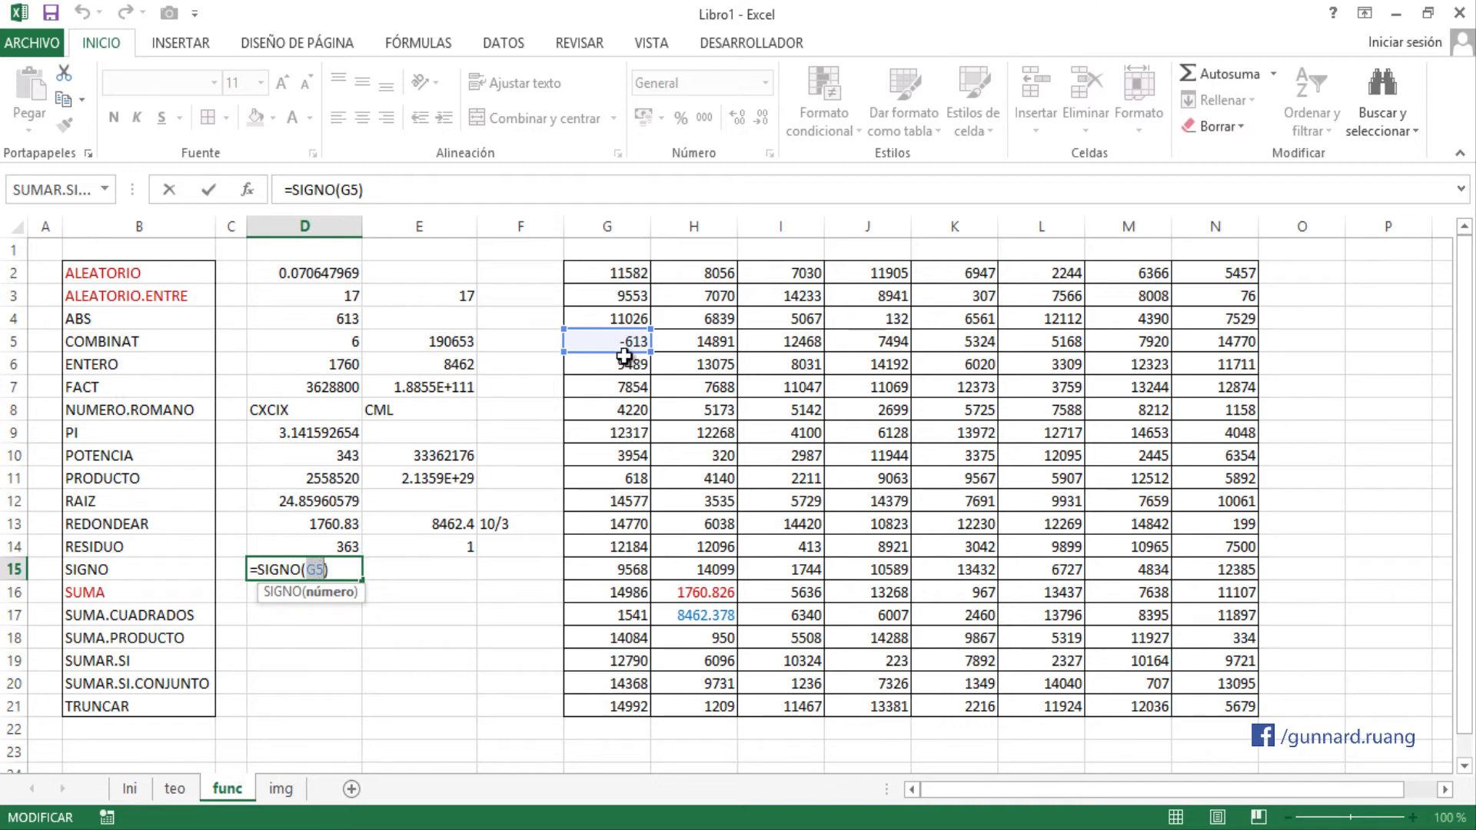
{"action": "key", "text": "Return"}
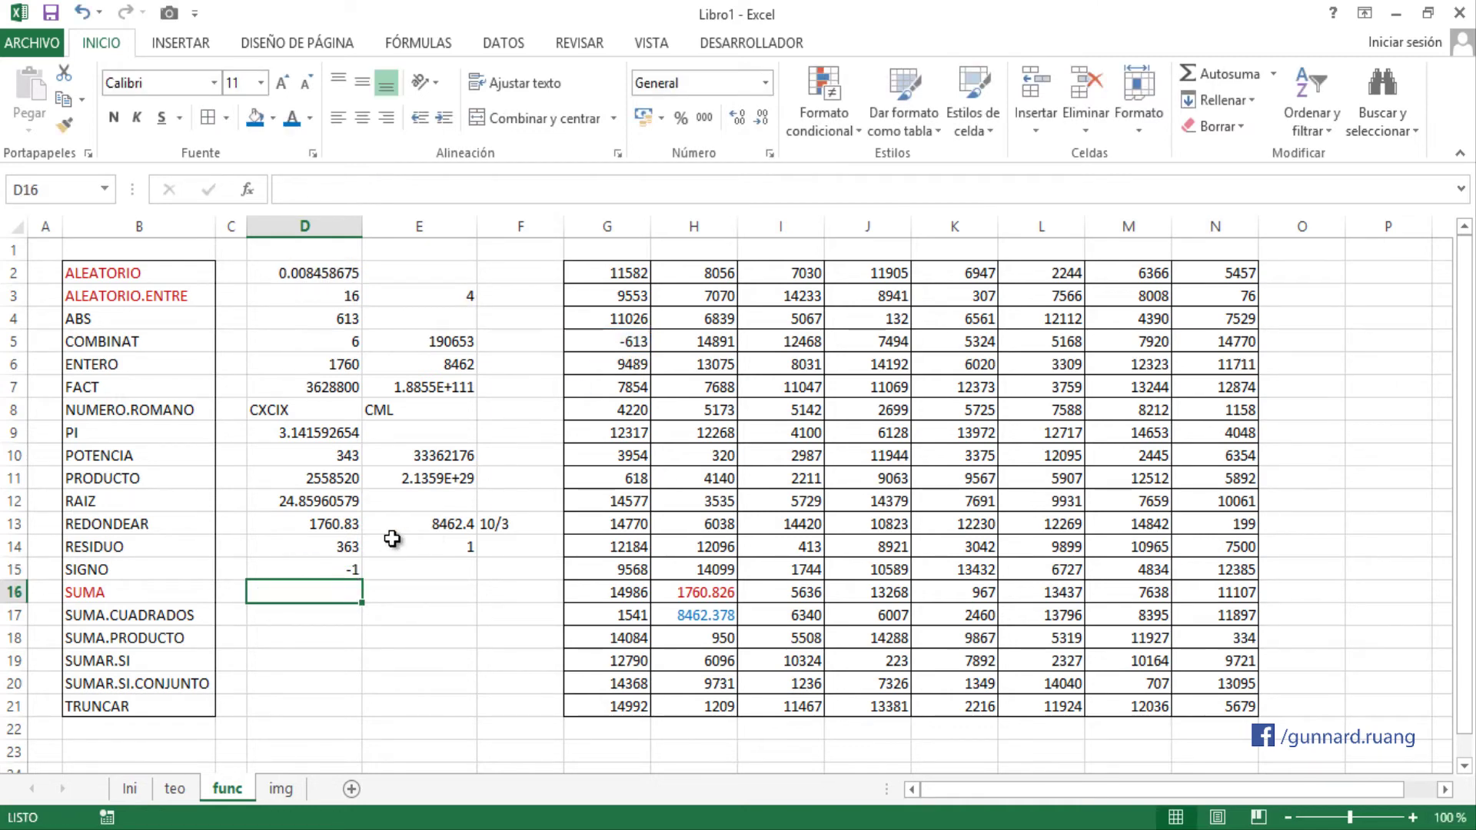
{"action": "left_click", "coordinate": [344, 571]}
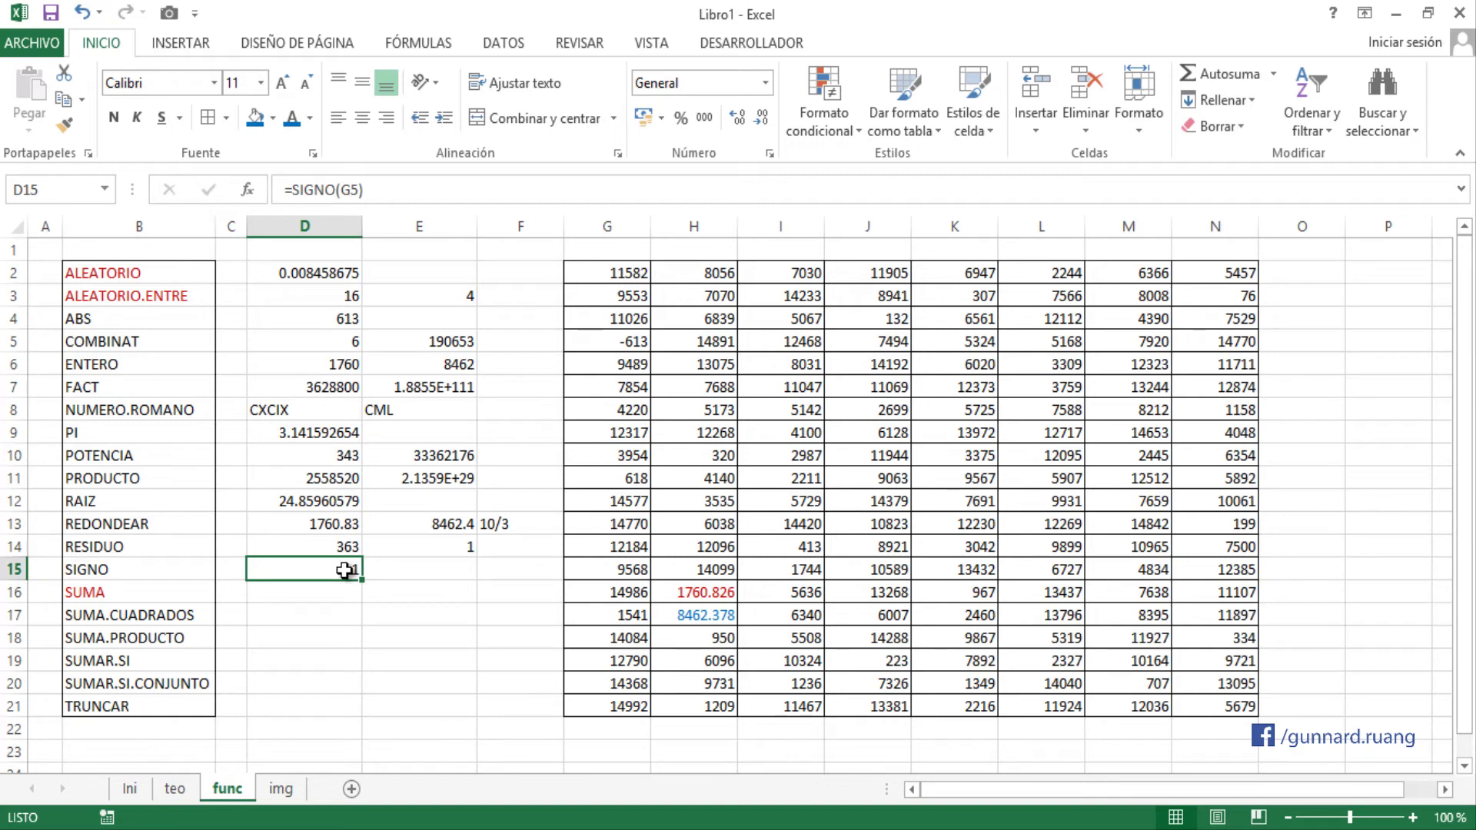
- Set cell G5 to 613 to test the SIGNO formula with a positive number
{"action": "left_click", "coordinate": [637, 345]}
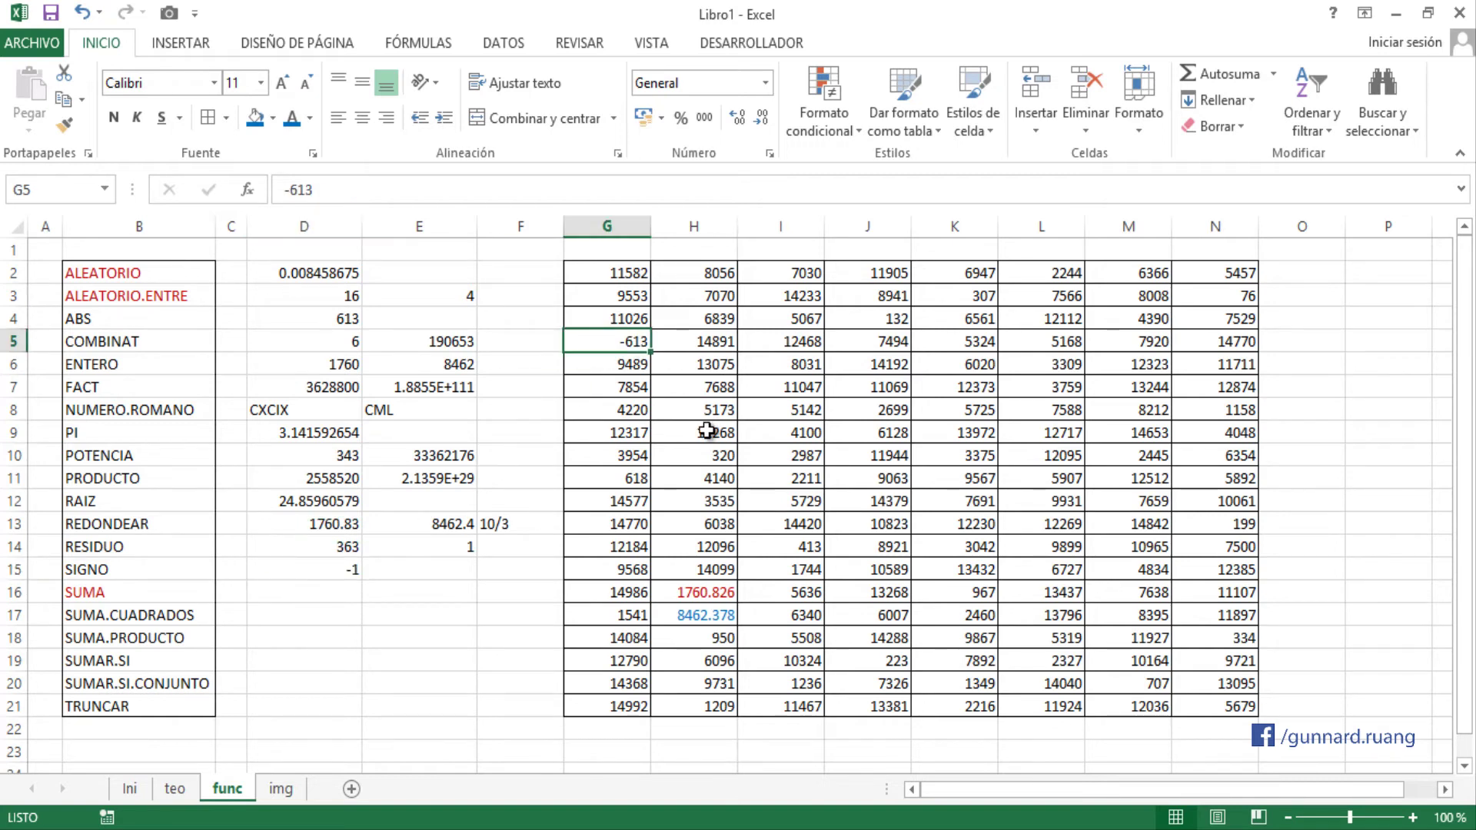
{"action": "type", "text": "613"}
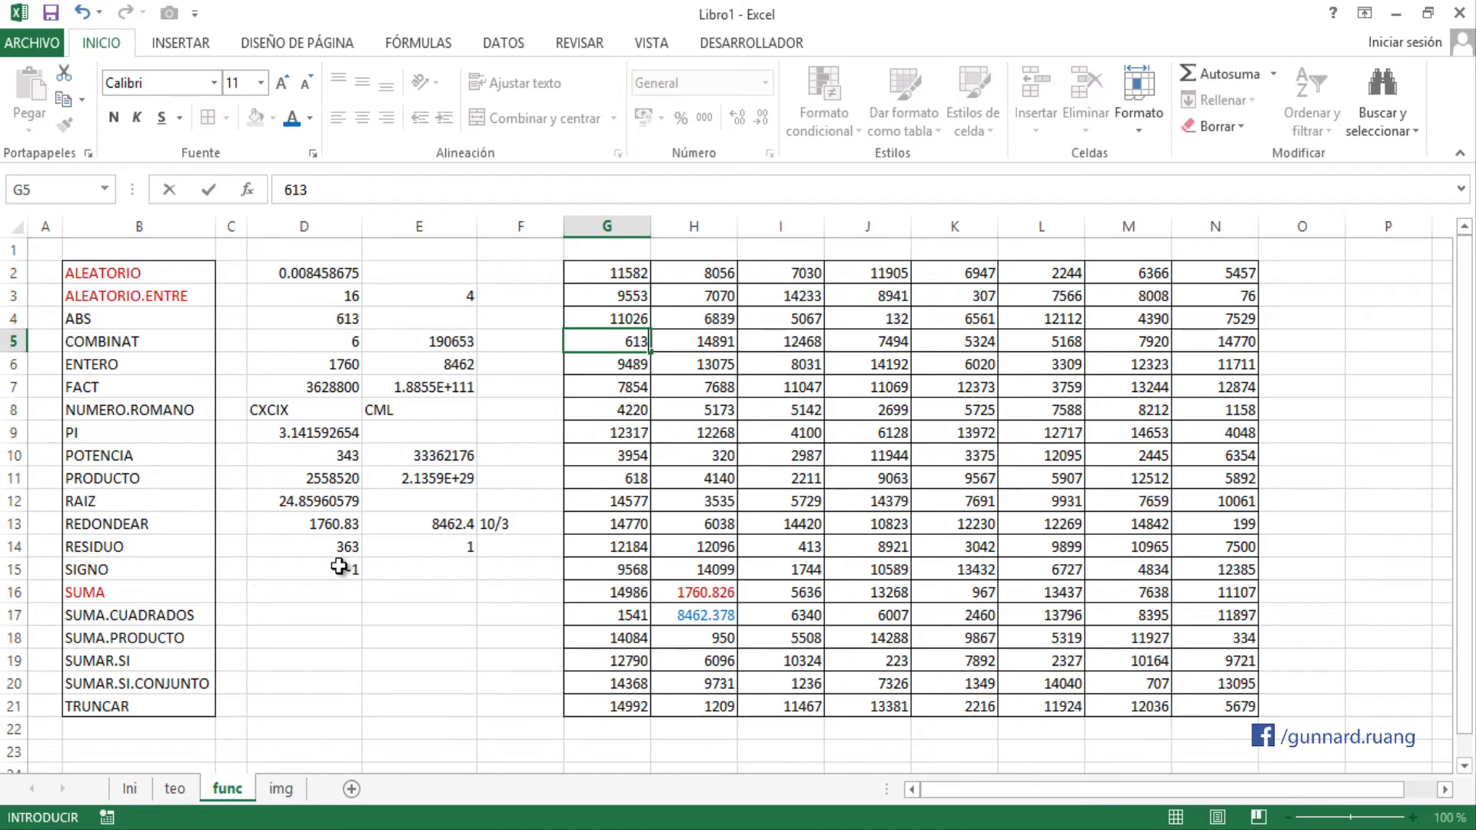
{"action": "key", "text": "ctrl+Return"}
{"action": "key", "text": "Return"}
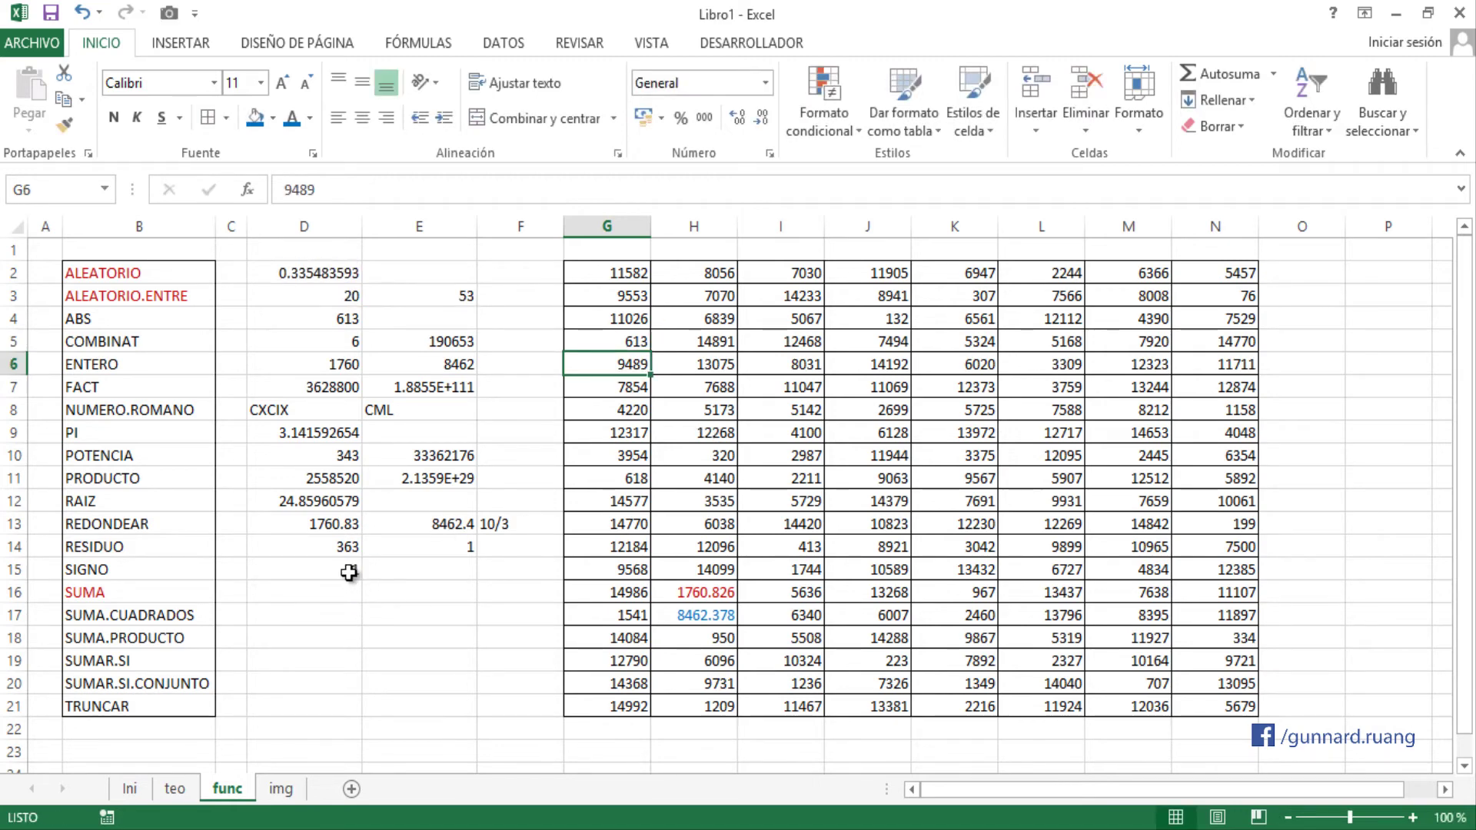
- Set cell G5 to 0 to test the SIGNO formula with zero, and check cell D15
{"action": "left_click", "coordinate": [605, 340]}
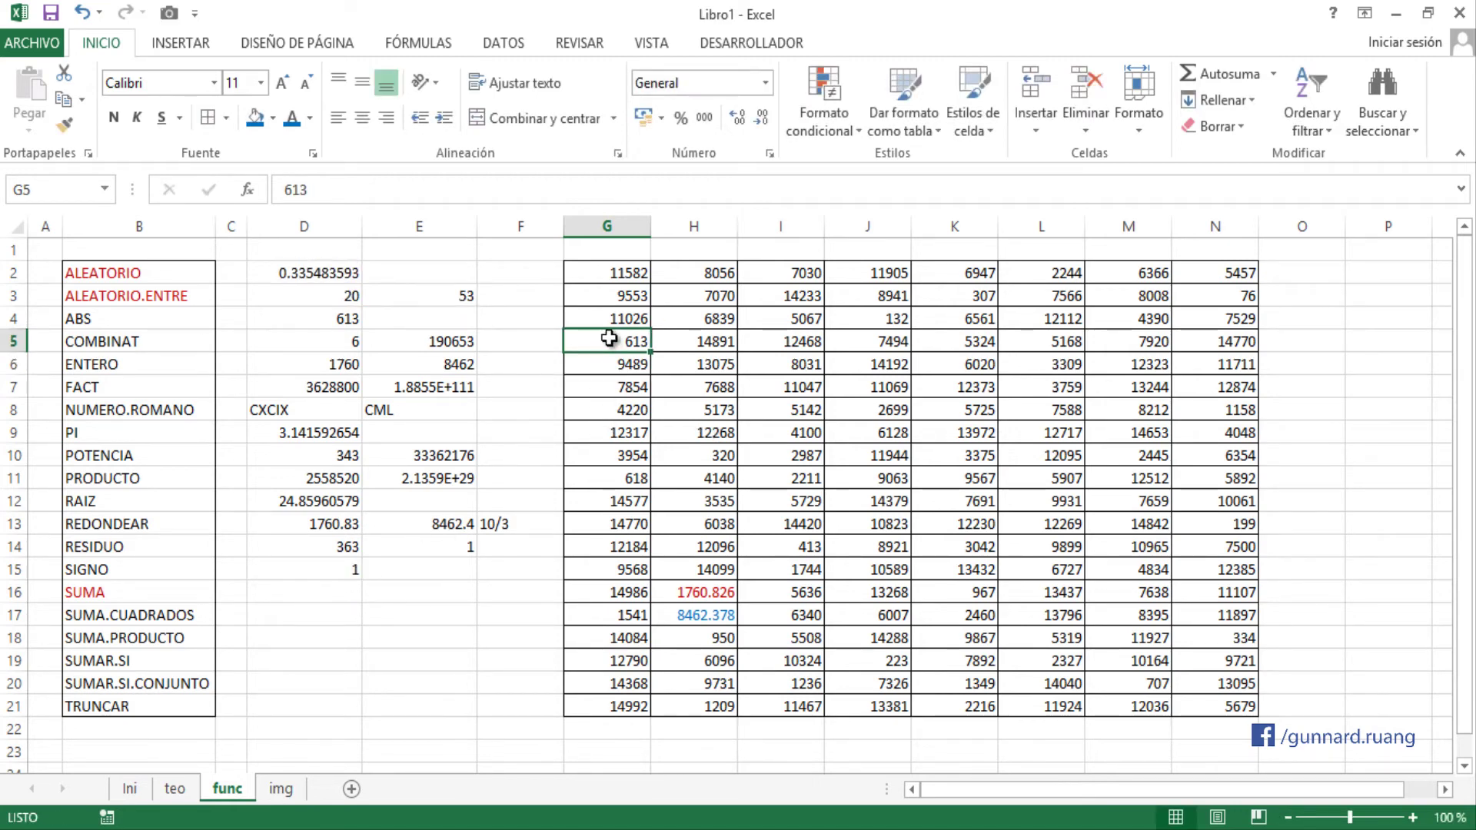
{"action": "type", "text": "0"}
{"action": "key", "text": "ctrl+Return"}
{"action": "key", "text": "Return"}
{"action": "left_click", "coordinate": [340, 566]}
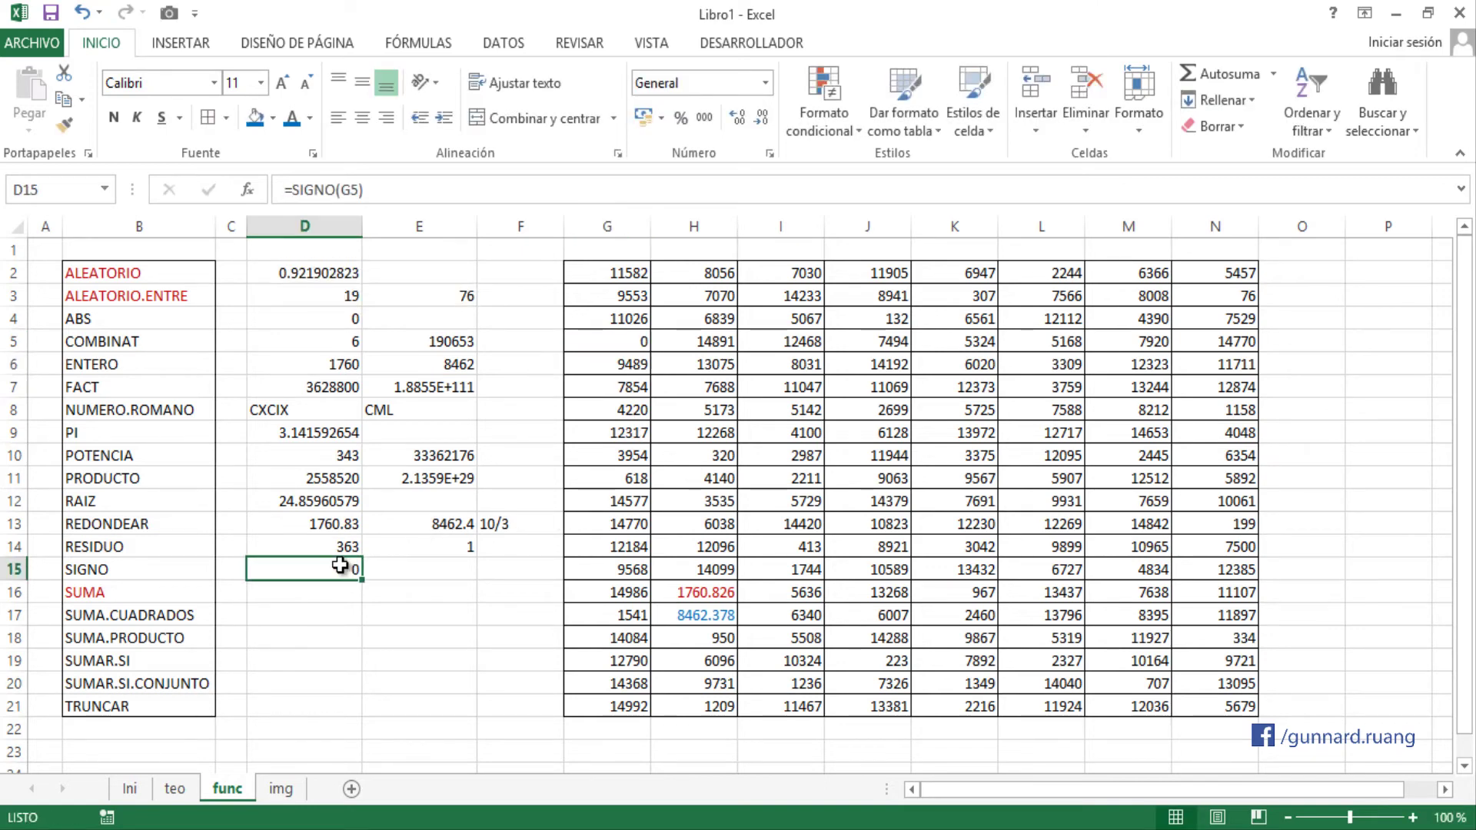
- Set cell G5 to -12 to test the SIGNO formula with a negative number, and check cell D15
{"action": "left_click", "coordinate": [608, 346]}
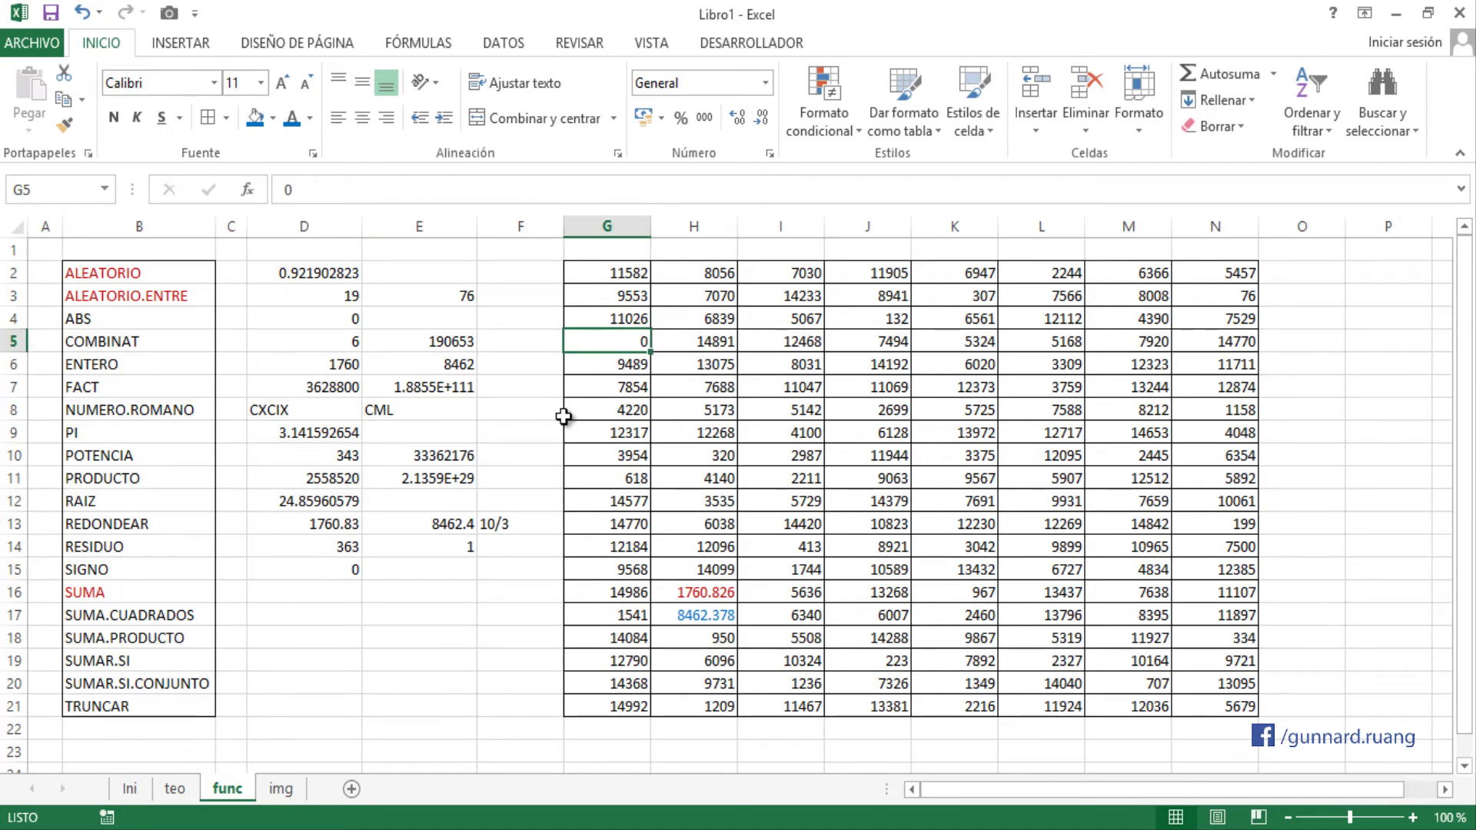
{"action": "type", "text": "-12"}
{"action": "key", "text": "Return"}
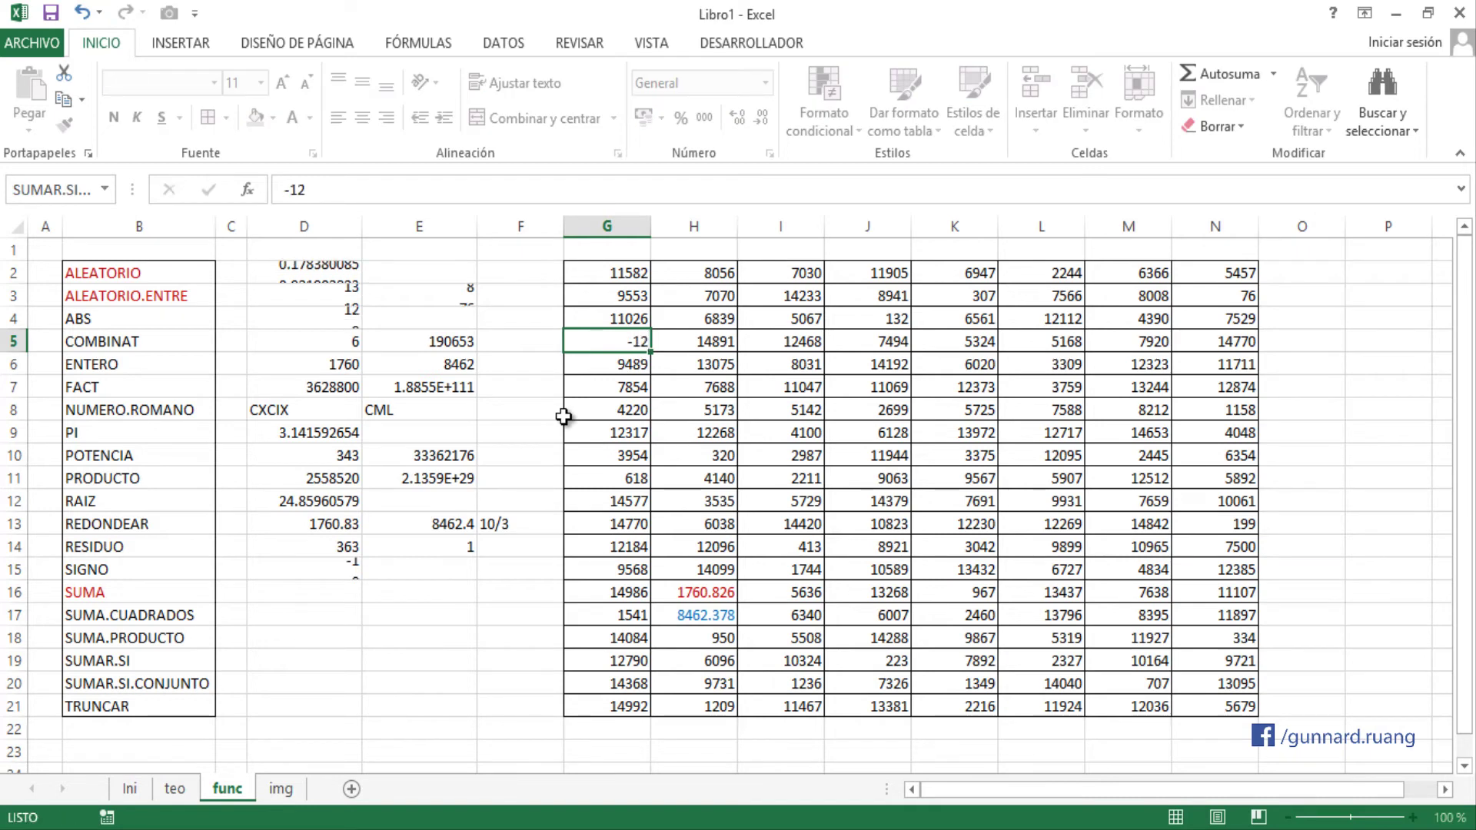
{"action": "left_click", "coordinate": [356, 569]}
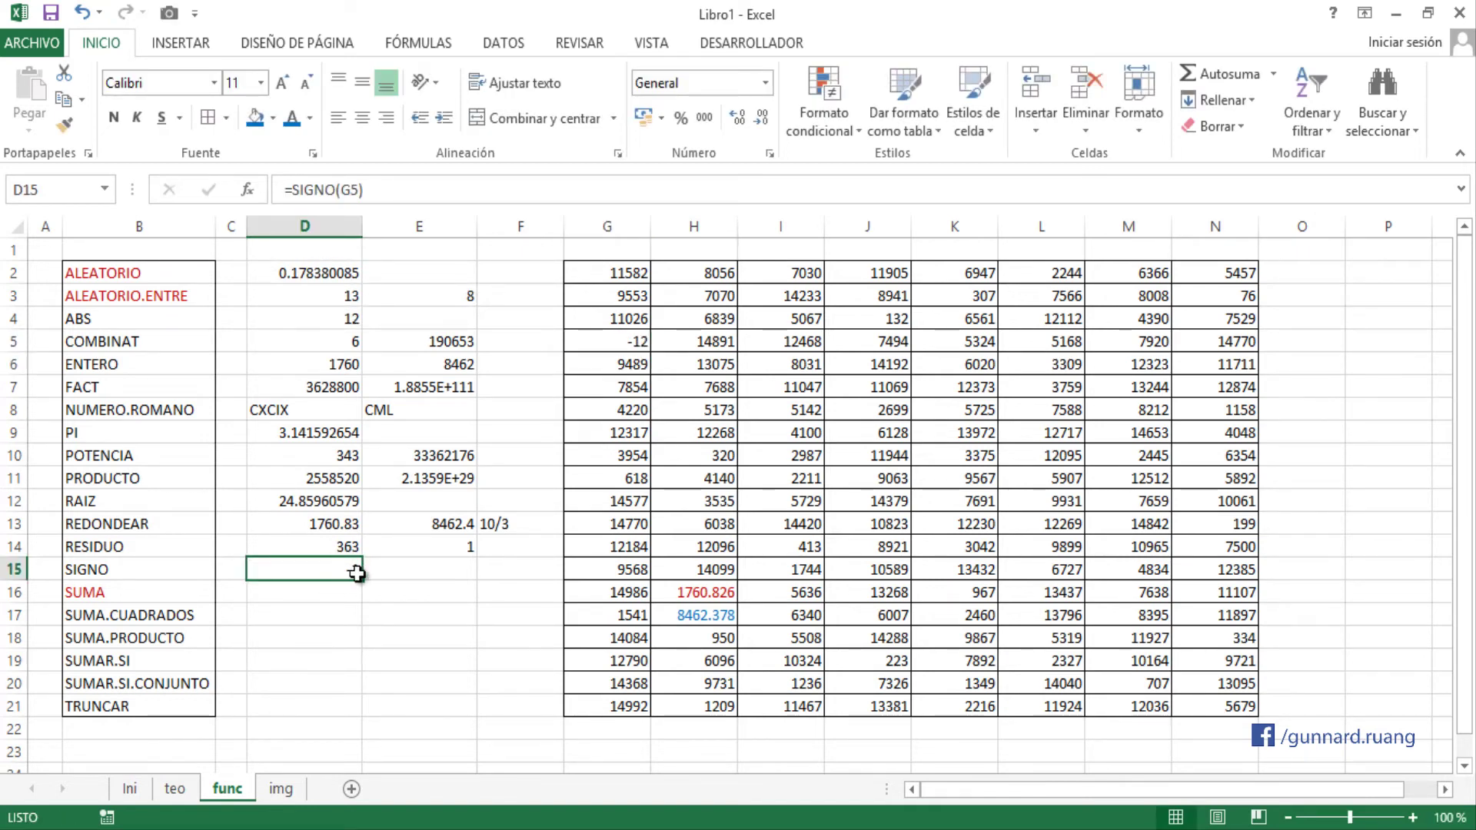
- Set cell G5 to 12 and check the SIGNO formula's result in cell D15
{"action": "left_click", "coordinate": [613, 342]}
{"action": "type", "text": "12"}
{"action": "key", "text": "Return"}
{"action": "left_click", "coordinate": [330, 569]}
- Set cell G5 back to 0 and check the SIGNO formula's result in cell D15
{"action": "left_click", "coordinate": [646, 341]}
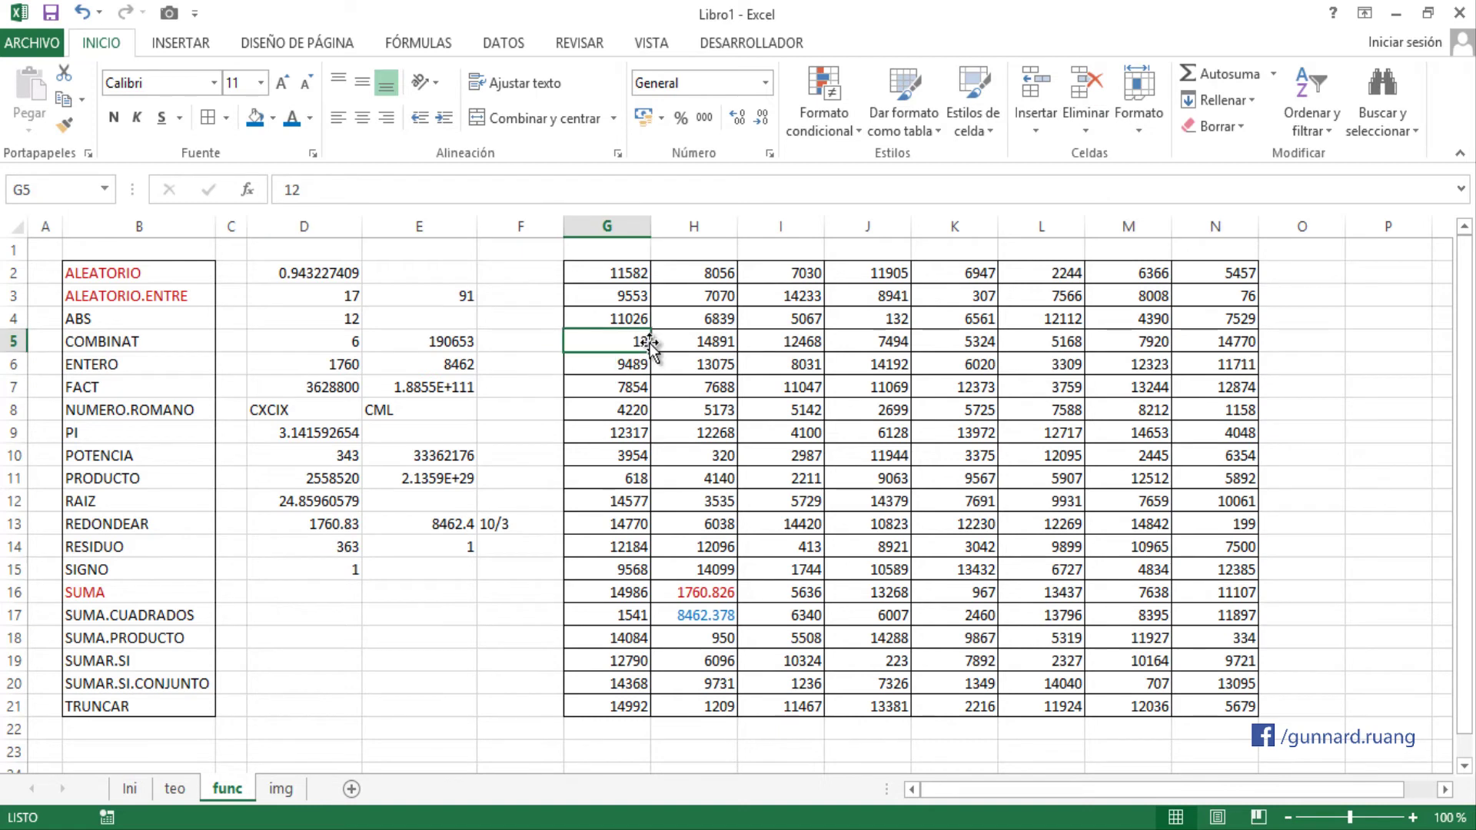
{"action": "type", "text": "0"}
{"action": "key", "text": "Return"}
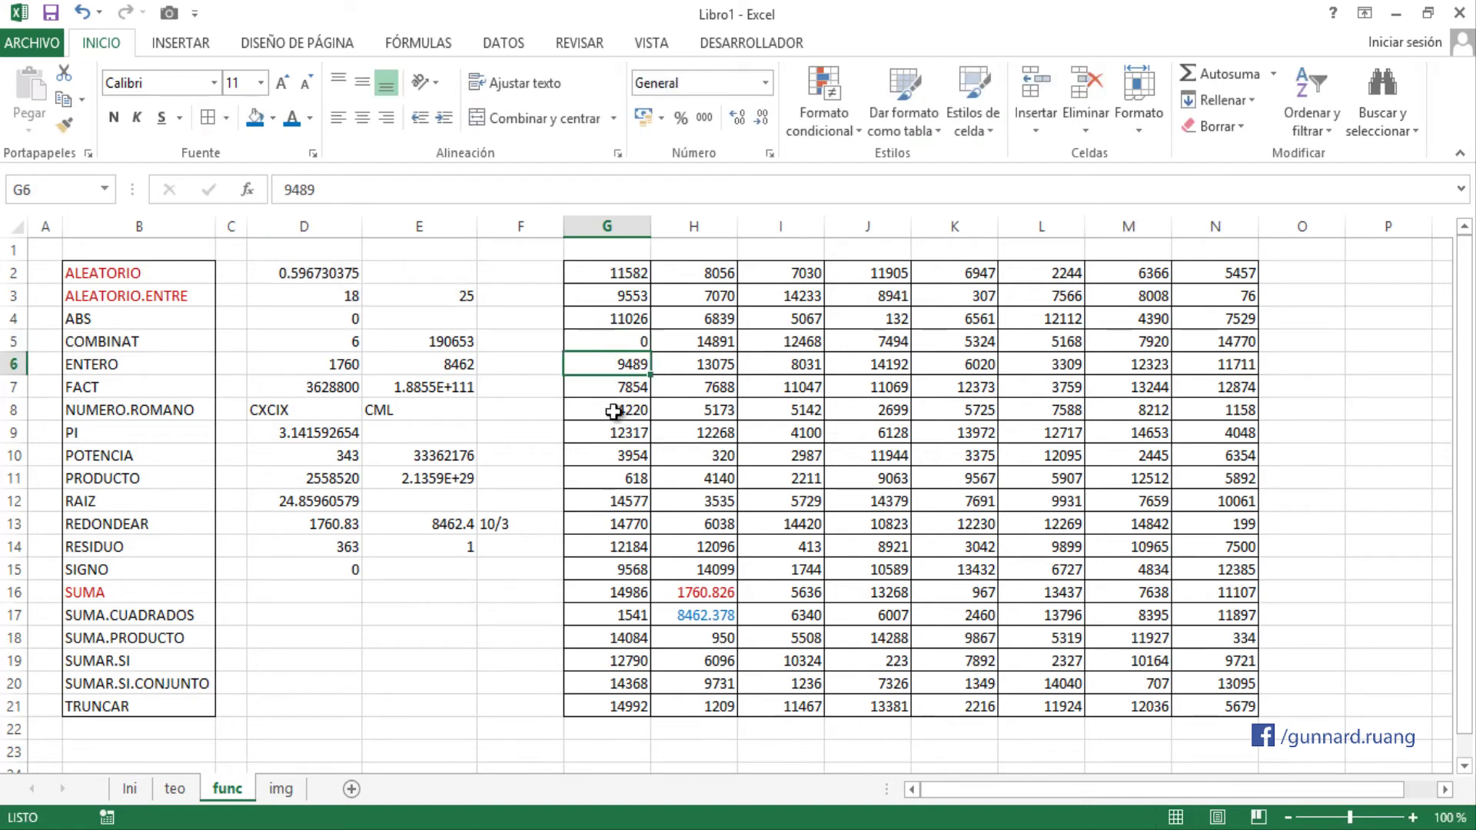
{"action": "left_click", "coordinate": [350, 568]}
- Set cell G5 to -165 and check the SIGNO formula's result in cell D15
{"action": "left_click", "coordinate": [638, 340]}
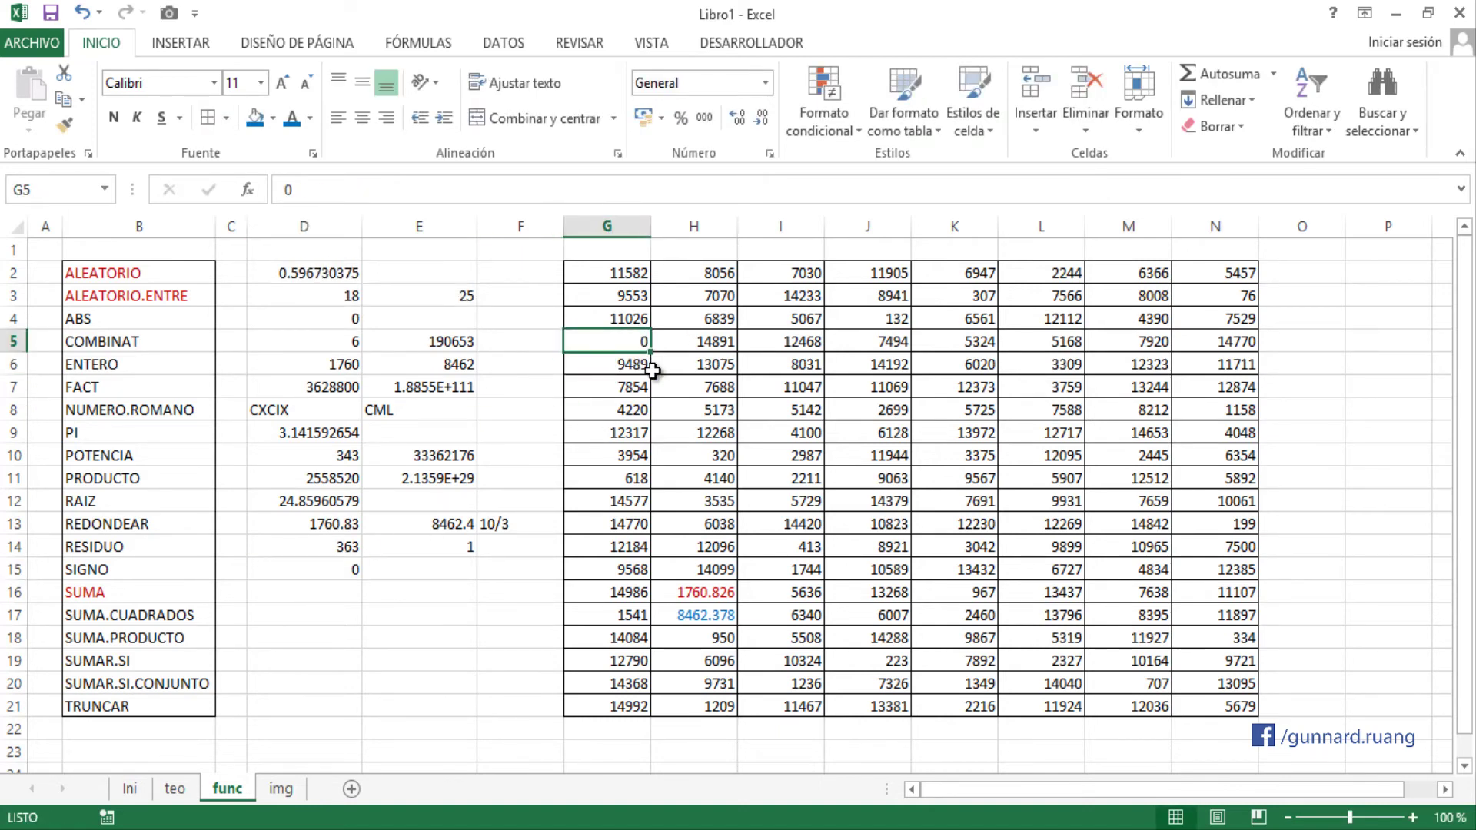
{"action": "type", "text": "-165"}
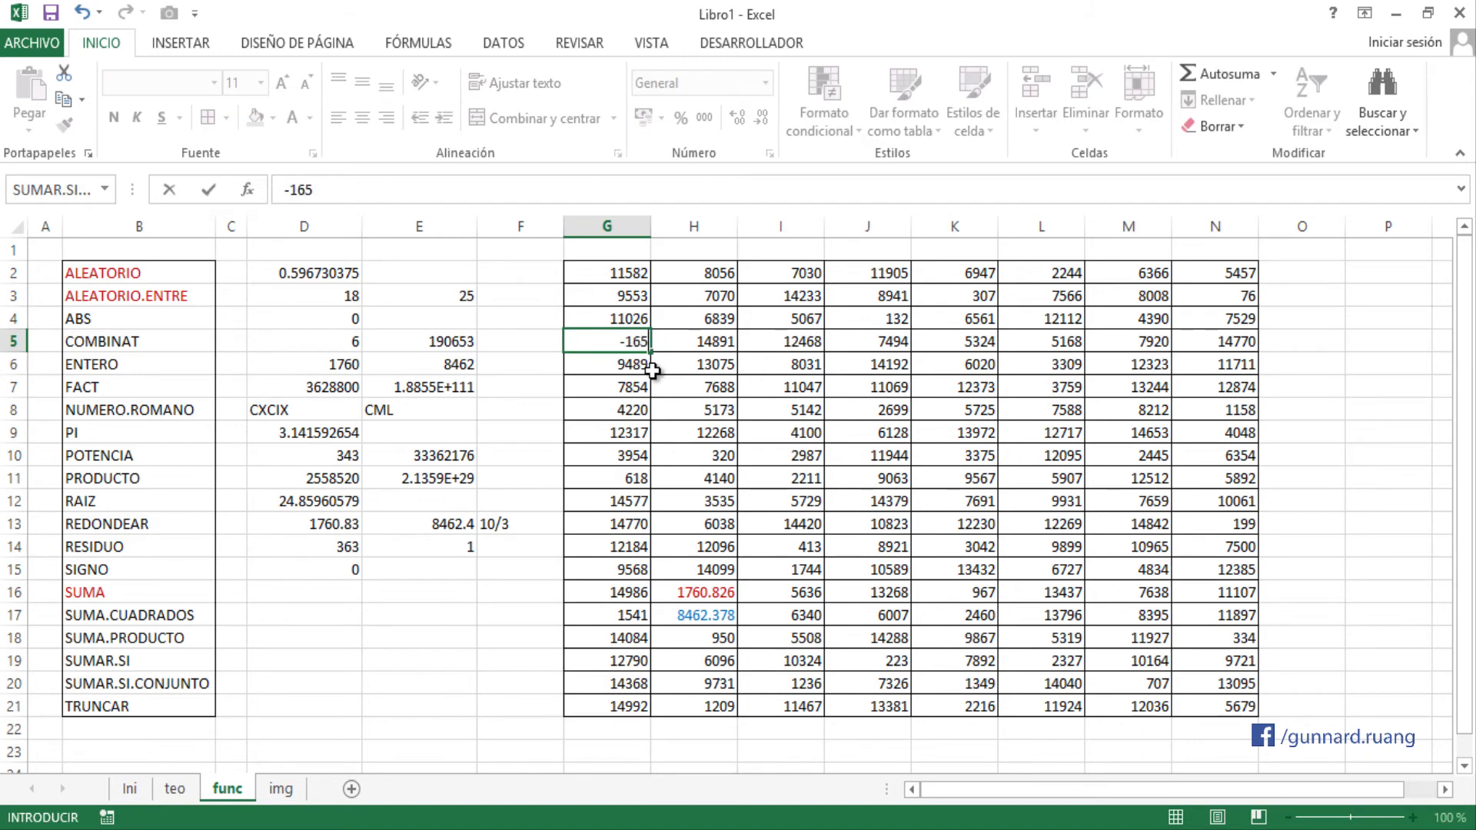
{"action": "key", "text": "Return"}
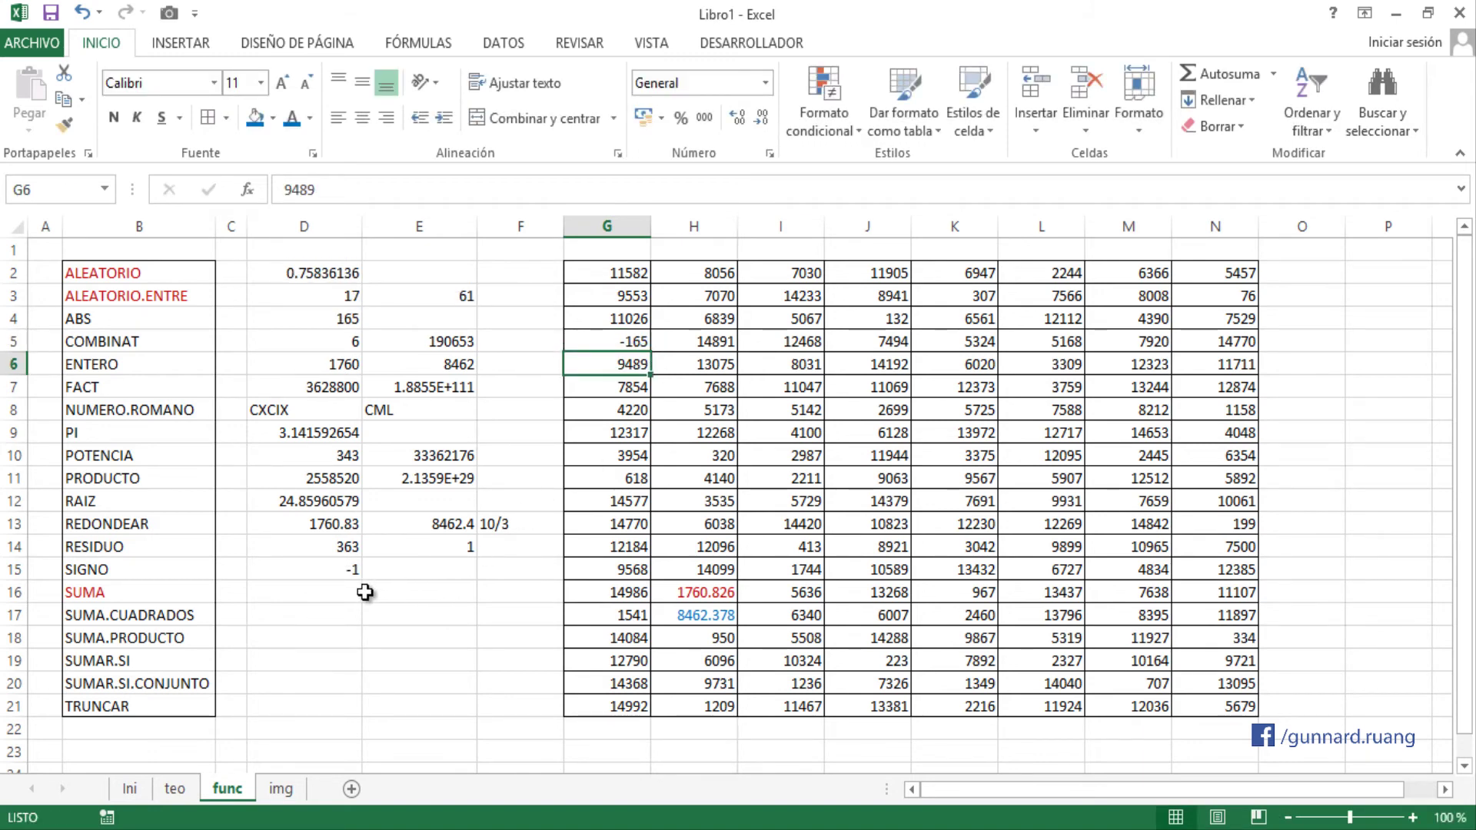
{"action": "left_click", "coordinate": [318, 578]}
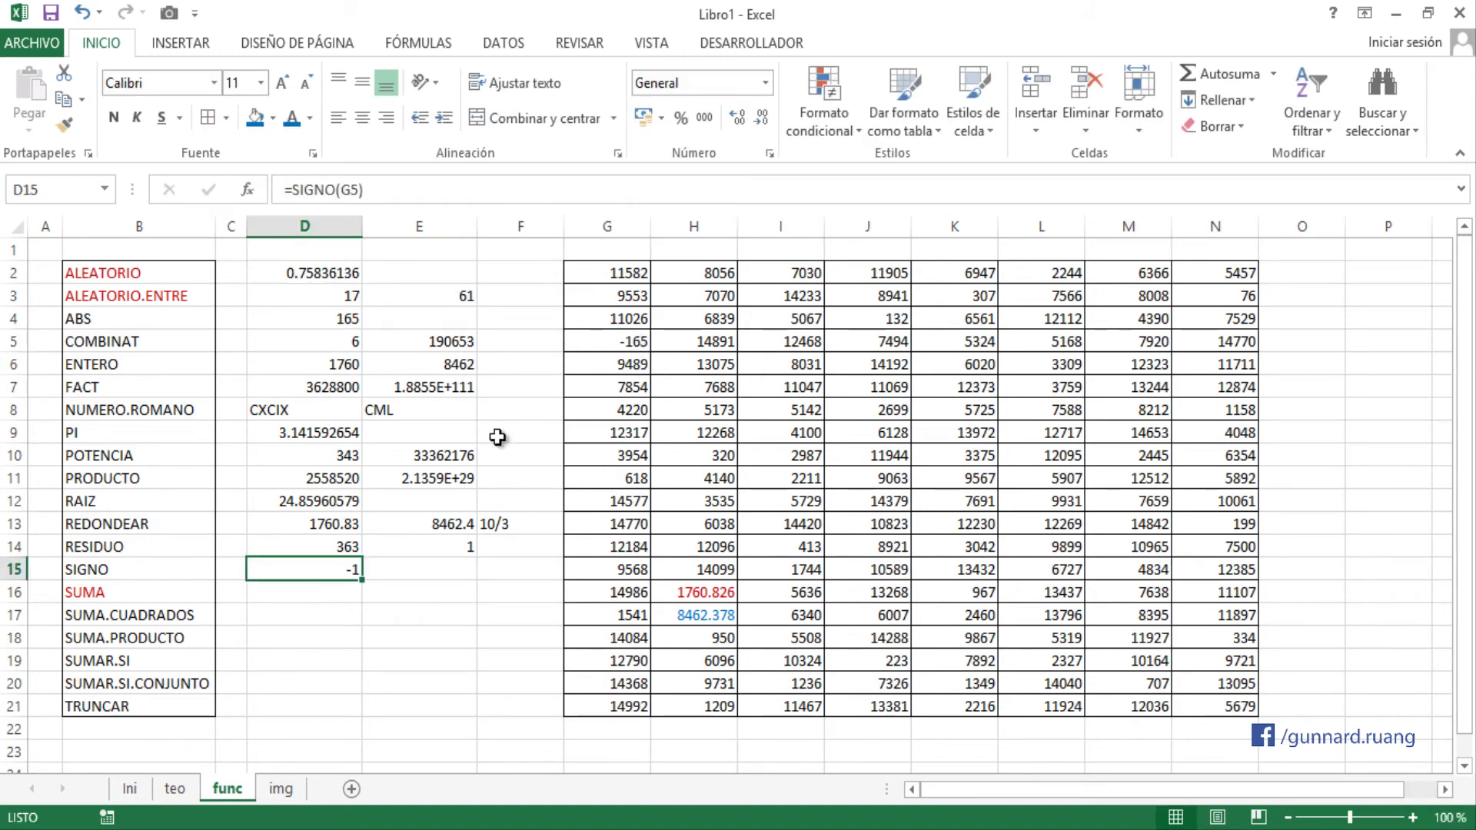
- Compare the SIGNO result in cell D15 with its source number in cell G5
{"action": "left_click_drag", "start_coordinate": [185, 569], "coordinate": [326, 570]}
{"action": "left_click", "coordinate": [356, 570]}
{"action": "left_click", "coordinate": [627, 344]}
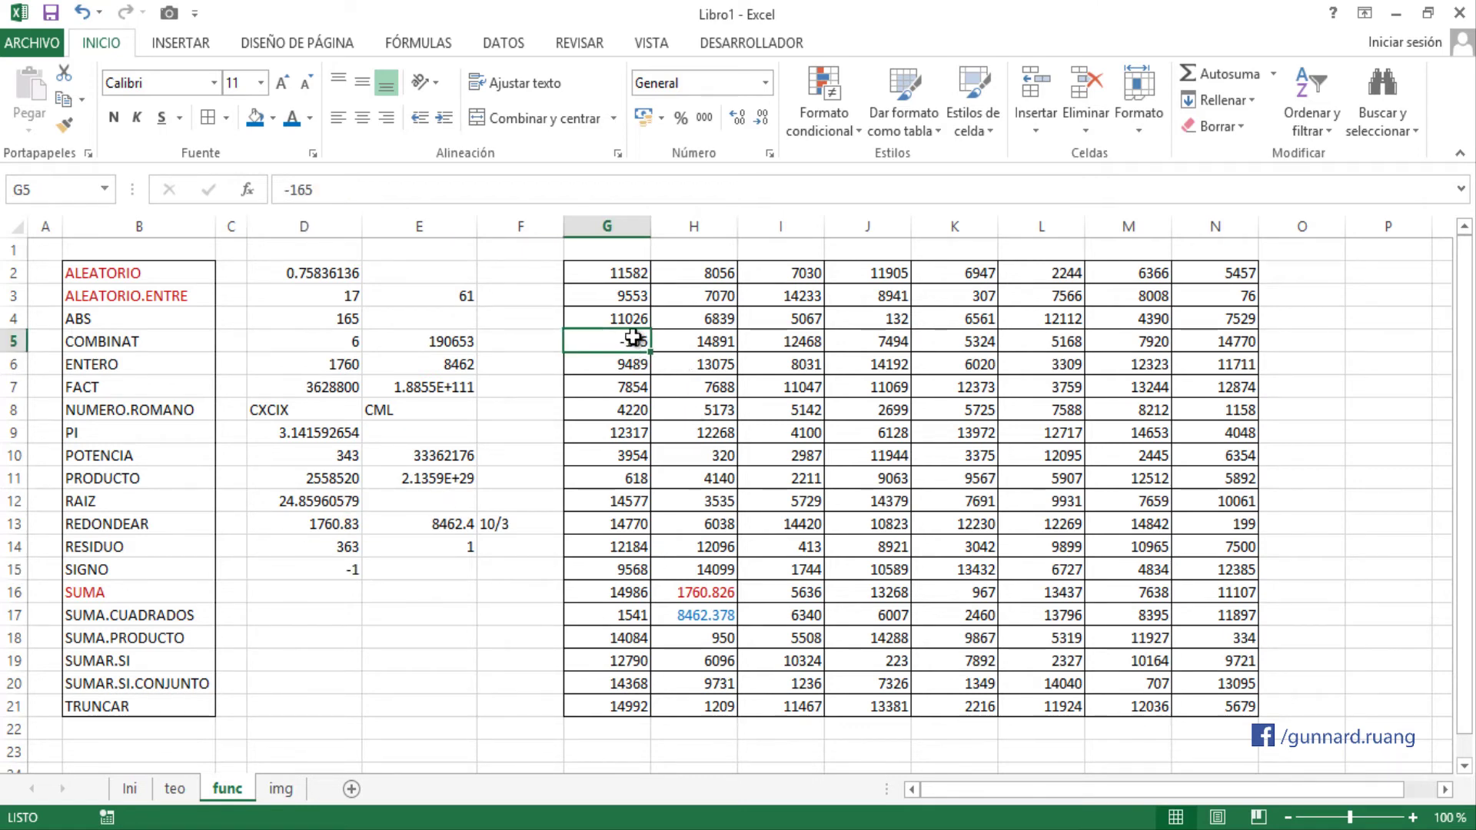
{"action": "left_click", "coordinate": [344, 570]}
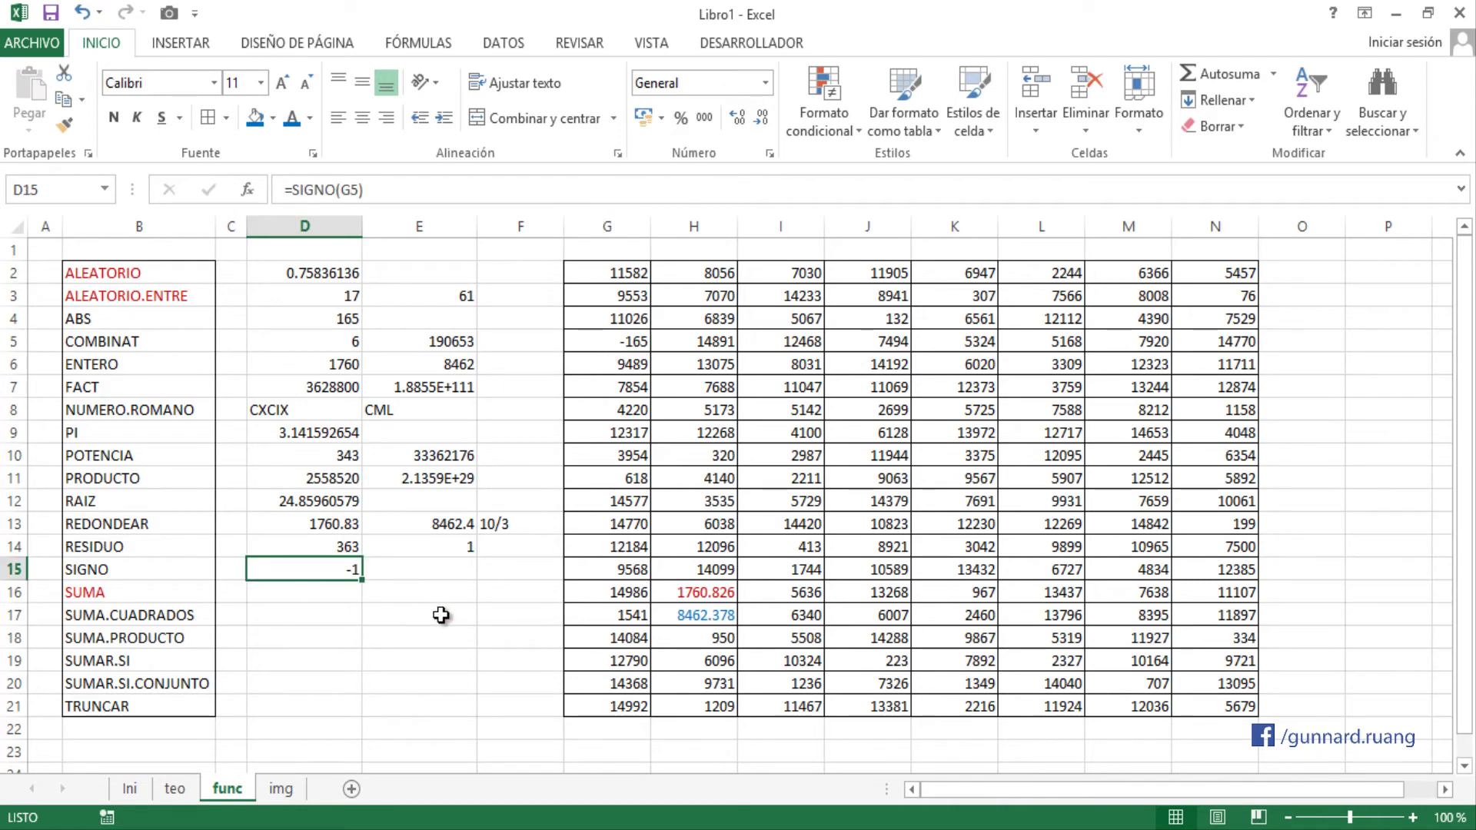
- Enter =SUMA.CUADRADOS(K16,L15) in cell D17 to add the squares of both numbers, and review the formula
{"action": "key", "text": "Down"}
{"action": "key", "text": "Down"}
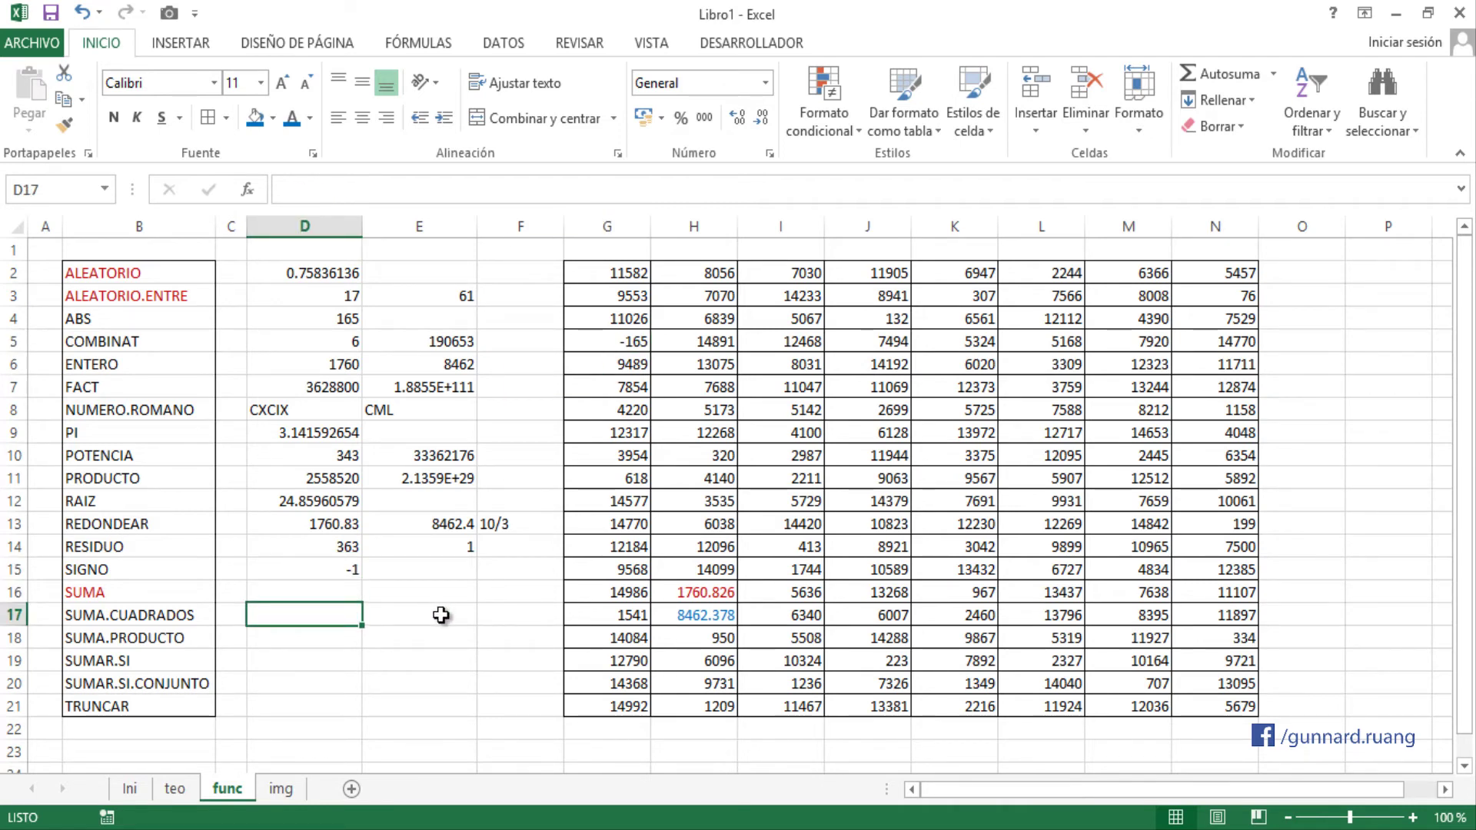
{"action": "type", "text": "=SUM"}
{"action": "key", "text": "Down"}
{"action": "key", "text": "Tab"}
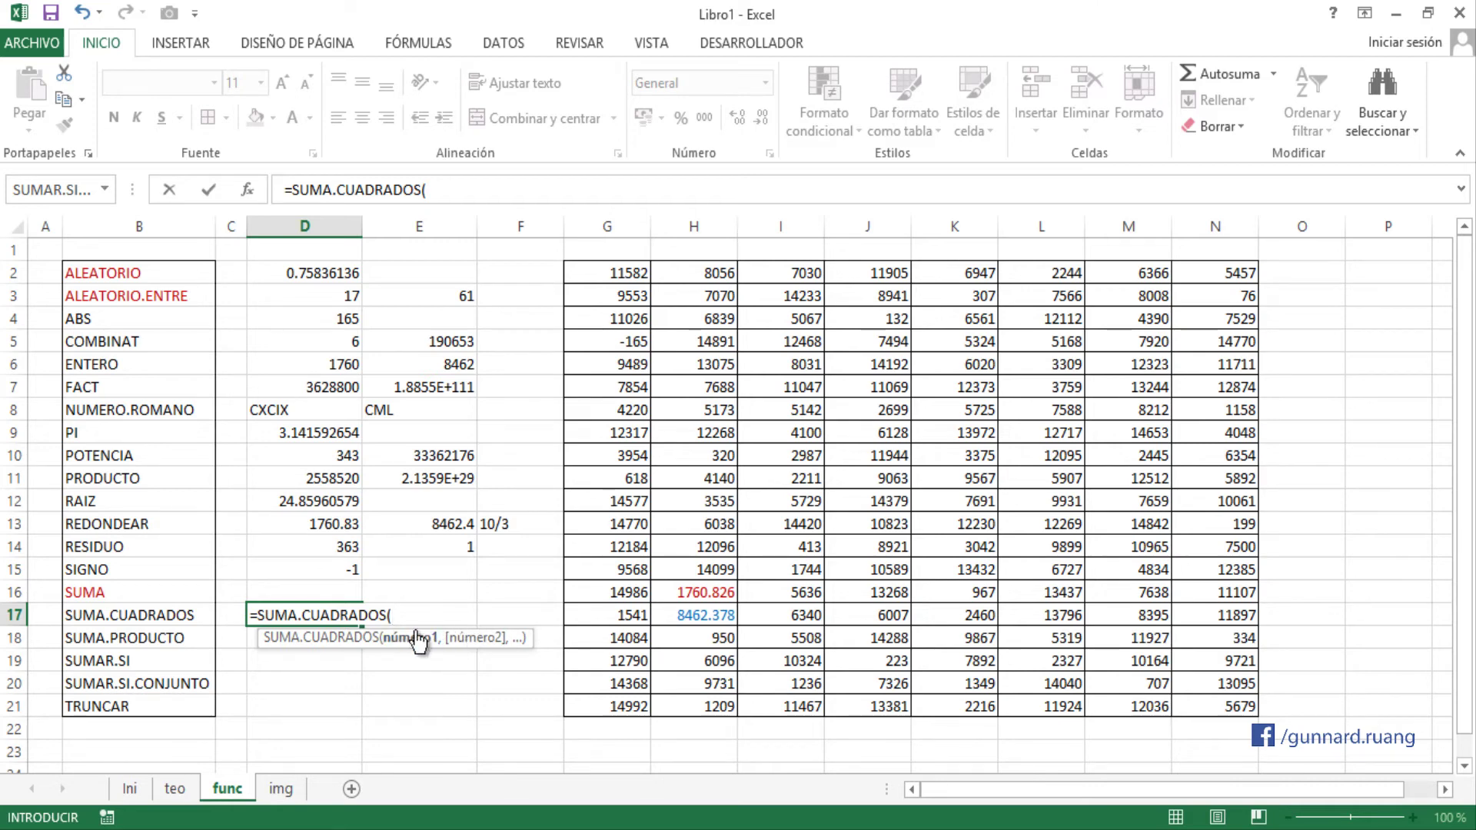
{"action": "left_click", "coordinate": [992, 593]}
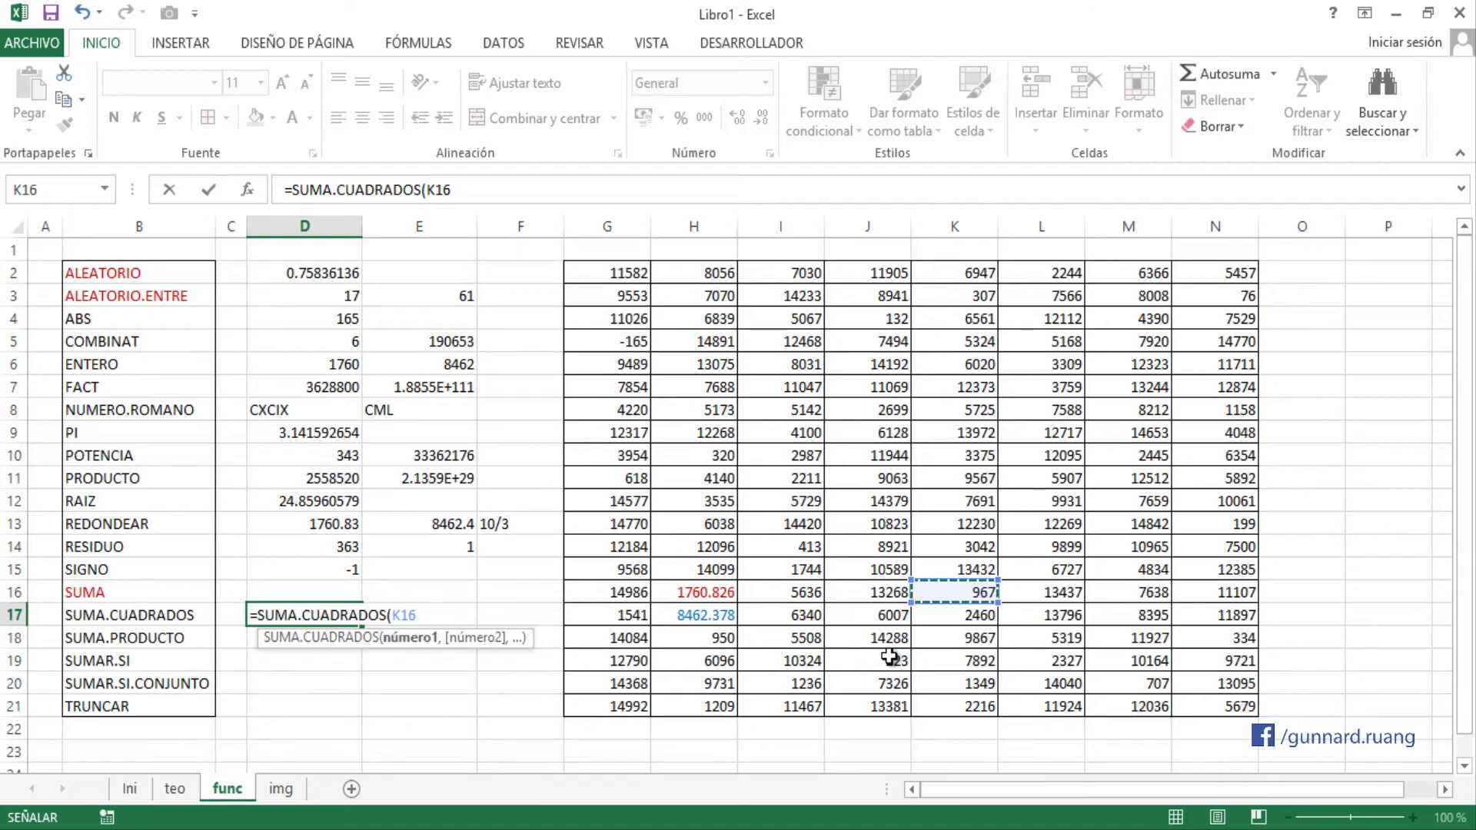
{"action": "type", "text": ","}
{"action": "left_click", "coordinate": [1064, 573]}
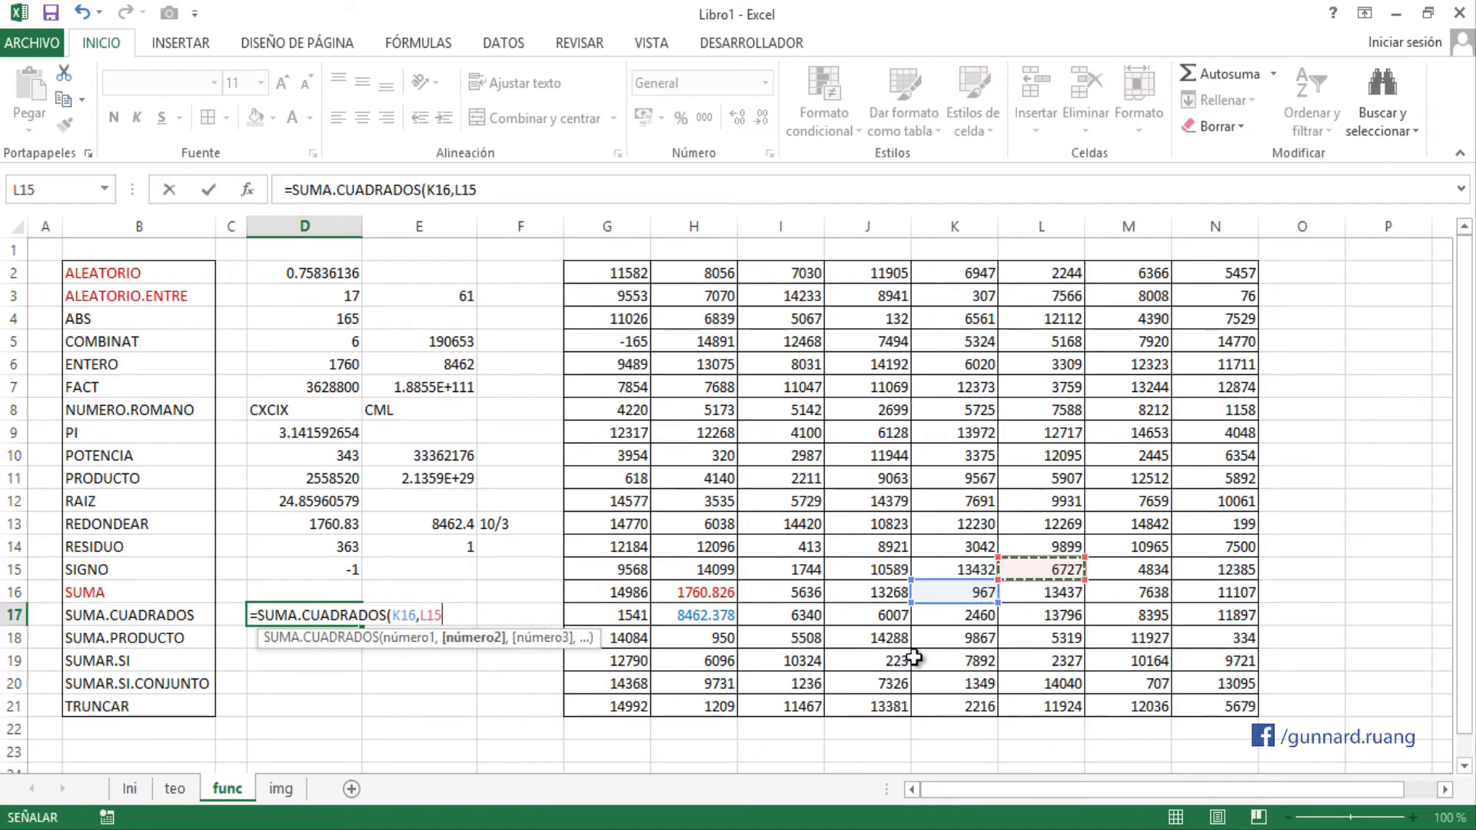
{"action": "key", "text": "Return"}
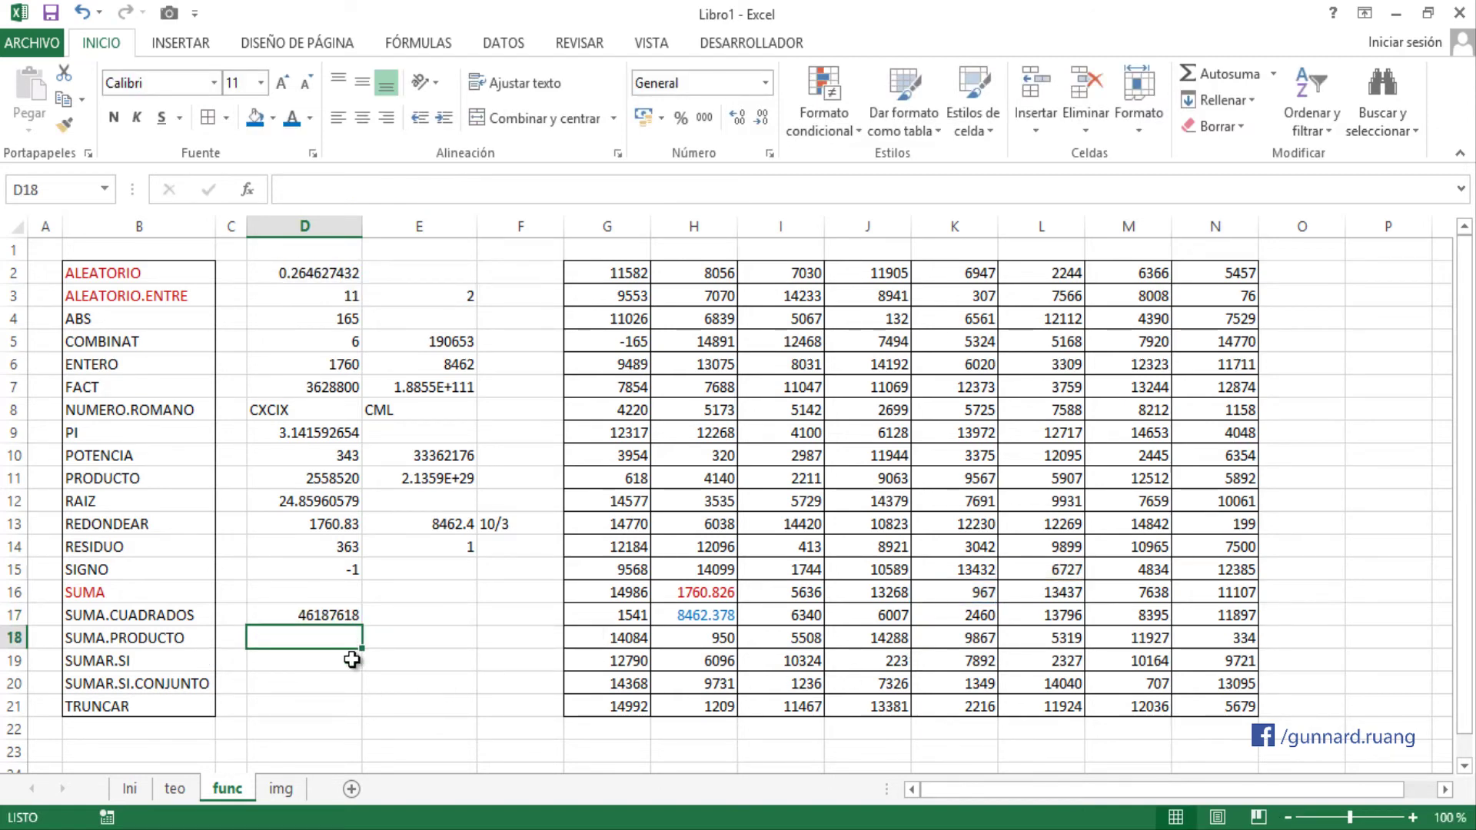
{"action": "double_click", "coordinate": [326, 623]}
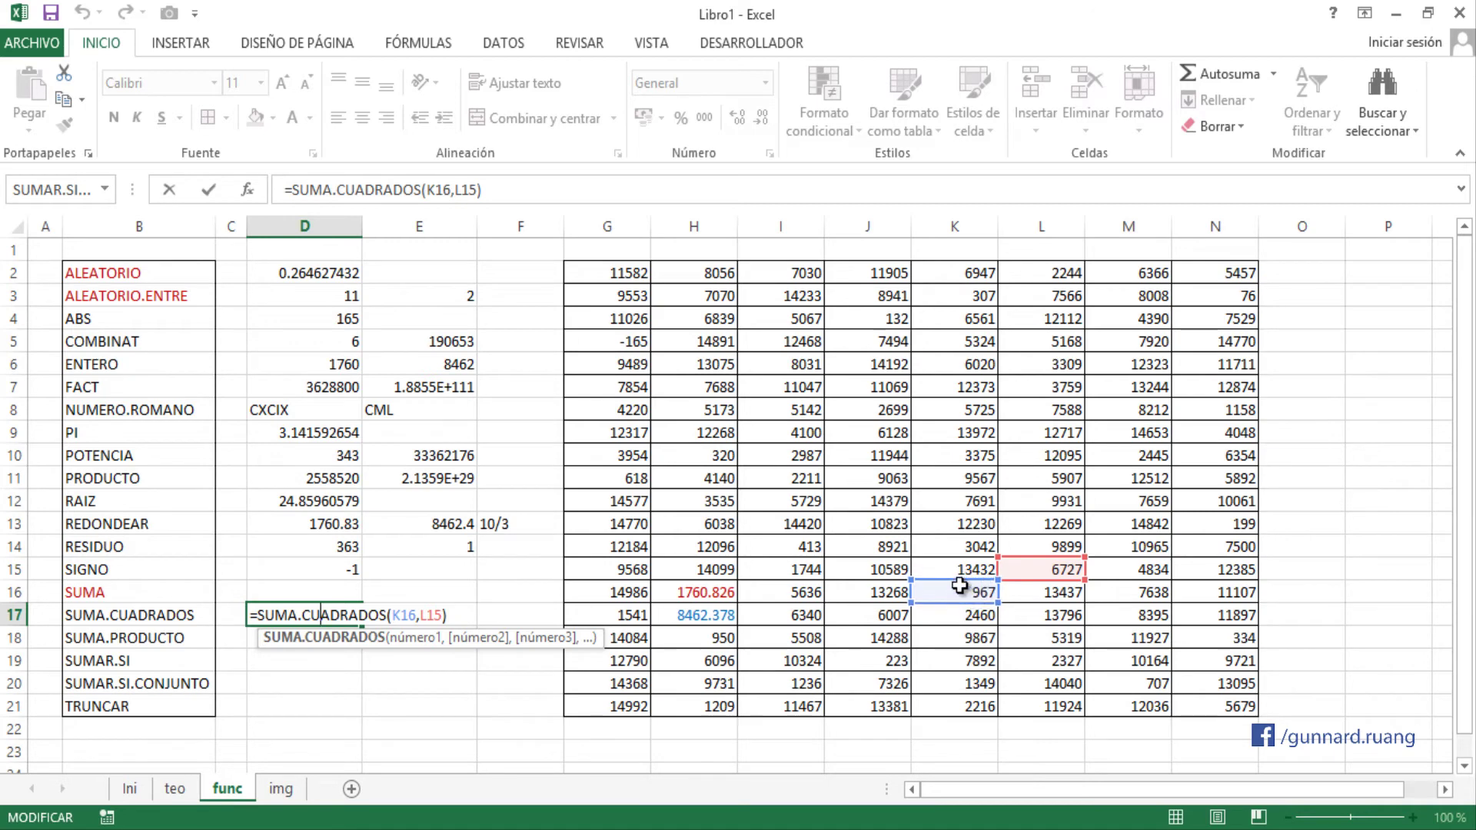
{"action": "key", "text": "Return"}
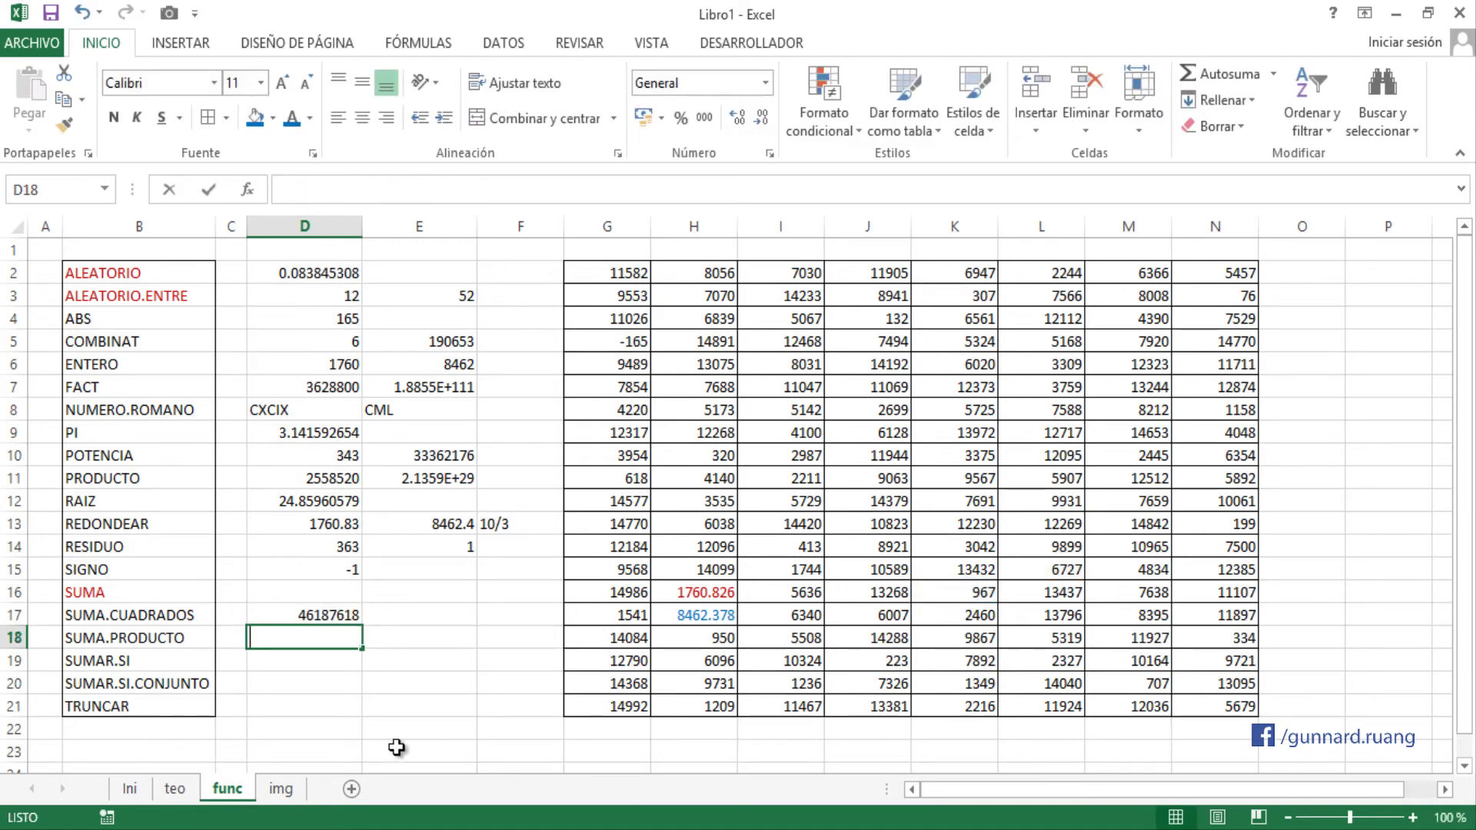
{"action": "type", "text": "=SUM"}
{"action": "key", "text": "Down"}
{"action": "key", "text": "Down"}
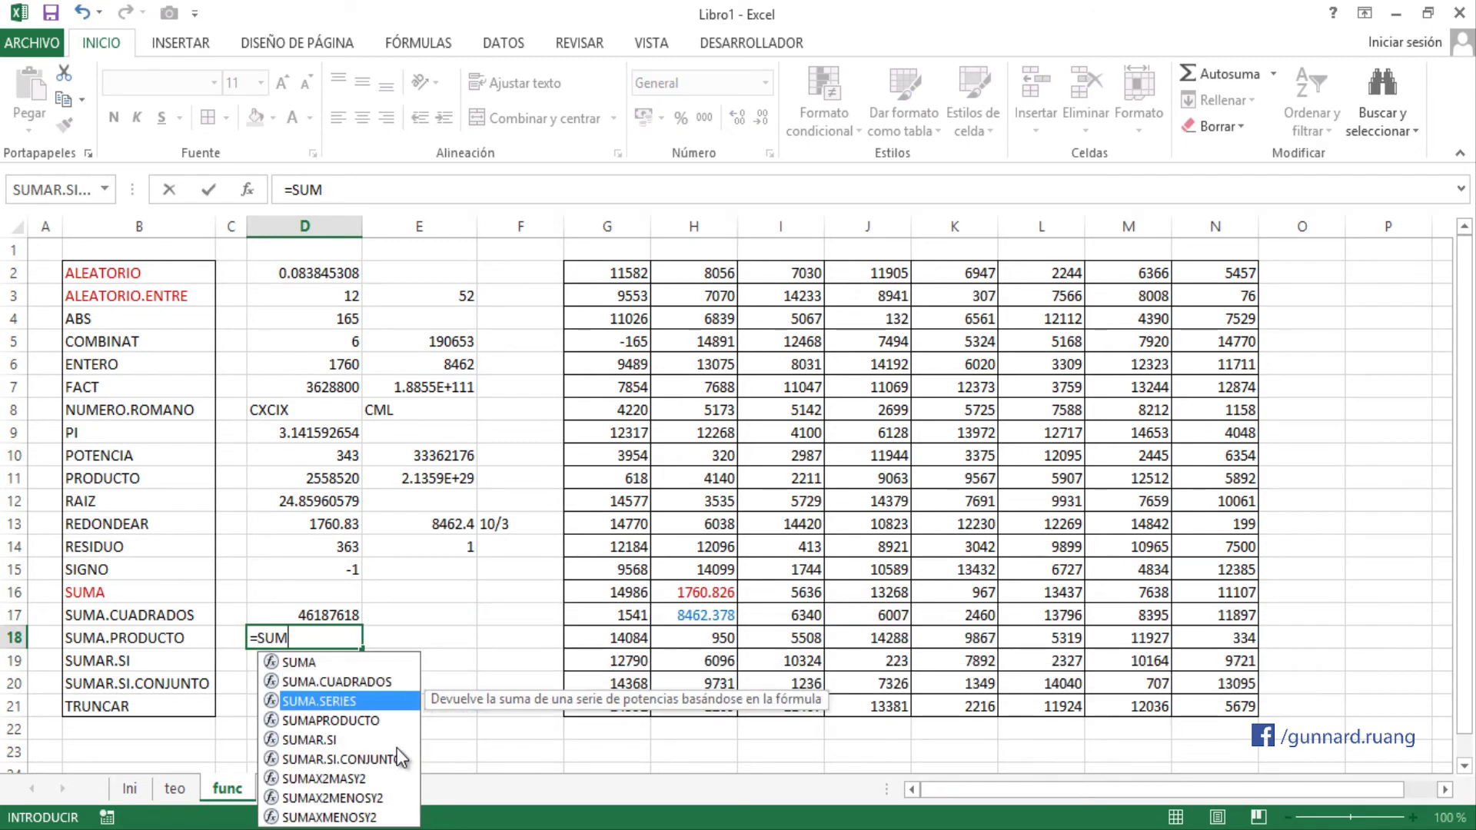
{"action": "key", "text": "Down"}
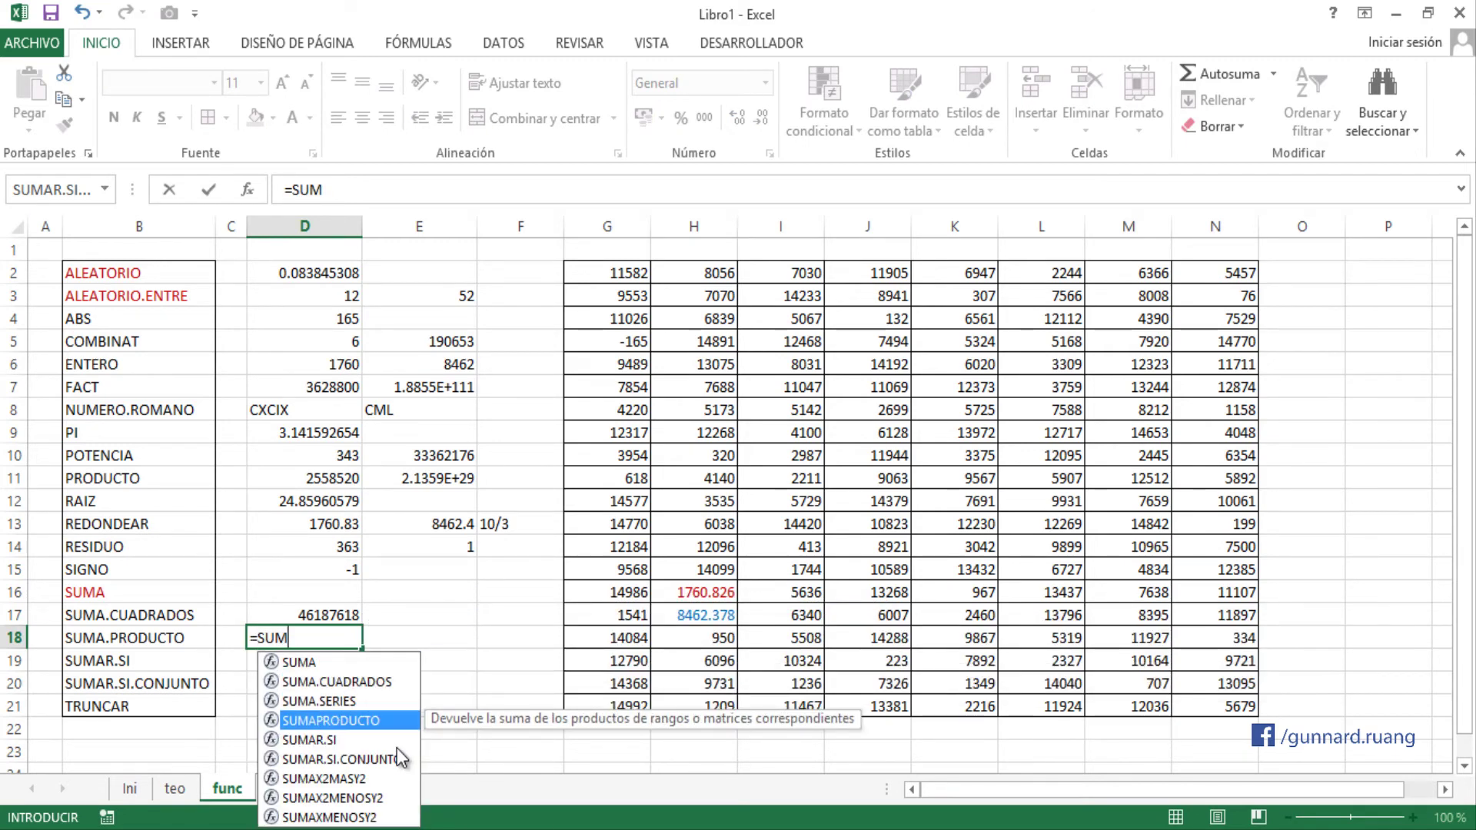
{"action": "key", "text": "Left"}
- Correct the function label in cell B18 to read SUMAPRODUCTO, without the dot
{"action": "key", "text": "F2"}
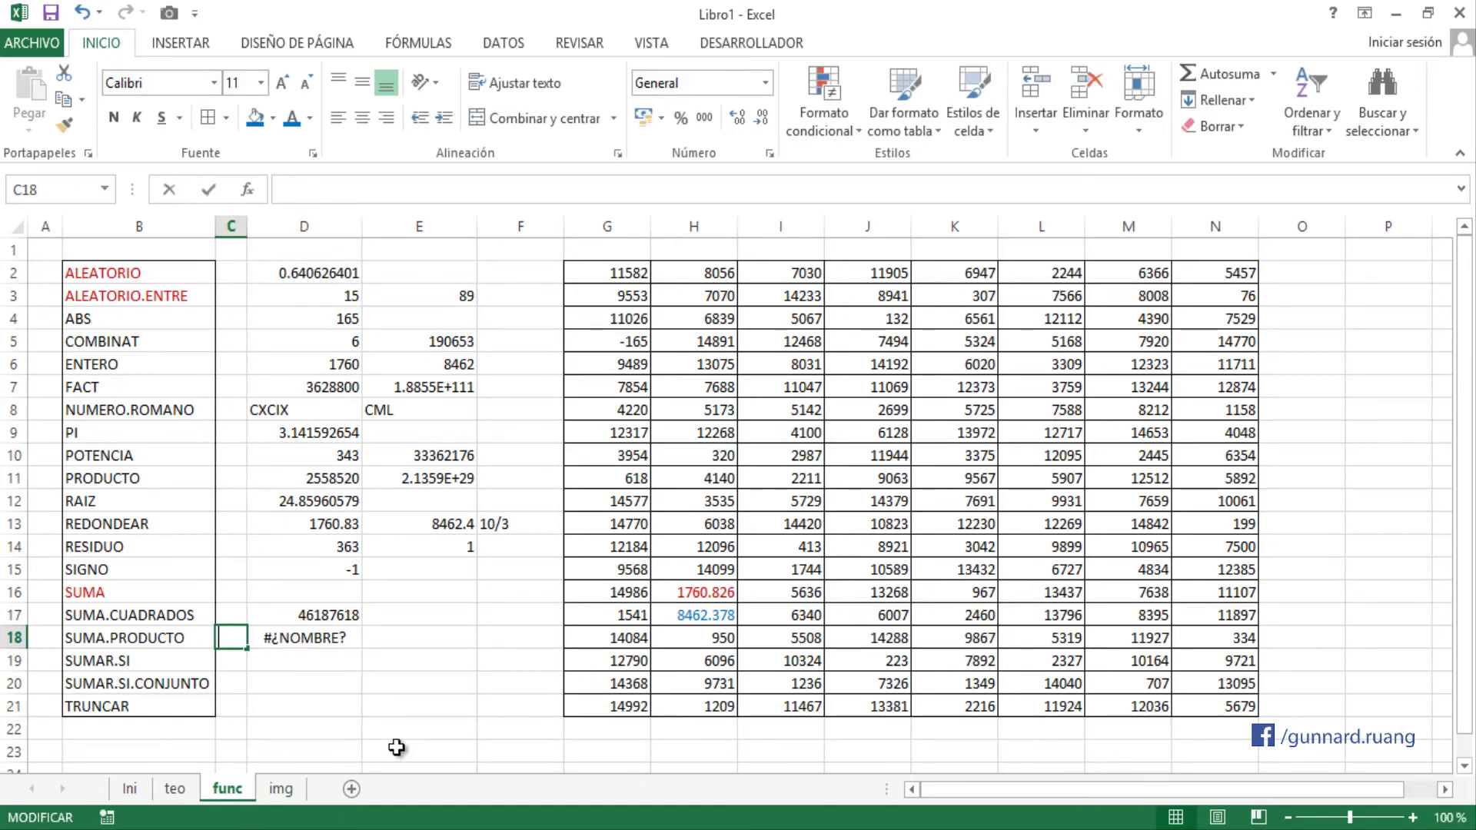
{"action": "key", "text": "Escape"}
{"action": "key", "text": "Left"}
{"action": "key", "text": "F2"}
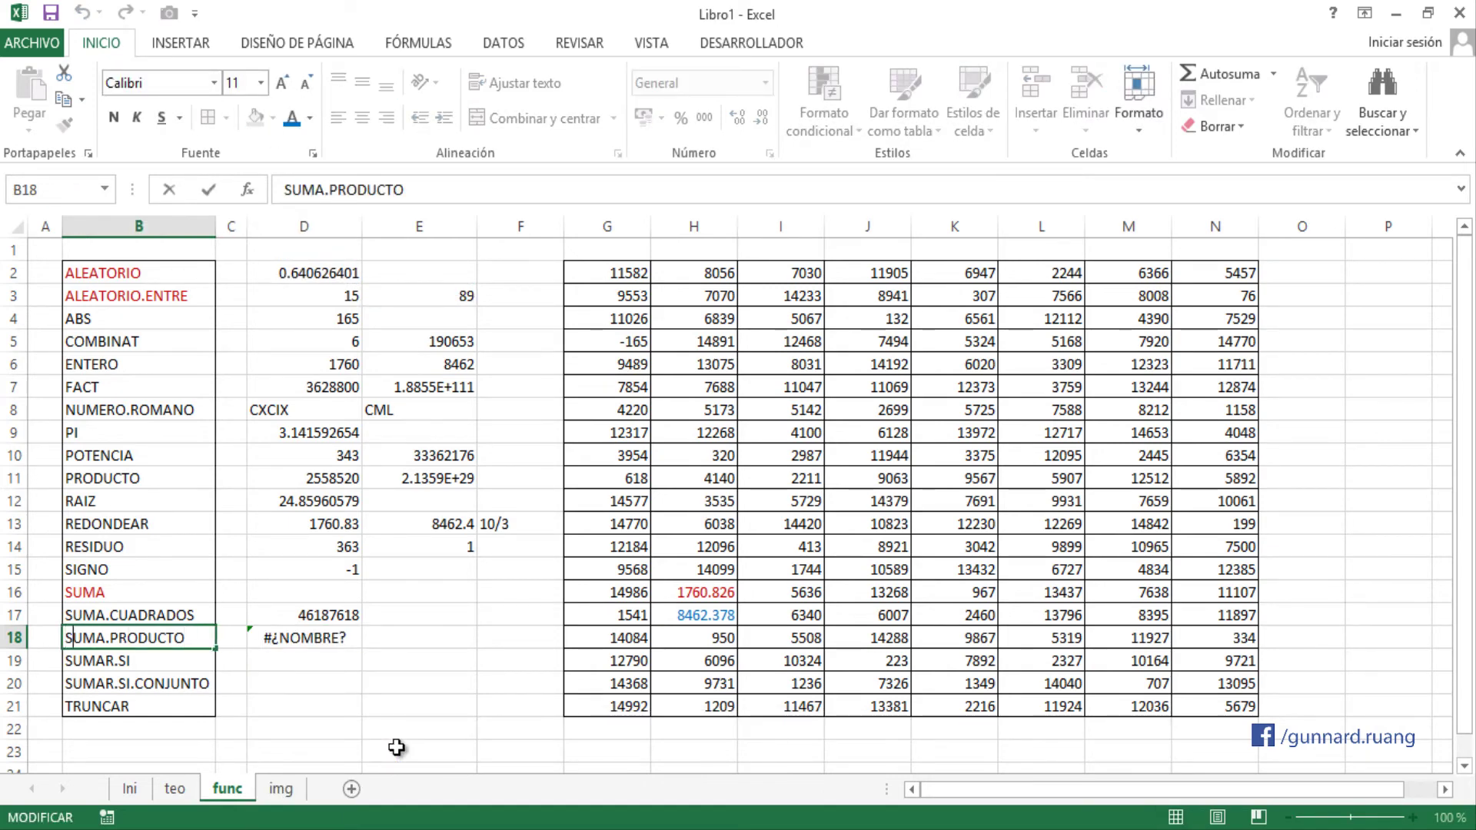
{"action": "key", "text": "Delete"}
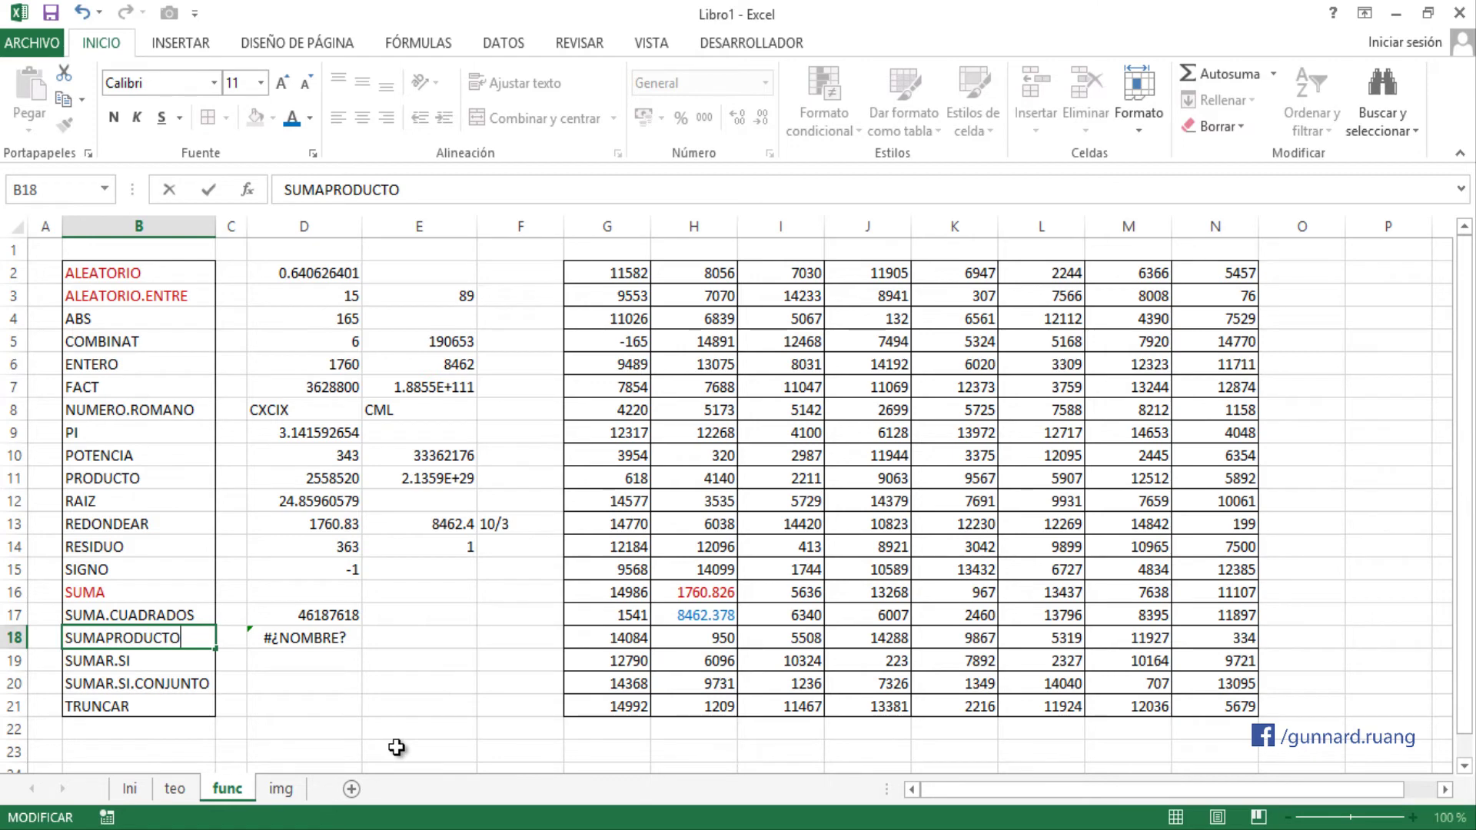
{"action": "key", "text": "Tab"}
- Enter =SUMAPRODUCTO(J2:J4,K2:K4,L2:L4) in cell D18 to sum the products of the three ranges
{"action": "key", "text": "Right"}
{"action": "type", "text": "="}
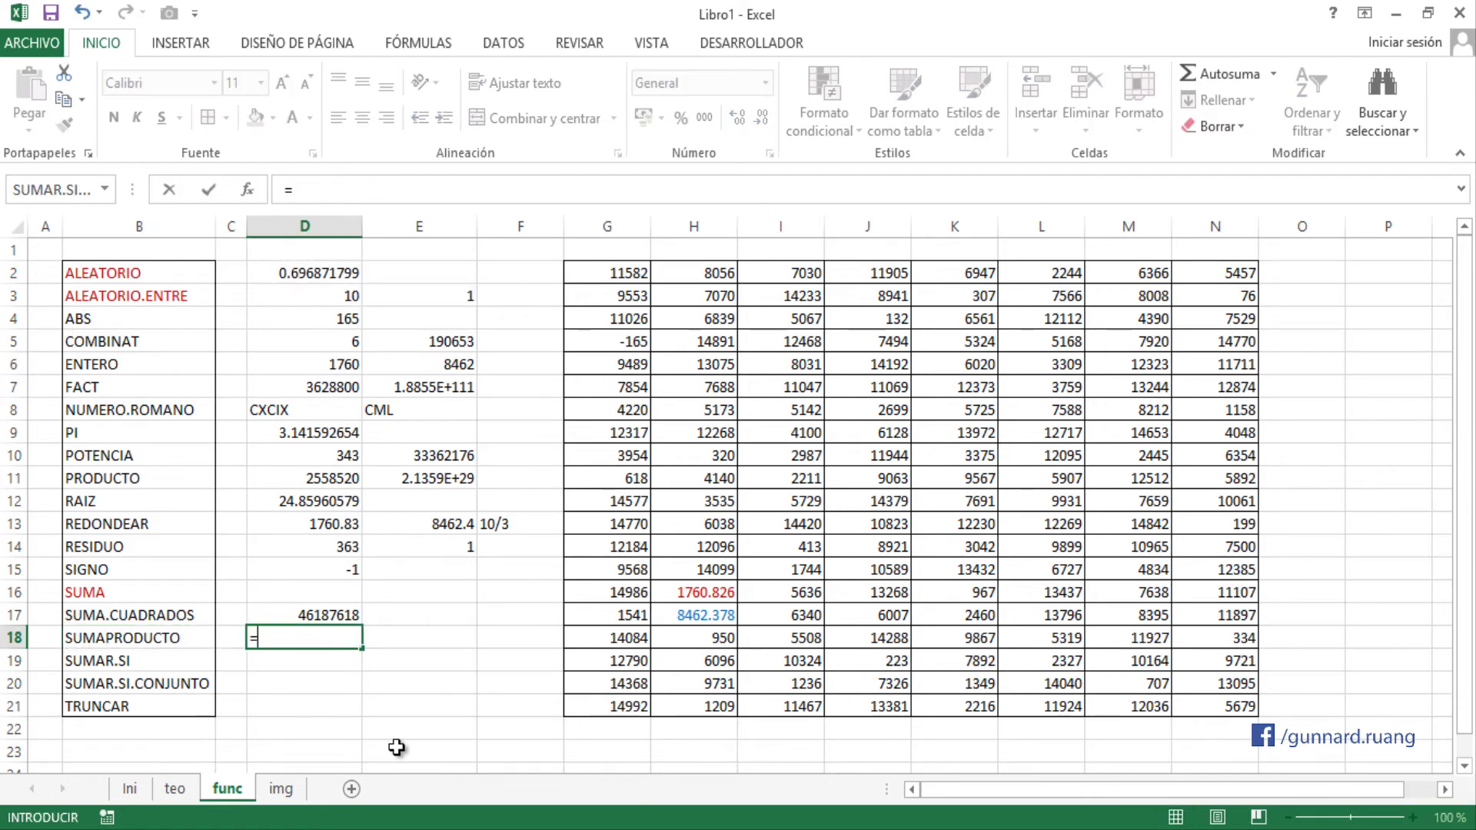
{"action": "type", "text": "SUM"}
{"action": "key", "text": "Down"}
{"action": "key", "text": "Down"}
{"action": "key", "text": "Down"}
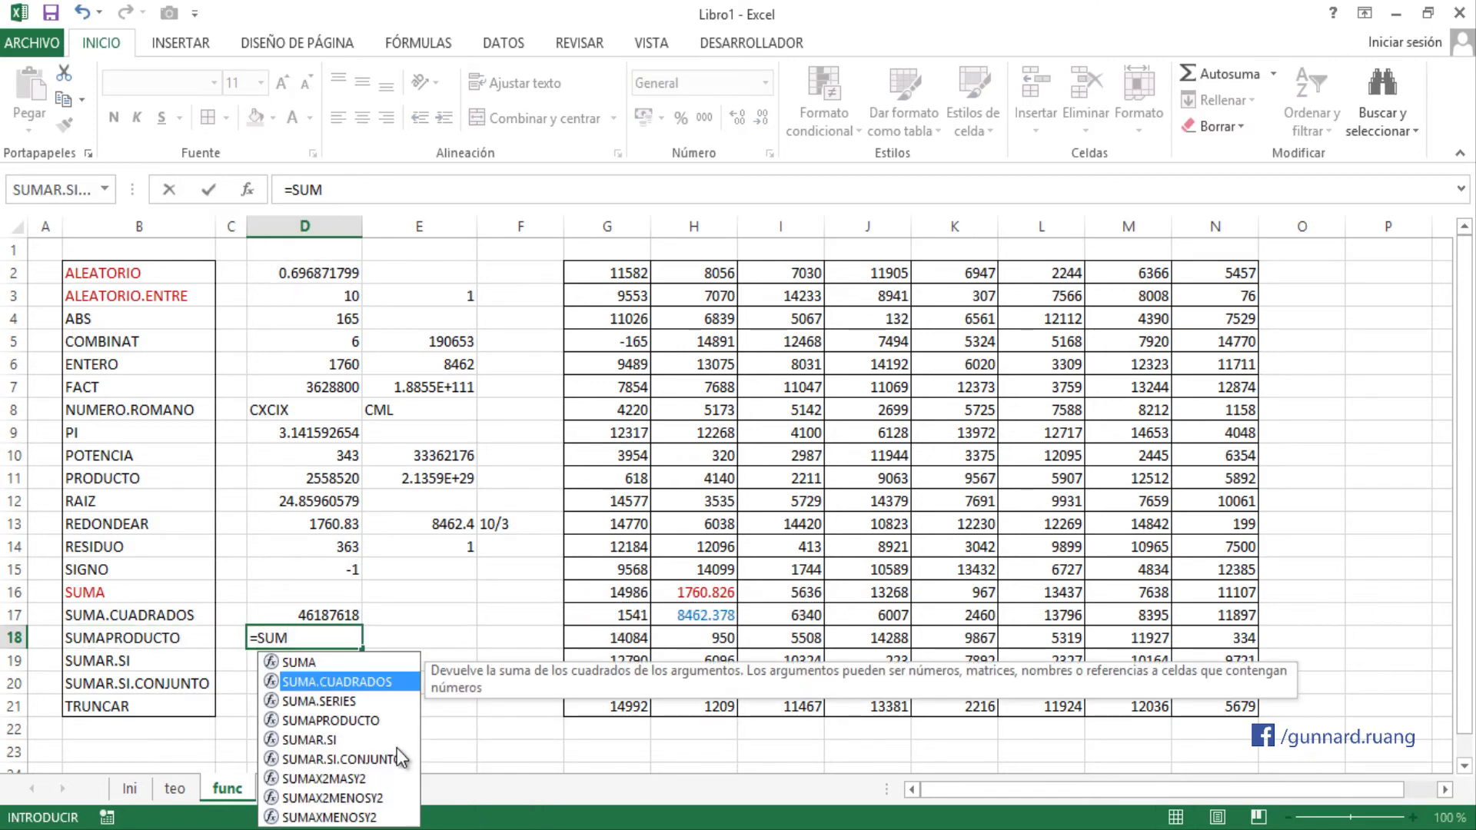
{"action": "key", "text": "Tab"}
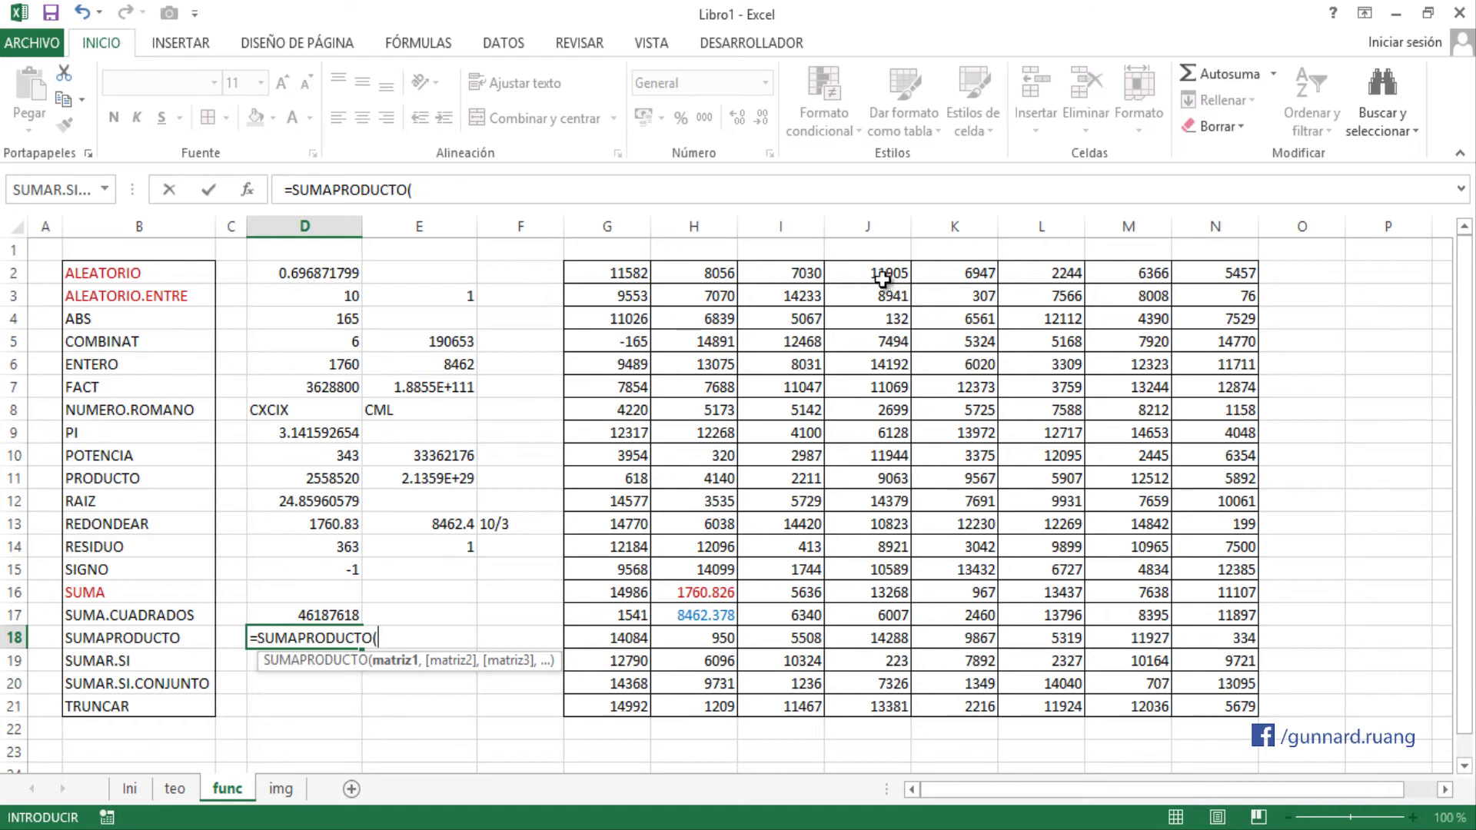
{"action": "left_click_drag", "start_coordinate": [870, 271], "coordinate": [869, 316]}
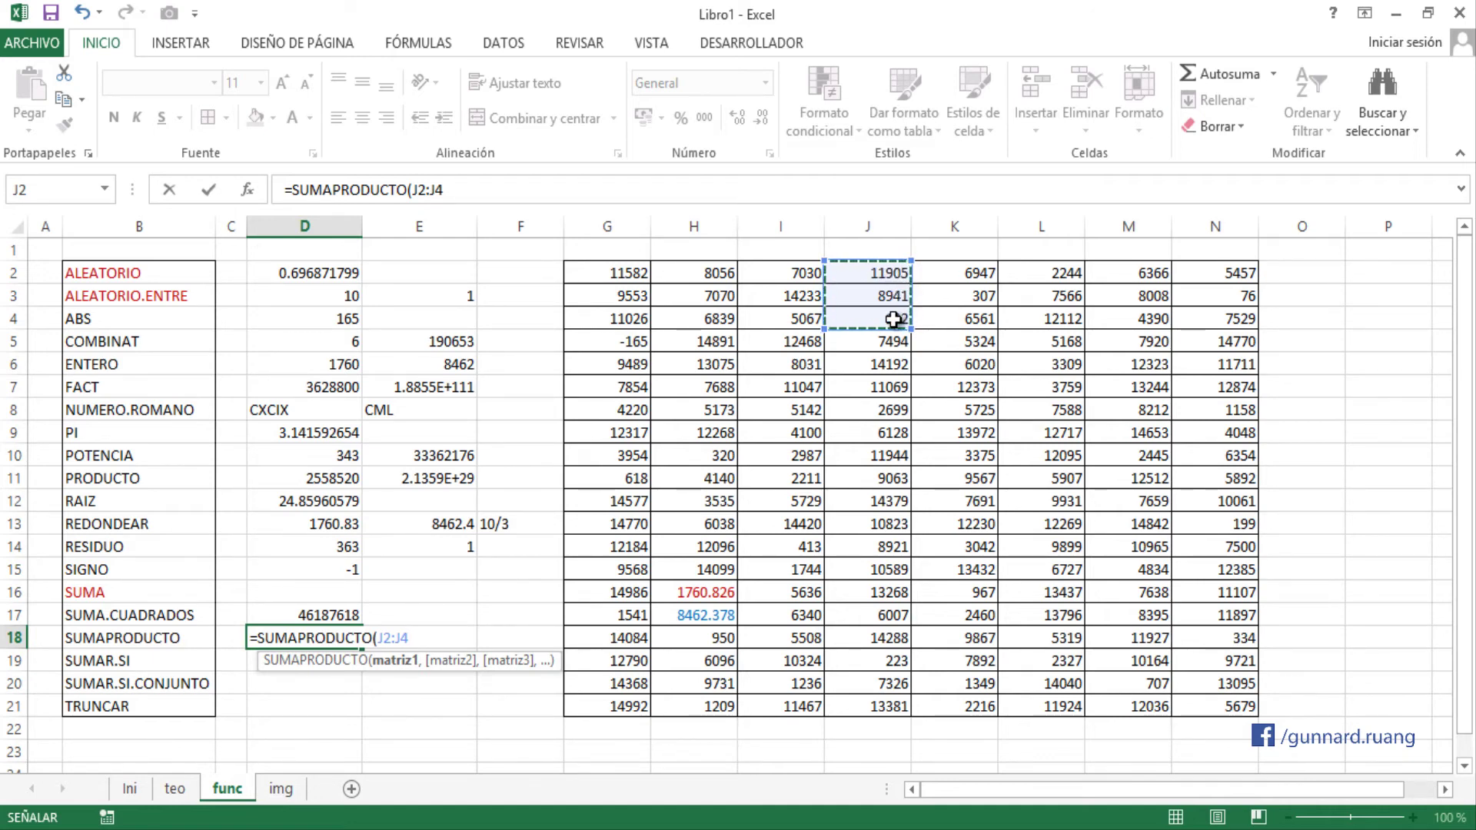
{"action": "type", "text": ","}
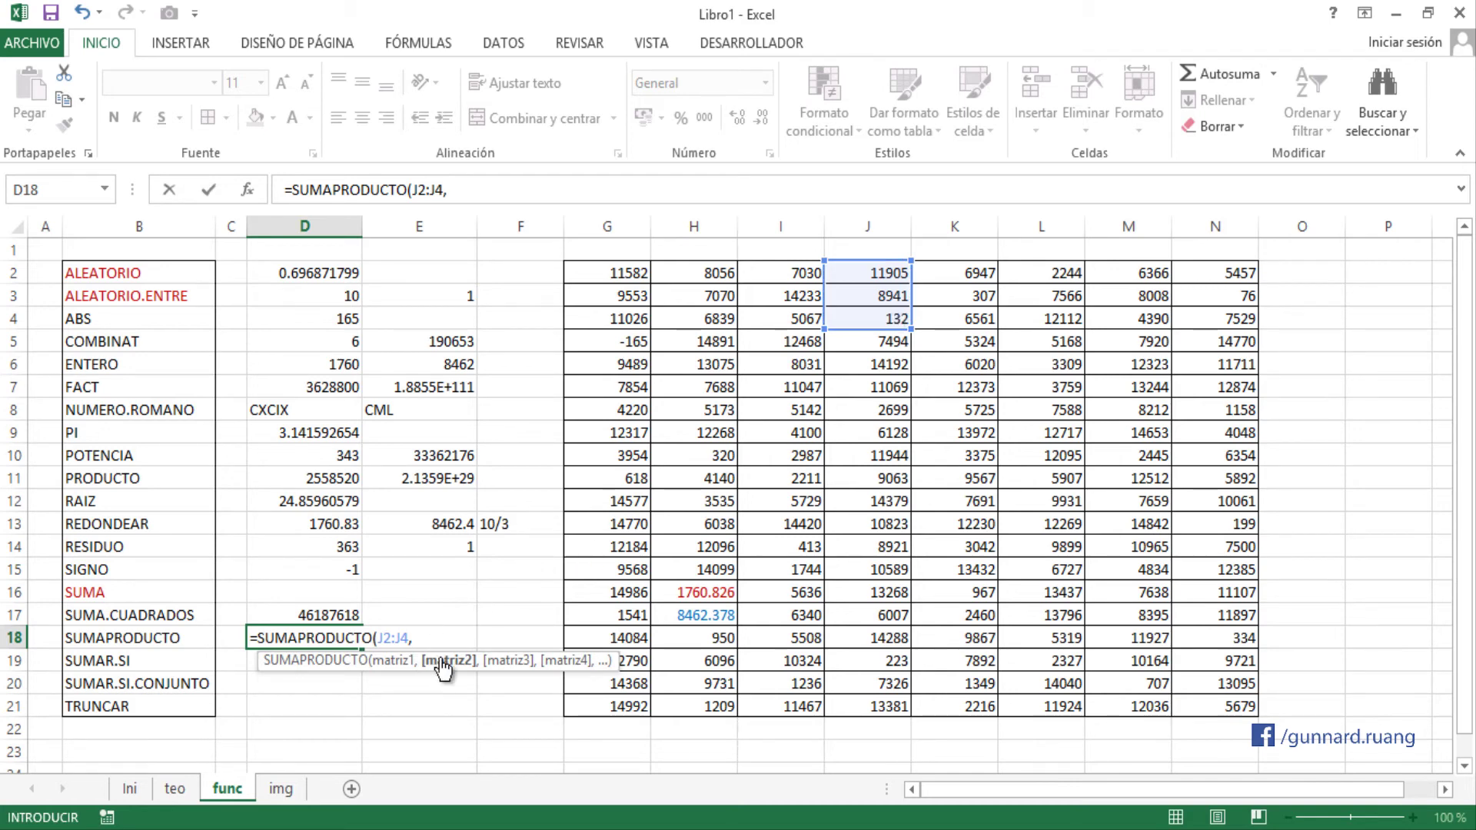
{"action": "left_click_drag", "start_coordinate": [951, 275], "coordinate": [949, 323]}
{"action": "type", "text": ","}
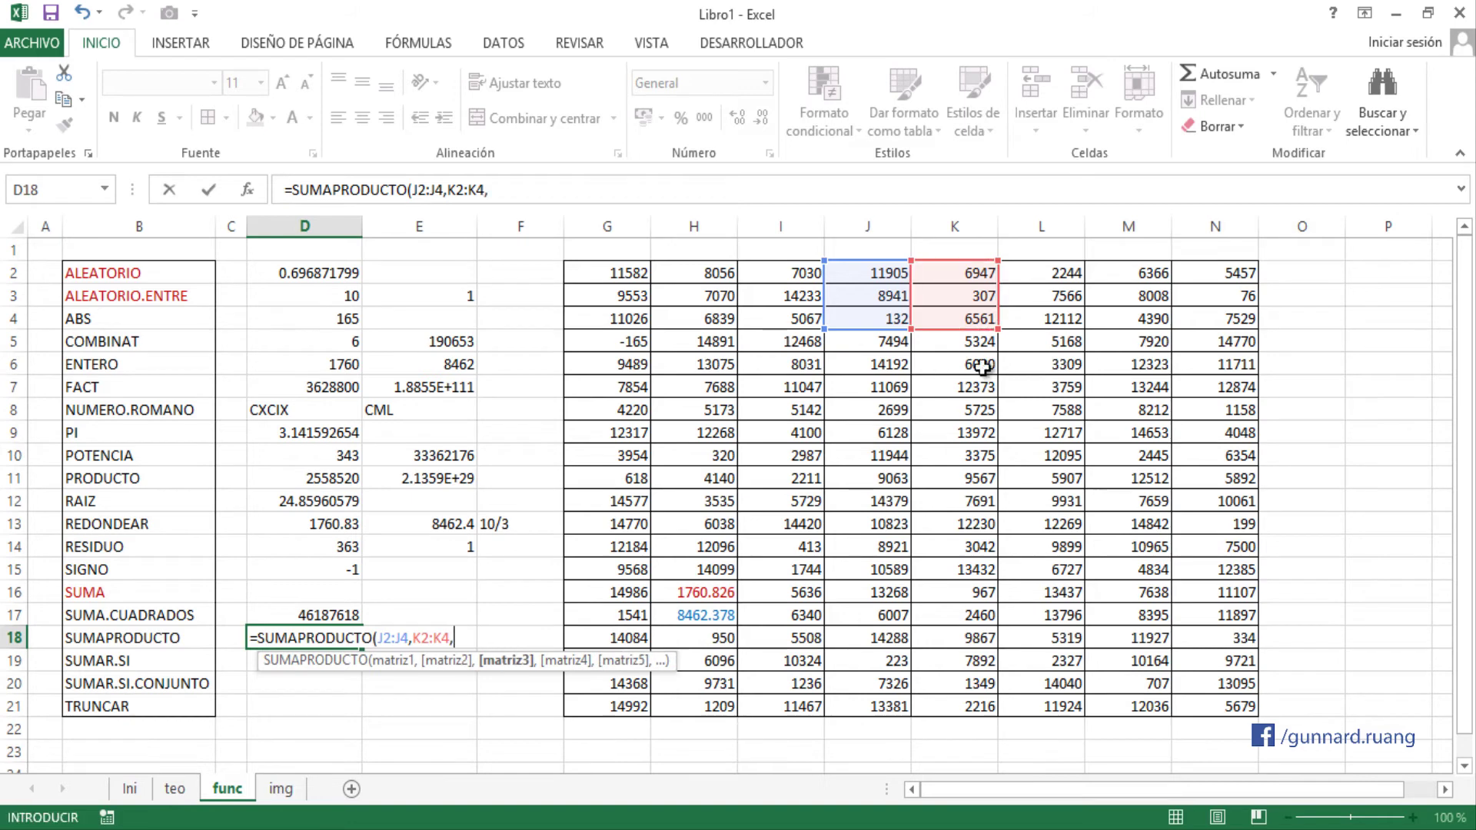
{"action": "left_click", "coordinate": [1047, 275]}
{"action": "left_click_drag", "start_coordinate": [1047, 297], "coordinate": [1048, 320]}
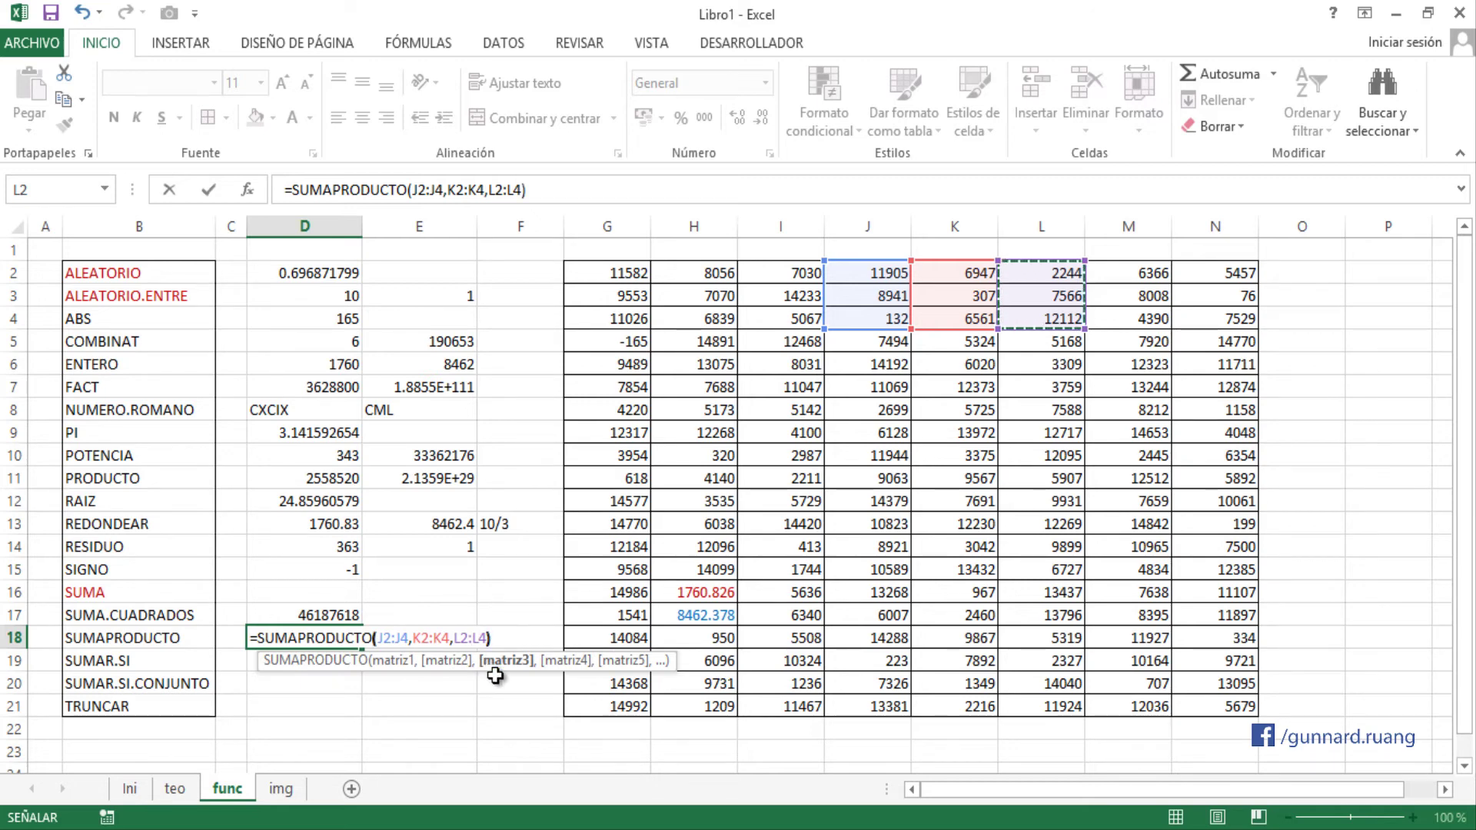
{"action": "type", "text": ")"}
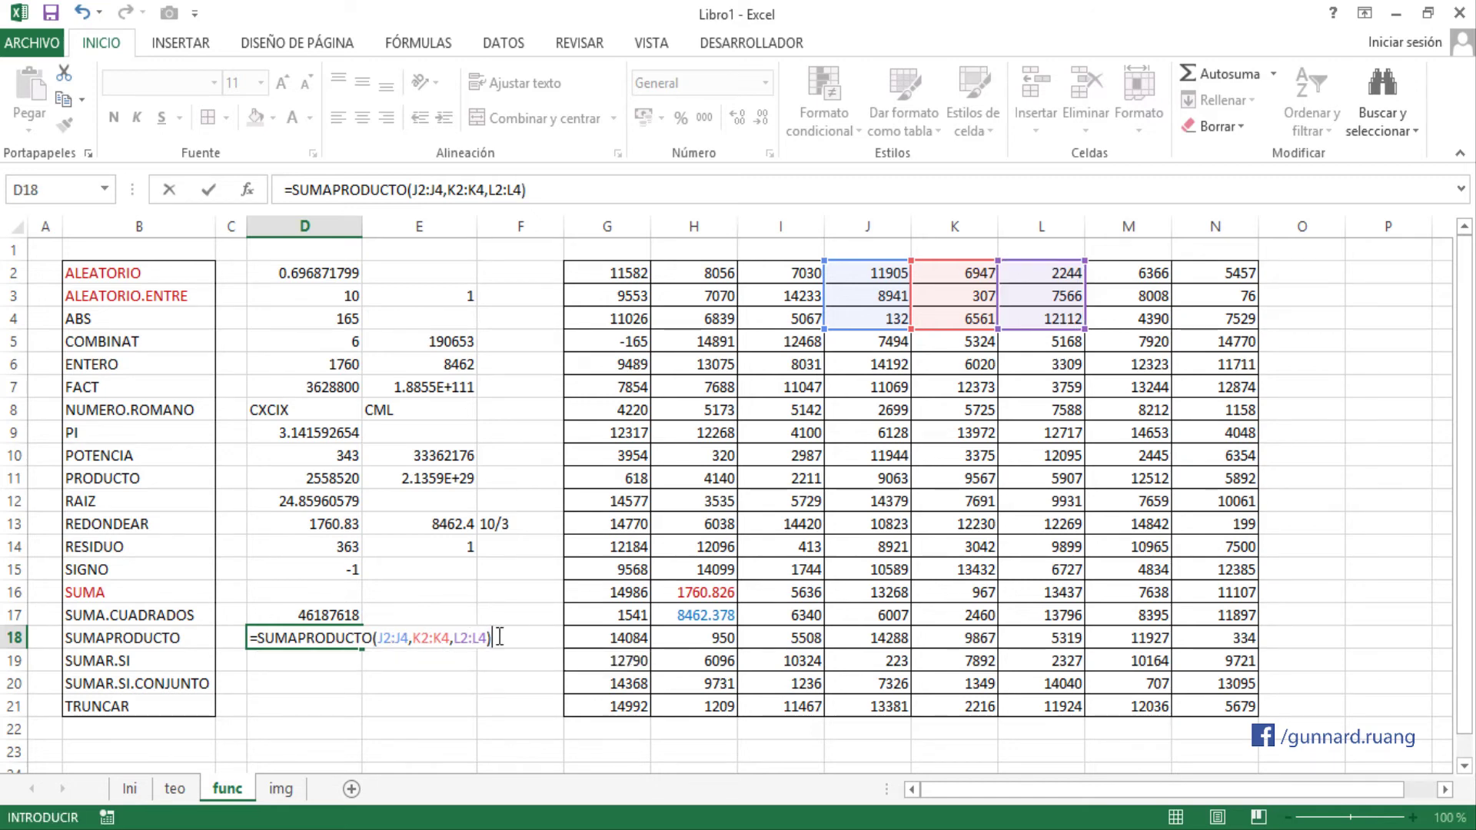
{"action": "key", "text": "Return"}
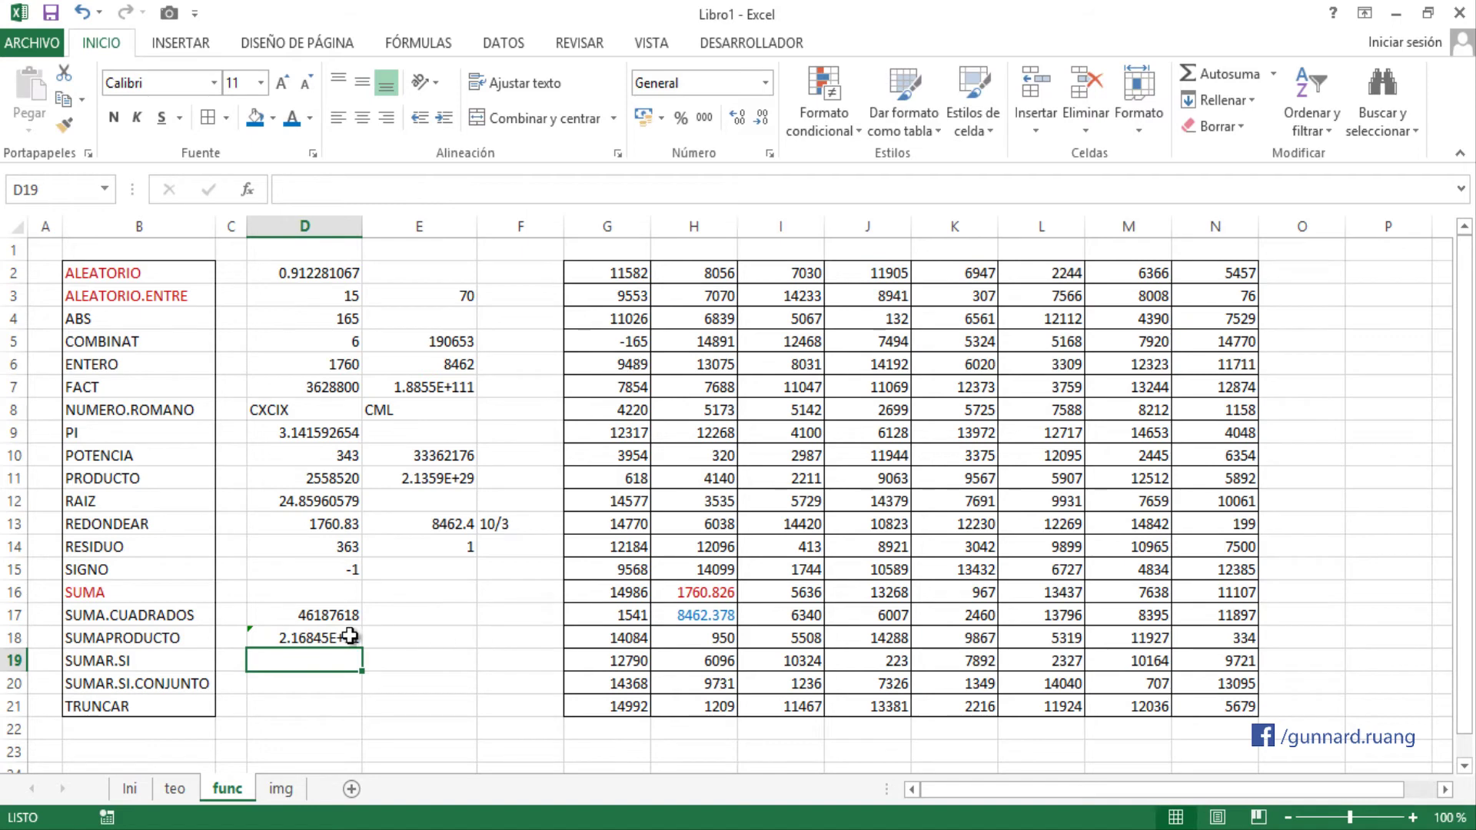
- Review the SUMAPRODUCTO formula in cell D18 and its first source range, J2:J4
{"action": "left_click", "coordinate": [321, 637]}
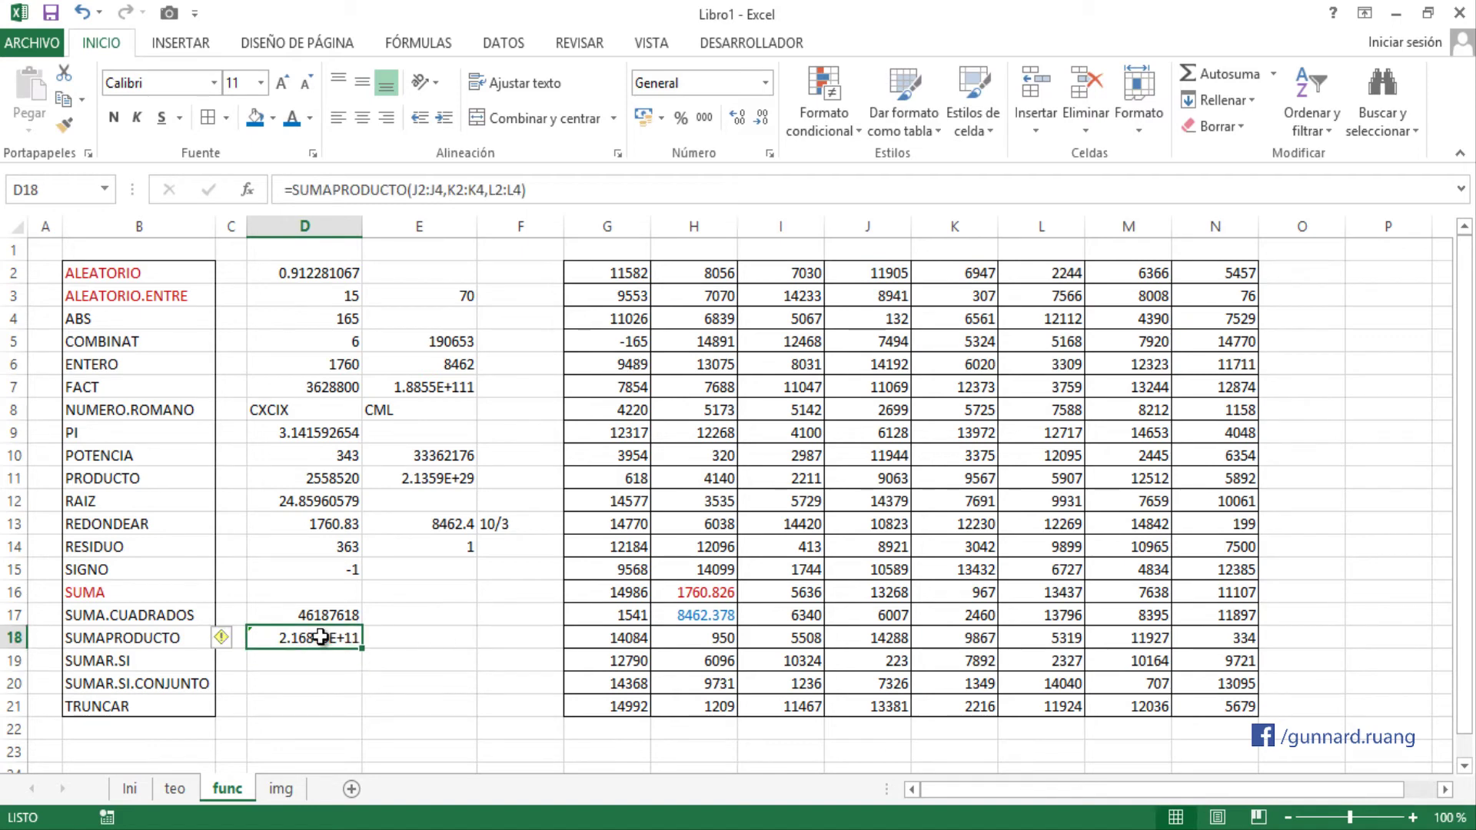
{"action": "left_click_drag", "start_coordinate": [892, 273], "coordinate": [892, 319]}
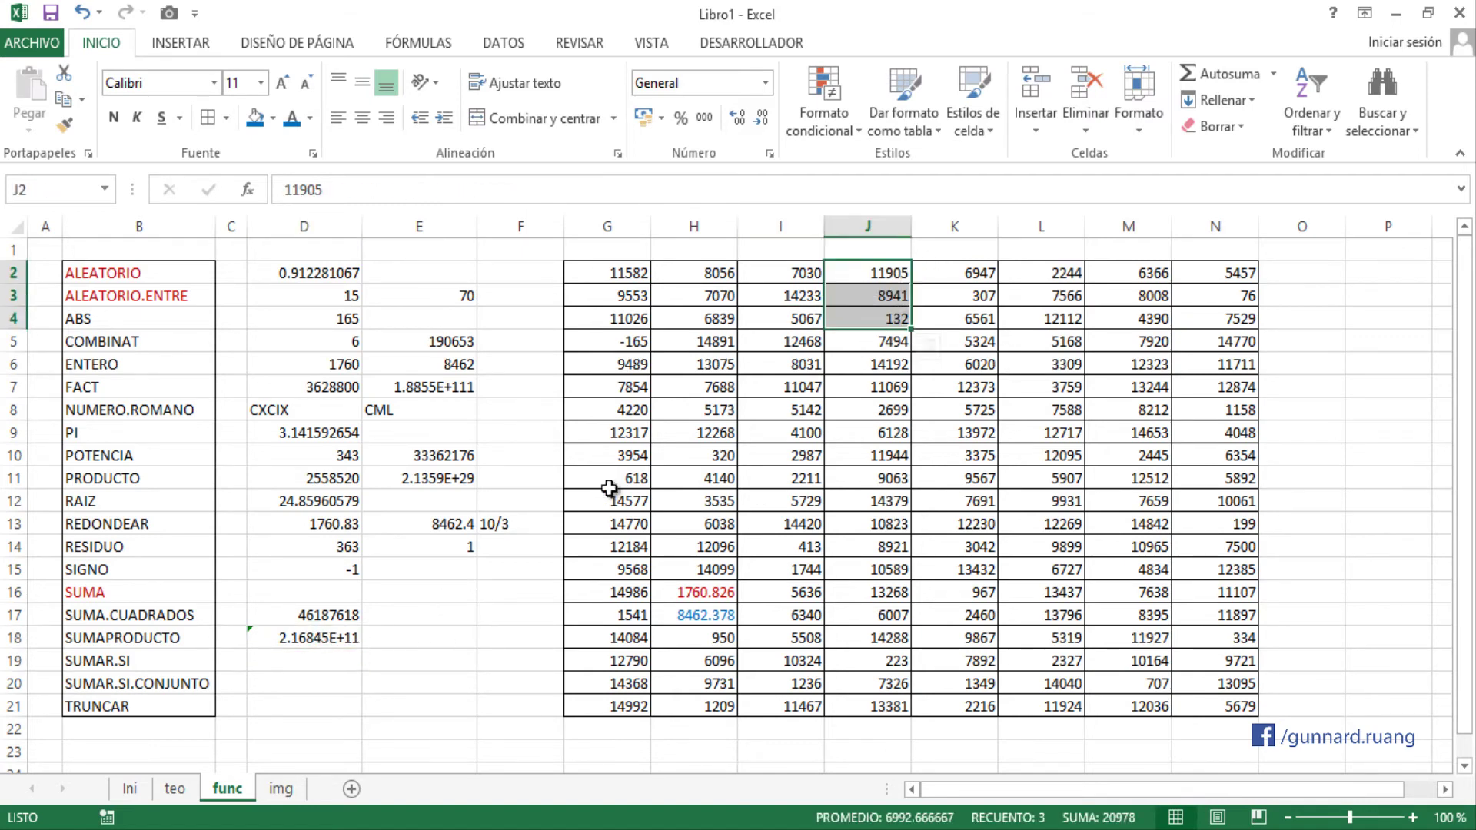
{"action": "left_click", "coordinate": [462, 619]}
{"action": "left_click", "coordinate": [307, 637]}
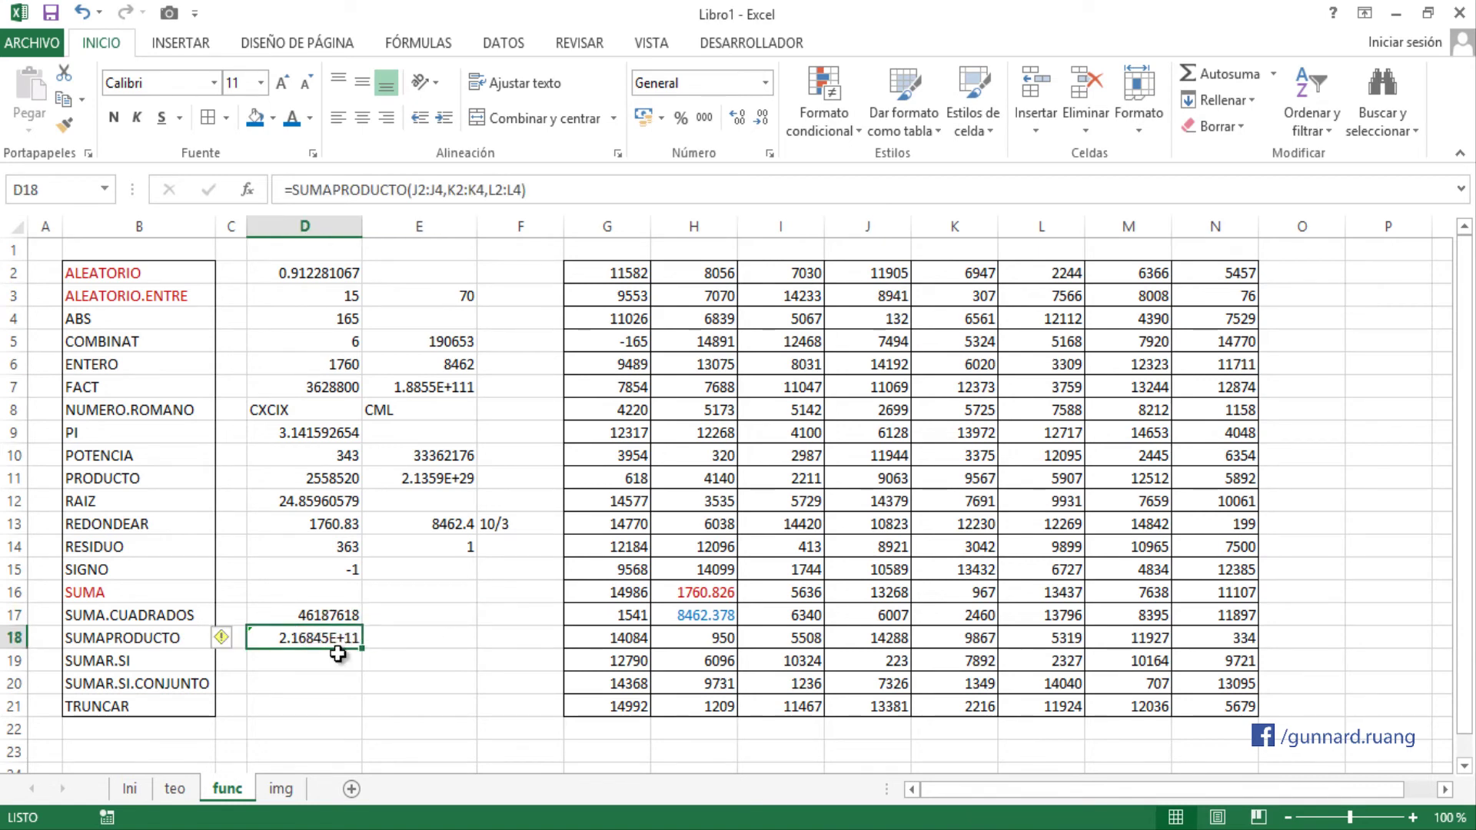
- Look over the SUMAR.SI, SUMAR.SI.CONJUNTO and TRUNCAR rows at the end of the function list
{"action": "left_click", "coordinate": [337, 663]}
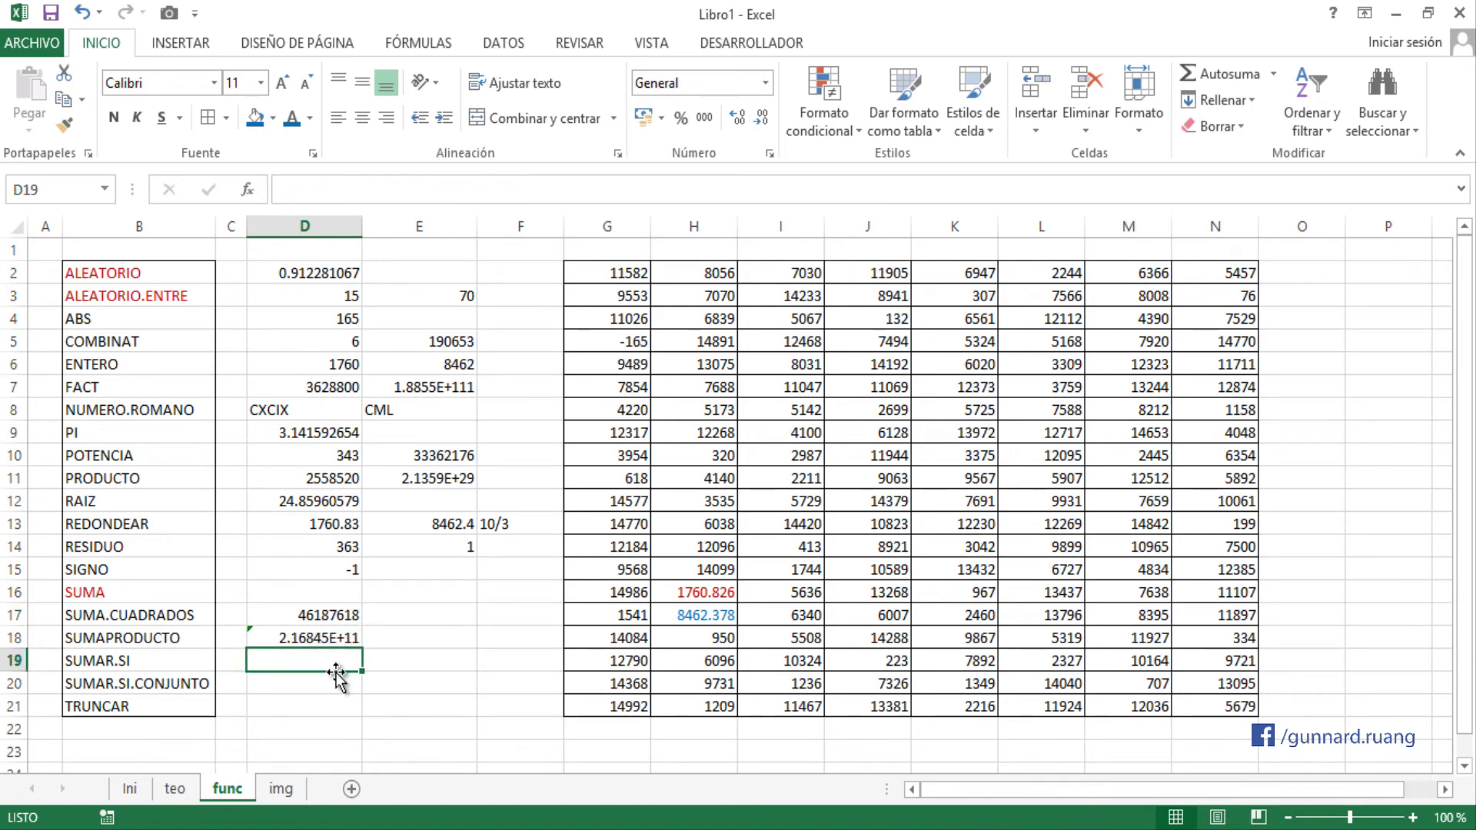
{"action": "left_click_drag", "start_coordinate": [134, 663], "coordinate": [277, 692]}
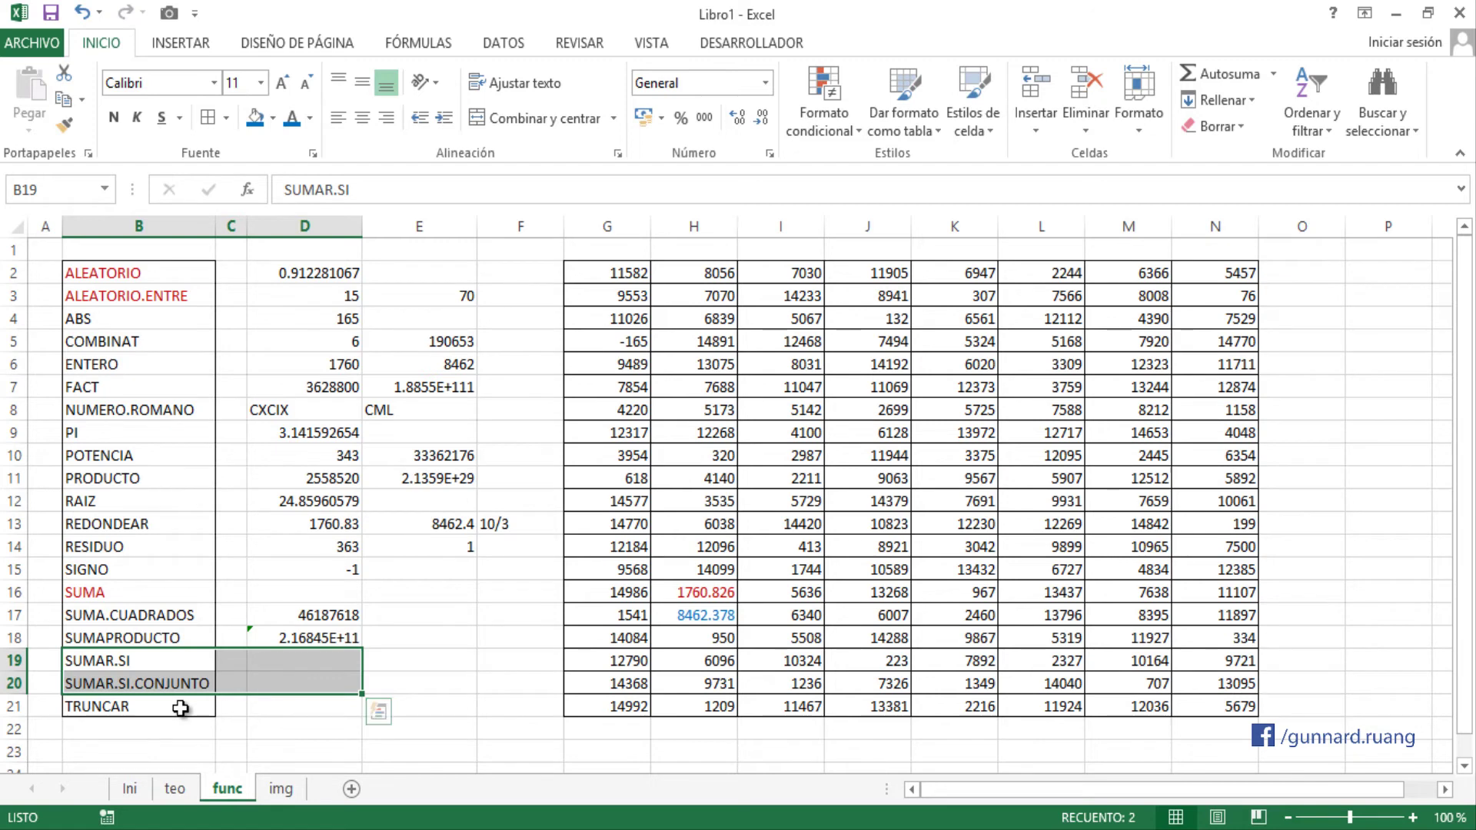
{"action": "left_click_drag", "start_coordinate": [188, 705], "coordinate": [297, 705]}
{"action": "left_click", "coordinate": [310, 706]}
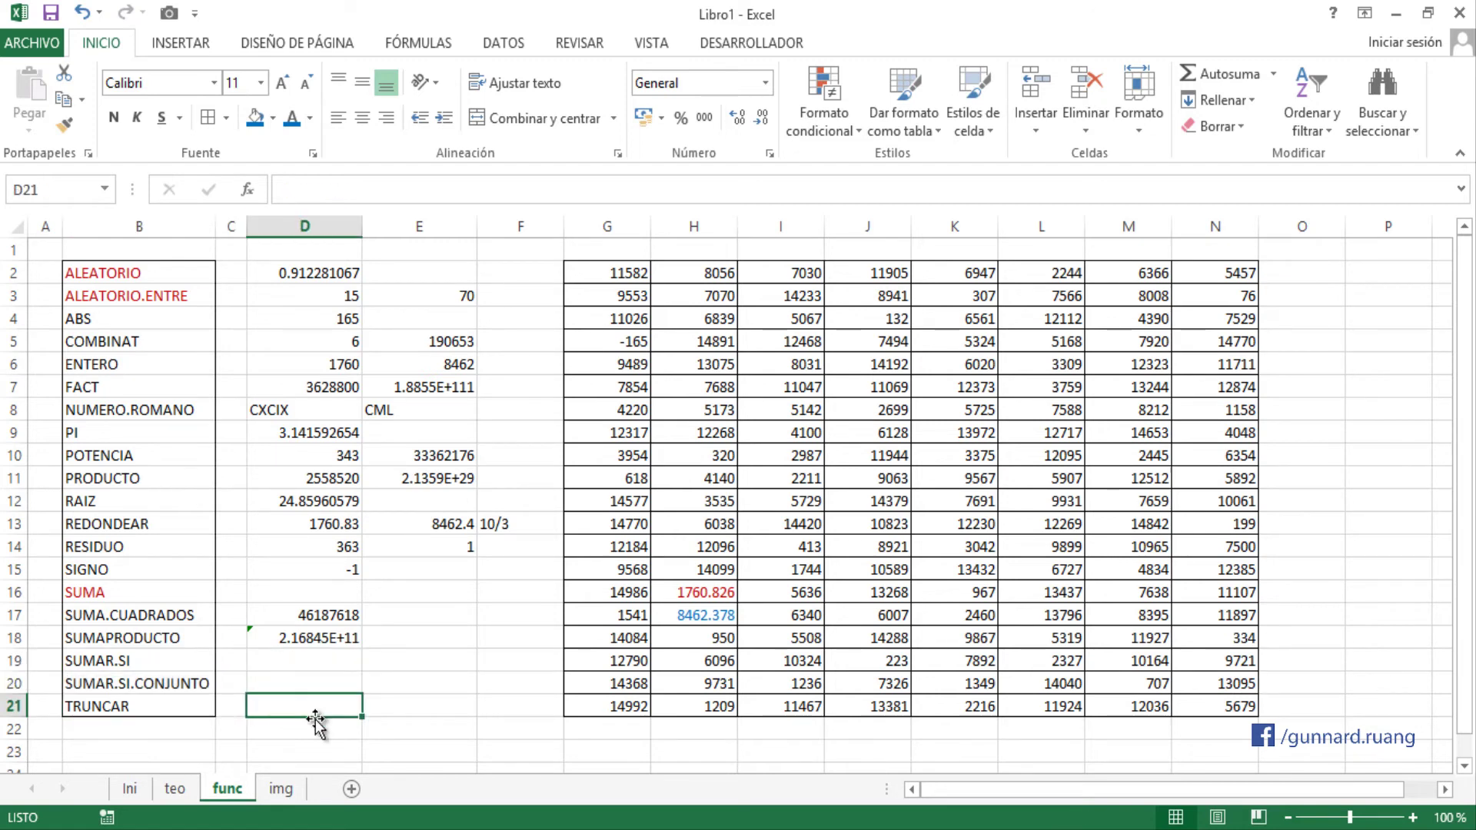
- Underline the TRUNCAR label in cell B21 and the REDONDEAR label in cell B13
{"action": "left_click", "coordinate": [187, 703]}
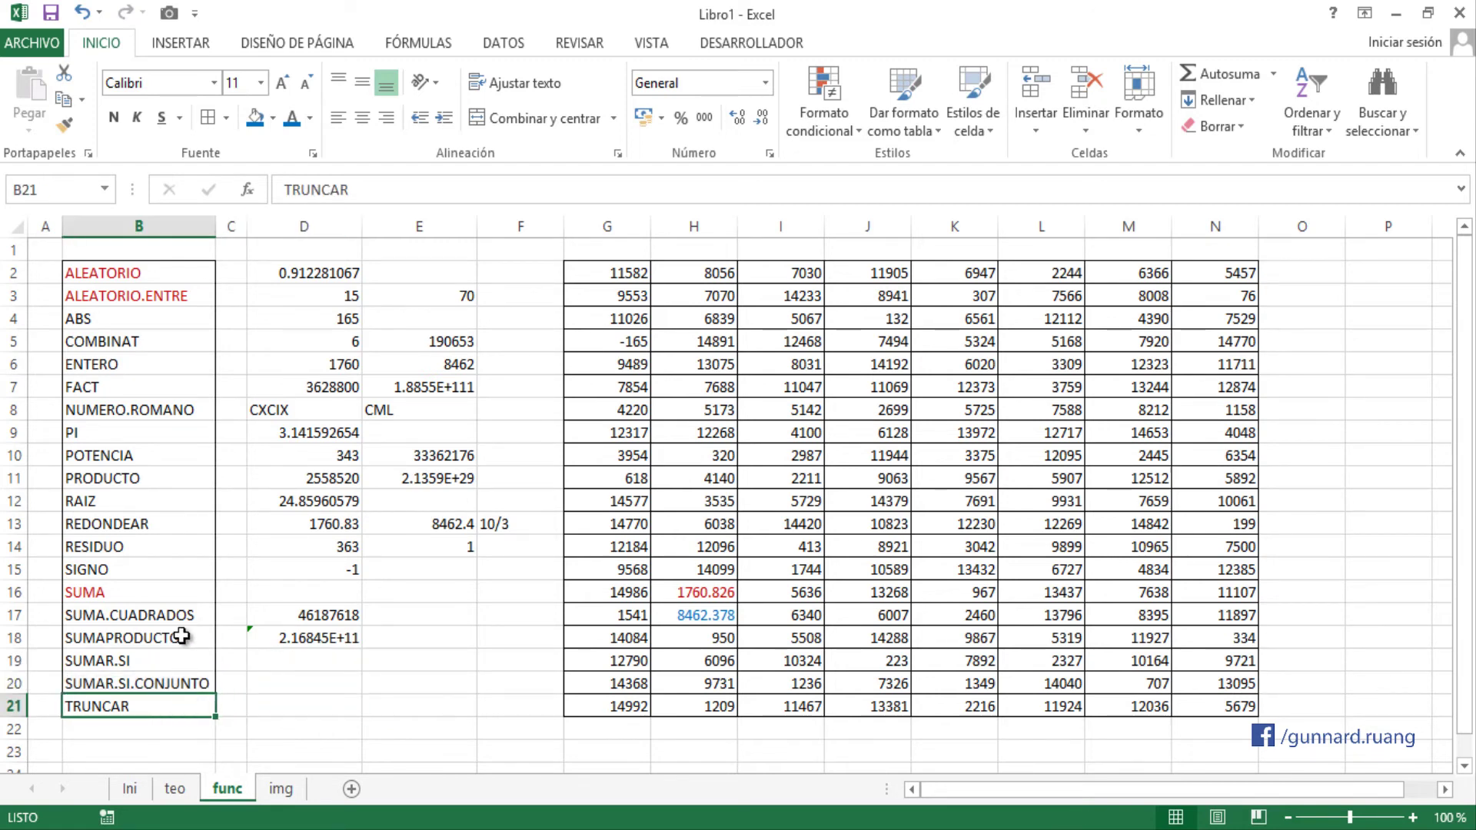
{"action": "left_click", "coordinate": [162, 117]}
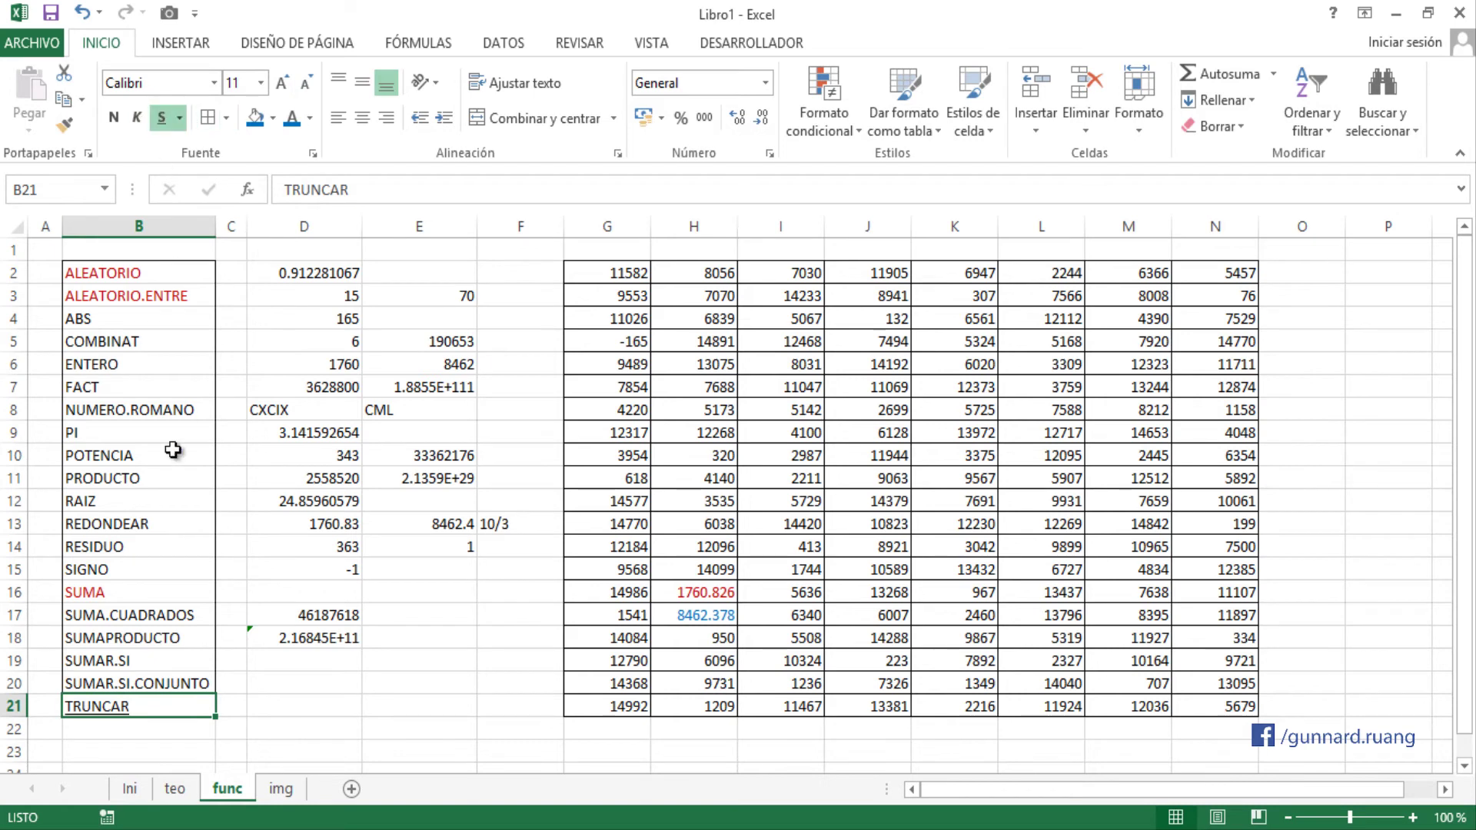
{"action": "left_click", "coordinate": [154, 498]}
{"action": "left_click", "coordinate": [146, 524]}
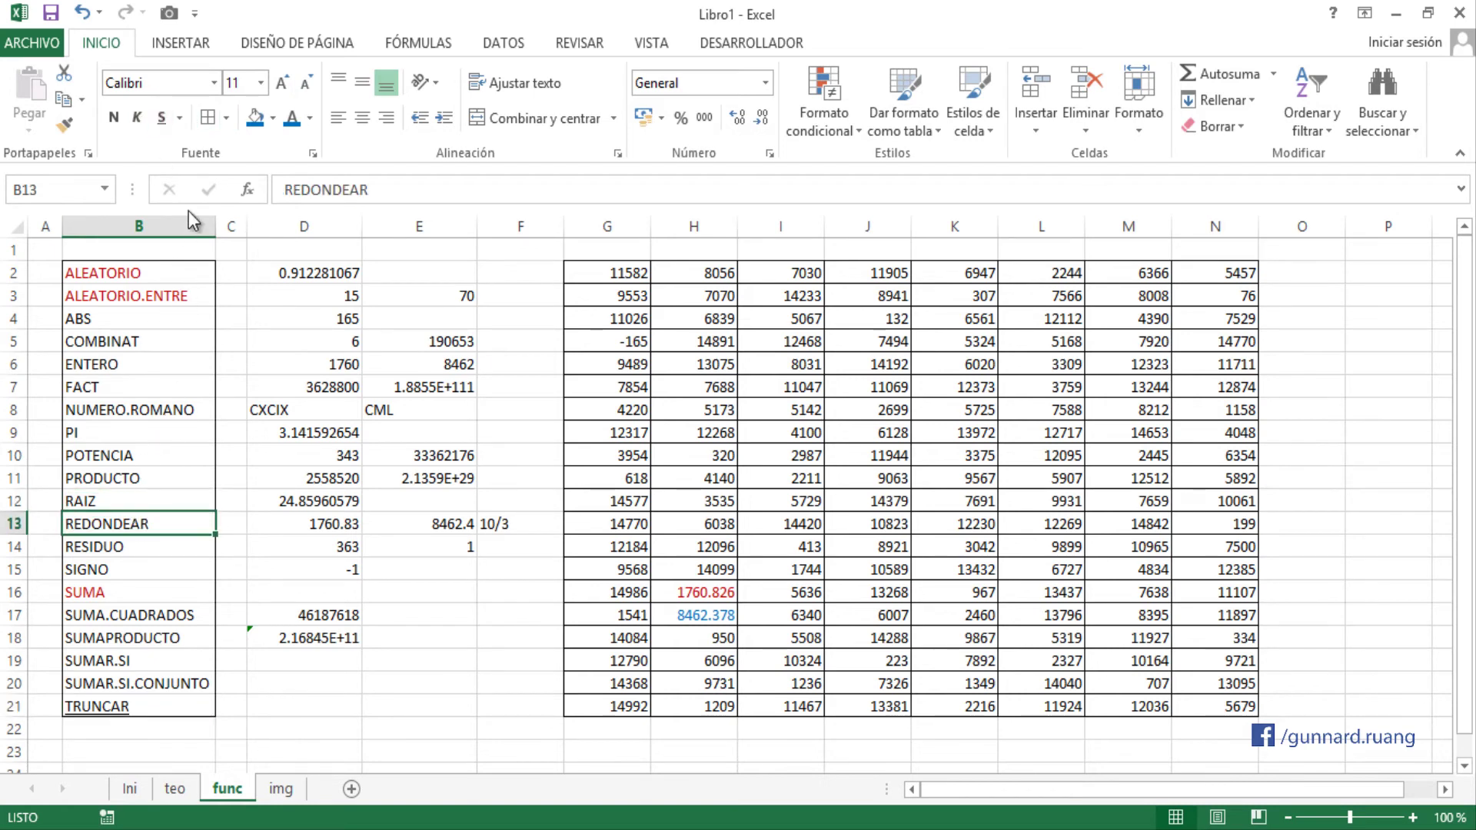
{"action": "left_click", "coordinate": [162, 121]}
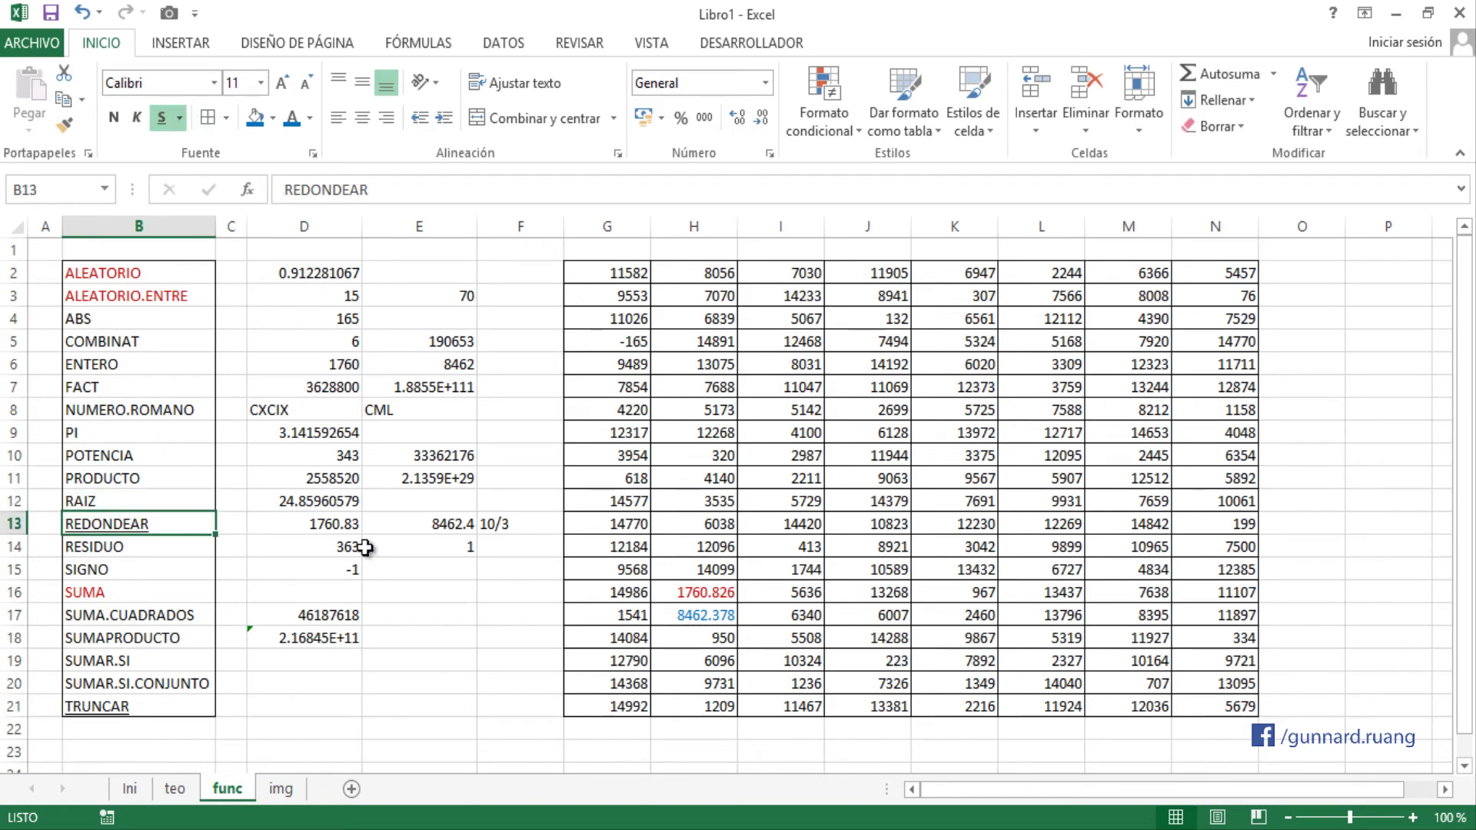
- Review the REDONDEAR formula in cell E13, checking its source cell and number of decimals
{"action": "left_click", "coordinate": [311, 707]}
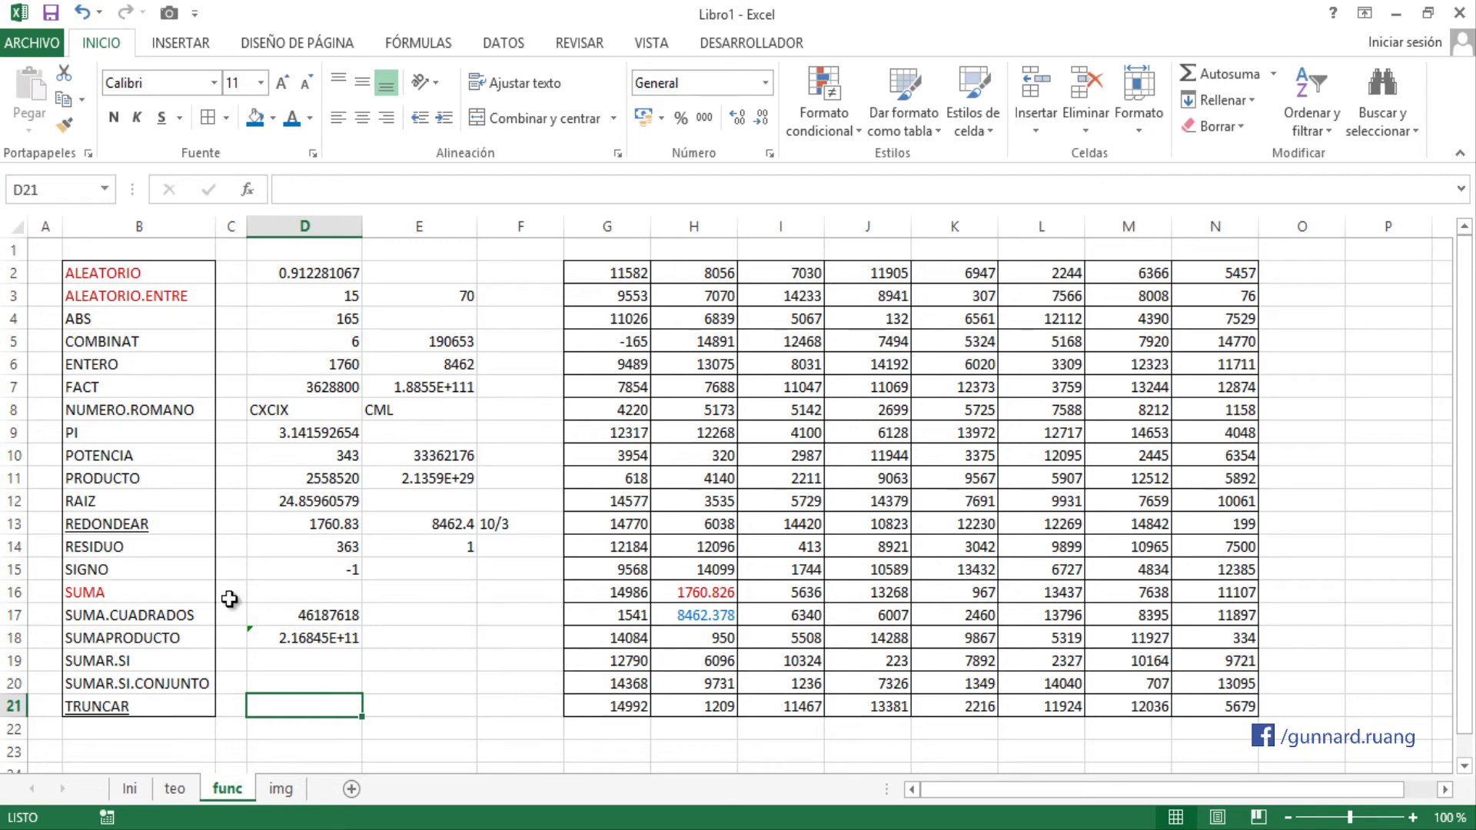
{"action": "left_click", "coordinate": [446, 530]}
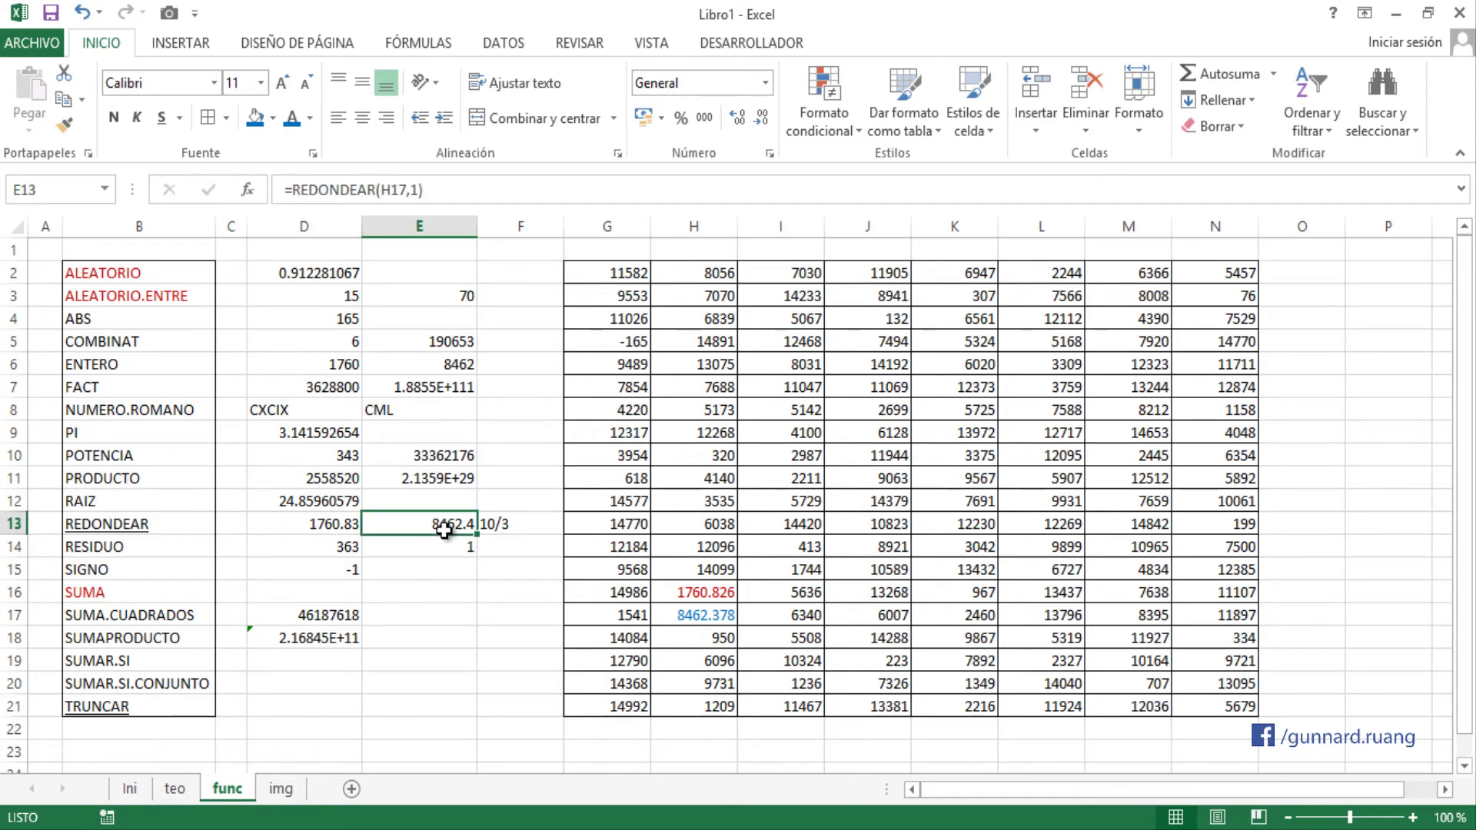
{"action": "double_click", "coordinate": [443, 523]}
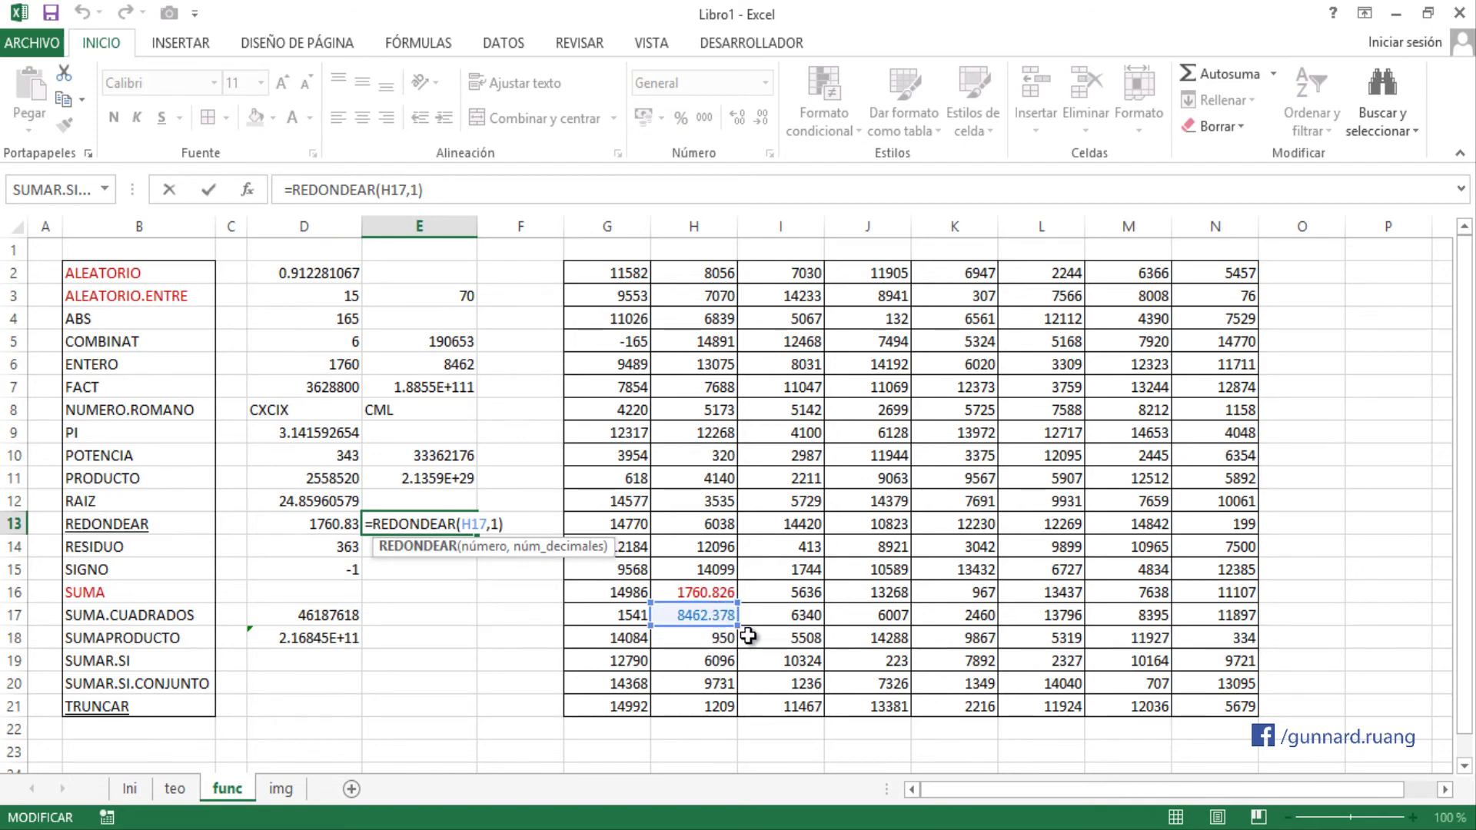
{"action": "key", "text": "Return"}
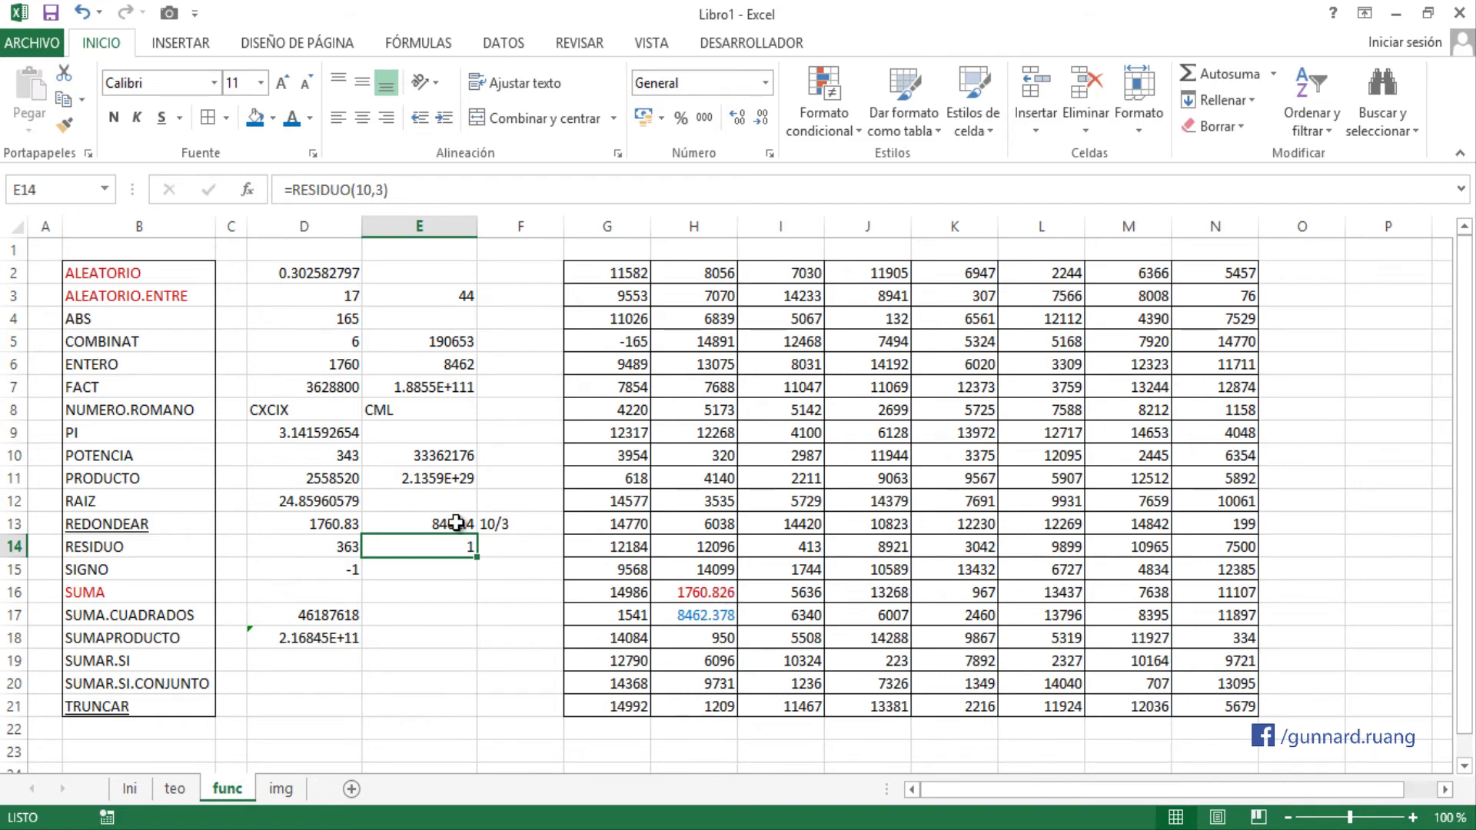
- Enter =TRUNCAR(H17,1) in cell E21 to cut the number to one decimal, and review the formula
{"action": "left_click", "coordinate": [422, 706]}
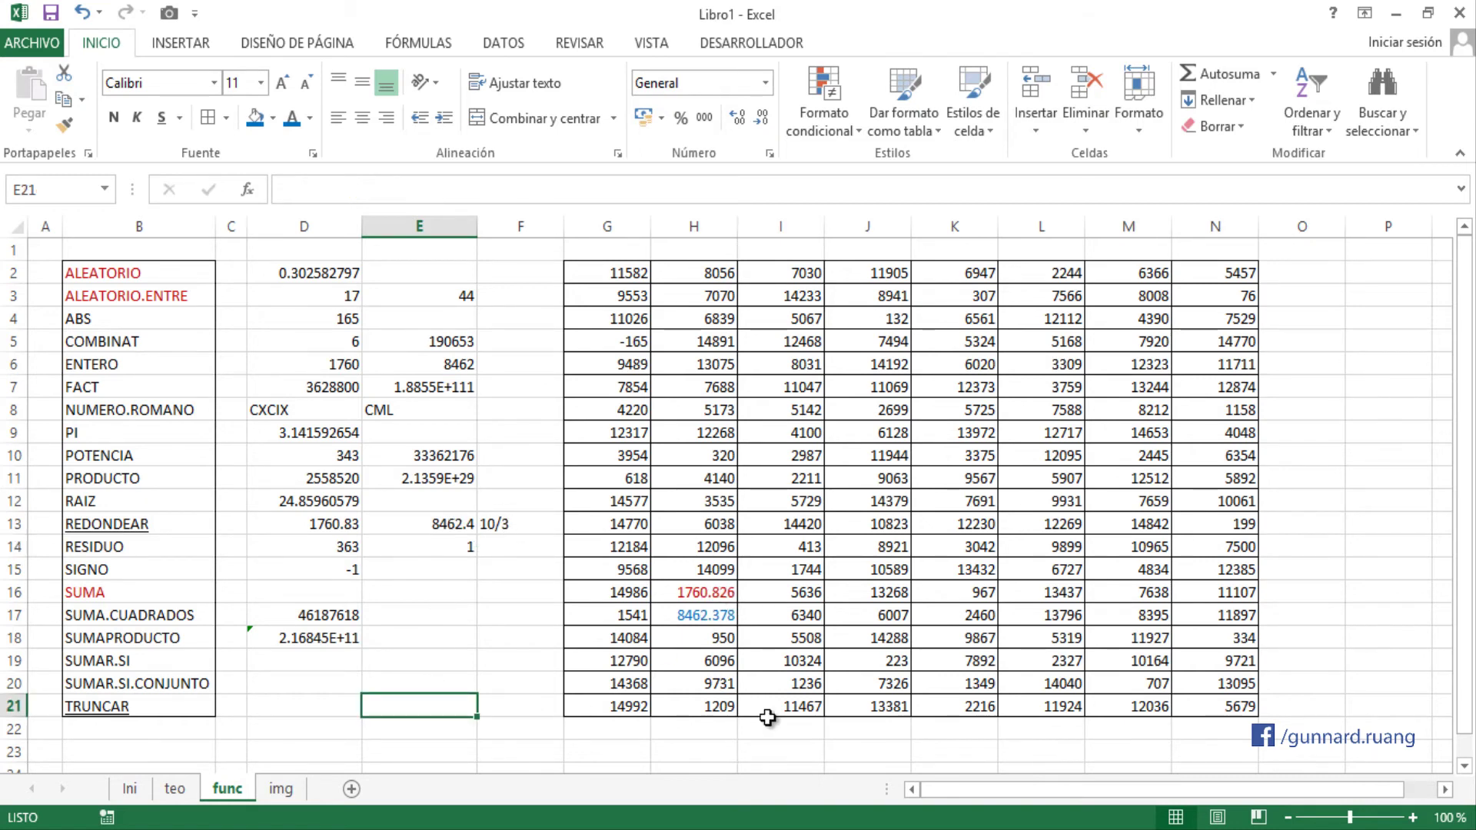
{"action": "type", "text": "=TRUNCAR("}
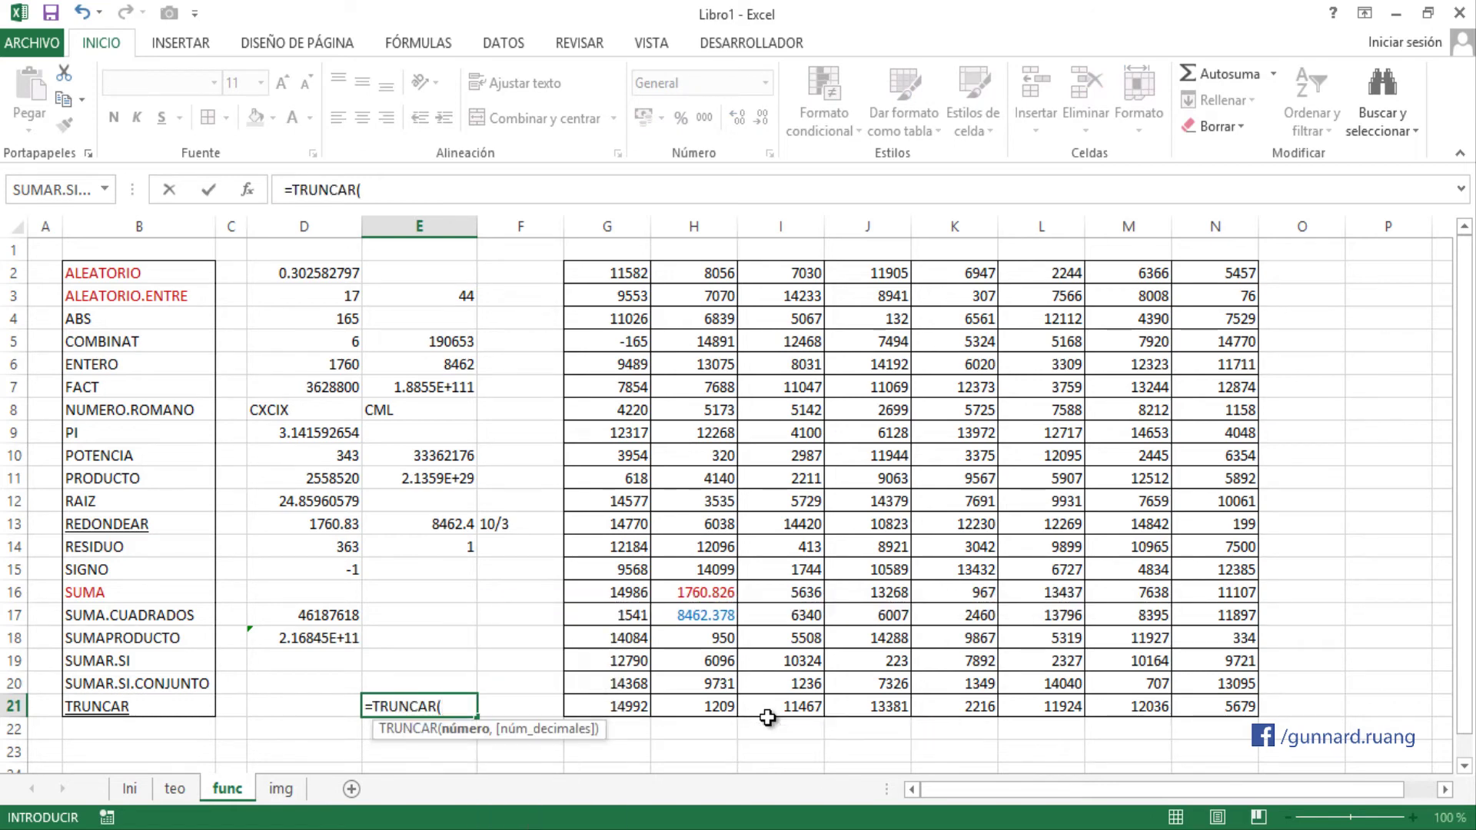
{"action": "left_click", "coordinate": [708, 620]}
{"action": "type", "text": ",1"}
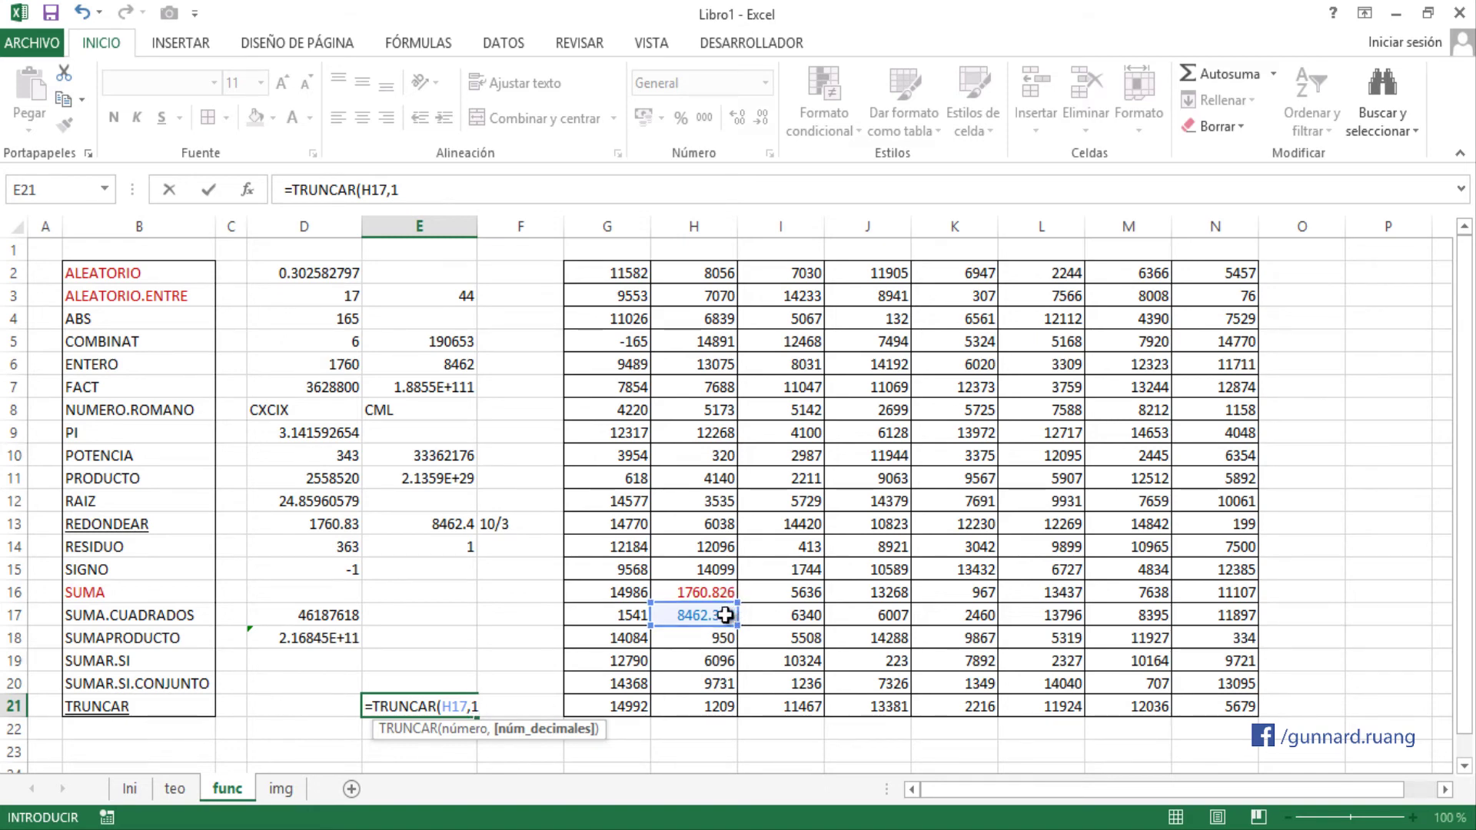
{"action": "key", "text": "Return"}
{"action": "left_click", "coordinate": [473, 701]}
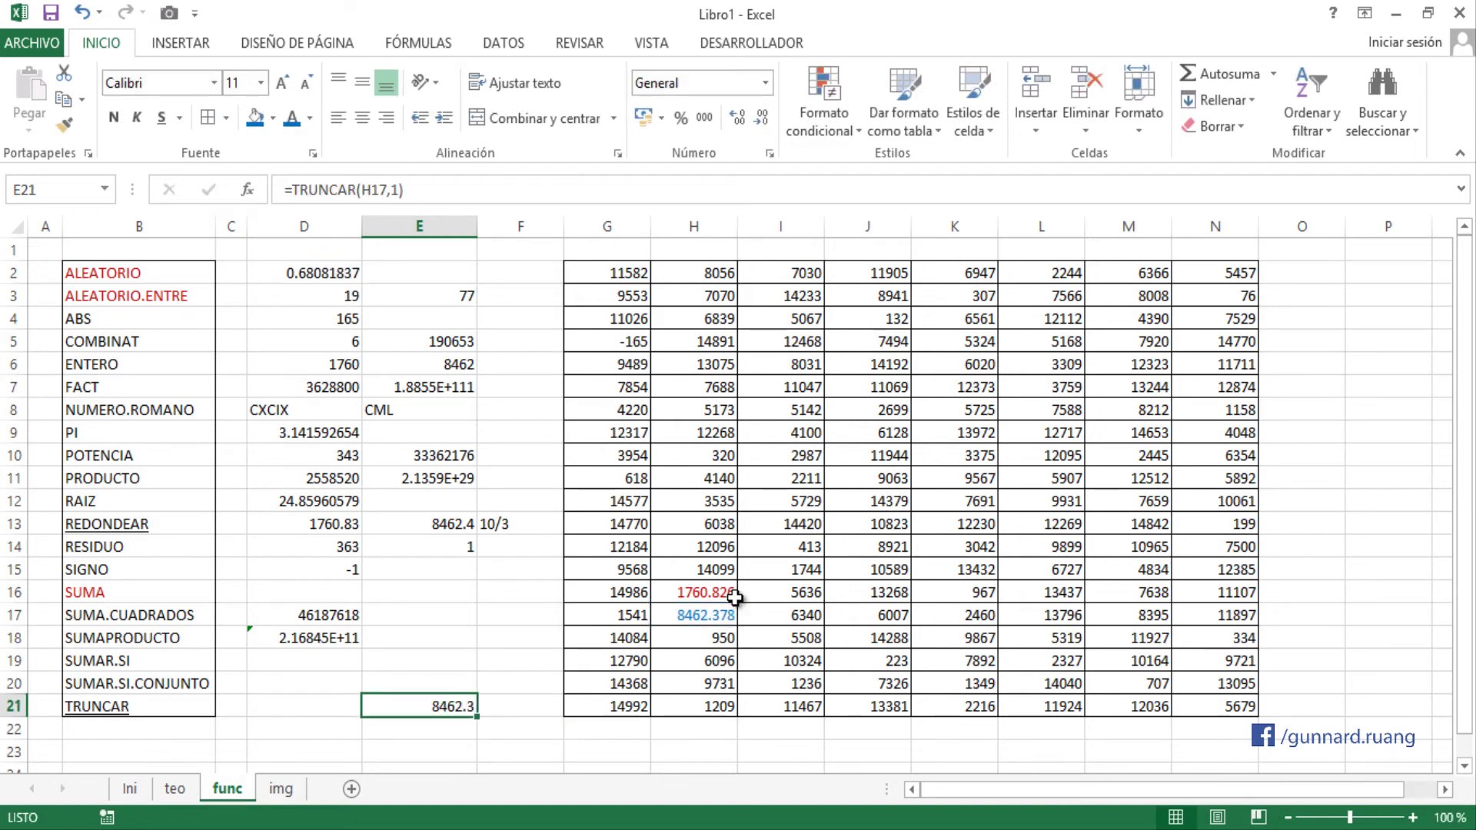
- Set the number of decimals to 2 in the REDONDEAR formula in cell E13
{"action": "left_click", "coordinate": [444, 478]}
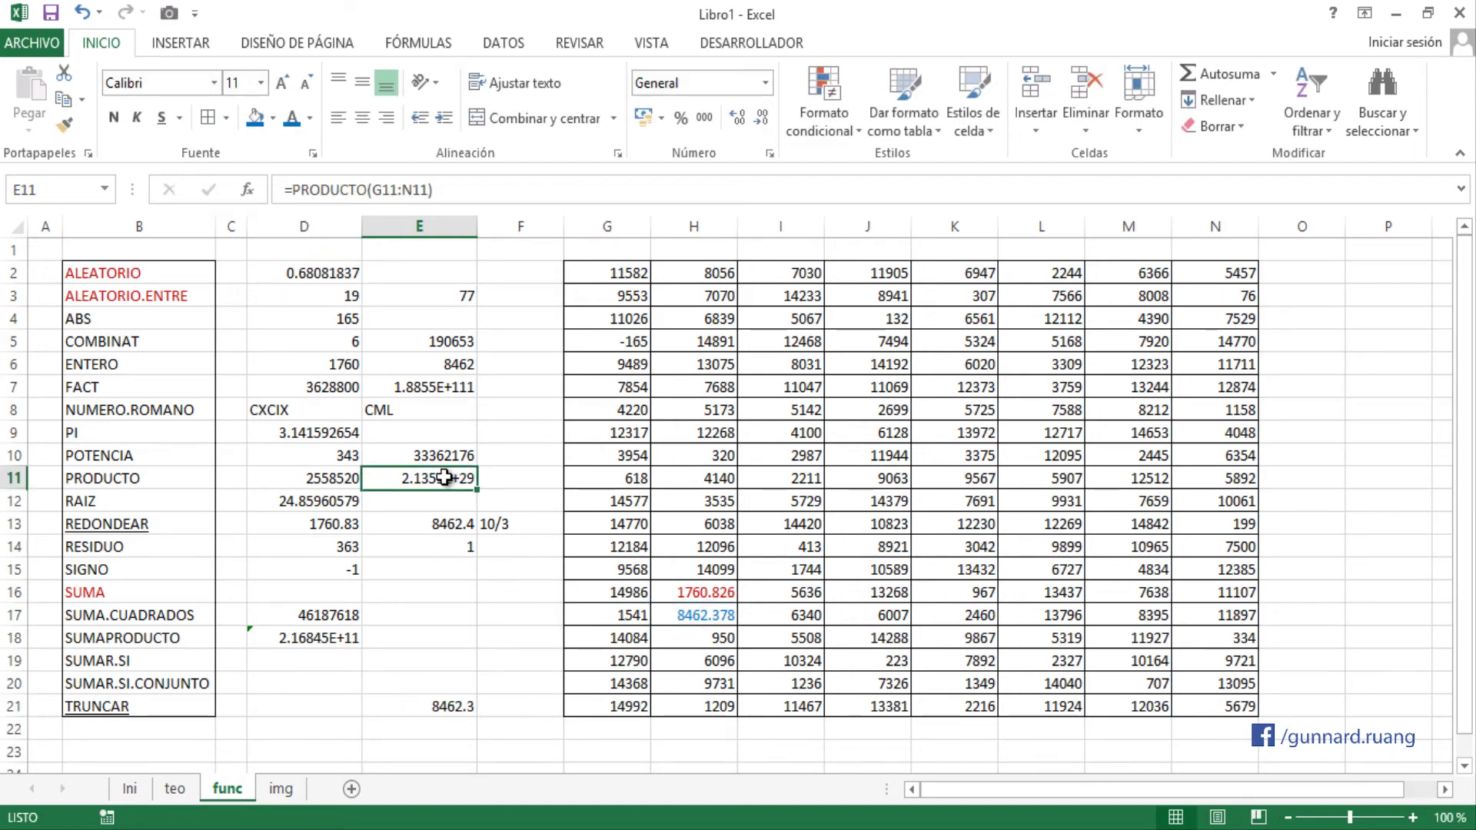
{"action": "double_click", "coordinate": [448, 523]}
{"action": "left_click", "coordinate": [491, 522]}
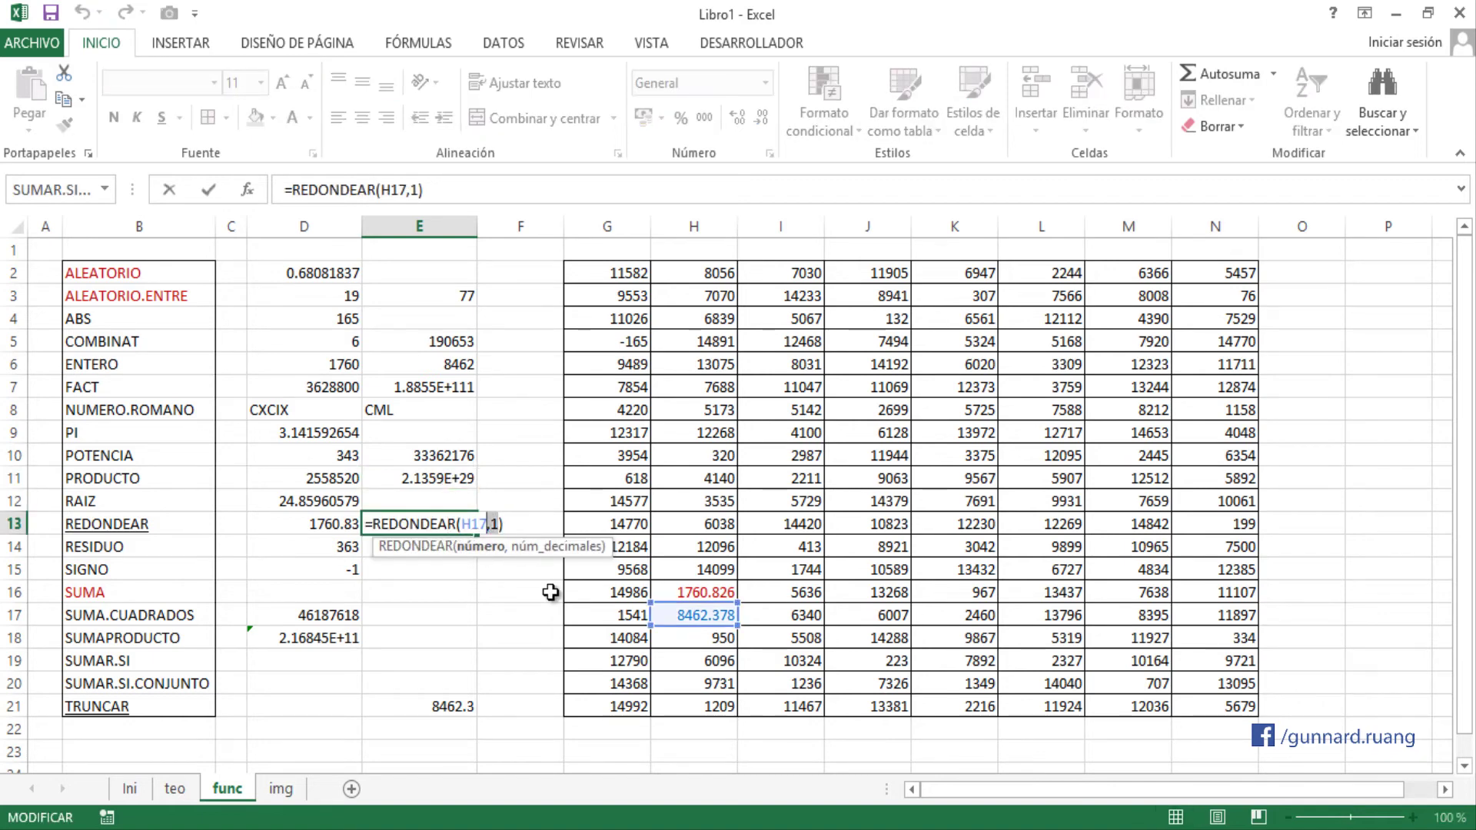
{"action": "type", "text": "2"}
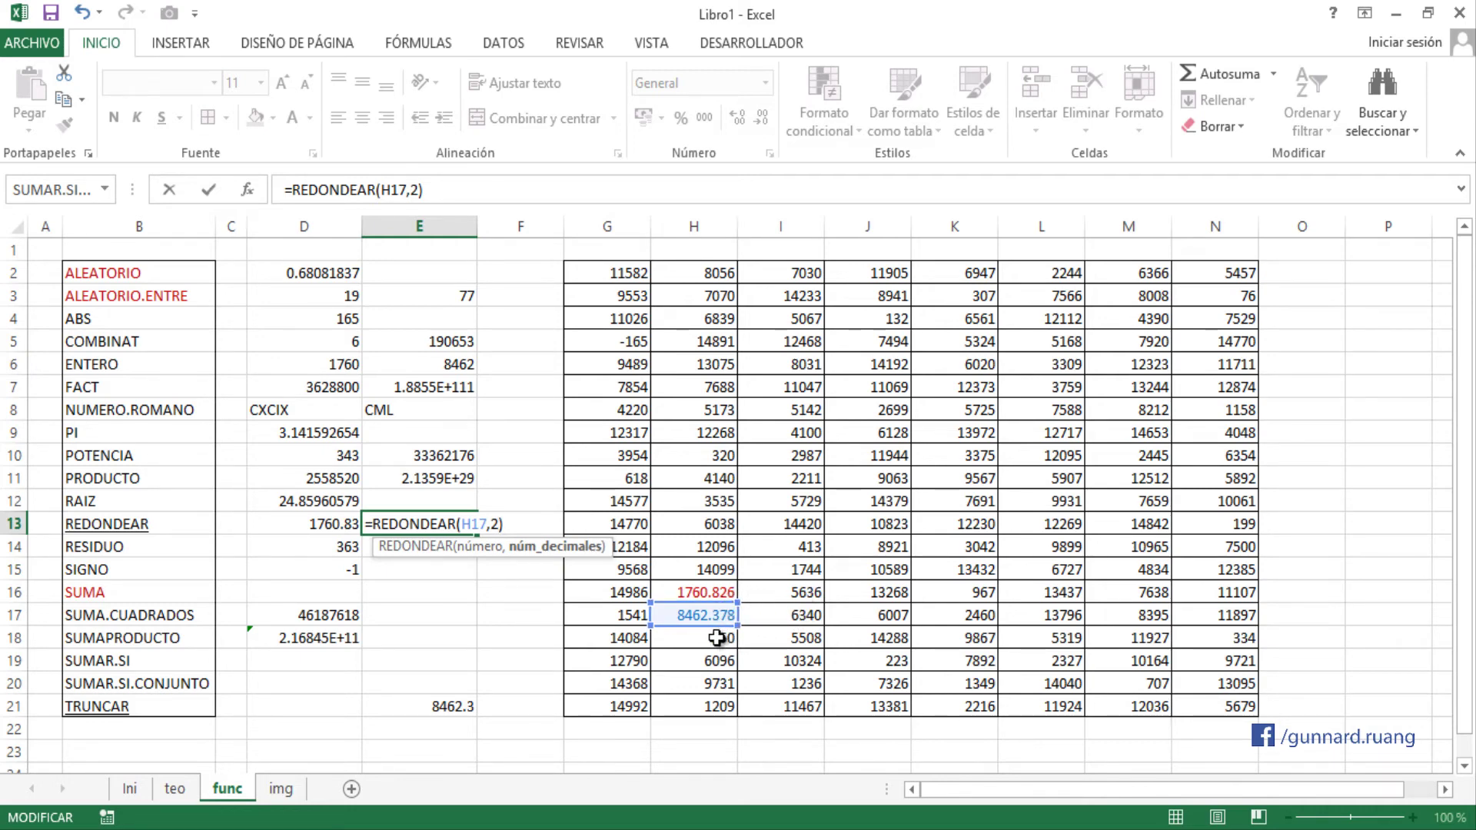
{"action": "key", "text": "Return"}
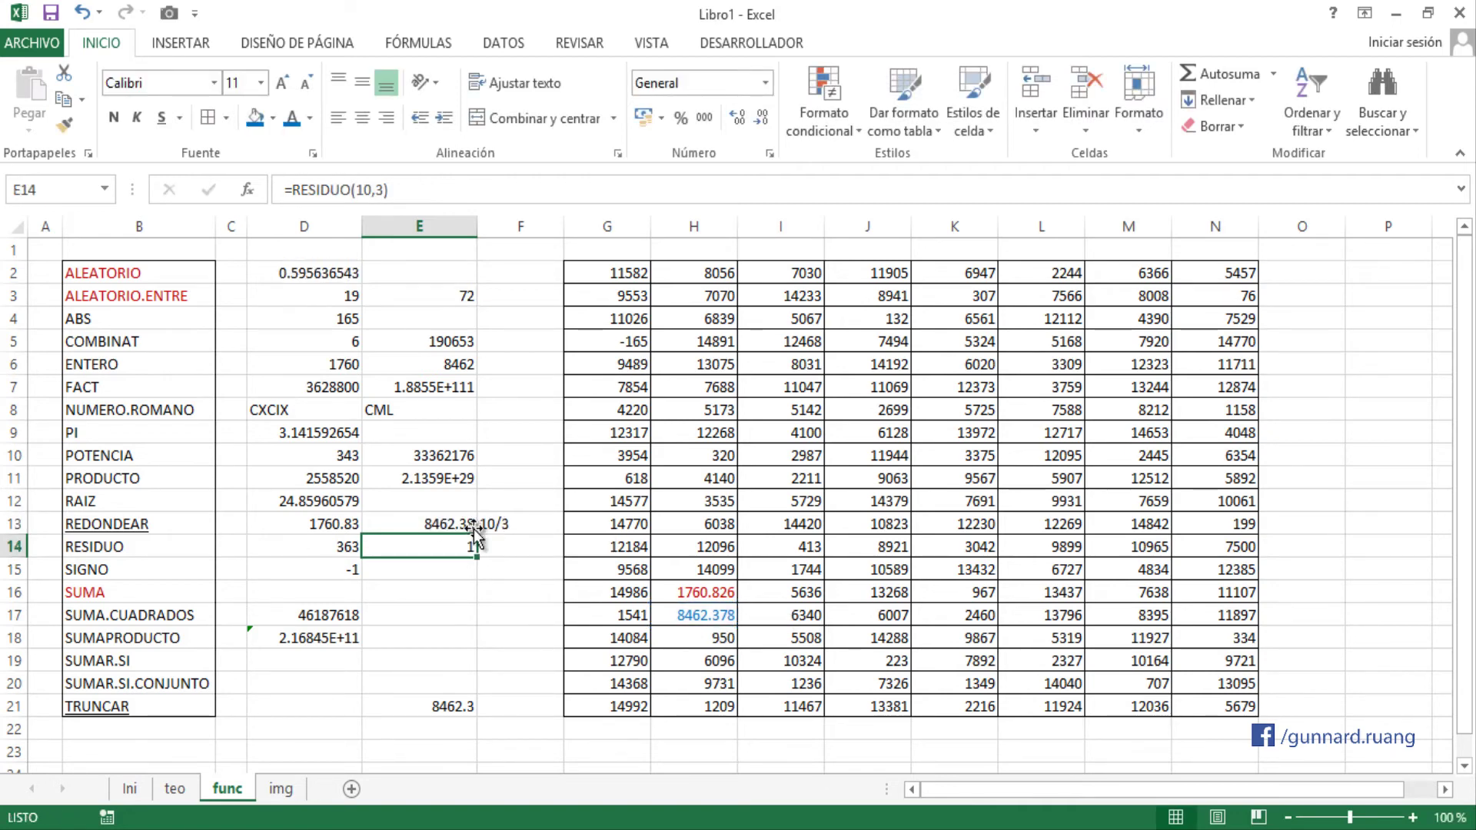
- Set the number of decimals to 2 in the TRUNCAR formula in E21 and compare its result with REDONDEAR in E13
{"action": "double_click", "coordinate": [456, 703]}
{"action": "double_click", "coordinate": [476, 706]}
{"action": "type", "text": "2"}
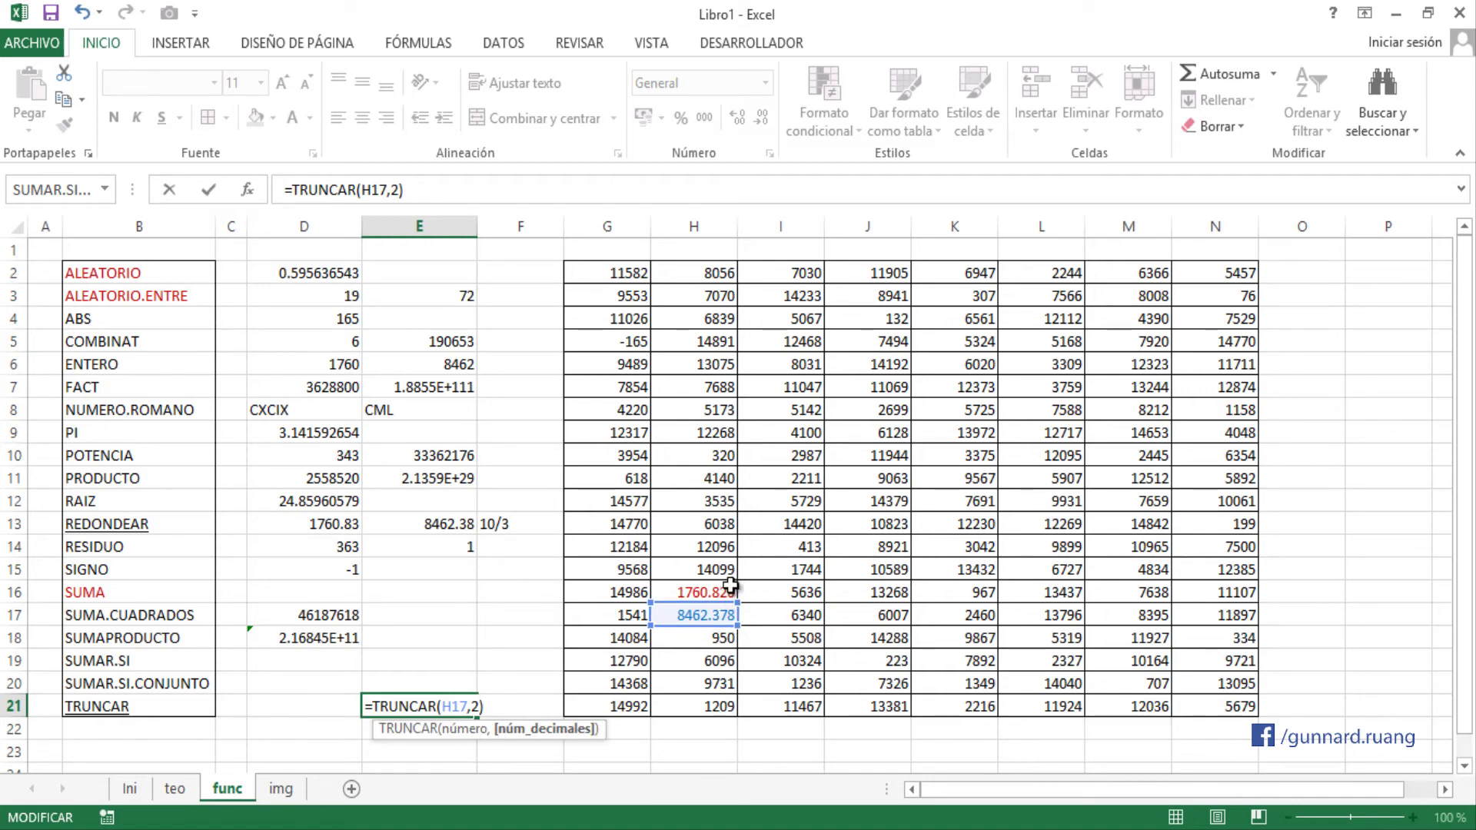
{"action": "key", "text": "Return"}
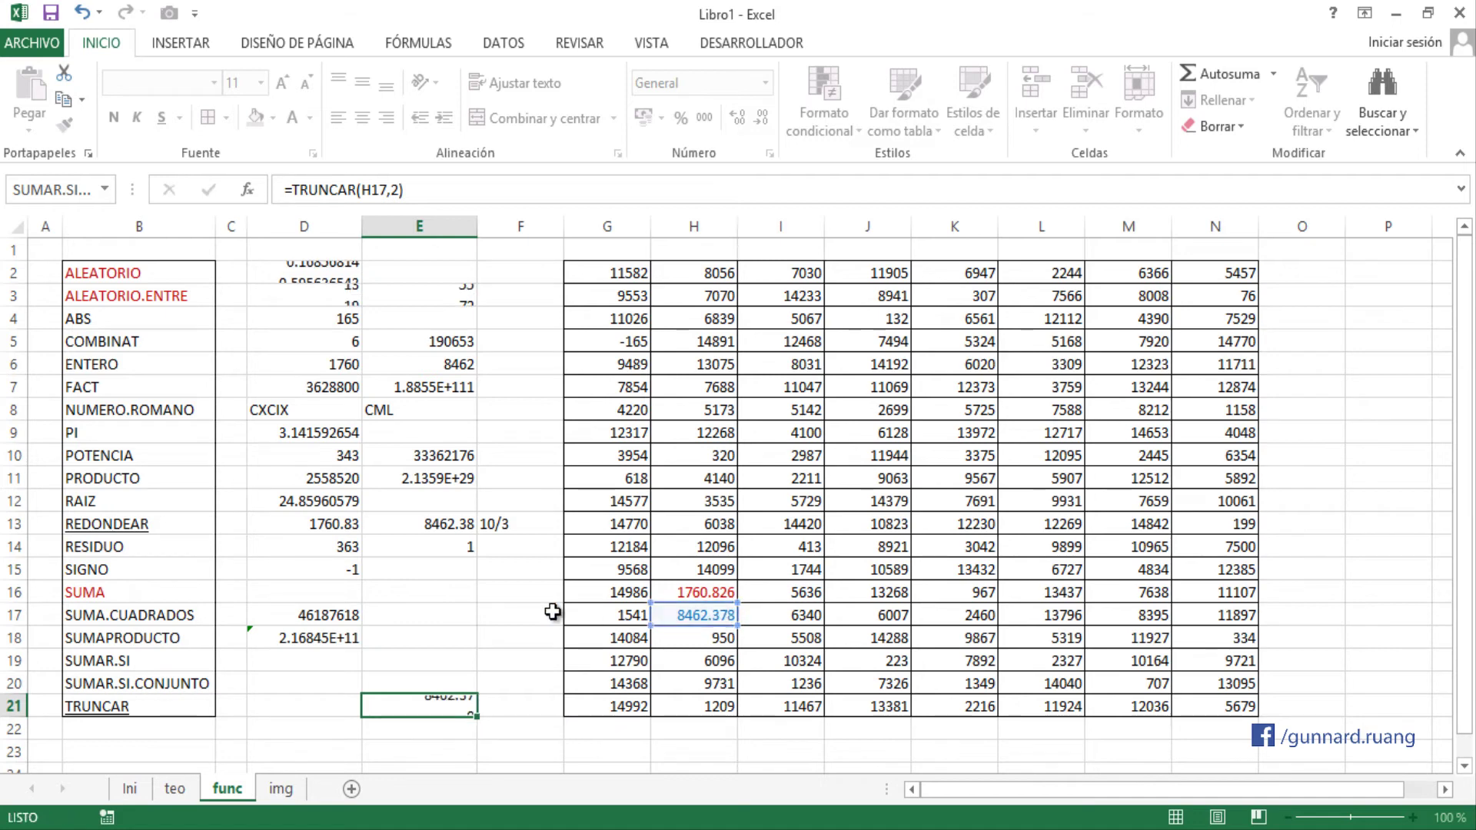
{"action": "left_click", "coordinate": [460, 714]}
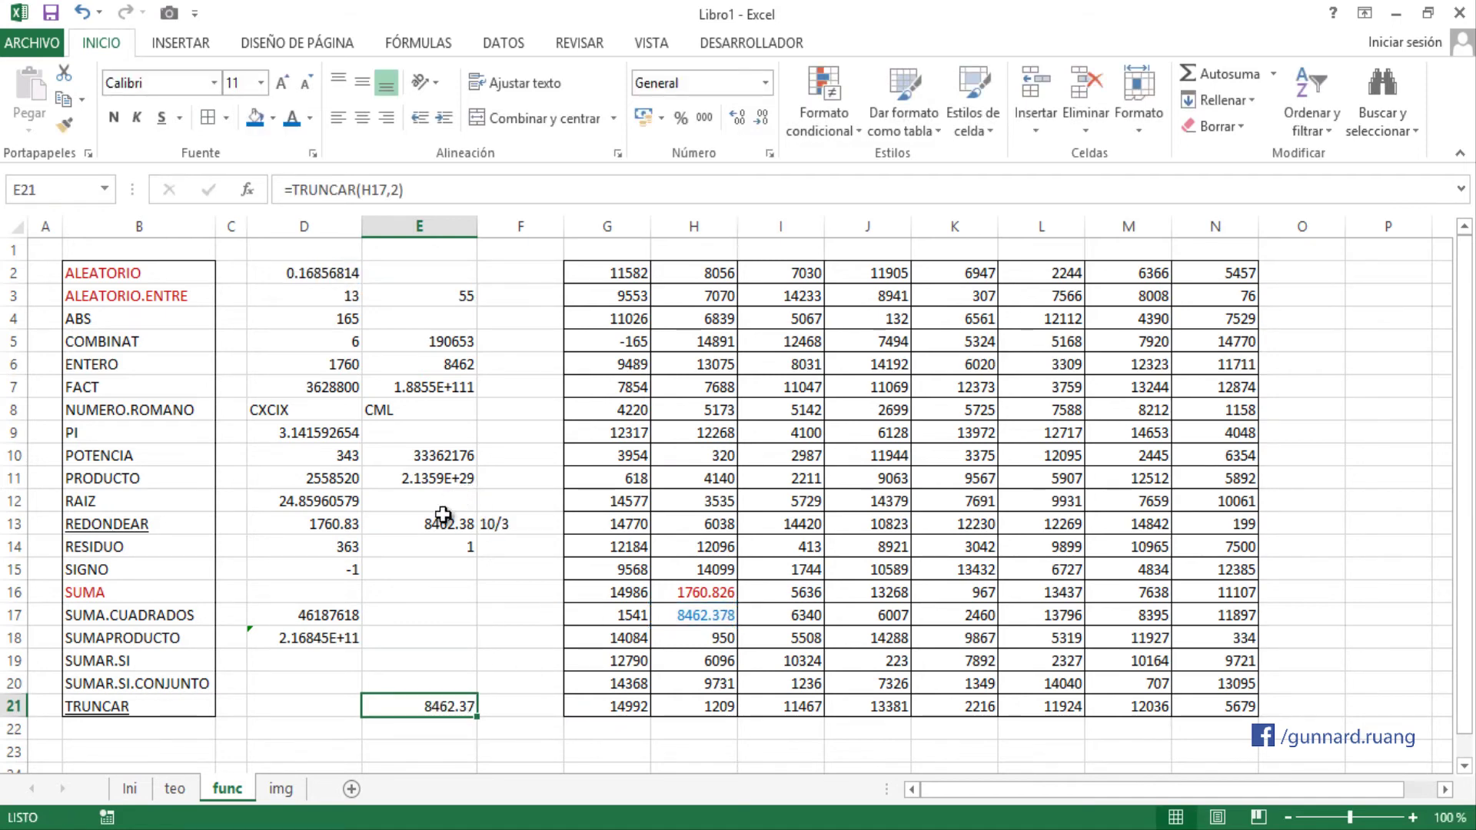
{"action": "left_click", "coordinate": [446, 525], "text": "ctrl"}
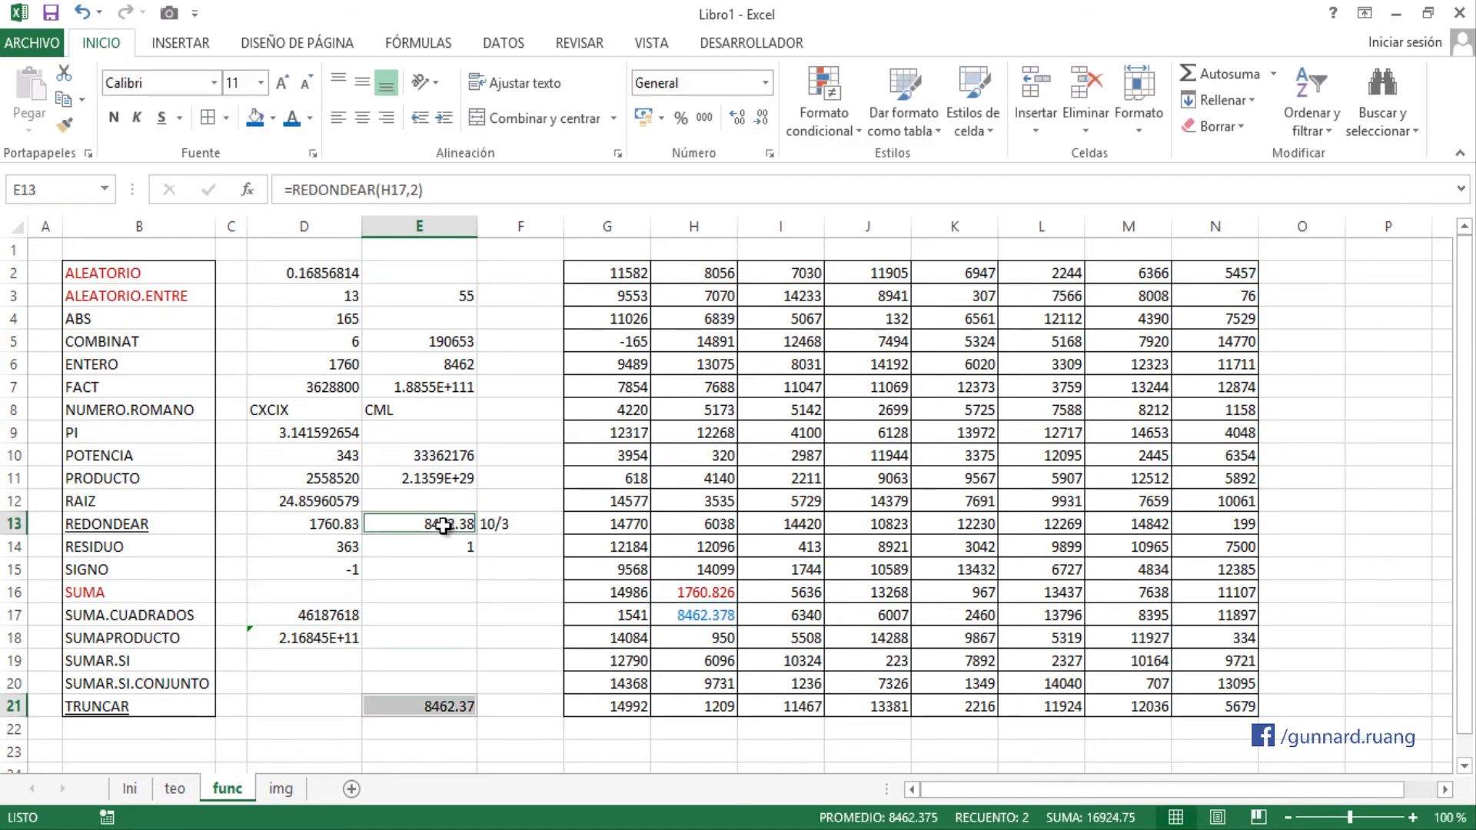
{"action": "left_click", "coordinate": [467, 709]}
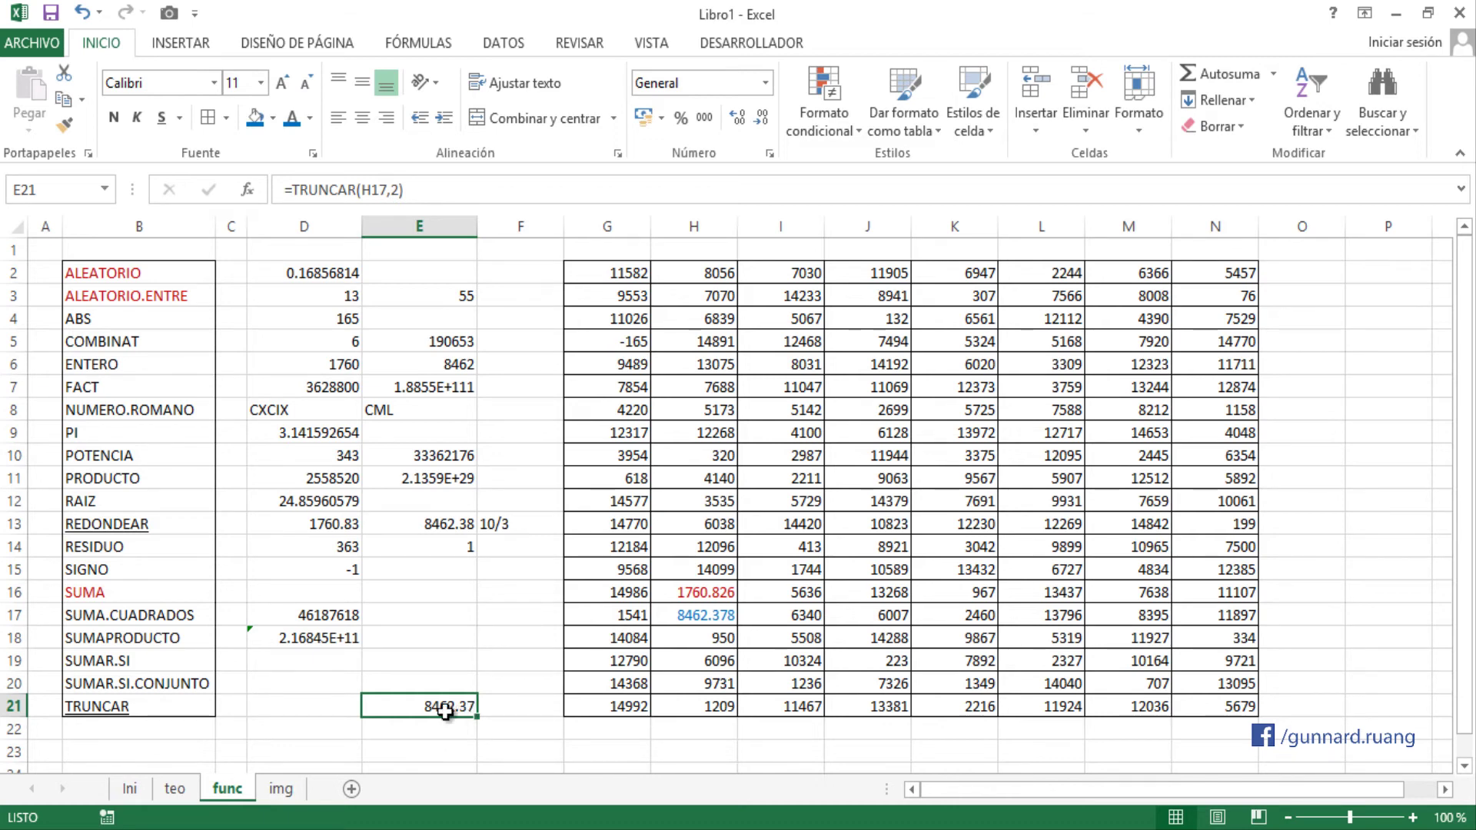
- Begin a SUMAR.SI formula in cell D19 with G2:G21 as the range to evaluate
{"action": "left_click", "coordinate": [301, 661]}
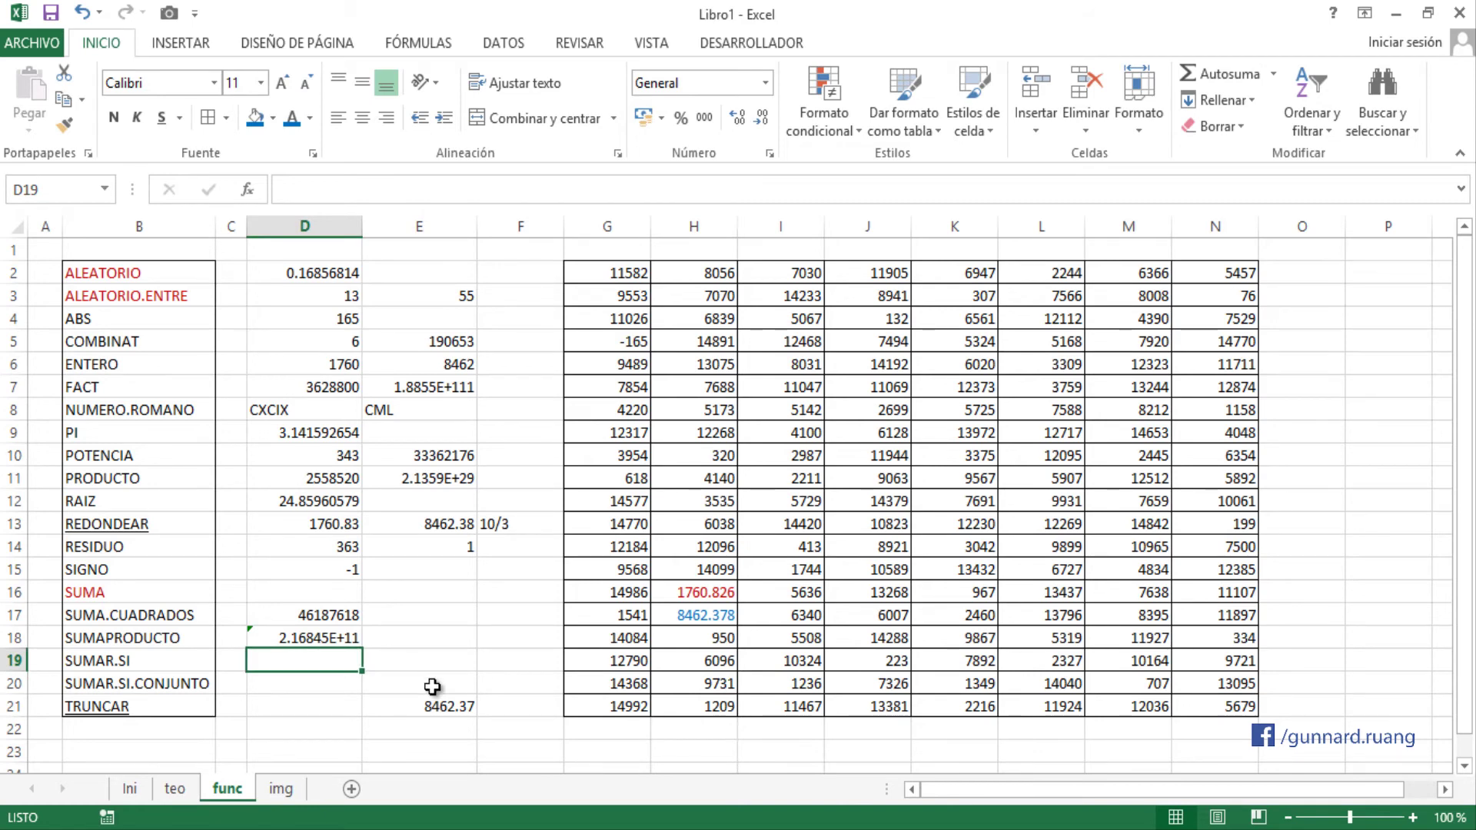
{"action": "type", "text": "=SUM"}
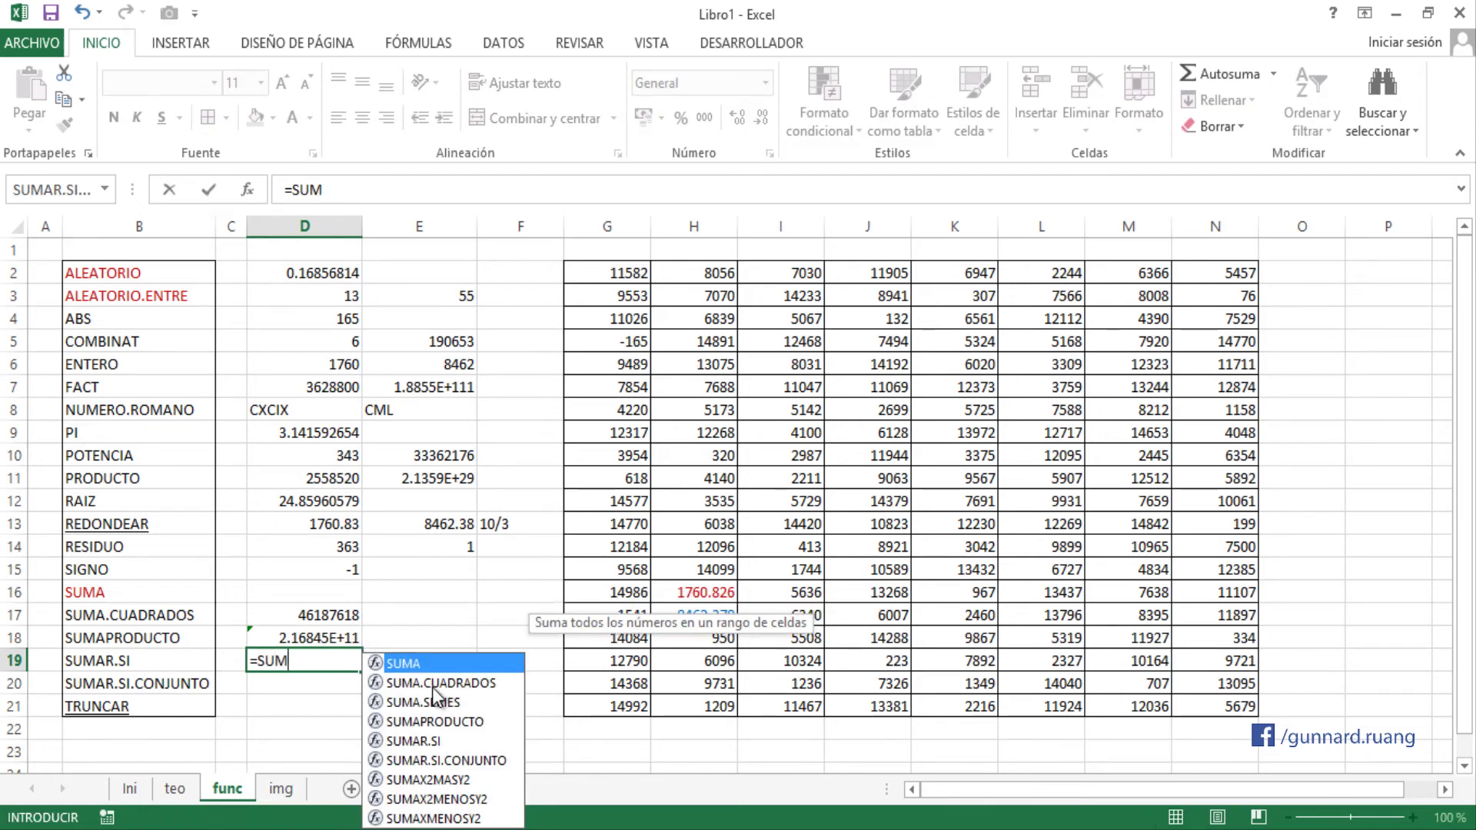
{"action": "key", "text": "Down"}
{"action": "key", "text": "Down"}
{"action": "key", "text": "Down"}
{"action": "key", "text": "Down"}
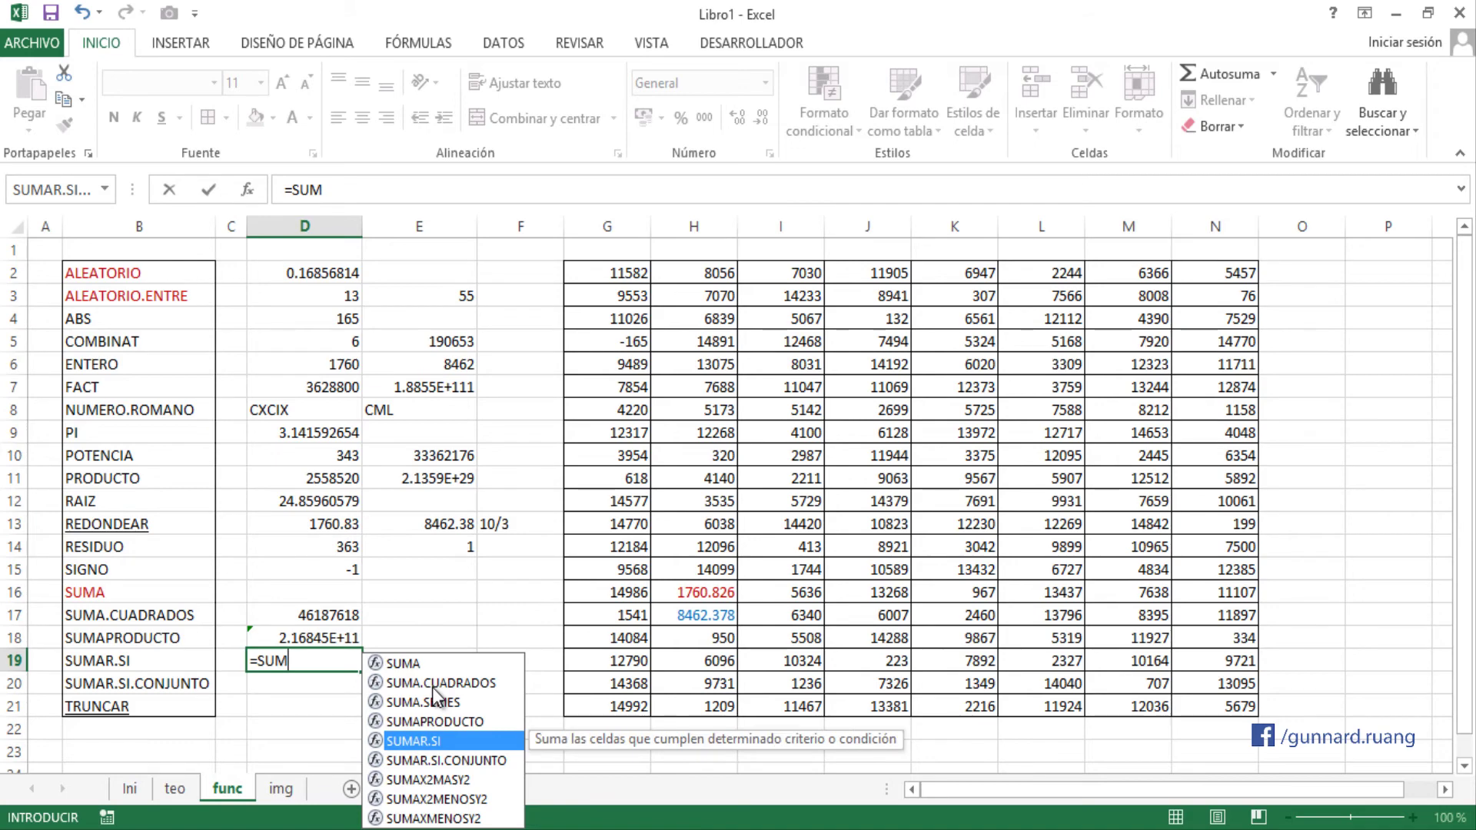
{"action": "key", "text": "Tab"}
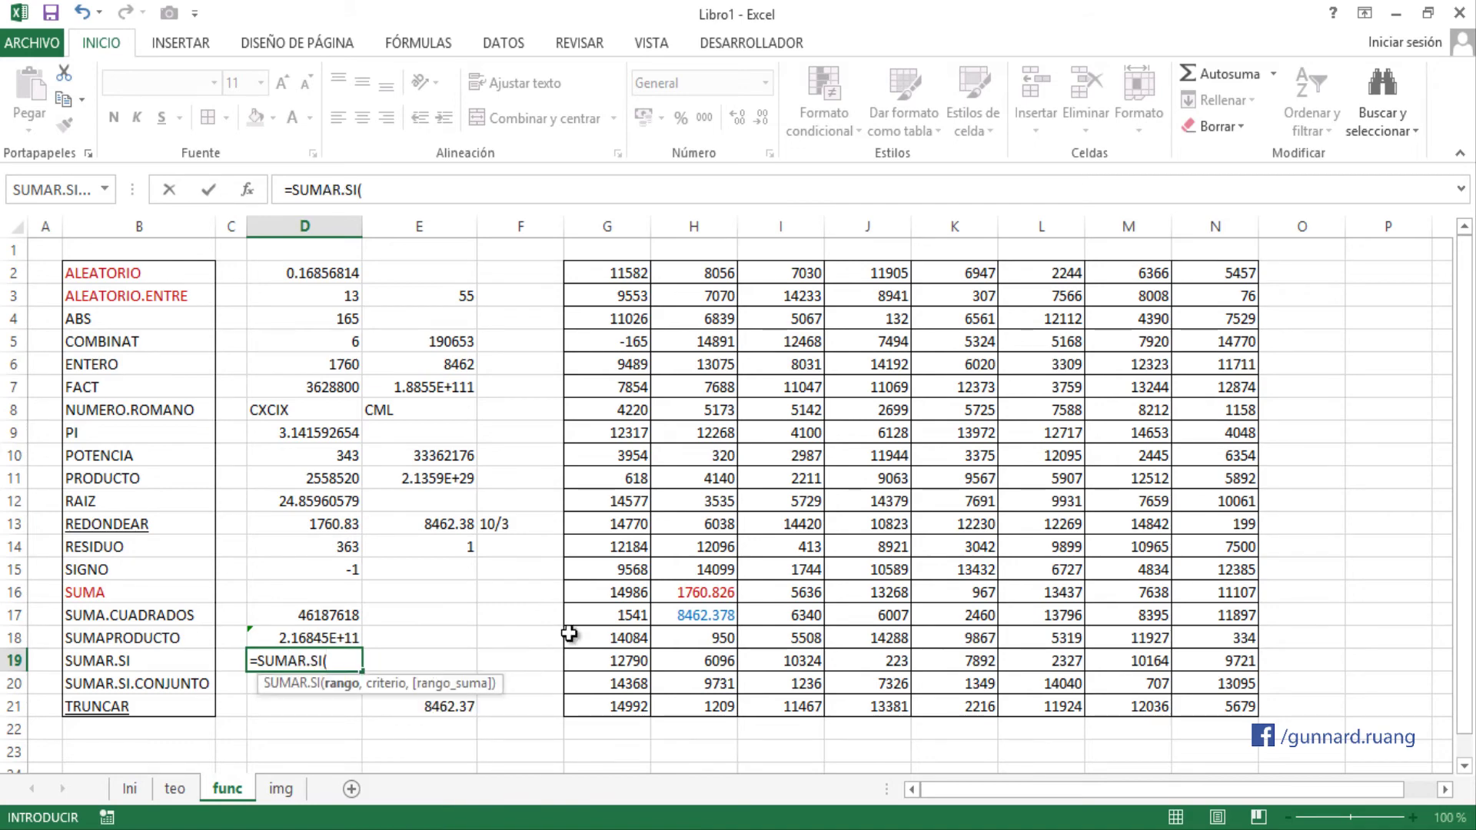
{"action": "scroll", "coordinate": [609, 654], "scroll_direction": "down", "scroll_amount": 2}
{"action": "scroll", "coordinate": [606, 647], "scroll_direction": "up", "scroll_amount": 2}
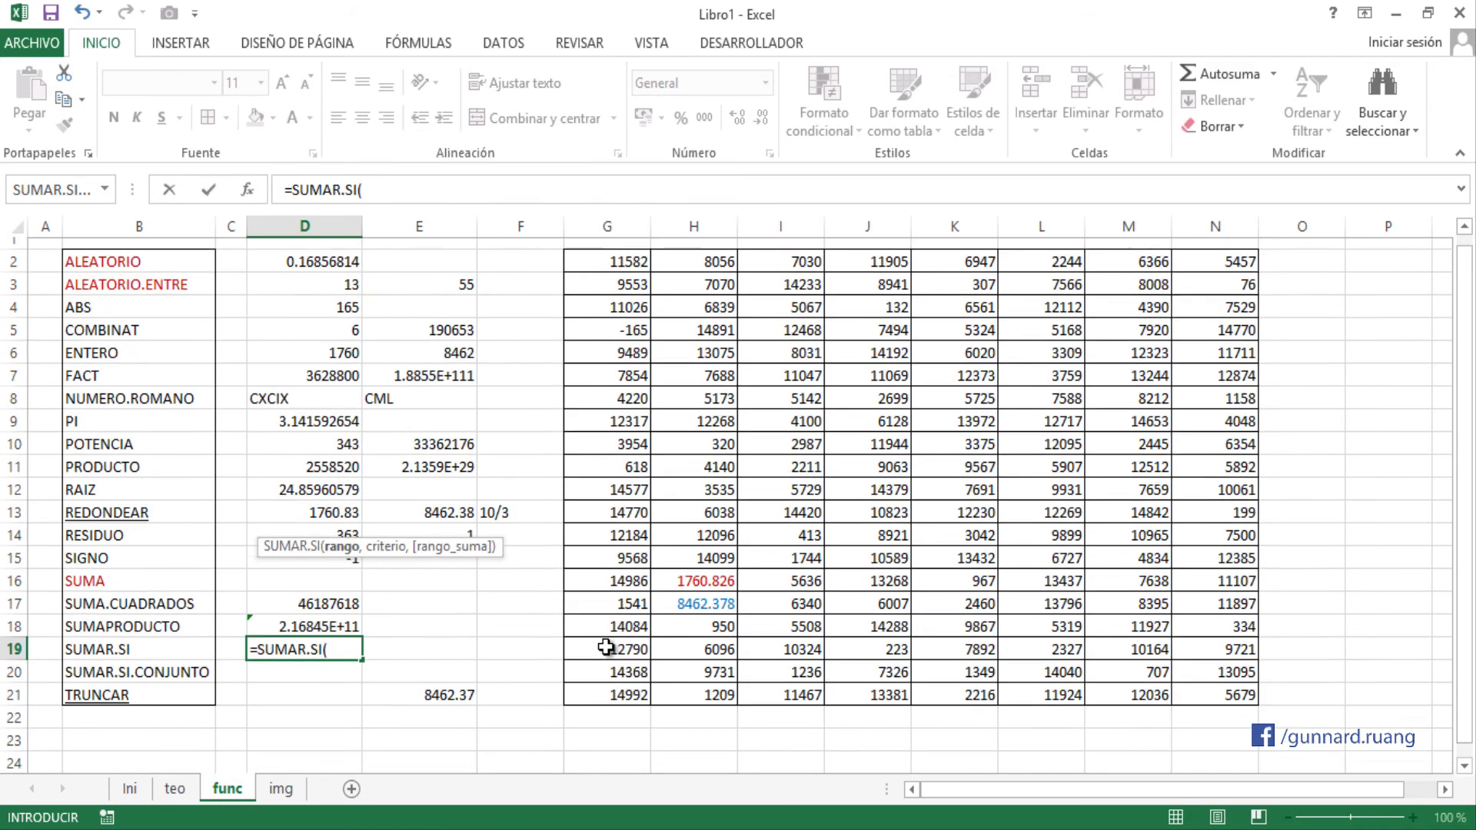
{"action": "left_click", "coordinate": [331, 660]}
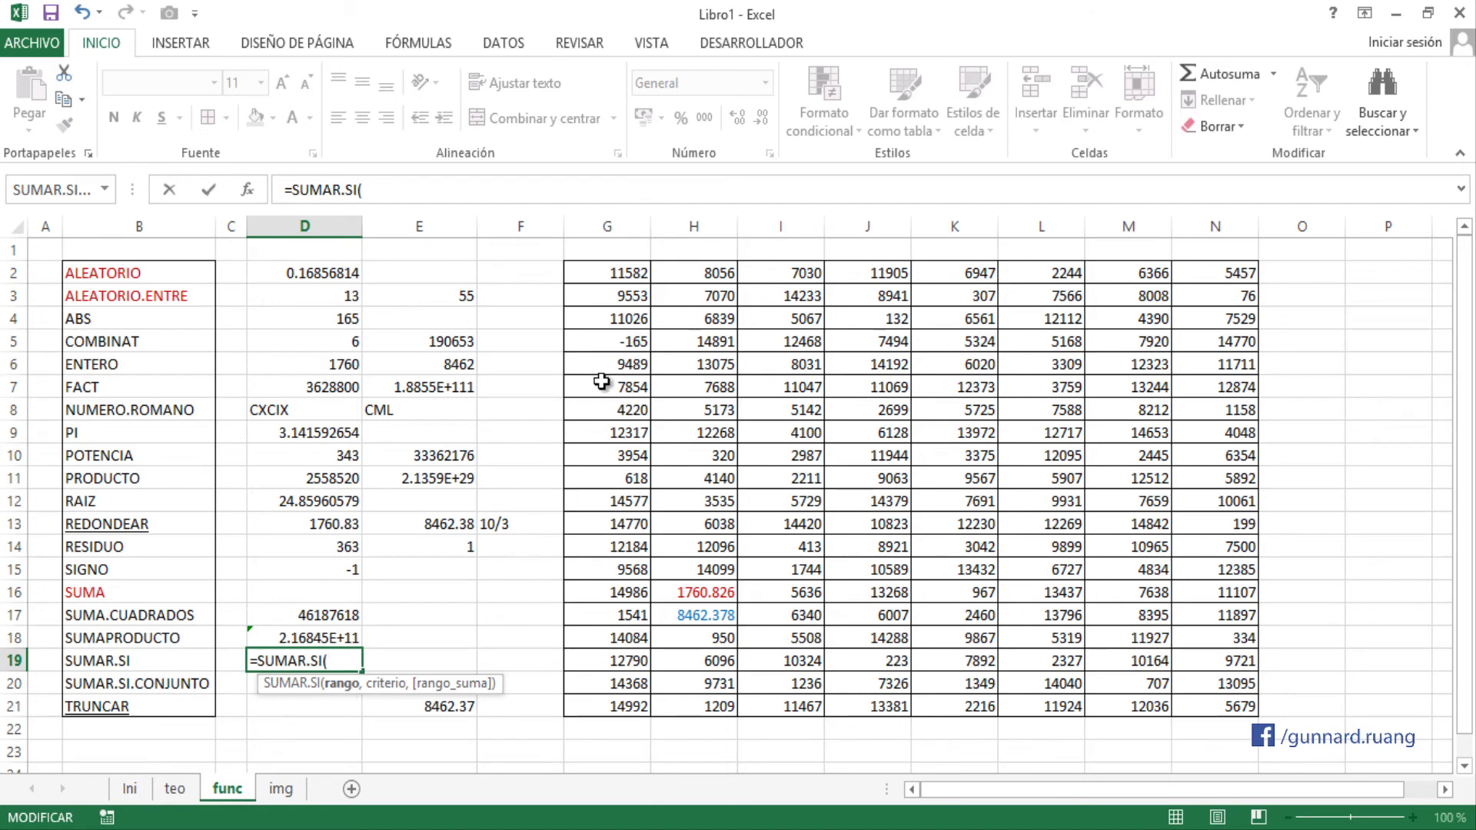
{"action": "left_click_drag", "start_coordinate": [626, 273], "coordinate": [629, 705]}
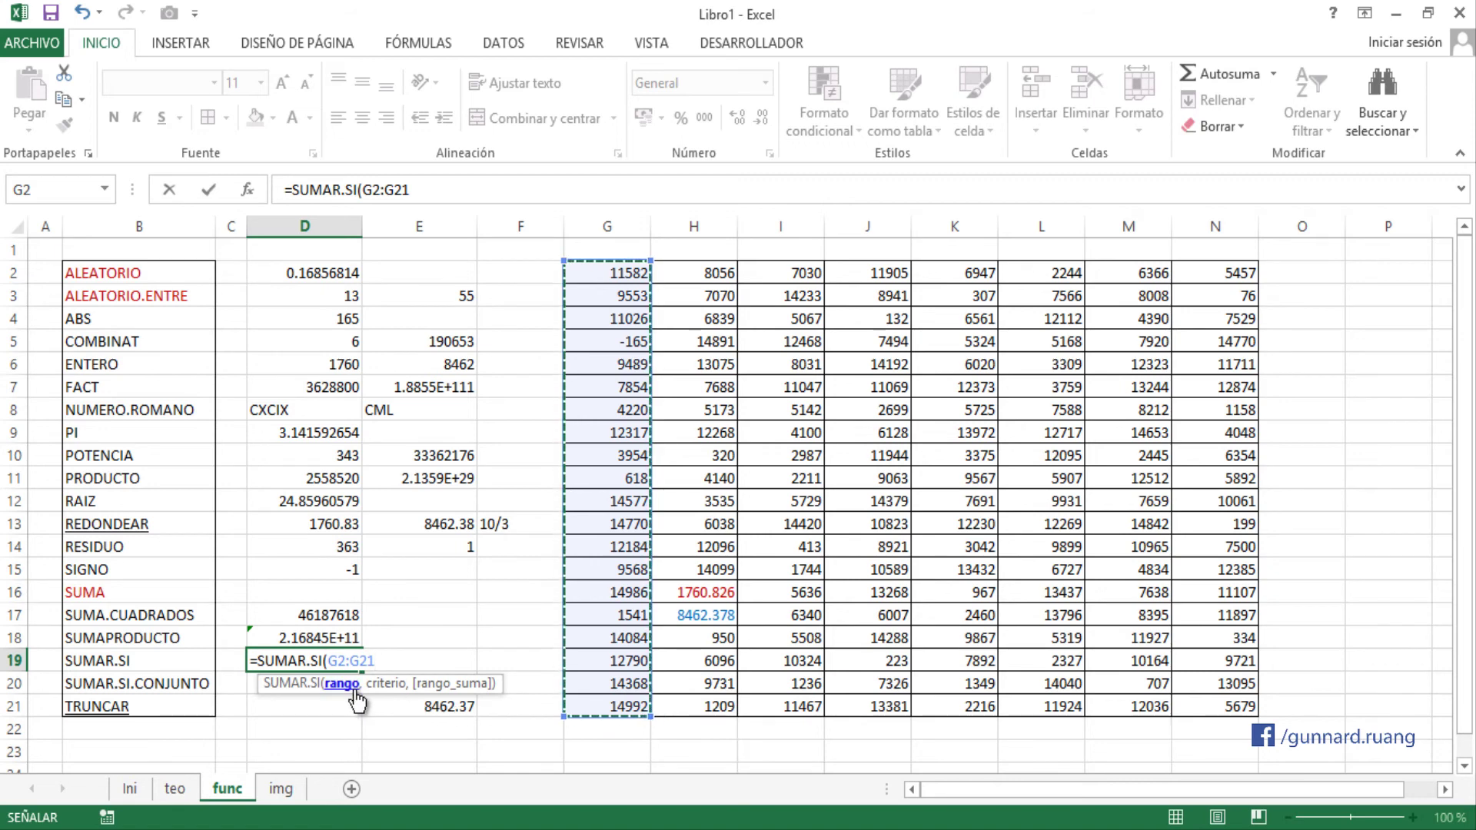
{"action": "type", "text": ","}
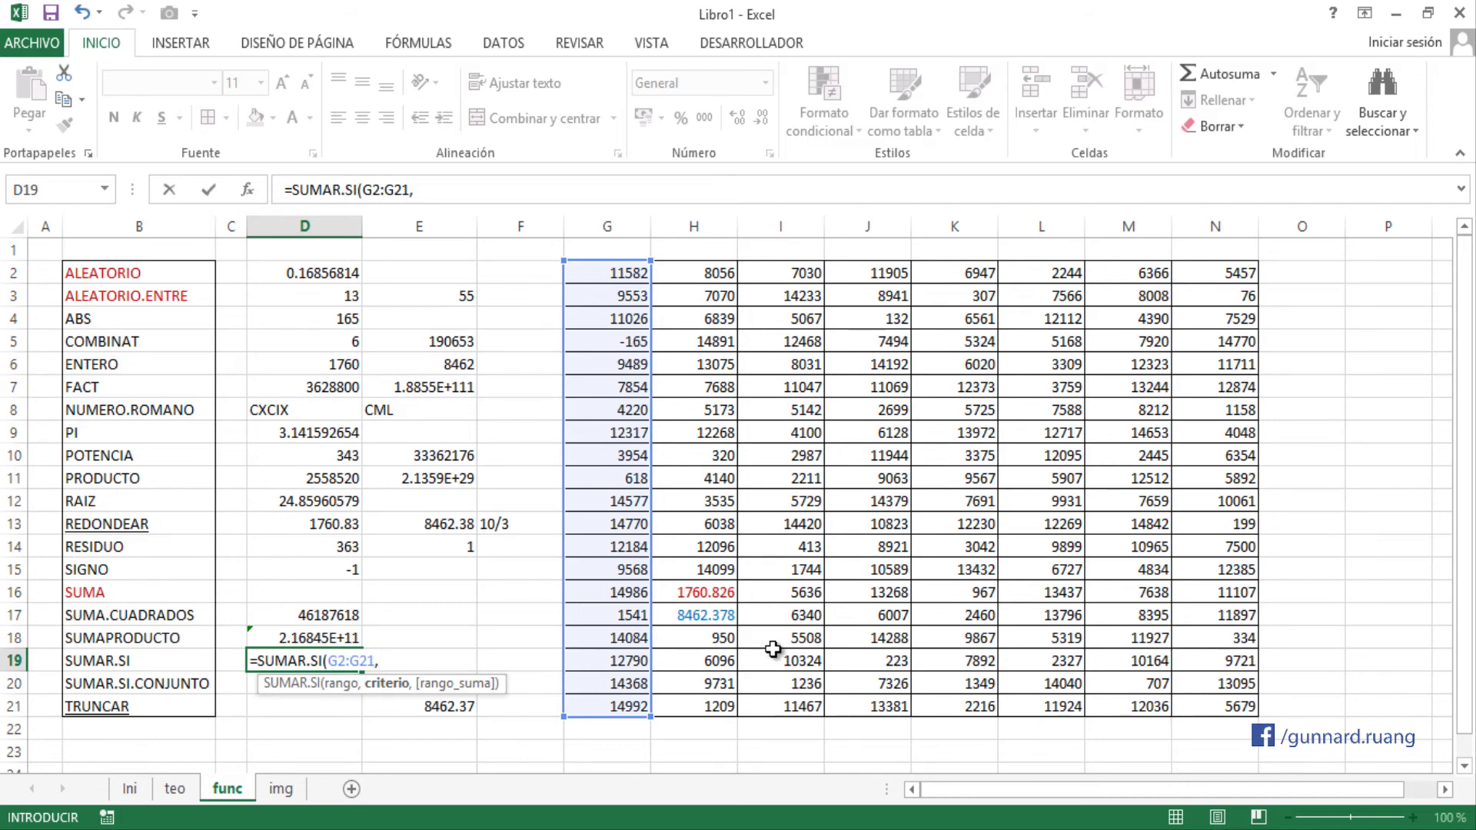
- Try to complete the SUMAR.SI formula with the unquoted criterion <5000
{"action": "type", "text": "<5000)"}
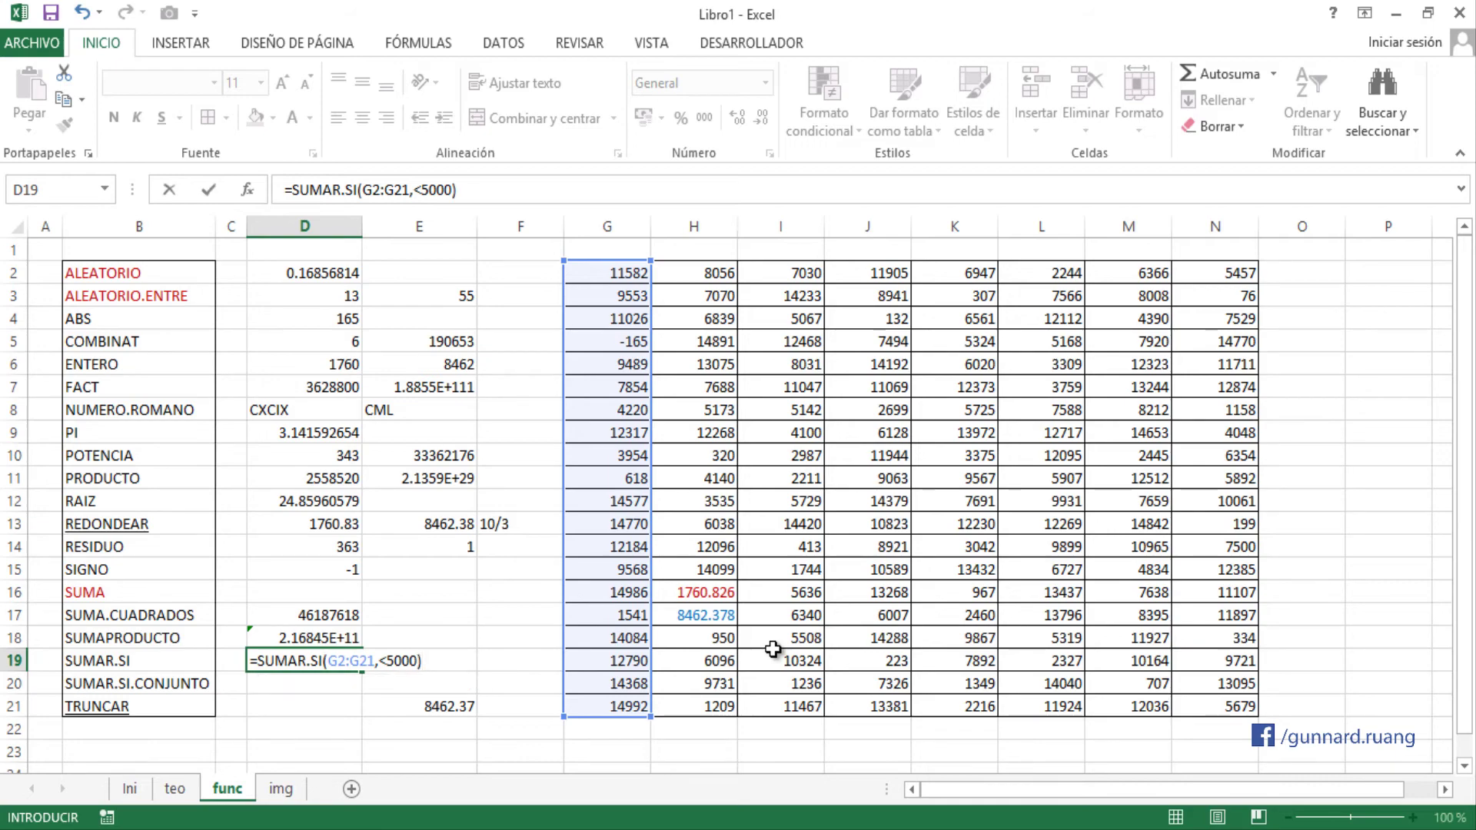
{"action": "key", "text": "Return"}
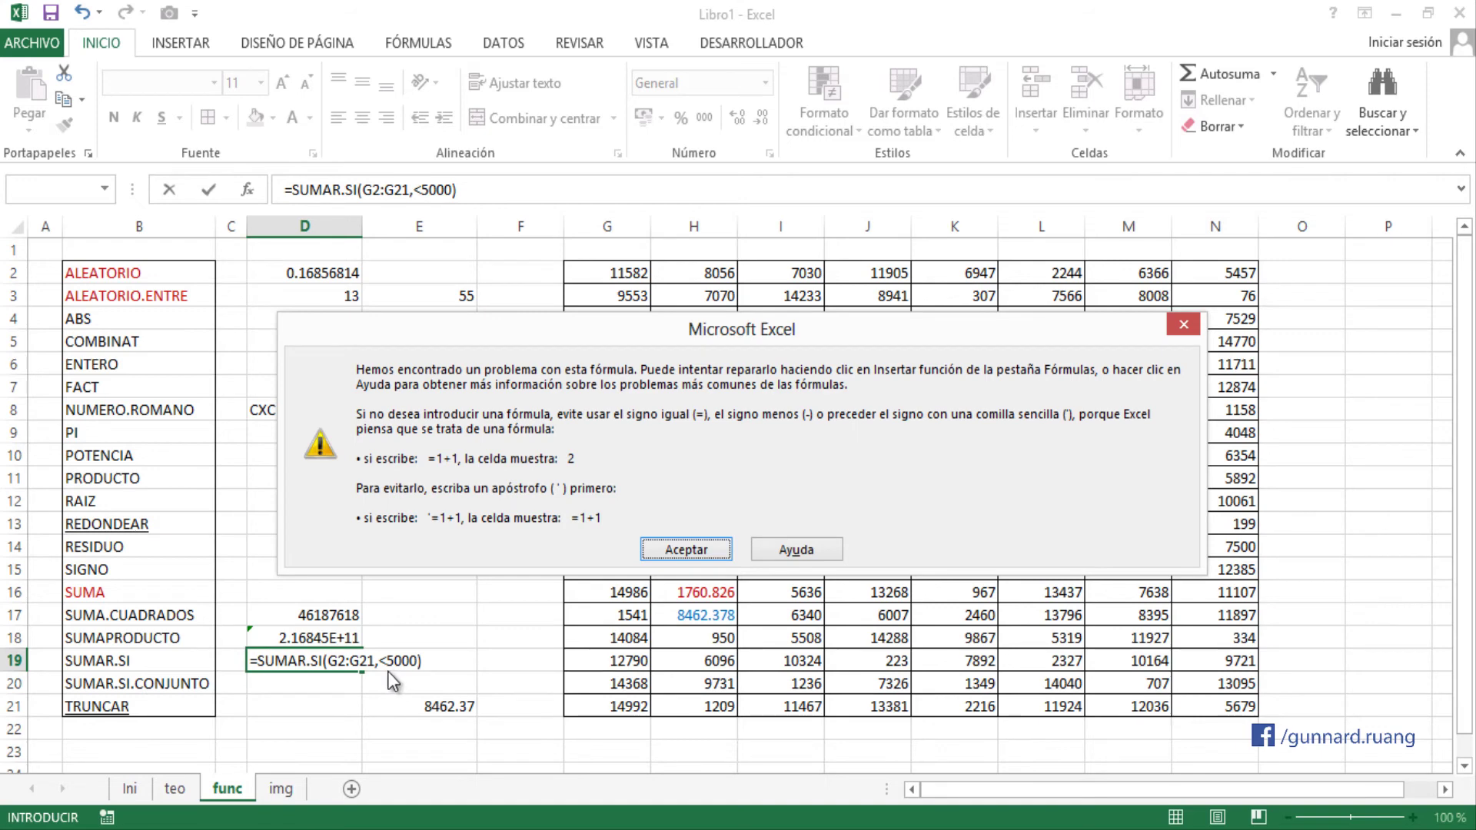
{"action": "left_click", "coordinate": [673, 551]}
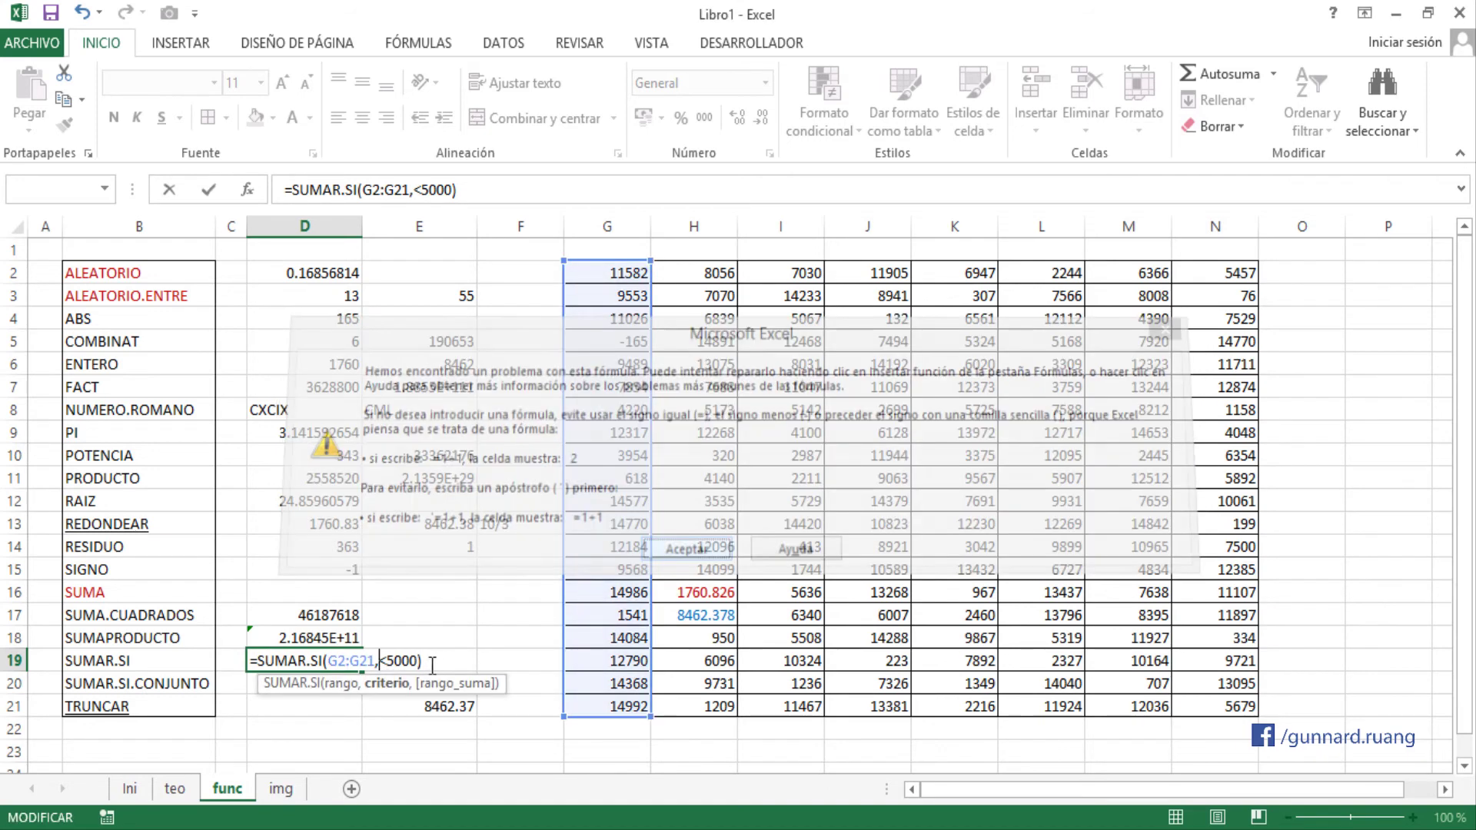
- Enclose the criterion <5000 in quotation marks, enter the SUMAR.SI formula in D19 and review it
{"action": "left_click", "coordinate": [389, 661]}
{"action": "type", "text": "\""}
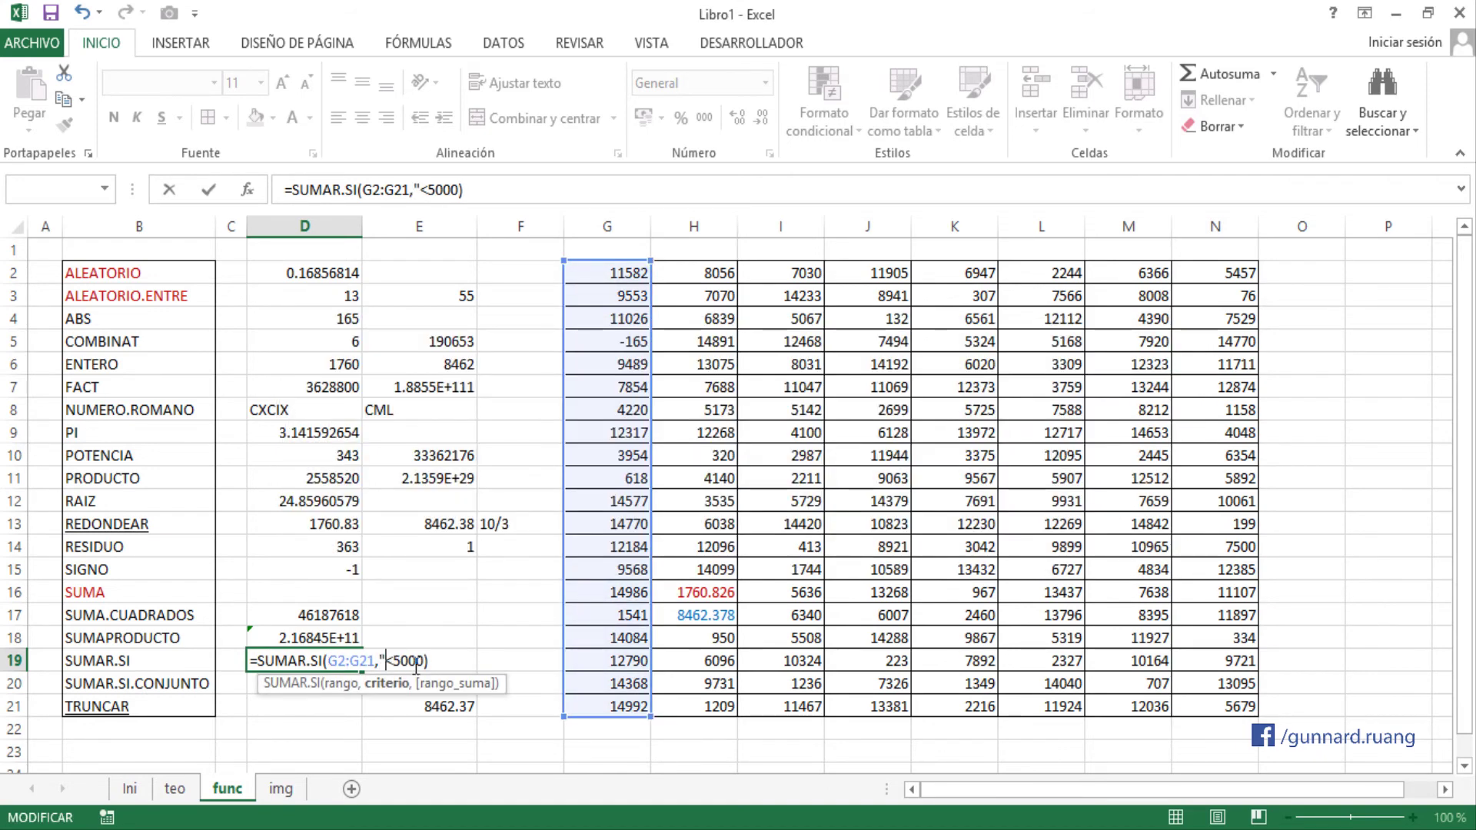
{"action": "left_click", "coordinate": [425, 661]}
{"action": "type", "text": "\""}
{"action": "left_click", "coordinate": [438, 661]}
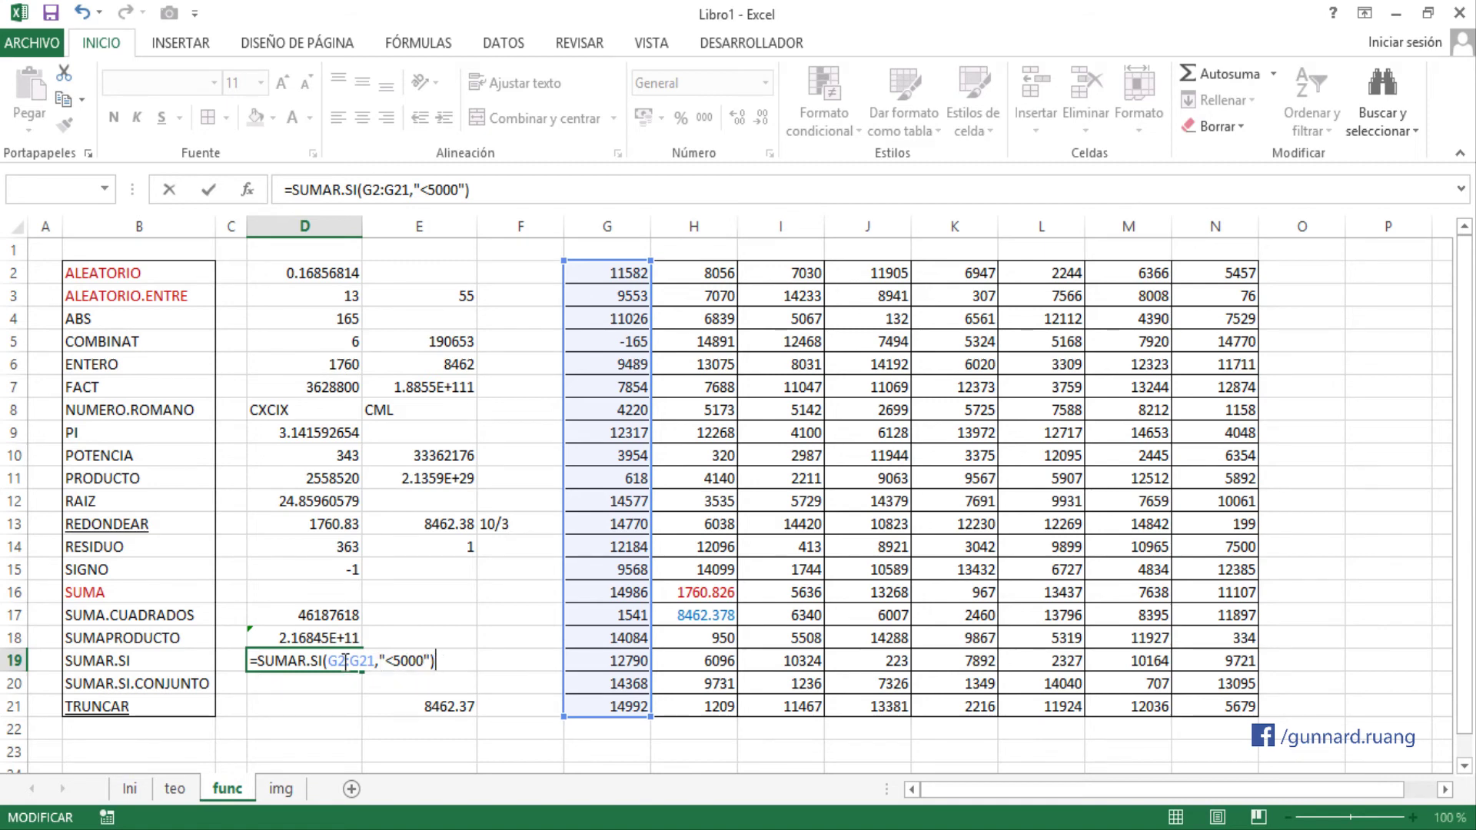
{"action": "left_click_drag", "start_coordinate": [329, 661], "coordinate": [365, 662]}
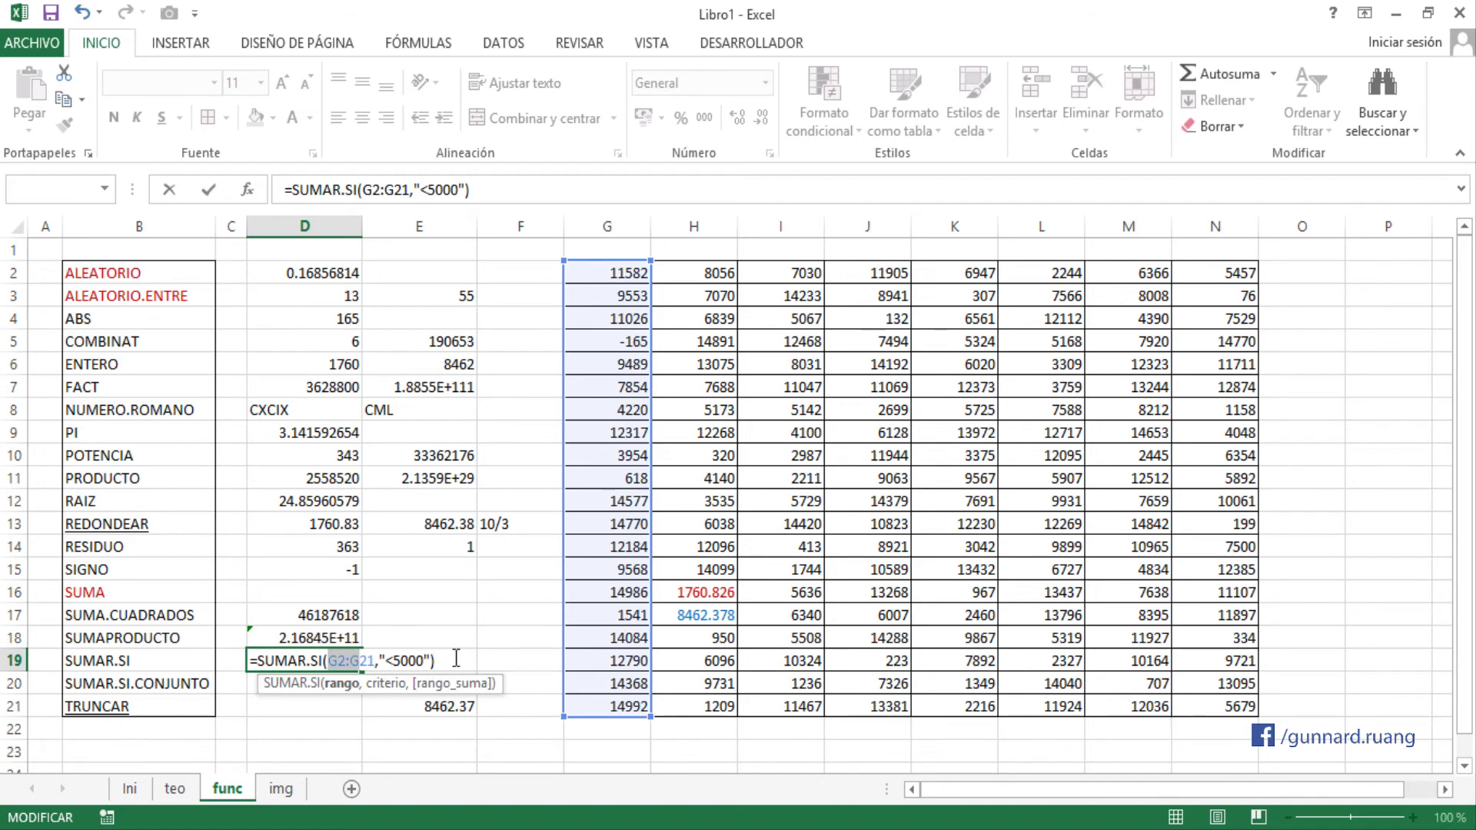
{"action": "key", "text": "Return"}
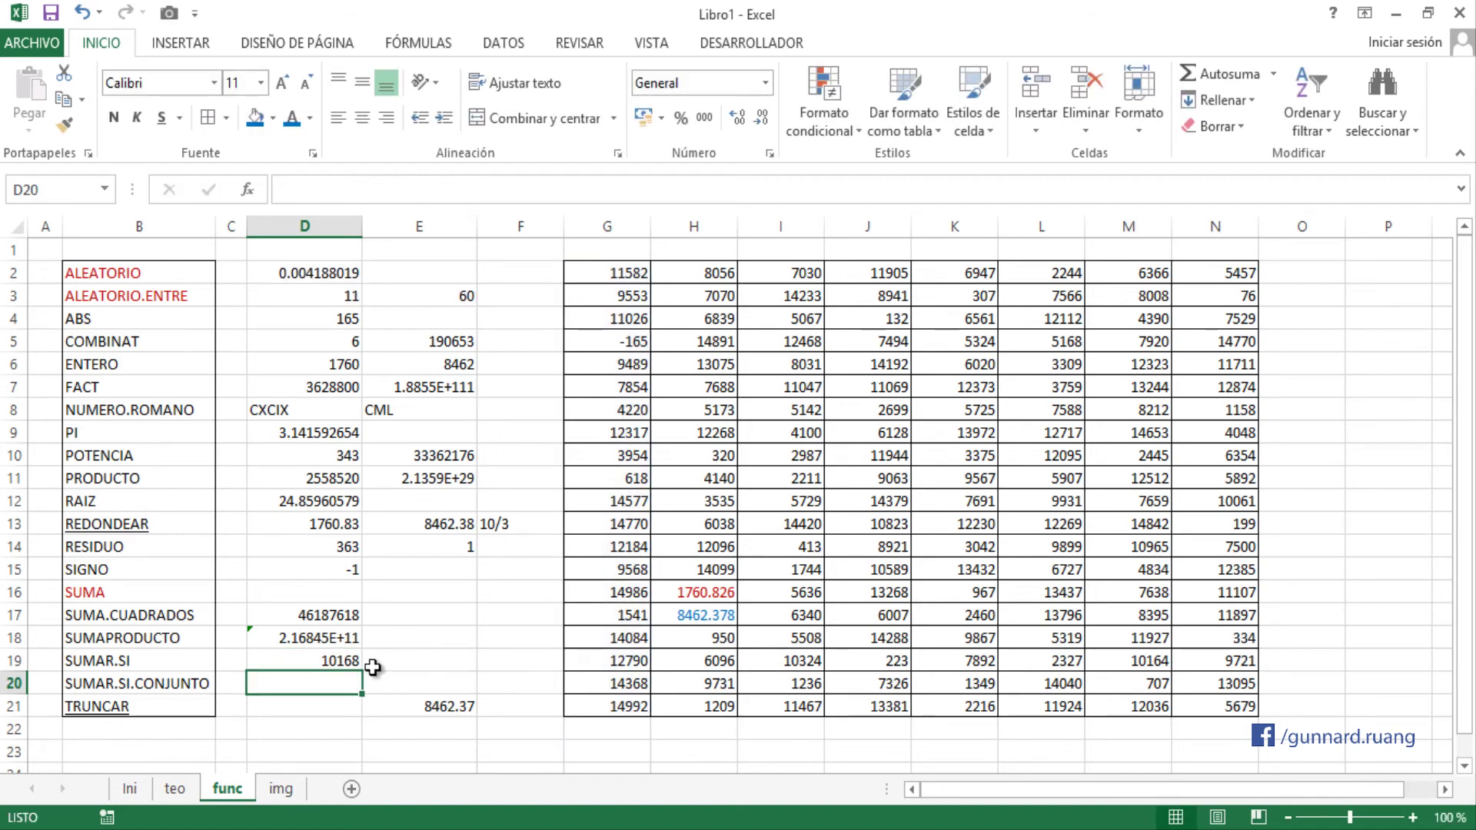
{"action": "key", "text": "Up"}
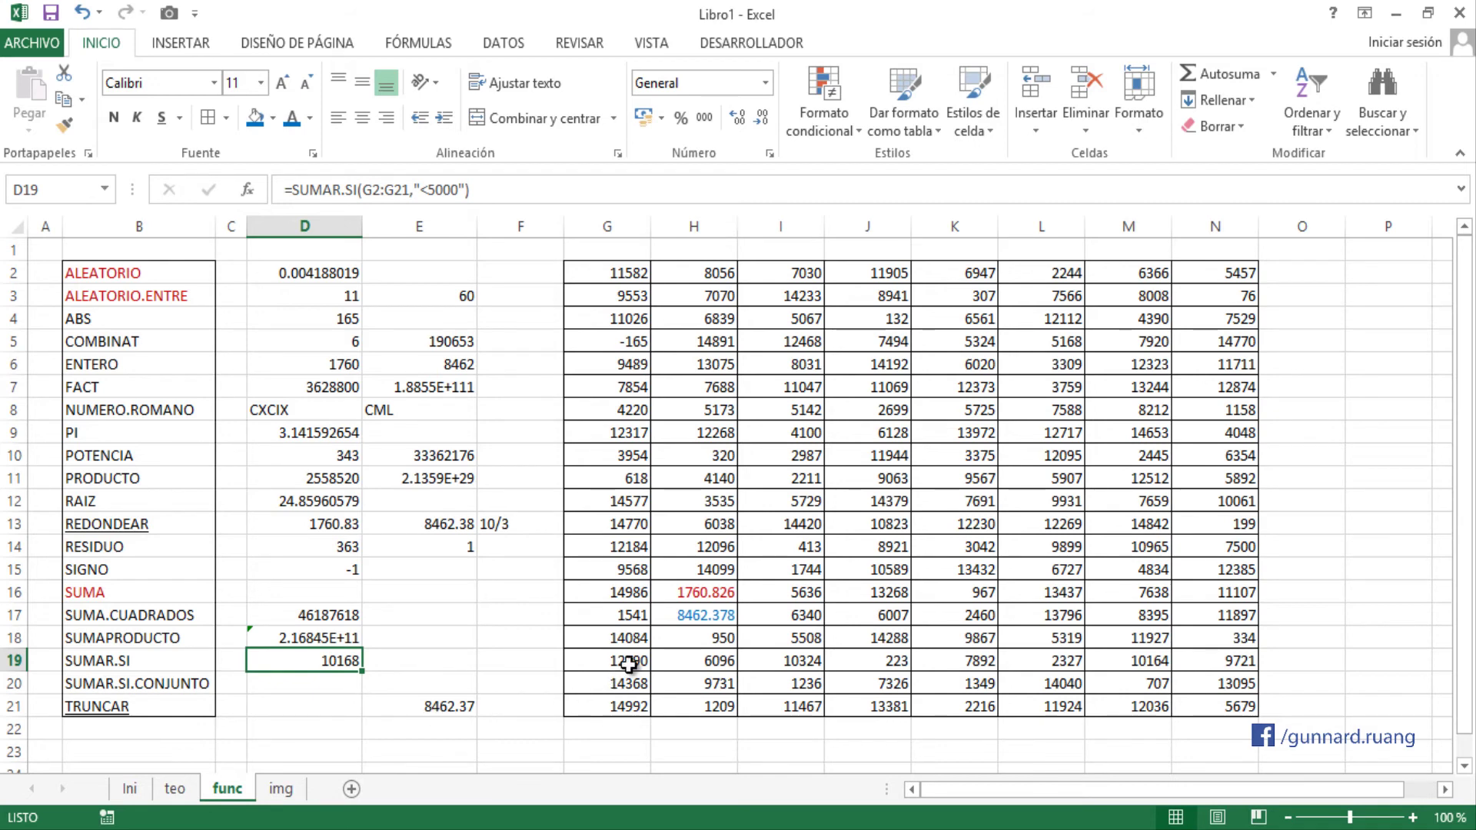
- Colour the text of cells G17, G11, G10 and G5 blue to mark values under 5000
{"action": "left_click", "coordinate": [613, 618]}
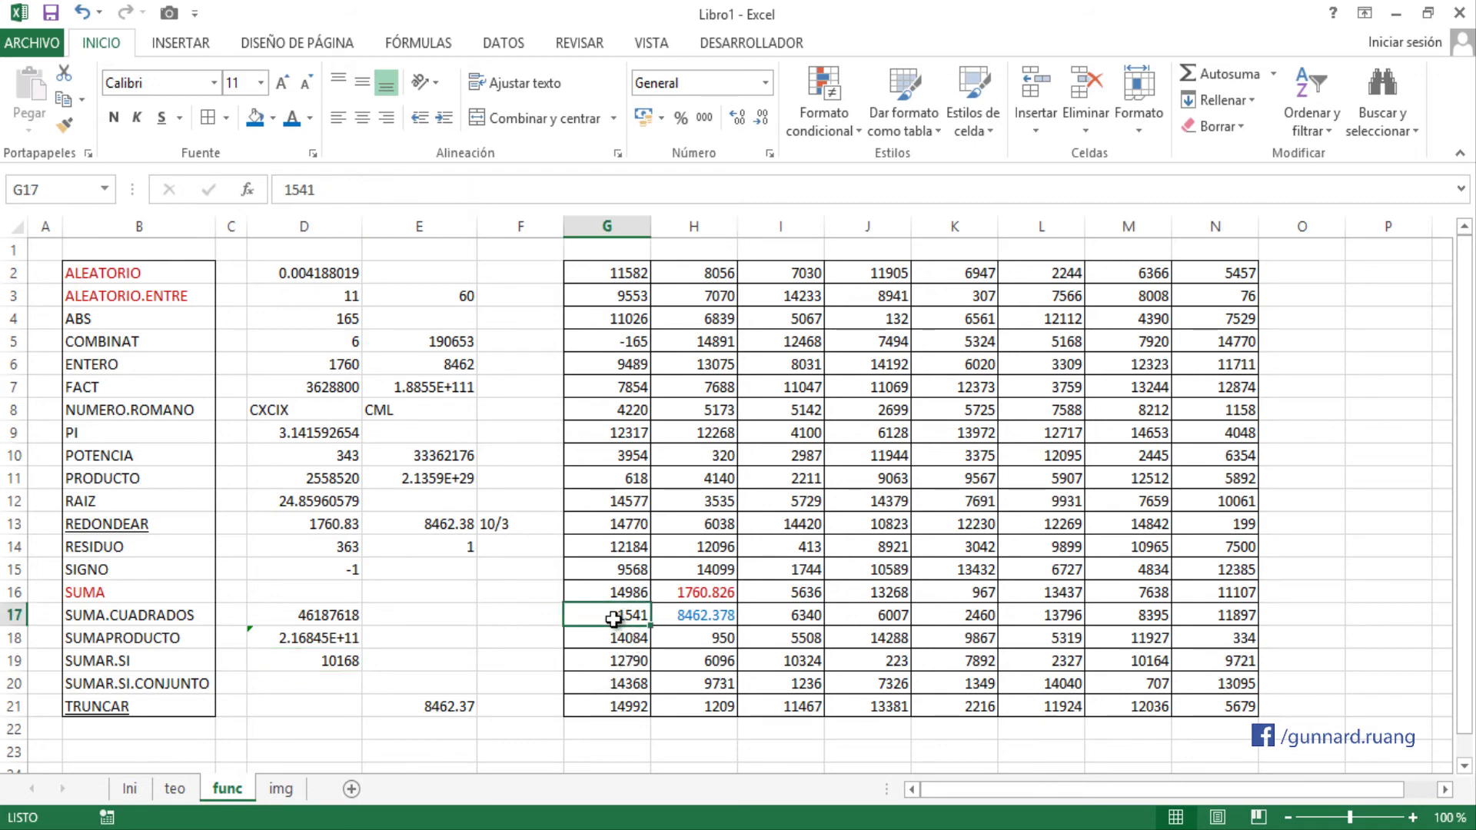
{"action": "left_click", "coordinate": [638, 481], "text": "ctrl"}
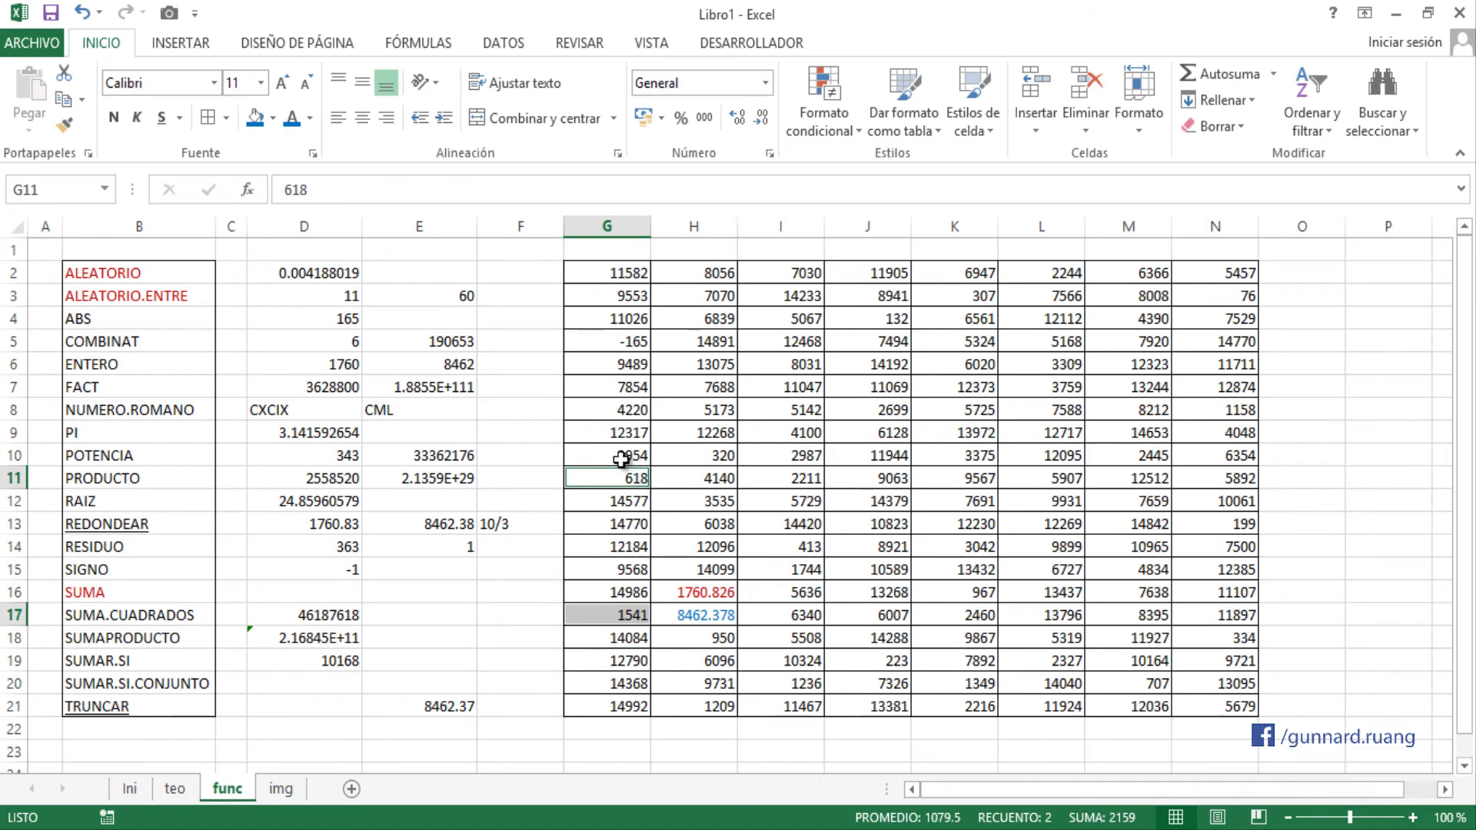
{"action": "left_click", "coordinate": [613, 459], "text": "ctrl"}
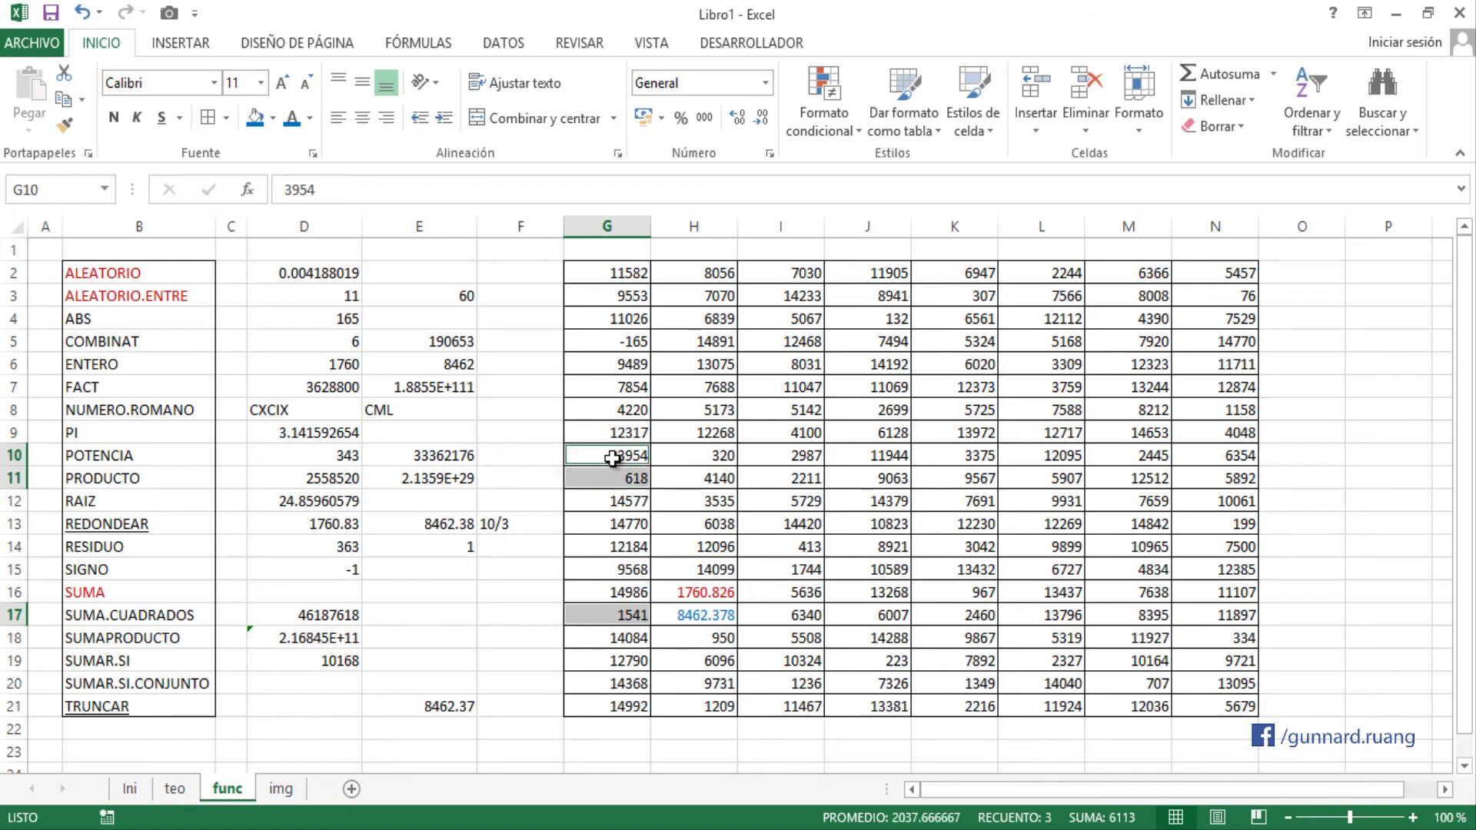
{"action": "left_click", "coordinate": [631, 342], "text": "ctrl"}
{"action": "left_click", "coordinate": [293, 118]}
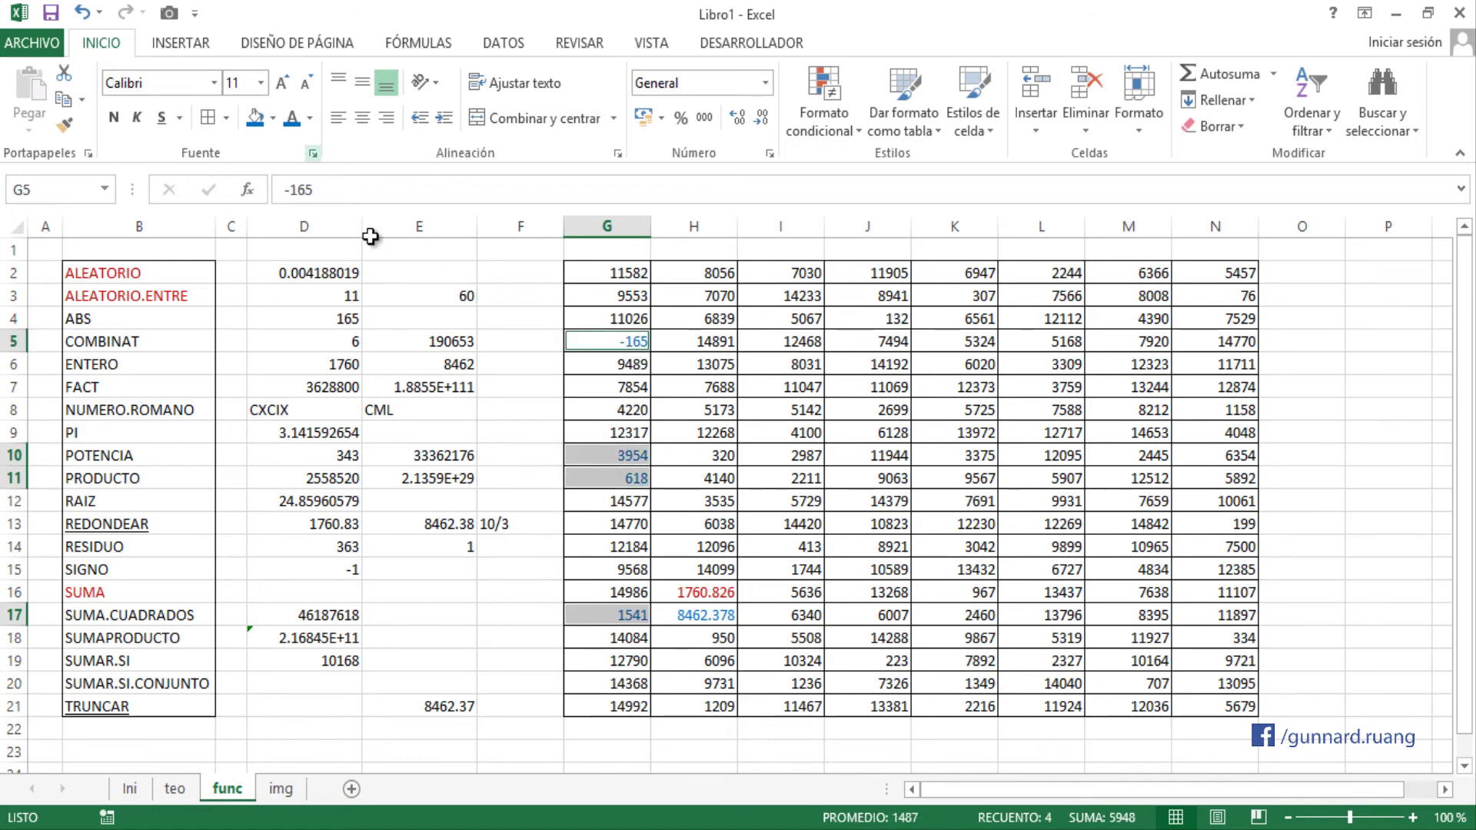
{"action": "left_click", "coordinate": [523, 730]}
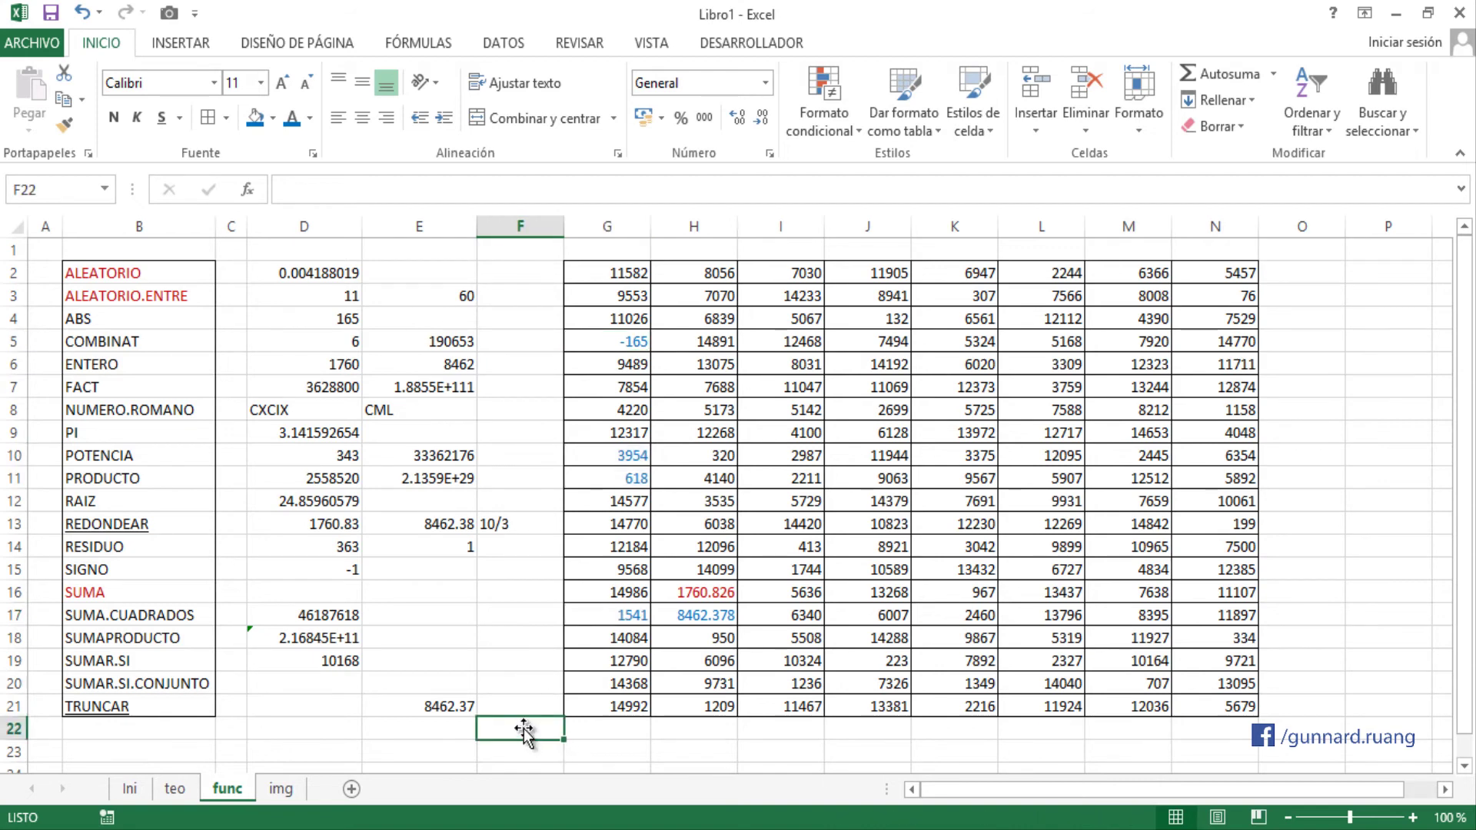
- Enter =SUMA(G17,G11,G10,G5) in cell E19 to add the blue cells, and compare it with the SUMAR.SI result
{"action": "left_click", "coordinate": [392, 663]}
{"action": "type", "text": "=SUMA("}
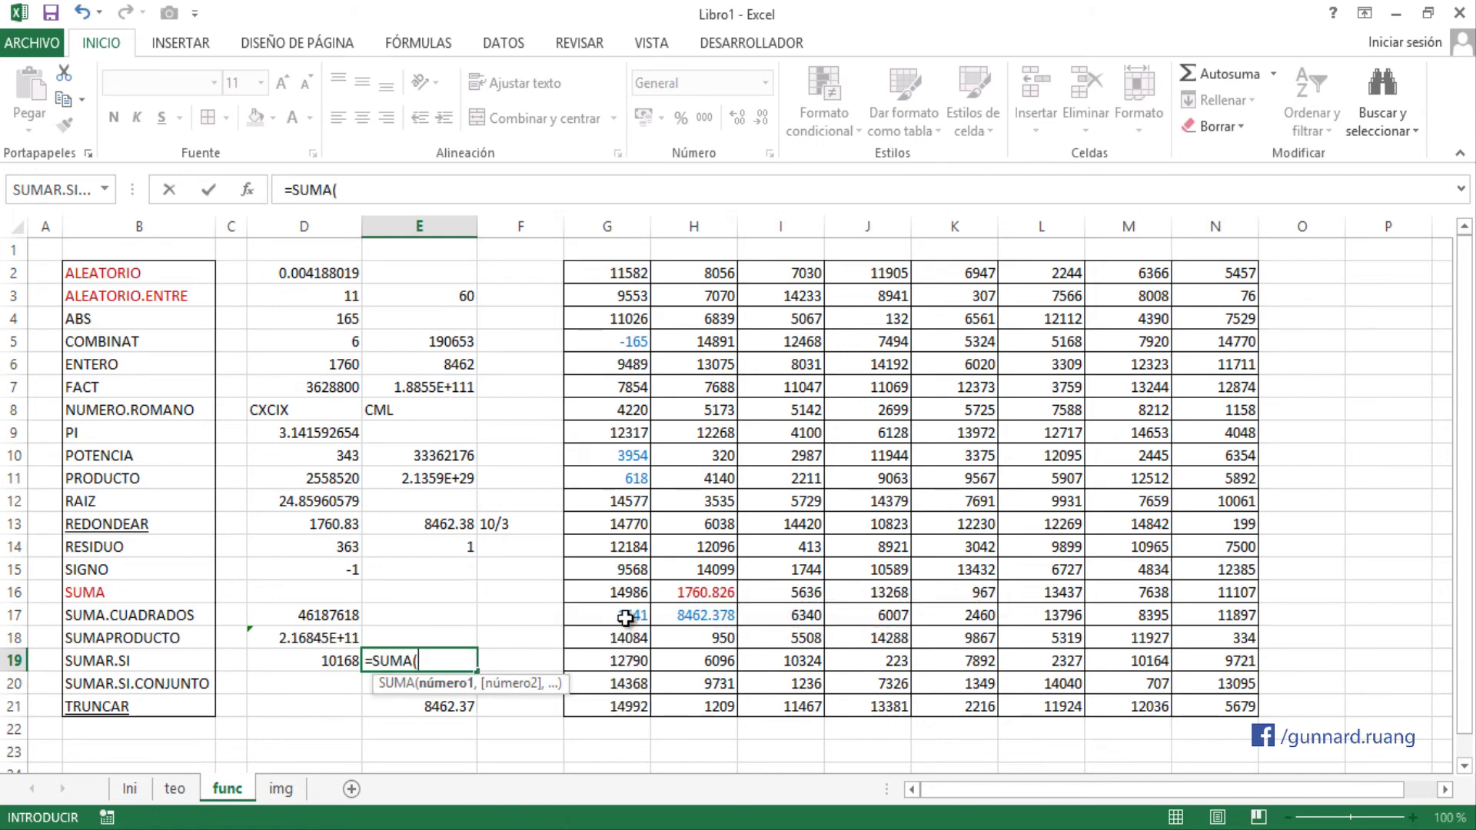
{"action": "left_click", "coordinate": [626, 617]}
{"action": "type", "text": ","}
{"action": "left_click", "coordinate": [641, 481]}
{"action": "type", "text": ","}
{"action": "left_click", "coordinate": [643, 455]}
{"action": "type", "text": ","}
{"action": "left_click", "coordinate": [635, 338]}
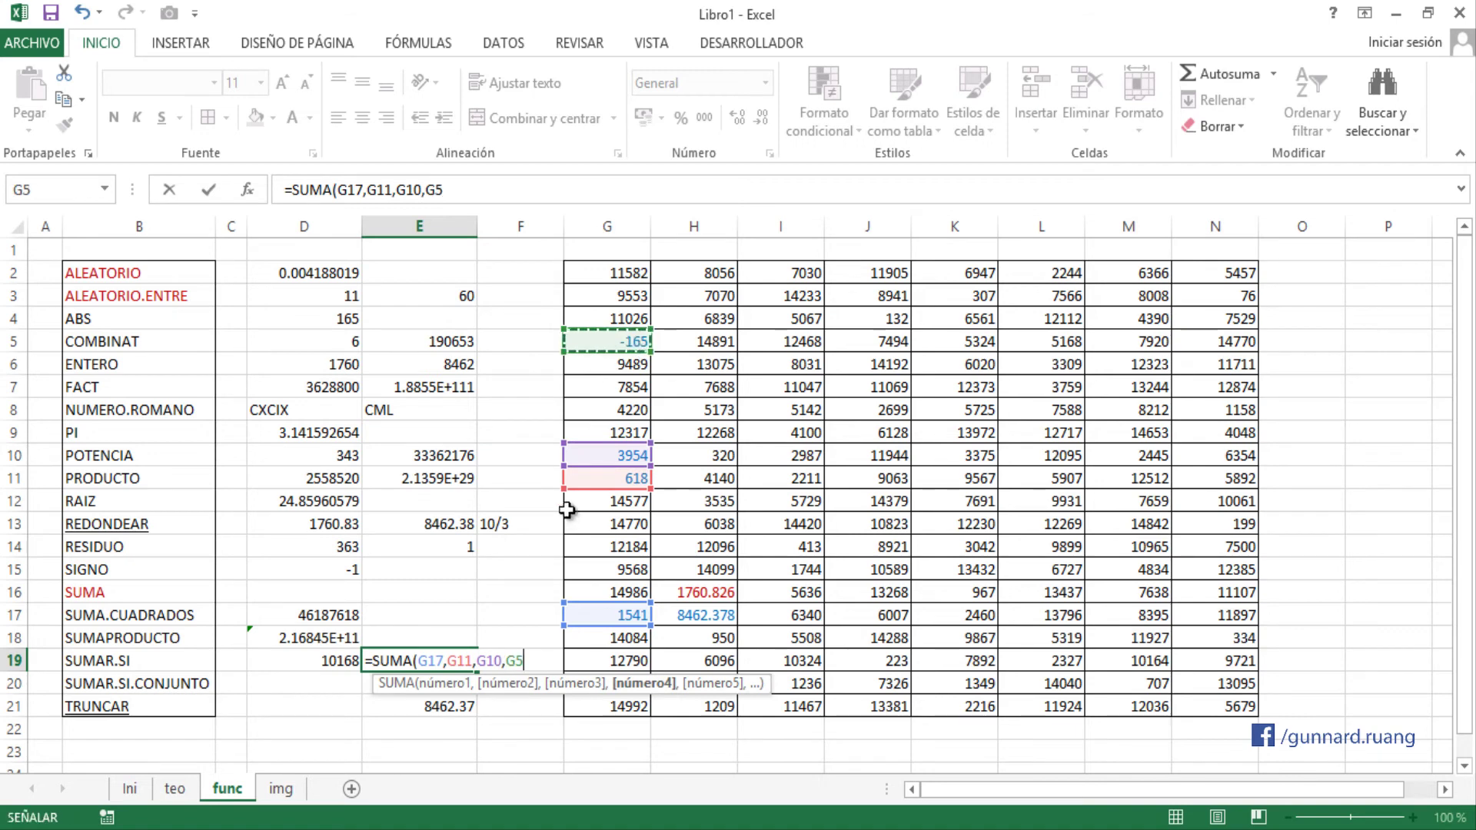
{"action": "type", "text": ")"}
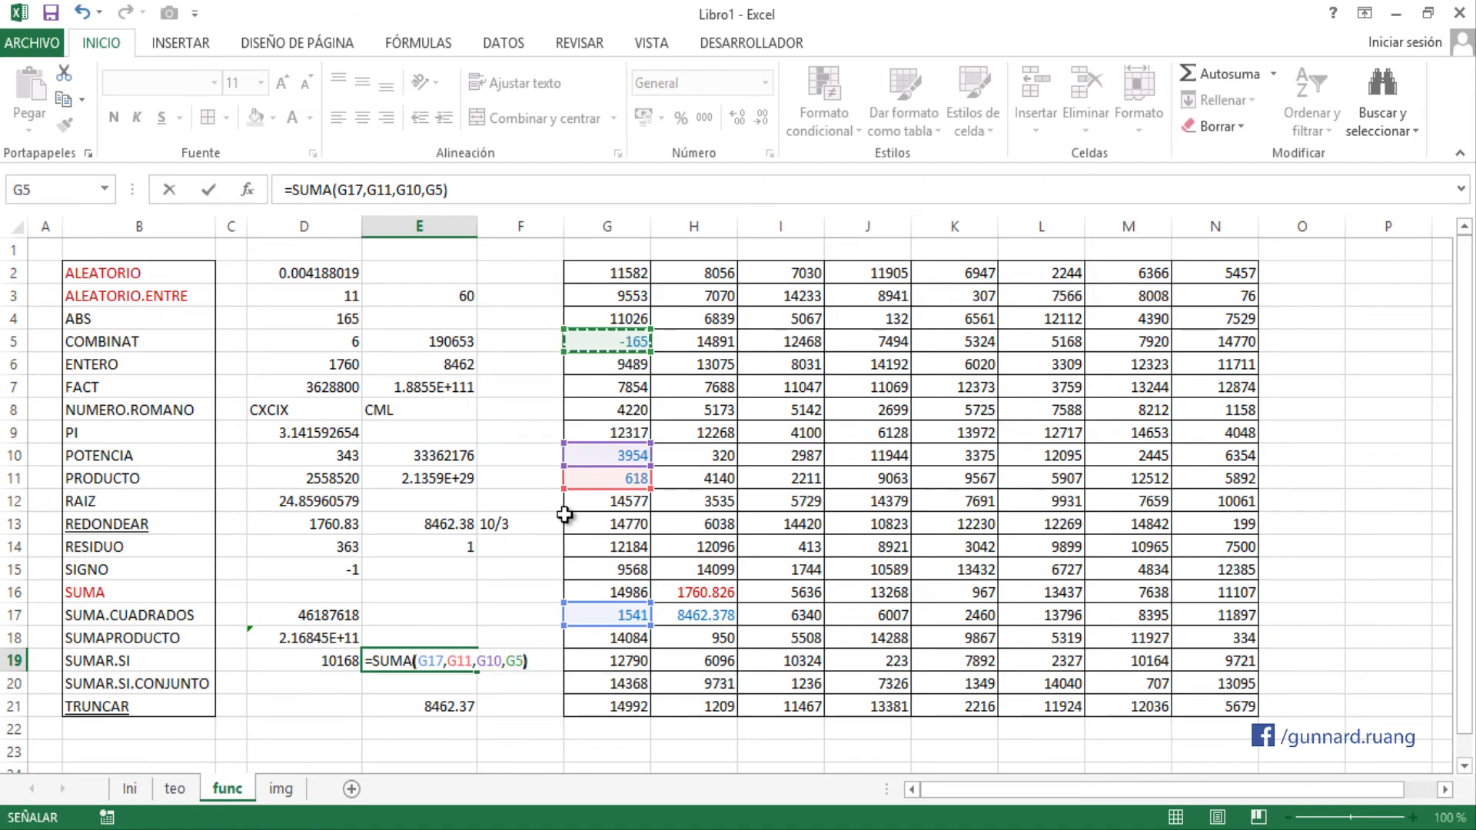
{"action": "key", "text": "Return"}
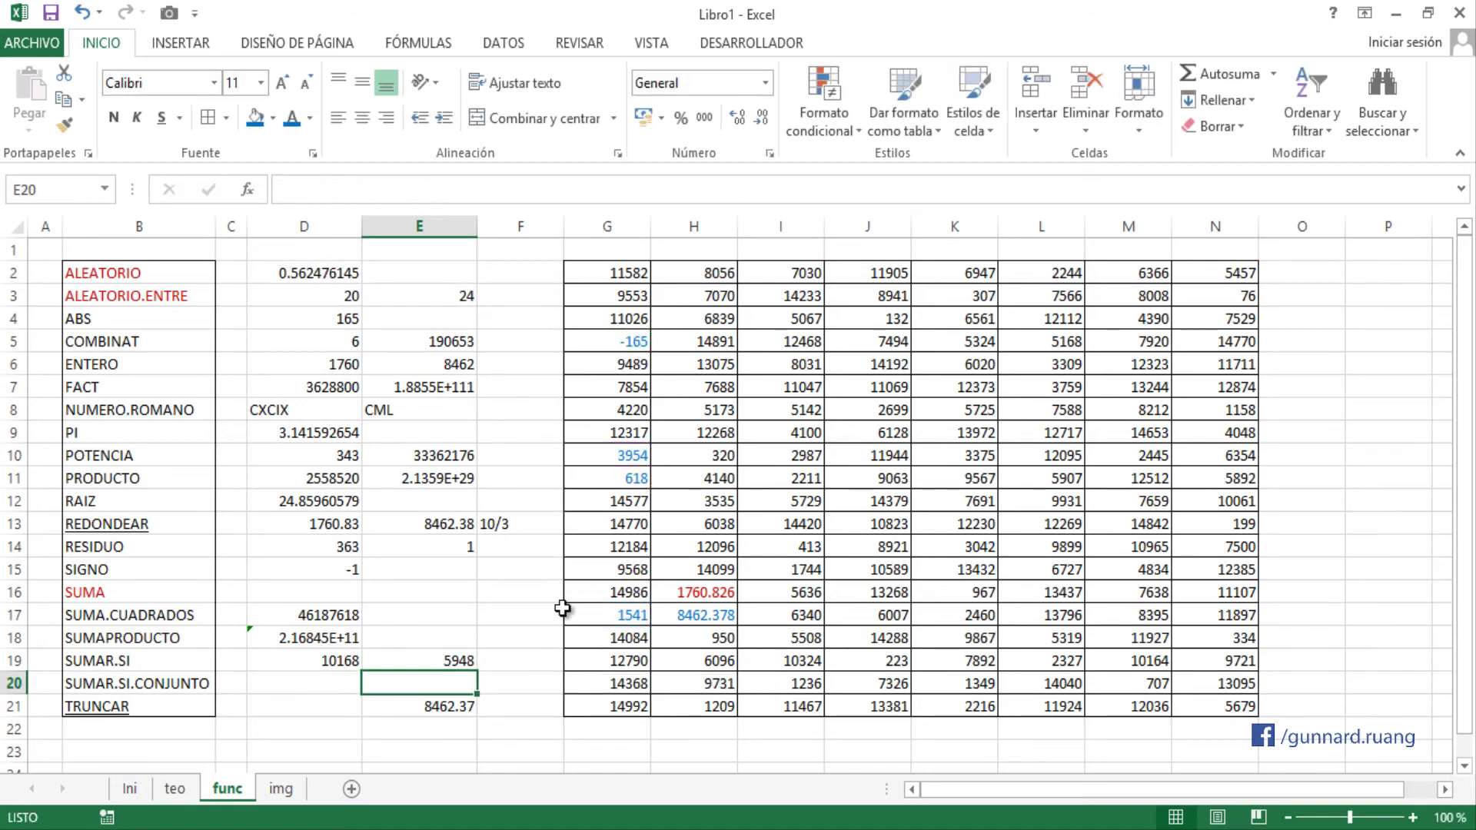
{"action": "left_click", "coordinate": [457, 661]}
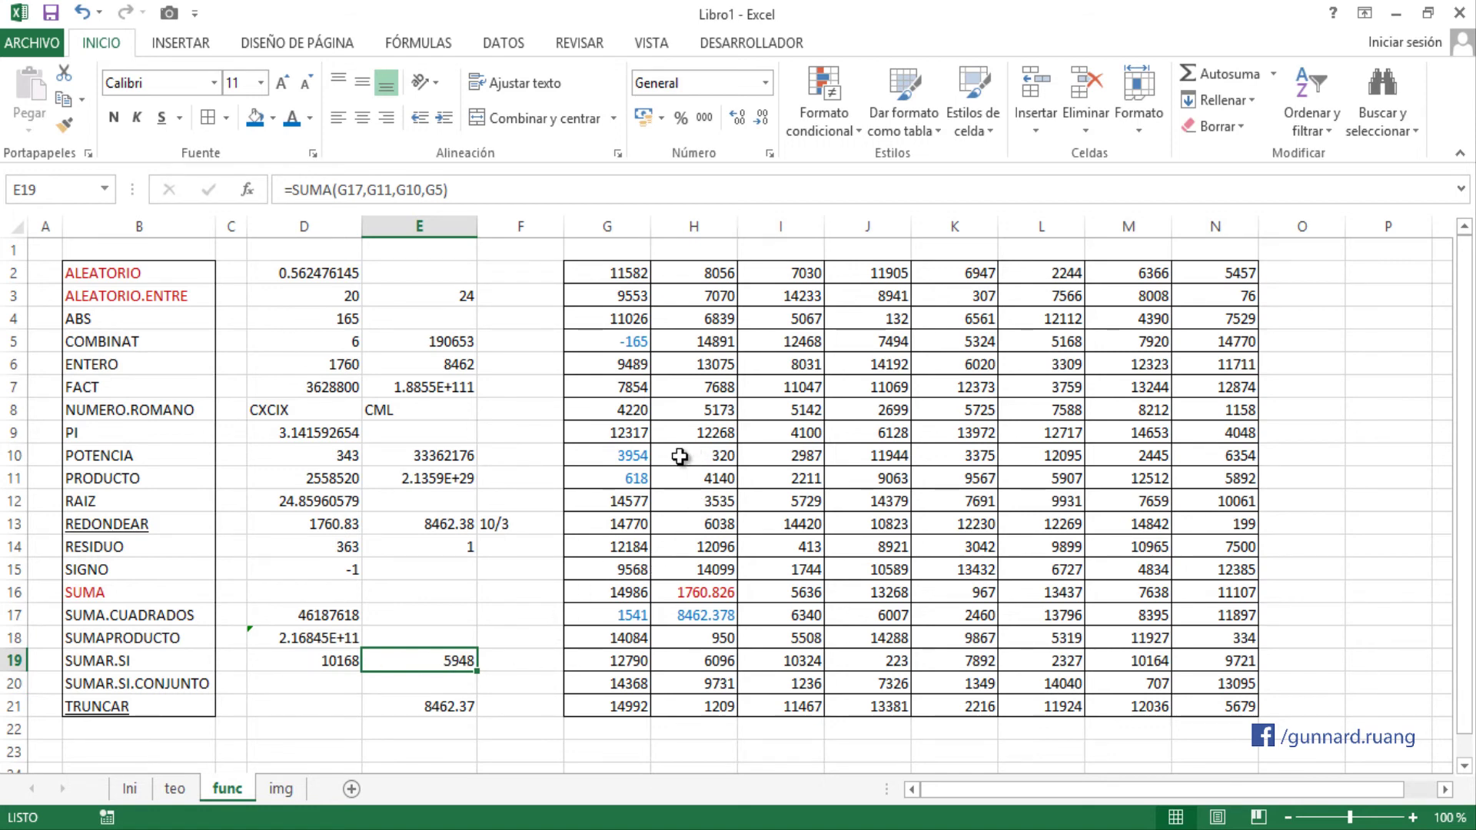
- Colour the value in G8 blue and add G8 as another argument of the SUMA formula in E19
{"action": "left_click", "coordinate": [628, 412]}
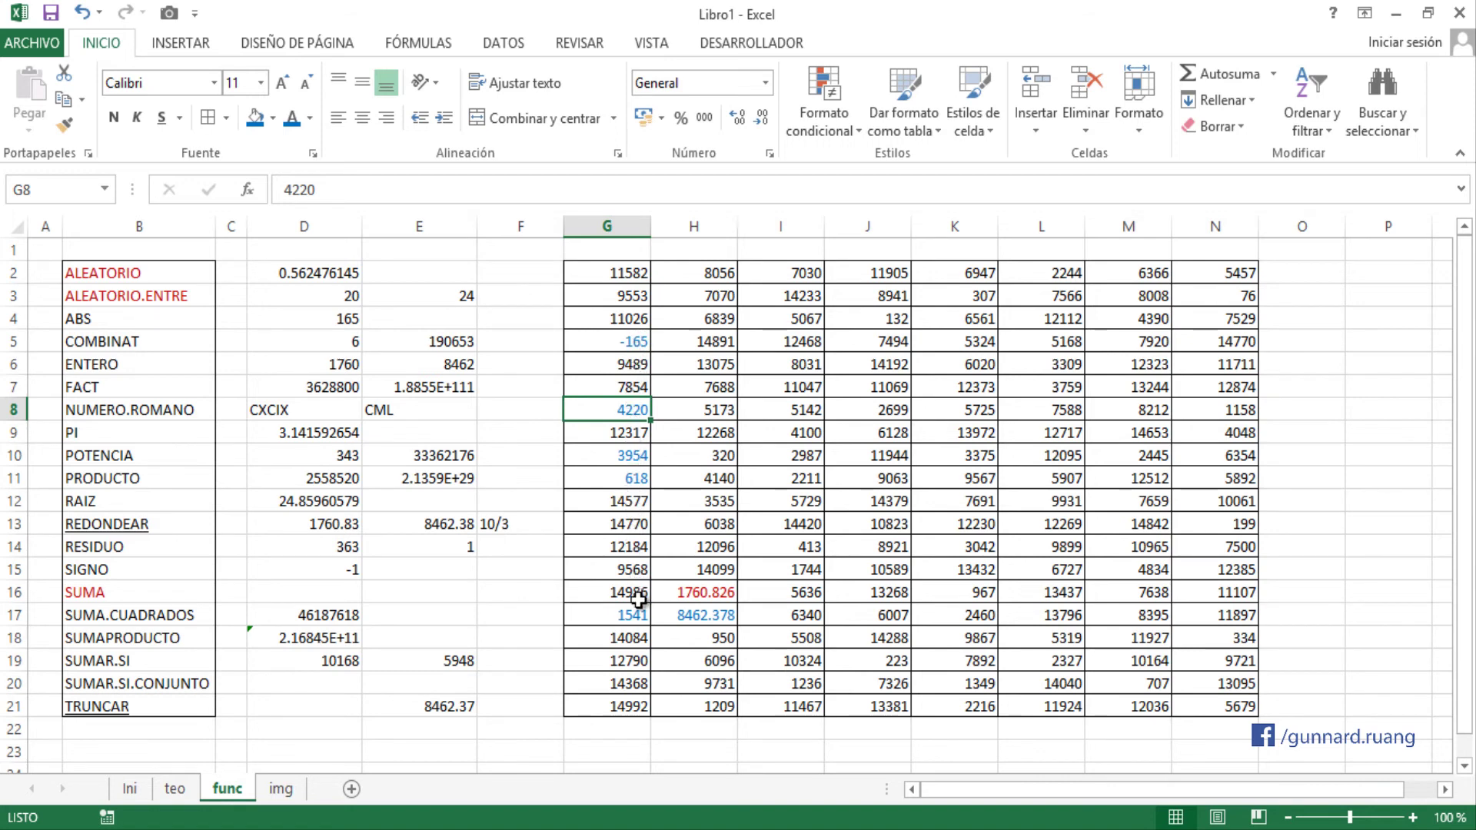
{"action": "left_click", "coordinate": [447, 666]}
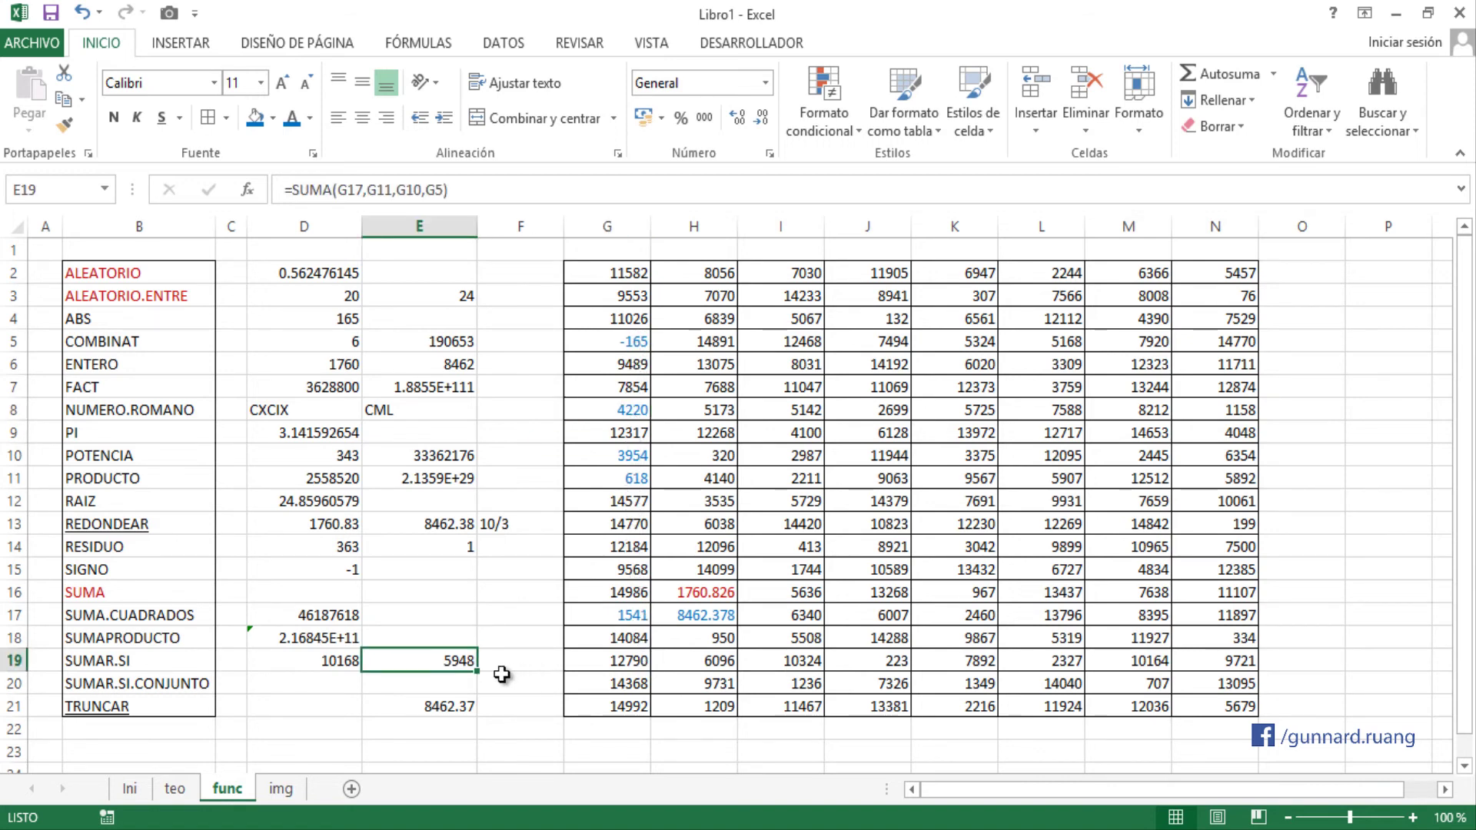
{"action": "key", "text": "F2"}
{"action": "type", "text": ","}
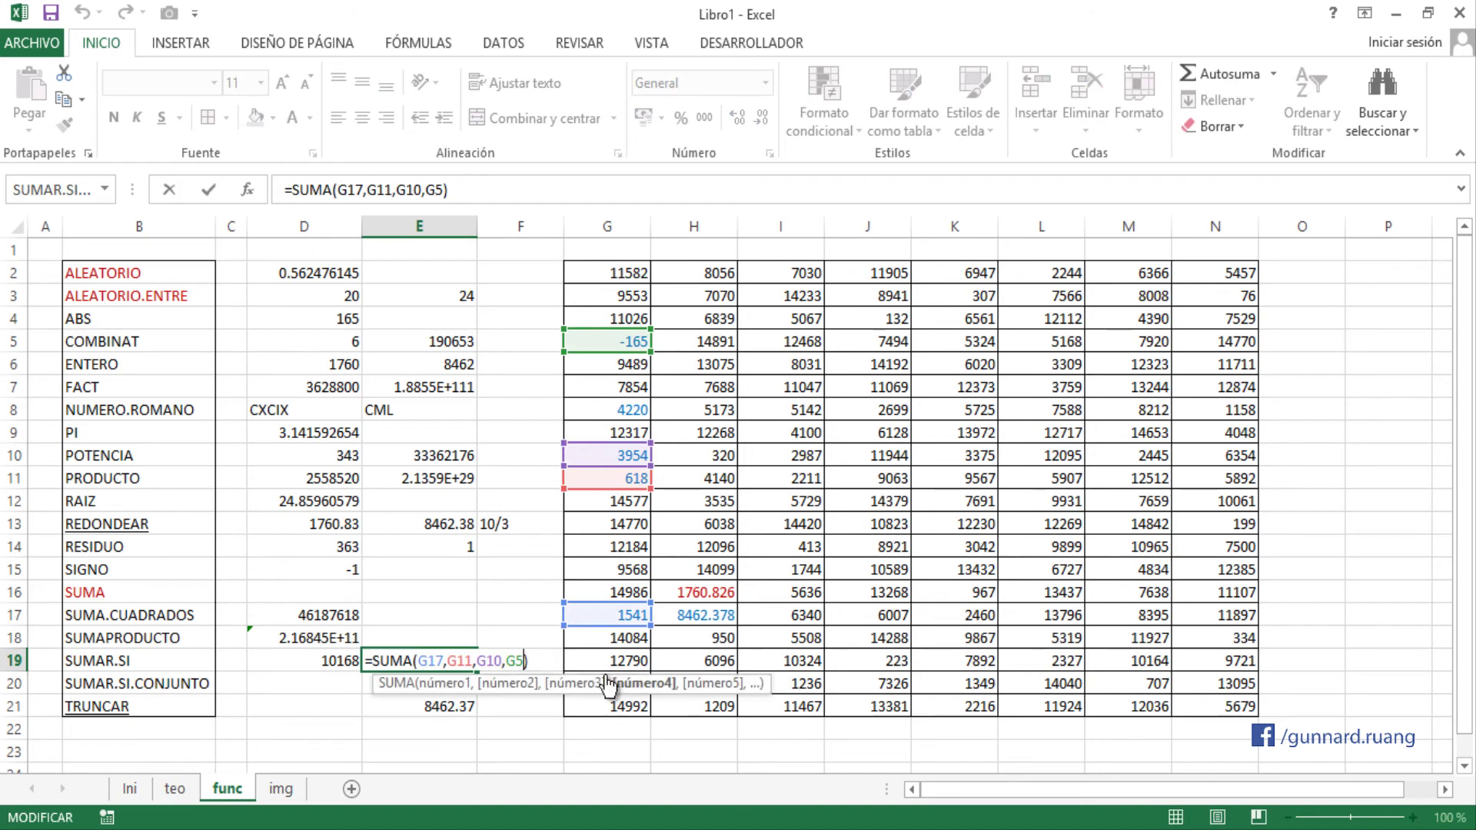
{"action": "left_click", "coordinate": [620, 415]}
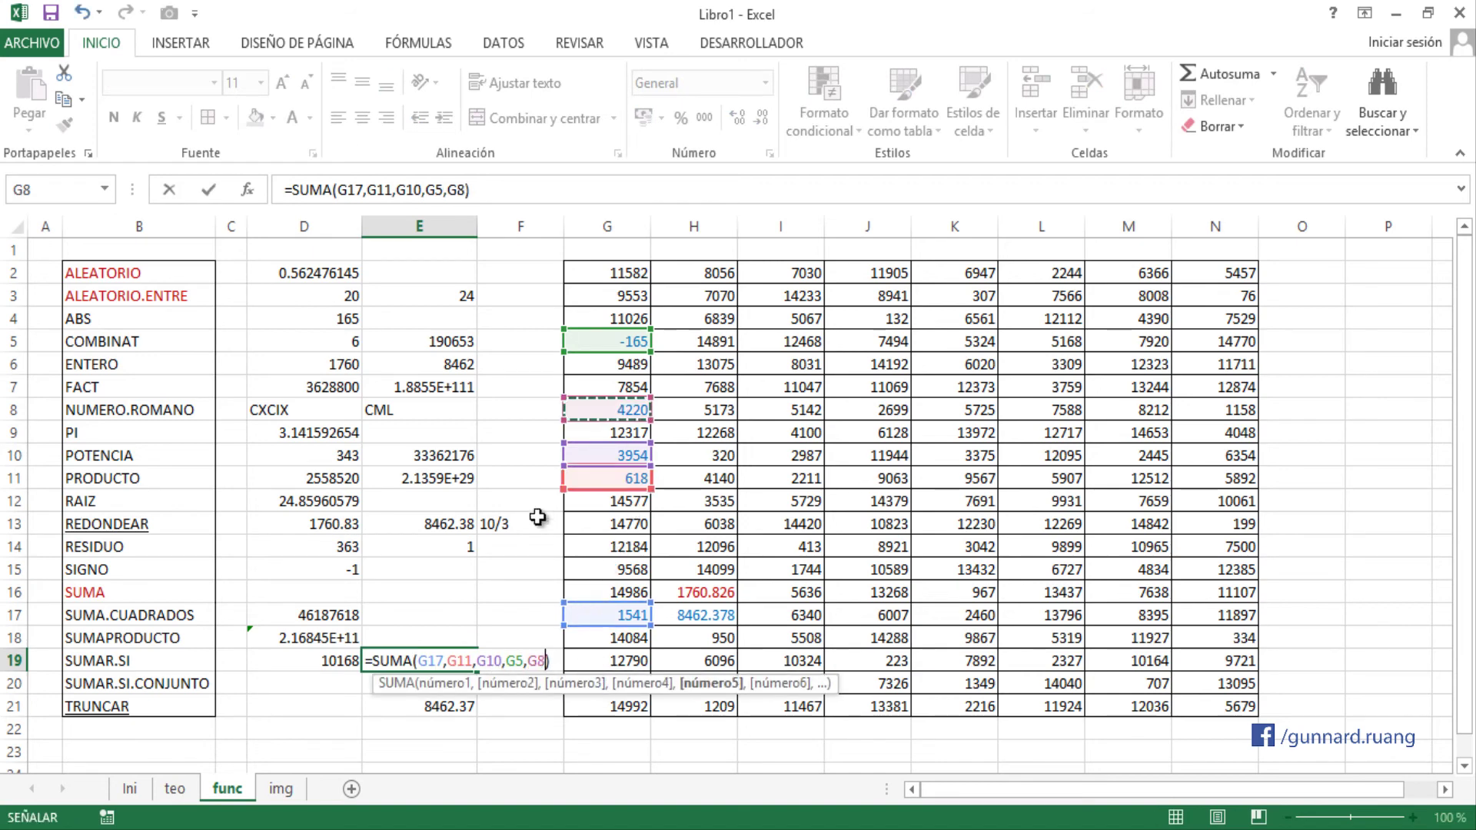
{"action": "key", "text": "Return"}
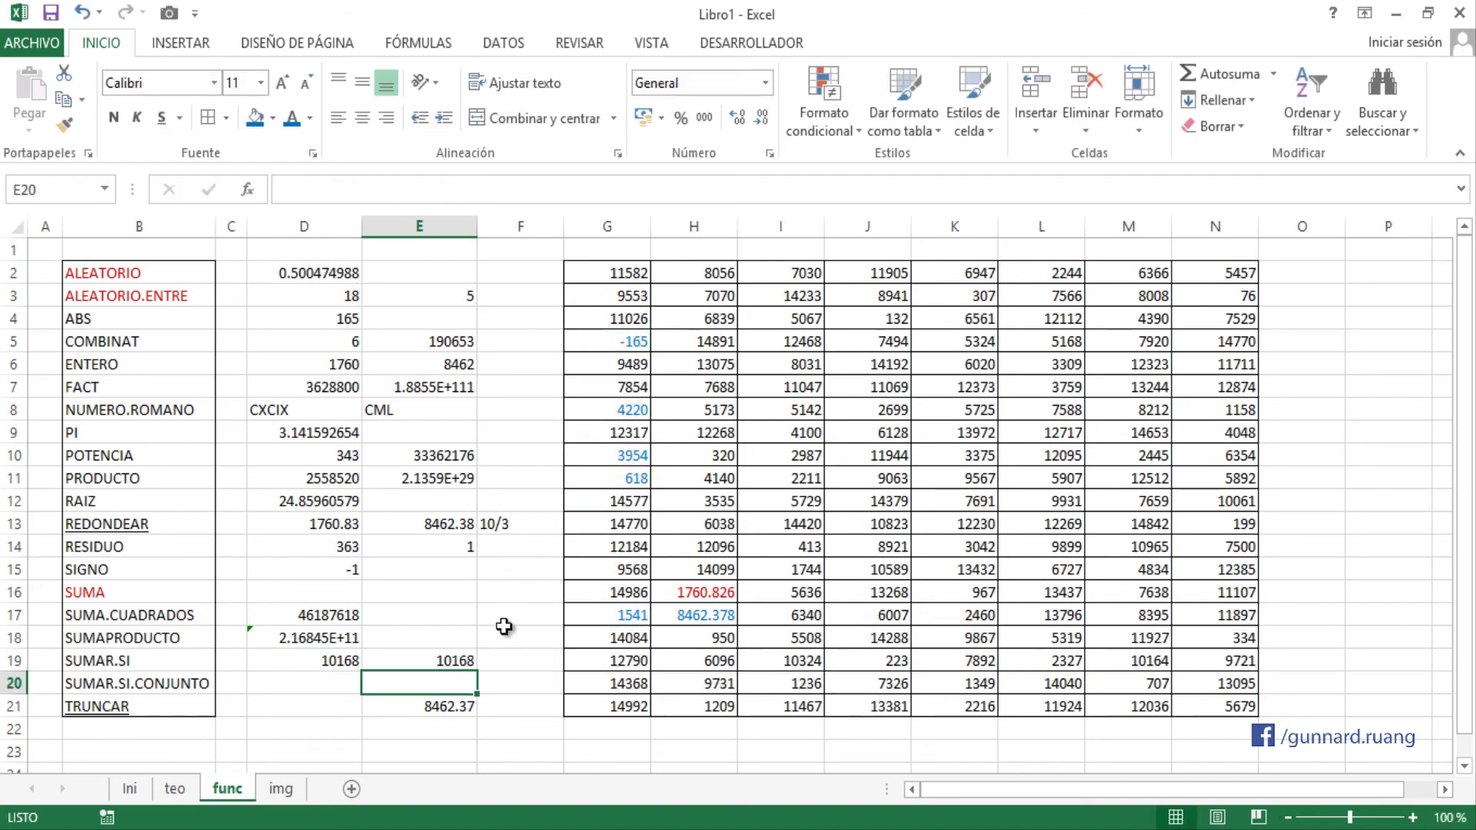
- Compare the results in D19 and E19 and review the cells referenced by the SUMA formula in E19
{"action": "left_click_drag", "start_coordinate": [395, 664], "coordinate": [314, 664]}
{"action": "left_click", "coordinate": [421, 662]}
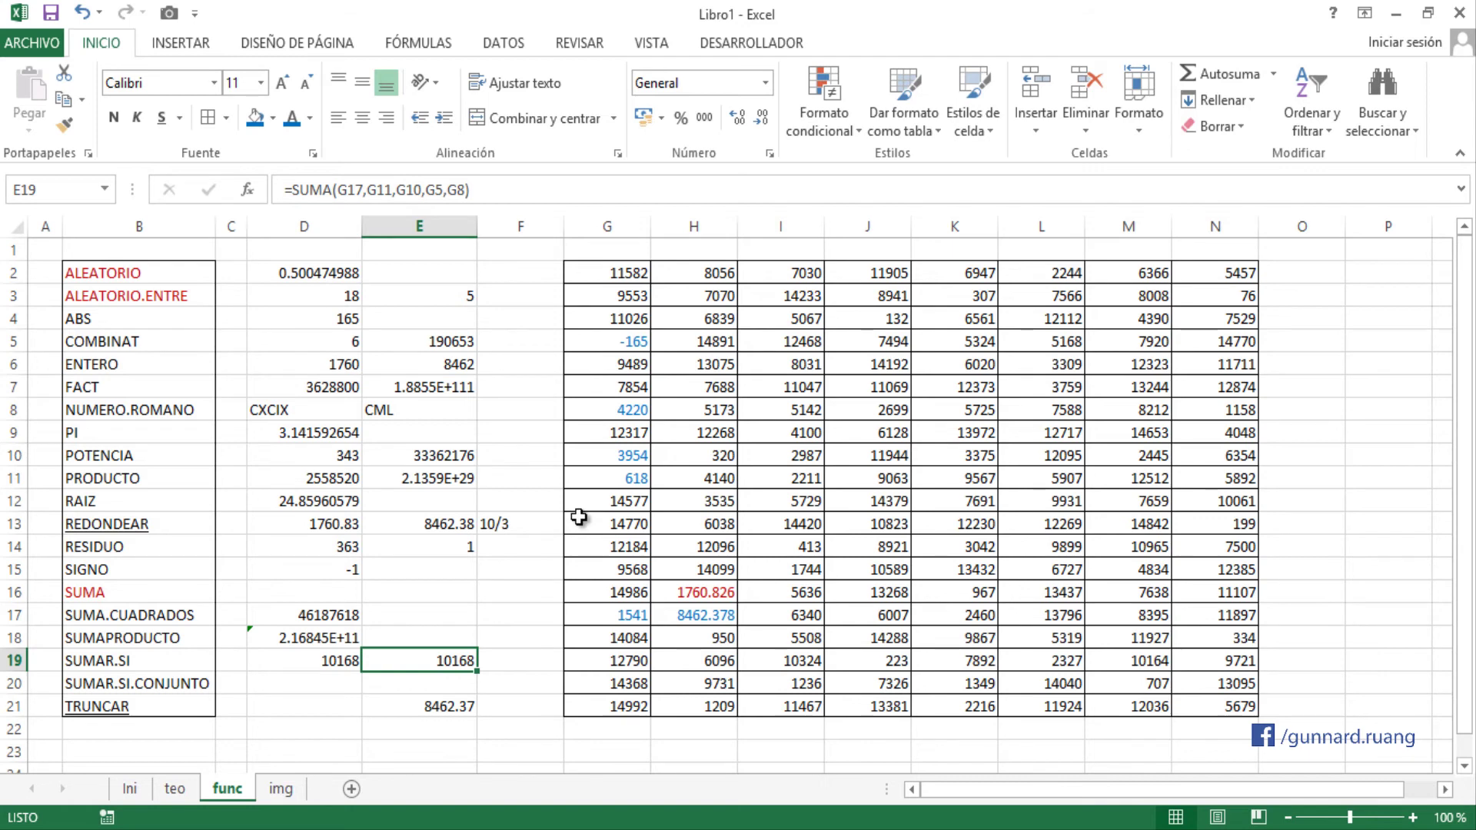
{"action": "left_click", "coordinate": [344, 660]}
{"action": "left_click_drag", "start_coordinate": [343, 660], "coordinate": [428, 660]}
{"action": "left_click", "coordinate": [429, 660]}
{"action": "double_click", "coordinate": [434, 660]}
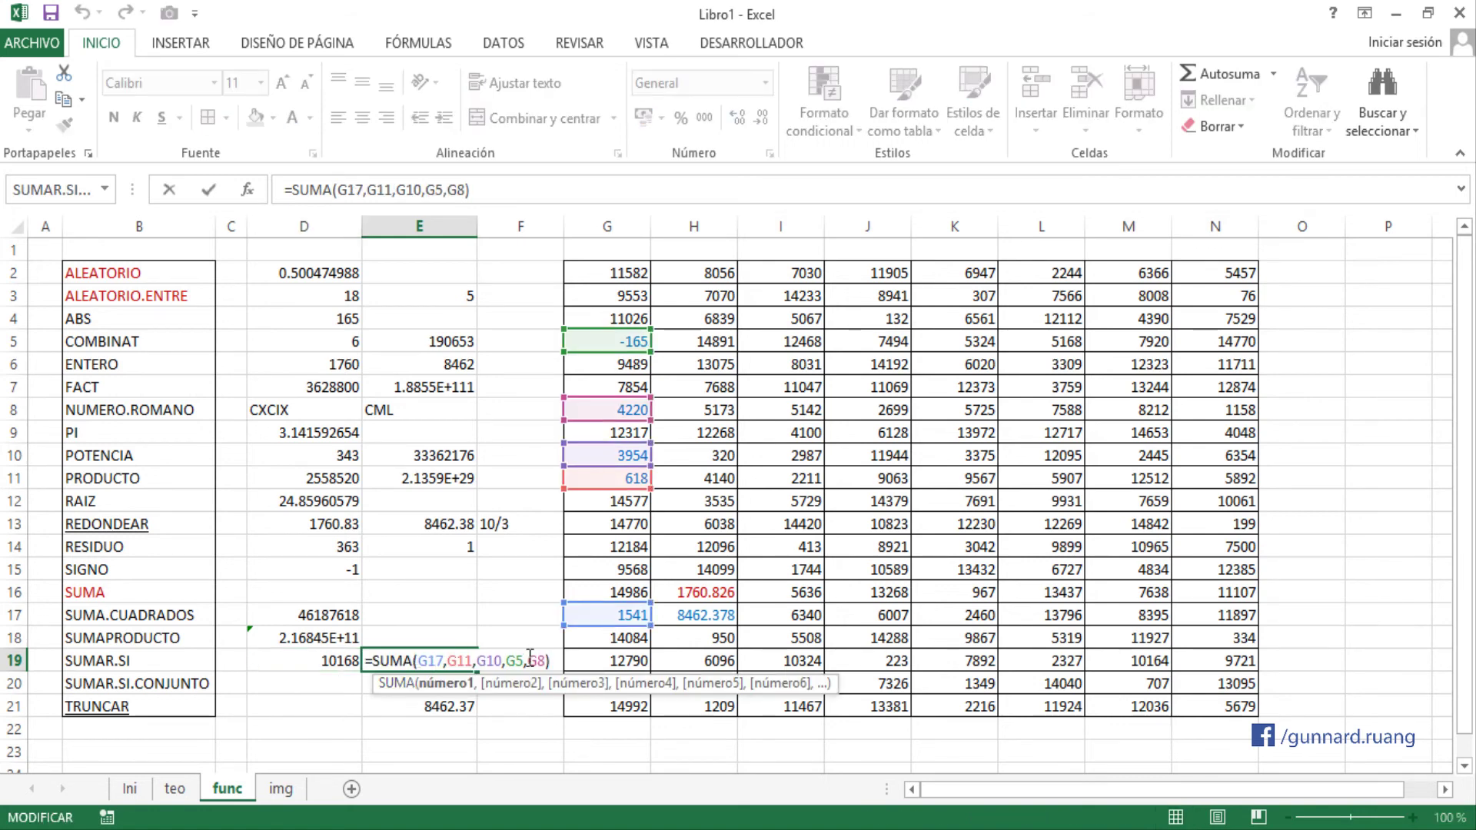
{"action": "key", "text": "Return"}
- Review the range and criterion arguments of the SUMAR.SI formula in D19
{"action": "left_click", "coordinate": [325, 661]}
{"action": "double_click", "coordinate": [325, 661]}
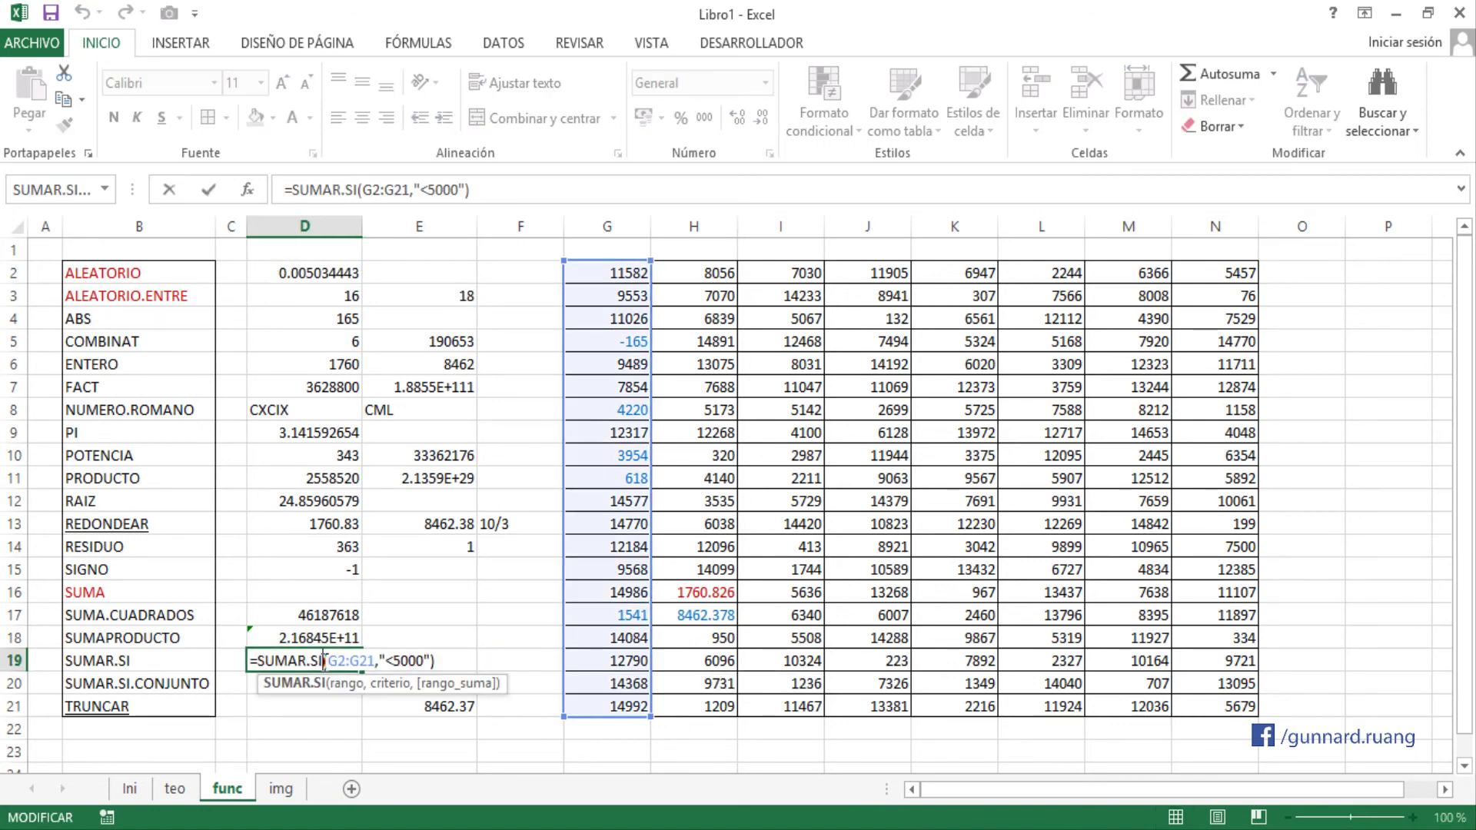
{"action": "left_click_drag", "start_coordinate": [324, 662], "coordinate": [425, 661]}
{"action": "left_click", "coordinate": [408, 661]}
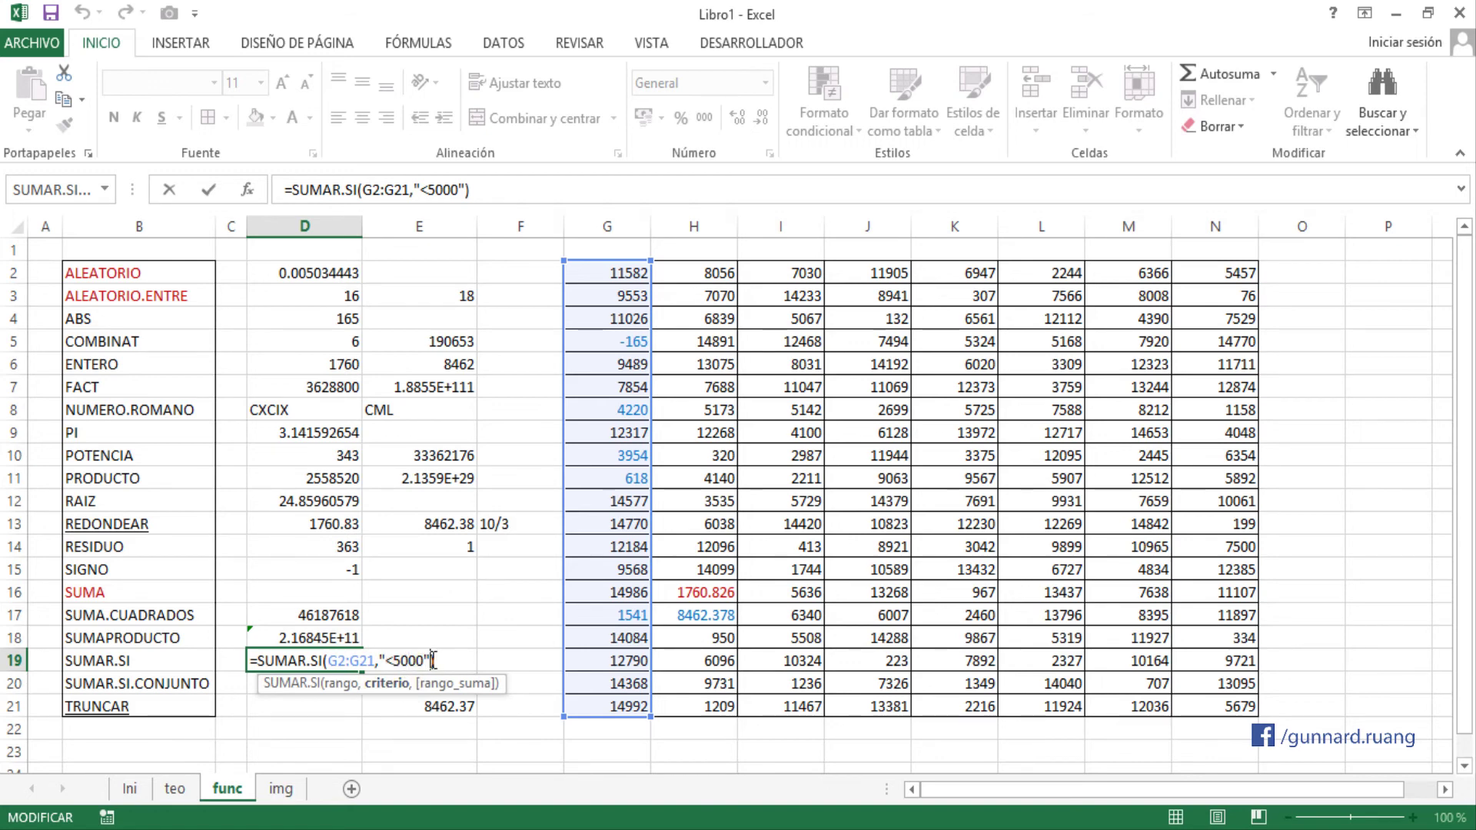
{"action": "key", "text": "Right"}
{"action": "key", "text": "Right"}
- Replace the formula in E19 with =SUMAR.SI(G2:N21,"<3000") to sum the table's values under 3000
{"action": "left_click", "coordinate": [416, 662]}
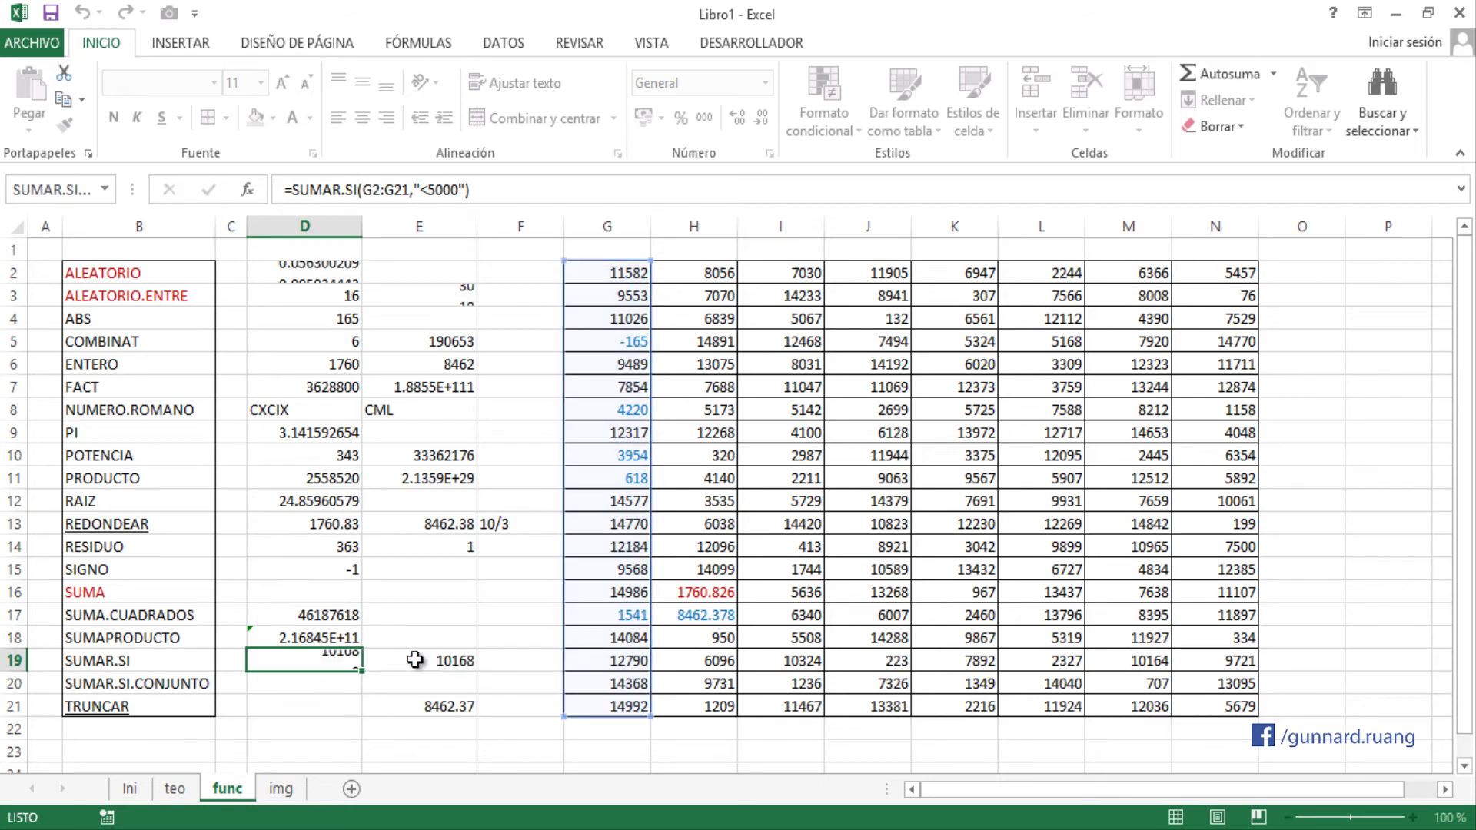
{"action": "key", "text": "Delete"}
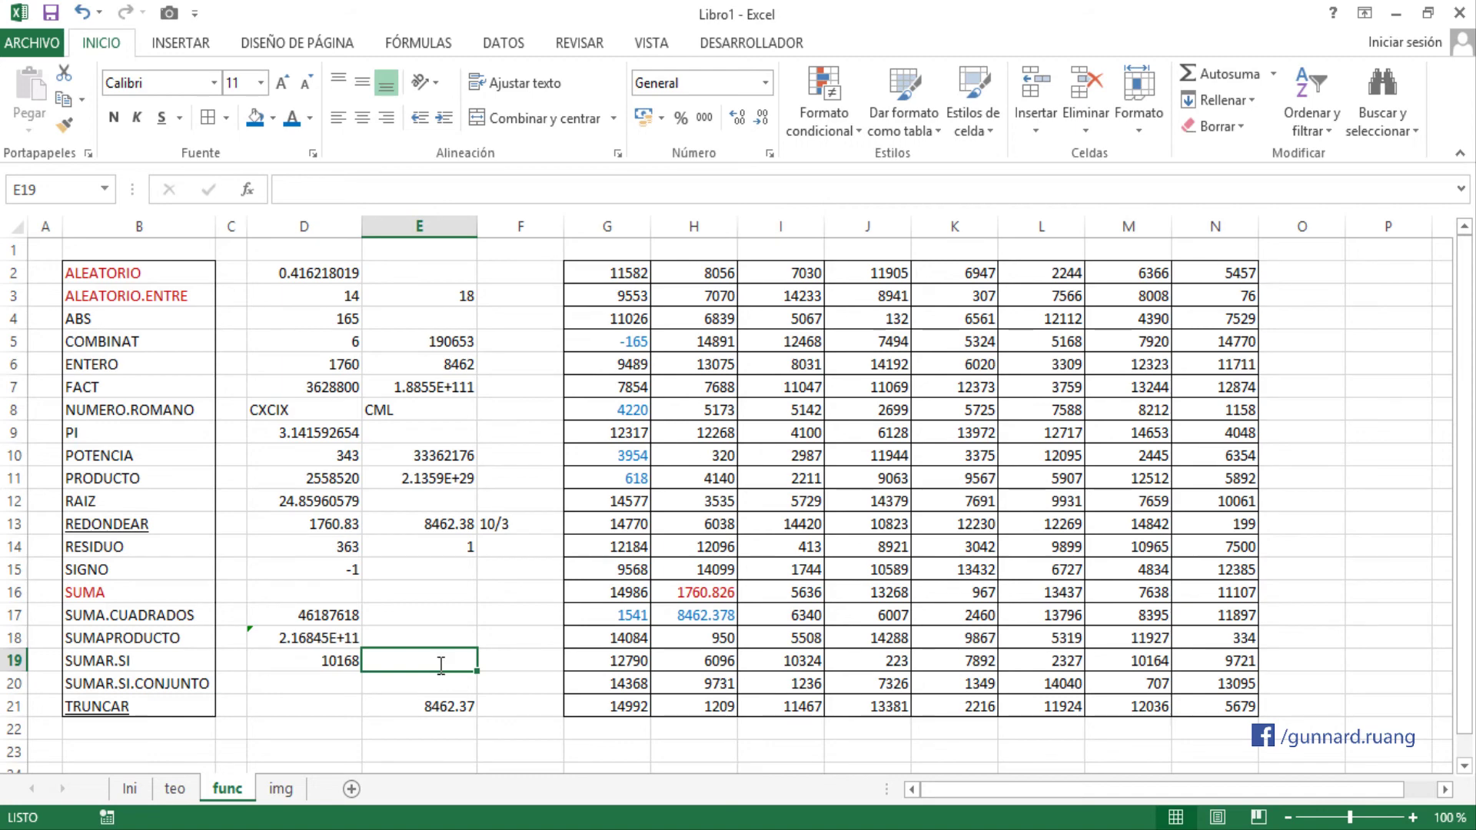
{"action": "type", "text": "=SUM"}
{"action": "key", "text": "Down"}
{"action": "key", "text": "Down"}
{"action": "key", "text": "Down"}
{"action": "key", "text": "Down"}
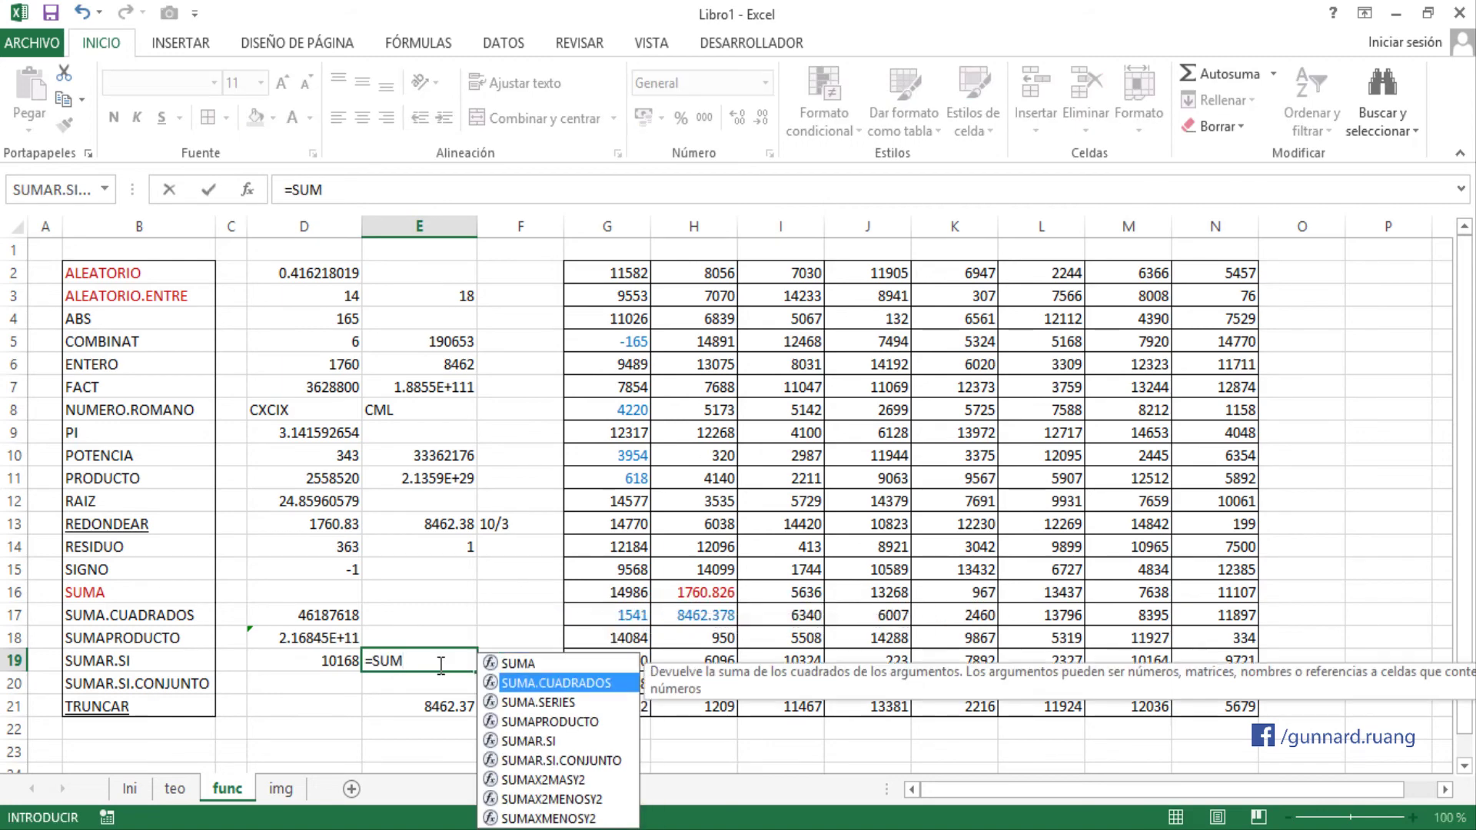
{"action": "key", "text": "Tab"}
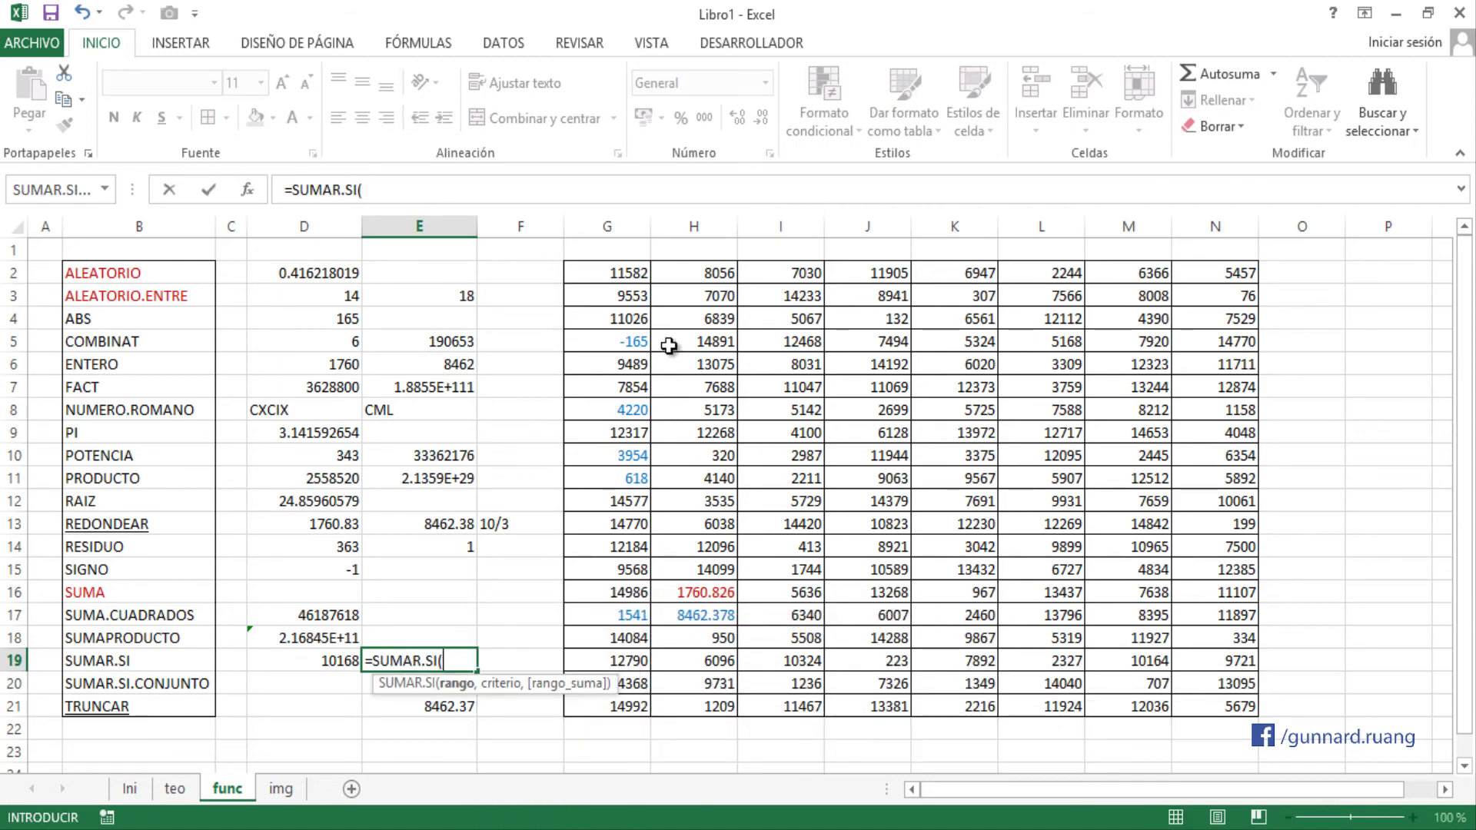
{"action": "left_click_drag", "start_coordinate": [626, 271], "coordinate": [1225, 709]}
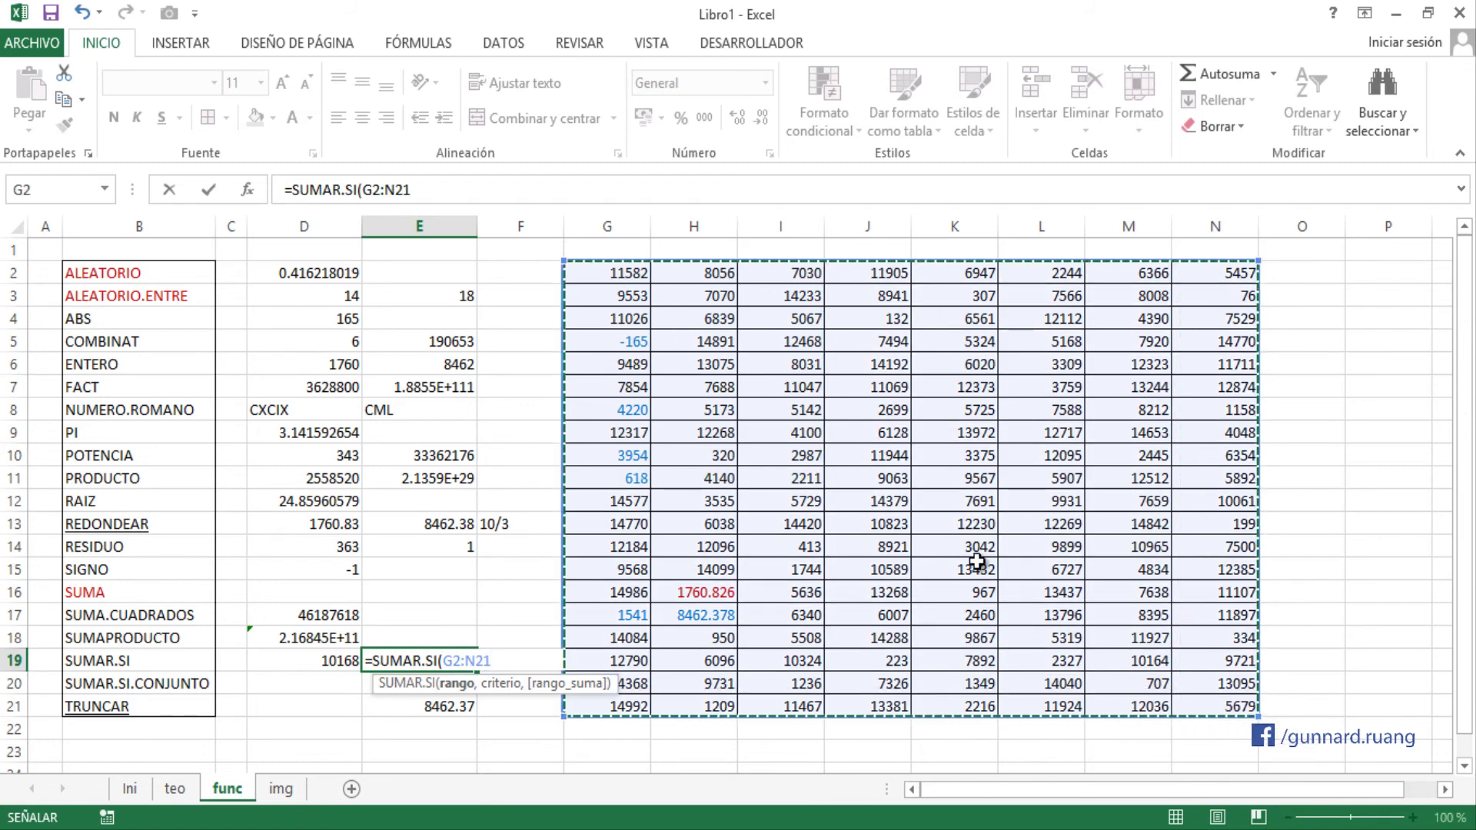
{"action": "type", "text": ","}
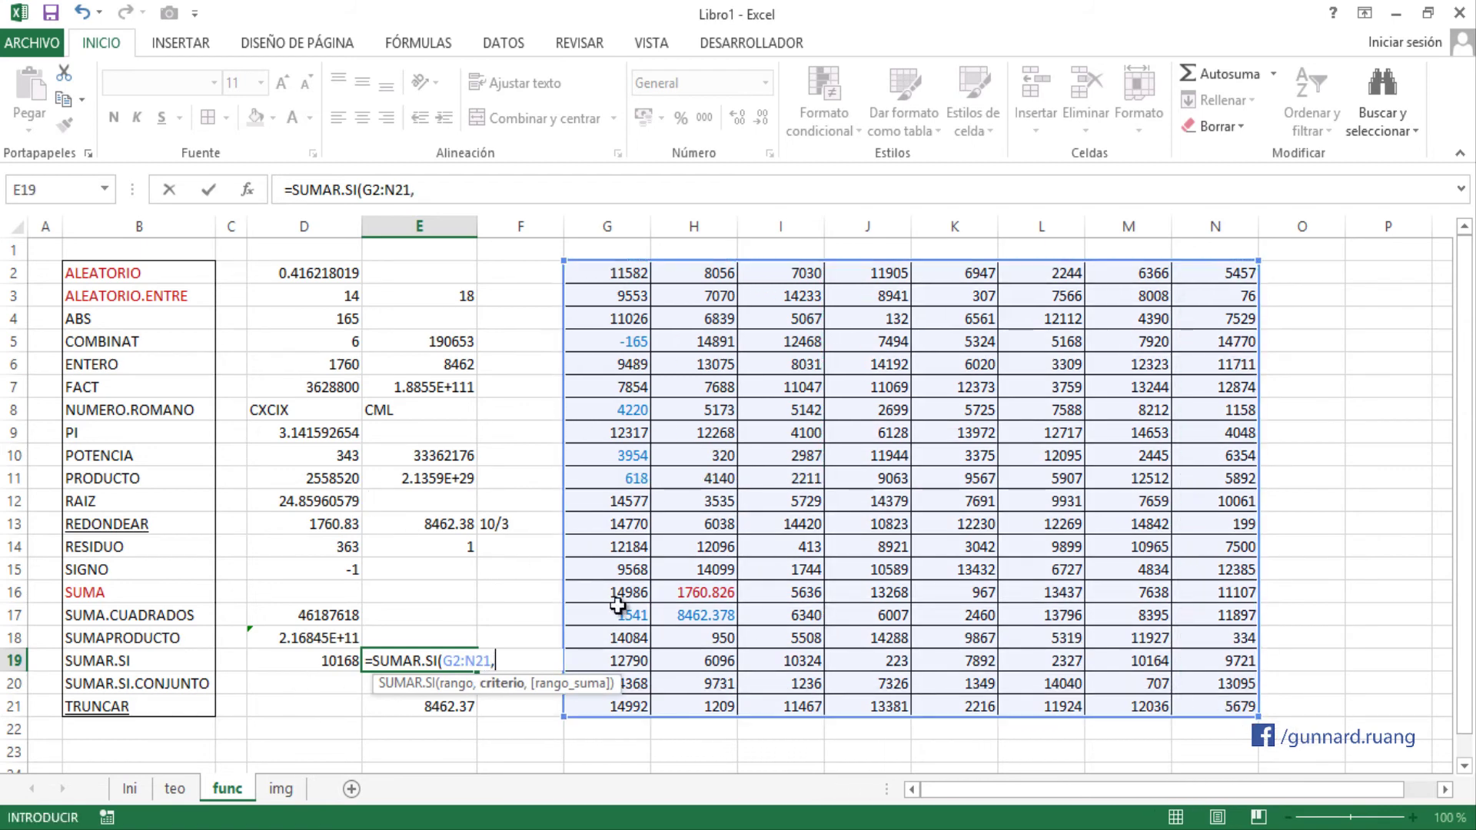
{"action": "type", "text": "\"<"}
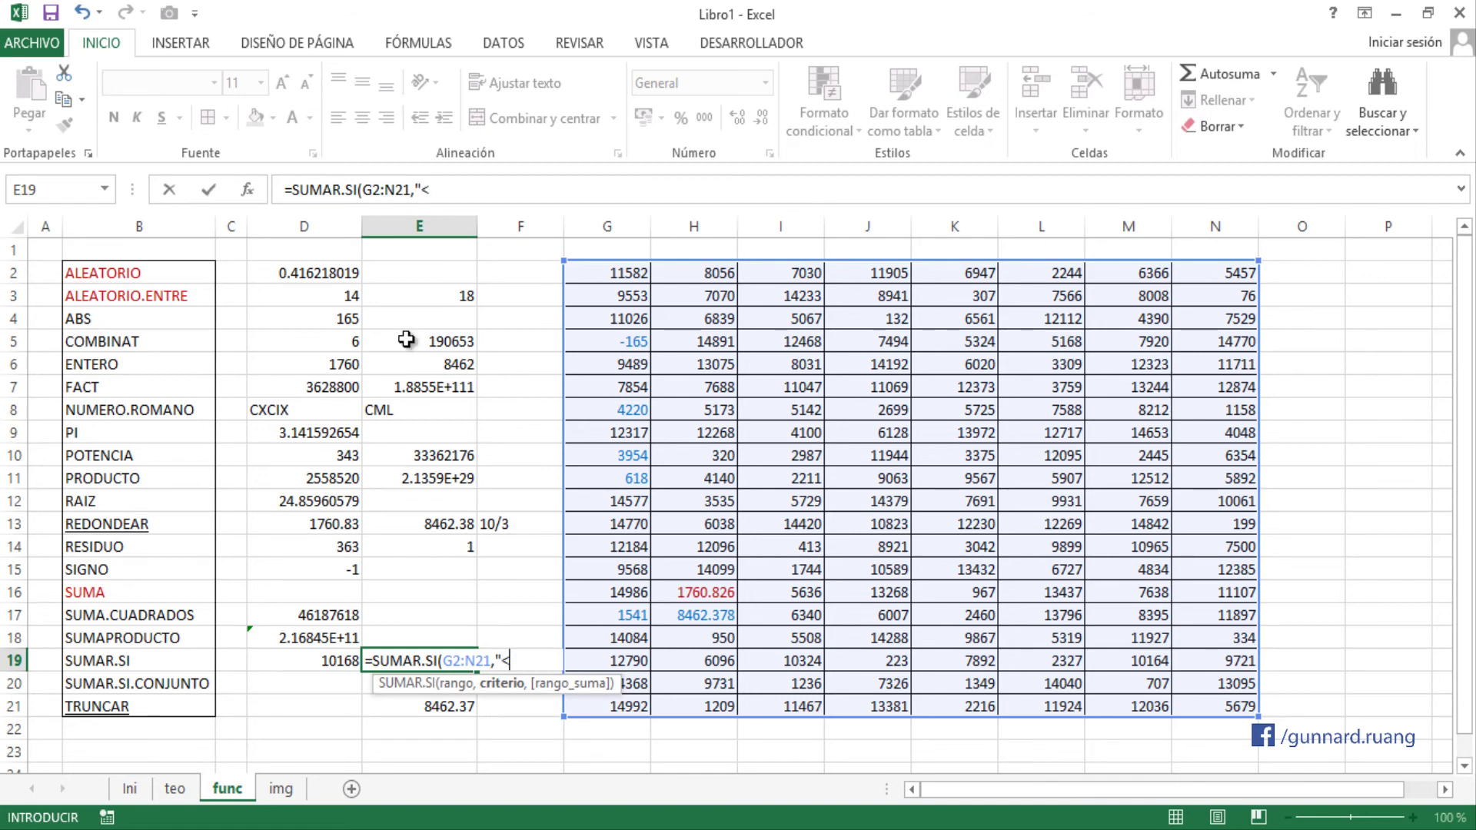
{"action": "type", "text": "3000\")"}
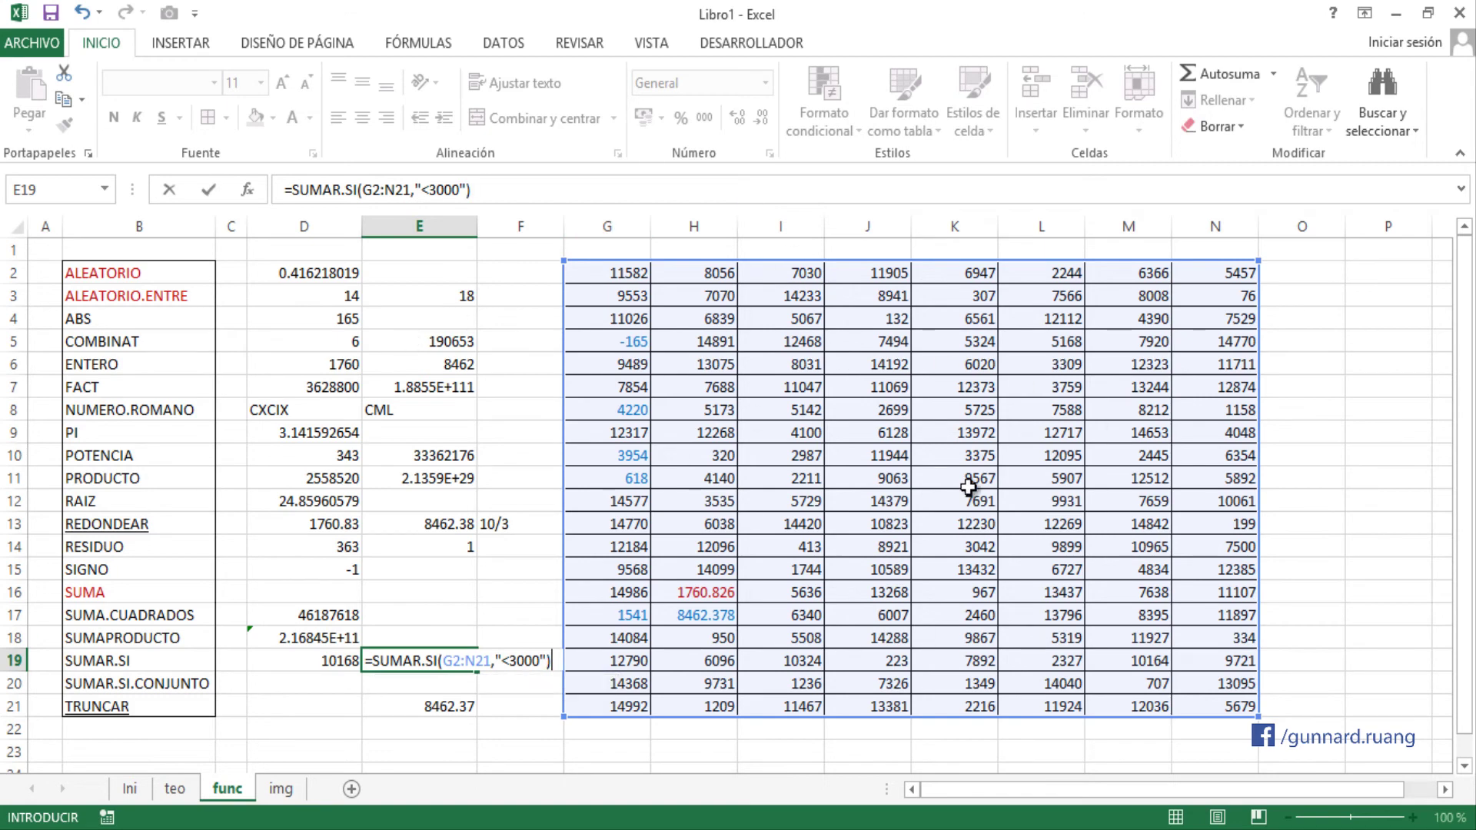
{"action": "key", "text": "Return"}
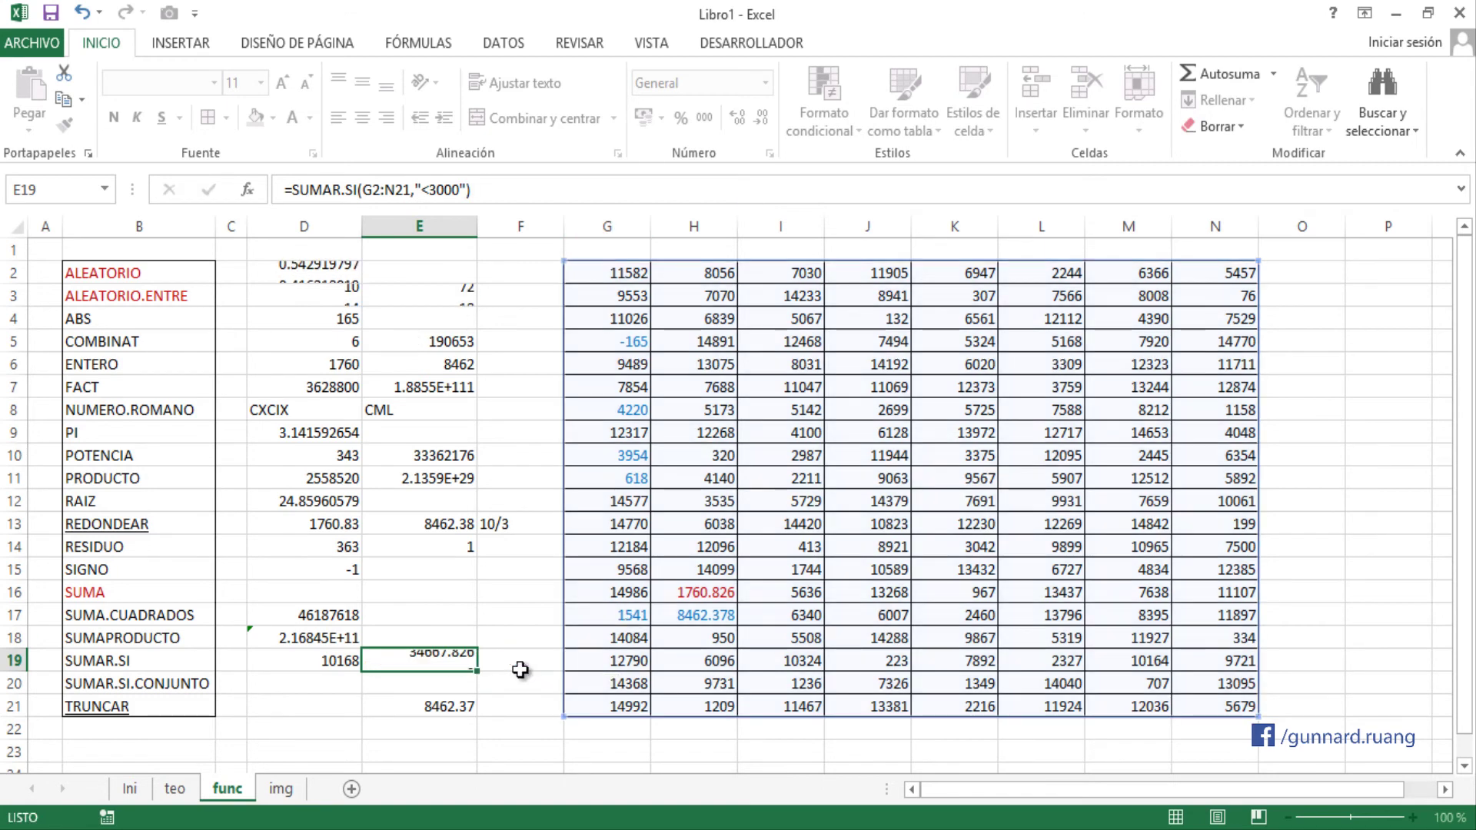
- Compare D19 with E19 and examine the range and criterion arguments of the SUMAR.SI formula in E19
{"action": "left_click", "coordinate": [440, 661]}
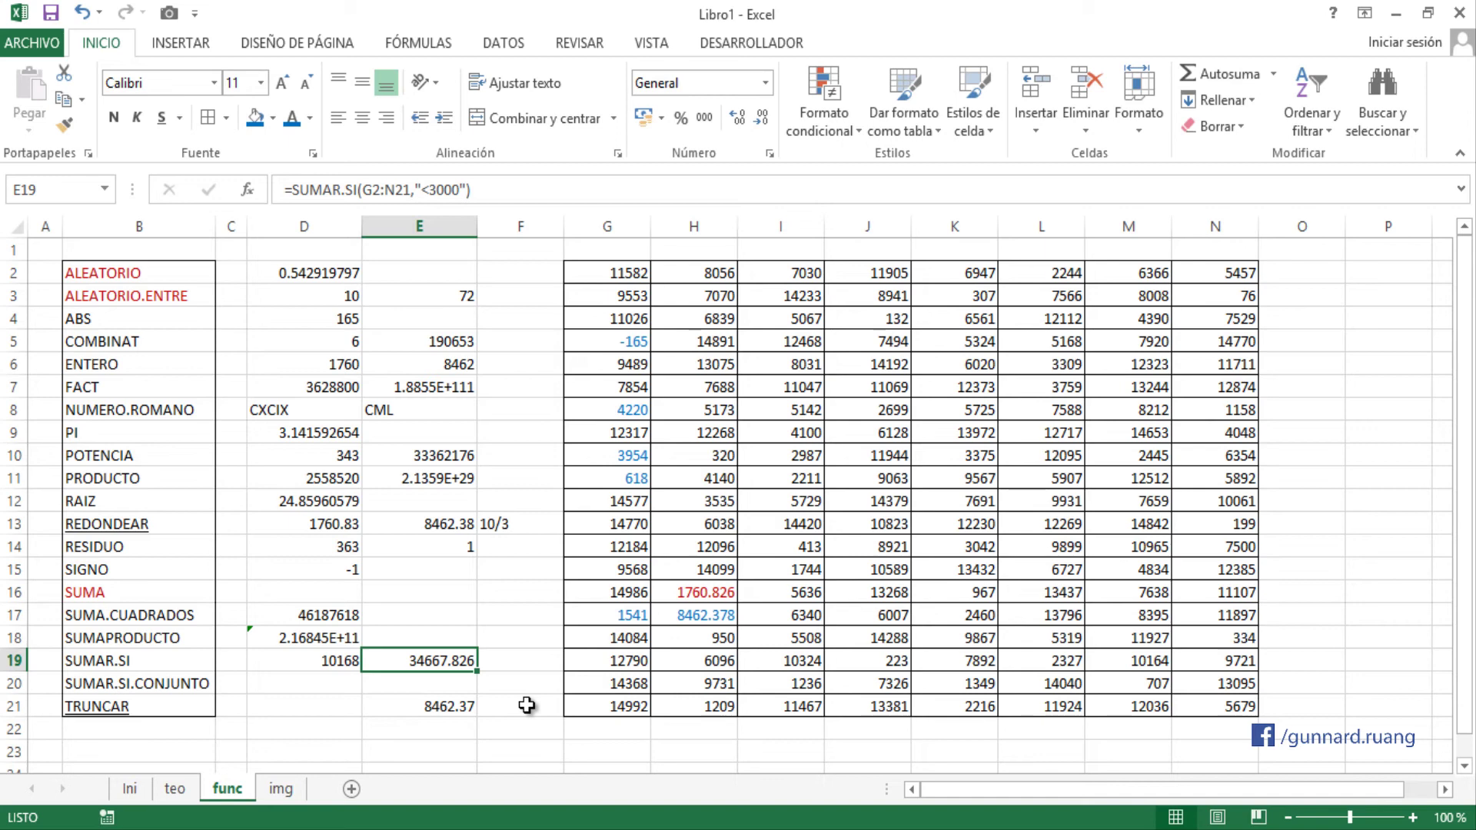
{"action": "left_click", "coordinate": [333, 661]}
{"action": "left_click", "coordinate": [419, 660]}
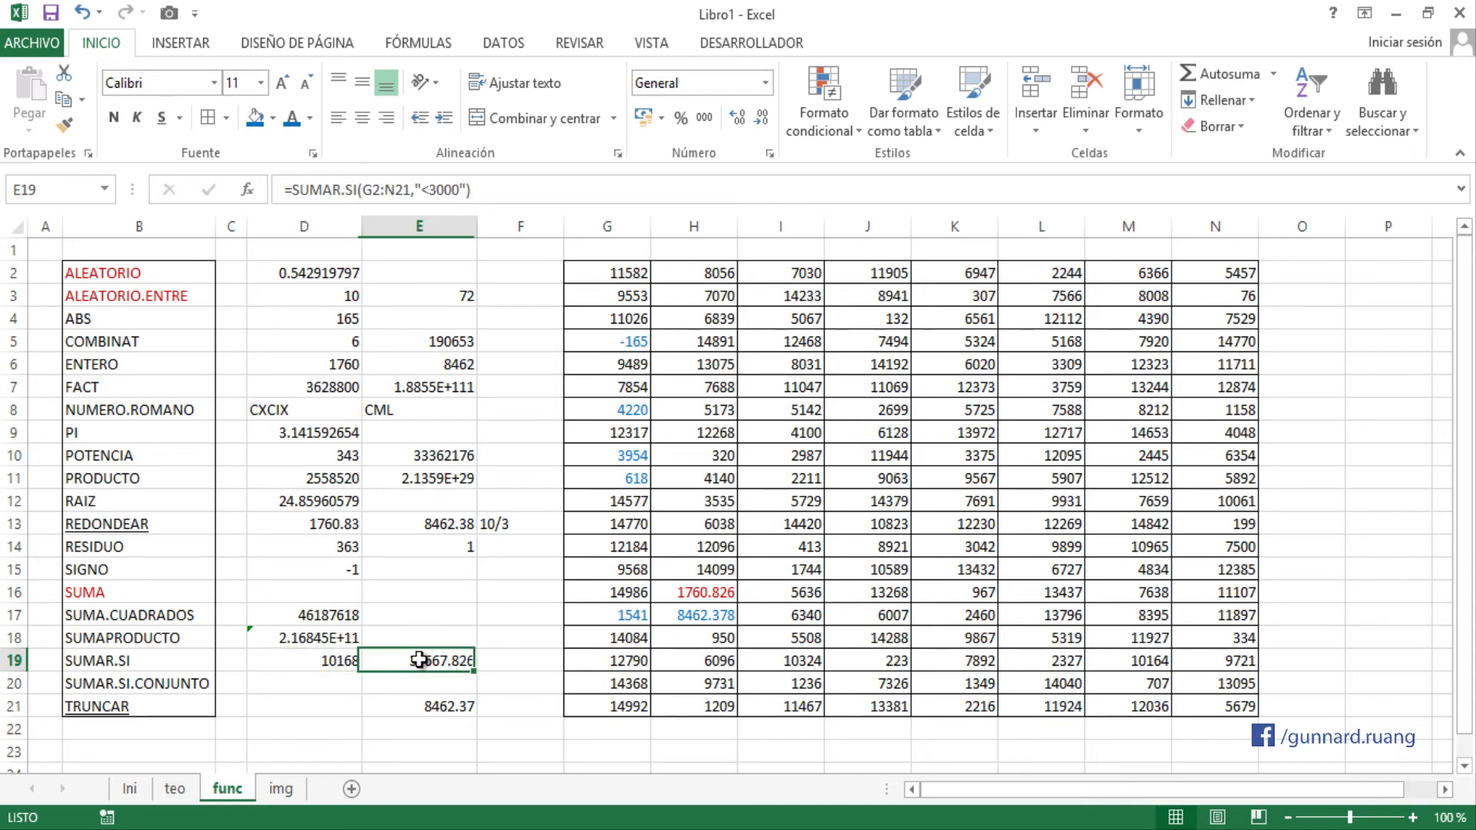
{"action": "double_click", "coordinate": [419, 660]}
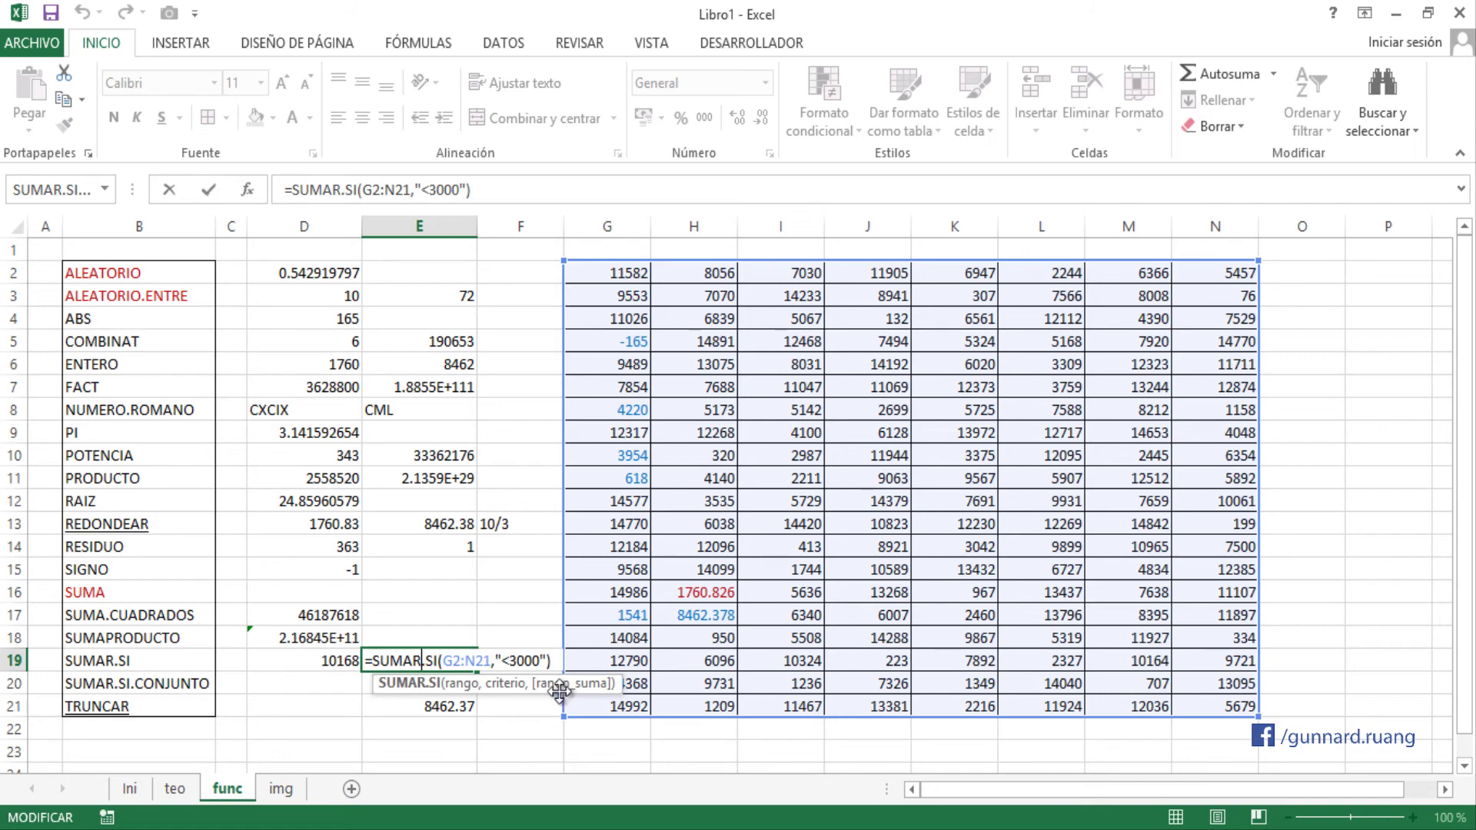
{"action": "left_click", "coordinate": [464, 661]}
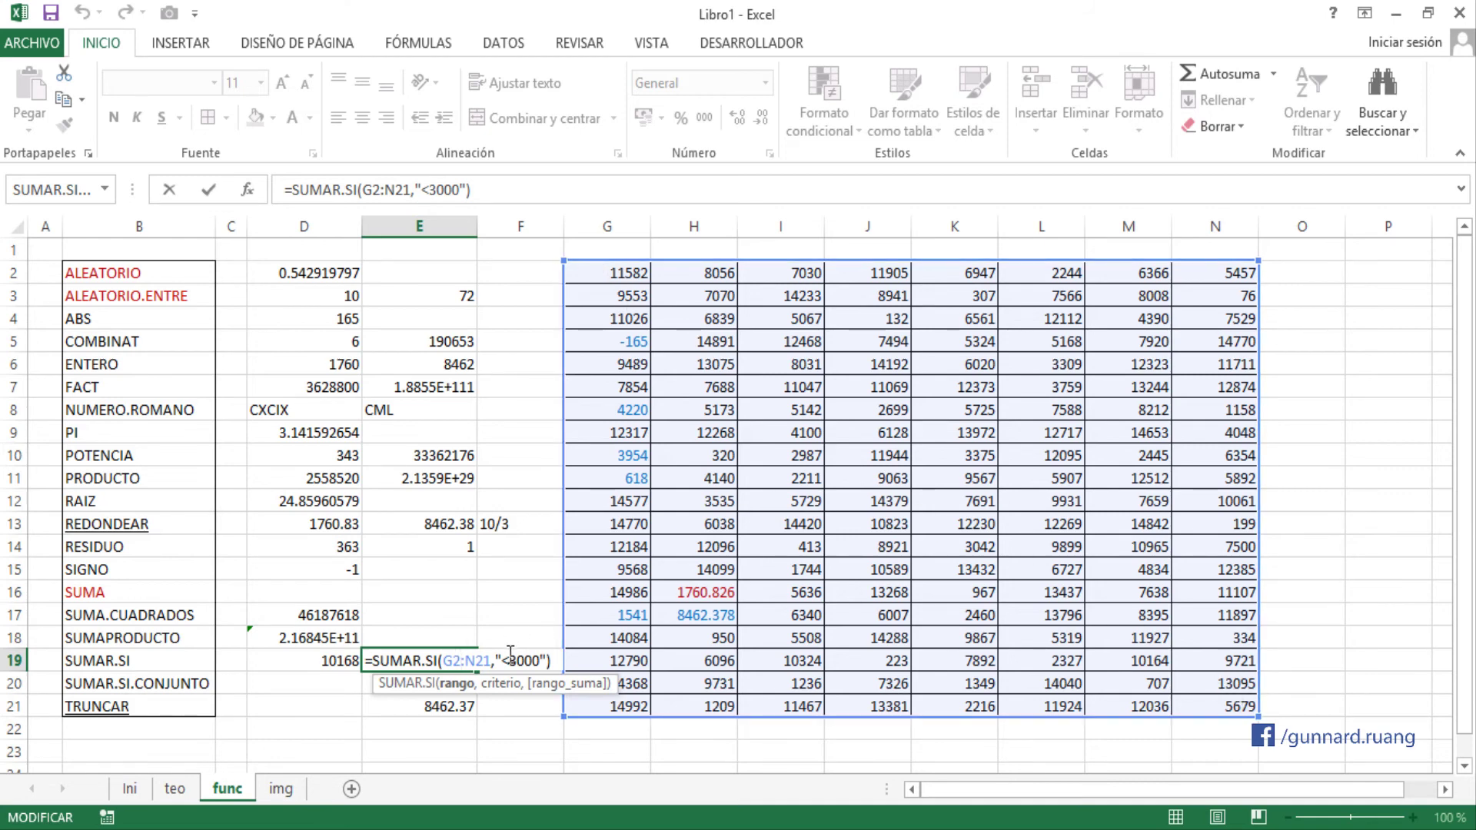
{"action": "left_click", "coordinate": [543, 662]}
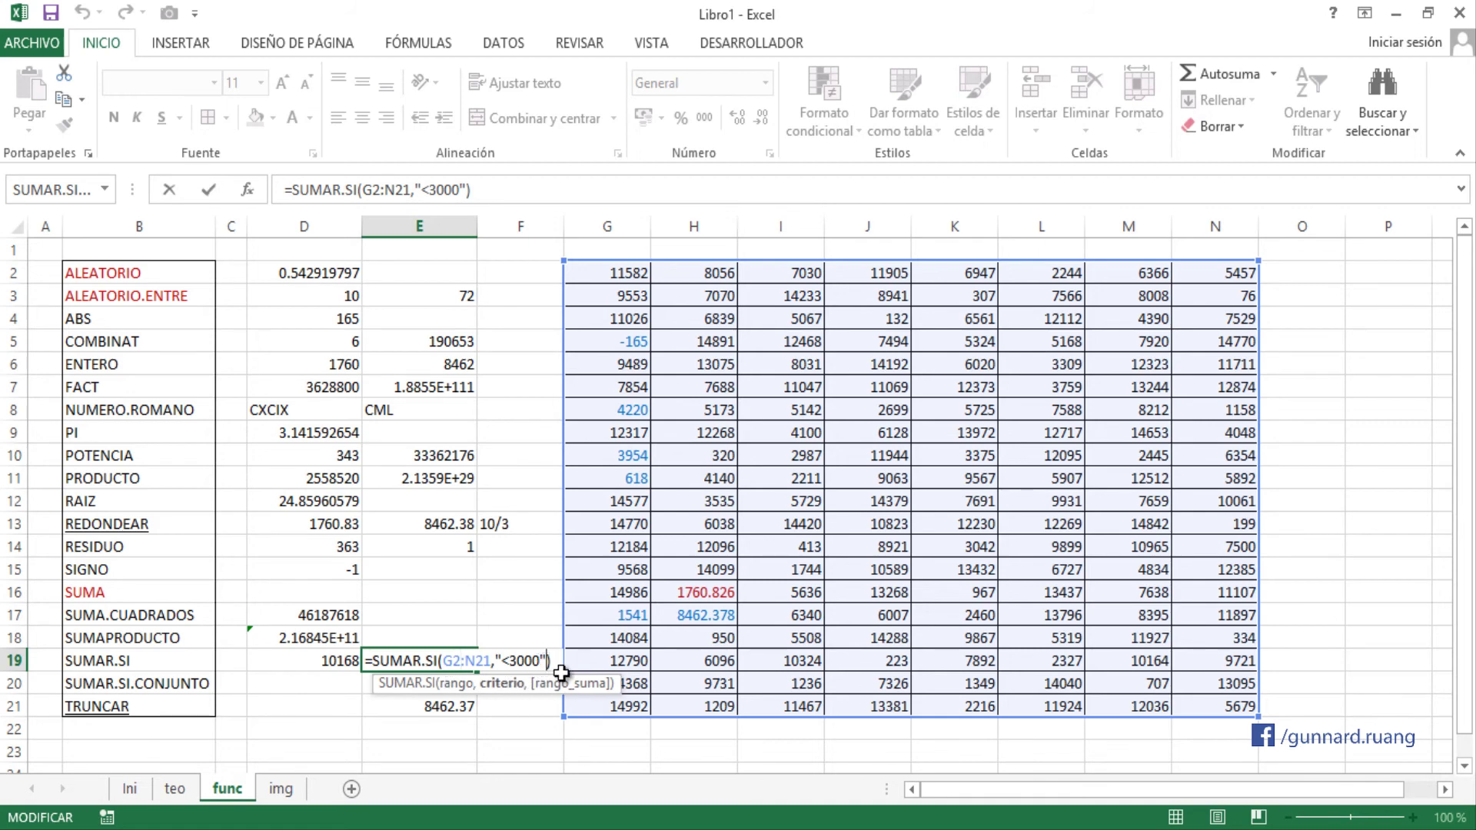
- Try G2:N21 as the optional rango_suma argument of the SUMAR.SI formula in E19
{"action": "type", "text": ","}
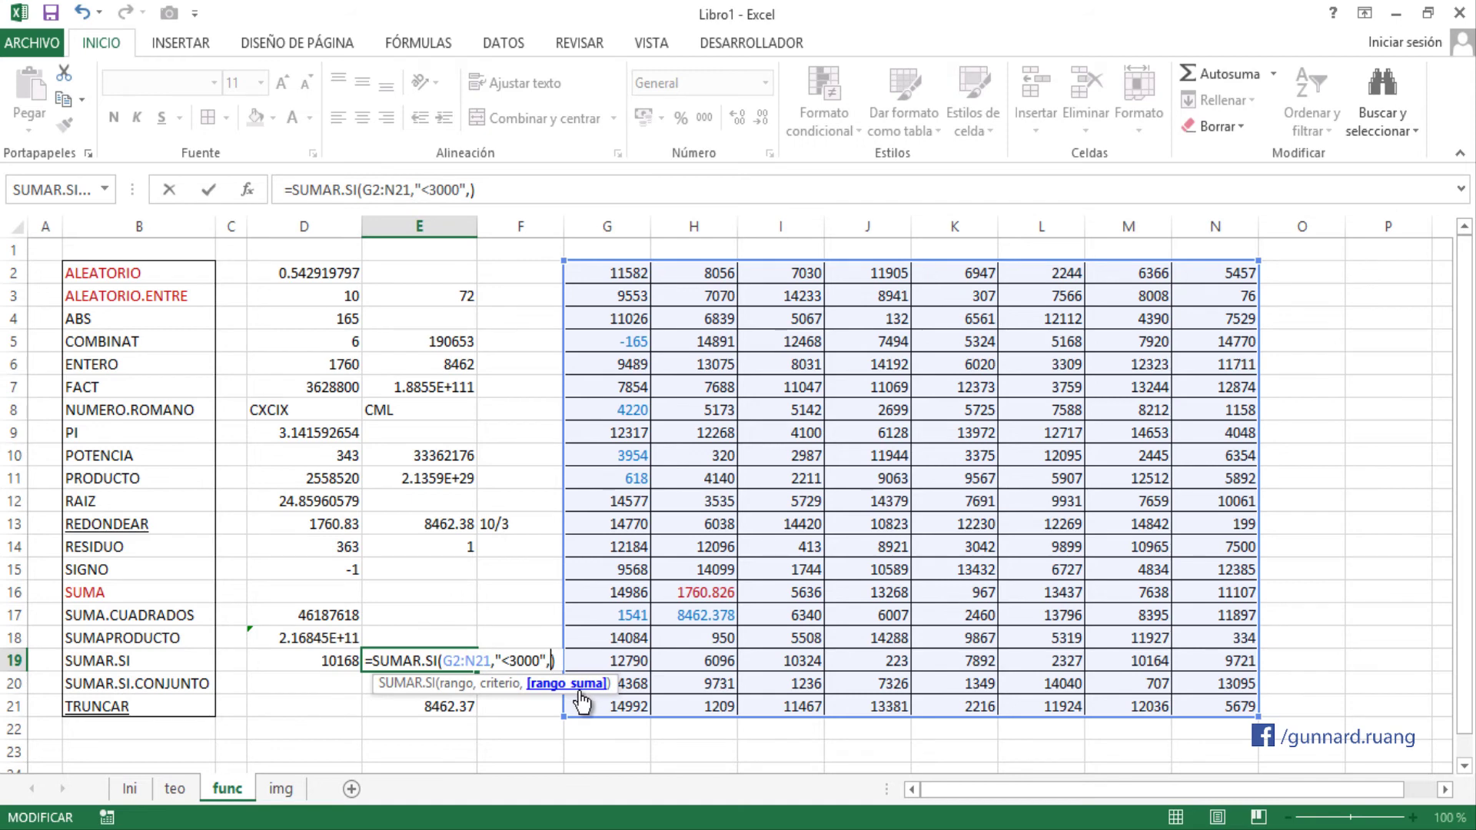
{"action": "left_click", "coordinate": [475, 661]}
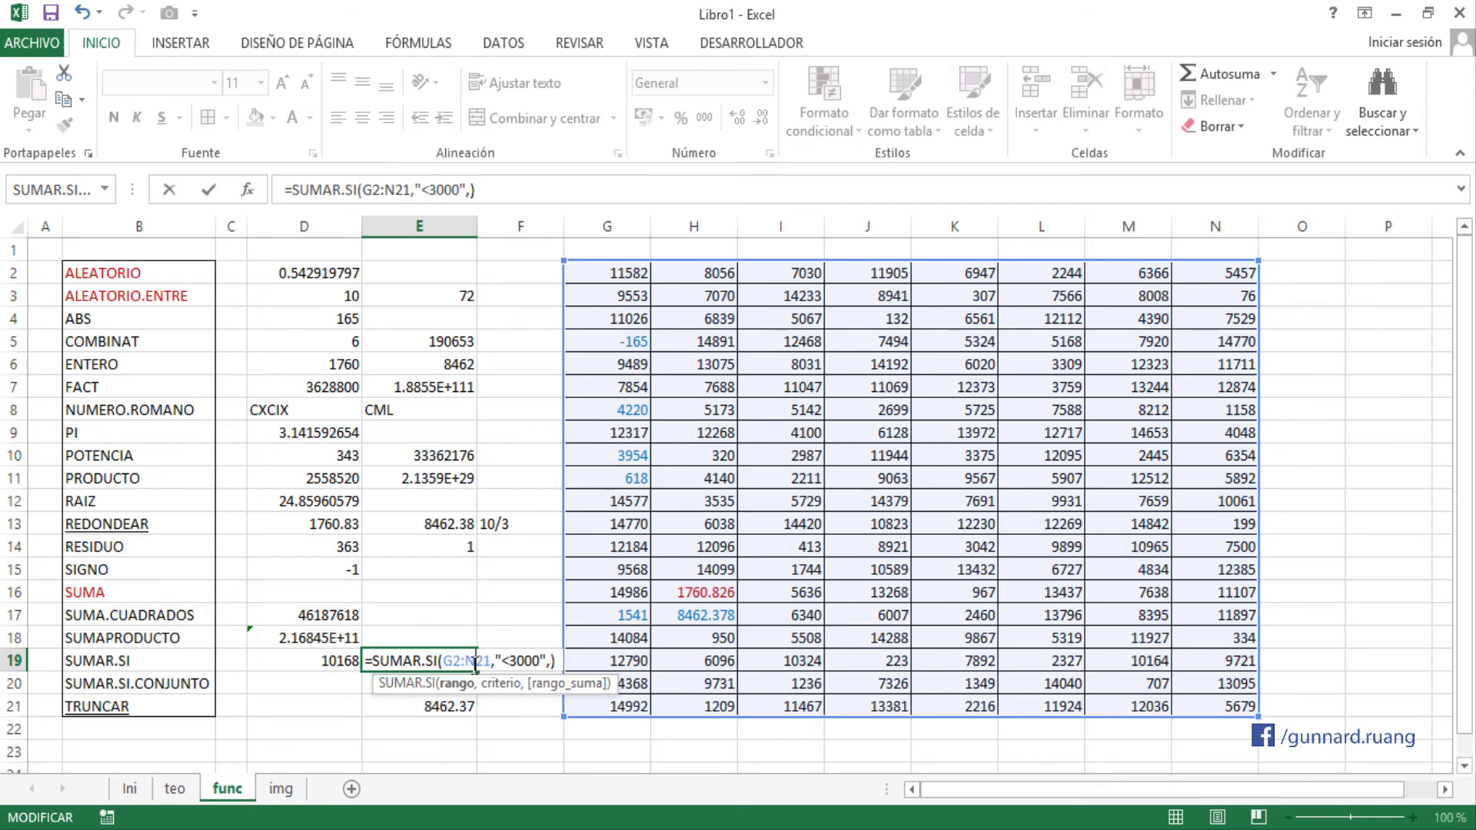
{"action": "left_click", "coordinate": [519, 660]}
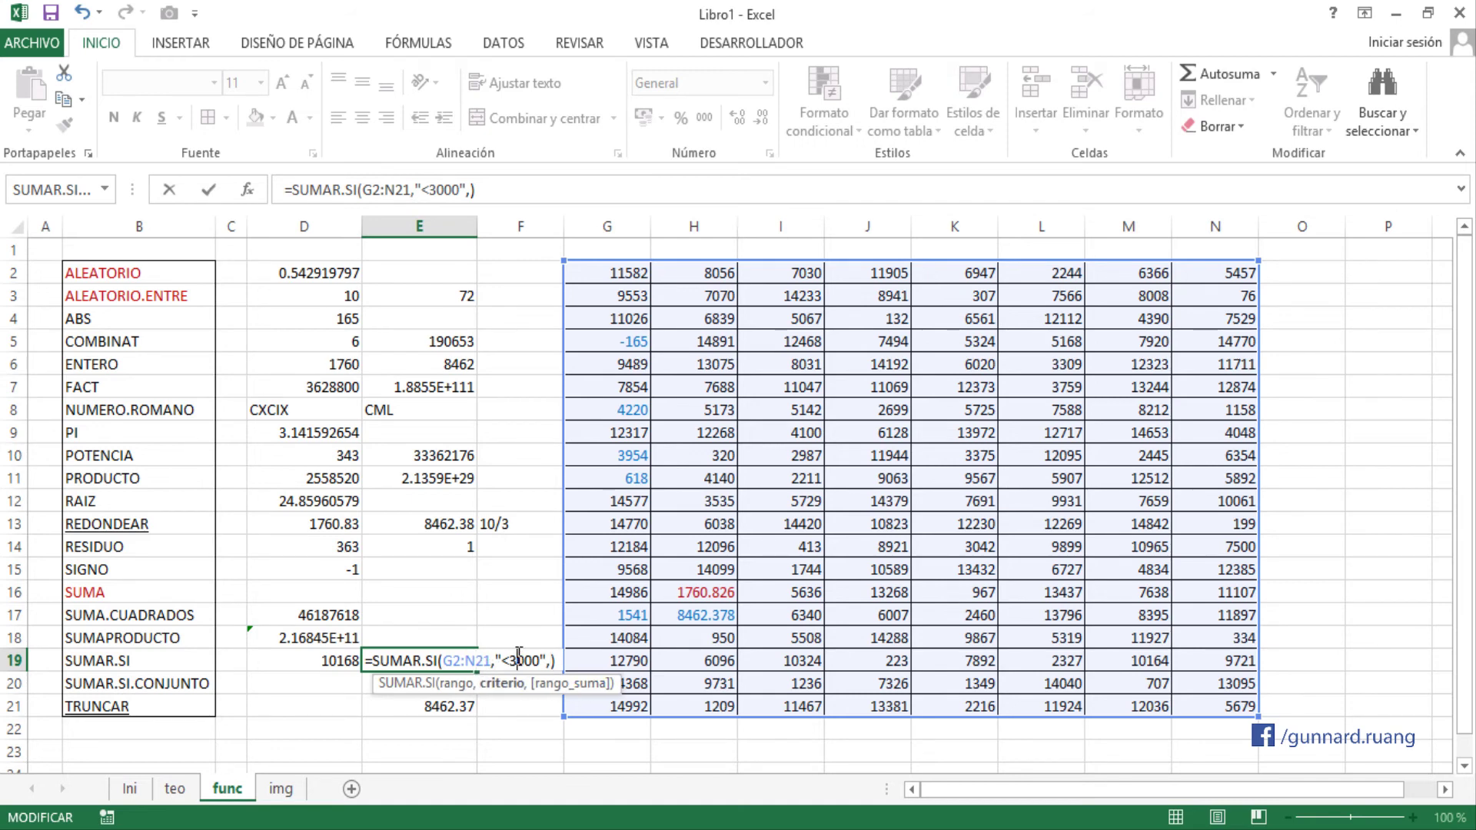
{"action": "left_click", "coordinate": [551, 661]}
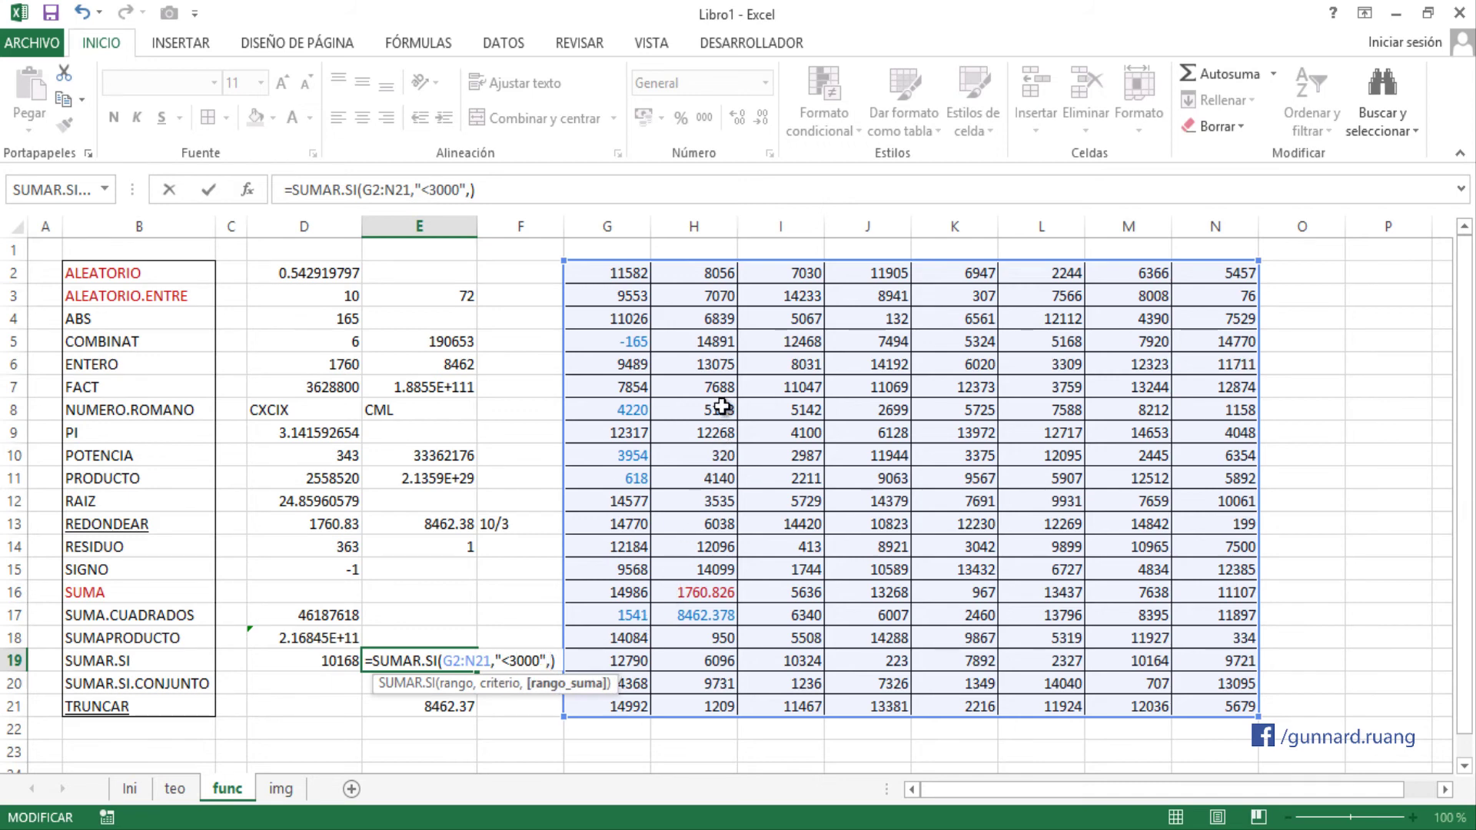
{"action": "left_click_drag", "start_coordinate": [608, 272], "coordinate": [1195, 697]}
{"action": "left_click", "coordinate": [475, 660]}
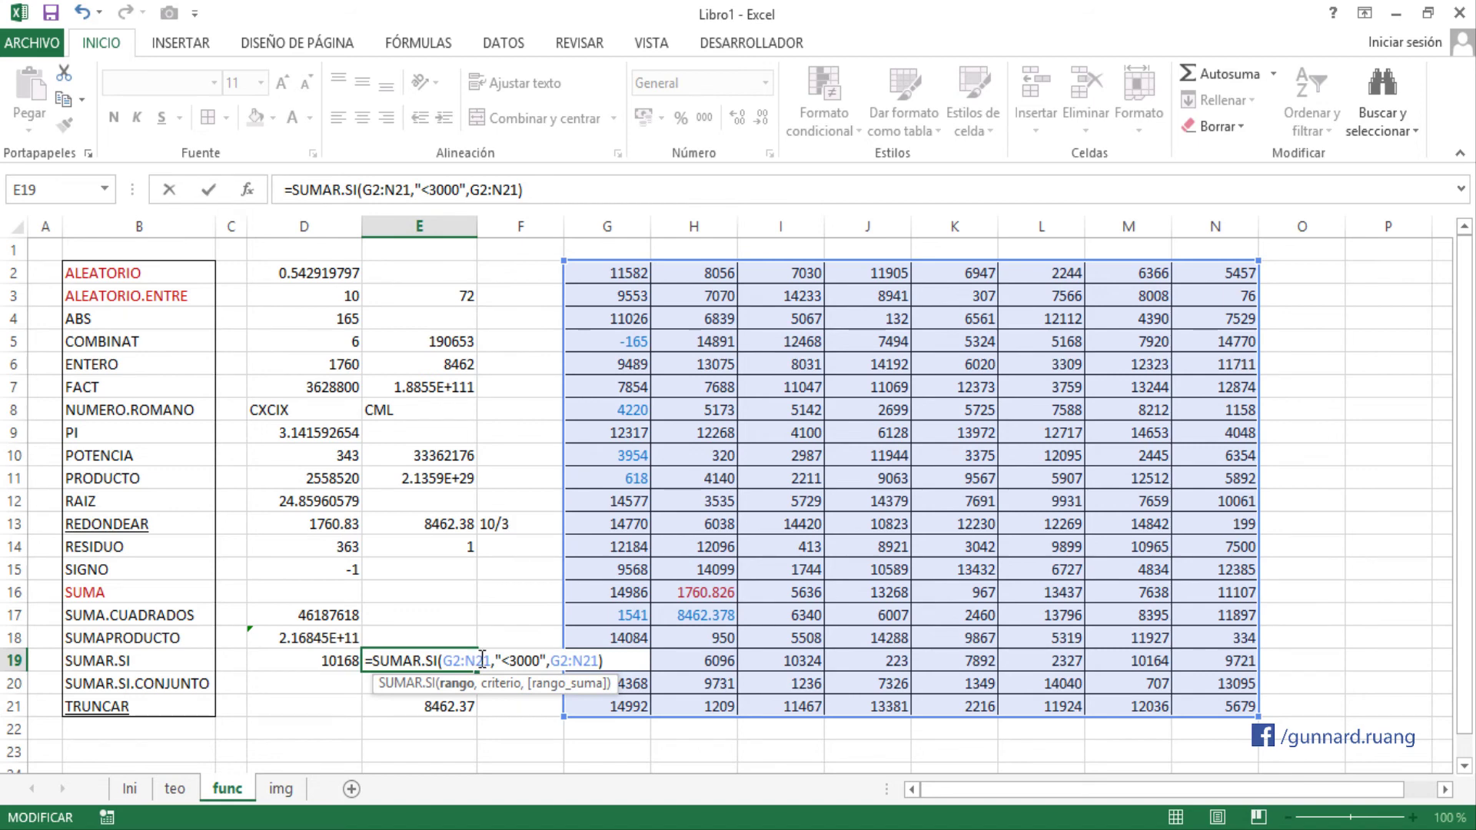
{"action": "left_click_drag", "start_coordinate": [546, 663], "coordinate": [596, 662]}
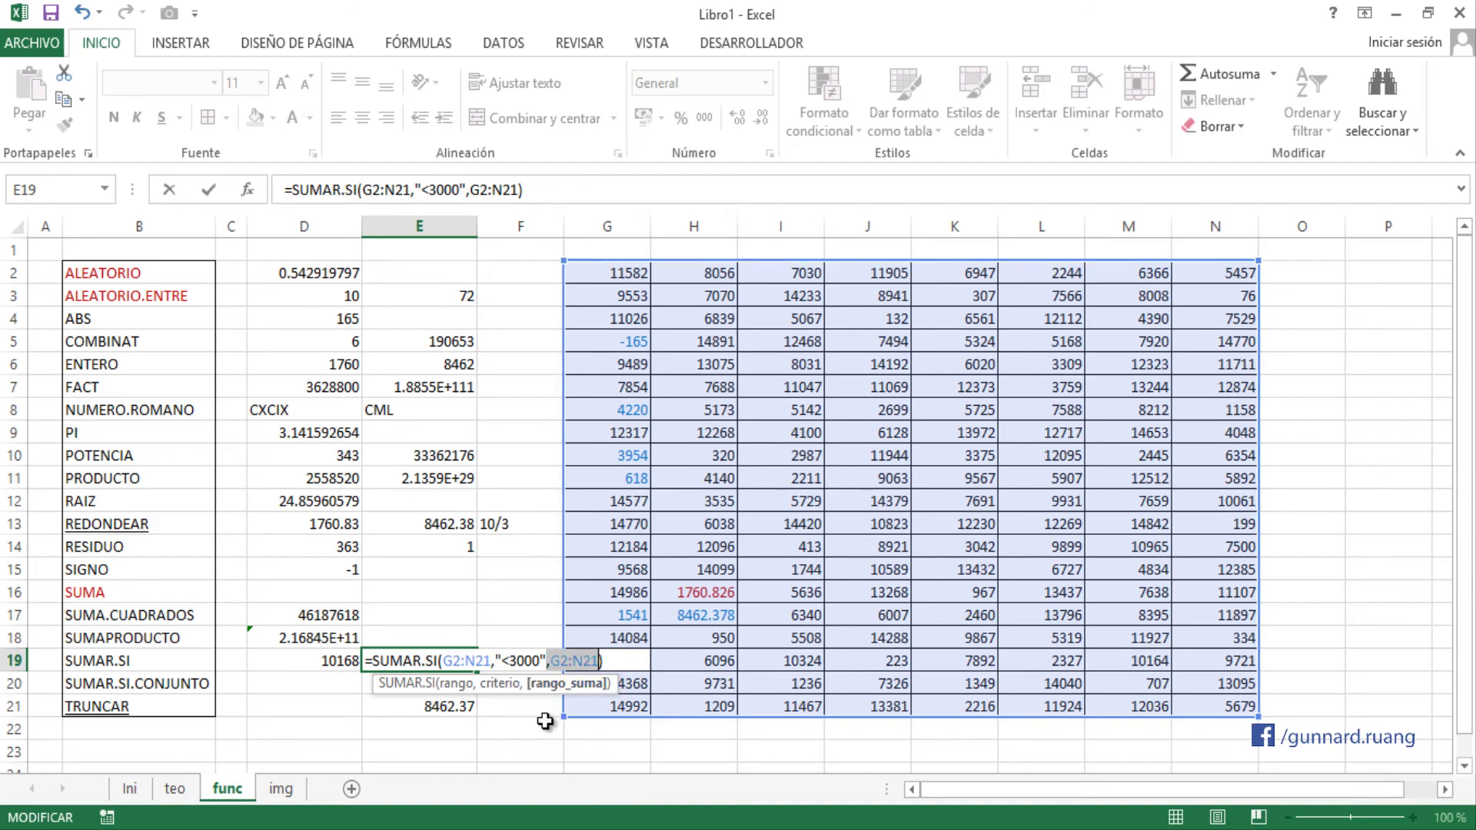
- Remove the rango_suma argument from the SUMAR.SI formula in E19 and finish editing the cell
{"action": "key", "text": "Delete"}
{"action": "key", "text": "Left"}
{"action": "key", "text": "Left"}
{"action": "key", "text": "Left"}
{"action": "key", "text": "Left"}
{"action": "key", "text": "Left"}
{"action": "key", "text": "Left"}
{"action": "key", "text": "Left"}
{"action": "key", "text": "Left"}
{"action": "key", "text": "Left"}
{"action": "key", "text": "Left"}
{"action": "key", "text": "Left"}
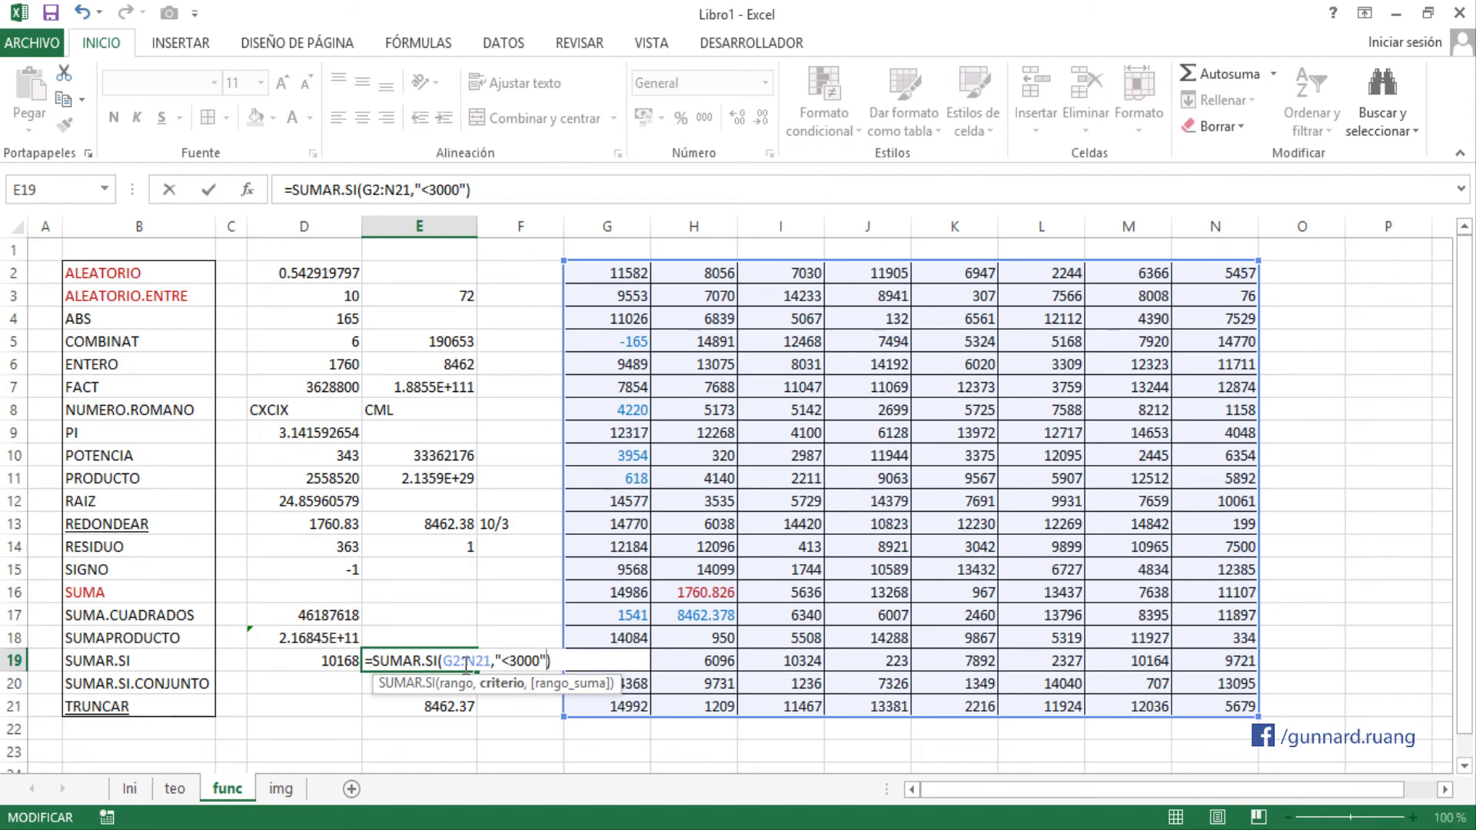
{"action": "left_click", "coordinate": [540, 661]}
{"action": "left_click", "coordinate": [532, 662]}
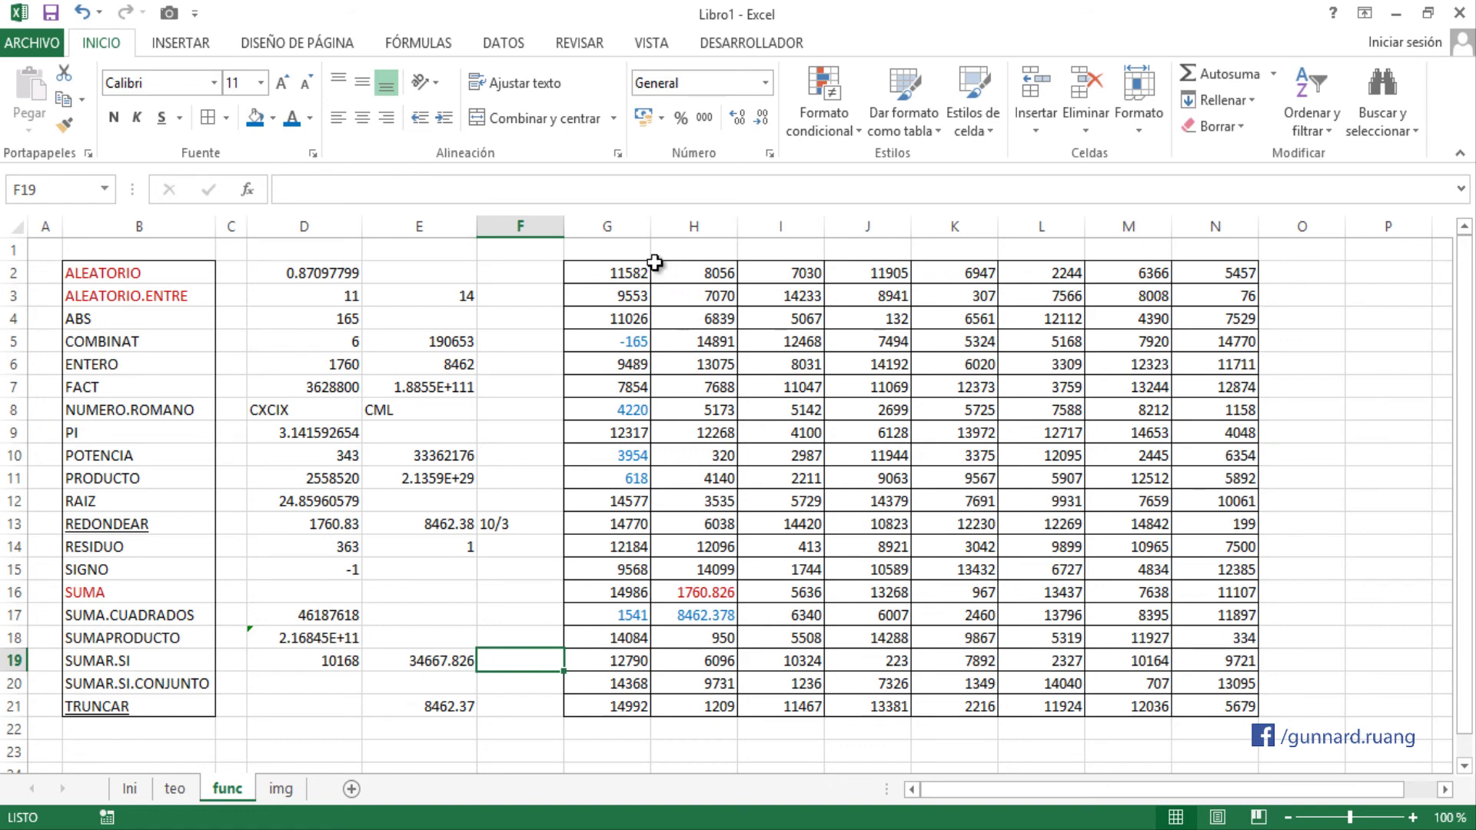
- Fill the number cells G2:G21 with the light gold theme colour
{"action": "left_click_drag", "start_coordinate": [619, 271], "coordinate": [623, 705]}
{"action": "left_click", "coordinate": [273, 118]}
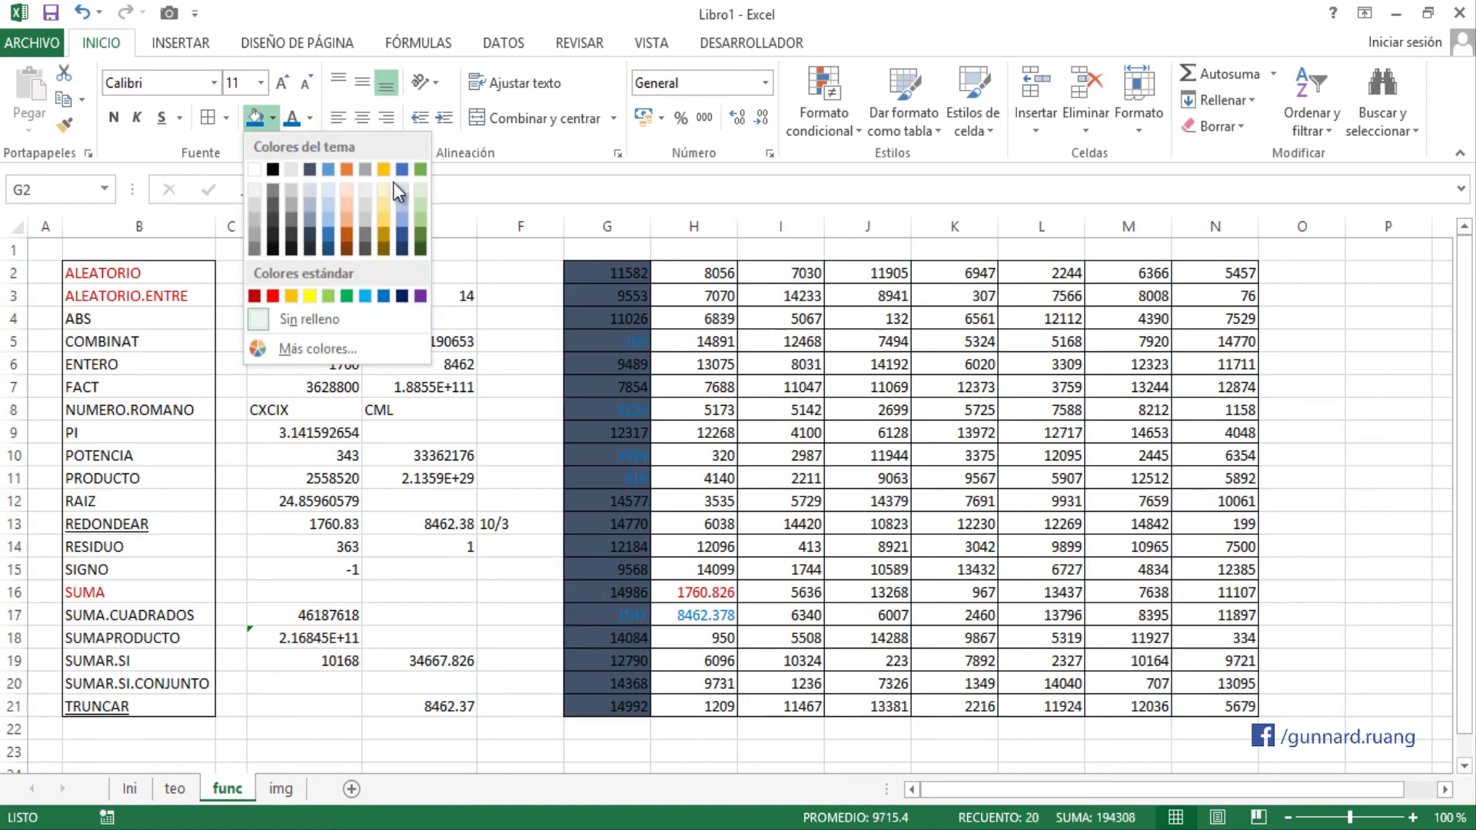
{"action": "left_click", "coordinate": [384, 192]}
- Fill the number cells H2:H21 with the light green theme colour, and select cell F19
{"action": "left_click", "coordinate": [723, 330]}
{"action": "left_click", "coordinate": [708, 277]}
{"action": "left_click_drag", "start_coordinate": [703, 310], "coordinate": [713, 706]}
{"action": "left_click", "coordinate": [273, 118]}
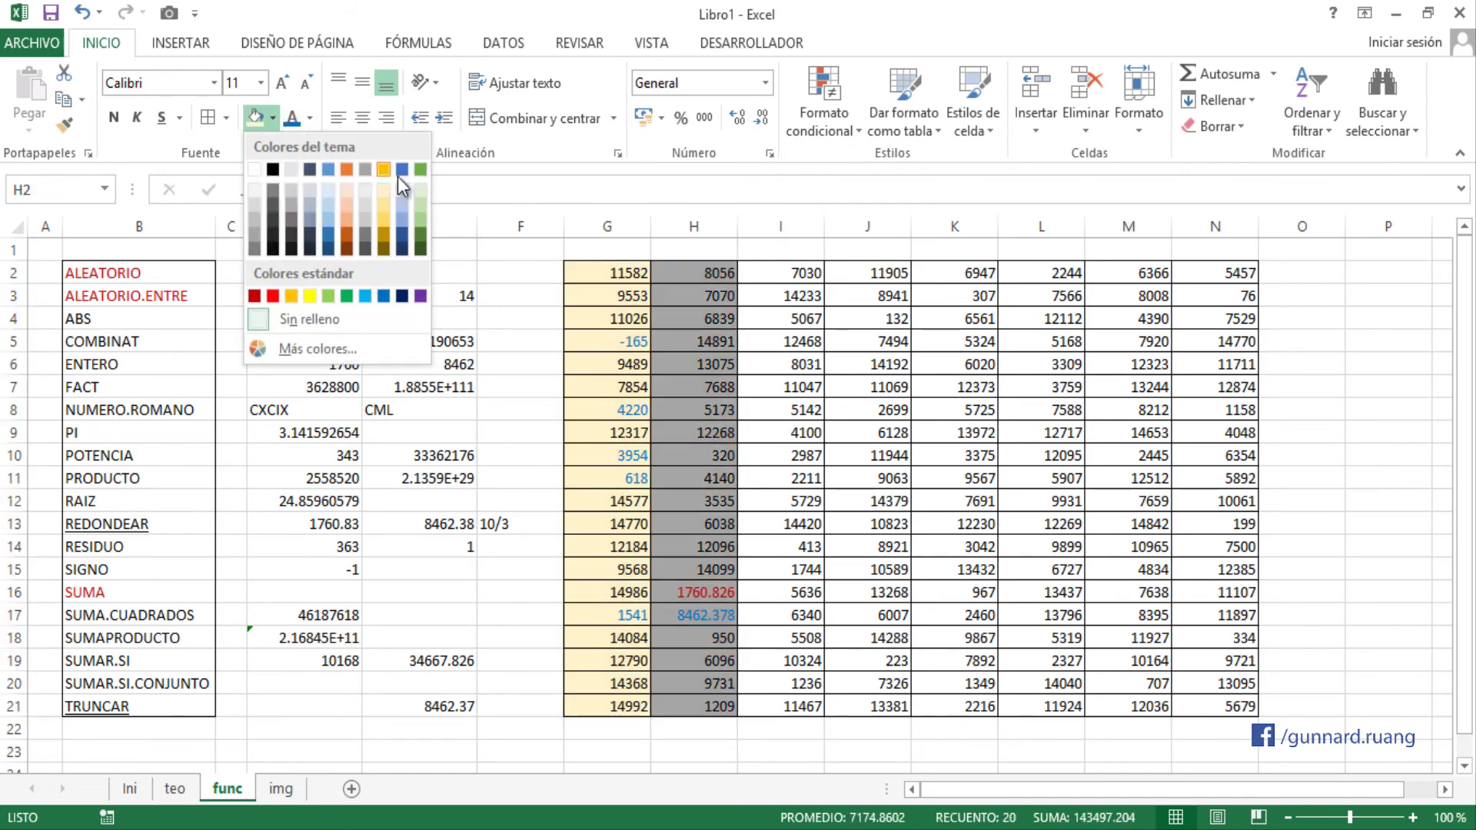
{"action": "left_click", "coordinate": [421, 192]}
{"action": "left_click", "coordinate": [696, 364]}
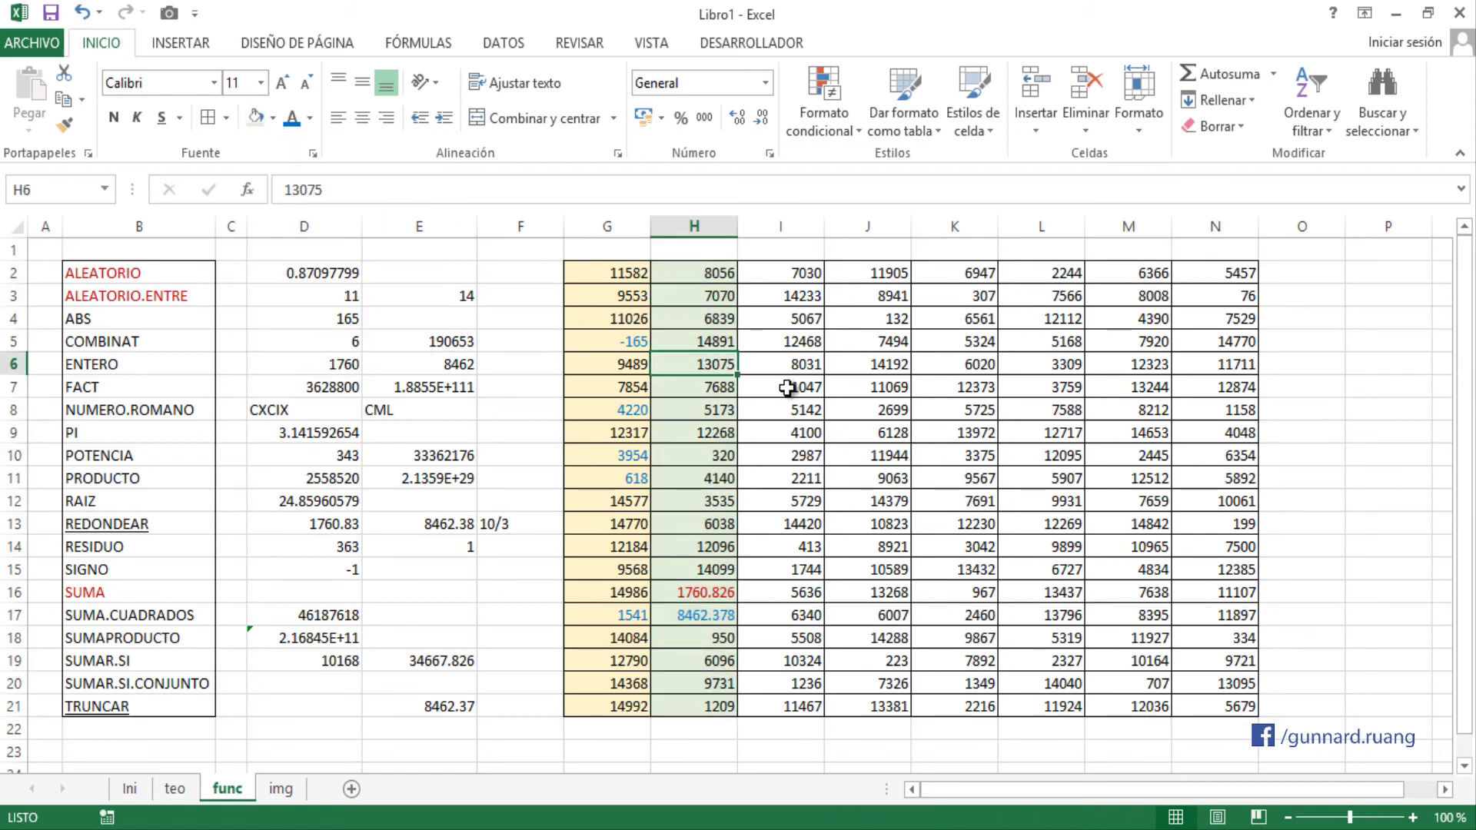
{"action": "left_click", "coordinate": [529, 660]}
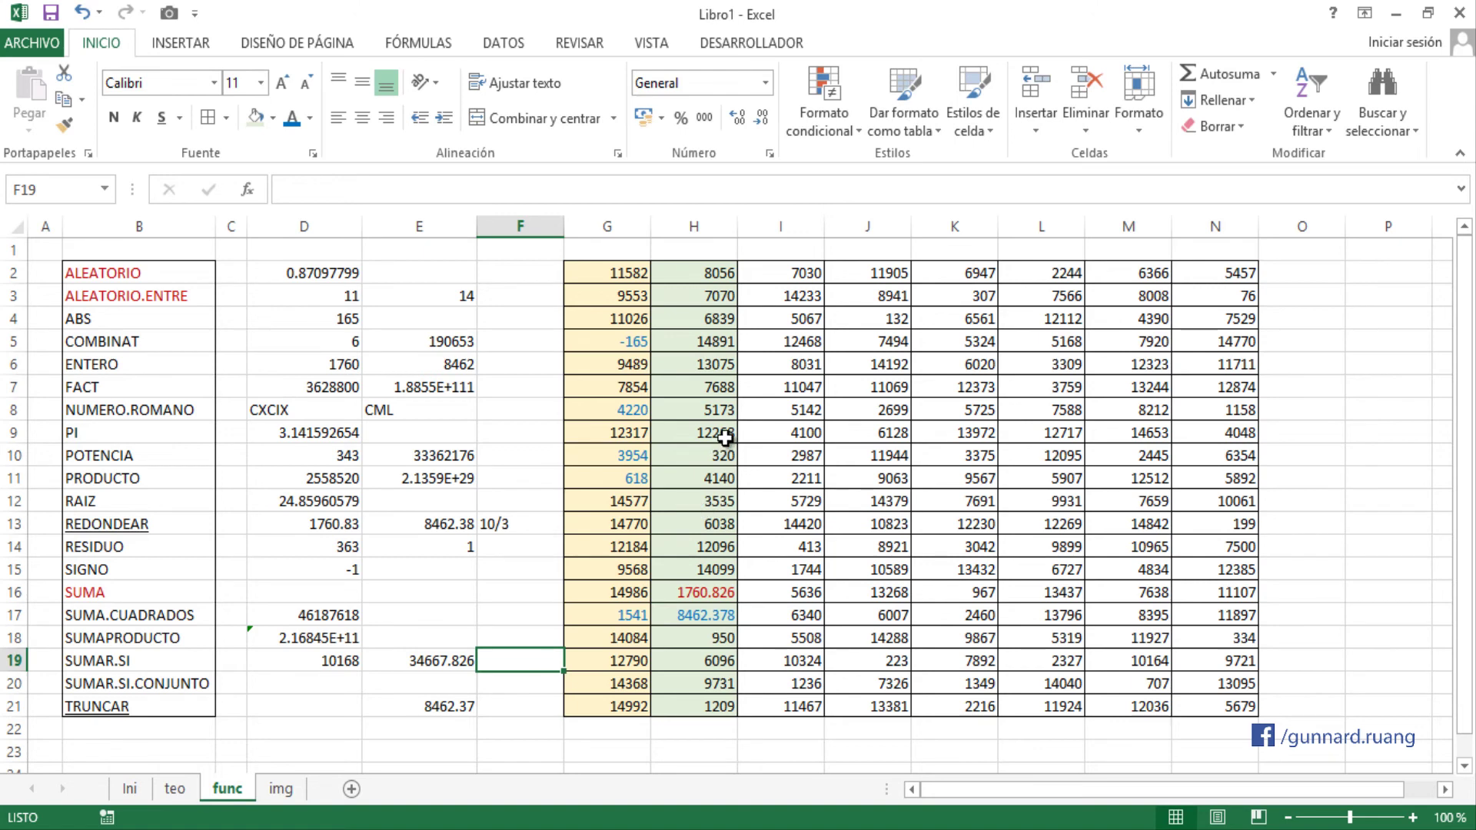
- Compare the values in G2:G21 with their row counterparts in H2:H21, checking the pairs in rows 2 to 4 and around row 13
{"action": "left_click", "coordinate": [692, 273]}
{"action": "left_click_drag", "start_coordinate": [692, 273], "coordinate": [692, 703]}
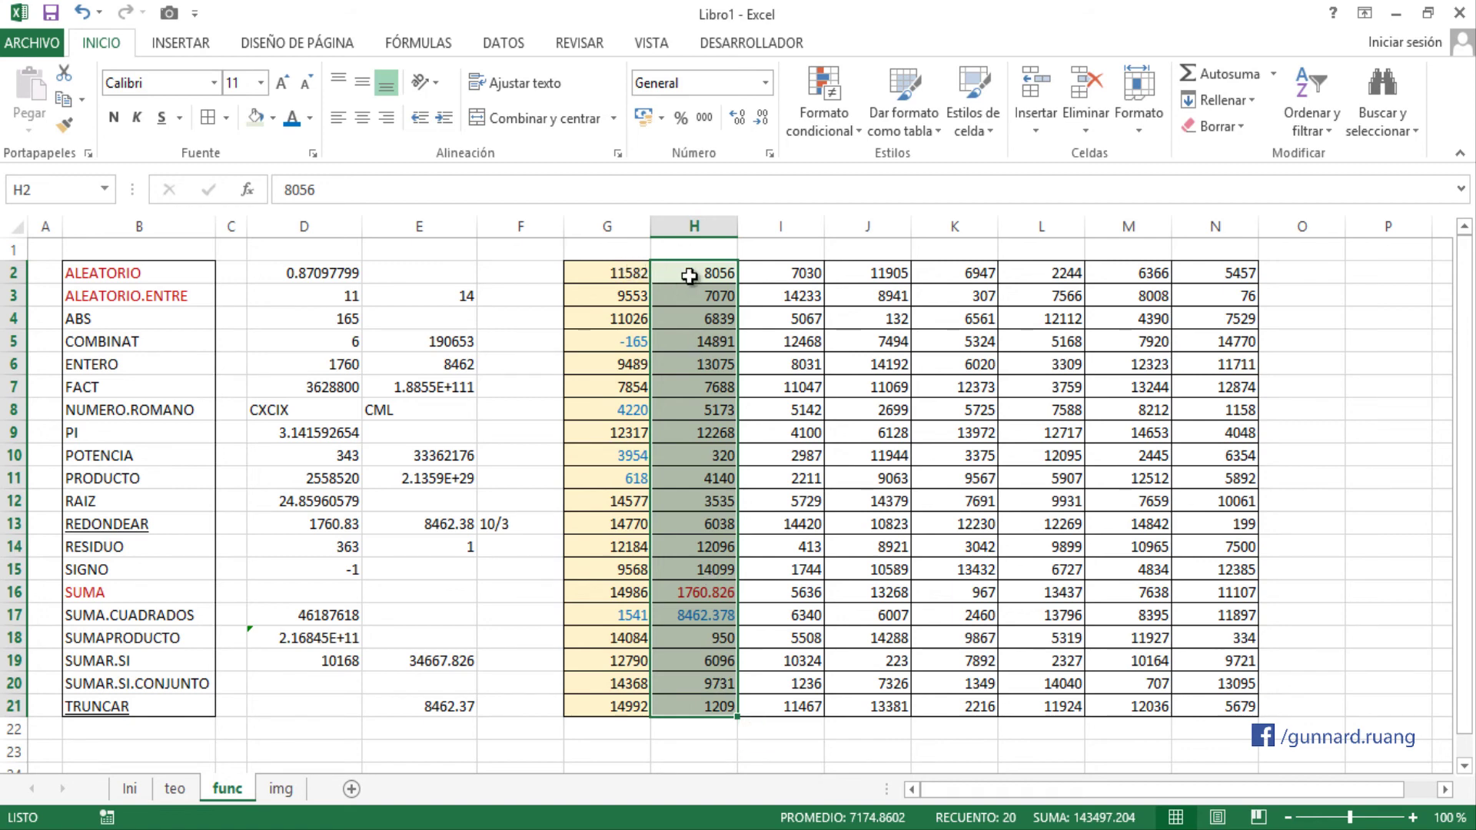
{"action": "left_click", "coordinate": [629, 275]}
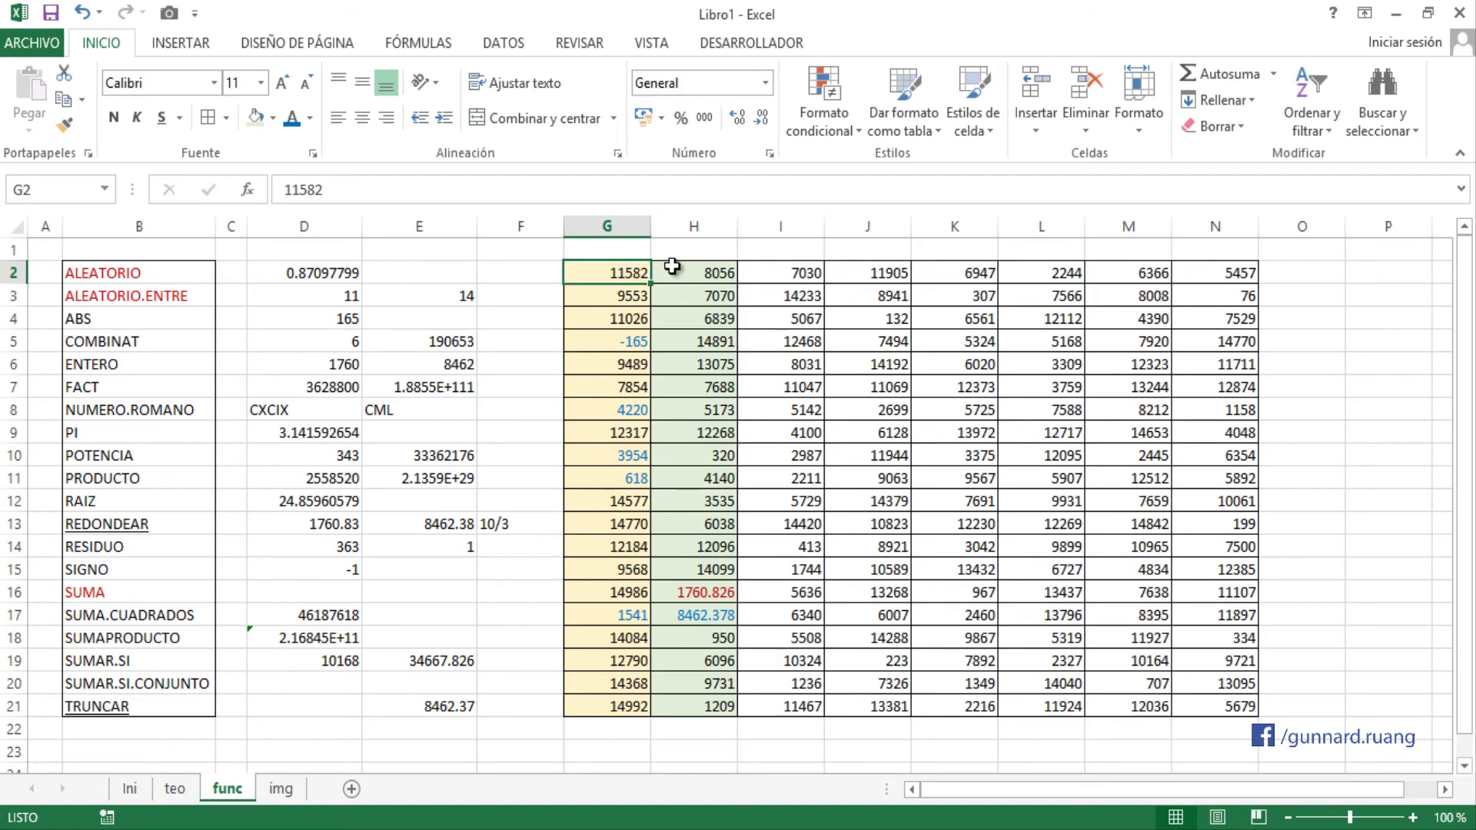
{"action": "left_click", "coordinate": [708, 272]}
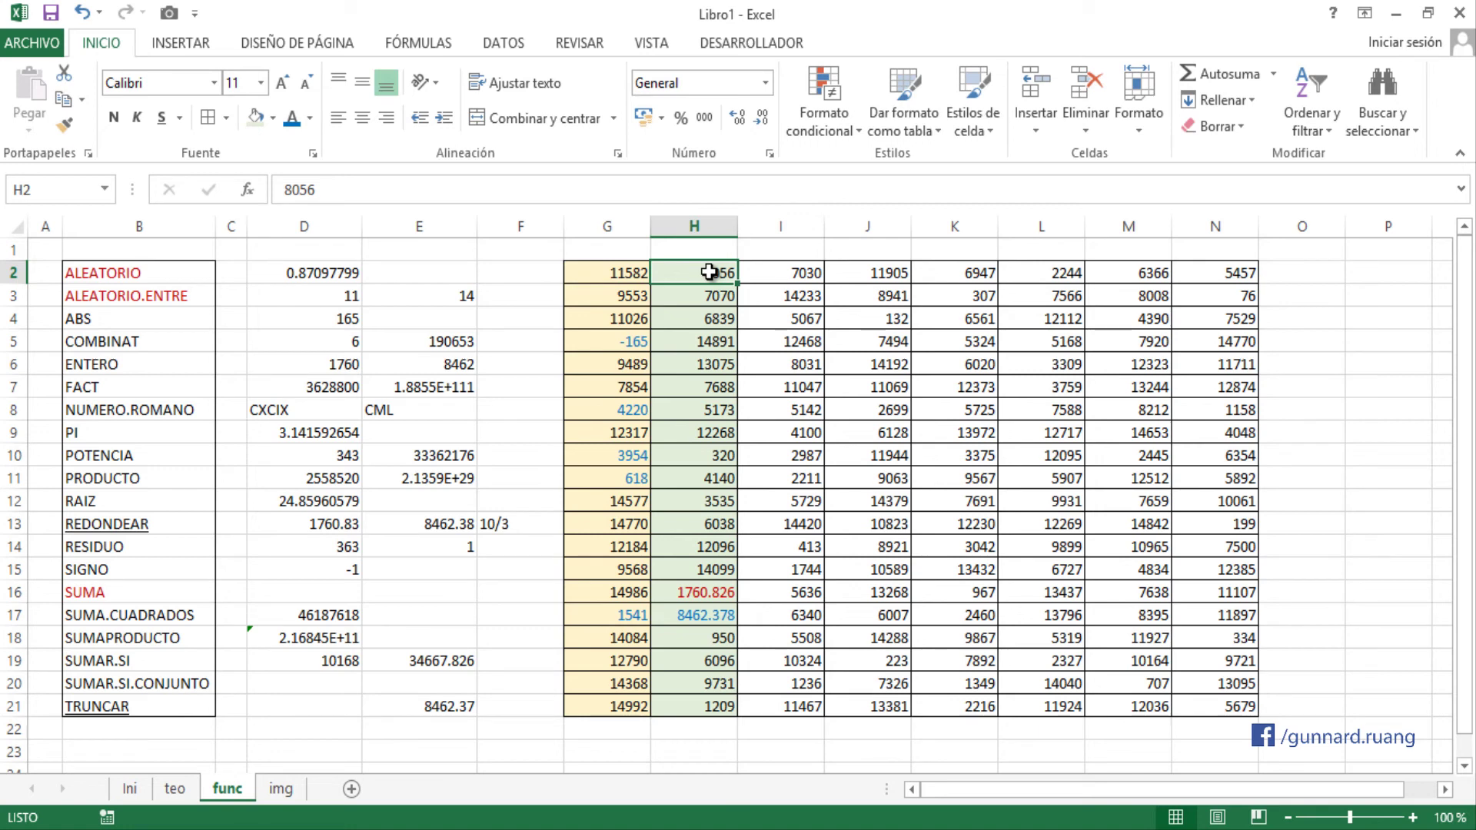
{"action": "left_click", "coordinate": [633, 296]}
{"action": "left_click", "coordinate": [705, 295]}
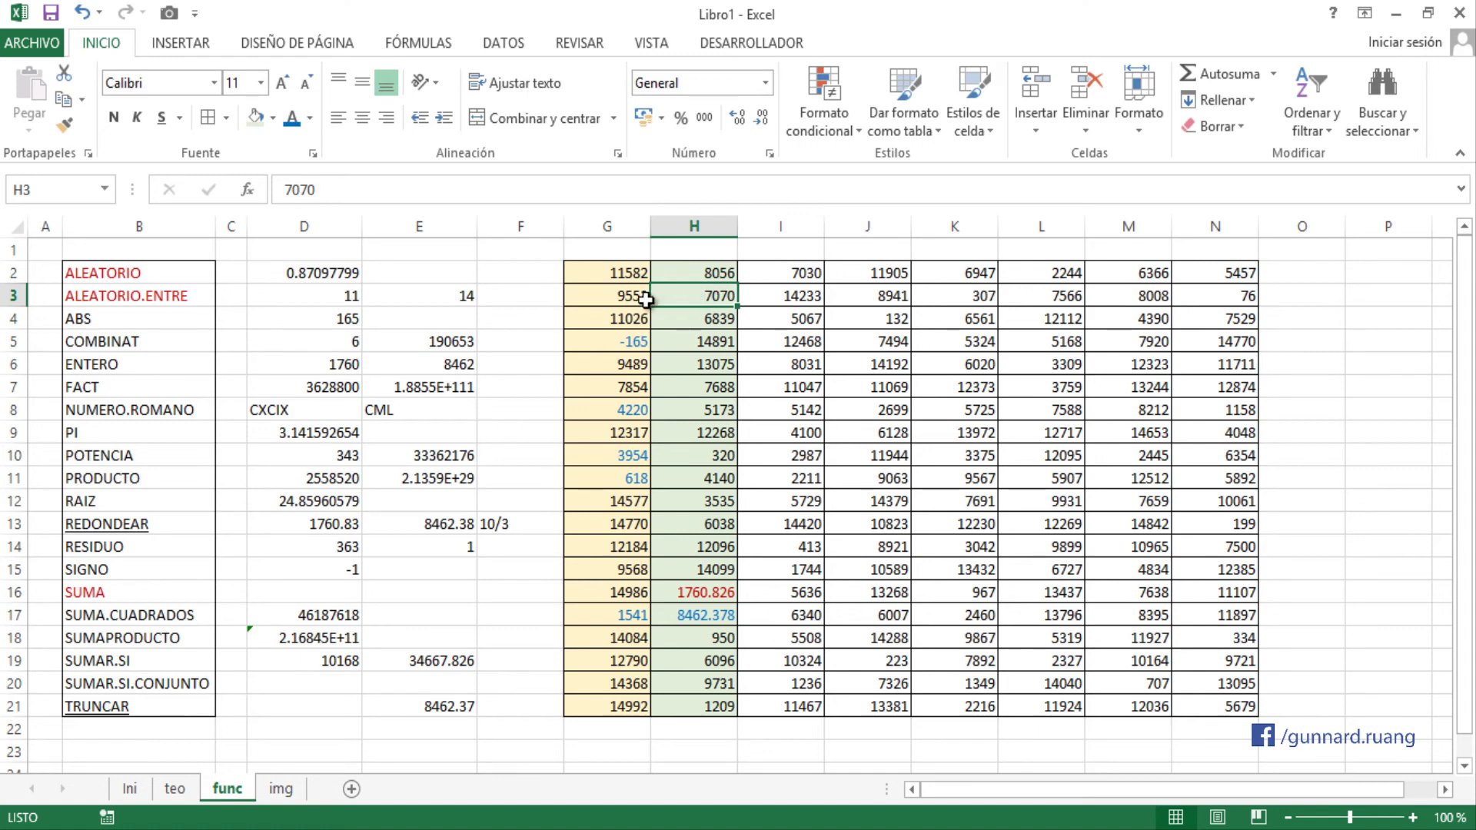
{"action": "left_click", "coordinate": [624, 319]}
{"action": "left_click", "coordinate": [716, 322]}
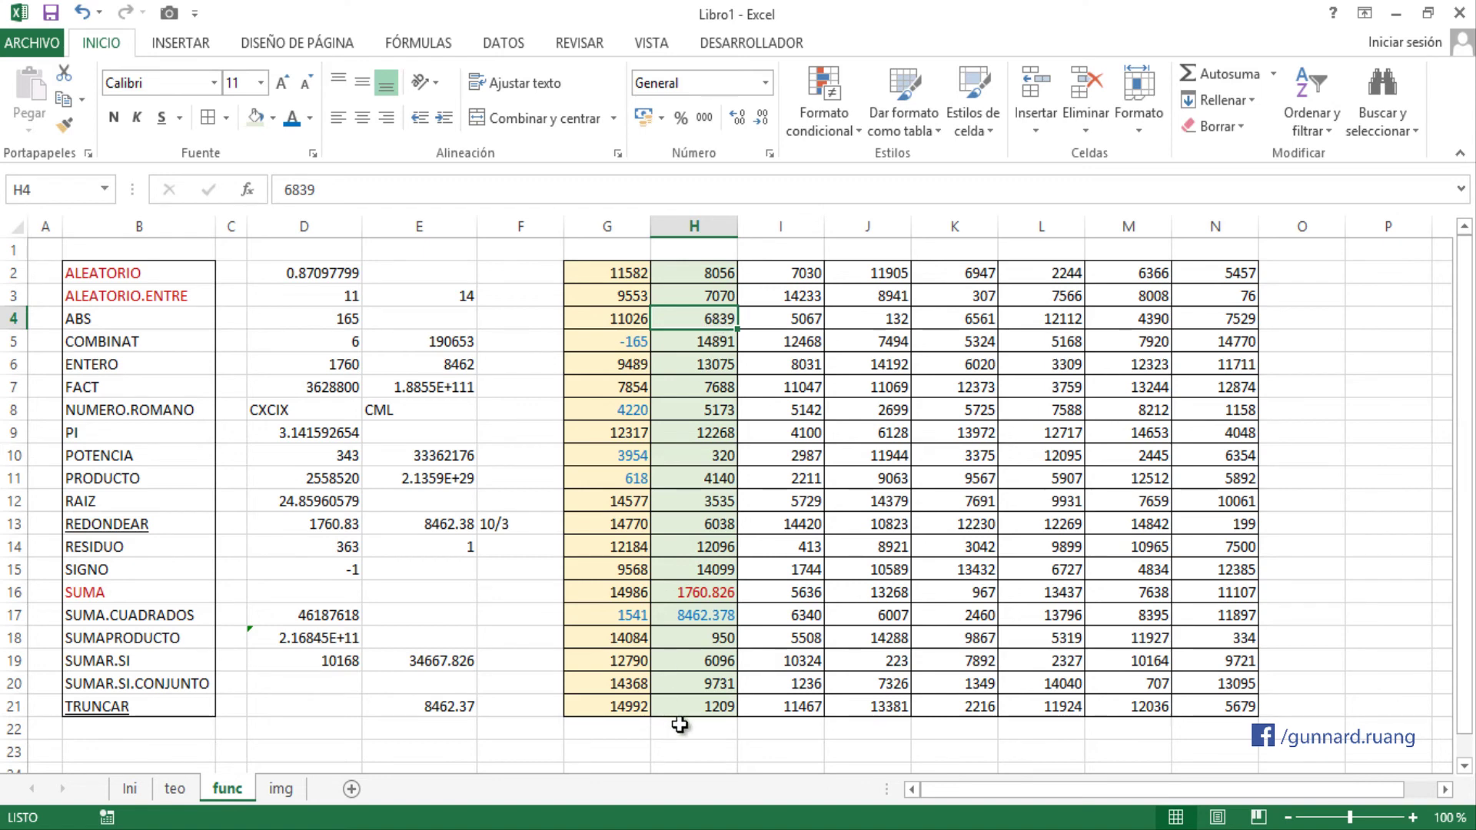
{"action": "left_click_drag", "start_coordinate": [692, 703], "coordinate": [716, 277]}
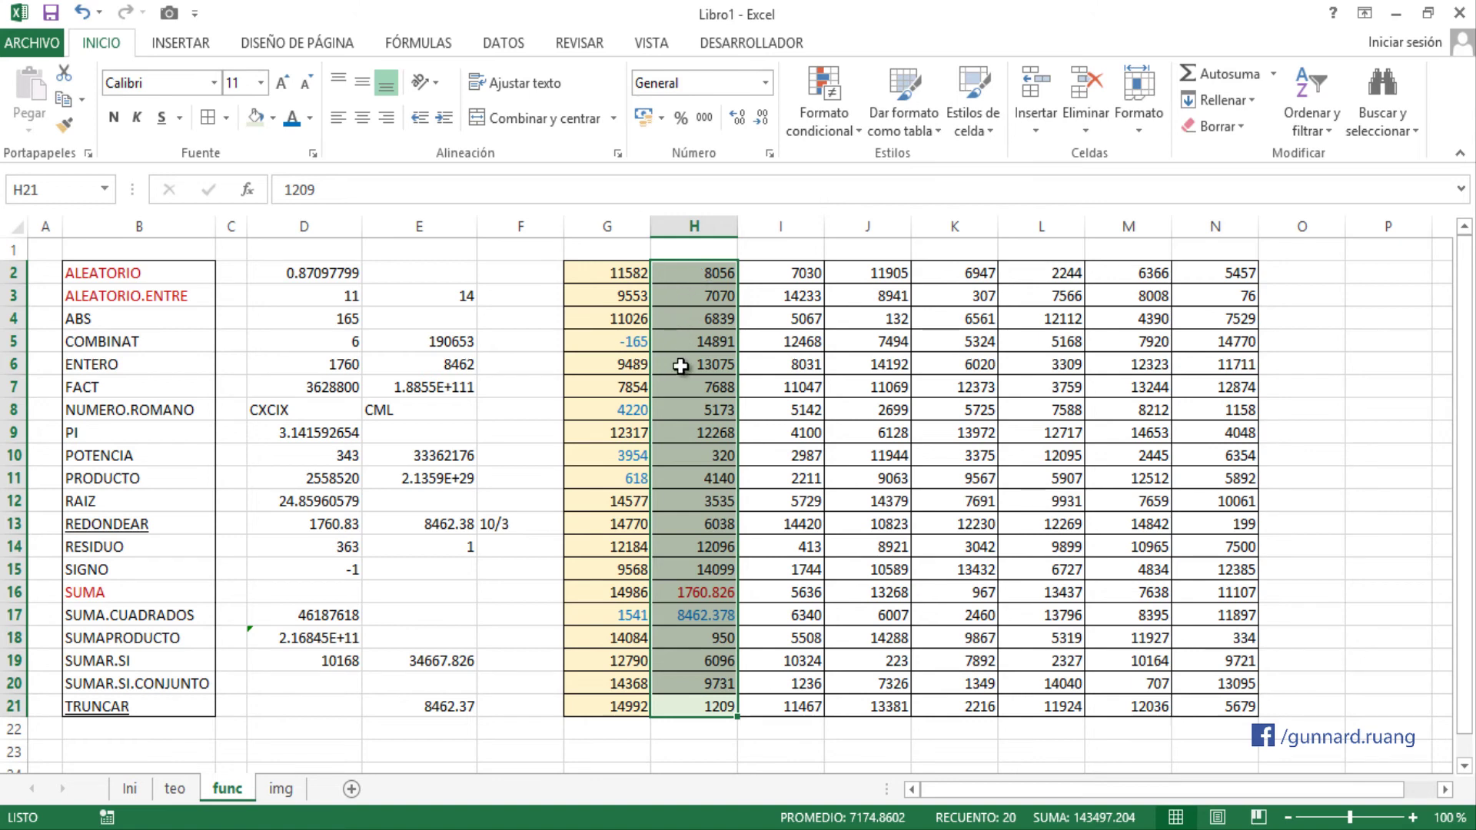
{"action": "left_click", "coordinate": [624, 508]}
{"action": "left_click", "coordinate": [619, 518]}
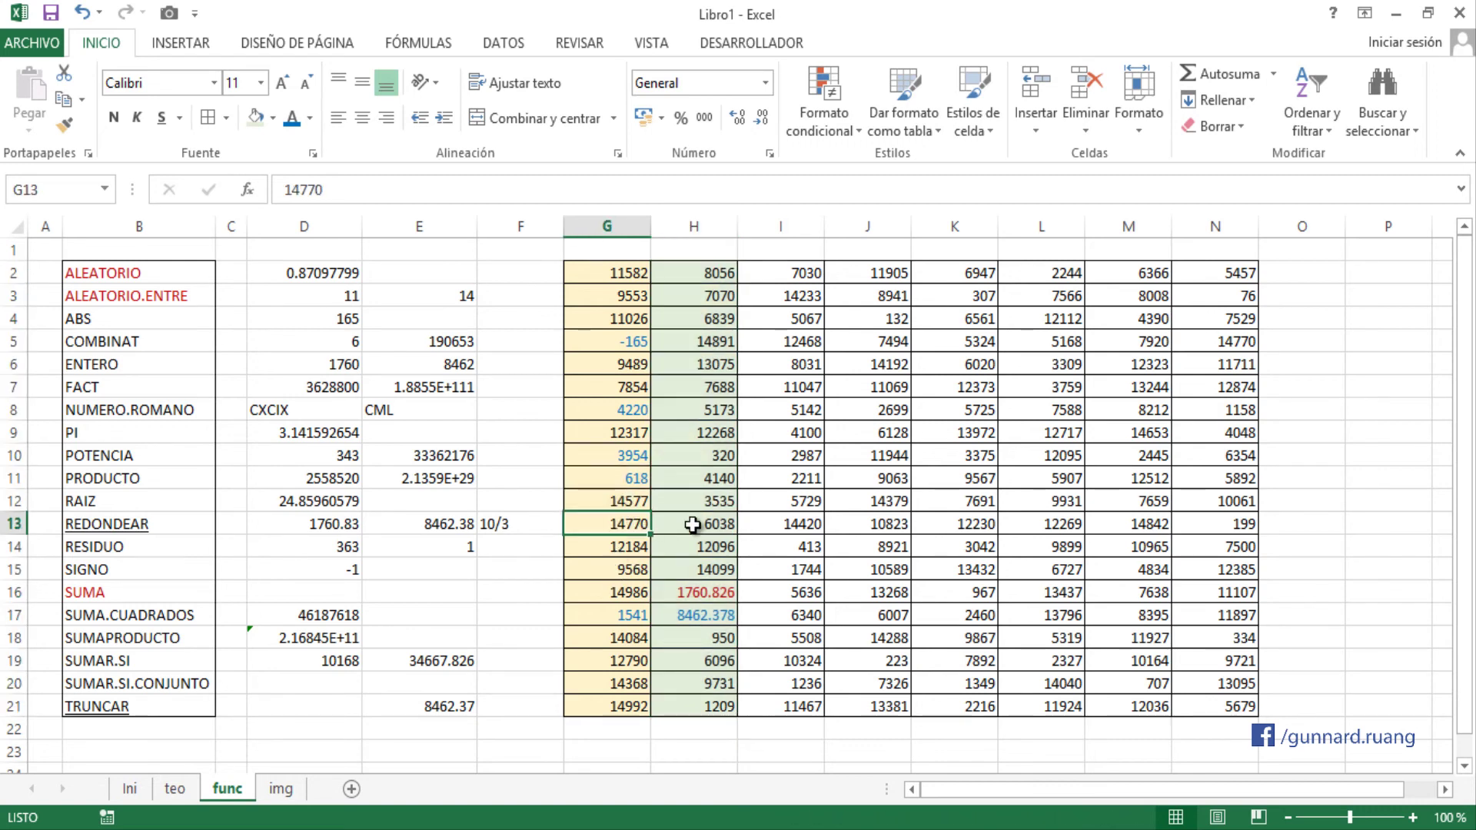
- Enter =SUMAR.SI(G2:G21,">14000",H2:H21) in cell F19
{"action": "left_click", "coordinate": [531, 656]}
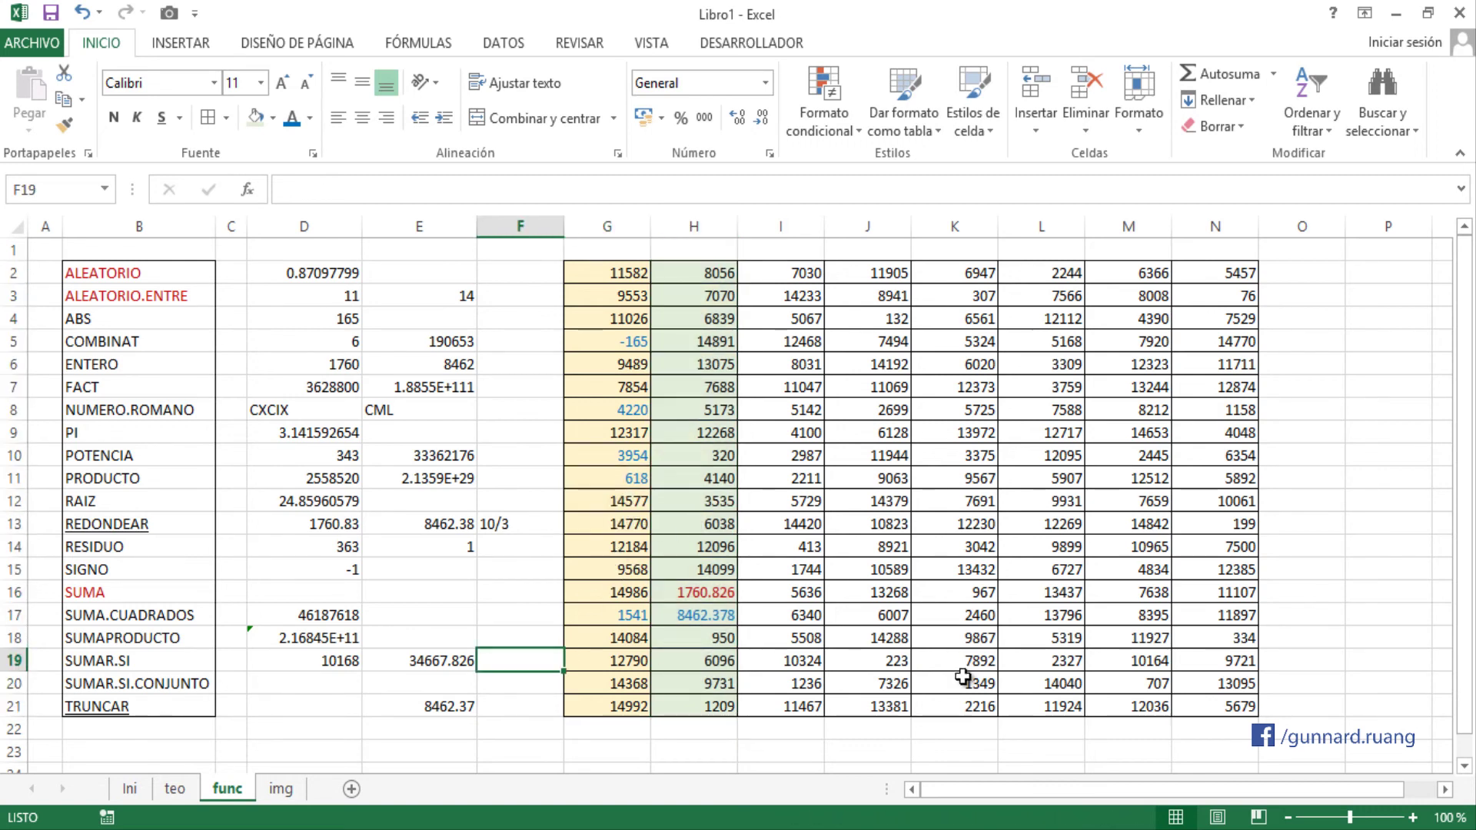
{"action": "type", "text": "=SUMAR"}
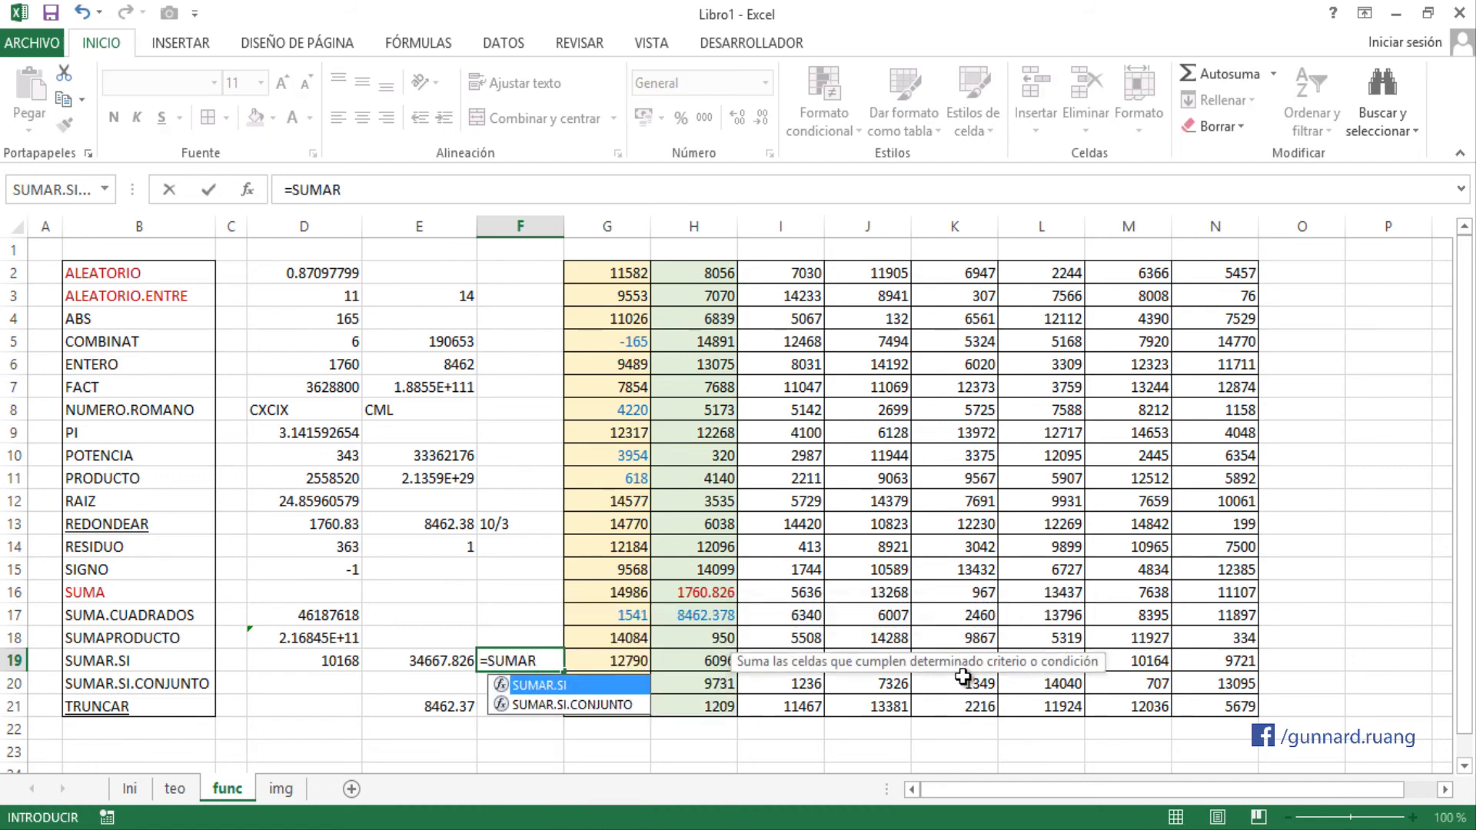
{"action": "key", "text": "Tab"}
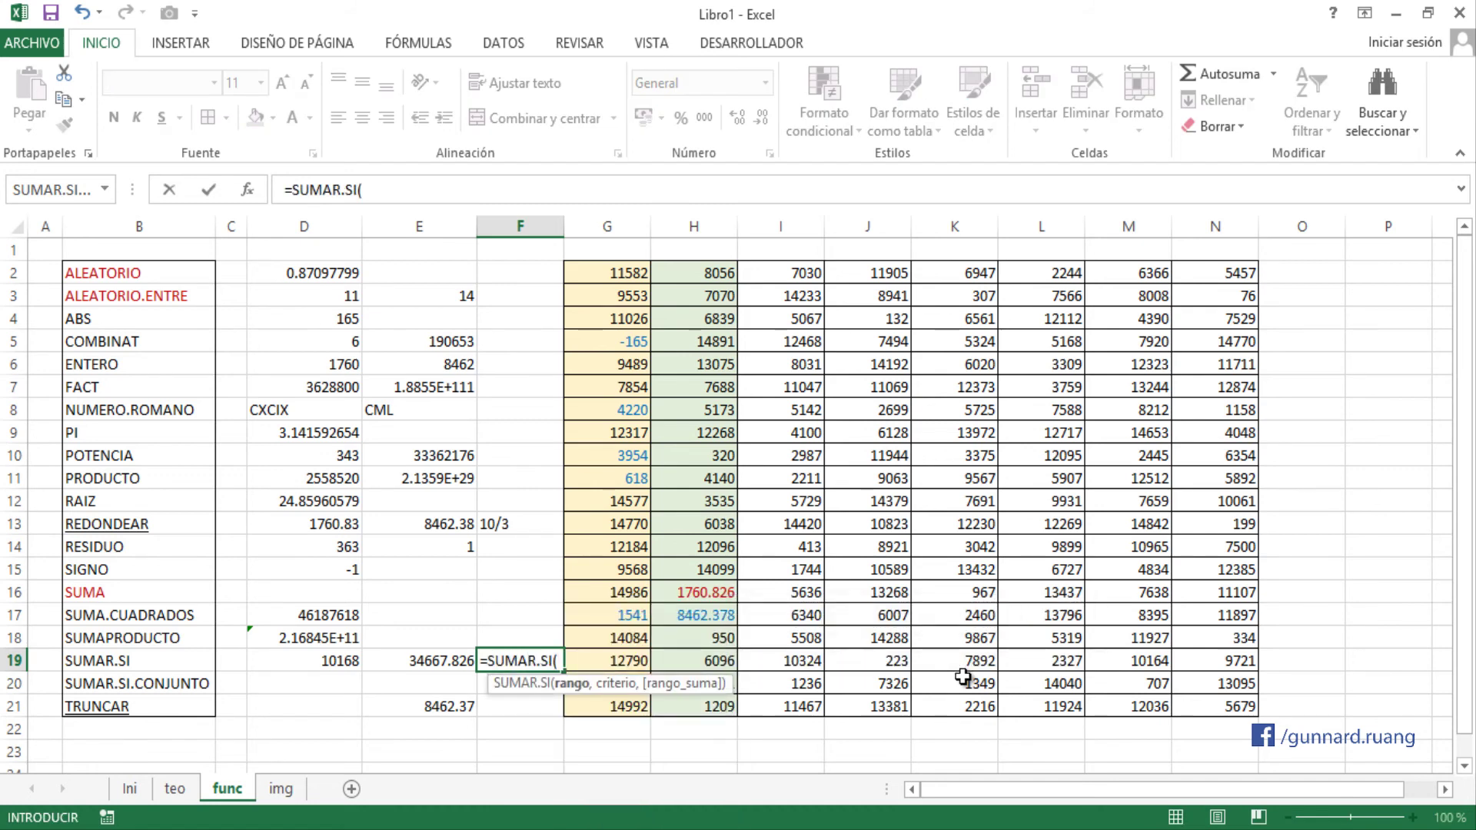
{"action": "left_click_drag", "start_coordinate": [616, 275], "coordinate": [609, 715]}
{"action": "type", "text": ","}
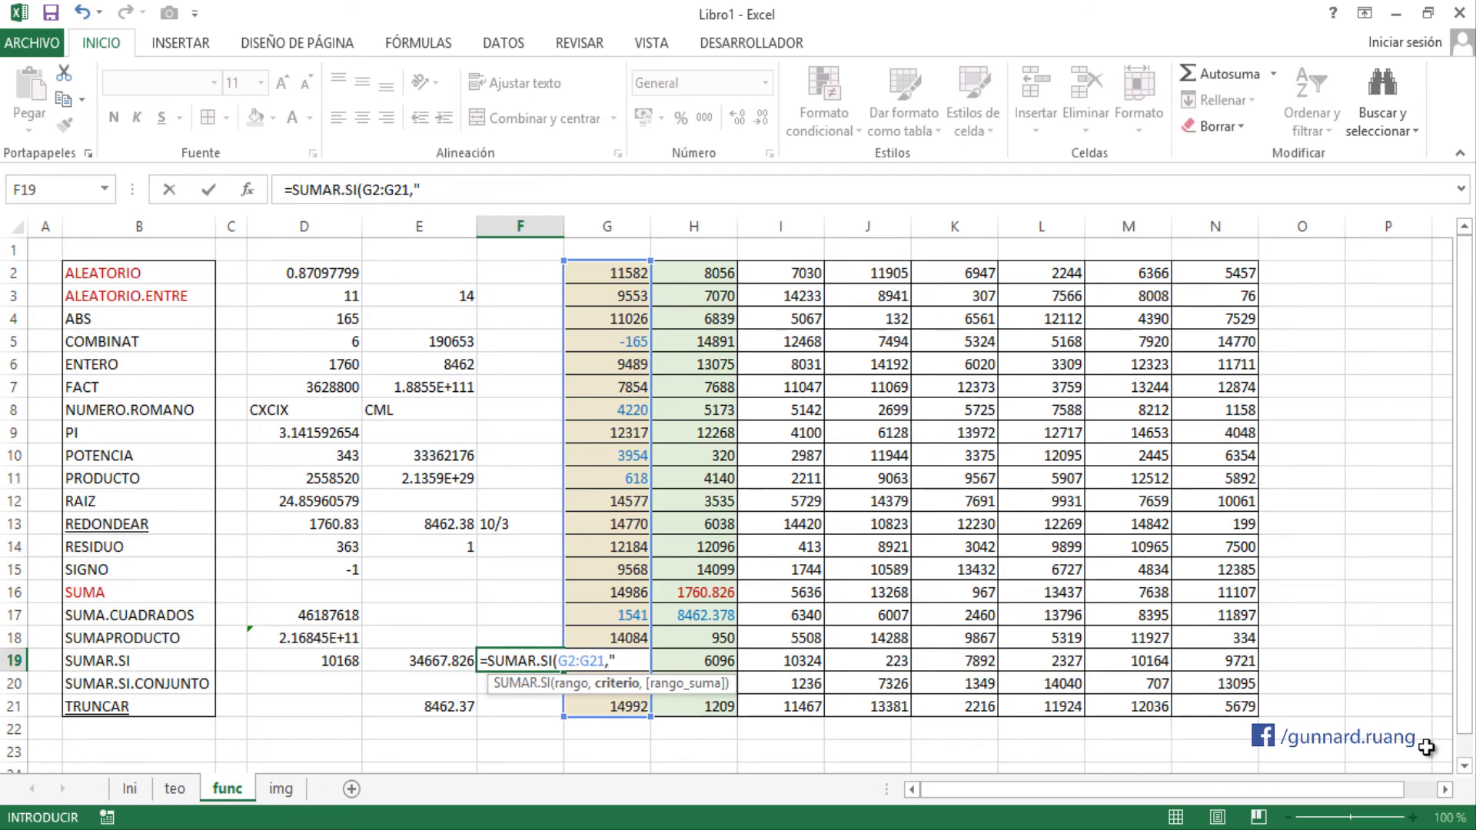
{"action": "type", "text": "\">14000"}
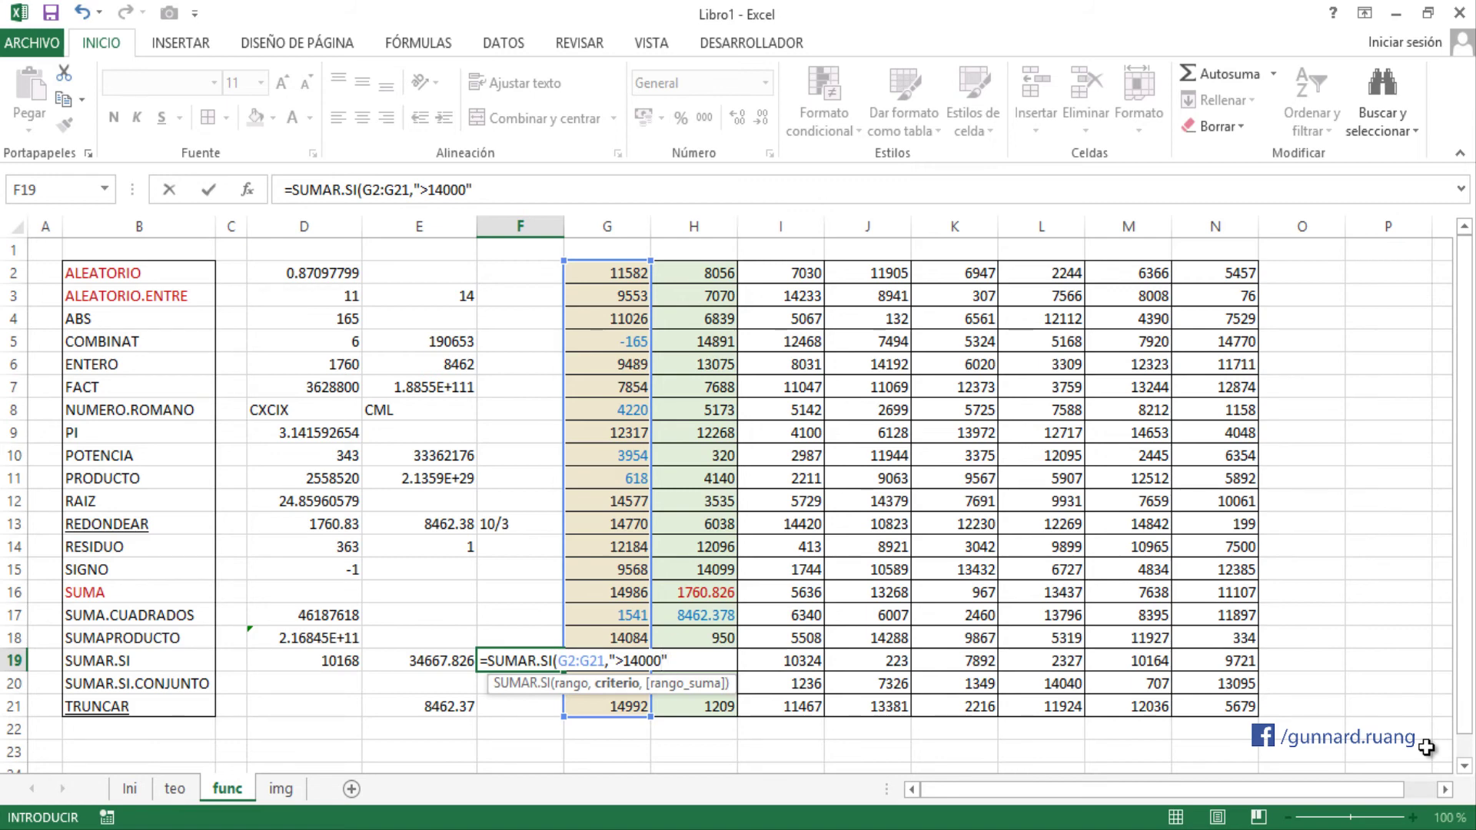
{"action": "type", "text": "\","}
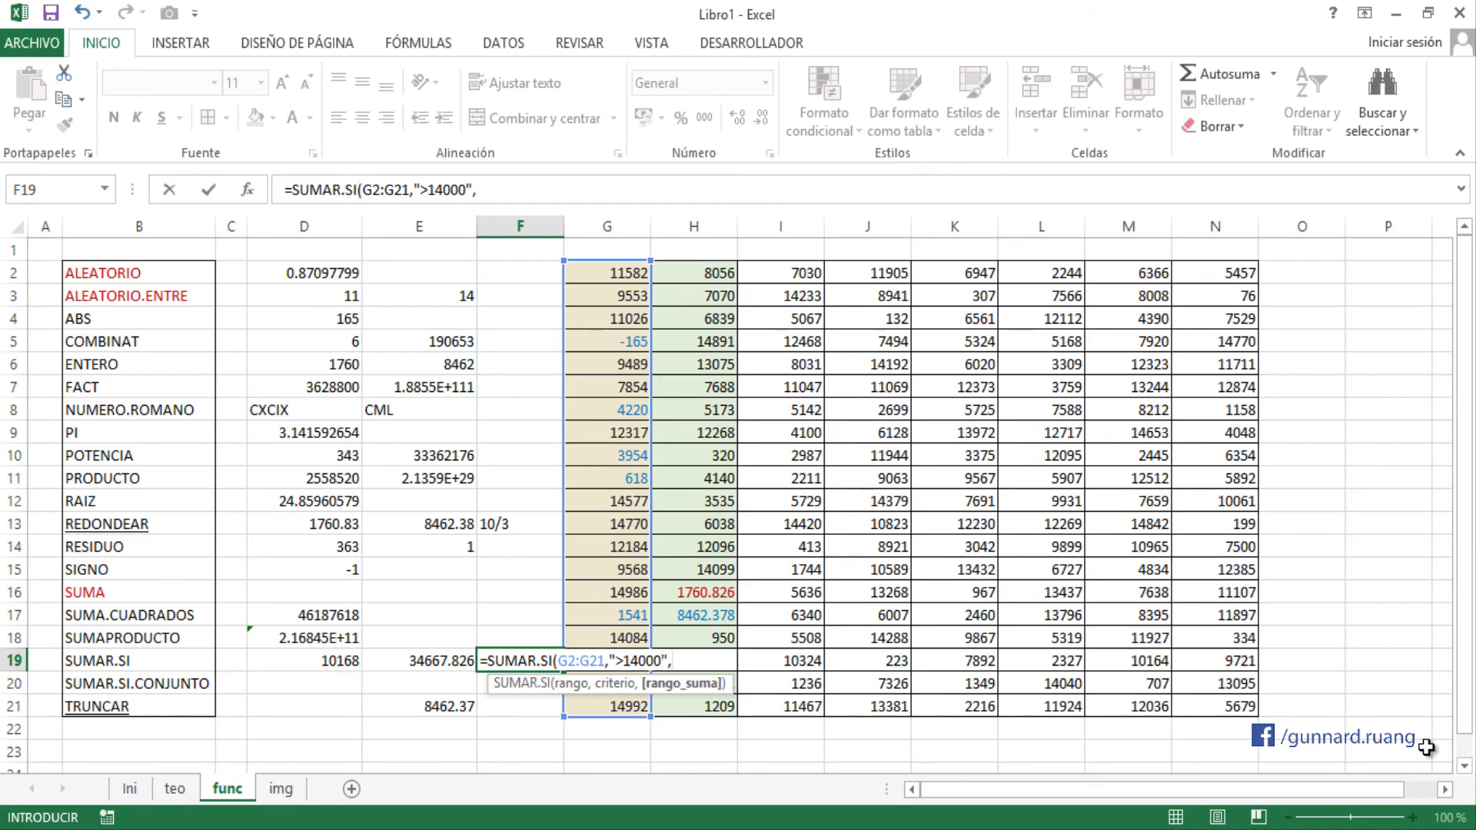
{"action": "left_click_drag", "start_coordinate": [703, 275], "coordinate": [696, 707]}
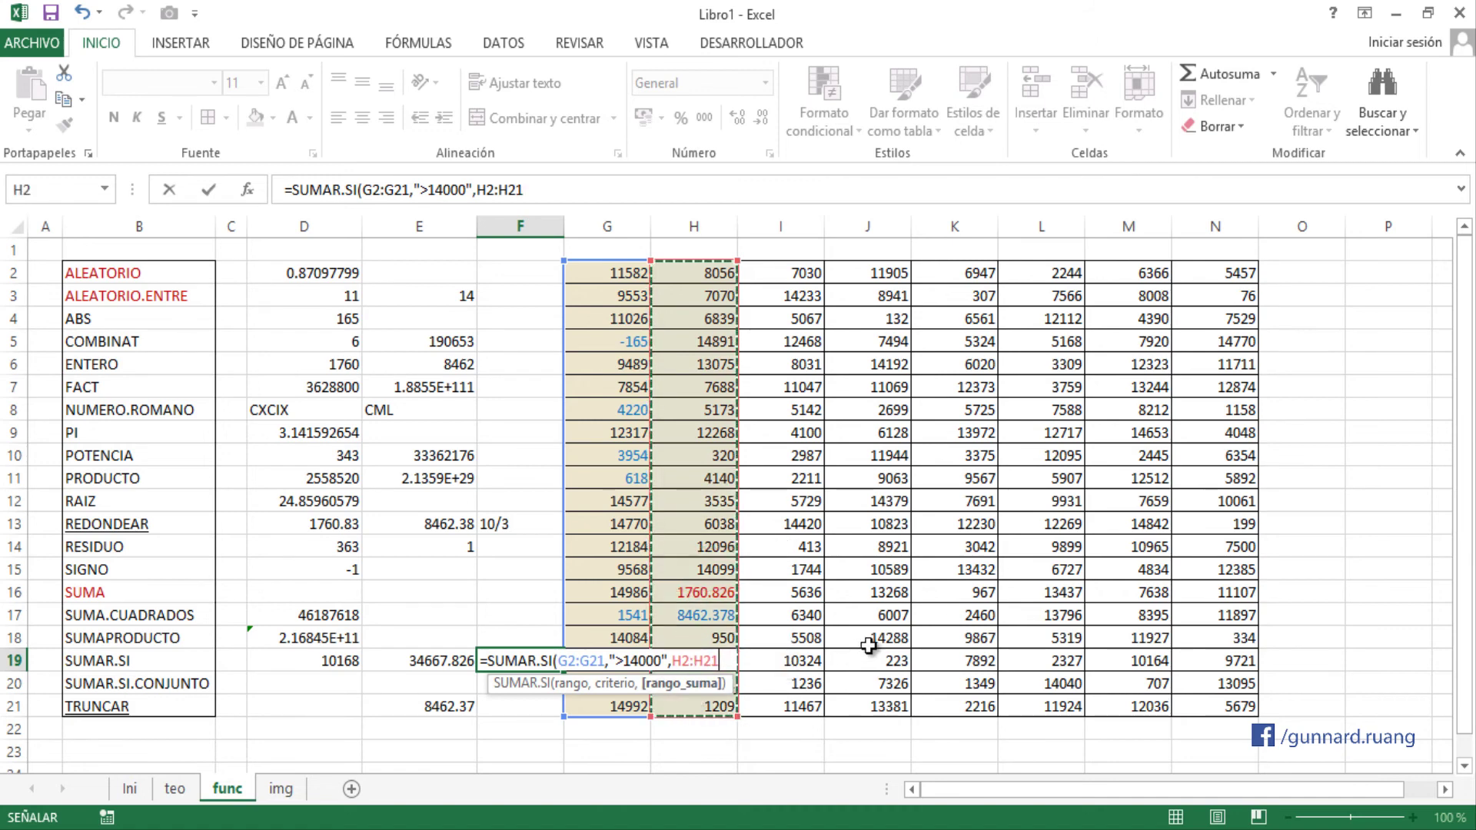
{"action": "type", "text": ")"}
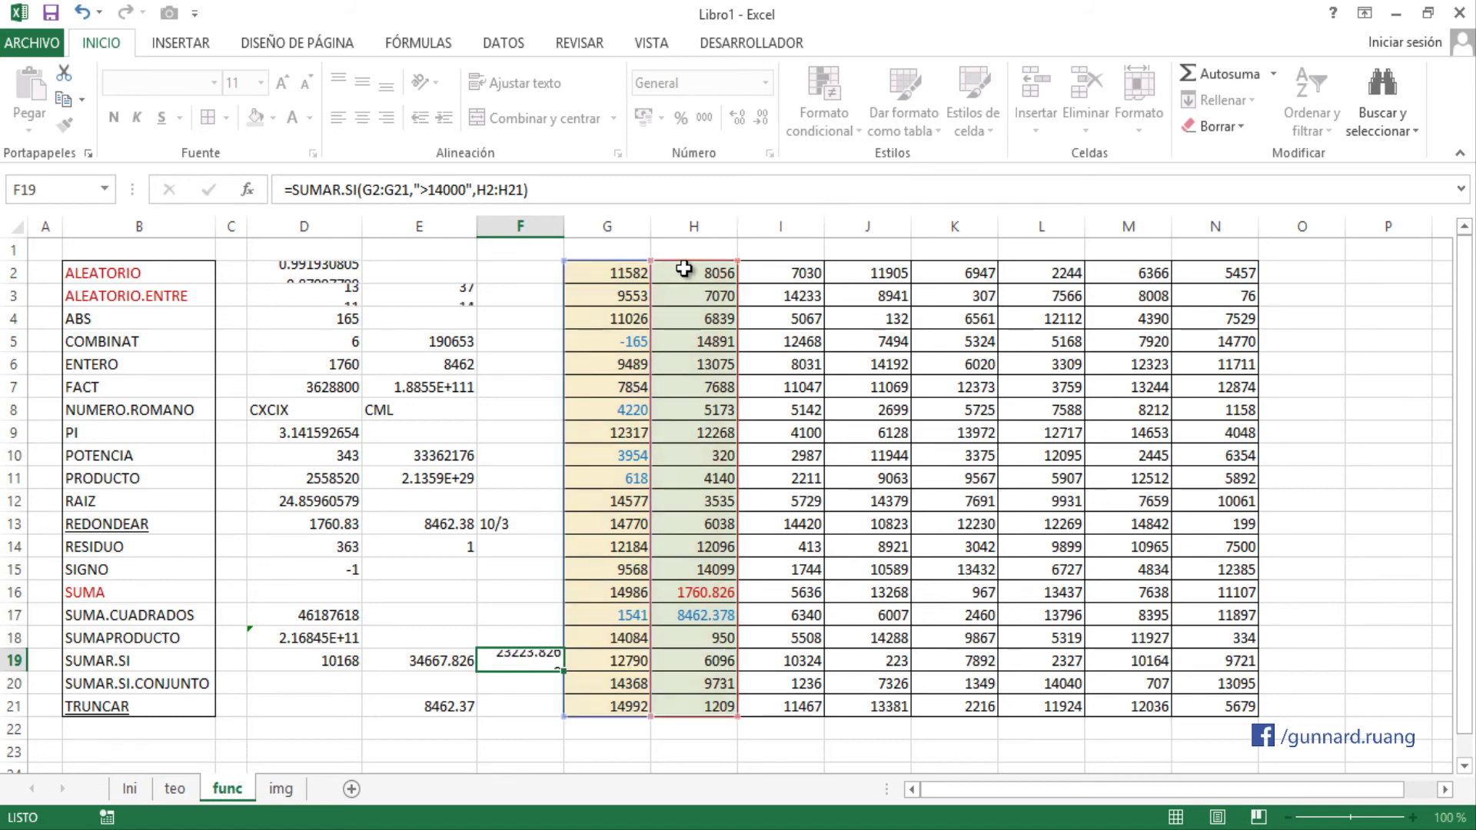
{"action": "key", "text": "Return"}
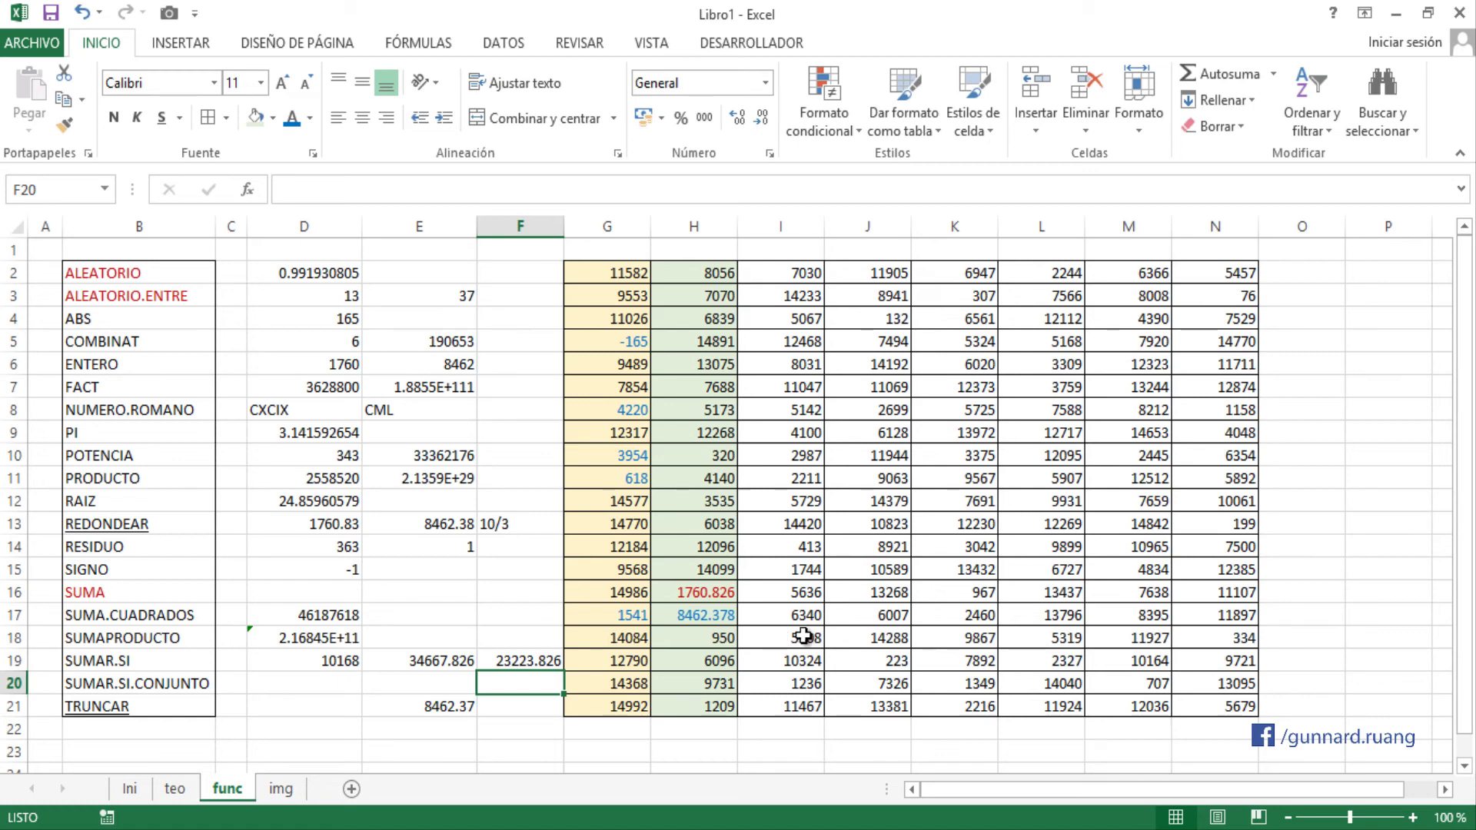
- Inspect the arguments of the SUMAR.SI formula in F19 without changing it
{"action": "left_click", "coordinate": [543, 651]}
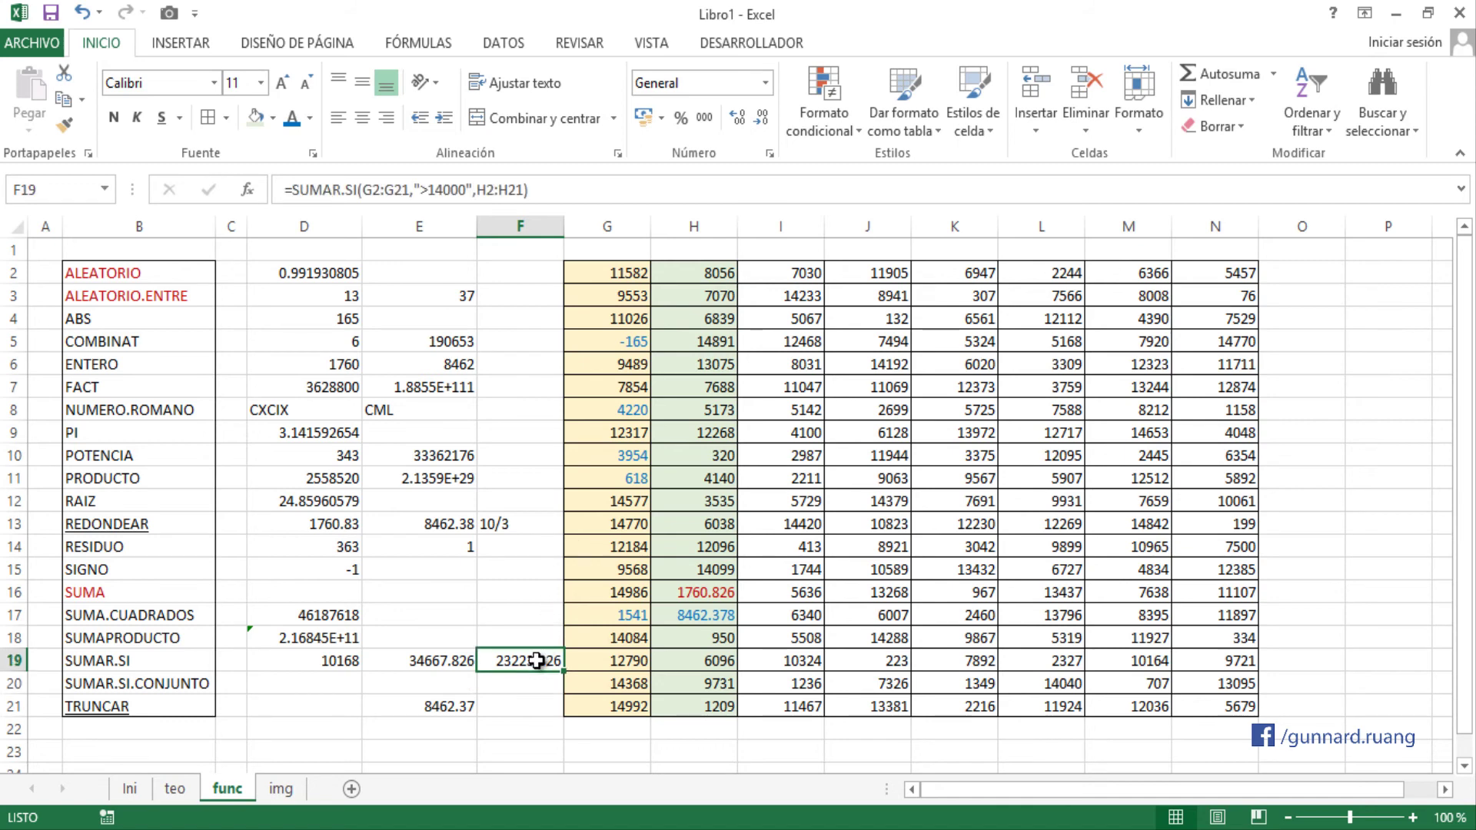
{"action": "left_click", "coordinate": [409, 191]}
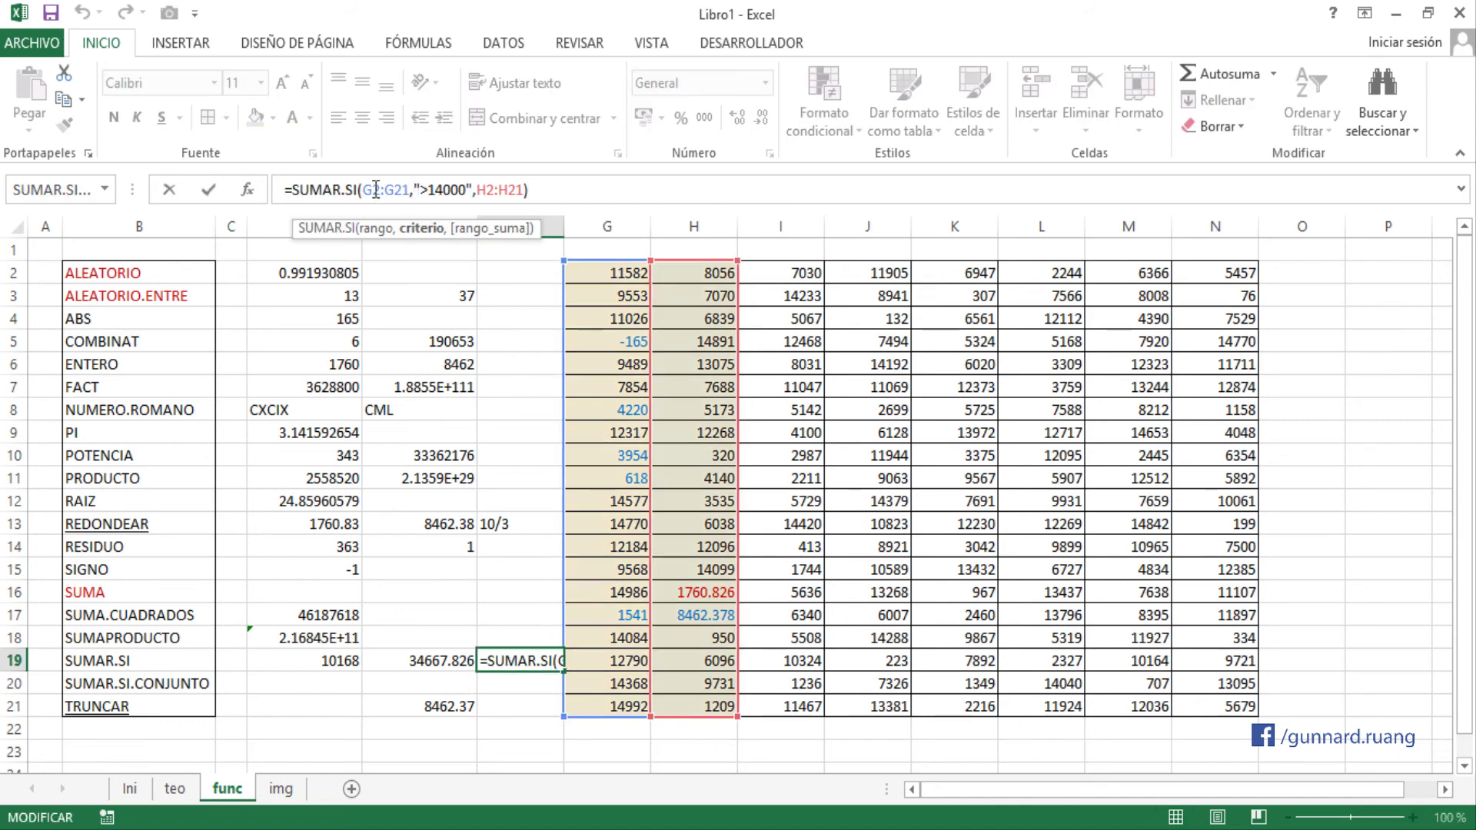
{"action": "left_click", "coordinate": [550, 191]}
{"action": "key", "text": "Return"}
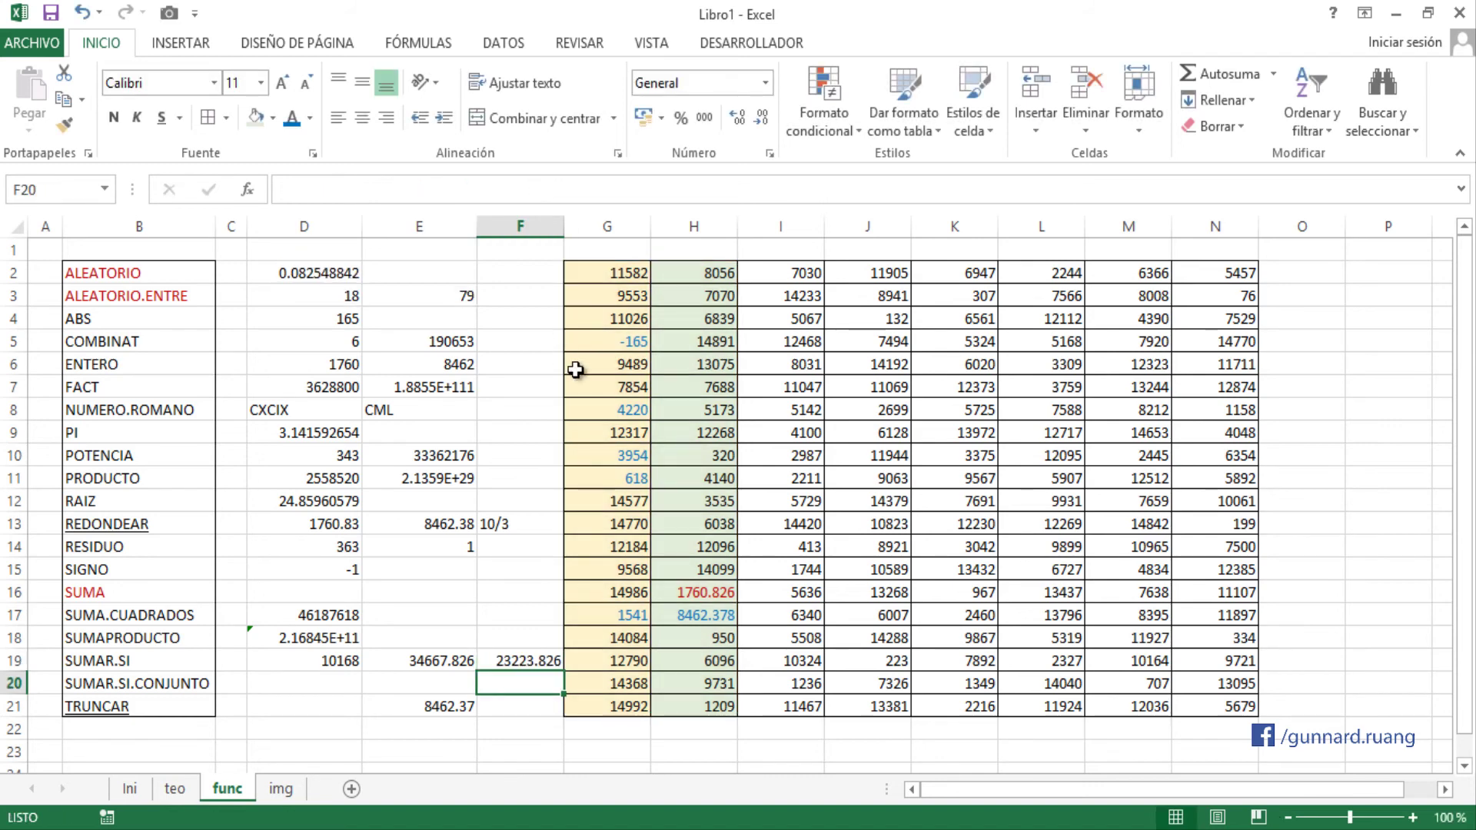
- Fill the cells G12:G13 with the medium gold theme colour
{"action": "left_click", "coordinate": [272, 116]}
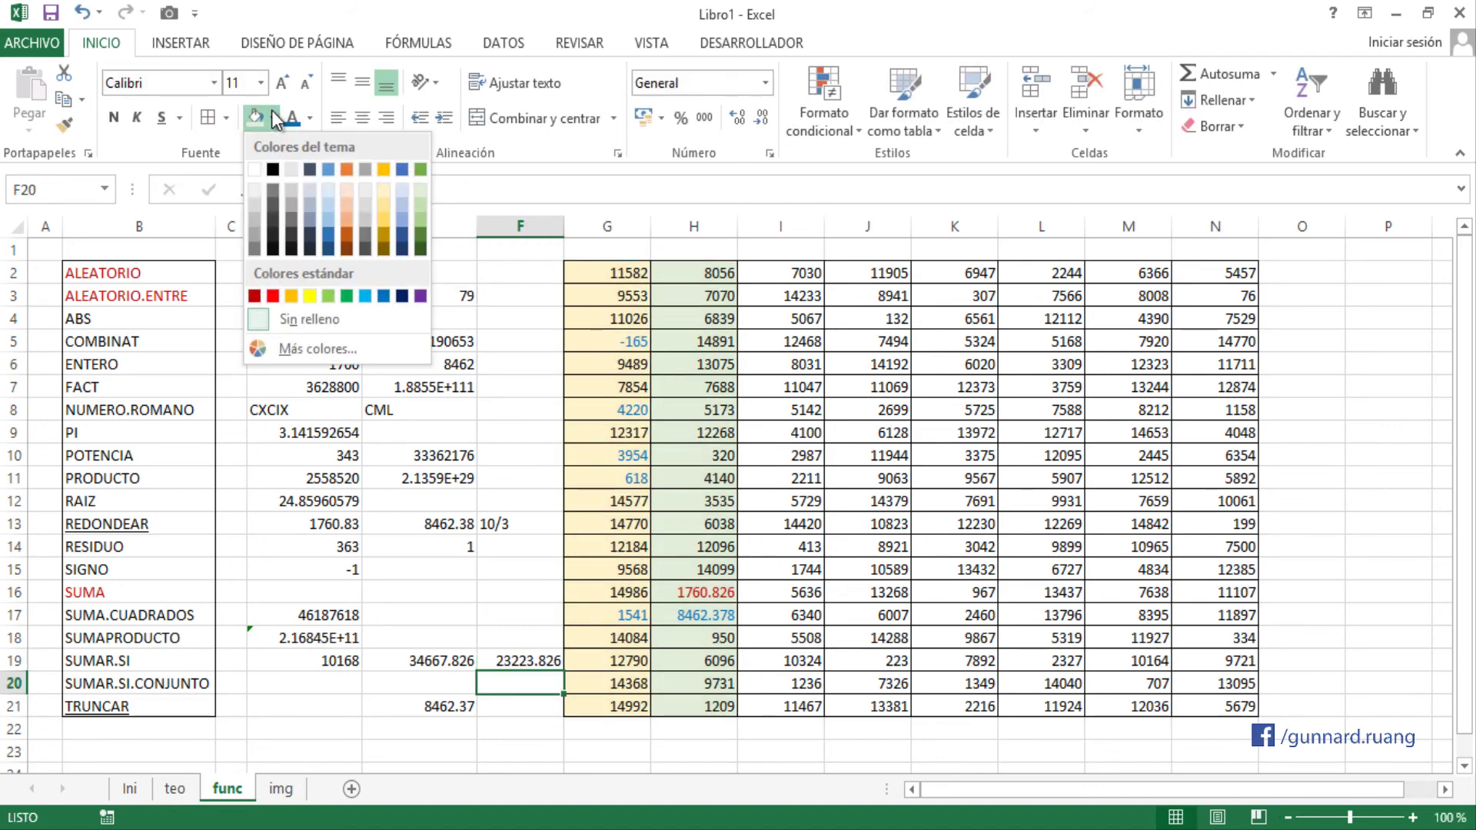
{"action": "left_click", "coordinate": [636, 299]}
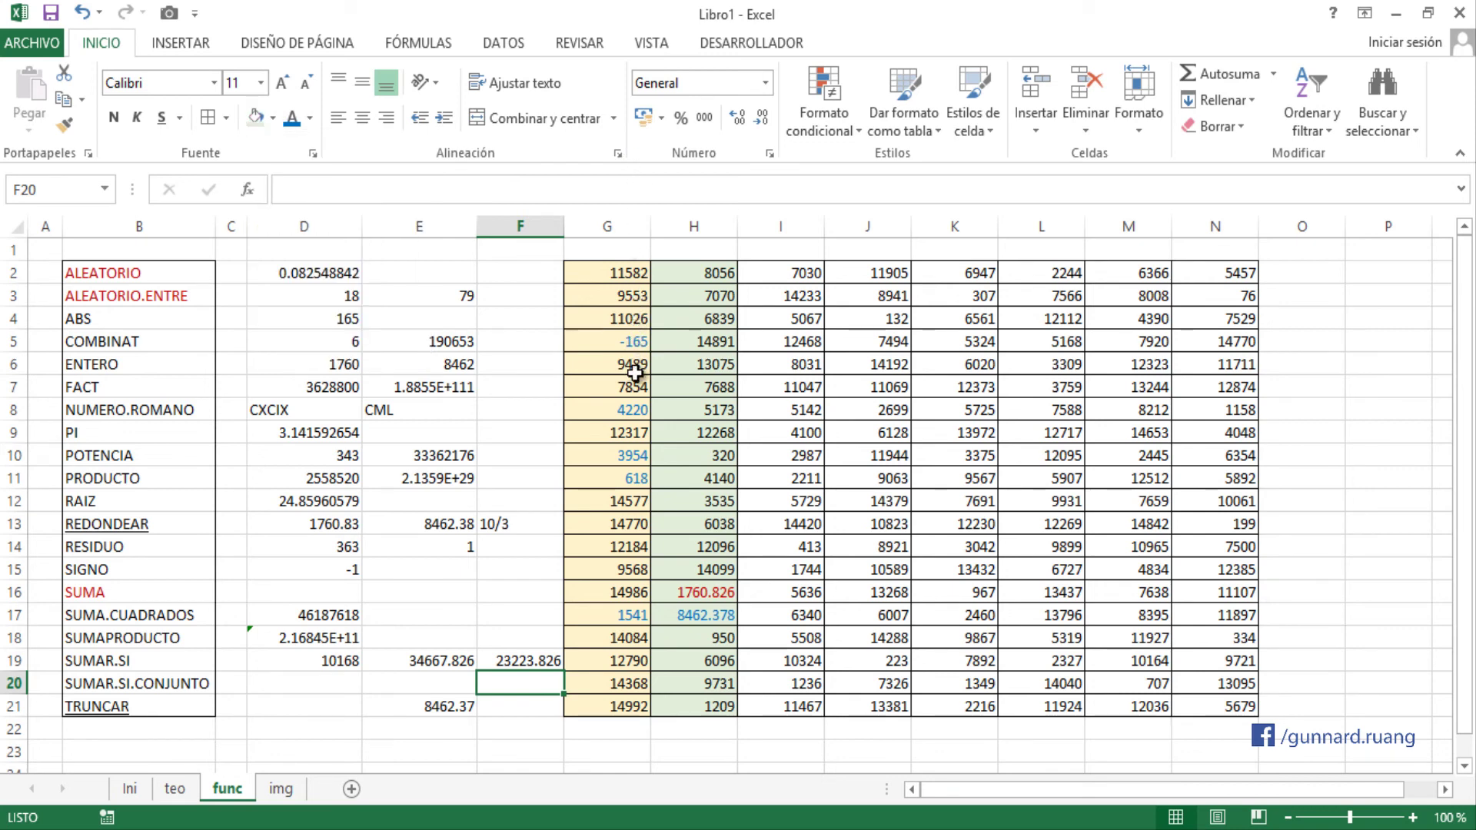
{"action": "left_click_drag", "start_coordinate": [628, 500], "coordinate": [629, 523]}
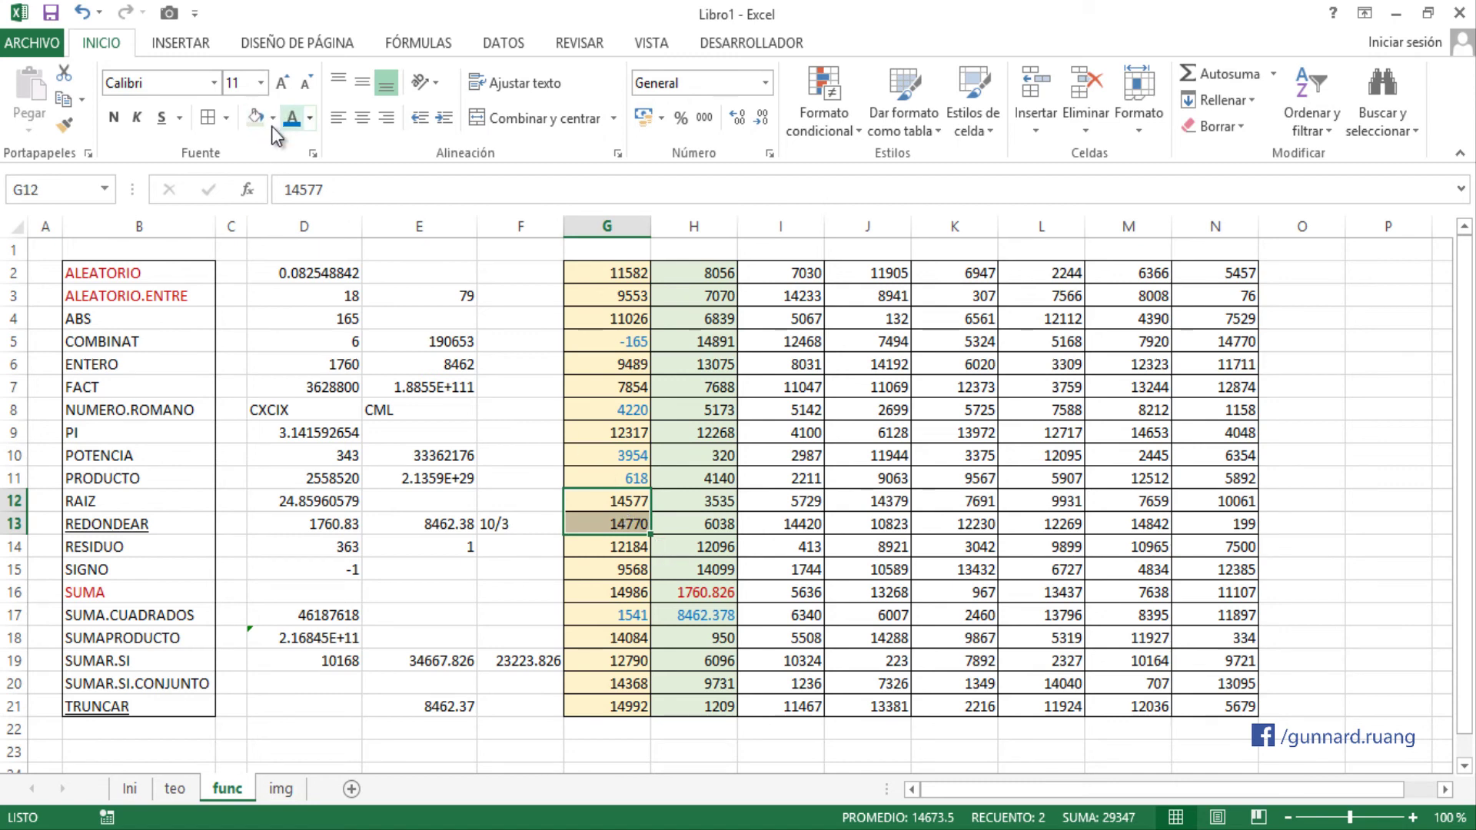
{"action": "left_click", "coordinate": [273, 121]}
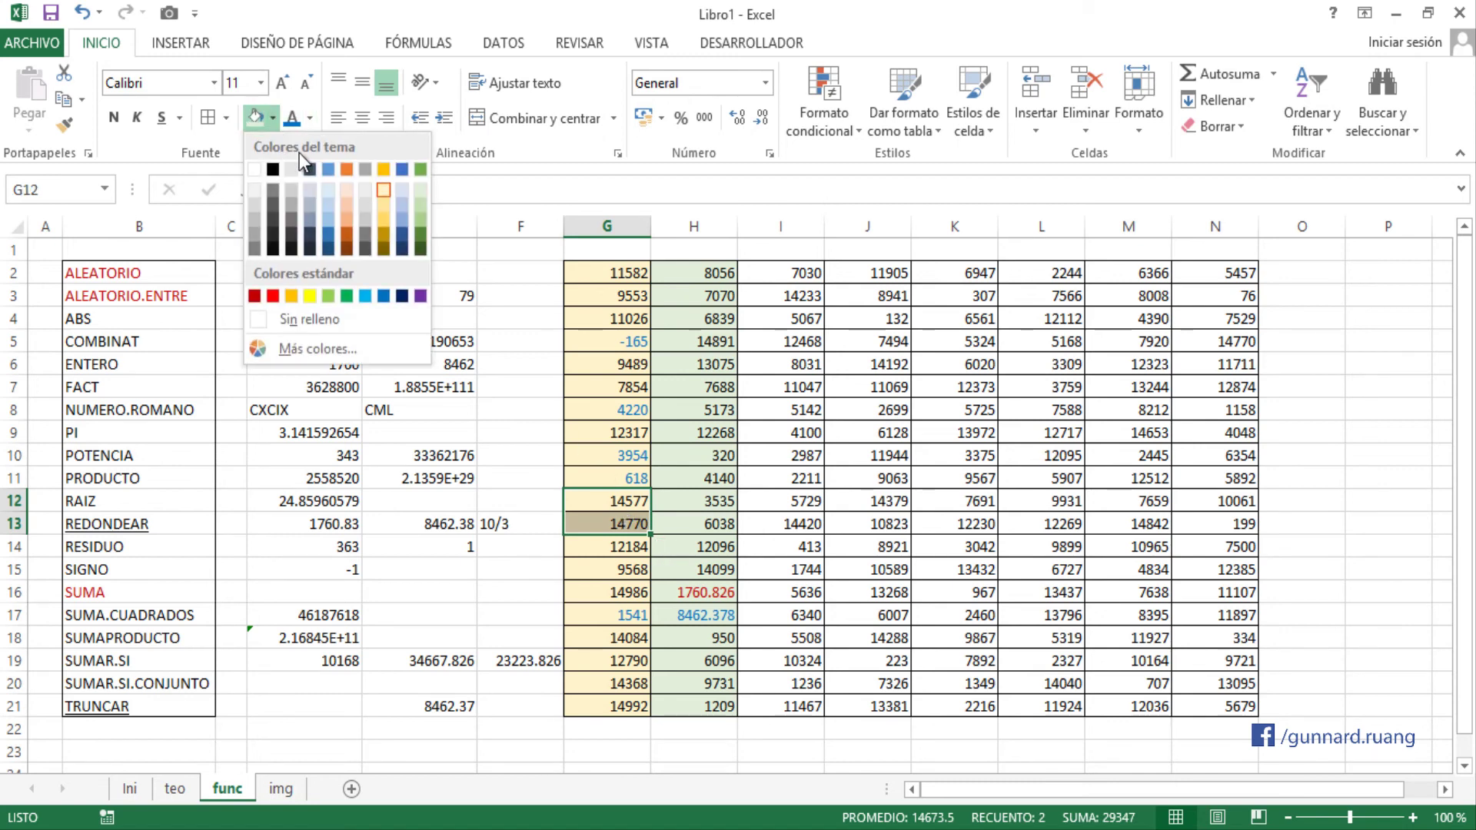
{"action": "left_click", "coordinate": [386, 225]}
- Apply the same medium gold fill to the other values above 14000 in column G: G16, G18 and G20:G21
{"action": "left_click", "coordinate": [626, 593]}
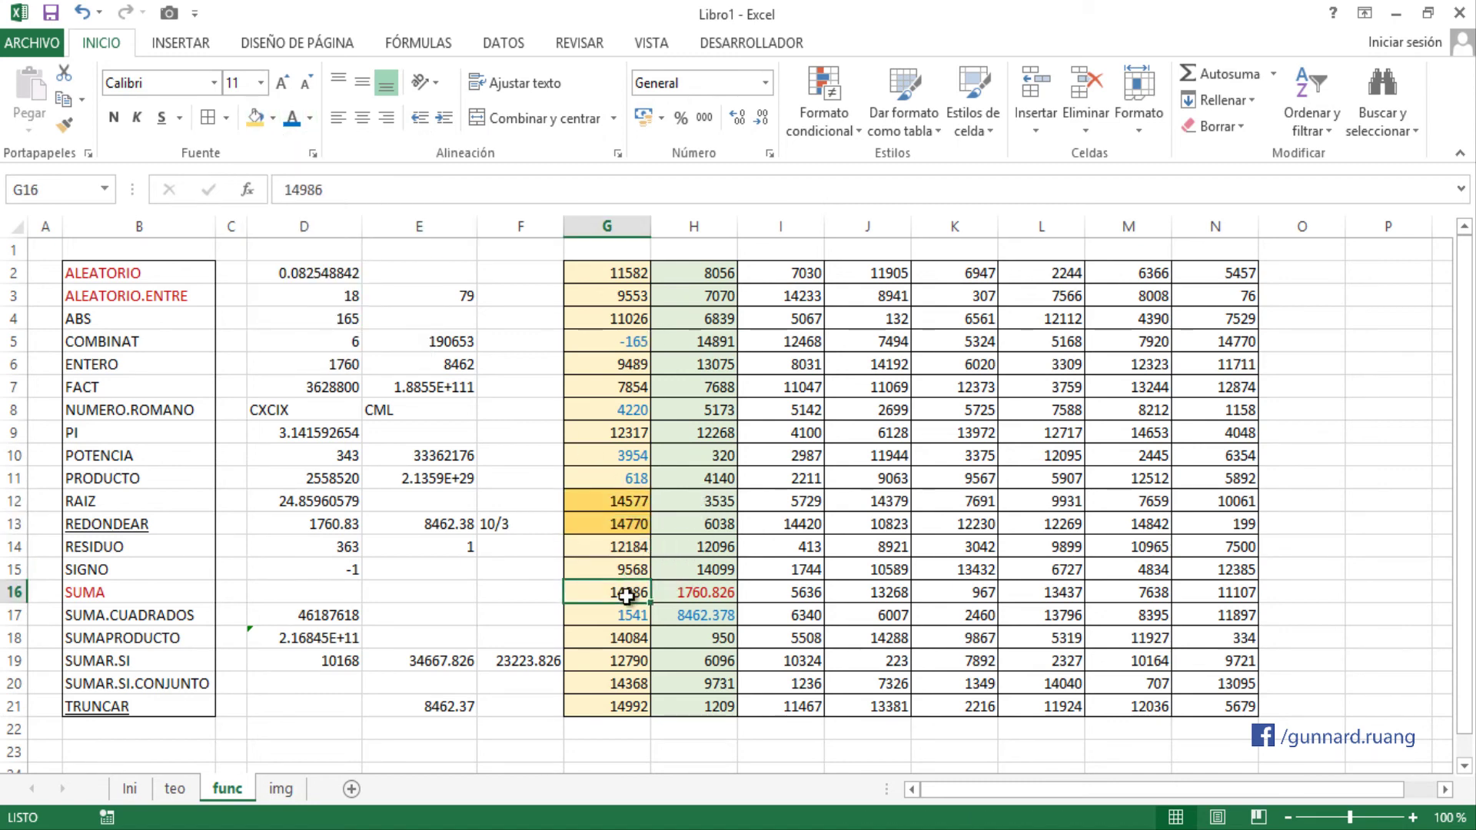
{"action": "left_click", "coordinate": [256, 117]}
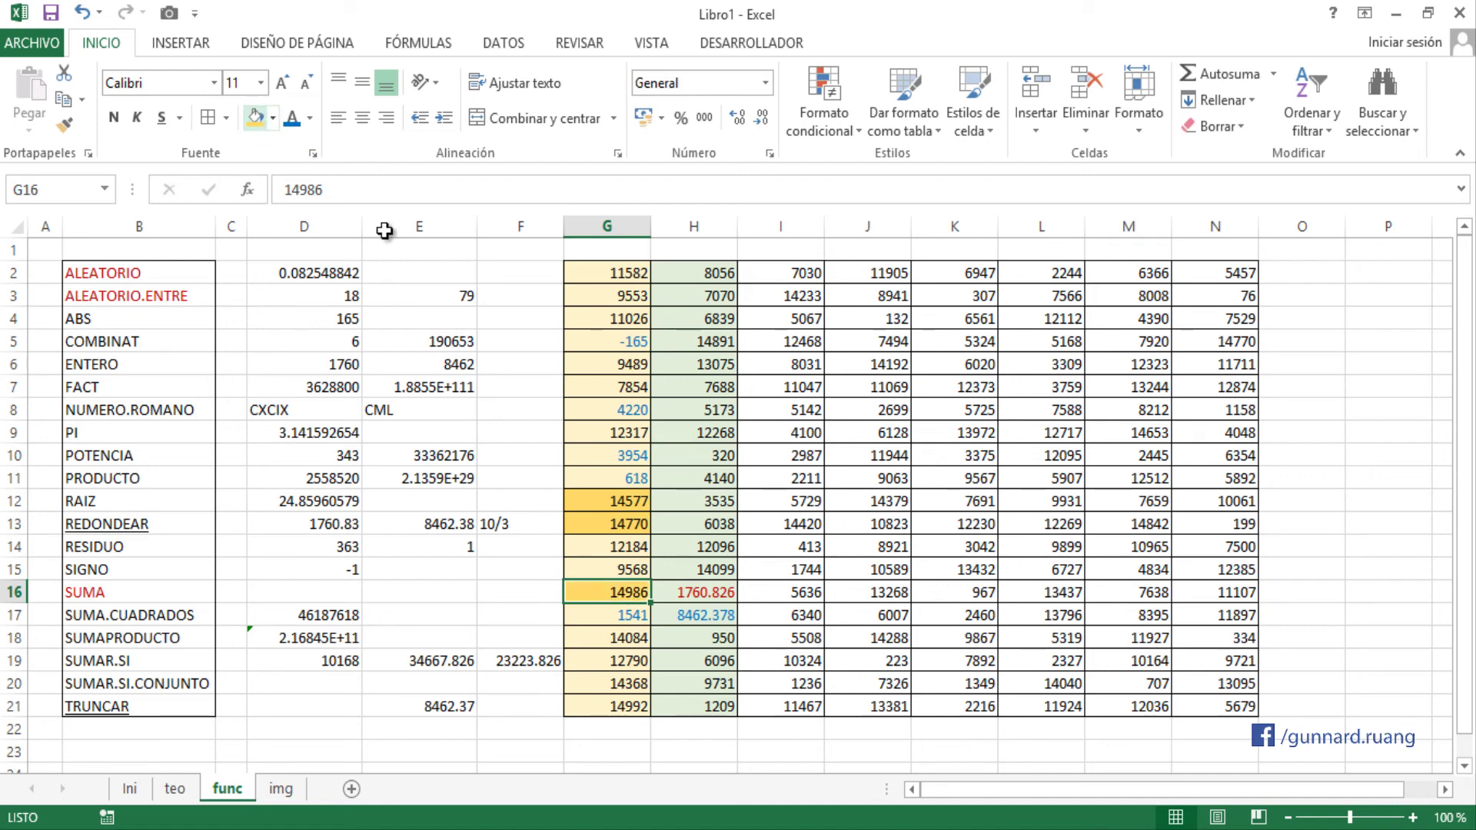
{"action": "left_click", "coordinate": [645, 639]}
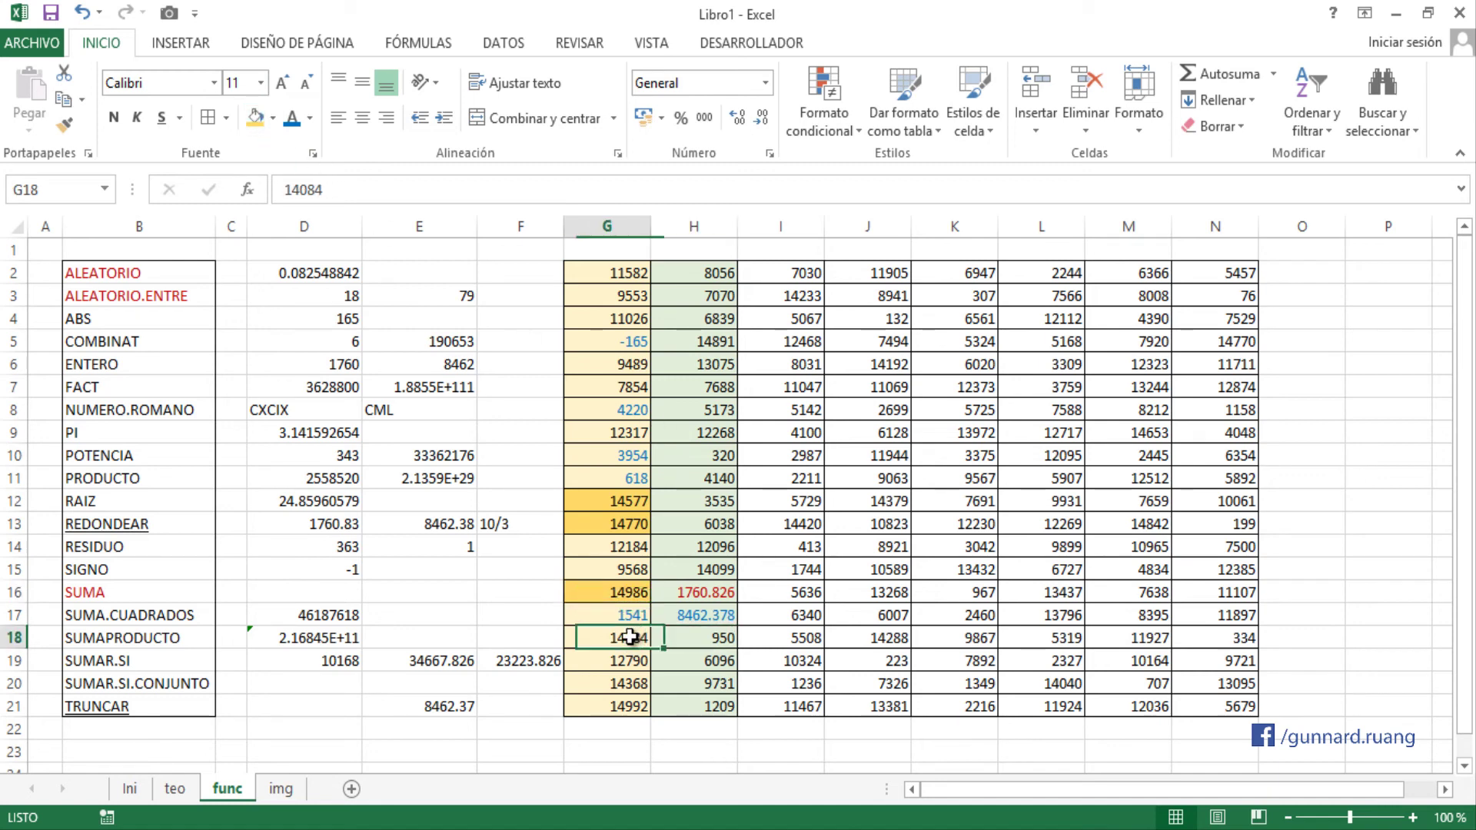
{"action": "left_click", "coordinate": [257, 128]}
{"action": "left_click_drag", "start_coordinate": [615, 684], "coordinate": [616, 701]}
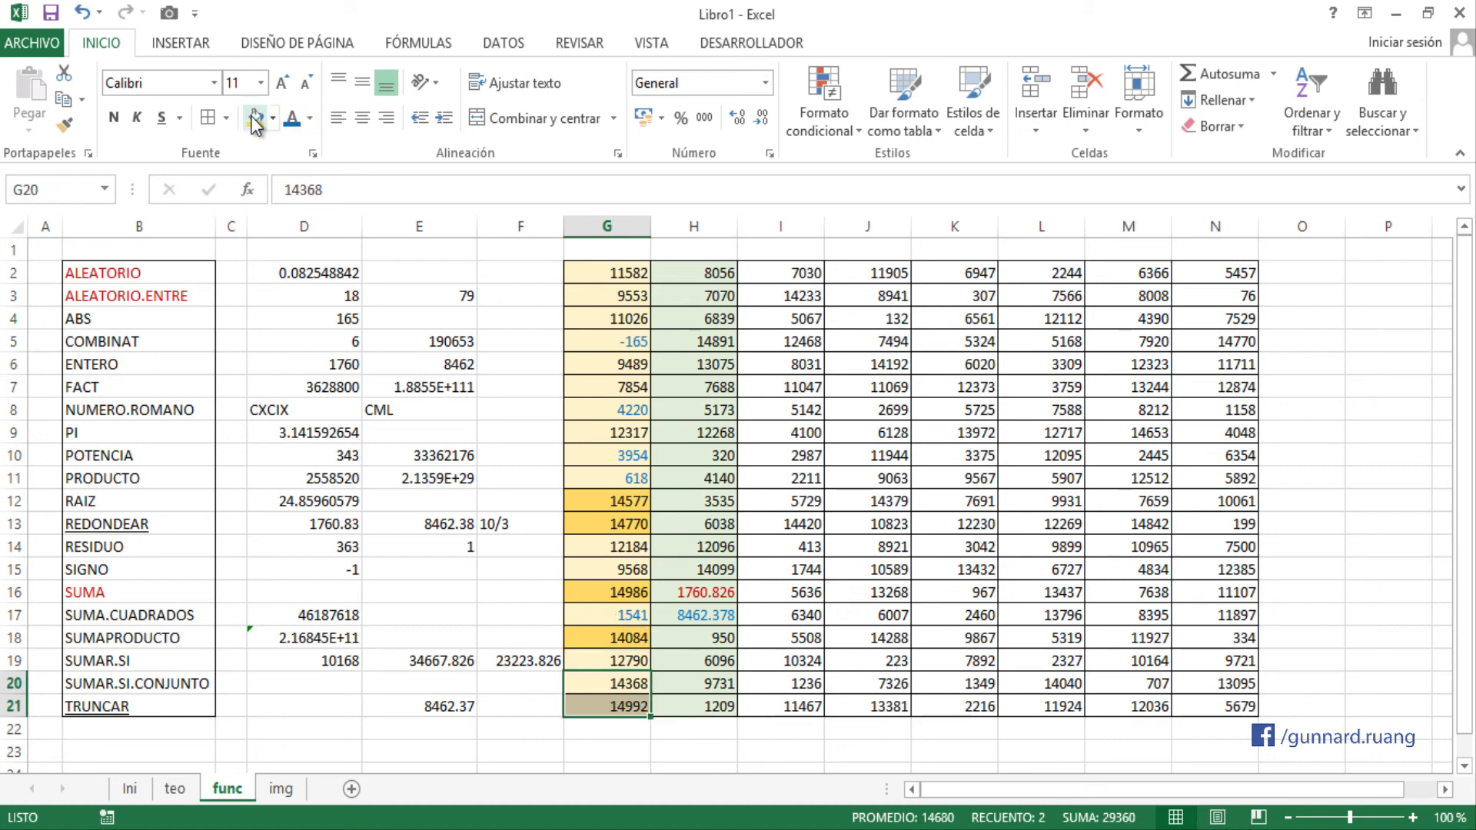
{"action": "left_click", "coordinate": [257, 120]}
- Review the criteria range G2:G21 and recheck the complete argument list of the formula in F19
{"action": "left_click", "coordinate": [731, 598]}
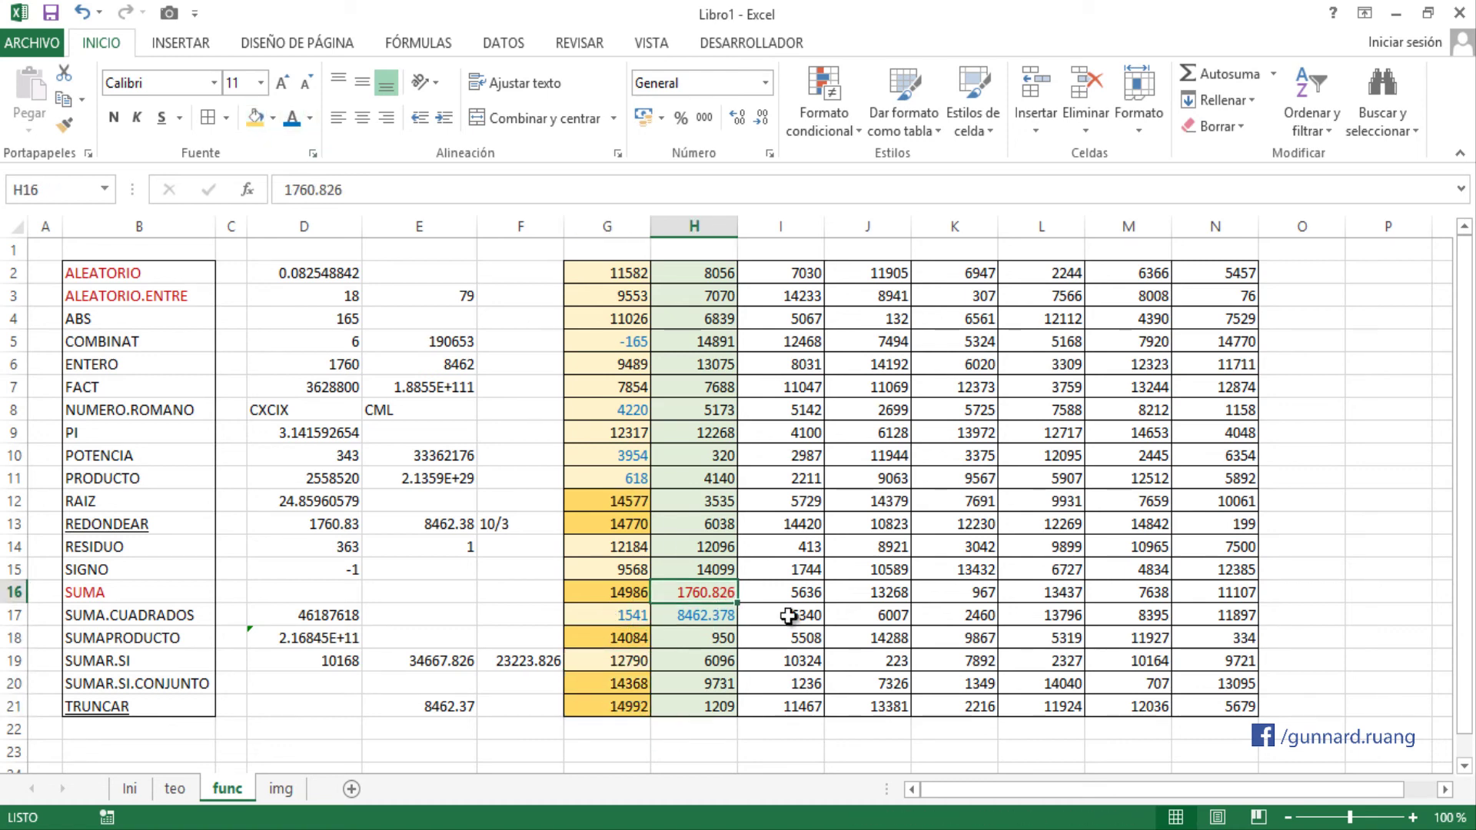
{"action": "left_click_drag", "start_coordinate": [627, 263], "coordinate": [620, 702]}
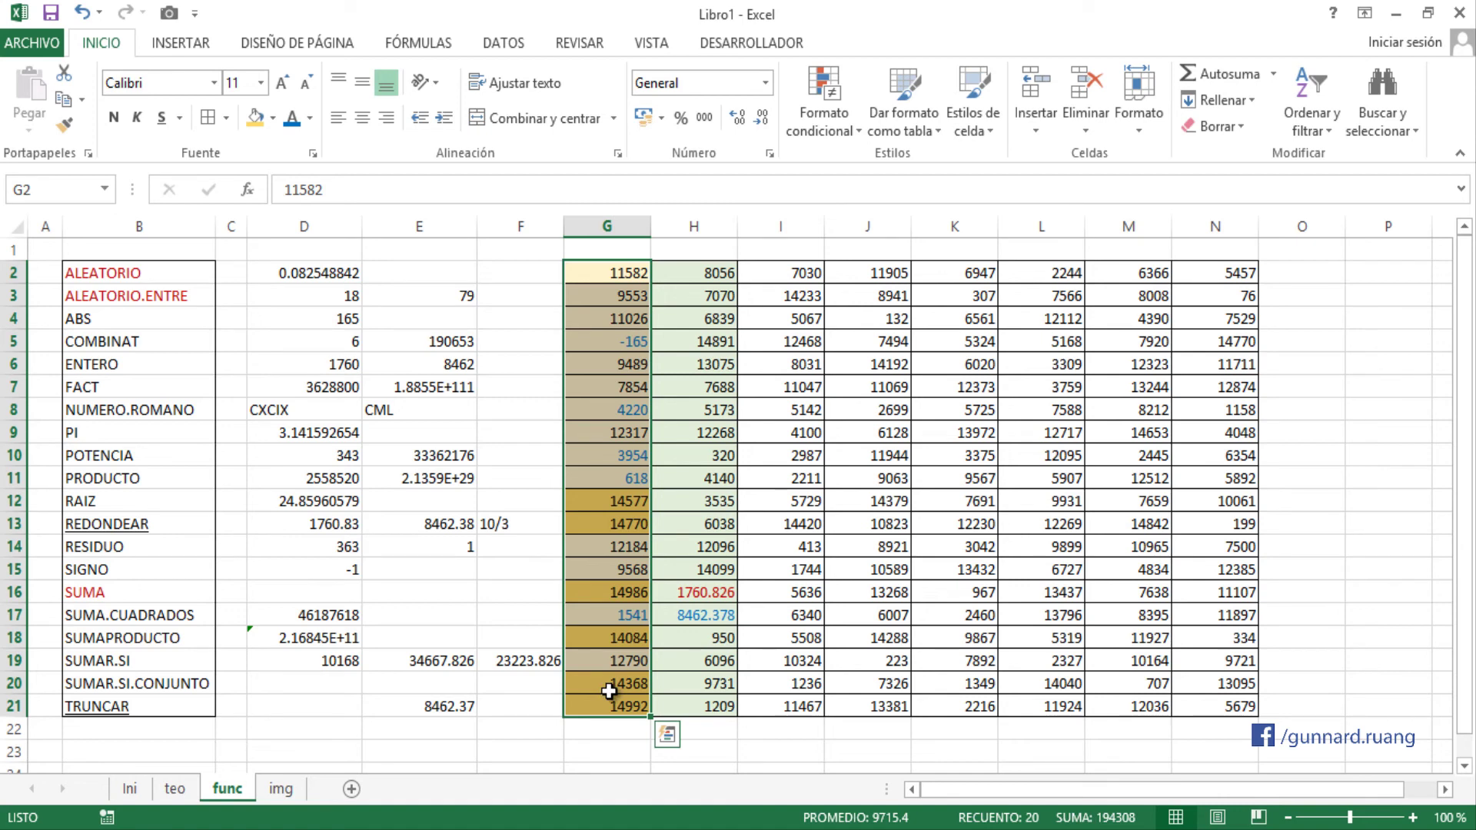
{"action": "left_click", "coordinate": [552, 659]}
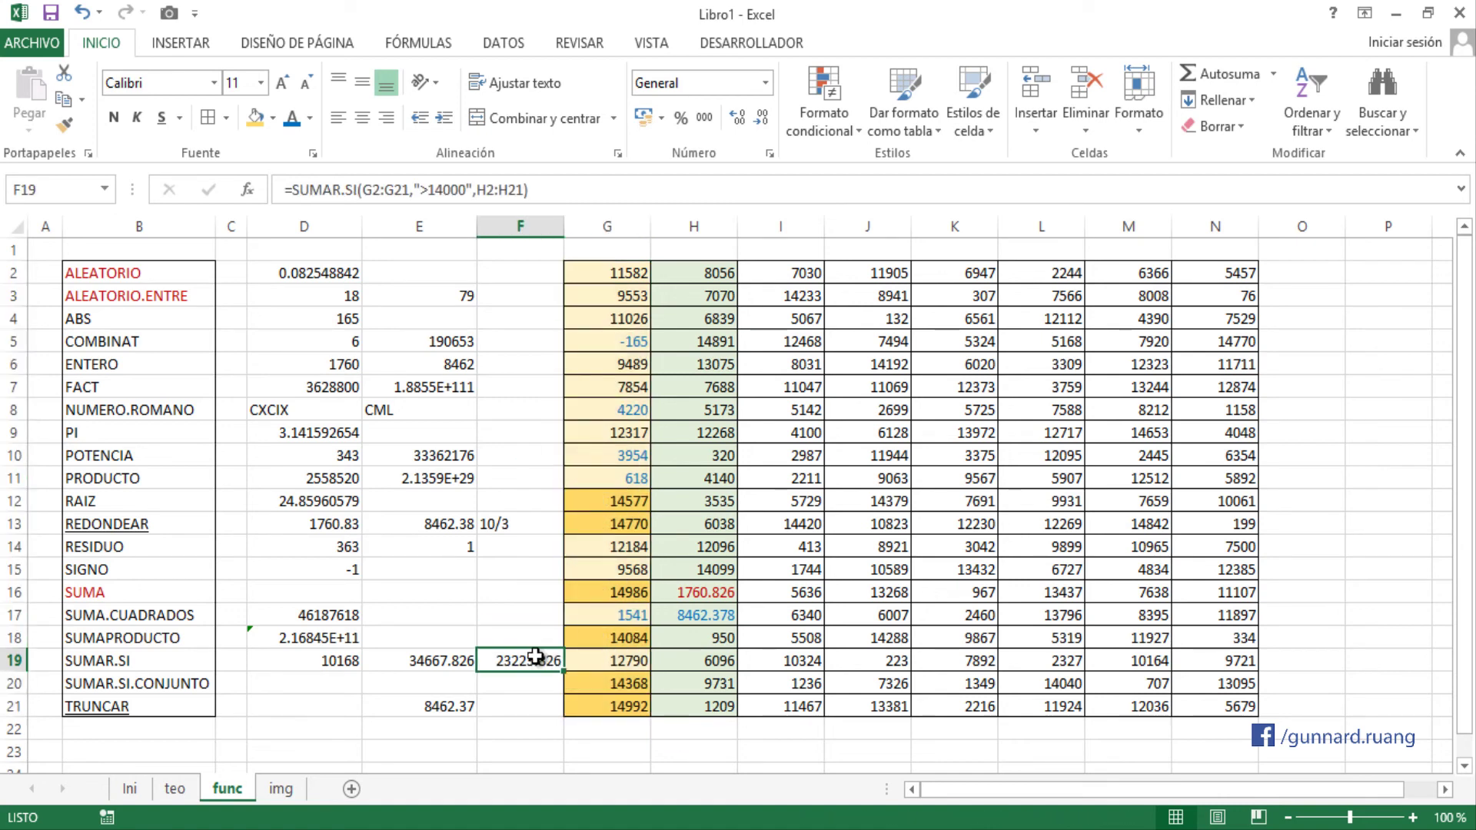
{"action": "double_click", "coordinate": [538, 658]}
{"action": "left_click_drag", "start_coordinate": [559, 661], "coordinate": [713, 661]}
{"action": "key", "text": "Return"}
- Fill the cells H12:H13, H16, H18 and H20:H21 with the medium green theme colour
{"action": "left_click_drag", "start_coordinate": [689, 501], "coordinate": [684, 523]}
{"action": "left_click", "coordinate": [273, 119]}
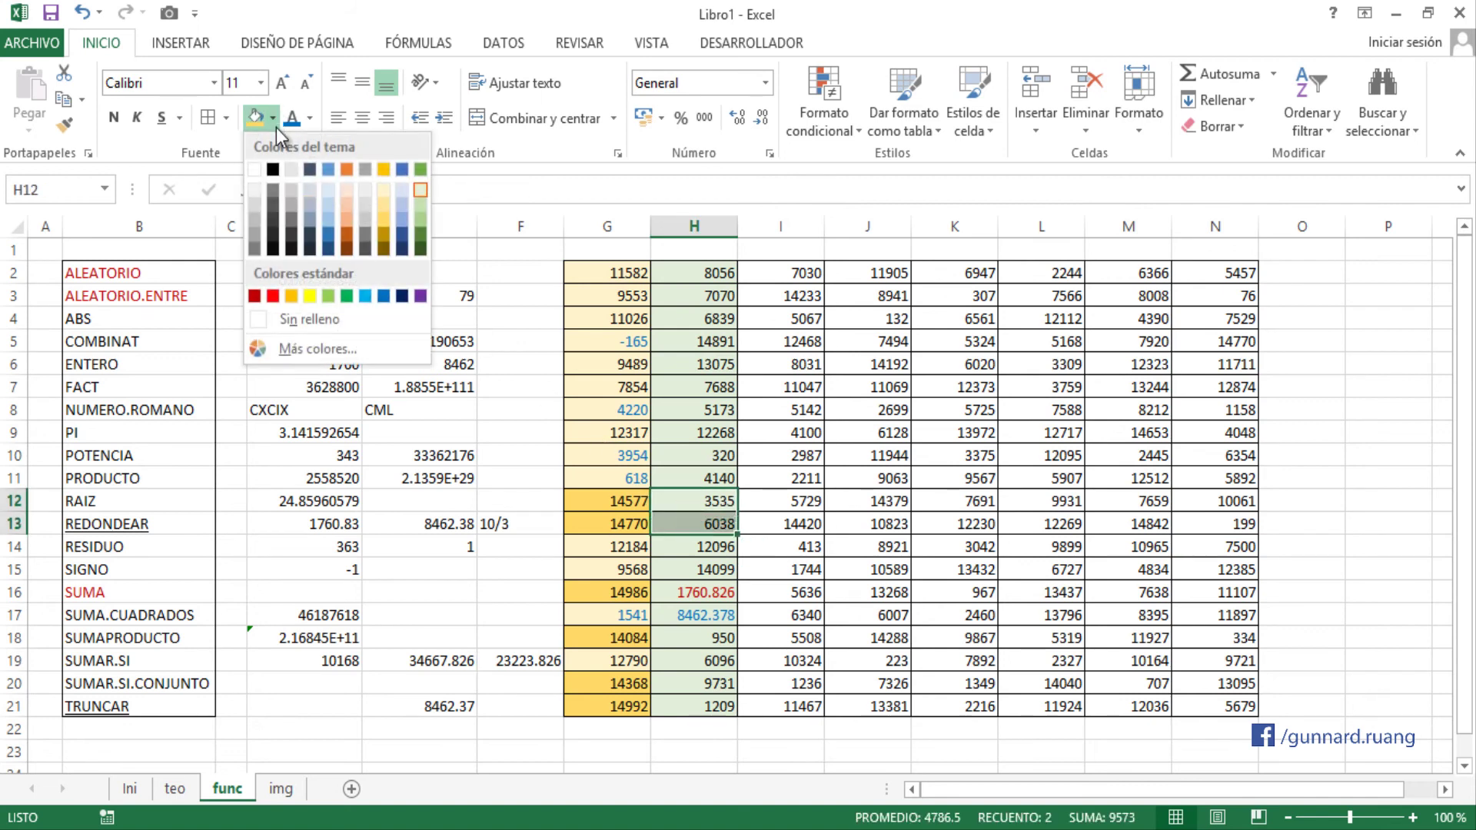
{"action": "left_click", "coordinate": [418, 218]}
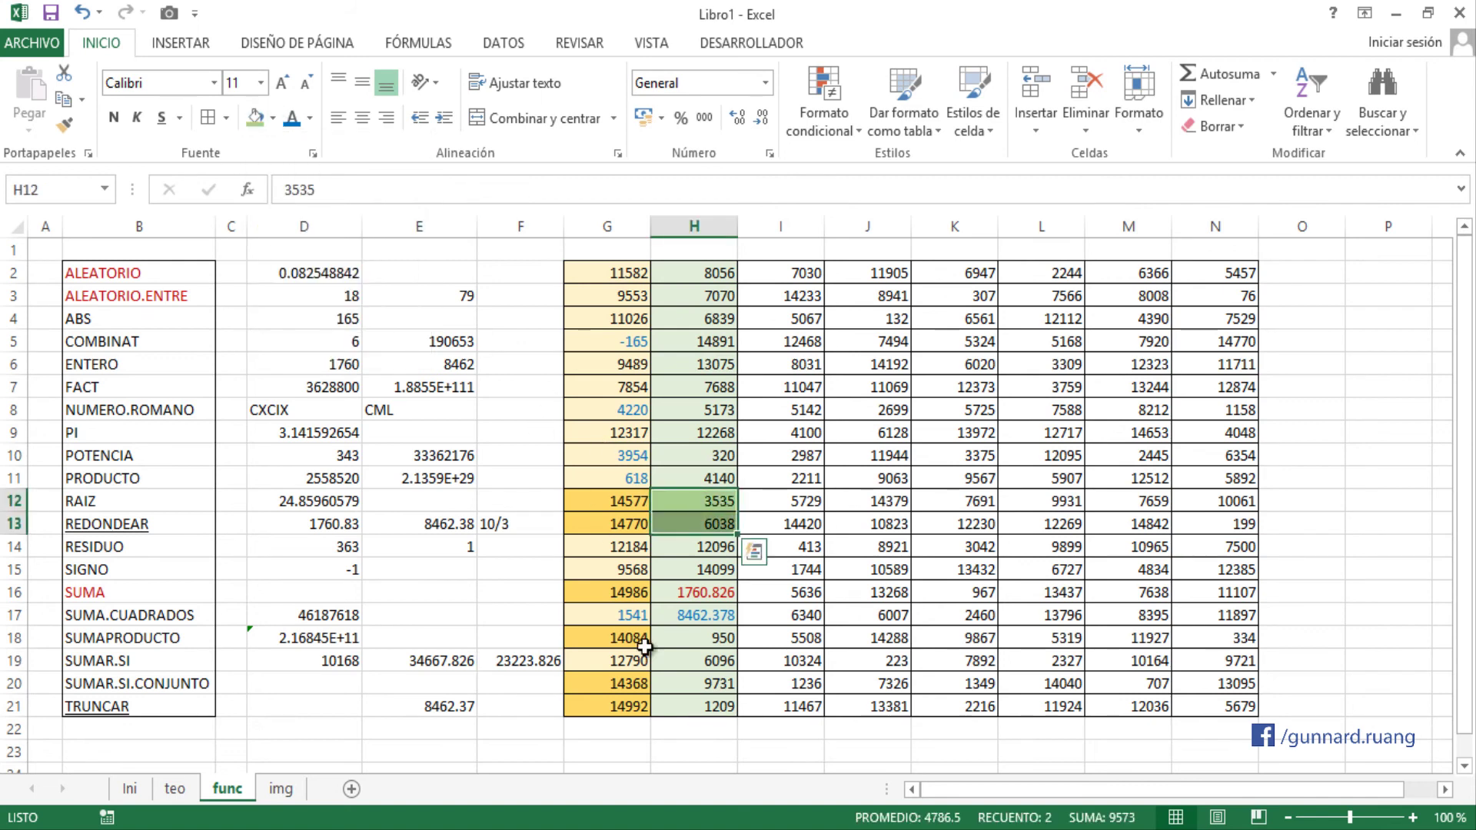
{"action": "left_click", "coordinate": [692, 592]}
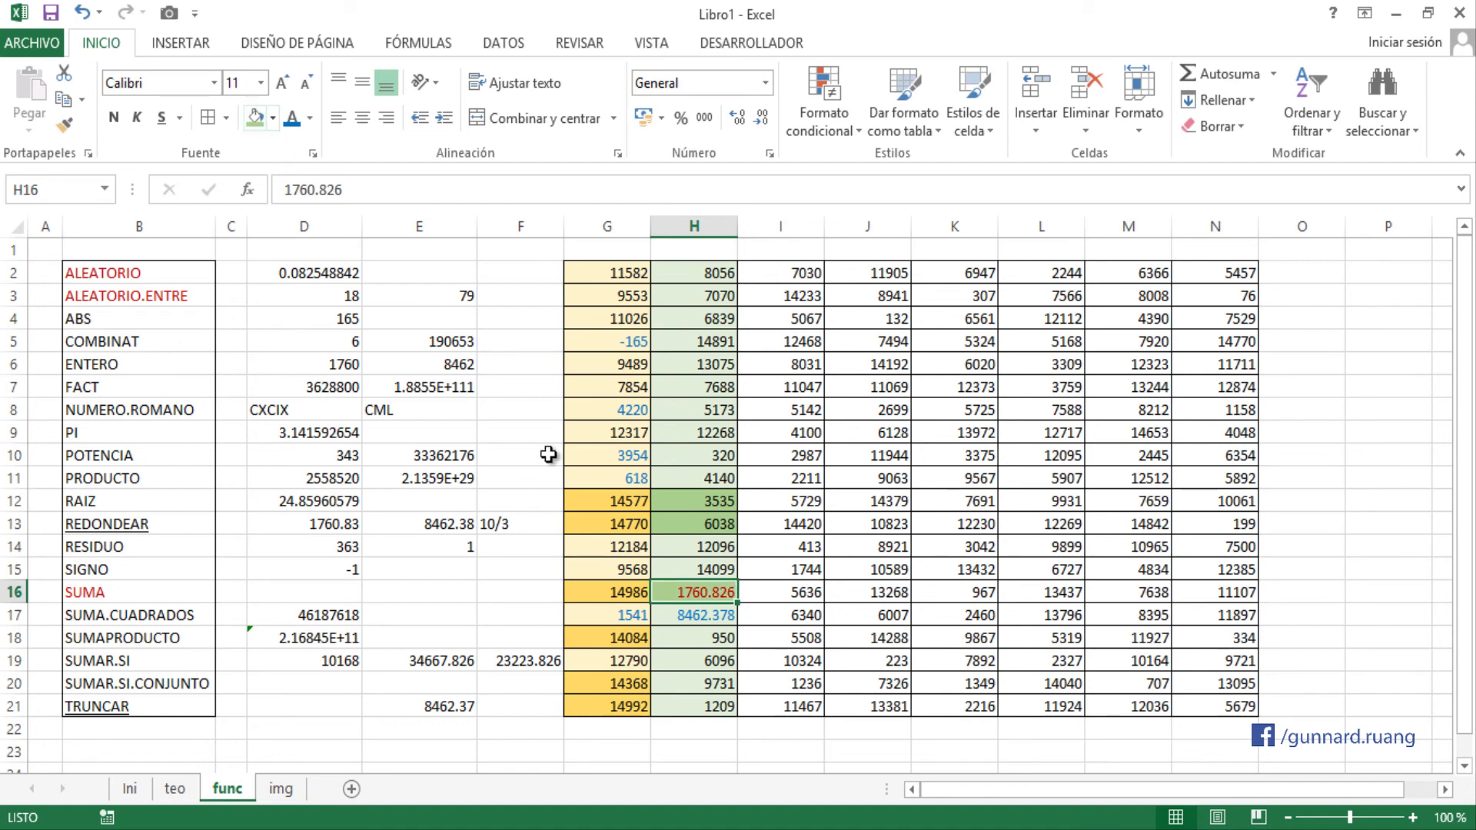
{"action": "left_click", "coordinate": [668, 638]}
{"action": "left_click", "coordinate": [248, 120]}
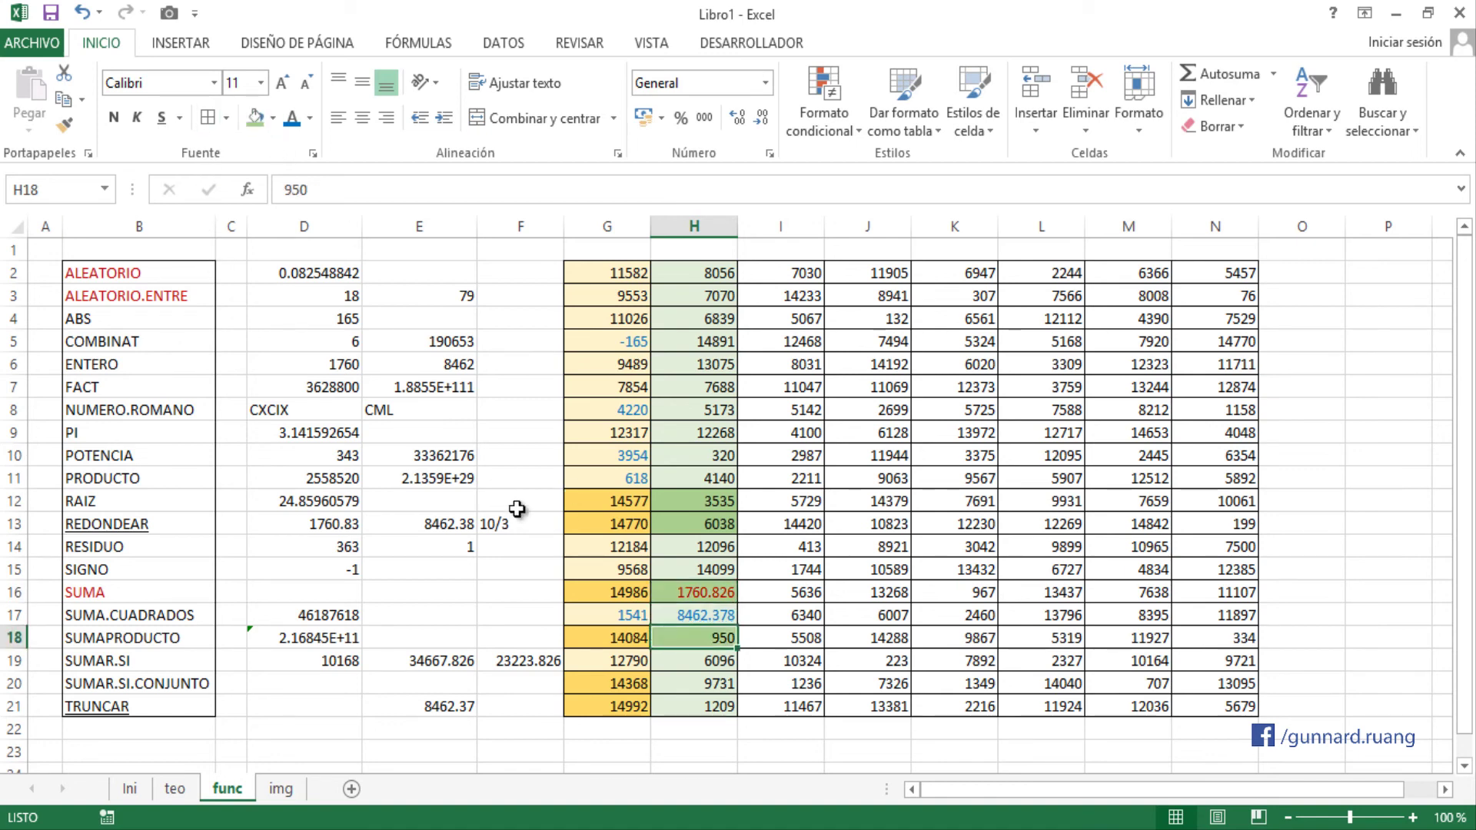
{"action": "left_click_drag", "start_coordinate": [676, 684], "coordinate": [663, 704]}
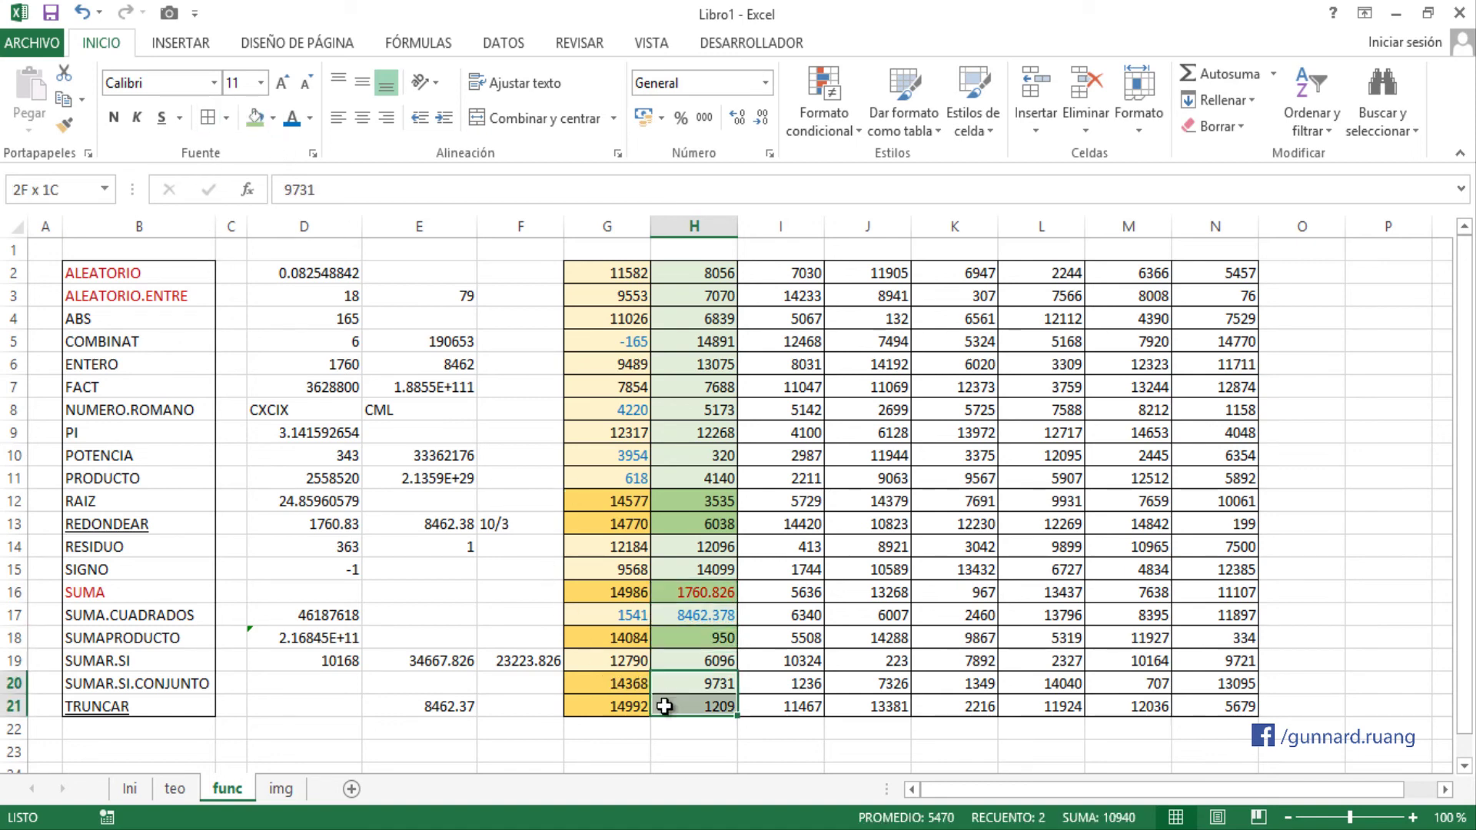
{"action": "left_click", "coordinate": [256, 117]}
- Enter =SUMA(H20:H21,H18,H16,H12:H13) in H22 to total the green-marked cells
{"action": "left_click", "coordinate": [692, 730]}
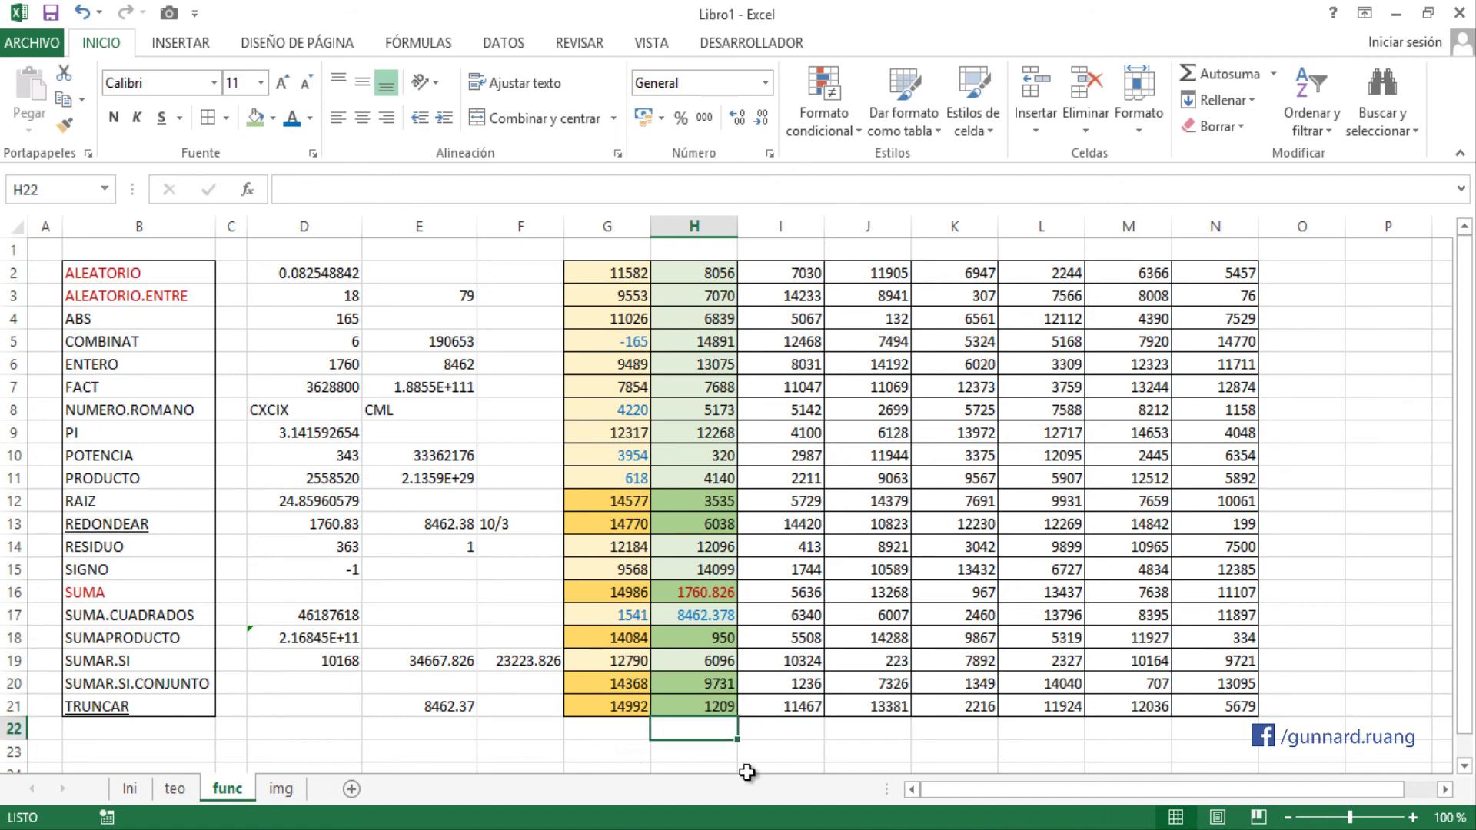
{"action": "type", "text": "=SUMA("}
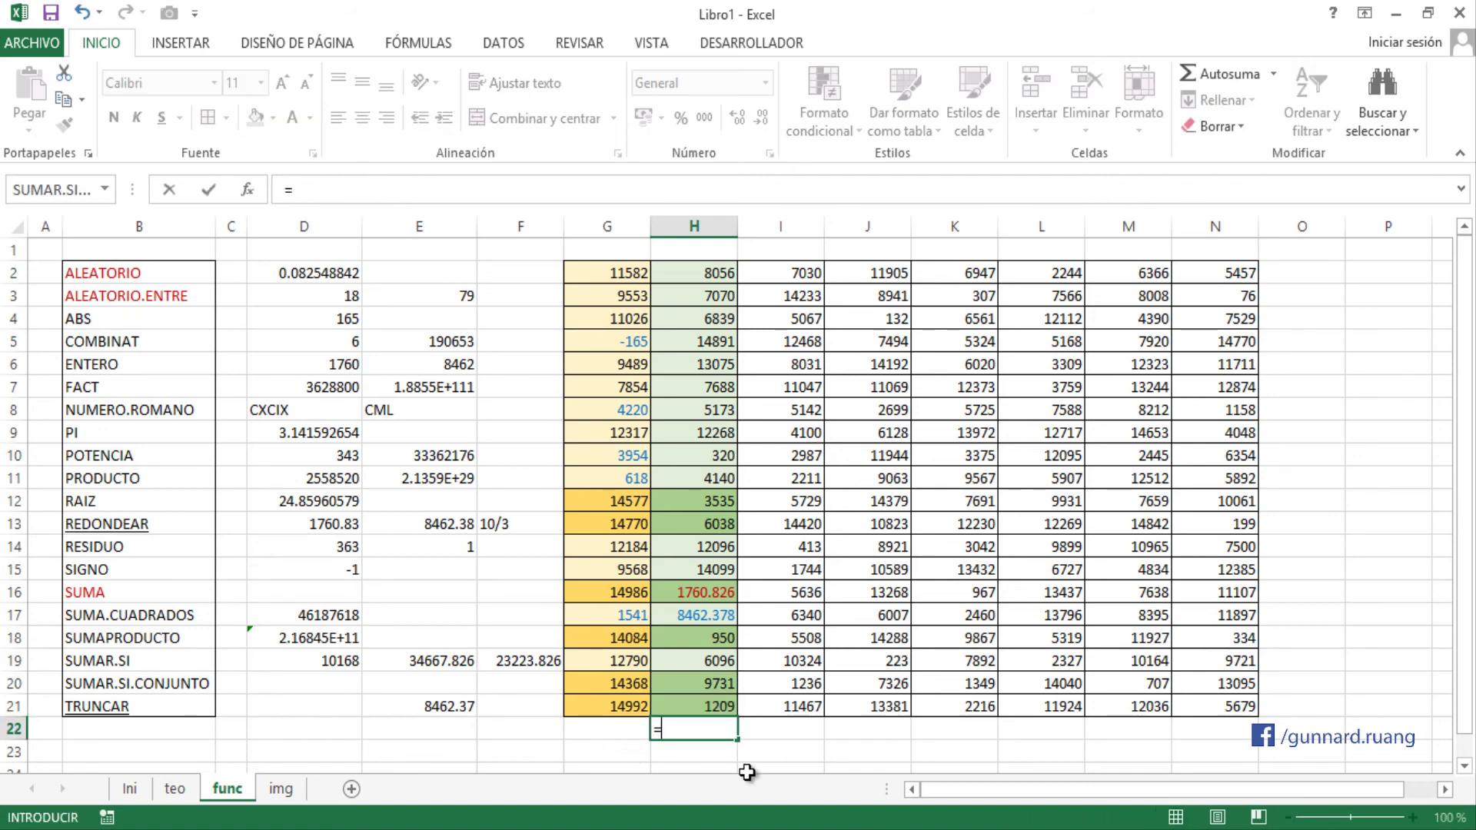
{"action": "left_click_drag", "start_coordinate": [719, 701], "coordinate": [712, 683]}
{"action": "type", "text": ","}
{"action": "left_click", "coordinate": [708, 635]}
{"action": "type", "text": ","}
{"action": "left_click", "coordinate": [706, 592]}
{"action": "type", "text": ","}
{"action": "left_click_drag", "start_coordinate": [711, 524], "coordinate": [709, 498]}
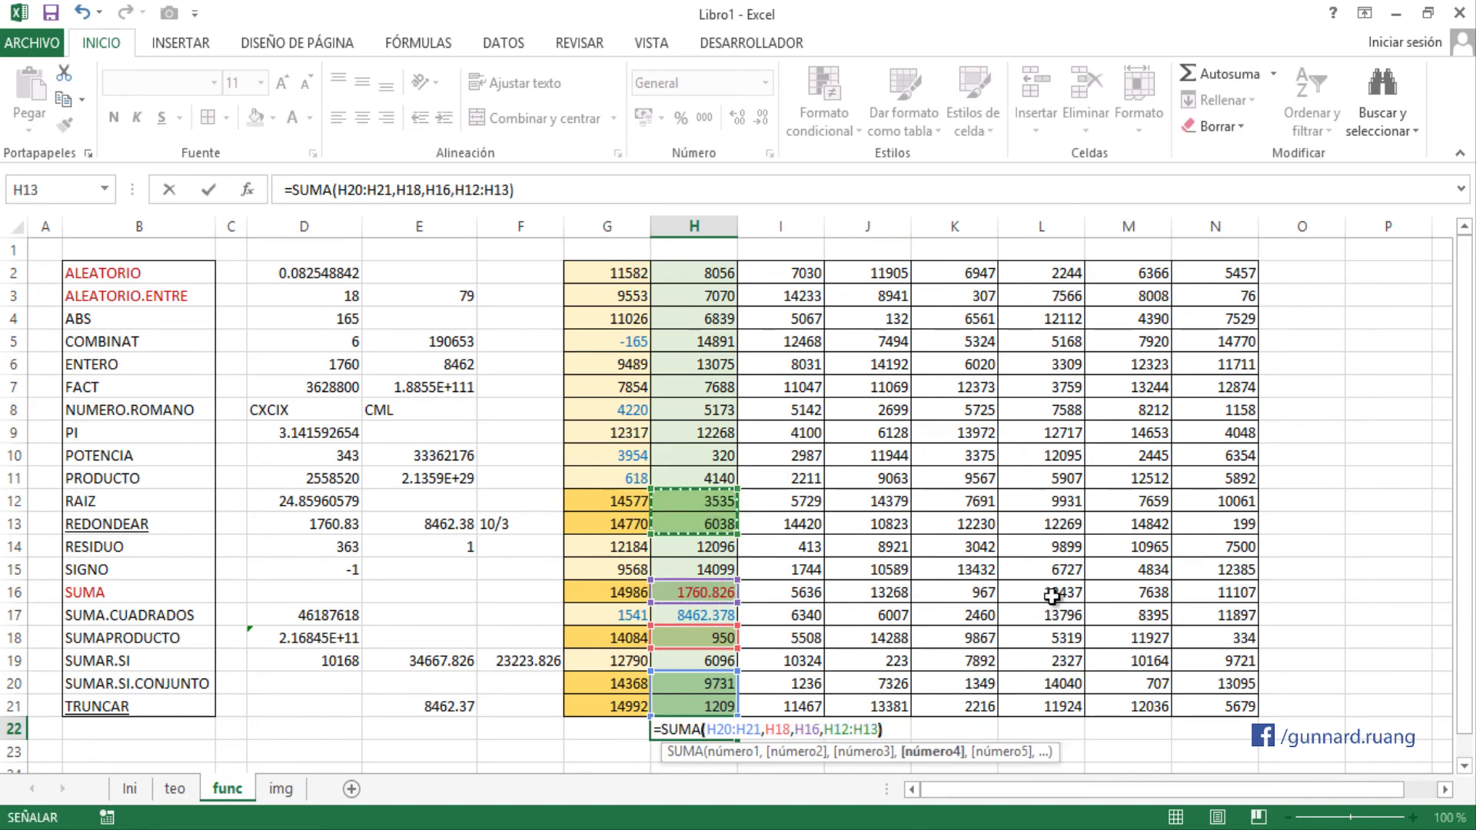
{"action": "type", "text": ")"}
{"action": "key", "text": "Return"}
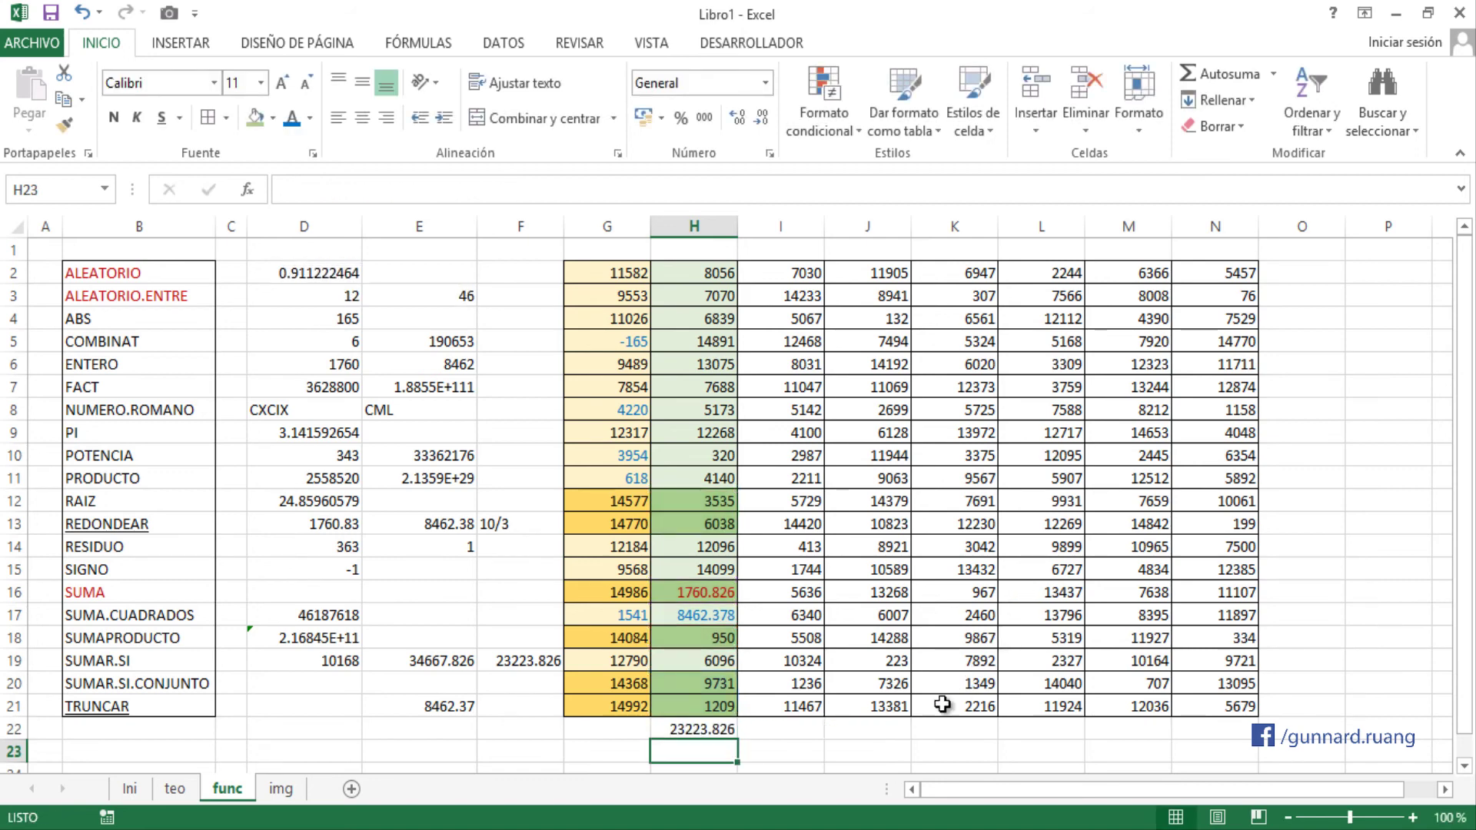
- Colour the text of the results in H22 and F19 blue
{"action": "left_click", "coordinate": [697, 729]}
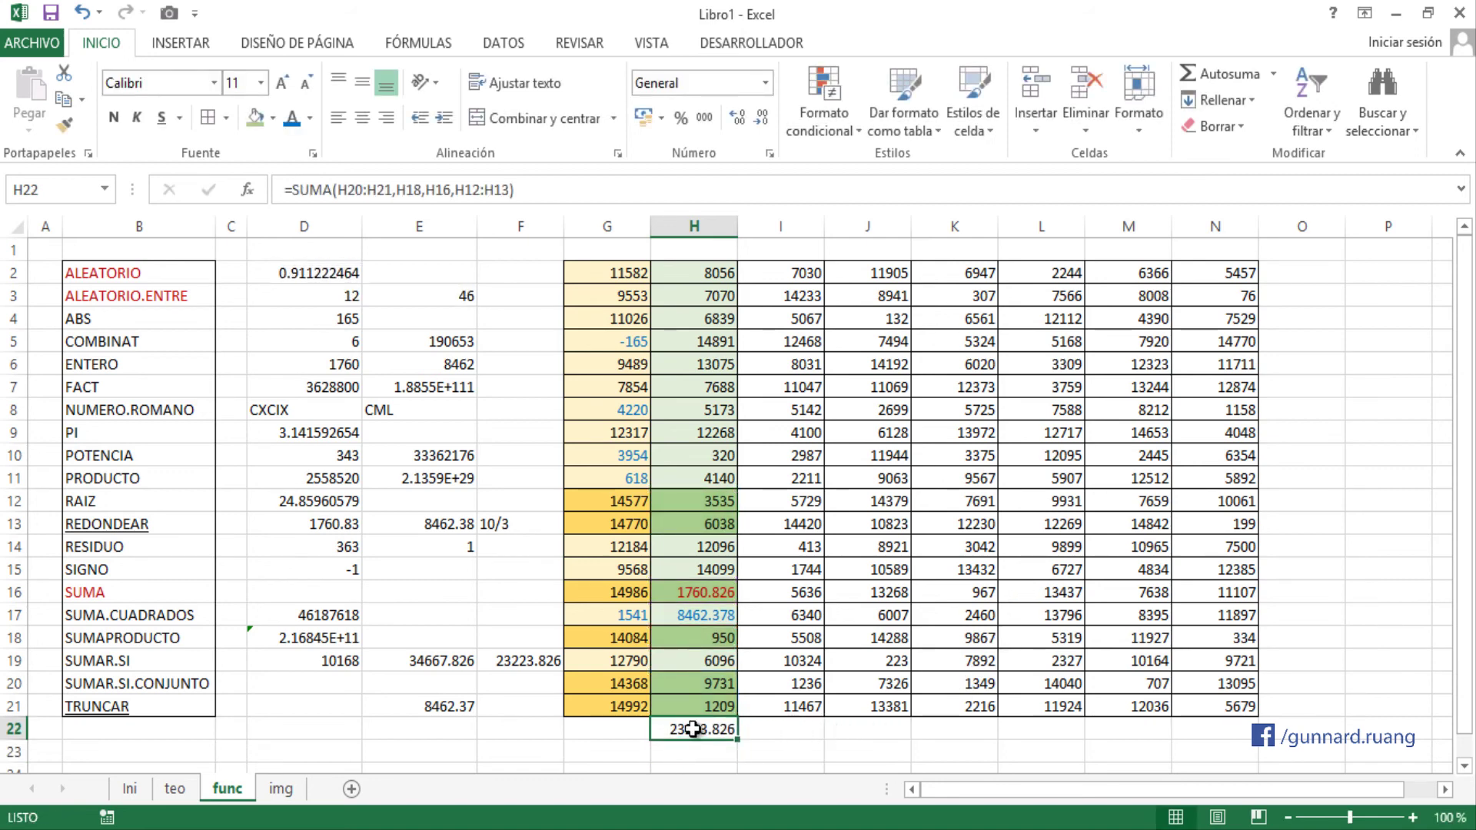
{"action": "left_click", "coordinate": [512, 660], "text": "ctrl"}
{"action": "left_click", "coordinate": [292, 117]}
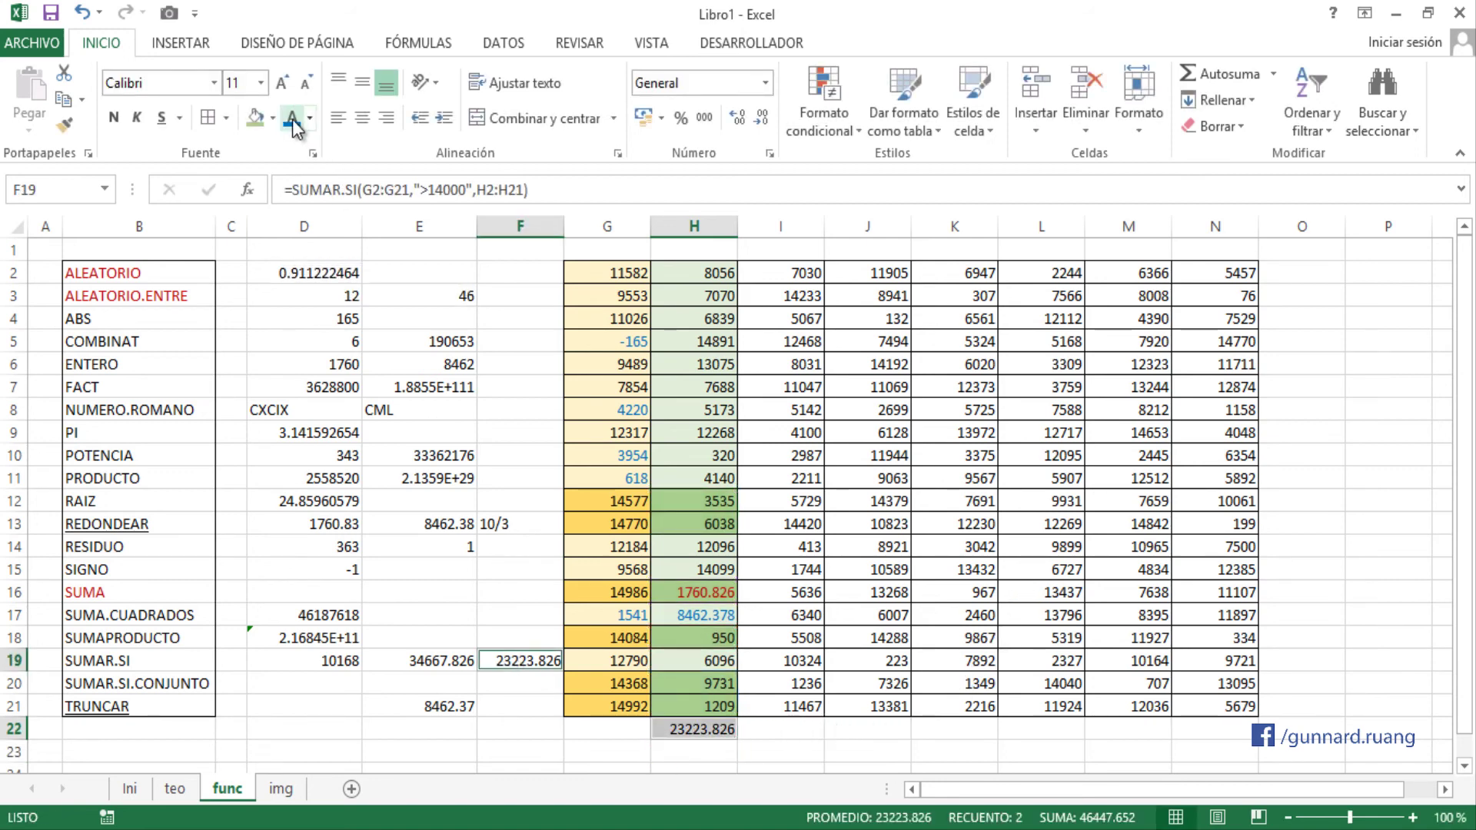
{"action": "left_click", "coordinate": [817, 744]}
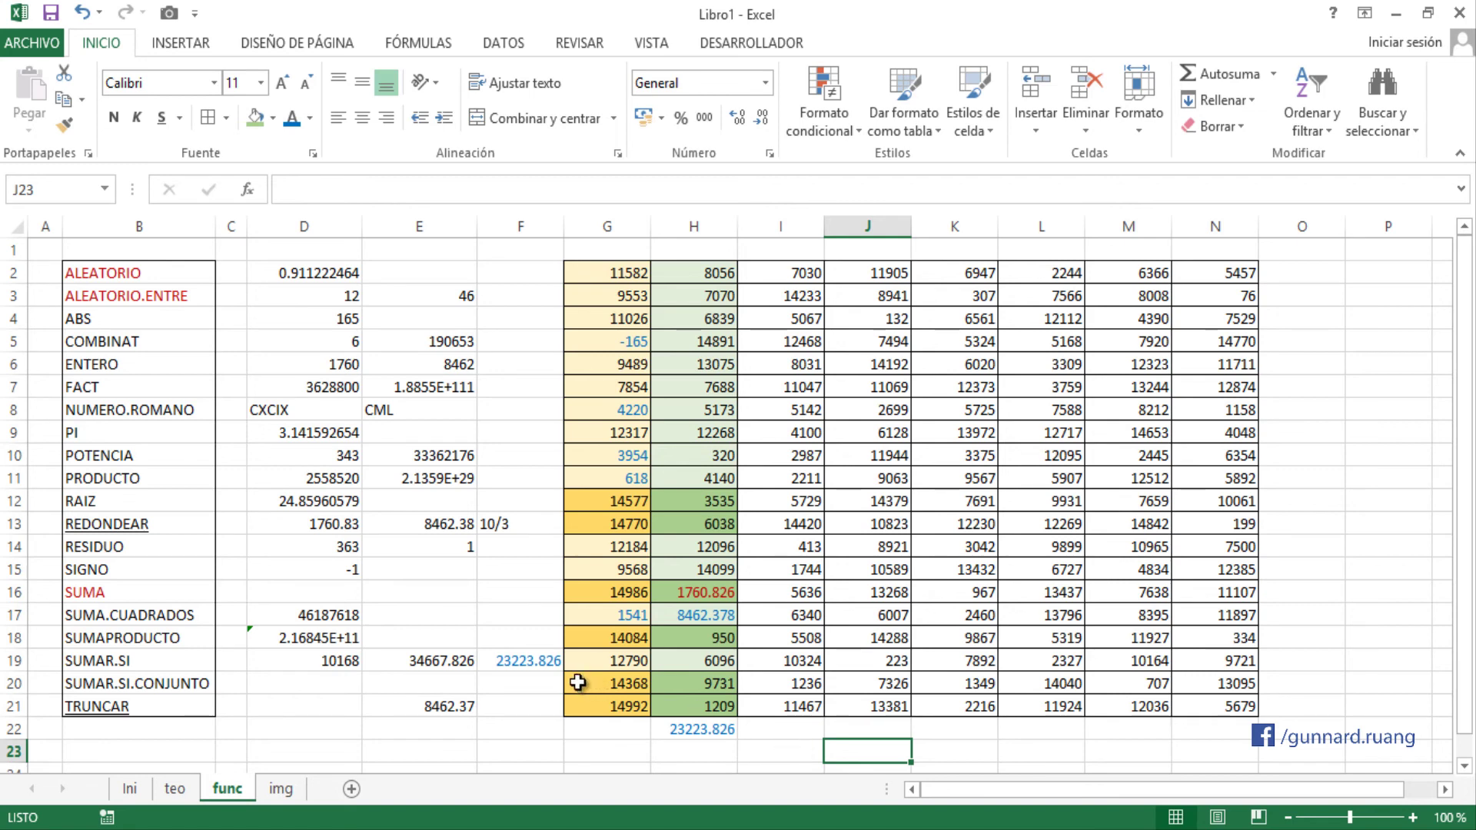
- Inspect the sum-range argument of the SUMAR.SI formula in F19 and compare the ranges G2:G21, H2:H21 and N2:N21
{"action": "double_click", "coordinate": [542, 663]}
{"action": "left_click", "coordinate": [563, 661]}
{"action": "left_click_drag", "start_coordinate": [561, 661], "coordinate": [716, 661]}
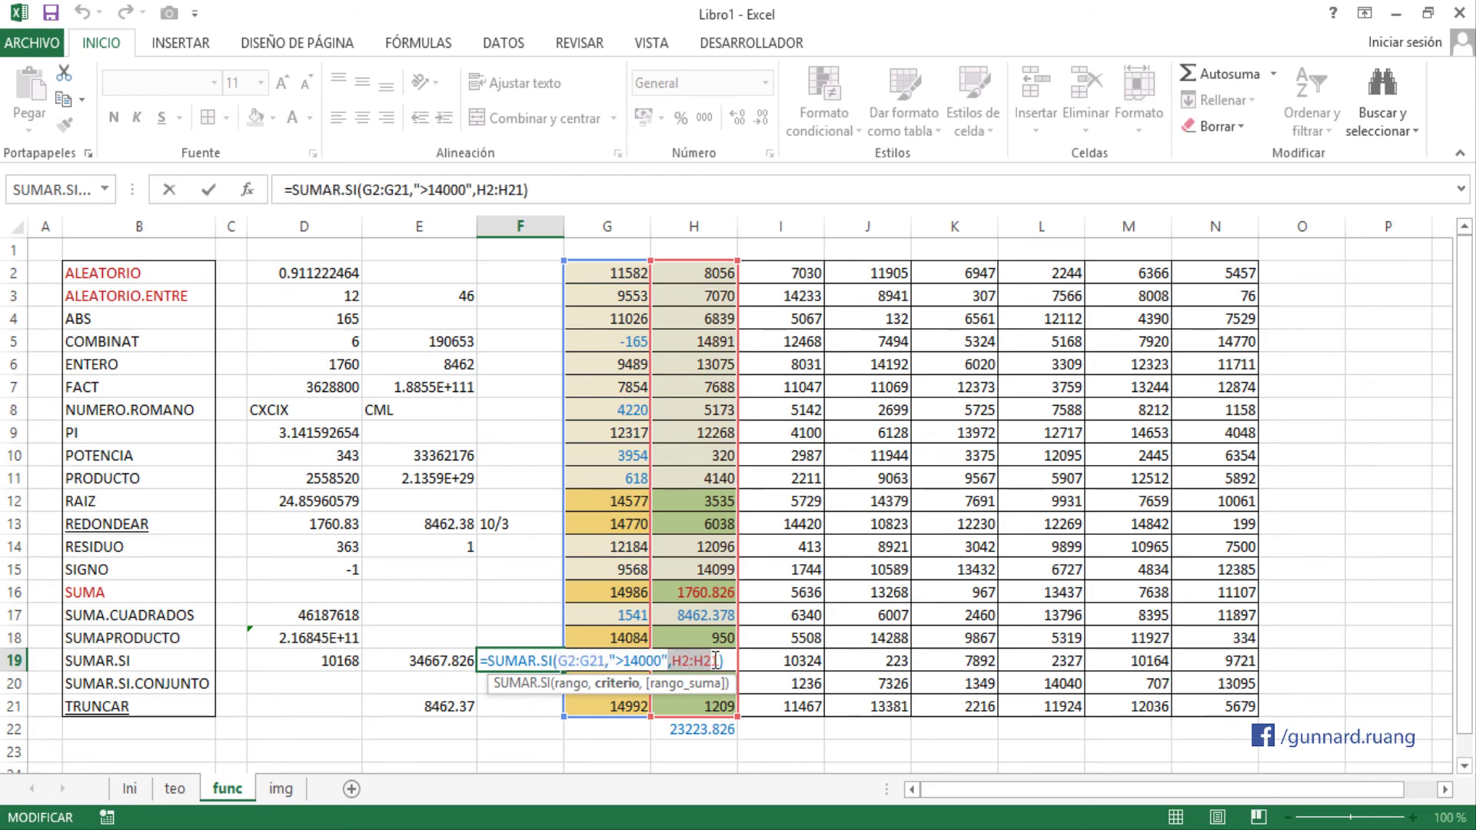
{"action": "left_click", "coordinate": [692, 655]}
{"action": "key", "text": "Return"}
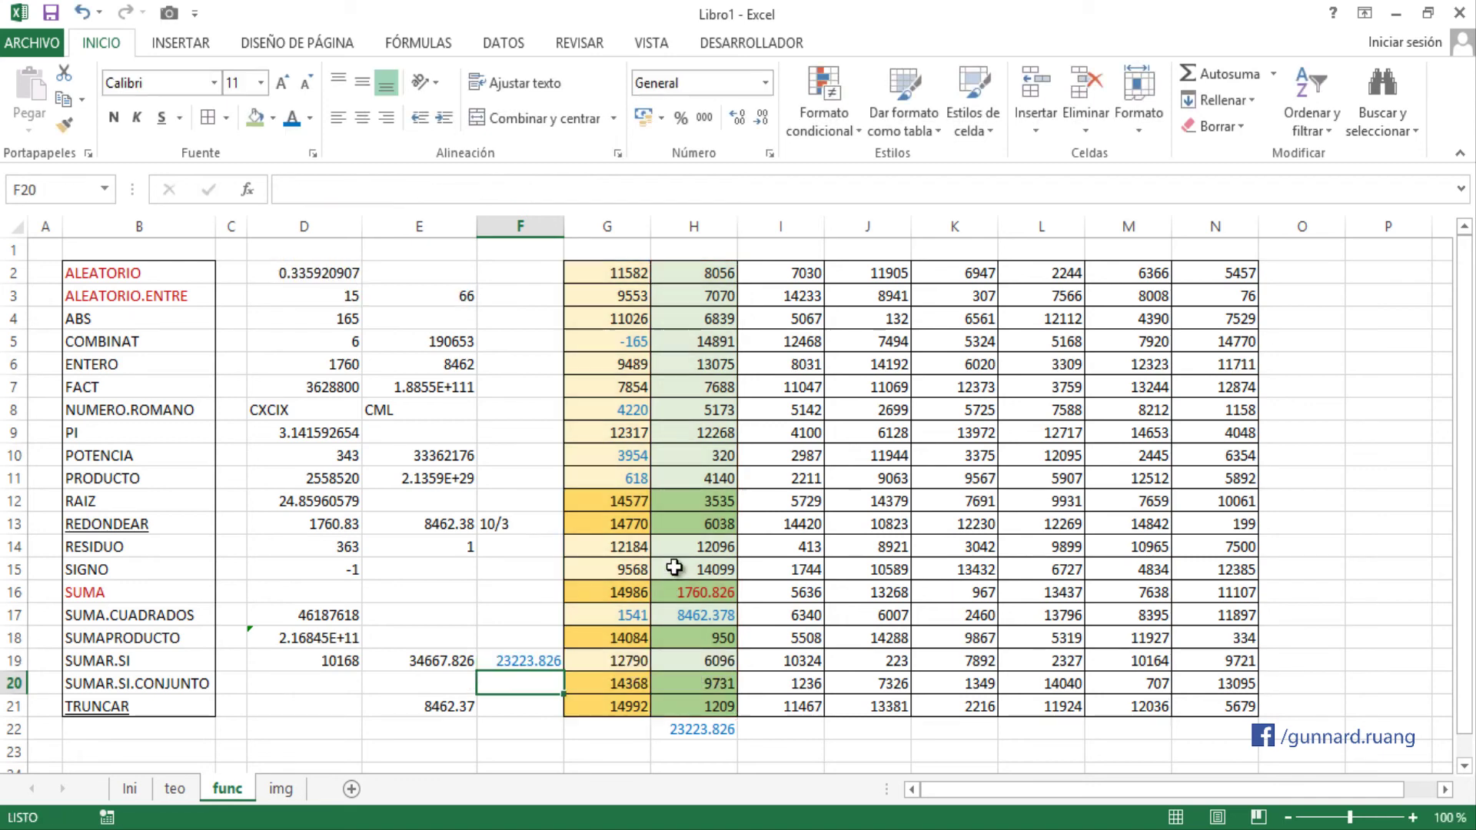
{"action": "left_click_drag", "start_coordinate": [671, 279], "coordinate": [706, 709]}
{"action": "left_click_drag", "start_coordinate": [1223, 274], "coordinate": [1239, 696]}
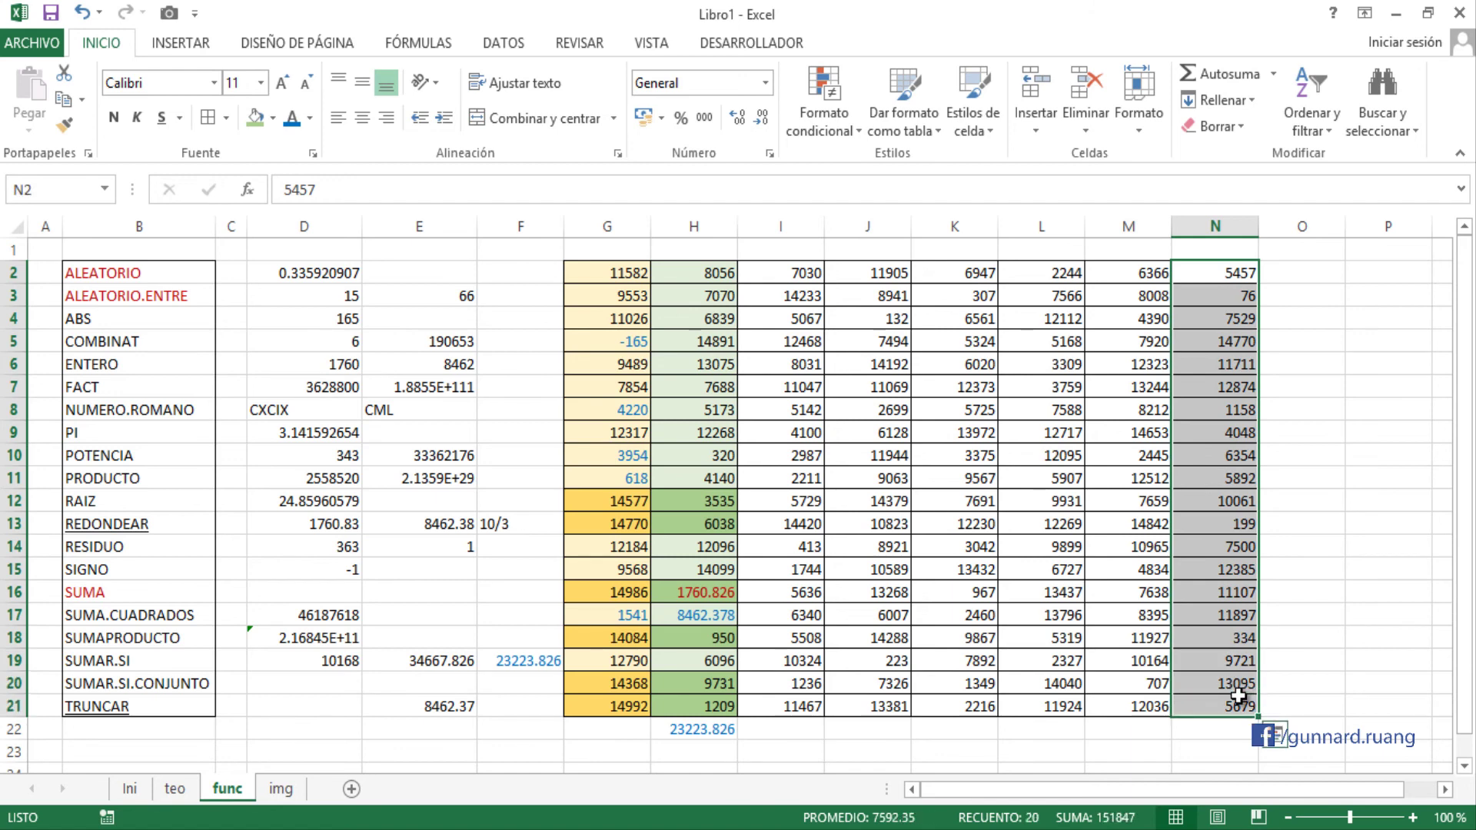
{"action": "left_click_drag", "start_coordinate": [598, 277], "coordinate": [598, 713]}
{"action": "left_click_drag", "start_coordinate": [1226, 273], "coordinate": [1235, 701]}
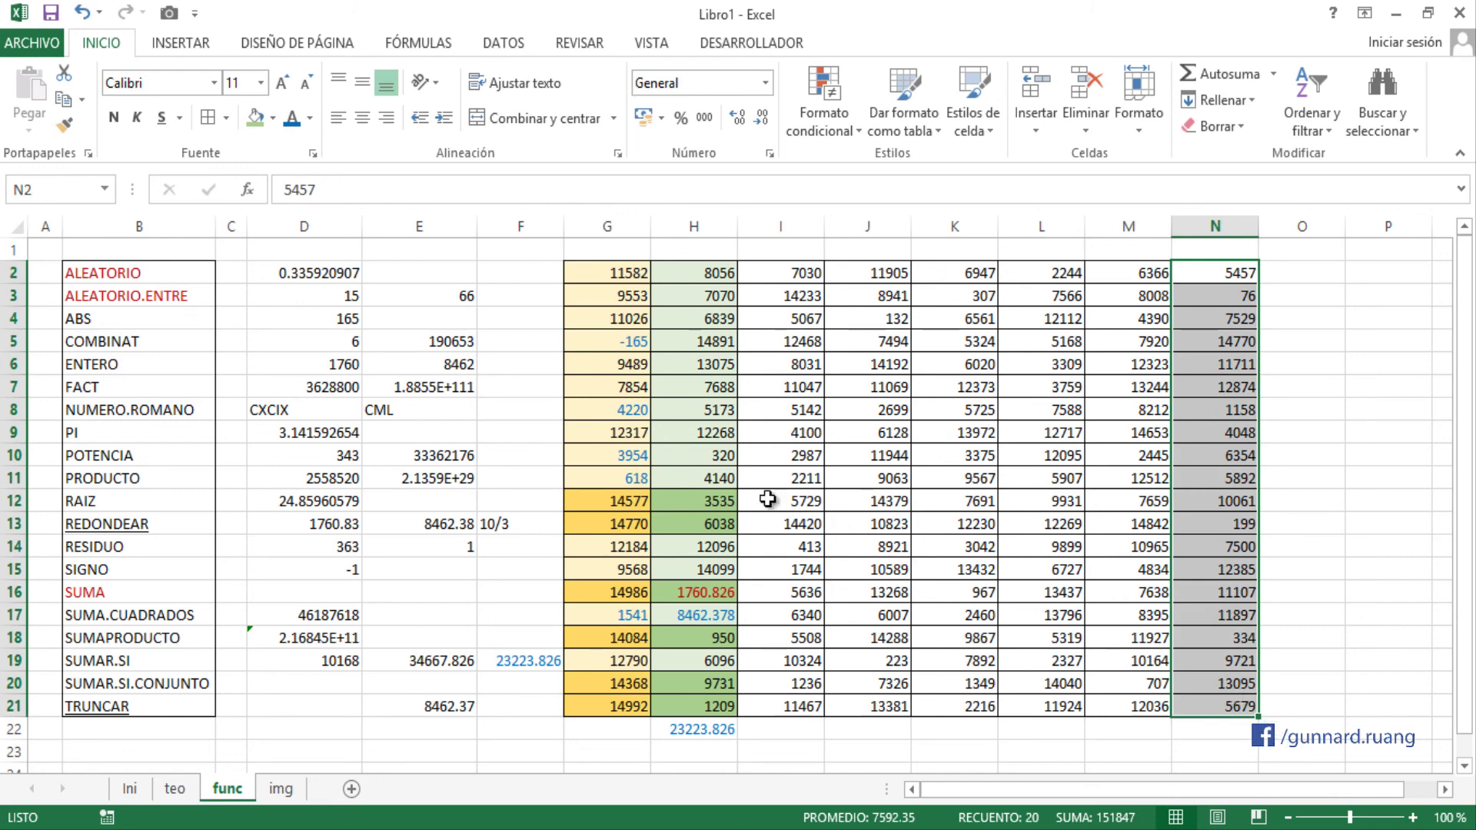
- Fill the cells N12:N13, N16, N18 and N20:N21 with the same medium green and check rows 12 and 13 across the table
{"action": "left_click_drag", "start_coordinate": [1200, 498], "coordinate": [1201, 522]}
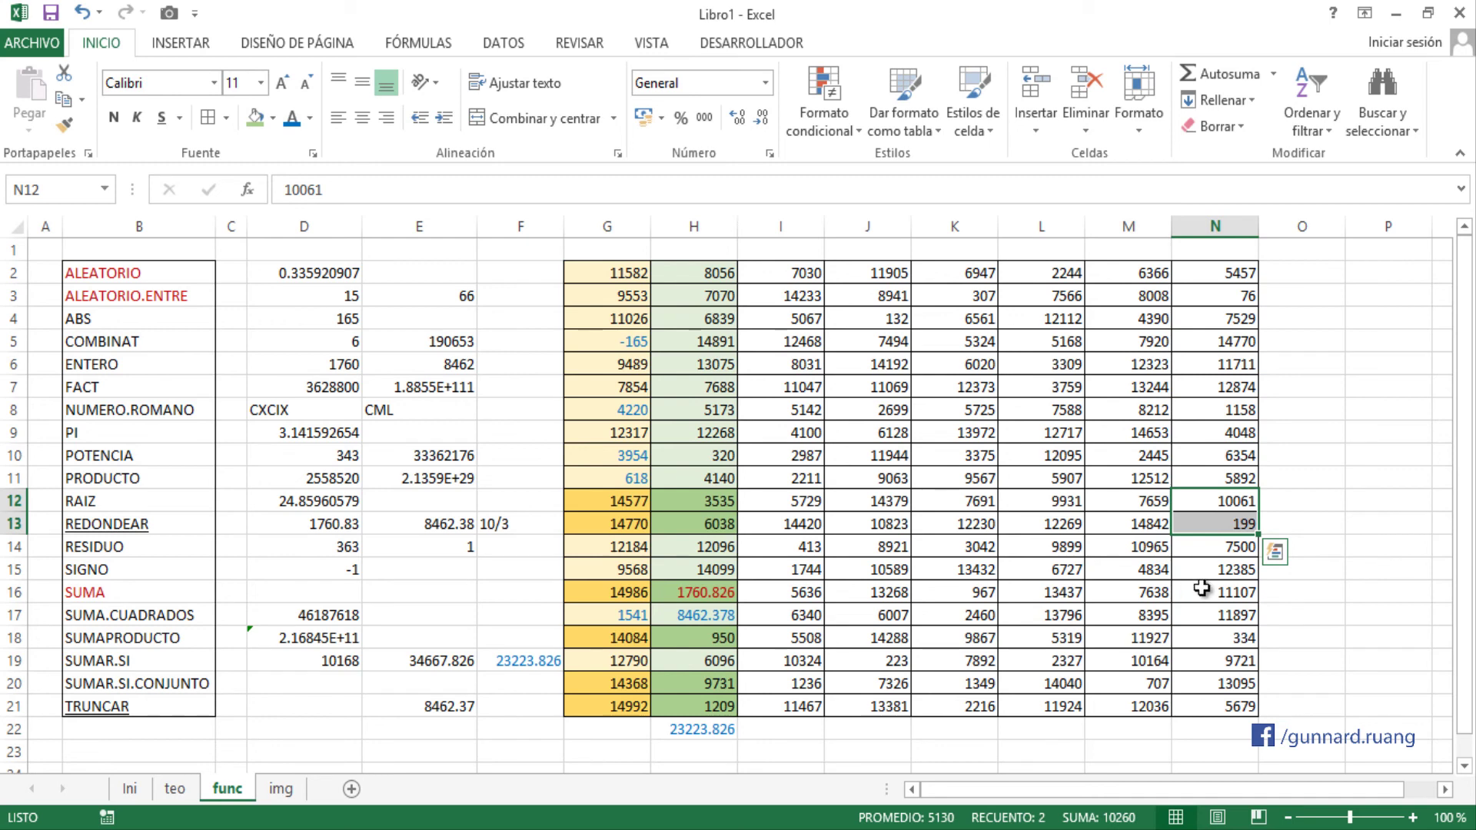
{"action": "left_click", "coordinate": [1202, 588], "text": "ctrl"}
{"action": "left_click", "coordinate": [1202, 638], "text": "ctrl"}
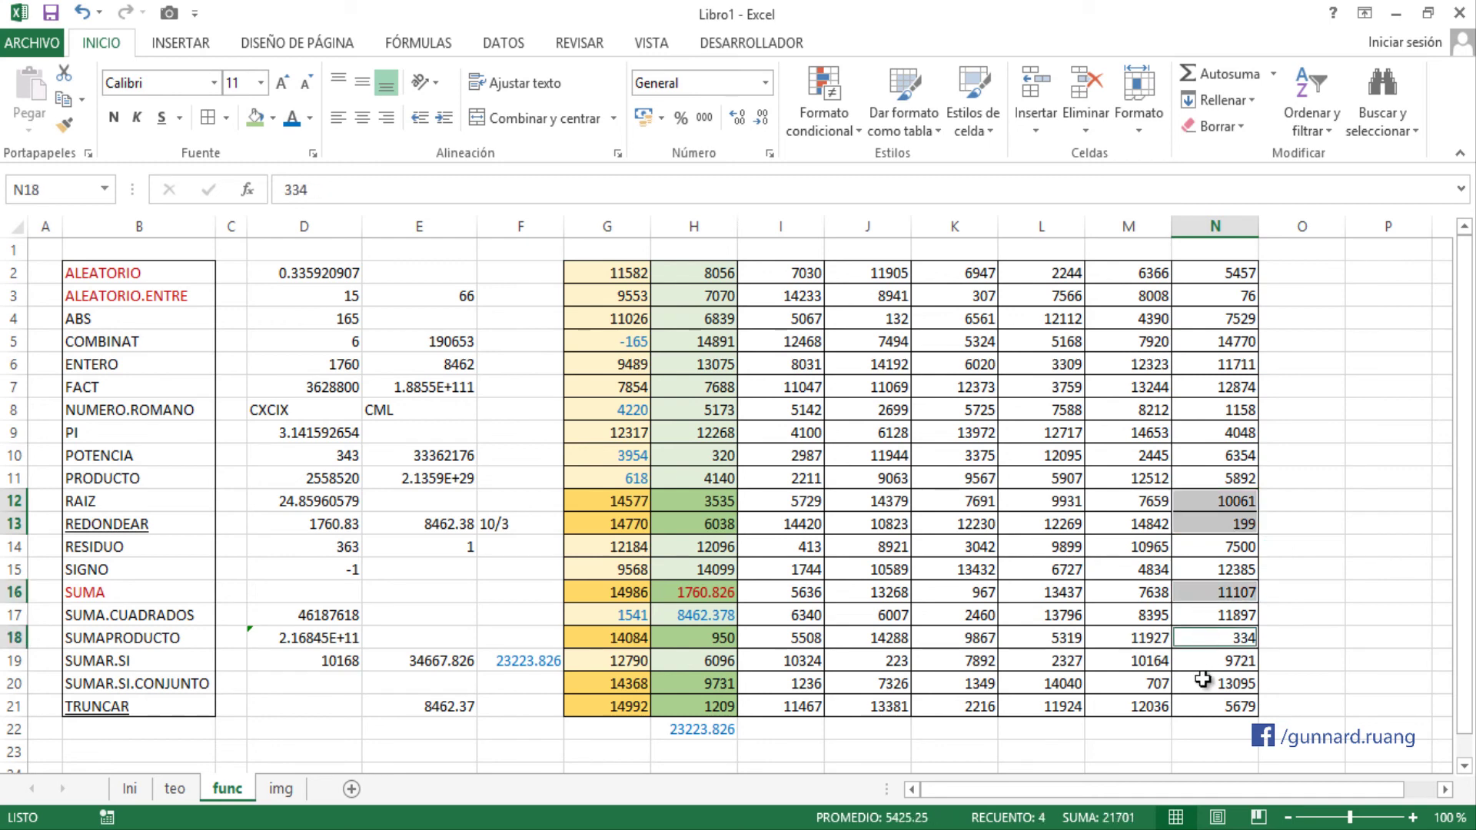
{"action": "left_click_drag", "start_coordinate": [1202, 679], "coordinate": [1207, 703]}
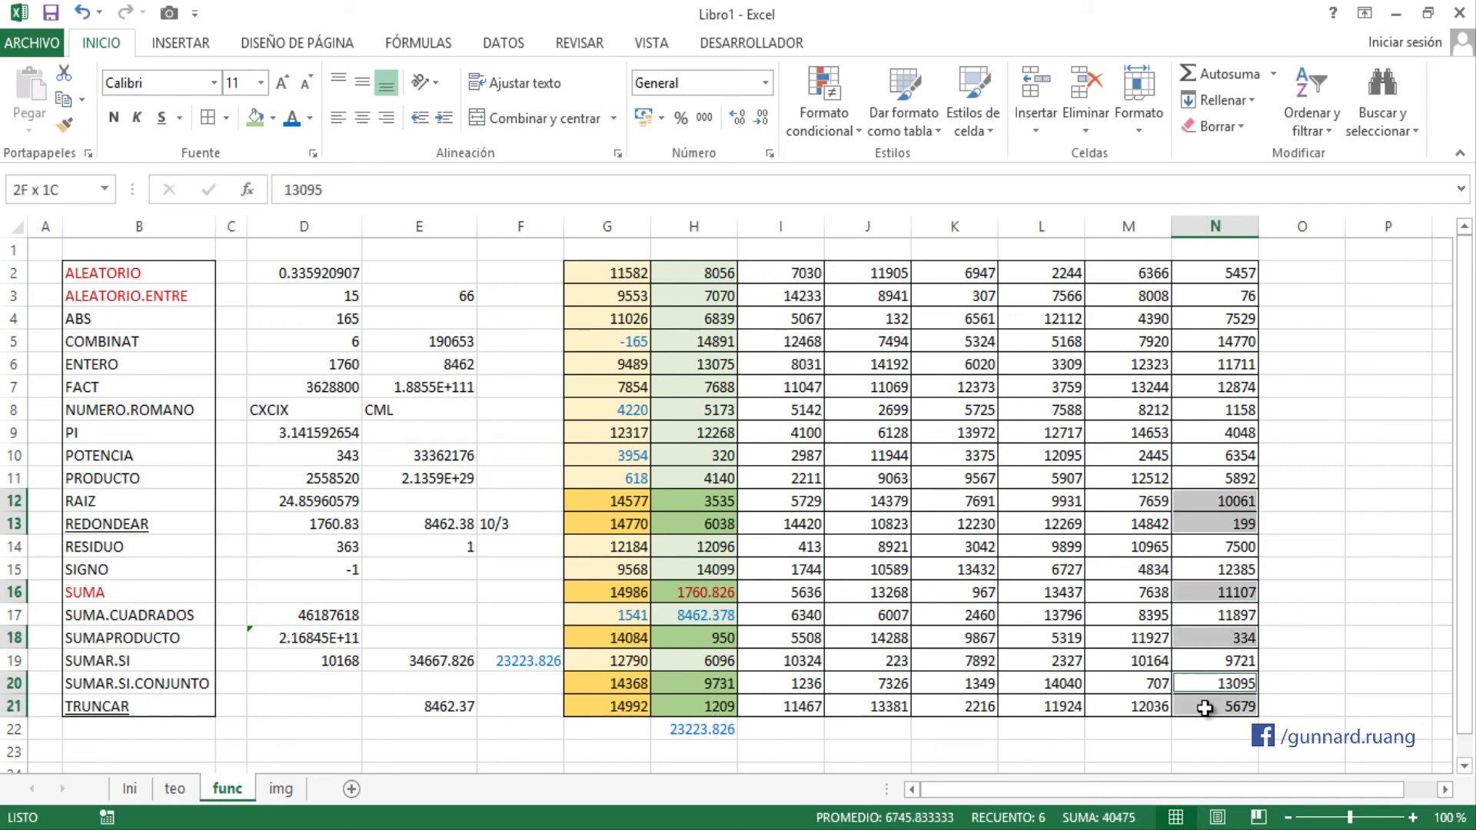
{"action": "left_click", "coordinate": [268, 118]}
{"action": "left_click", "coordinate": [1125, 519]}
{"action": "left_click_drag", "start_coordinate": [620, 496], "coordinate": [1229, 520]}
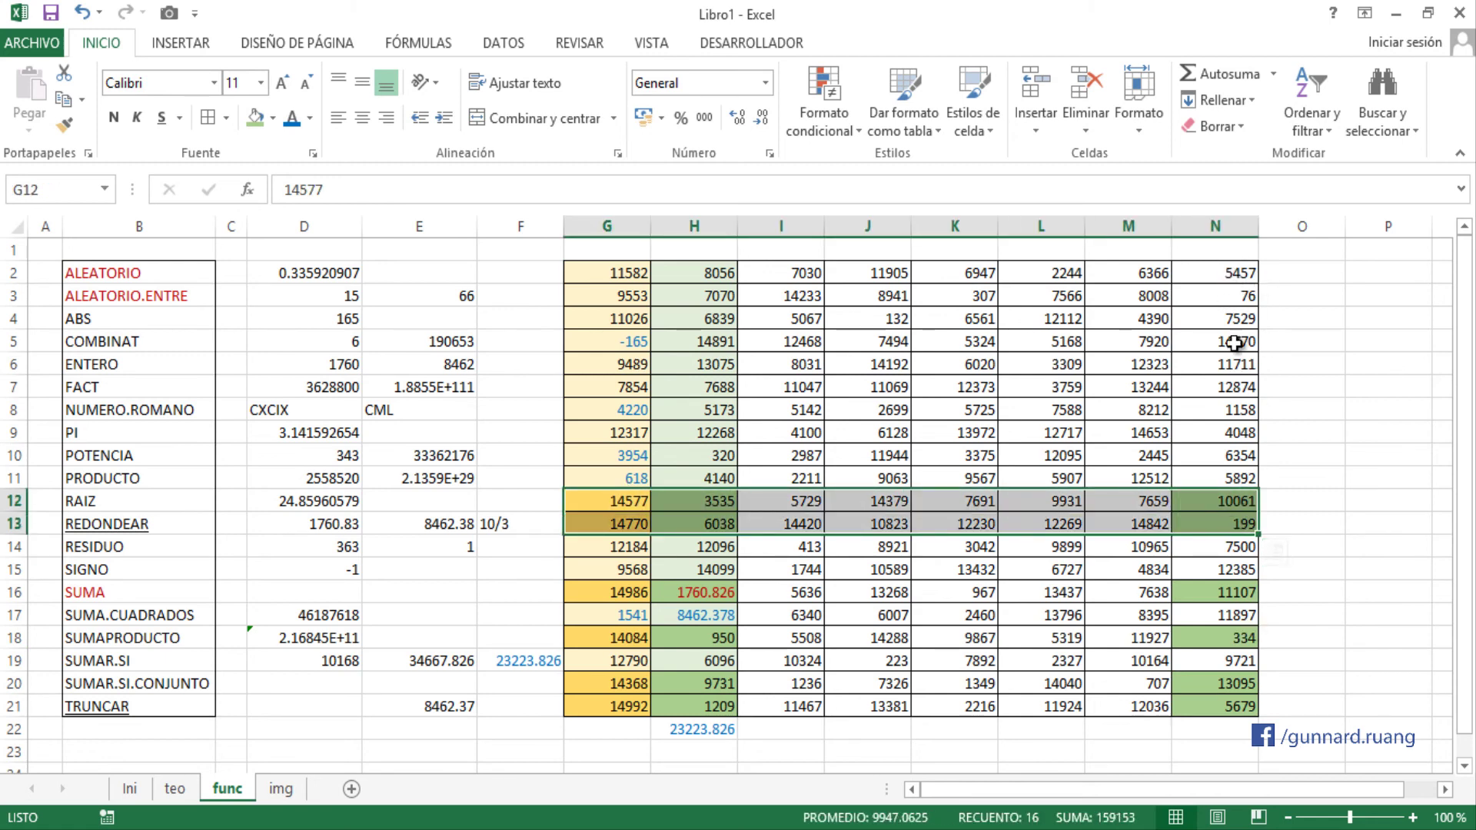
{"action": "left_click_drag", "start_coordinate": [1215, 496], "coordinate": [1213, 523]}
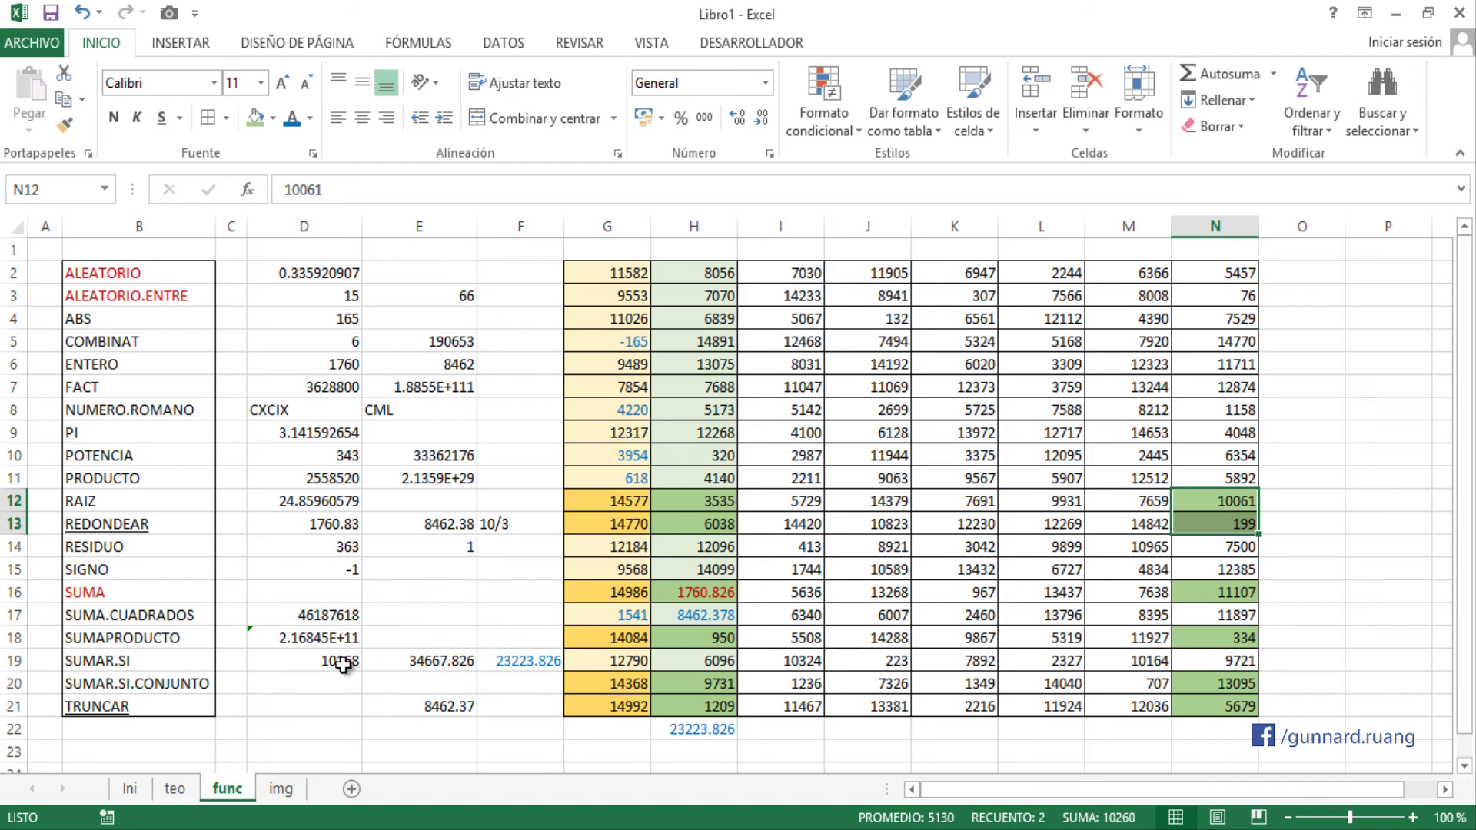
- Start a SUMAR.SI.CONJUNTO formula in D20 with M2:M21 as its sum range
{"action": "left_click", "coordinate": [298, 682]}
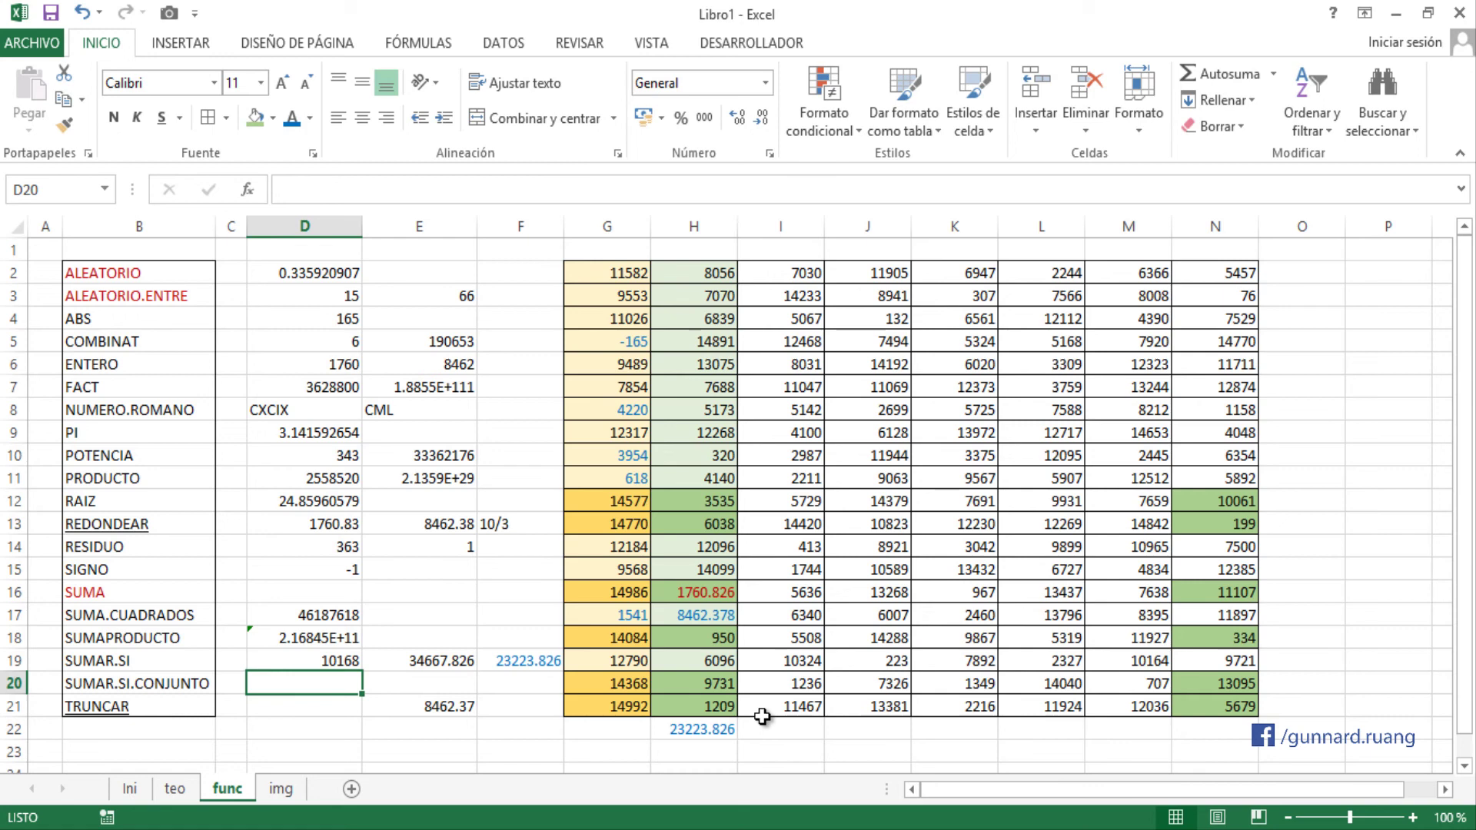
{"action": "type", "text": "=SUM"}
{"action": "key", "text": "Down"}
{"action": "key", "text": "Down"}
{"action": "key", "text": "Down"}
{"action": "key", "text": "Down"}
{"action": "key", "text": "Down"}
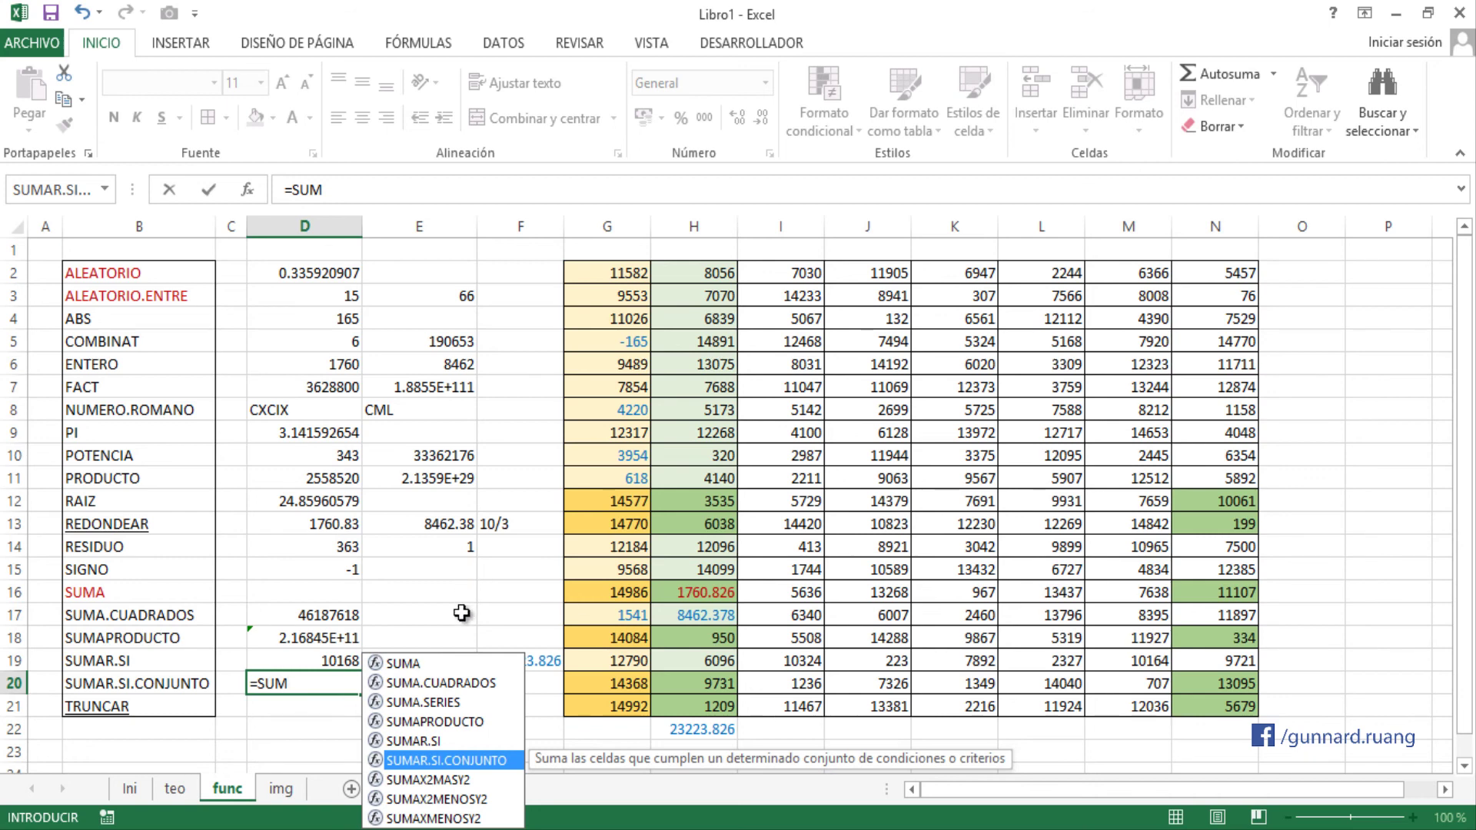
{"action": "key", "text": "Tab"}
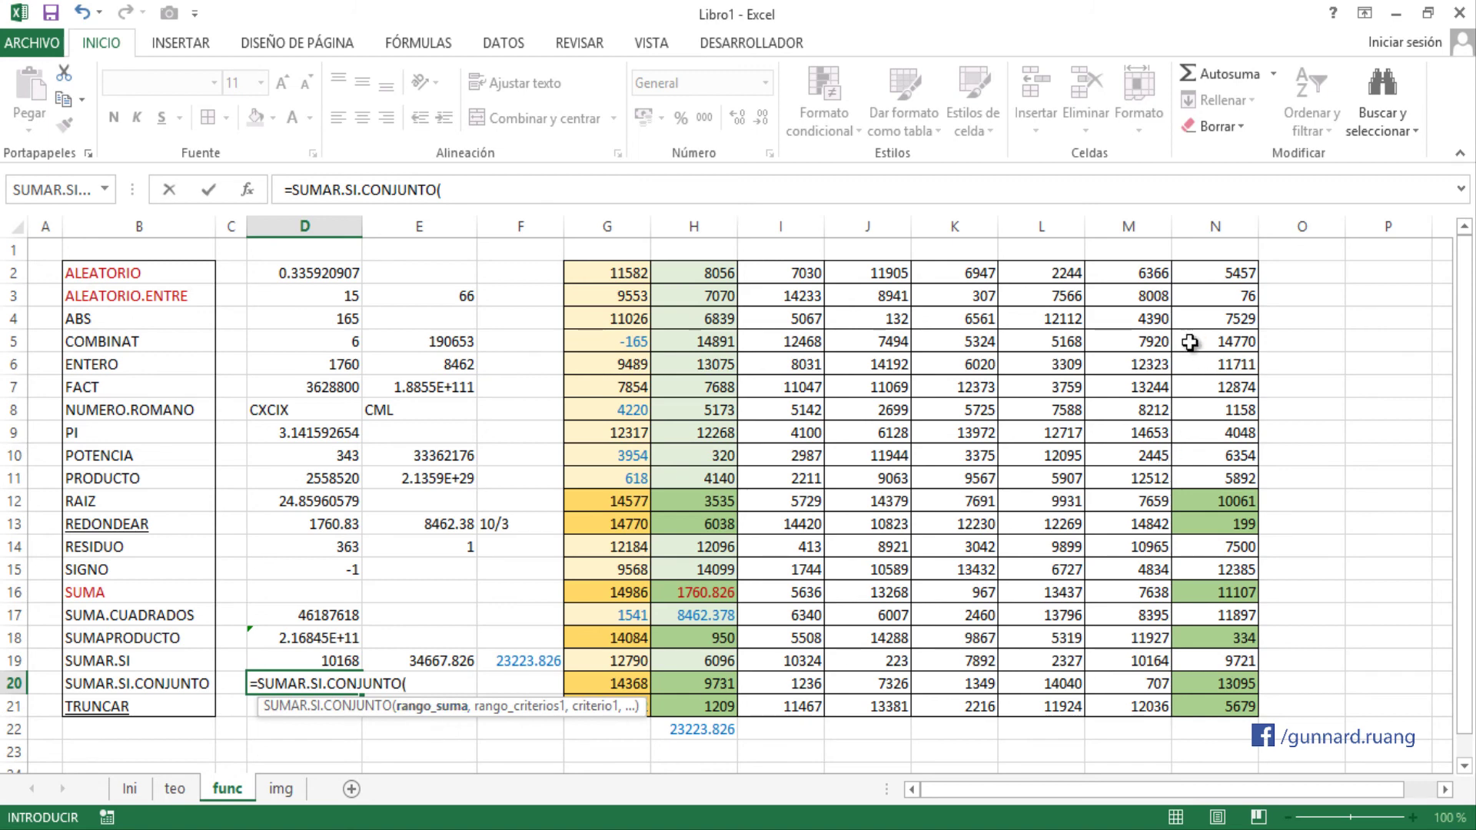
{"action": "left_click_drag", "start_coordinate": [1146, 274], "coordinate": [1149, 703]}
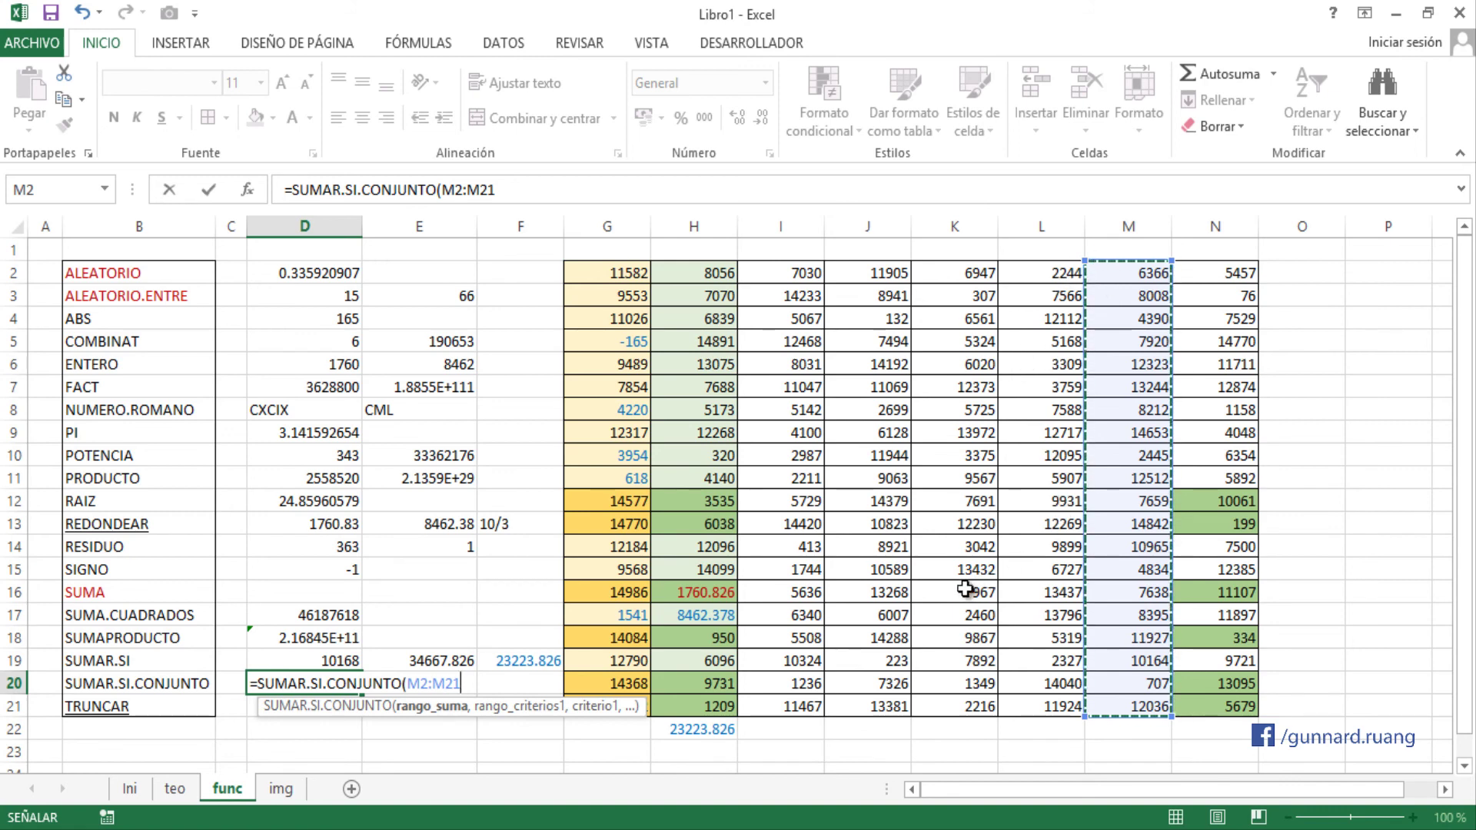
{"action": "type", "text": ","}
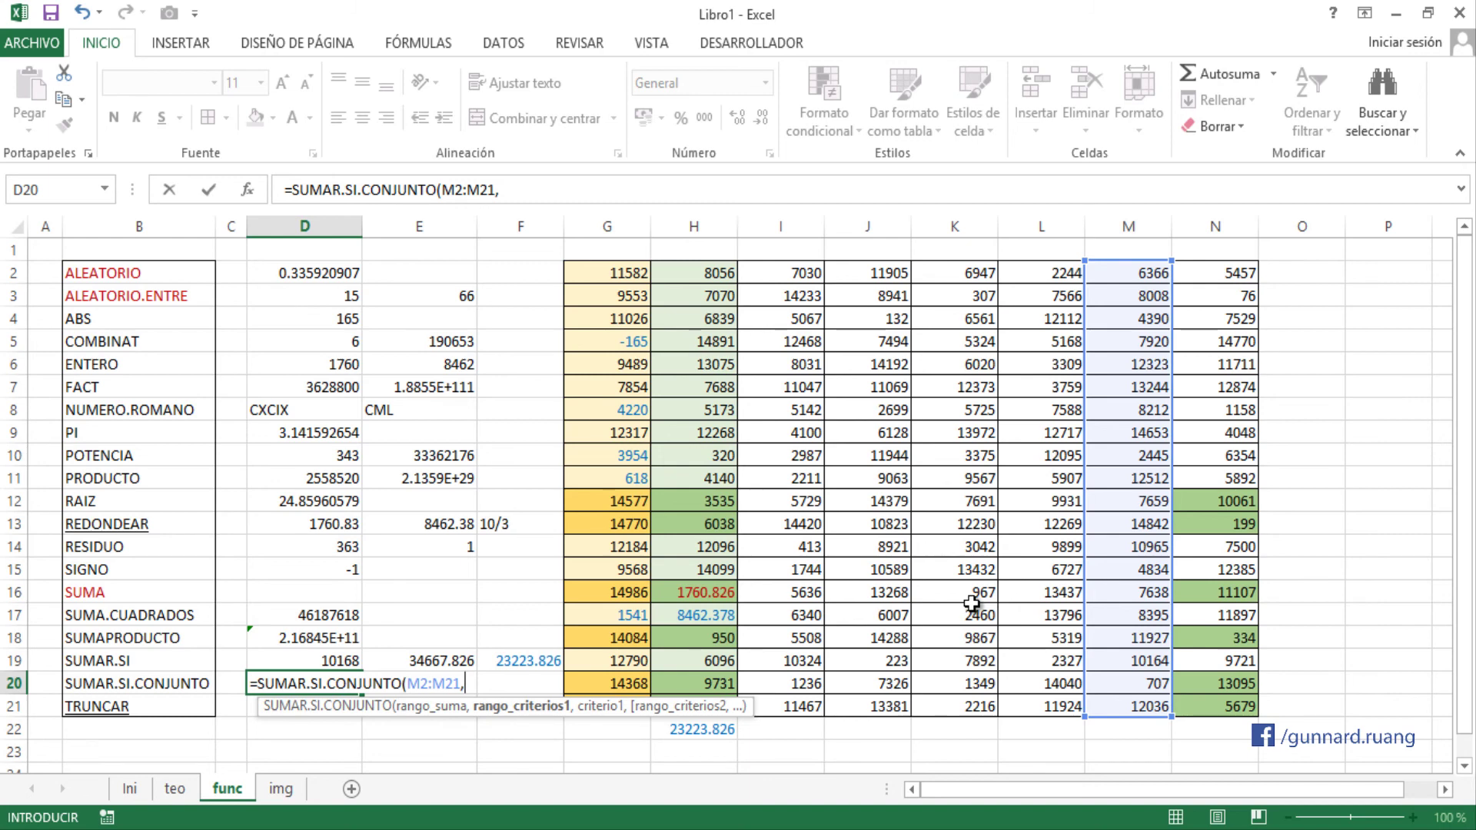
- Add I2:I21 as the formula's first criteria range with the criterion "<4000"
{"action": "left_click_drag", "start_coordinate": [780, 273], "coordinate": [800, 709]}
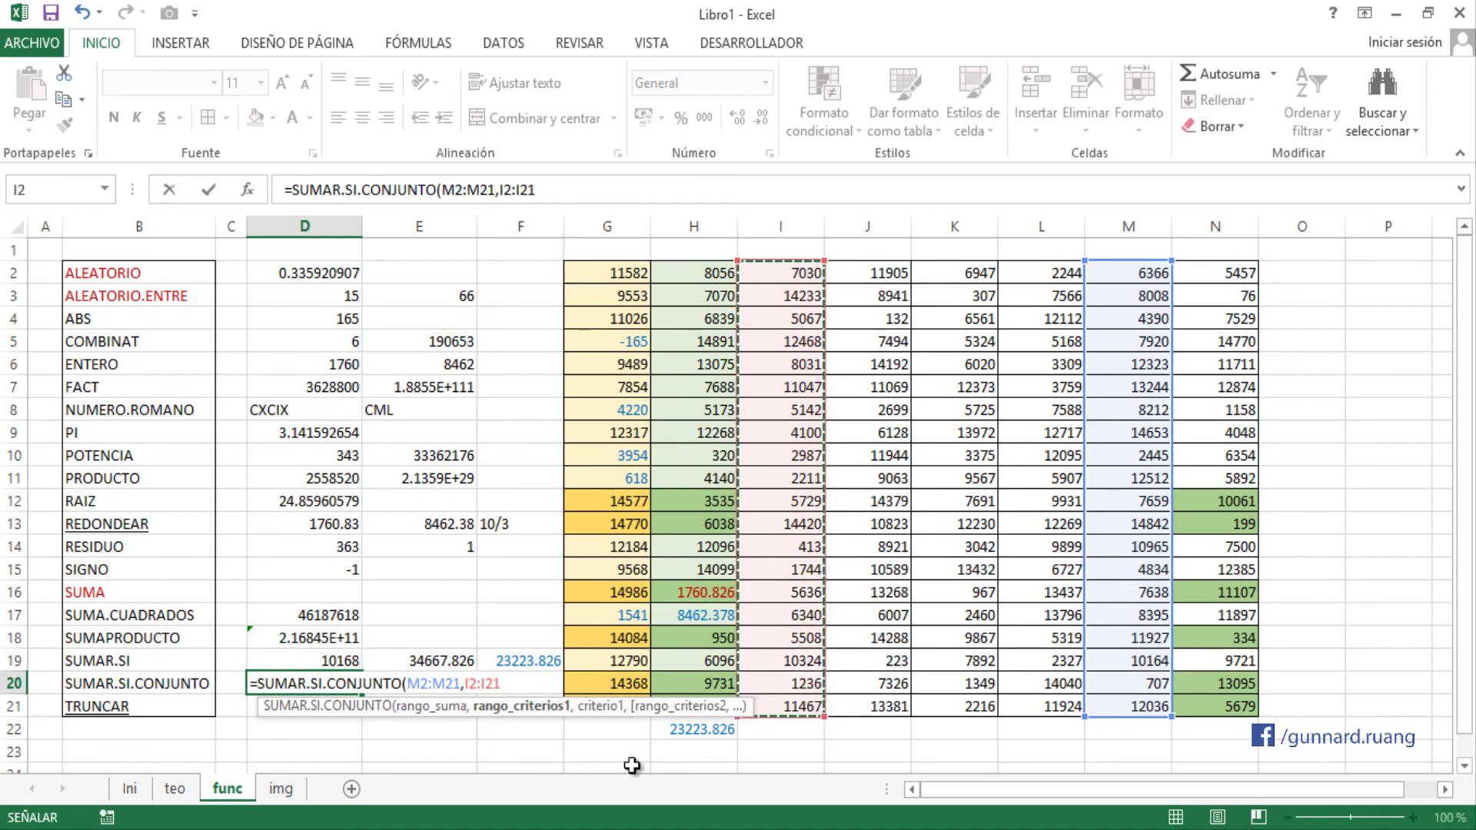
{"action": "type", "text": ","}
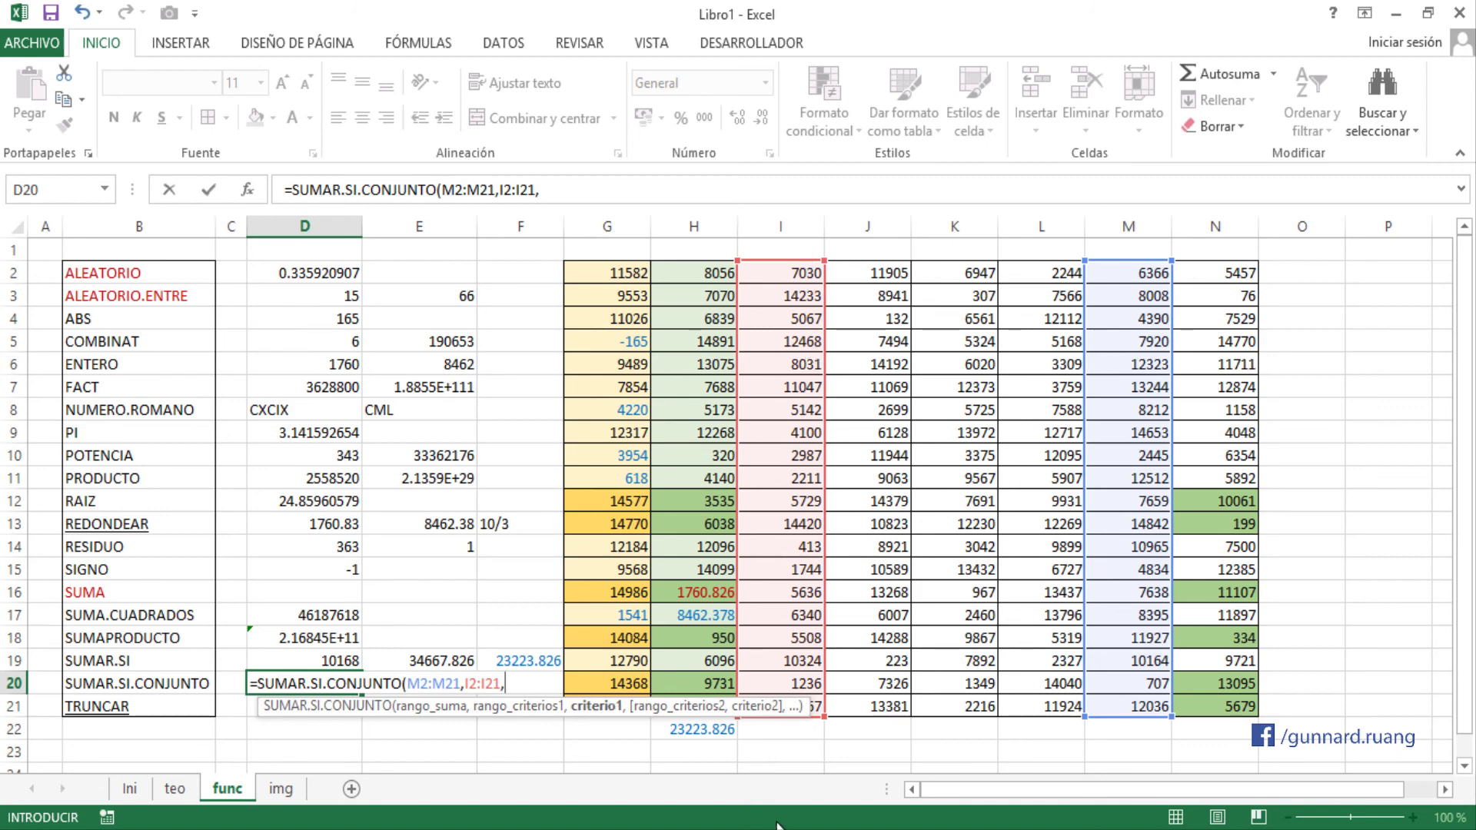
{"action": "type", "text": "\">"}
{"action": "key", "text": "BackSpace"}
{"action": "type", "text": "<4000\","}
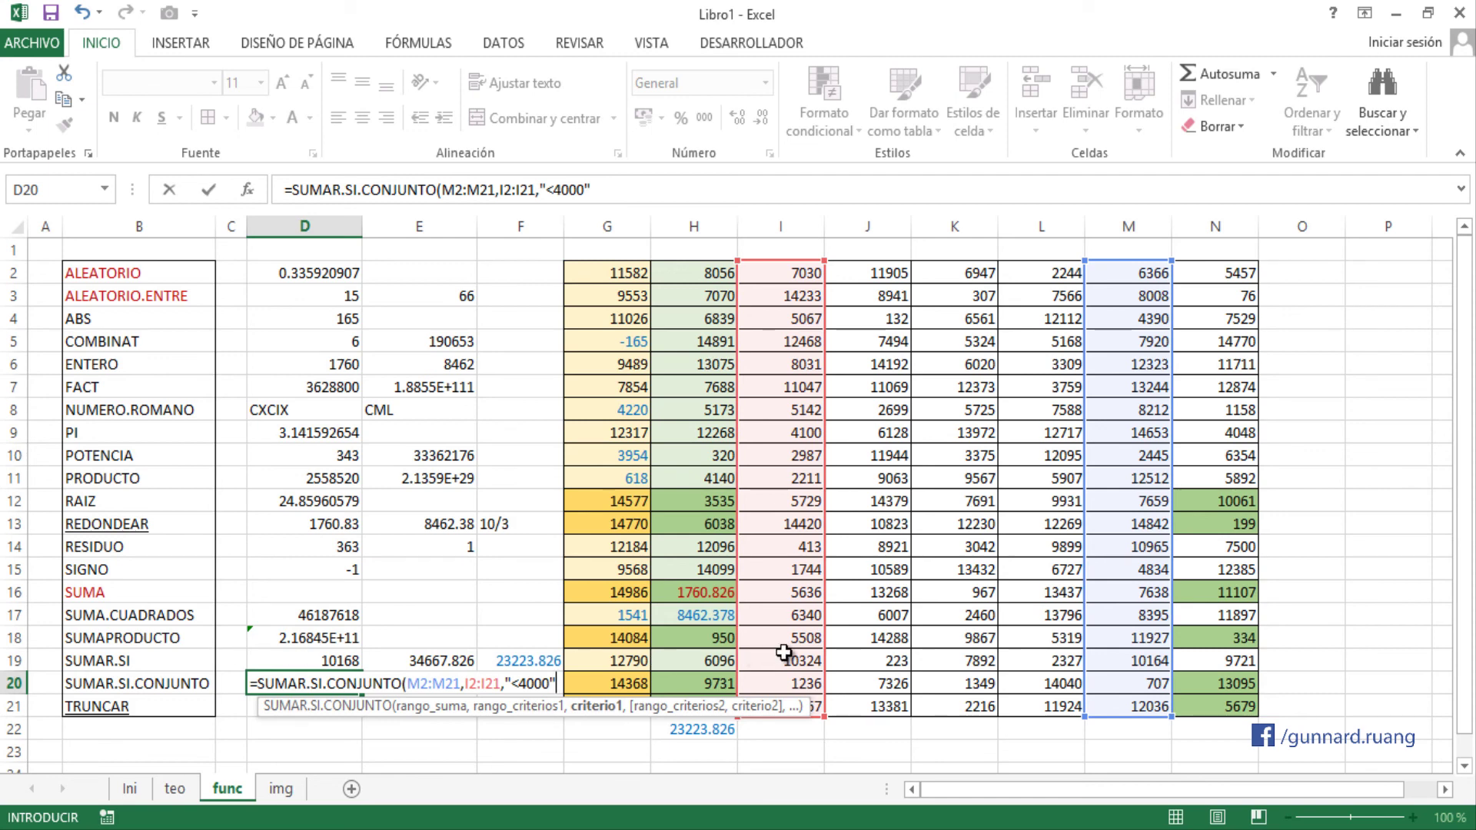
{"action": "type", "text": ","}
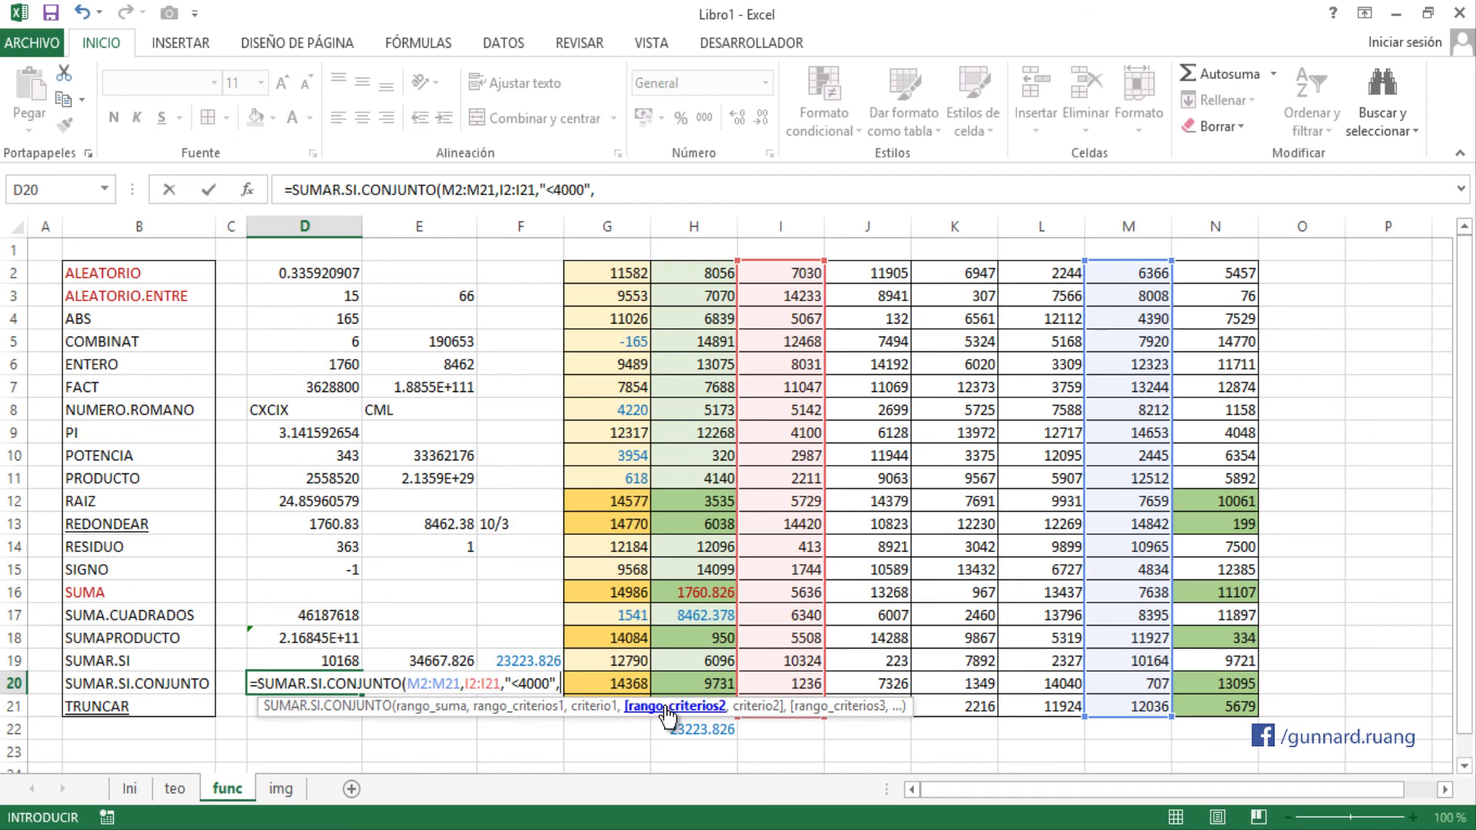
- Add J2:J21 as the second criteria range with the criterion "<5000" and complete the SUMAR.SI.CONJUNTO formula in D20
{"action": "left_click_drag", "start_coordinate": [884, 274], "coordinate": [882, 708]}
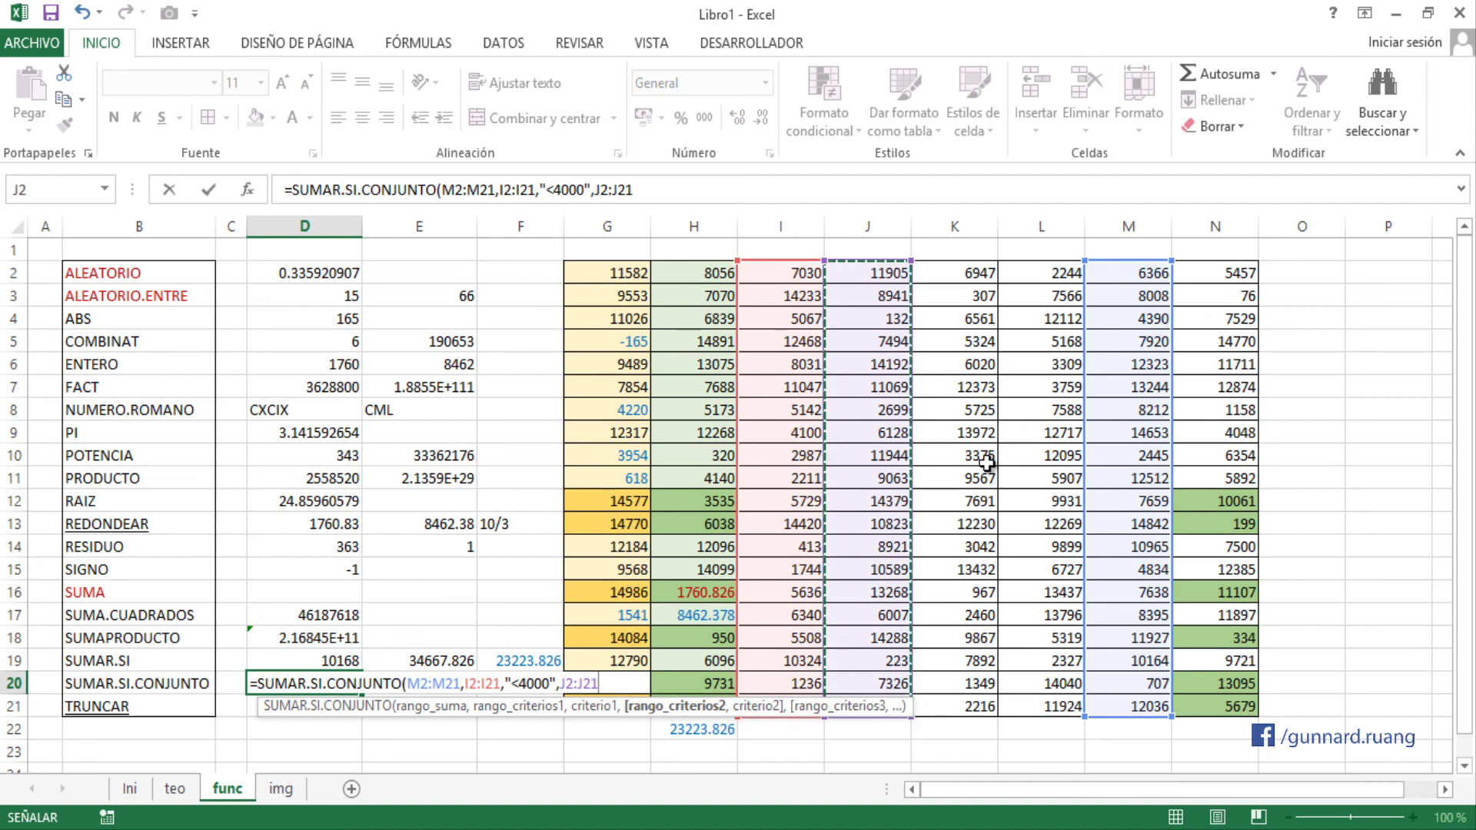
{"action": "type", "text": ","}
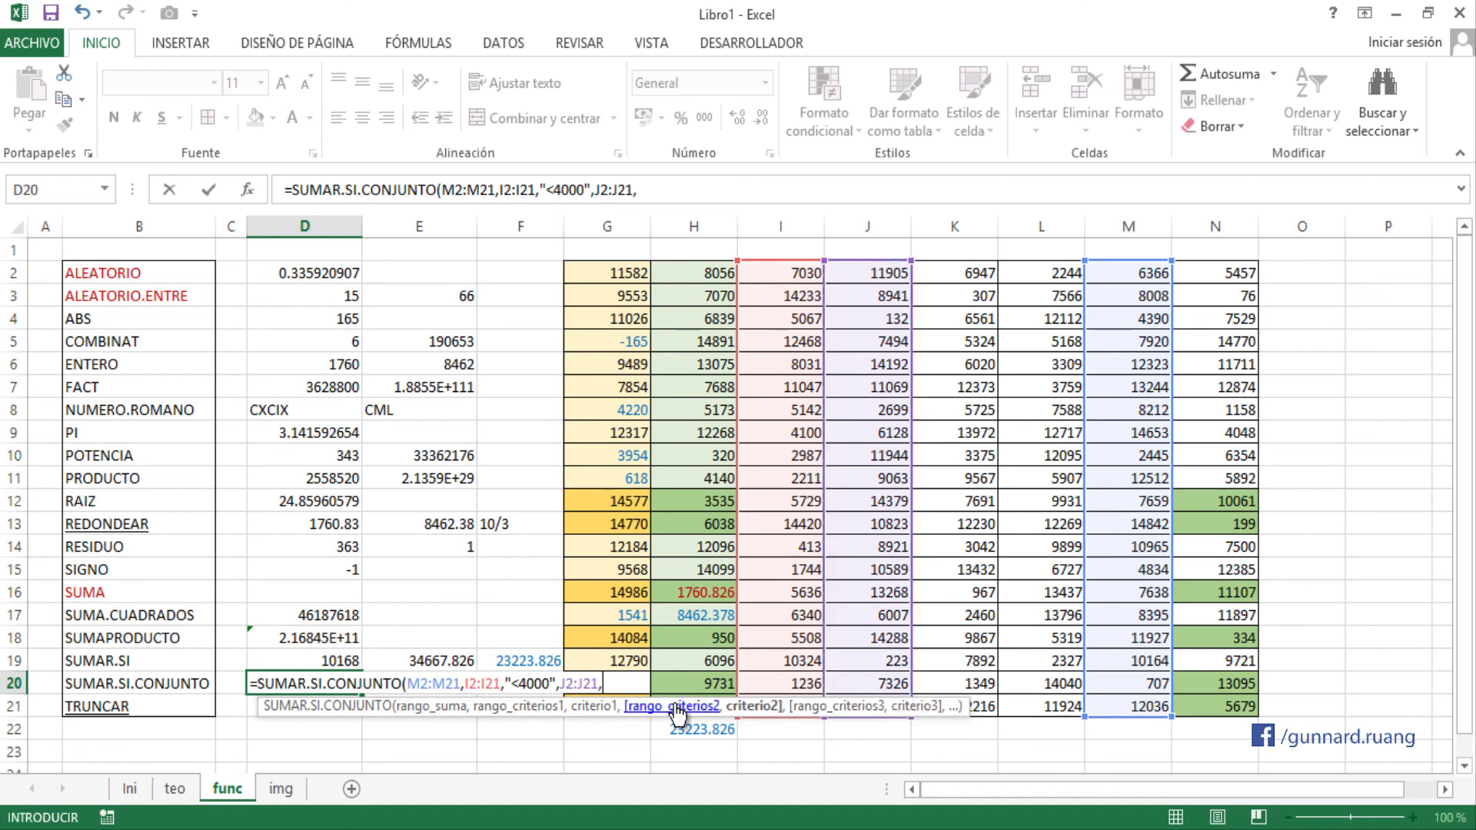
{"action": "type", "text": "\"<50"}
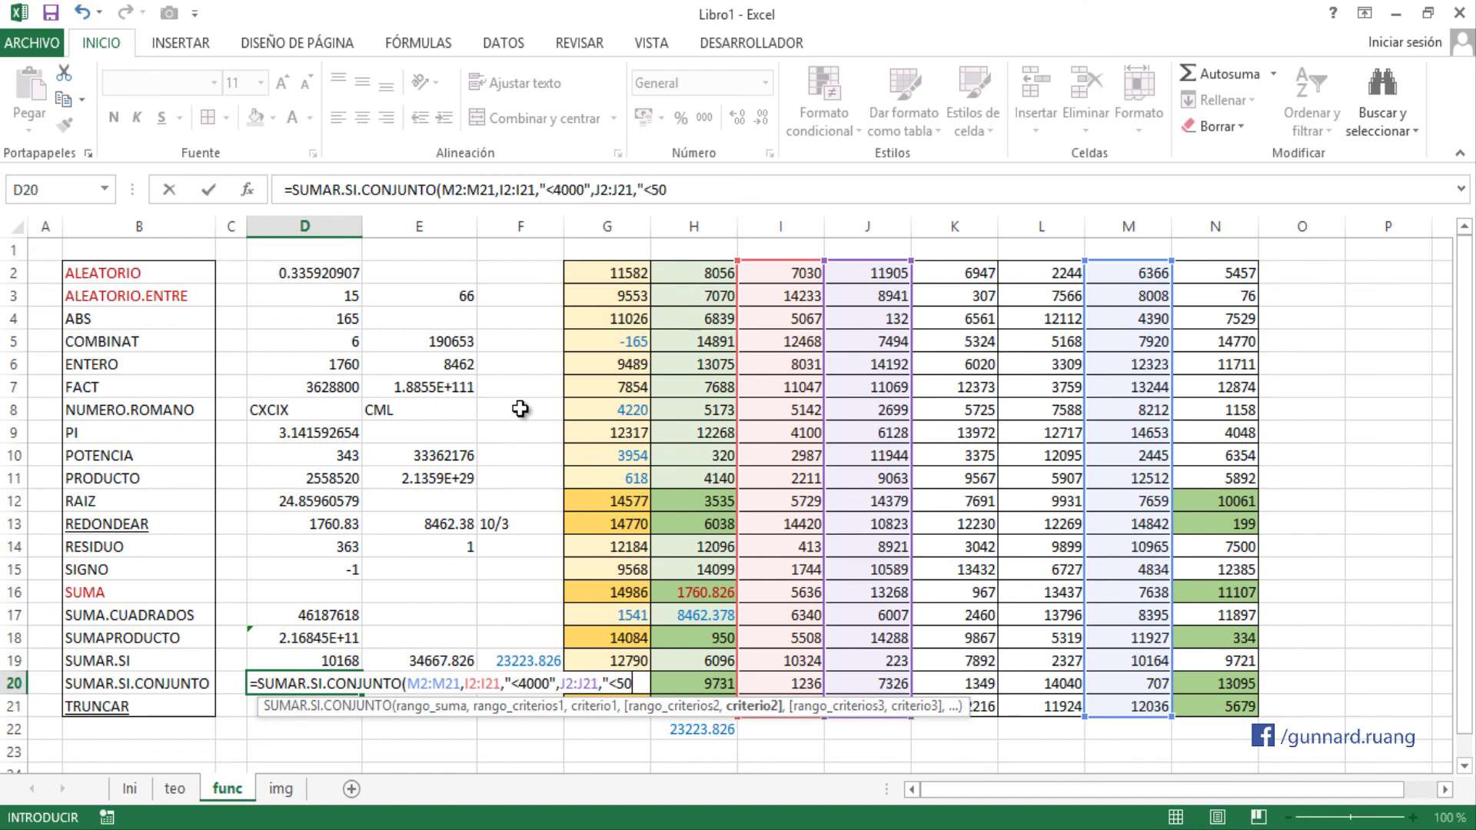
{"action": "type", "text": "00\""}
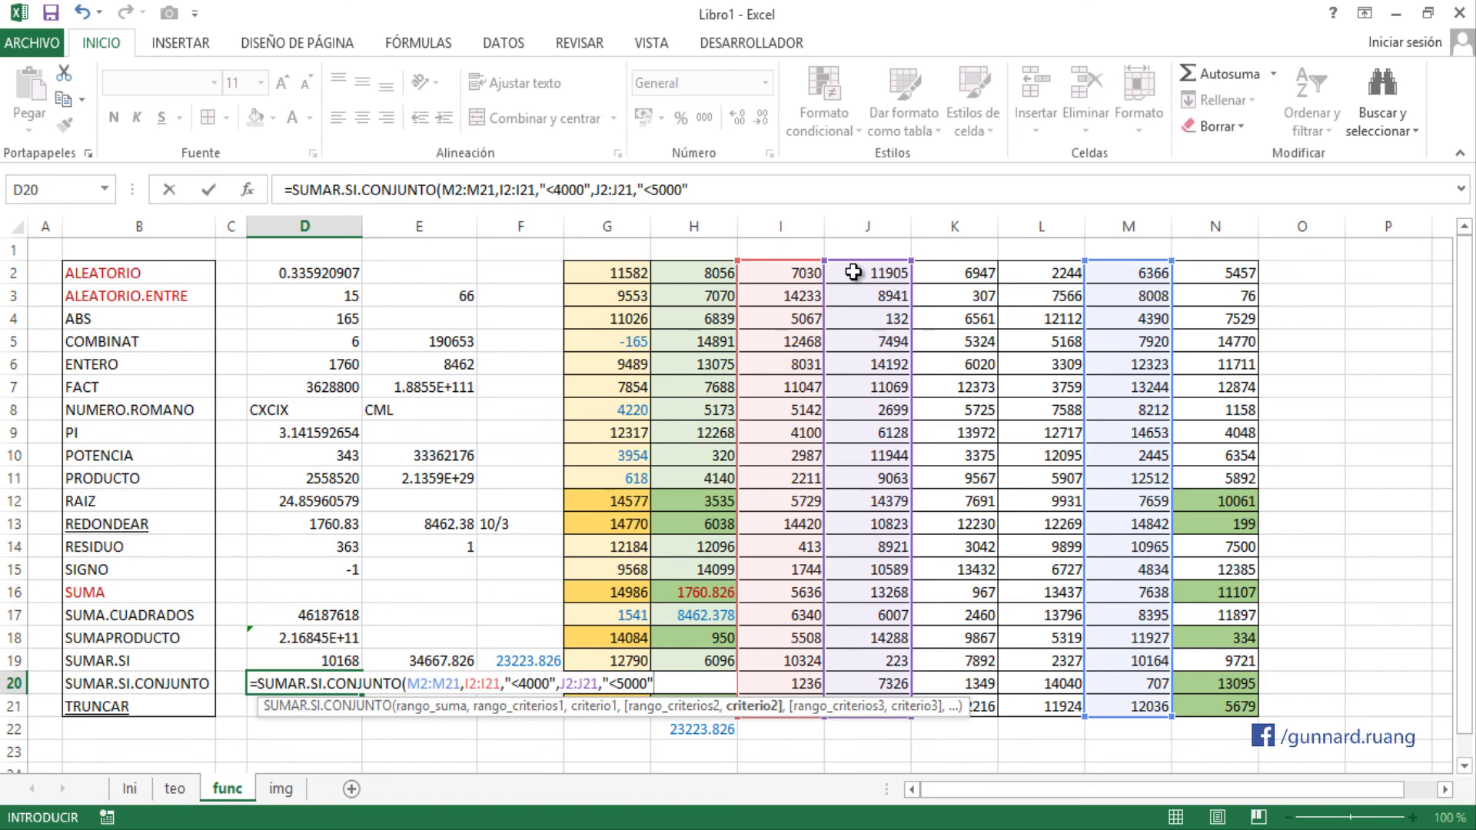
{"action": "type", "text": ")"}
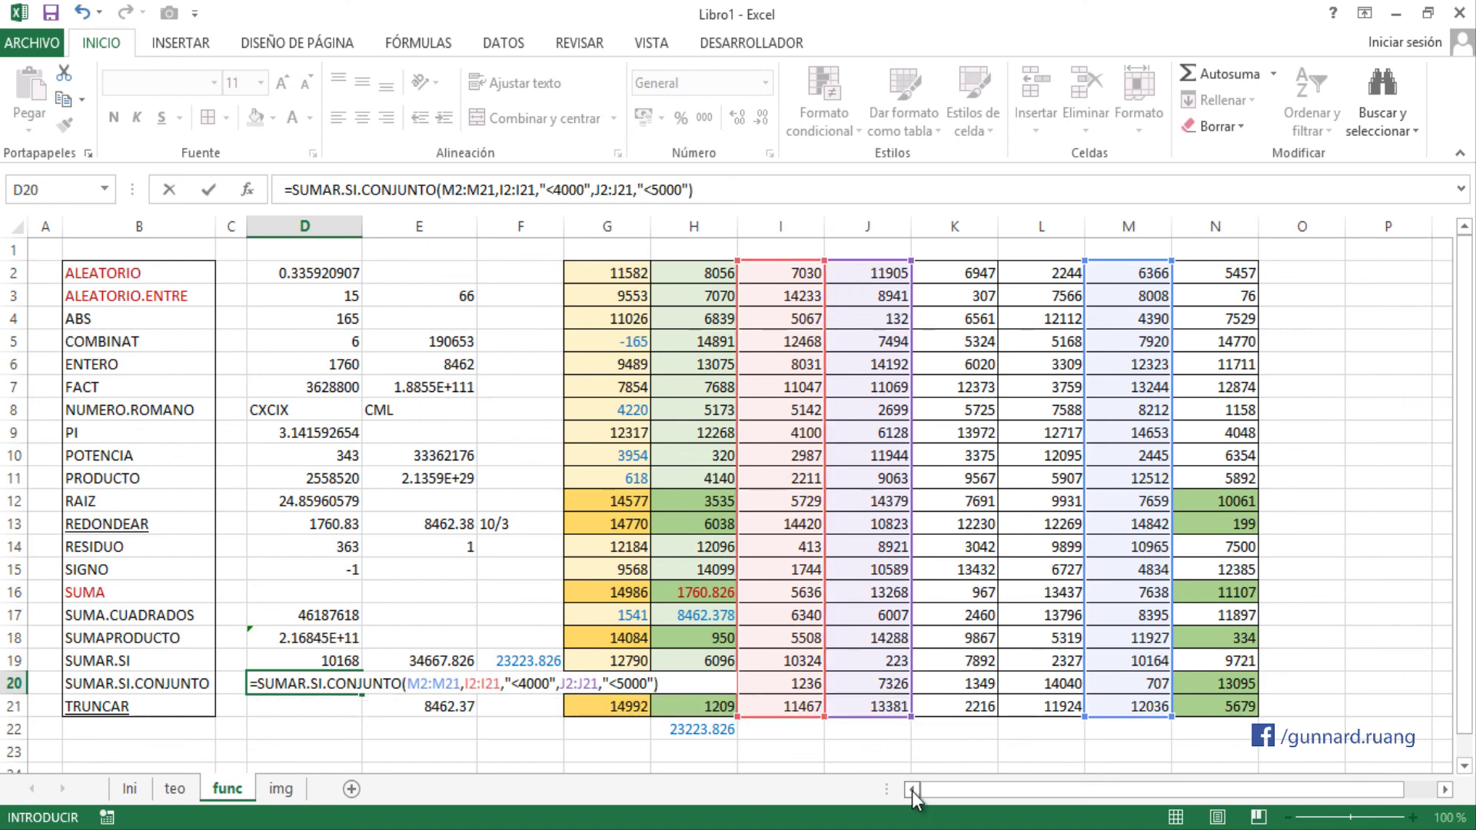
{"action": "key", "text": "Return"}
- Change the second criterion of the SUMAR.SI.CONJUNTO formula in D20 to ">5000"
{"action": "left_click", "coordinate": [354, 692]}
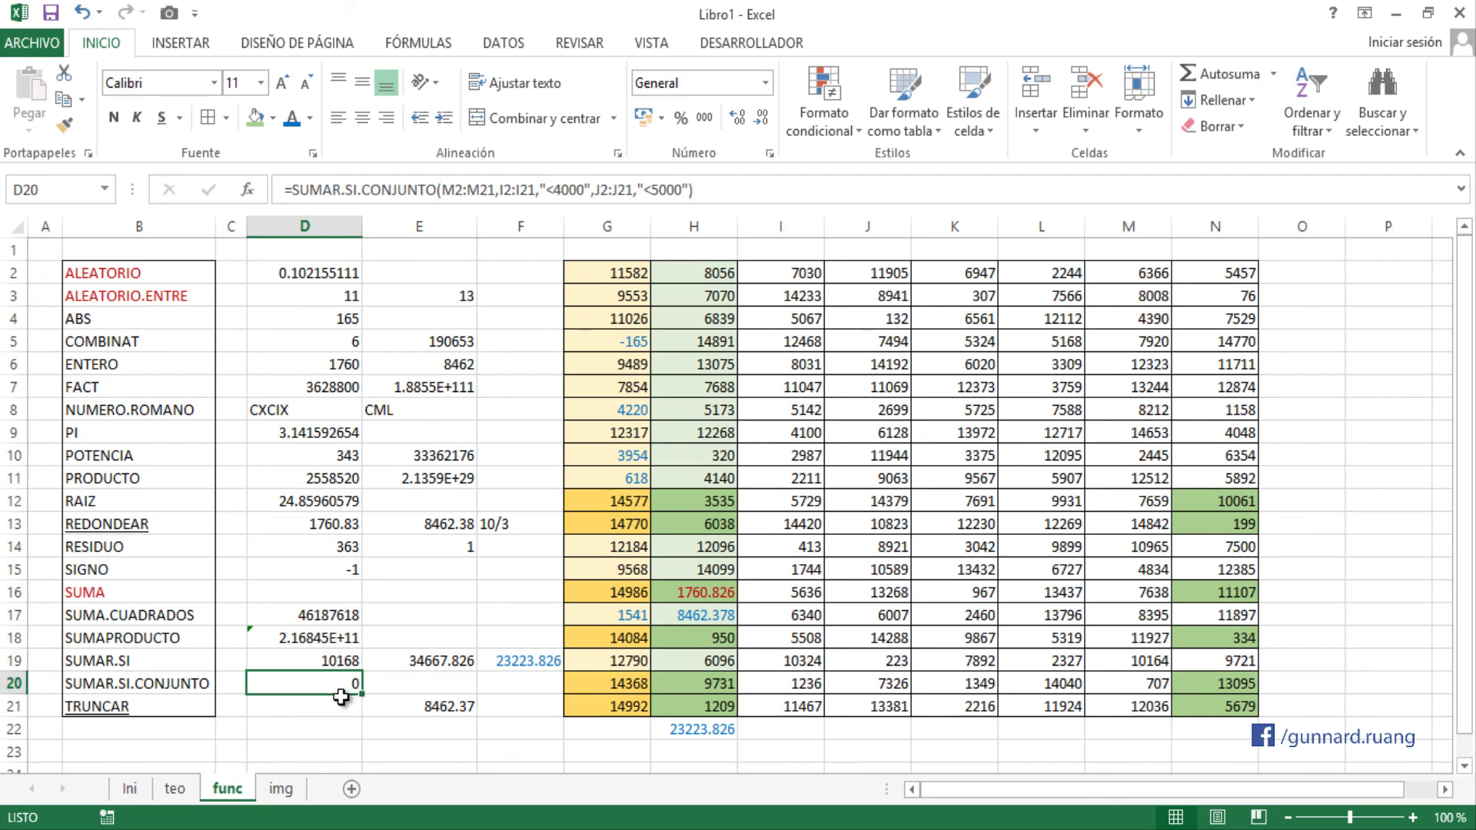
{"action": "double_click", "coordinate": [340, 697]}
{"action": "left_click", "coordinate": [619, 683]}
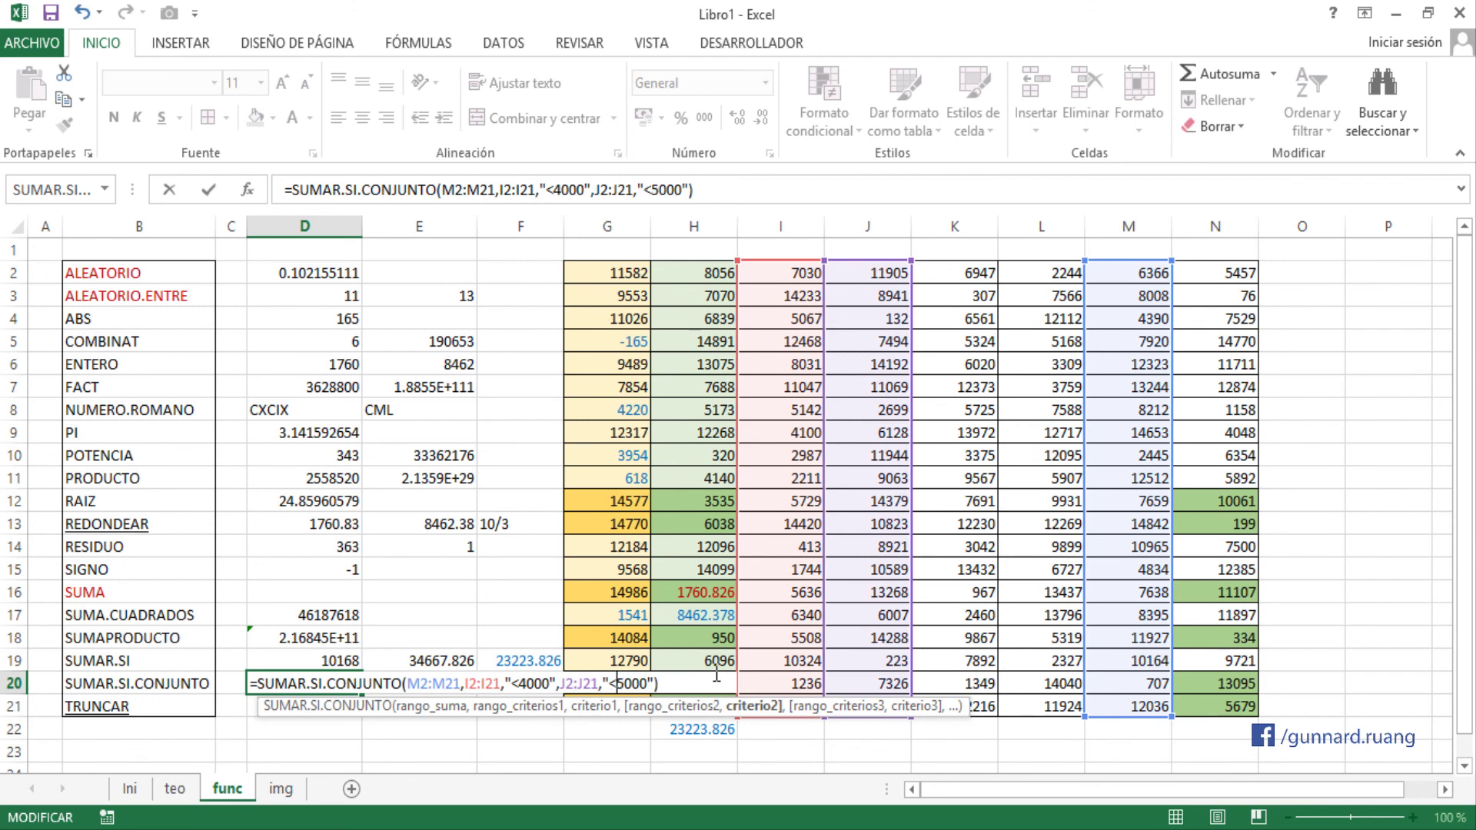
{"action": "key", "text": "BackSpace"}
{"action": "type", "text": ">"}
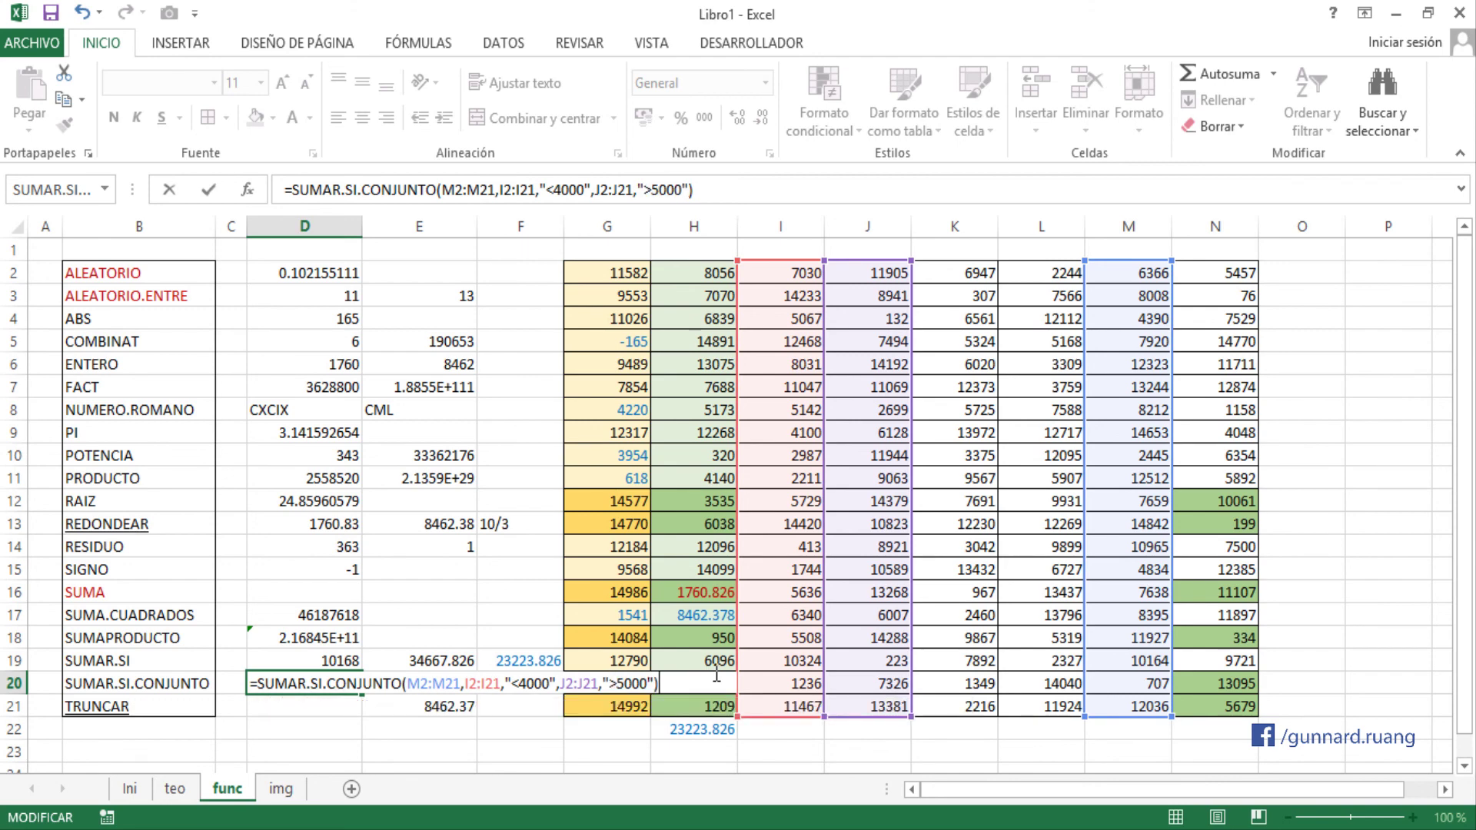
{"action": "key", "text": "Return"}
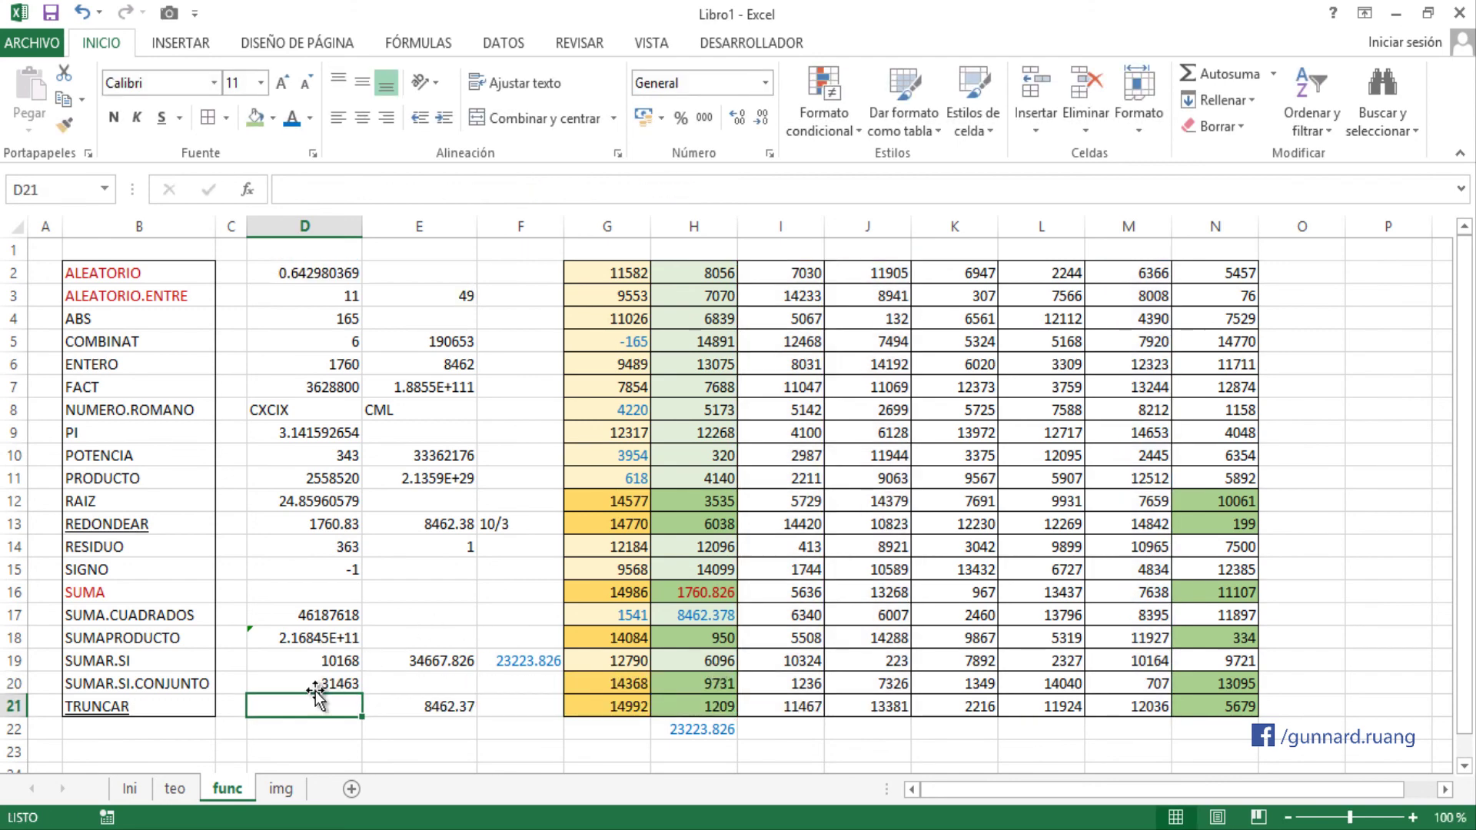
- Review the sum range, criteria ranges and criteria of the SUMAR.SI.CONJUNTO formula in D20
{"action": "left_click", "coordinate": [315, 690]}
{"action": "double_click", "coordinate": [315, 689]}
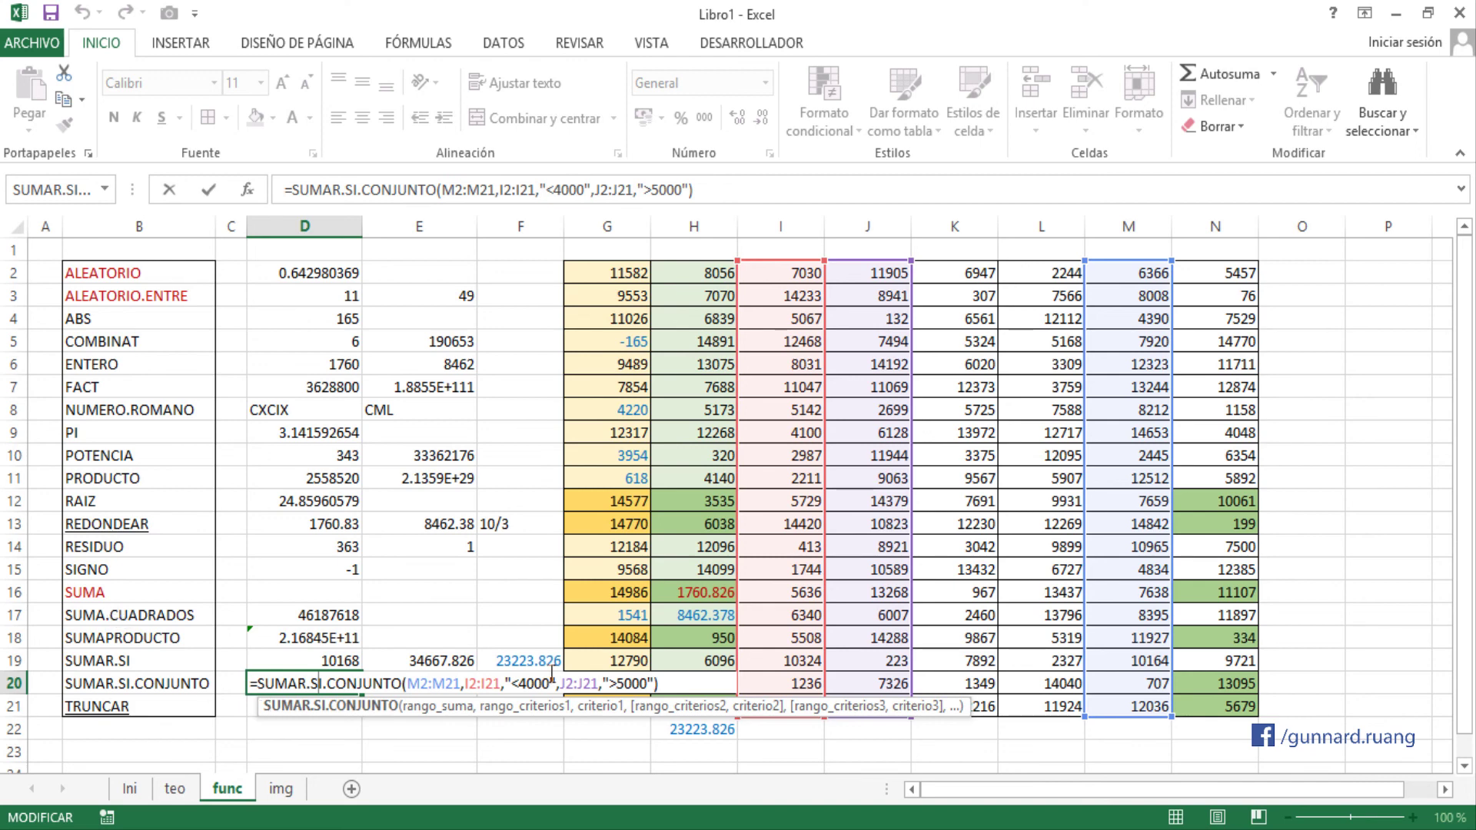
{"action": "key", "text": "Escape"}
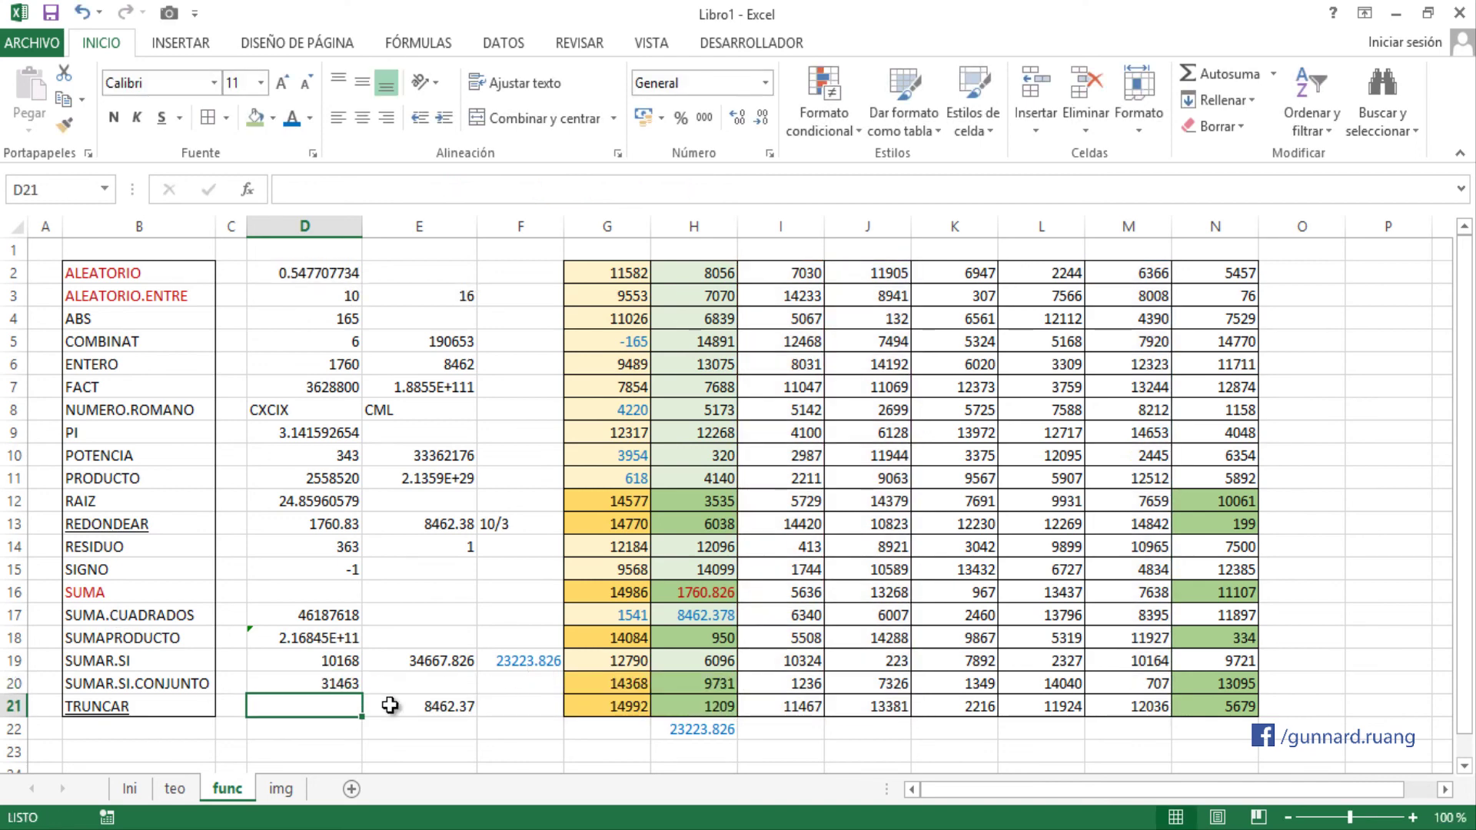
{"action": "left_click", "coordinate": [310, 686]}
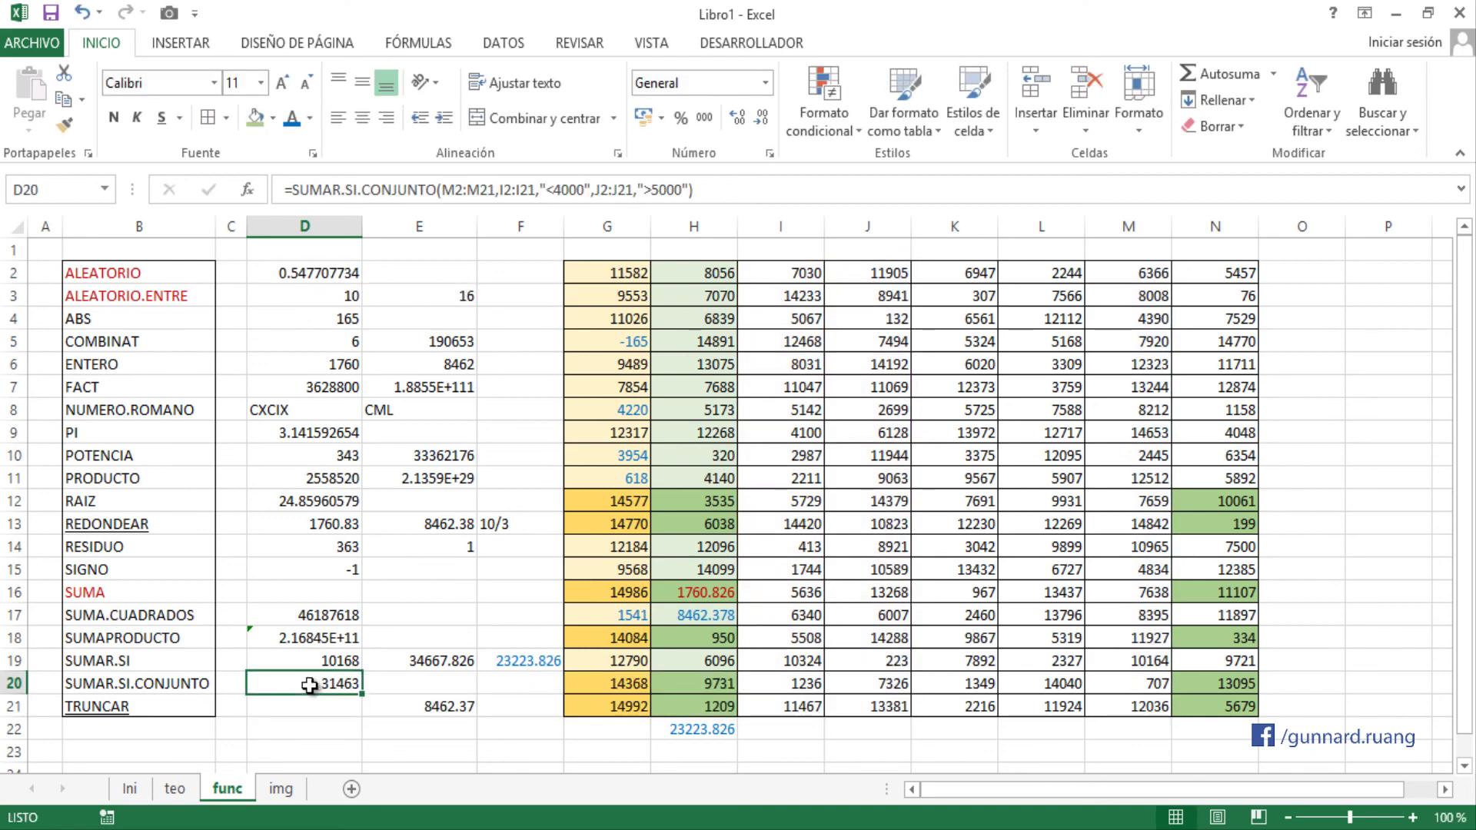
{"action": "double_click", "coordinate": [311, 685]}
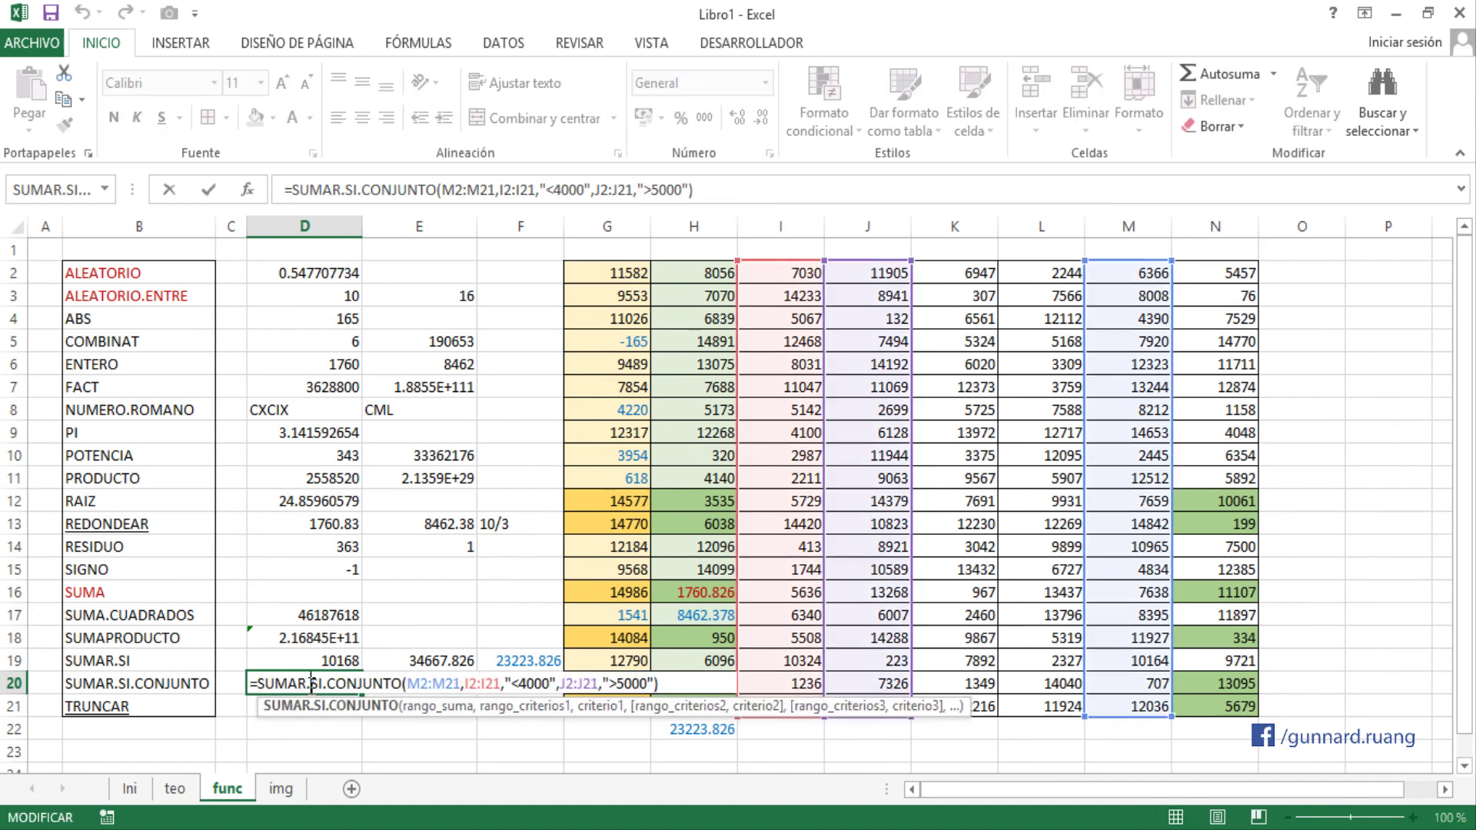
{"action": "left_click", "coordinate": [666, 687]}
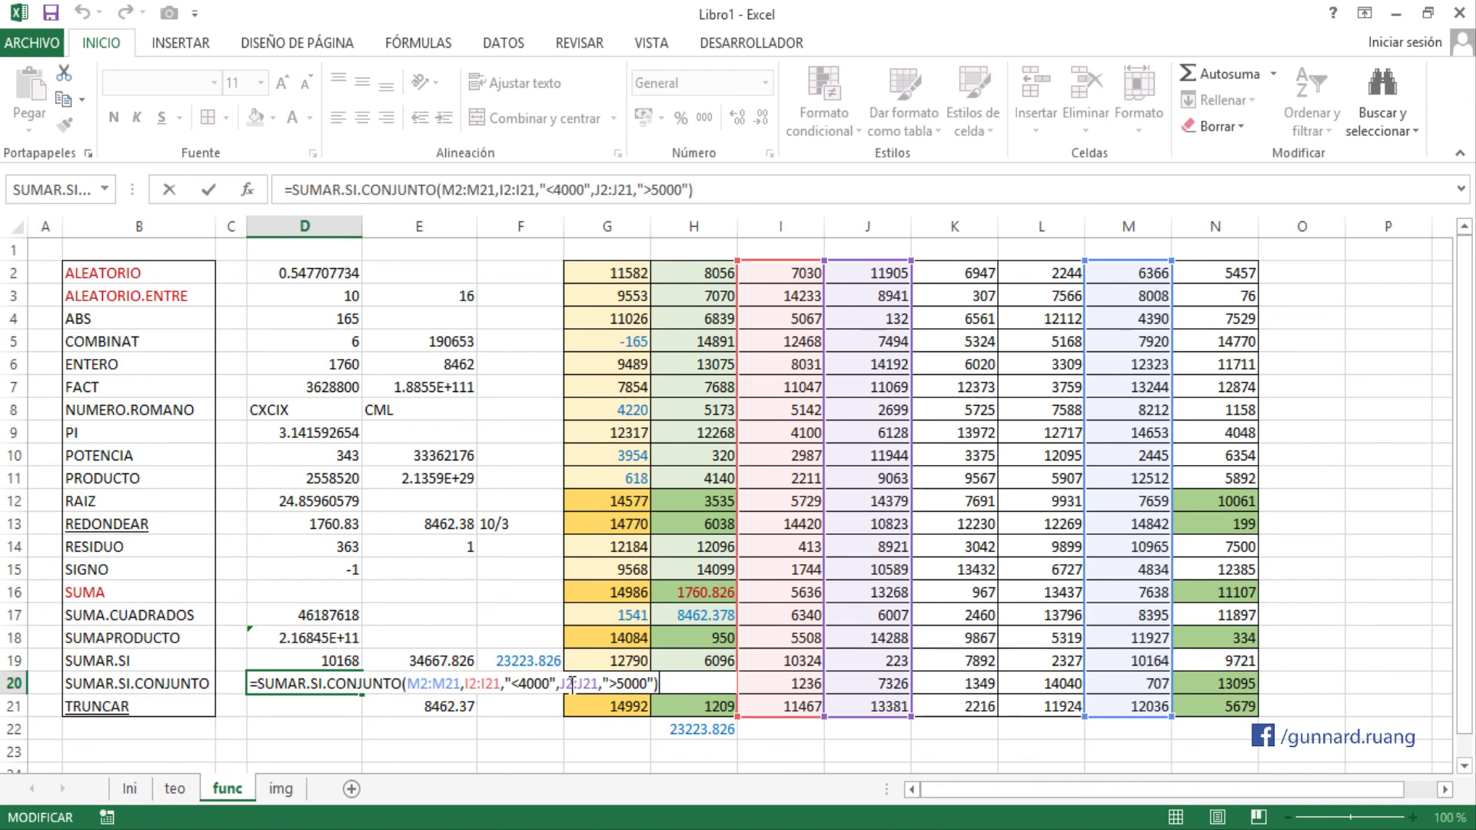
{"action": "key", "text": "Return"}
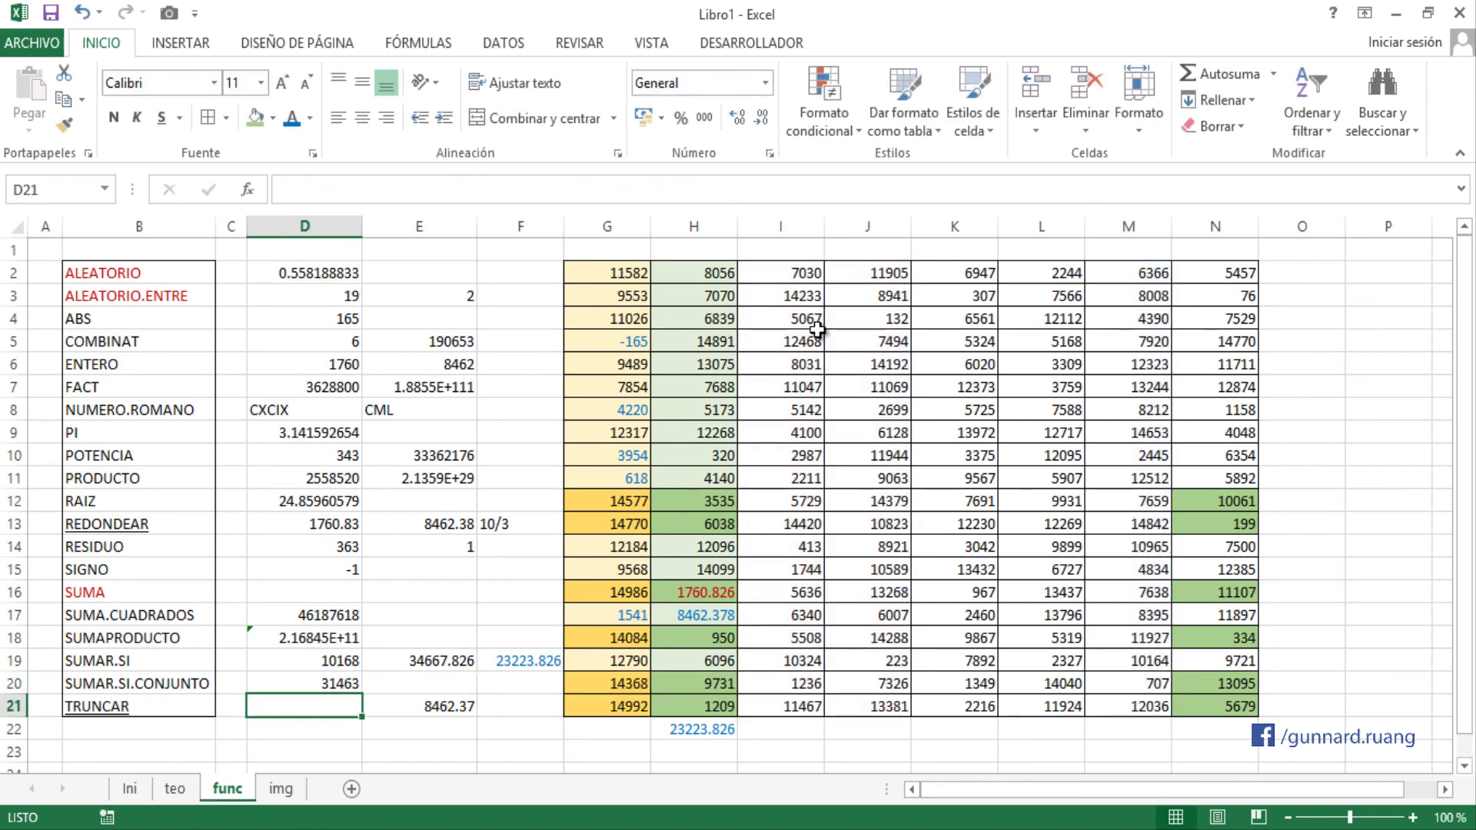
- Fill the column I cells below 4000 (I10:I11, I14:I15 and I20) with a light theme blue
{"action": "left_click", "coordinate": [782, 273]}
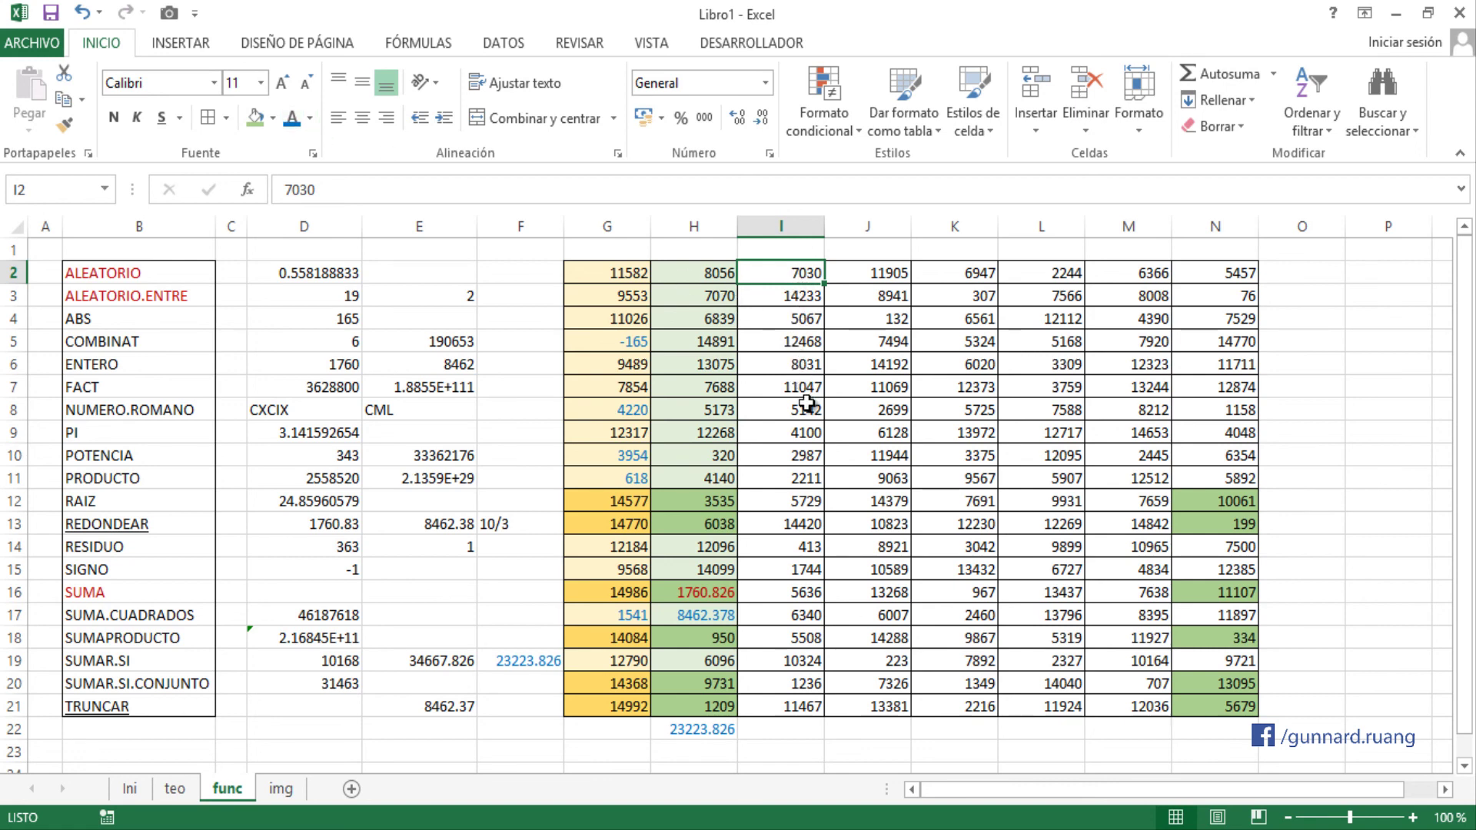
{"action": "left_click_drag", "start_coordinate": [804, 457], "coordinate": [805, 478]}
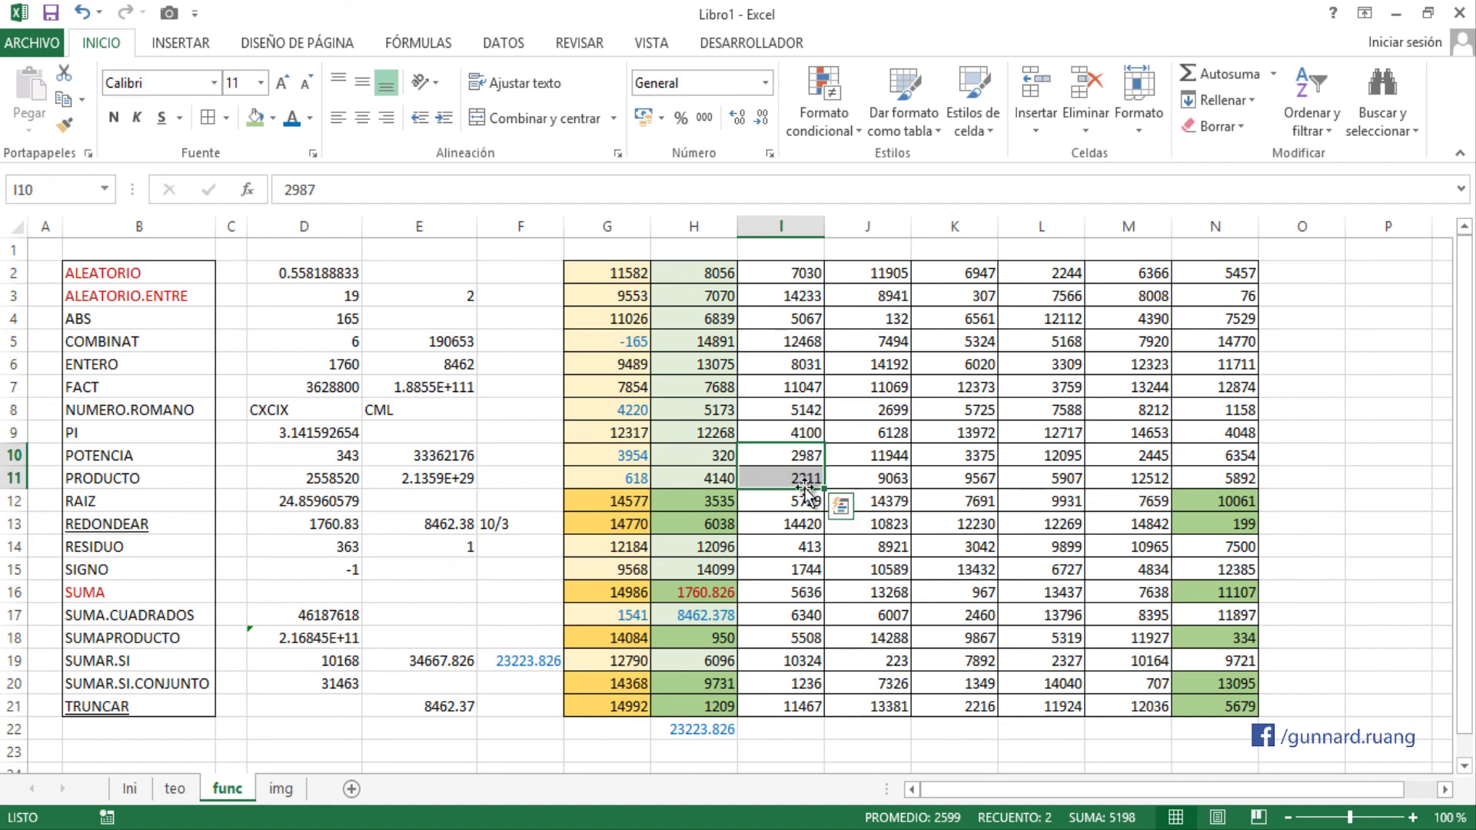
{"action": "left_click", "coordinate": [804, 547], "text": "ctrl"}
{"action": "left_click", "coordinate": [805, 568], "text": "ctrl"}
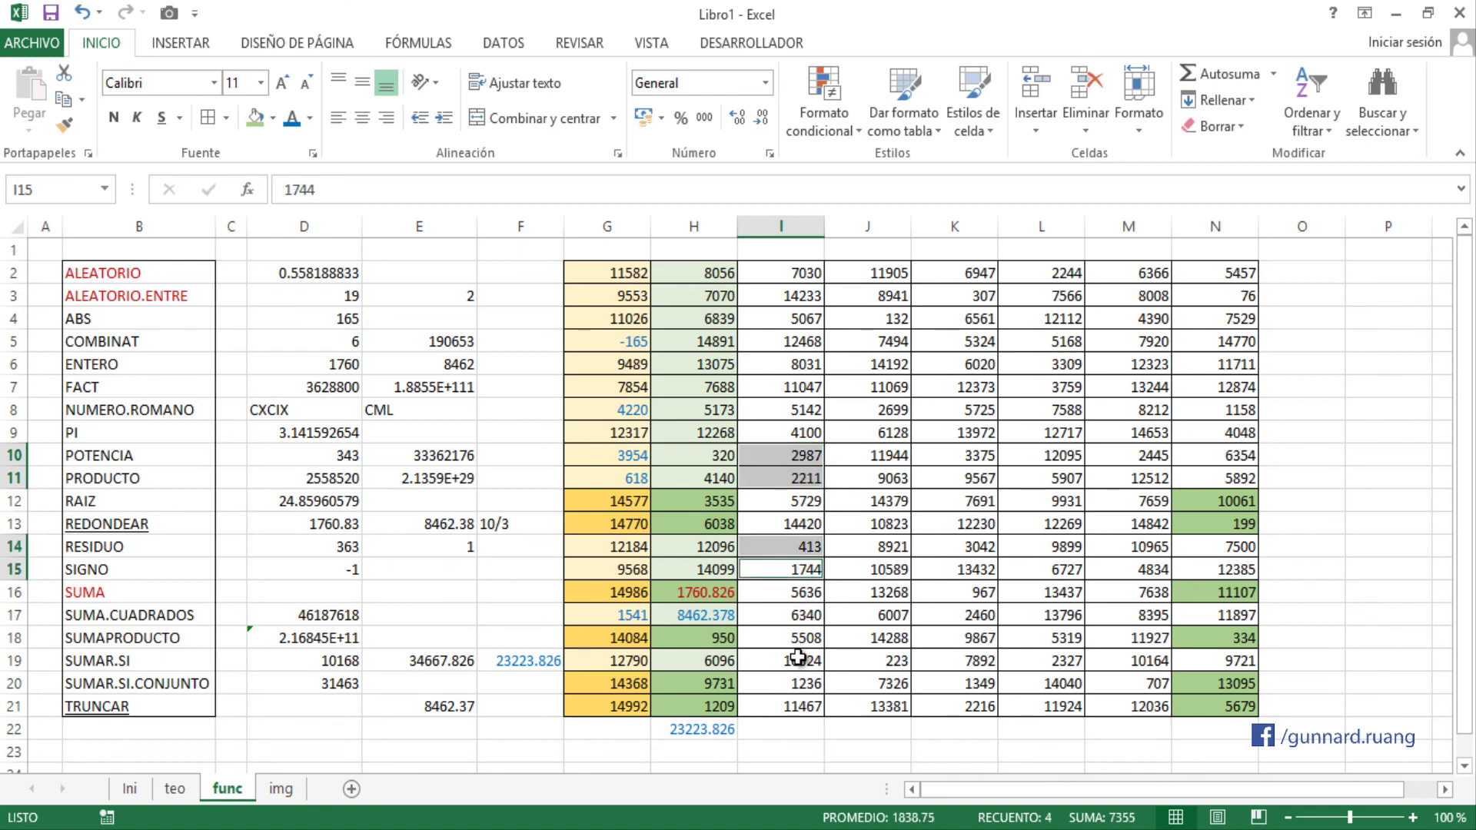
{"action": "left_click", "coordinate": [800, 684], "text": "ctrl"}
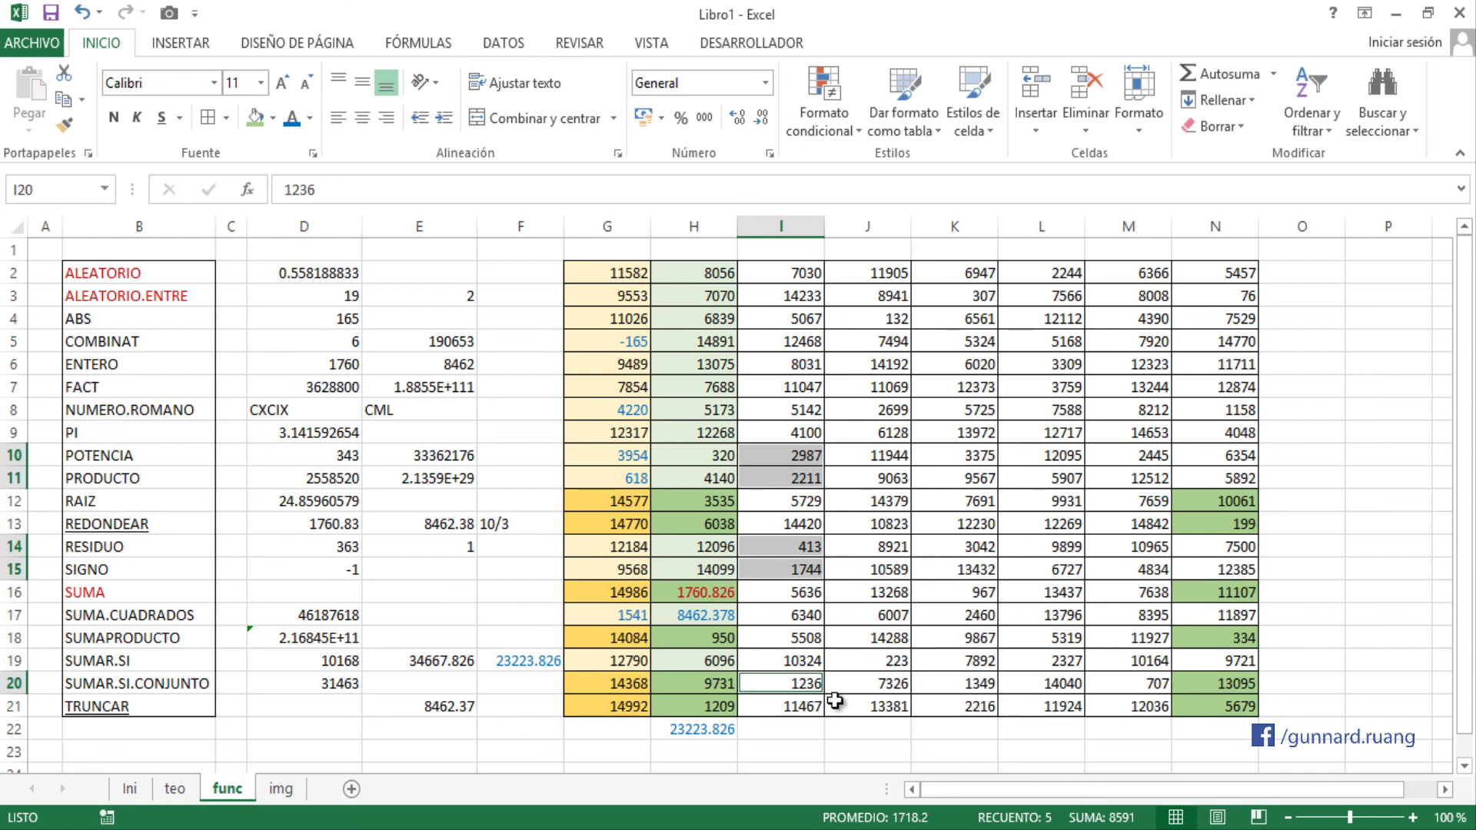
{"action": "left_click", "coordinate": [273, 117]}
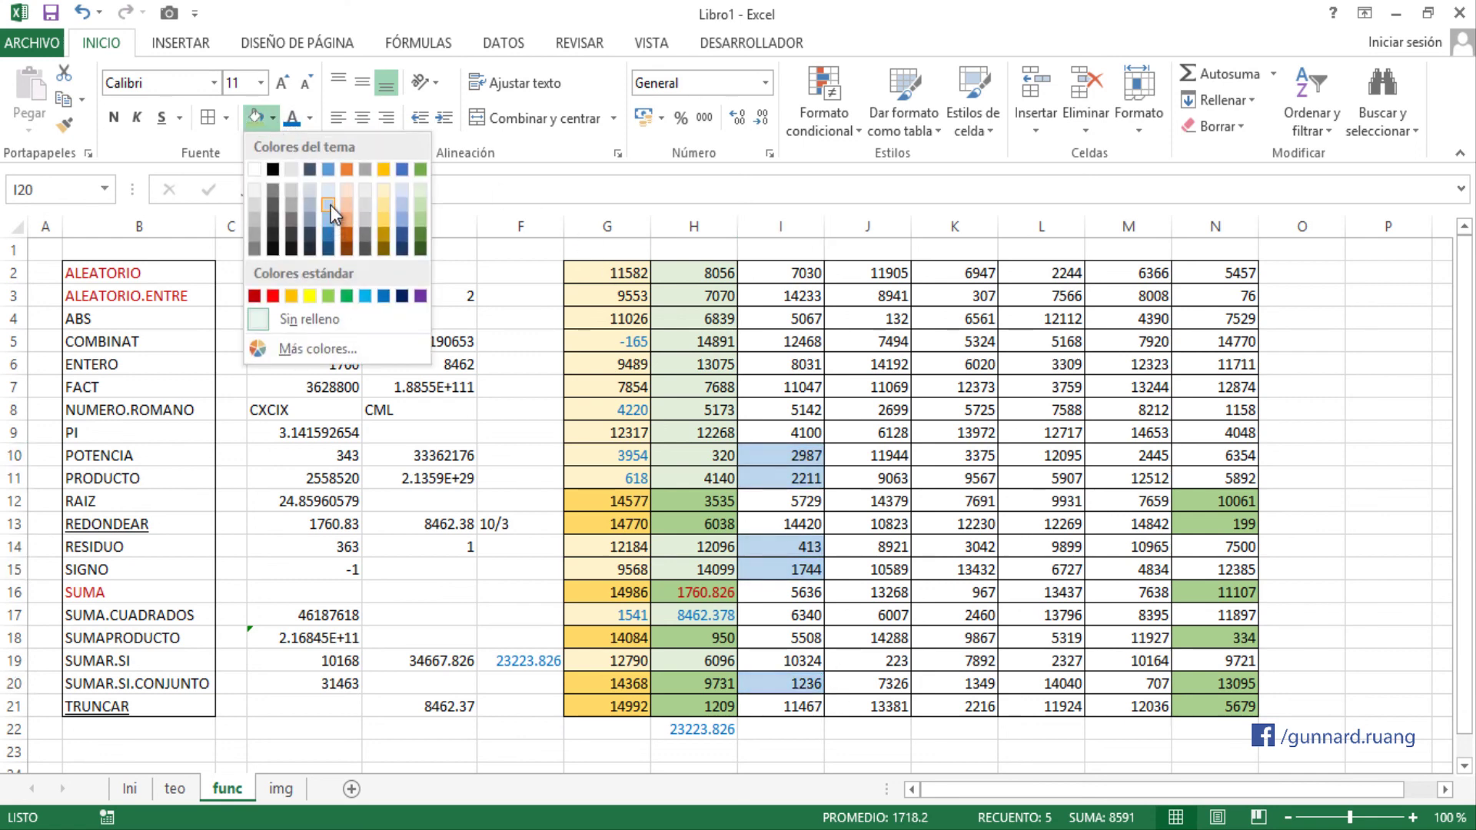
{"action": "left_click", "coordinate": [331, 205]}
- Compare the light blue cells in column I with their column J neighbours against the second criterion of the D20 formula
{"action": "left_click_drag", "start_coordinate": [794, 457], "coordinate": [842, 483]}
{"action": "left_click_drag", "start_coordinate": [807, 548], "coordinate": [850, 570]}
{"action": "left_click_drag", "start_coordinate": [807, 680], "coordinate": [834, 680]}
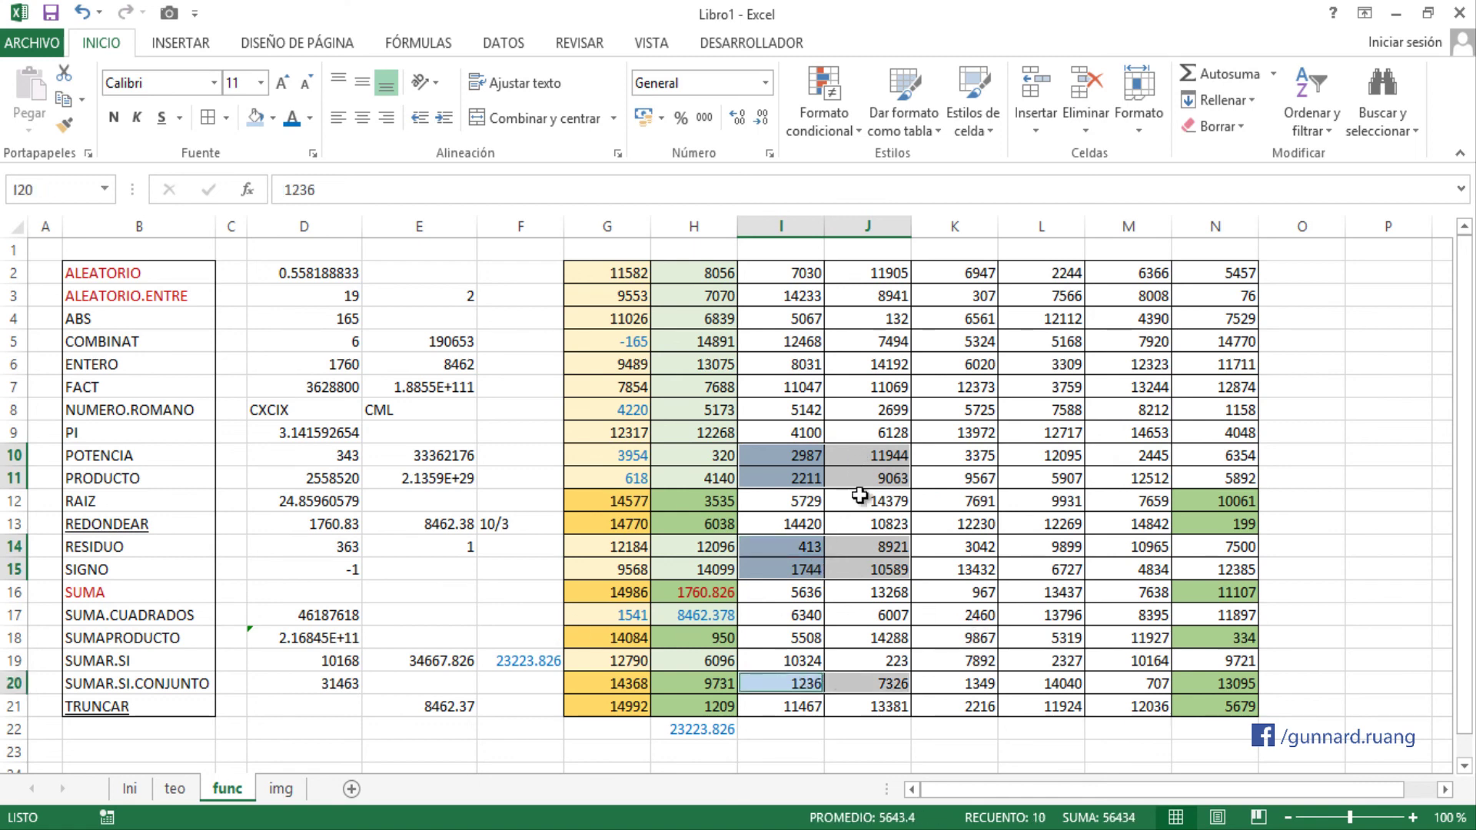
{"action": "left_click", "coordinate": [324, 682]}
{"action": "double_click", "coordinate": [353, 684]}
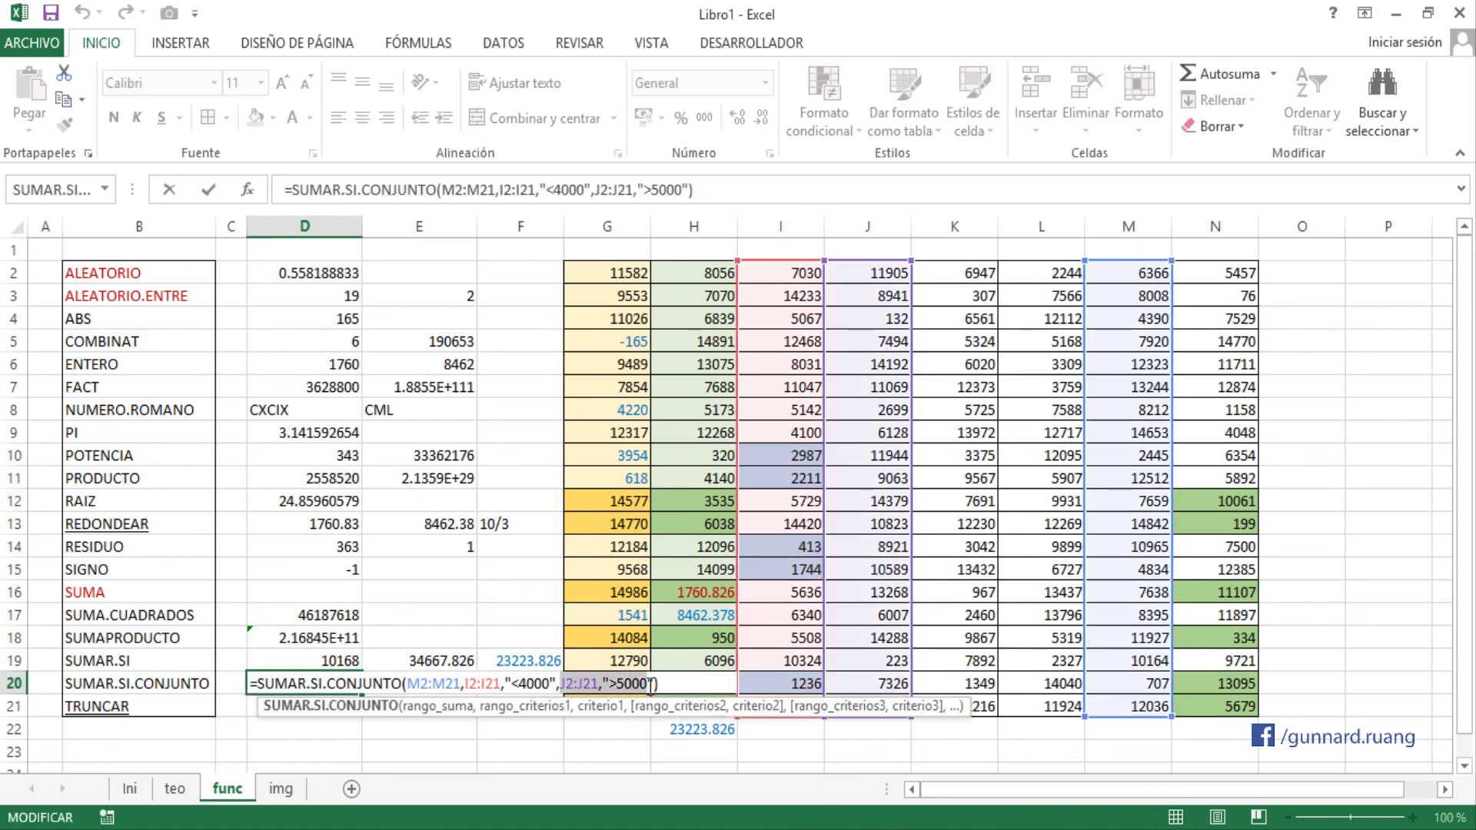
{"action": "key", "text": "Escape"}
{"action": "left_click_drag", "start_coordinate": [807, 456], "coordinate": [871, 478]}
{"action": "left_click_drag", "start_coordinate": [808, 550], "coordinate": [869, 569]}
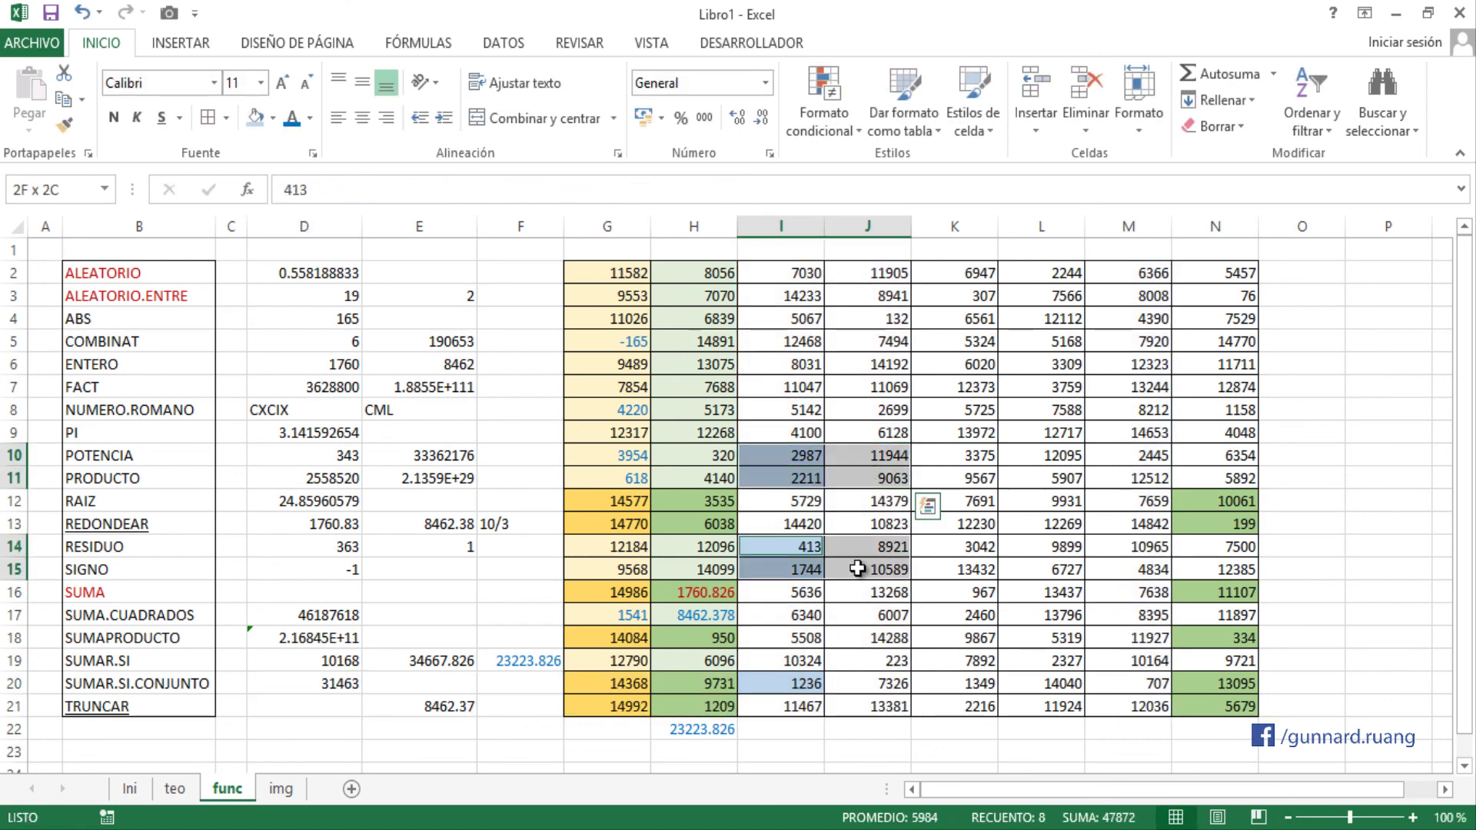
{"action": "left_click_drag", "start_coordinate": [822, 684], "coordinate": [915, 694]}
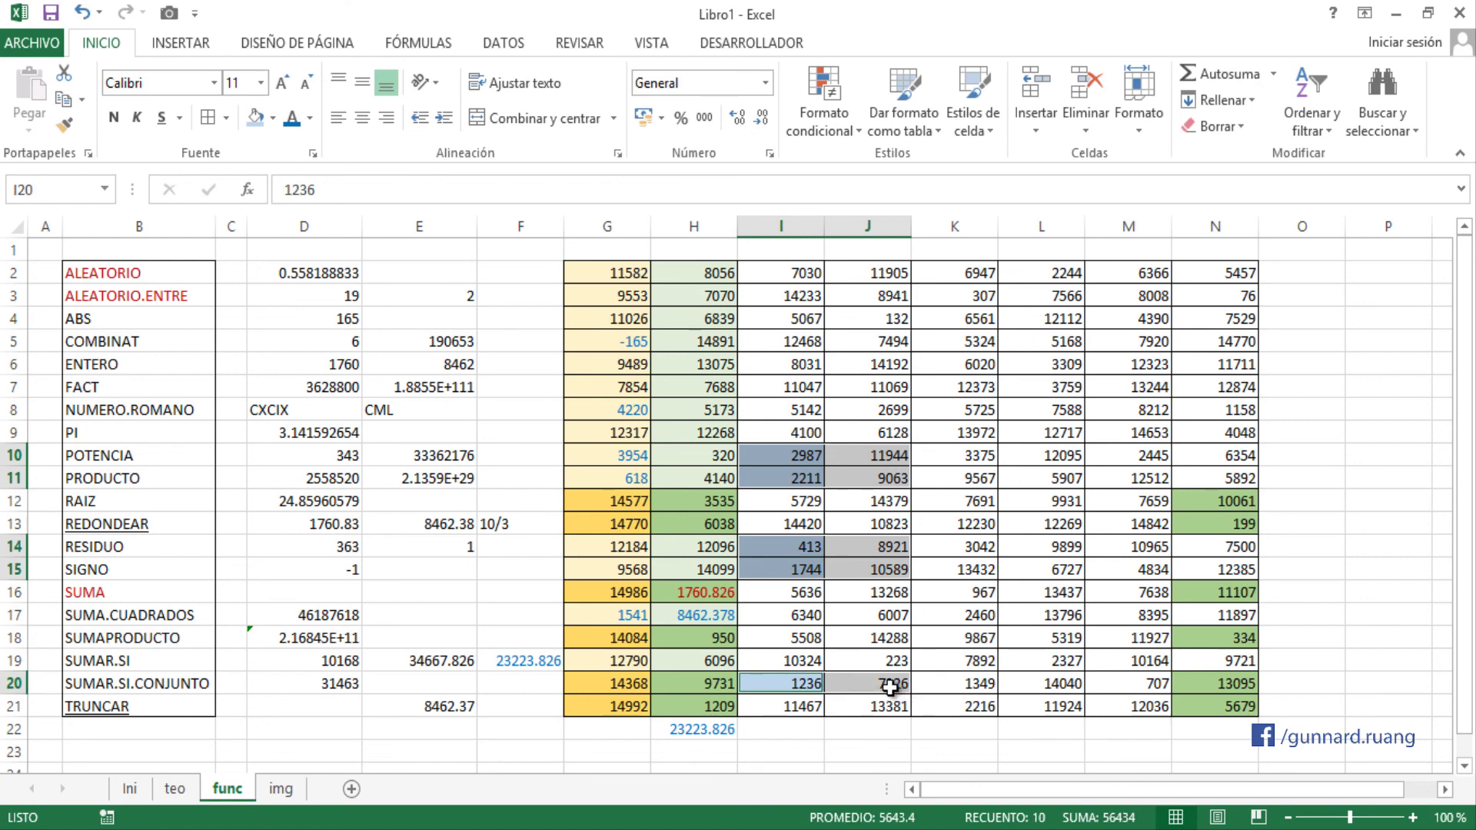
- Fill the matching column J cells J10:J11, J14:J15 and J20 with the bright standard light blue
{"action": "left_click", "coordinate": [892, 686]}
{"action": "left_click", "coordinate": [888, 566], "text": "ctrl"}
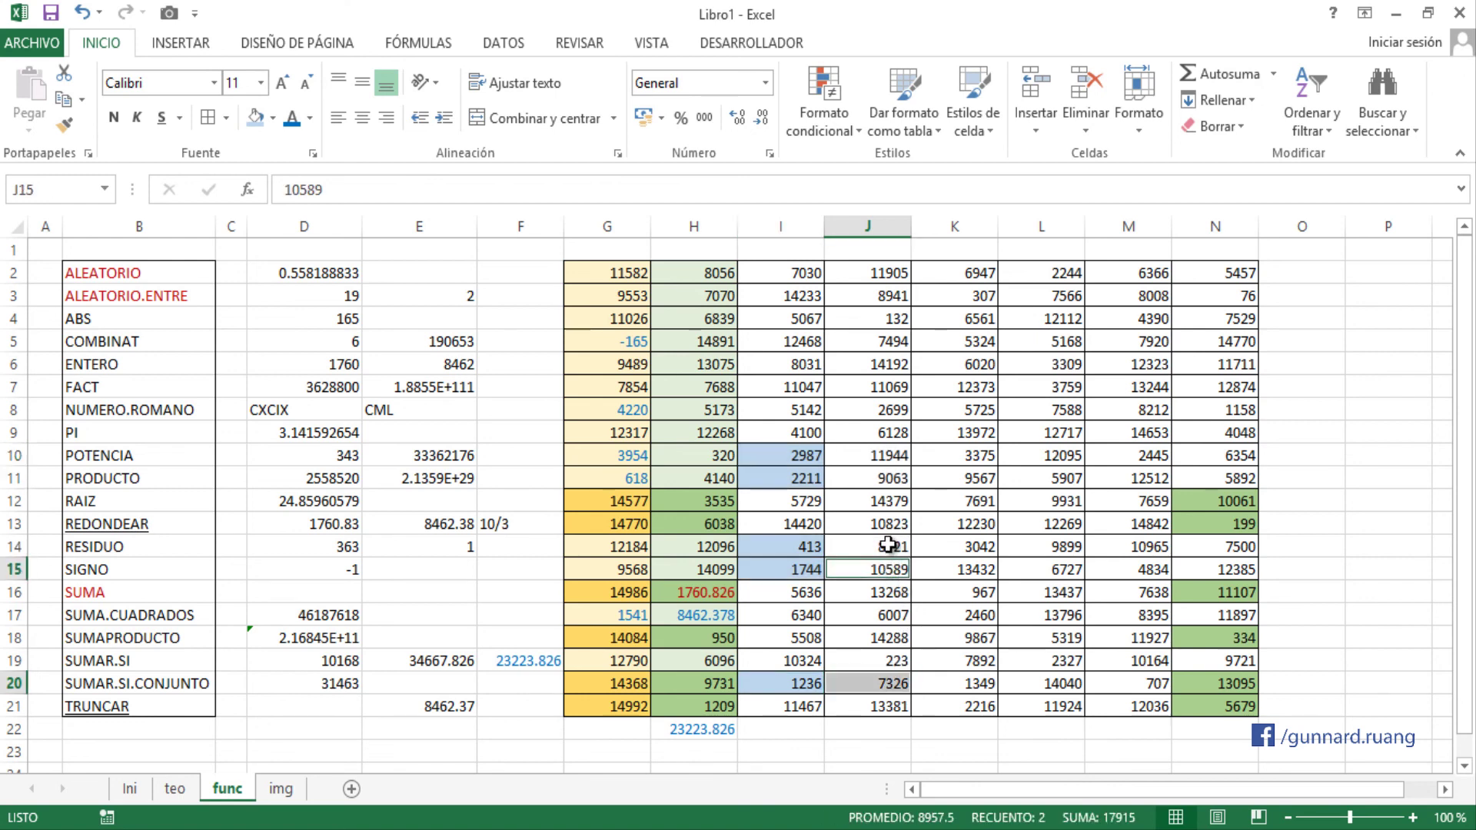
{"action": "left_click", "coordinate": [888, 545], "text": "ctrl"}
{"action": "left_click", "coordinate": [884, 476], "text": "ctrl"}
{"action": "left_click", "coordinate": [877, 459], "text": "ctrl"}
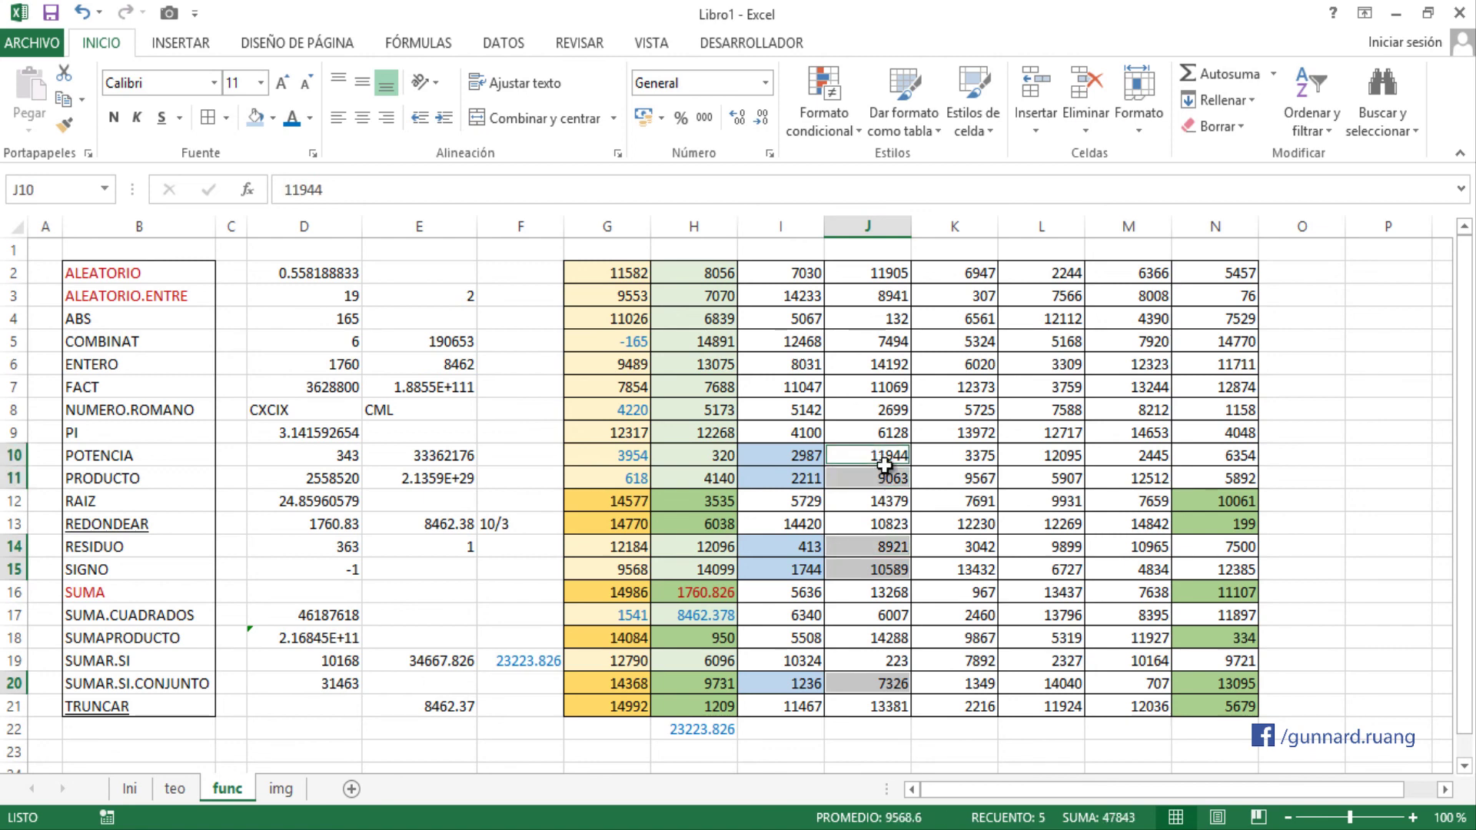
{"action": "left_click", "coordinate": [274, 118]}
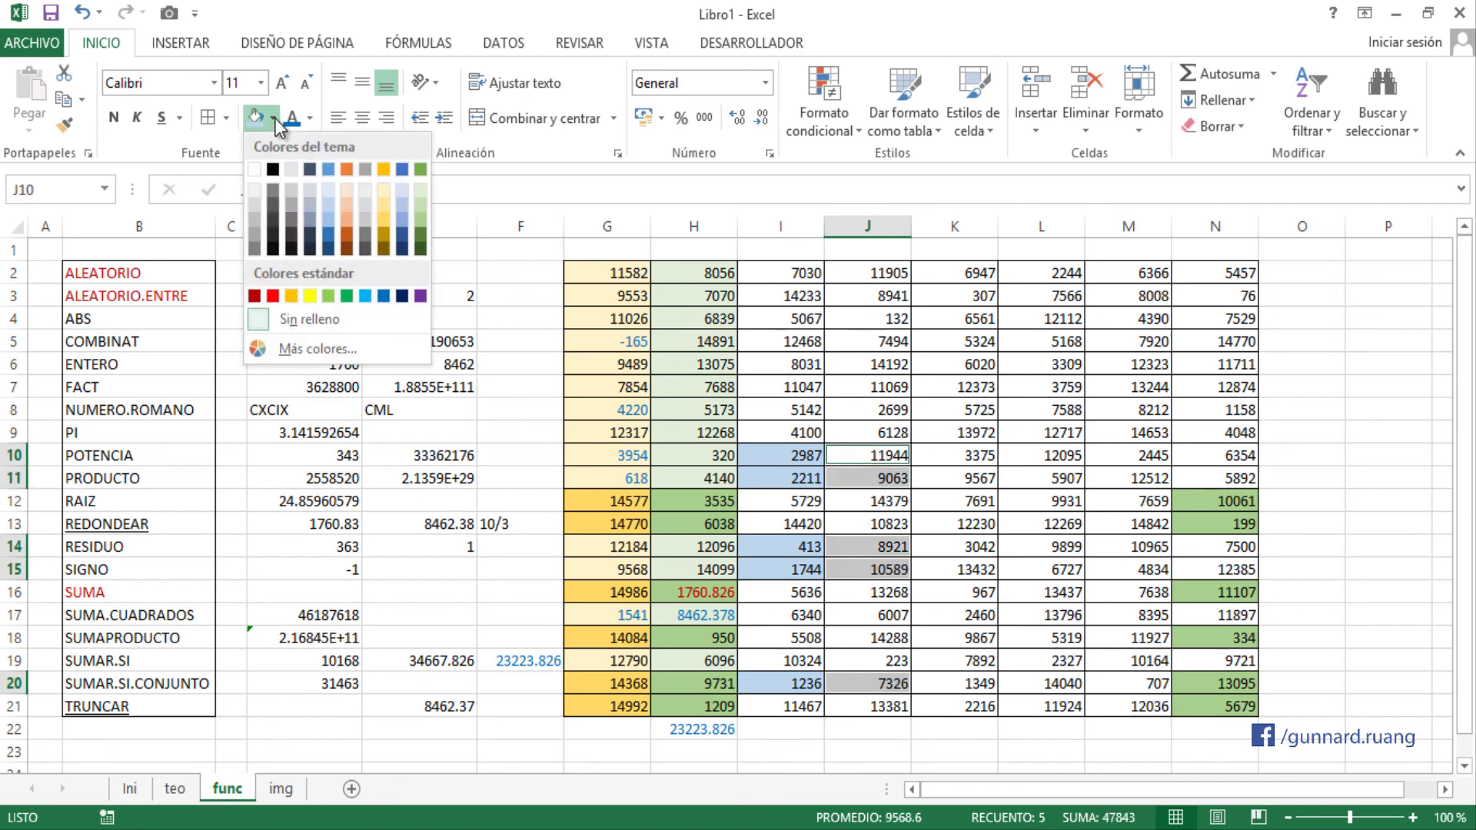
{"action": "left_click", "coordinate": [364, 297]}
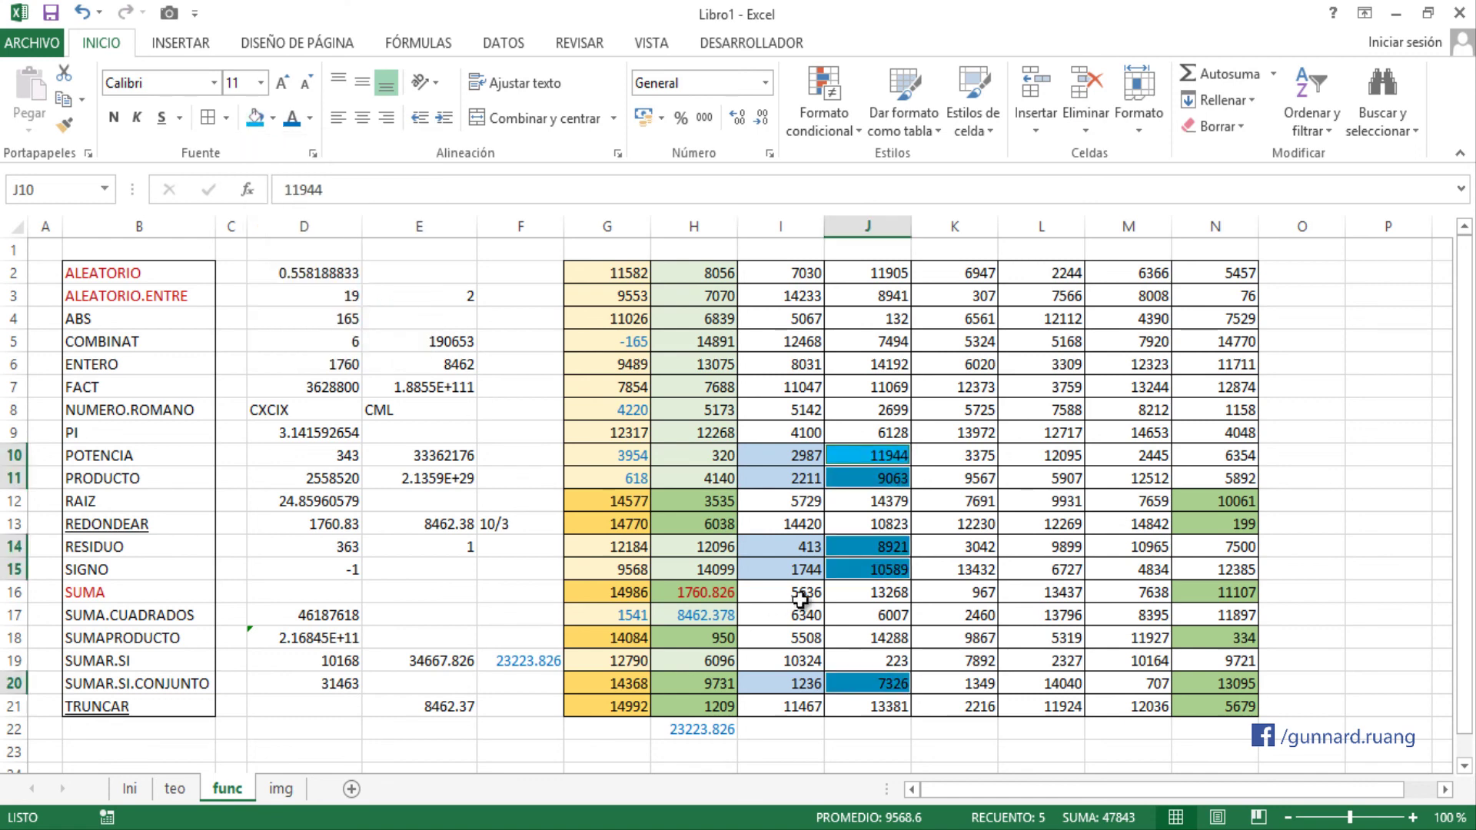
{"action": "left_click", "coordinate": [853, 458]}
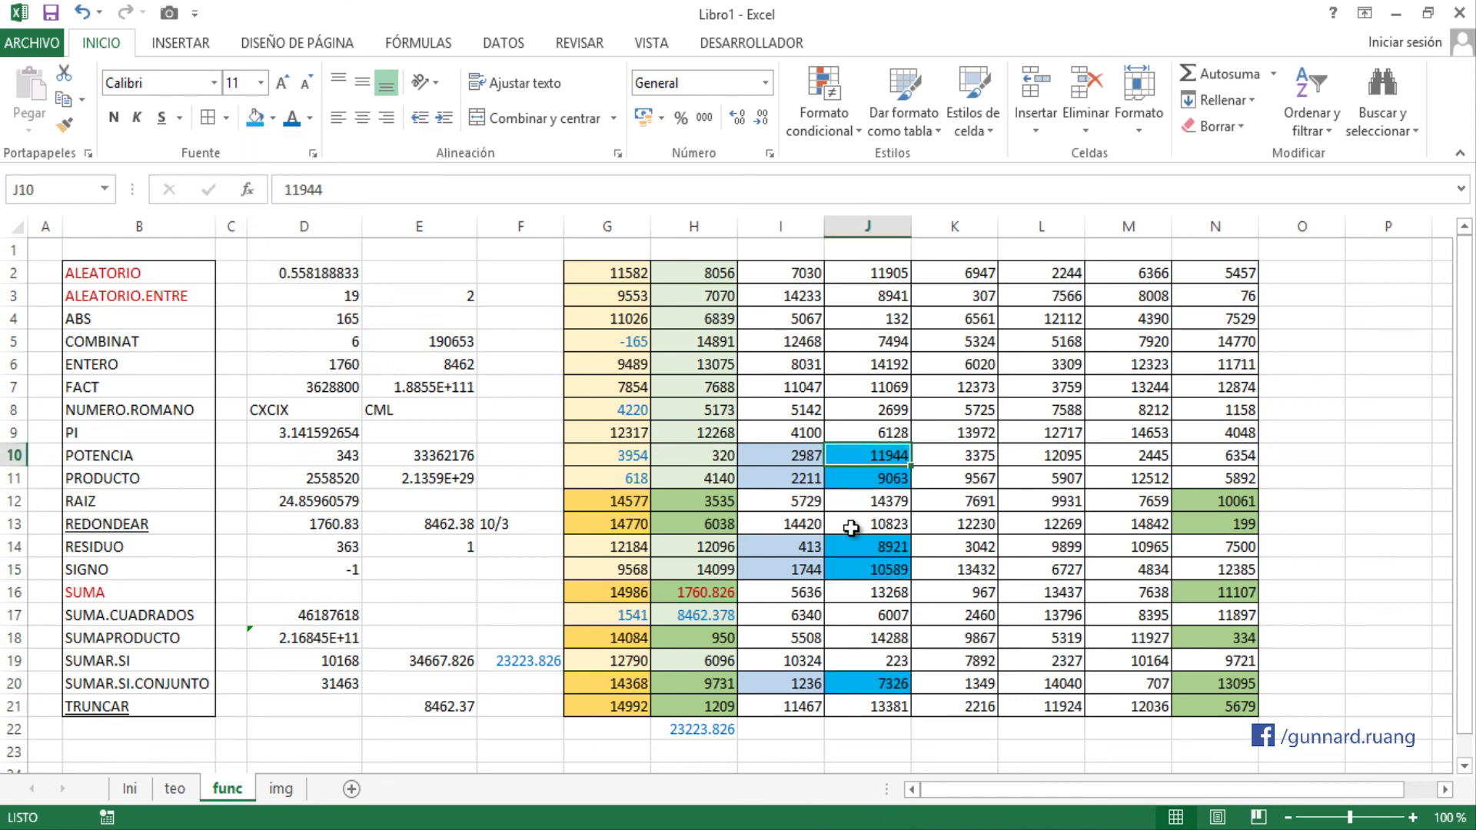
- Apply the blue font colour to the sum-range cells M10:M11, M14:M15 and M20
{"action": "left_click_drag", "start_coordinate": [1135, 459], "coordinate": [1133, 480]}
{"action": "left_click_drag", "start_coordinate": [1130, 548], "coordinate": [1128, 571]}
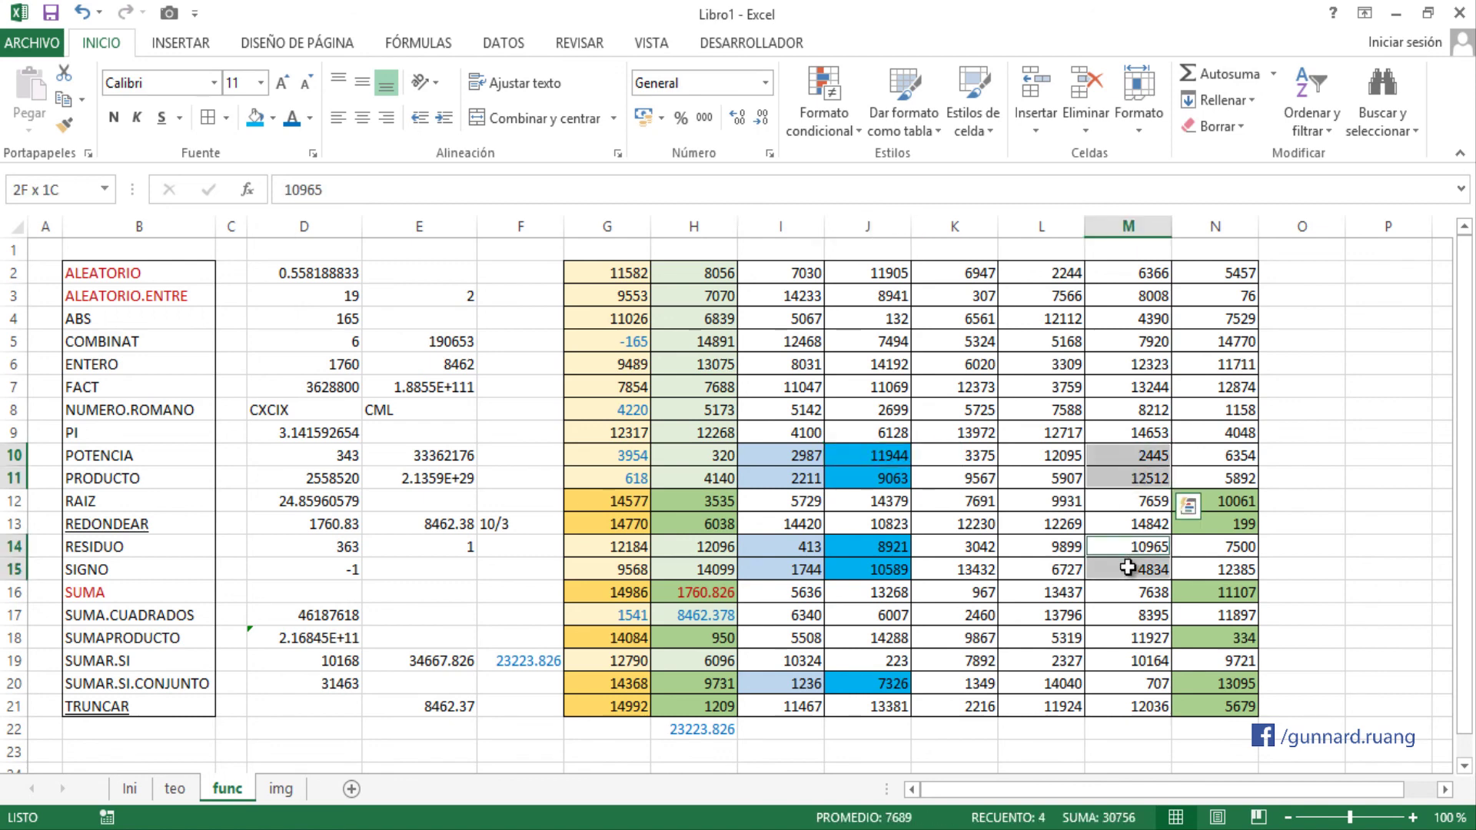
{"action": "left_click", "coordinate": [1110, 683], "text": "ctrl"}
{"action": "left_click", "coordinate": [292, 117]}
- Enter a SUMA formula in M22 that adds M20, M14:M15 and M10:M11, and select its result
{"action": "left_click", "coordinate": [1124, 749]}
{"action": "left_click", "coordinate": [1165, 730]}
{"action": "type", "text": "=suma"}
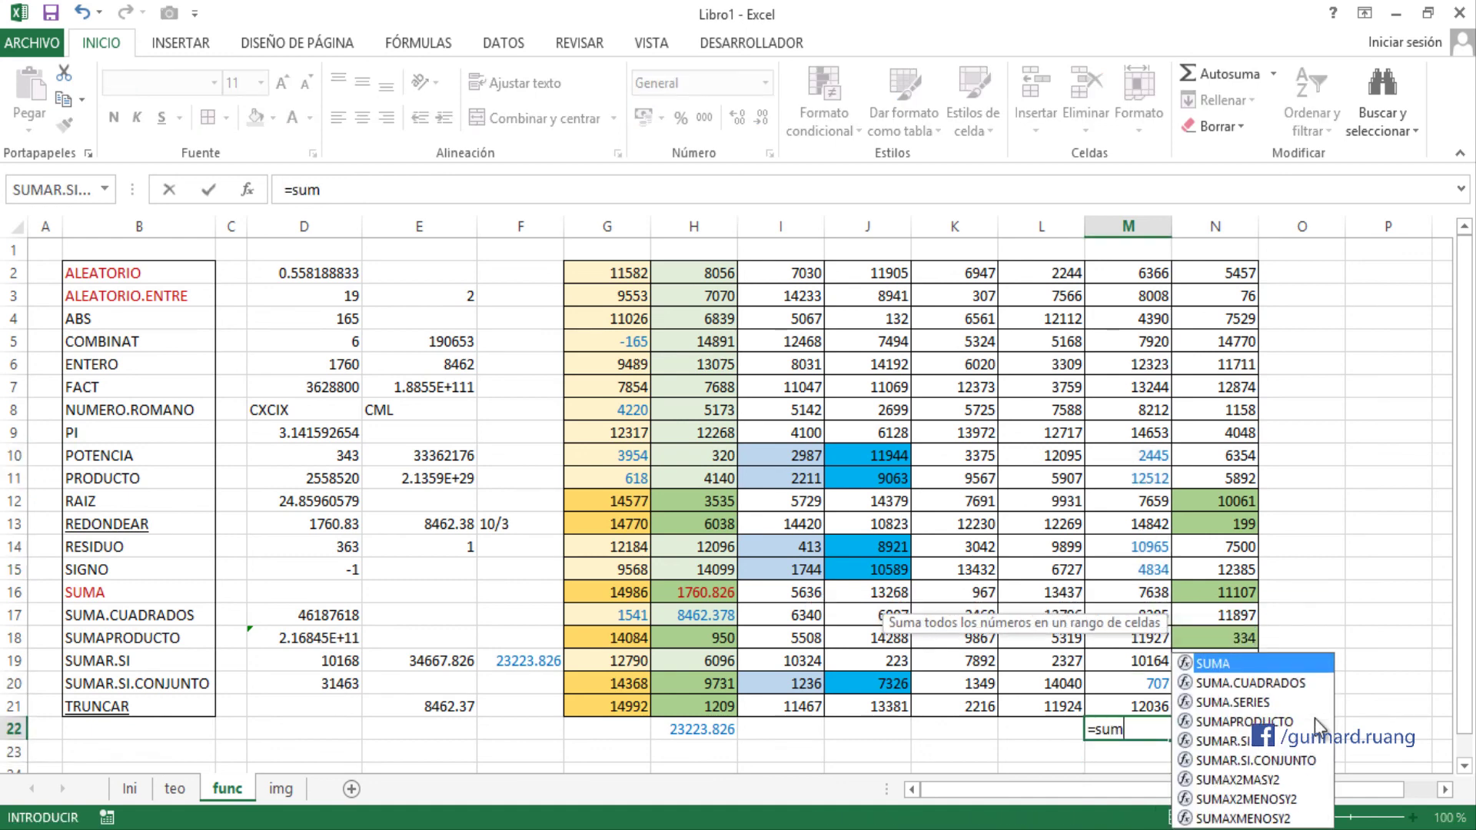
{"action": "key", "text": "Tab"}
{"action": "left_click", "coordinate": [1150, 684]}
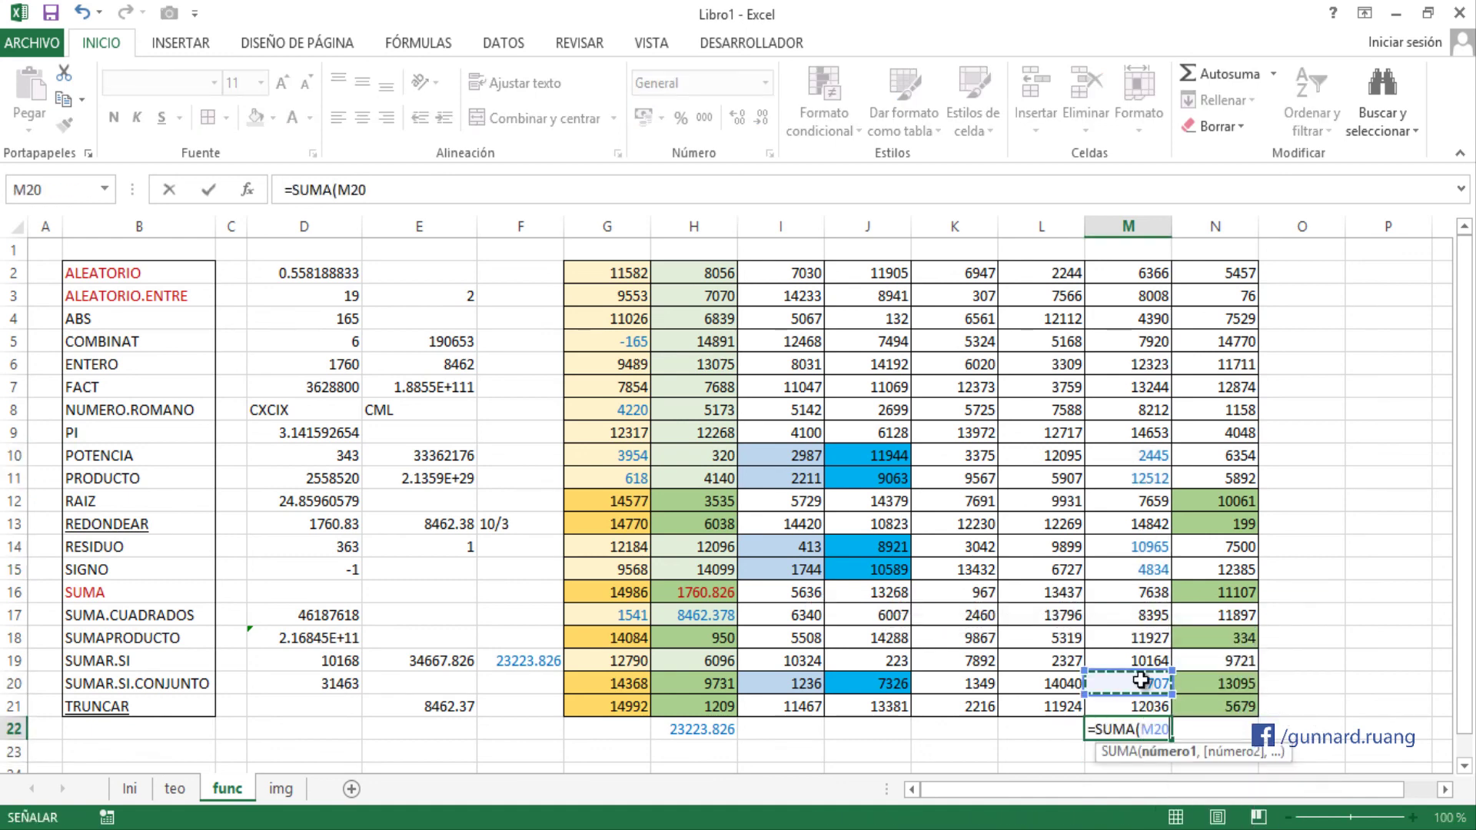
{"action": "type", "text": ","}
{"action": "left_click_drag", "start_coordinate": [1135, 575], "coordinate": [1133, 551]}
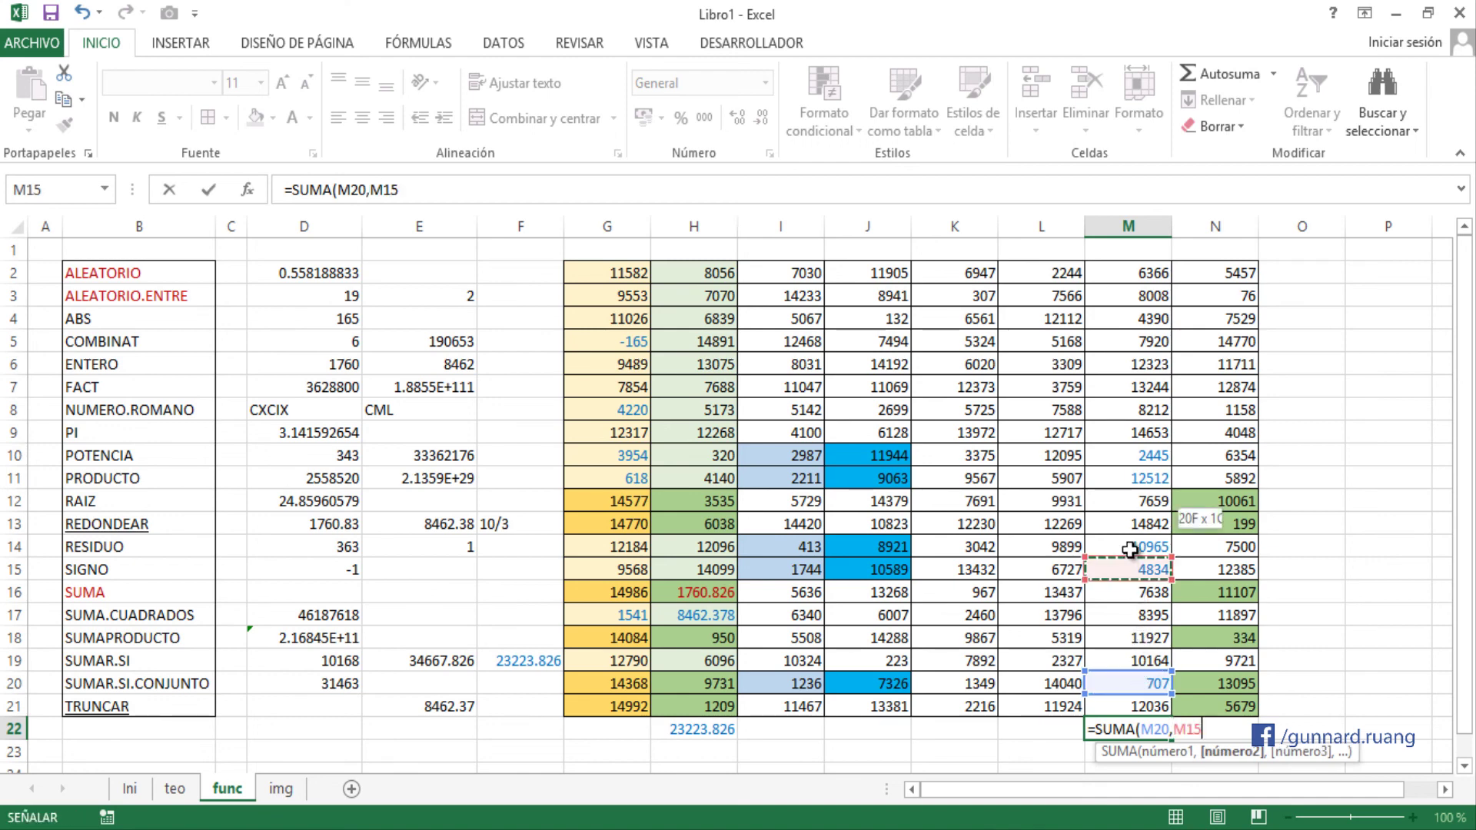
{"action": "type", "text": ","}
{"action": "left_click_drag", "start_coordinate": [1139, 459], "coordinate": [1140, 479]}
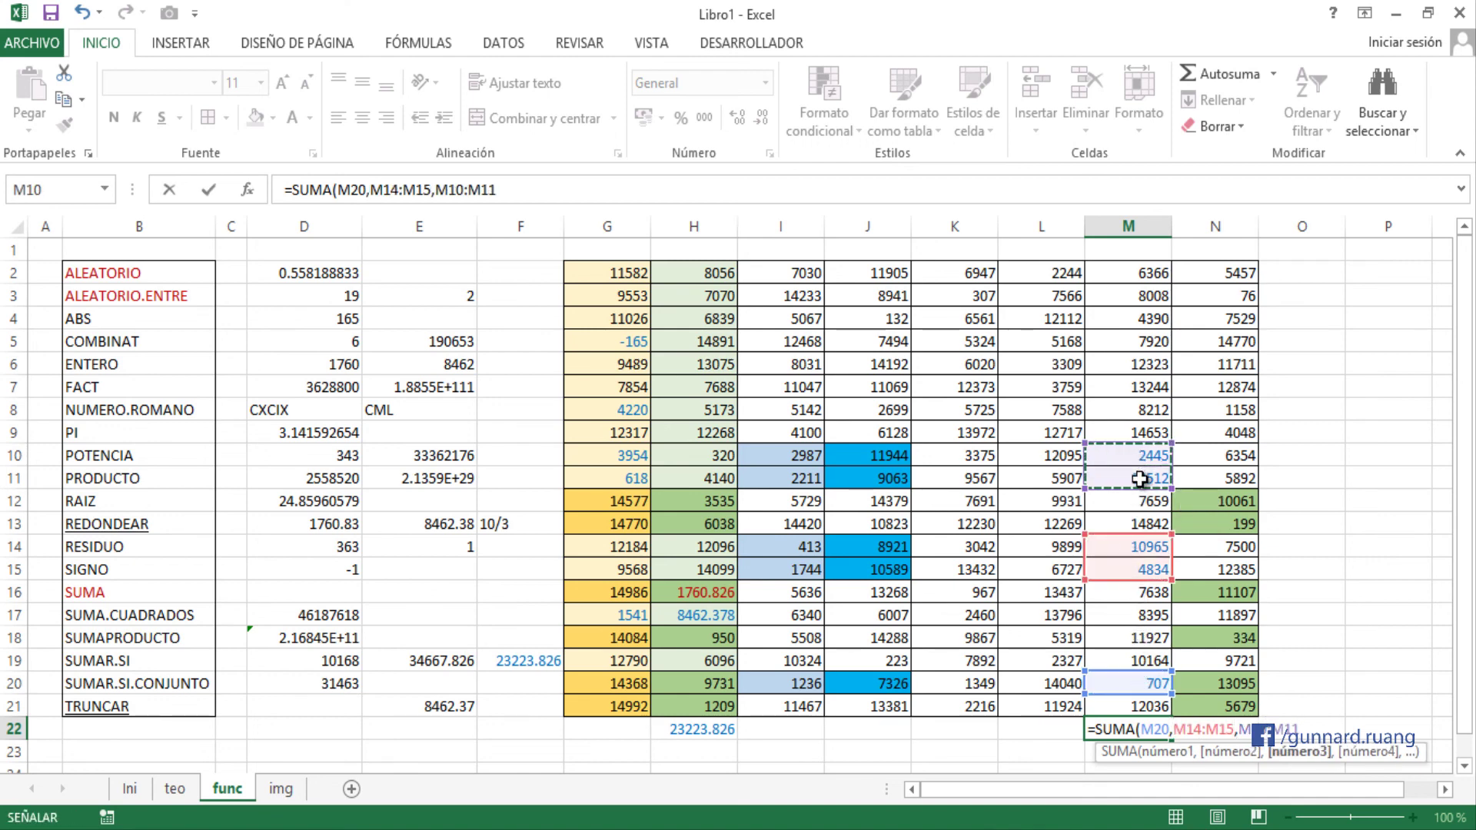
{"action": "key", "text": "Return"}
{"action": "left_click", "coordinate": [1149, 729]}
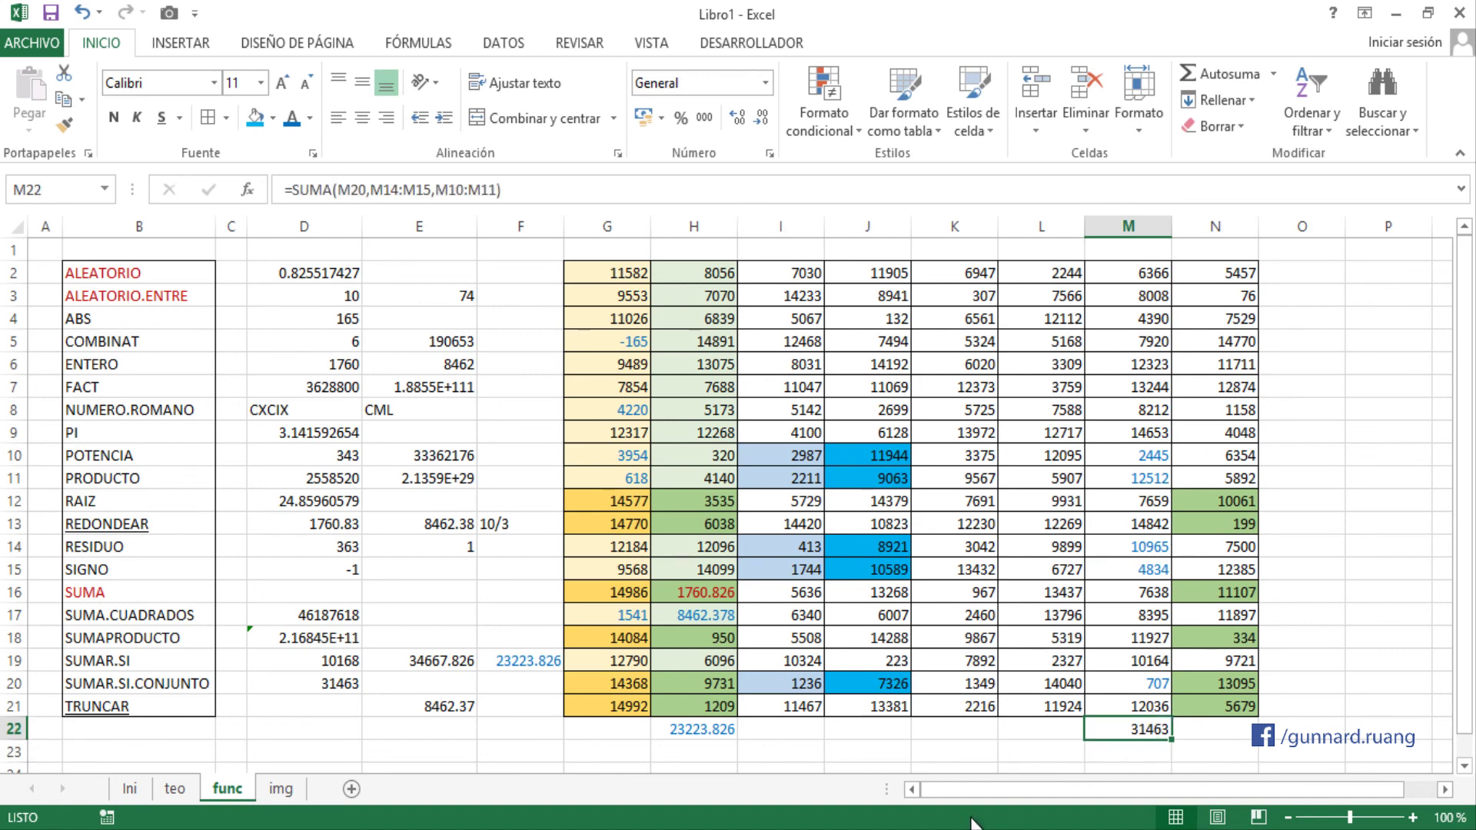
- Apply the blue font colour and bold to the D20 result and the manual sum in M22
{"action": "left_click", "coordinate": [353, 683], "text": "ctrl"}
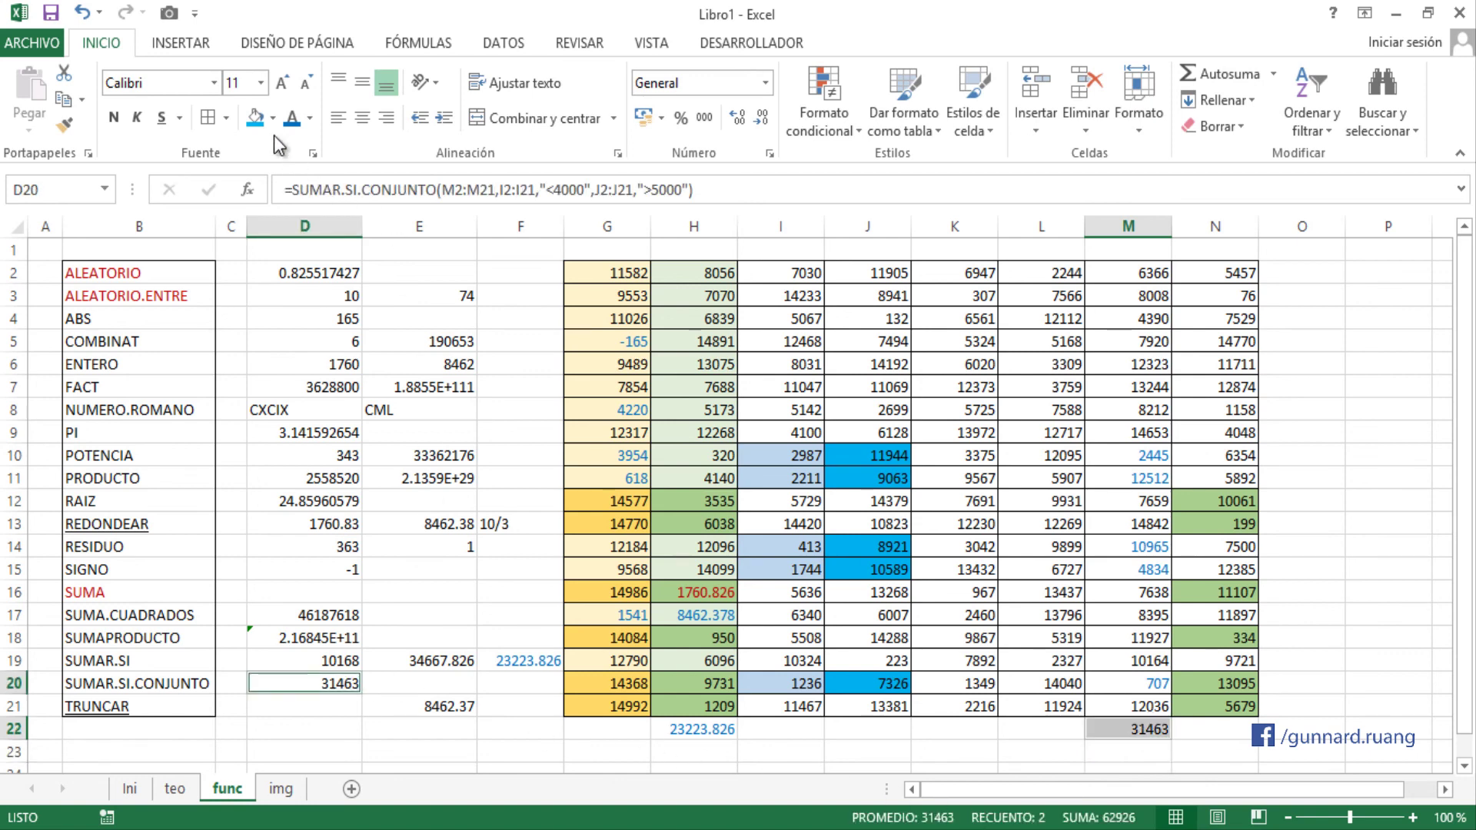
{"action": "left_click", "coordinate": [293, 117]}
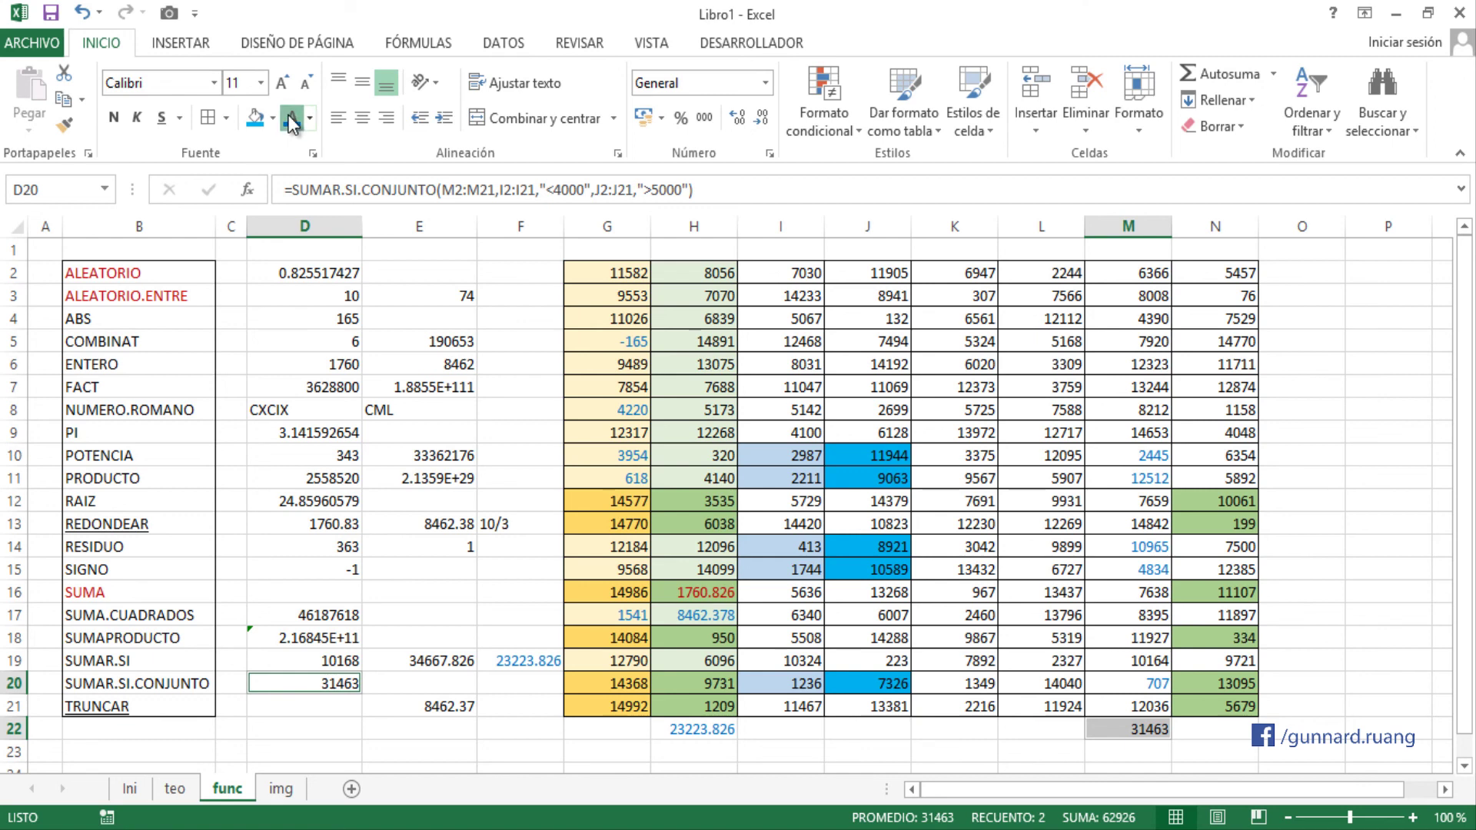
{"action": "left_click", "coordinate": [1130, 753]}
{"action": "left_click", "coordinate": [1125, 730]}
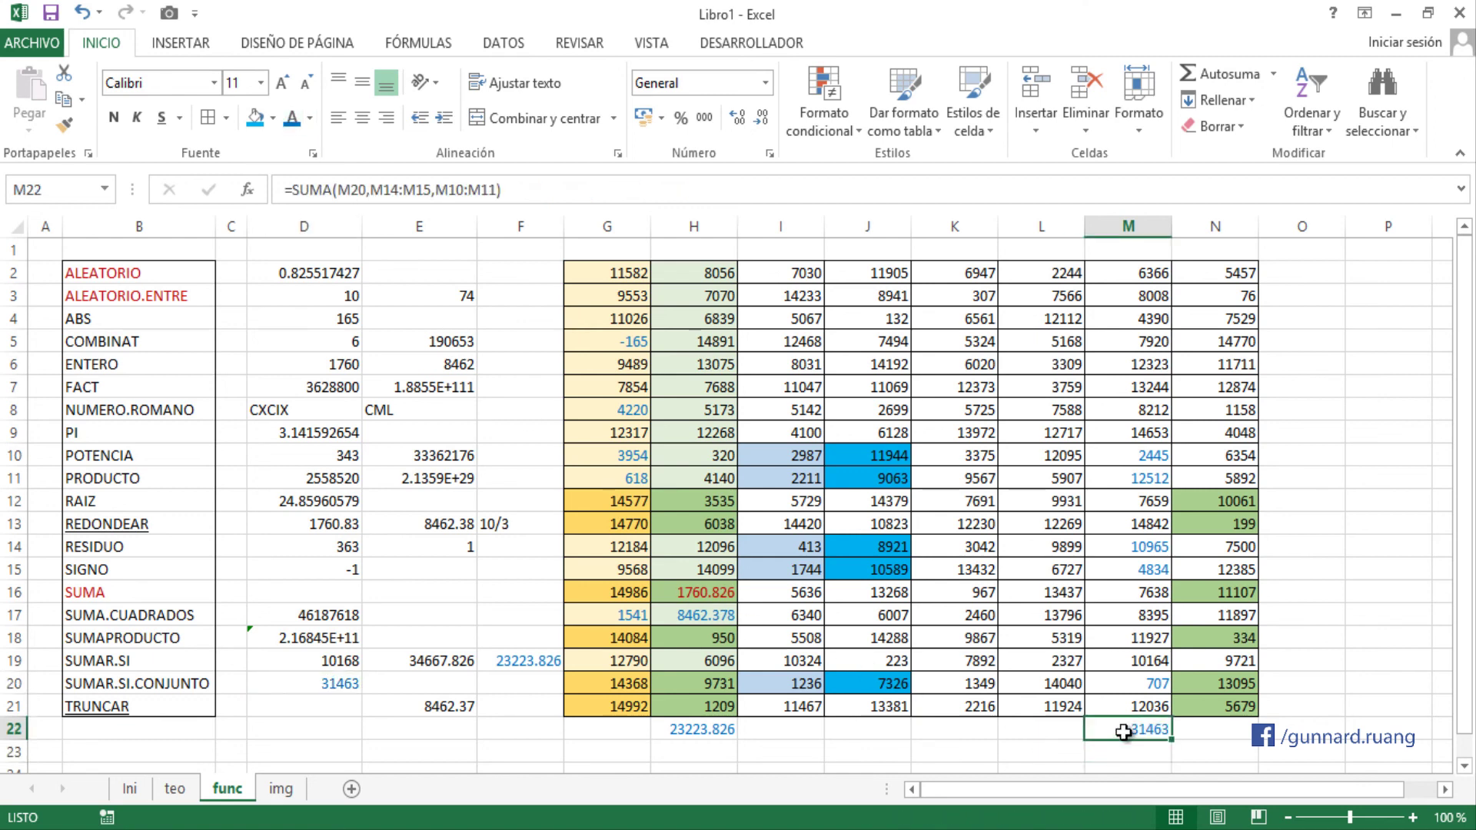
{"action": "left_click", "coordinate": [323, 683], "text": "ctrl"}
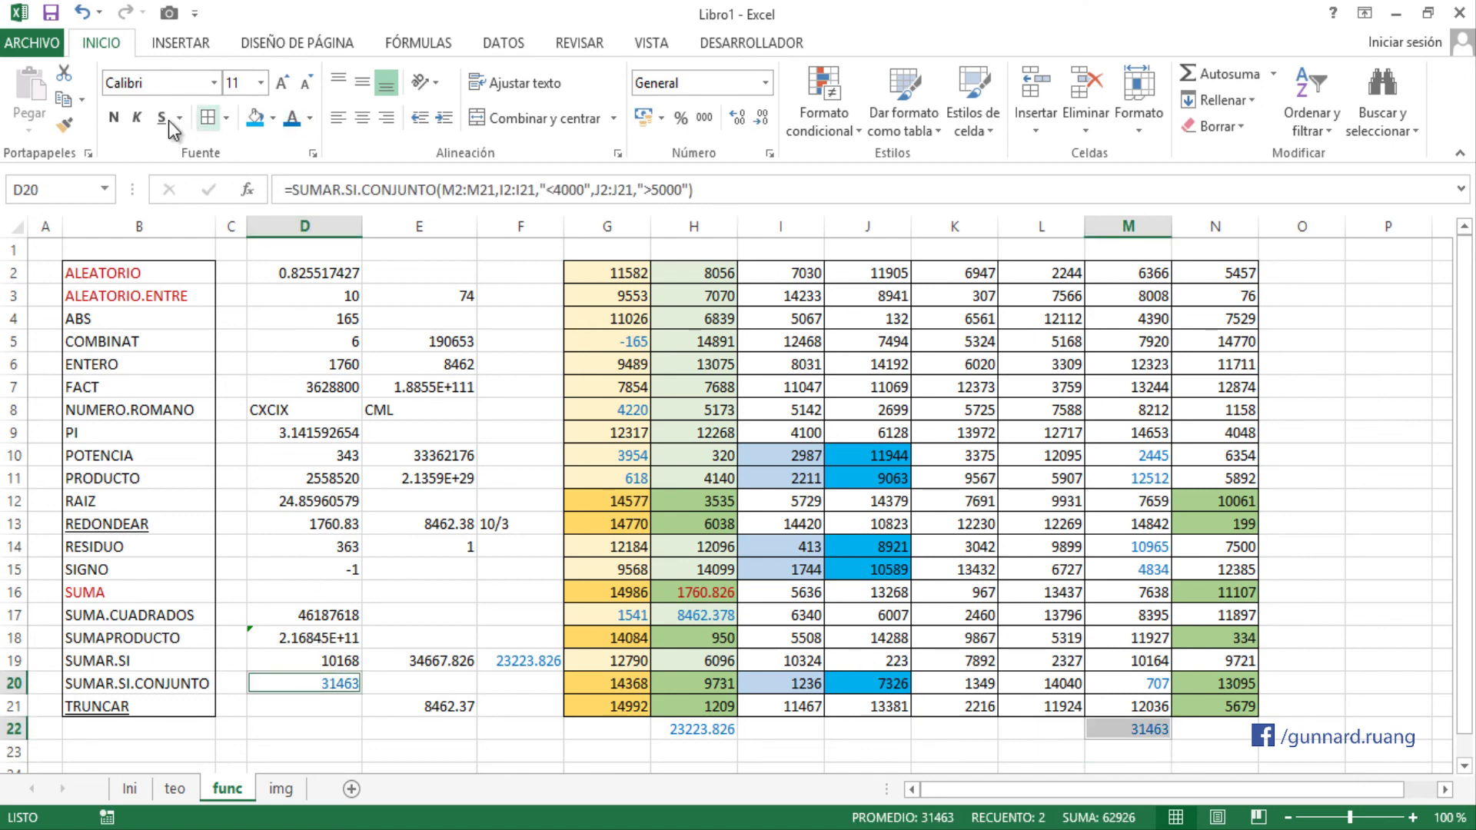
{"action": "left_click", "coordinate": [116, 119]}
{"action": "left_click", "coordinate": [1038, 753]}
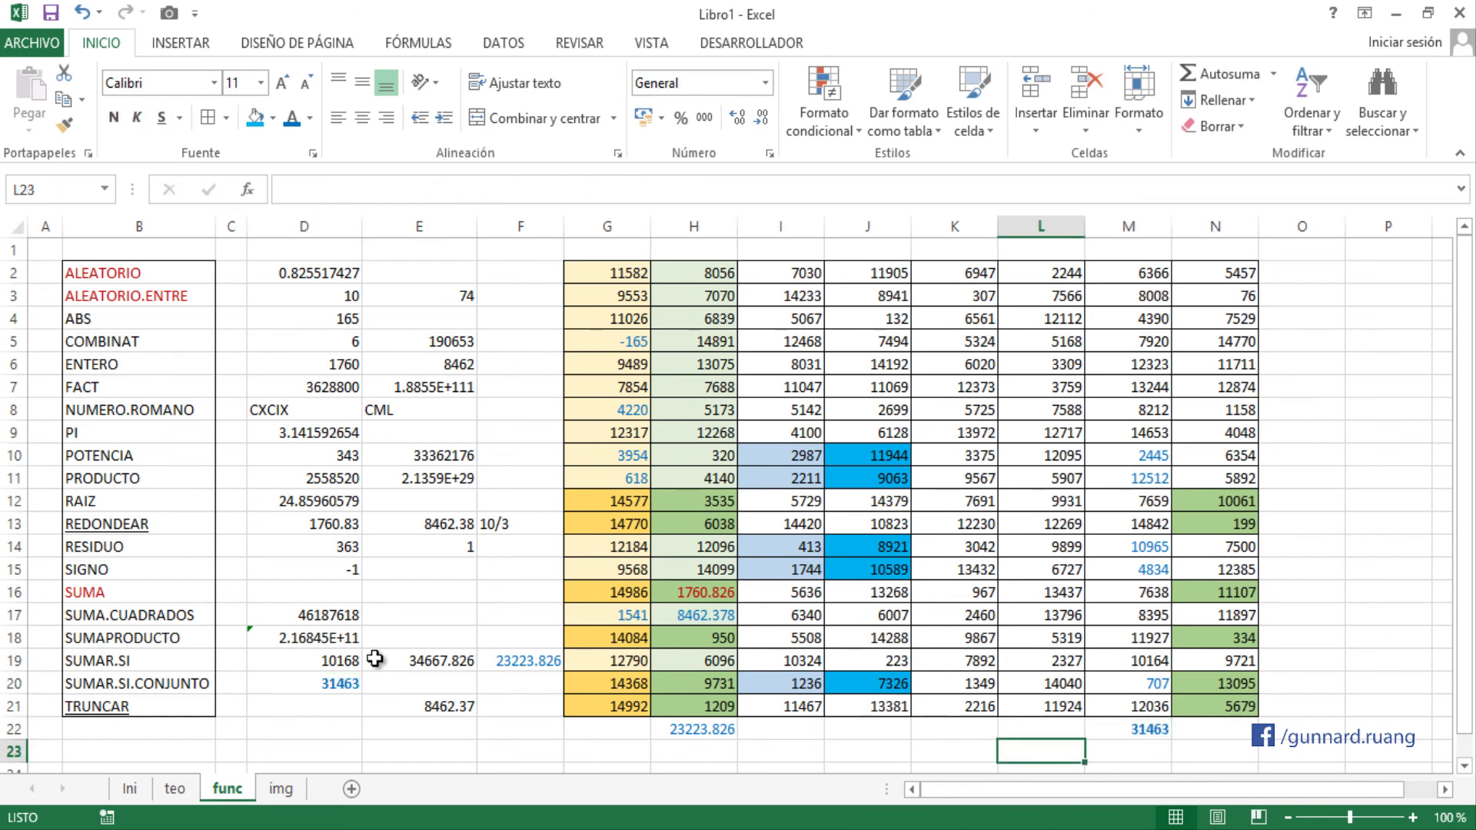
- Change the second criterion of the SUMAR.SI.CONJUNTO formula in D20 to "<10000"
{"action": "left_click", "coordinate": [336, 685]}
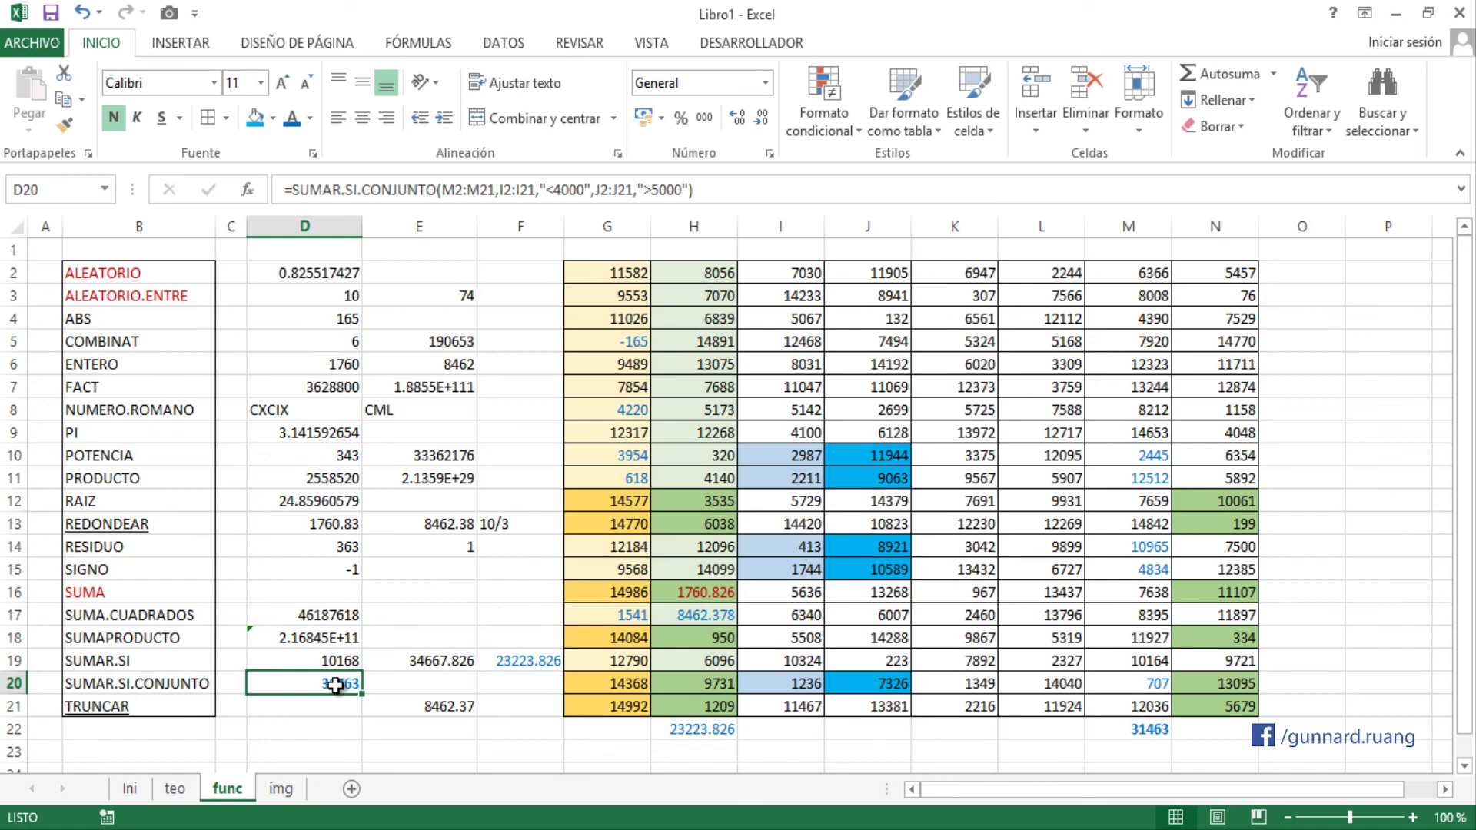
{"action": "double_click", "coordinate": [336, 685]}
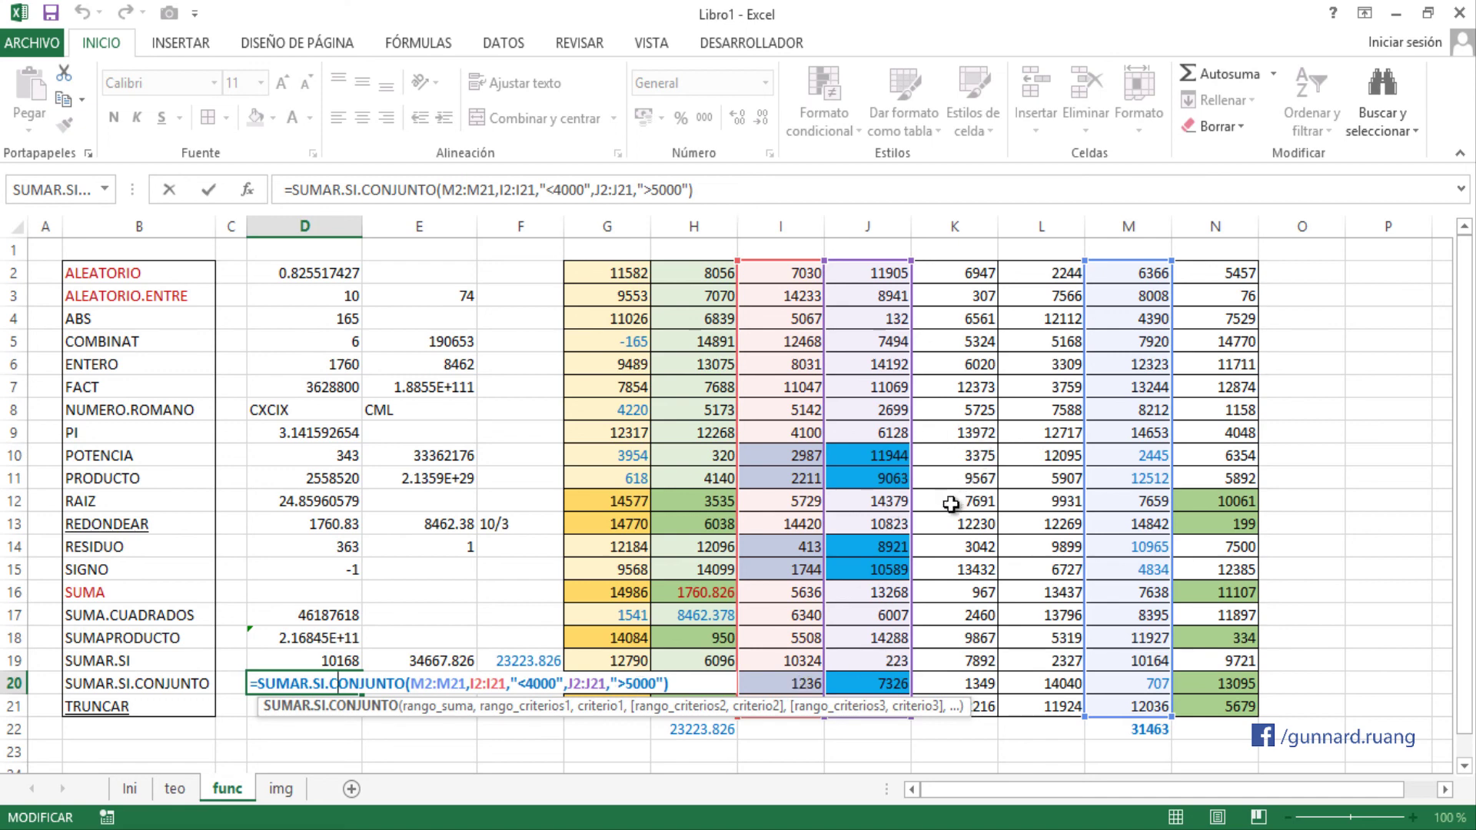
{"action": "left_click_drag", "start_coordinate": [633, 683], "coordinate": [621, 683]}
{"action": "type", "text": "<10"}
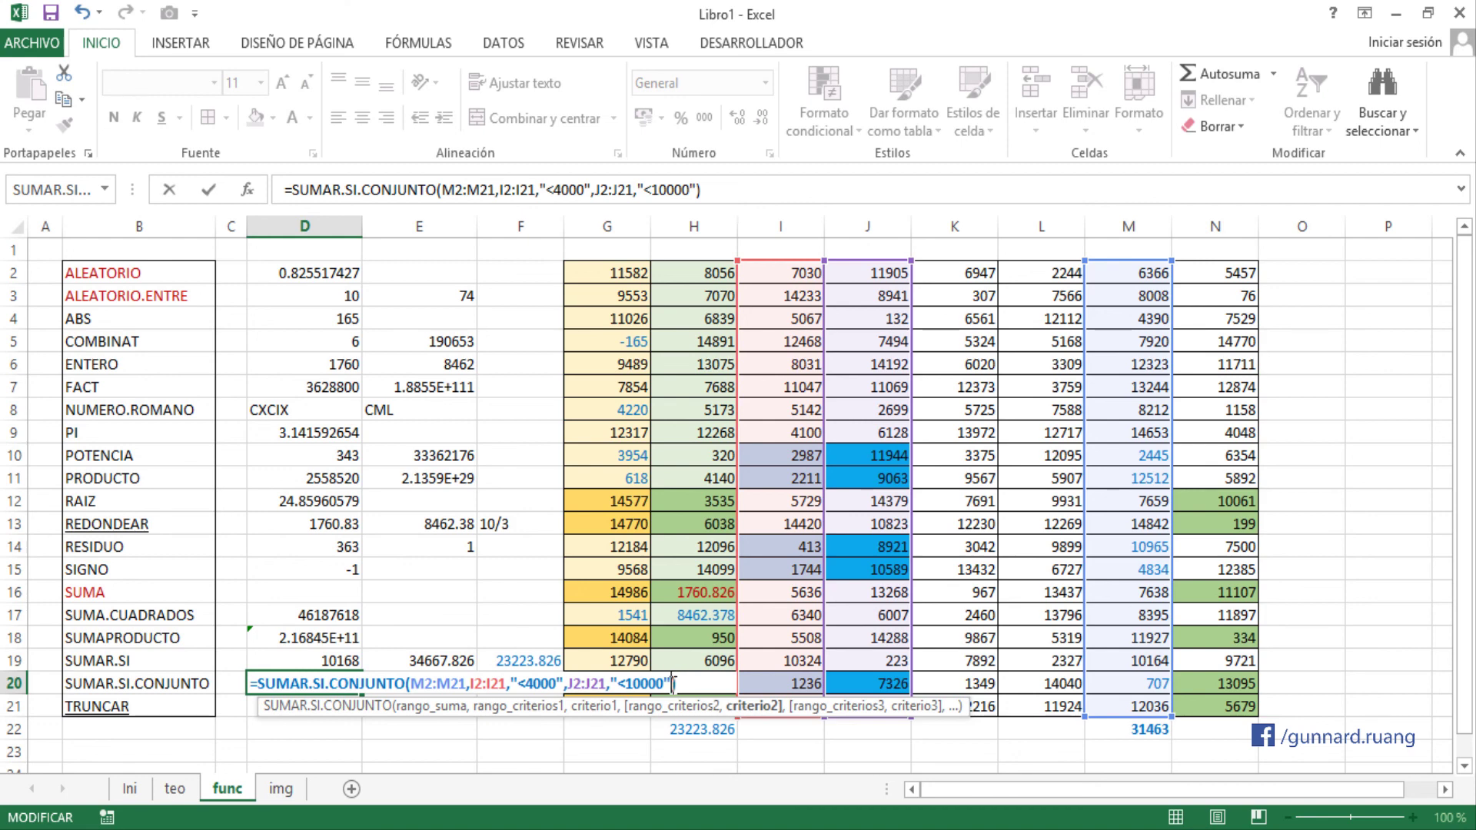
{"action": "key", "text": "Return"}
{"action": "left_click", "coordinate": [340, 685]}
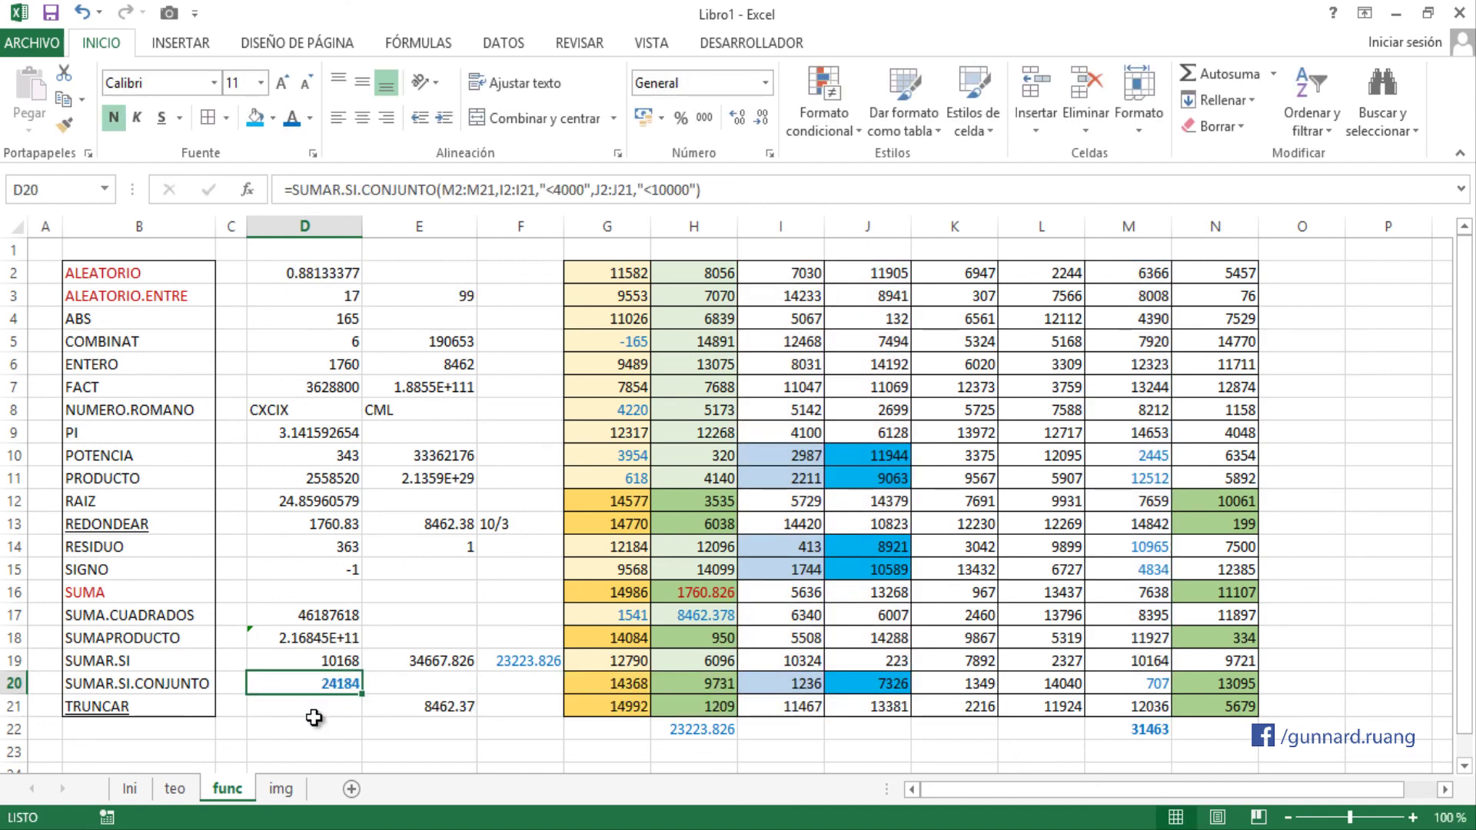
- Remove the fill colour from cells J8:J20
{"action": "left_click_drag", "start_coordinate": [872, 410], "coordinate": [869, 687]}
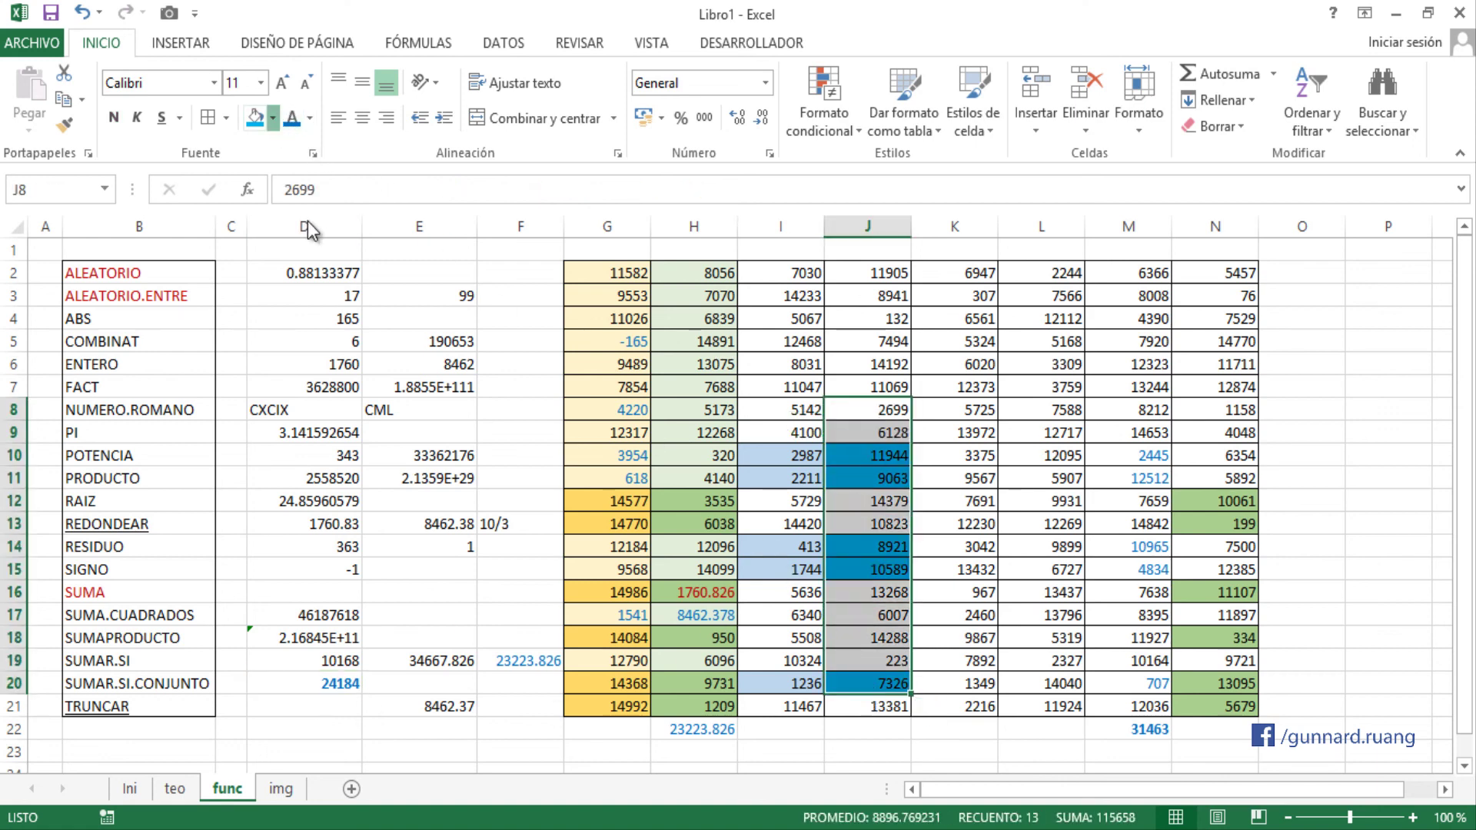
{"action": "left_click", "coordinate": [273, 118]}
{"action": "left_click", "coordinate": [332, 307]}
{"action": "left_click", "coordinate": [892, 458]}
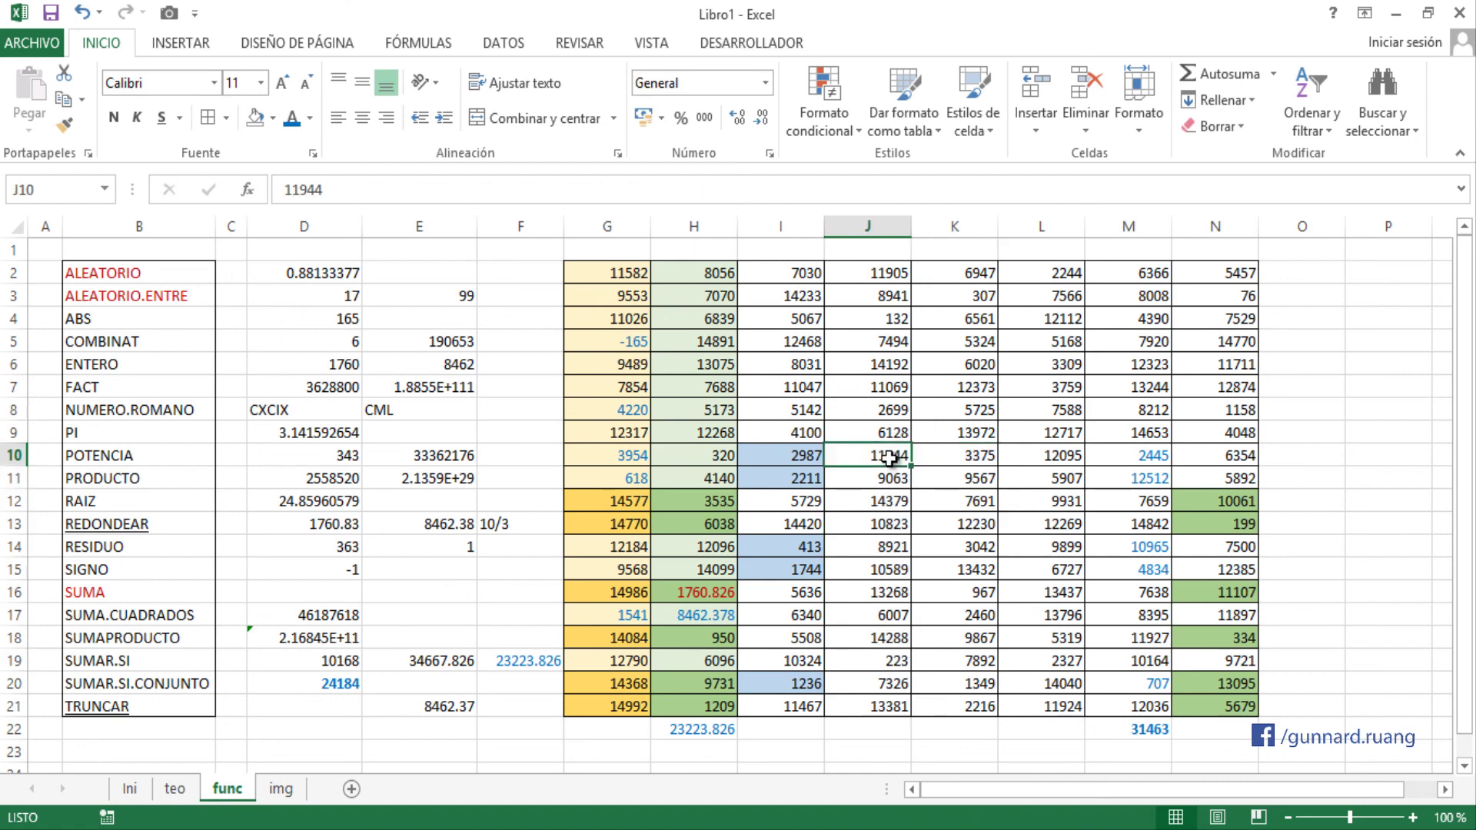
- Examine the criteria of the D20 formula against the light blue column I cells and their column J neighbours
{"action": "double_click", "coordinate": [339, 683]}
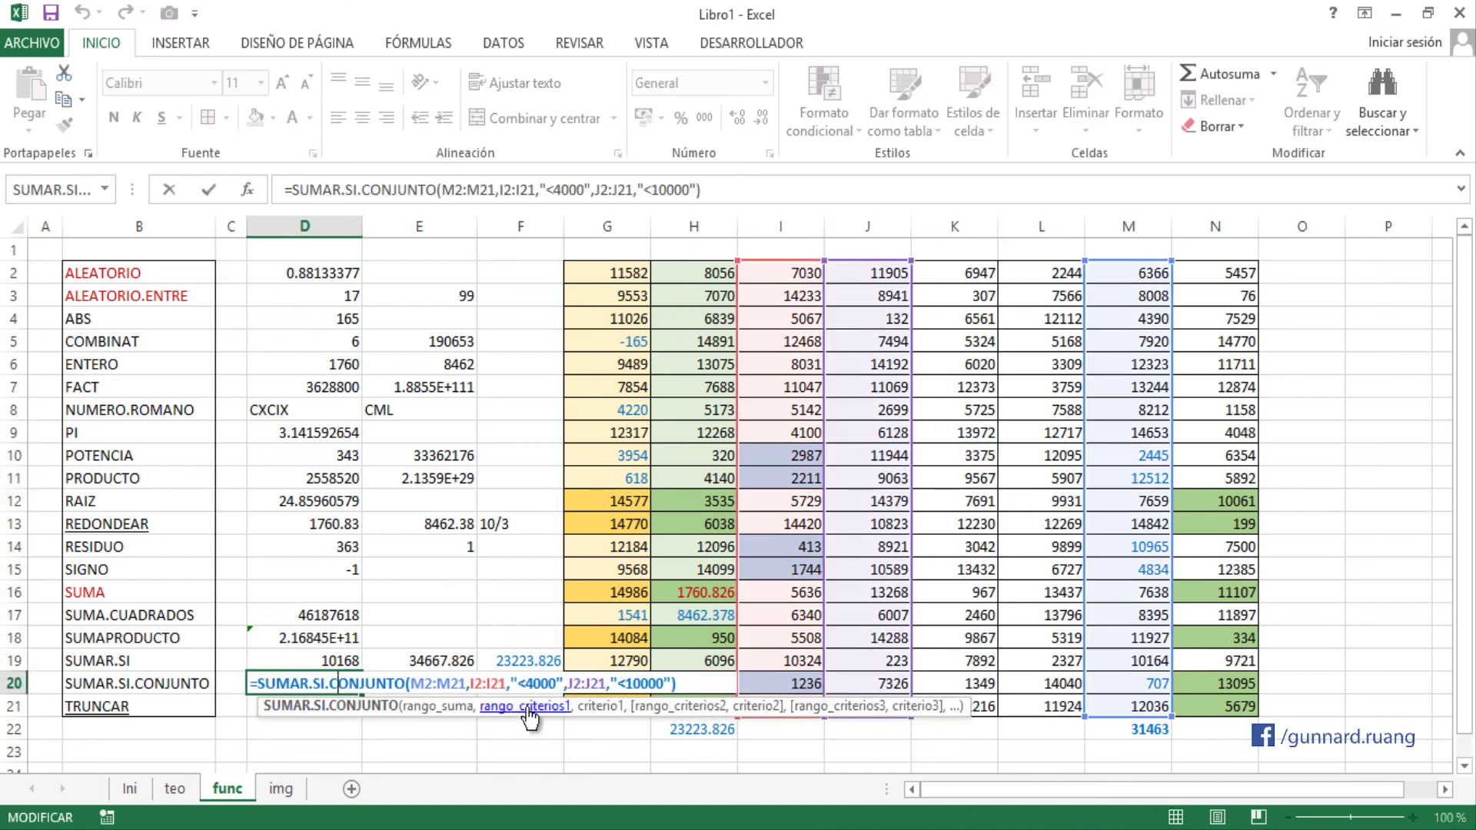
{"action": "left_click_drag", "start_coordinate": [477, 682], "coordinate": [549, 682]}
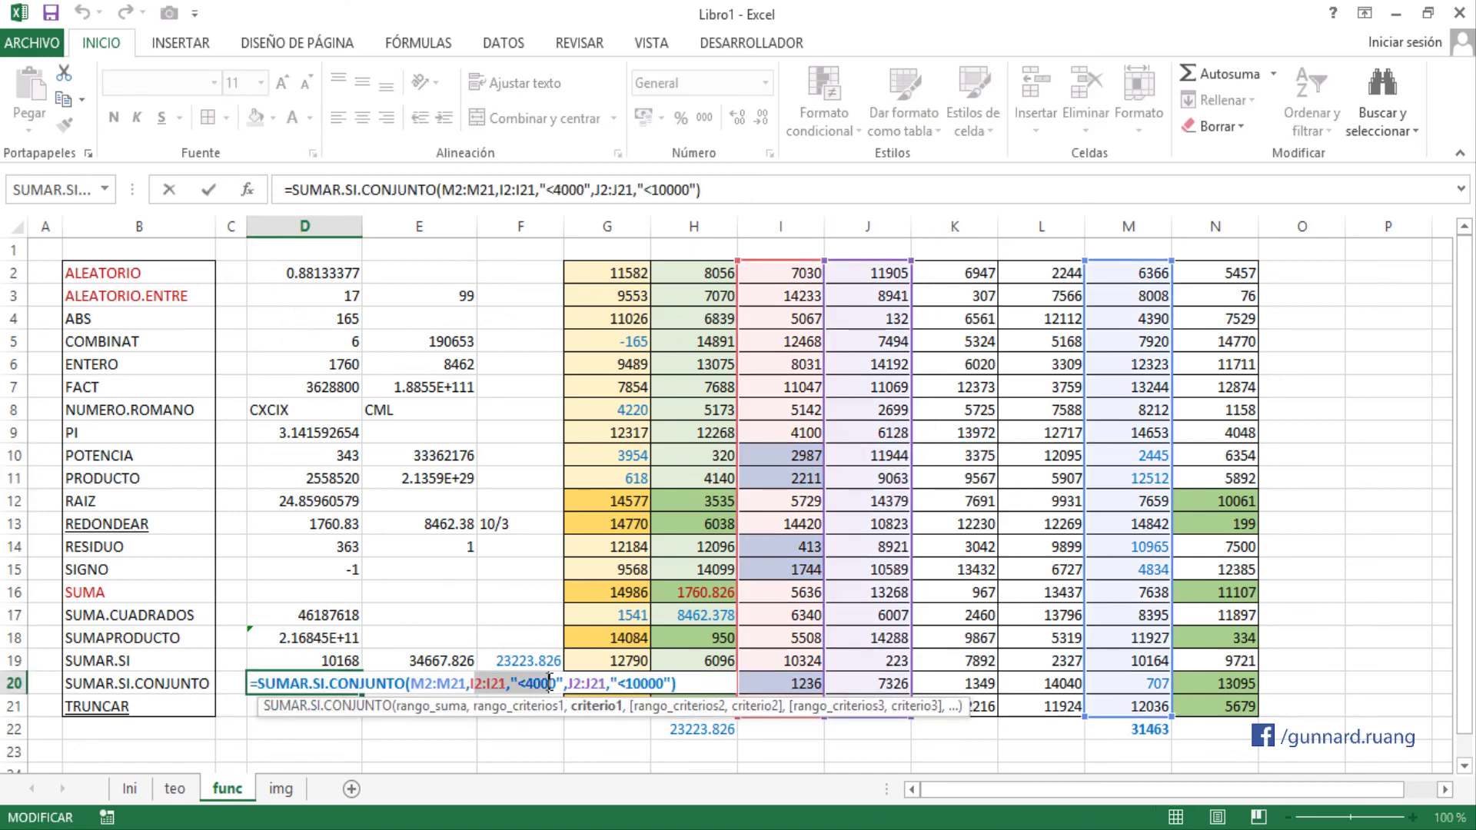
{"action": "left_click", "coordinate": [549, 682]}
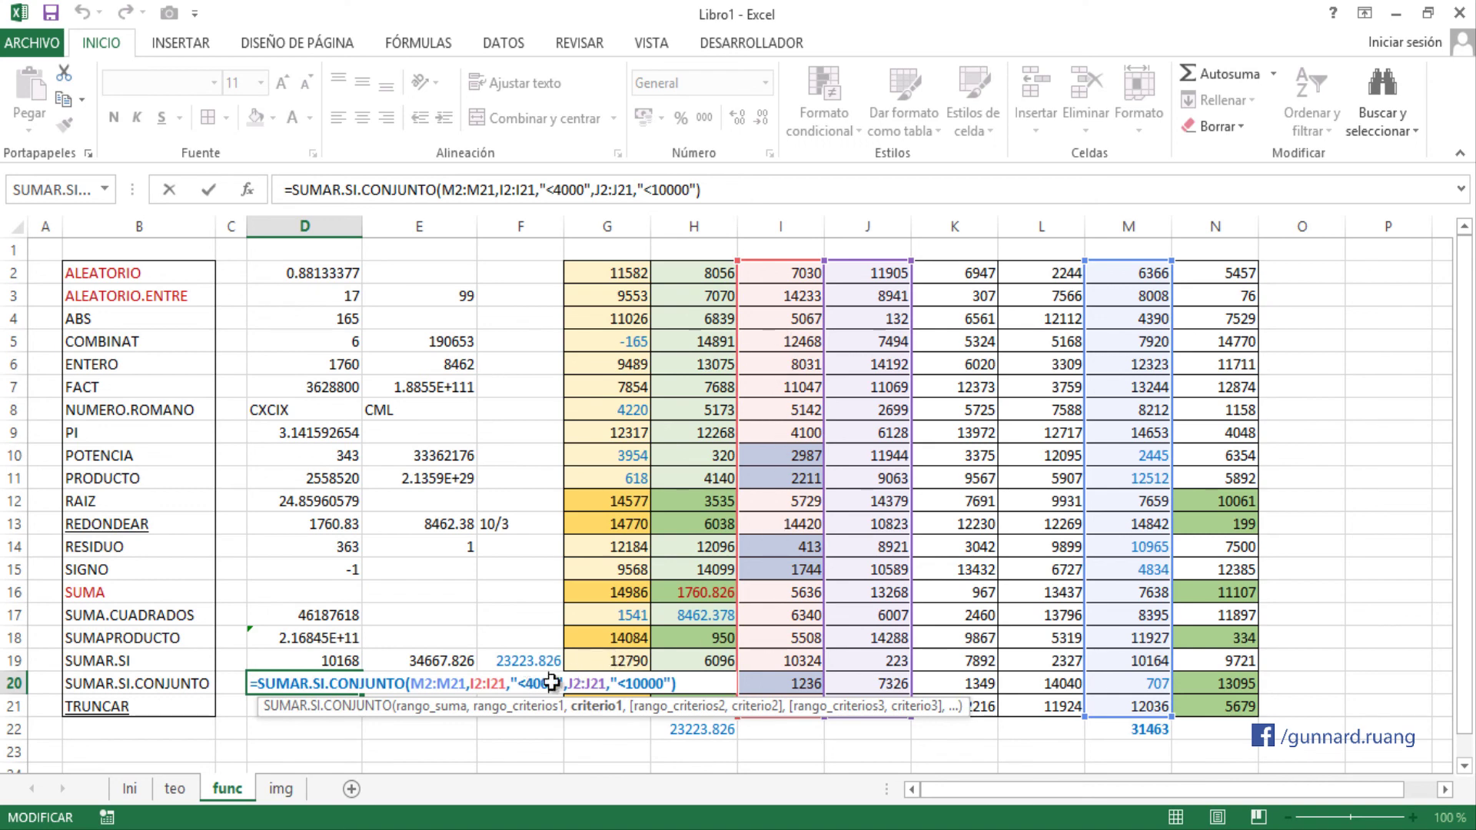
{"action": "key", "text": "Escape"}
{"action": "left_click_drag", "start_coordinate": [806, 455], "coordinate": [798, 567]}
{"action": "left_click", "coordinate": [785, 682], "text": "ctrl"}
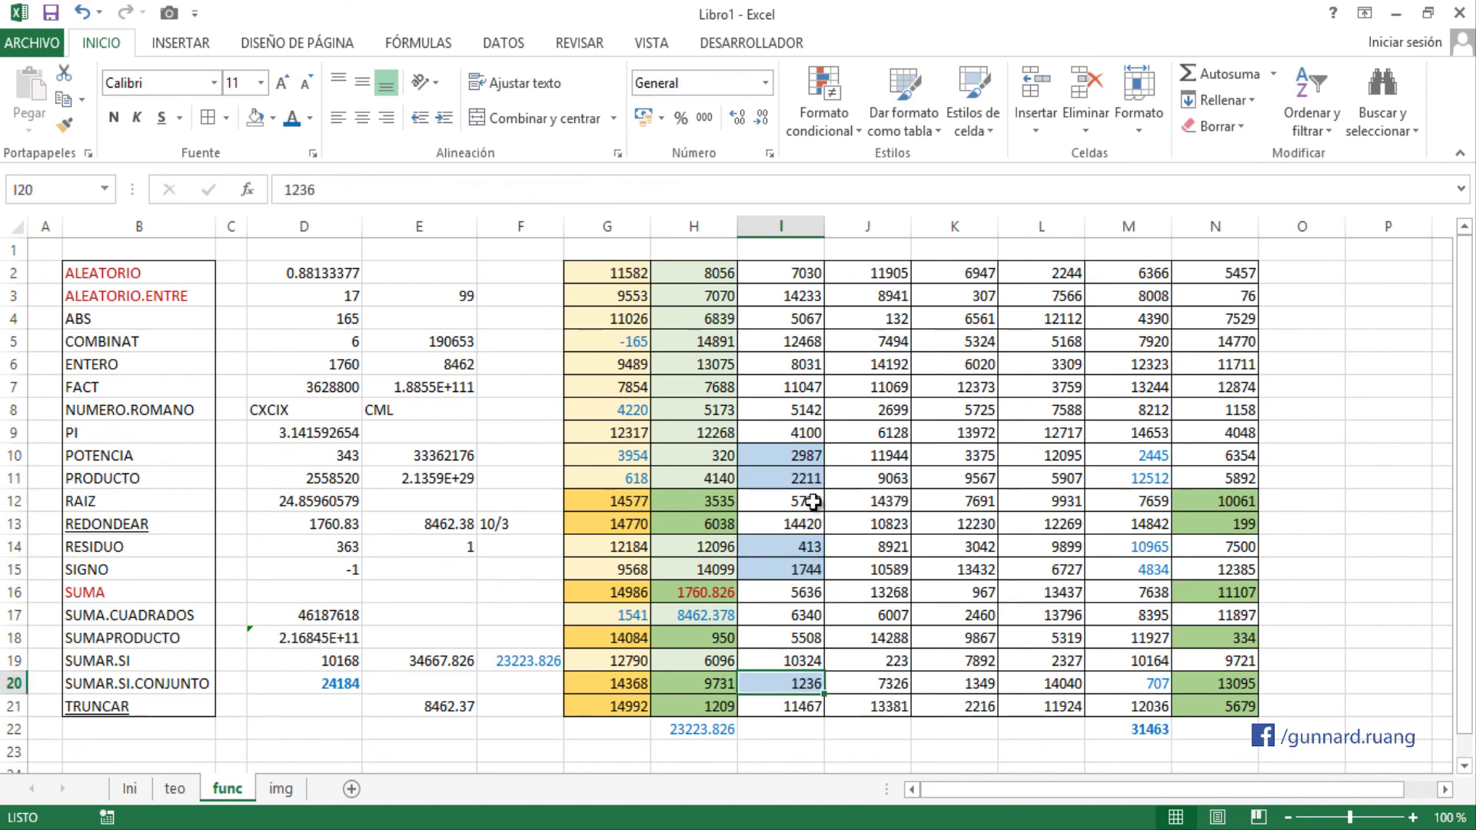
{"action": "left_click_drag", "start_coordinate": [794, 457], "coordinate": [847, 483]}
{"action": "left_click_drag", "start_coordinate": [812, 549], "coordinate": [847, 574]}
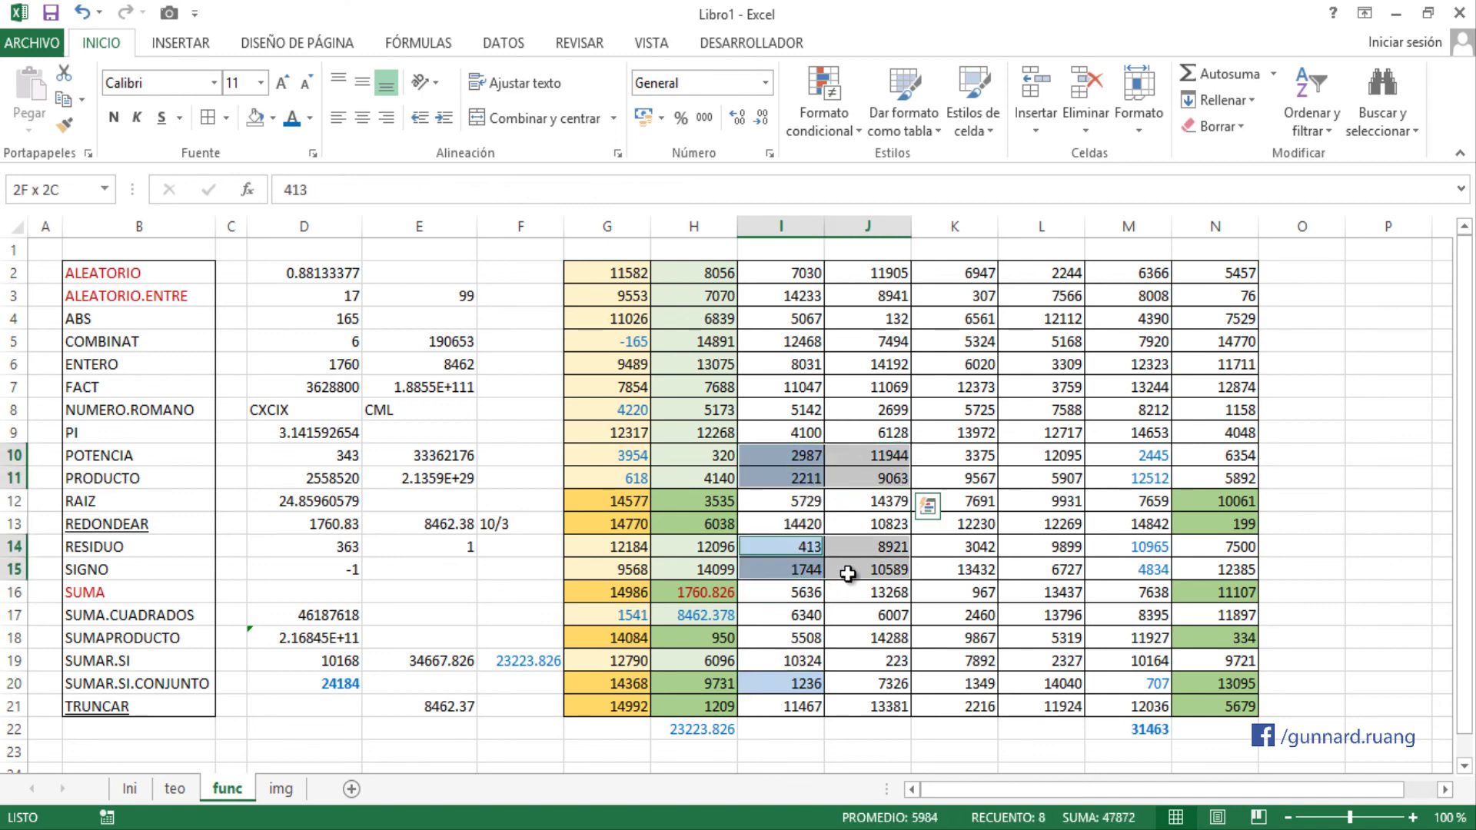
{"action": "left_click_drag", "start_coordinate": [807, 681], "coordinate": [846, 682]}
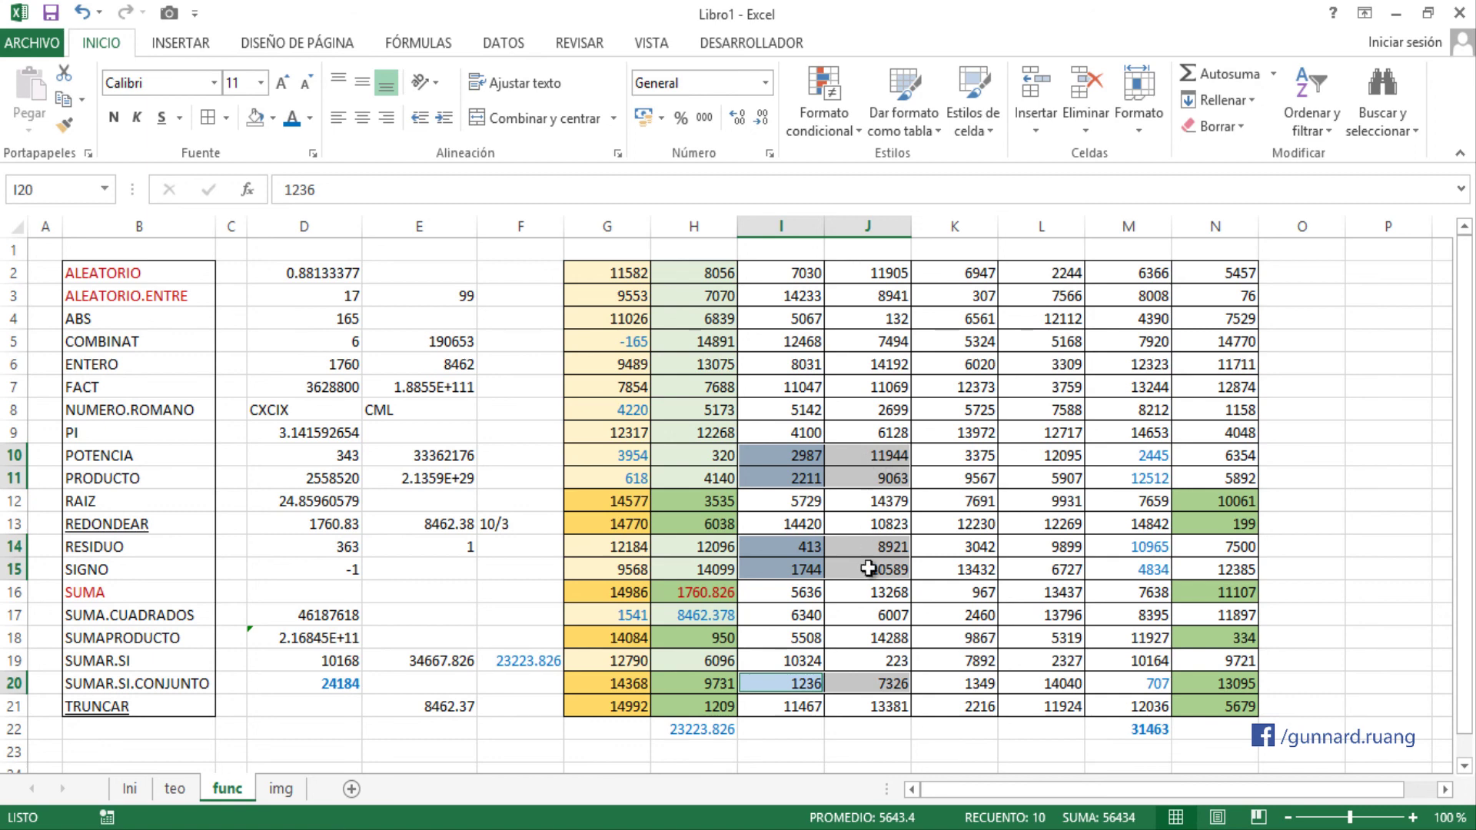
{"action": "left_click", "coordinate": [350, 682]}
{"action": "double_click", "coordinate": [350, 683]}
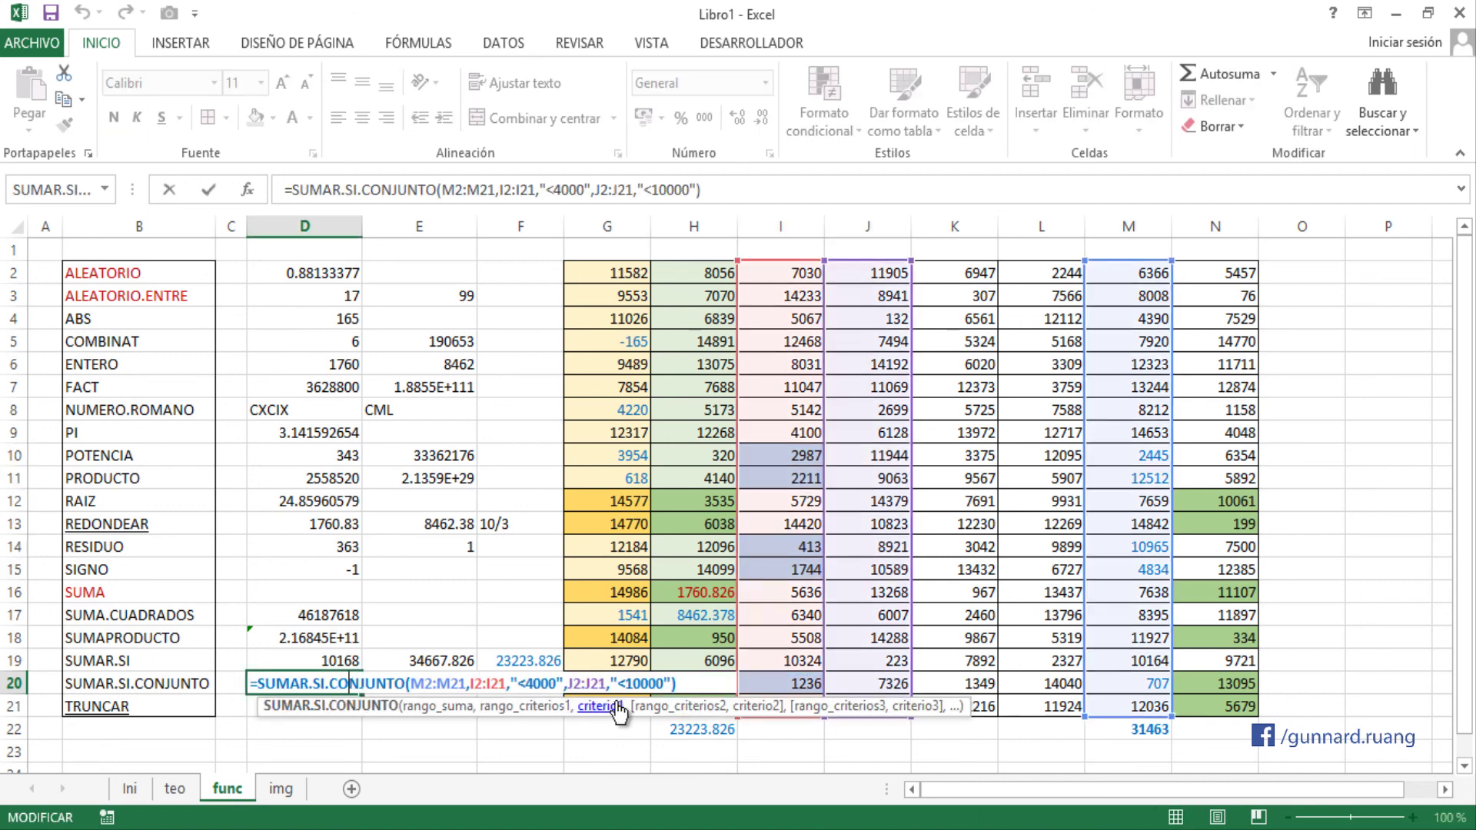
{"action": "key", "text": "Escape"}
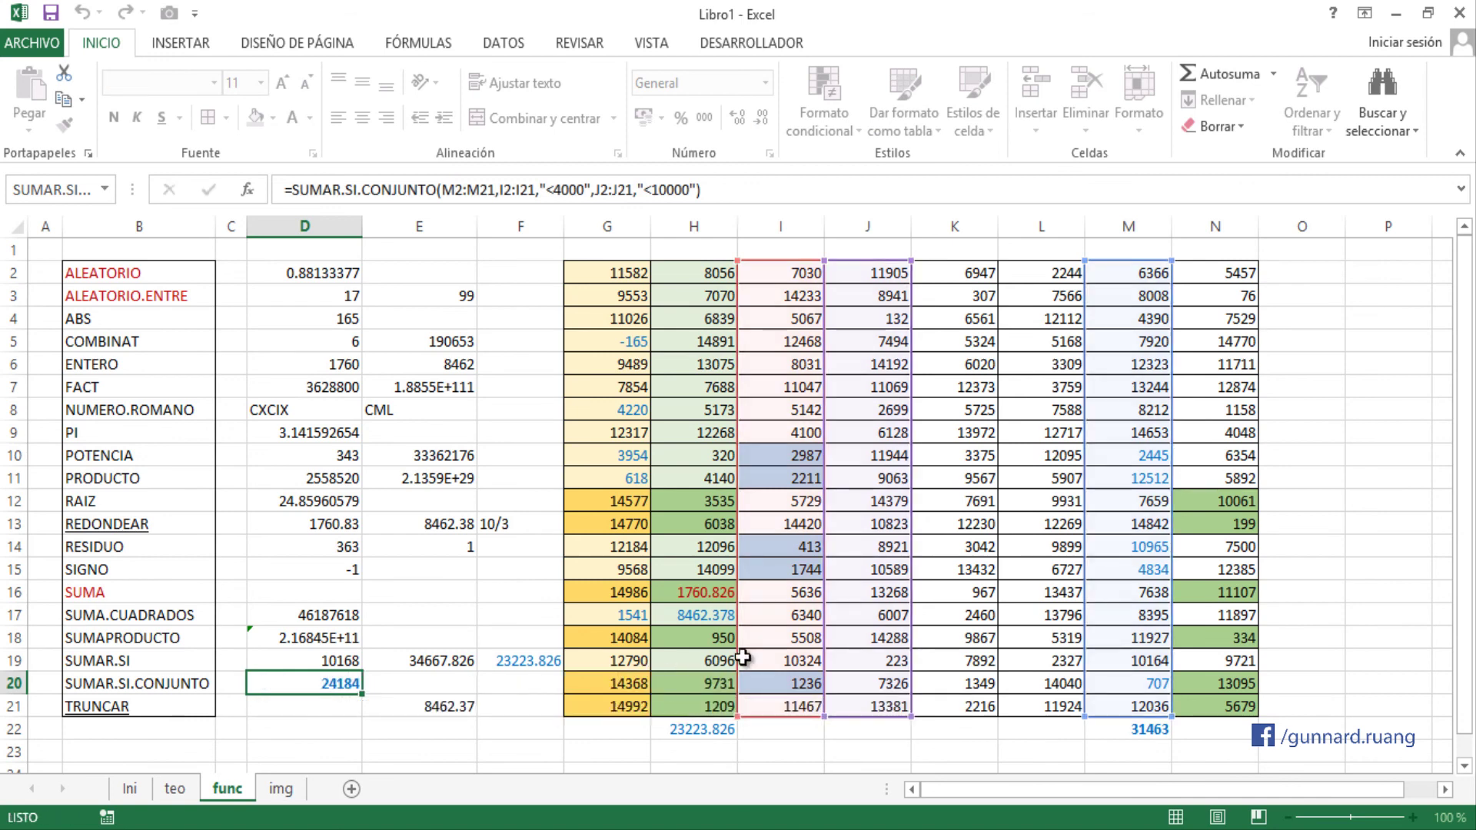
- Fill the column J cells below 10000 beside the light blue ones, J11, J14 and J20, with standard light blue
{"action": "left_click", "coordinate": [861, 460]}
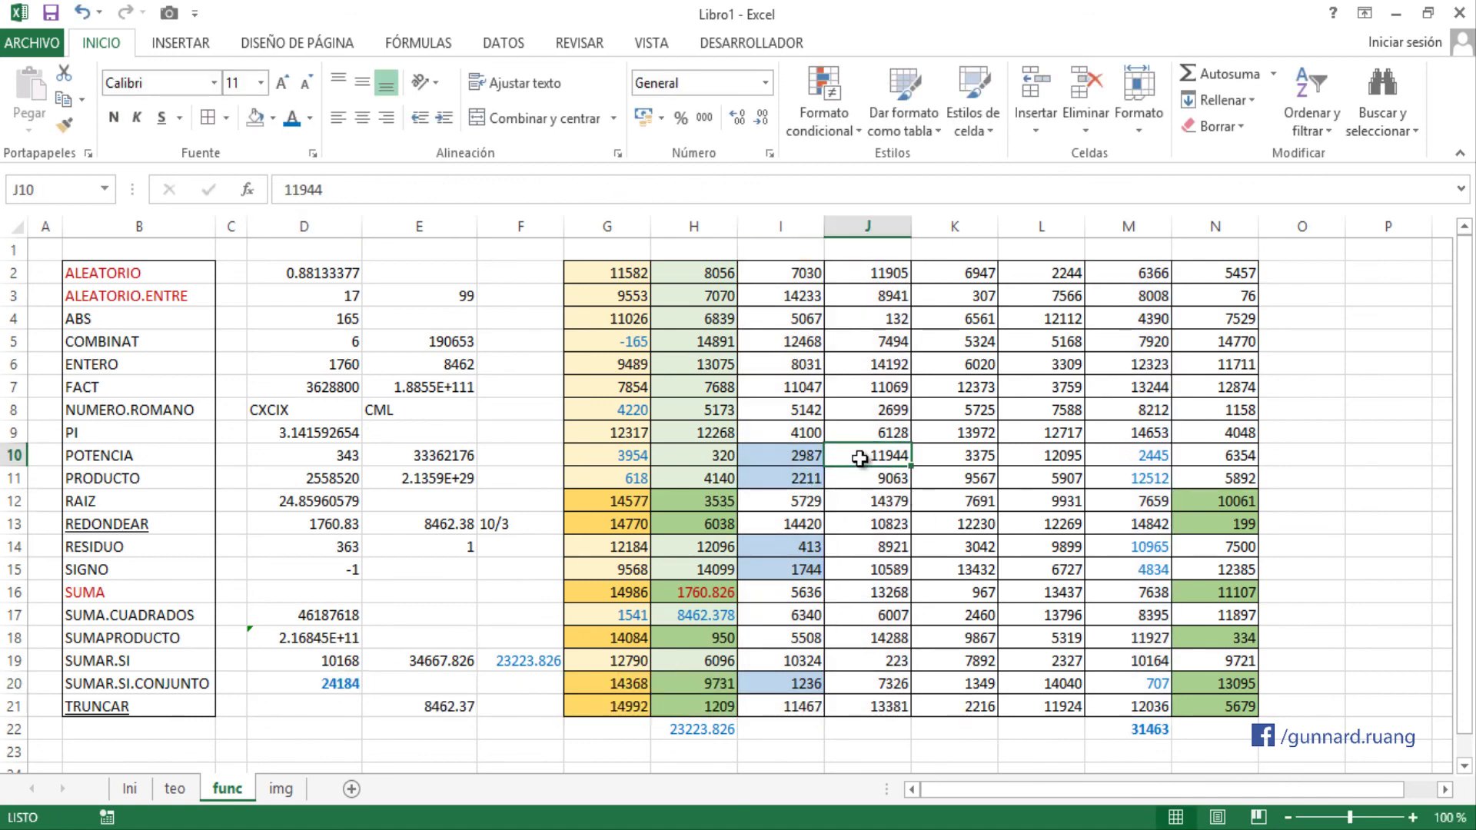
{"action": "left_click", "coordinate": [861, 478]}
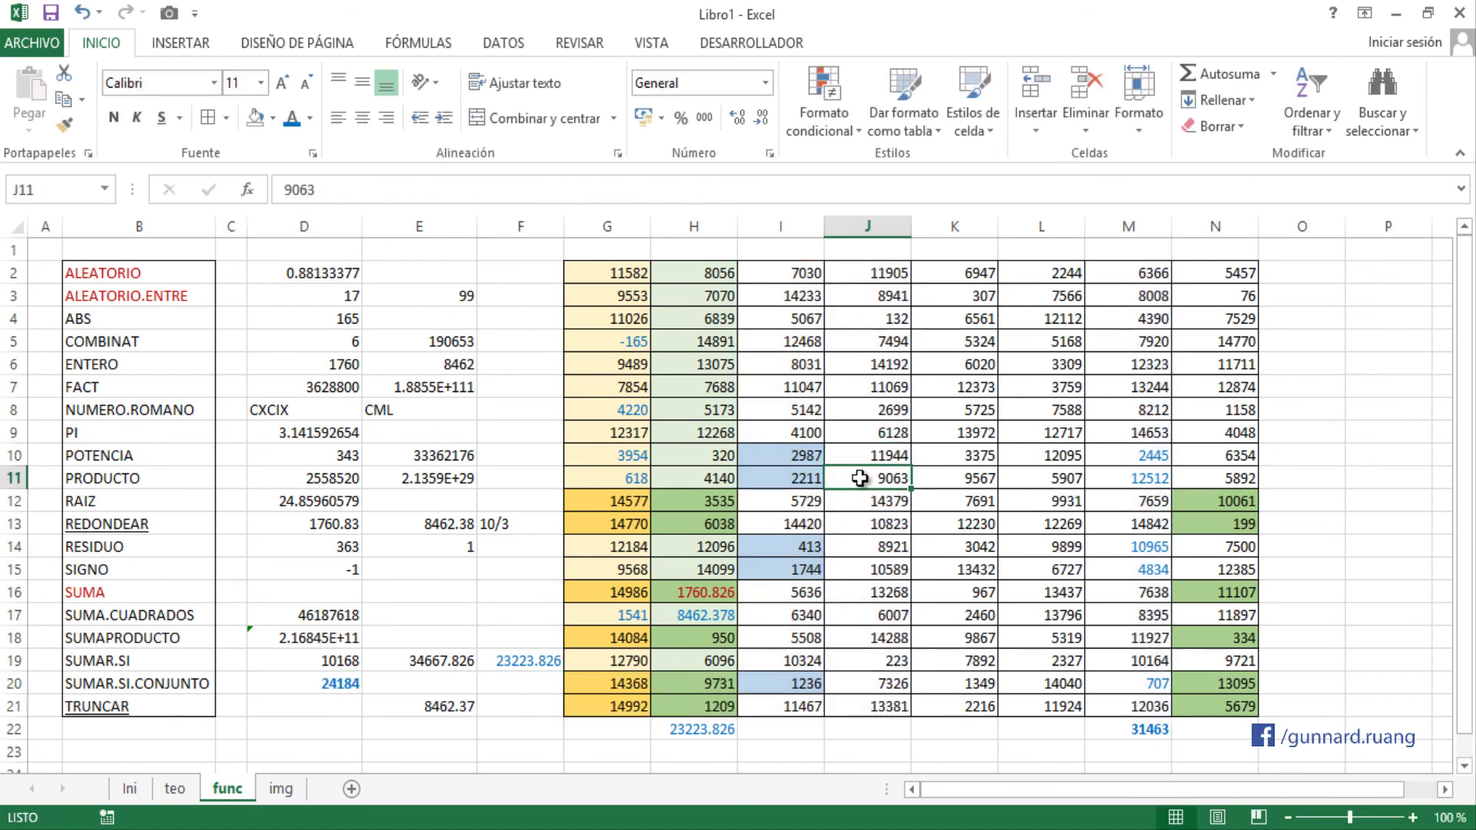
{"action": "left_click", "coordinate": [273, 117]}
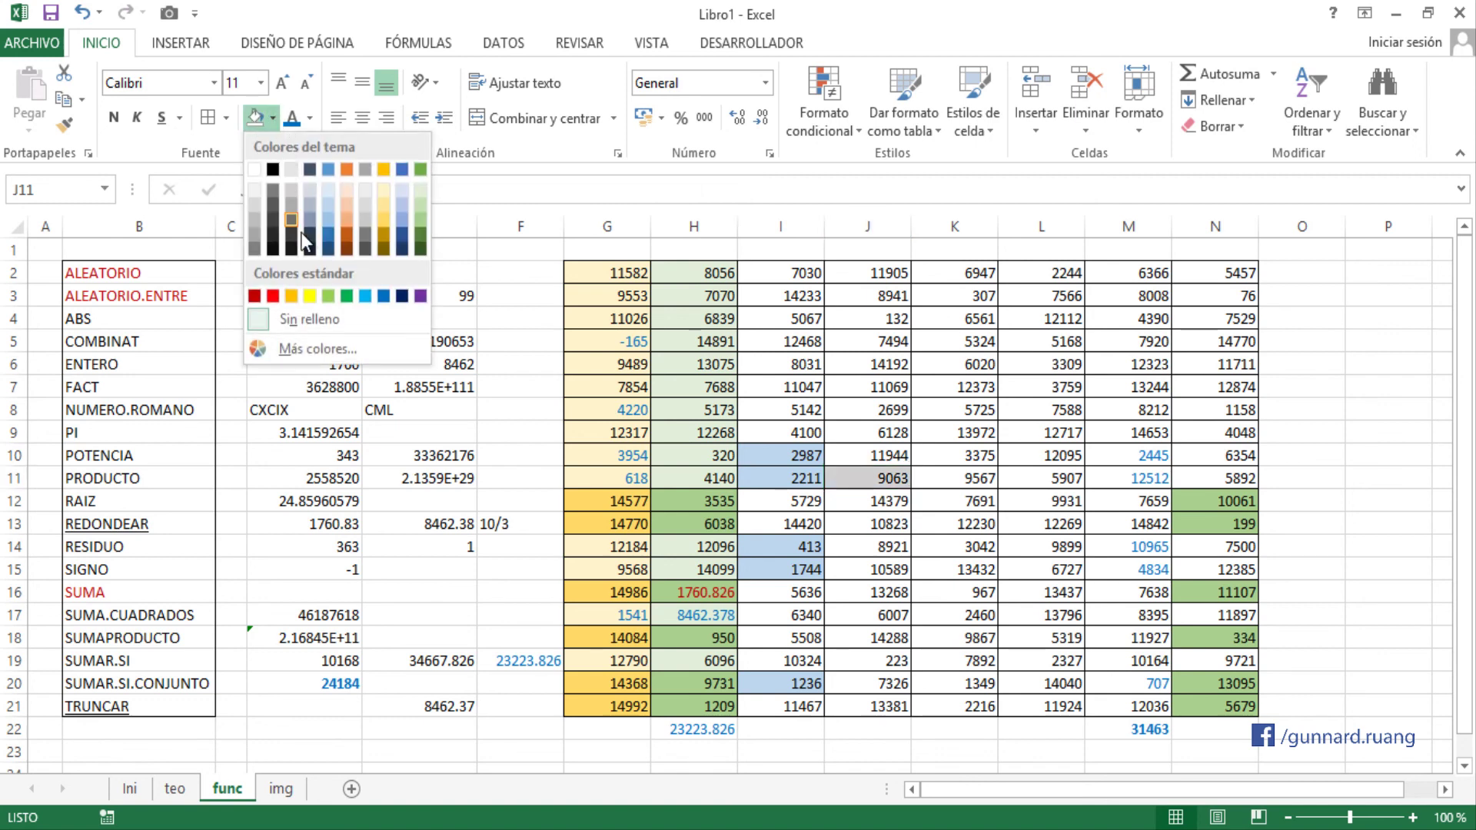
{"action": "left_click", "coordinate": [366, 296]}
{"action": "left_click", "coordinate": [874, 551]}
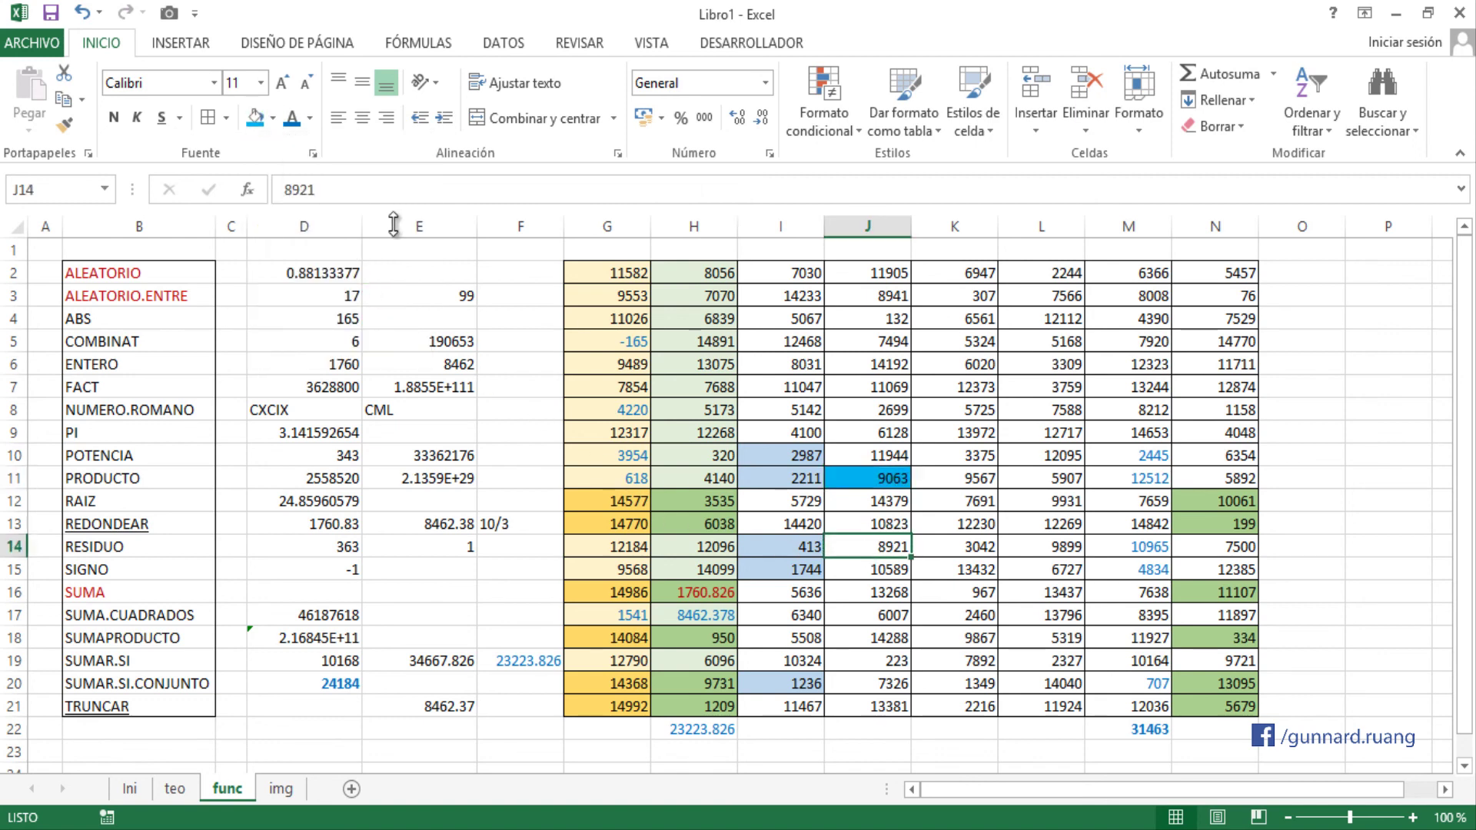
{"action": "left_click", "coordinate": [256, 118]}
{"action": "left_click", "coordinate": [875, 576]}
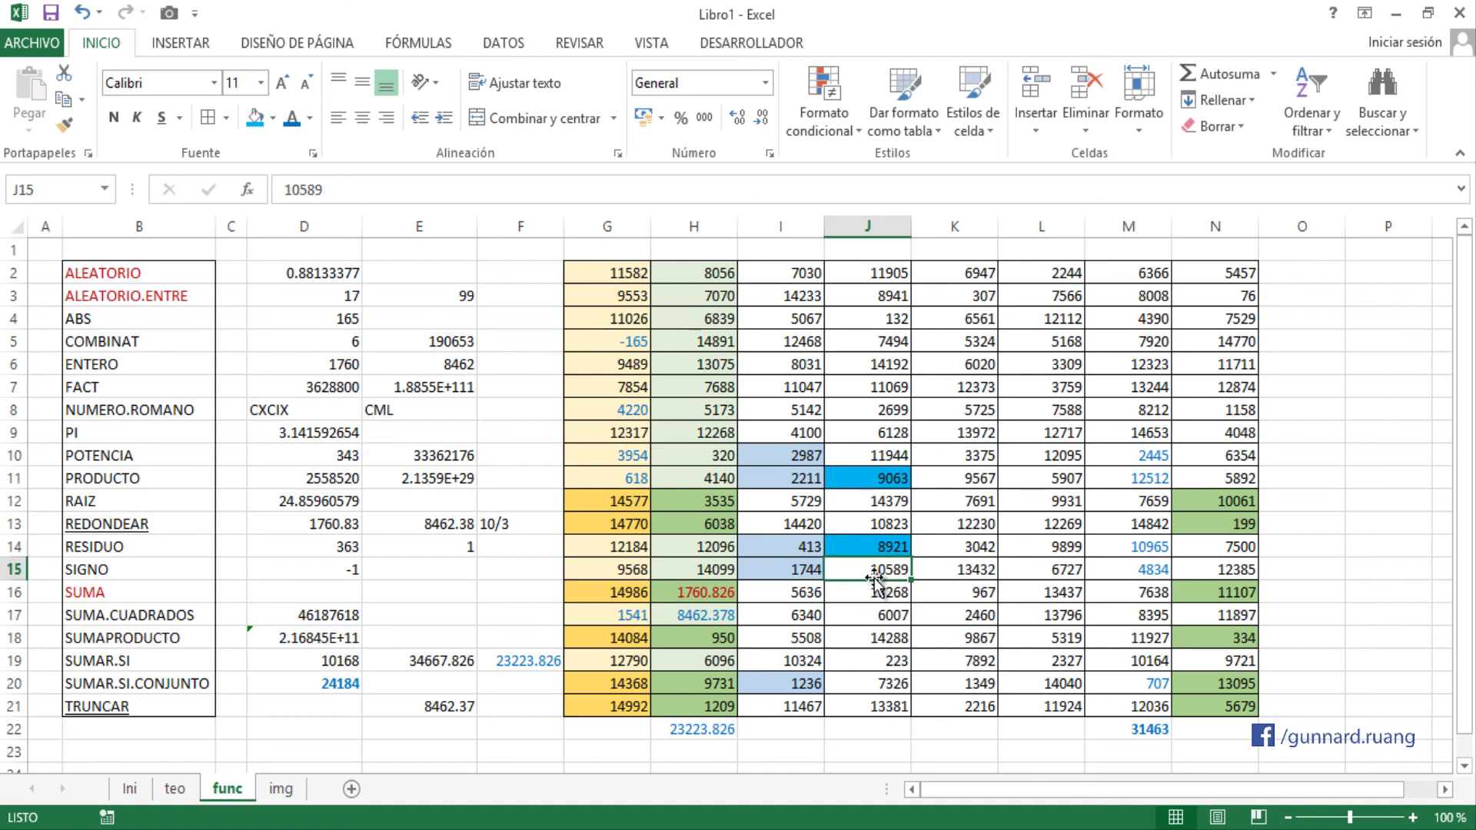
{"action": "left_click", "coordinate": [868, 686]}
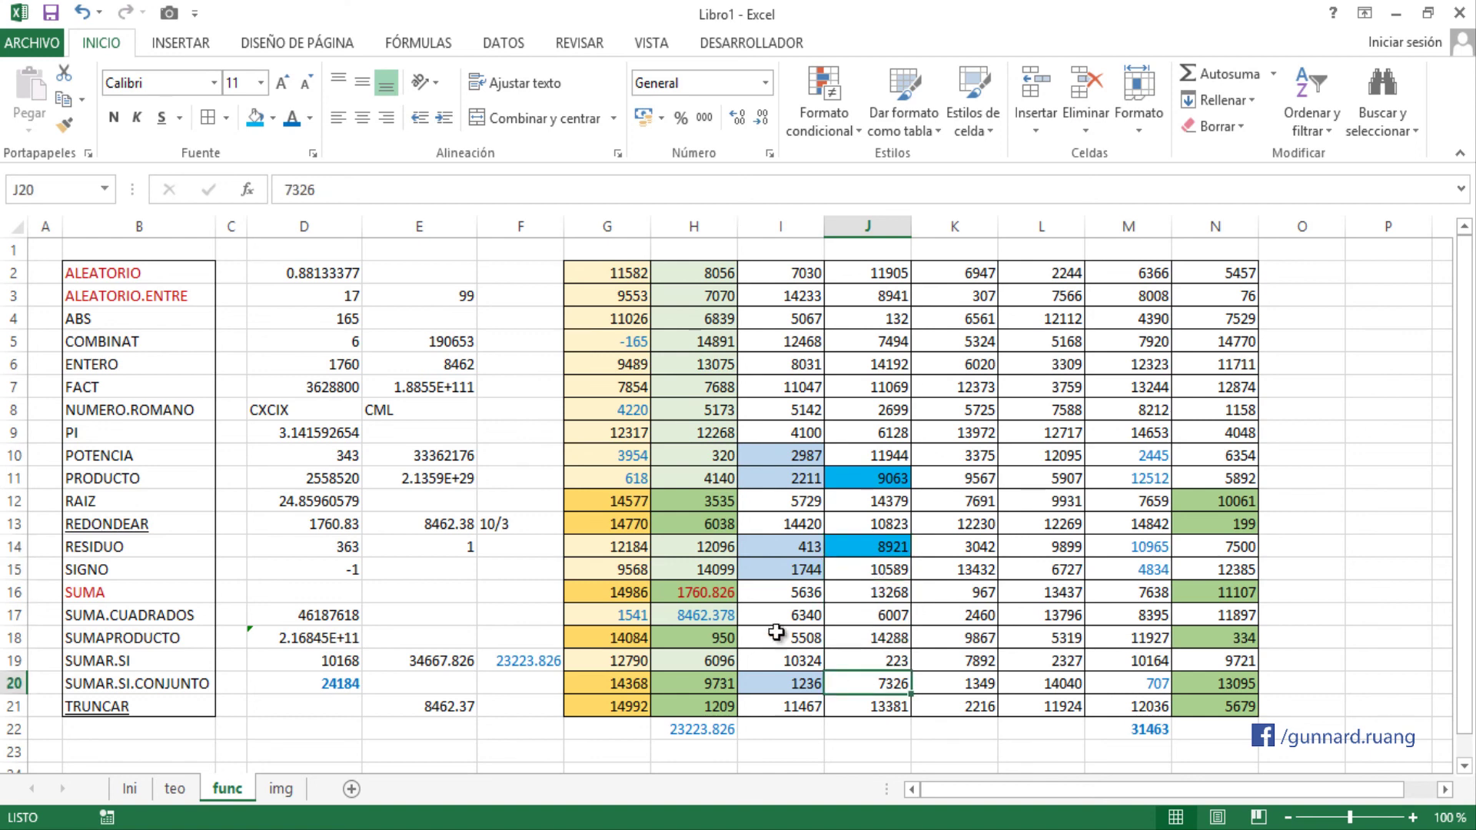
{"action": "left_click", "coordinate": [256, 118]}
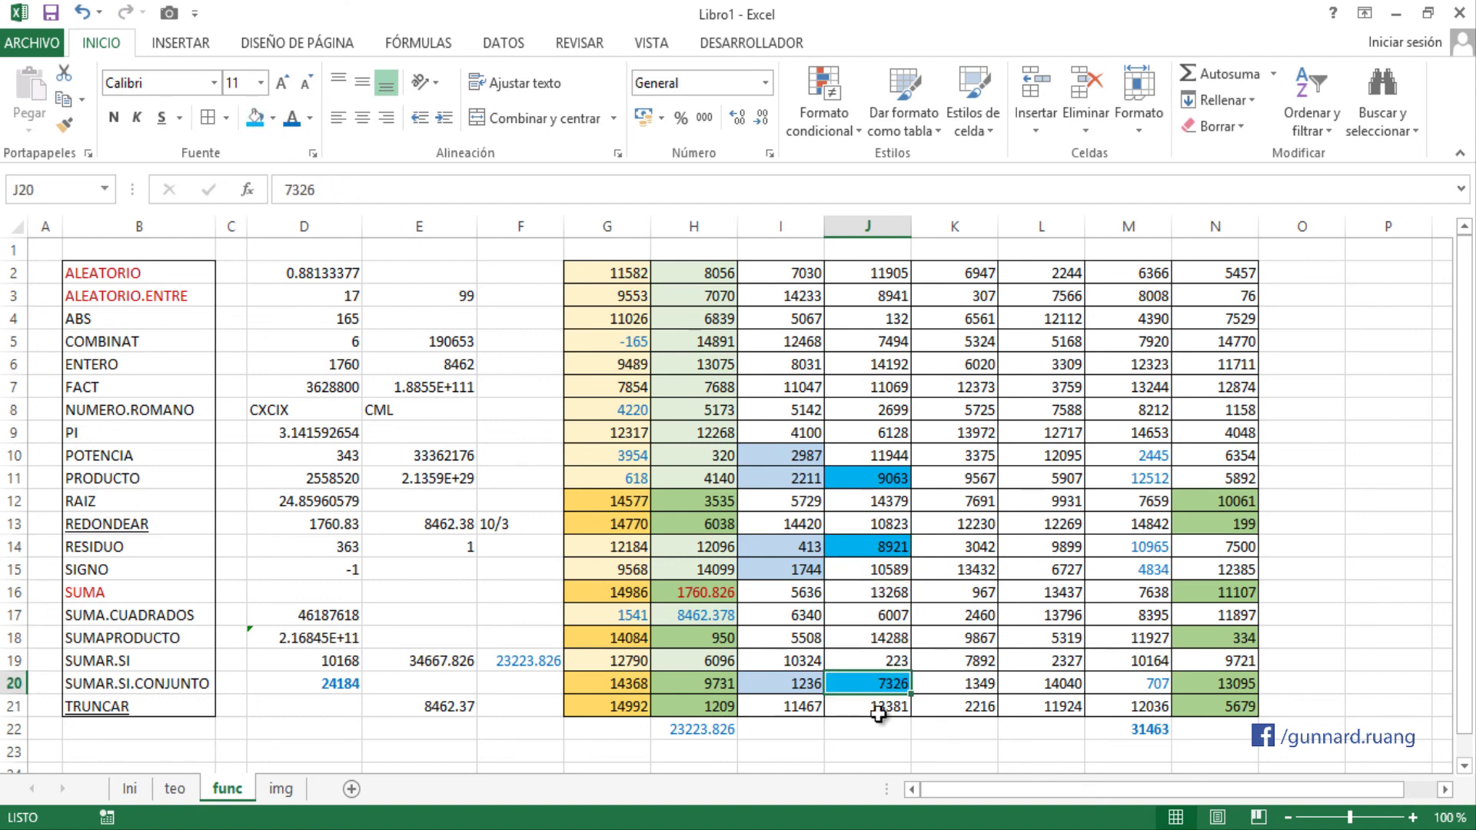
- Enter a SUMA formula in L22 that adds J20, J14 and J11, and select its result
{"action": "left_click", "coordinate": [1042, 741]}
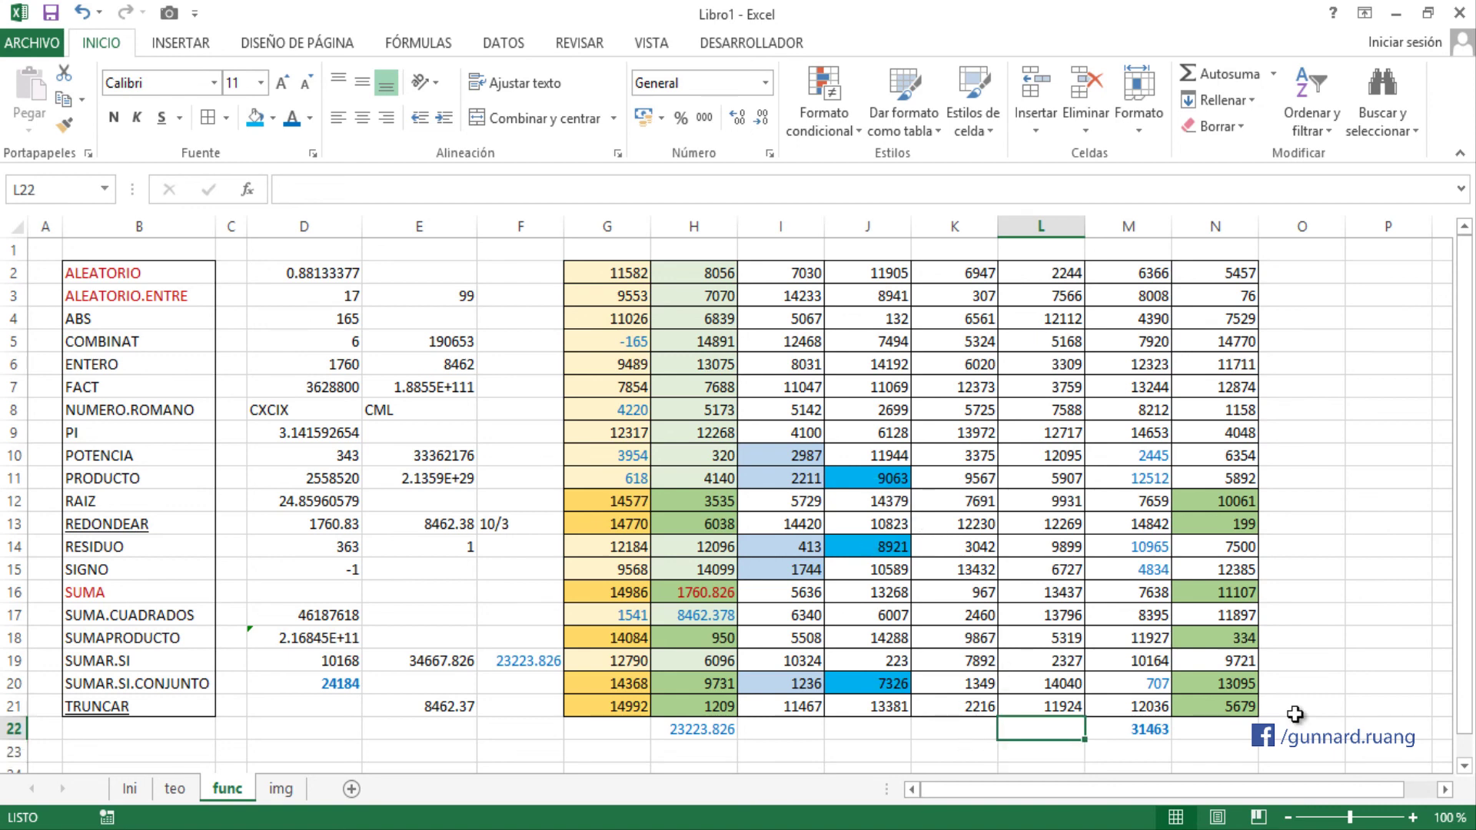
{"action": "type", "text": "=SUMA("}
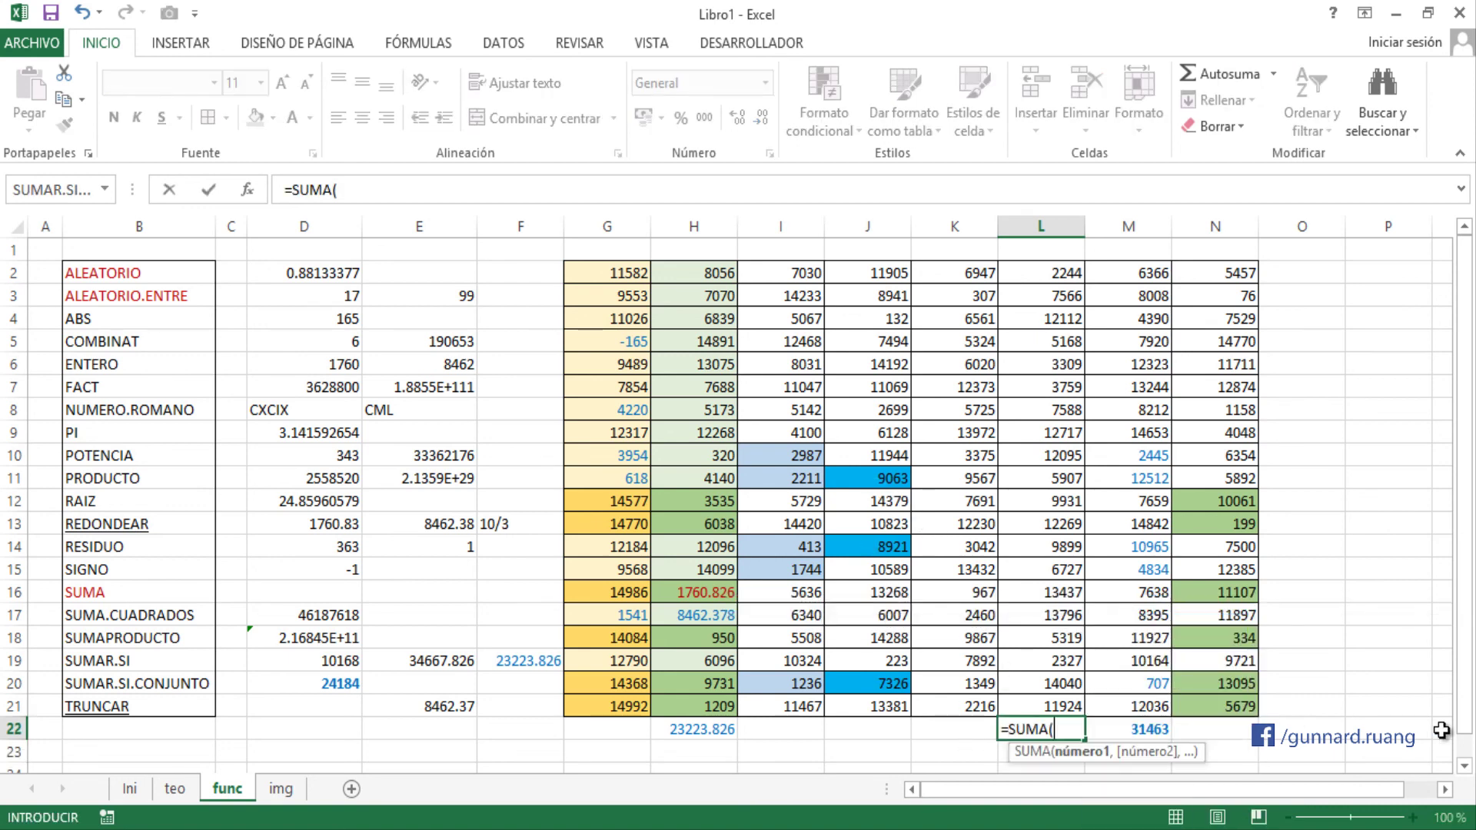
{"action": "left_click", "coordinate": [918, 684]}
{"action": "left_click", "coordinate": [852, 690]}
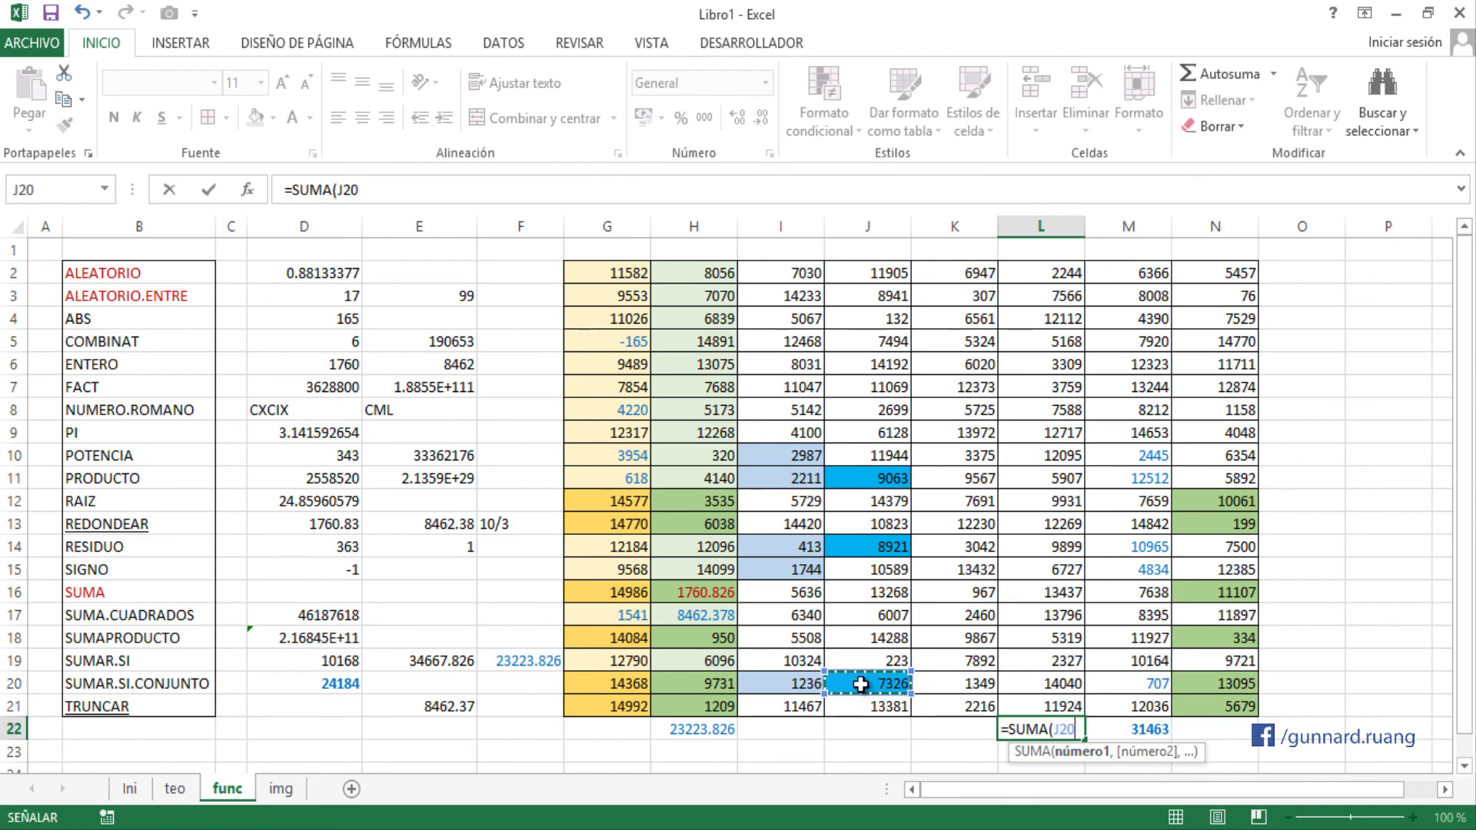
{"action": "type", "text": ","}
{"action": "left_click", "coordinate": [877, 547]}
{"action": "type", "text": ","}
{"action": "left_click", "coordinate": [884, 480]}
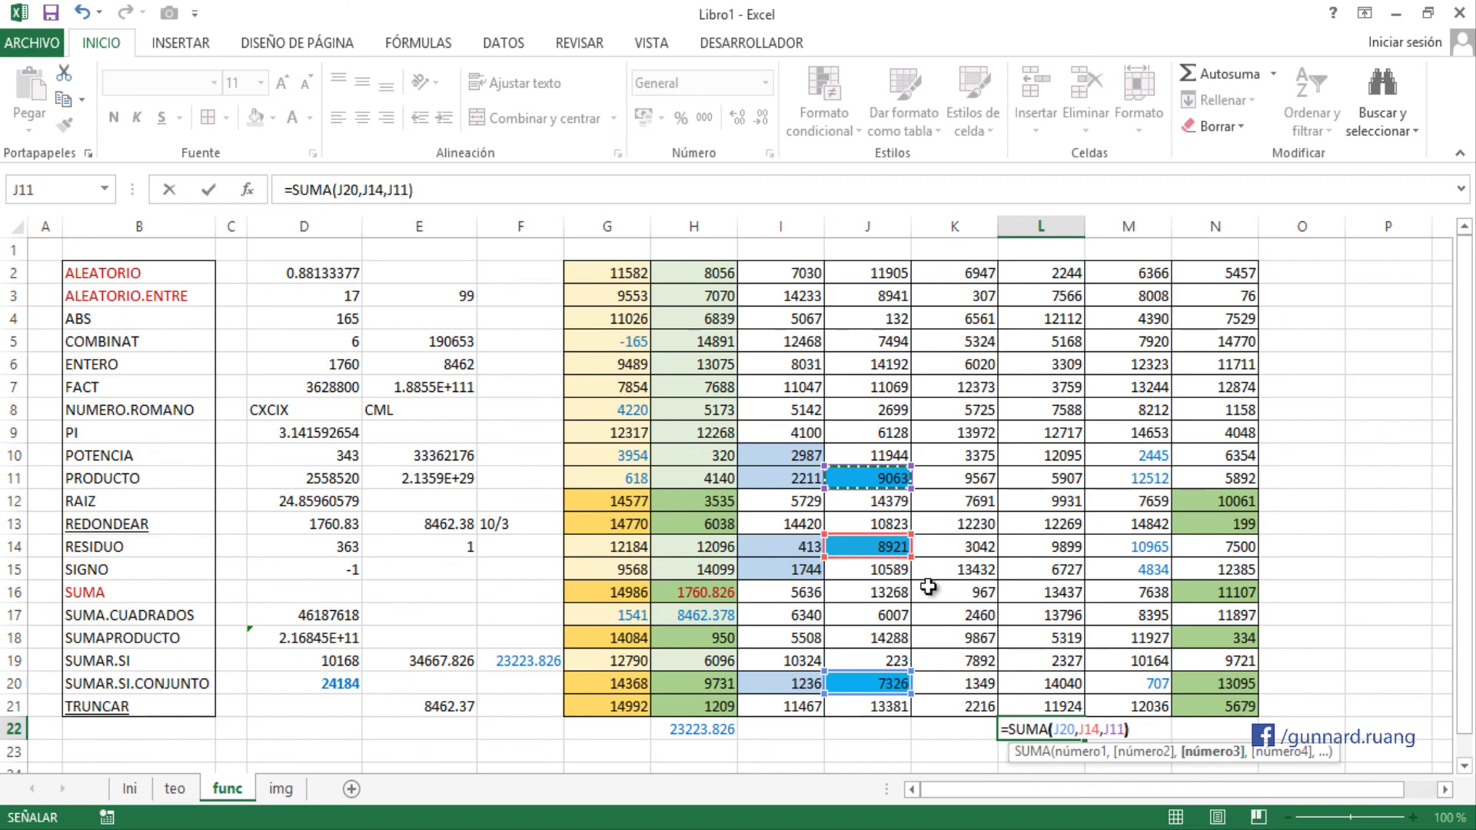
{"action": "key", "text": "Return"}
{"action": "key", "text": "Up"}
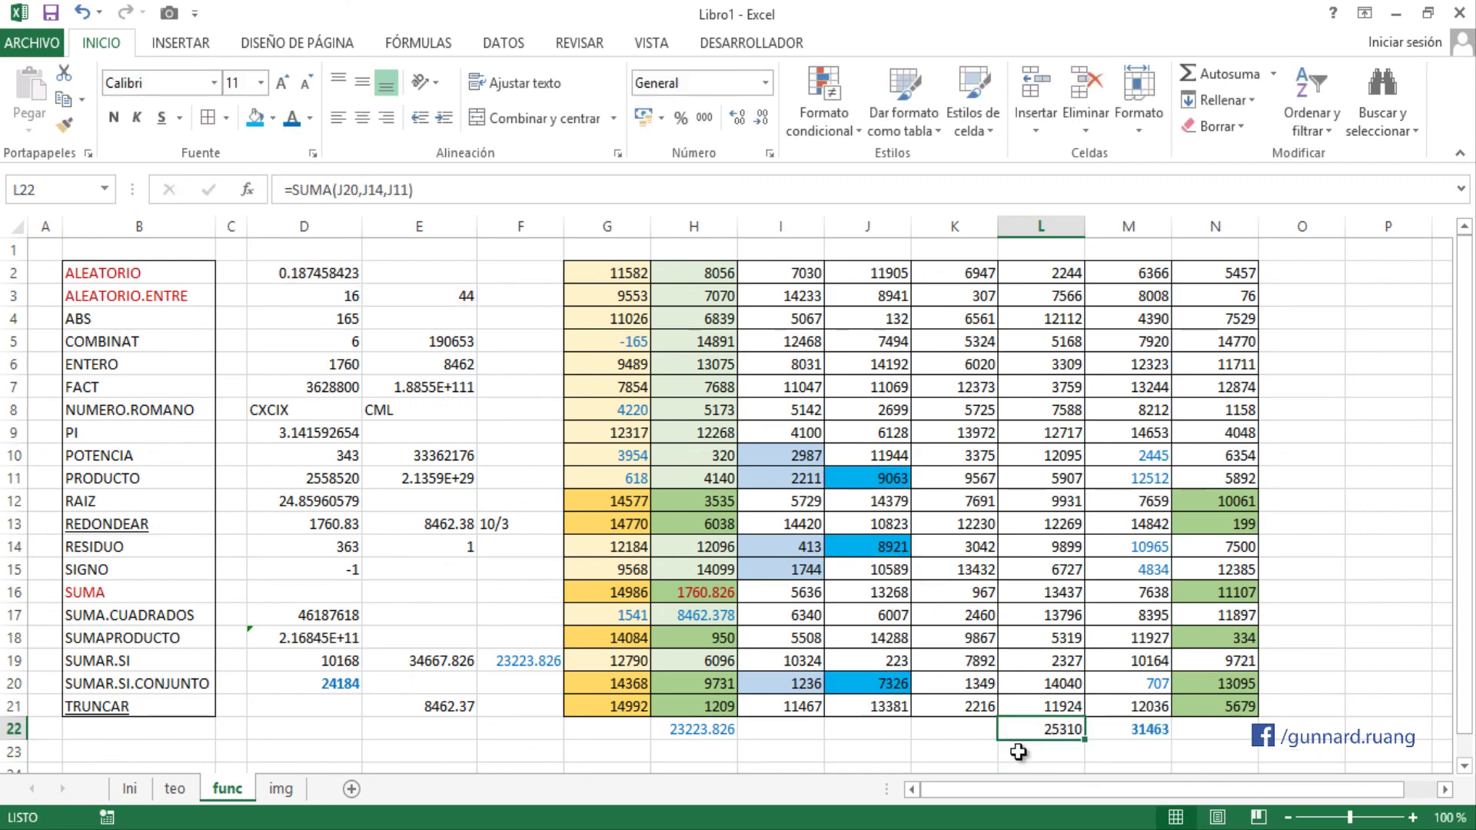
- Compare the cell references of the L22 sum with the ranges and criteria of the D20 formula
{"action": "key", "text": "F2"}
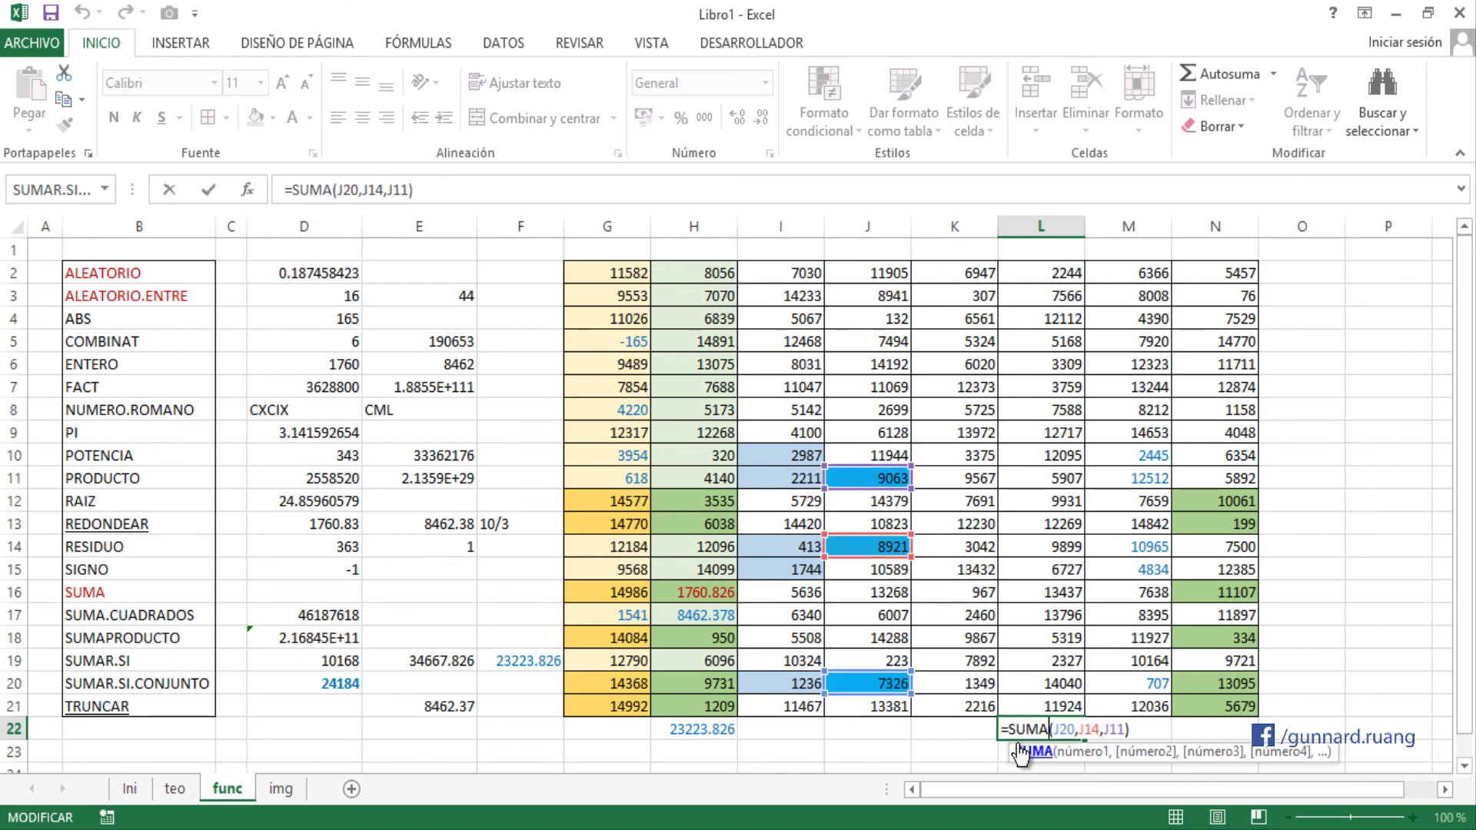
{"action": "left_click", "coordinate": [1075, 726]}
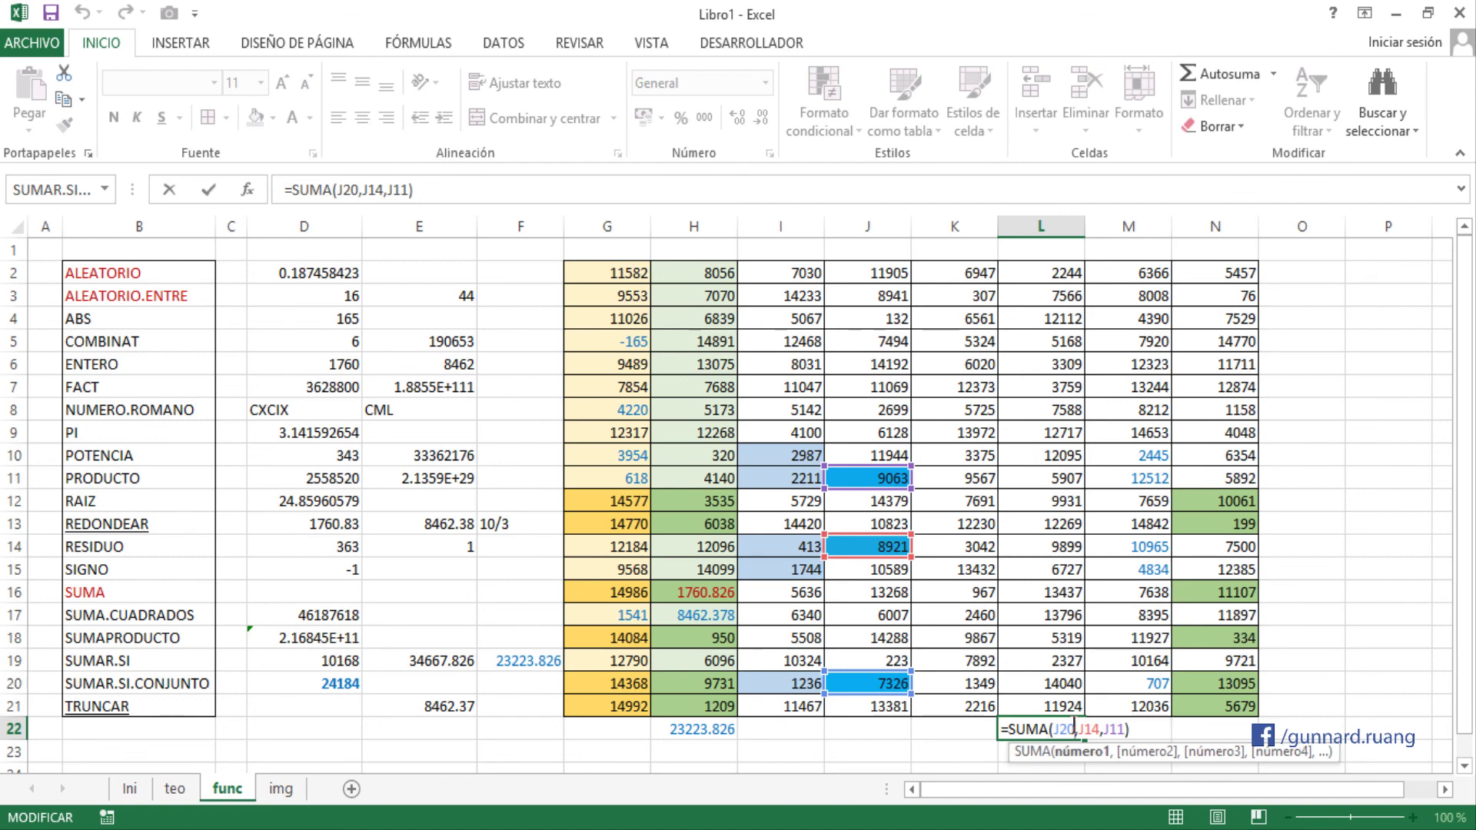
{"action": "key", "text": "Return"}
{"action": "double_click", "coordinate": [338, 684]}
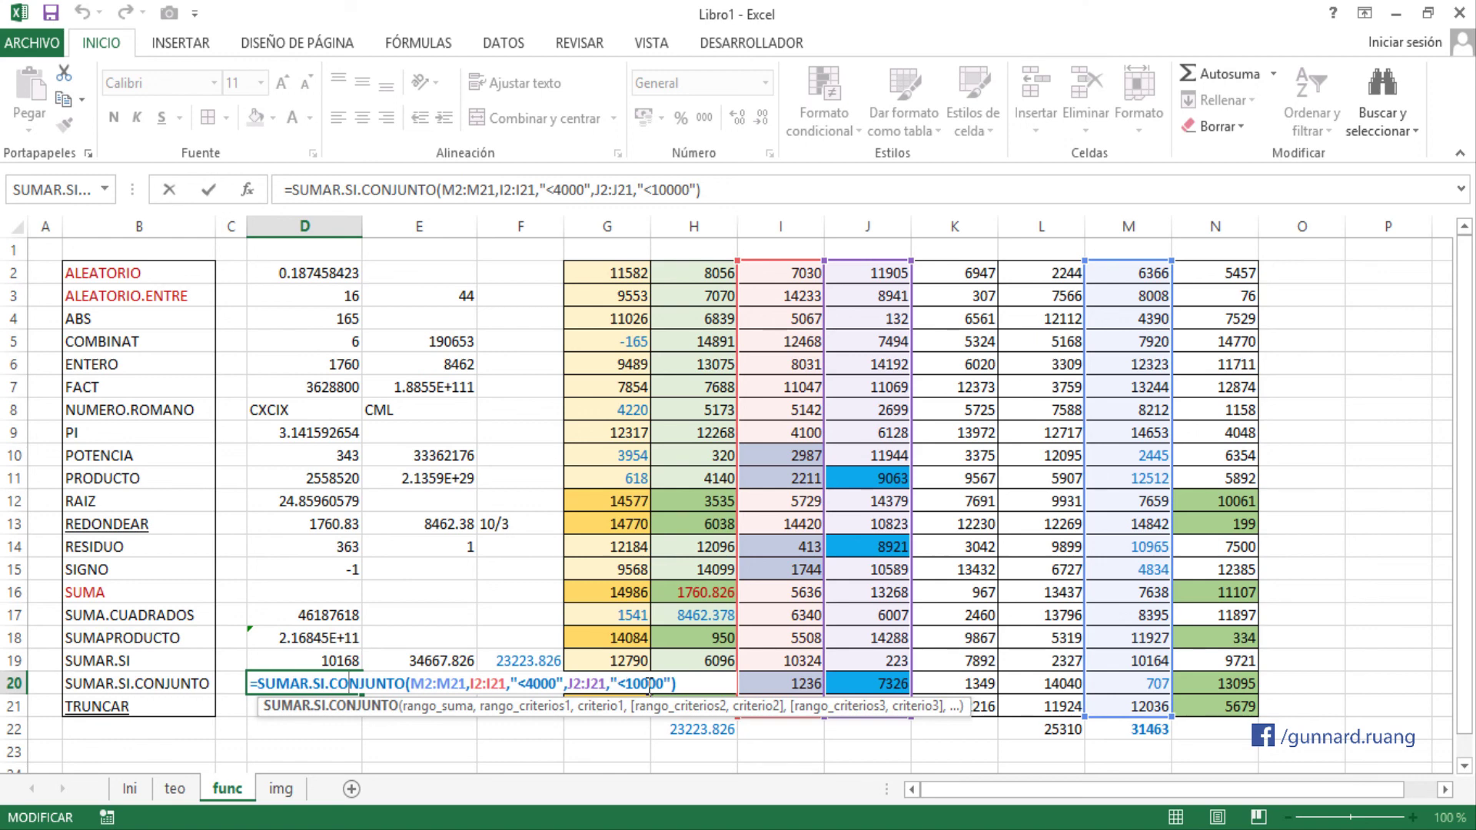
{"action": "key", "text": "ctrl+Return"}
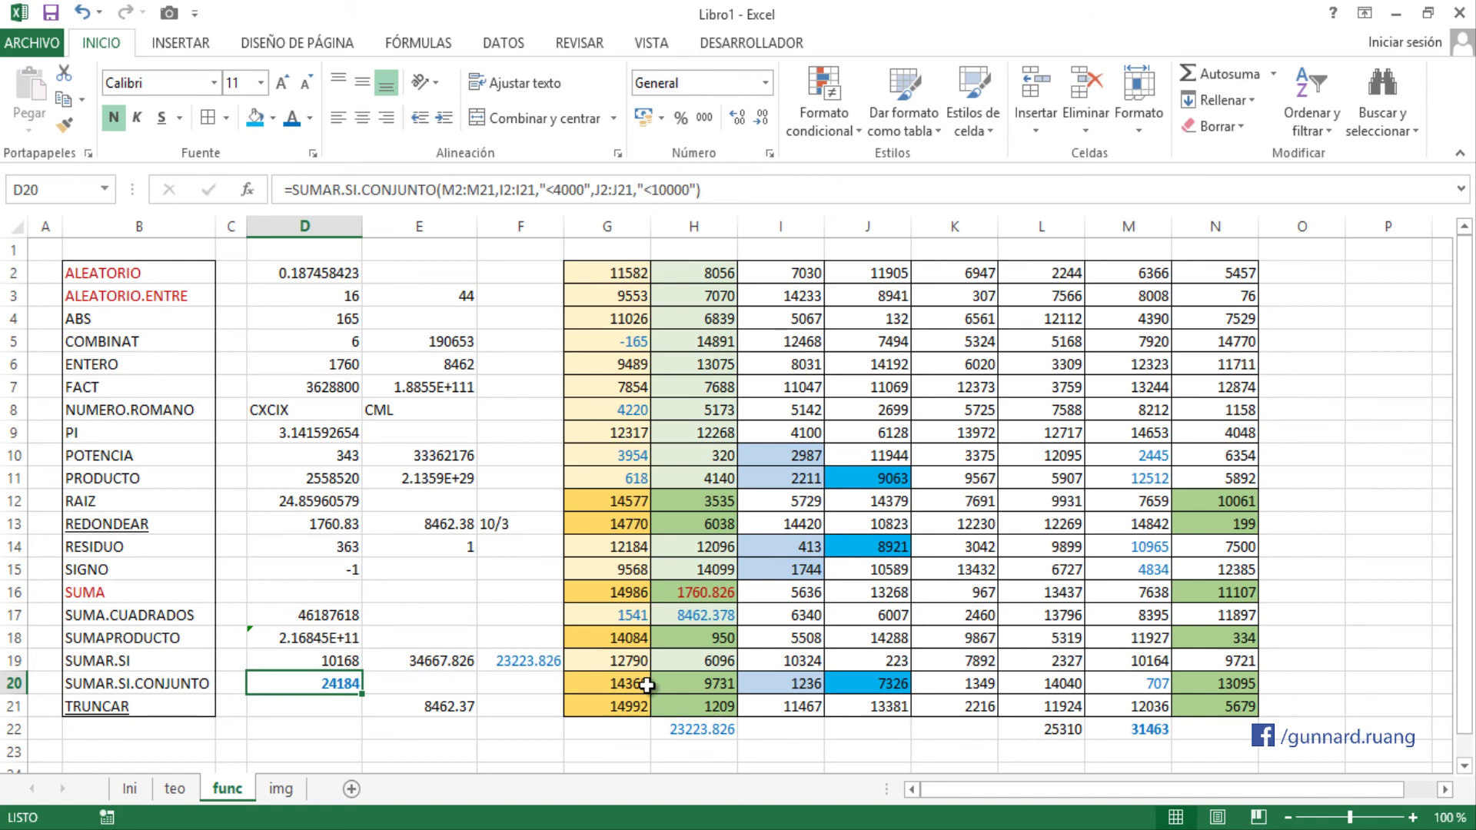
- Check the cells added in L22 against the sum range M2:M21 and the second criteria range J2:J21 of the D20 formula
{"action": "double_click", "coordinate": [1050, 728]}
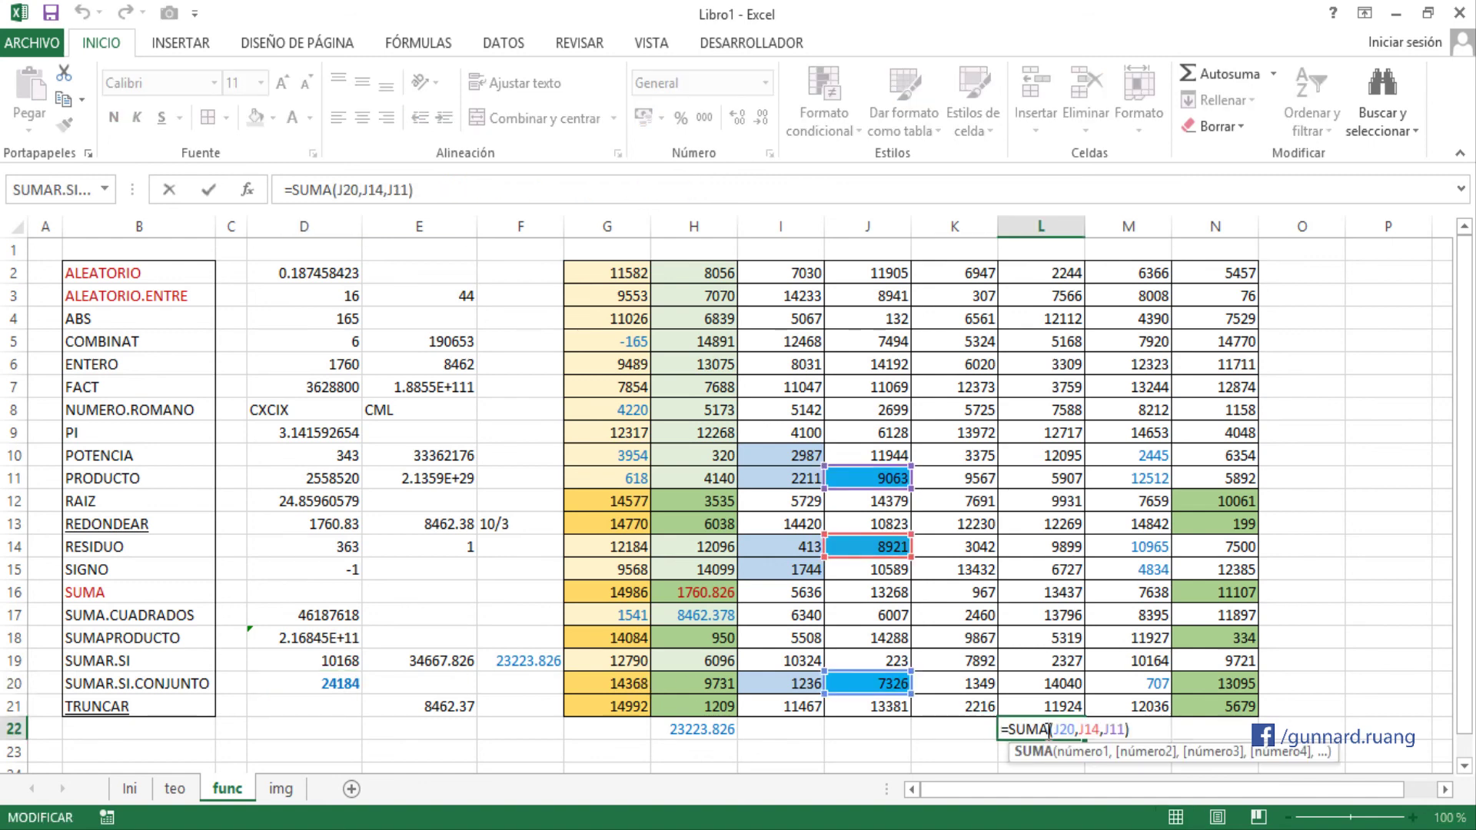
{"action": "key", "text": "ctrl+Return"}
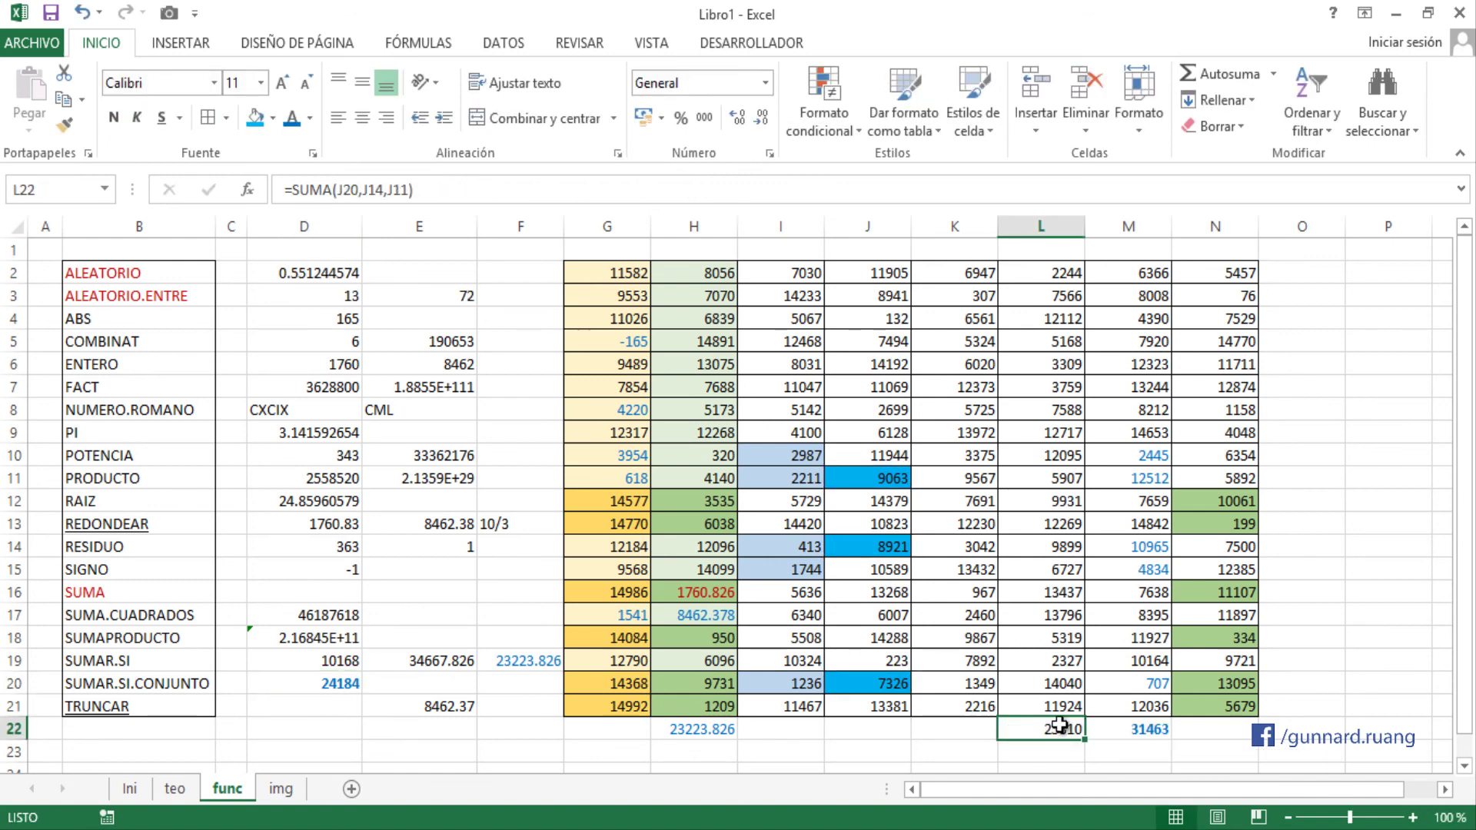
{"action": "double_click", "coordinate": [1035, 727]}
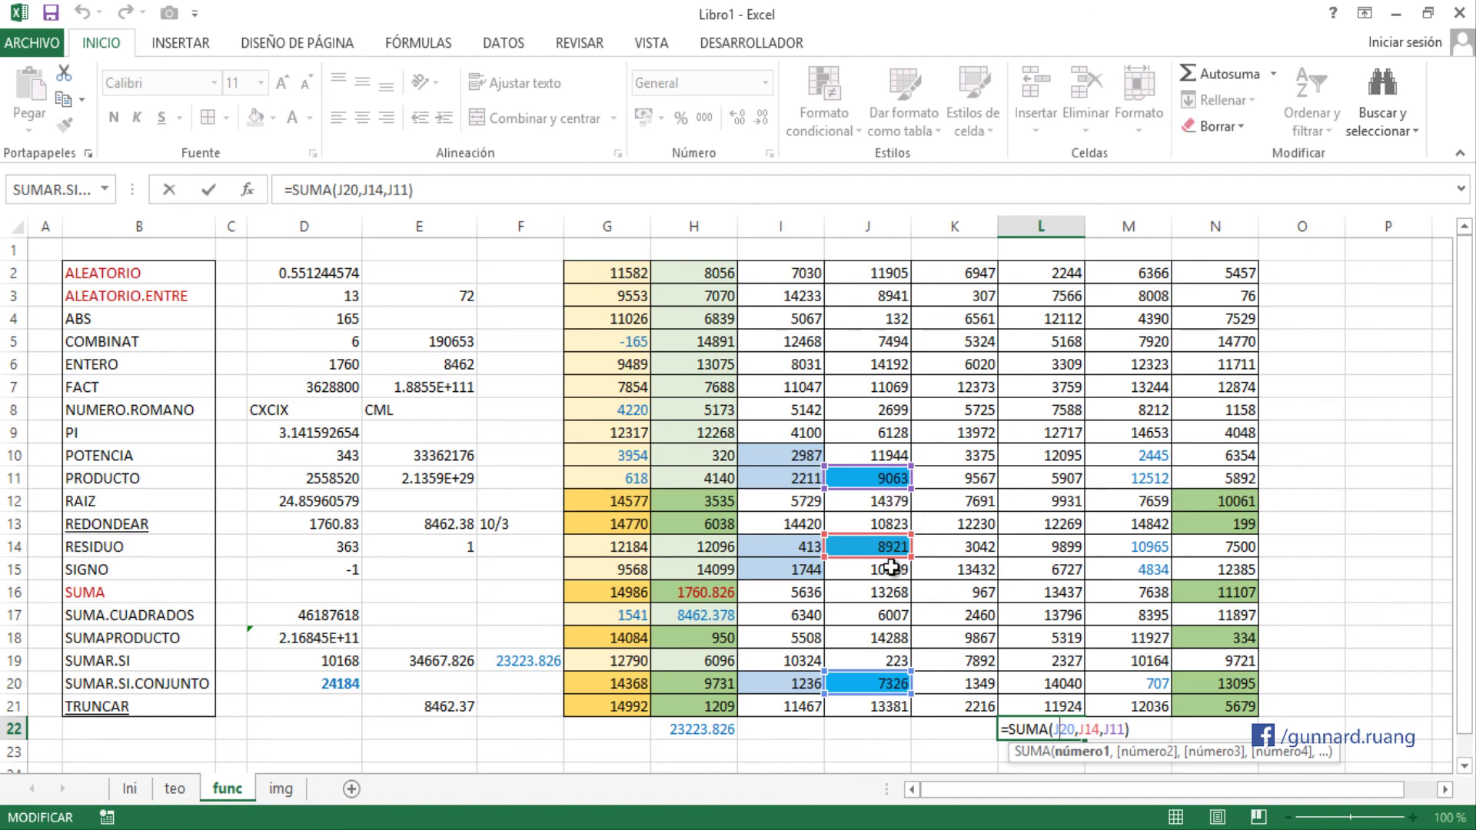
{"action": "double_click", "coordinate": [338, 683]}
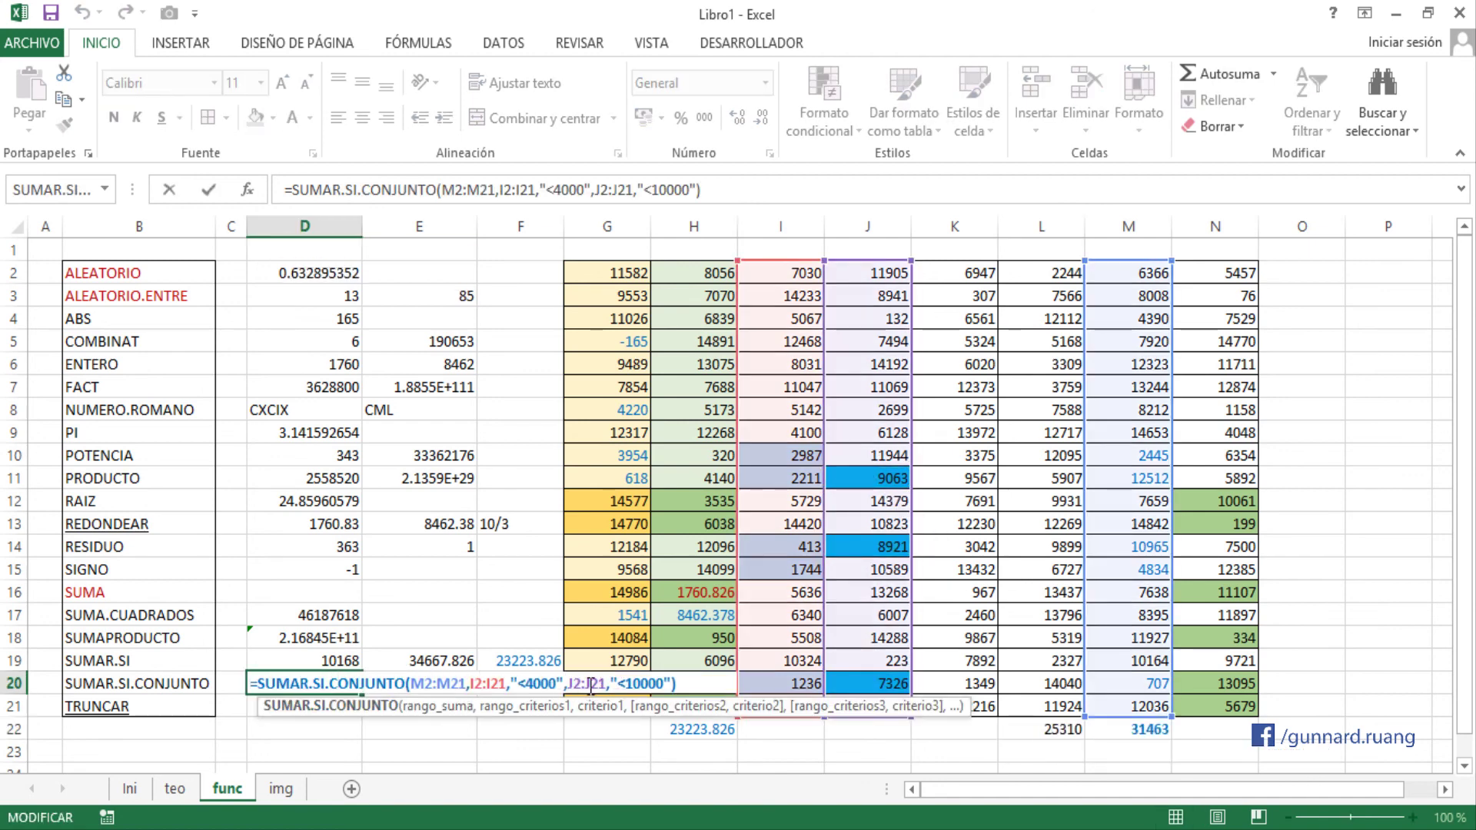
{"action": "double_click", "coordinate": [593, 684]}
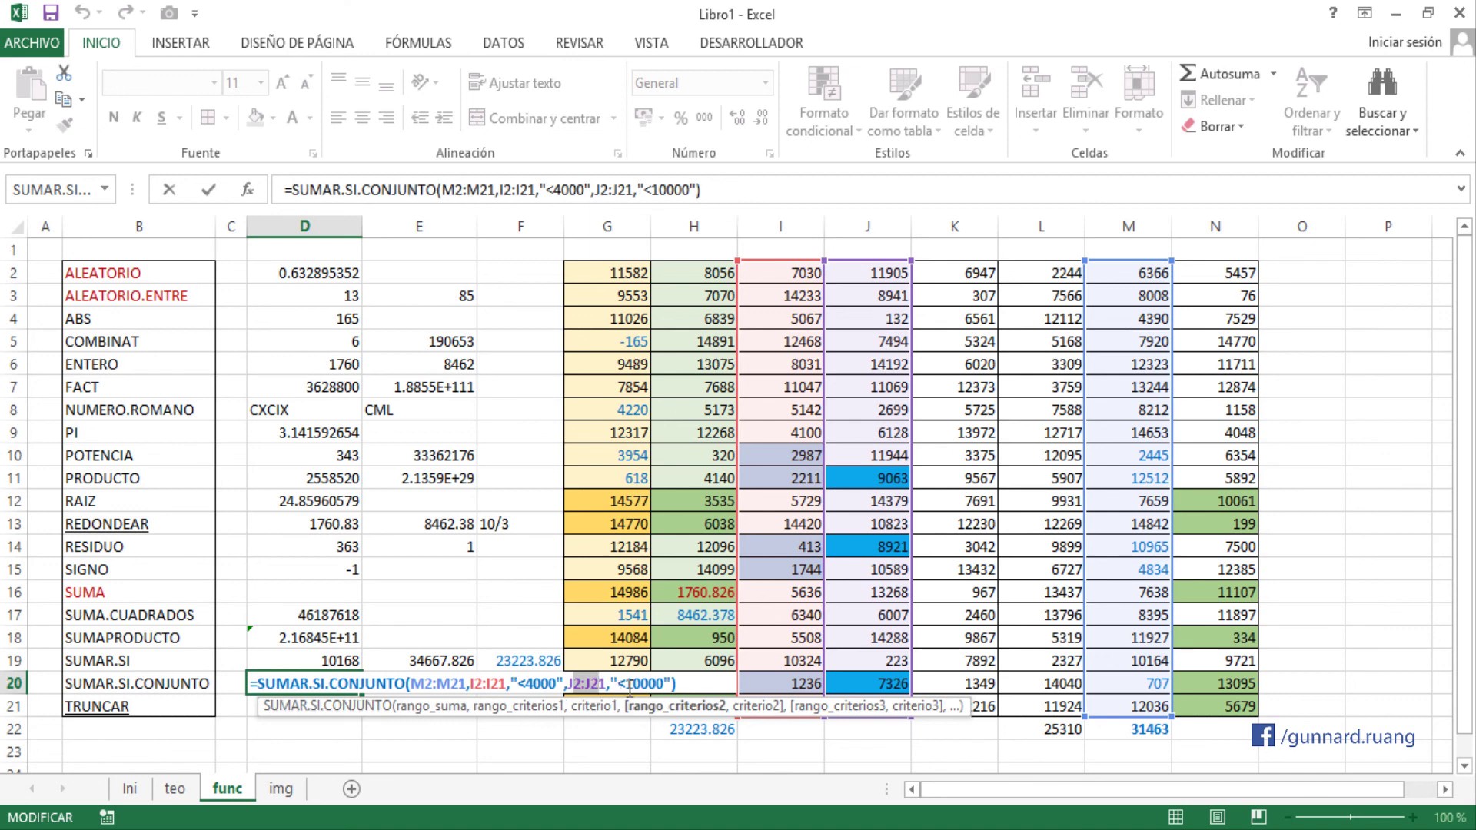
{"action": "left_click_drag", "start_coordinate": [409, 683], "coordinate": [462, 682]}
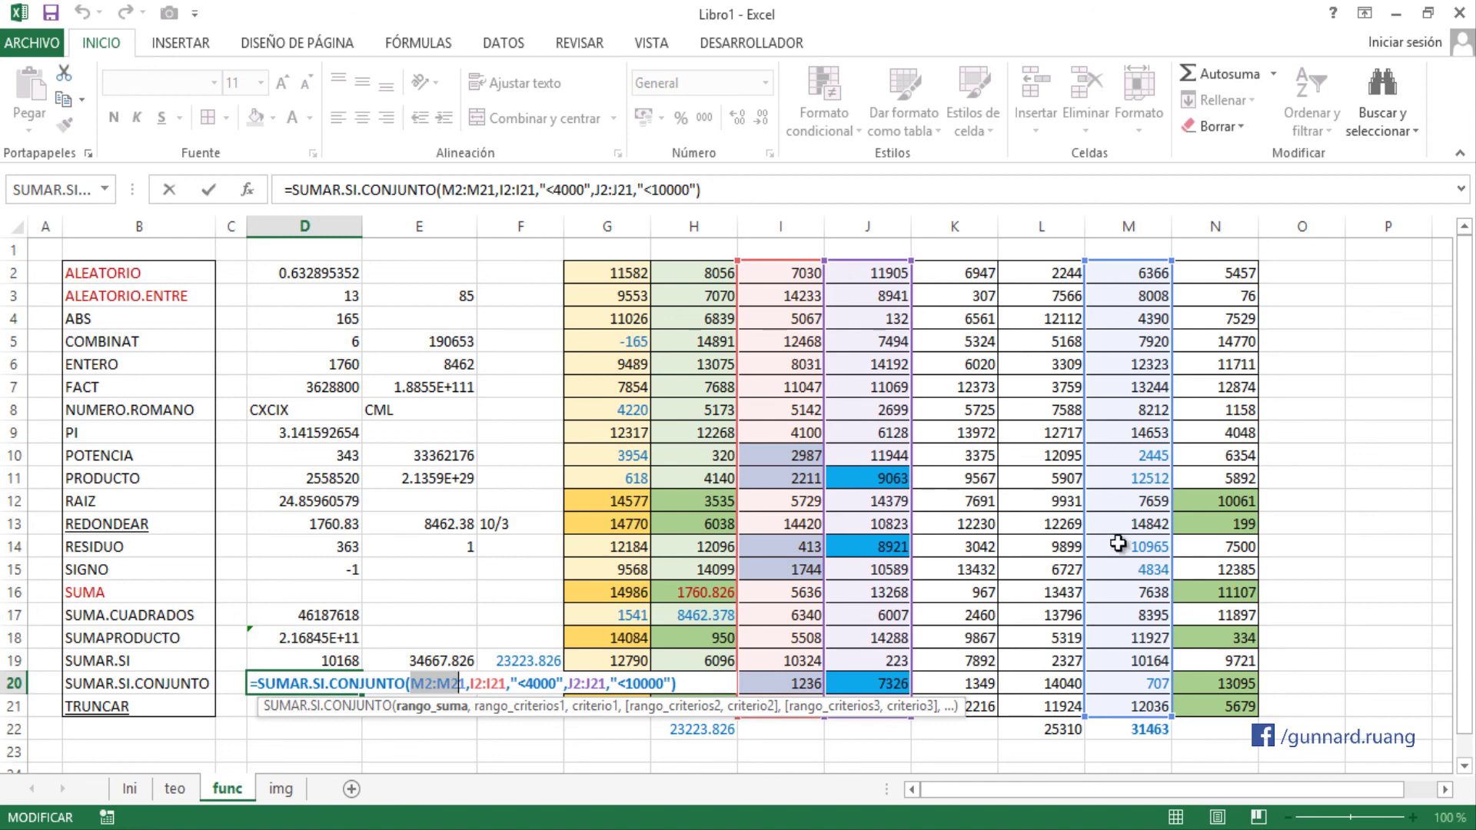
{"action": "key", "text": "Return"}
- Replace the arguments of the SUMA formula in L22 with the column M cells M11, M14 and M20
{"action": "left_click", "coordinate": [1063, 731]}
{"action": "double_click", "coordinate": [1064, 731]}
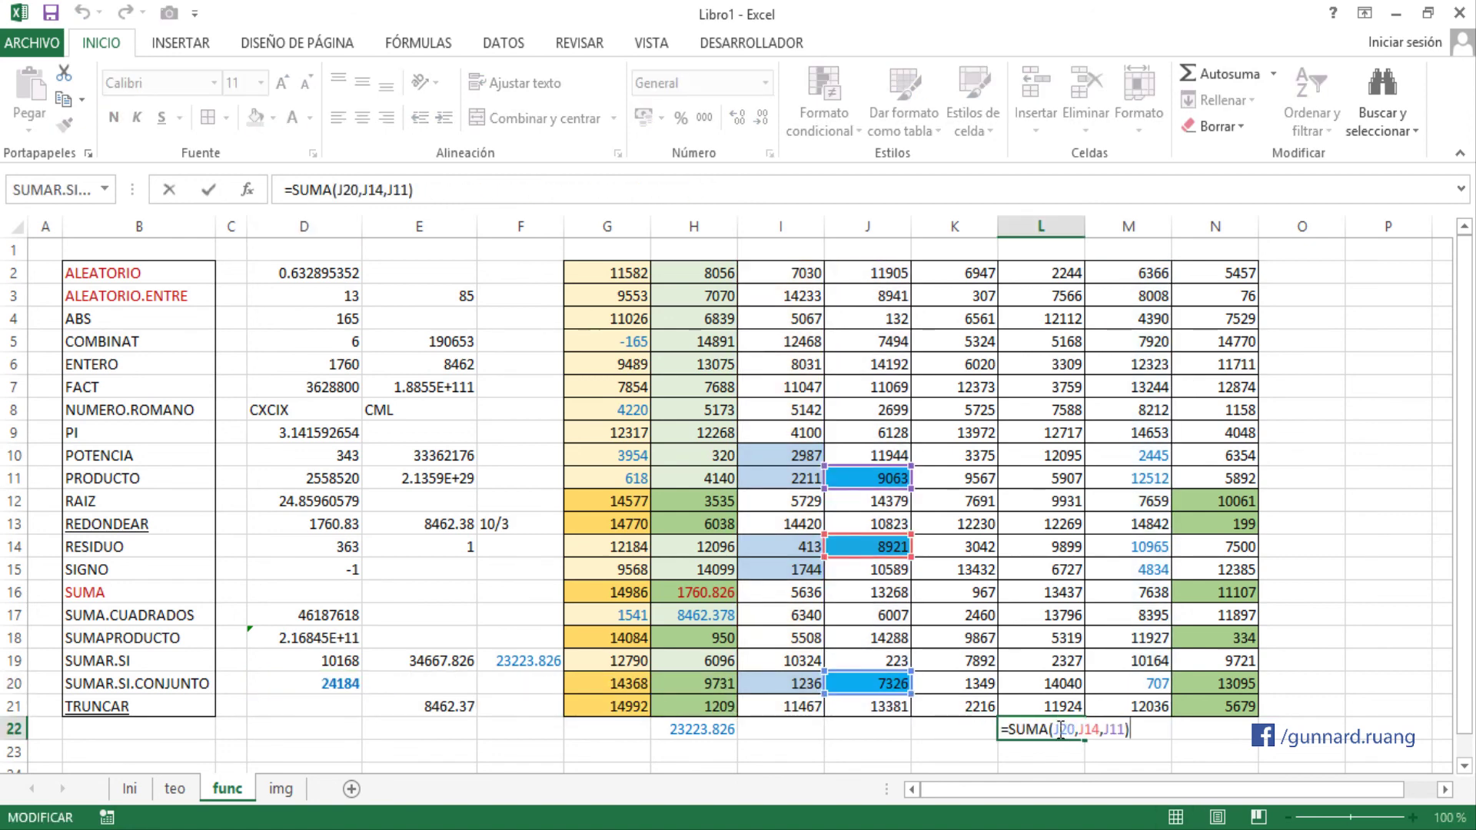
{"action": "left_click_drag", "start_coordinate": [1057, 729], "coordinate": [1186, 731]}
{"action": "key", "text": "Delete"}
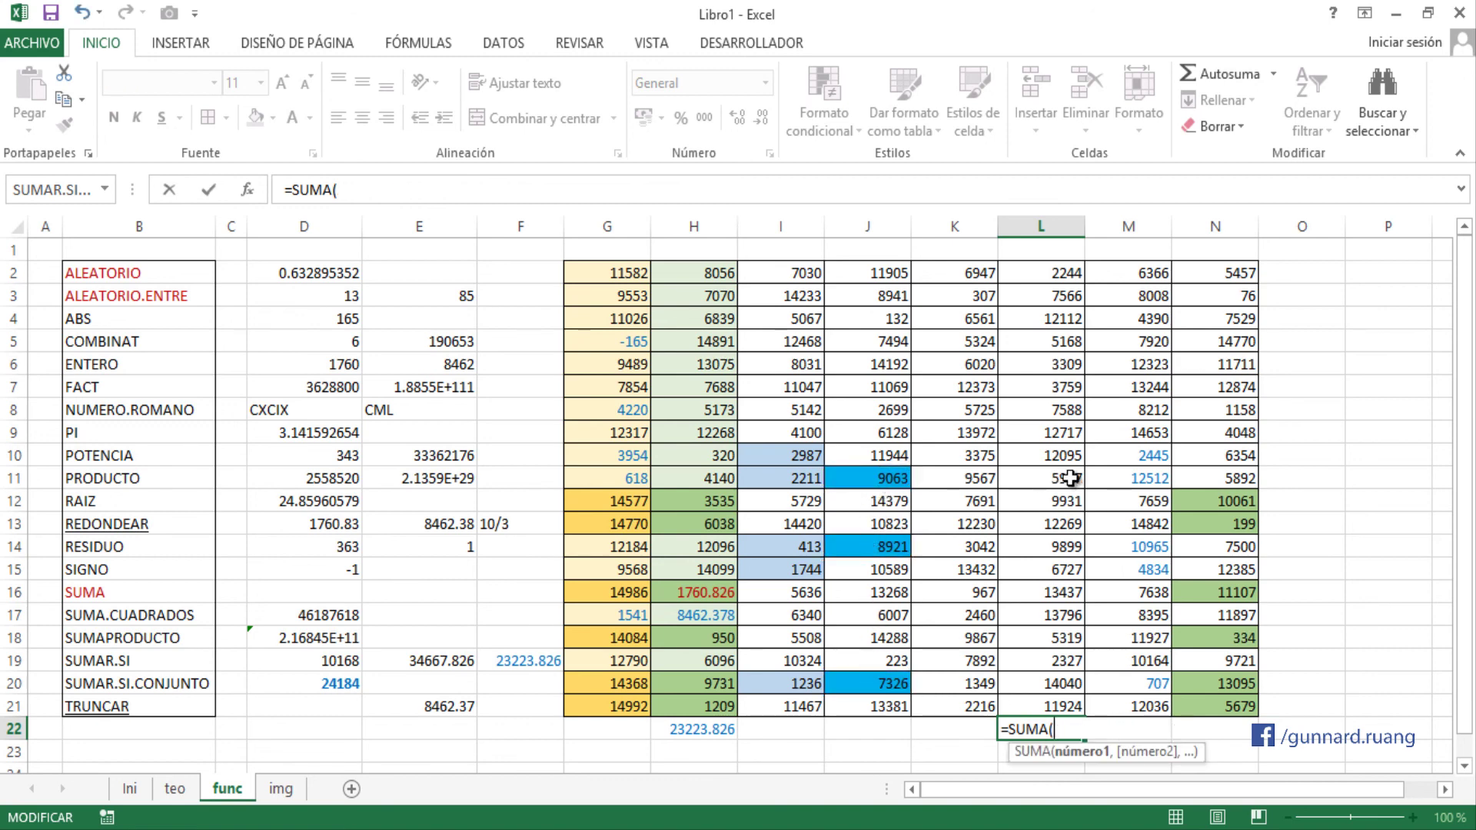
{"action": "left_click", "coordinate": [1121, 478]}
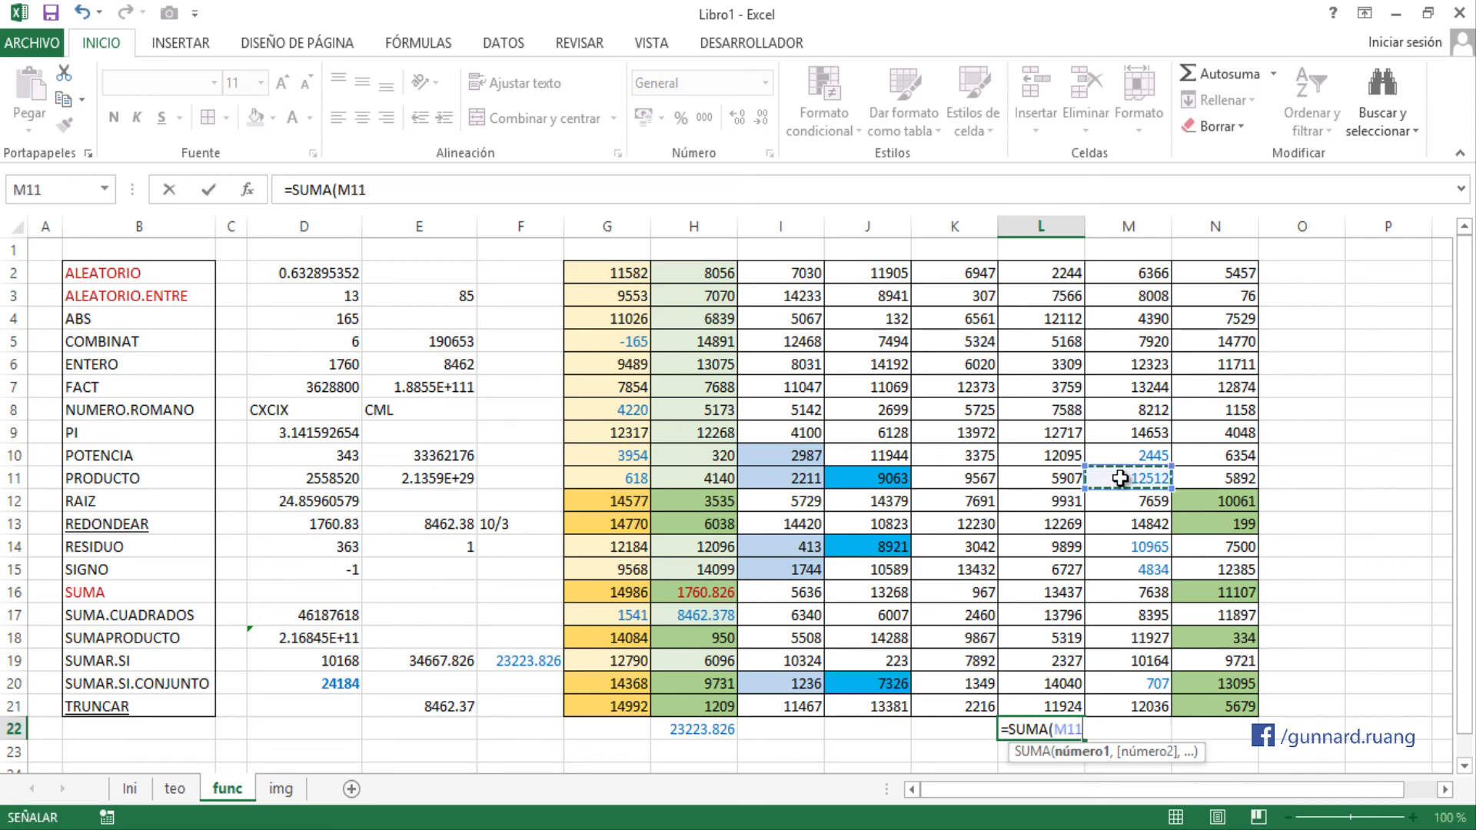
{"action": "type", "text": ","}
{"action": "left_click", "coordinate": [1122, 546]}
{"action": "type", "text": ","}
{"action": "left_click", "coordinate": [1111, 684]}
{"action": "type", "text": ","}
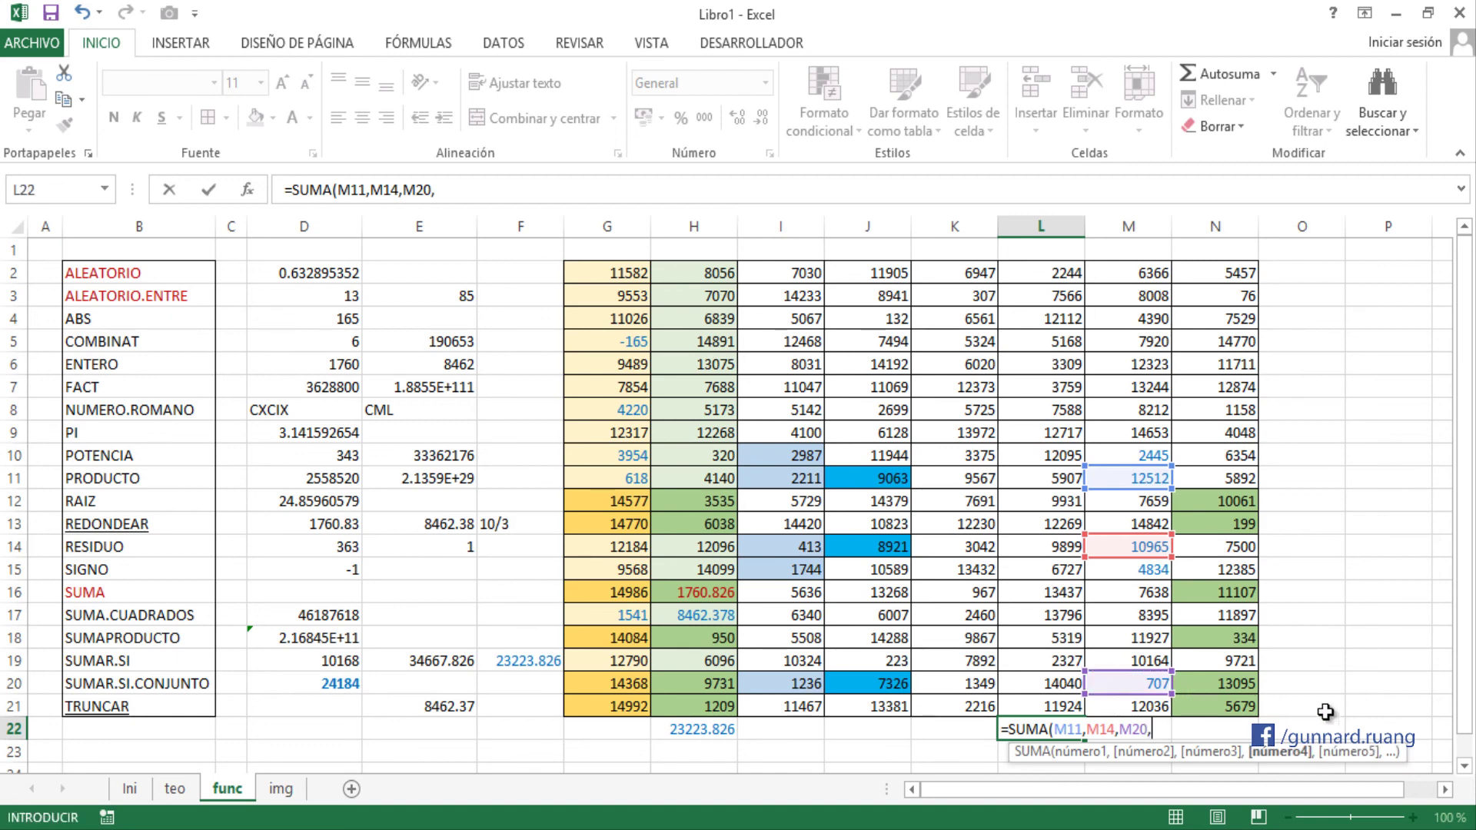
{"action": "key", "text": "BackSpace"}
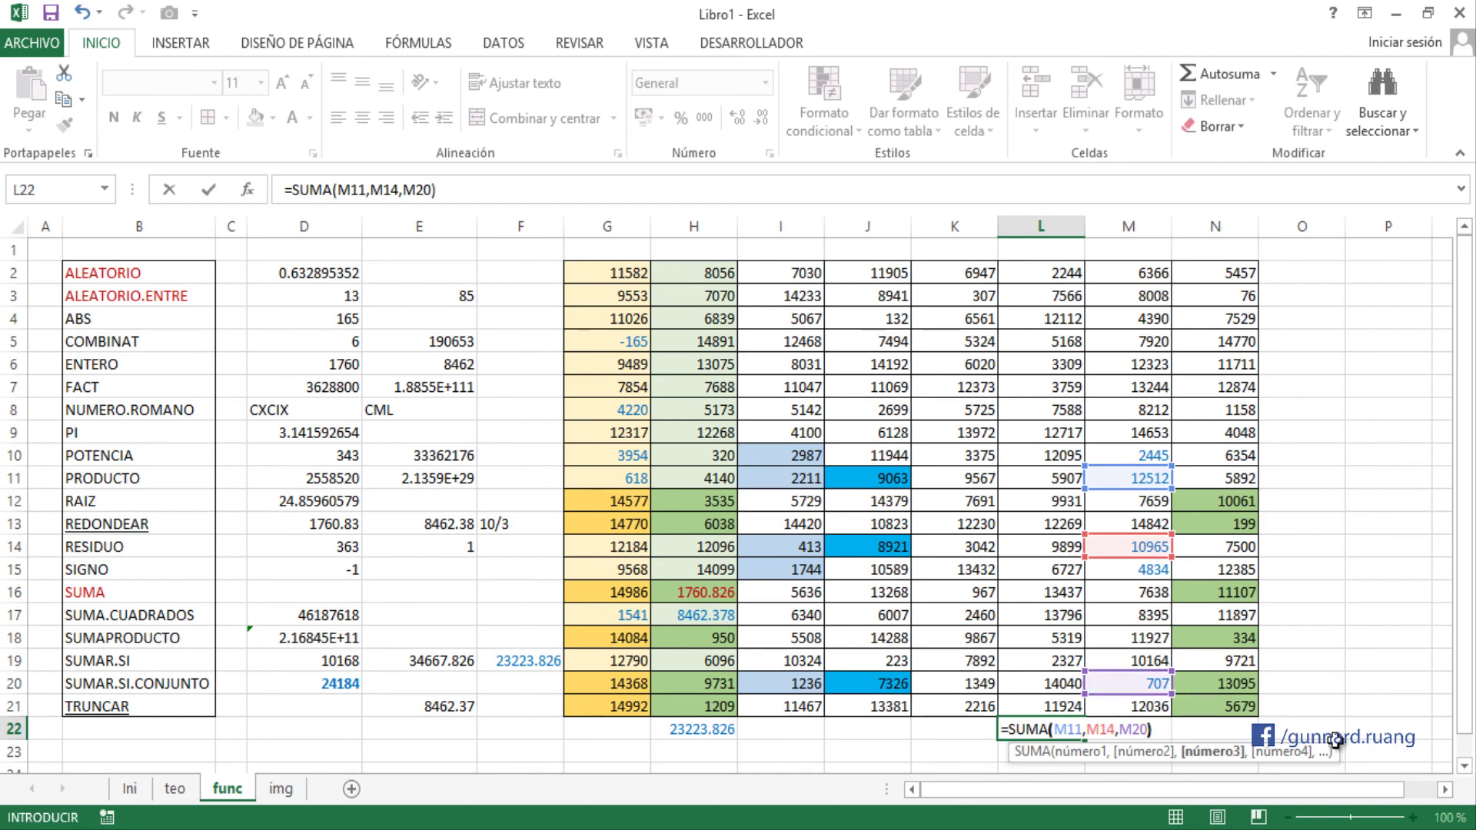
{"action": "key", "text": "Return"}
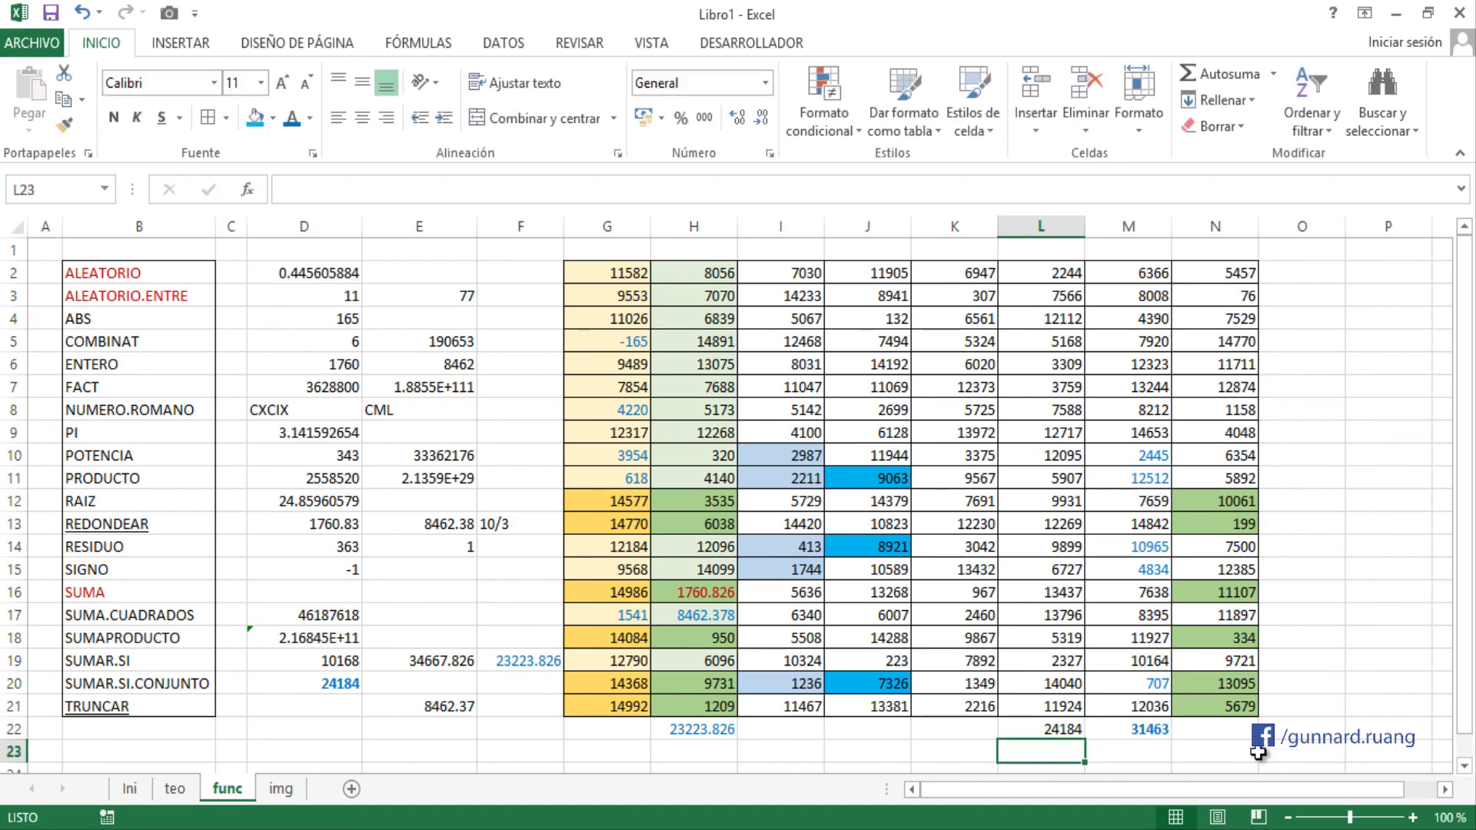
- Fill the two matching result cells, L22 and D20, with a light orange theme colour
{"action": "left_click", "coordinate": [1063, 730]}
{"action": "left_click", "coordinate": [352, 682], "text": "ctrl"}
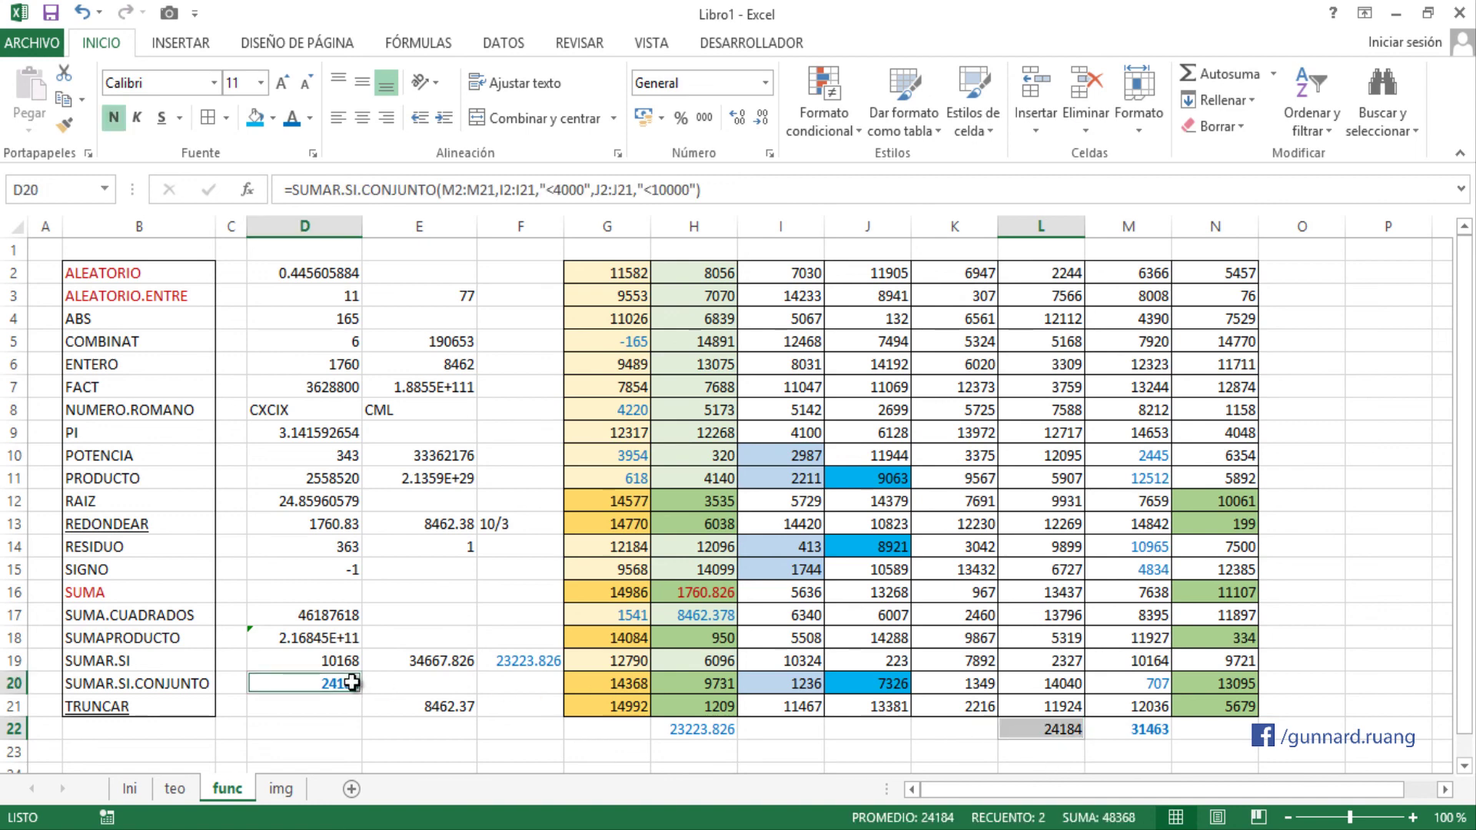
{"action": "left_click", "coordinate": [273, 118]}
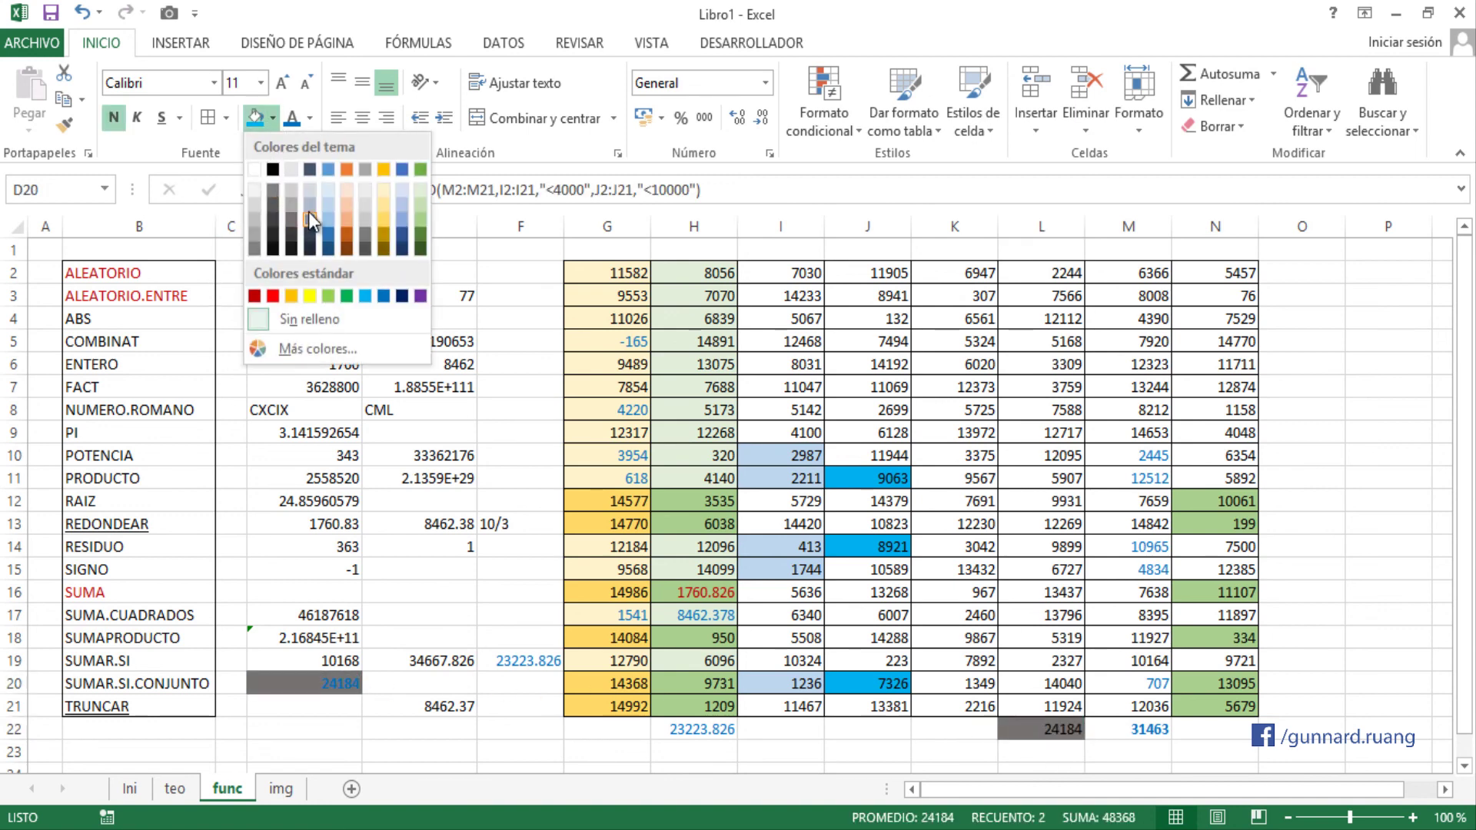
{"action": "left_click", "coordinate": [342, 200]}
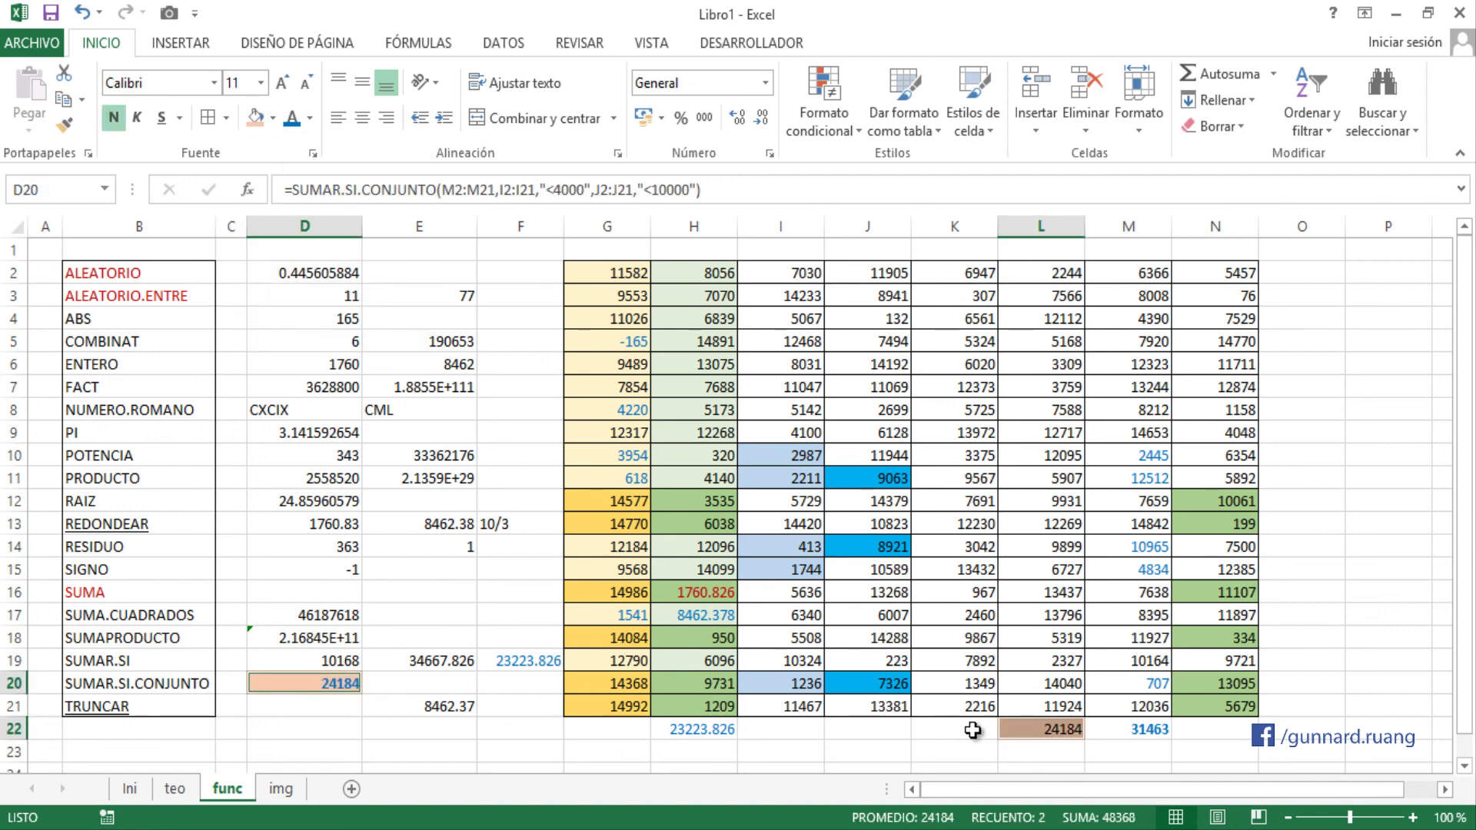
- Review the sum range, criteria ranges and criteria of the D20 formula, leave it as it is, and select E20
{"action": "left_click", "coordinate": [1041, 730]}
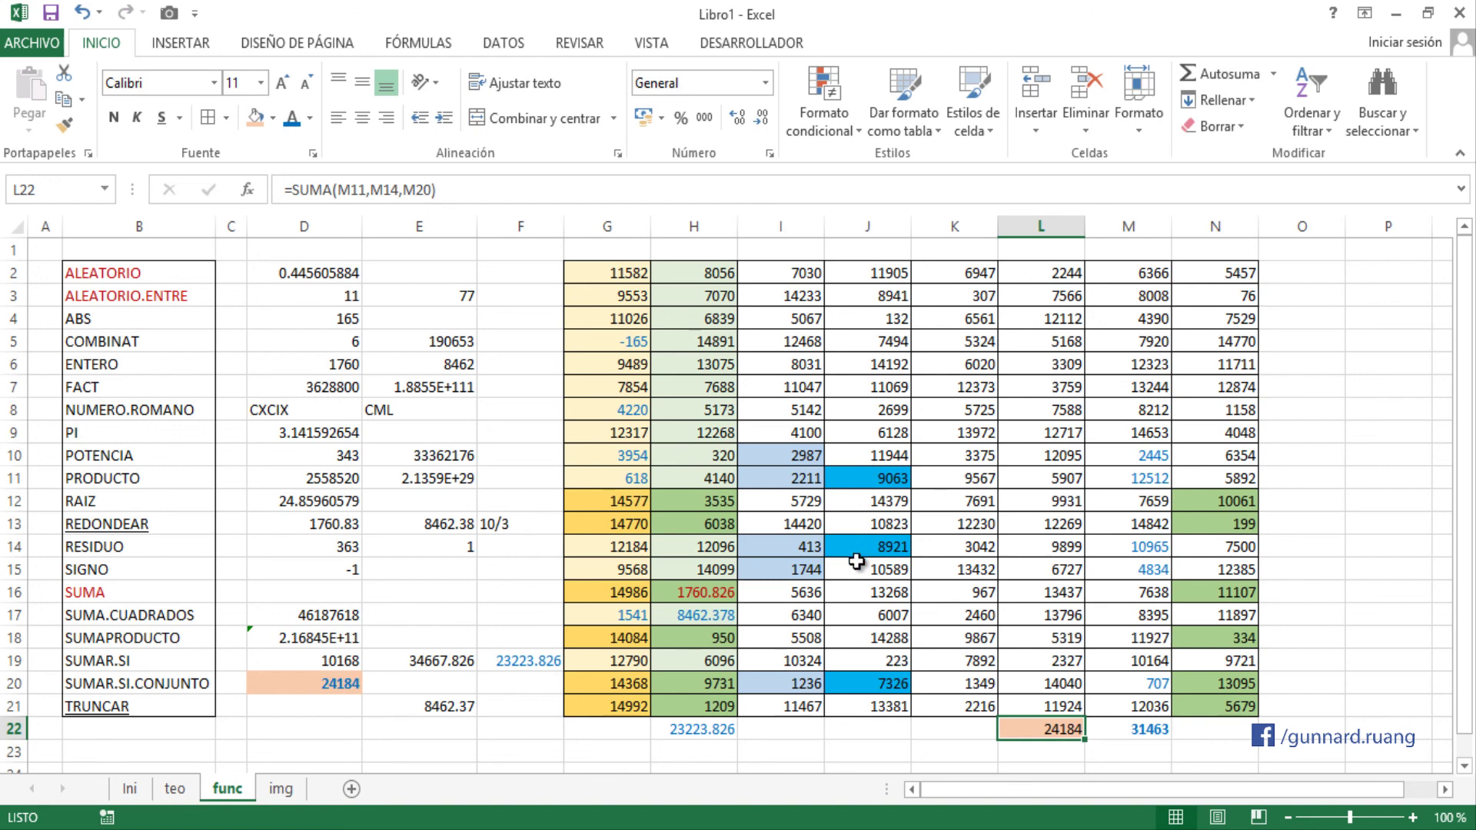
{"action": "double_click", "coordinate": [325, 679]}
{"action": "left_click", "coordinate": [582, 683]}
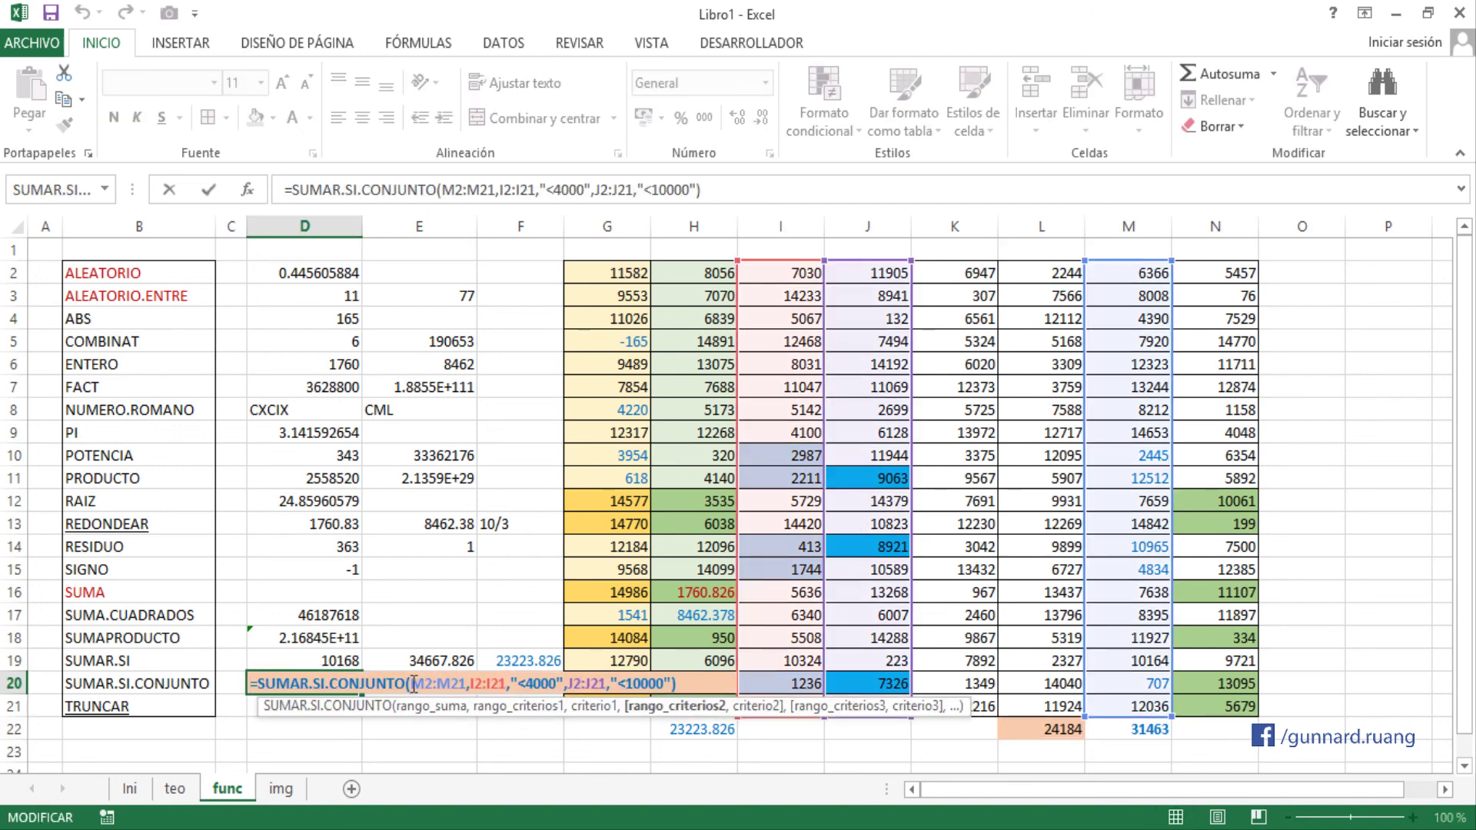
{"action": "left_click_drag", "start_coordinate": [410, 684], "coordinate": [468, 683]}
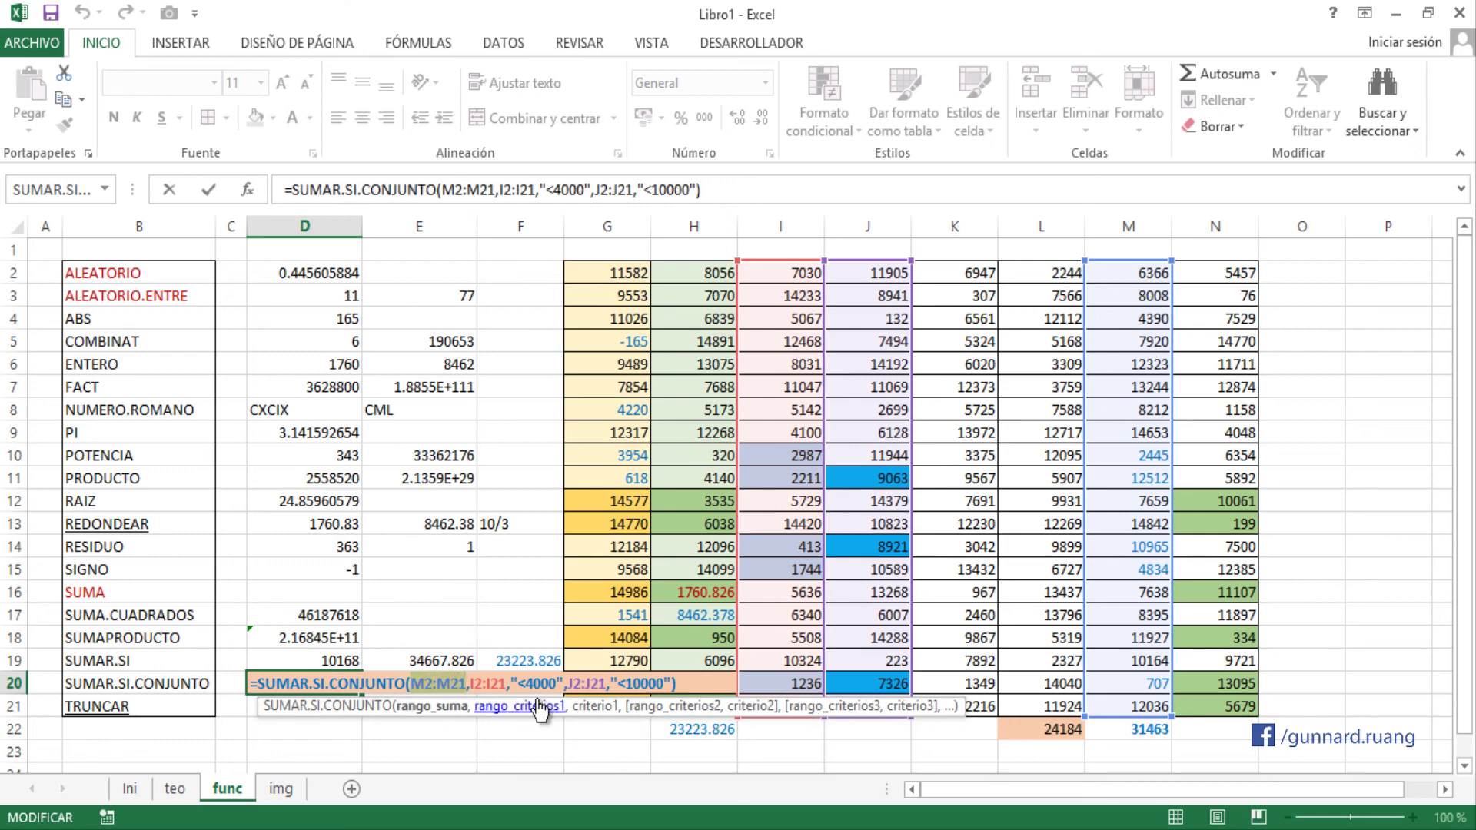
{"action": "left_click_drag", "start_coordinate": [470, 683], "coordinate": [673, 683]}
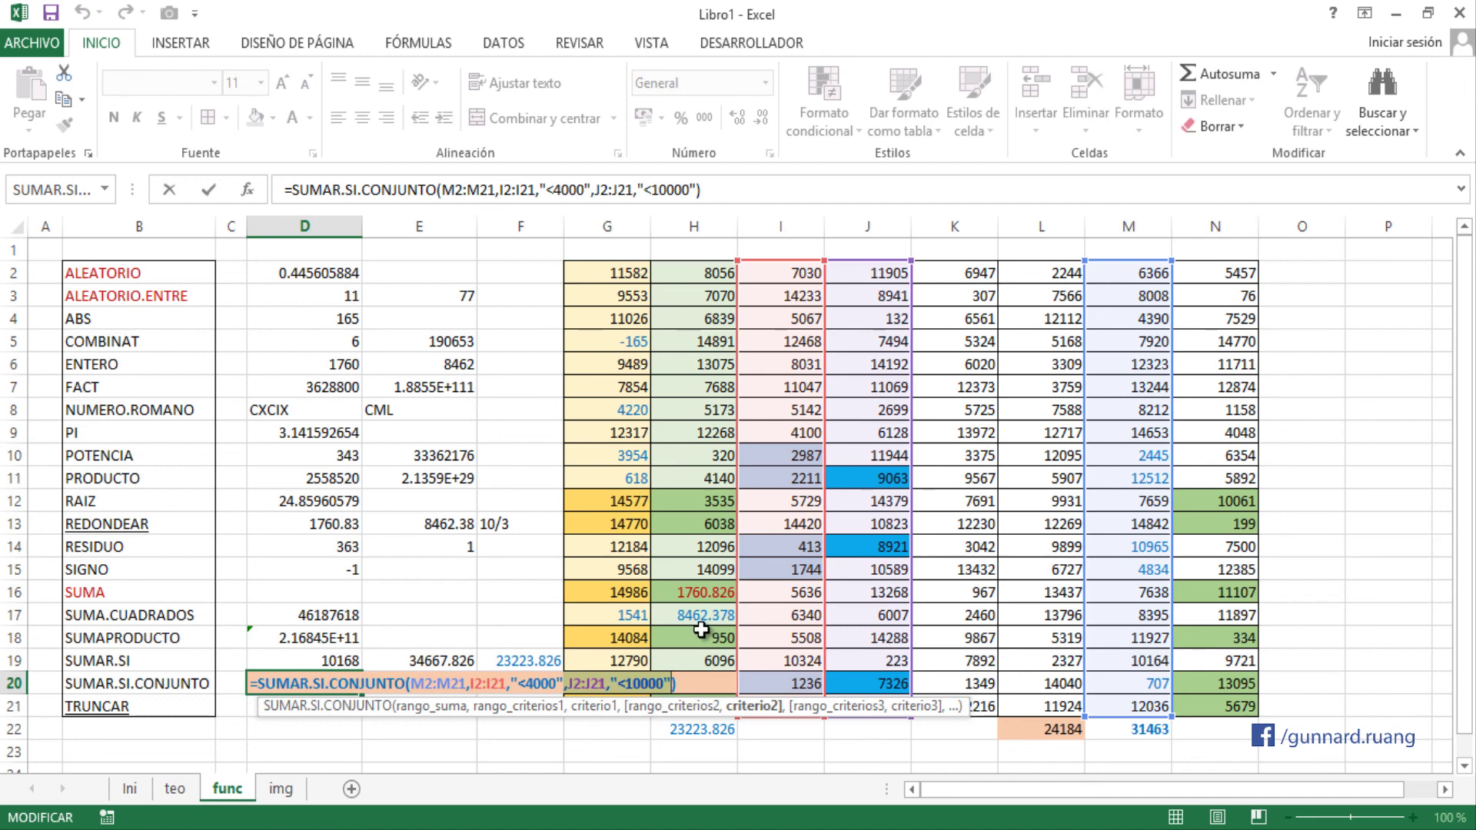
{"action": "left_click_drag", "start_coordinate": [413, 683], "coordinate": [461, 682]}
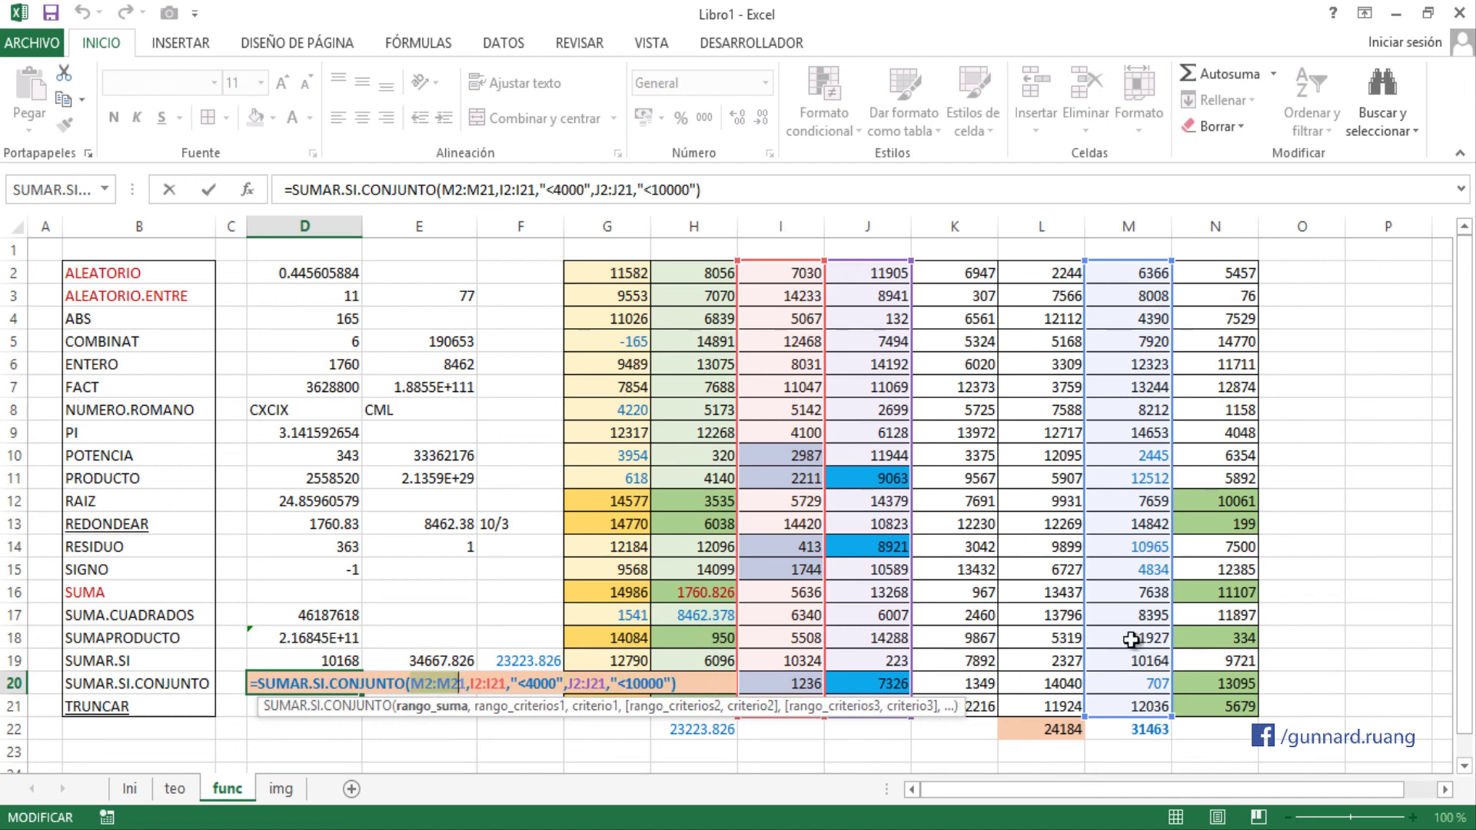
{"action": "left_click", "coordinate": [694, 682]}
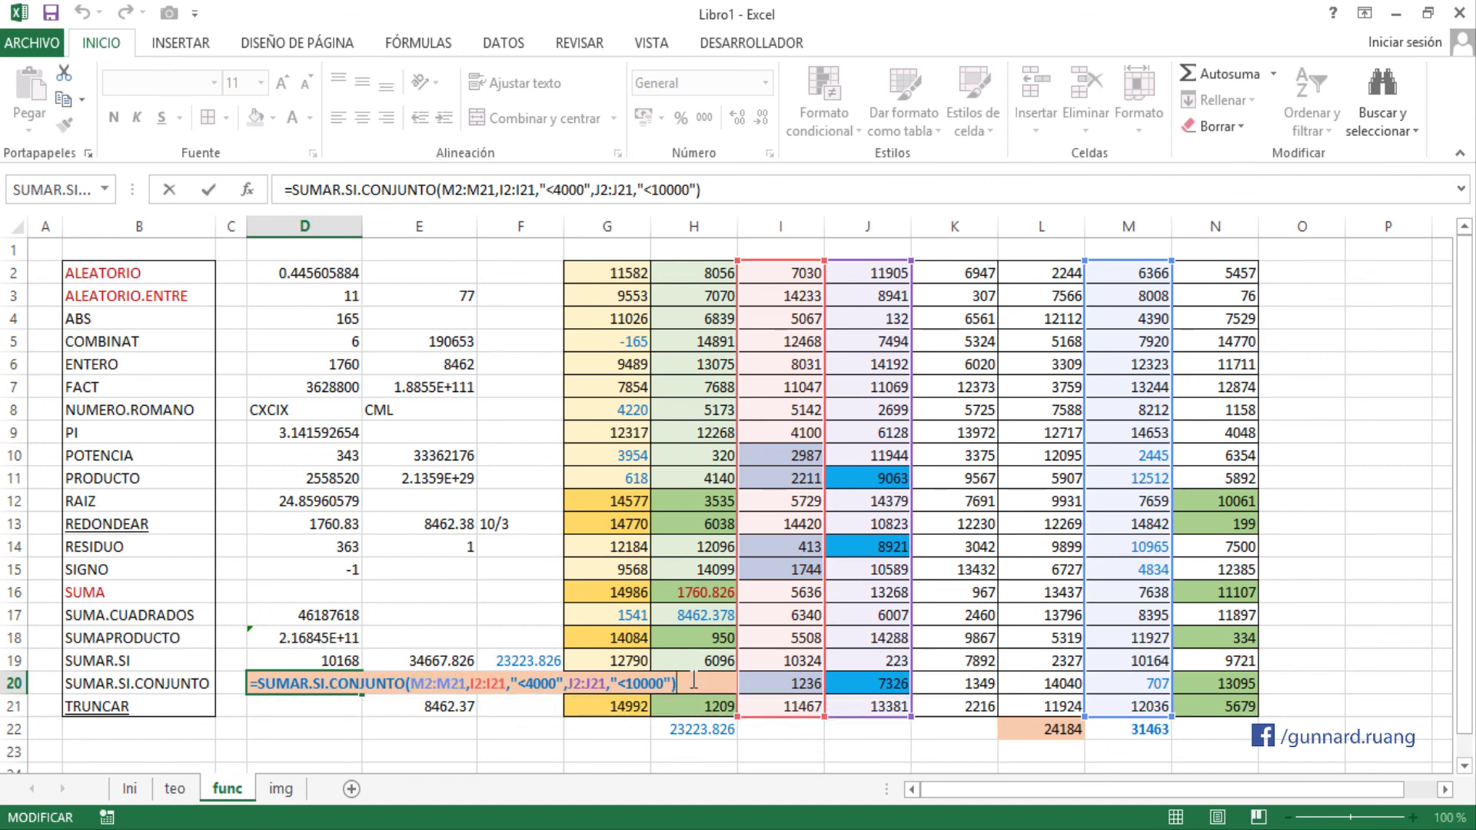
{"action": "key", "text": "Return"}
{"action": "left_click", "coordinate": [335, 688]}
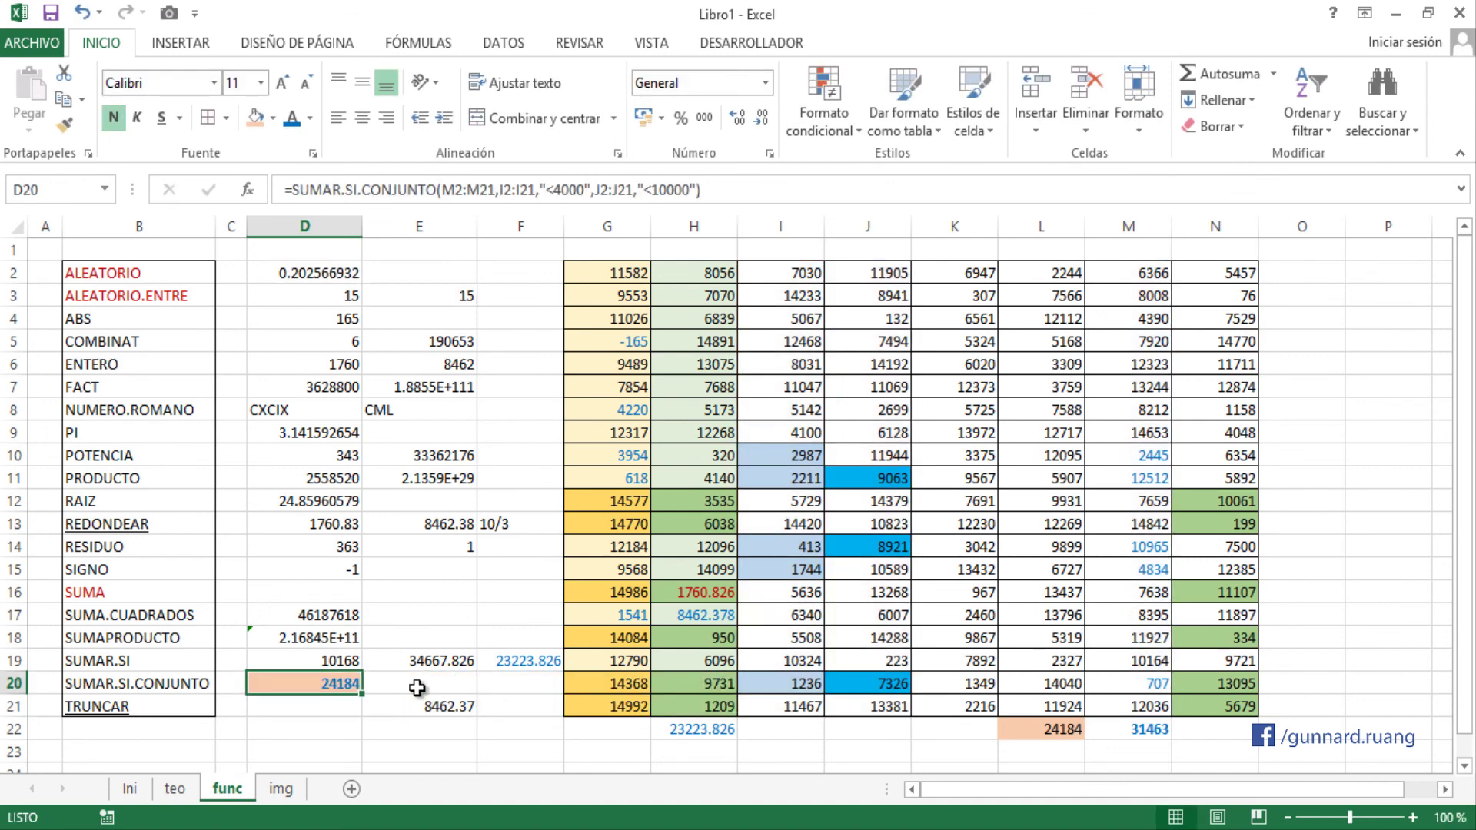
{"action": "left_click", "coordinate": [417, 688]}
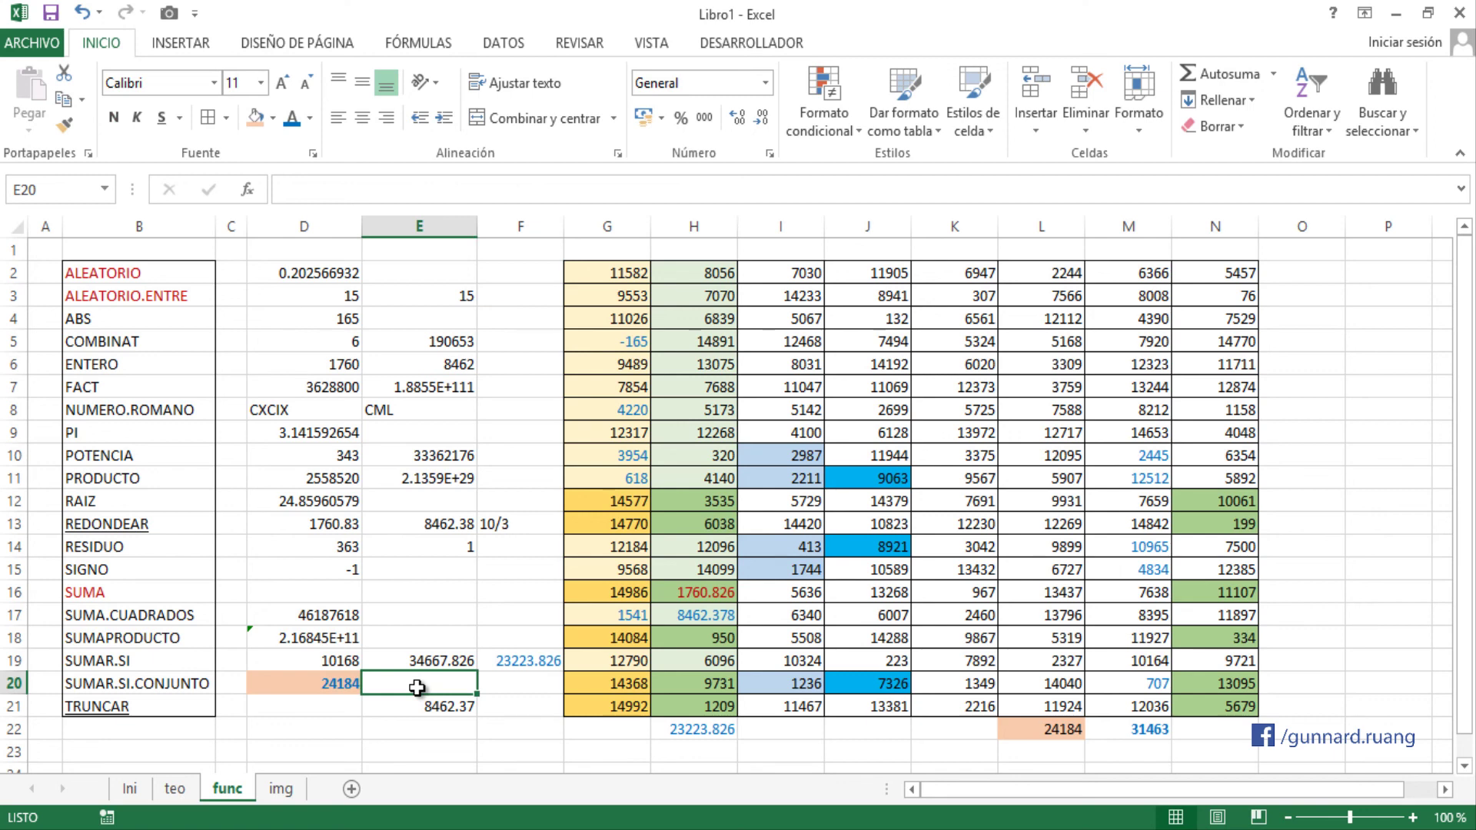